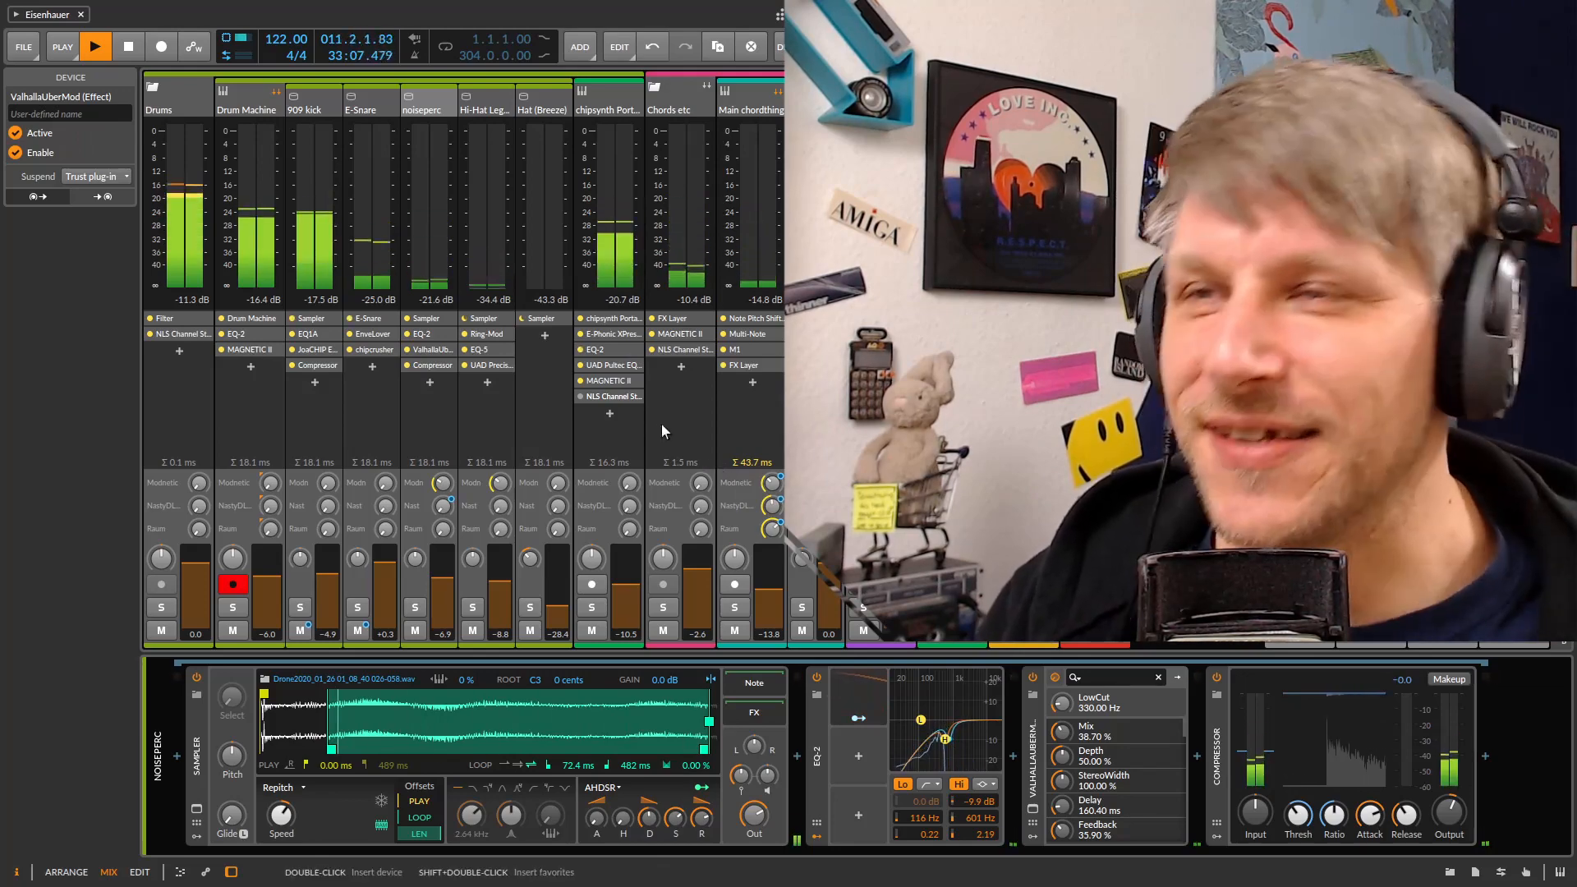
Select the Chords etc group and solo the Main chordthing track inside it
left_click(672, 96)
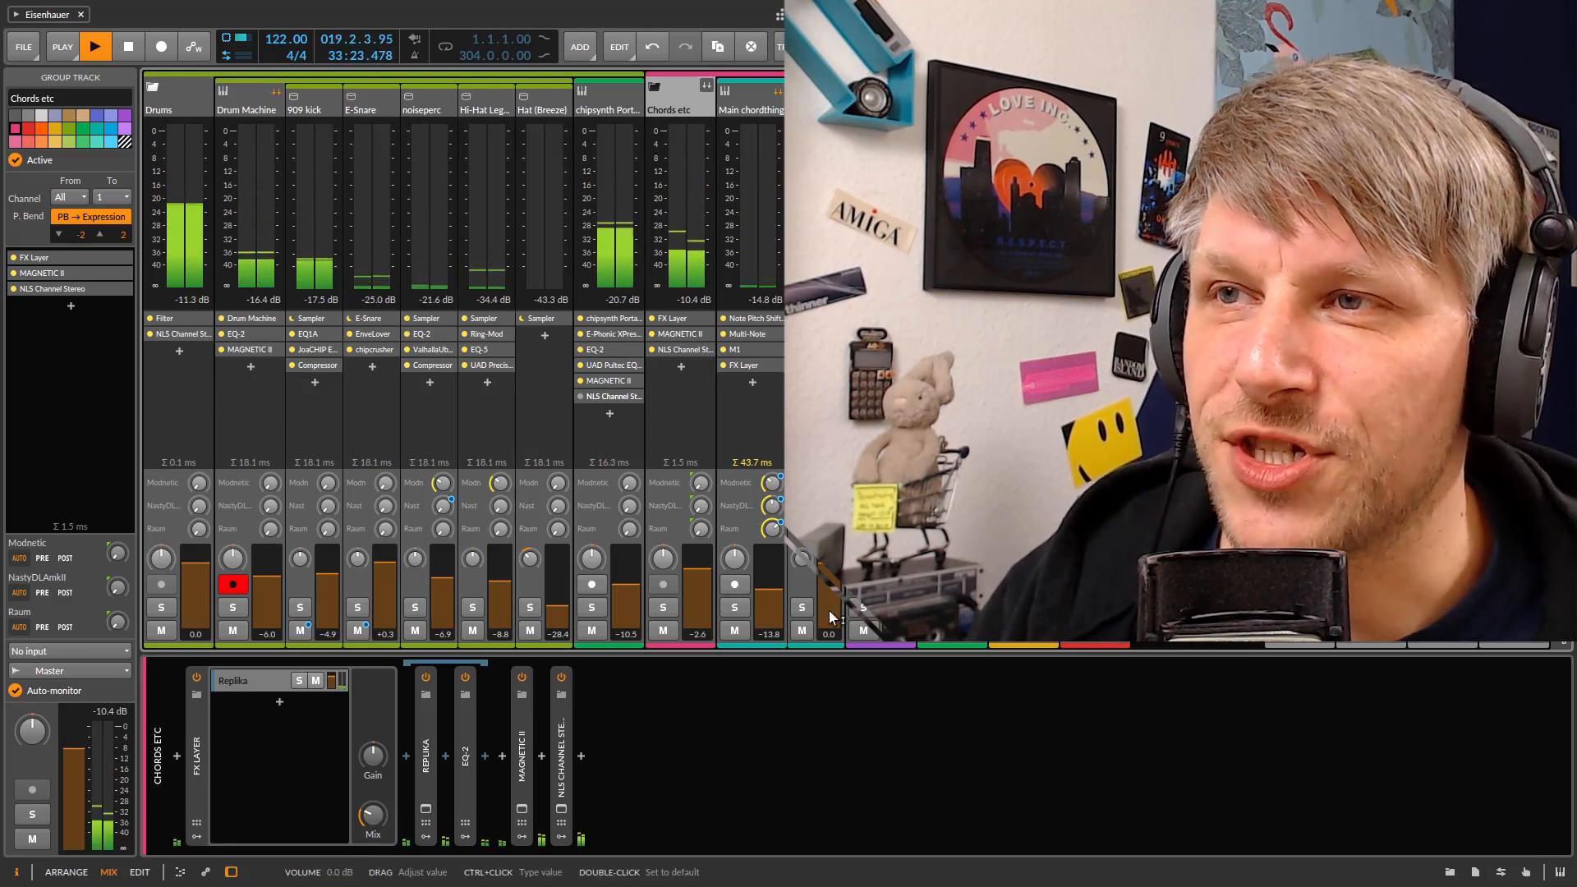
left_click(734, 610)
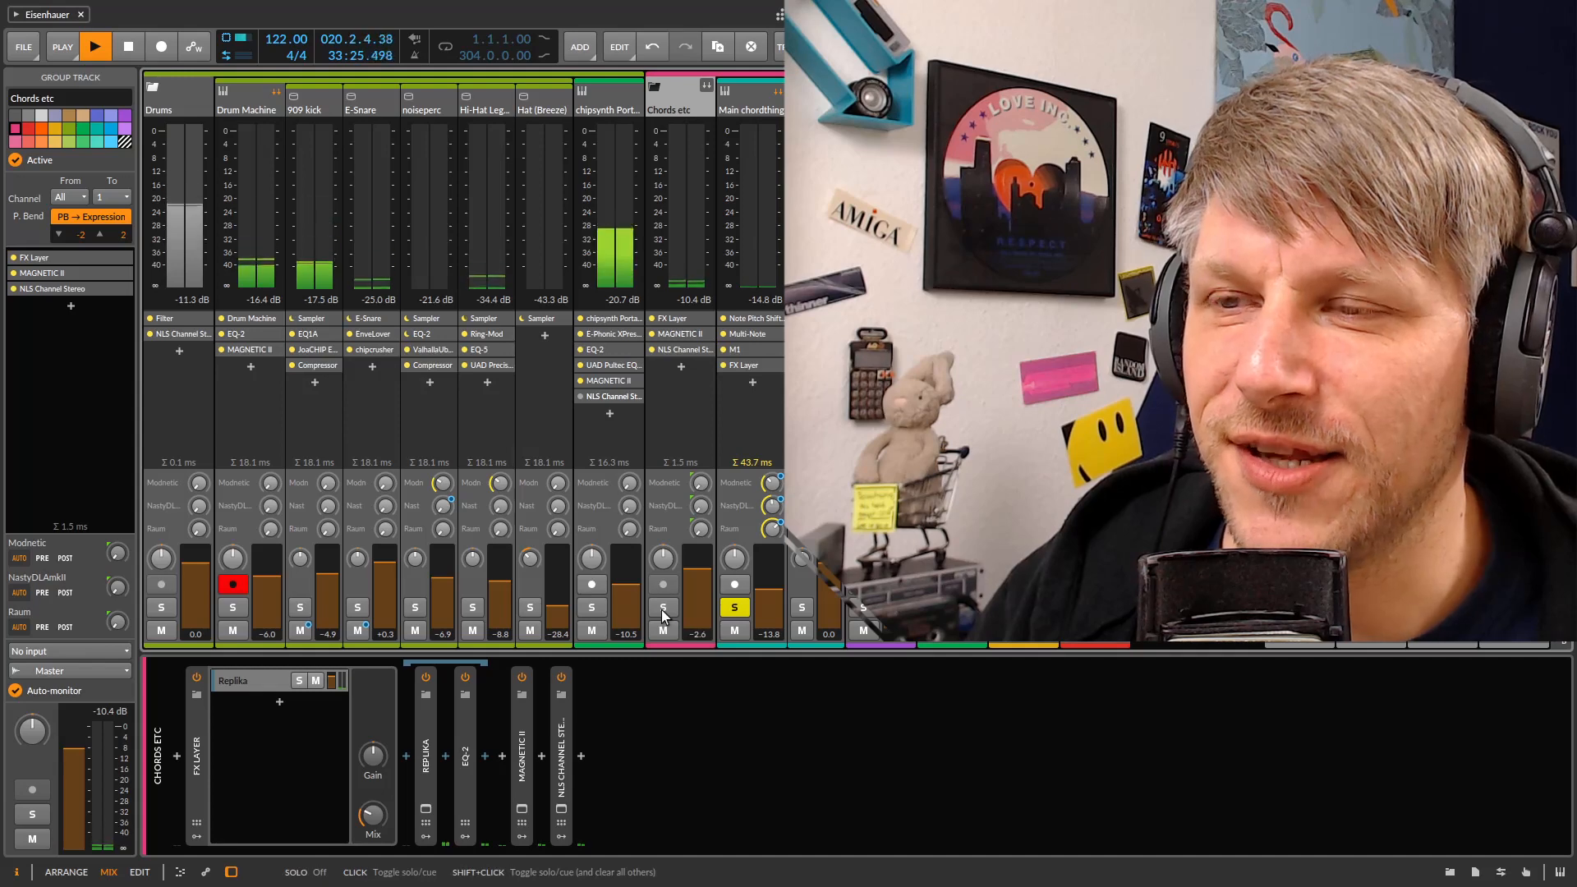
left_click(1284, 633)
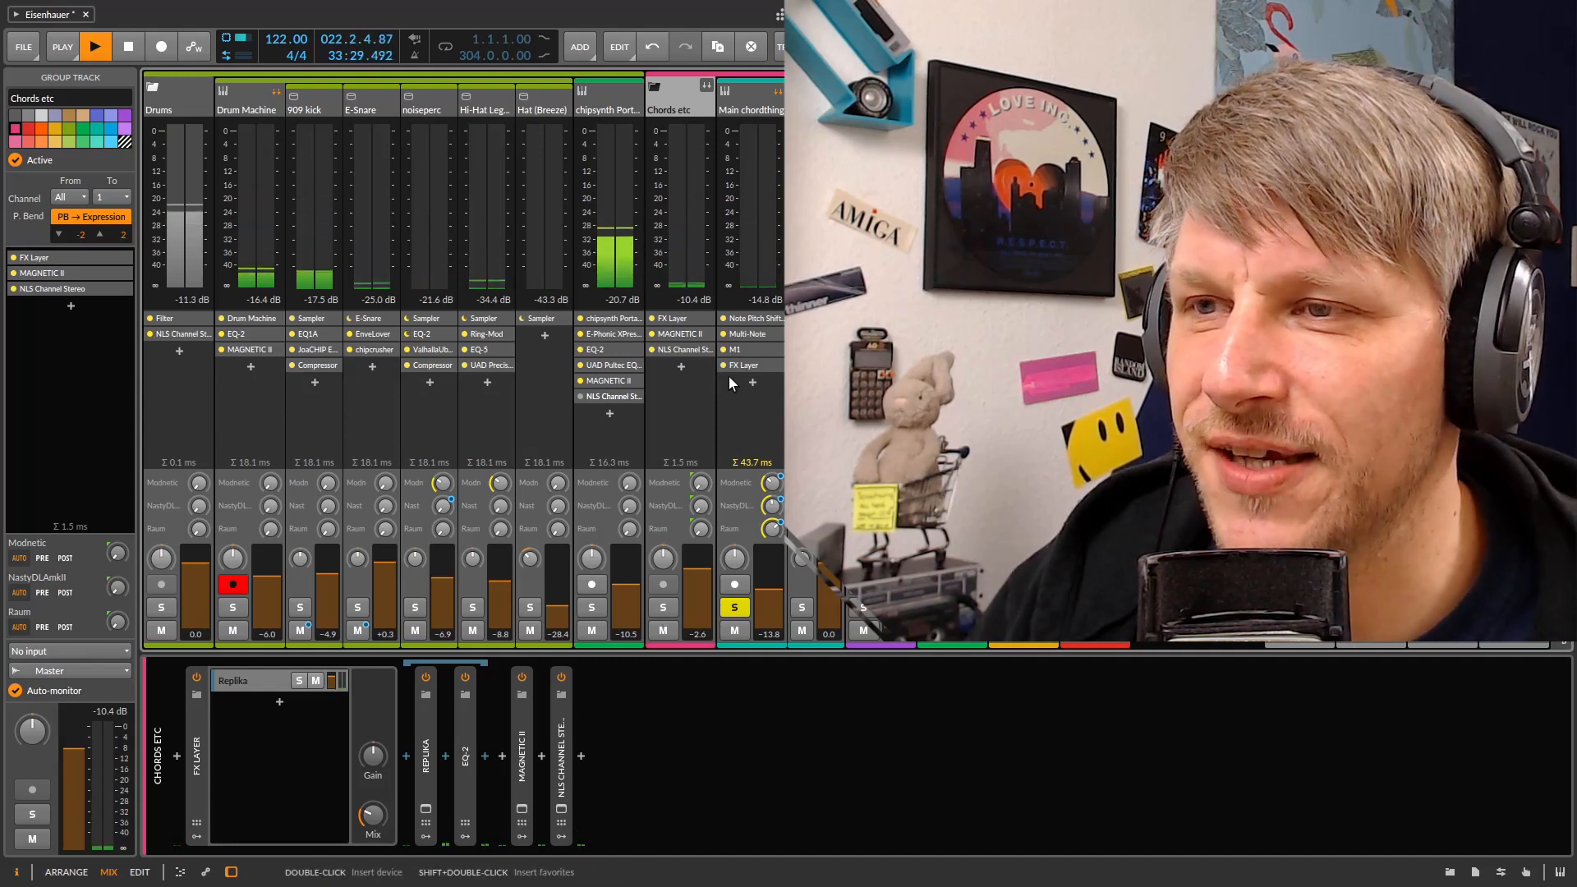
Open the M1 synth's plug-in window from the Main chordthing track and place it where its whole interface is visible
left_click(751, 101)
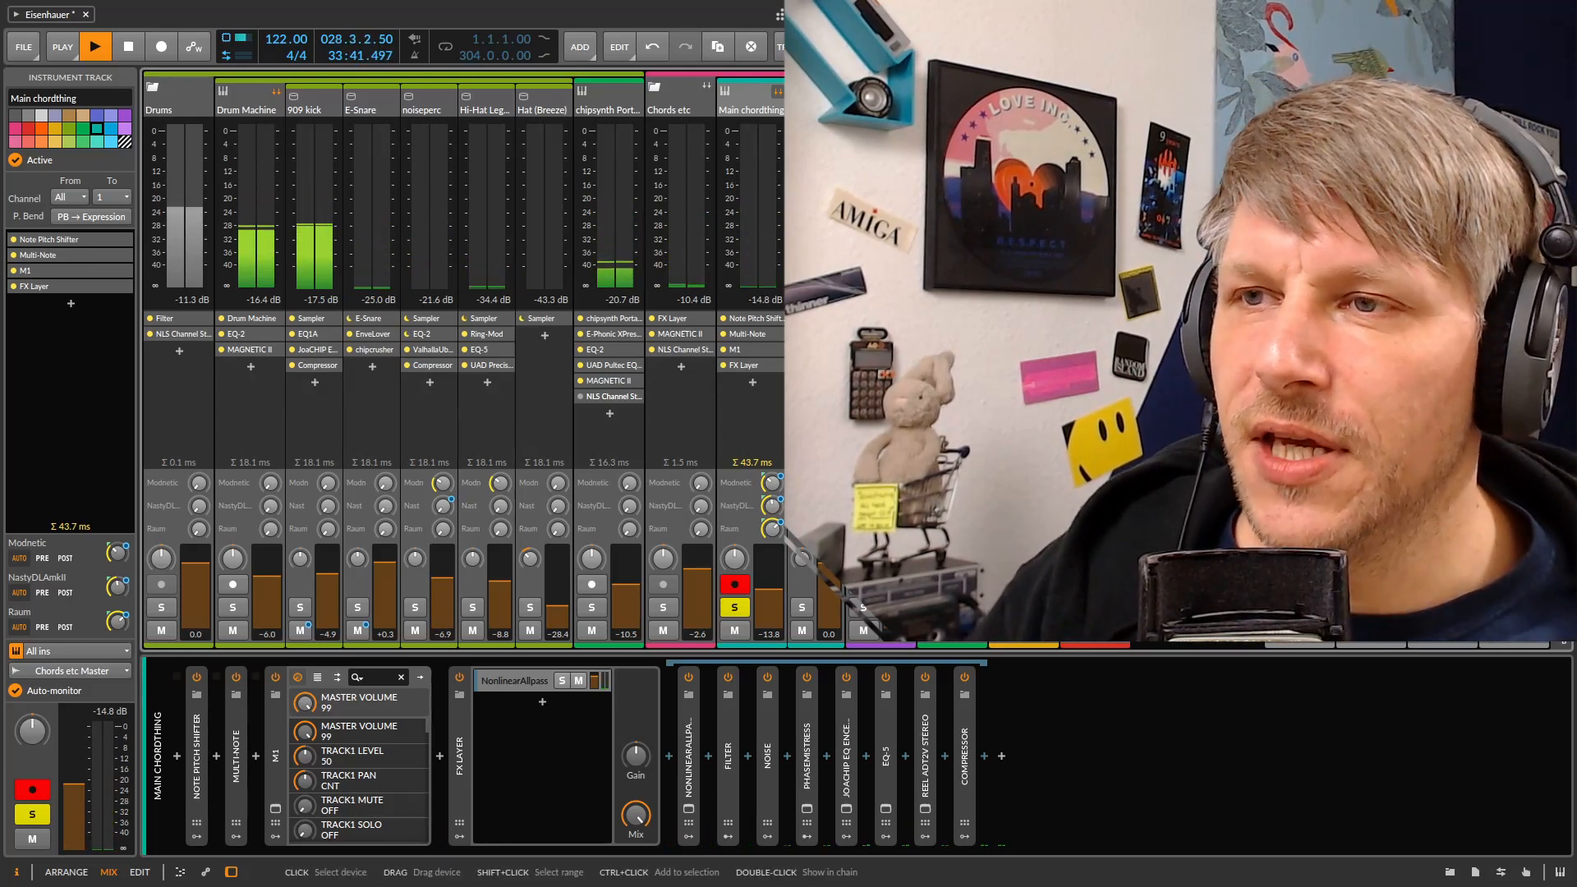
left_click(757, 351)
left_click(778, 354)
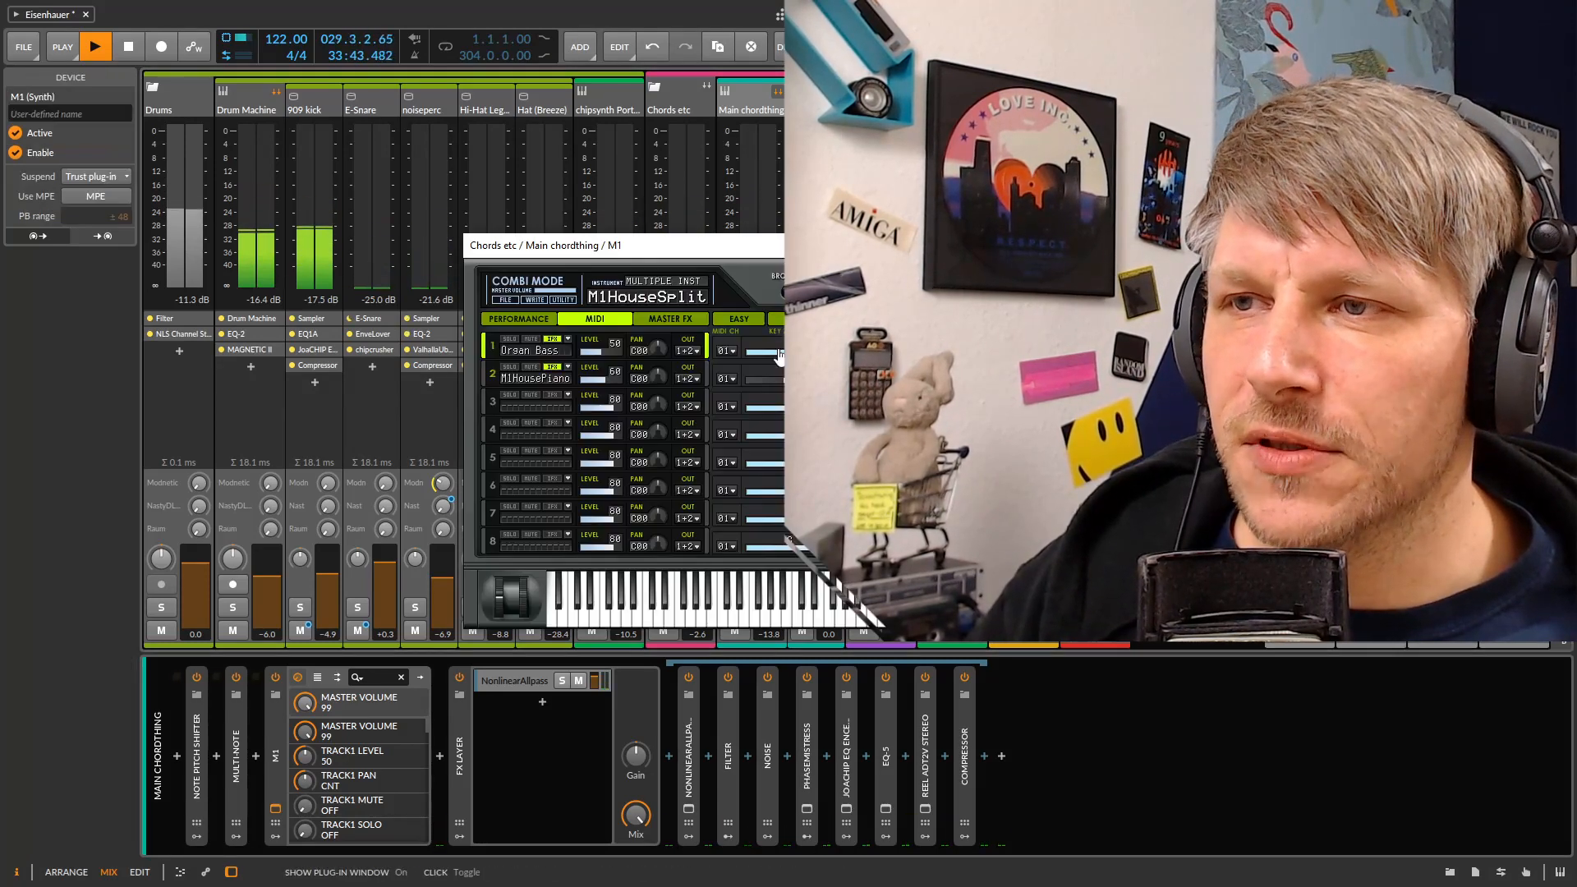
left_click_drag(780, 249, 491, 224)
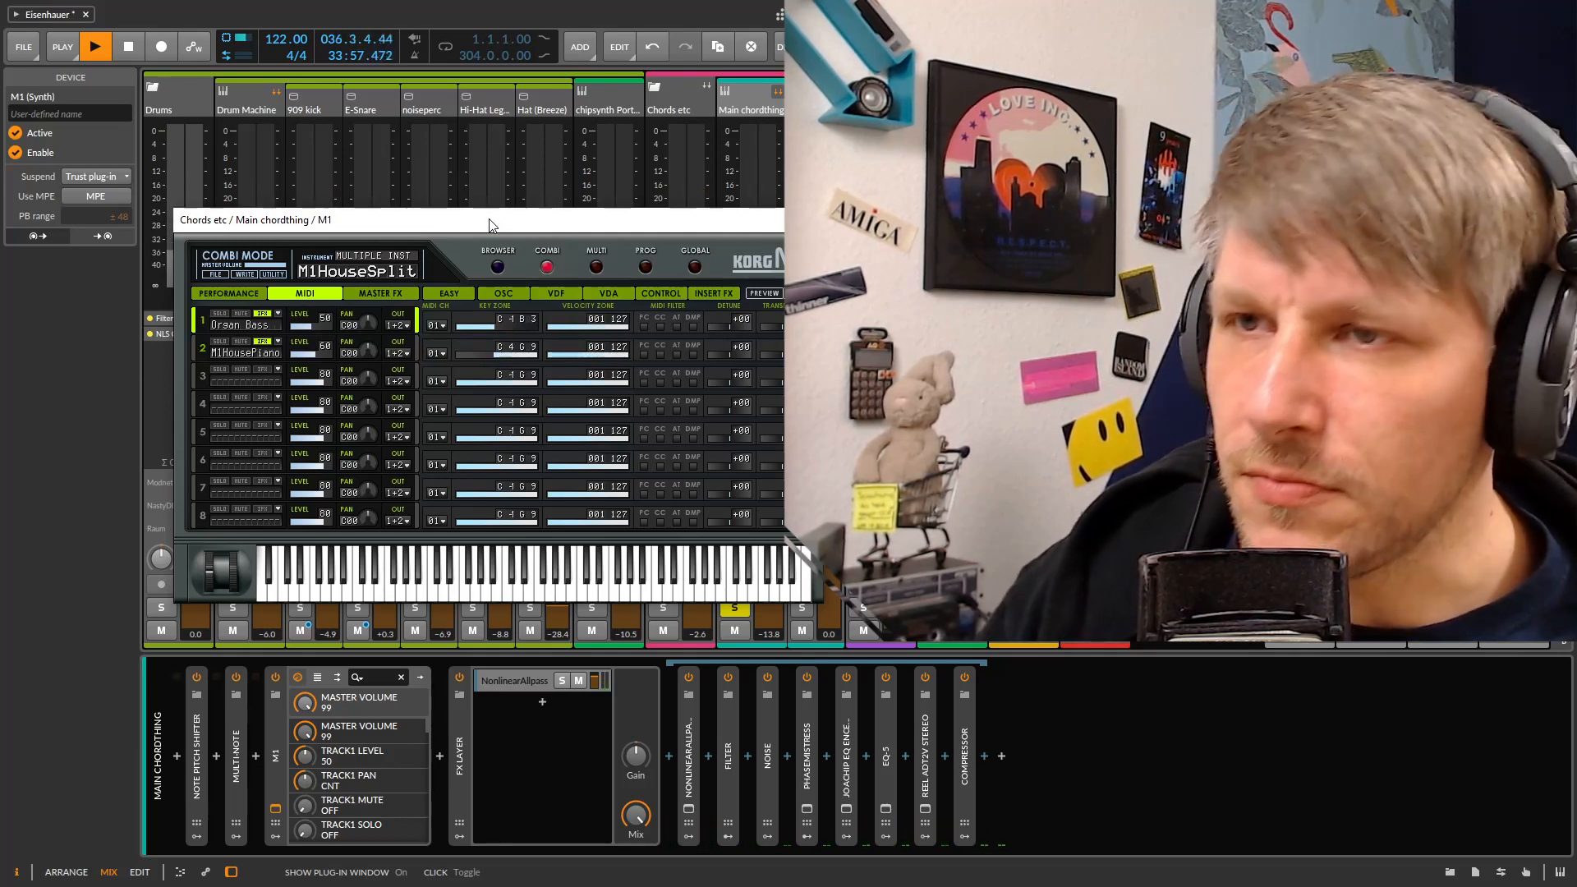
left_click_drag(374, 221, 313, 121)
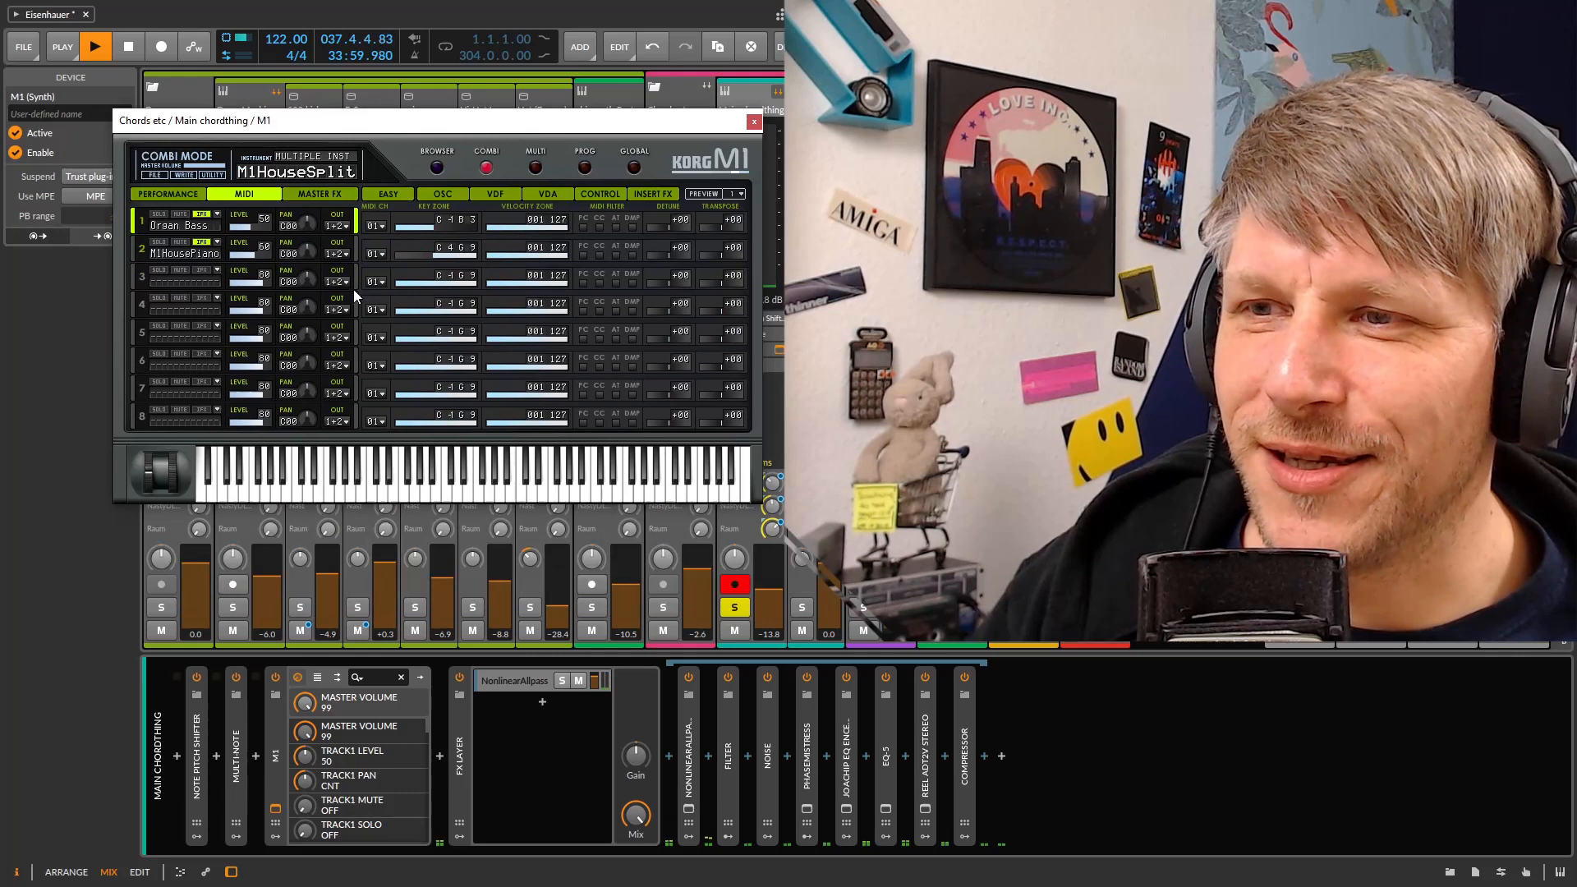
Switch off the FX Layer in the Main chordthing device chain, keeping the M1 window in view
left_click(459, 678)
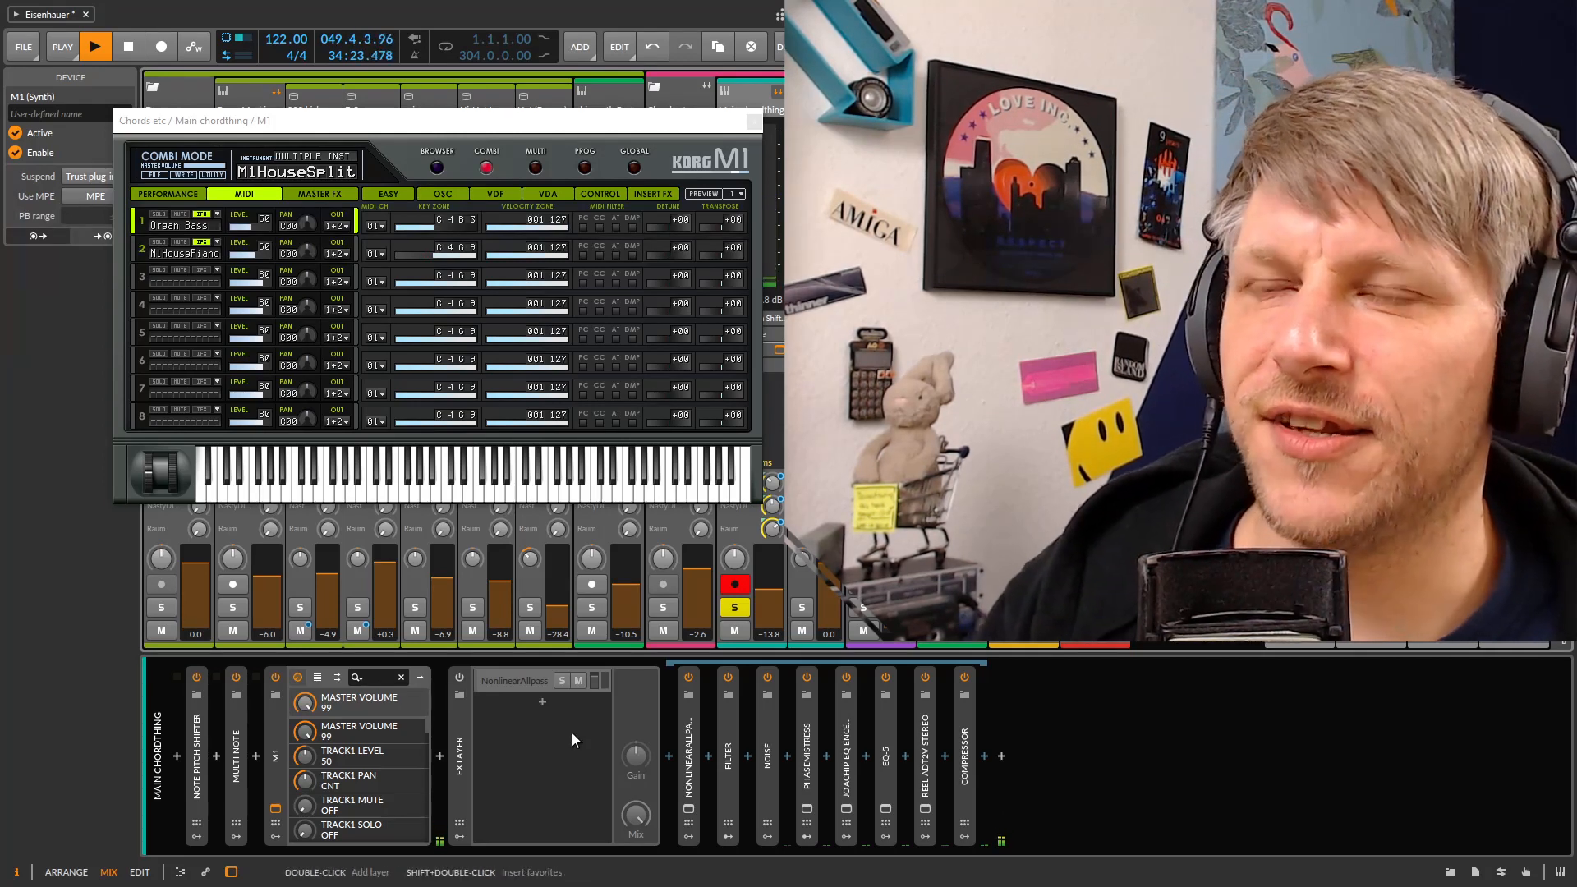
left_click_drag(456, 122, 776, 246)
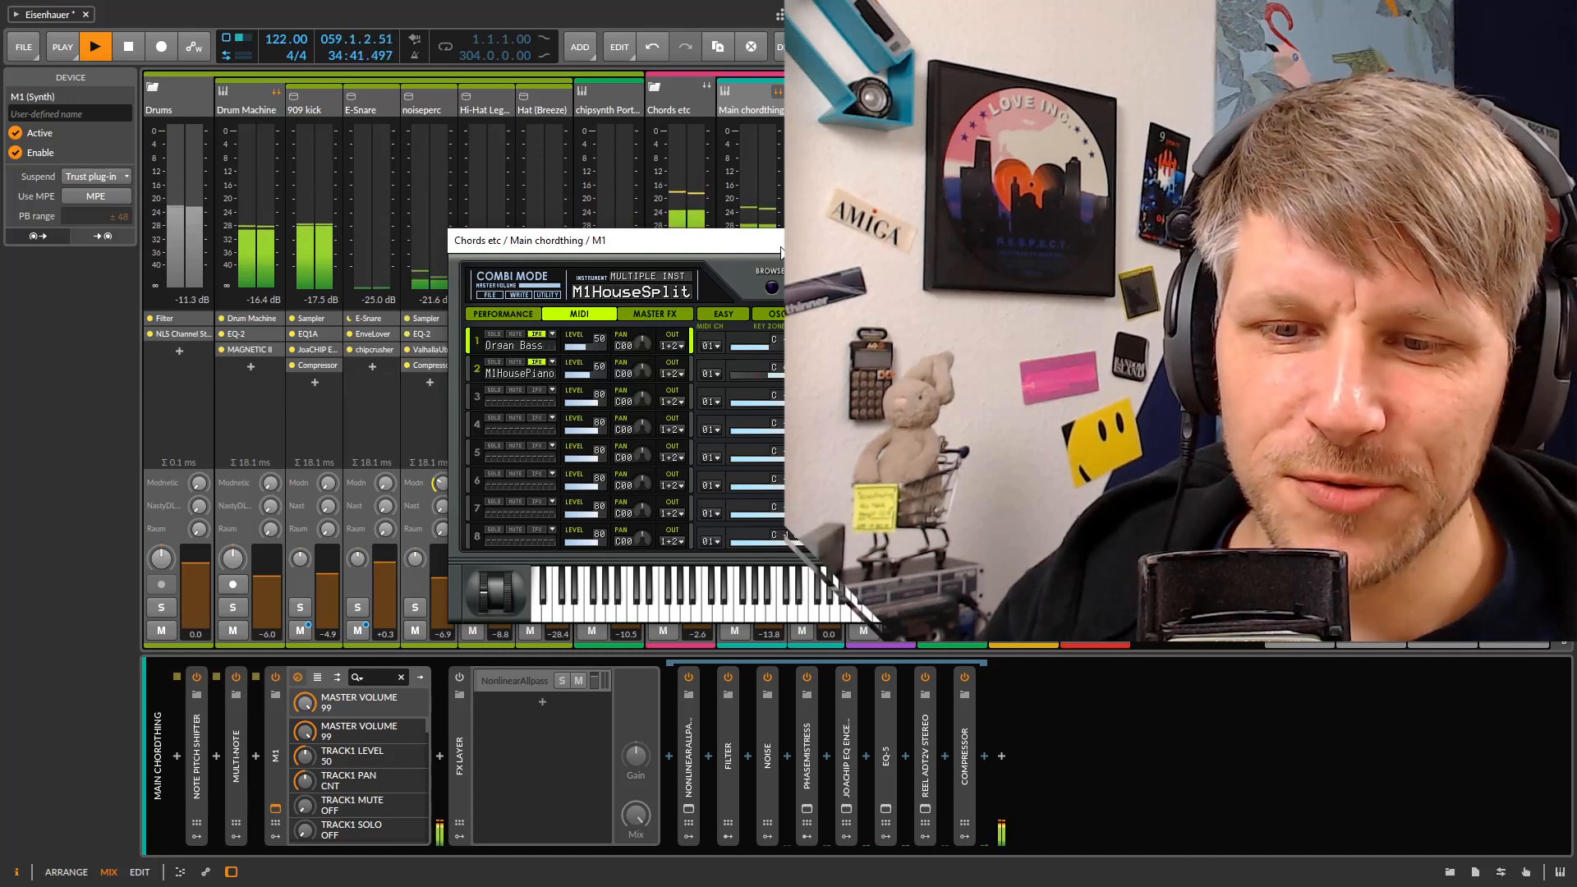
left_click_drag(781, 252, 388, 201)
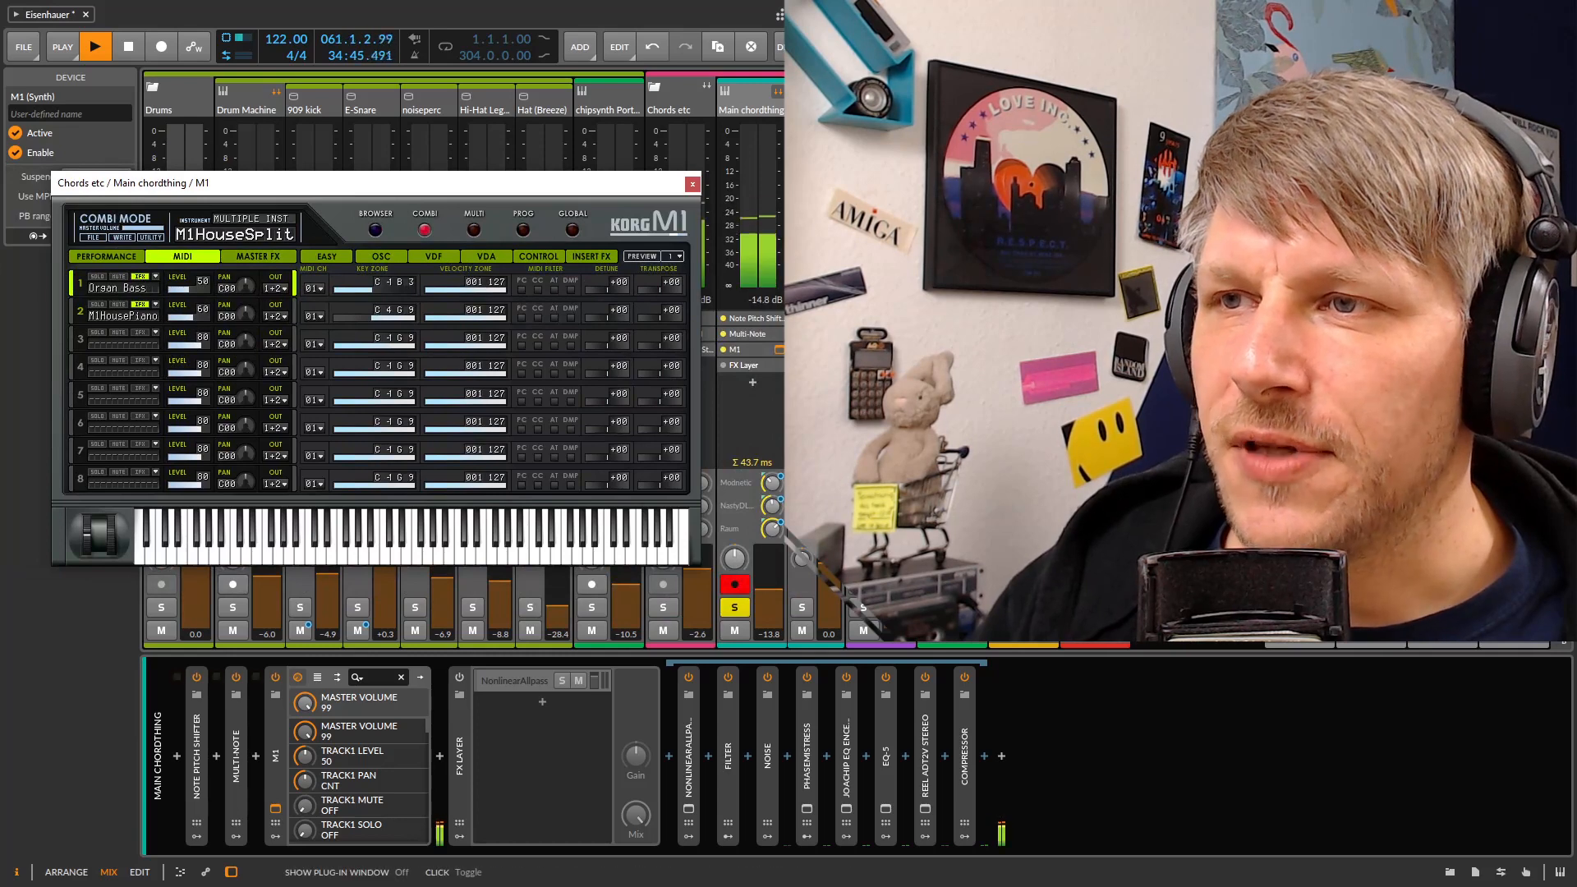
Switch off the FX Layer on the Chords etc group and bring the M1 window back into view
left_click(779, 164)
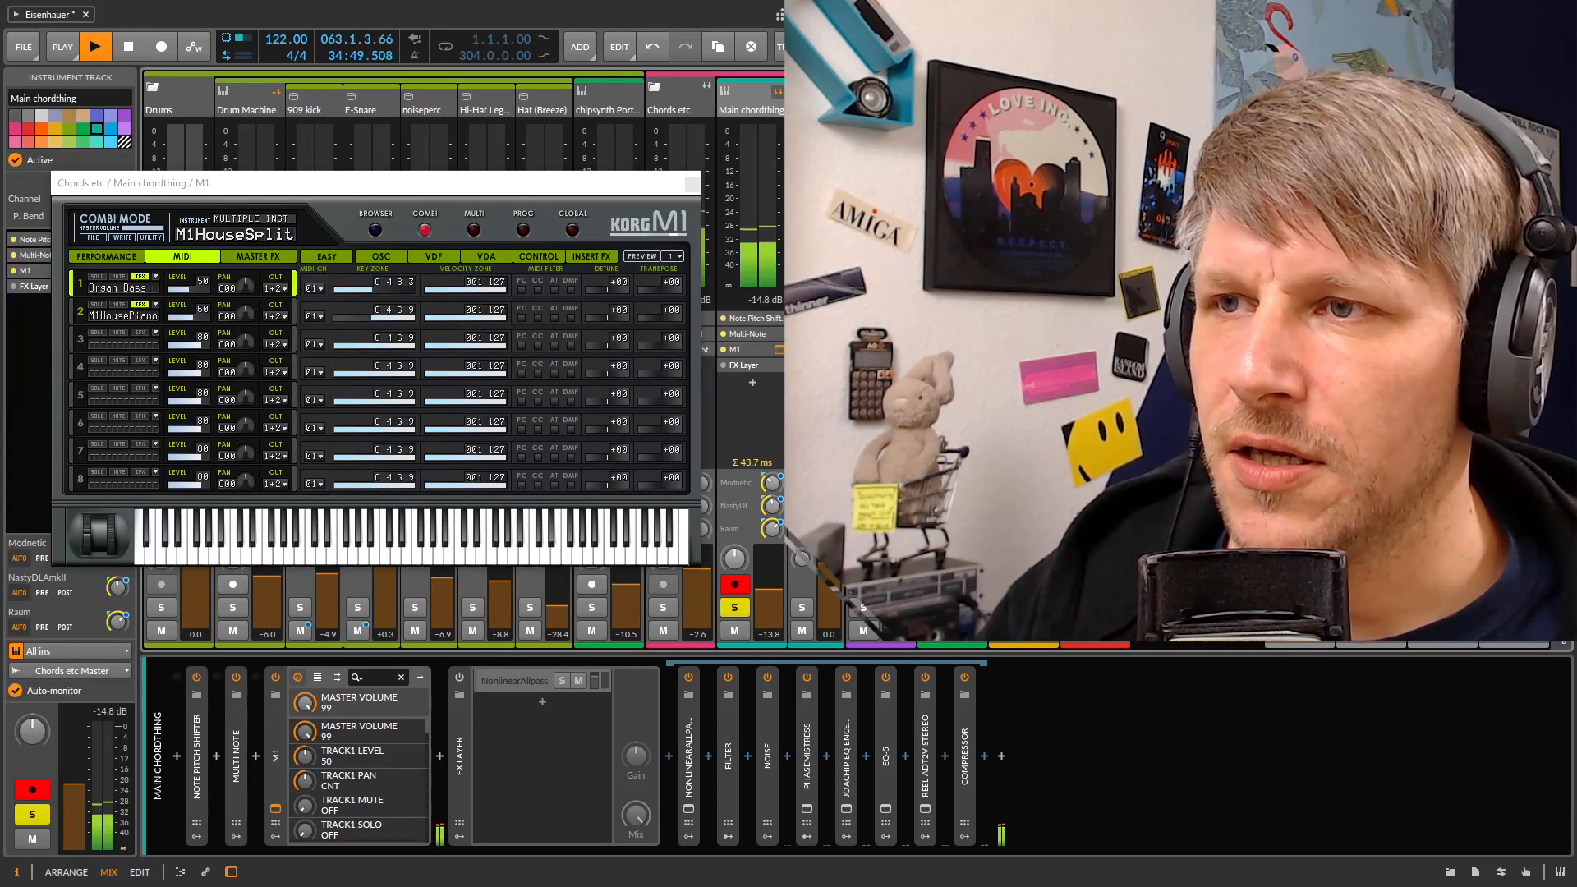
left_click(678, 101)
left_click_drag(627, 189, 1388, 212)
left_click(199, 682)
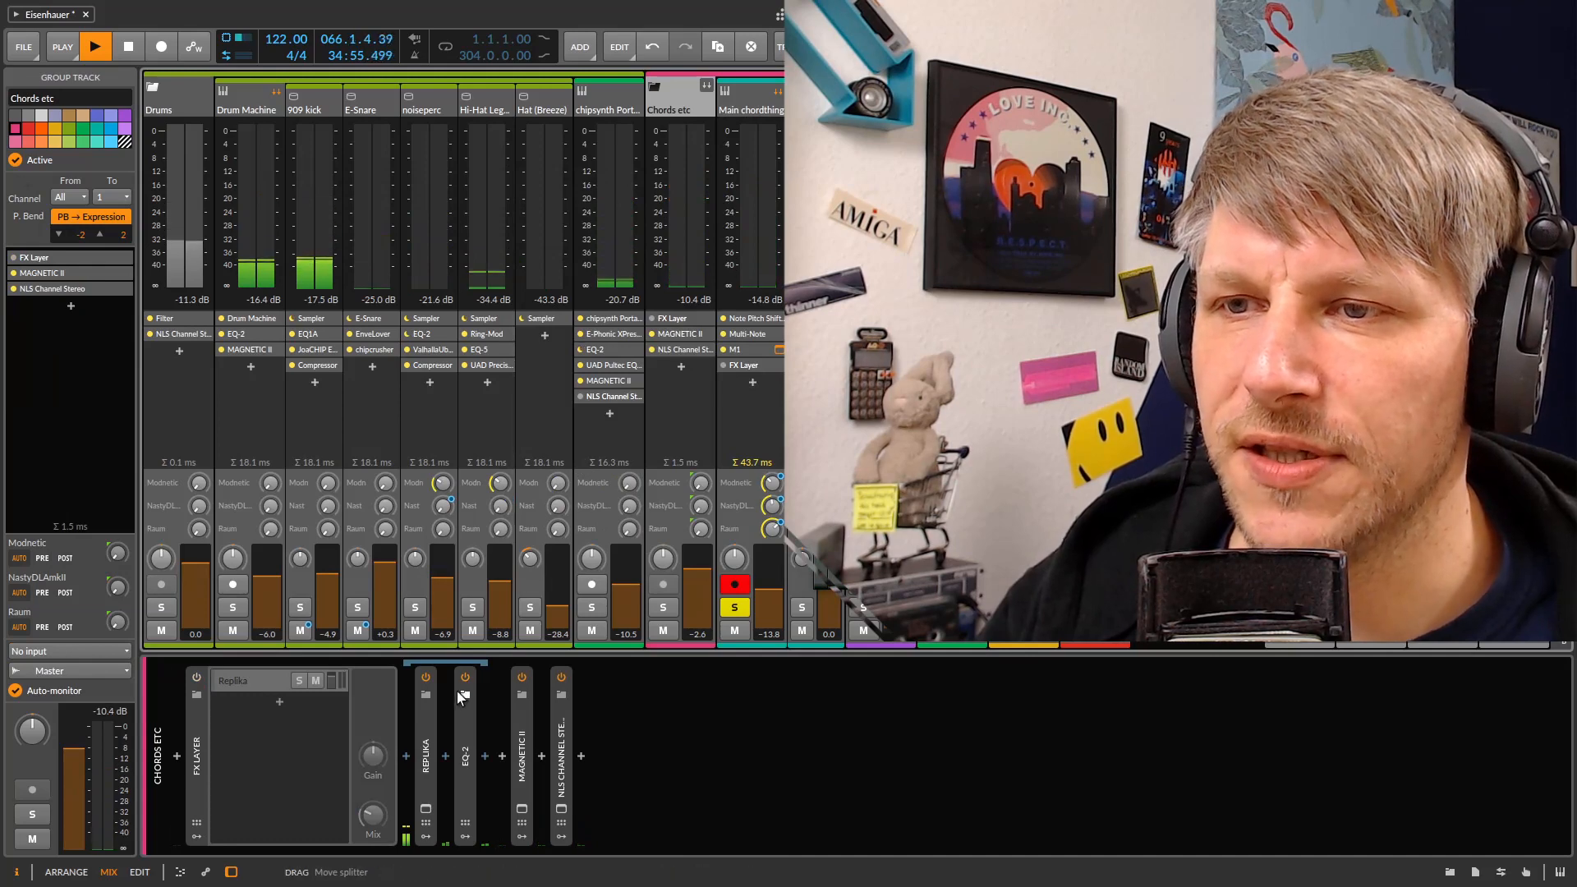
left_click_drag(1232, 222, 345, 232)
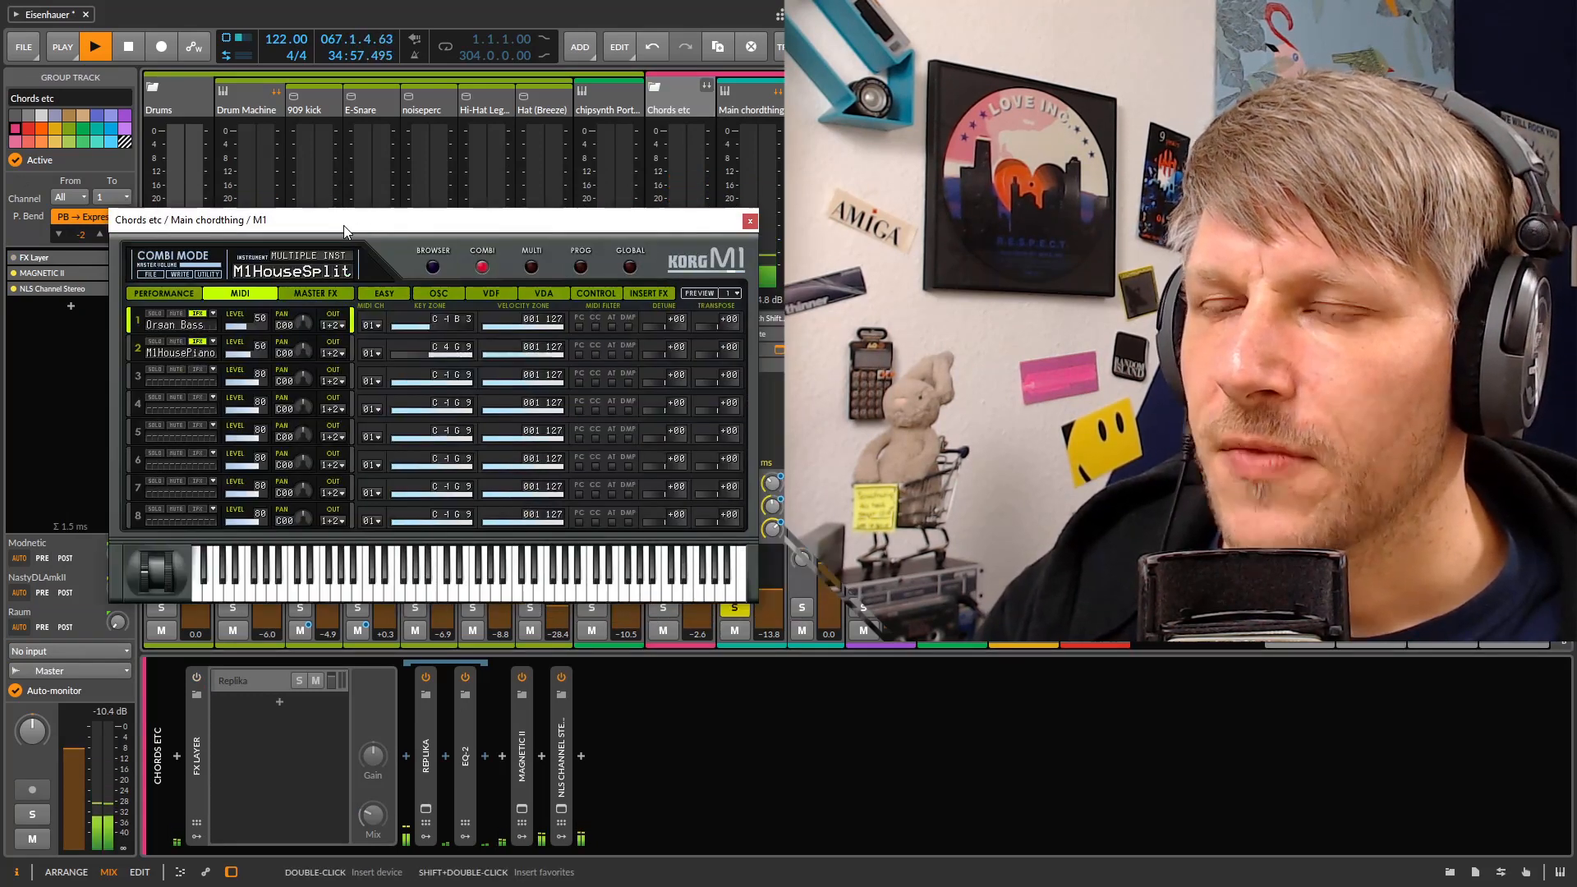
left_click_drag(524, 224, 380, 202)
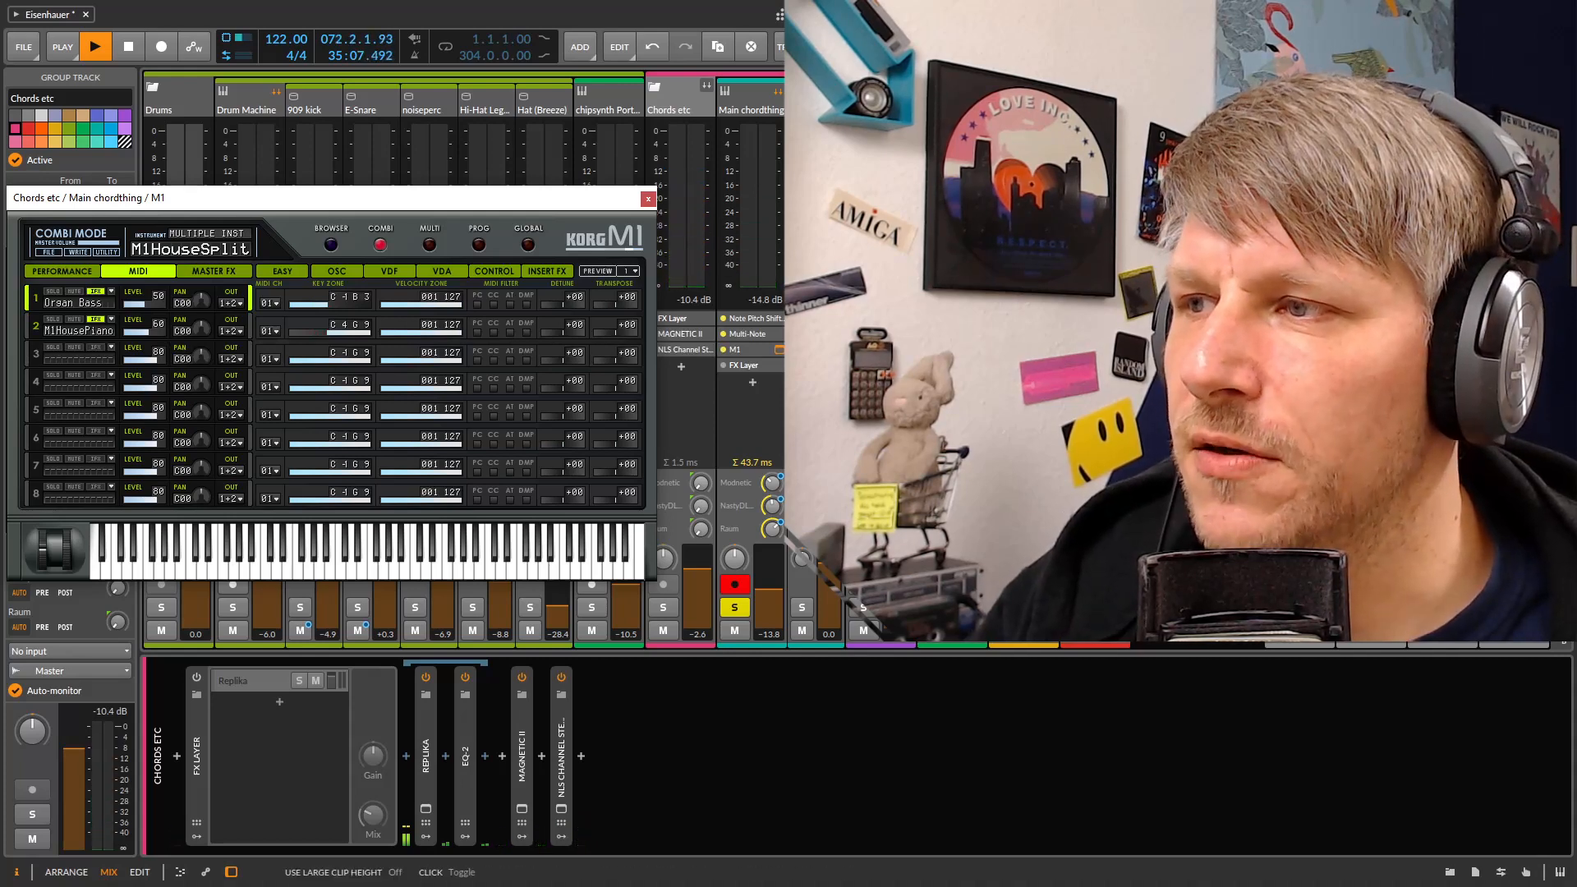
Show the clip launcher, open Main chordthing's Scene 1 clip in the note editor and enlarge the editor to examine its notes
left_click(1563, 526)
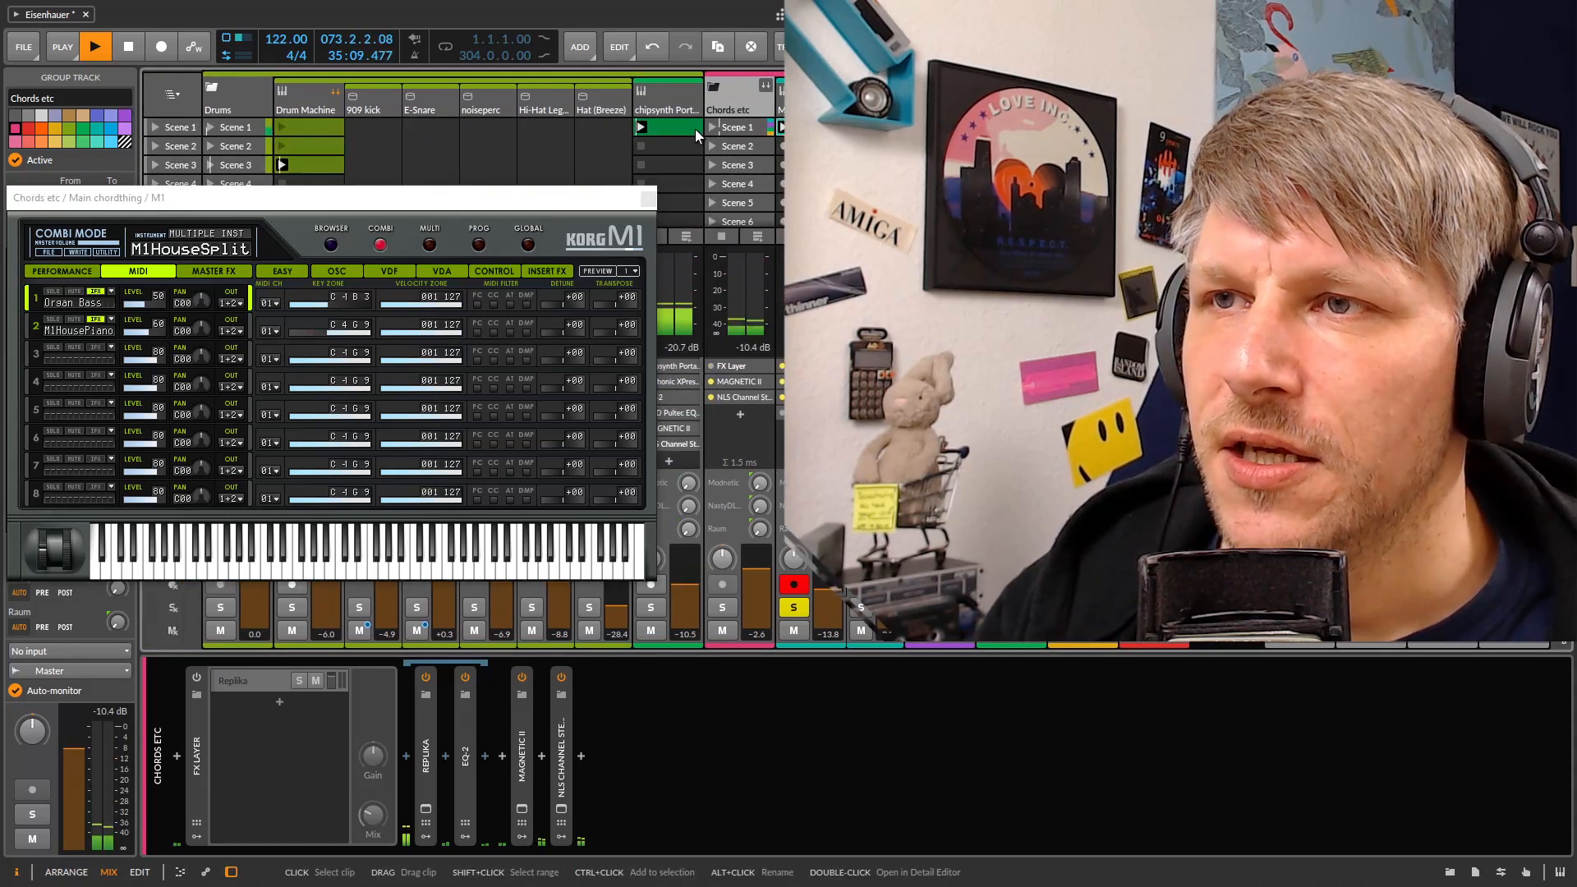
double_click(810, 128)
left_click(564, 201)
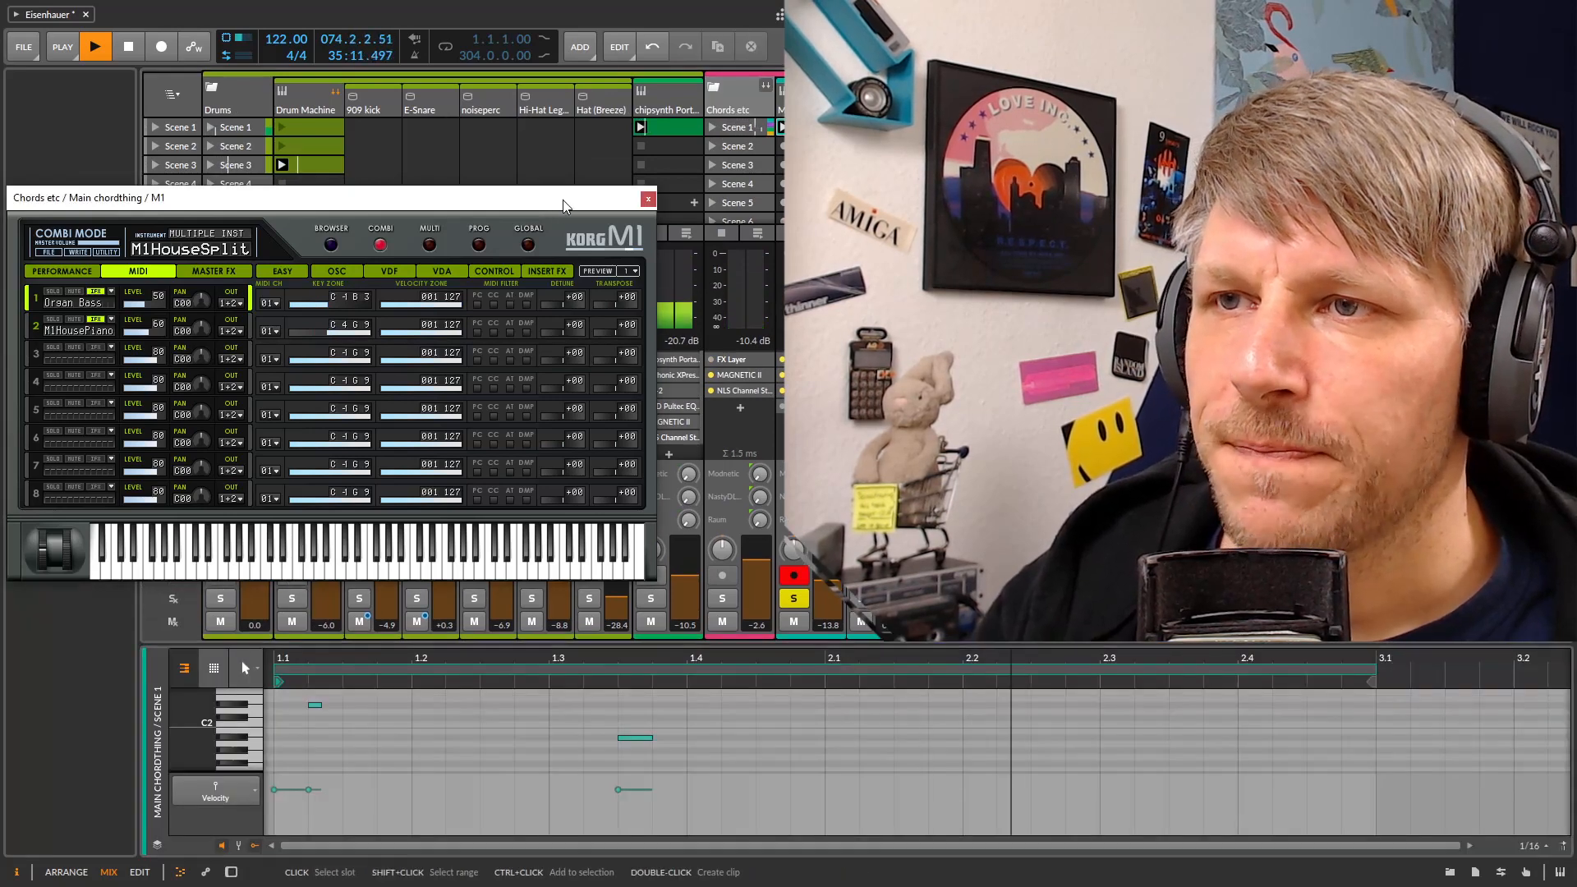
left_click_drag(564, 205, 1008, 145)
left_click_drag(576, 643, 576, 272)
left_click_drag(1233, 292, 1322, 242)
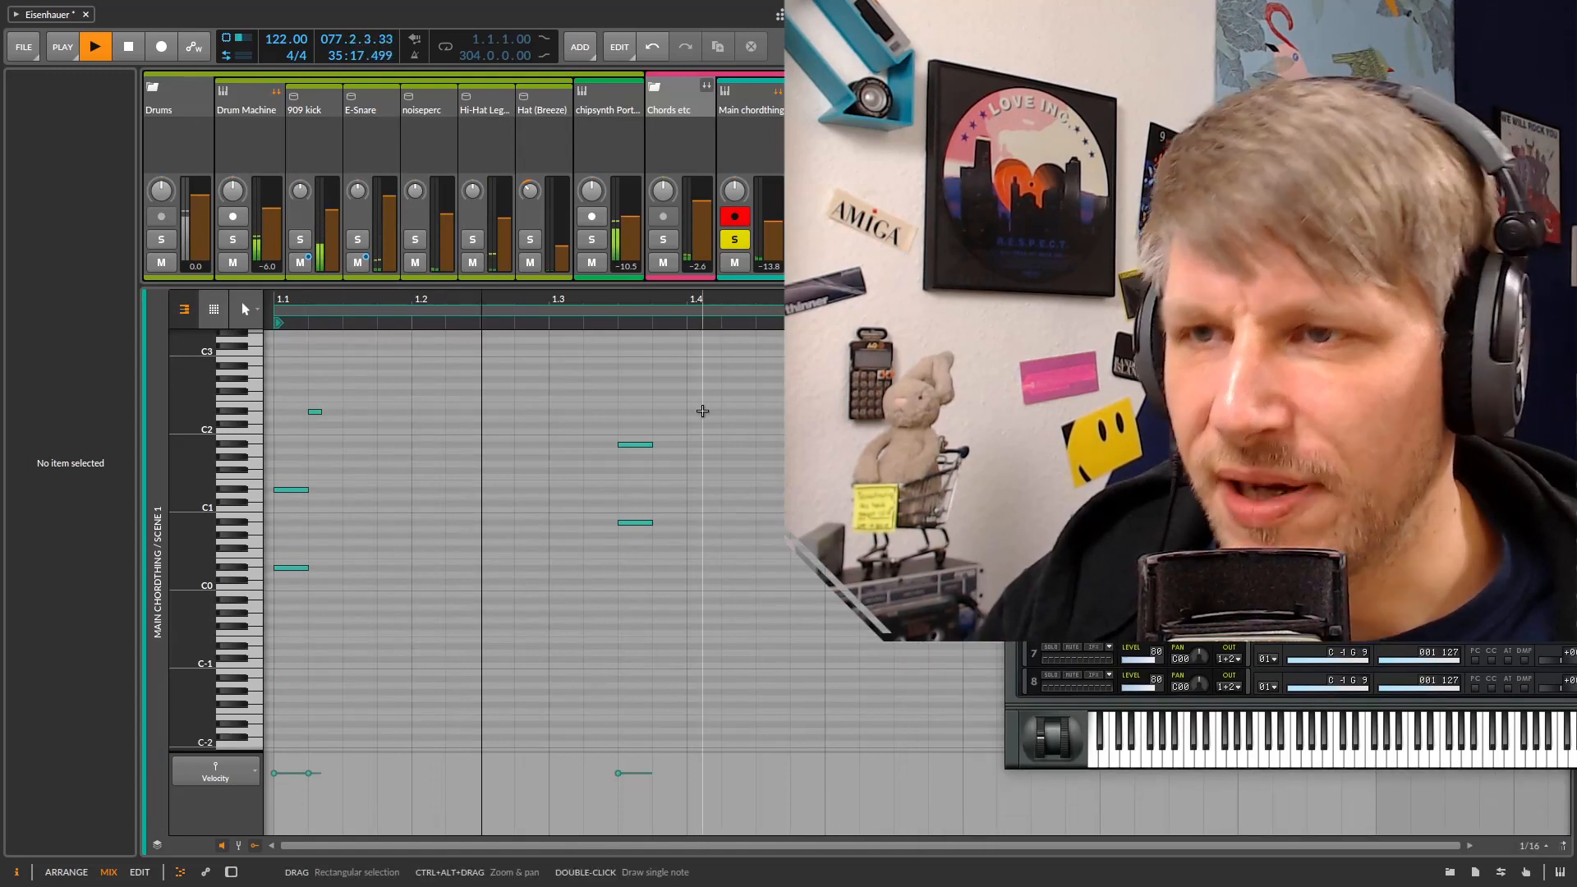
left_click_drag(1192, 241, 1067, 222)
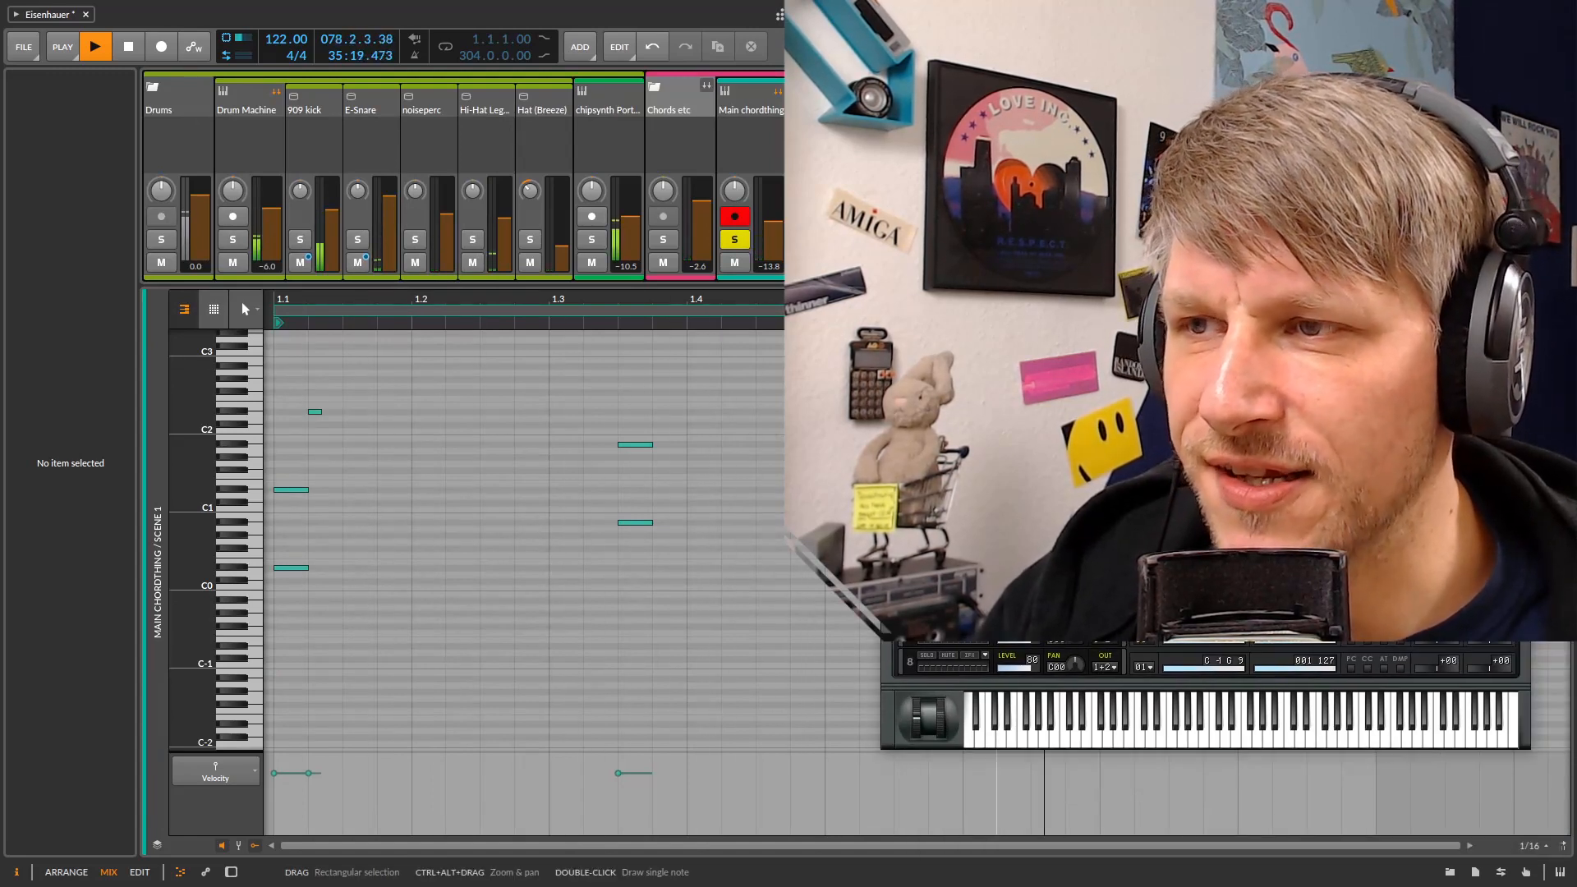
Bring the M1 window over the note editor and mute the M1HousePiano and Organ Bass parts in turn to audition each layer
left_click_drag(1015, 375, 548, 322)
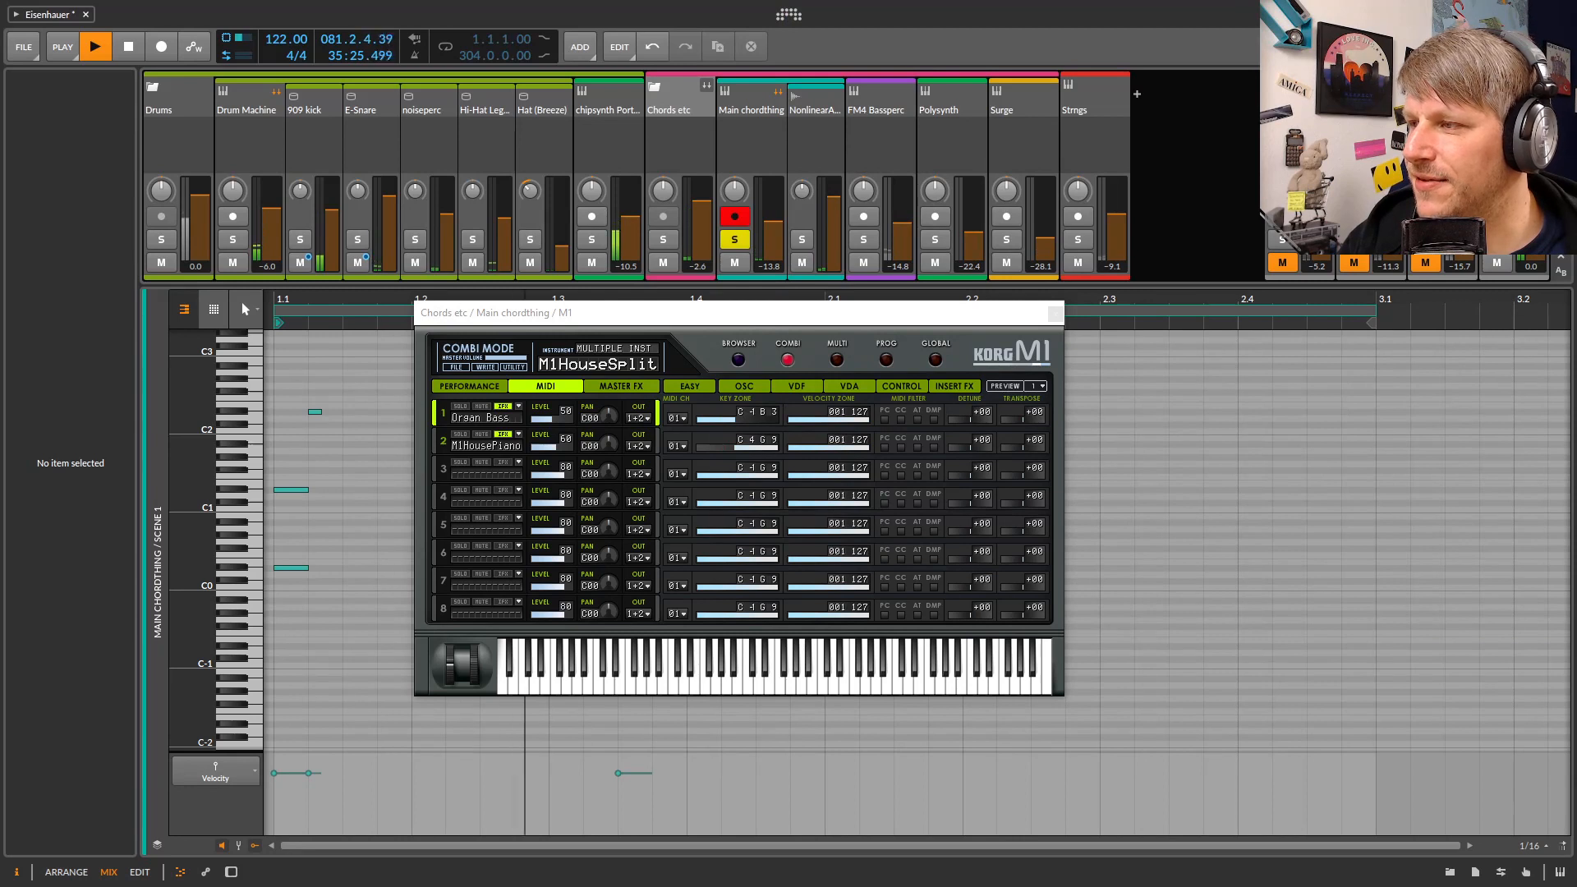
left_click_drag(869, 322, 787, 322)
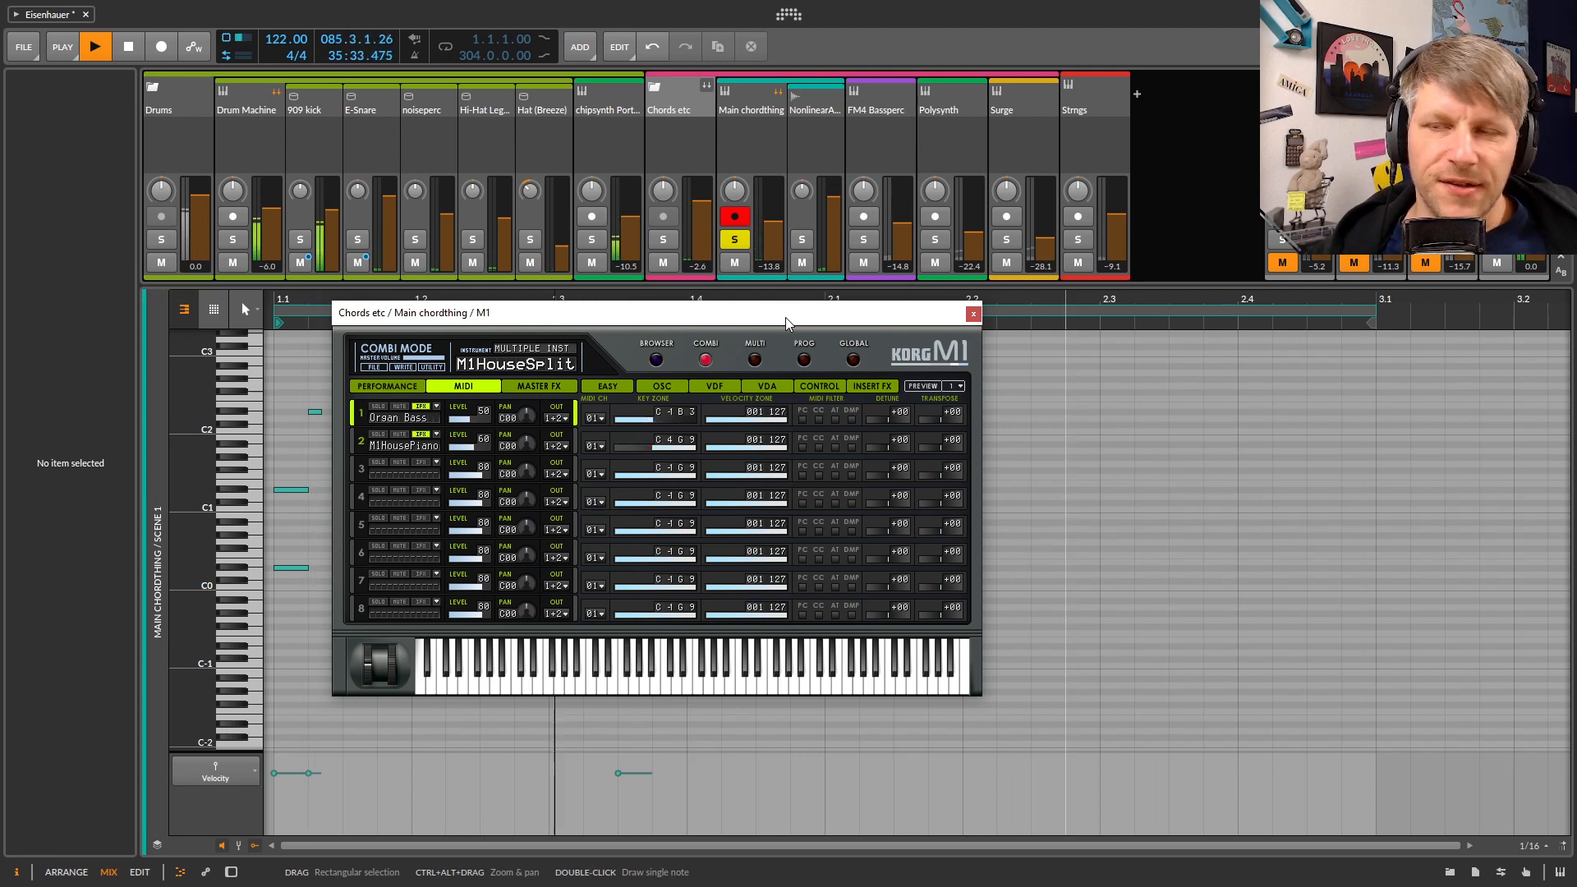
left_click_drag(635, 322, 954, 249)
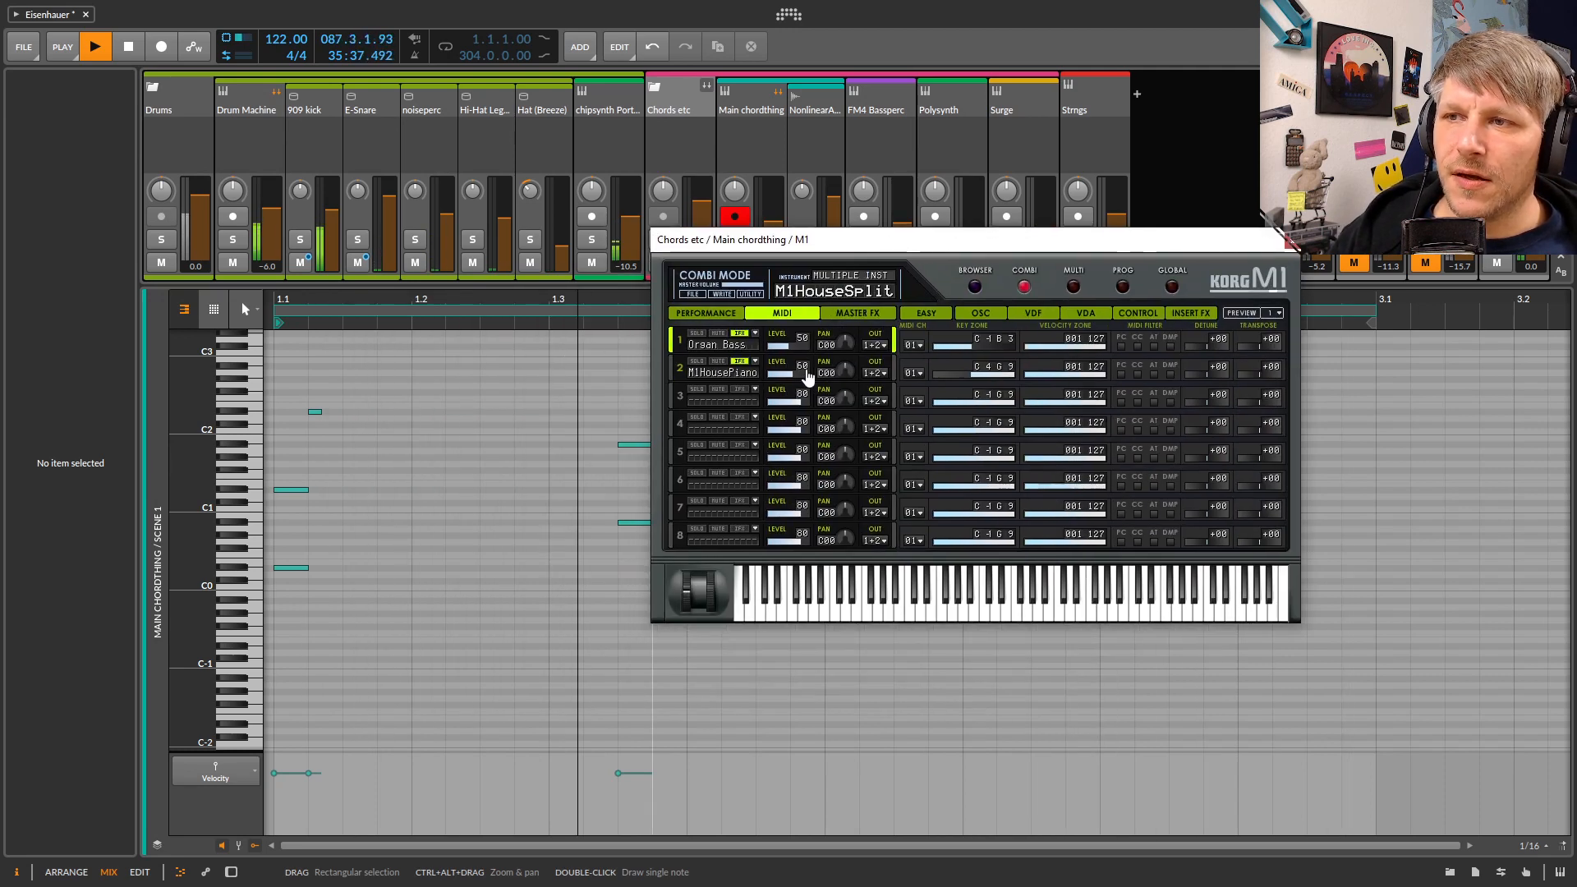
left_click(718, 361)
left_click_drag(810, 240, 804, 234)
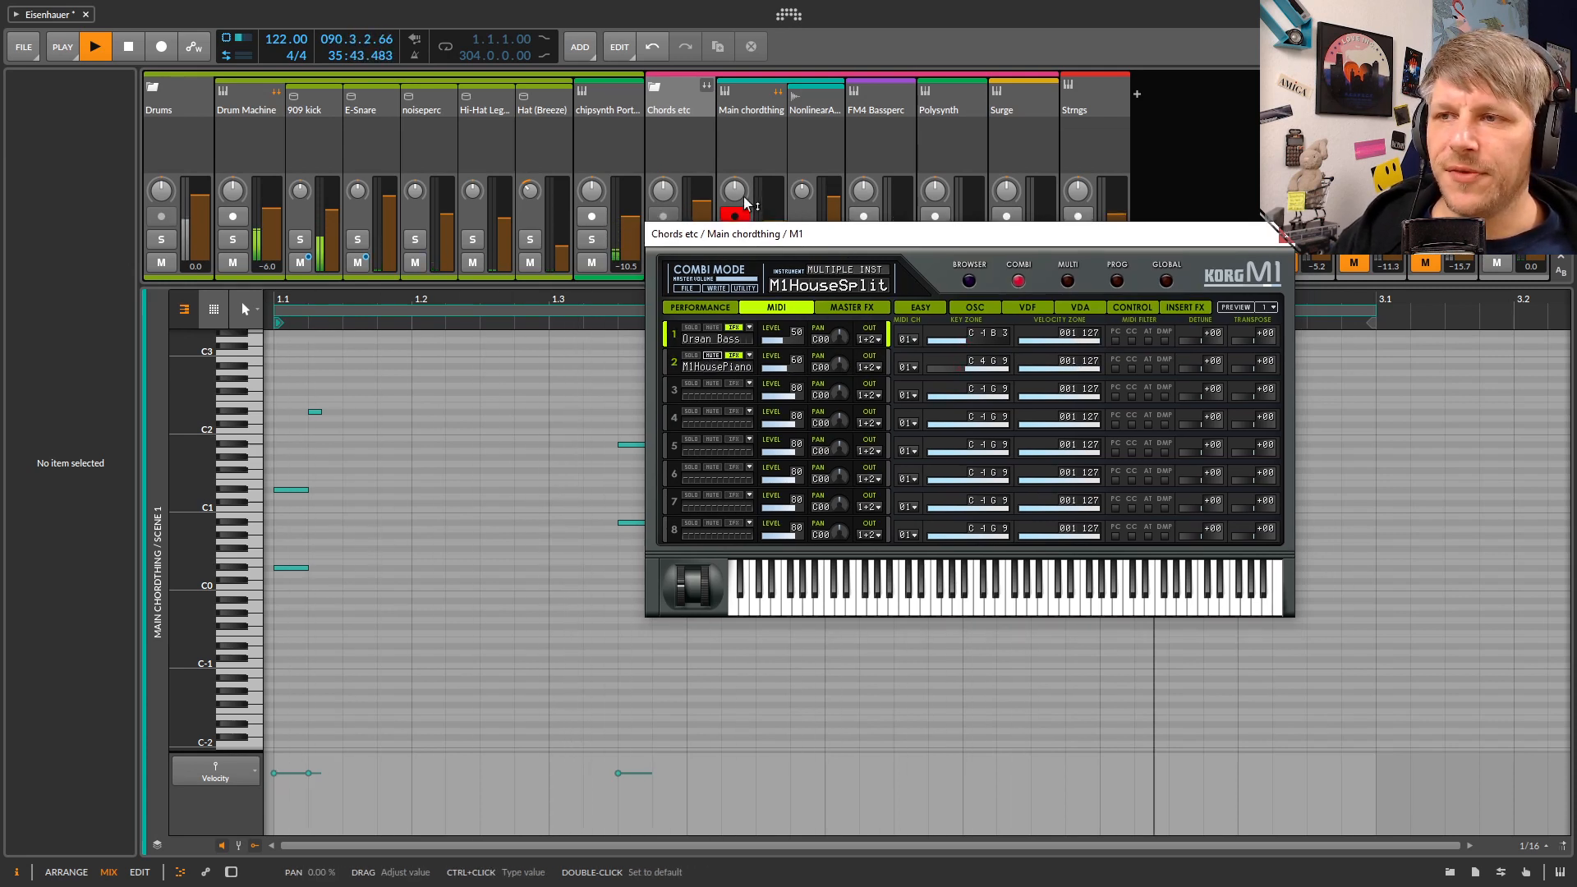
left_click(712, 327)
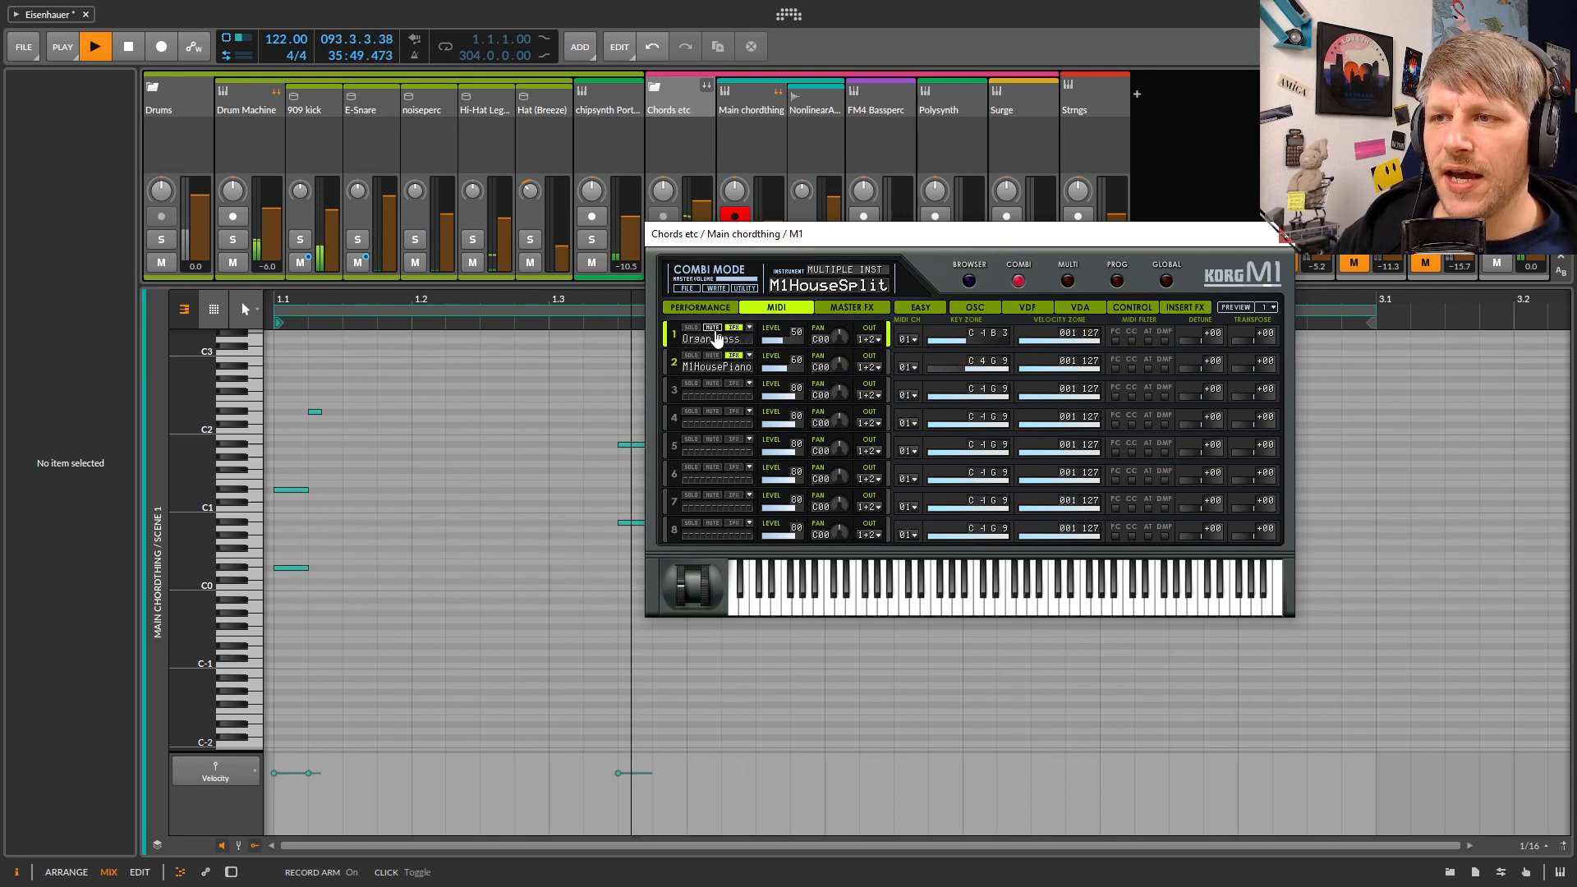
left_click(712, 328)
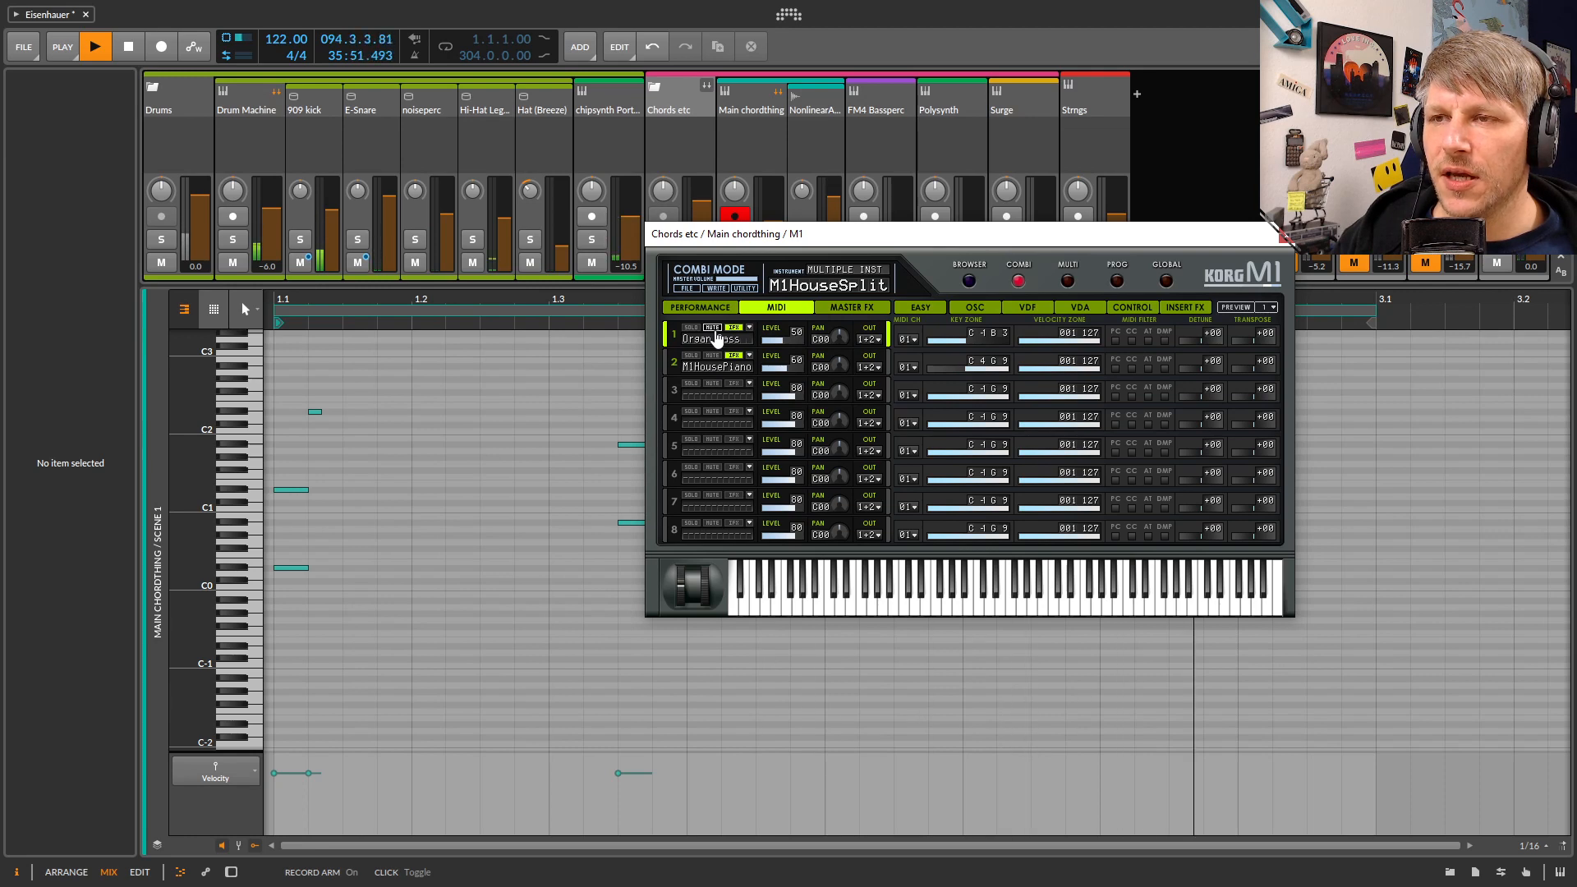
Close the M1 window, then hide the clip launcher and display the Main chordthing track's device chain instead of the note editor
left_click_drag(620, 286, 619, 642)
left_click(1287, 238)
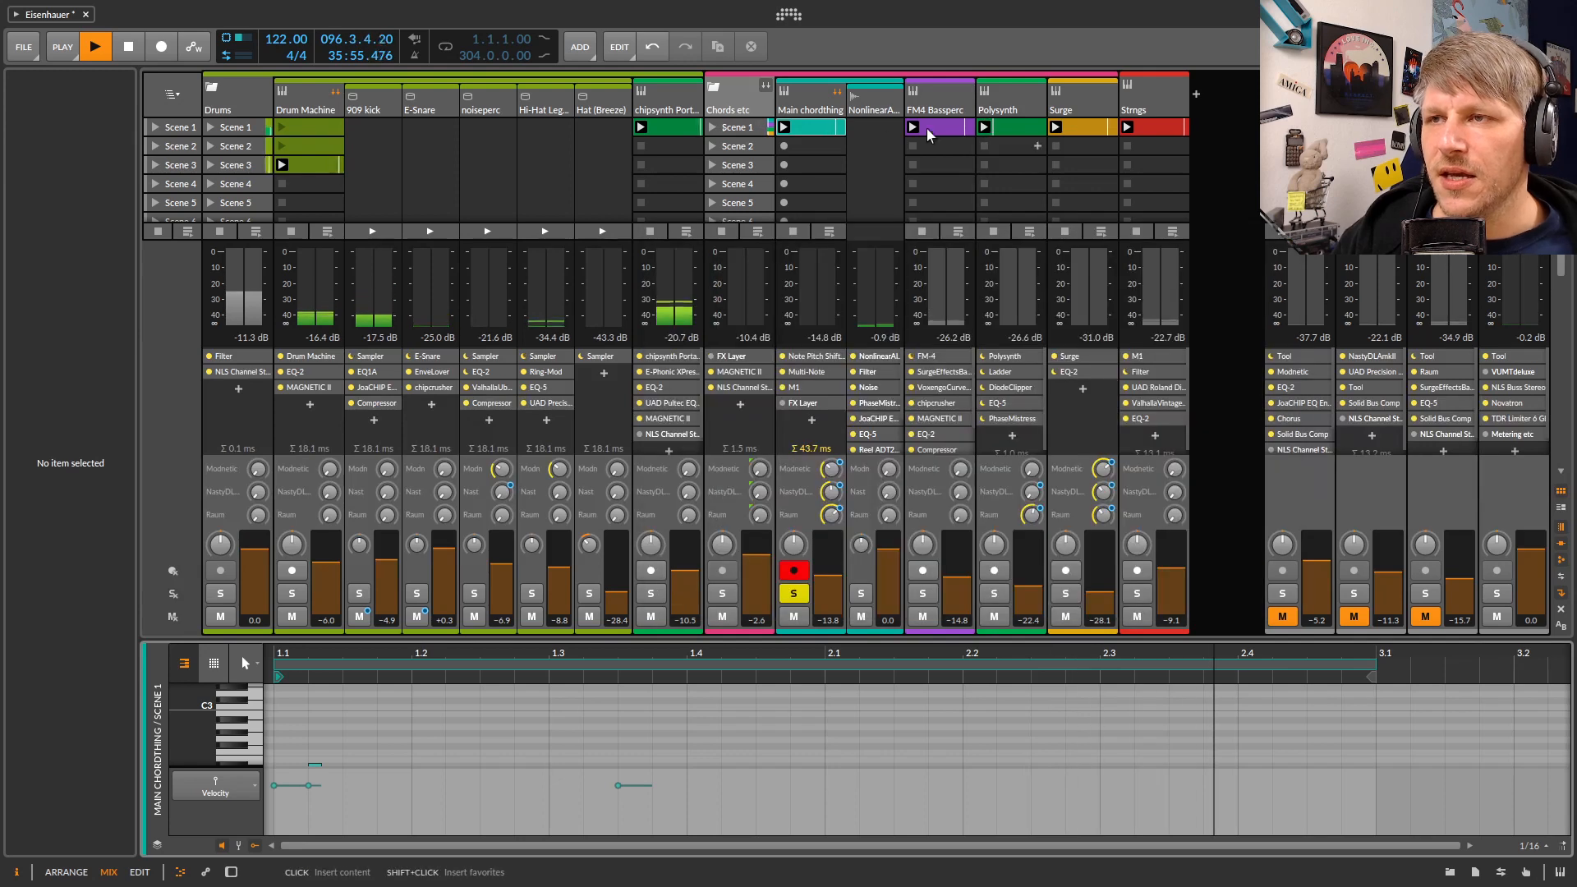
left_click(828, 107)
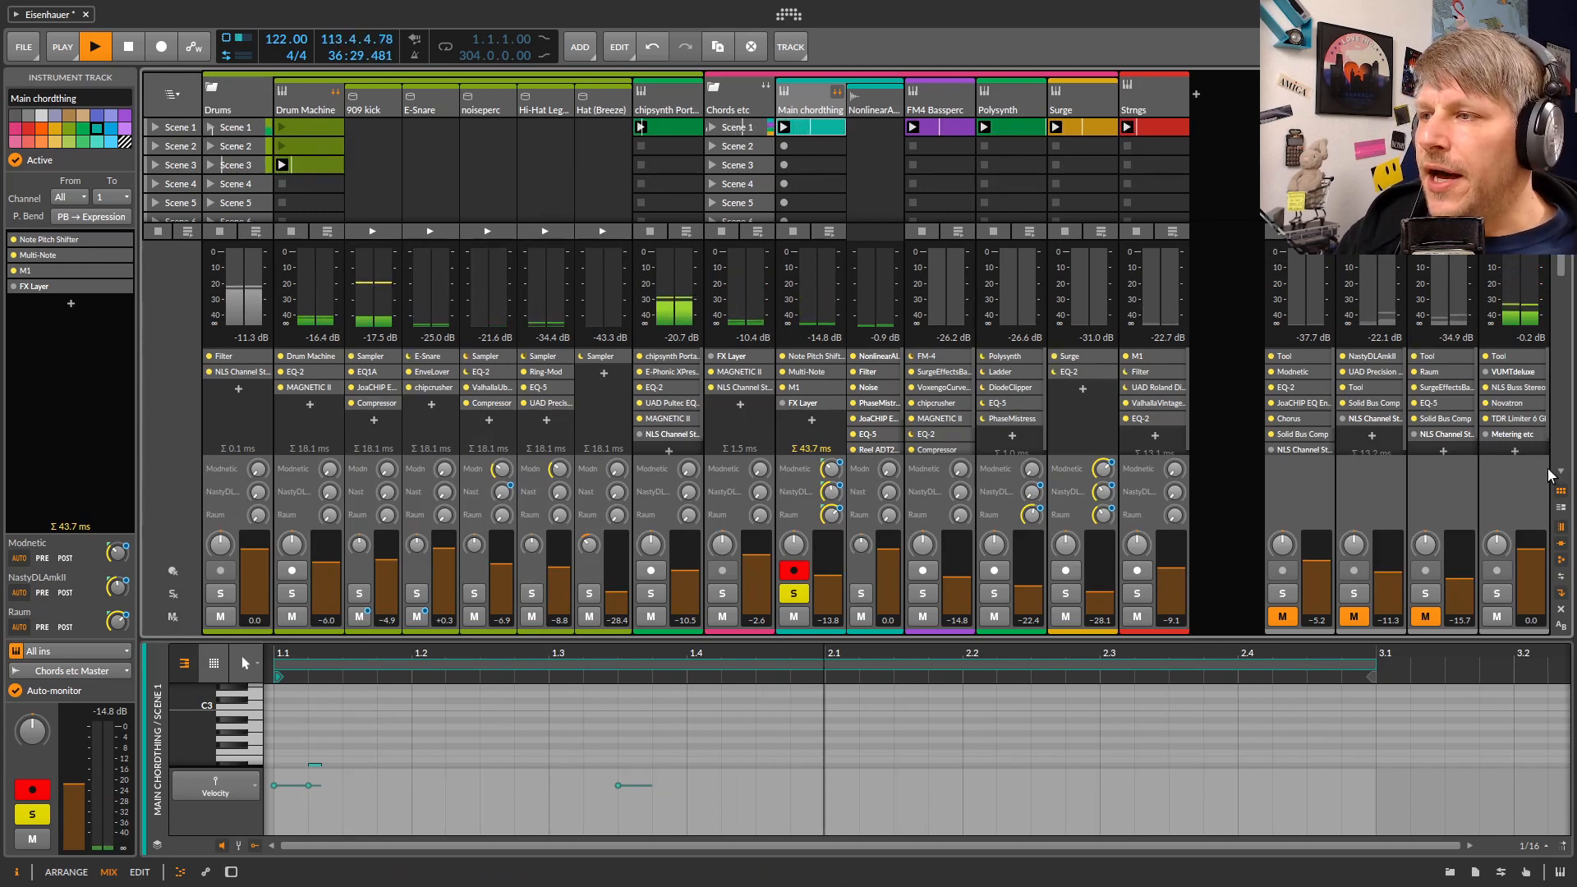
left_click(1561, 492)
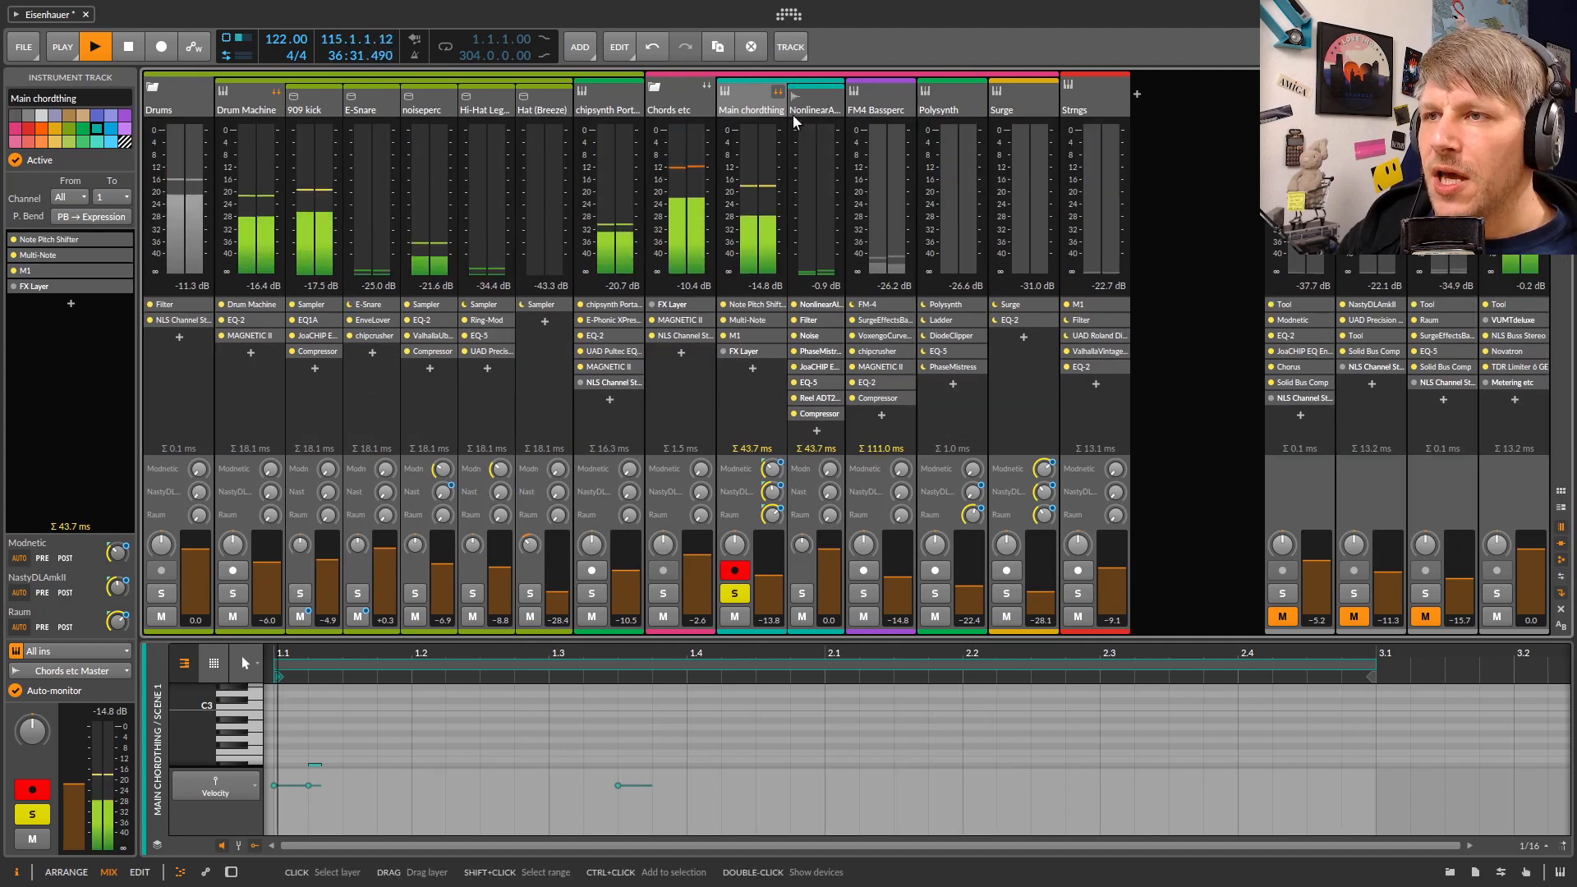
double_click(762, 108)
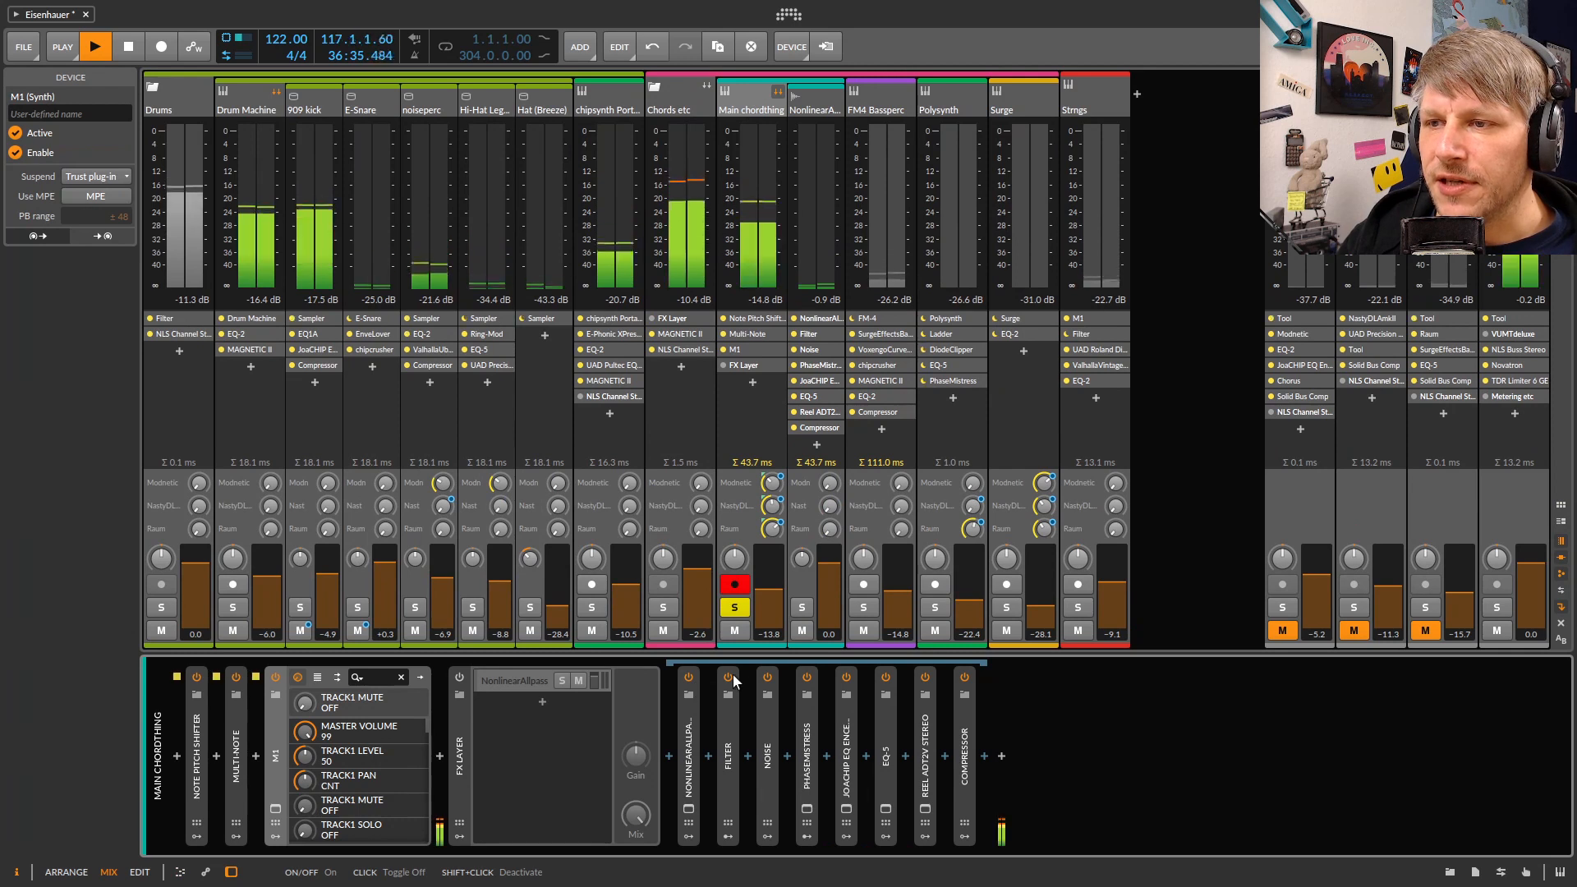
Switch off all effects in the FX Layer's NonlinearAllpass chain, from NonlinearAllpass and Filter through to Compressor
left_click(728, 678)
left_click(768, 678)
left_click(805, 678)
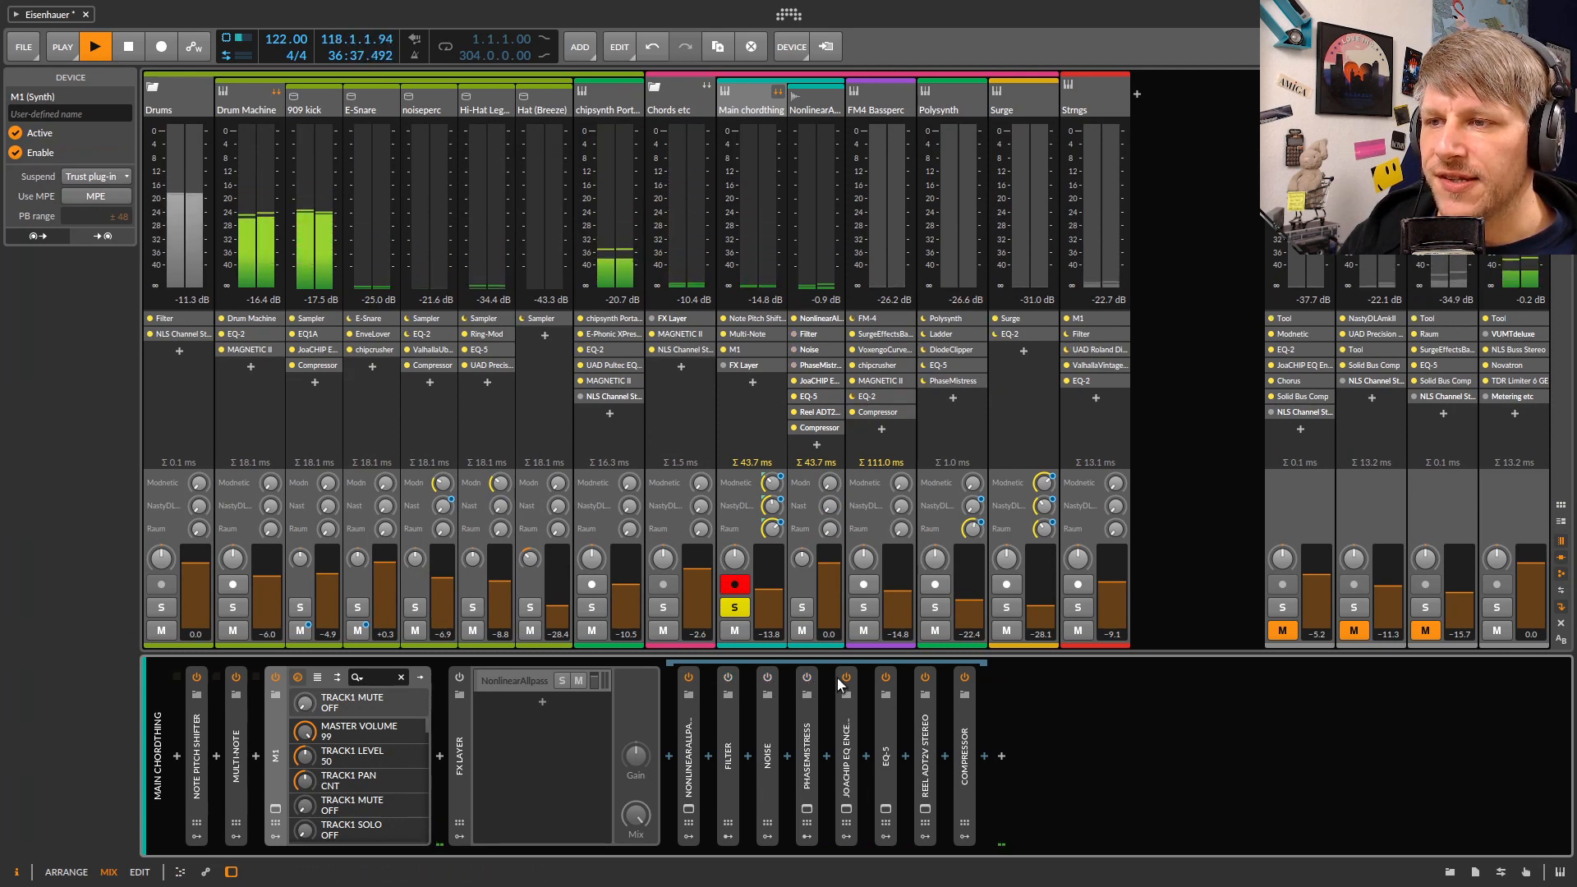
left_click(925, 678)
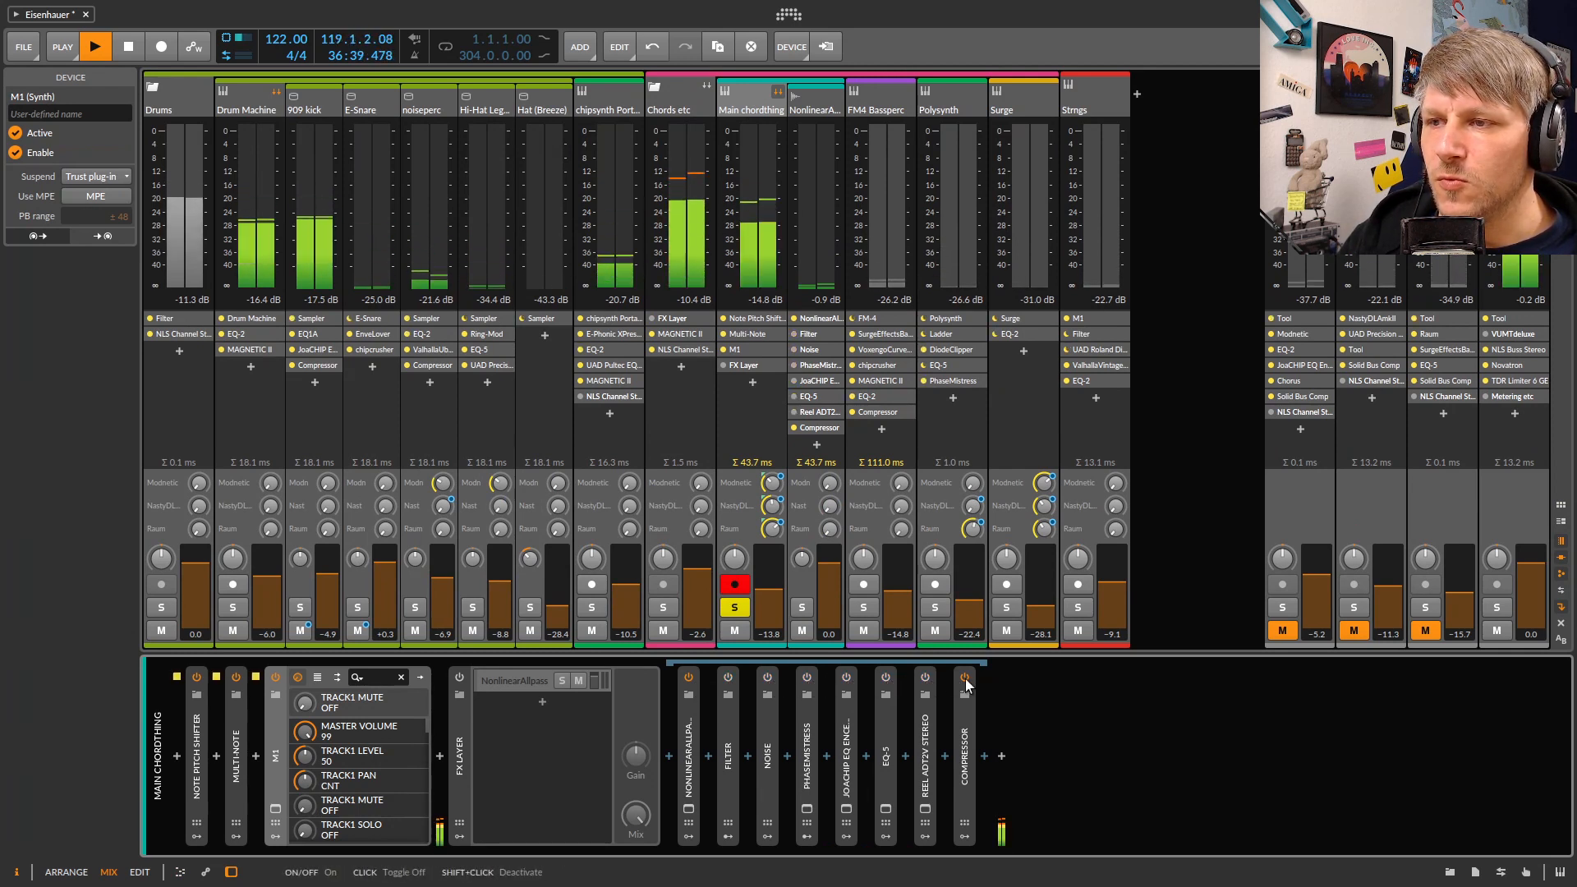
left_click(964, 678)
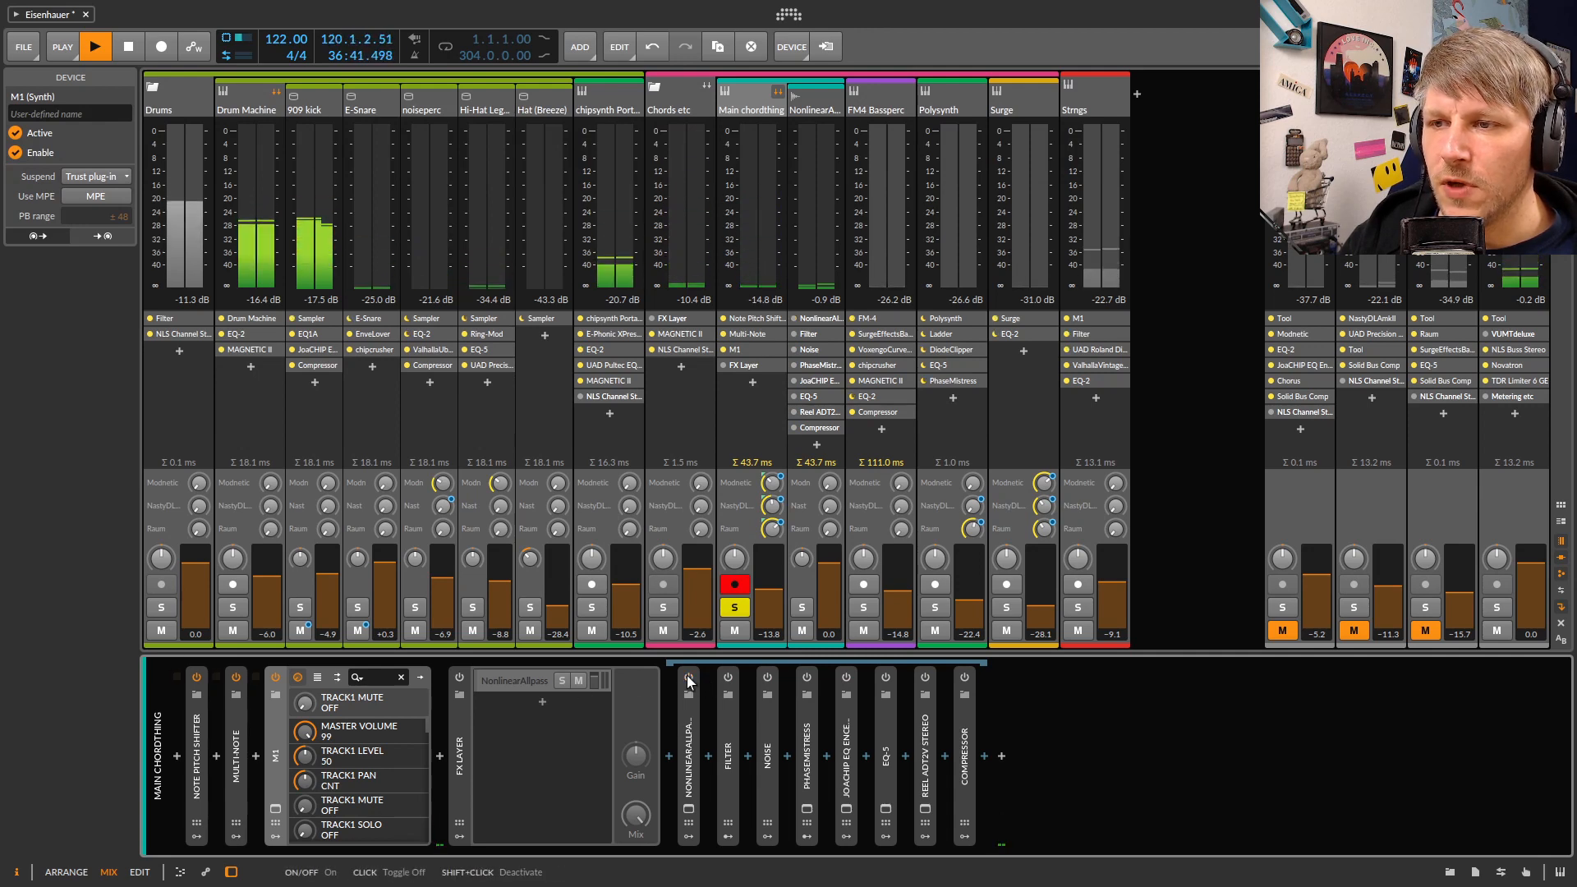
Switch on the FX Layer and its NonlinearAllpass effect, then open the NonlinearAllpass plug-in window
left_click(459, 678)
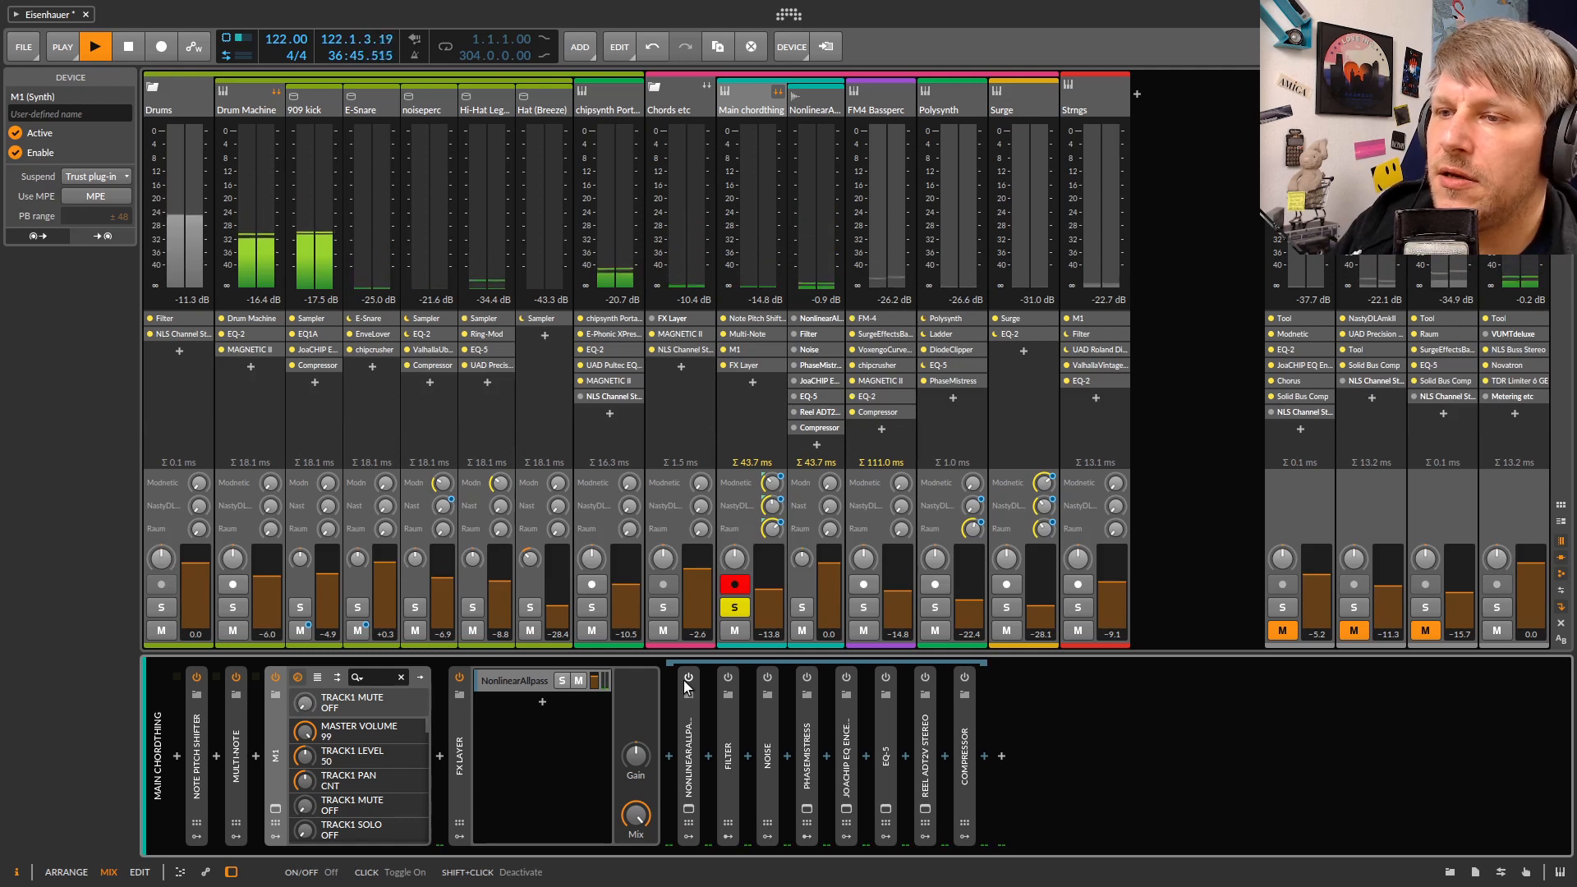
left_click(687, 681)
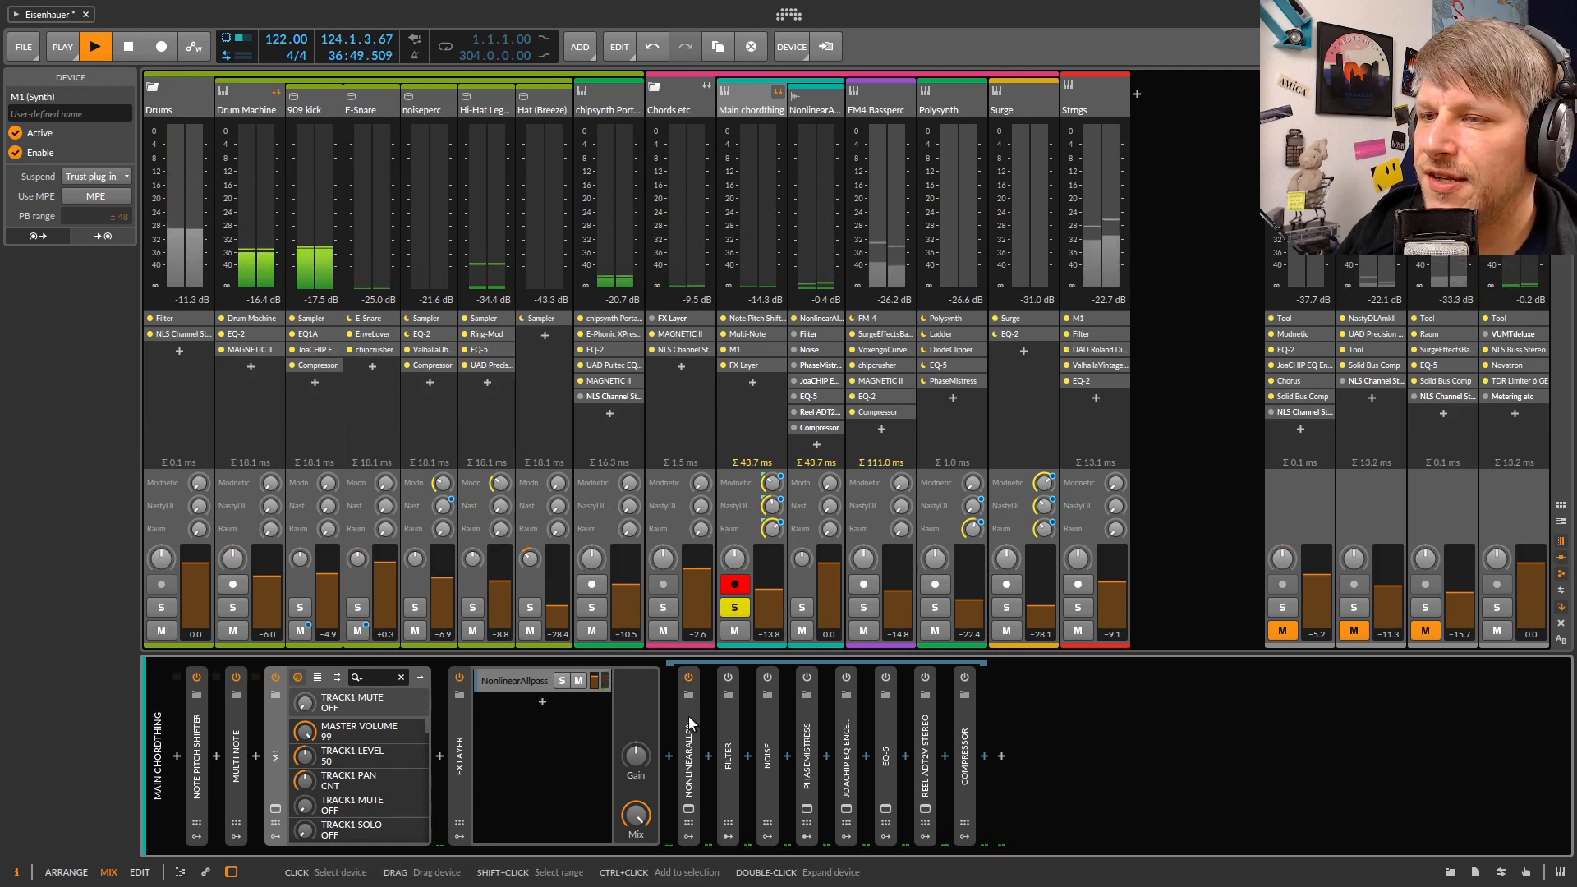
double_click(688, 717)
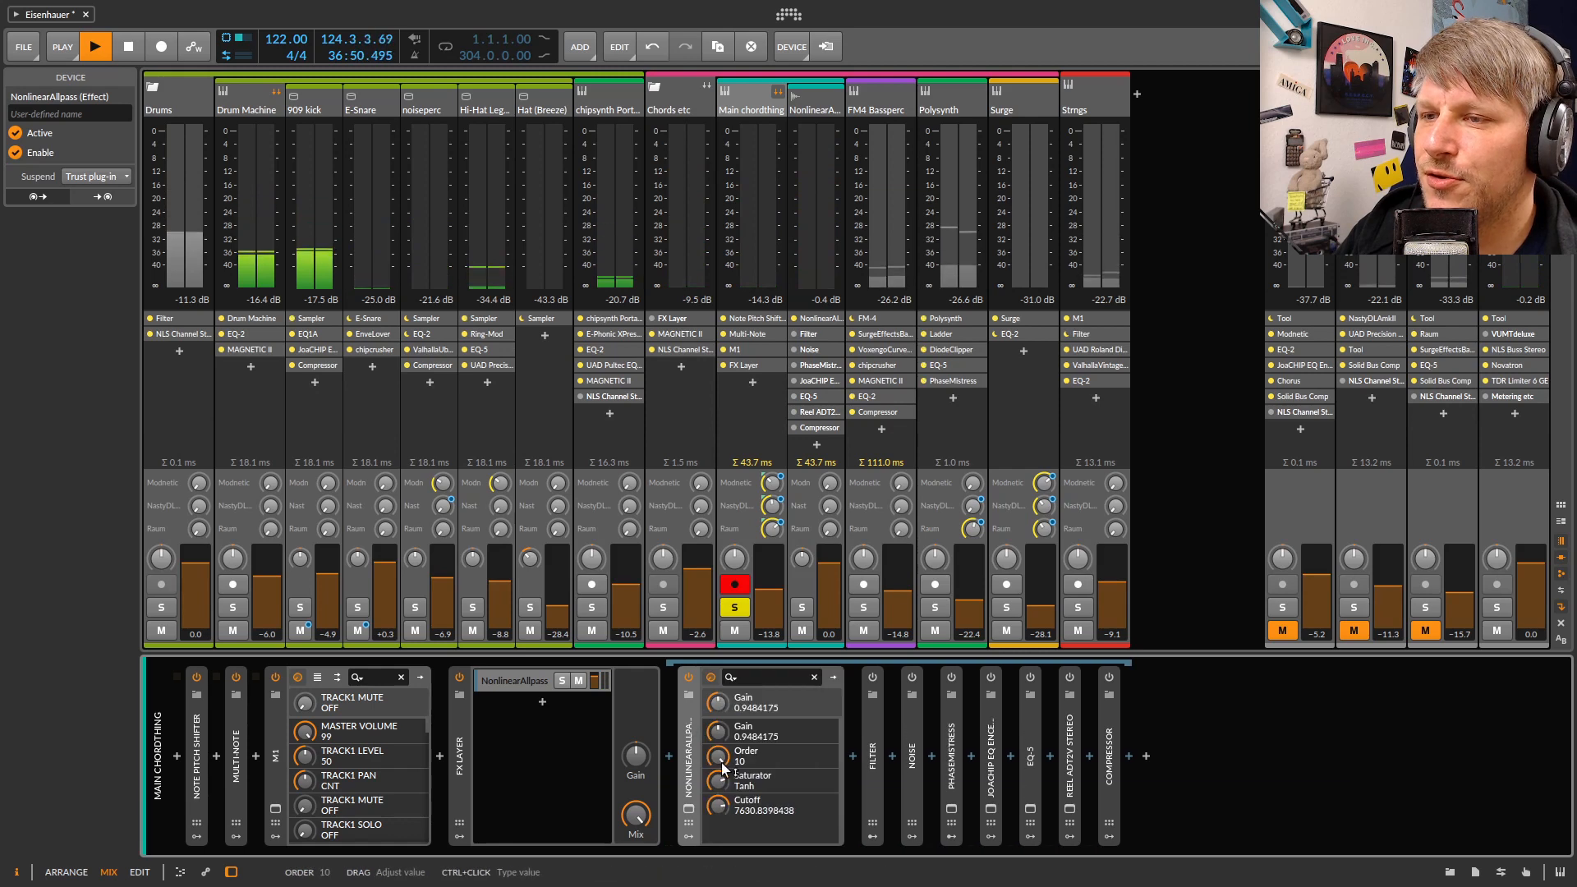
left_click(689, 809)
left_click_drag(809, 230, 549, 181)
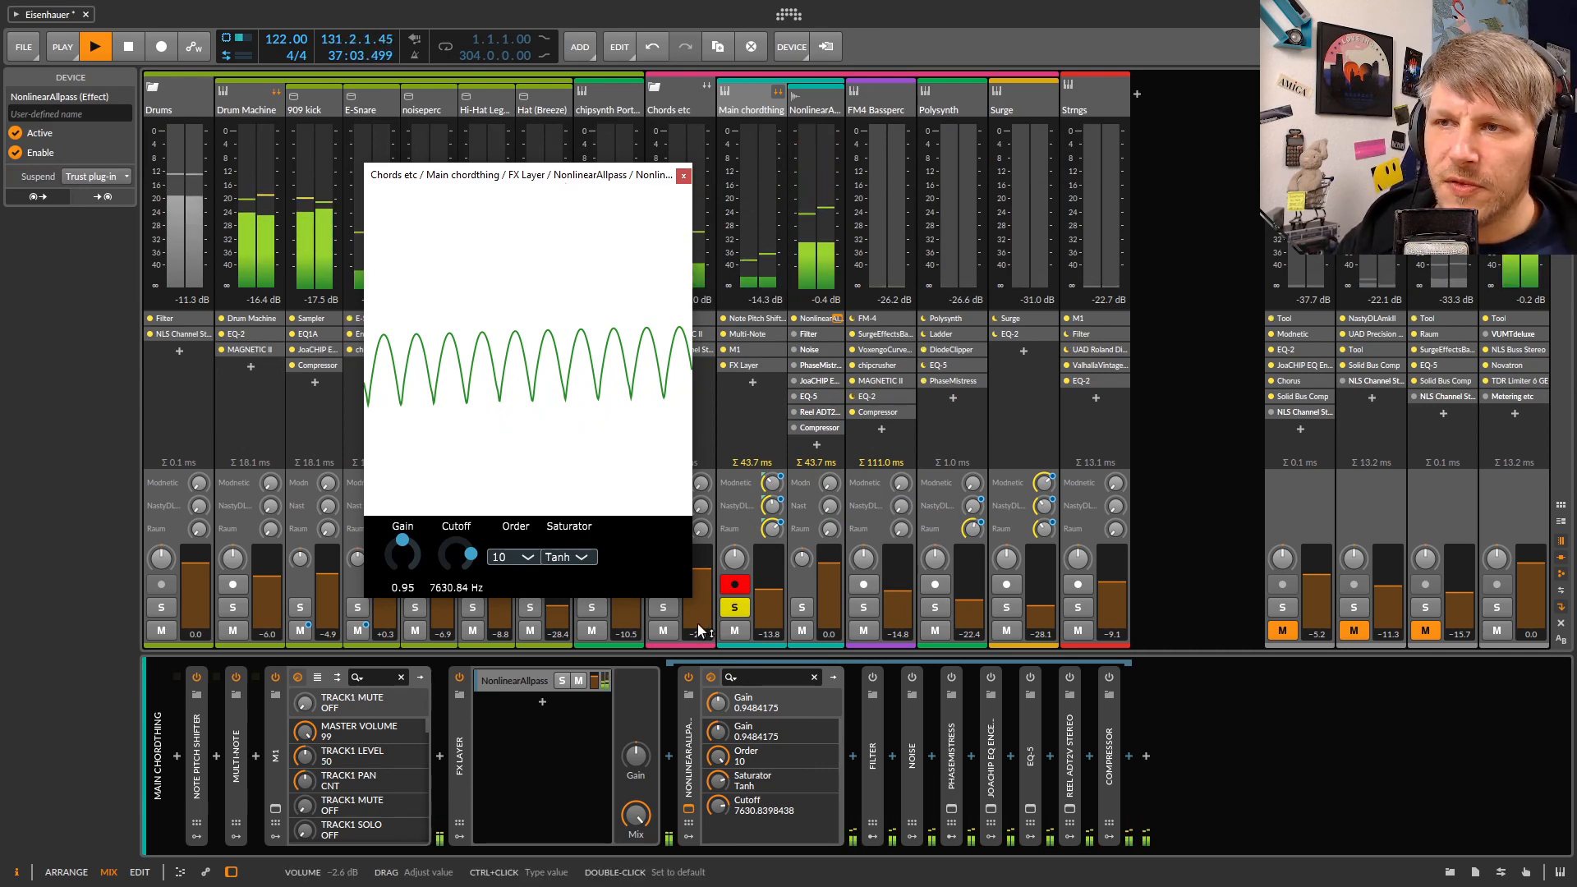
Set the NonlinearAllpass cutoff to about 7967 Hz and close its plug-in window
left_click_drag(524, 185, 549, 152)
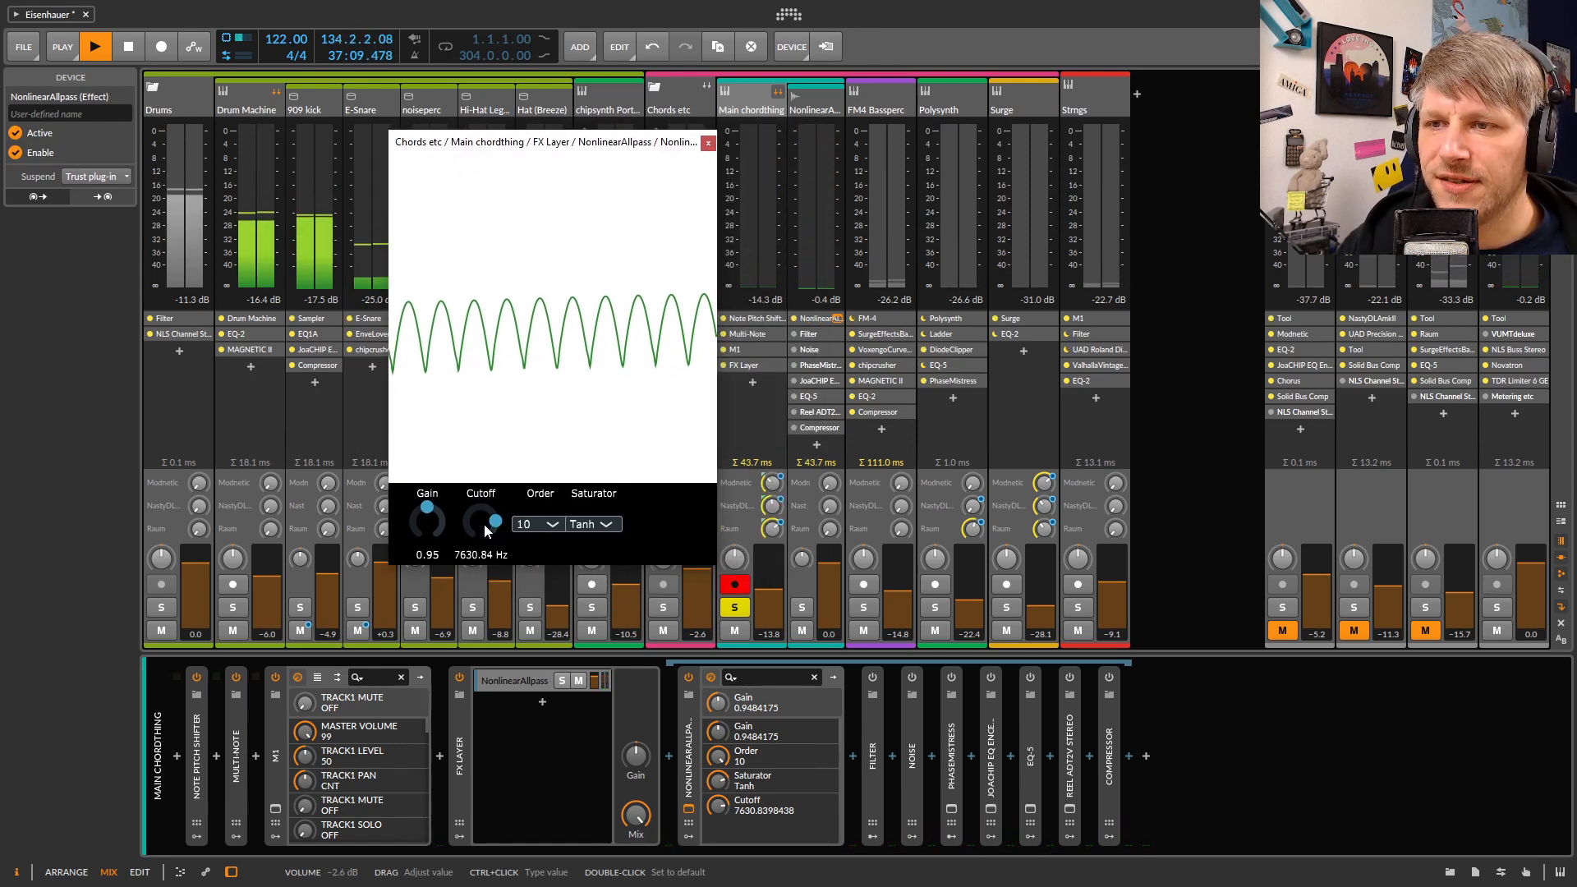
mouse_move(485, 524)
left_mouse_down()
mouse_move(476, 568)
mouse_move(485, 527)
left_mouse_up()
left_click(708, 145)
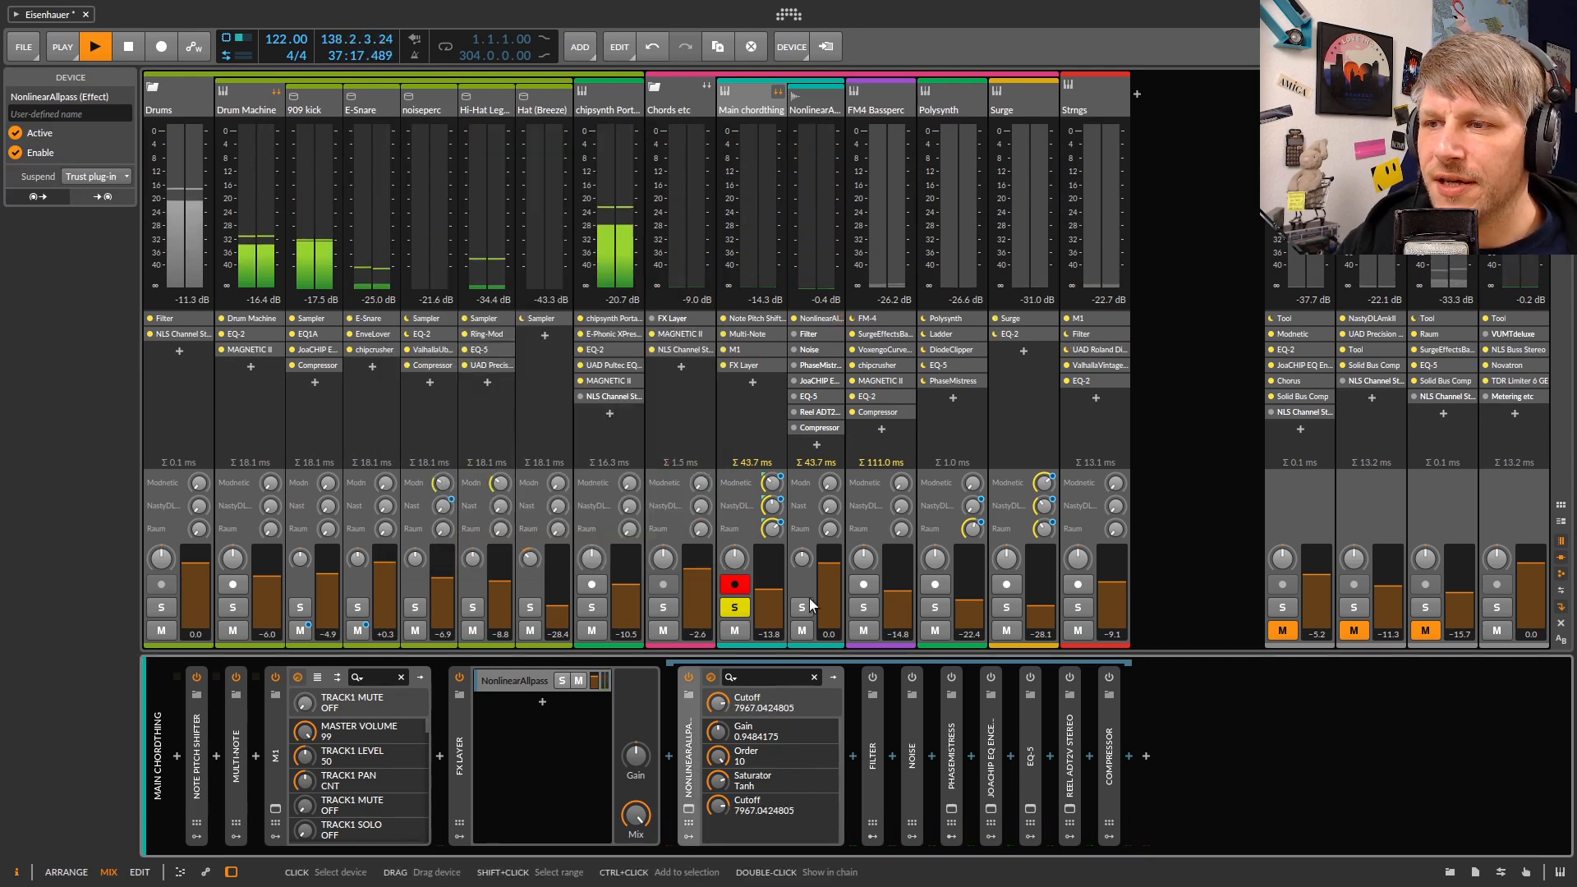
Switch on and expand the Filter, then display its Note Sidechain modulator settings without the remote controls
double_click(870, 727)
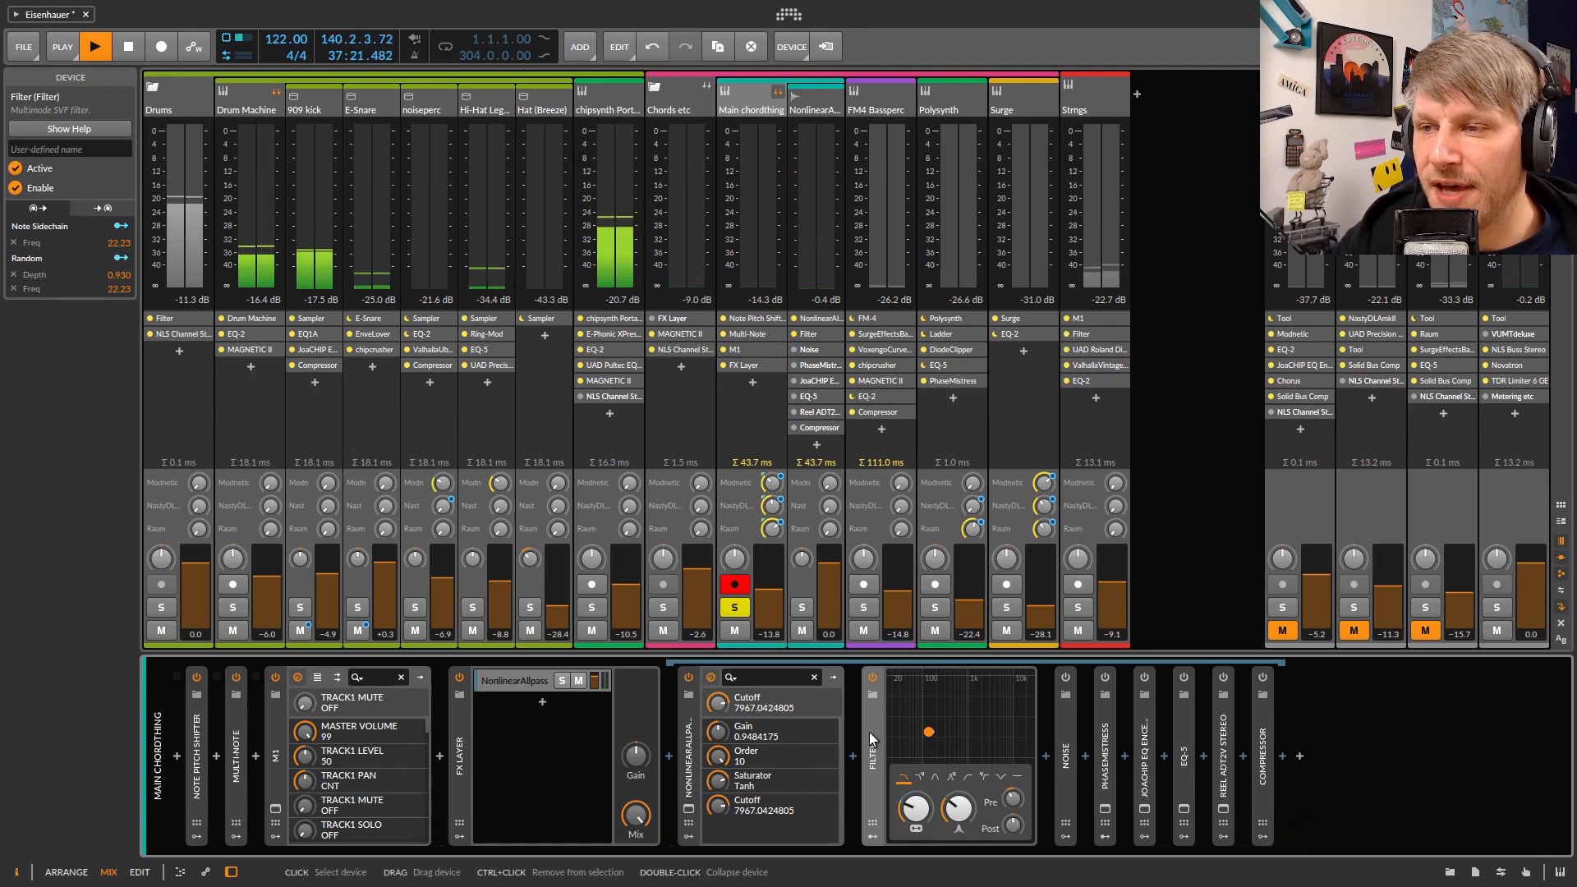
left_click(682, 677)
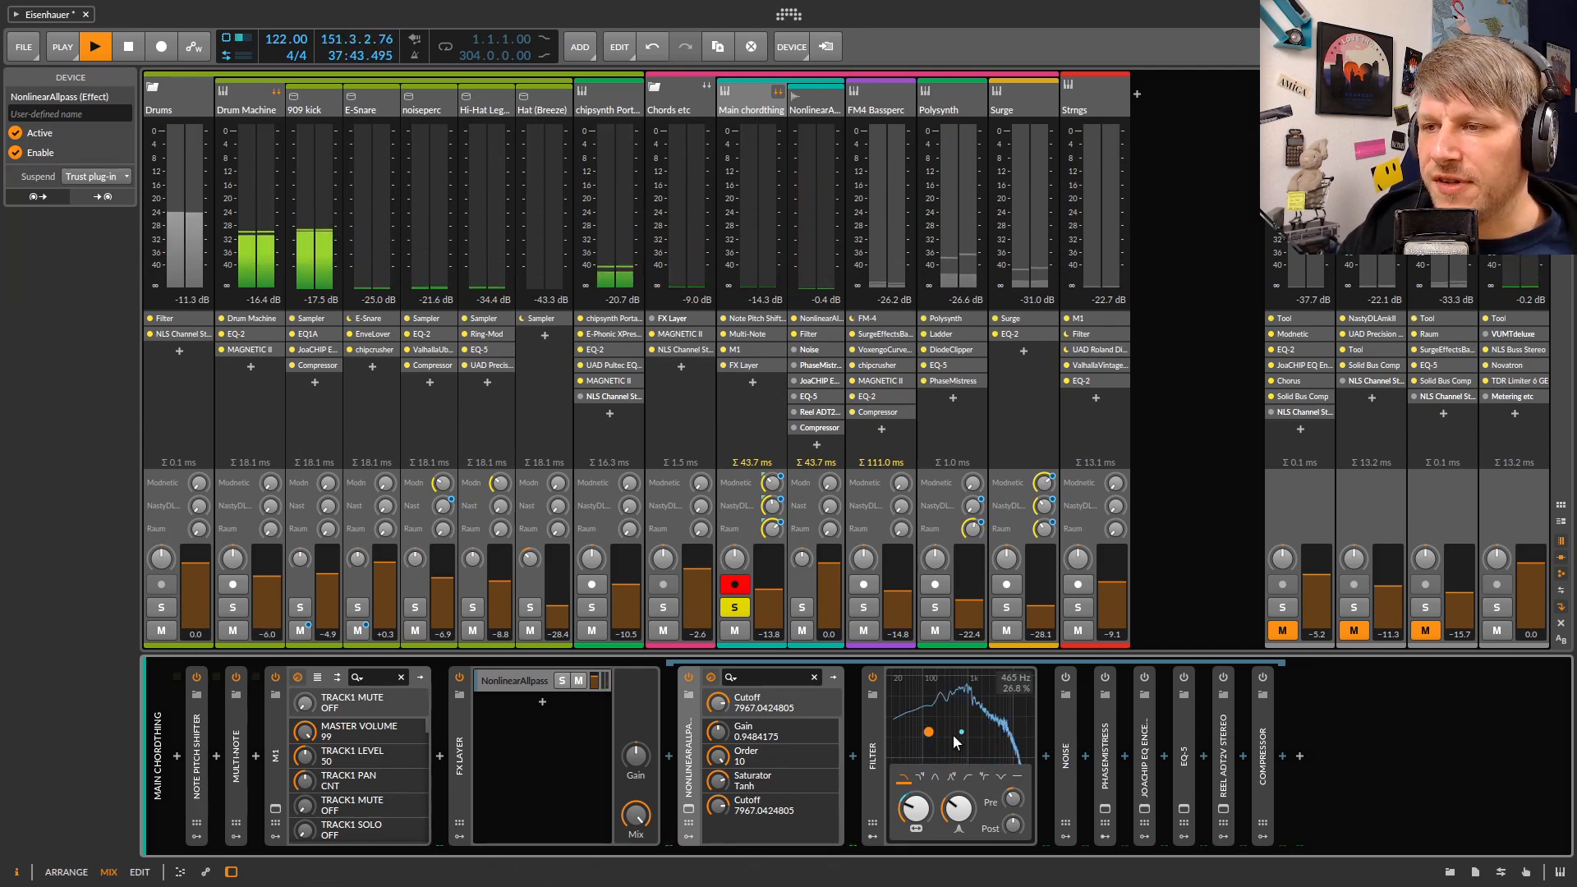
left_click(873, 825)
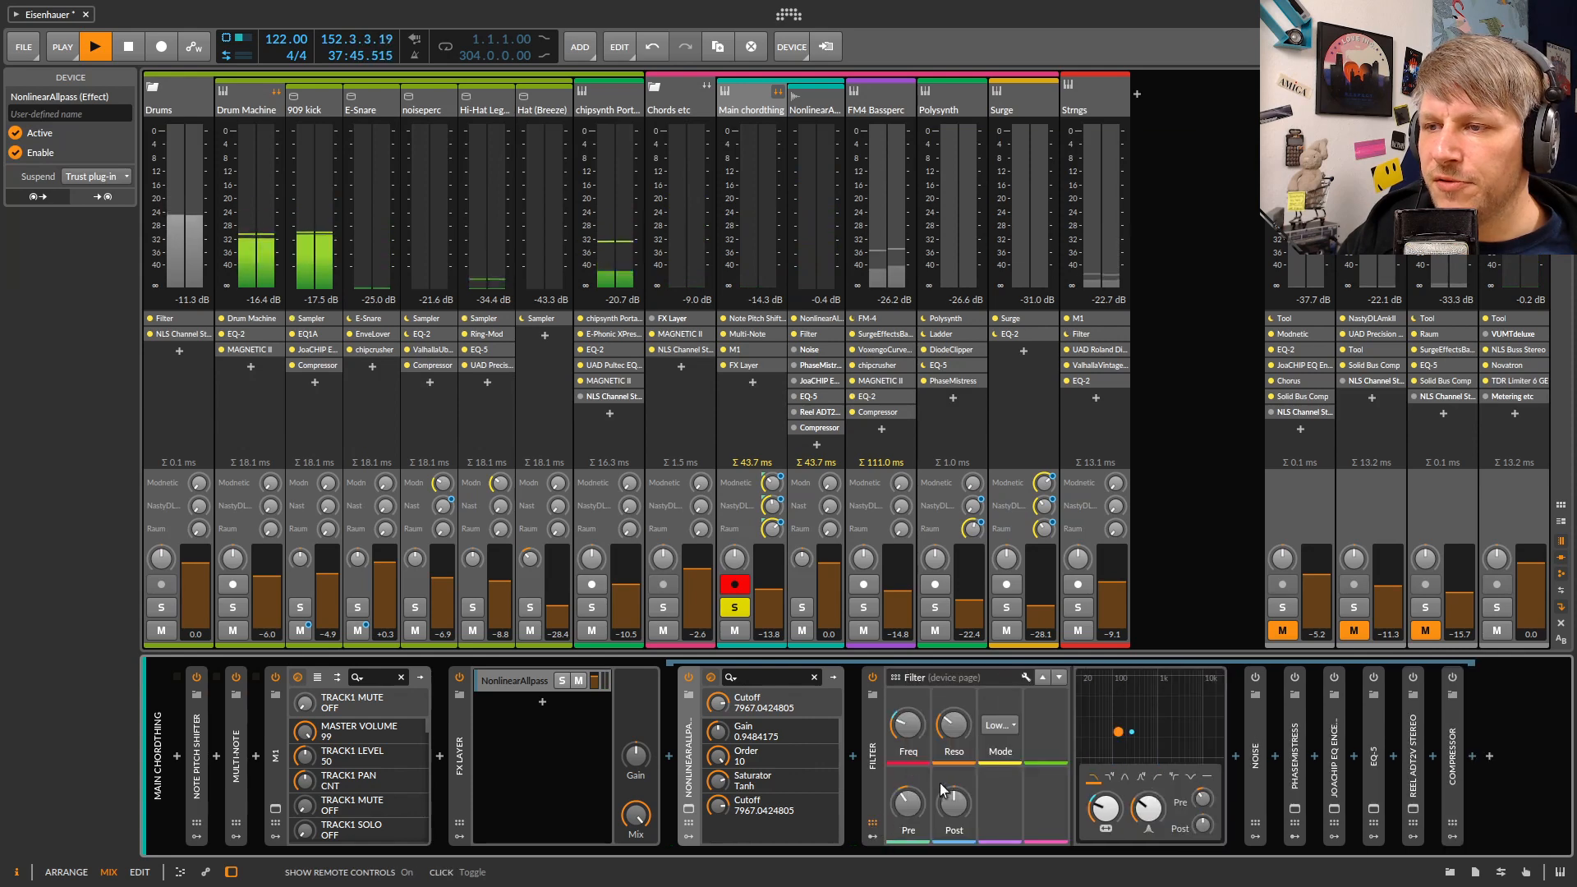
left_click(872, 836)
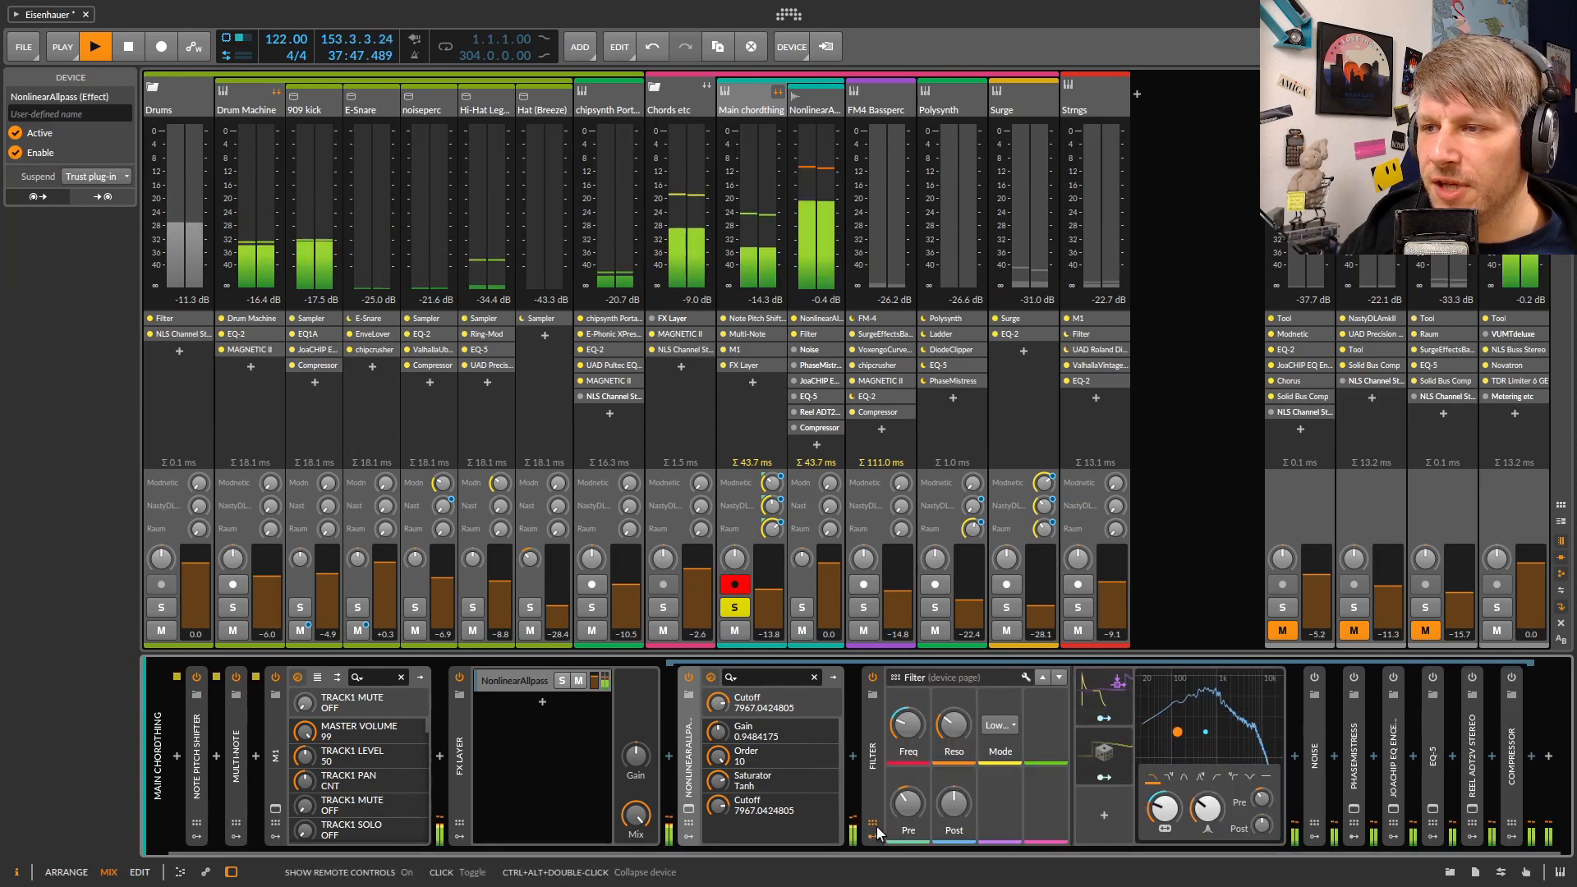
left_click(876, 823)
left_click(909, 705)
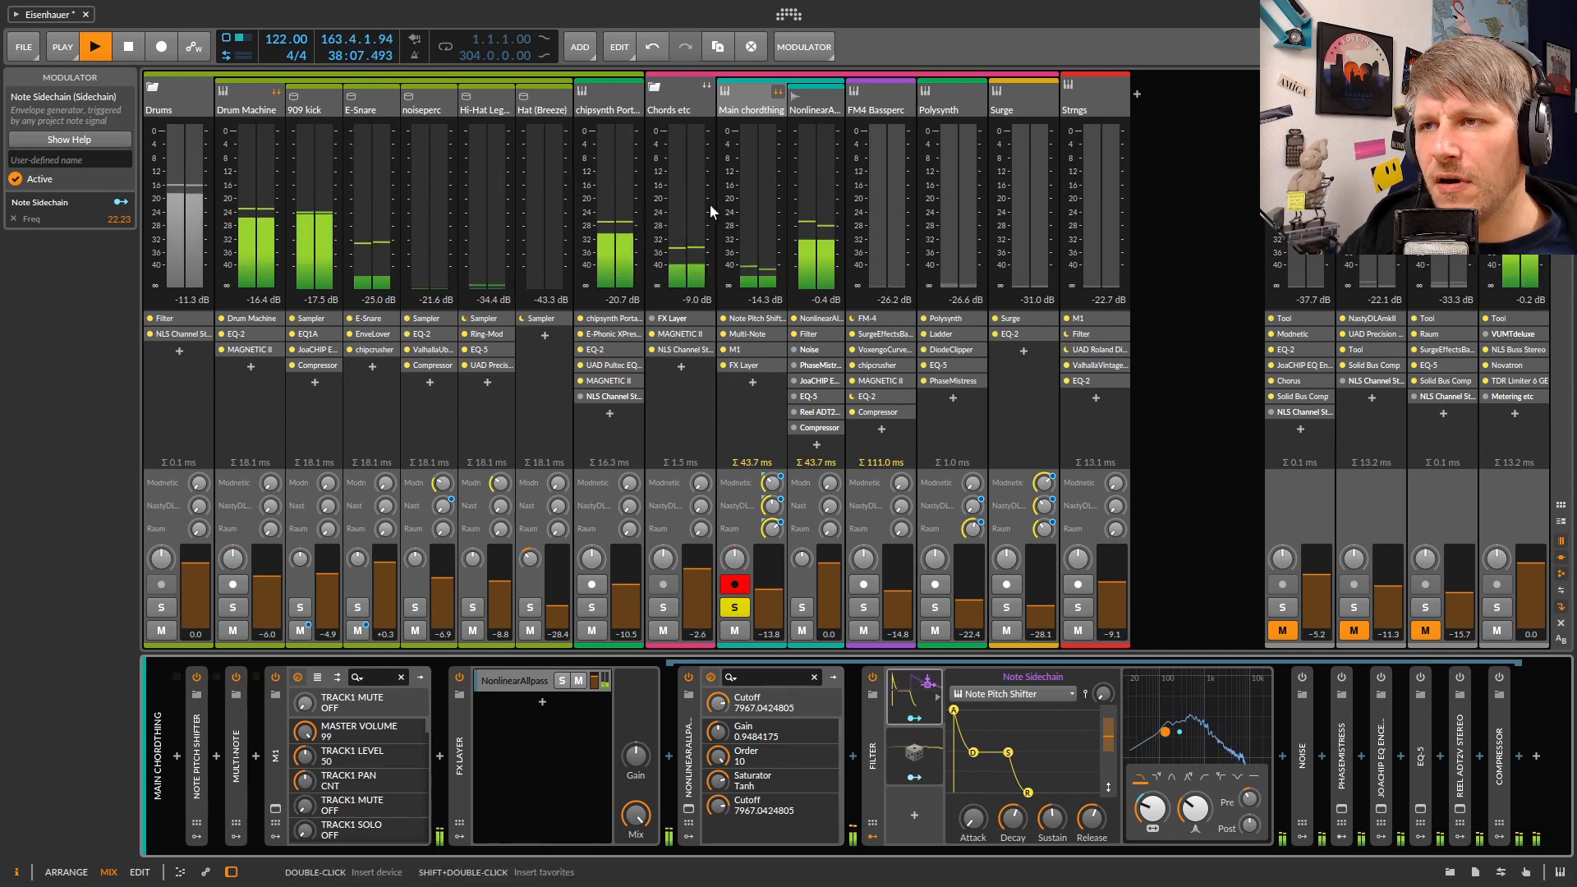
Audition different depths for the Filter's Note Sidechain modulator, ending at 33%
left_click(877, 749)
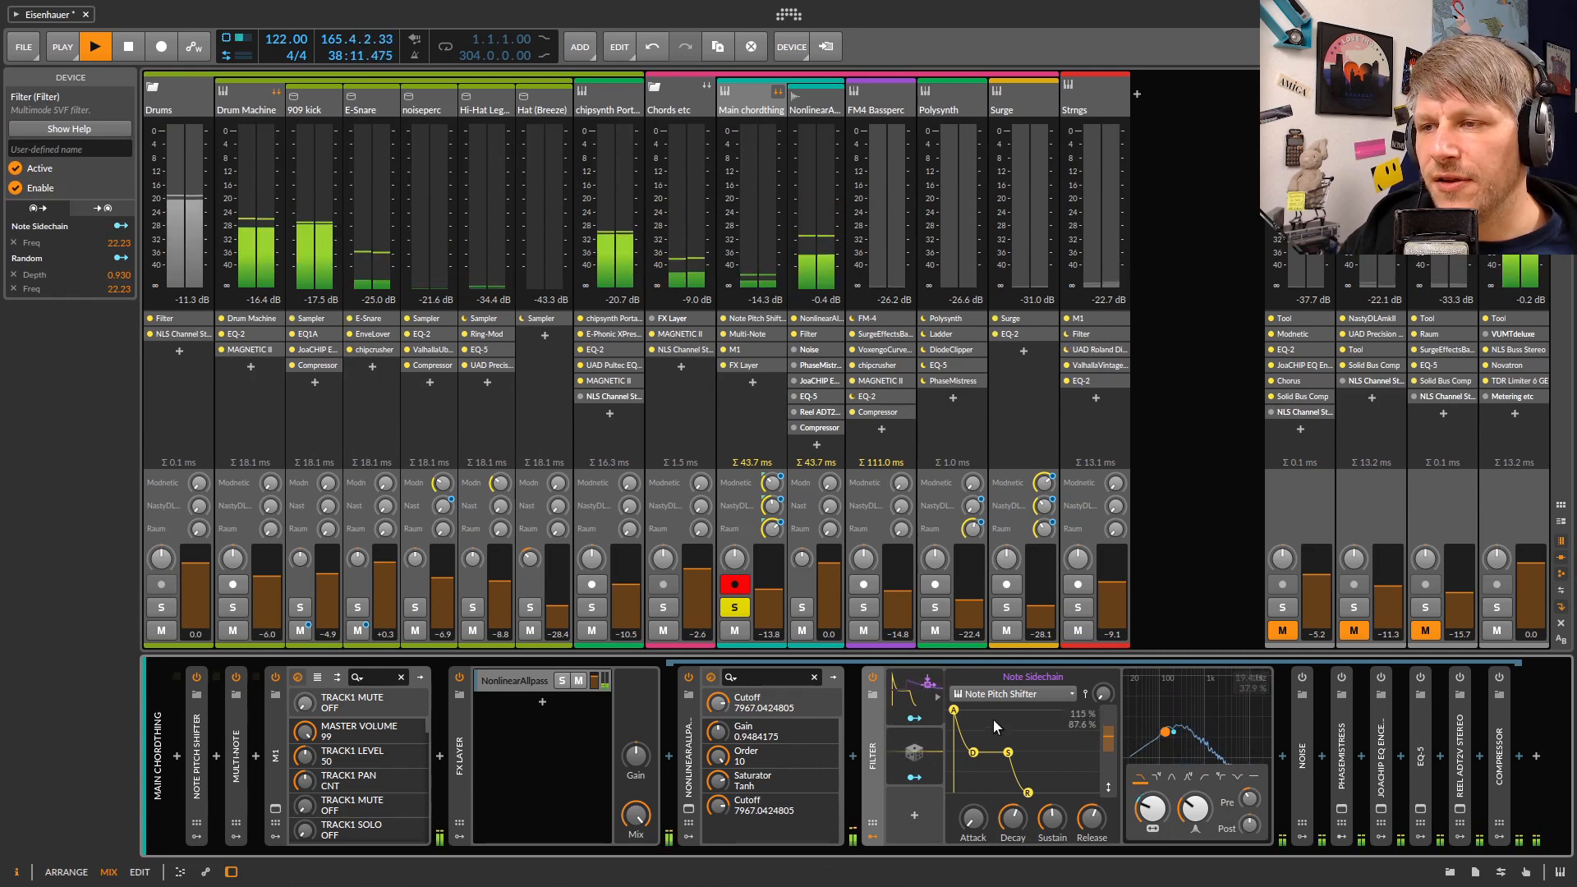
left_click_drag(1112, 716, 1110, 755)
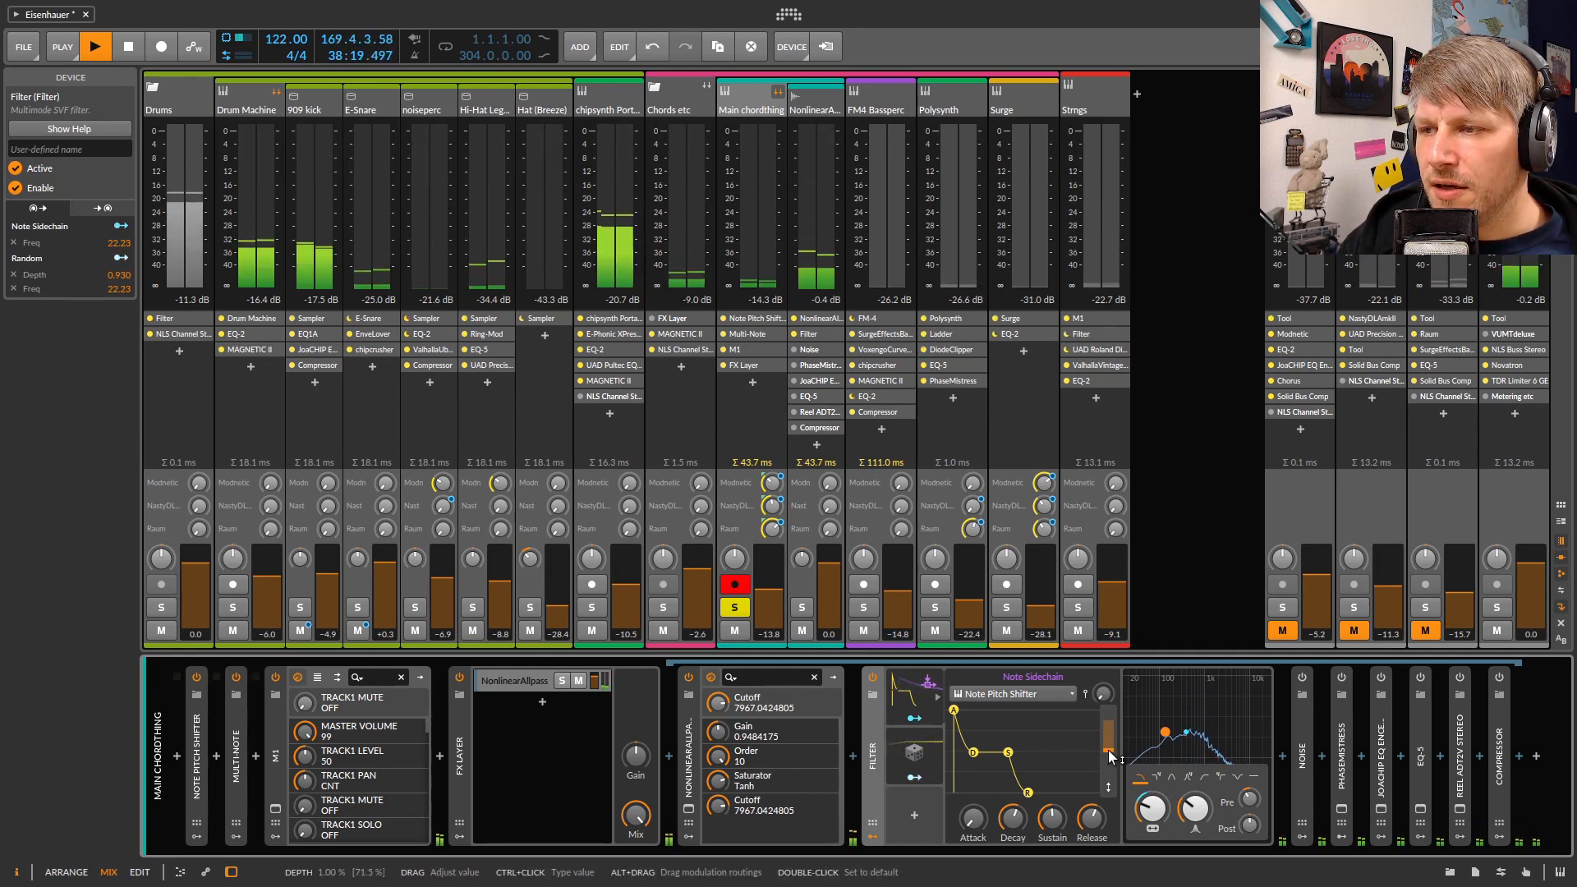
left_click_drag(1110, 756, 1108, 737)
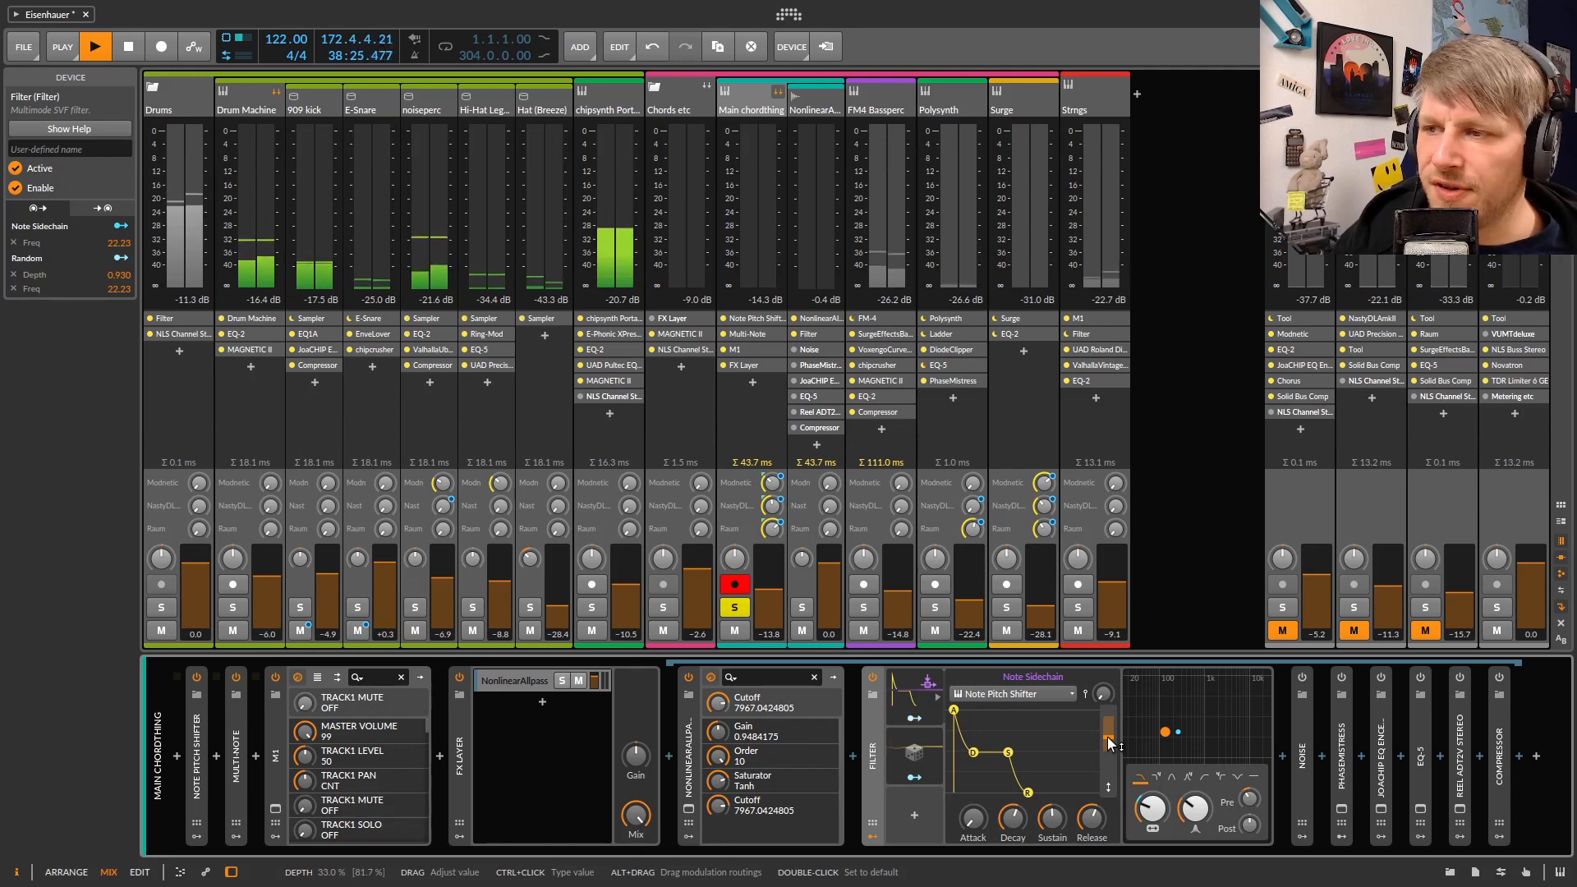
Show the Filter's Random modulator settings and fold away the Filter's frequency display
left_click(913, 754)
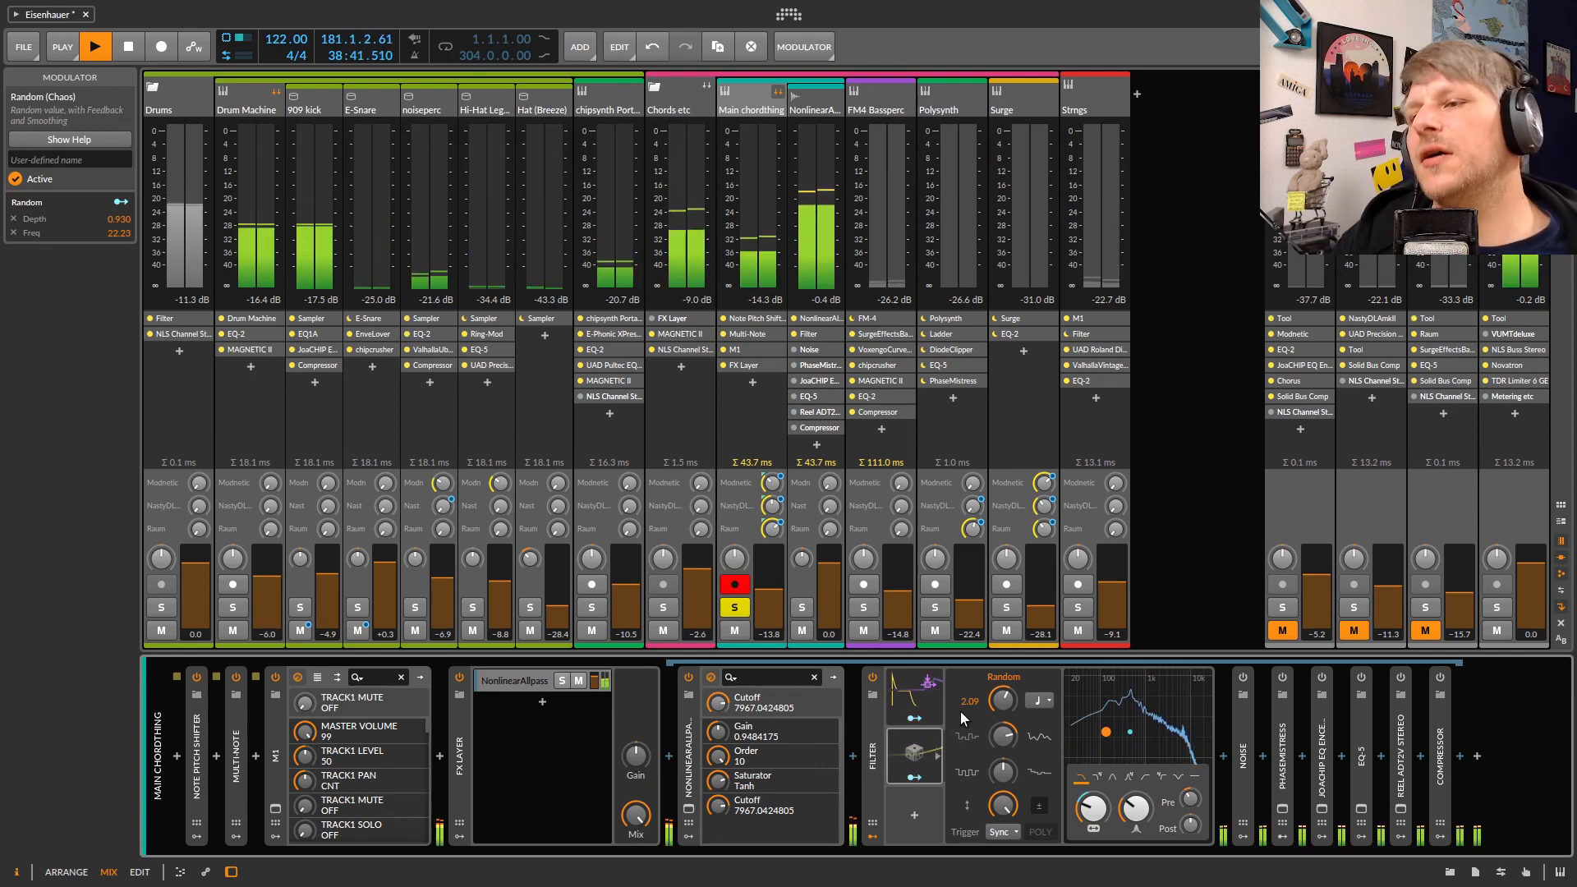
double_click(870, 720)
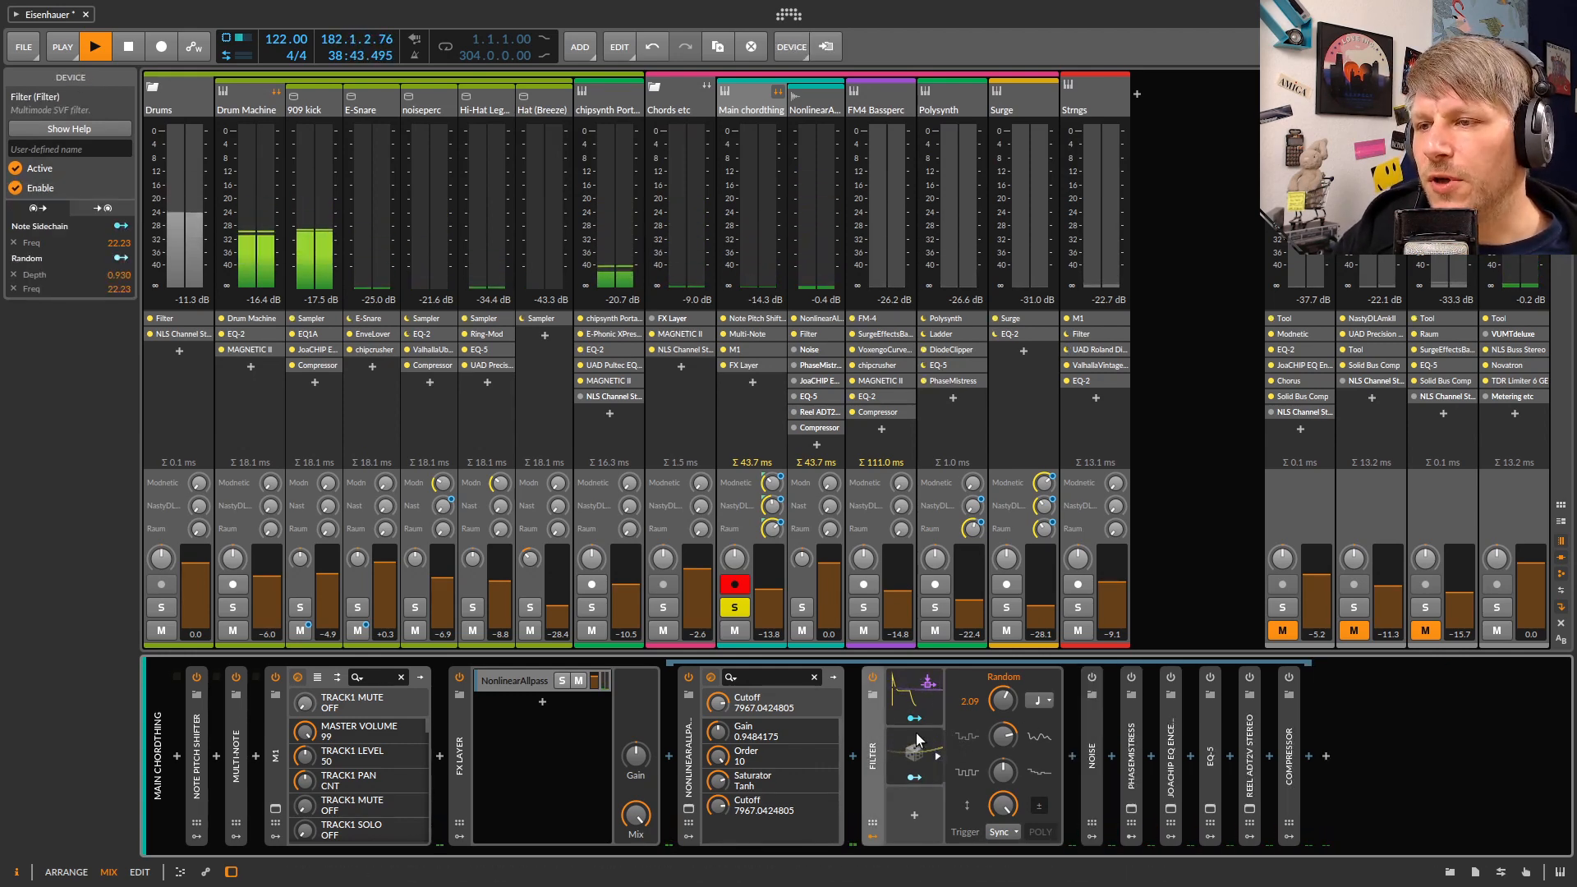
double_click(876, 728)
double_click(875, 728)
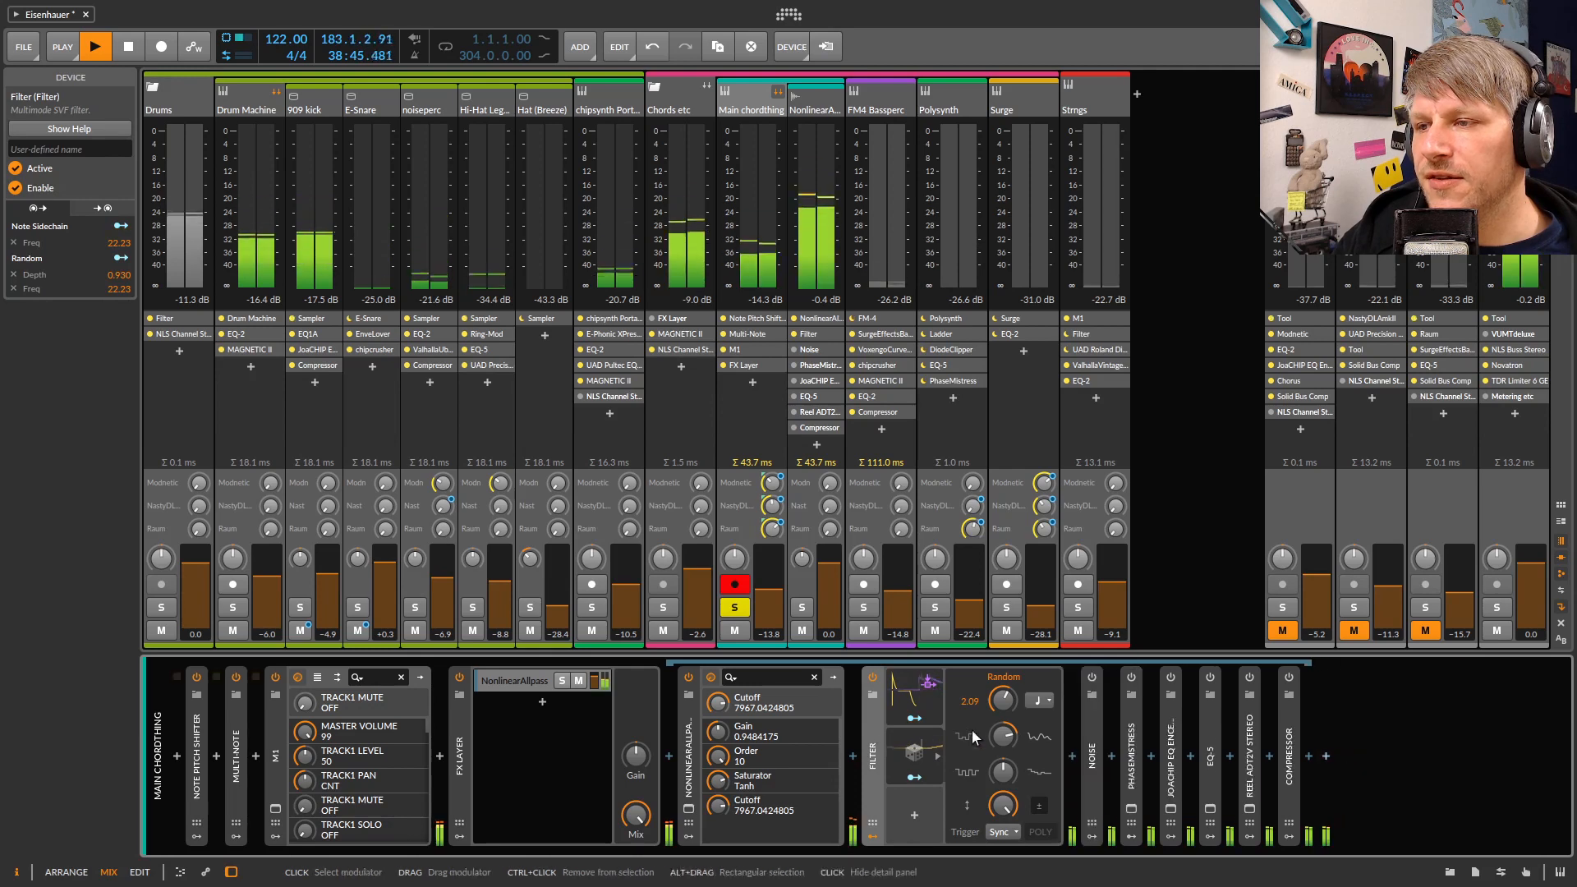
Switch on the Noise effect and bring the DIGICheck spectrum analyser window partly into view beside the mixer
left_click(1096, 725)
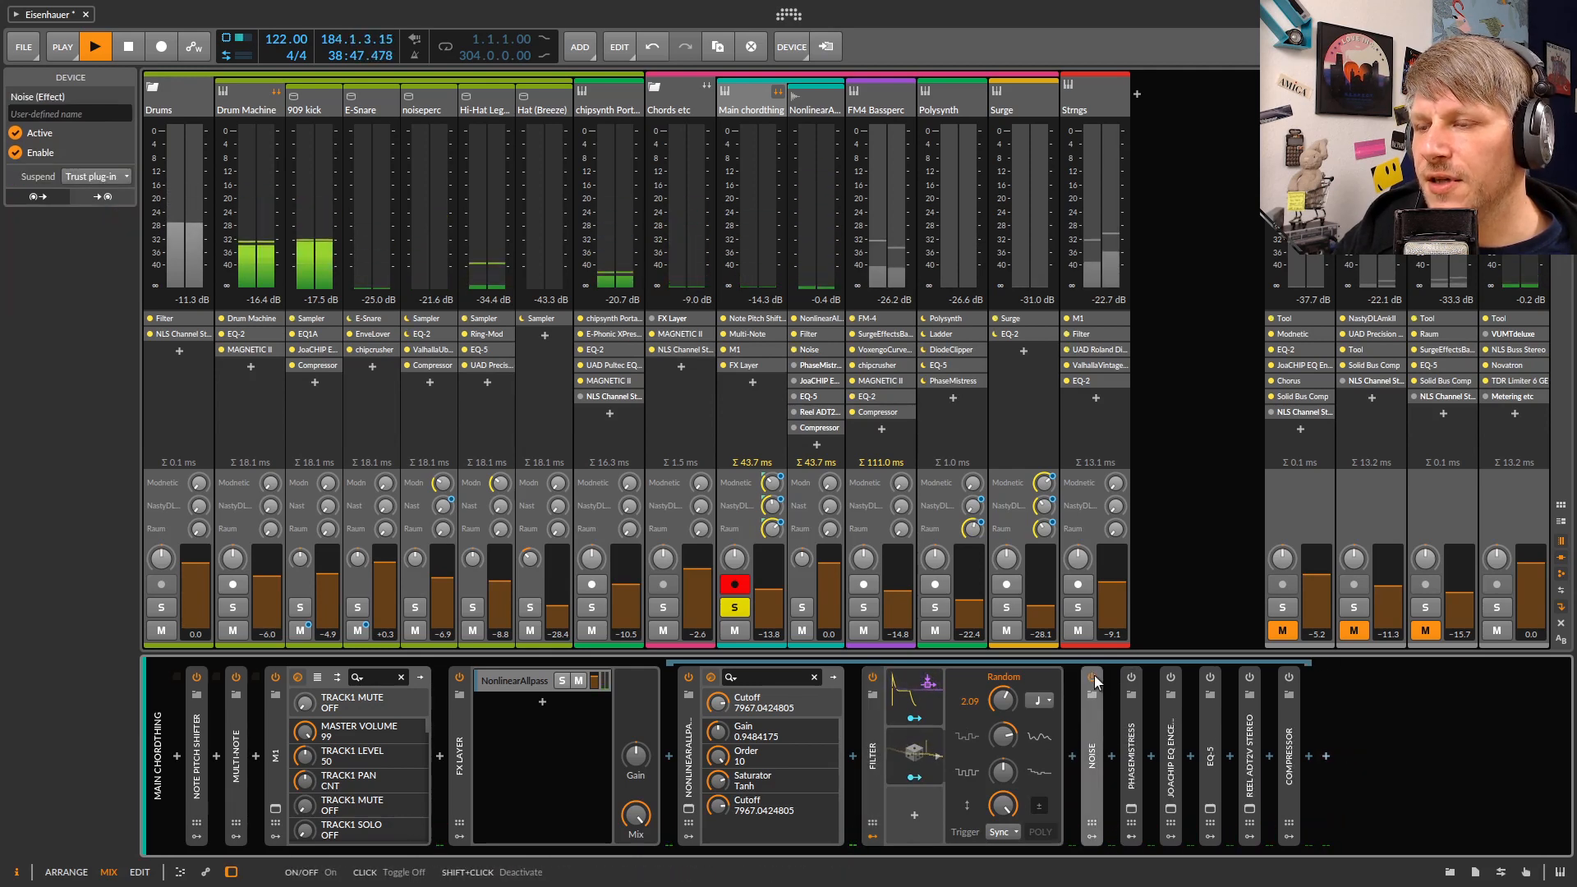
left_click_drag(1576, 332, 1576, 329)
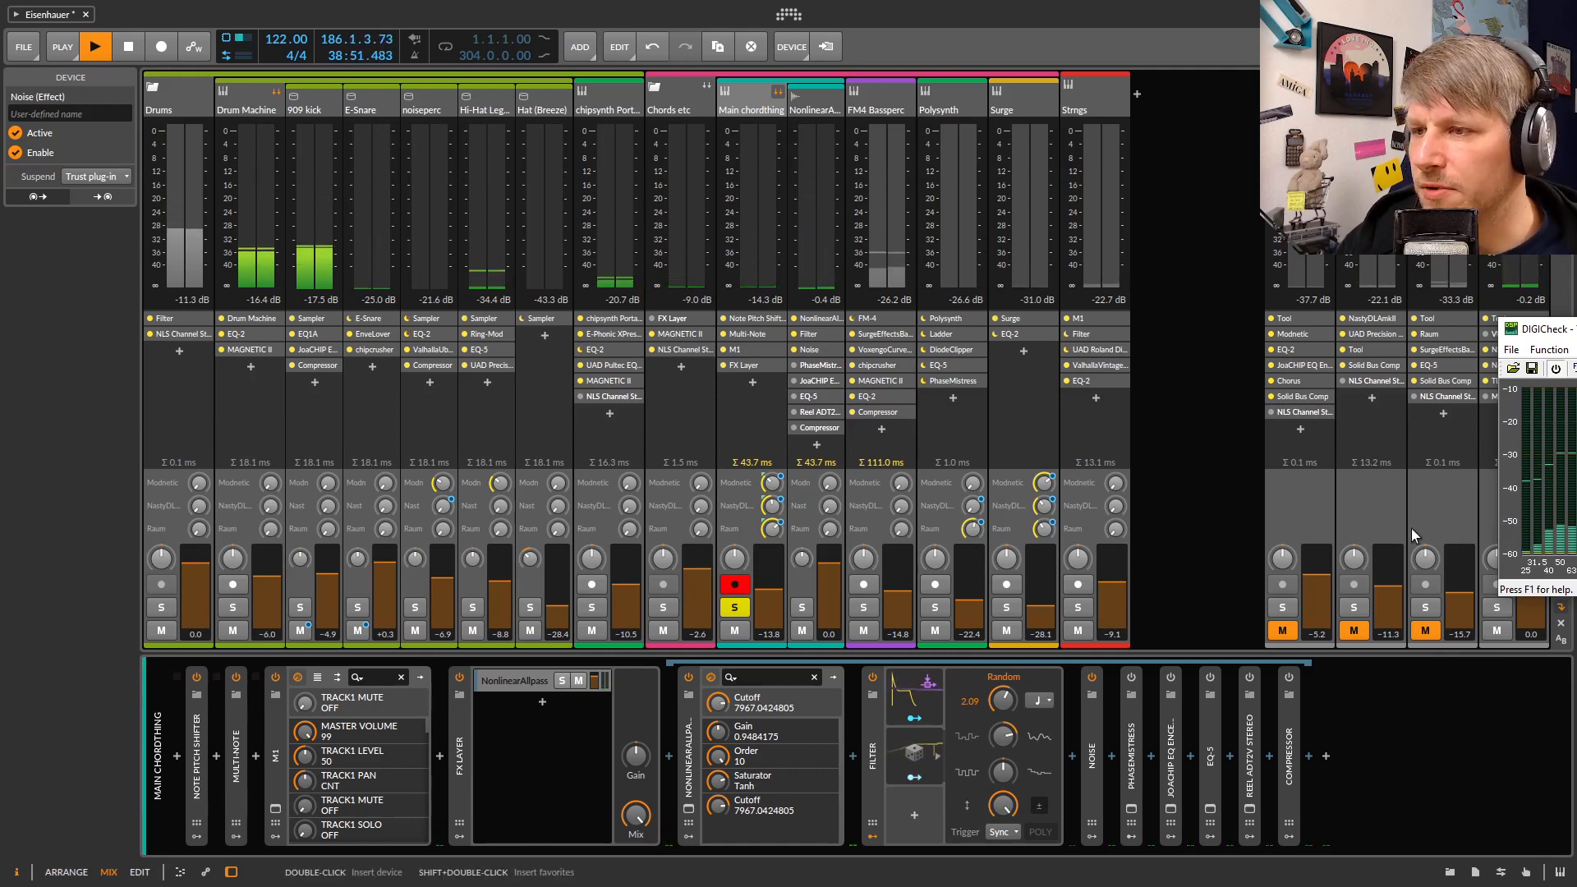
Switch on PhaseMistress, open its plug-in window and move it over the mixer's drum channels
left_click(1132, 680)
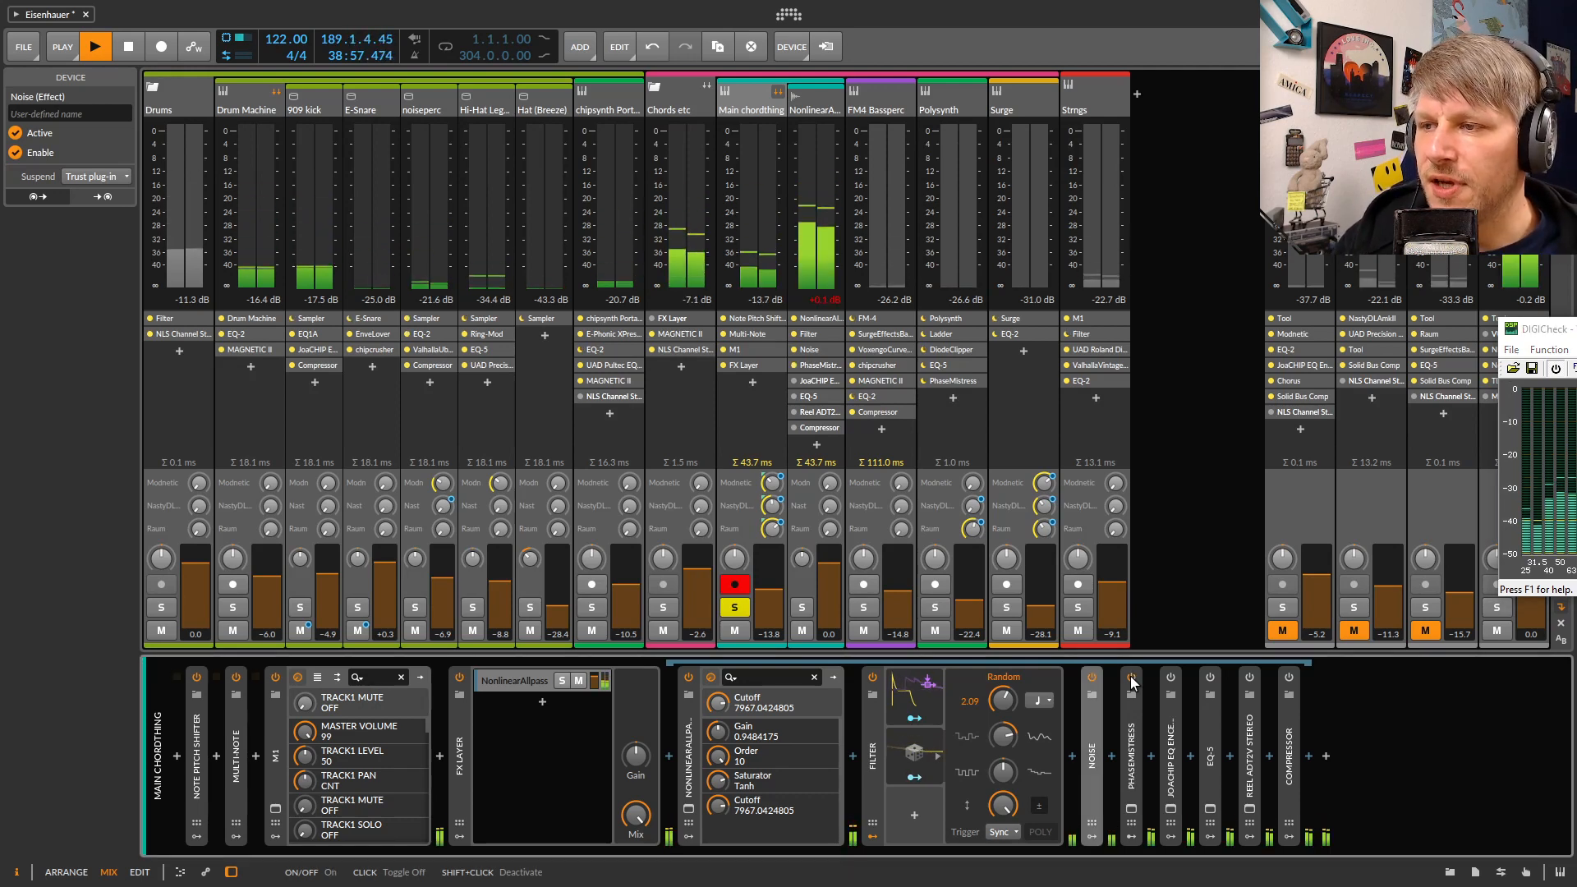
left_click(1133, 713)
left_click(1132, 808)
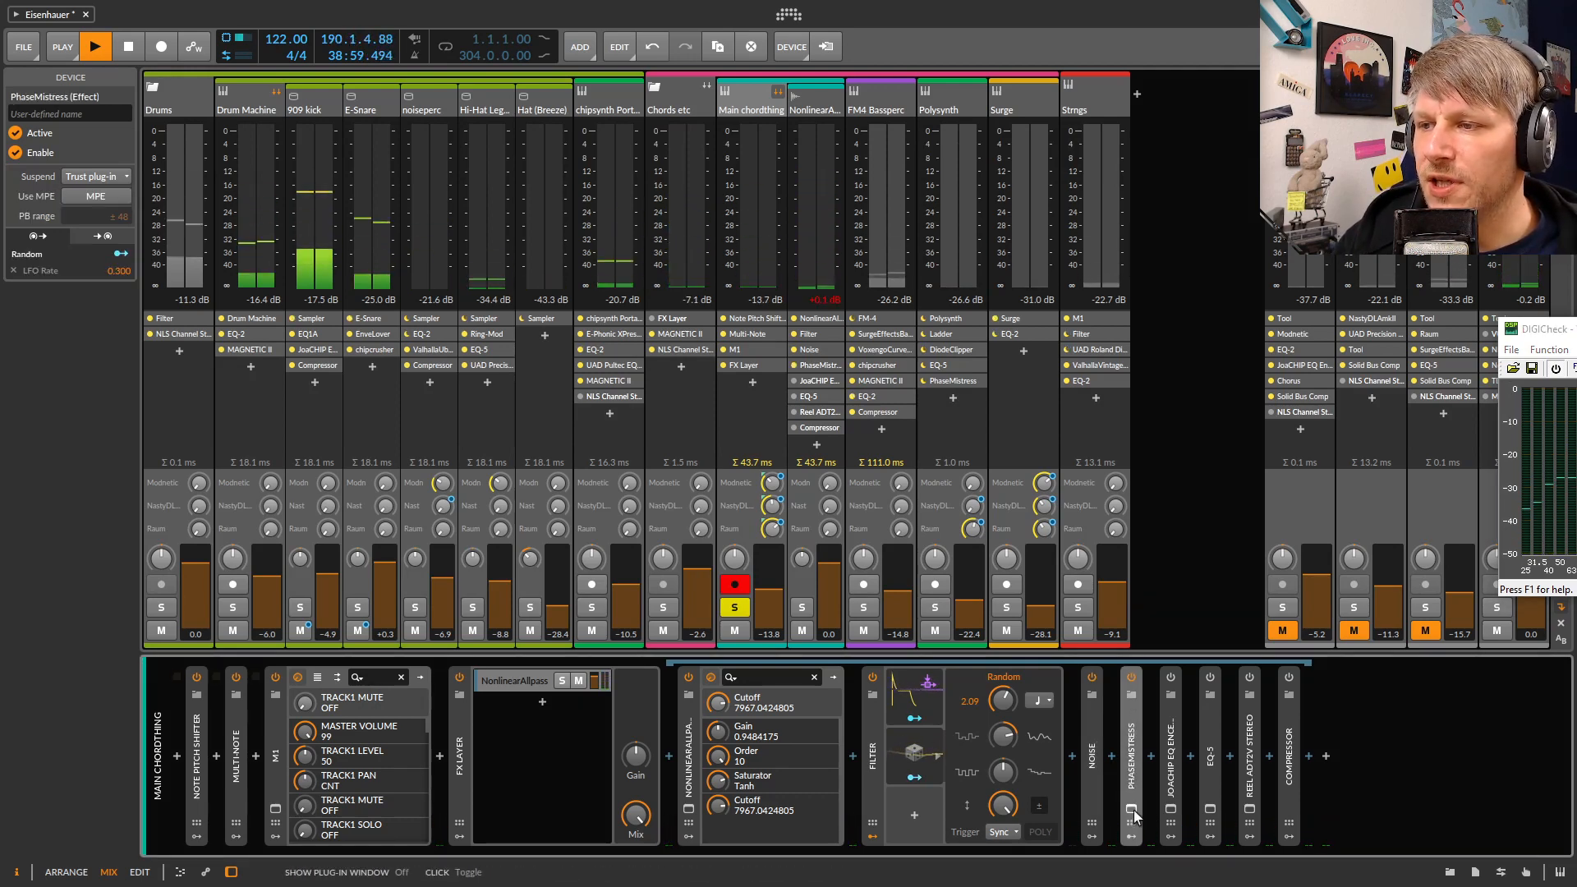
left_click_drag(828, 309, 558, 307)
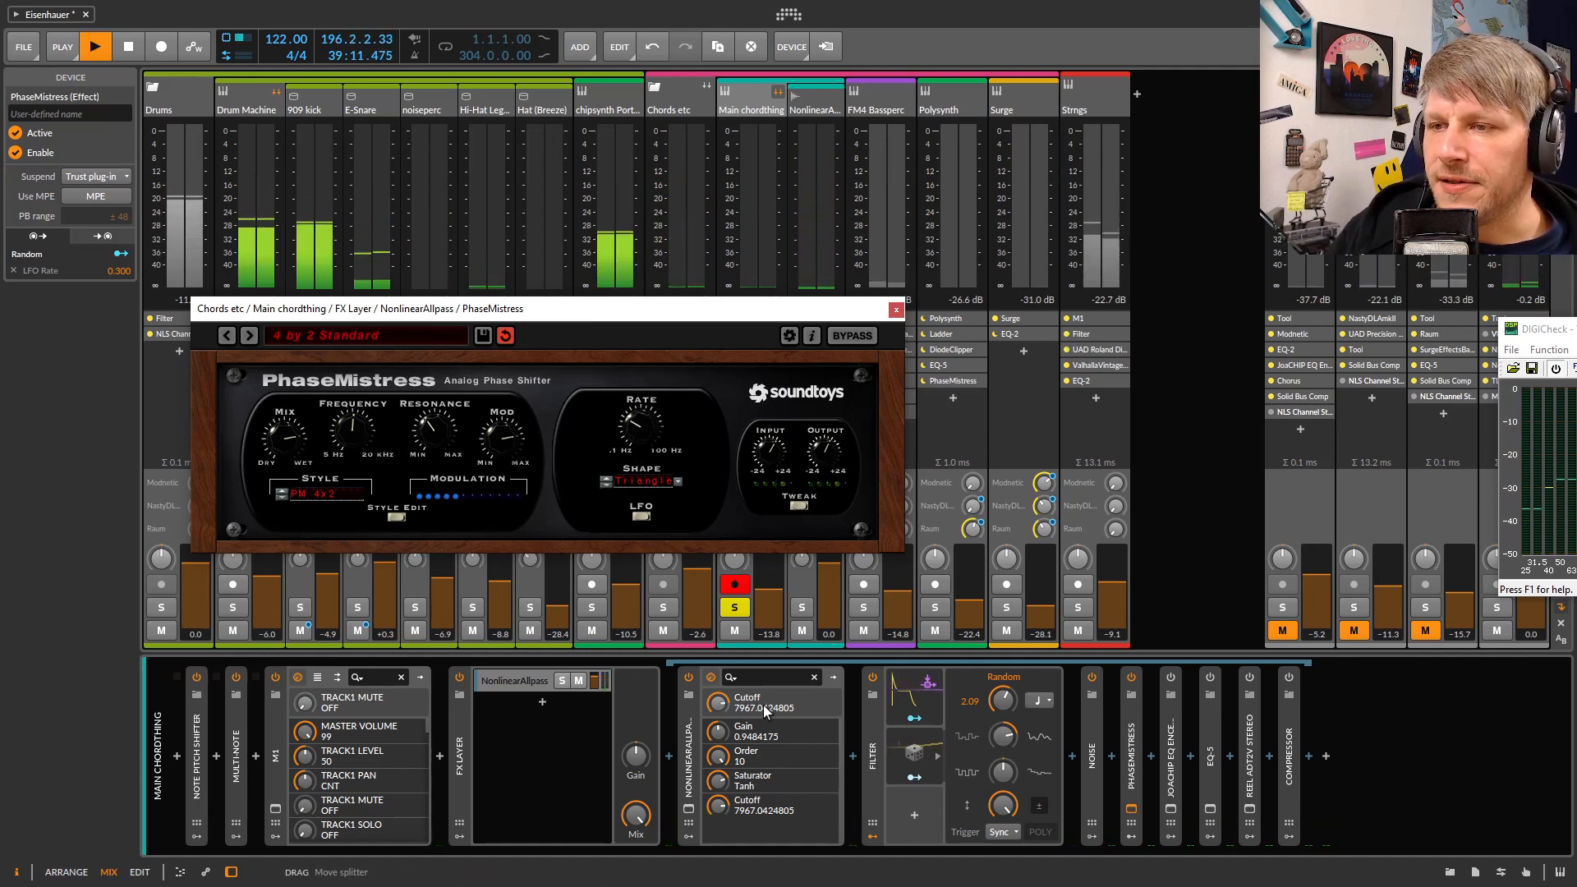
Collapse the NonlinearAllpass and Filter devices in the chain, including the Filter's modulators
left_click(691, 742)
left_click(690, 742)
left_click(727, 728)
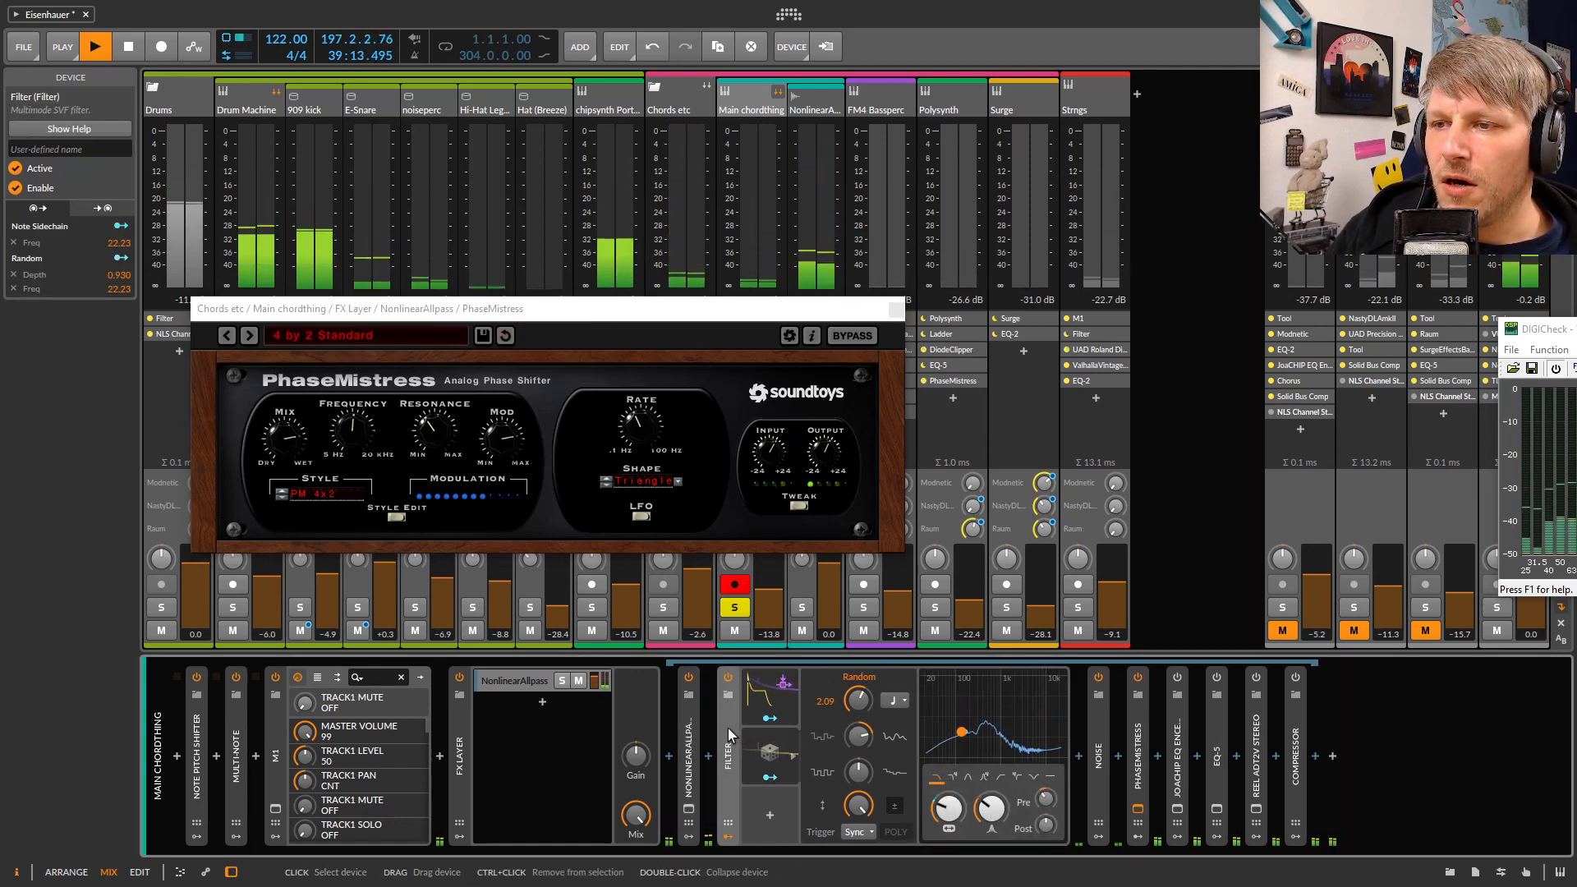
left_click(728, 733)
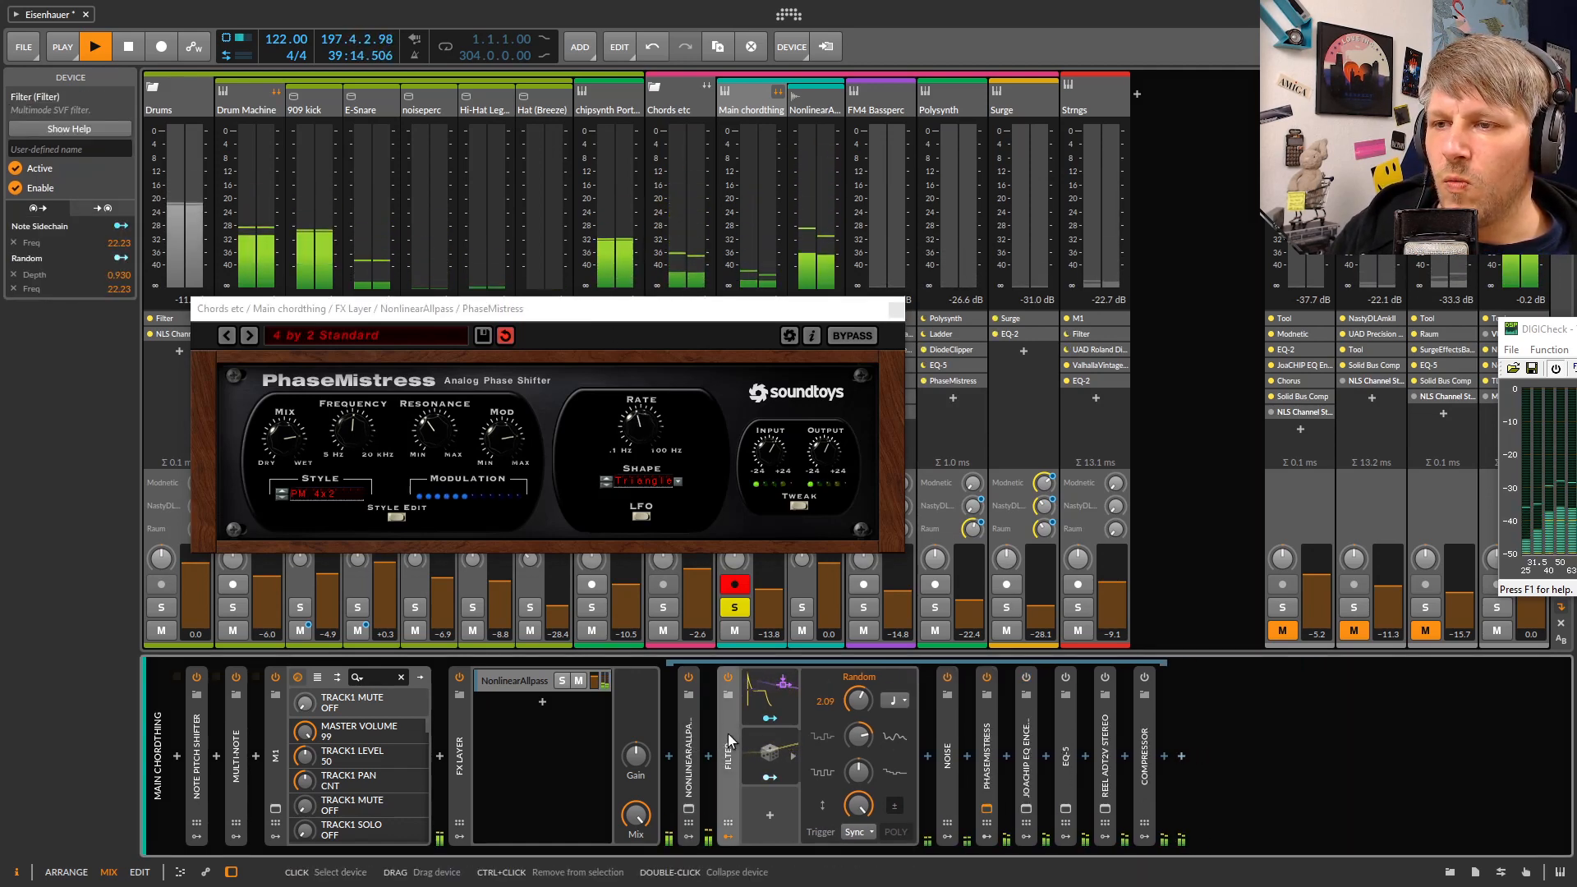
left_click(729, 838)
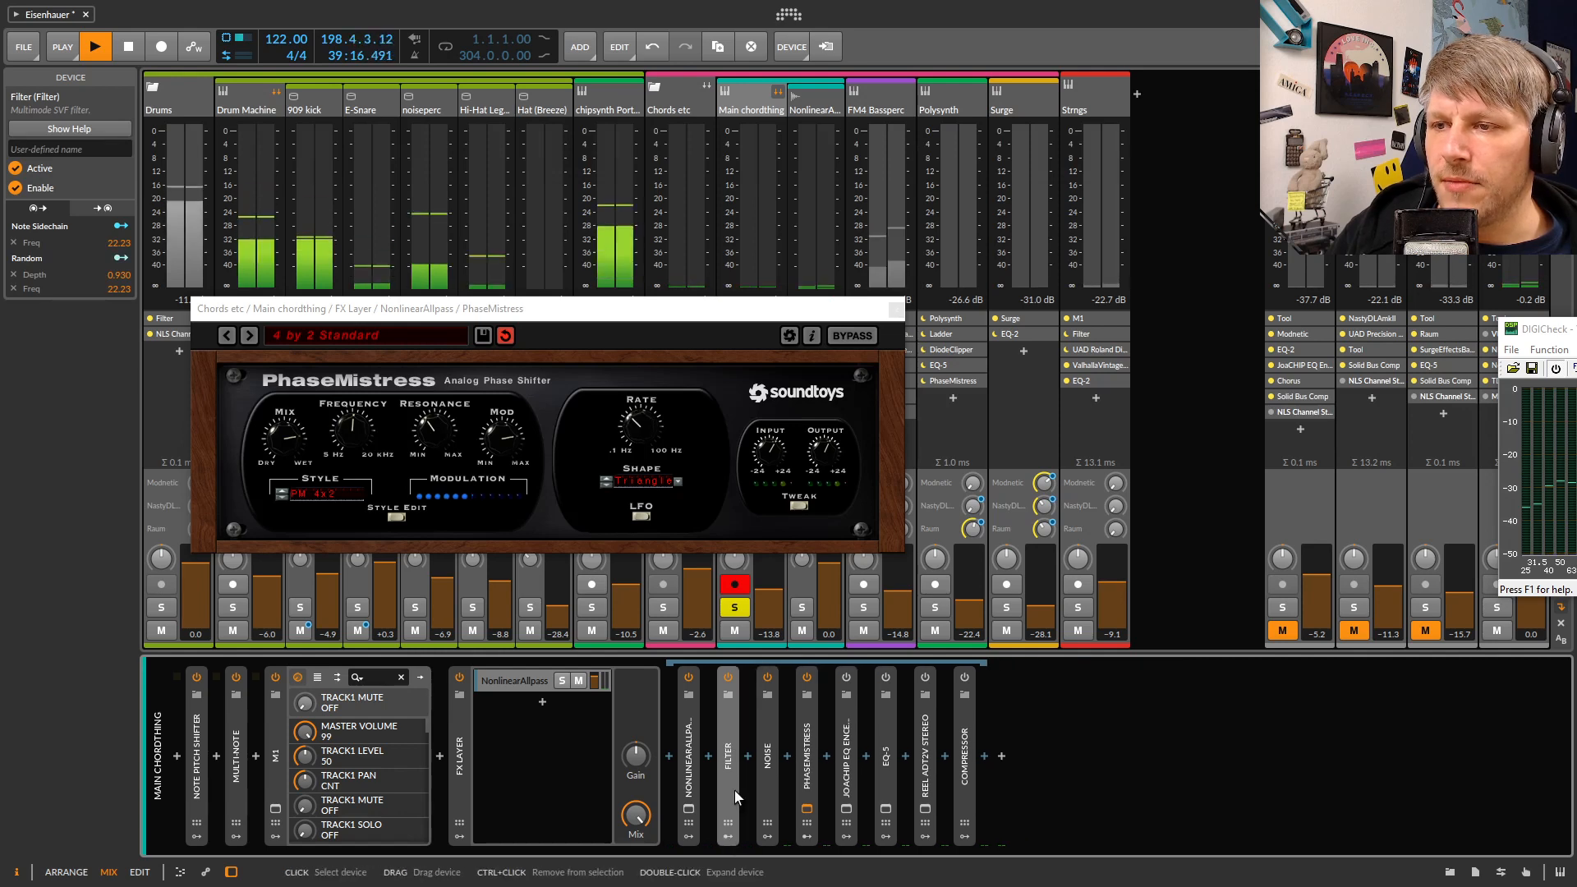
Expand PhaseMistress and show the Random modulator driving its LFO Rate, then close the plug-in window
double_click(815, 766)
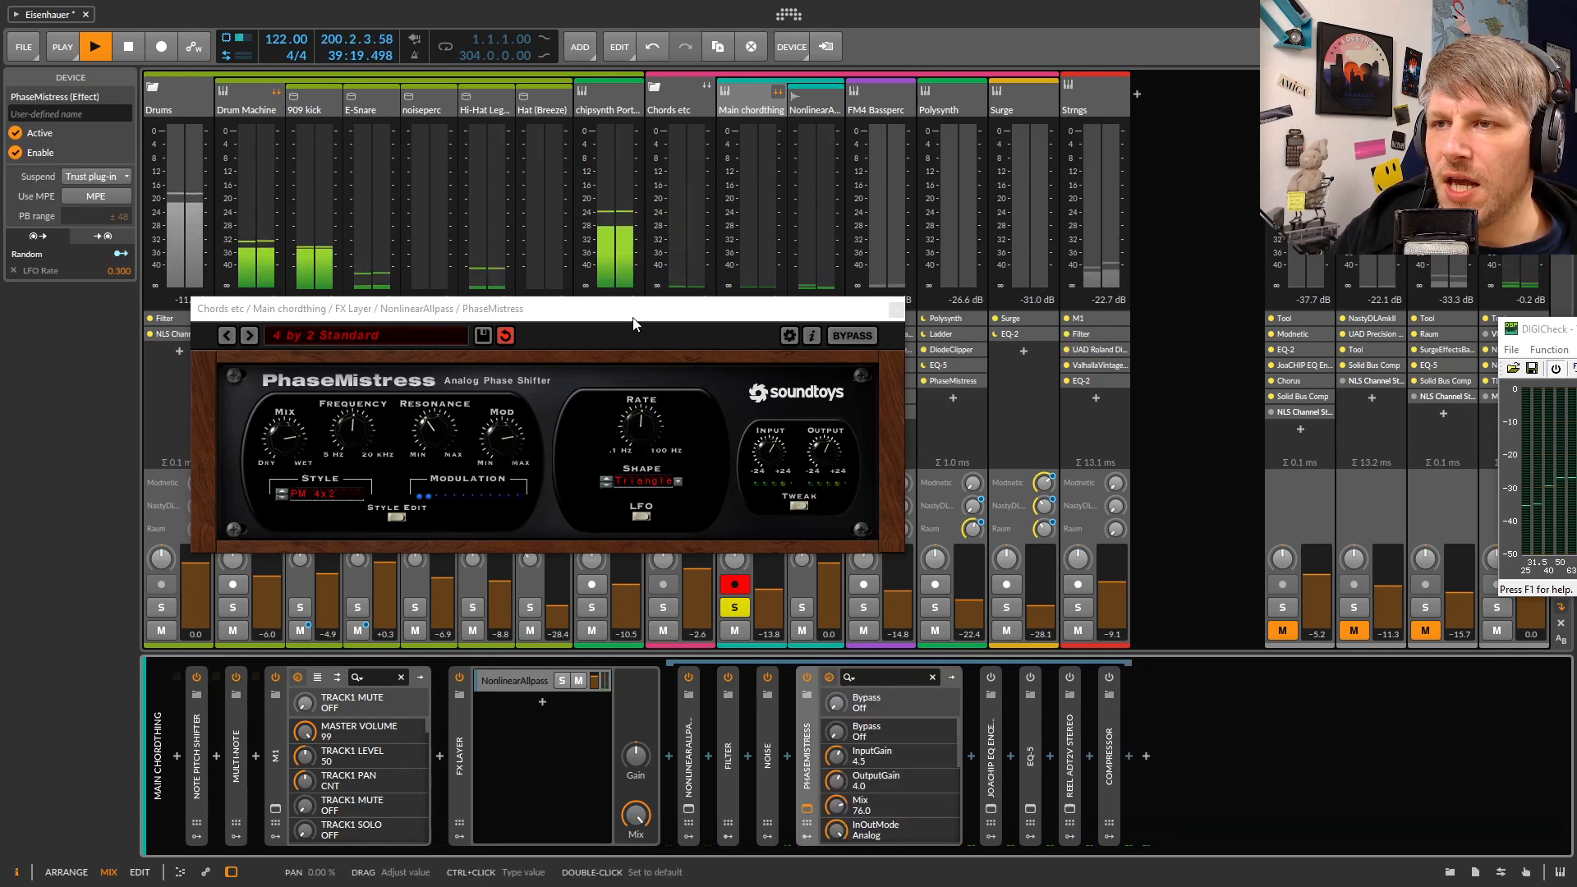
left_click_drag(634, 318, 689, 274)
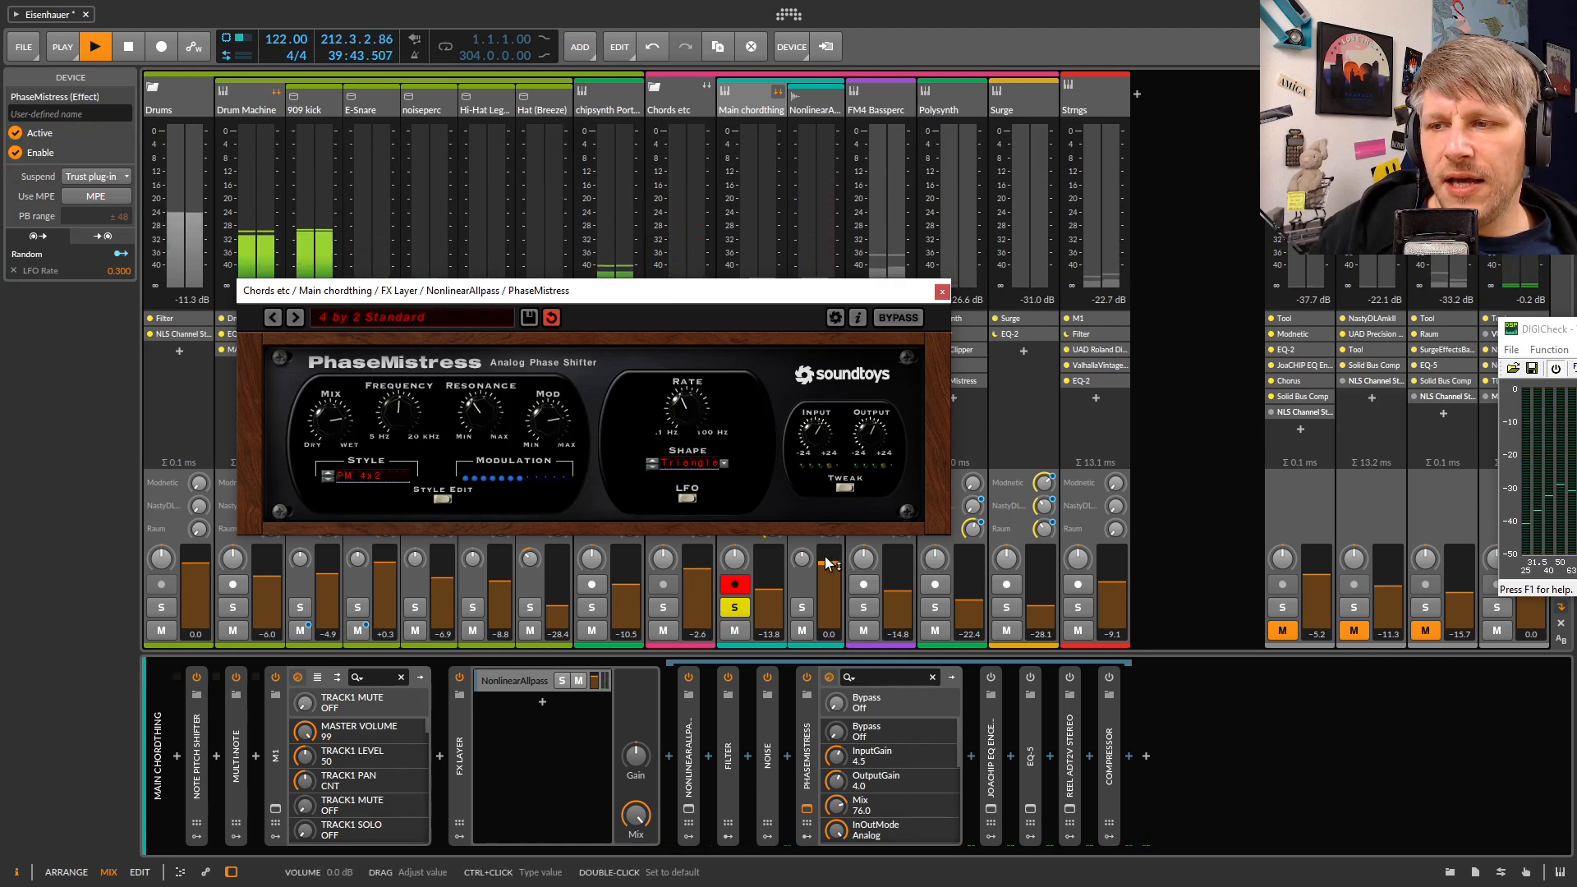
left_click(807, 838)
left_click(849, 699)
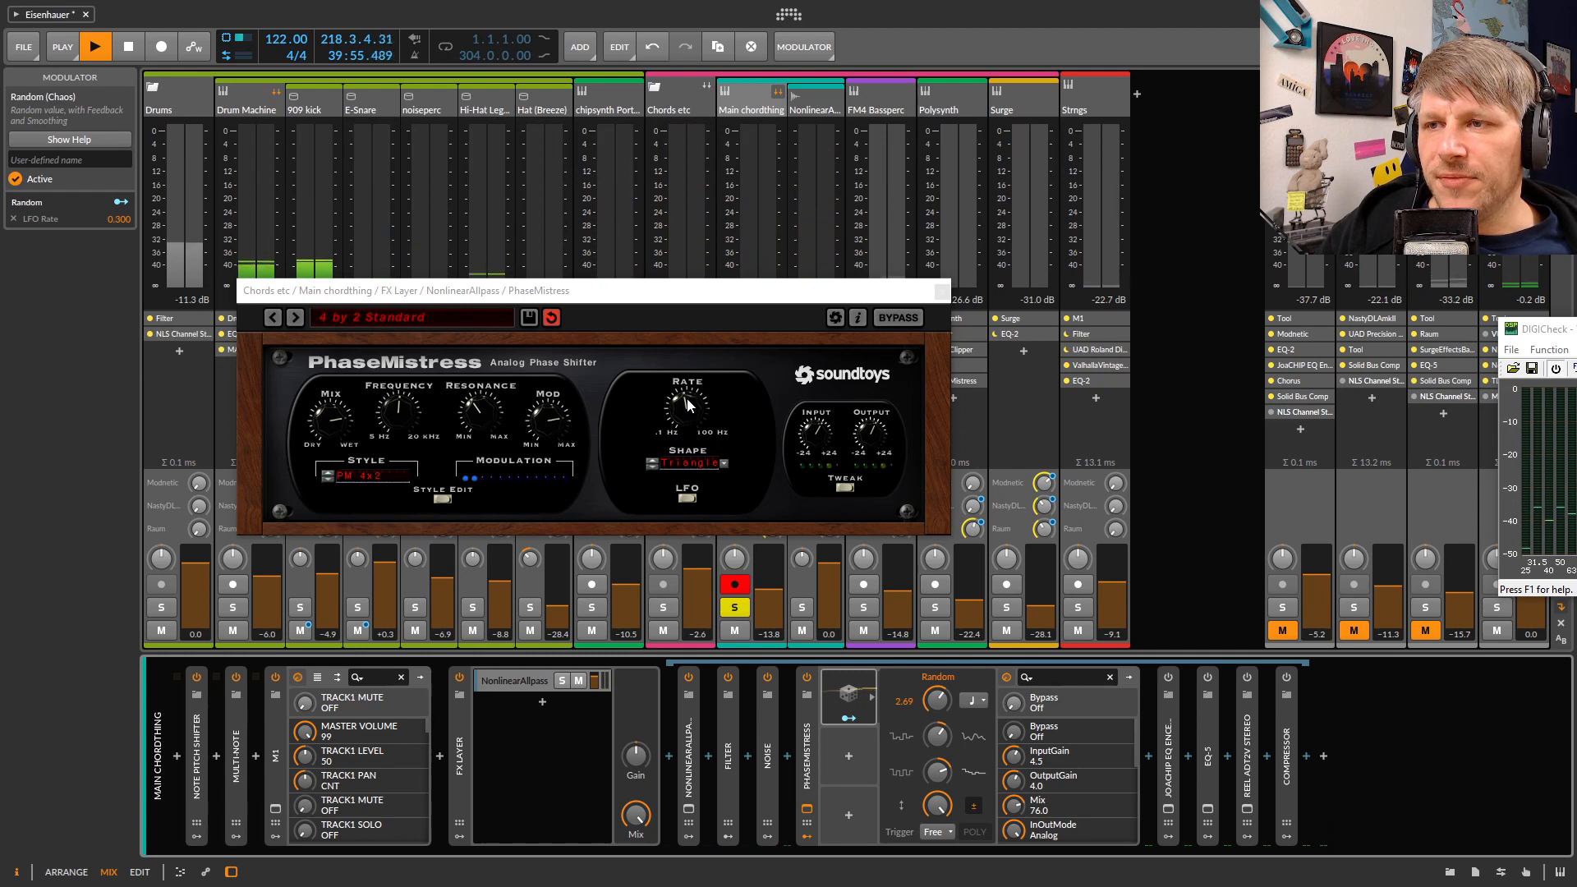
left_click_drag(677, 293, 572, 379)
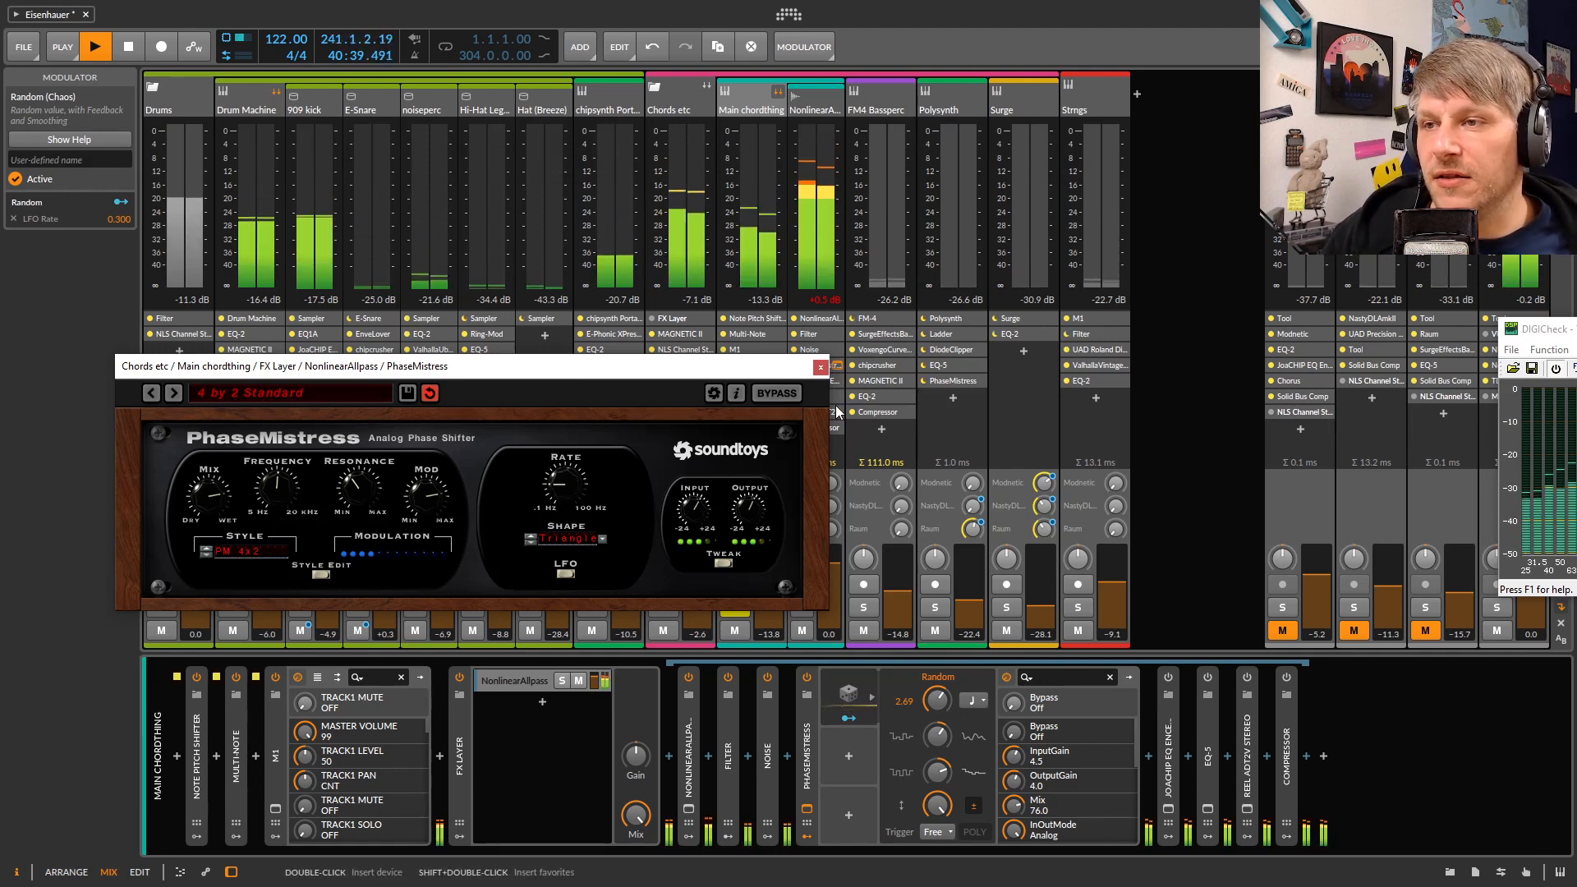
left_click(820, 367)
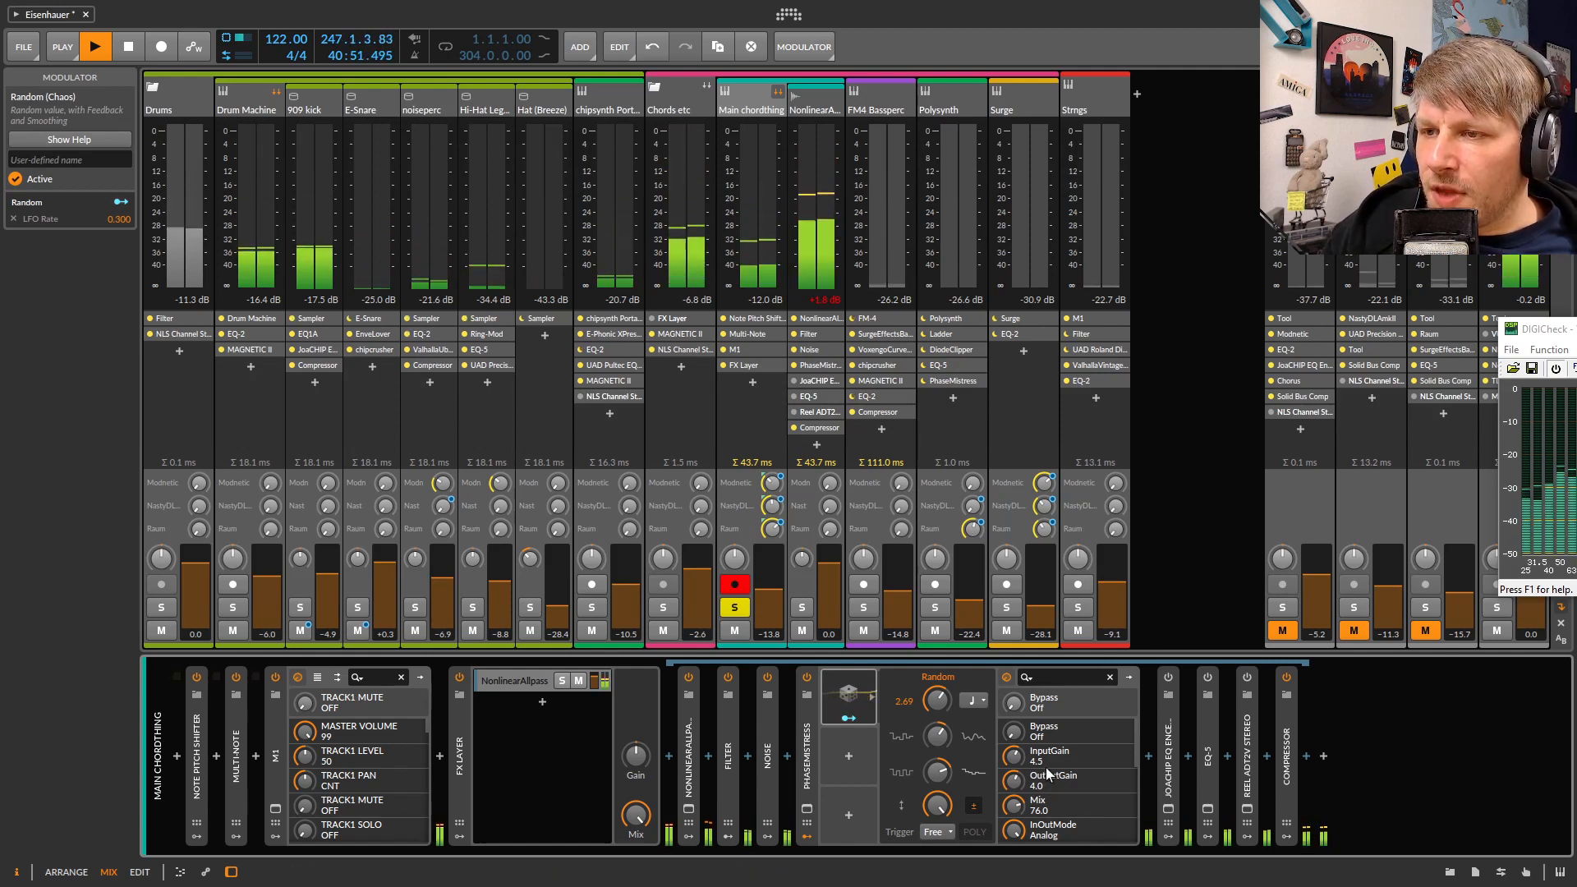
Switch on and expand the Compressor at the end of the chain, and fold away PhaseMistress's parameter list
double_click(1289, 728)
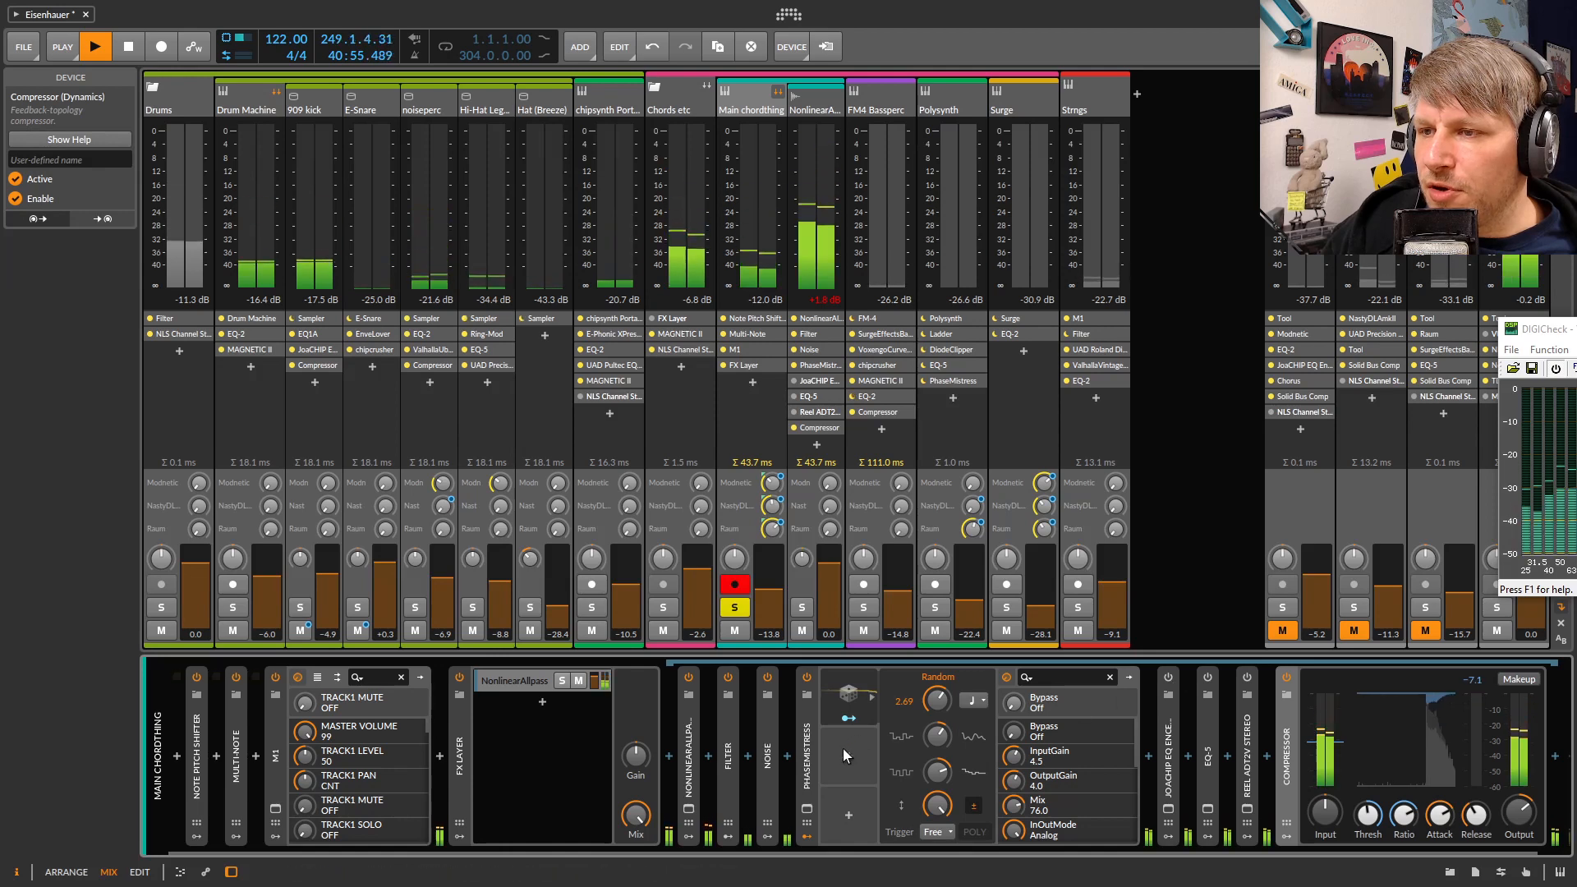
left_click(809, 755)
left_click(1007, 677)
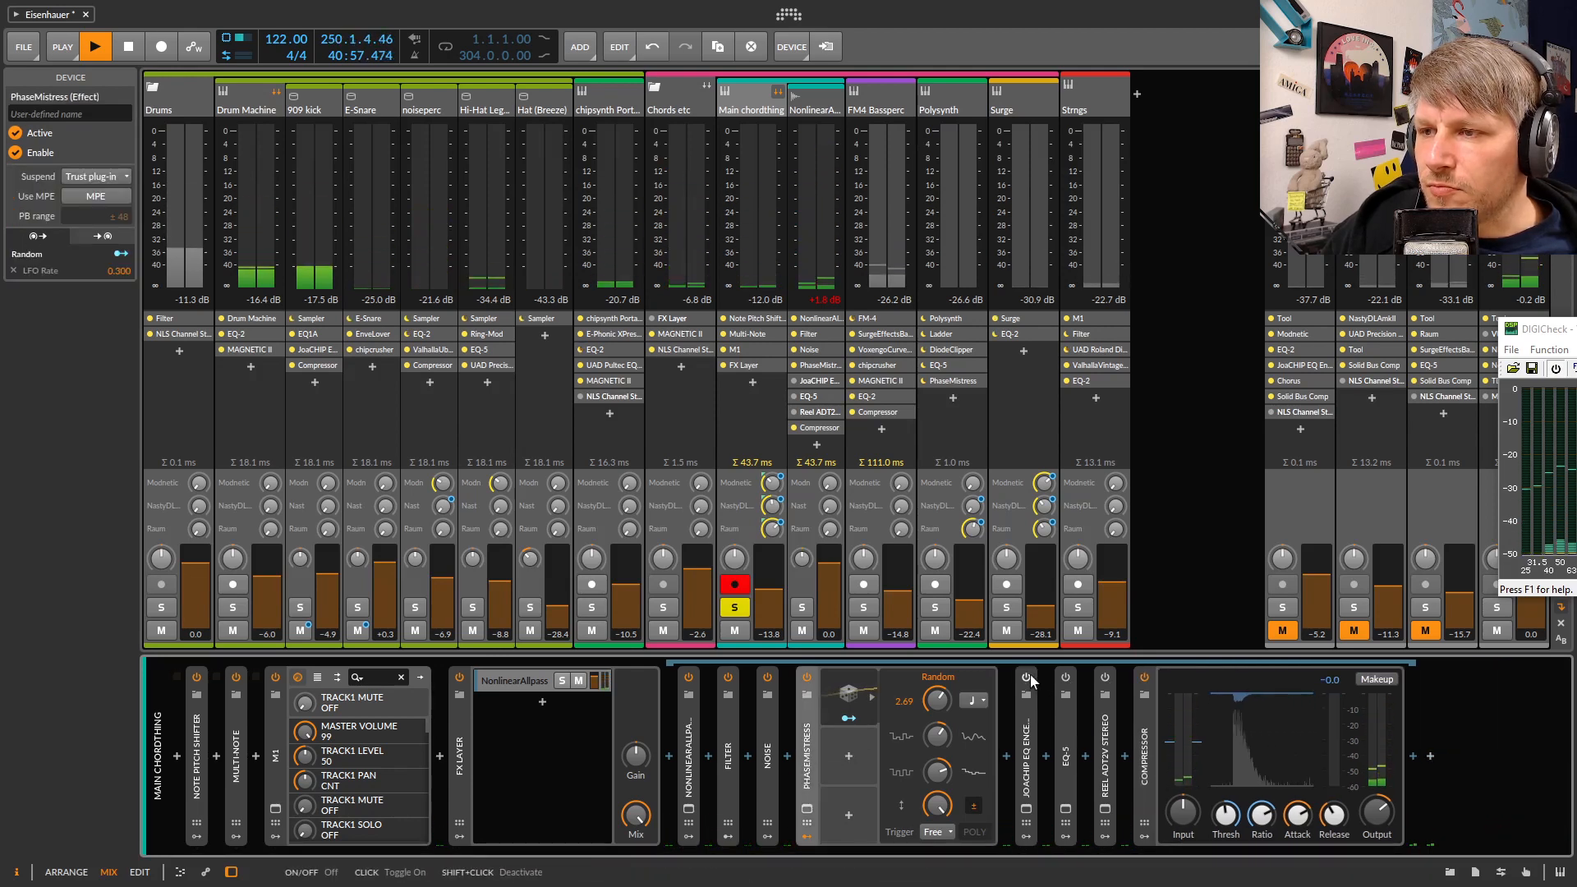
Switch on the JoaCHIP EQ with its window open clear of the chord meters, and reset the peak level readings
left_click(1026, 809)
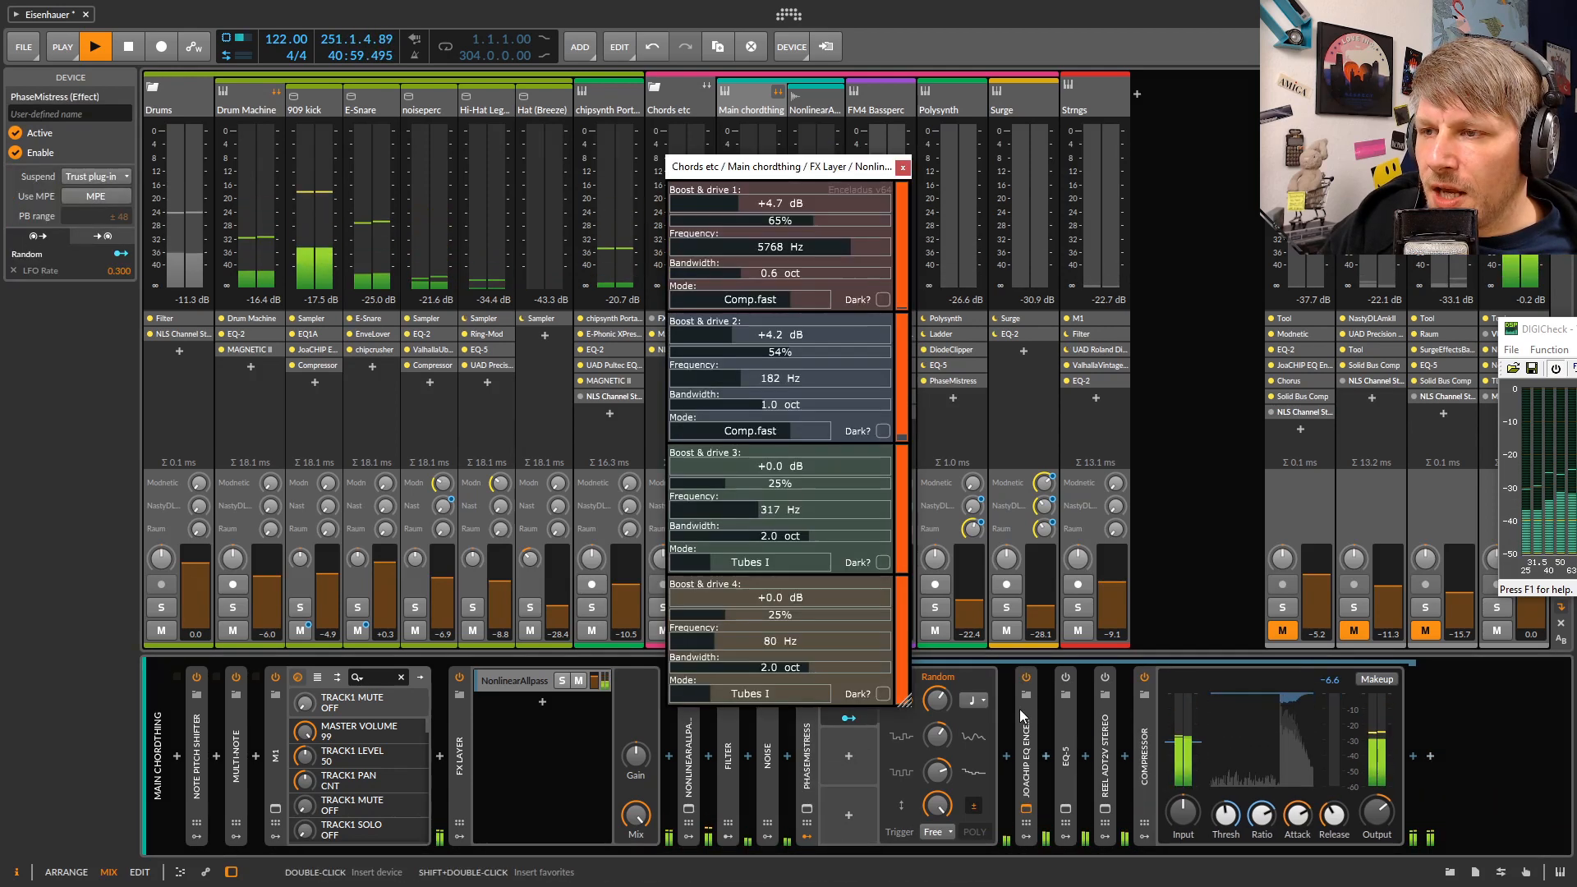
left_click_drag(829, 170, 601, 170)
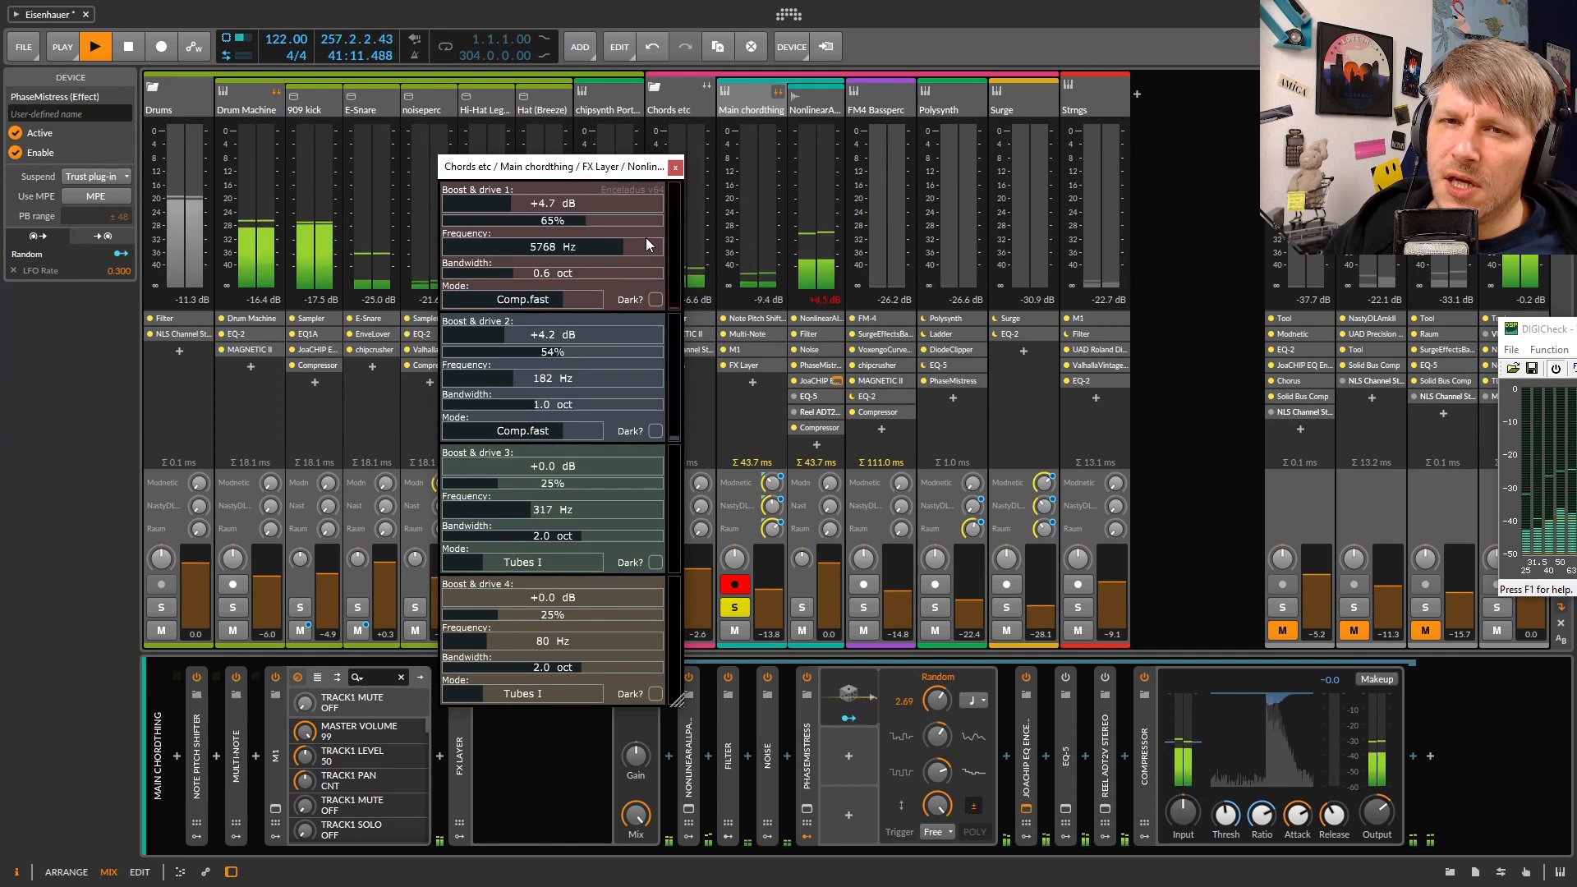
left_click(826, 302)
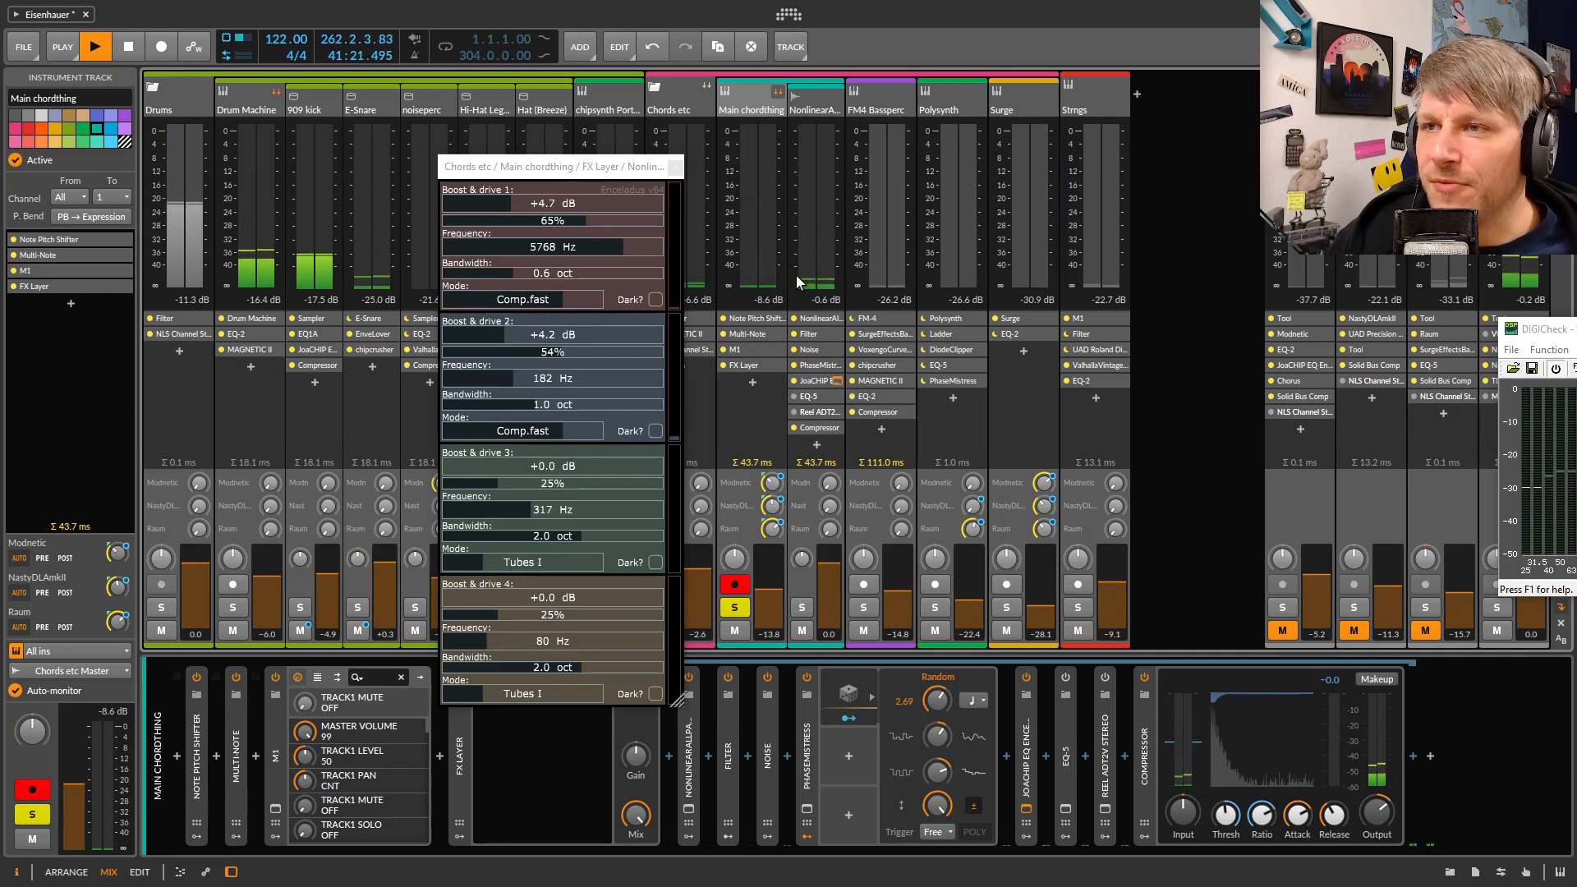
left_click_drag(657, 166, 564, 154)
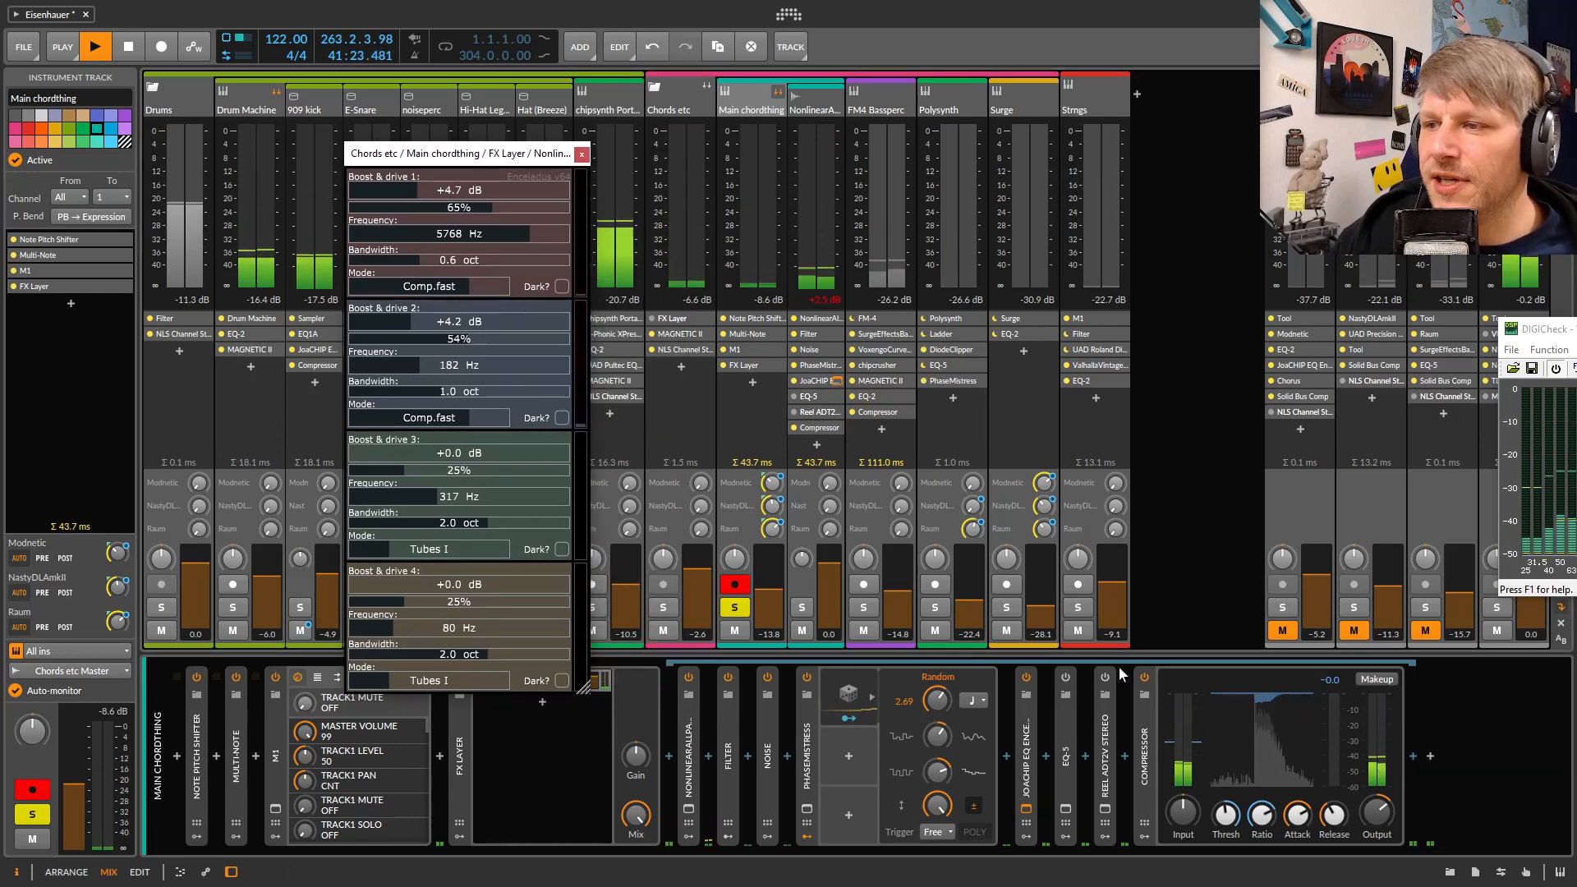
Switch on EQ-5, inspect its enlarged curve with the JoaCHIP EQ window closed, then expand EQ-5 within the chain instead
left_click(1064, 678)
left_click(1065, 810)
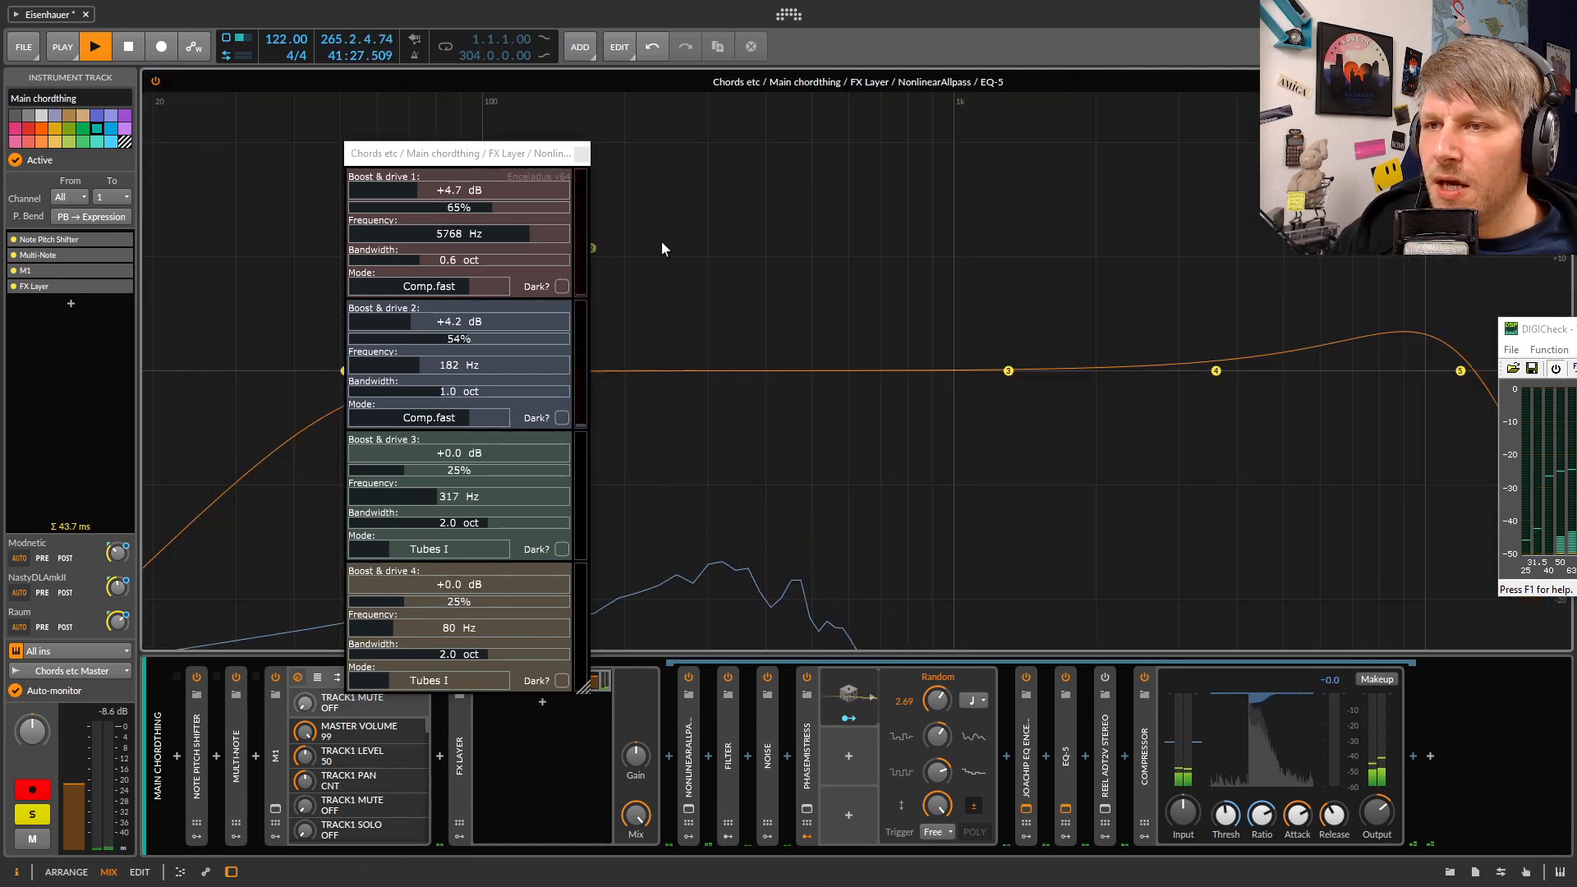
left_click(582, 154)
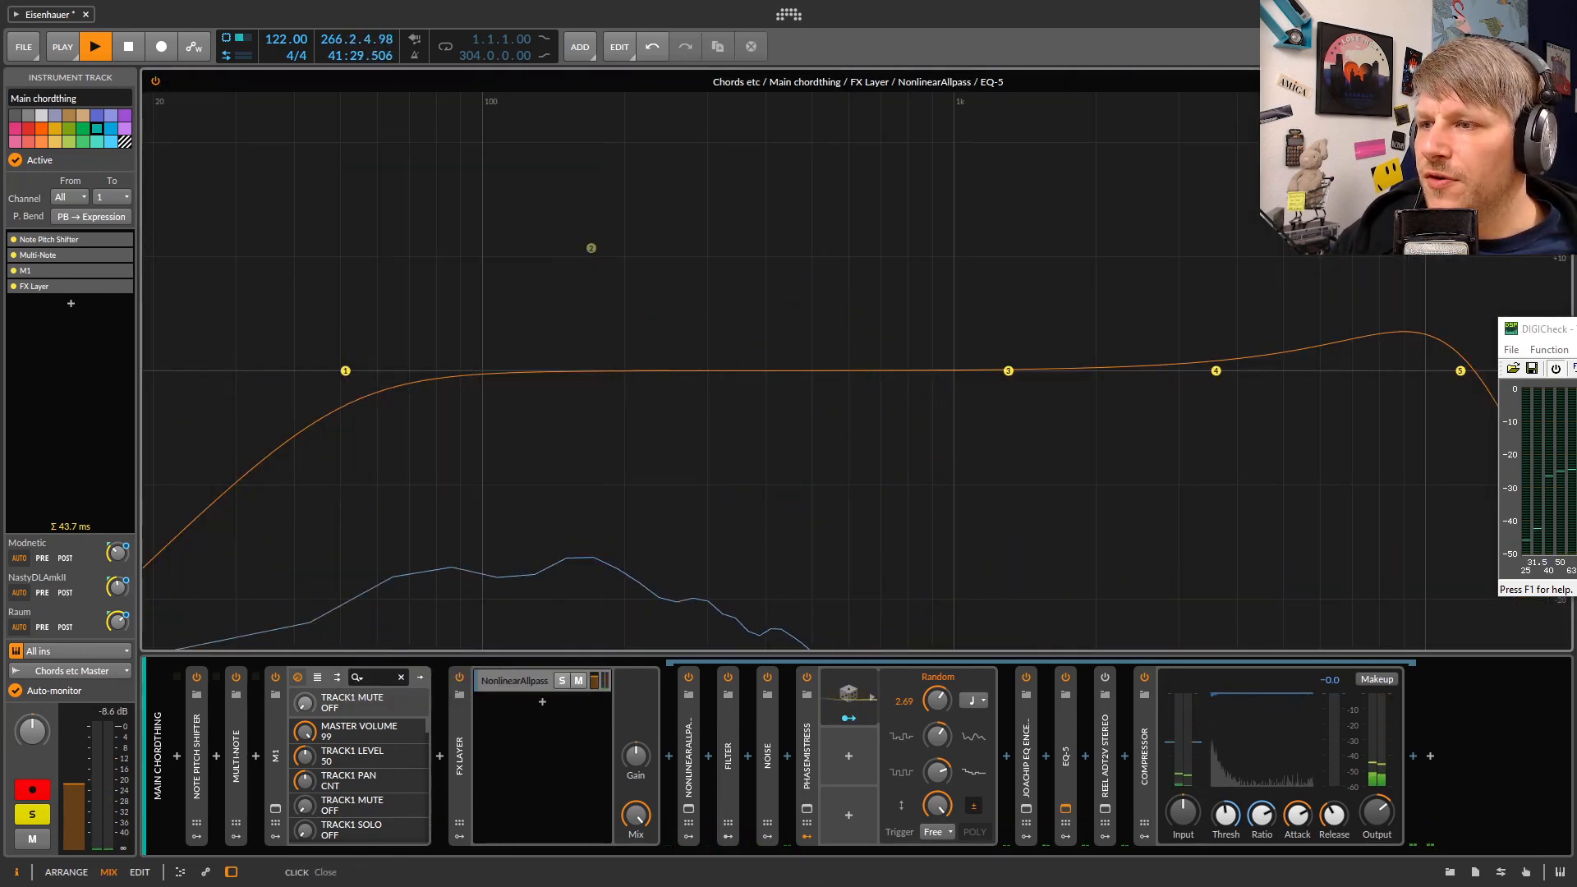
left_click(1065, 810)
double_click(1067, 748)
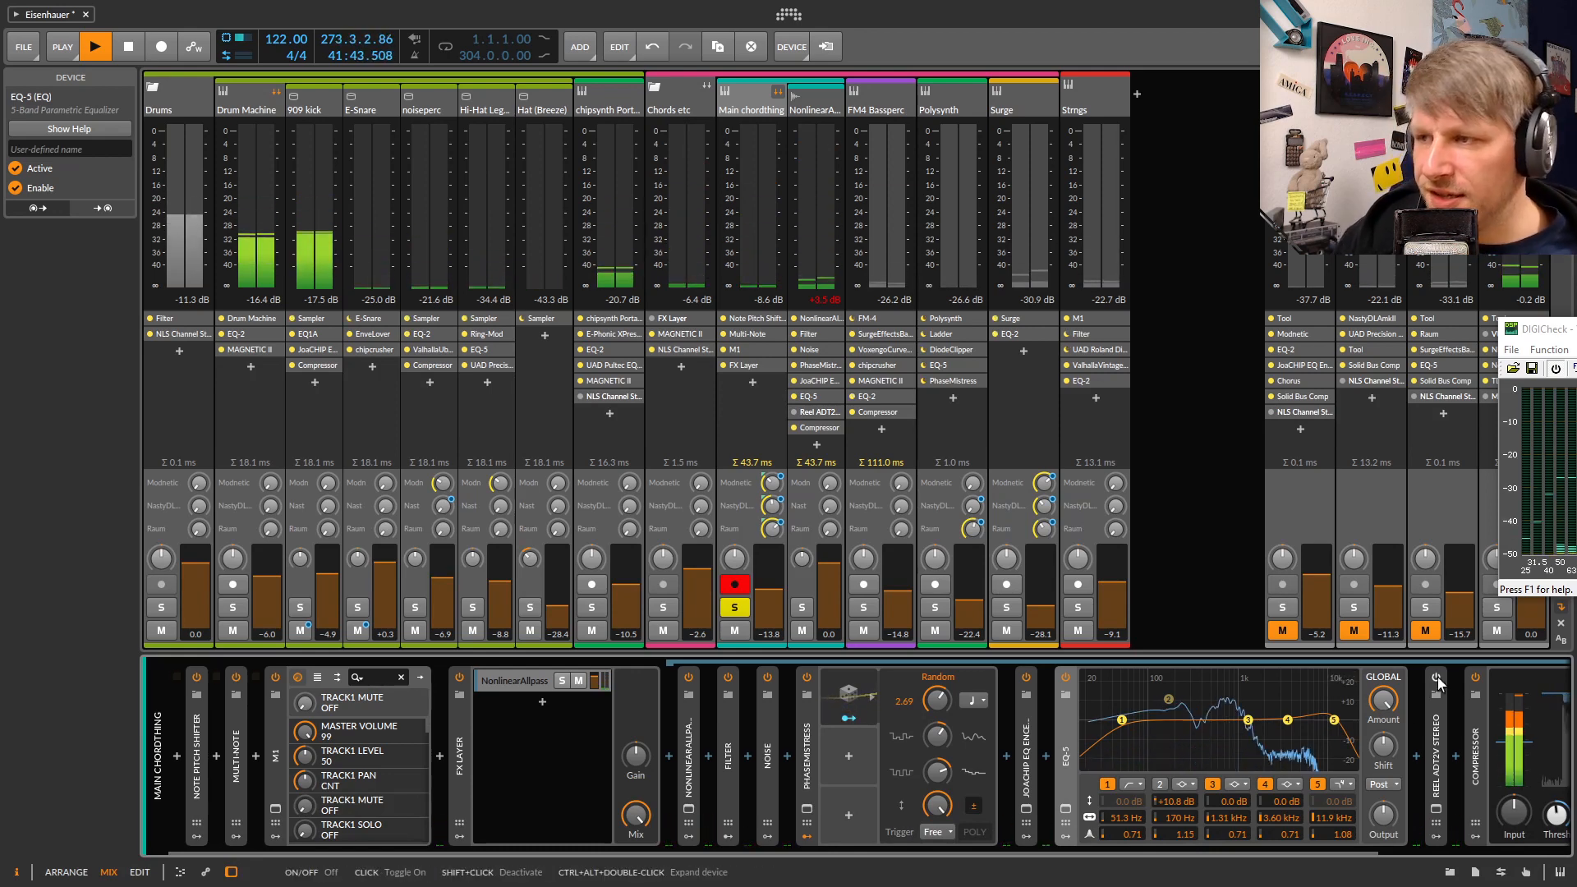
Switch on Reel ADT2V Stereo, fold away EQ-5, and inspect Reel ADT2V's plug-in window before closing it
scroll(859, 755, "right", 3)
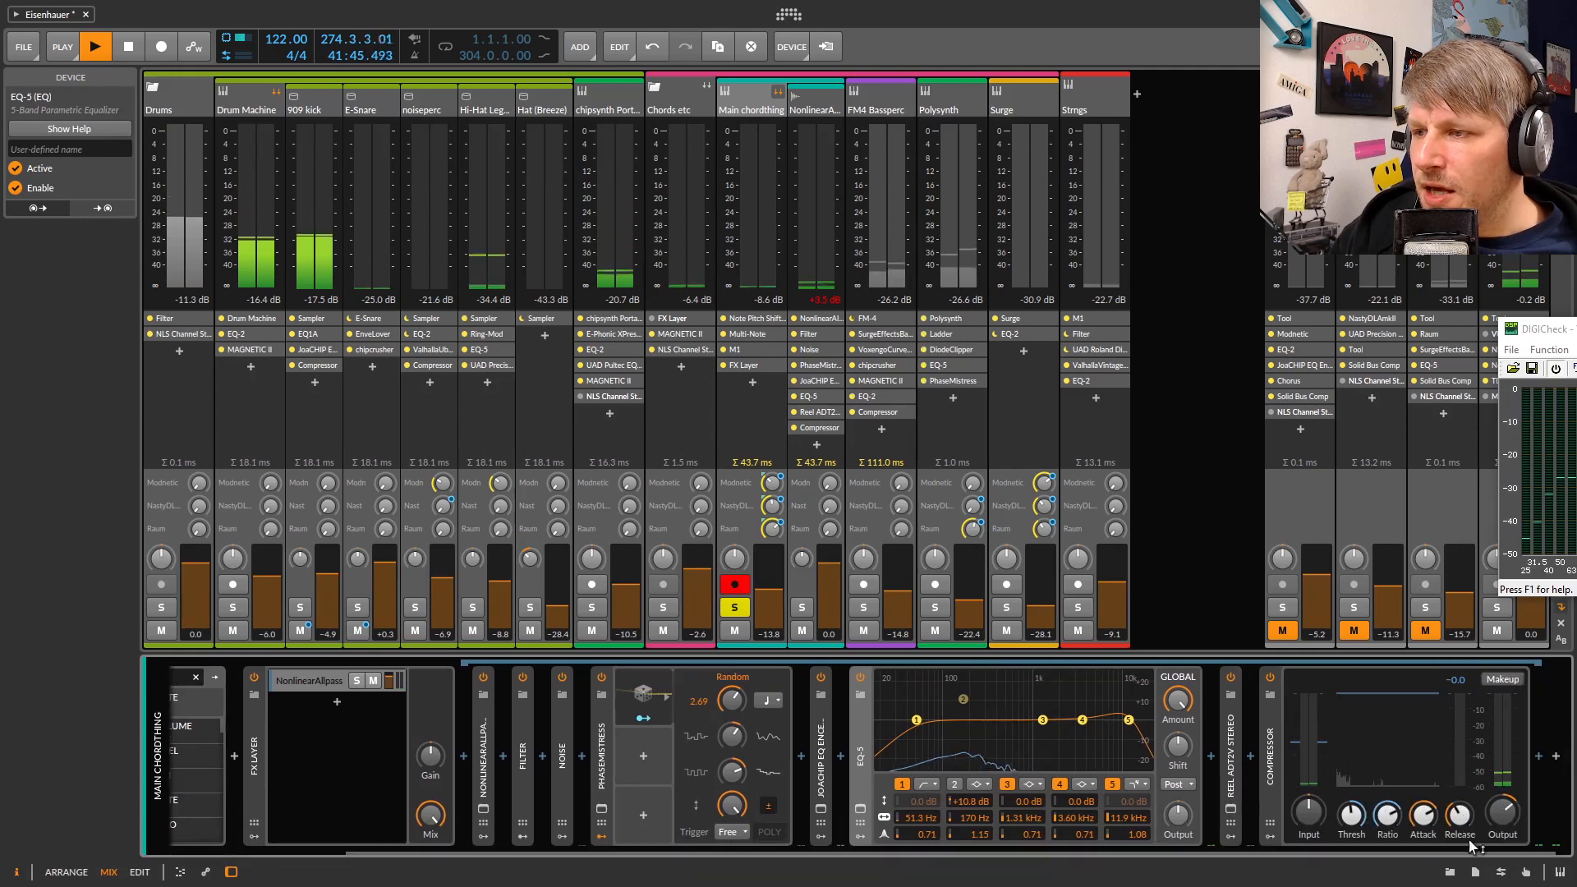
double_click(856, 728)
left_click(1105, 809)
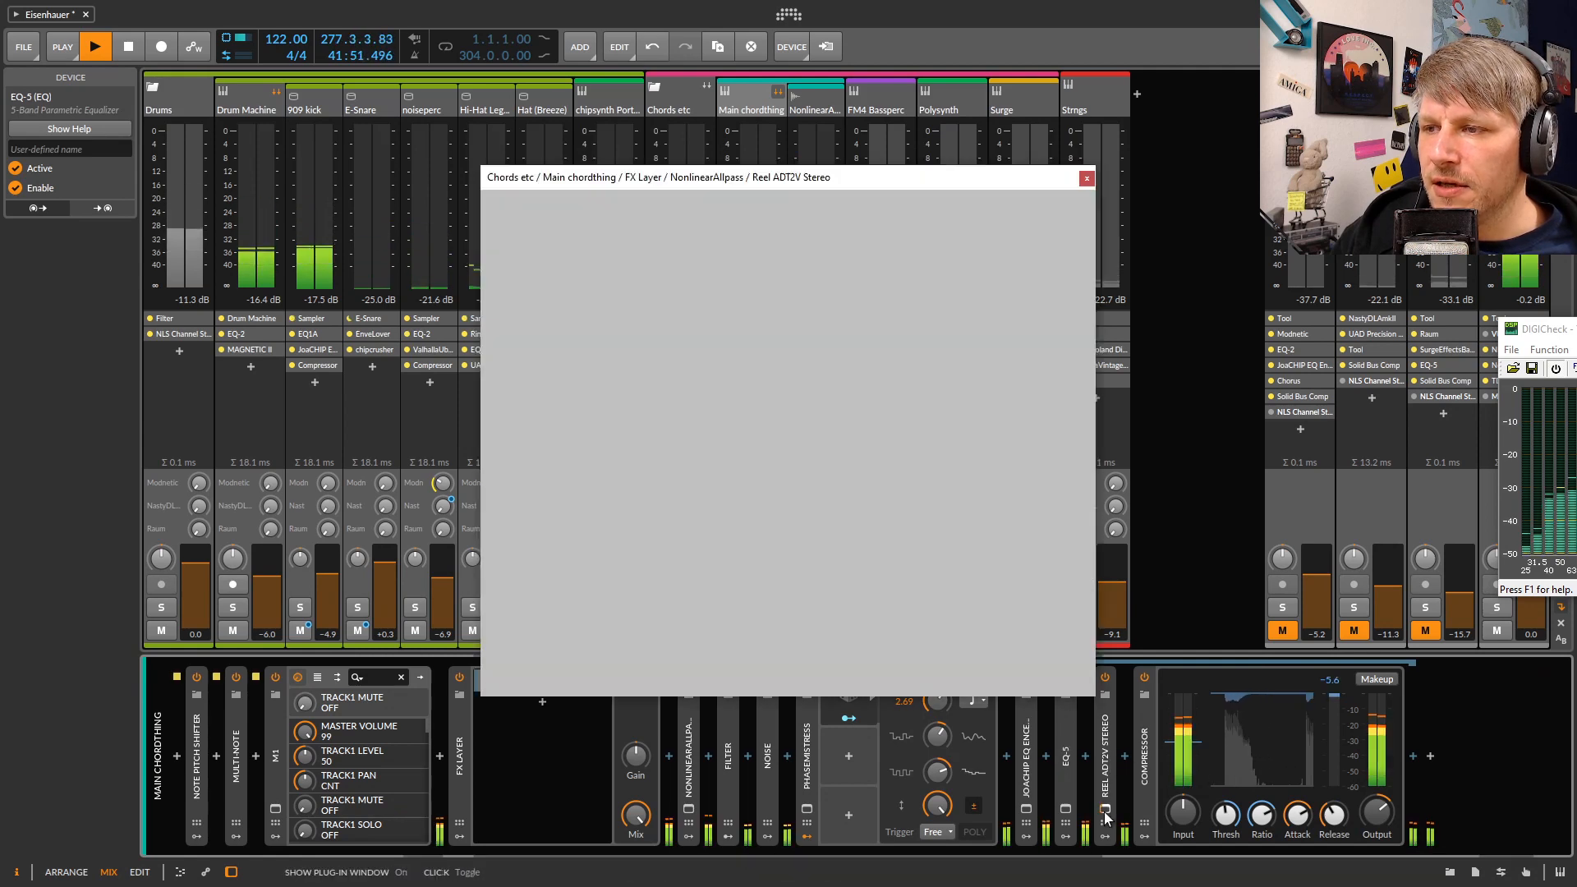
left_click_drag(834, 184, 651, 168)
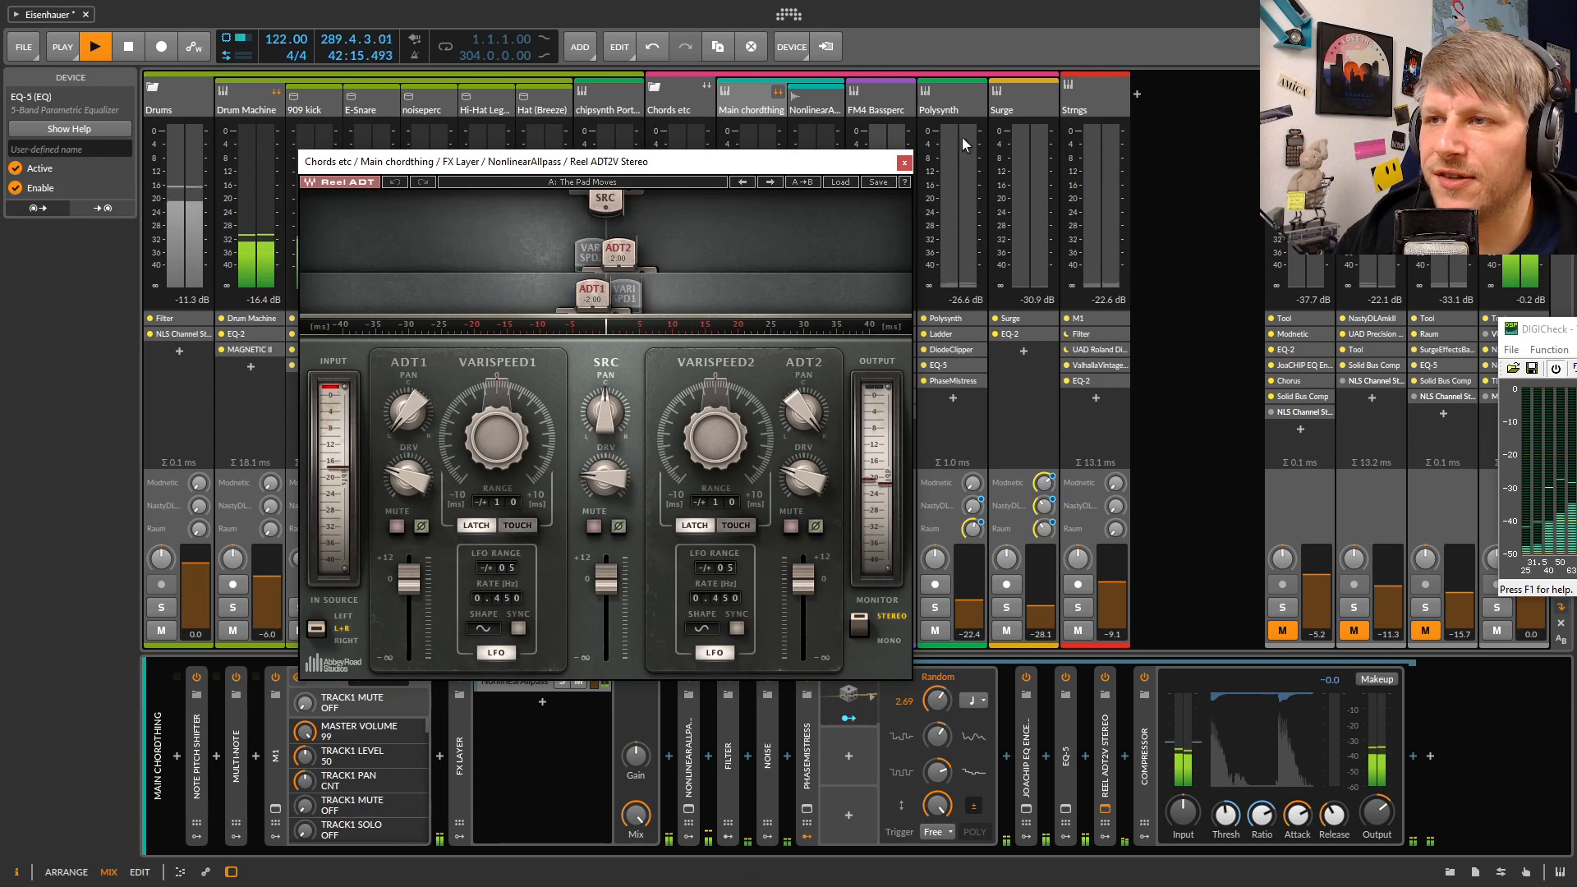
left_click(904, 165)
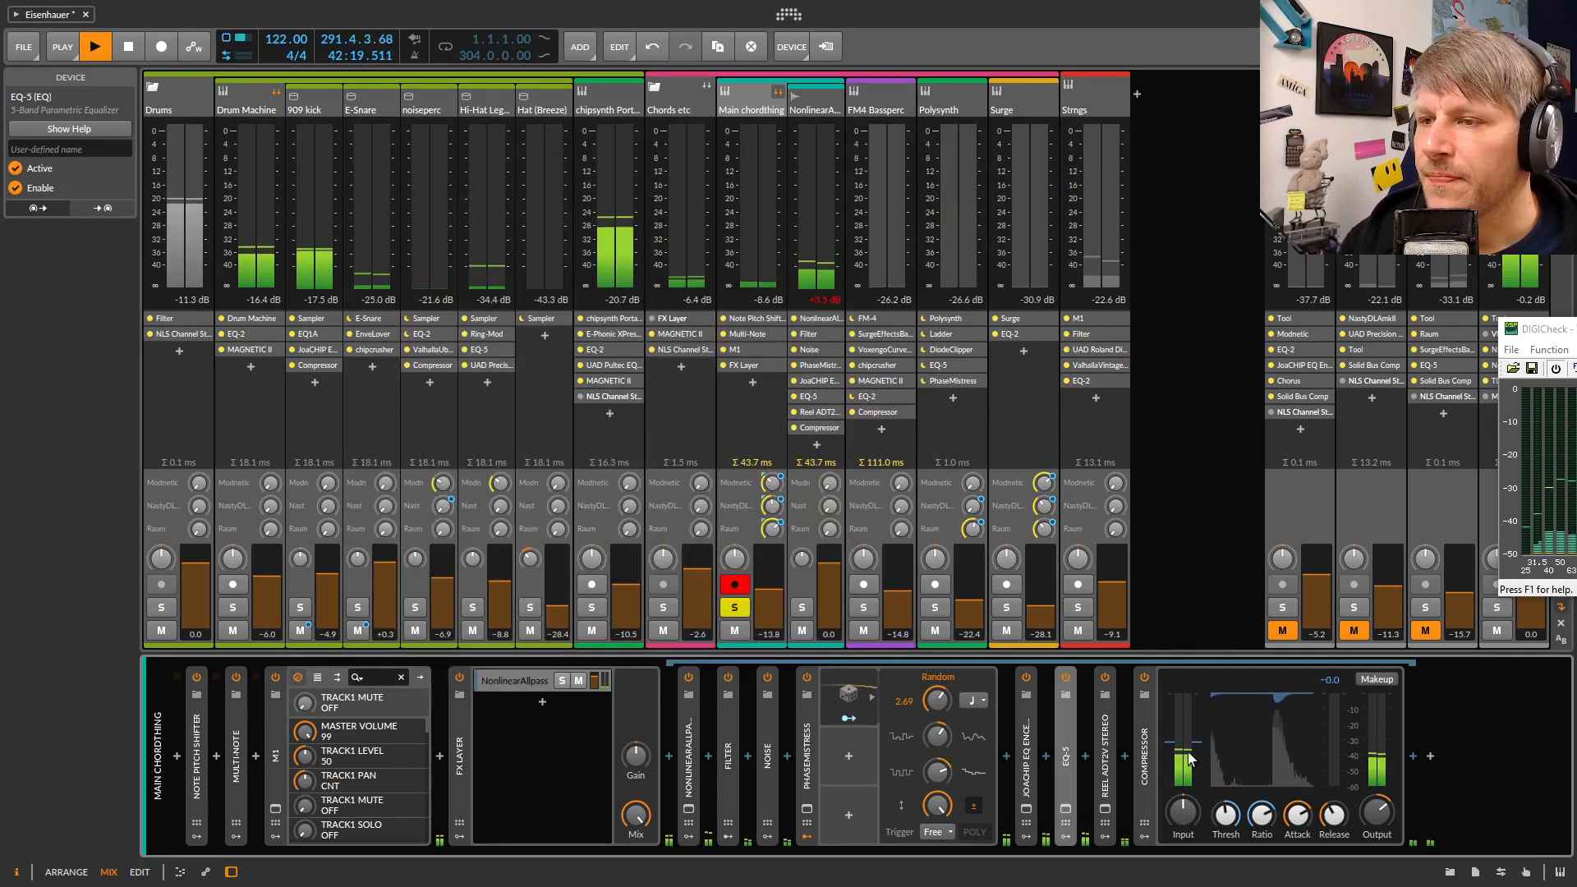
Collapse the Compressor and the whole FX Layer in the Main chordthing chain, and minimise the DIGICheck analyser
double_click(1149, 769)
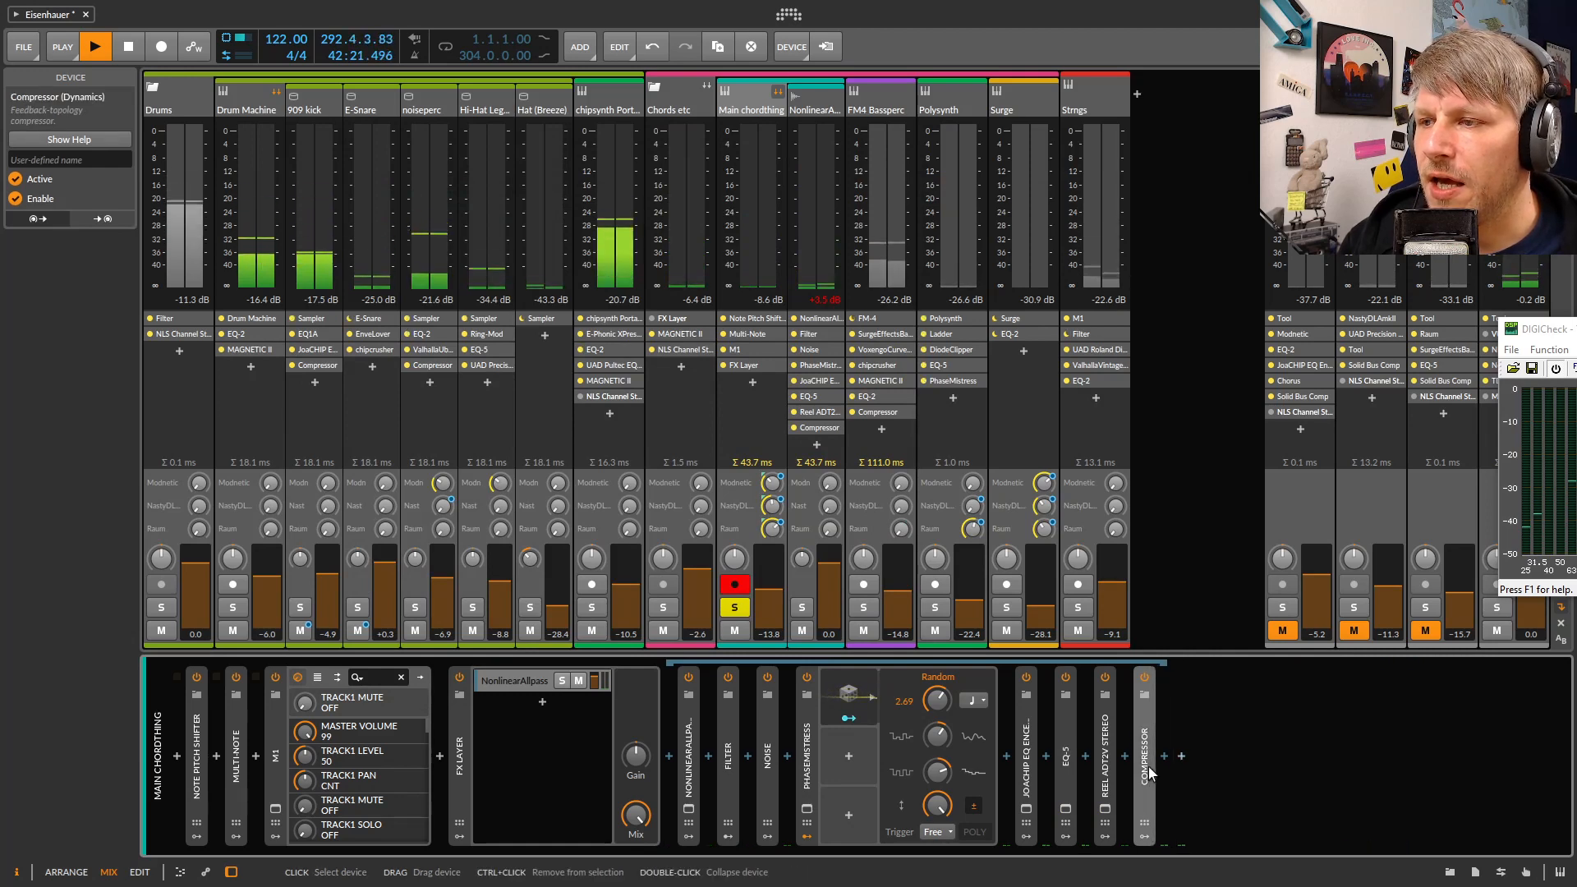
double_click(806, 769)
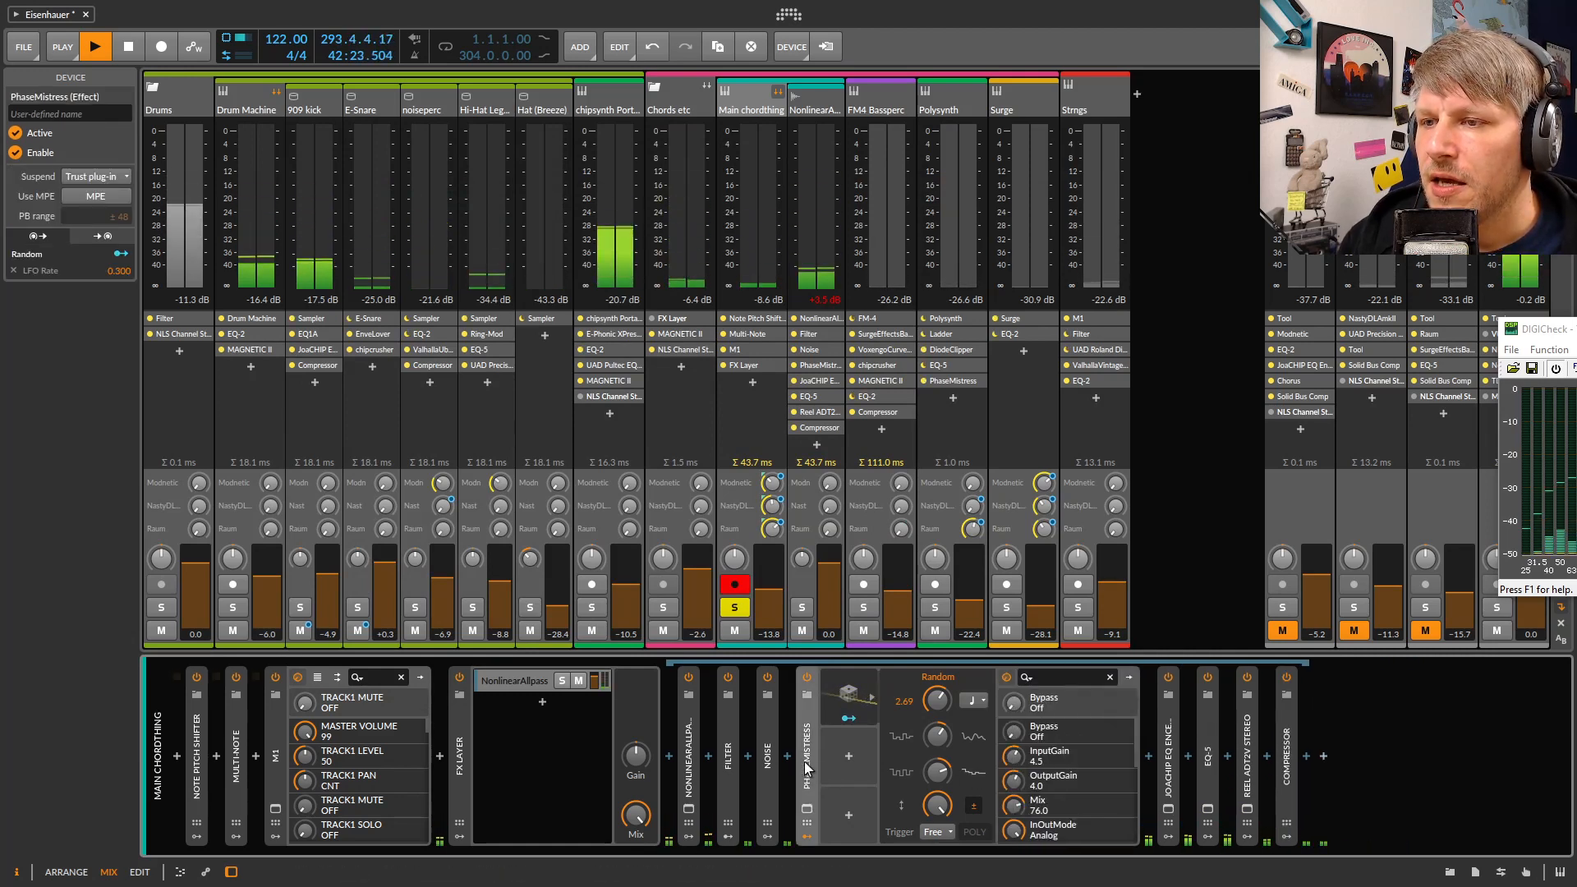
double_click(811, 760)
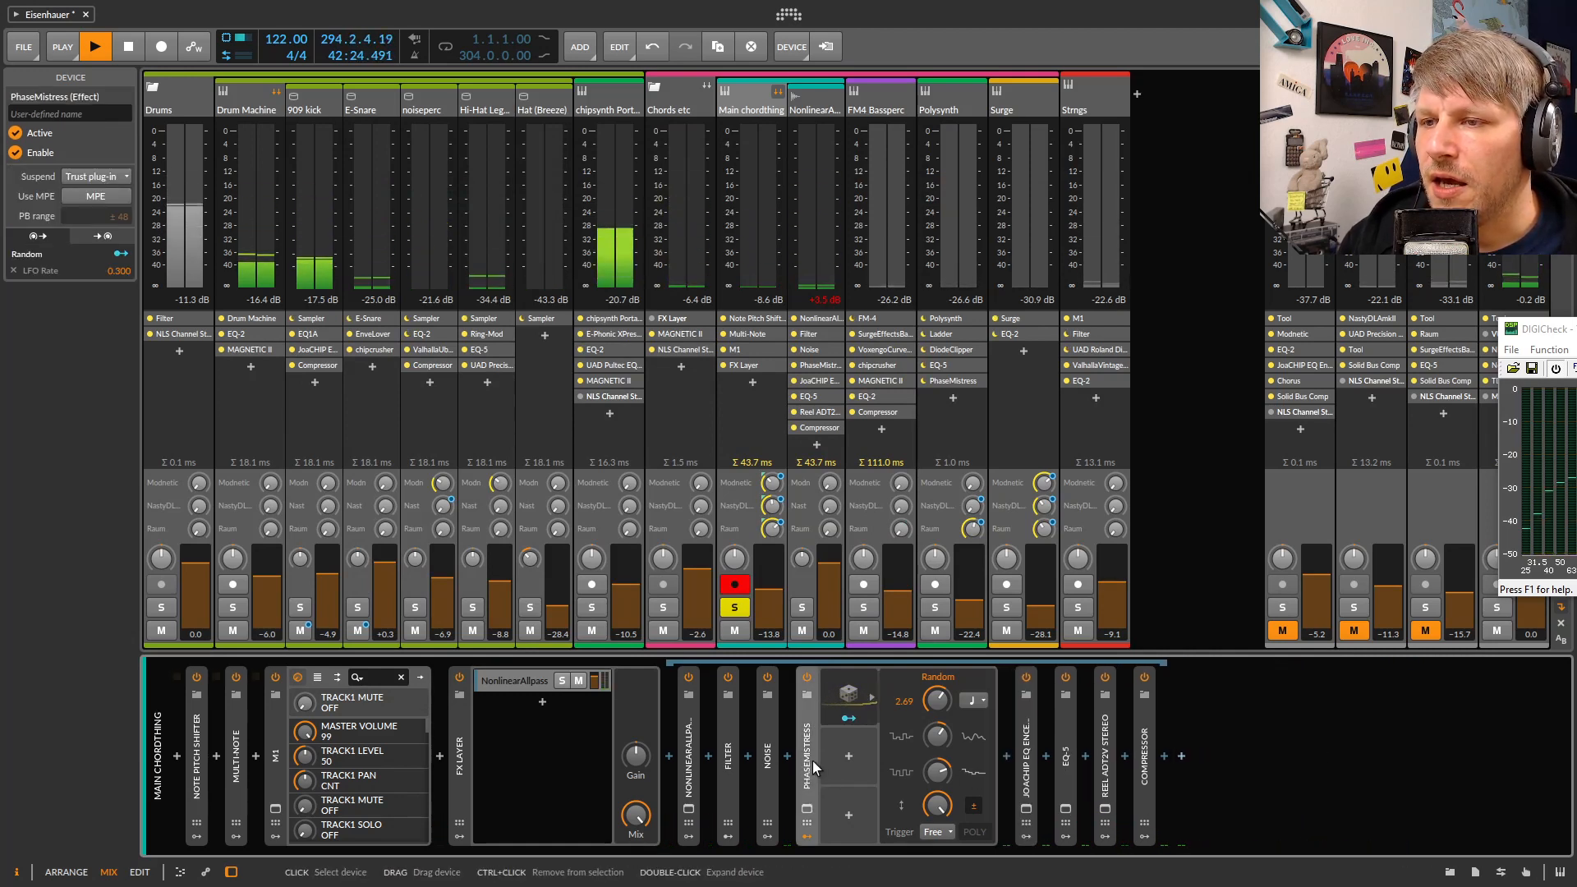
double_click(461, 760)
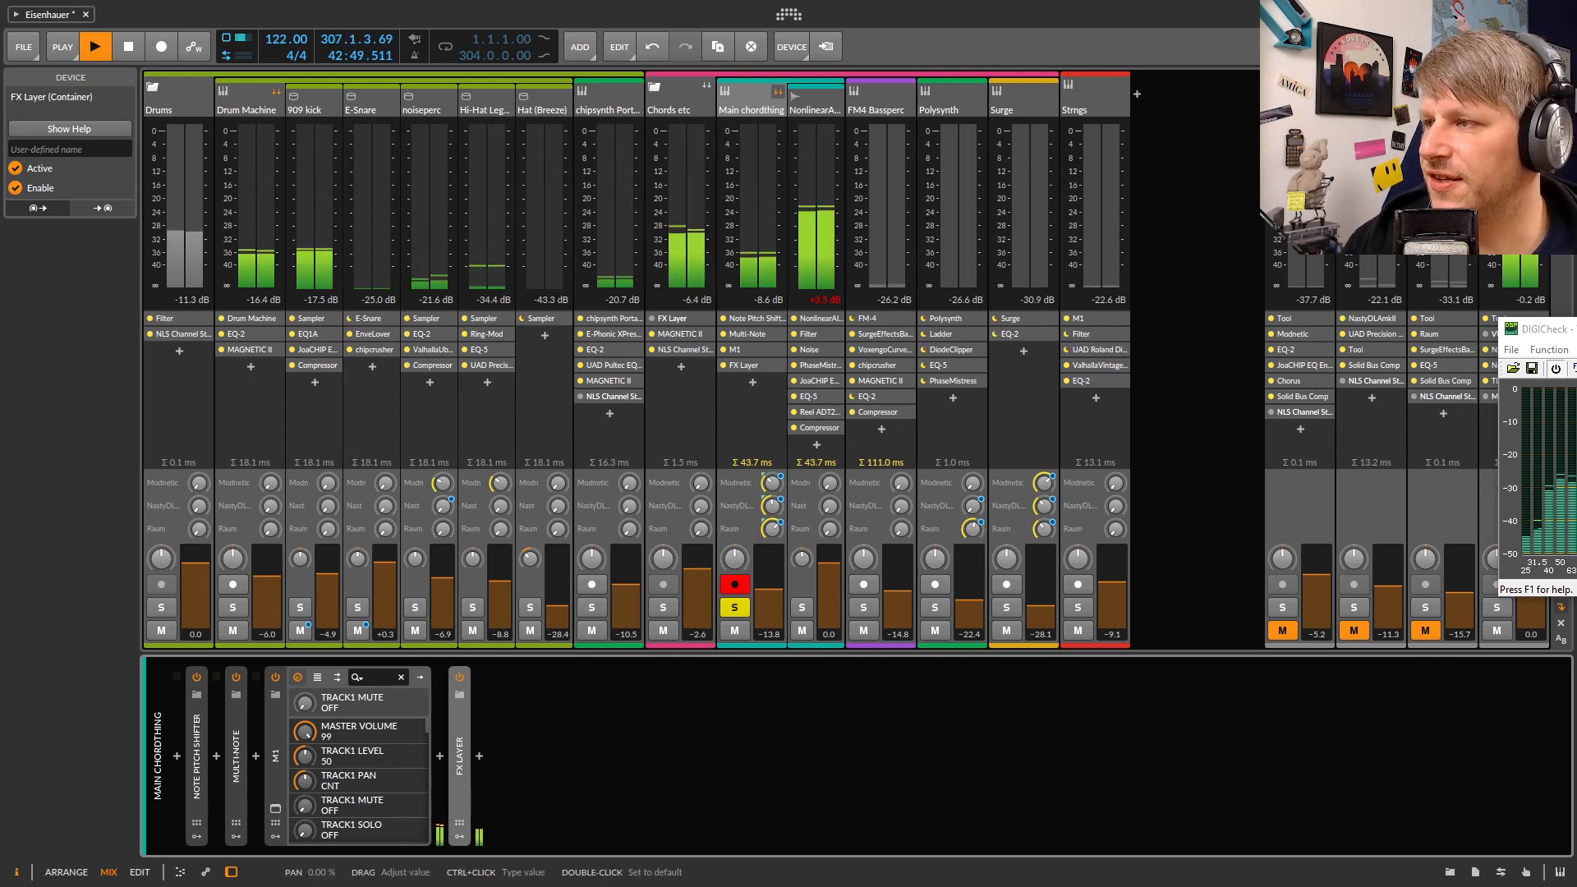
left_click_drag(1537, 329, 866, 574)
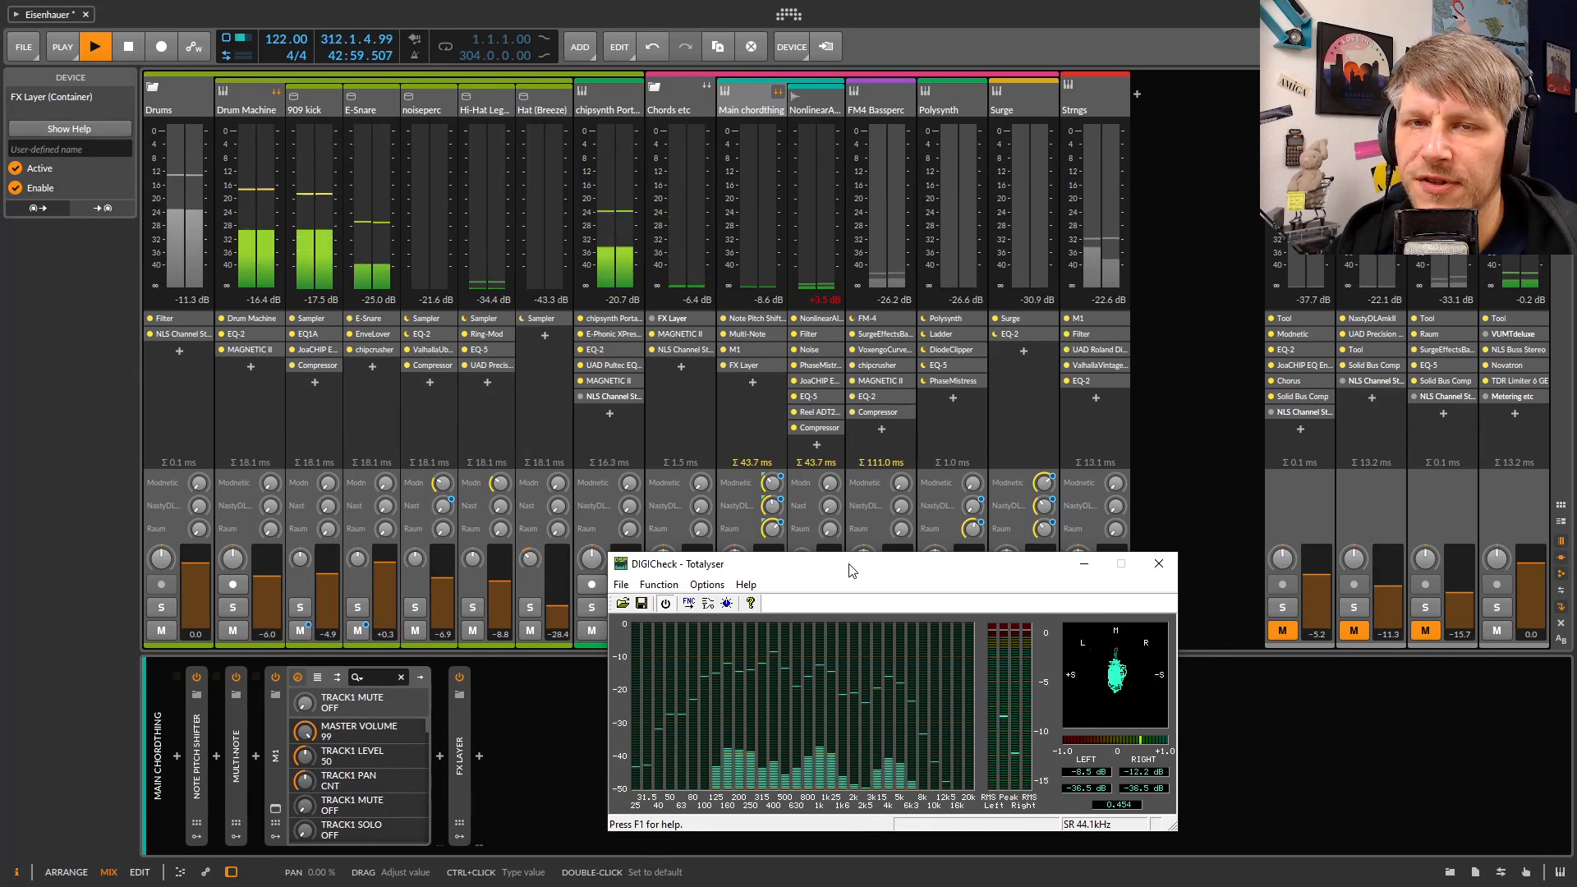
left_click(1084, 563)
Switch on the FX Layer of the Chords etc group and inspect its Replika delay in the plug-in window, closing it again
left_click(680, 100)
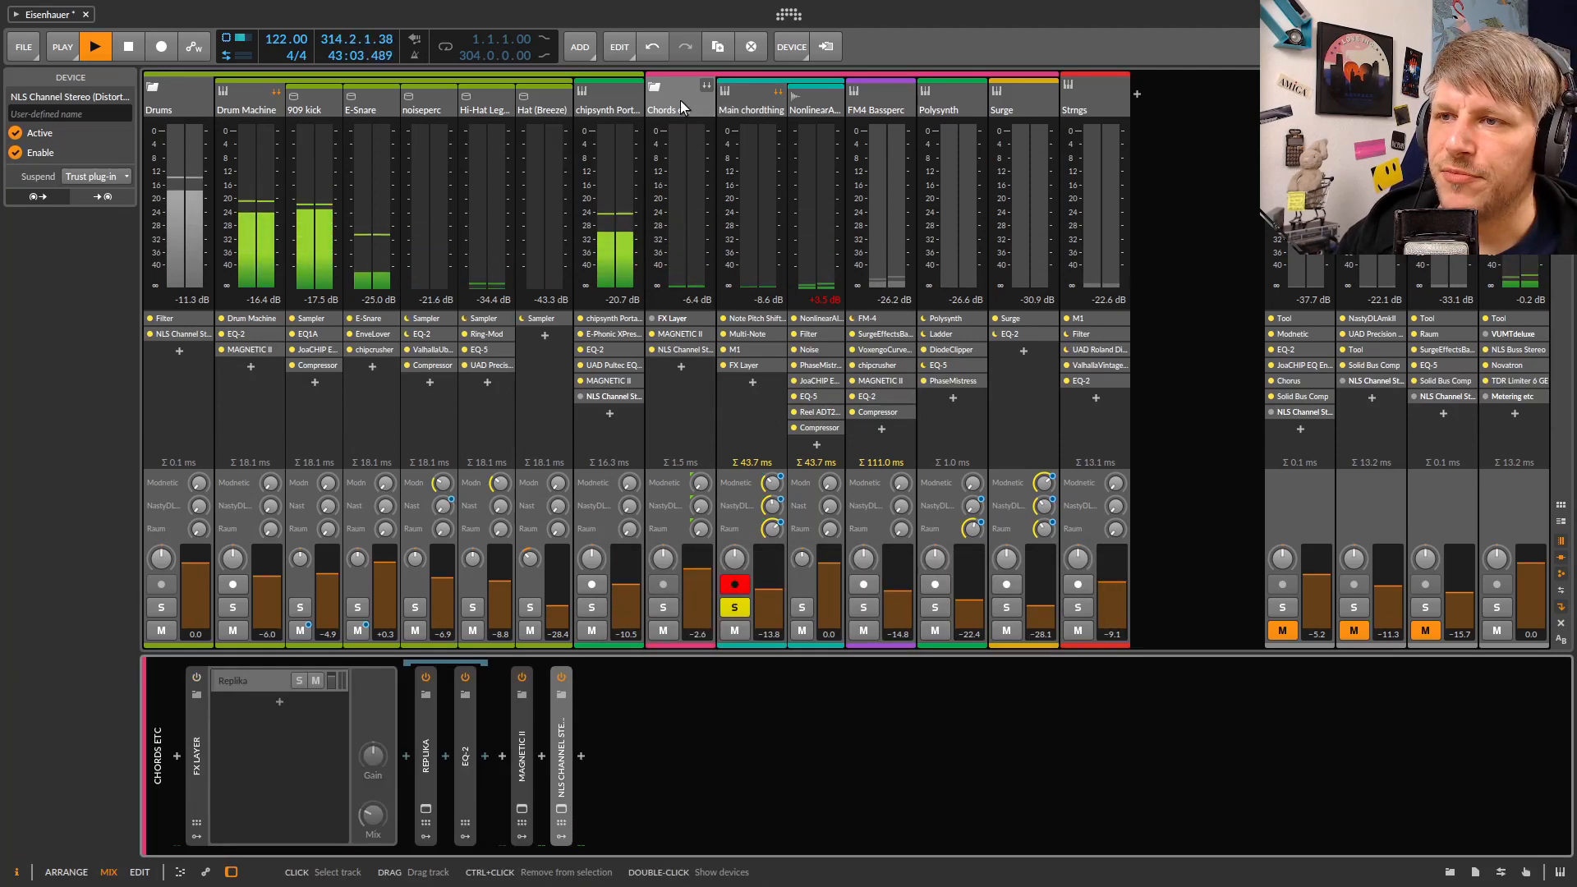
left_click(672, 318)
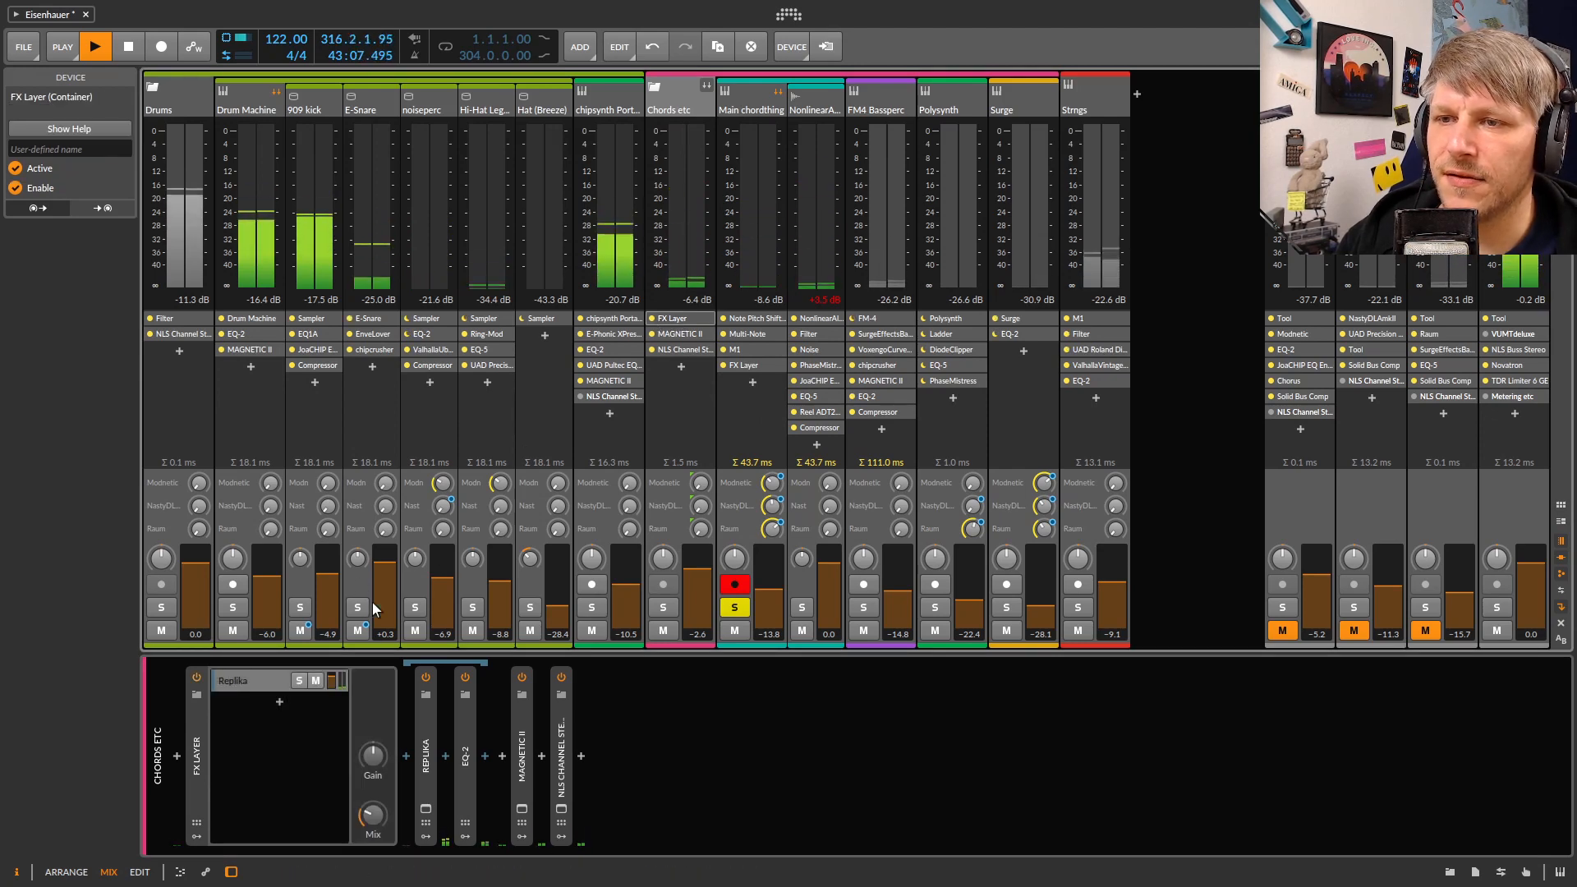
left_click(433, 772)
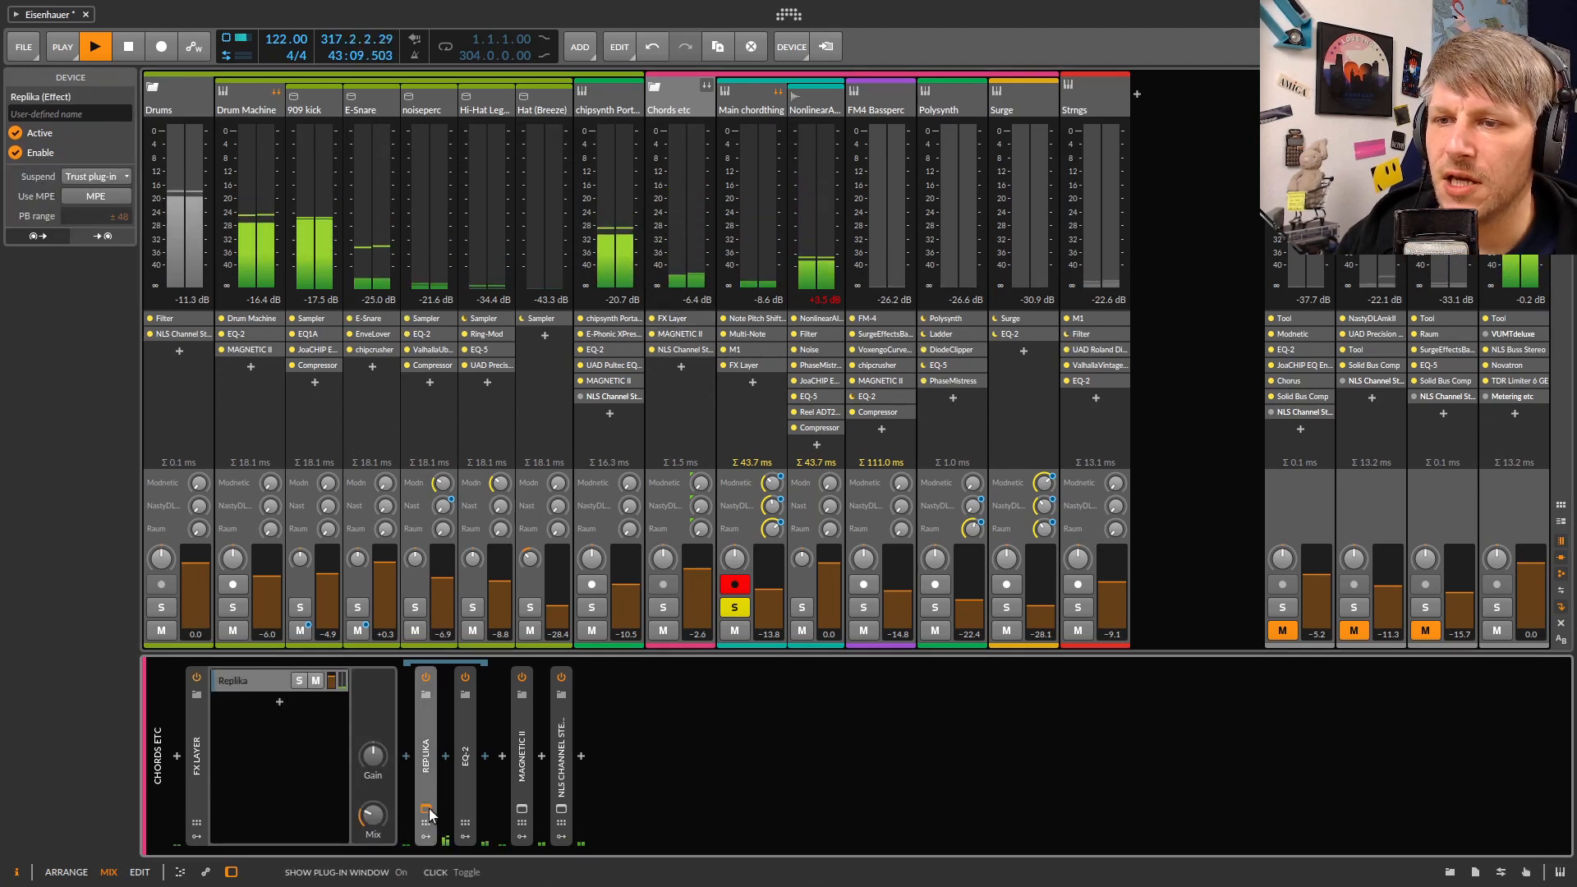
left_click(427, 809)
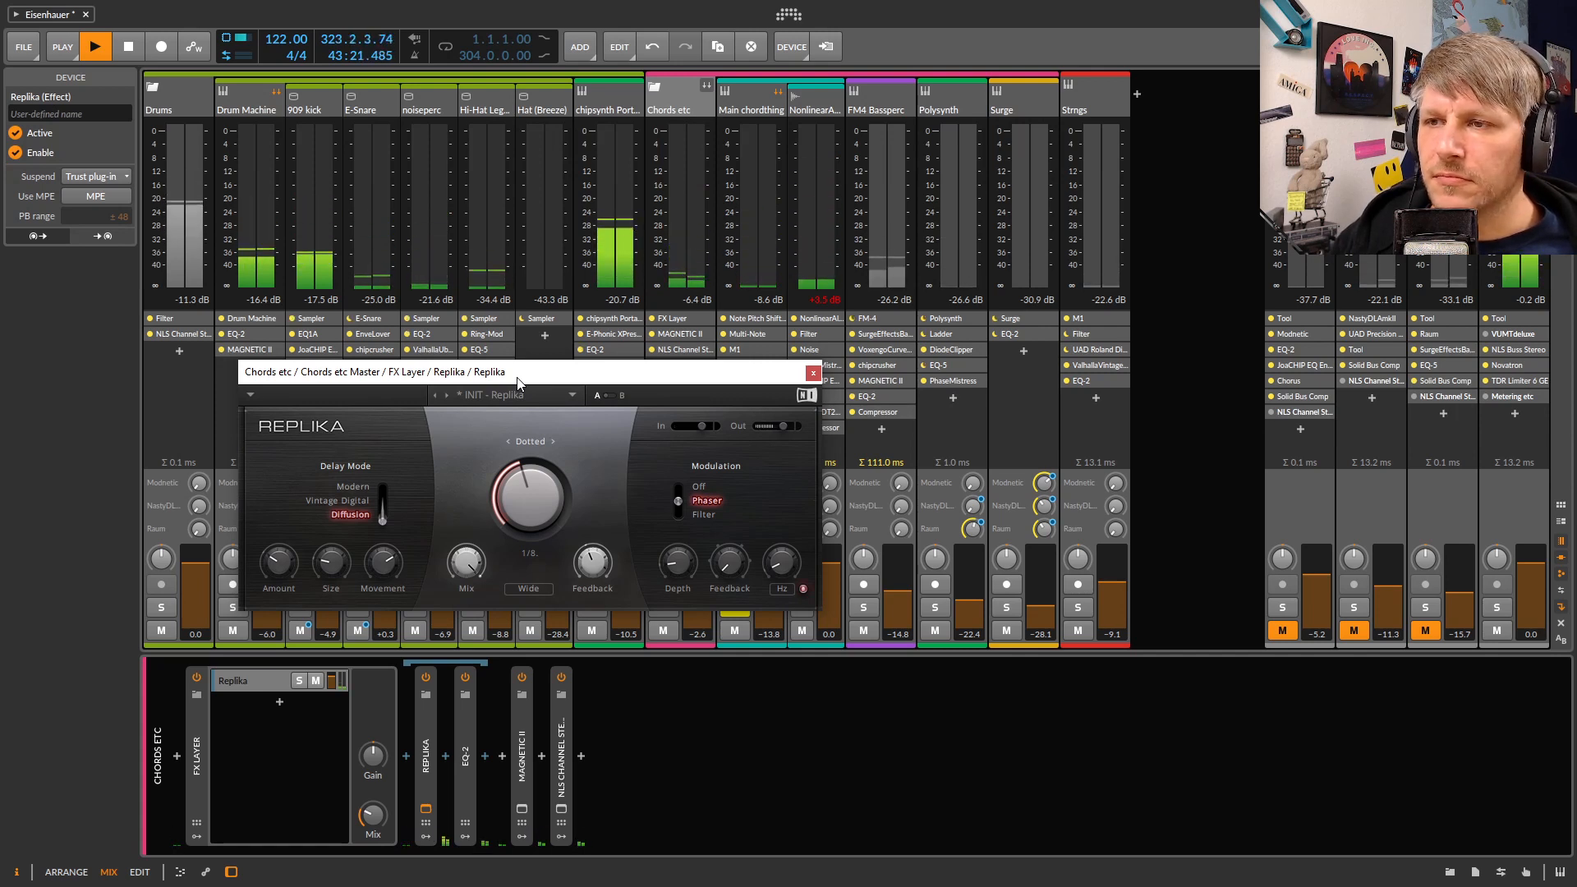
left_click(814, 374)
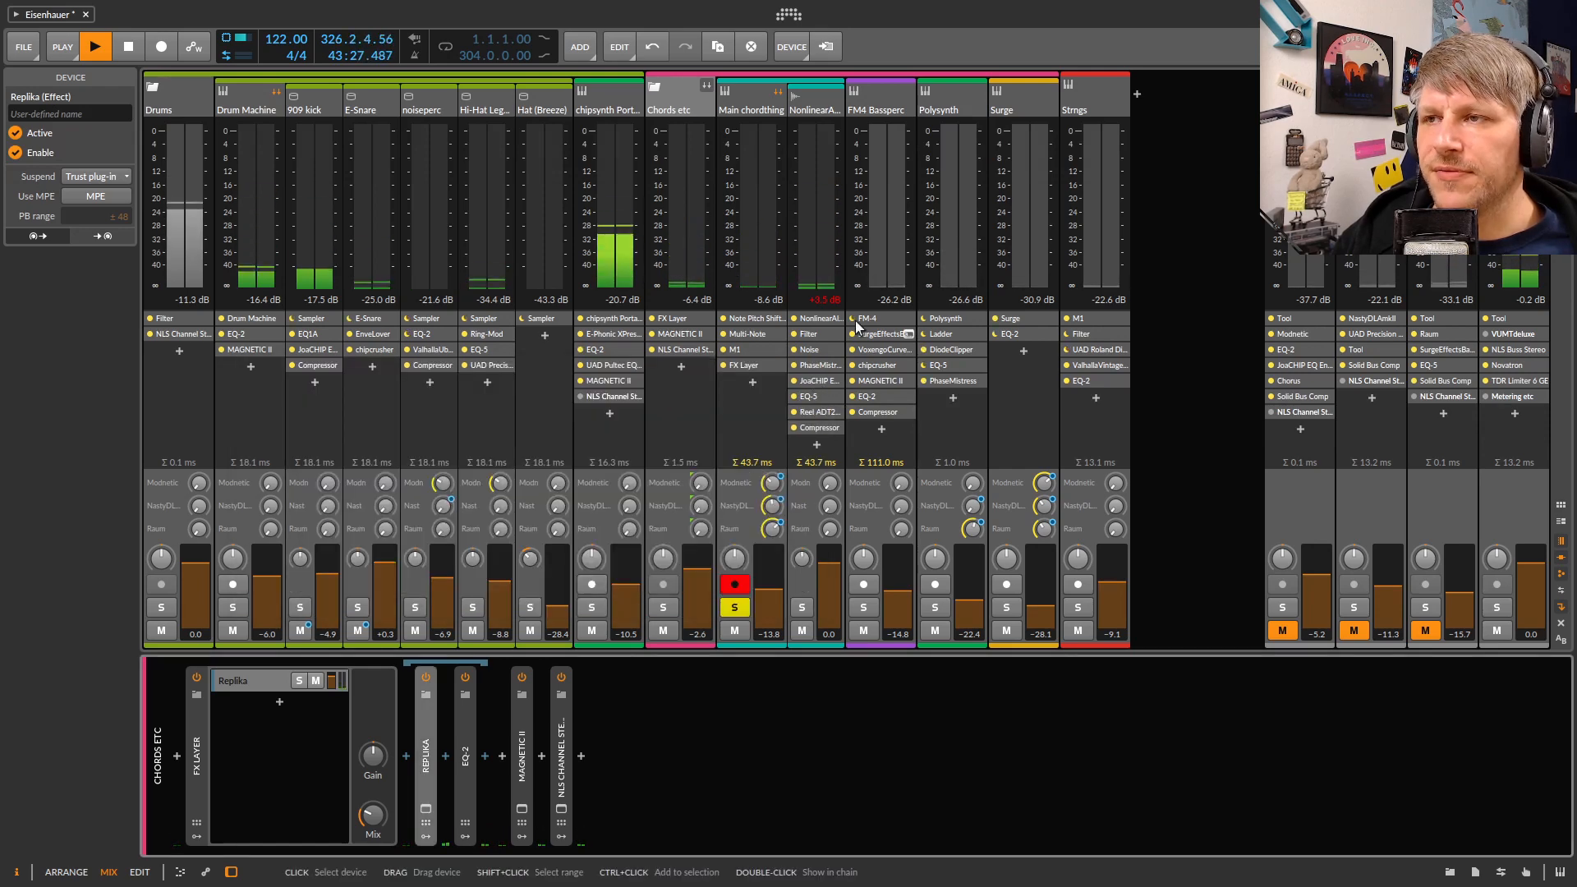
Open the MAGNETIC II plug-in window of the Chords etc group and place it clear of the track meters
left_click(677, 101)
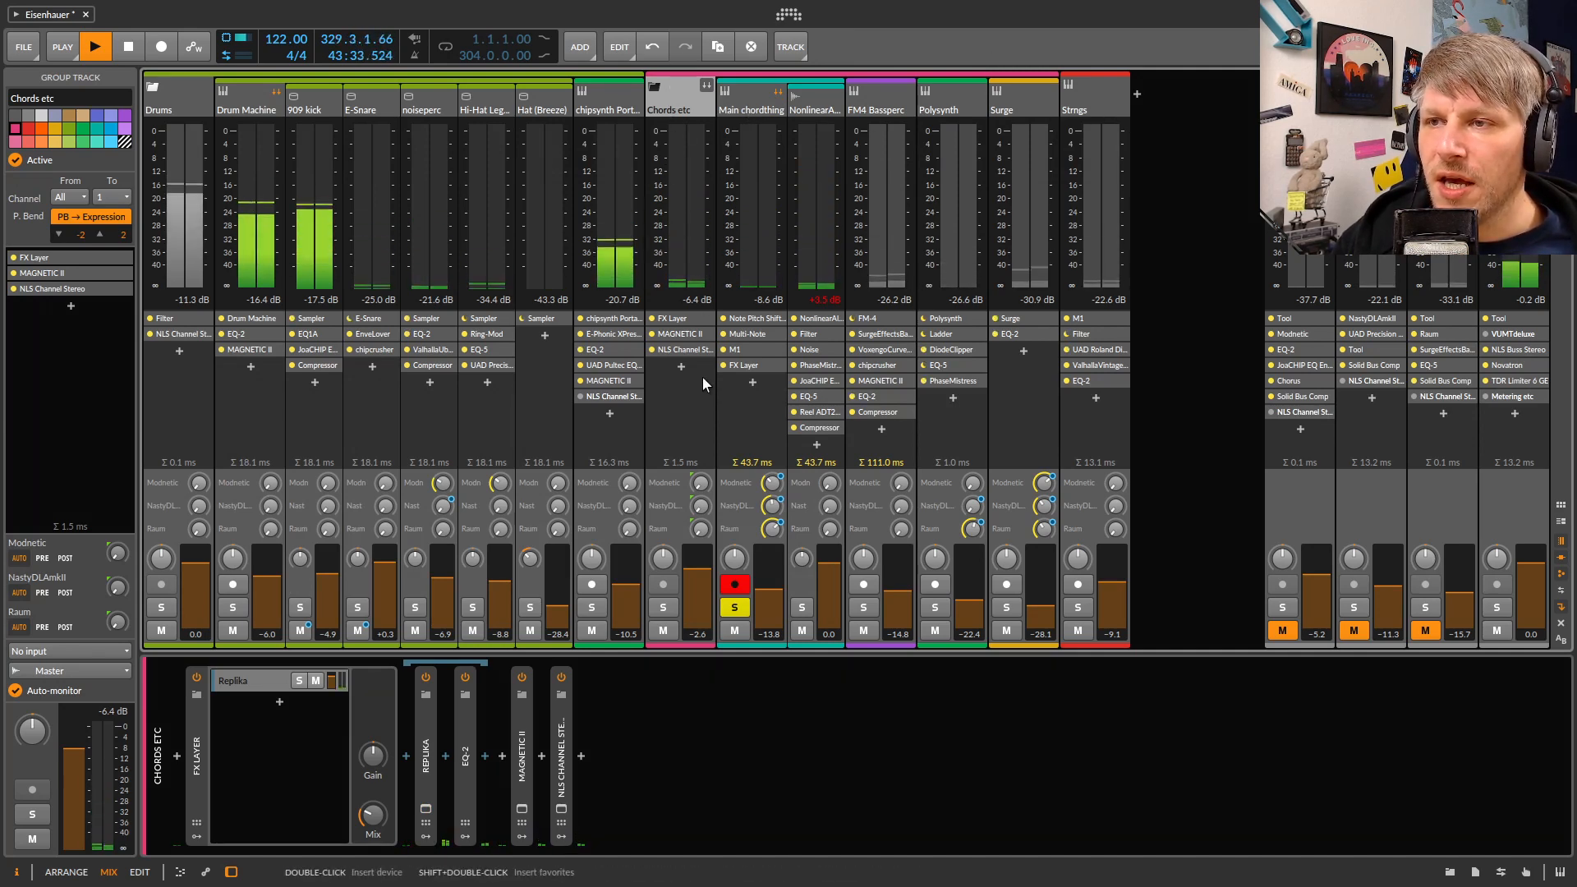
left_click(688, 335)
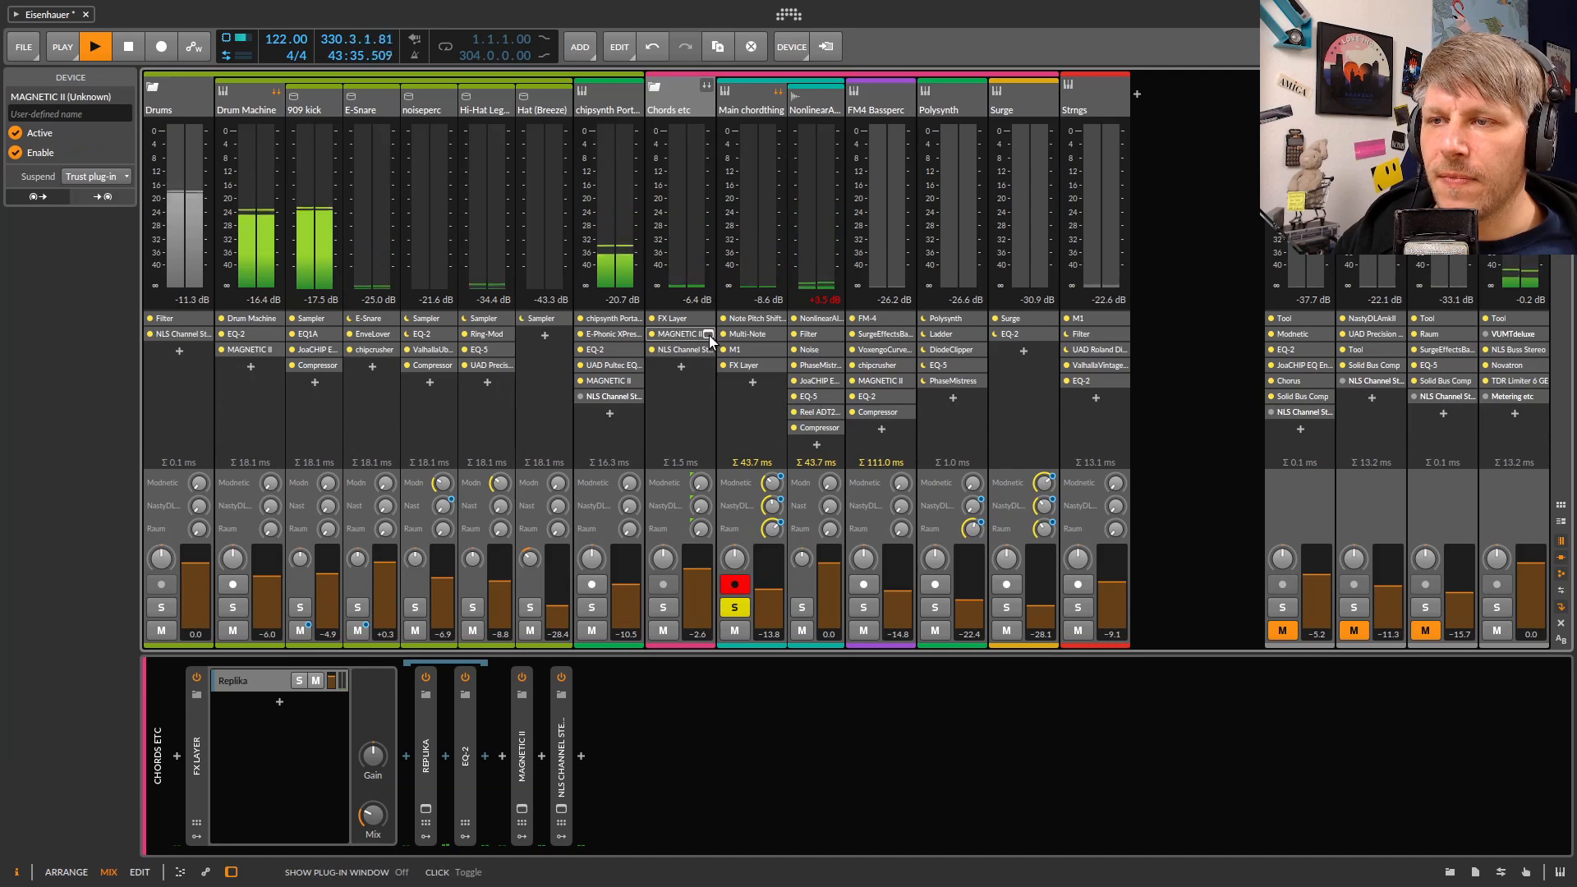
left_click(708, 334)
left_click_drag(834, 222, 1080, 422)
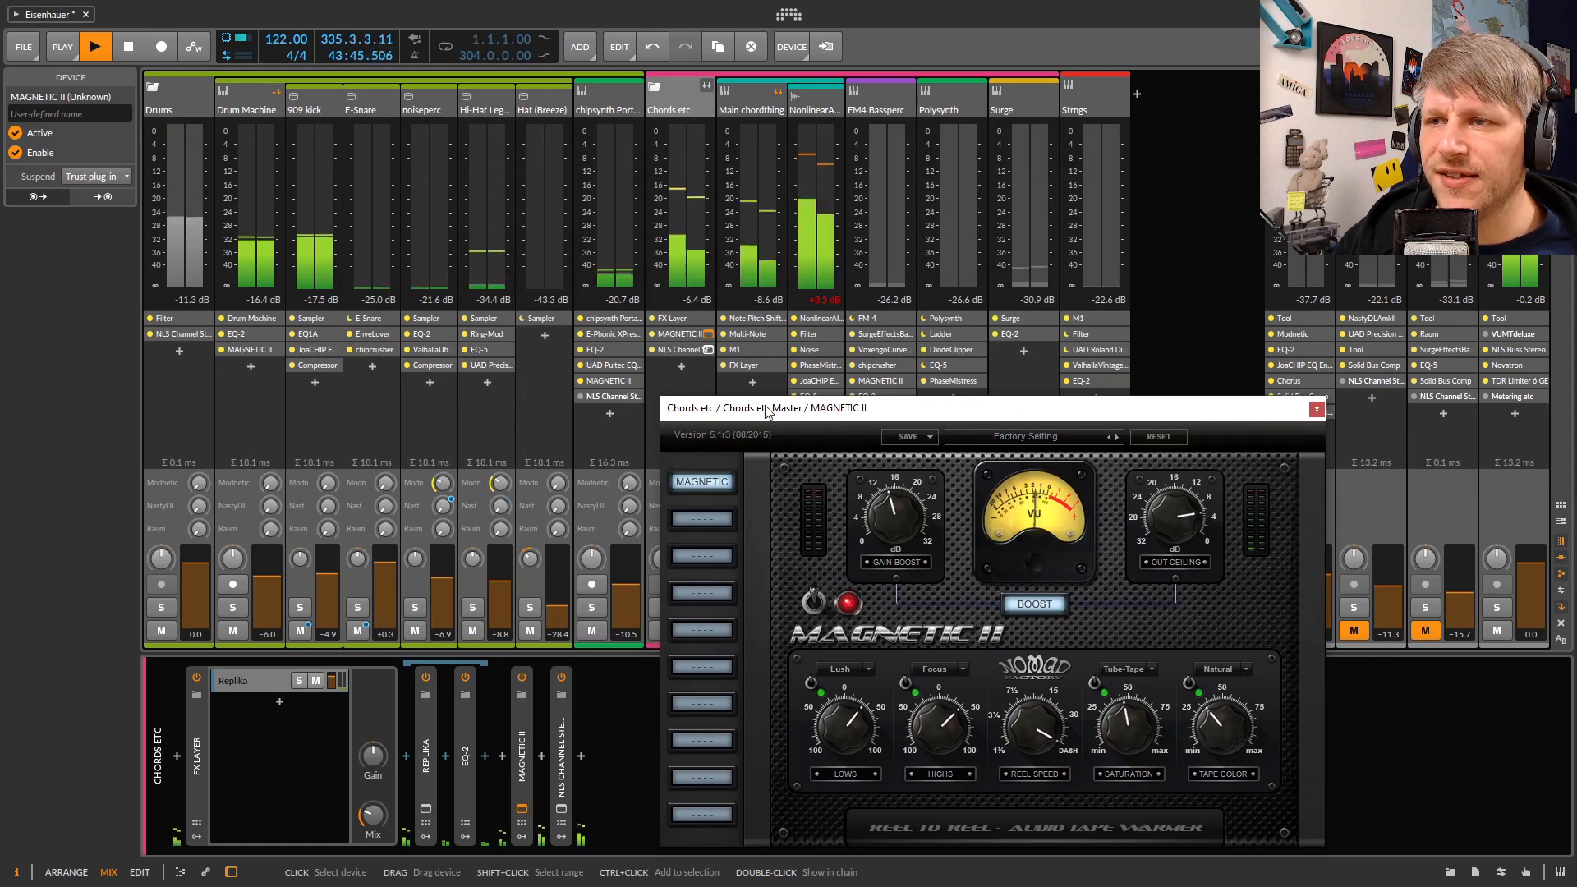
left_click_drag(763, 410, 786, 410)
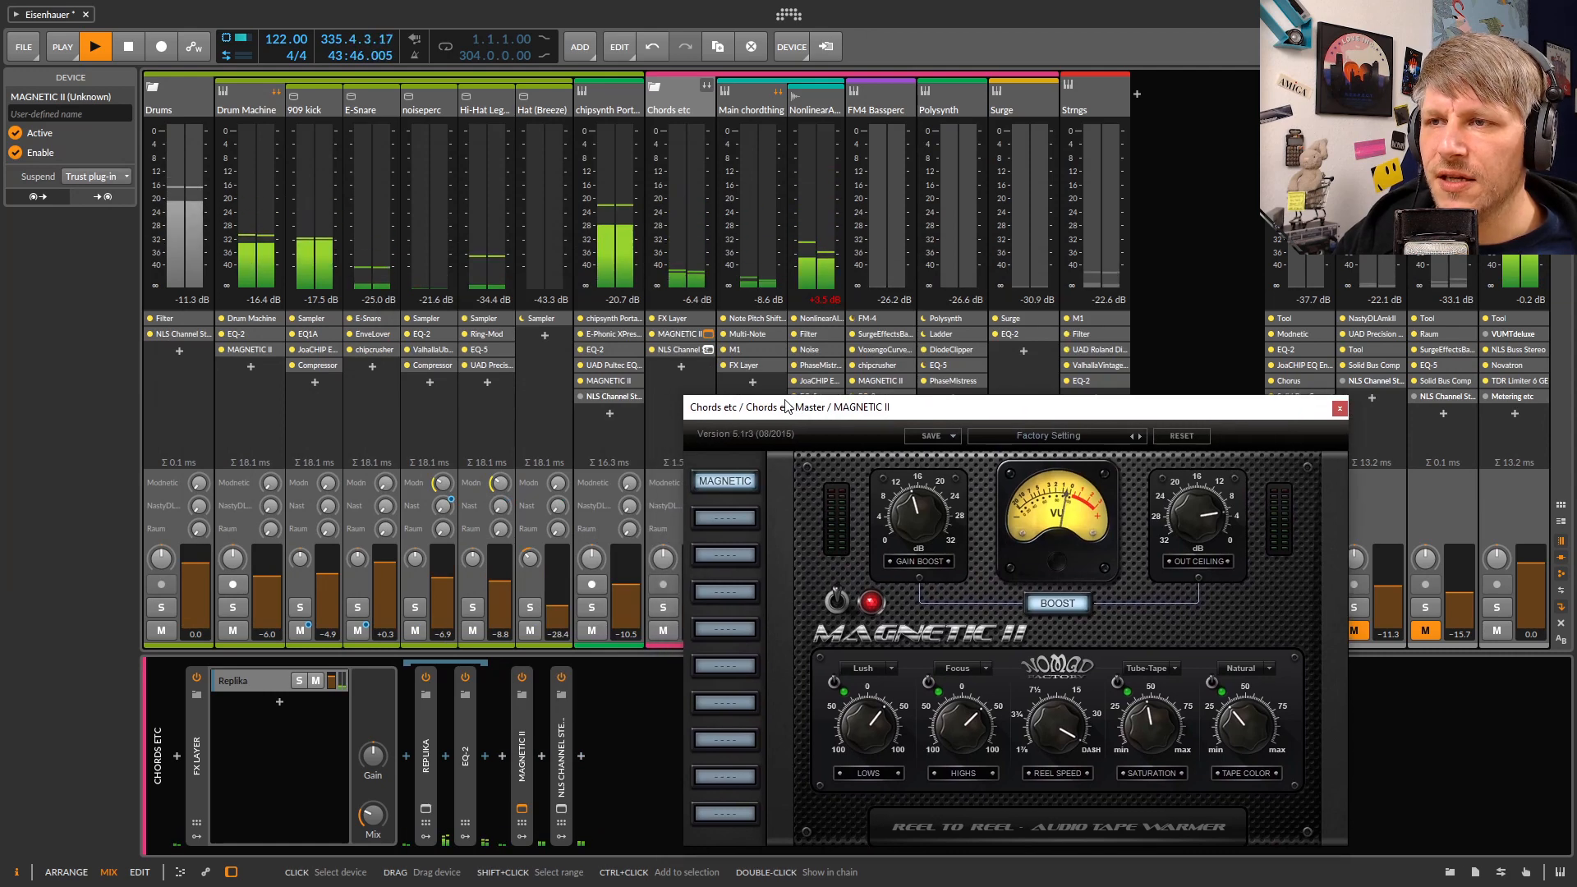
Compare the Chords etc group with MAGNETIC II off and back on, leave its FX Layer off, and close the plug-in window
left_click(654, 334)
left_click(654, 321)
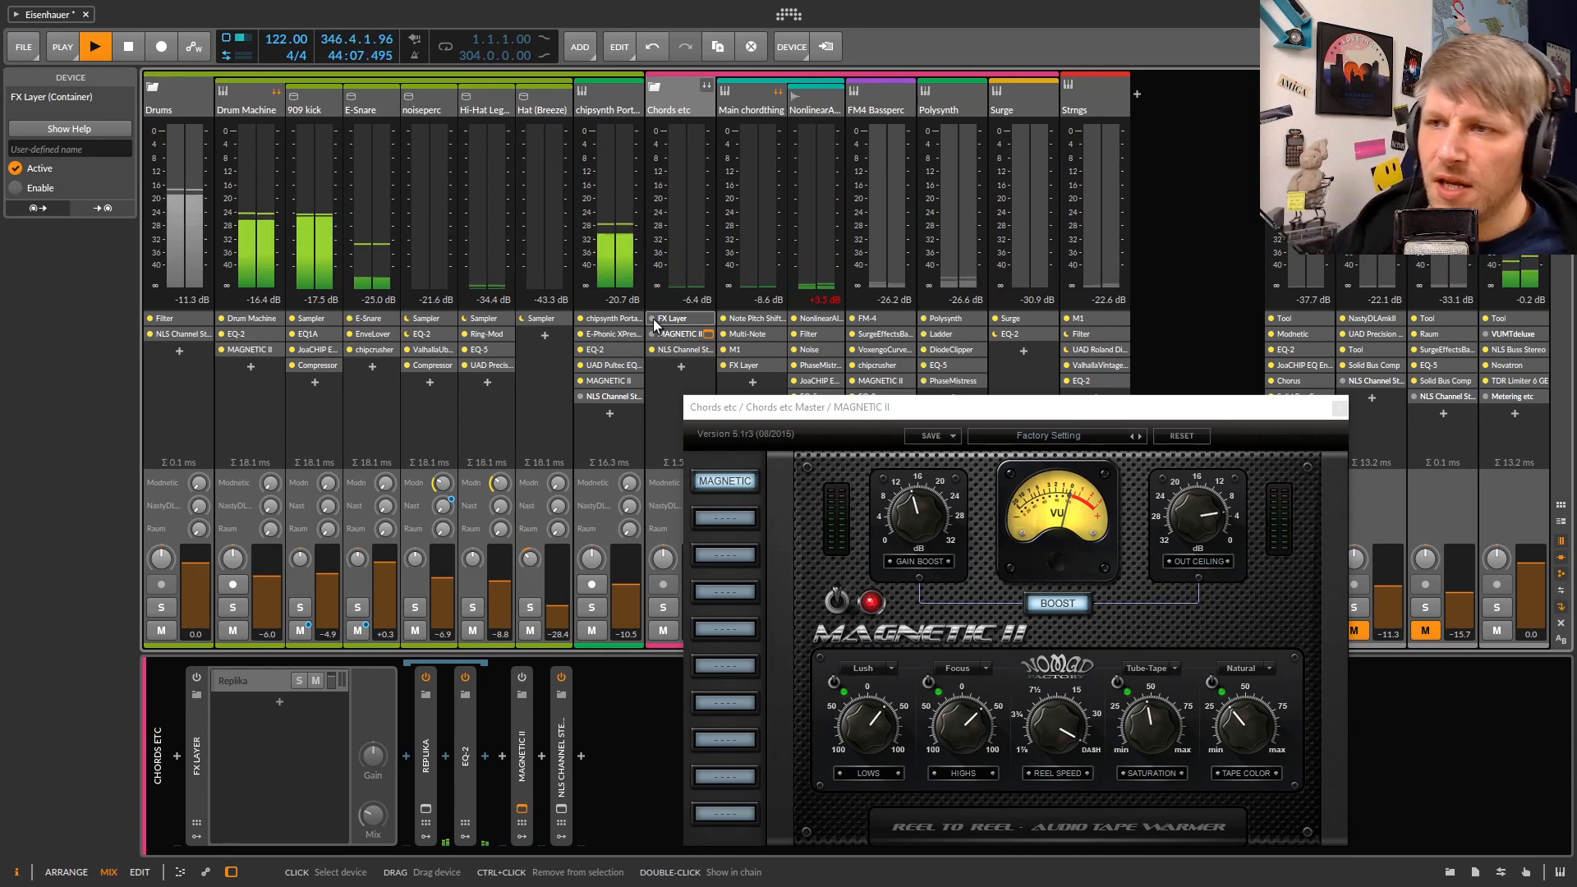
left_click_drag(846, 416, 501, 382)
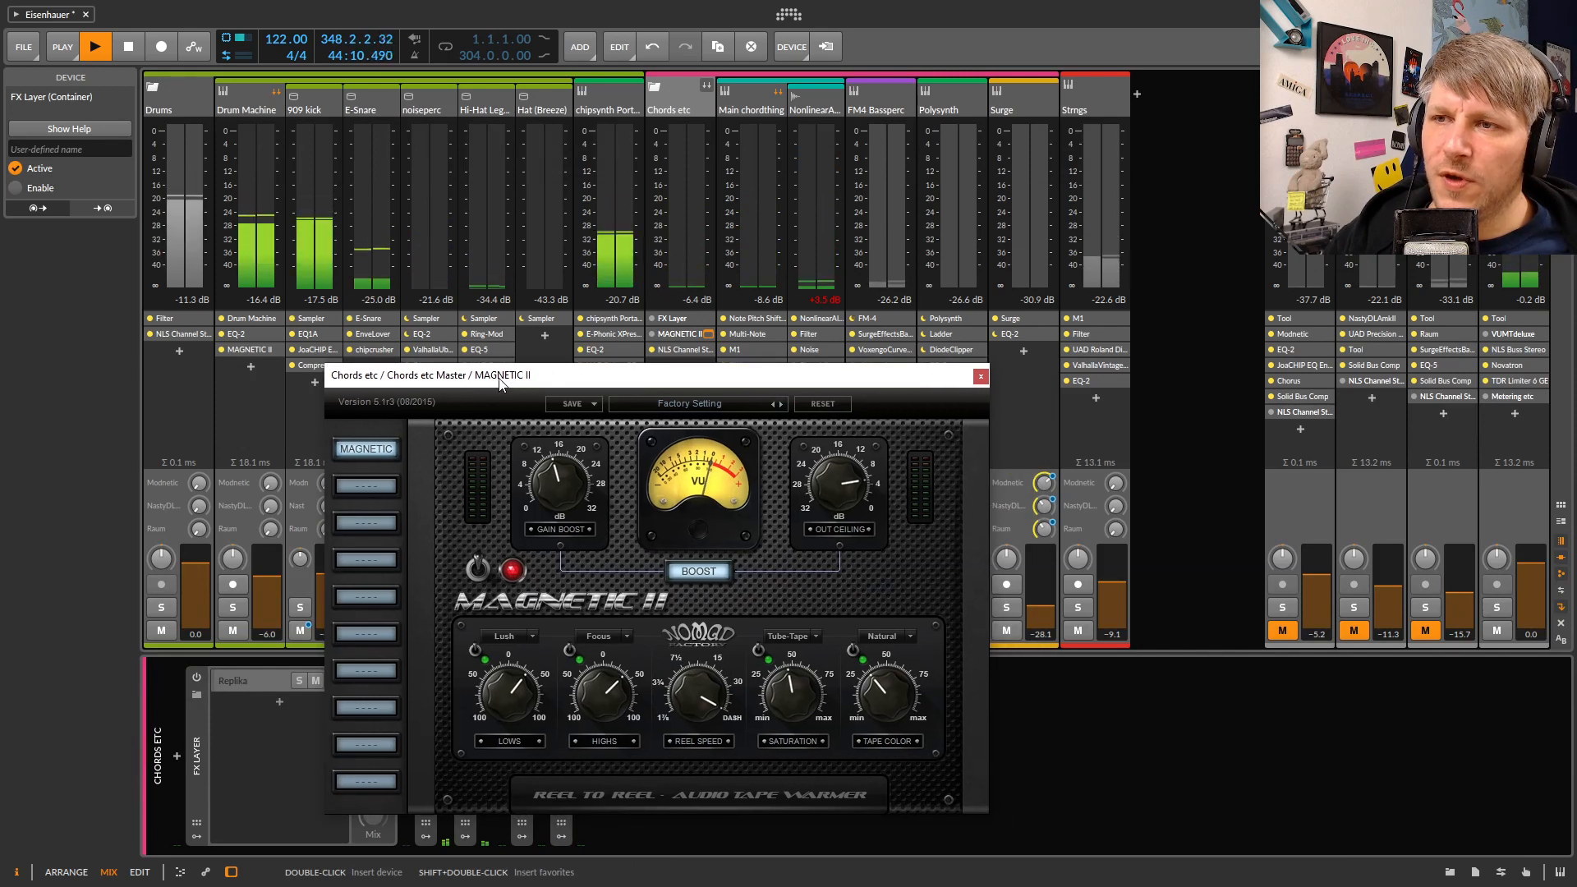
left_click(657, 340)
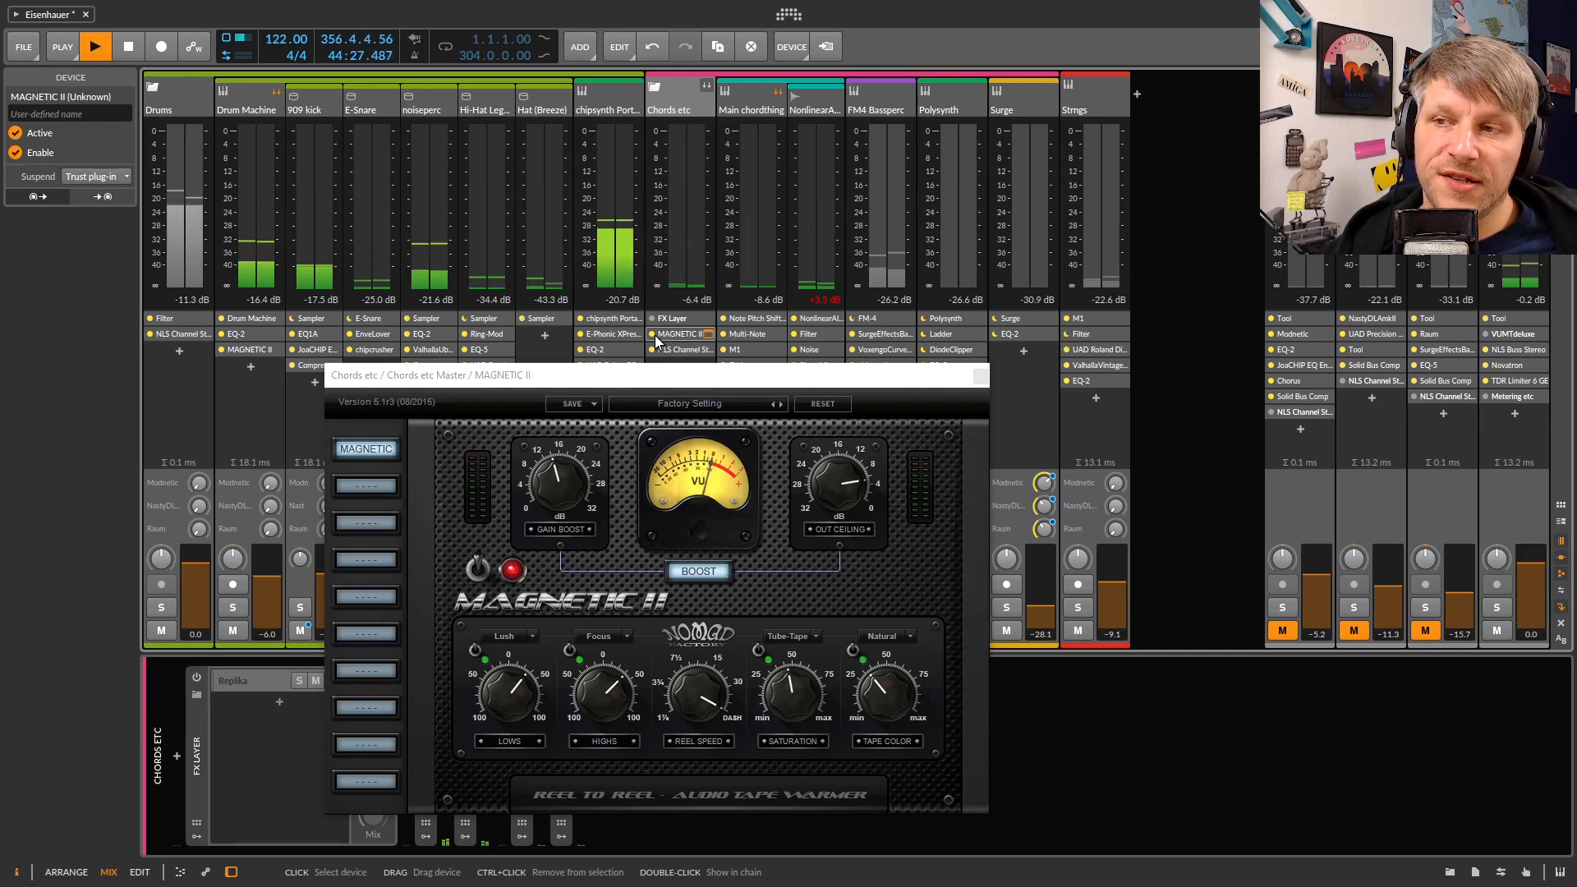
left_click(980, 379)
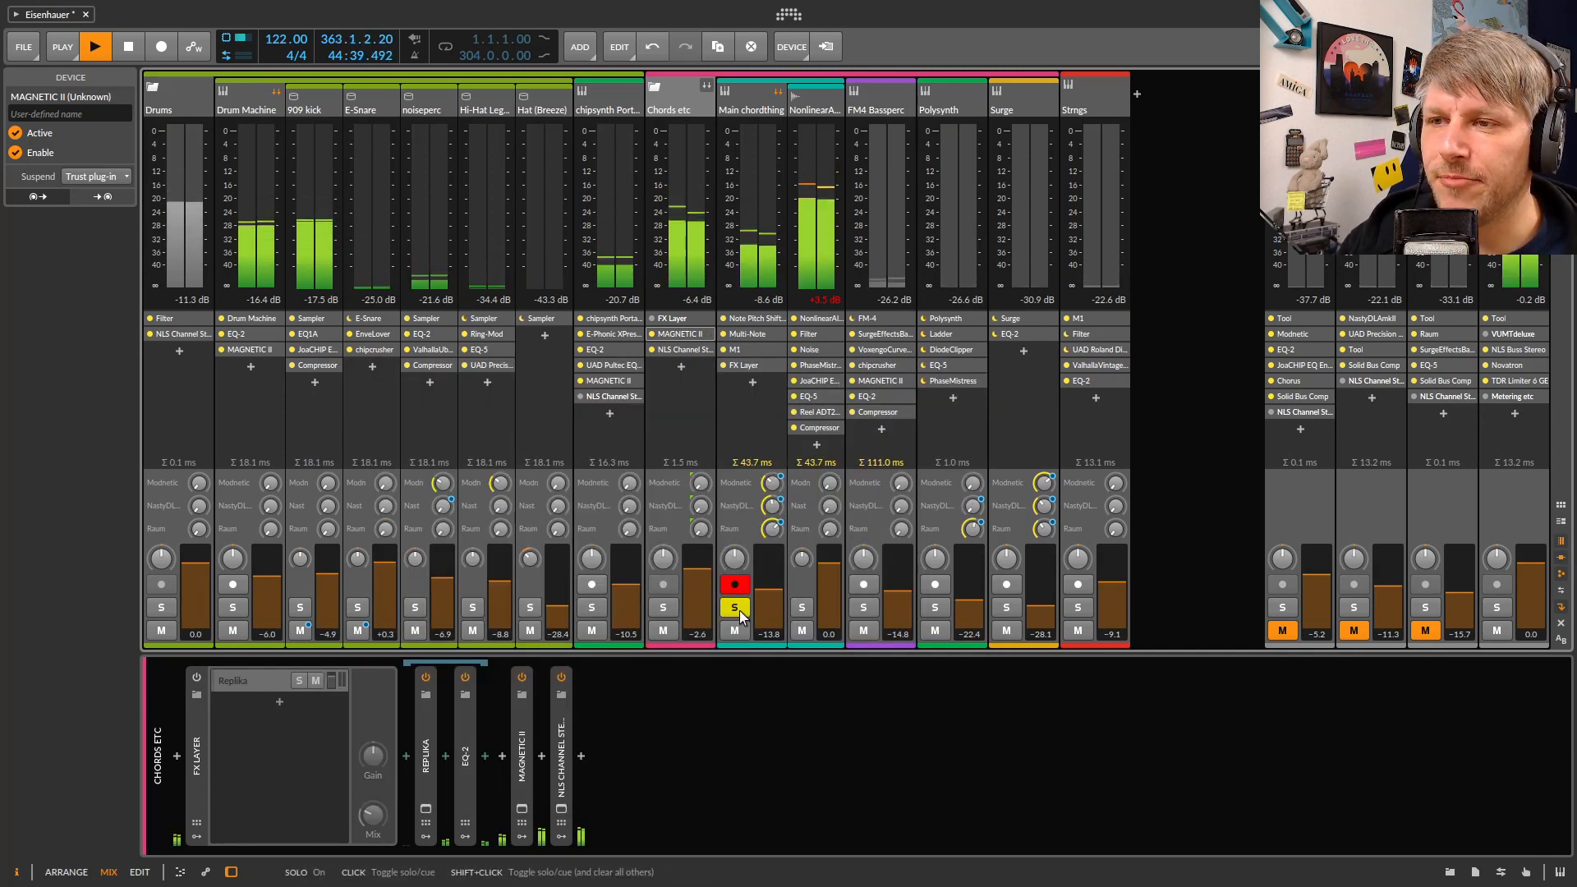
Show the Main chordthing and NonlinearAllpass device chains, and audition the Chords etc FX Layer by toggling it on and off
left_click(744, 97)
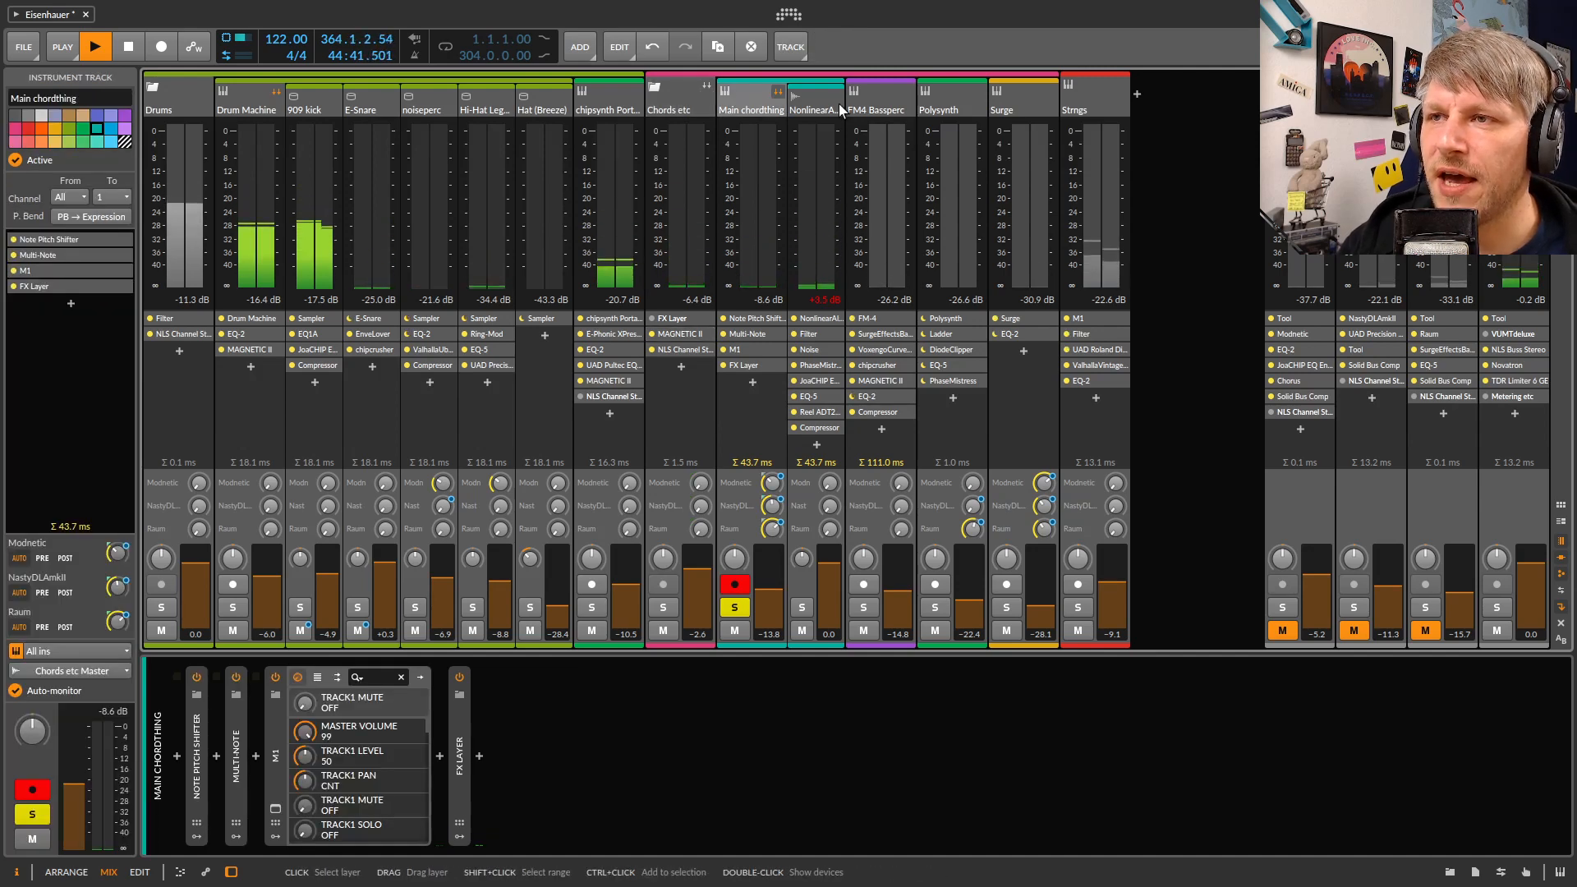
left_click(840, 104)
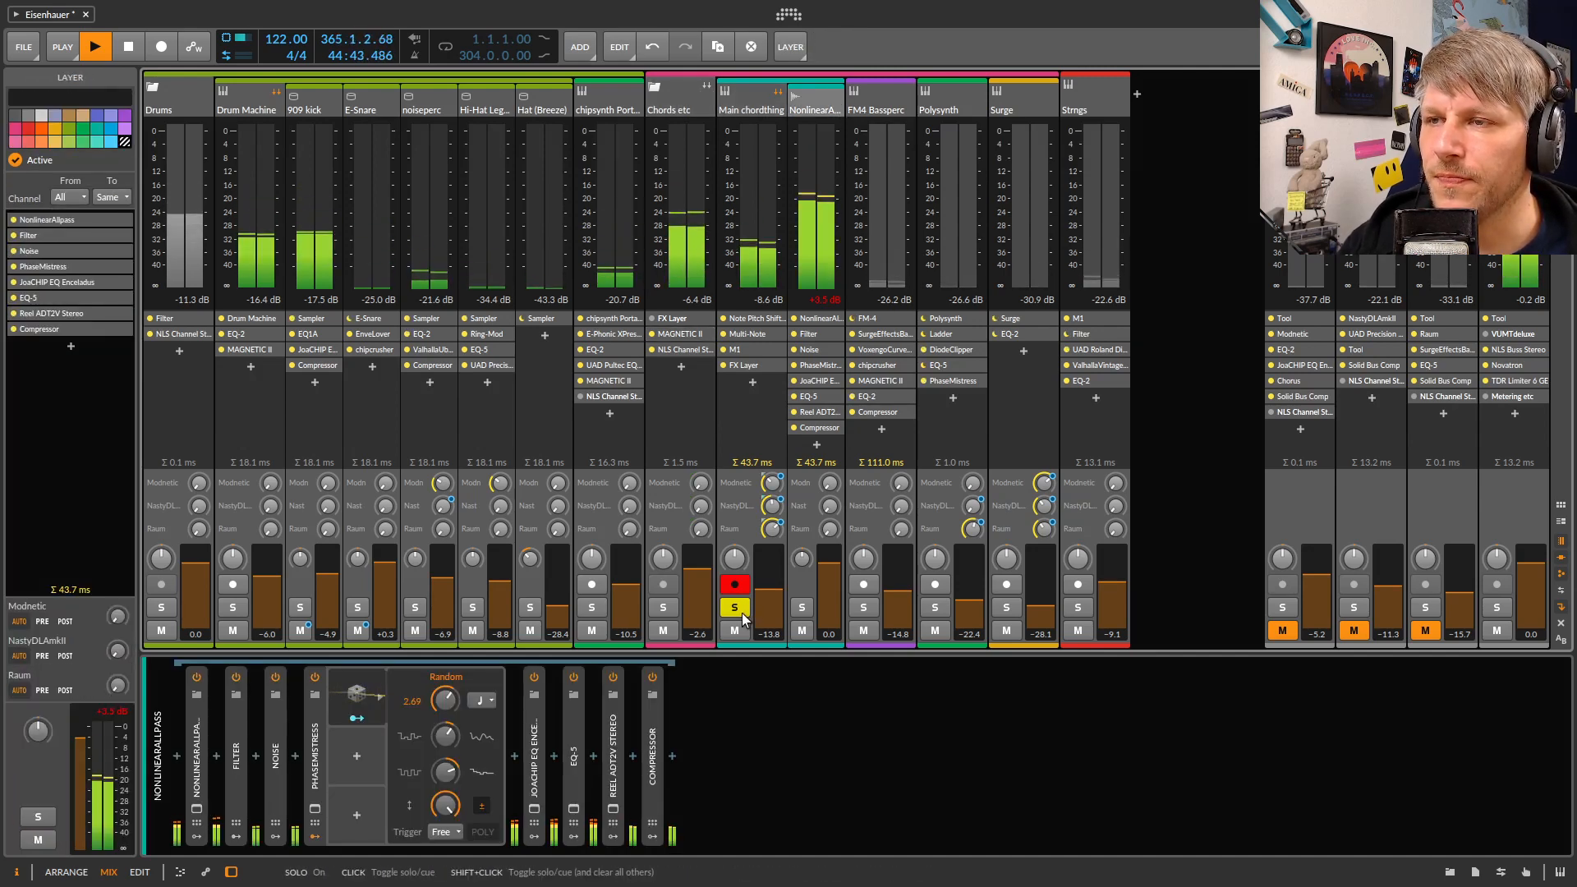
left_click(670, 319)
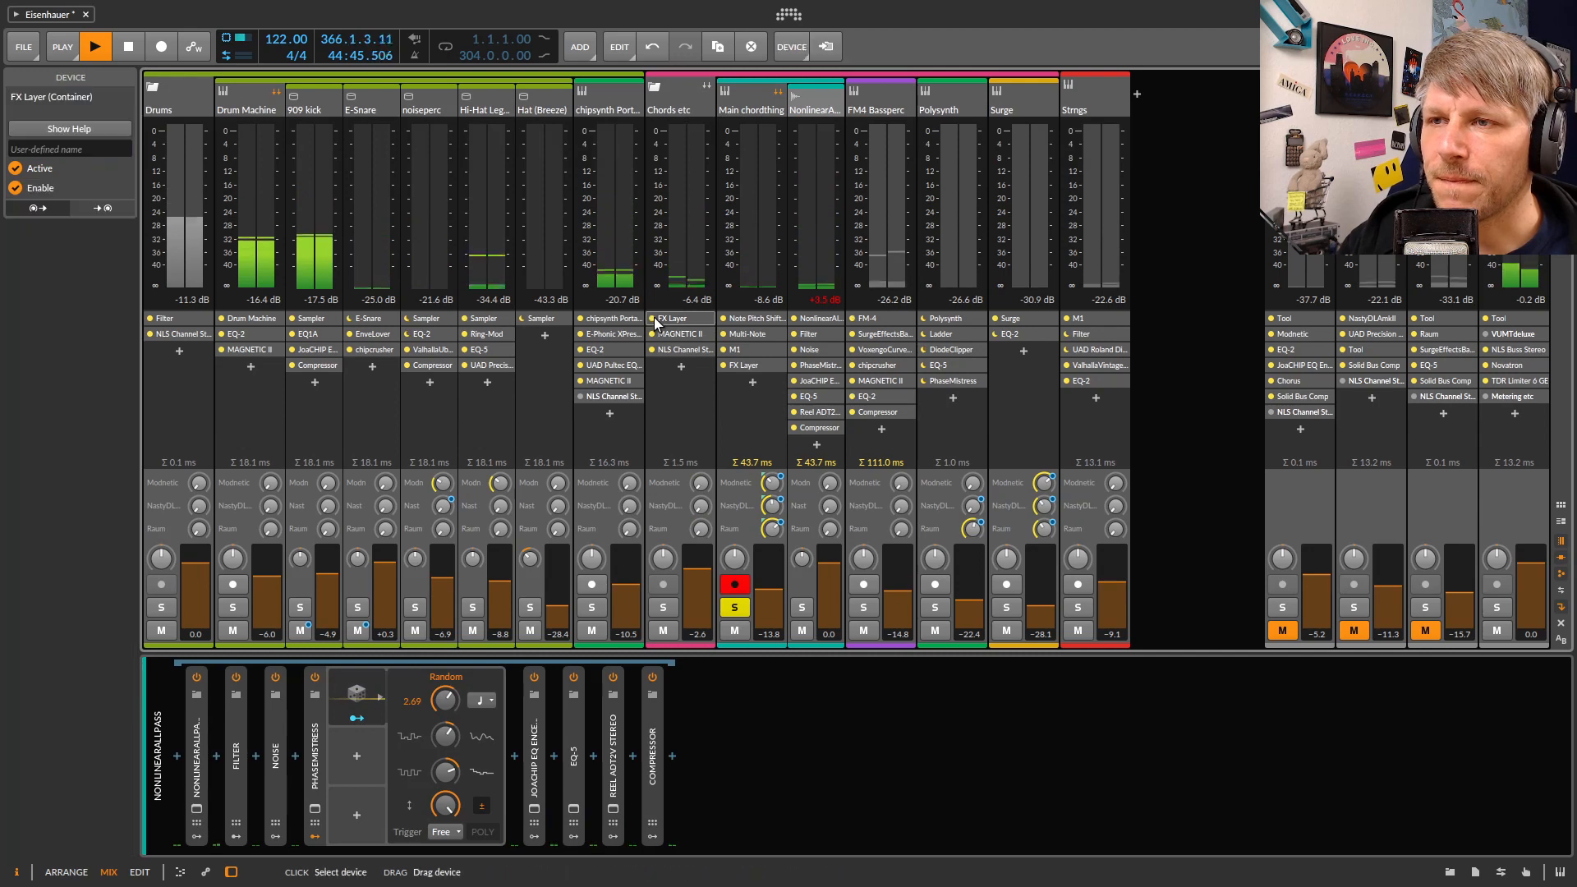
left_click(653, 319)
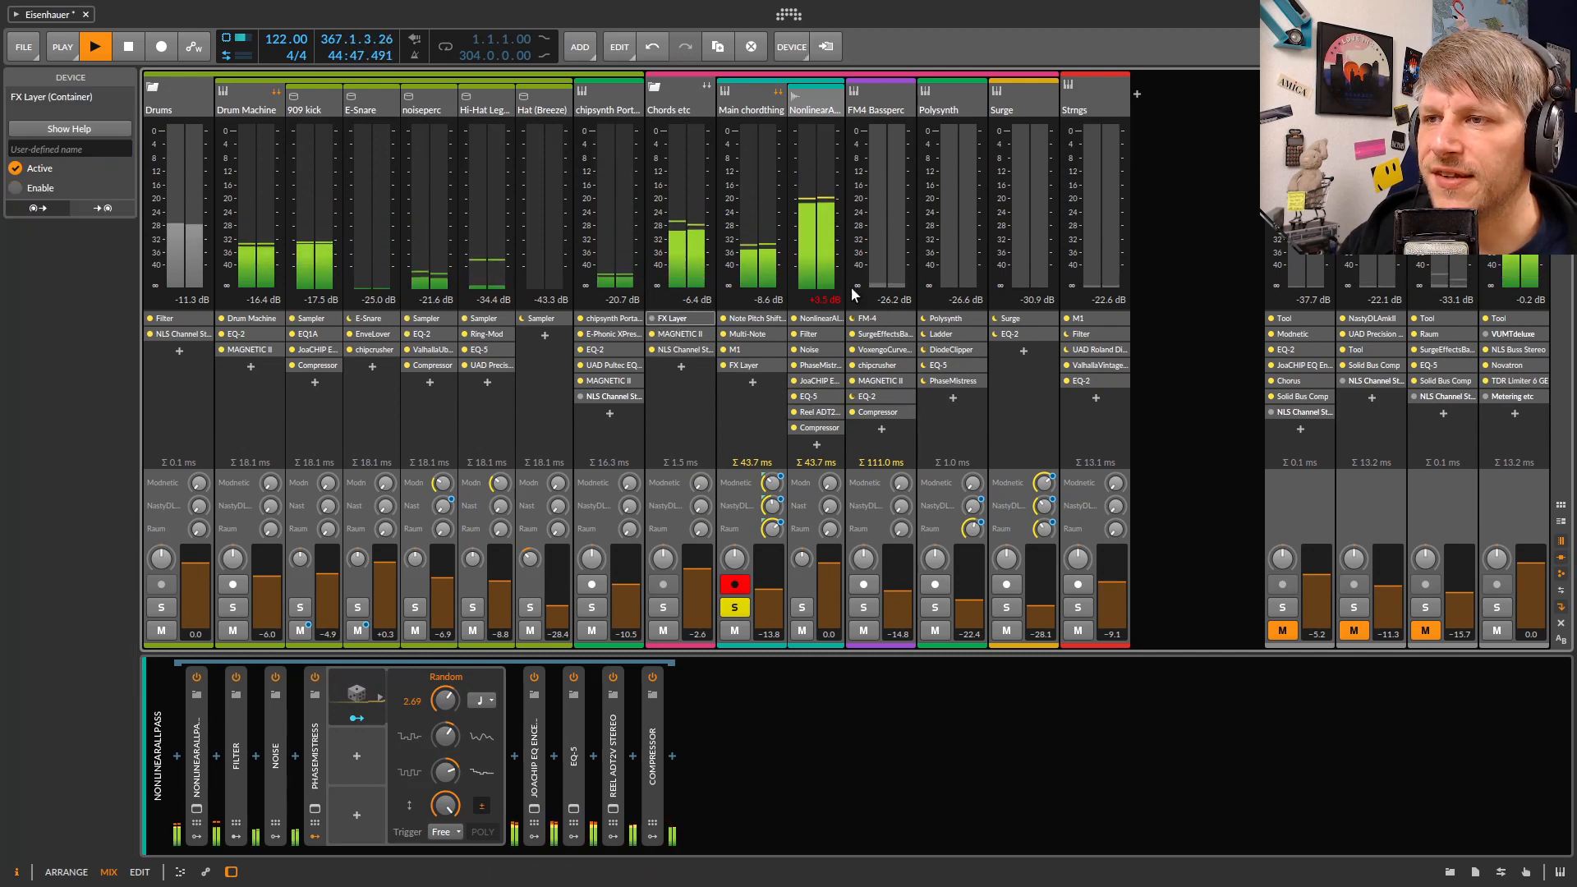
Solo the FM4 Bassperc track and fold its FM-4 synth down to a compact strip with remote controls and modulators hidden
left_click(910, 134)
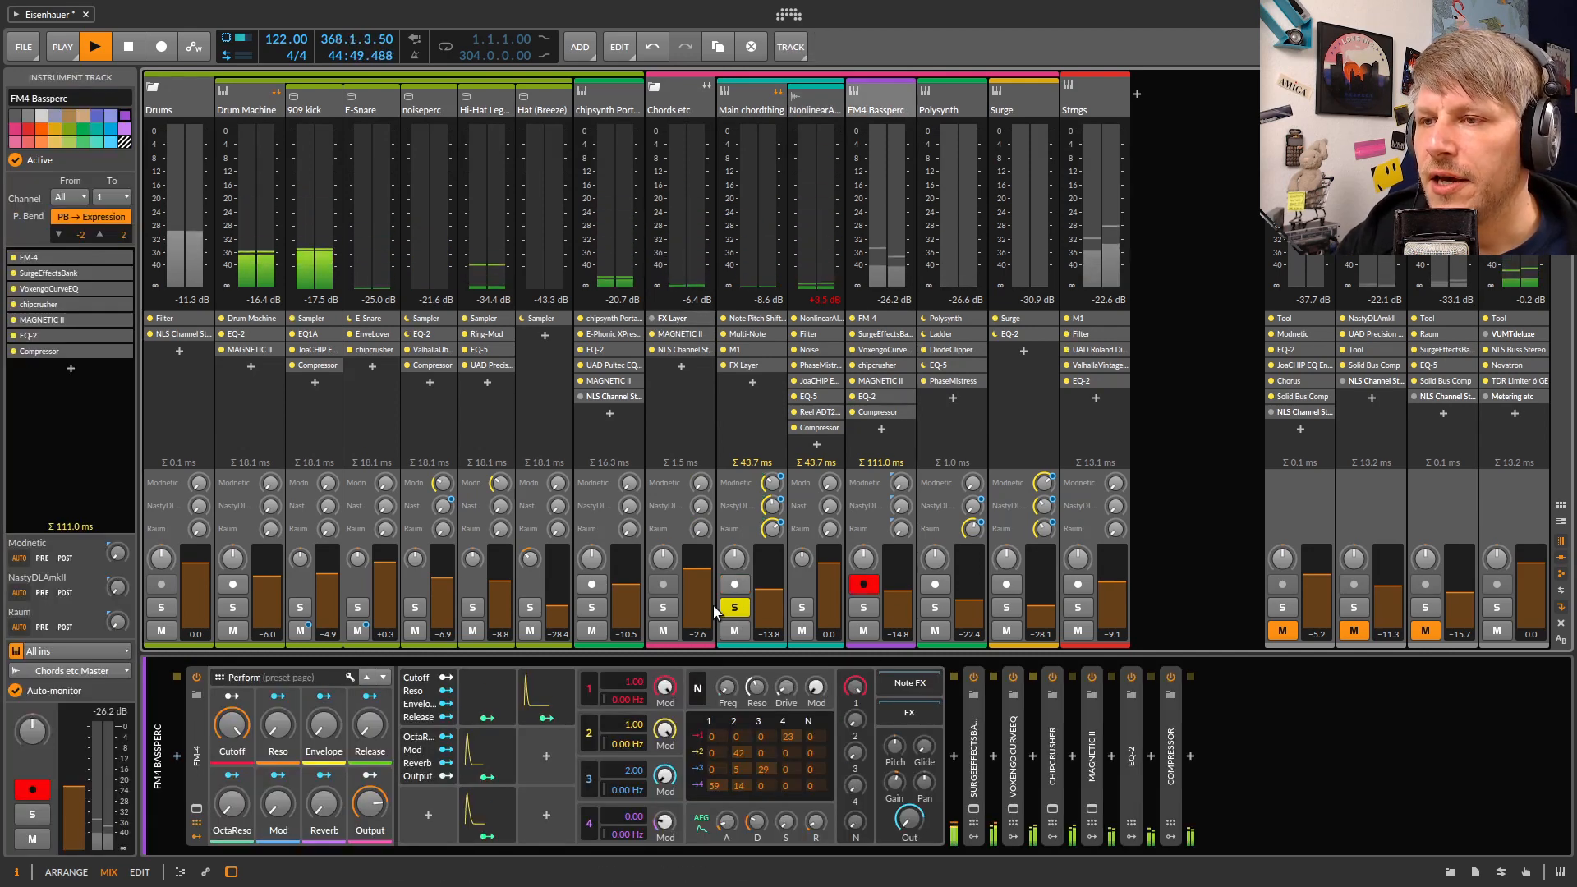
left_click(872, 613)
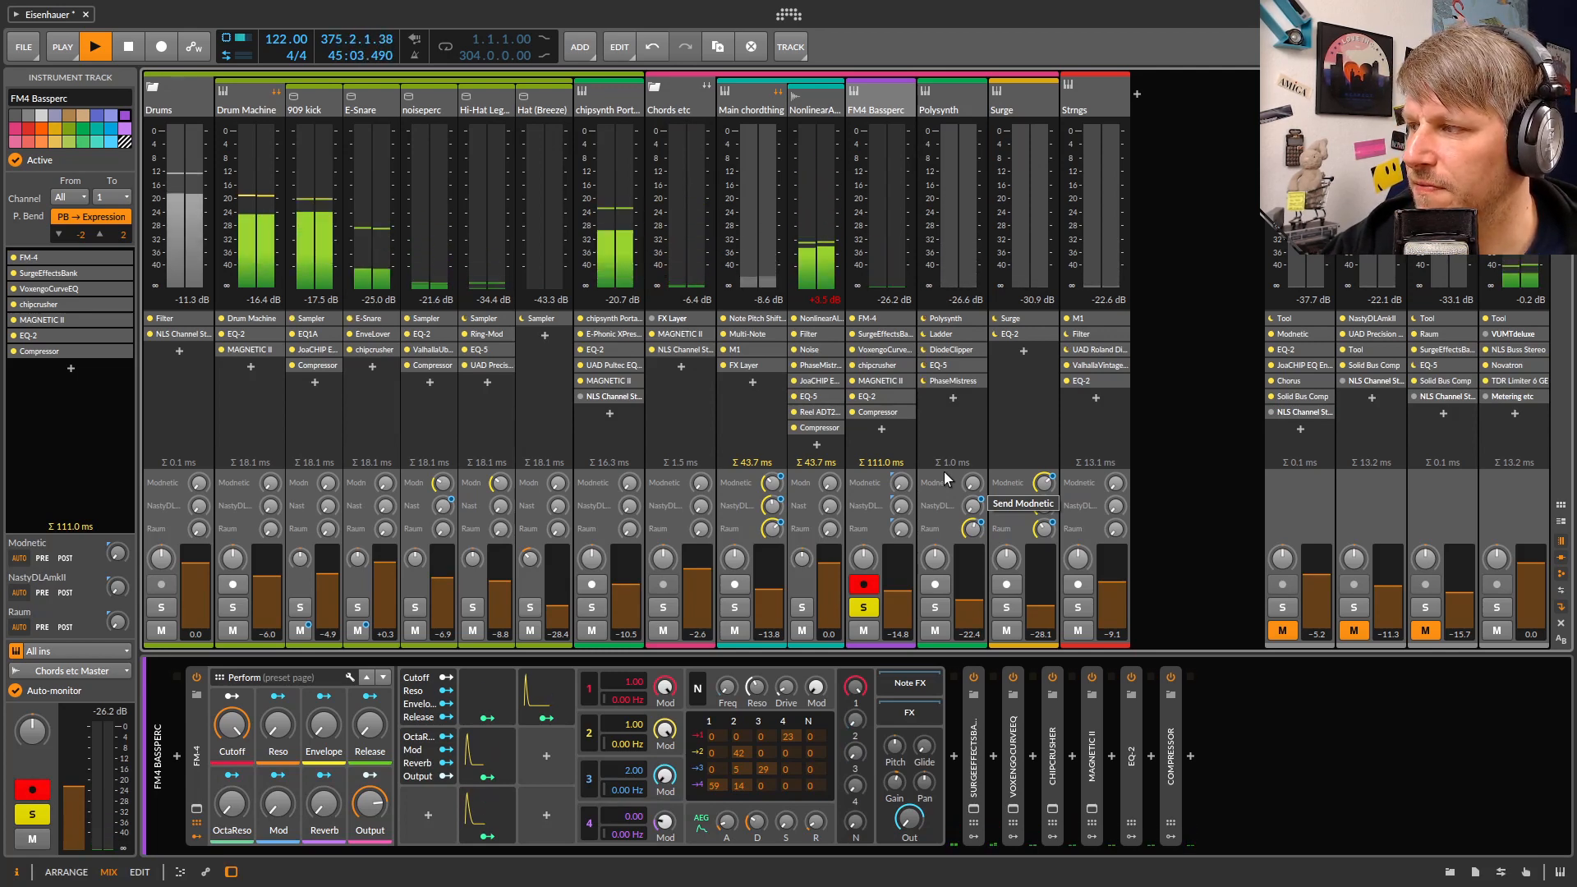
double_click(884, 103)
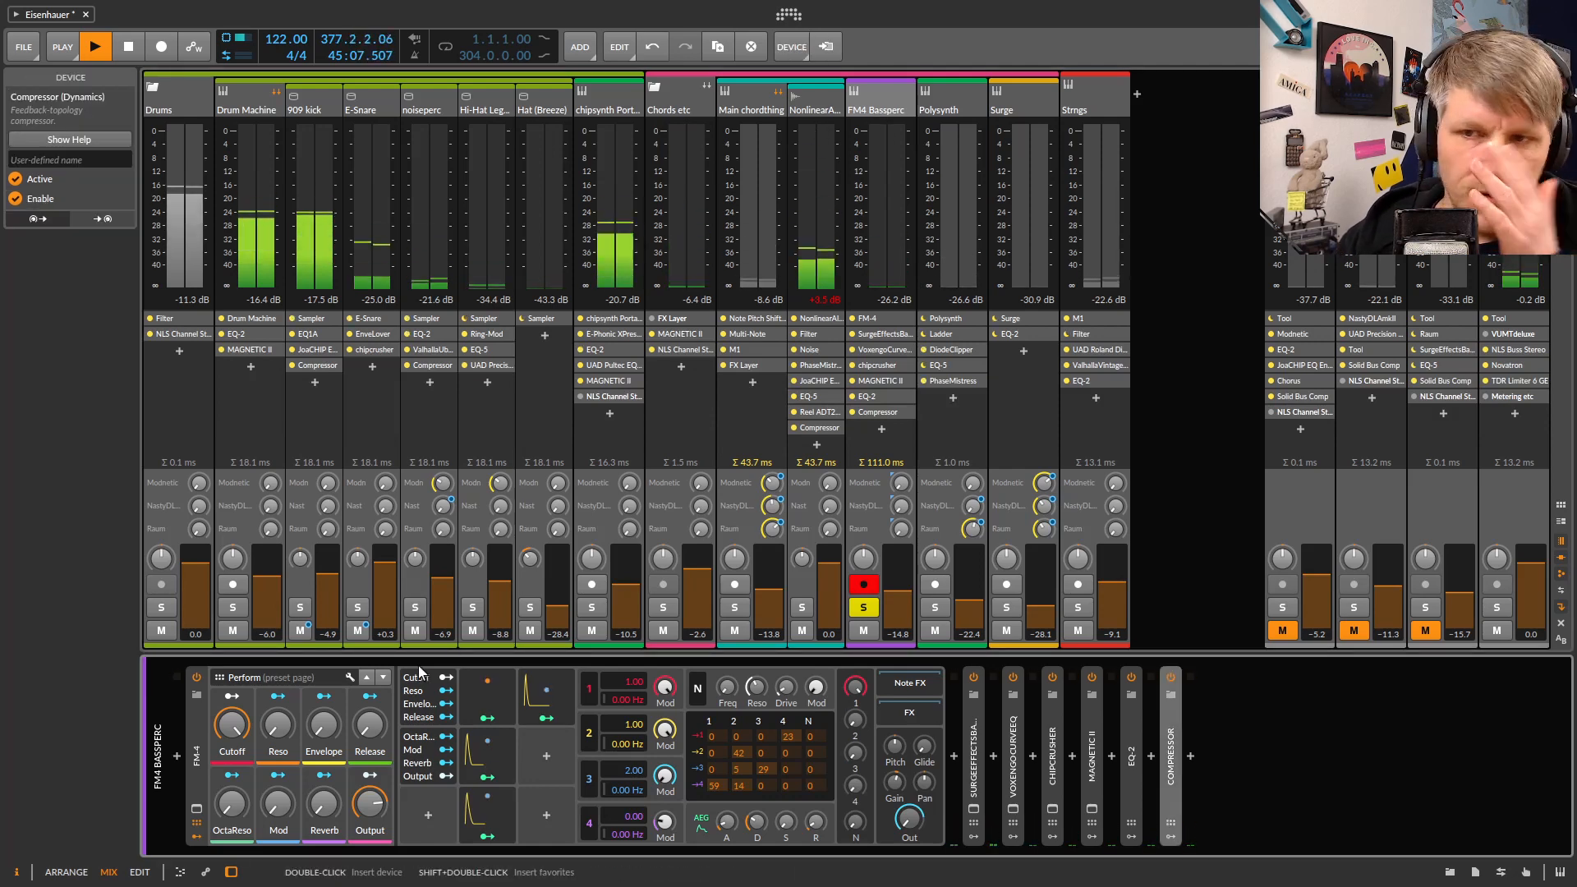
double_click(196, 755)
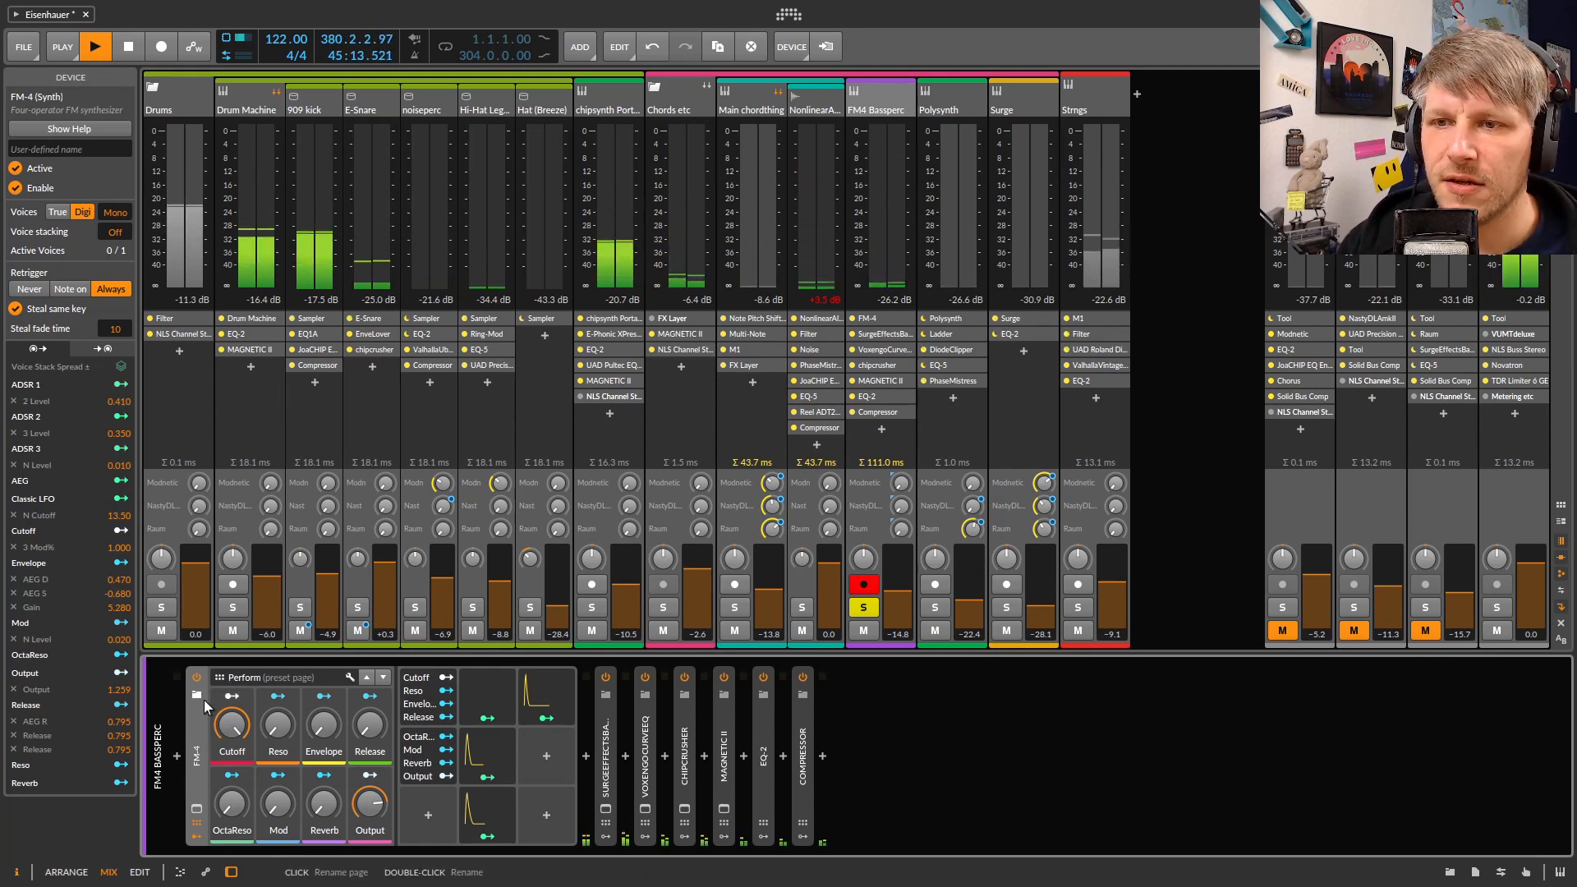
left_click(198, 834)
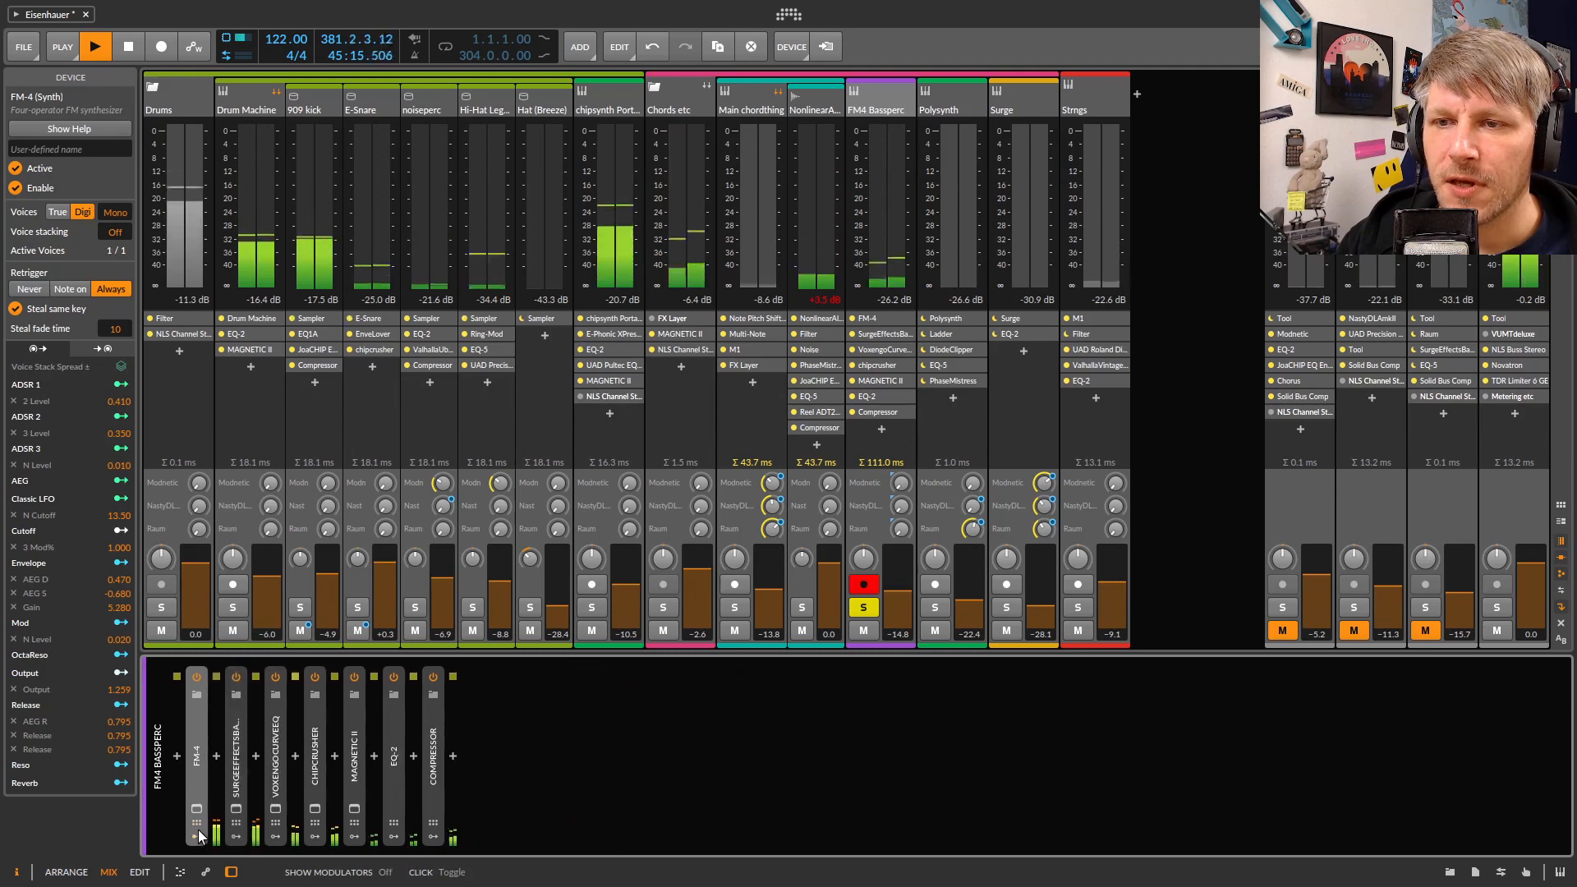
Wrap the FM4 Bassperc effects from SurgeEffectsBank through Compressor in an FX Layer
left_click(236, 739)
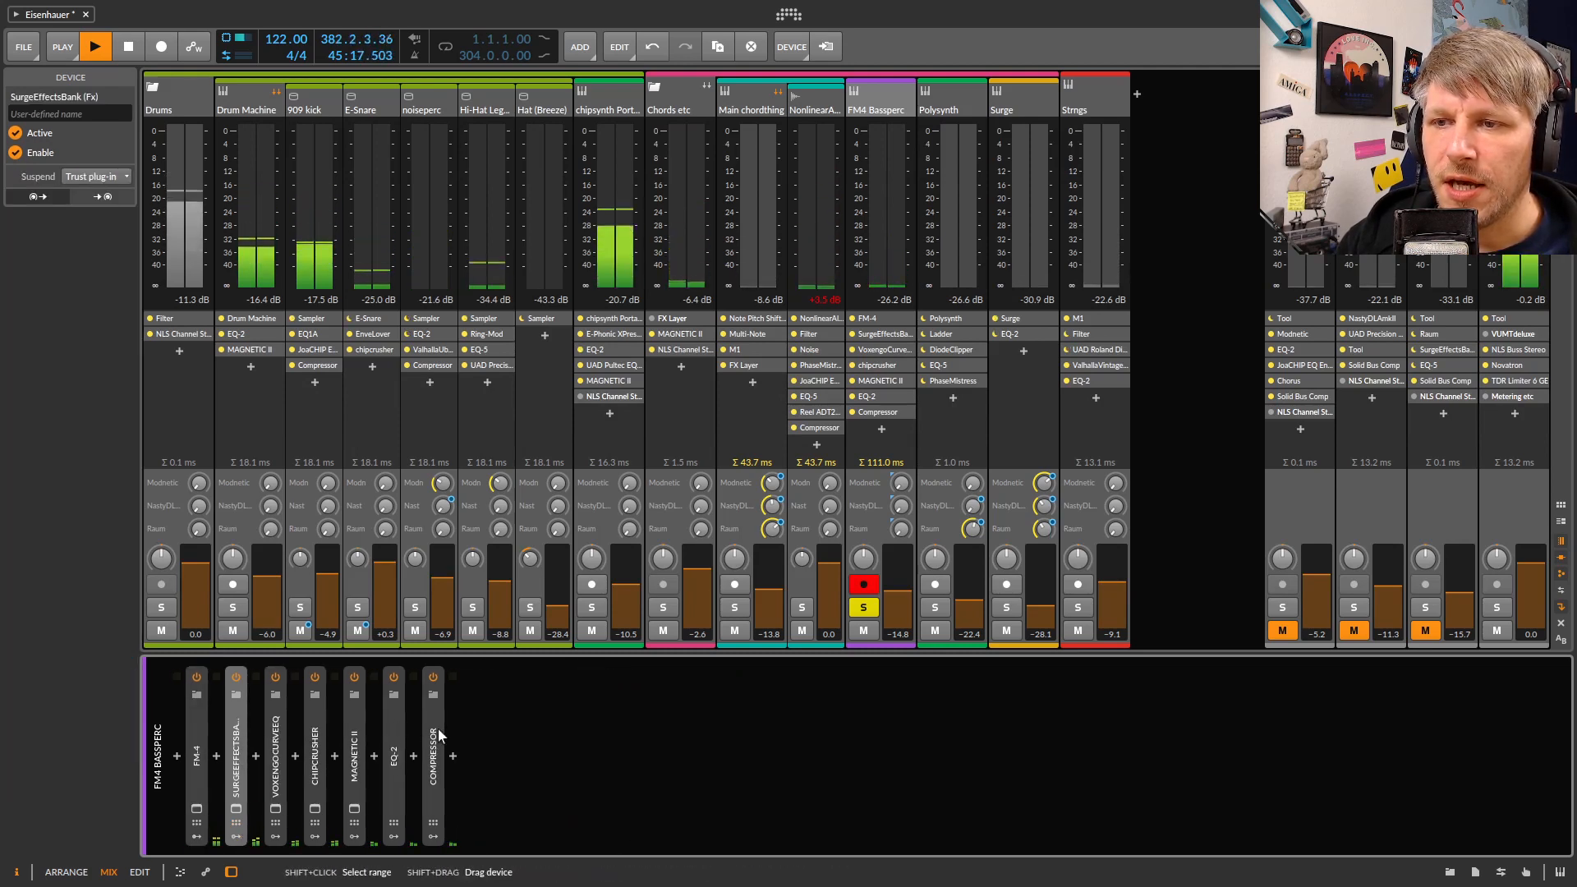
left_click(437, 728, "shift")
right_click(246, 732)
left_click(278, 755)
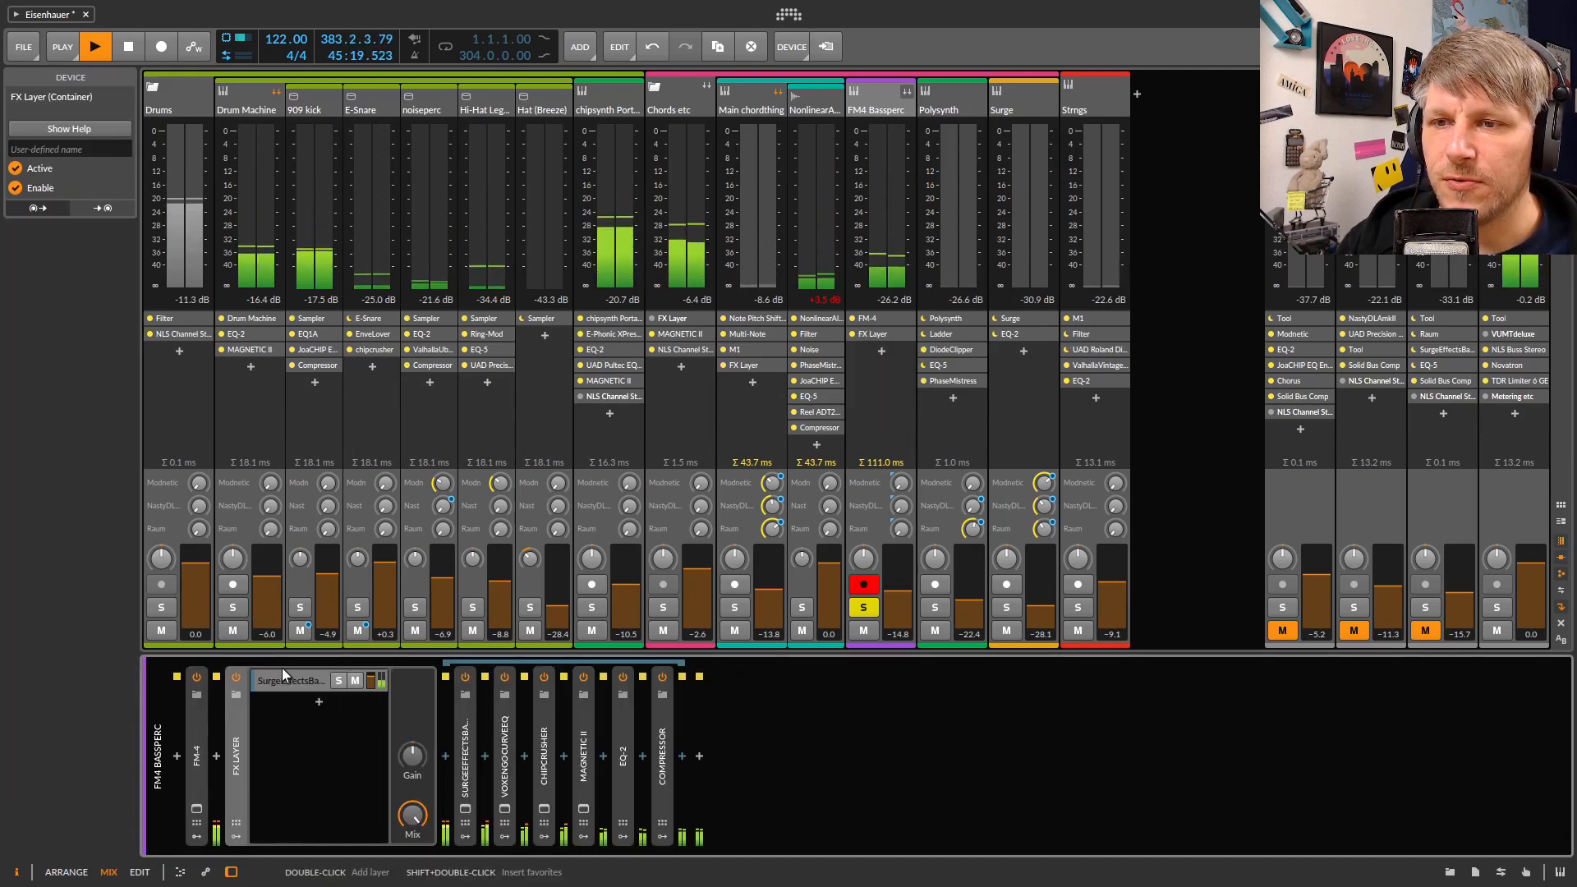
Audition FM4 Bassperc with its FX Layer off, switch off every effect except SurgeEffectsBank, and re-enable the FX Layer
left_click(239, 680)
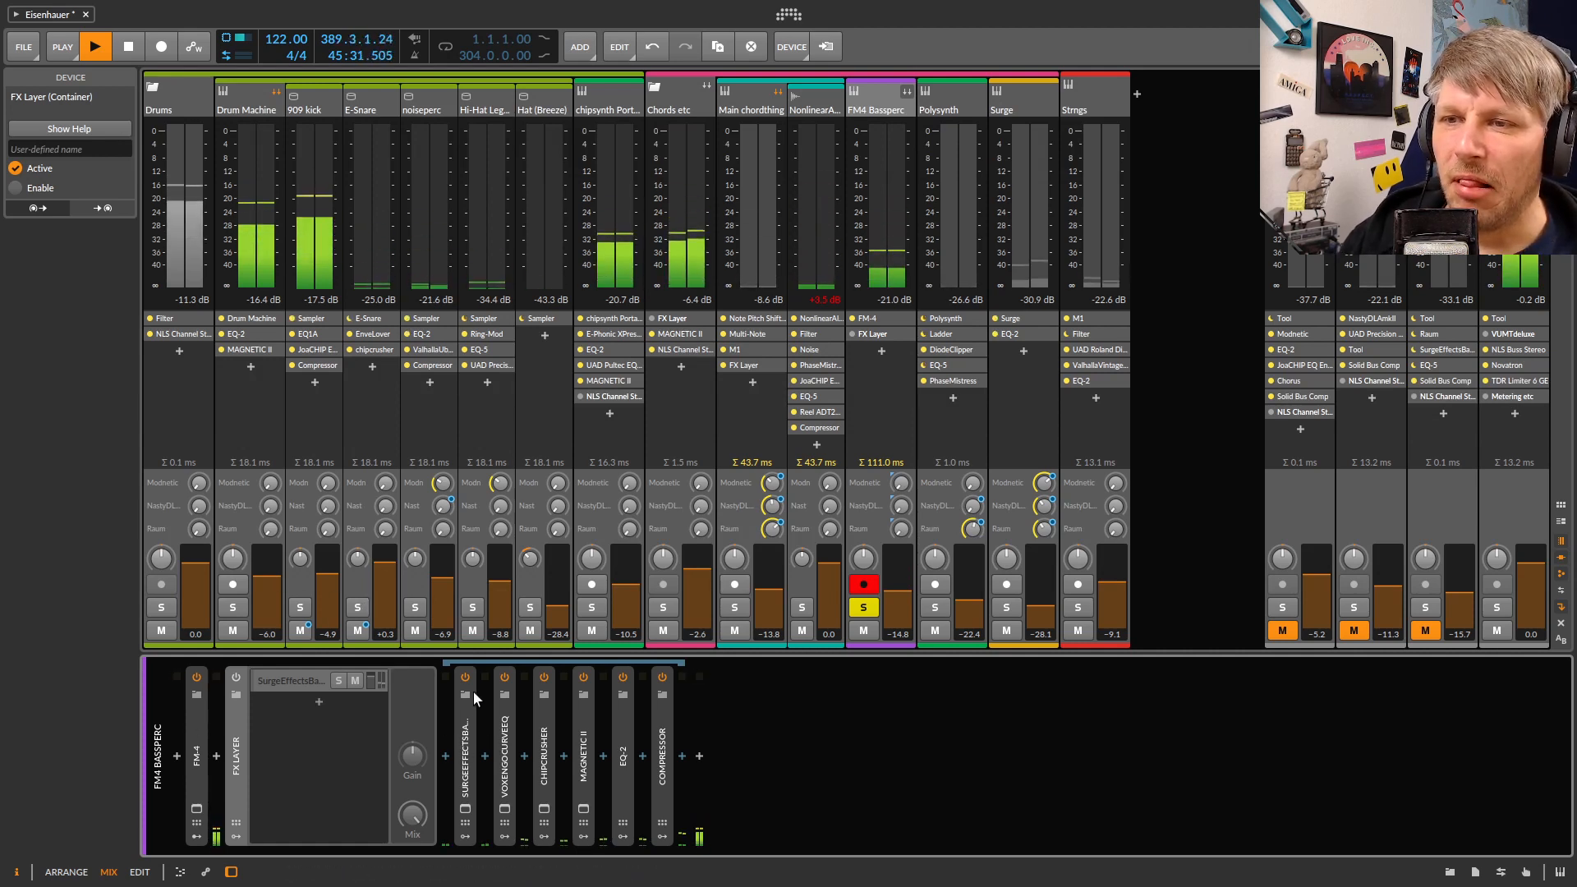
left_click(505, 679)
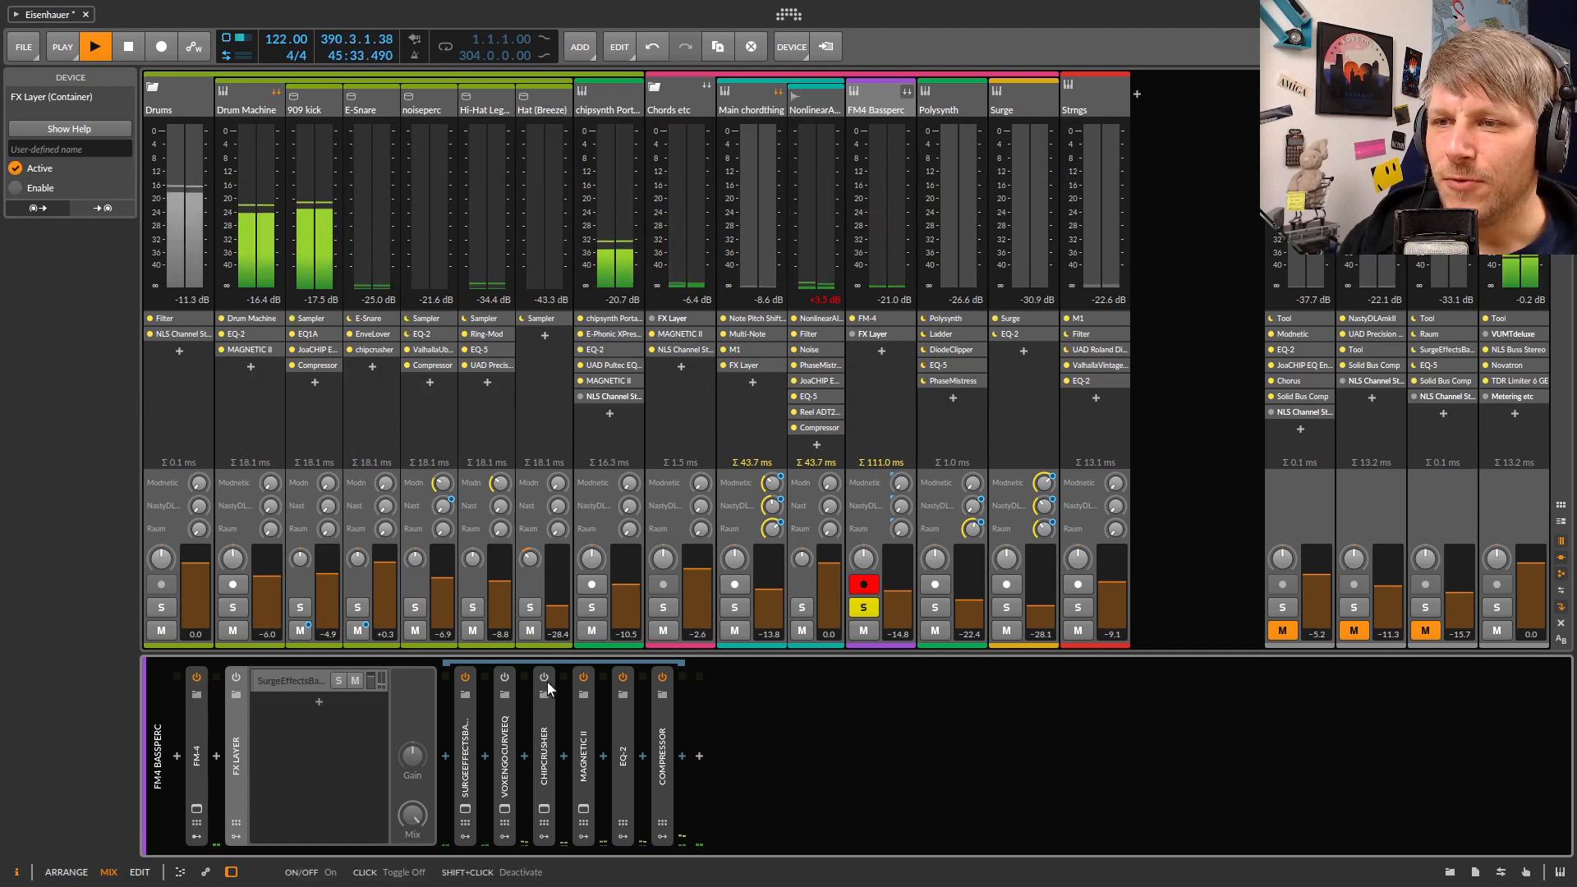
left_click(545, 678)
left_click(584, 679)
left_click(623, 677)
left_click(662, 678)
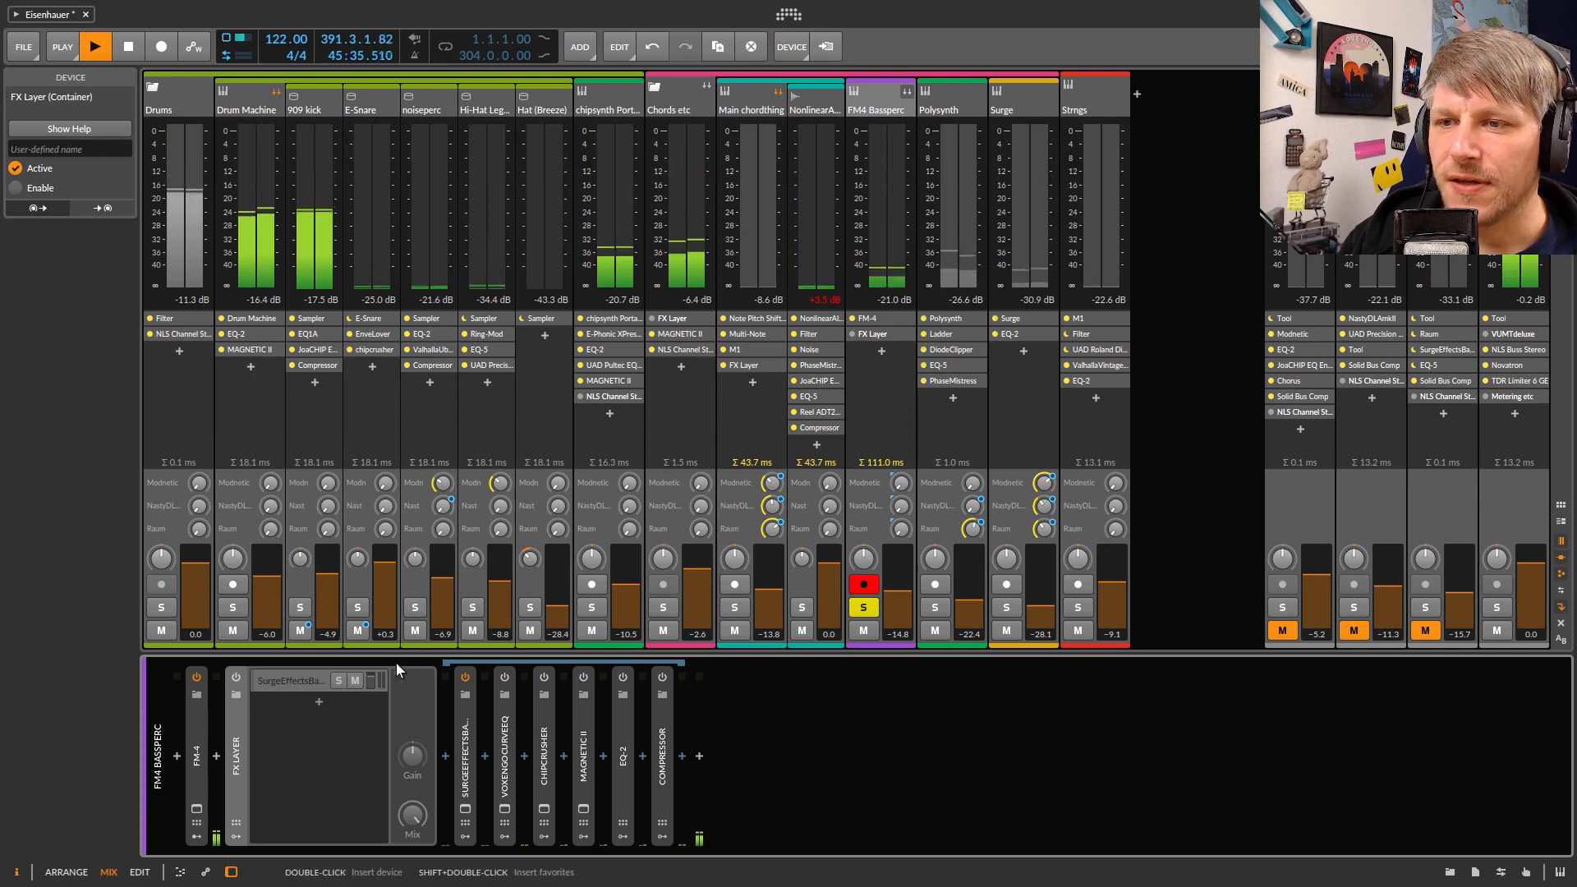
left_click(237, 677)
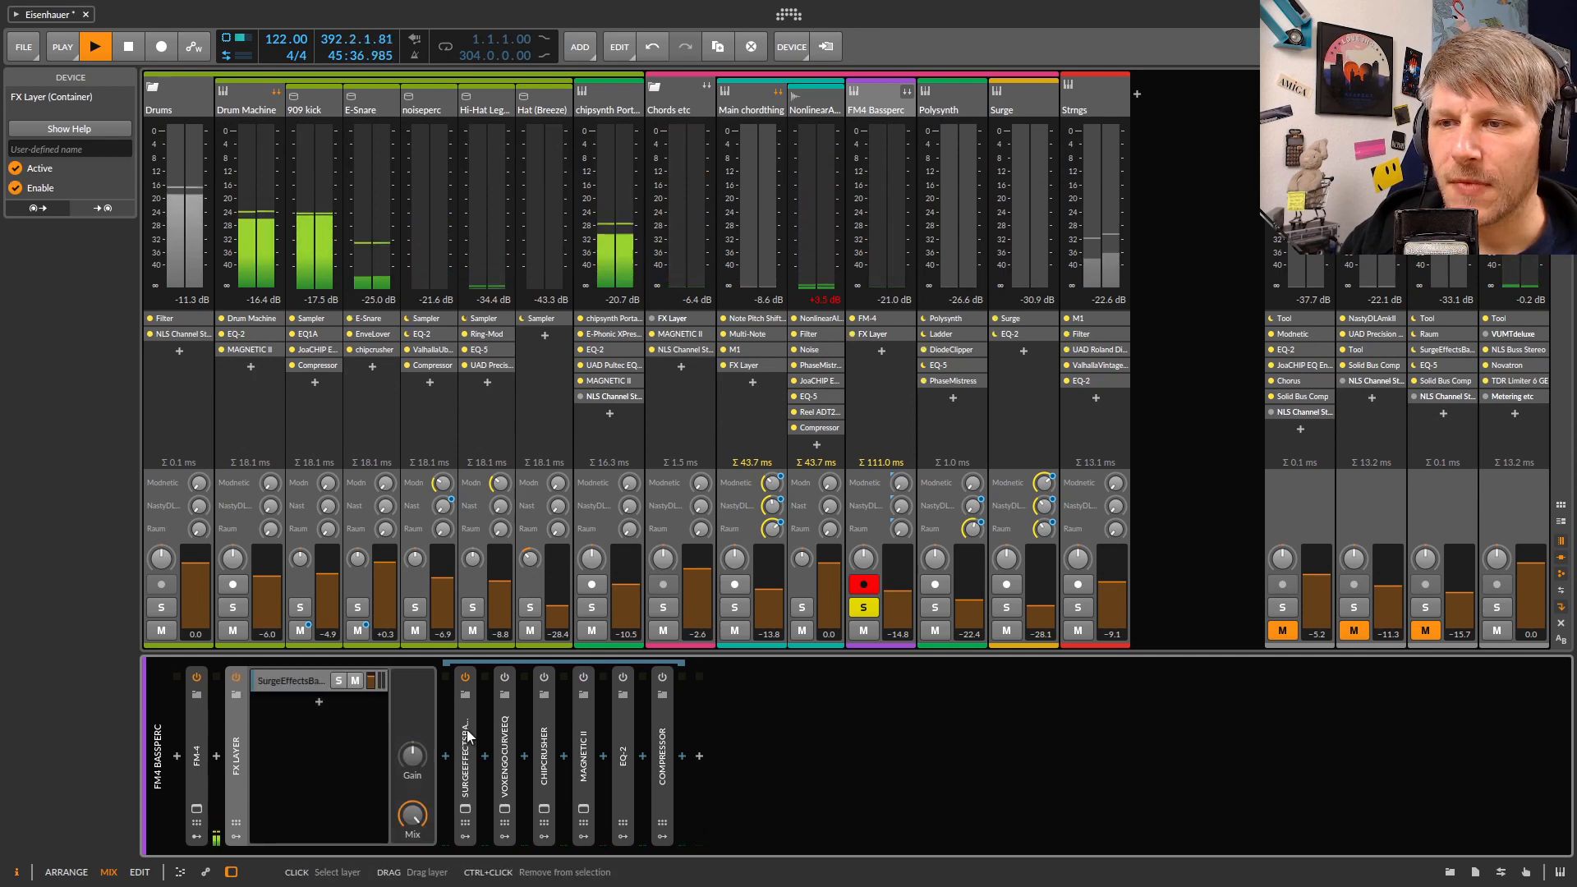
Open the SurgeEffectsBank plug-in window with its freq effect and move it away from the FM4 Bassperc channel
left_click(466, 810)
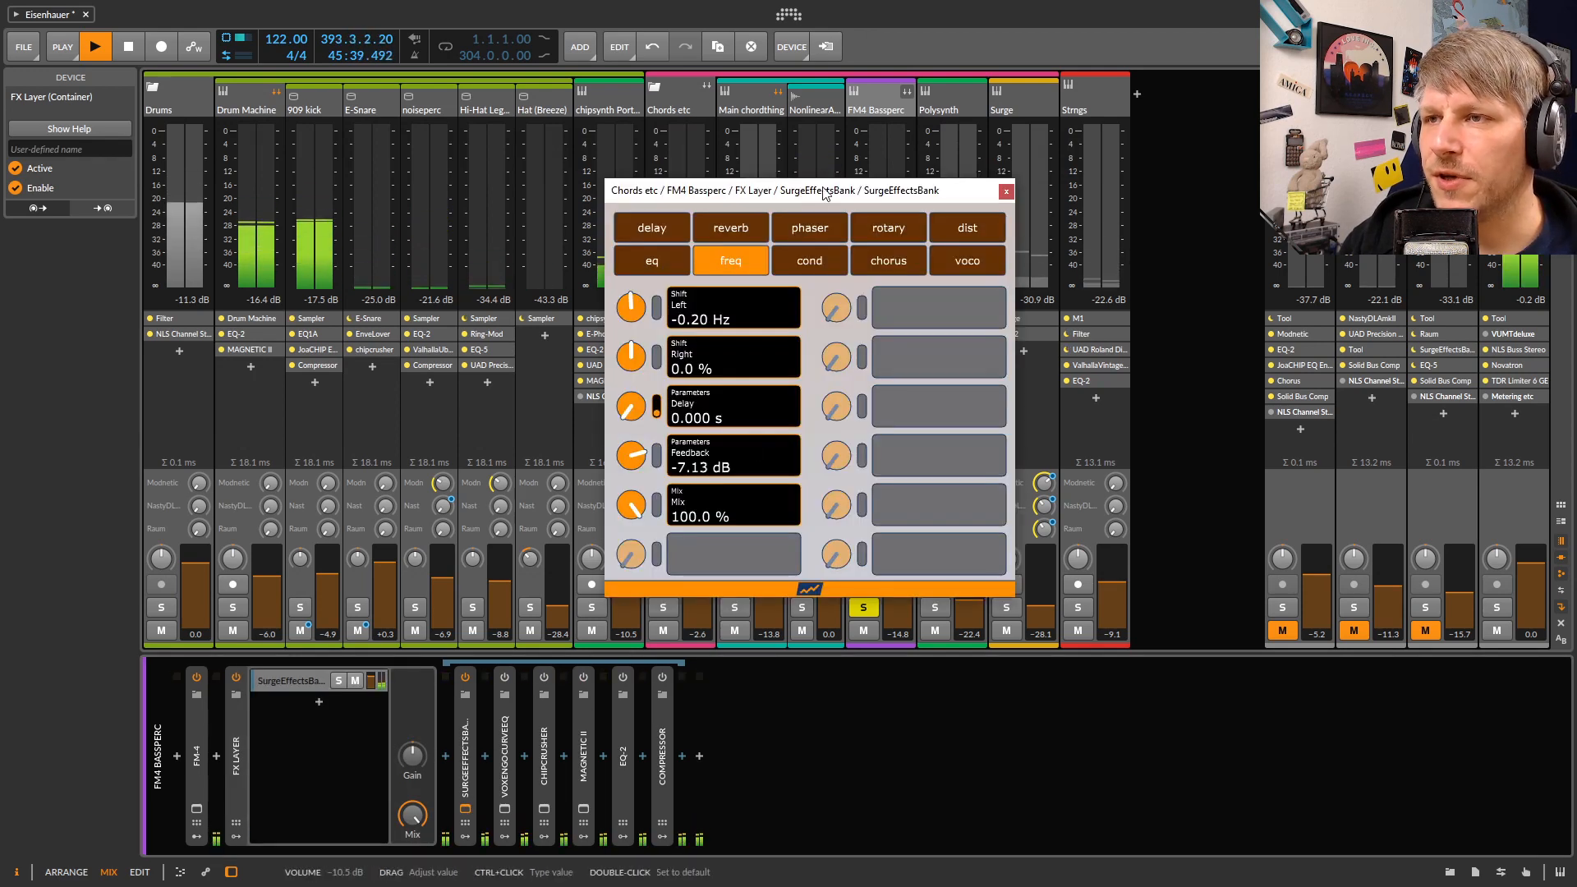
left_click_drag(824, 192, 623, 182)
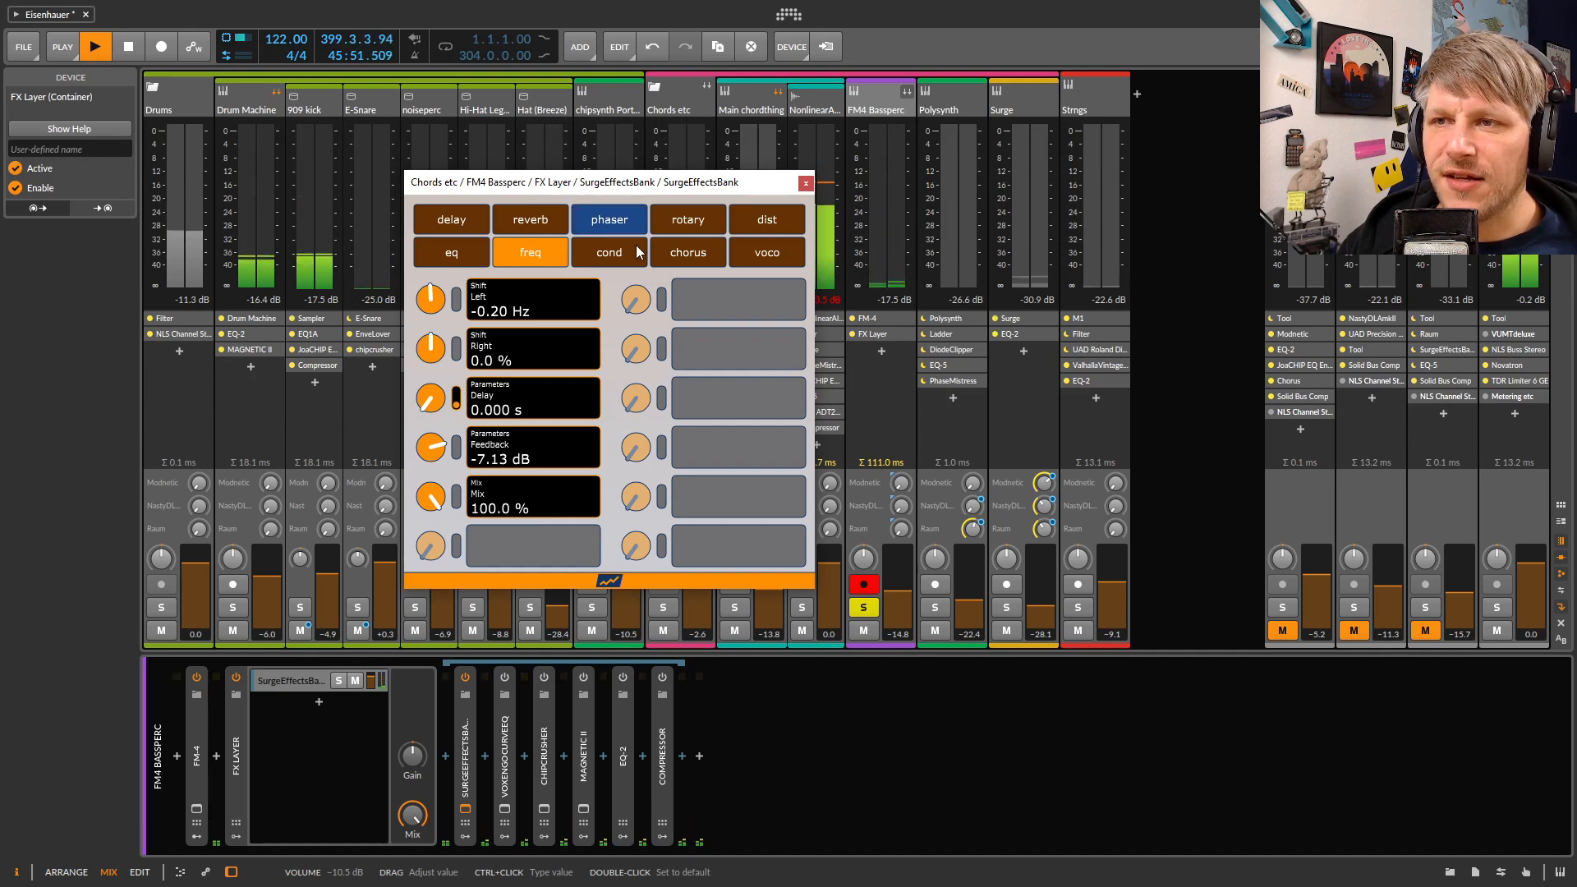
left_click_drag(608, 174, 484, 172)
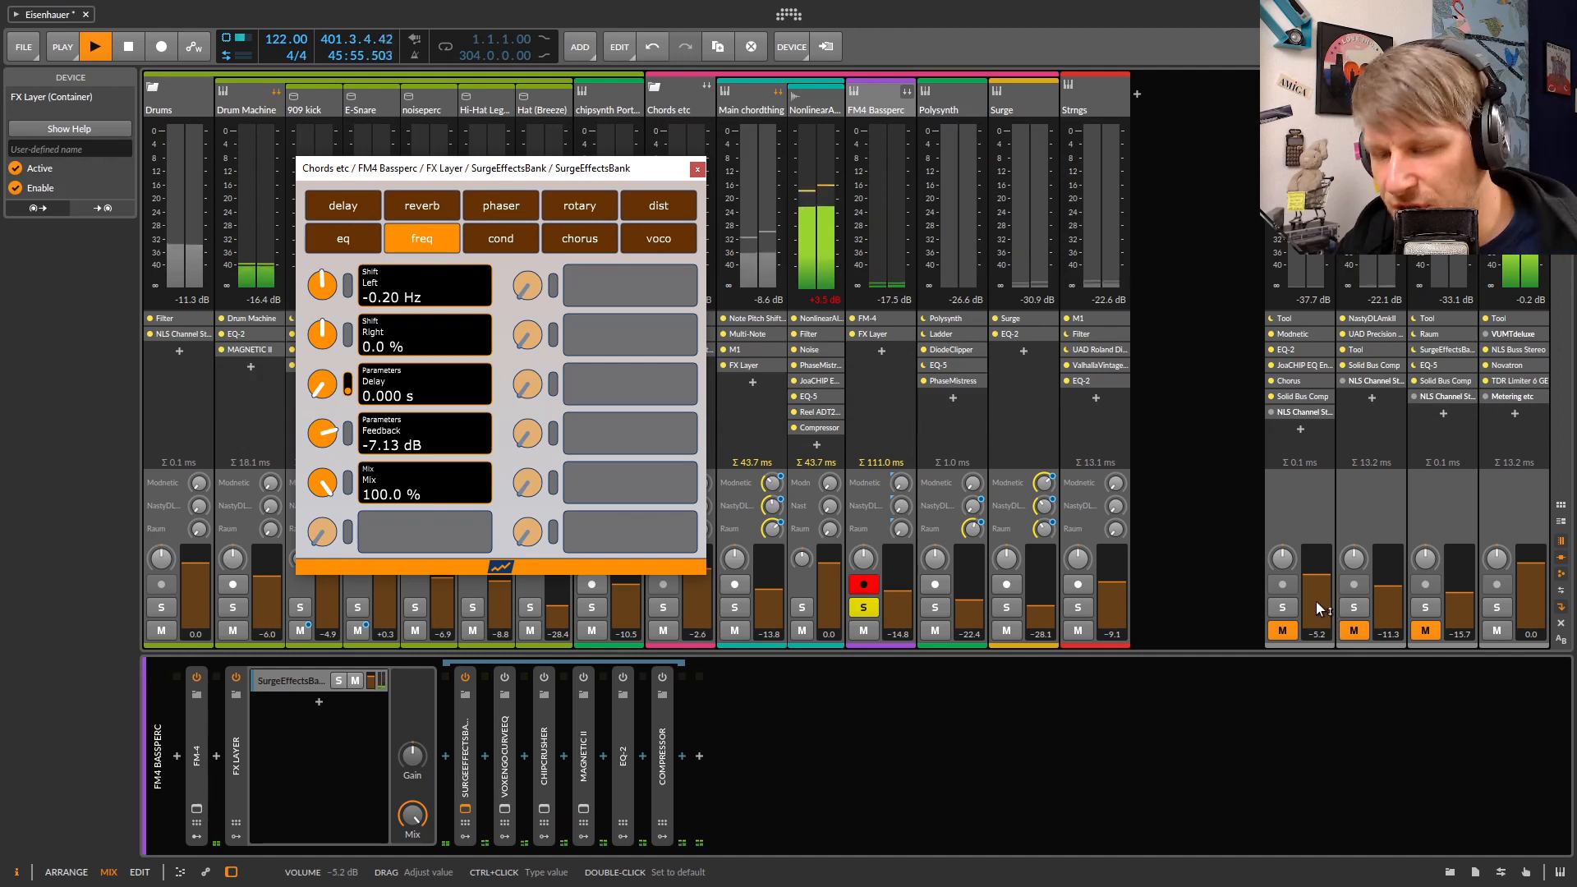
Switch to the DIGICheck Totalyser analyser, place it over the mixer, and toggle SurgeEffectsBank to compare the signal
key("super")
left_click(461, 869)
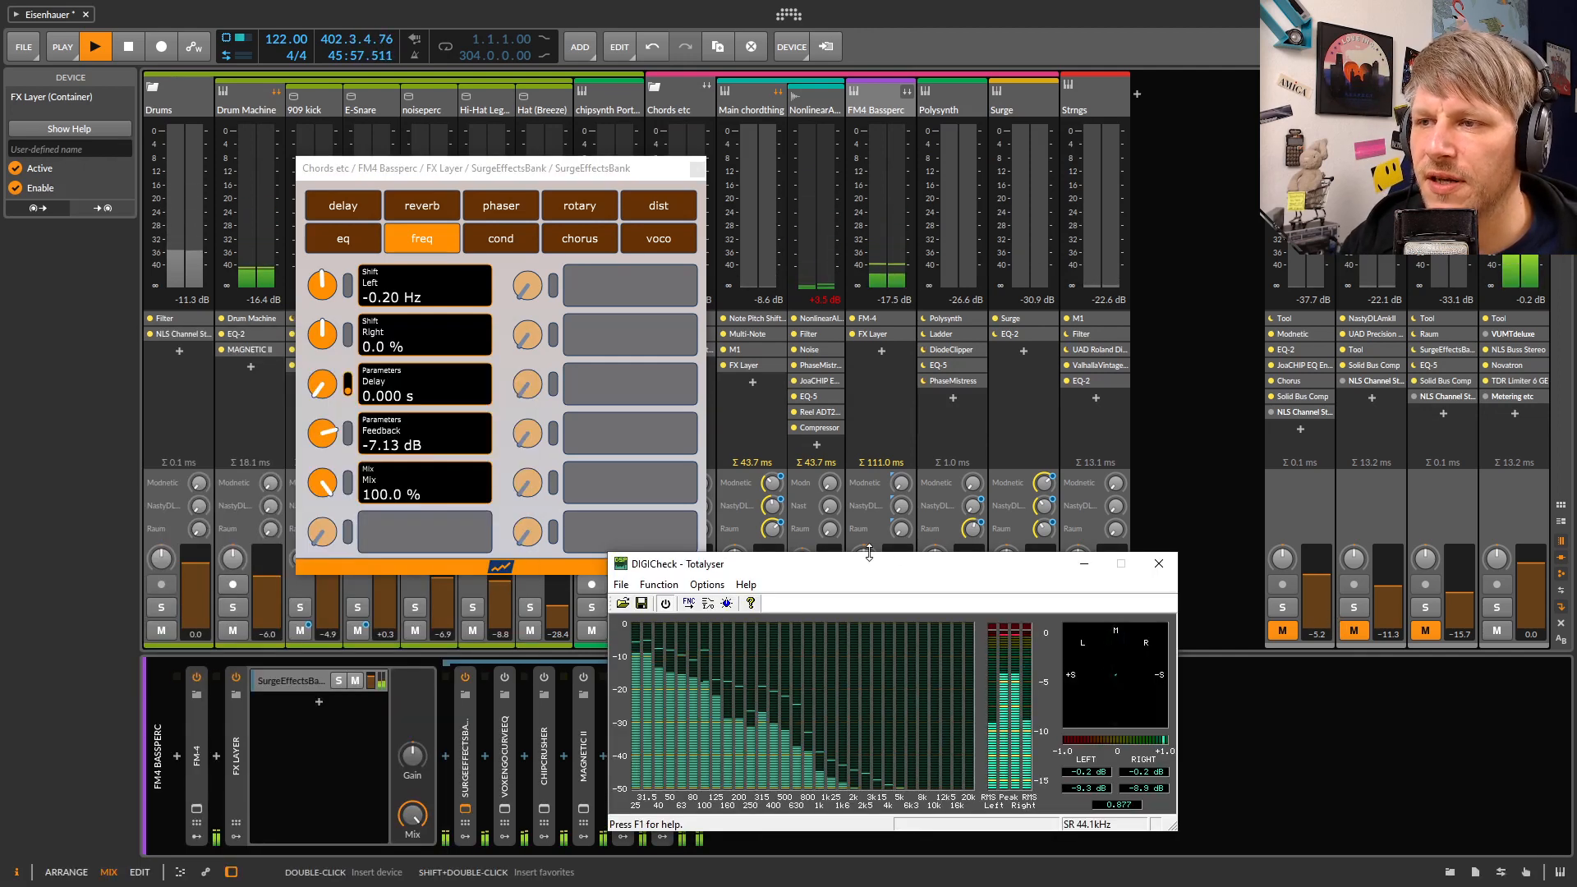
left_click_drag(859, 565, 672, 327)
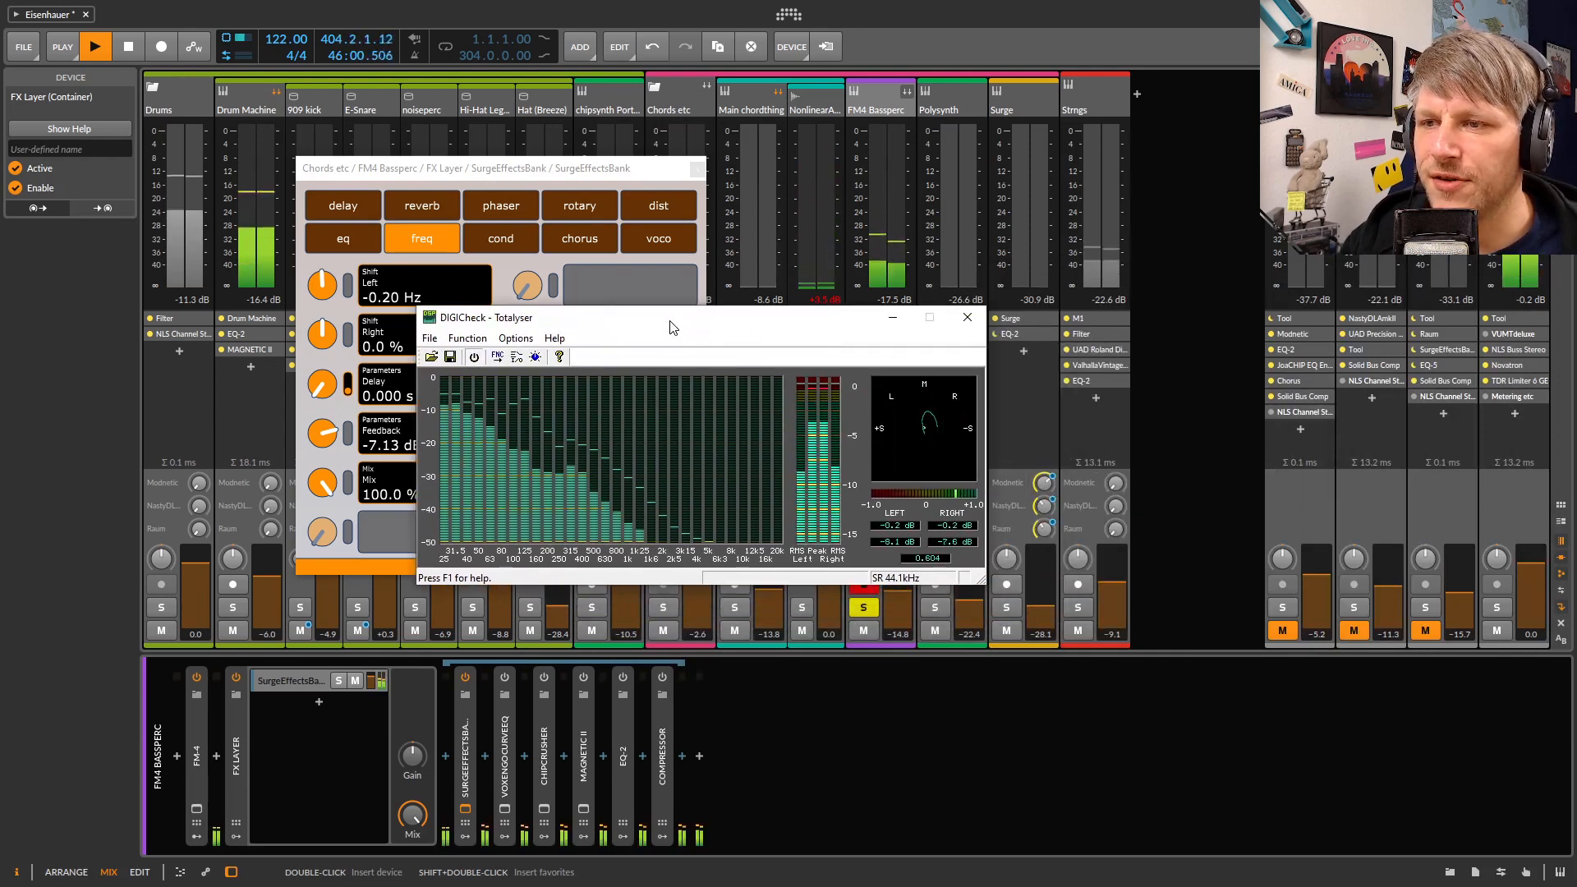
left_click(467, 679)
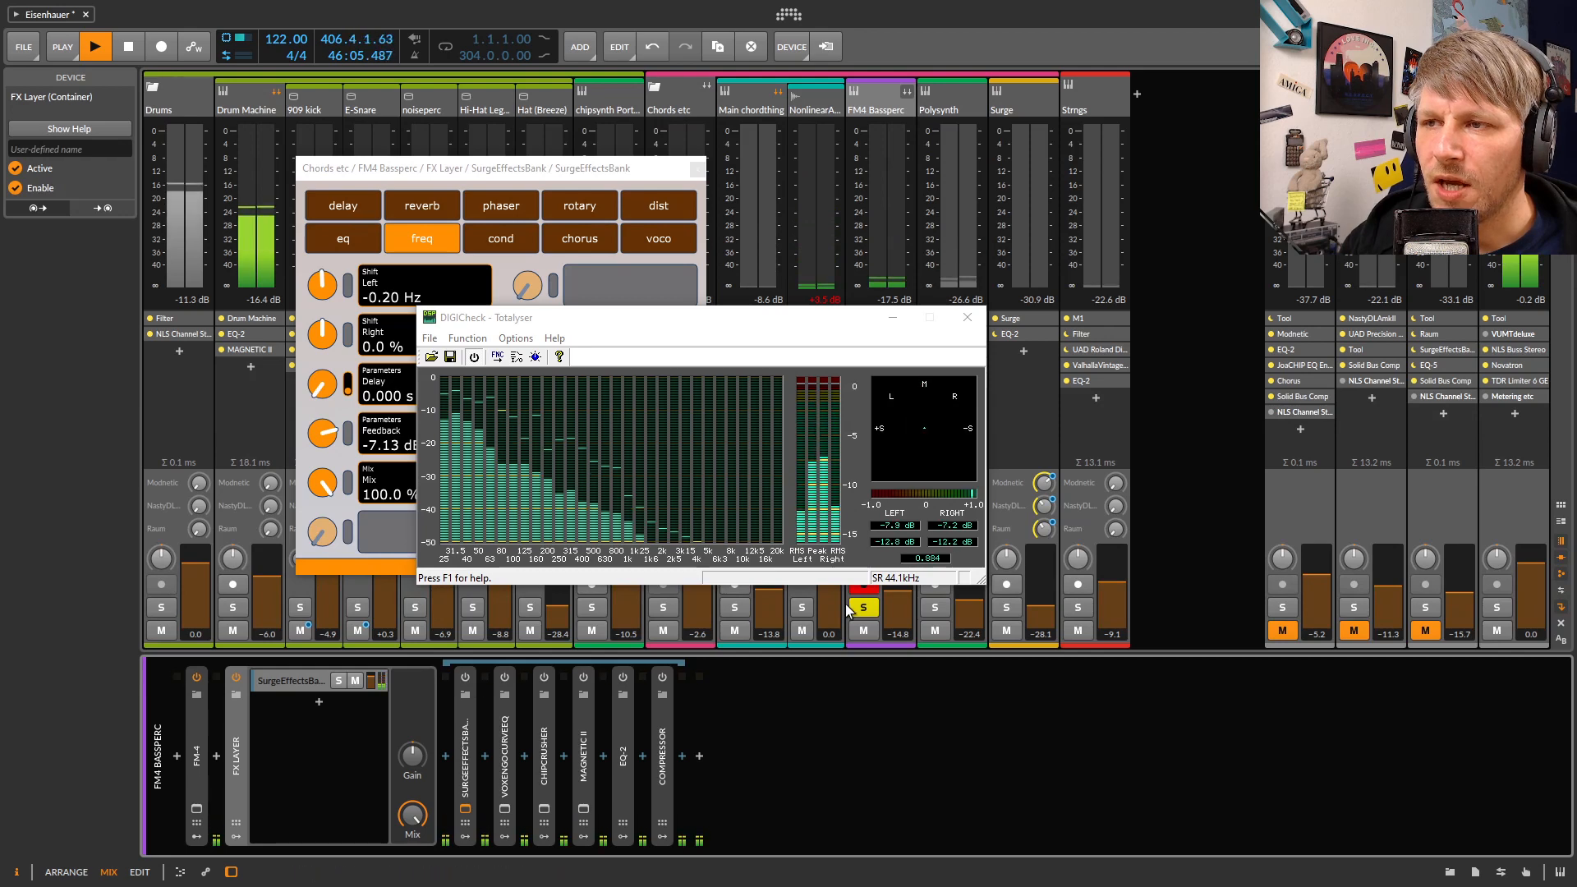
Compare the Chords etc group with NLS Channel Stereo off and back on, moving the Totalyser and SurgeEffectsBank windows clear of the channels
left_click_drag(755, 319, 1075, 540)
left_click_drag(608, 168, 438, 173)
left_click(657, 105)
left_click(654, 348)
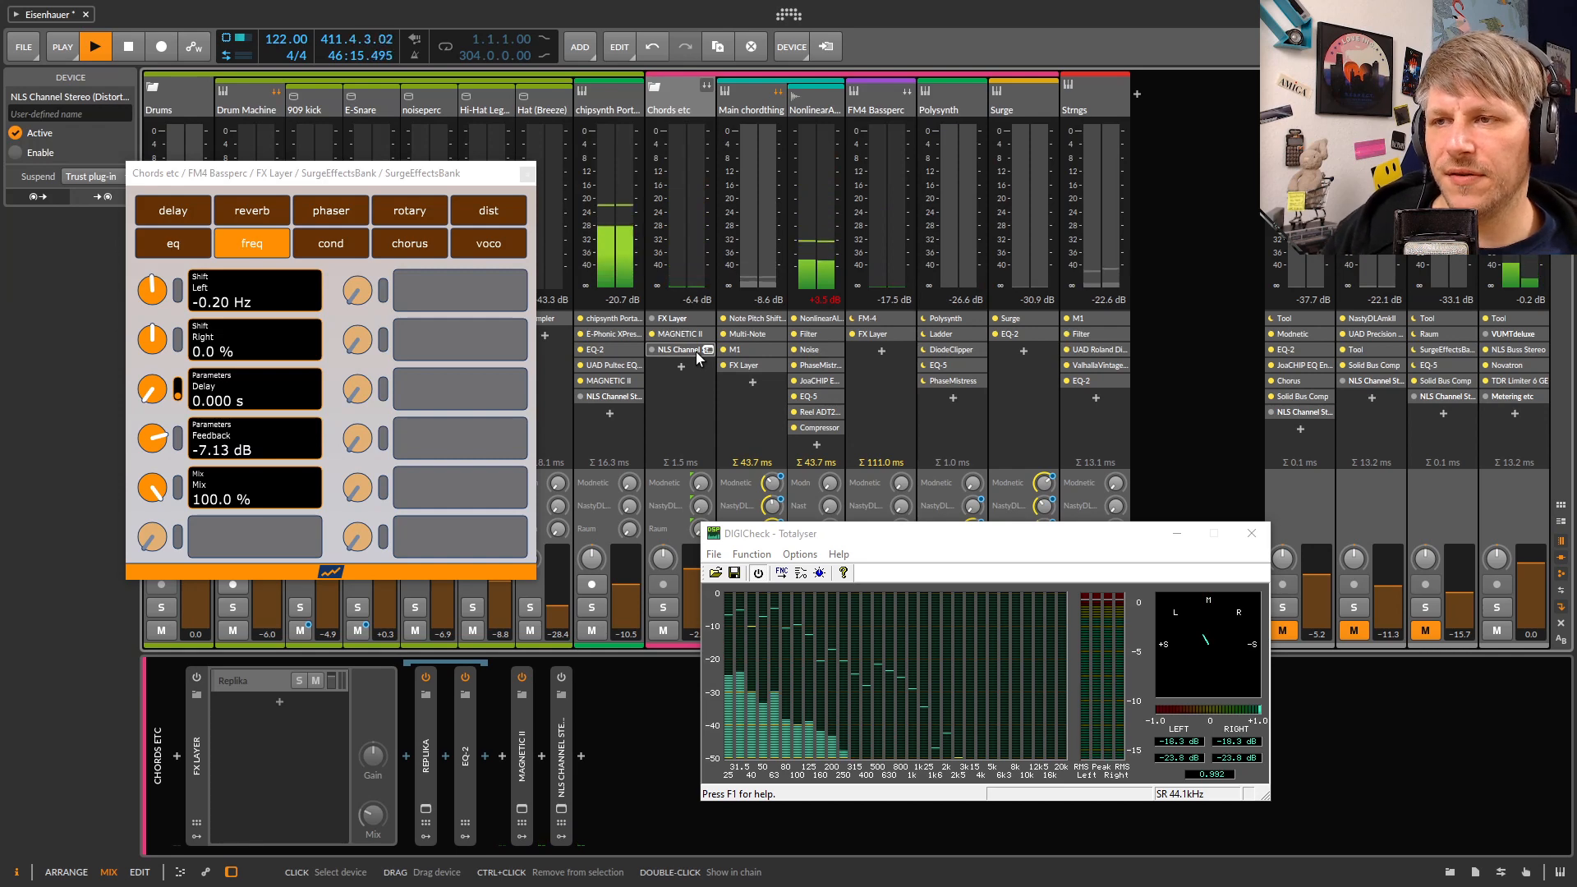
left_click(653, 349)
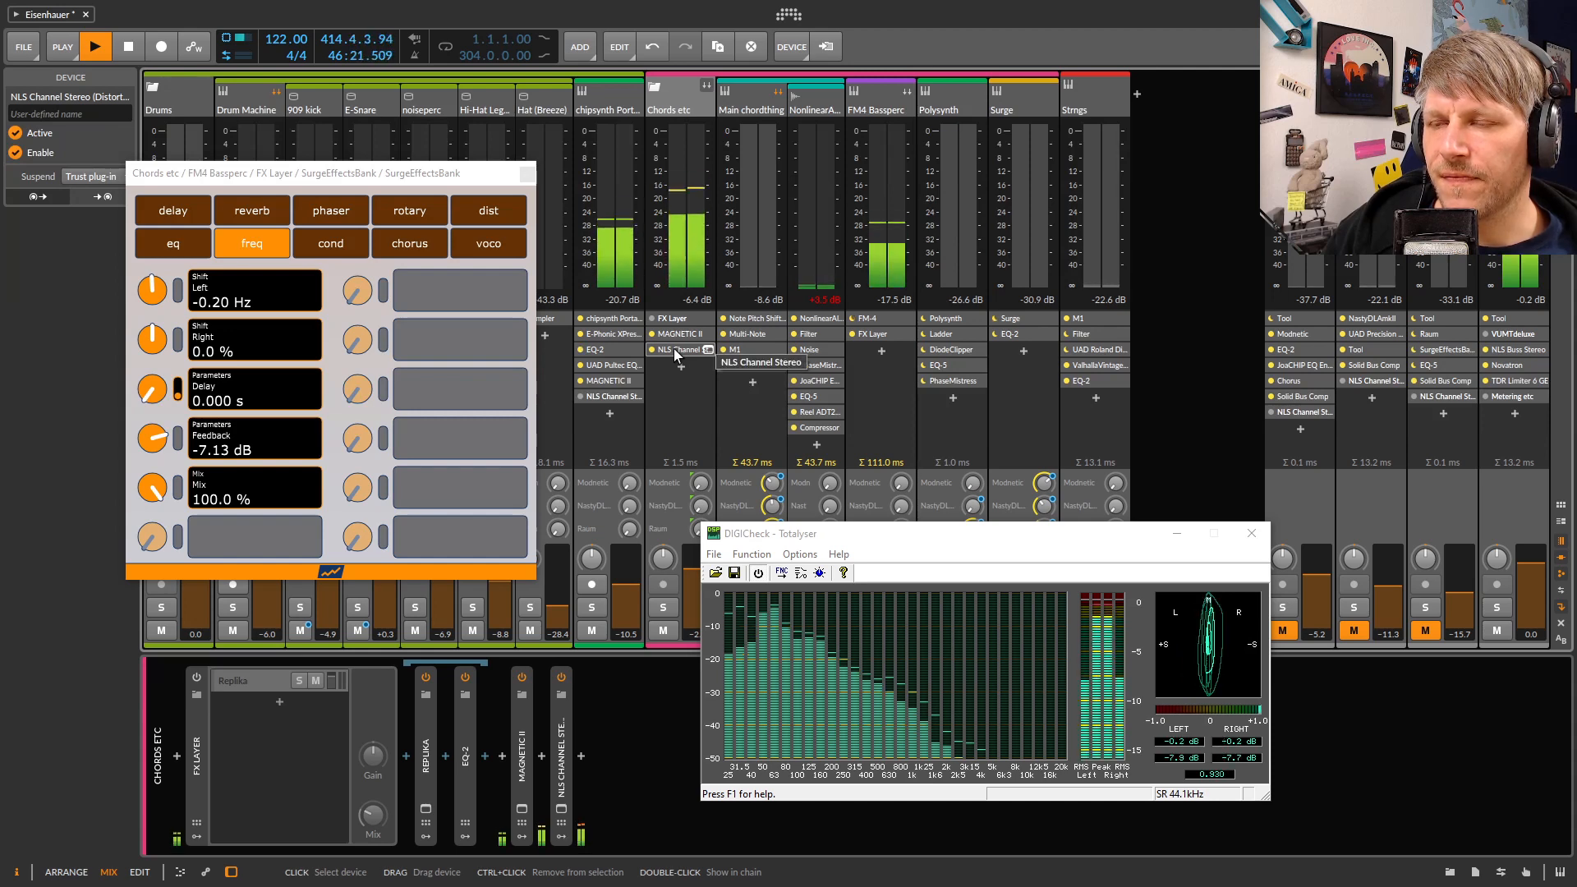
left_click_drag(1011, 536, 884, 412)
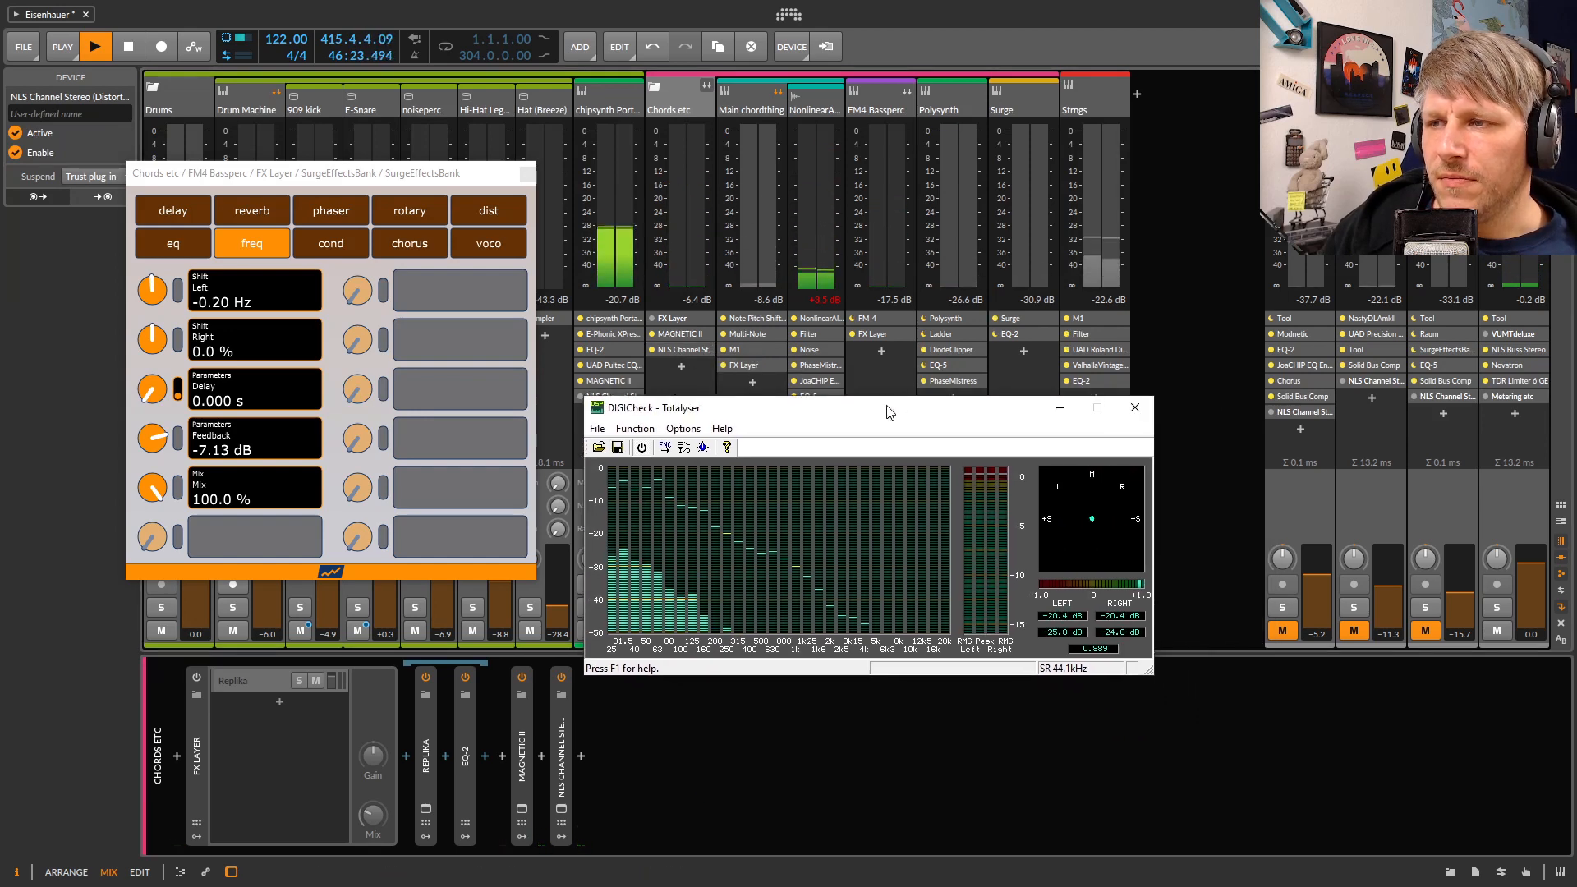
left_click_drag(982, 411, 1330, 659)
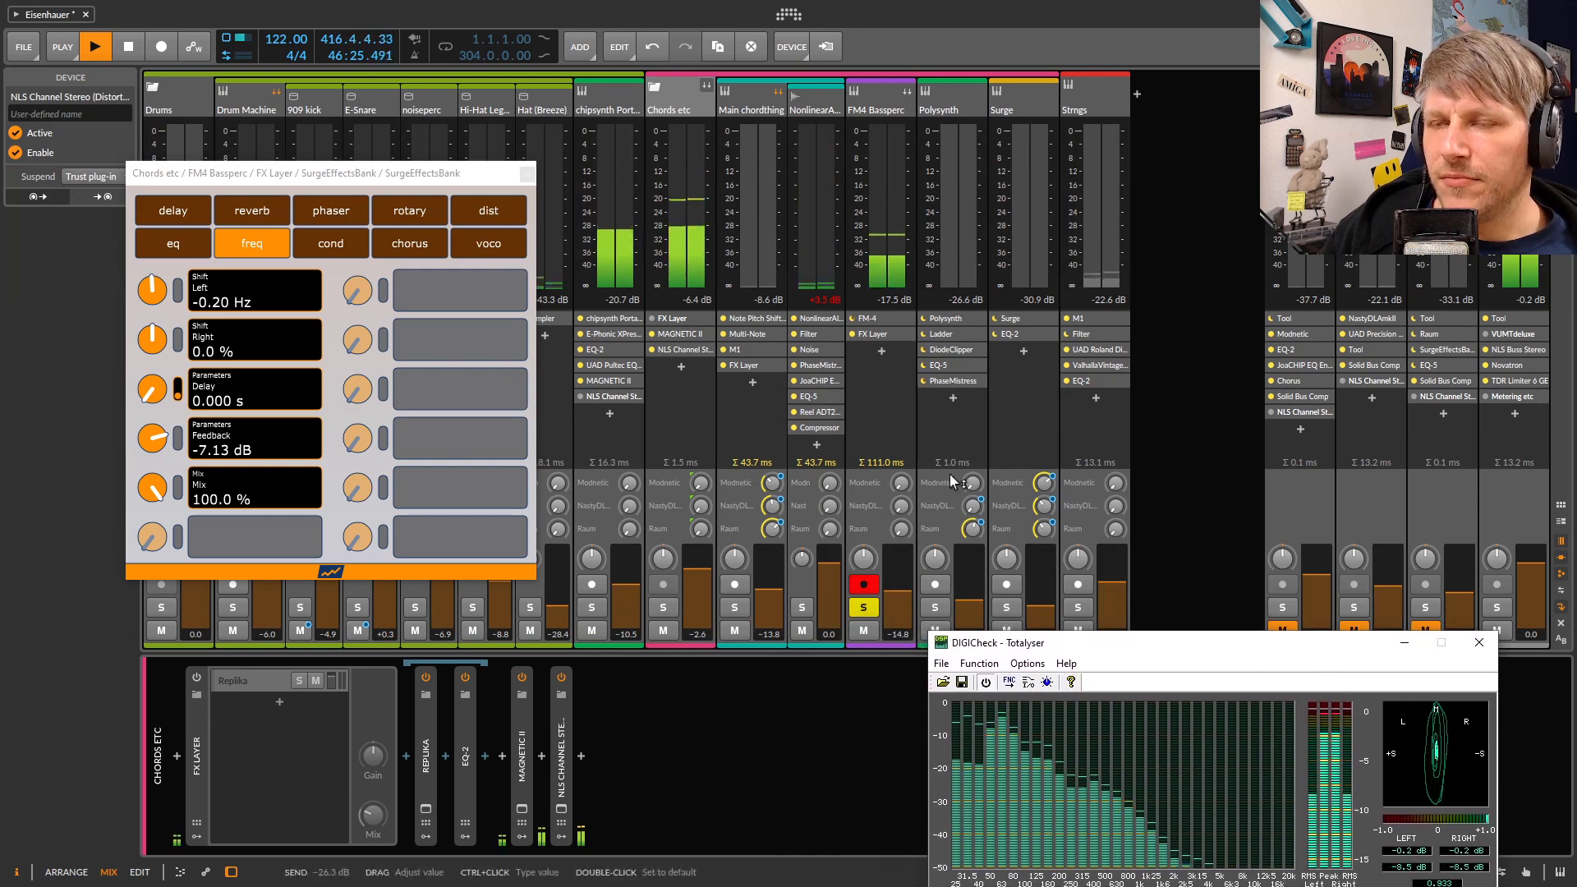
left_click_drag(495, 179, 506, 179)
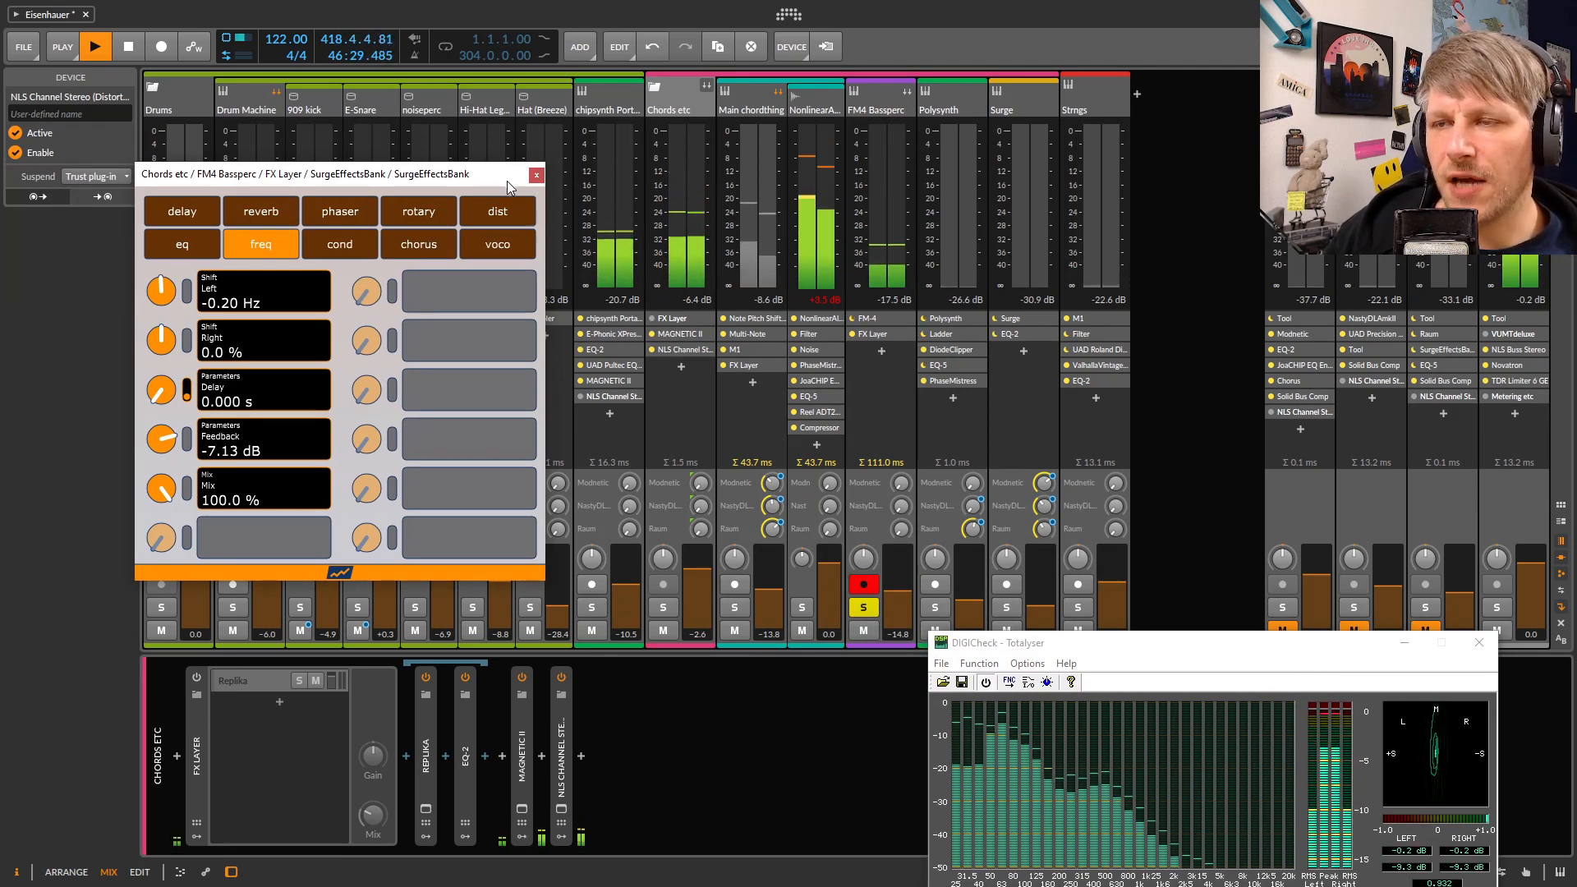
Switch on VoxengoCurveEQ on the FM4 Bassperc track and show its EQ curve in place of the SurgeEffectsBank window
left_click(880, 101)
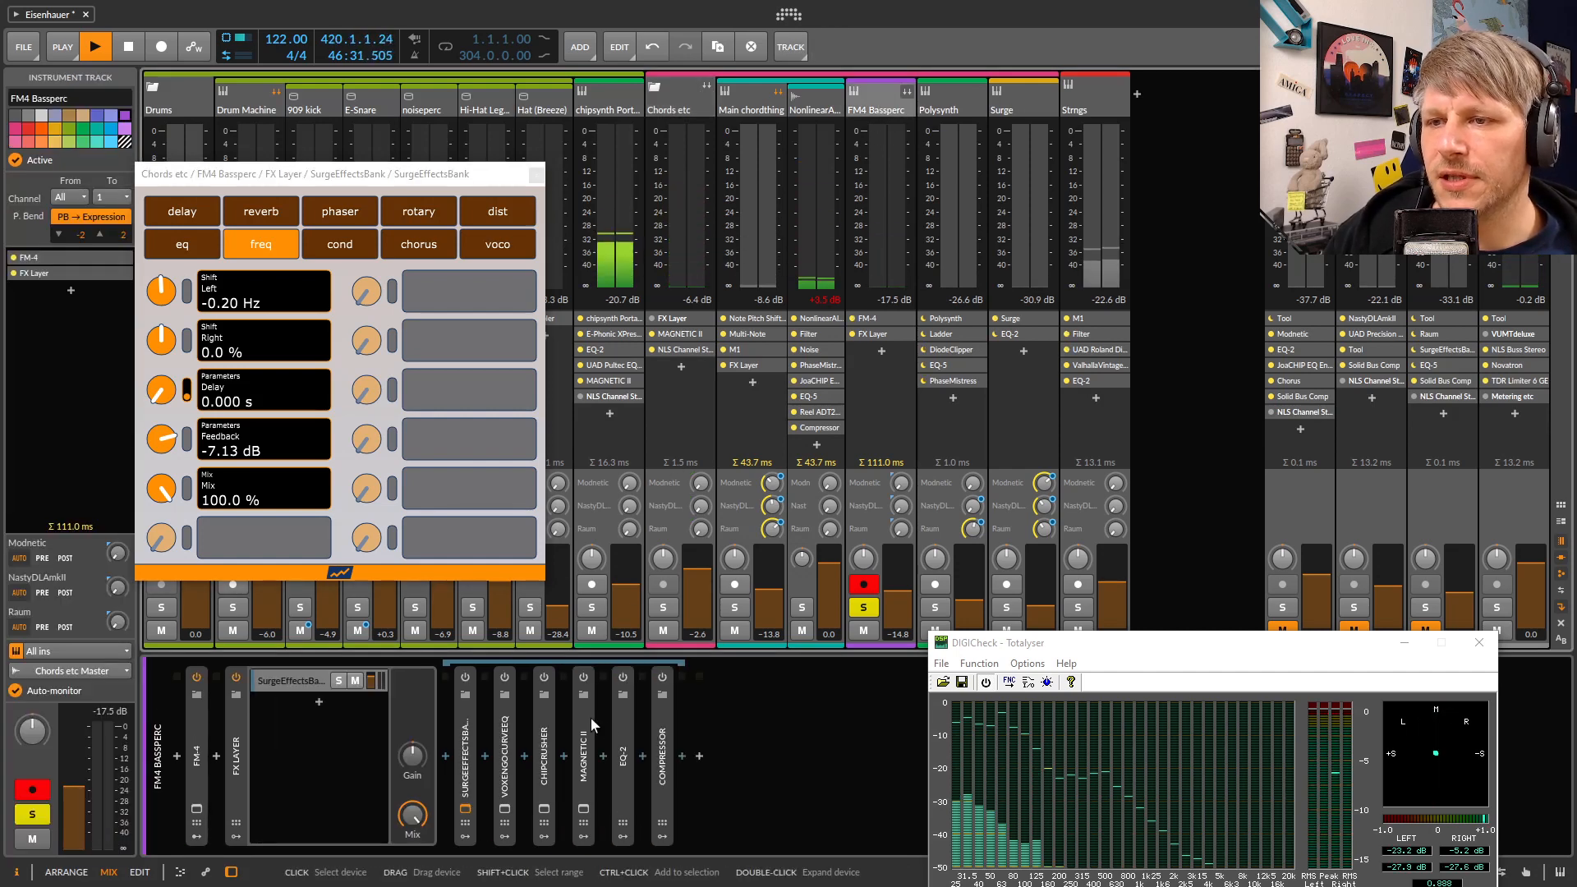
left_click(505, 679)
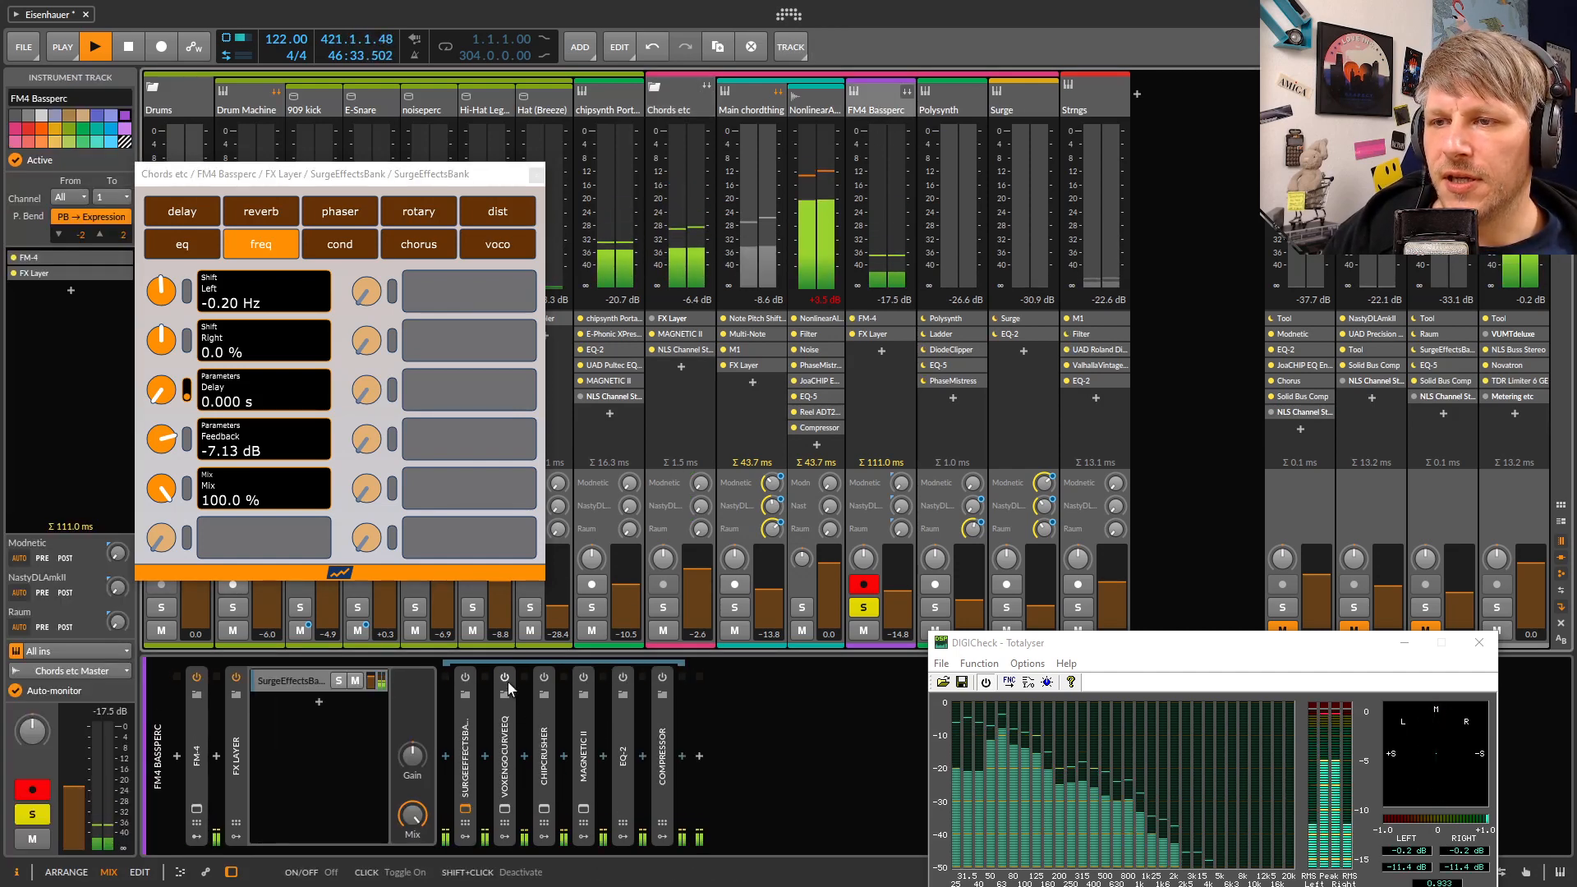
left_click(536, 174)
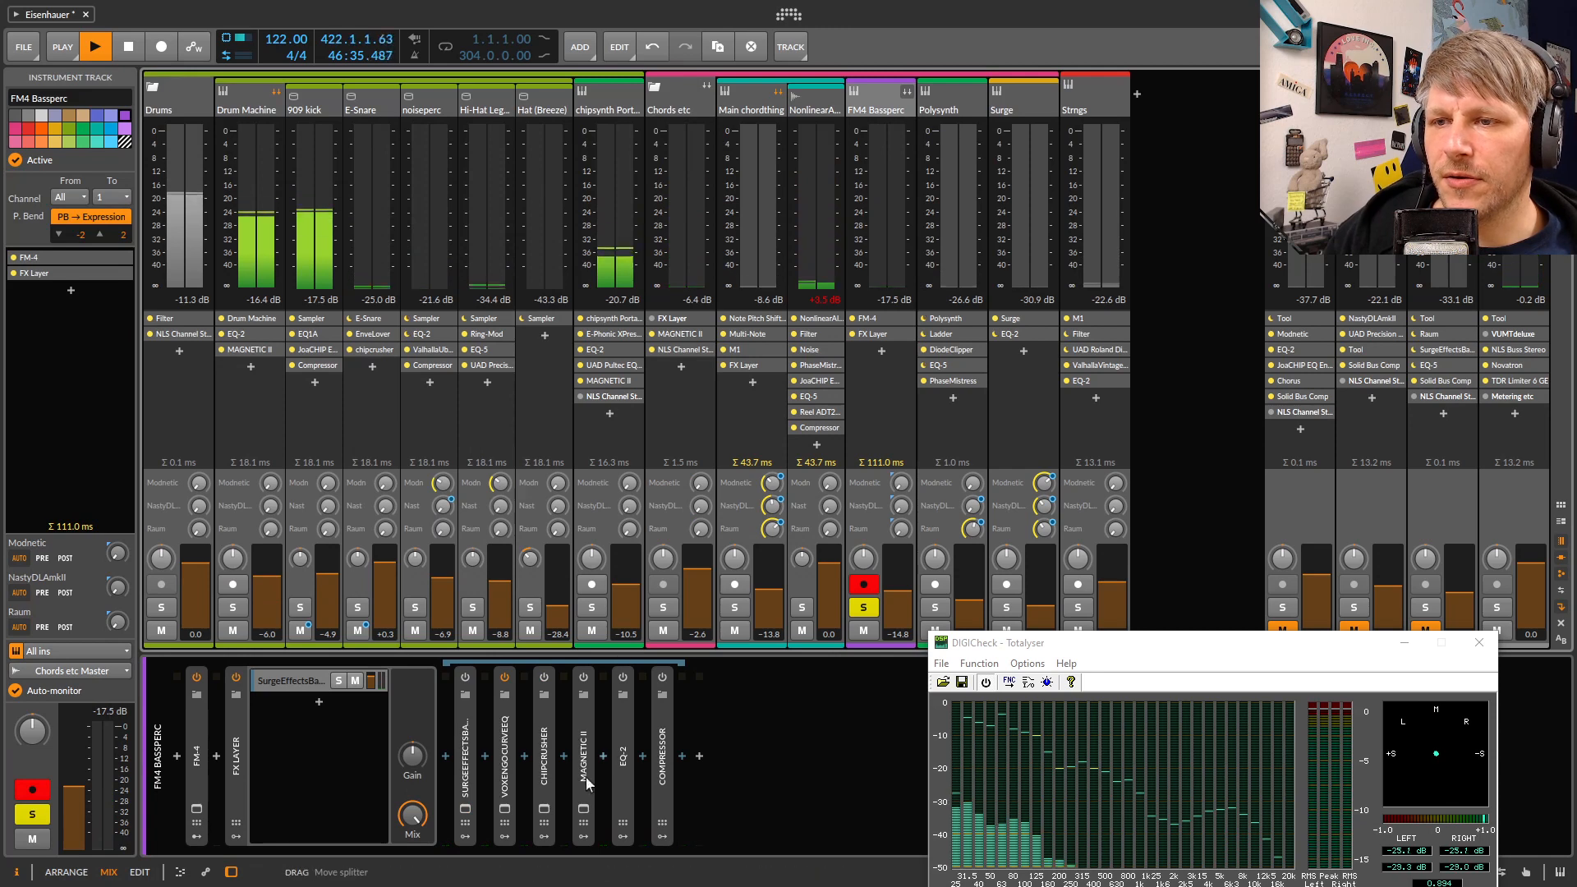
left_click(505, 809)
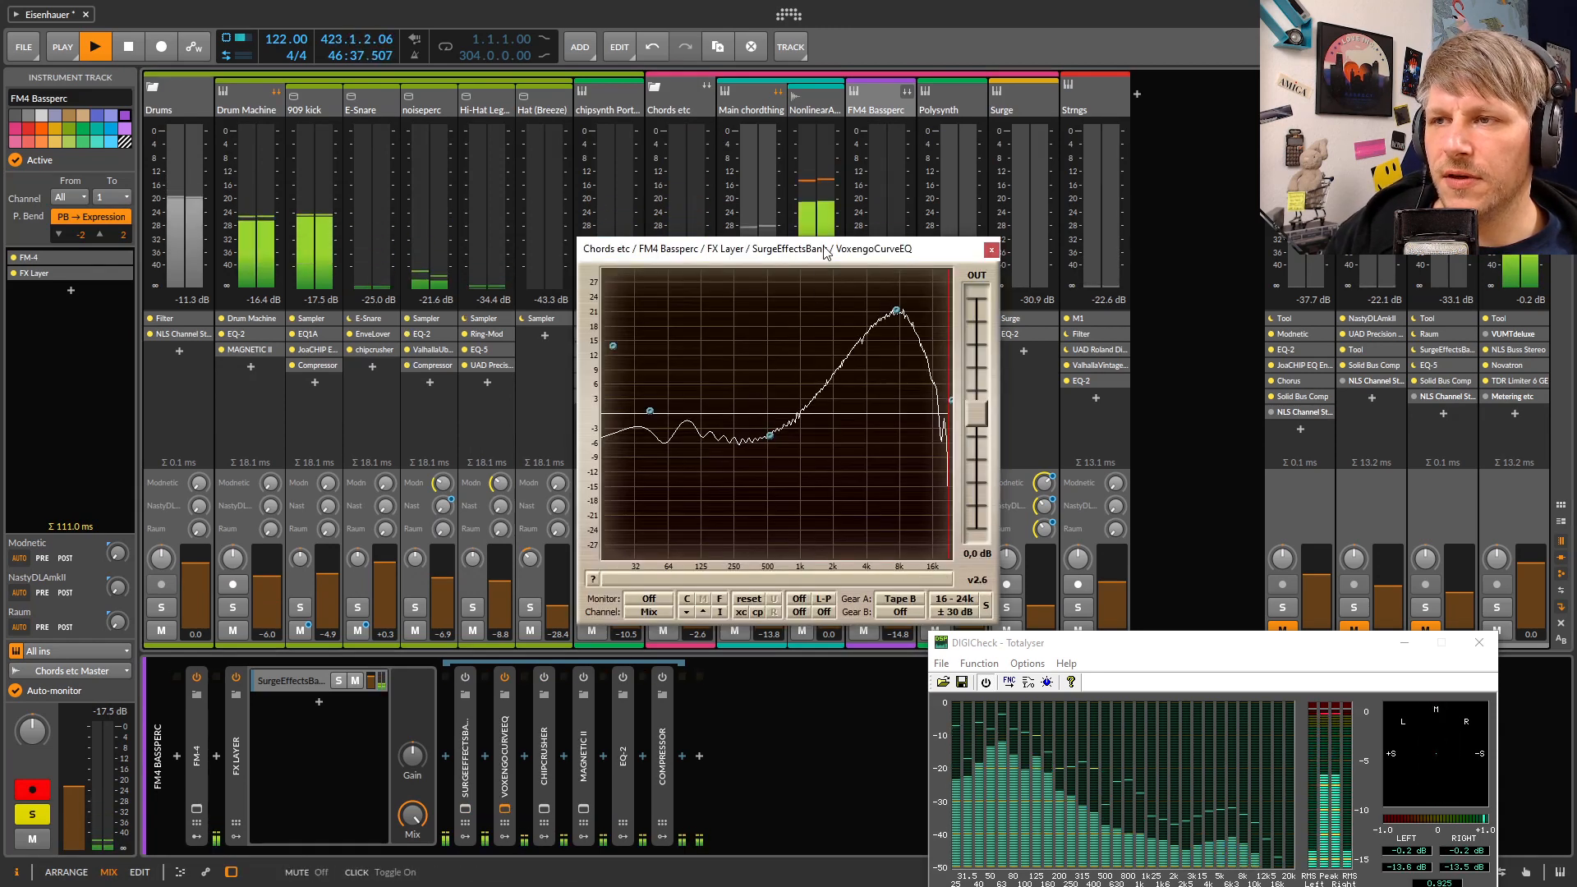
left_click_drag(820, 252, 481, 249)
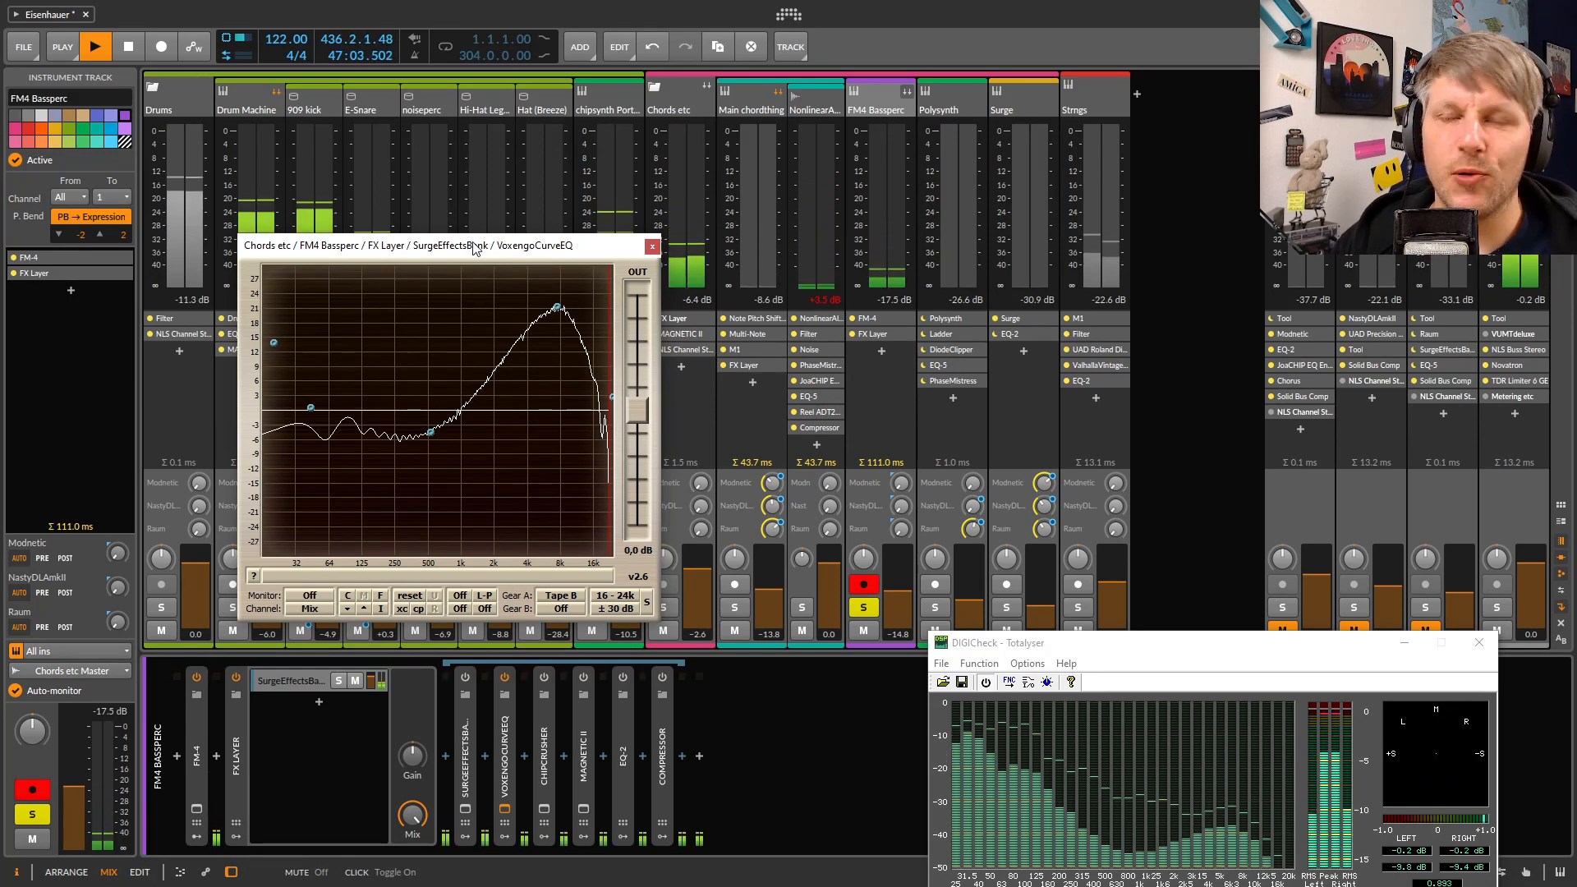
Compare FM4 Bassperc with VoxengoCurveEQ off and back on while watching the Totalyser spectrum
left_click_drag(1136, 653, 1036, 559)
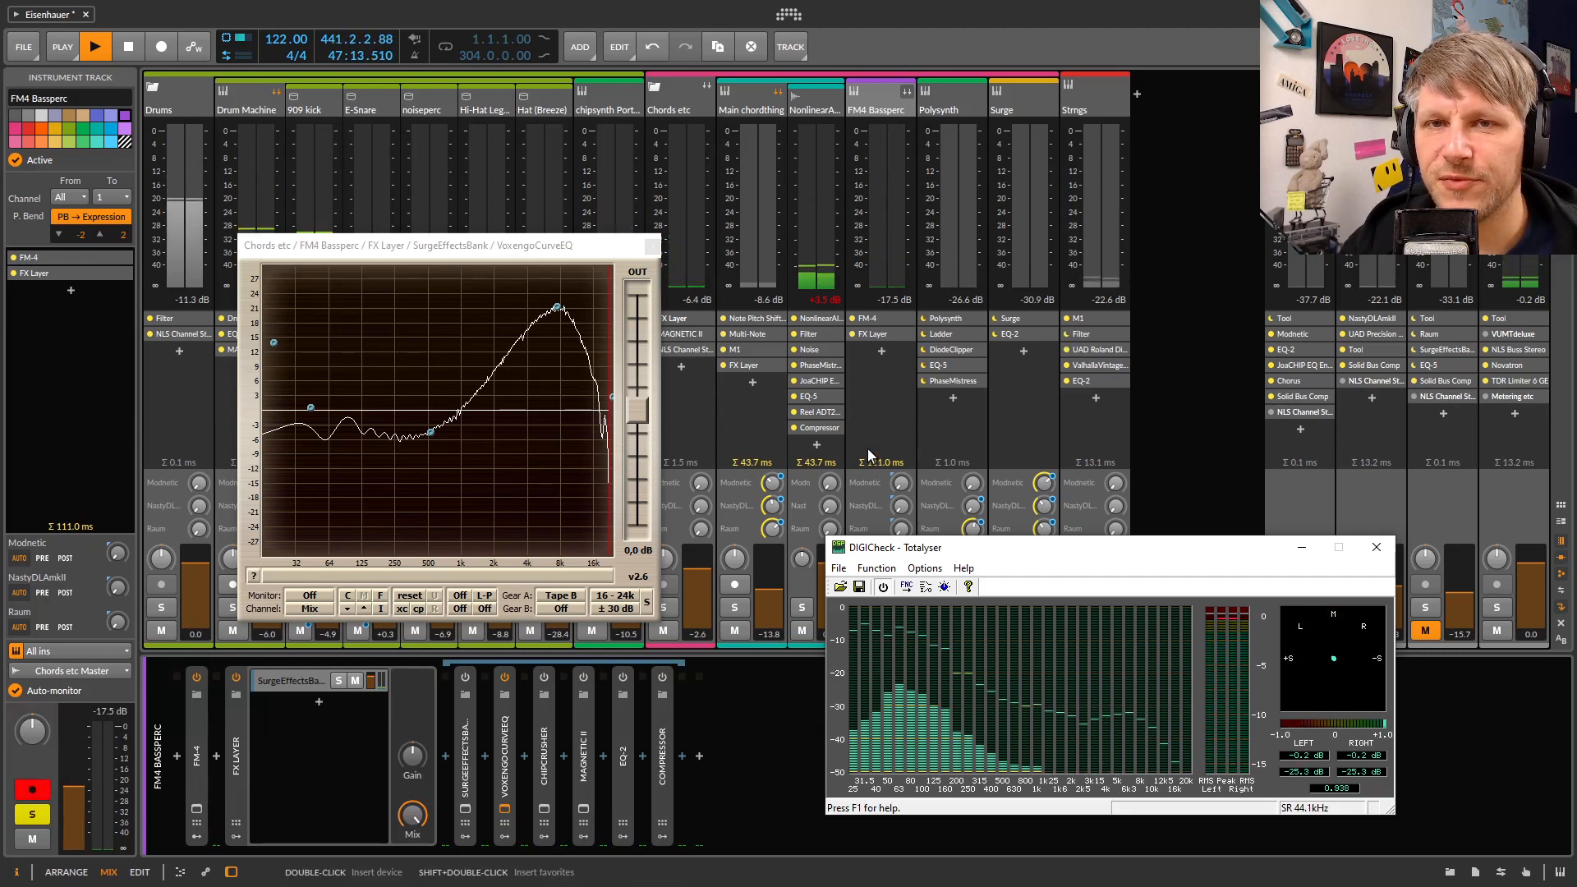
left_click(505, 677)
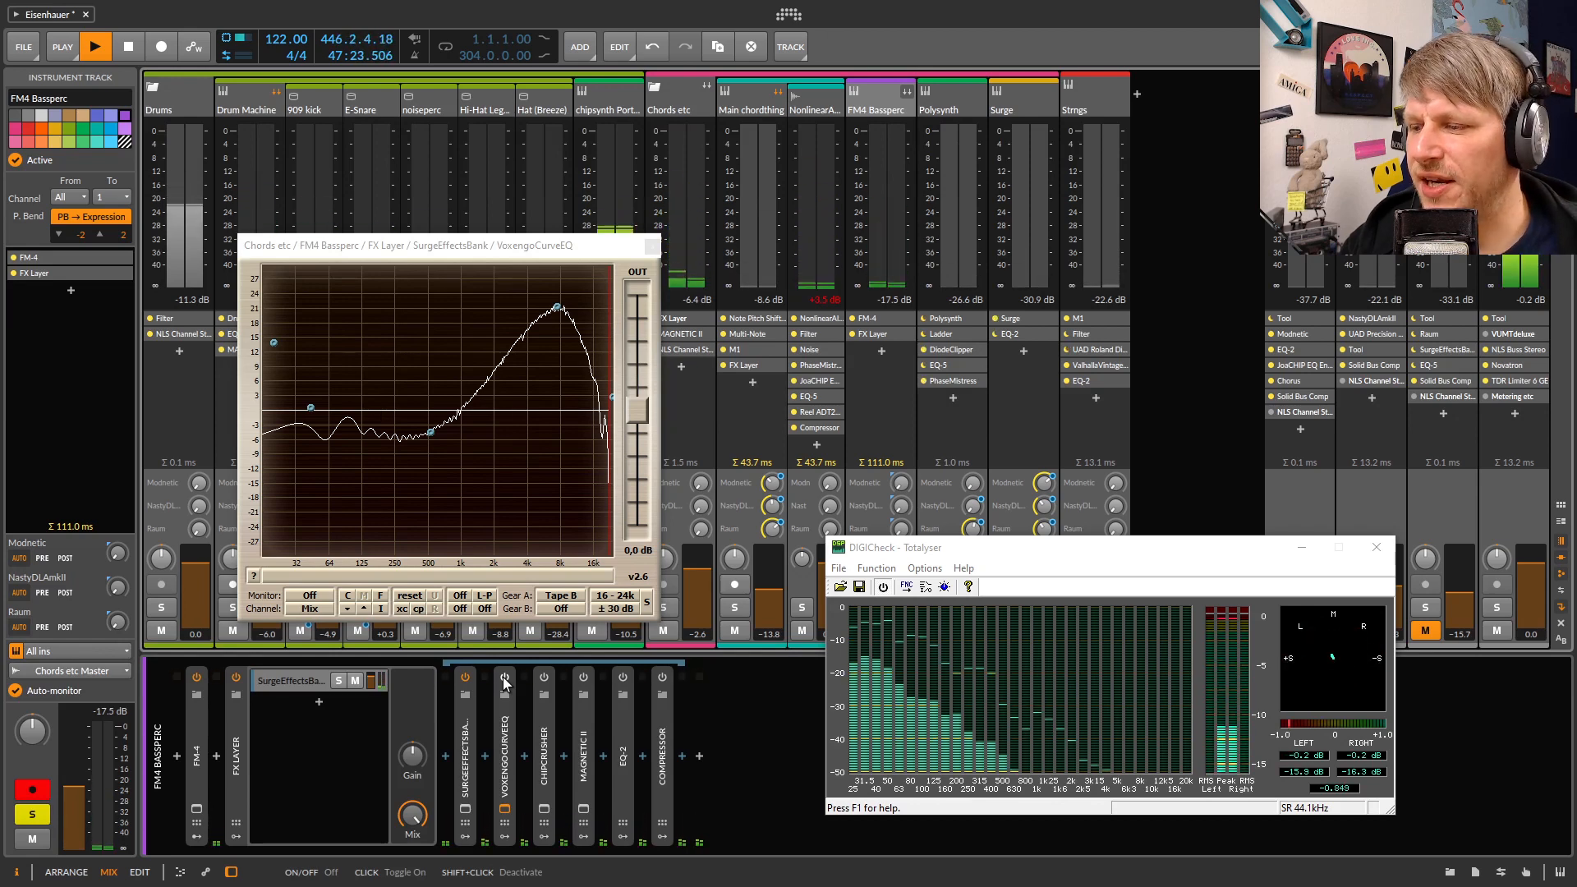
left_click(504, 678)
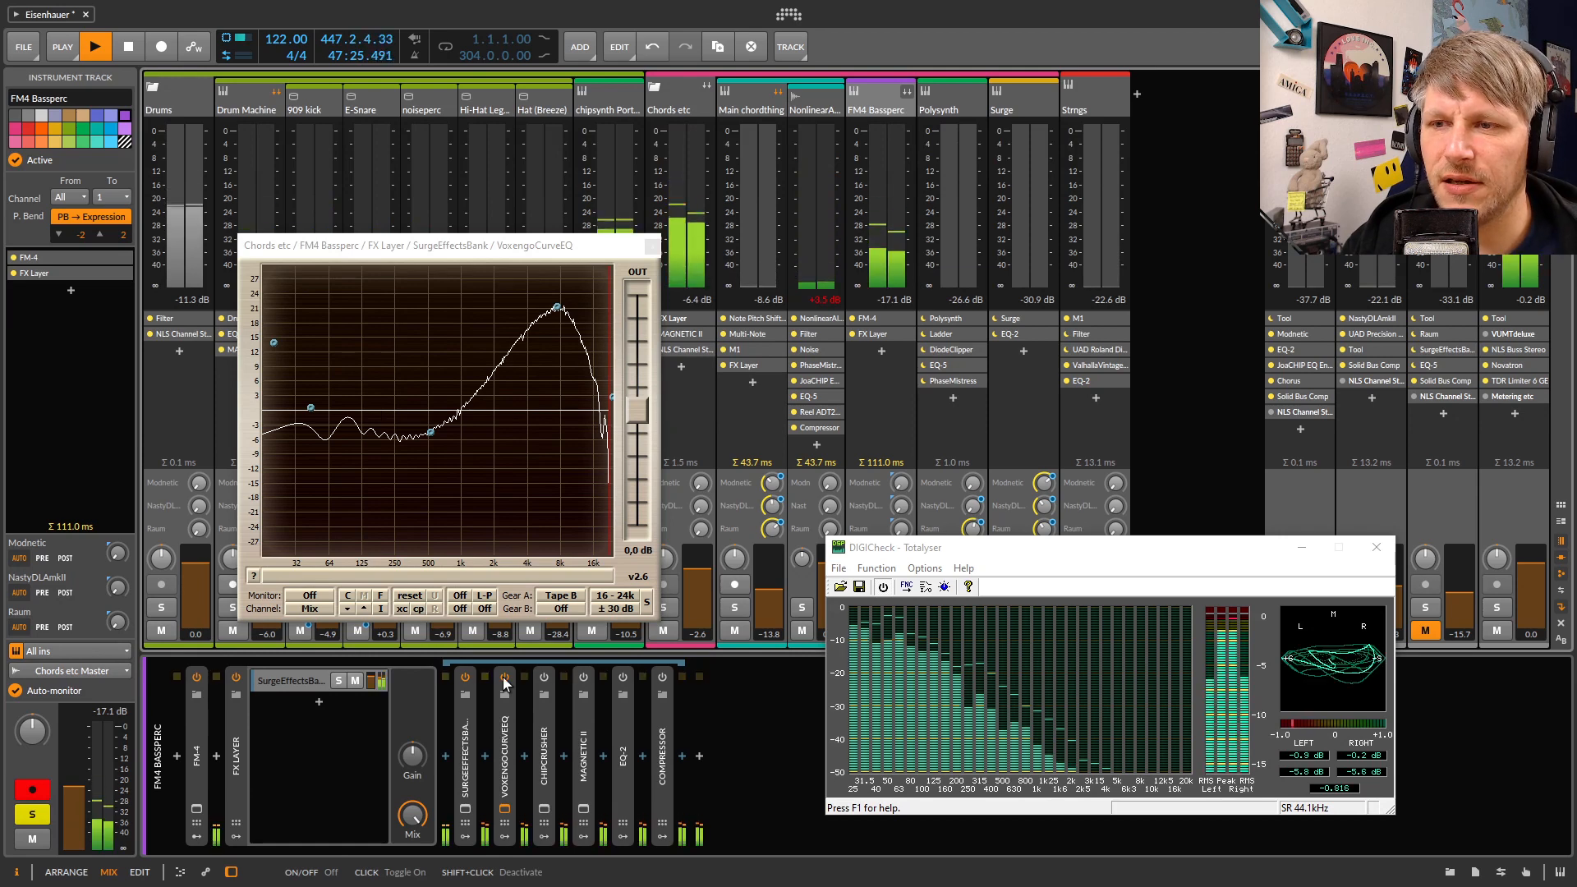
Switch on chipcrusher and show its plug-in window in place of VoxengoCurveEQ, with the Totalyser moved clear of the device chain
left_click(544, 678)
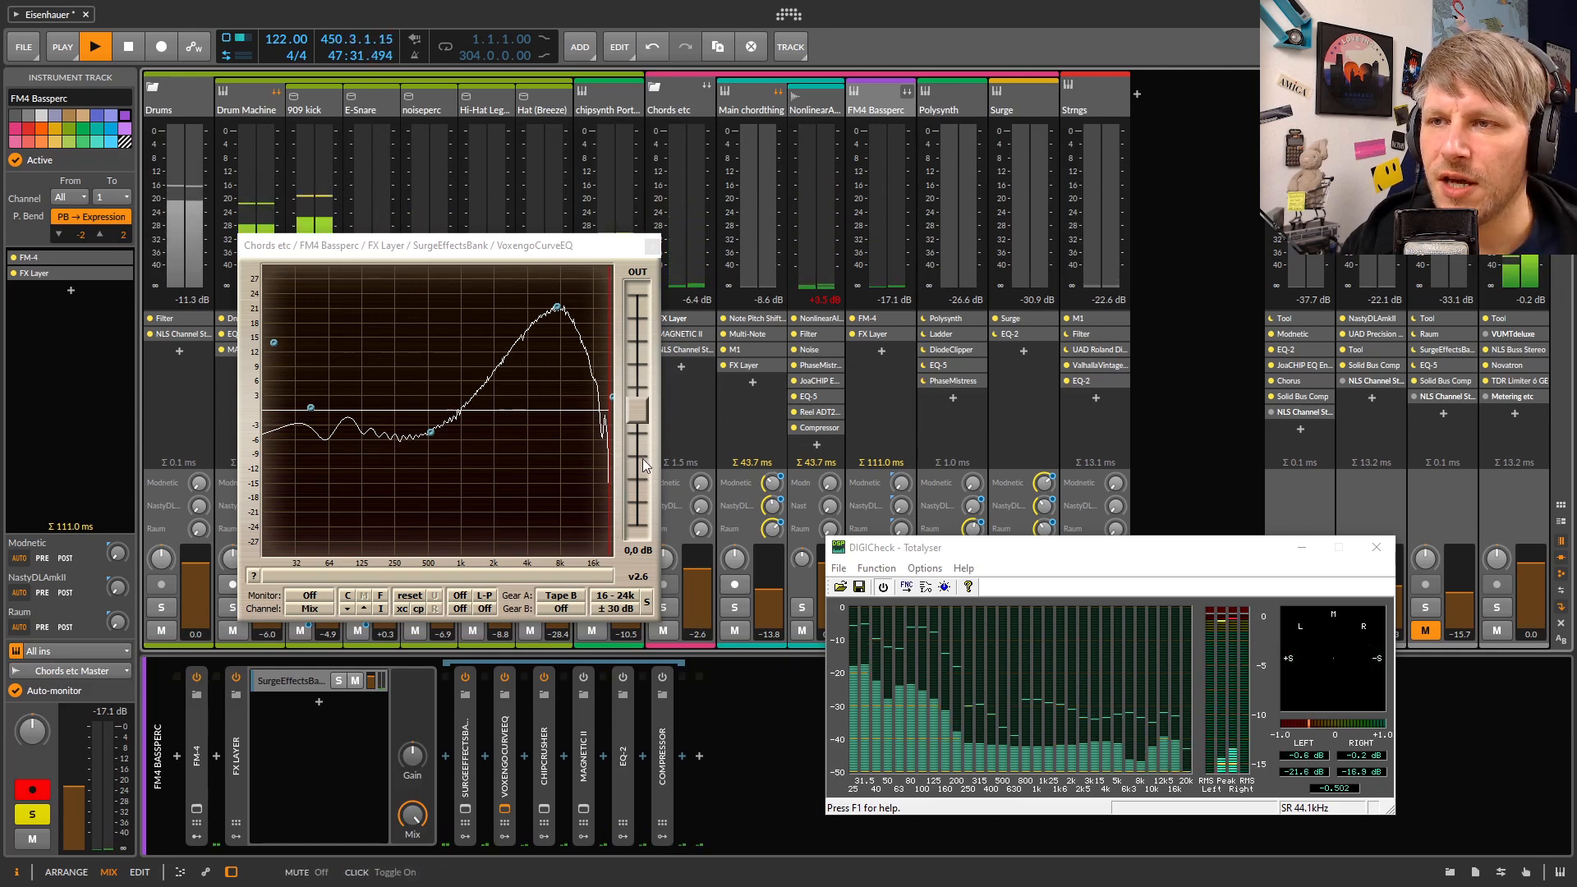
left_click(652, 247)
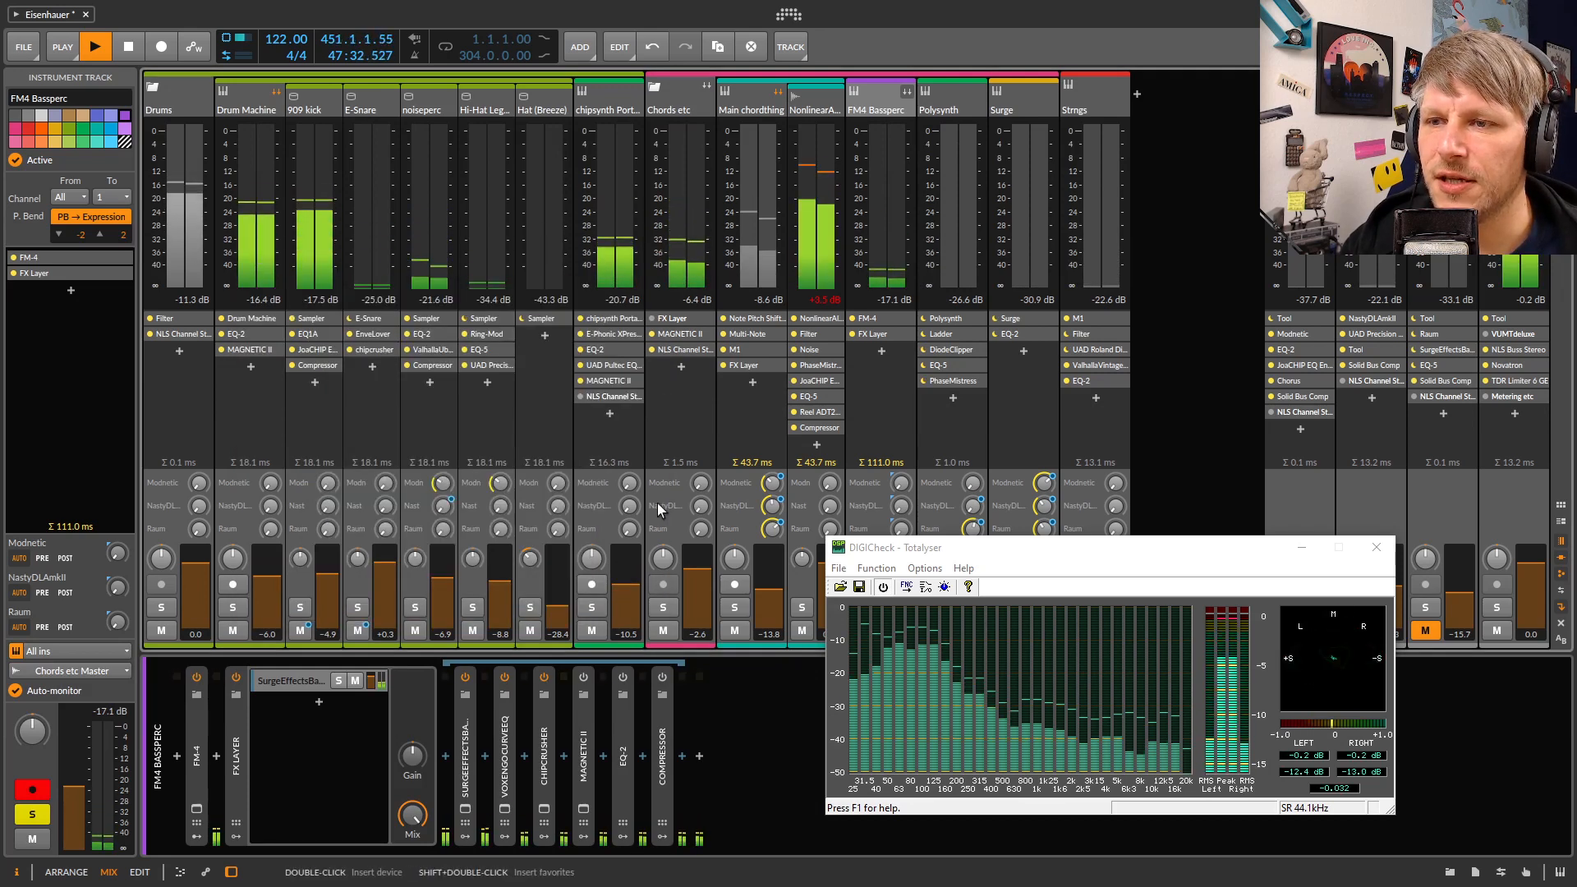
left_click(544, 810)
left_click_drag(838, 296, 552, 230)
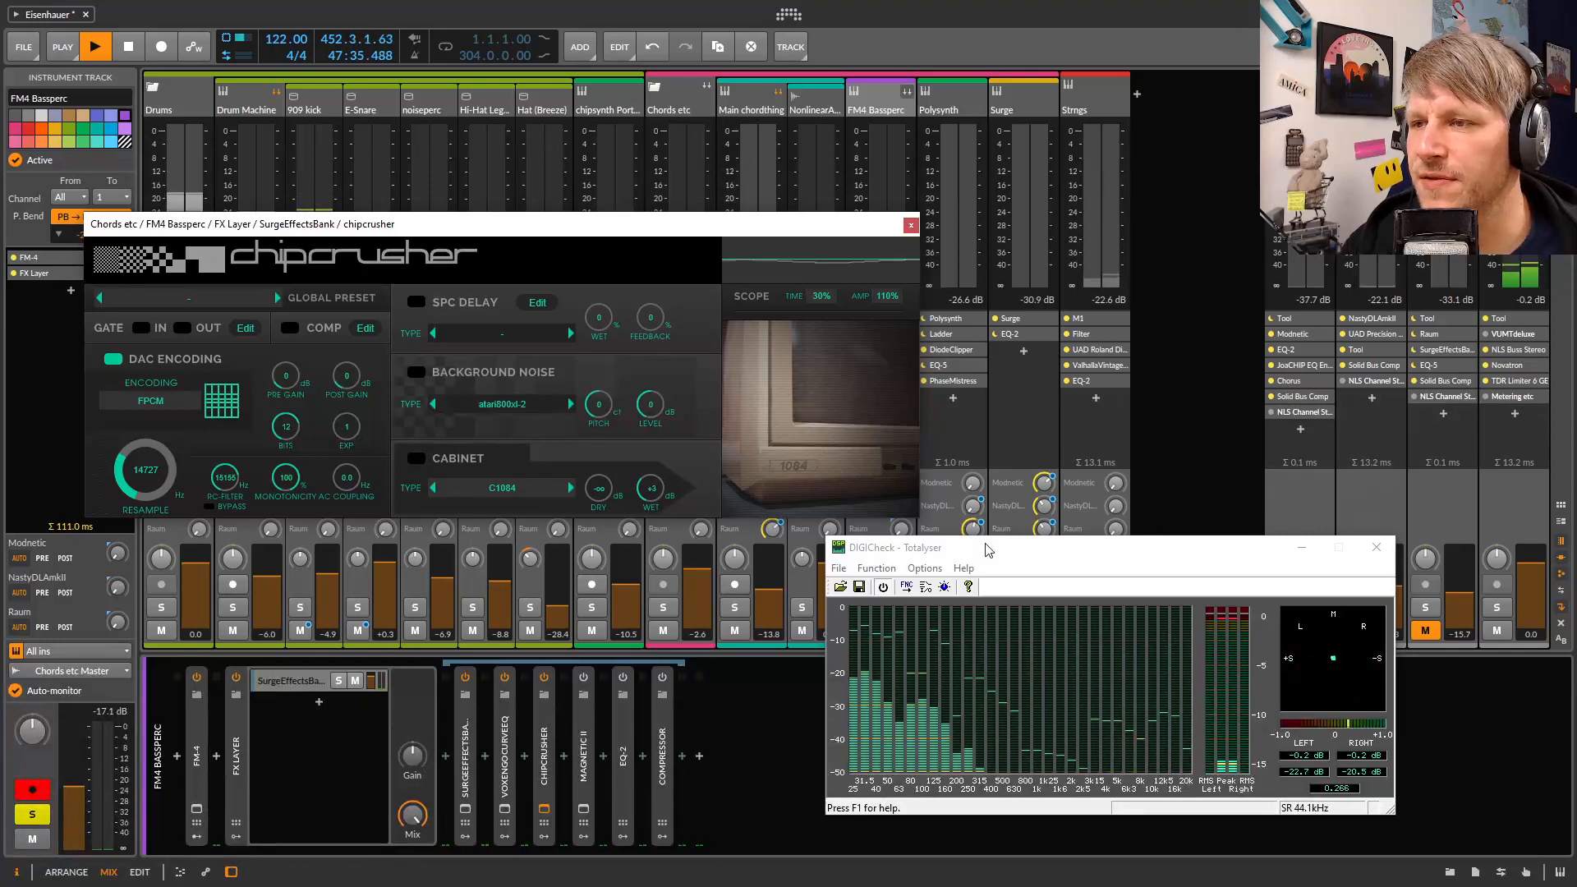
left_click_drag(1028, 555, 657, 592)
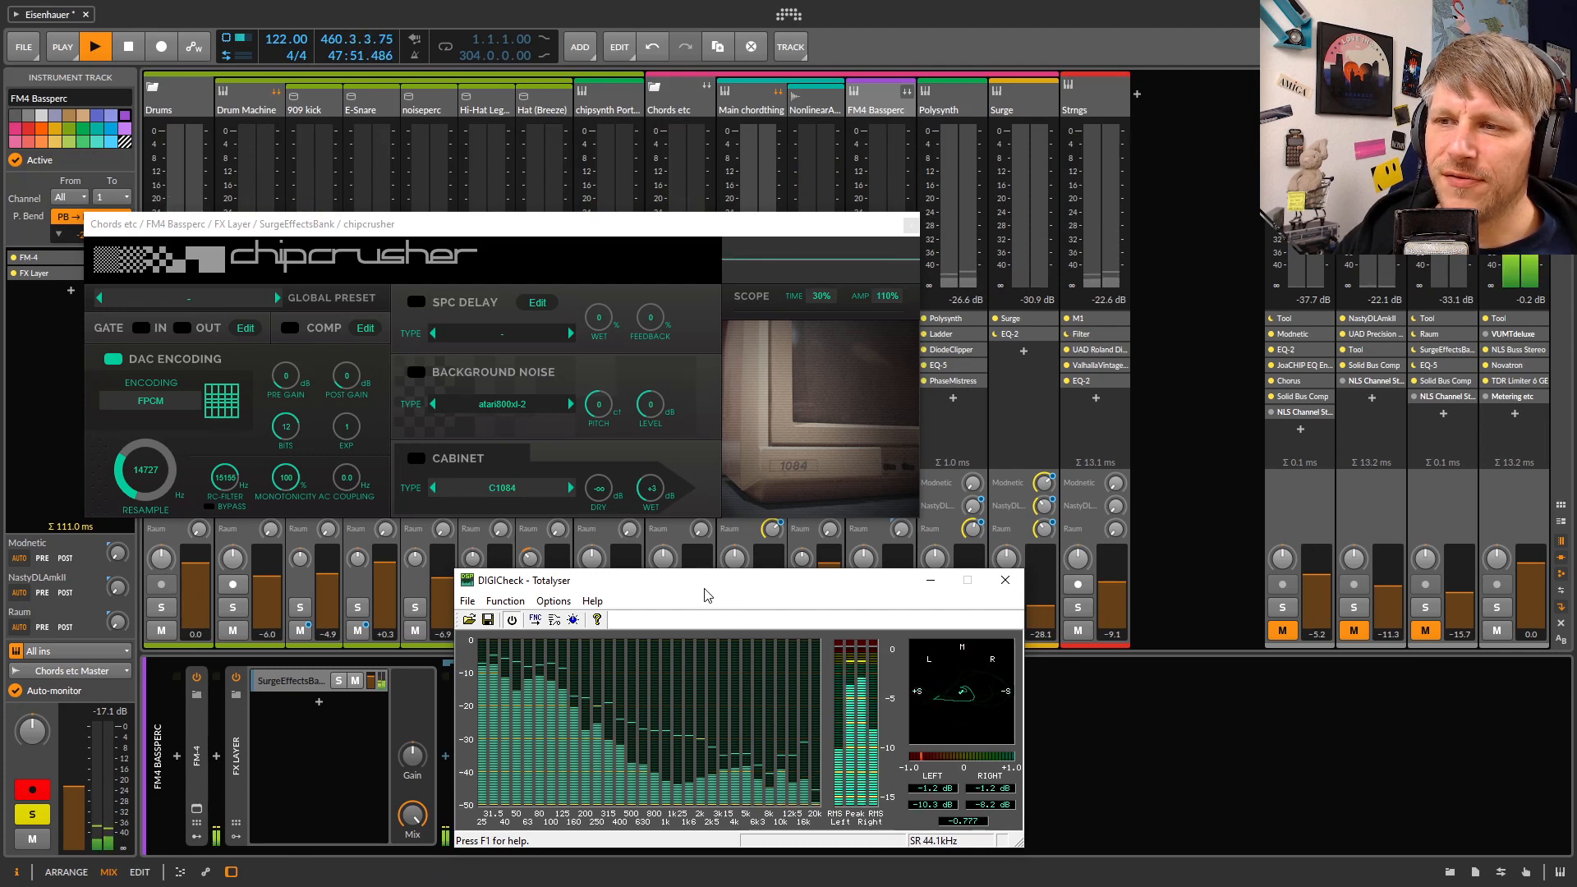
left_click_drag(691, 590, 1112, 592)
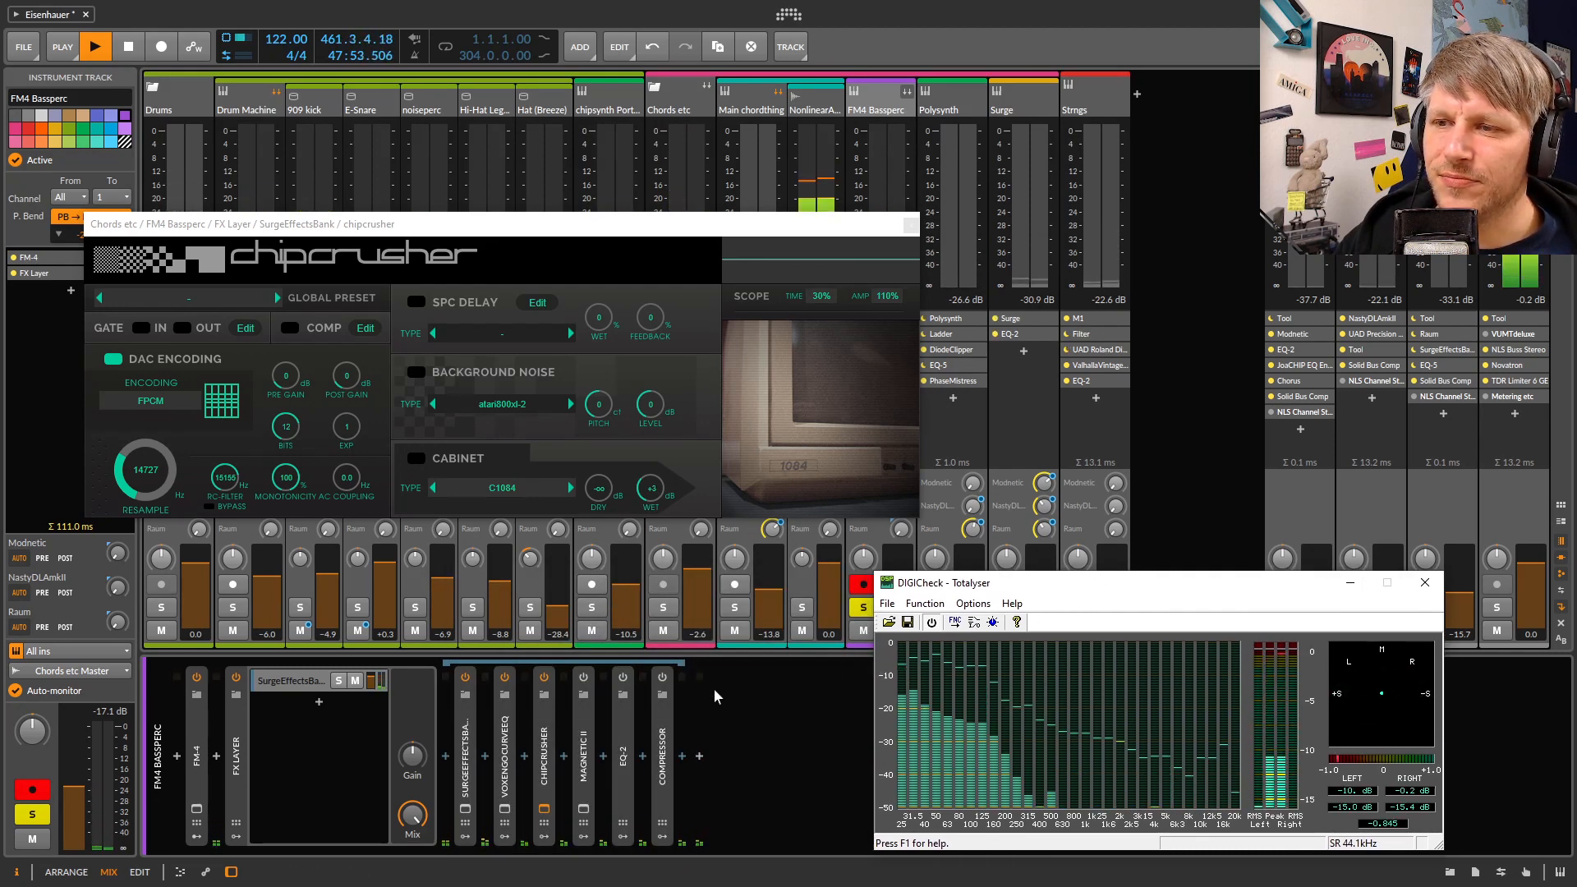
Switch on MAGNETIC II, view its A80 tape settings in place of the chipcrusher window, and close the plug-in window
left_click(584, 679)
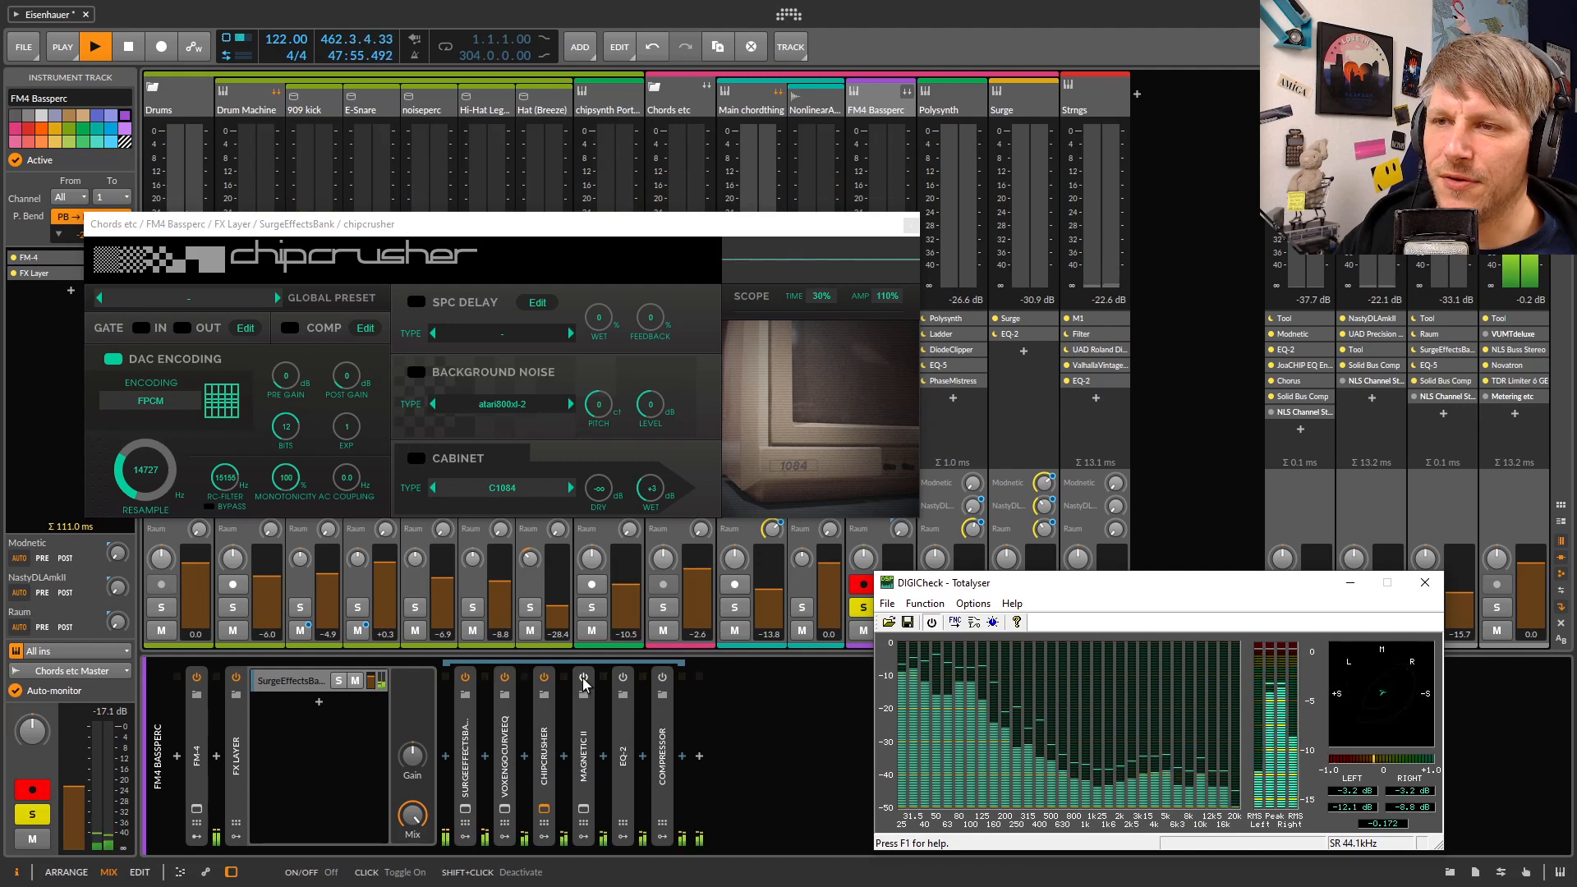
left_click(911, 231)
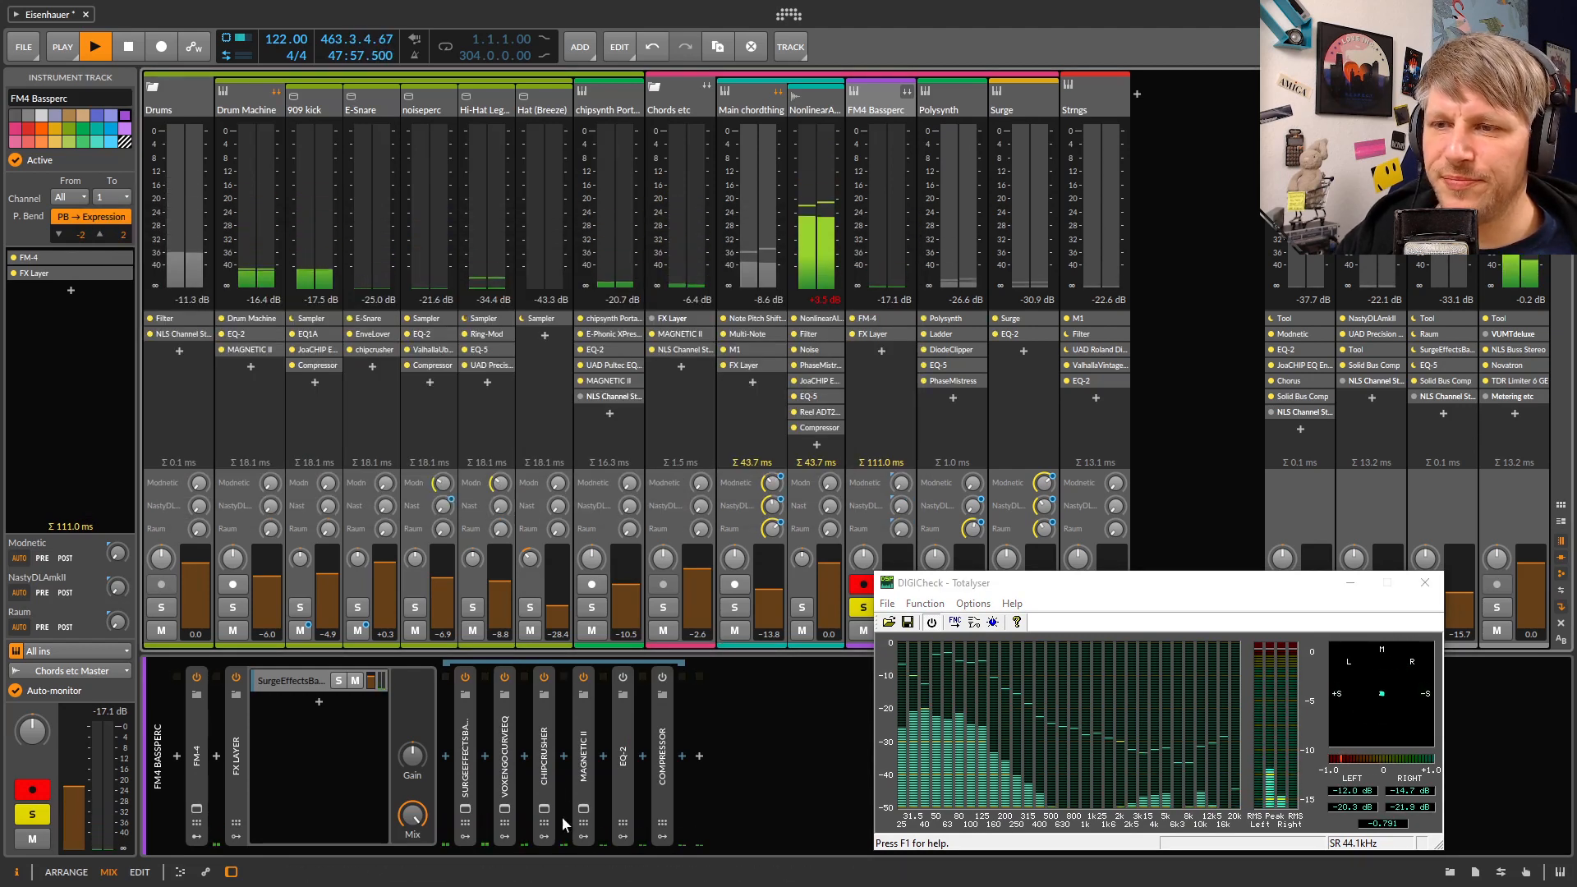
left_click(584, 809)
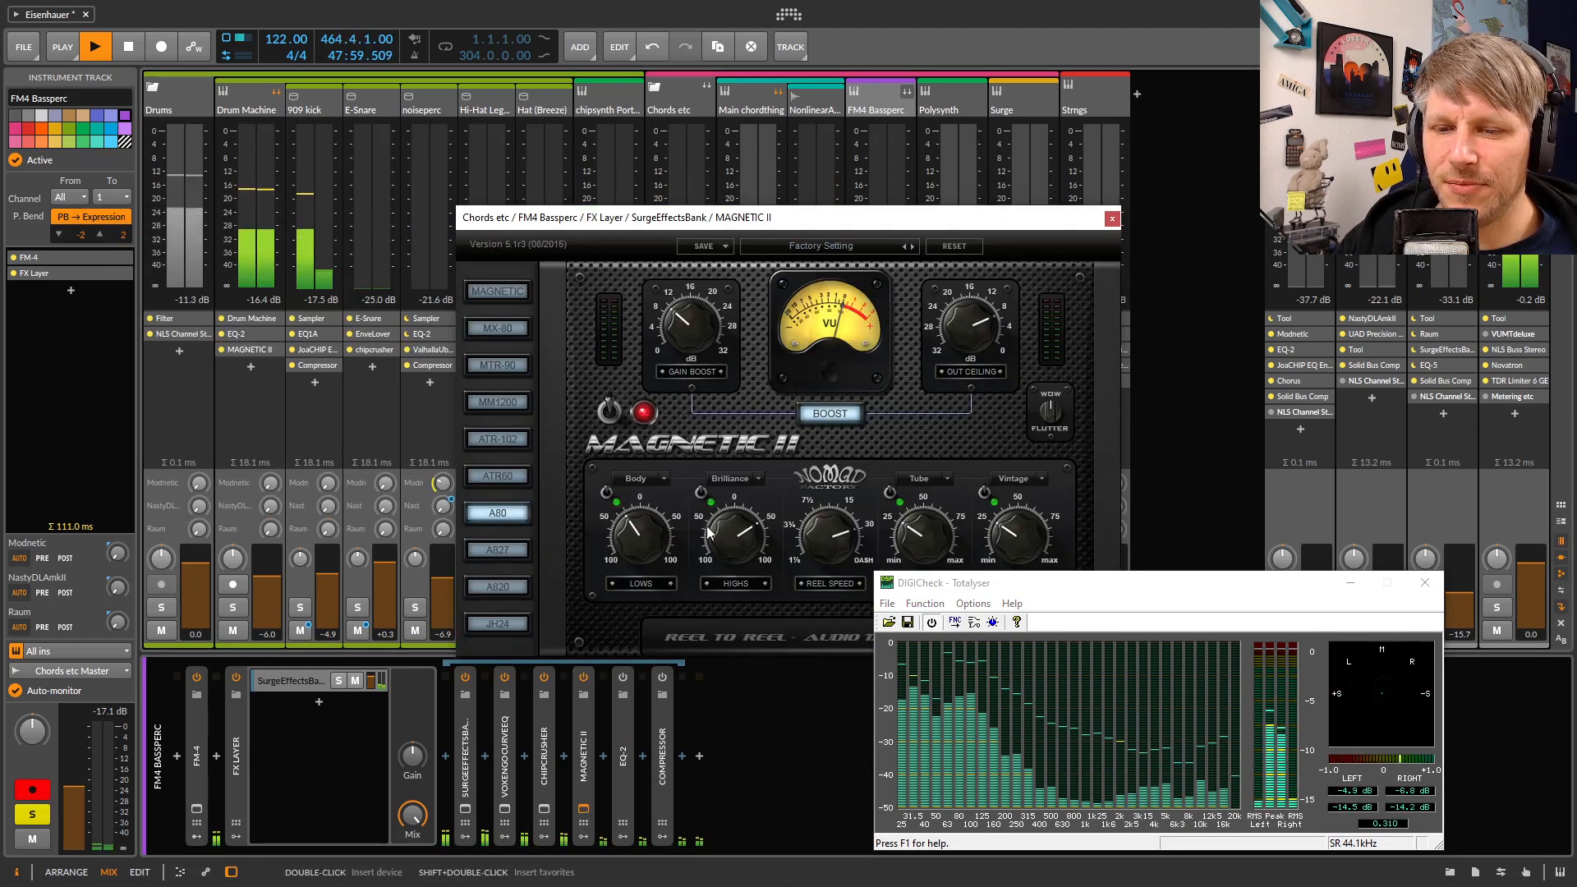
left_click_drag(769, 222, 560, 182)
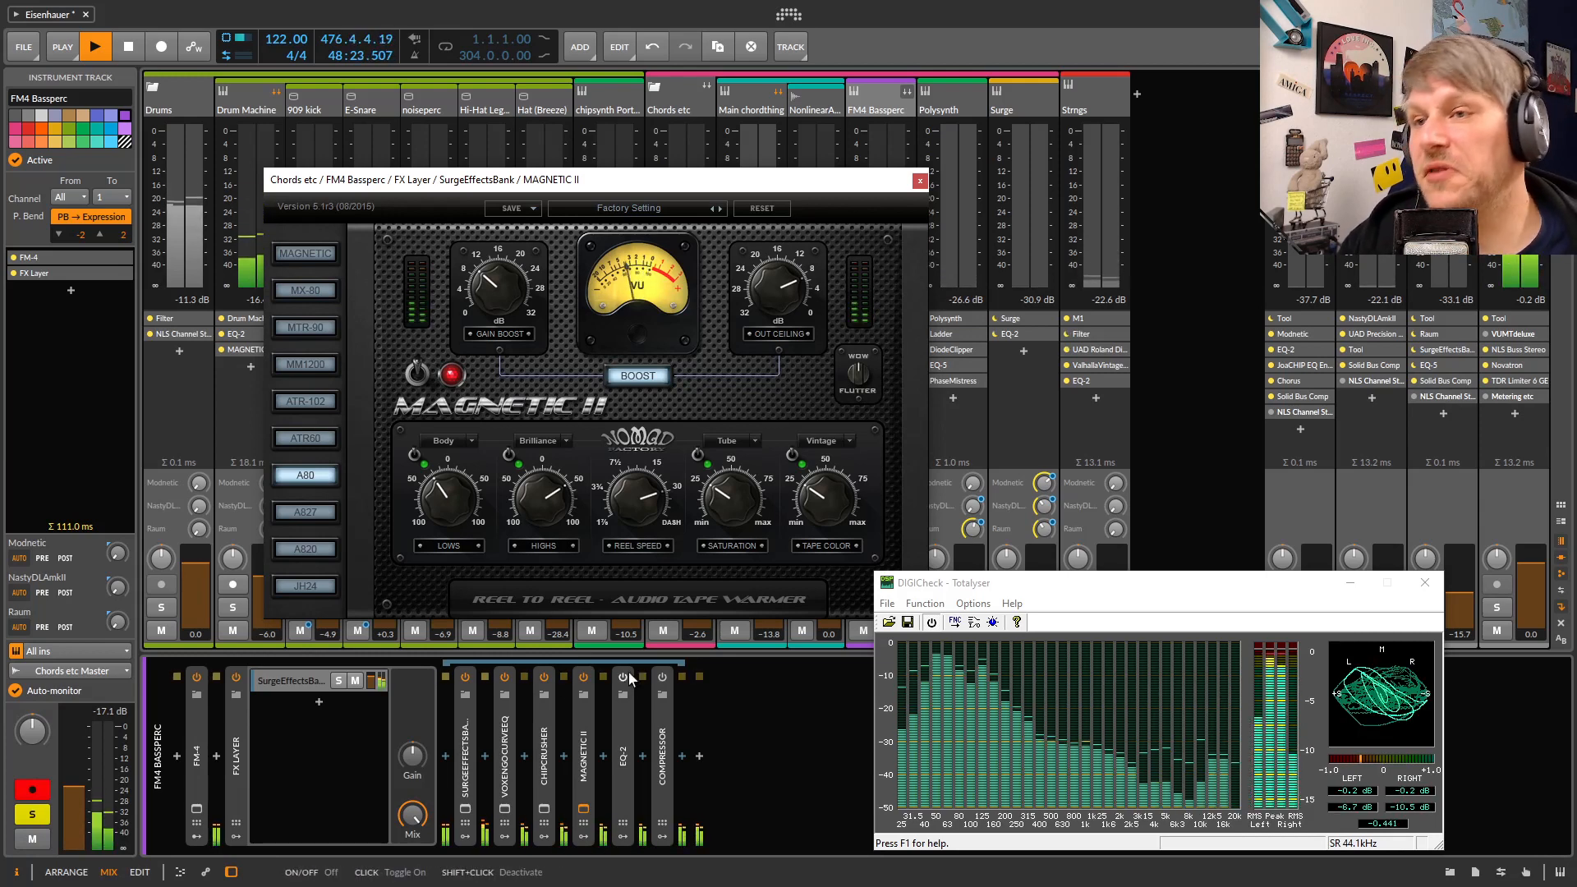
left_click_drag(844, 185, 751, 242)
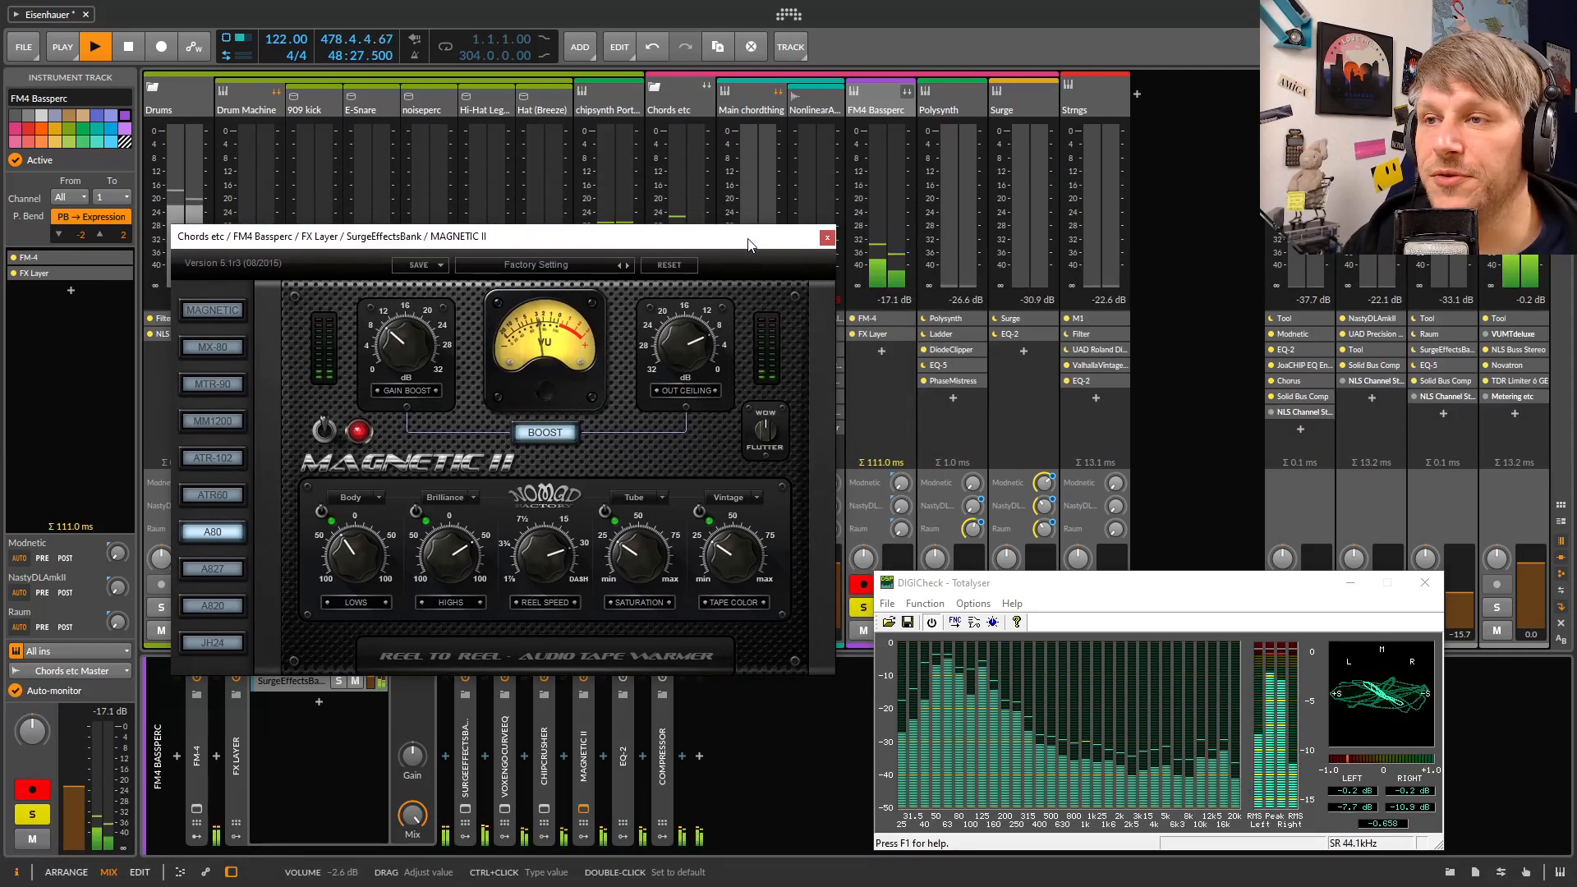
left_click(827, 238)
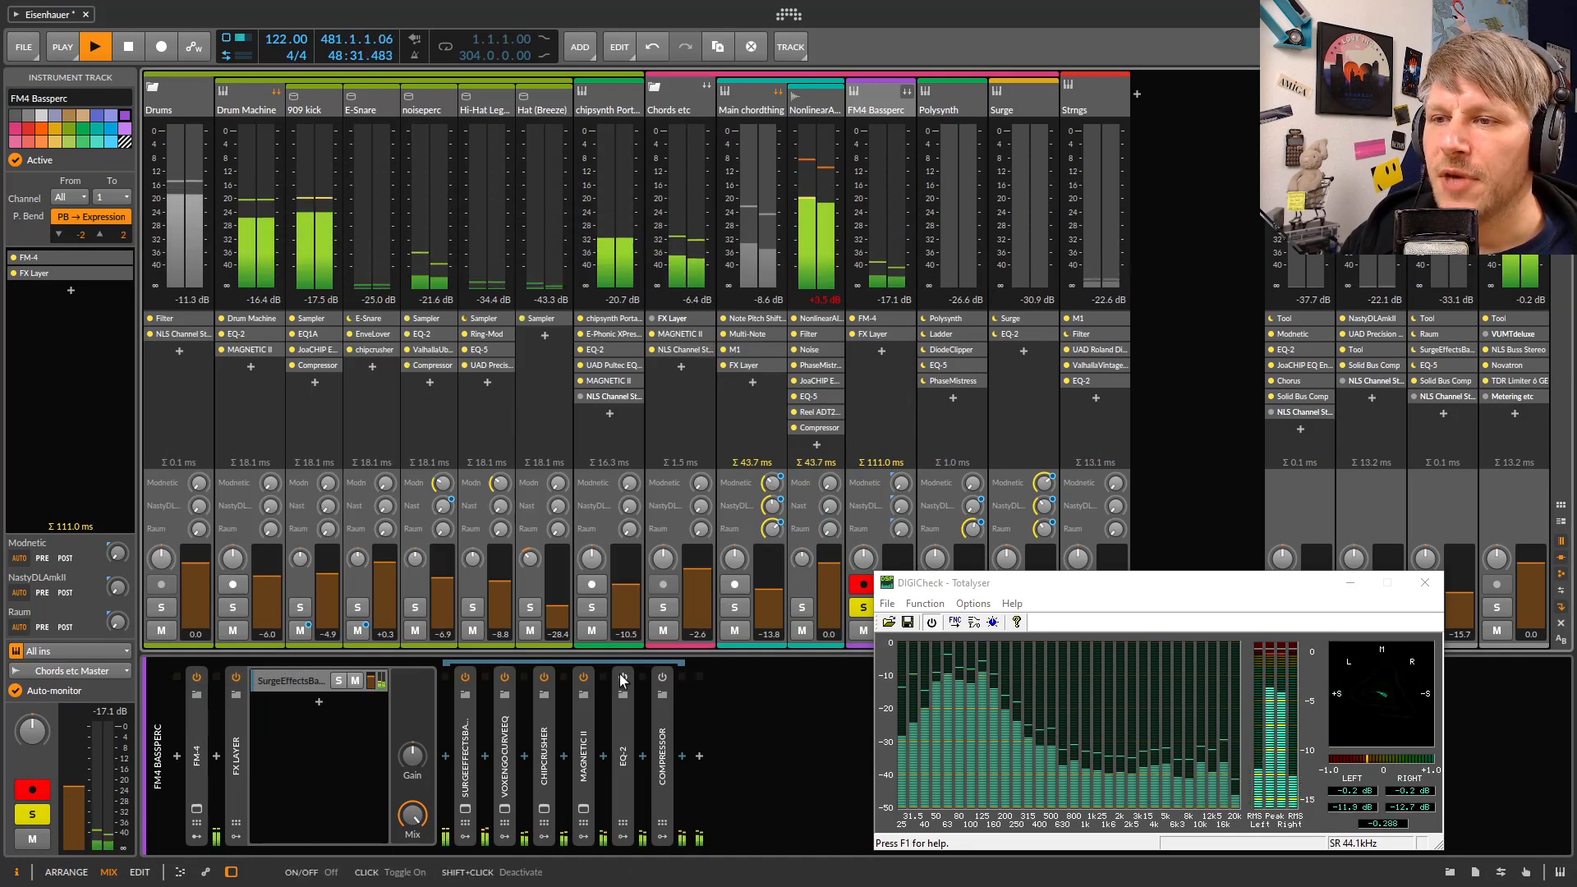
Switch on EQ-2 in the FM4 Bassperc effects and expand it to show its low and high cut bands
left_click(628, 780)
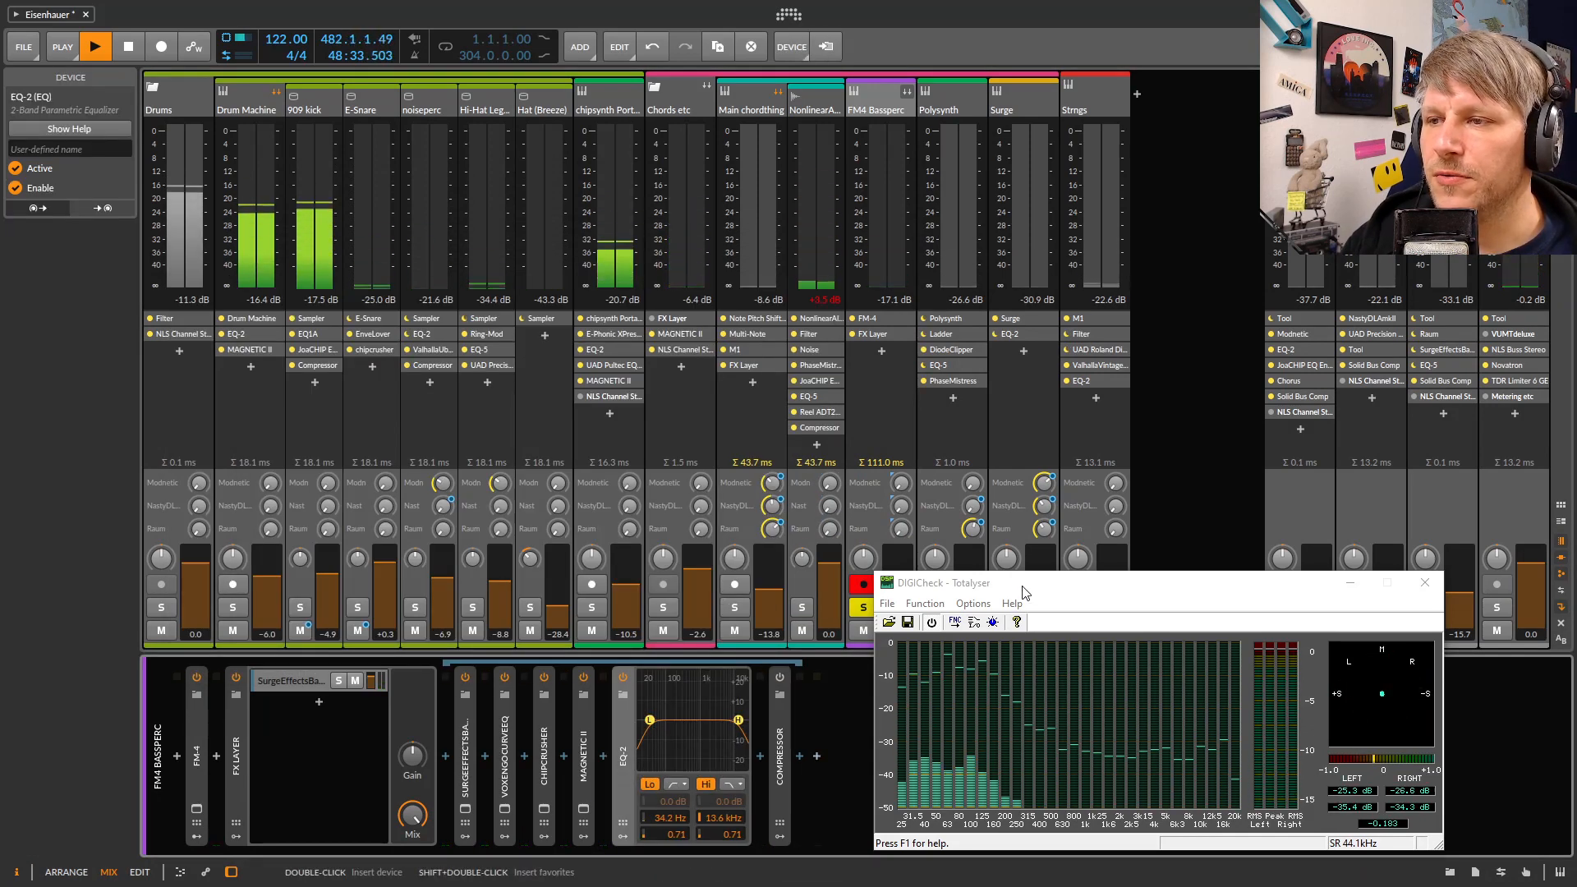
Move the Totalyser clear of the device chain and switch on the Compressor in the FM4 Bassperc effects, expanded to show its controls
left_click_drag(1024, 591, 1265, 583)
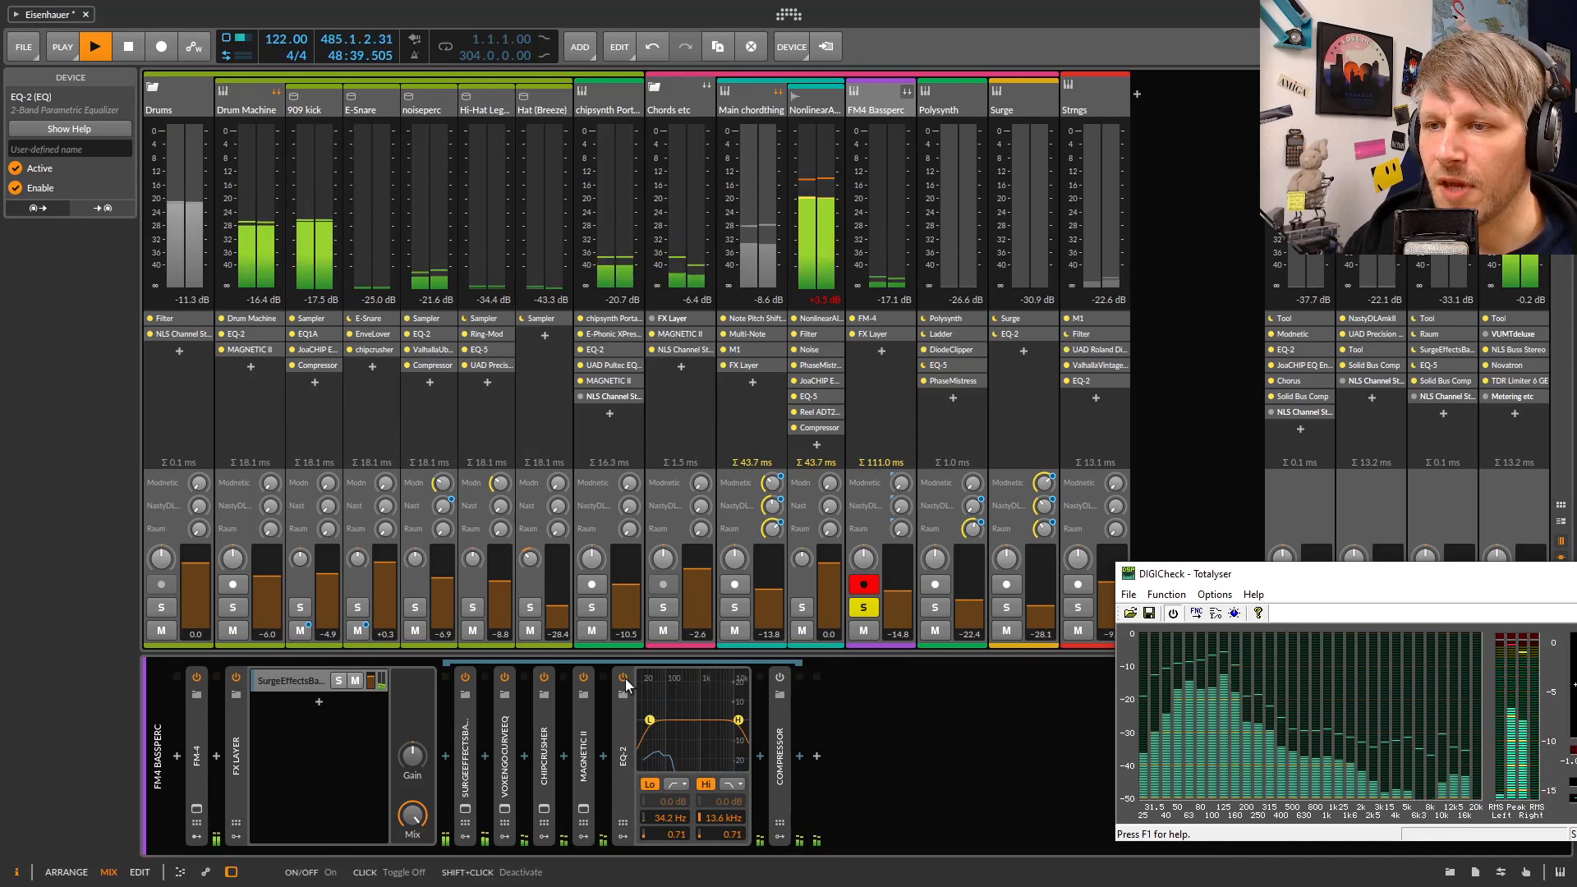
left_click(466, 729)
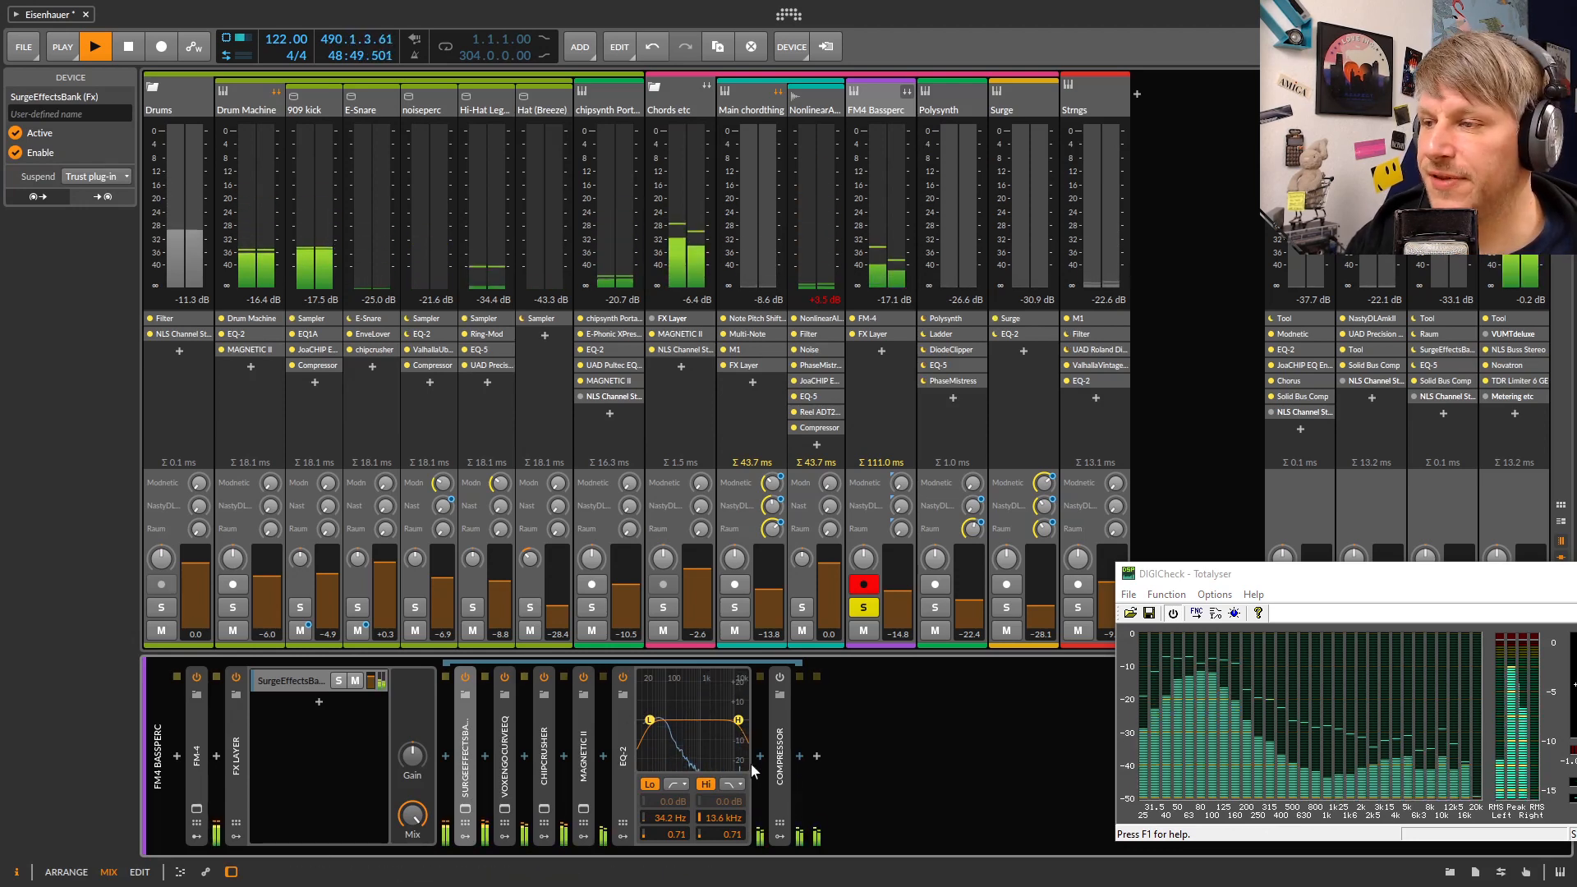
left_click(779, 718)
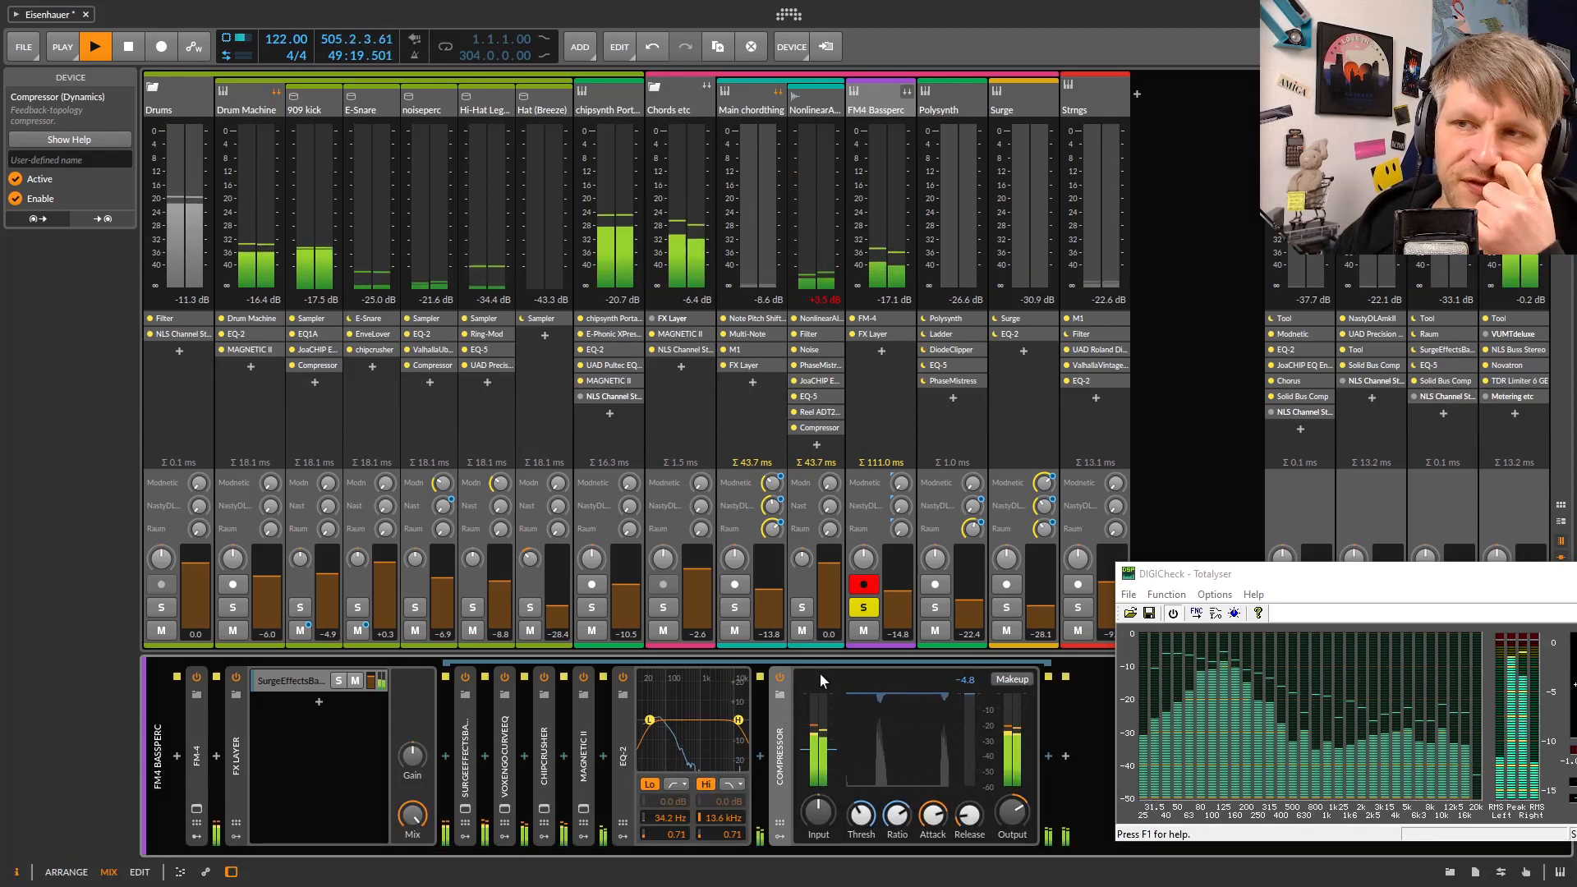
Compare the Chords etc group with MAGNETIC II off and back on, and with FX Layer on and off again
left_click(654, 334)
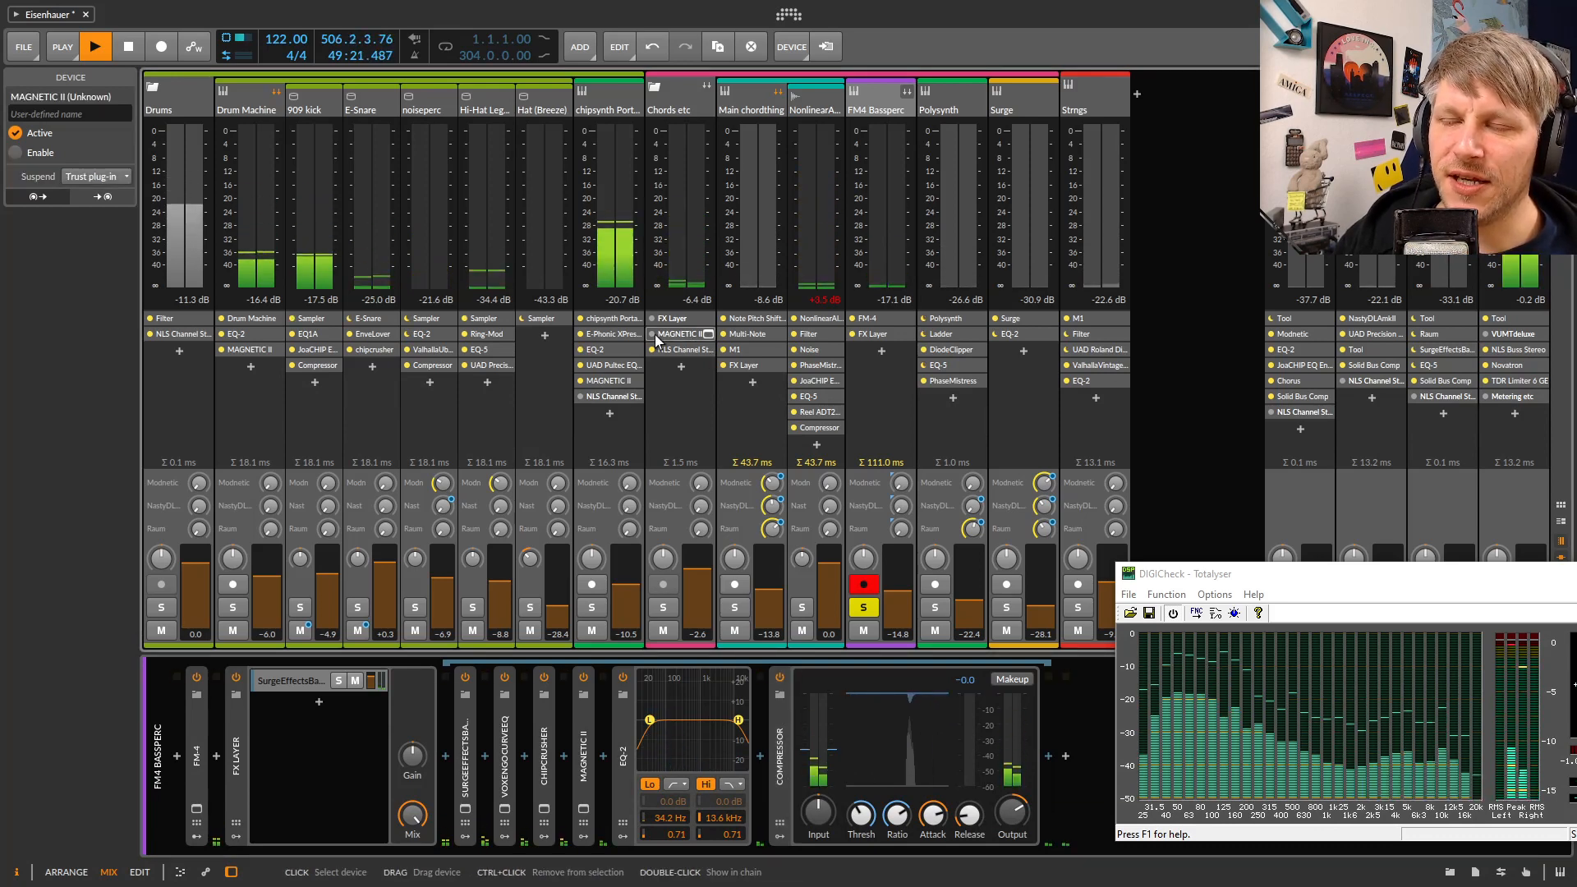
left_click(654, 334)
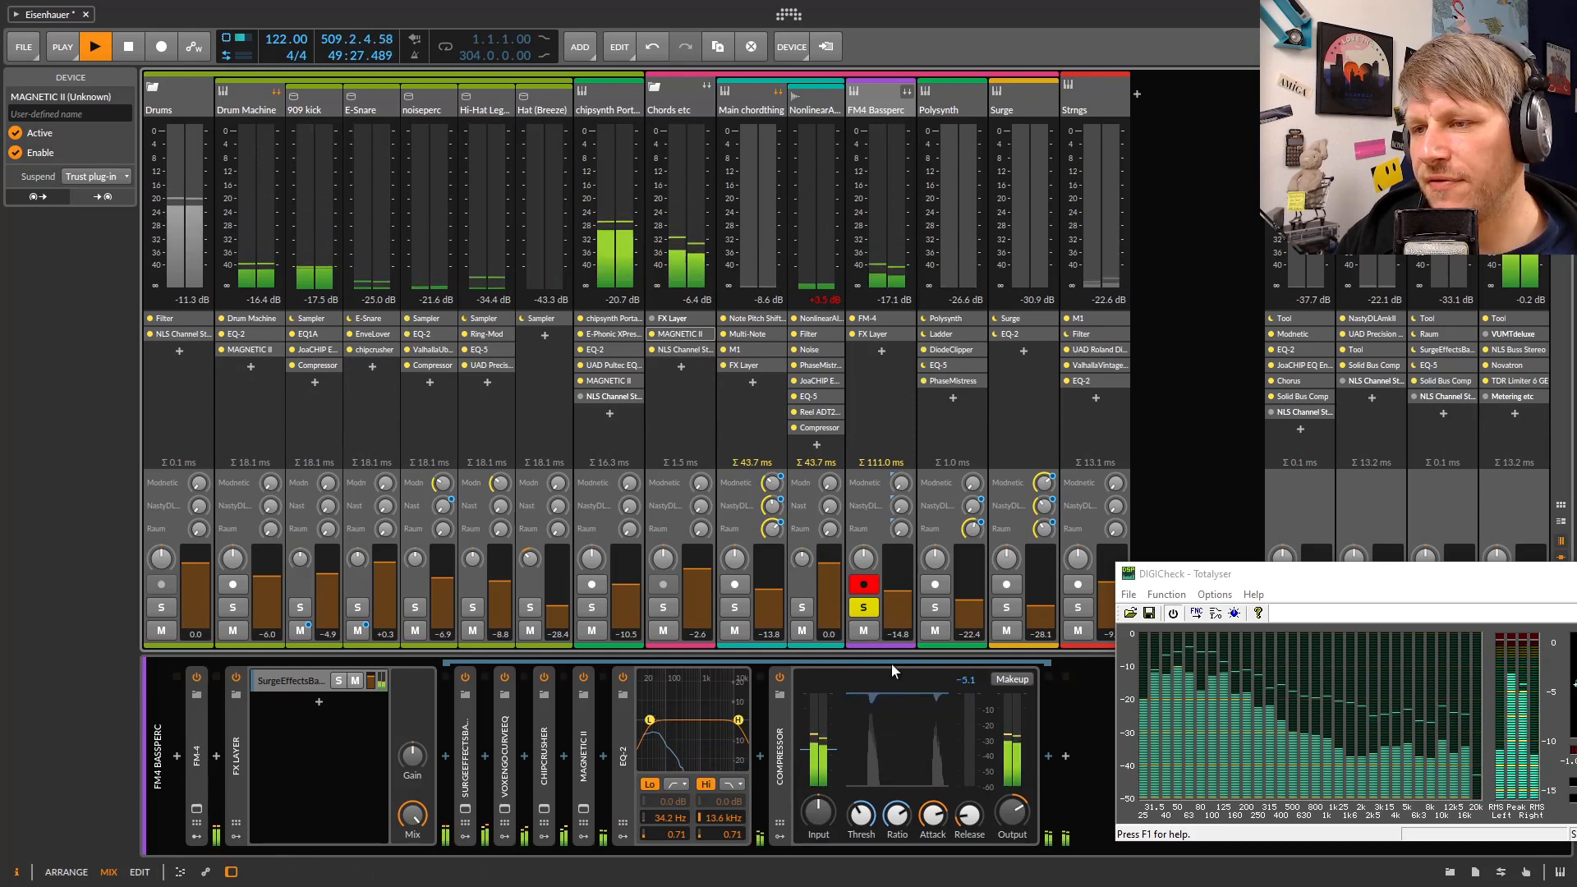
left_click(672, 319)
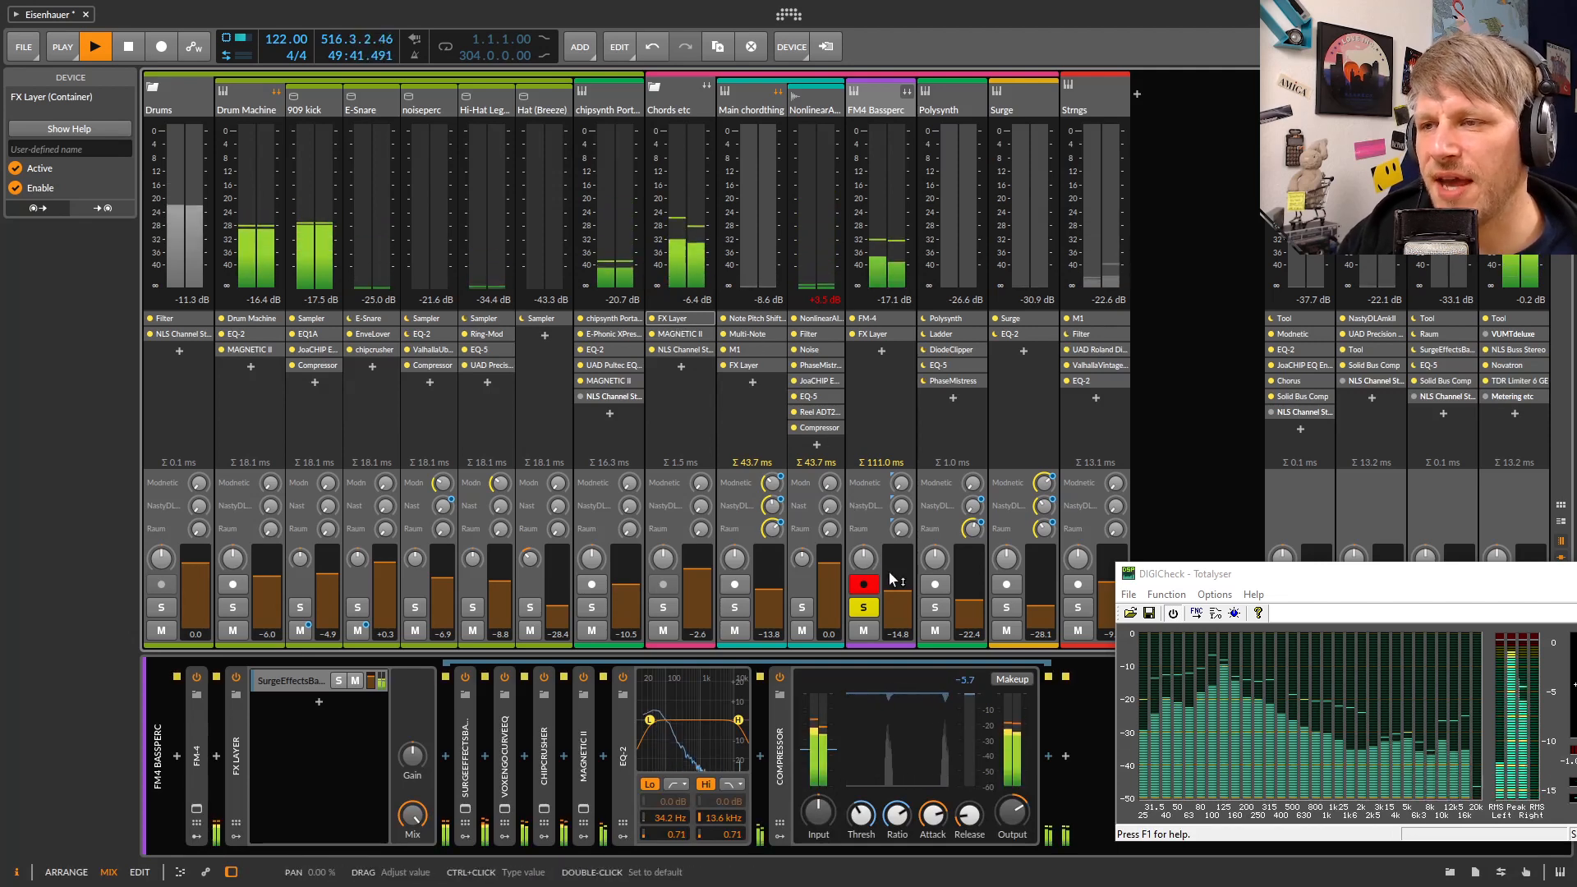
left_click(652, 319)
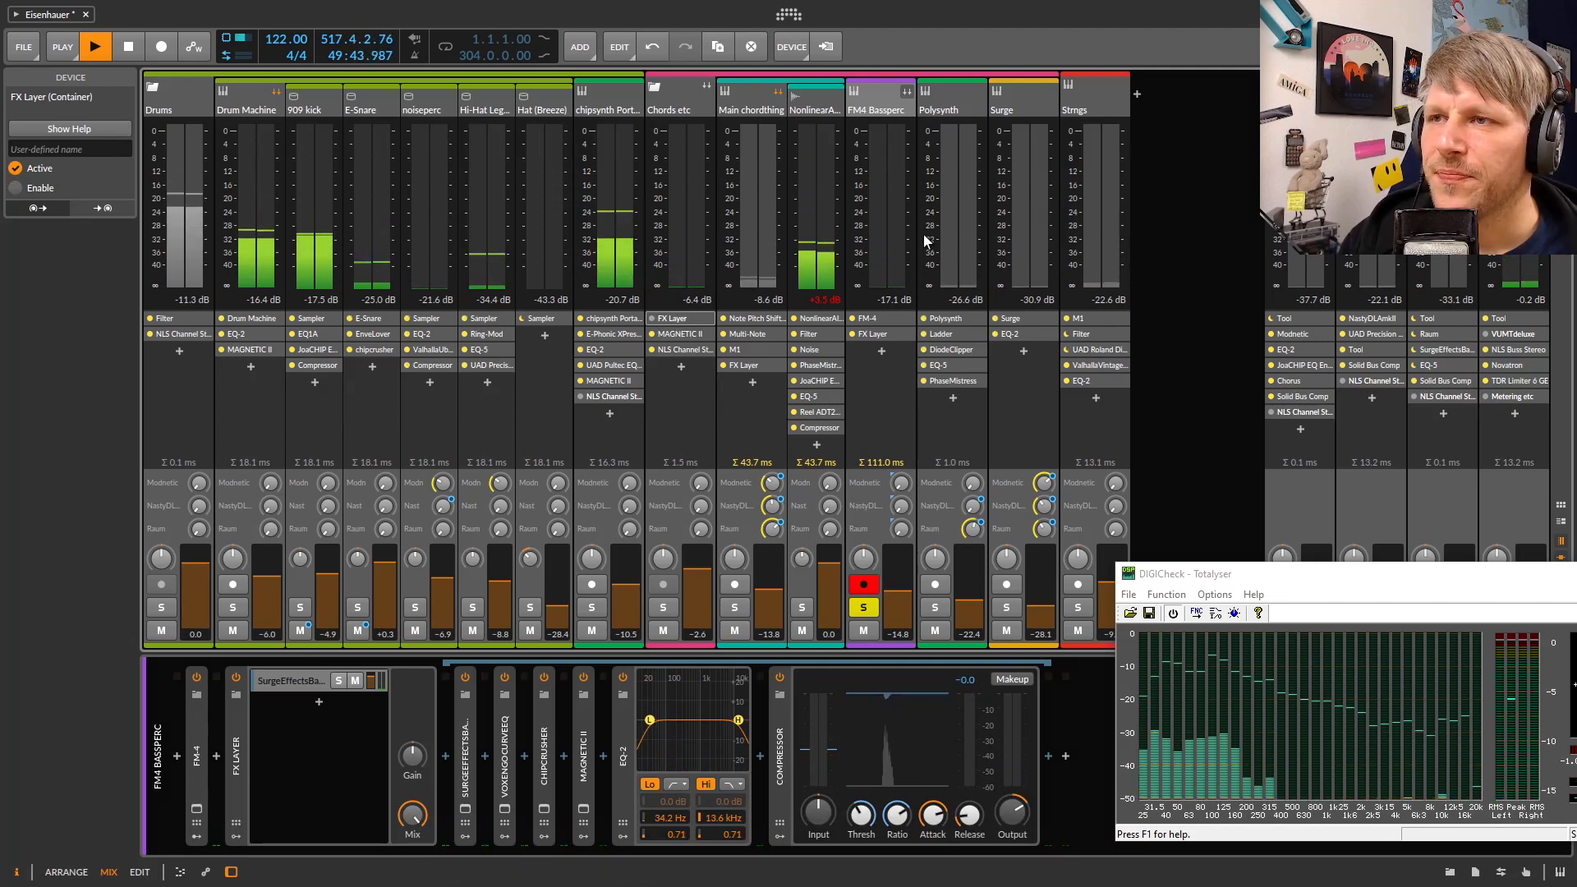
Solo the Polysynth track in place of FM4 Bassperc and show its device chain
left_click(864, 608)
left_click(935, 607)
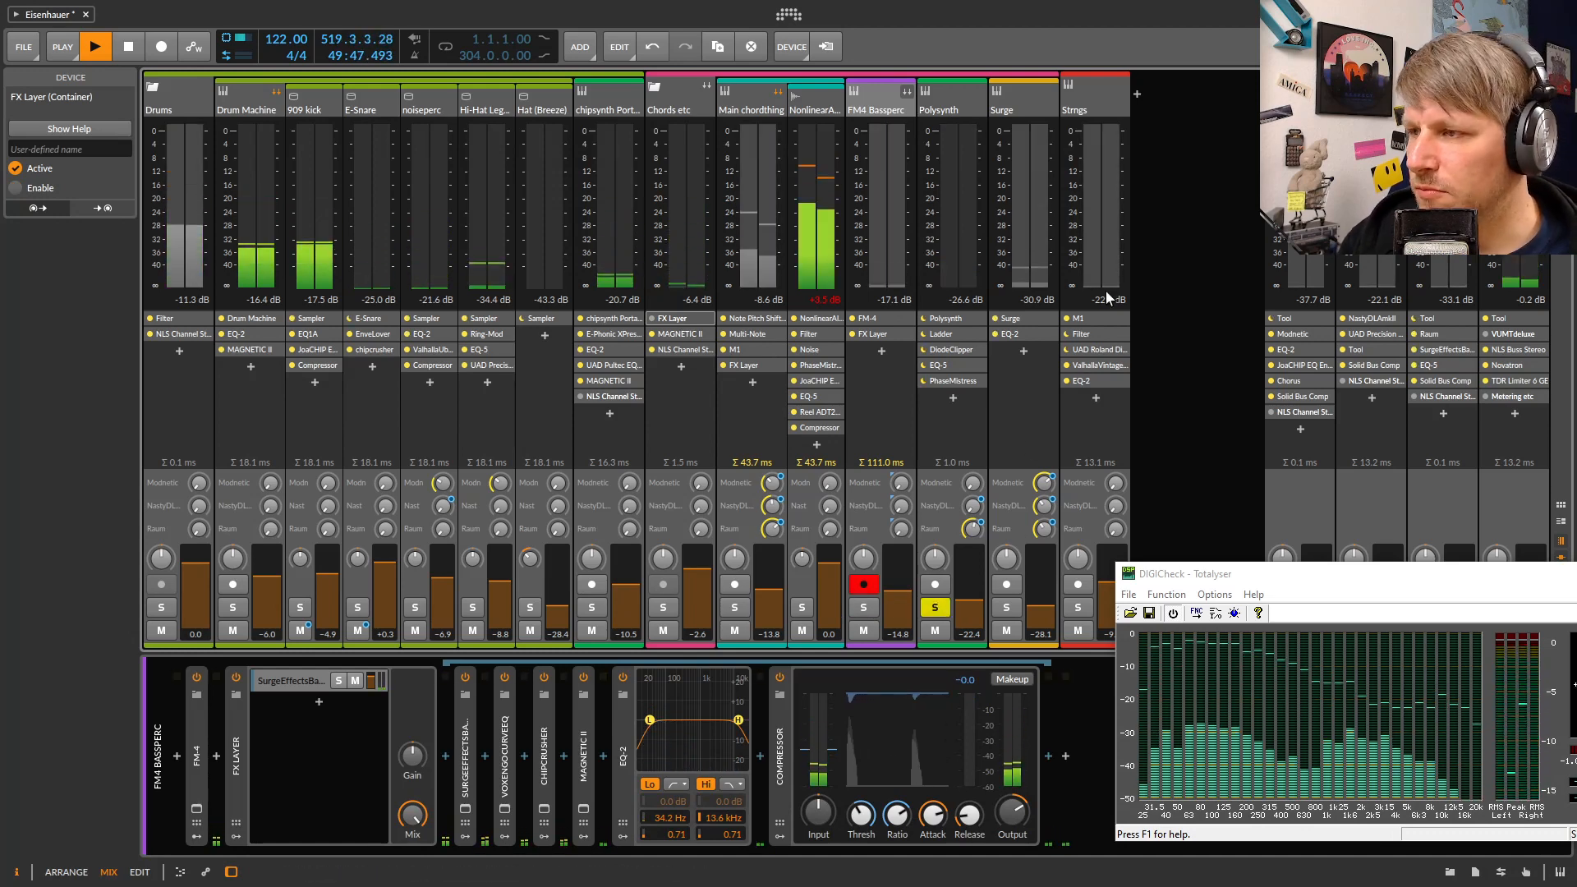
left_click(958, 100)
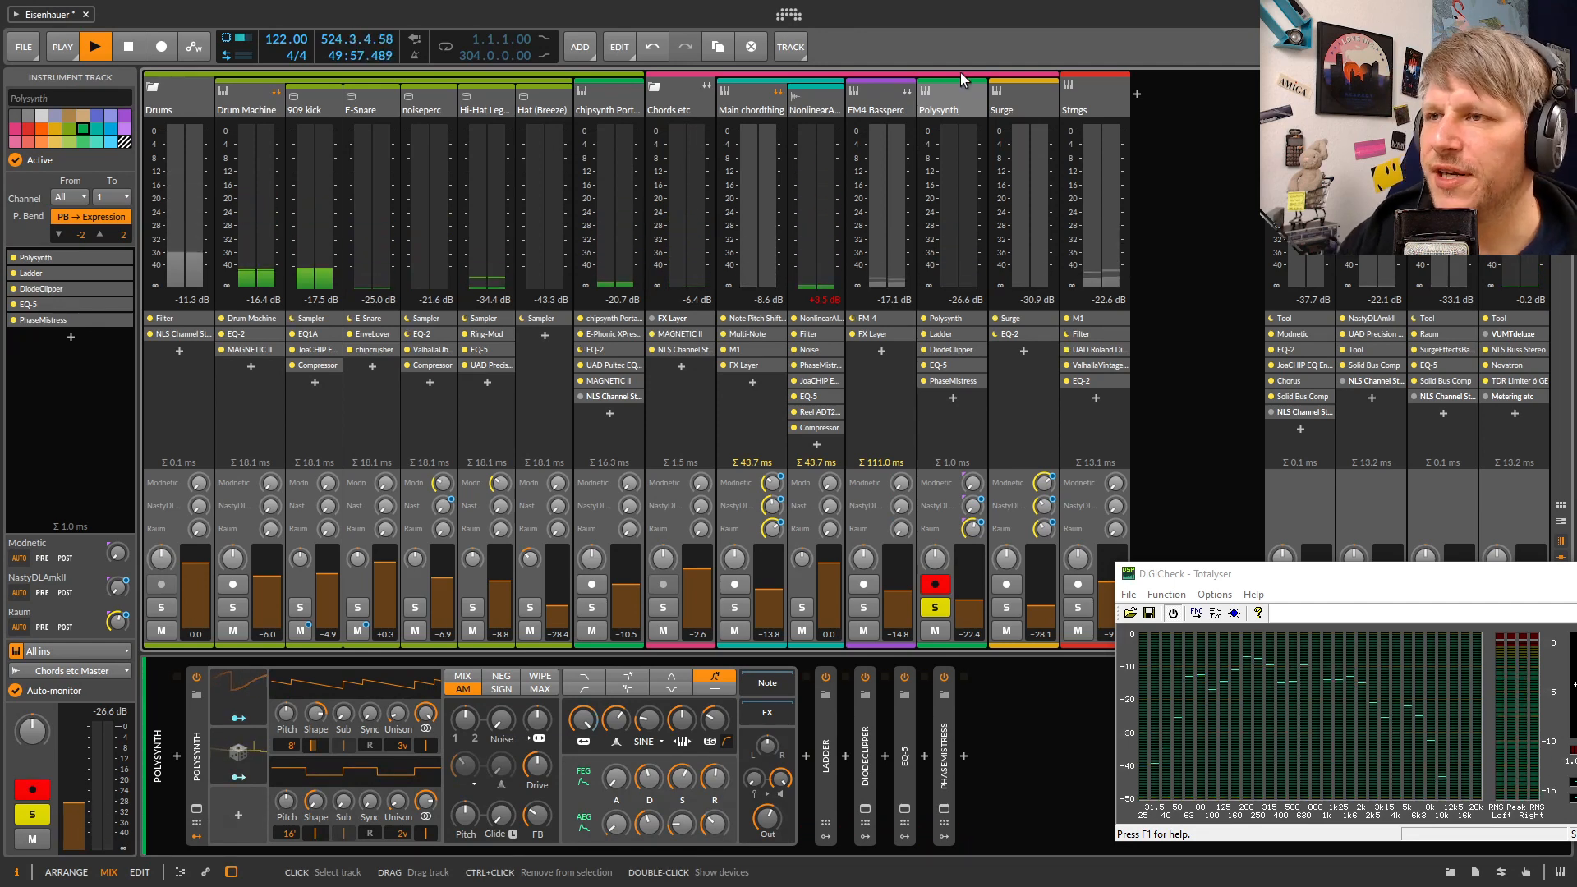
double_click(963, 101)
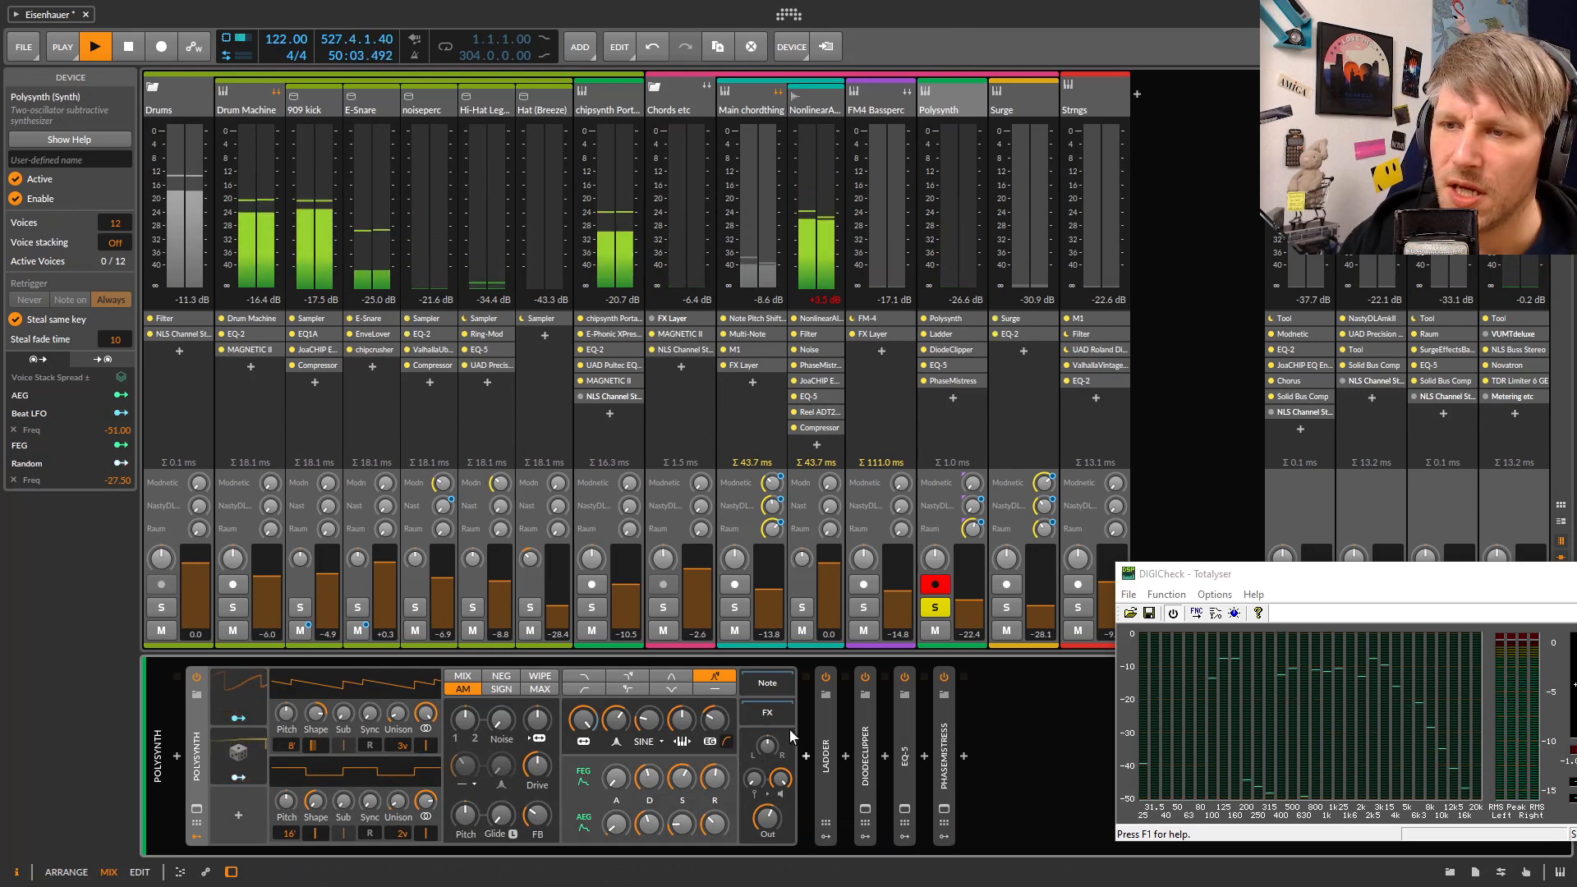
Hide the Polysynth device's modulators, collapse the device and expand the Ladder filter after it
left_click(198, 834)
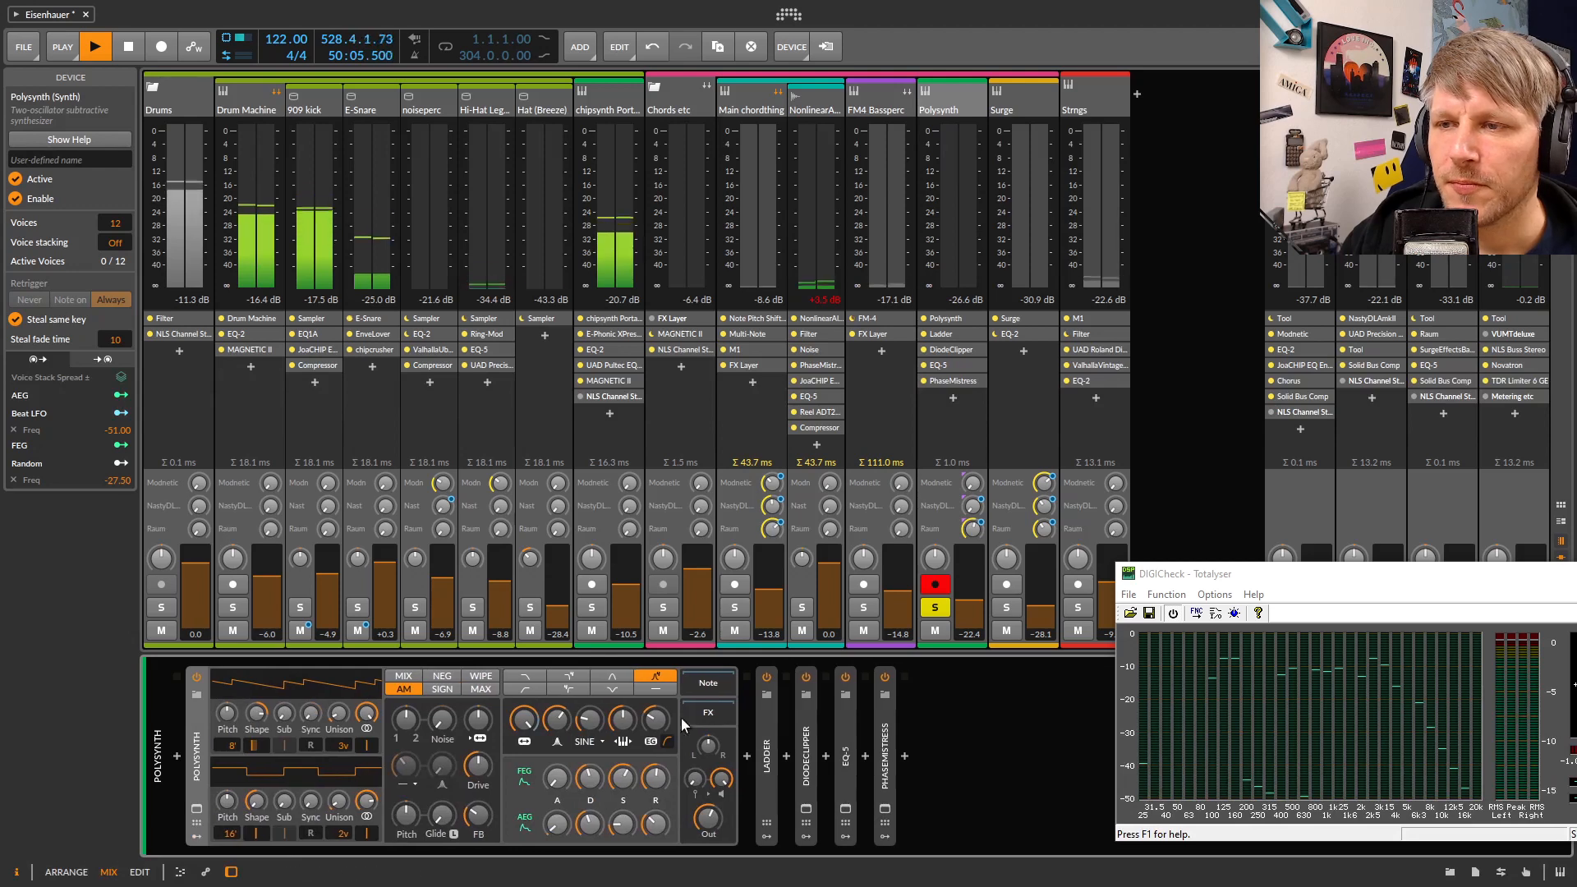
left_click(209, 742)
left_click(244, 736)
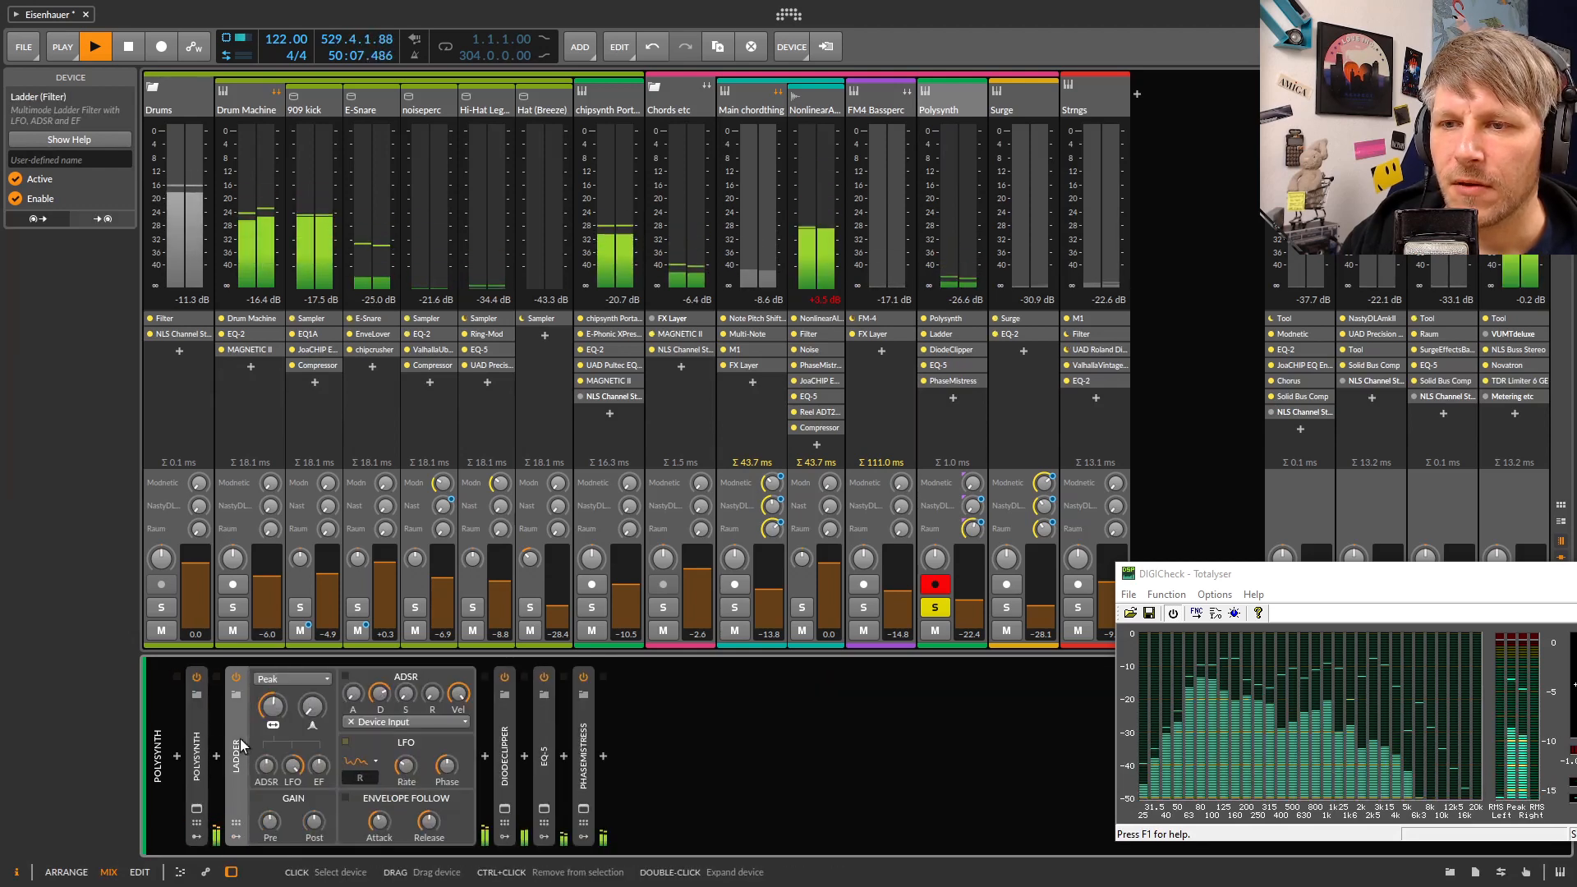
Expand DiodeClipper in the Polysynth chain and view its plug-in window, placed clear of the device chain
double_click(506, 708)
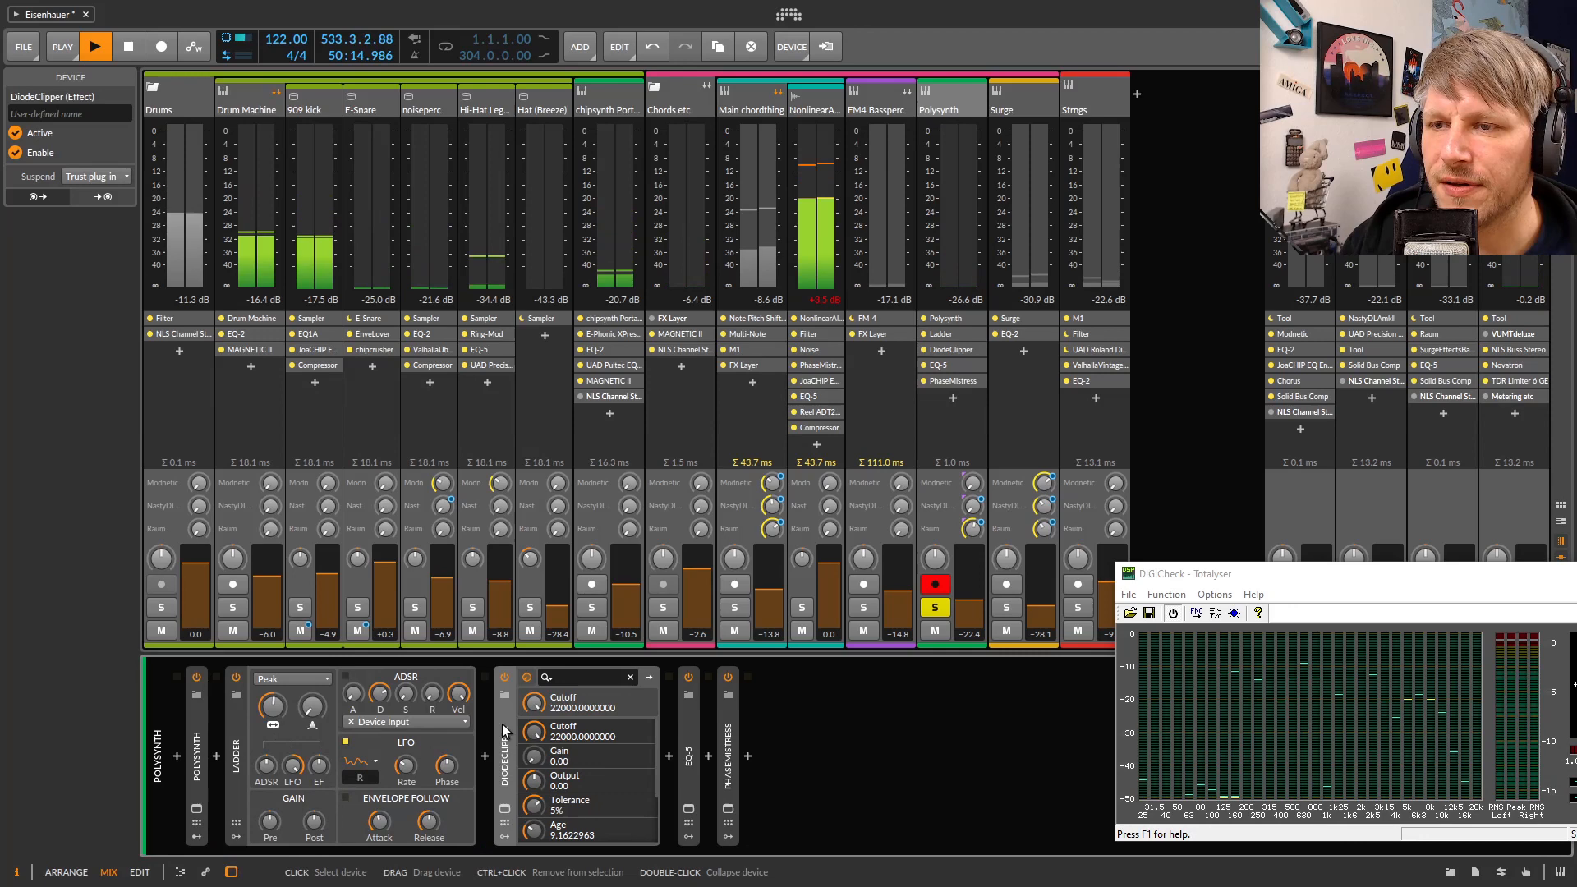
left_click(505, 810)
left_click_drag(810, 265, 546, 219)
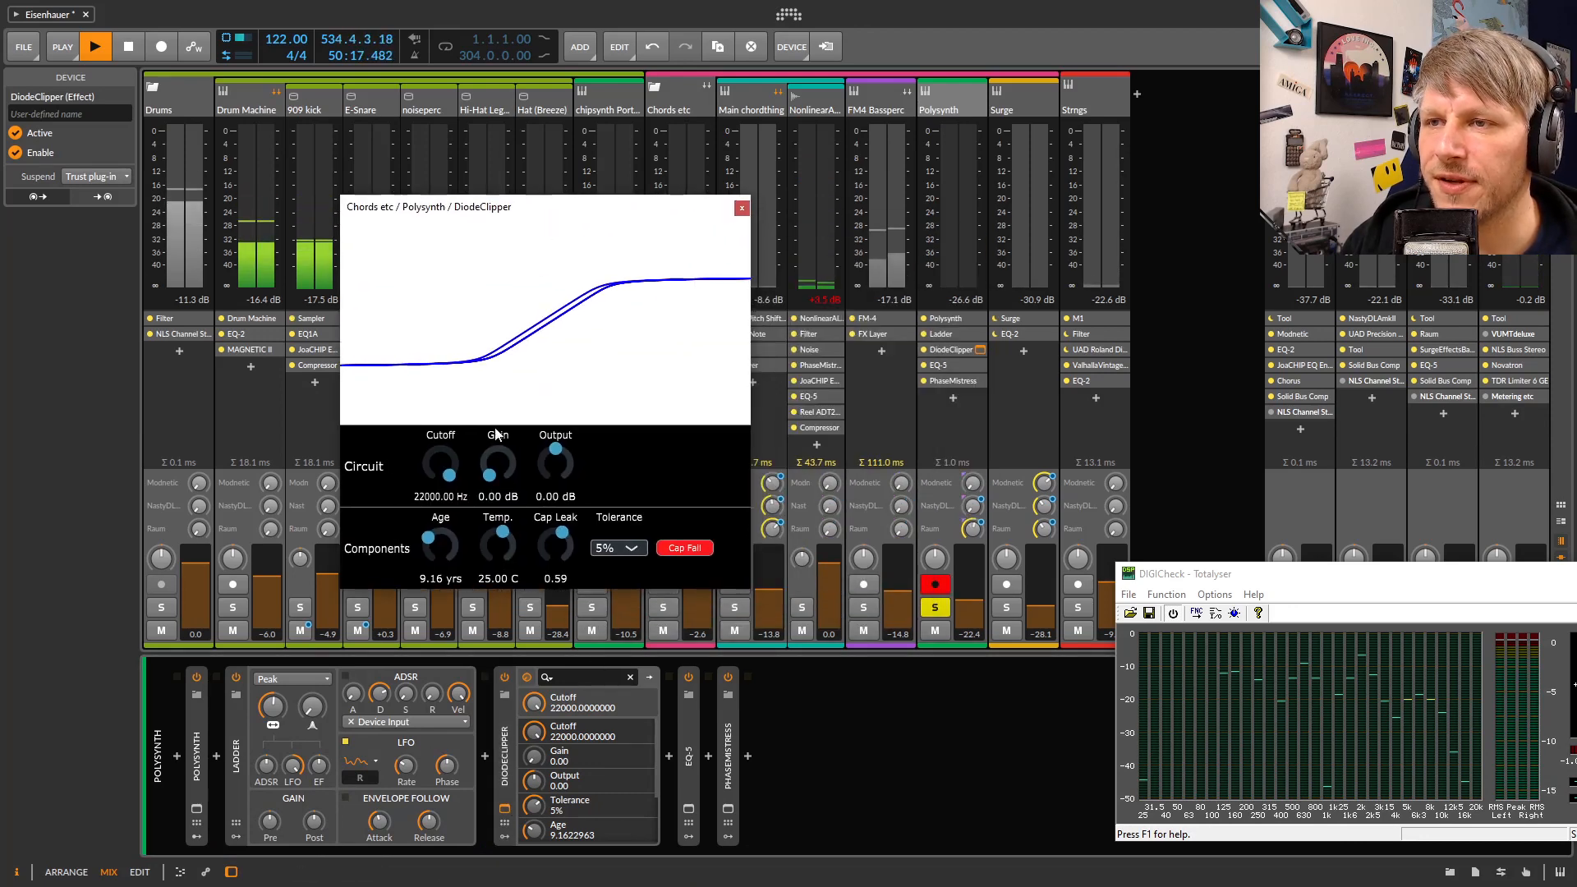
Compare the Polysynth sound with the Ladder filter off and back on
left_click(240, 722)
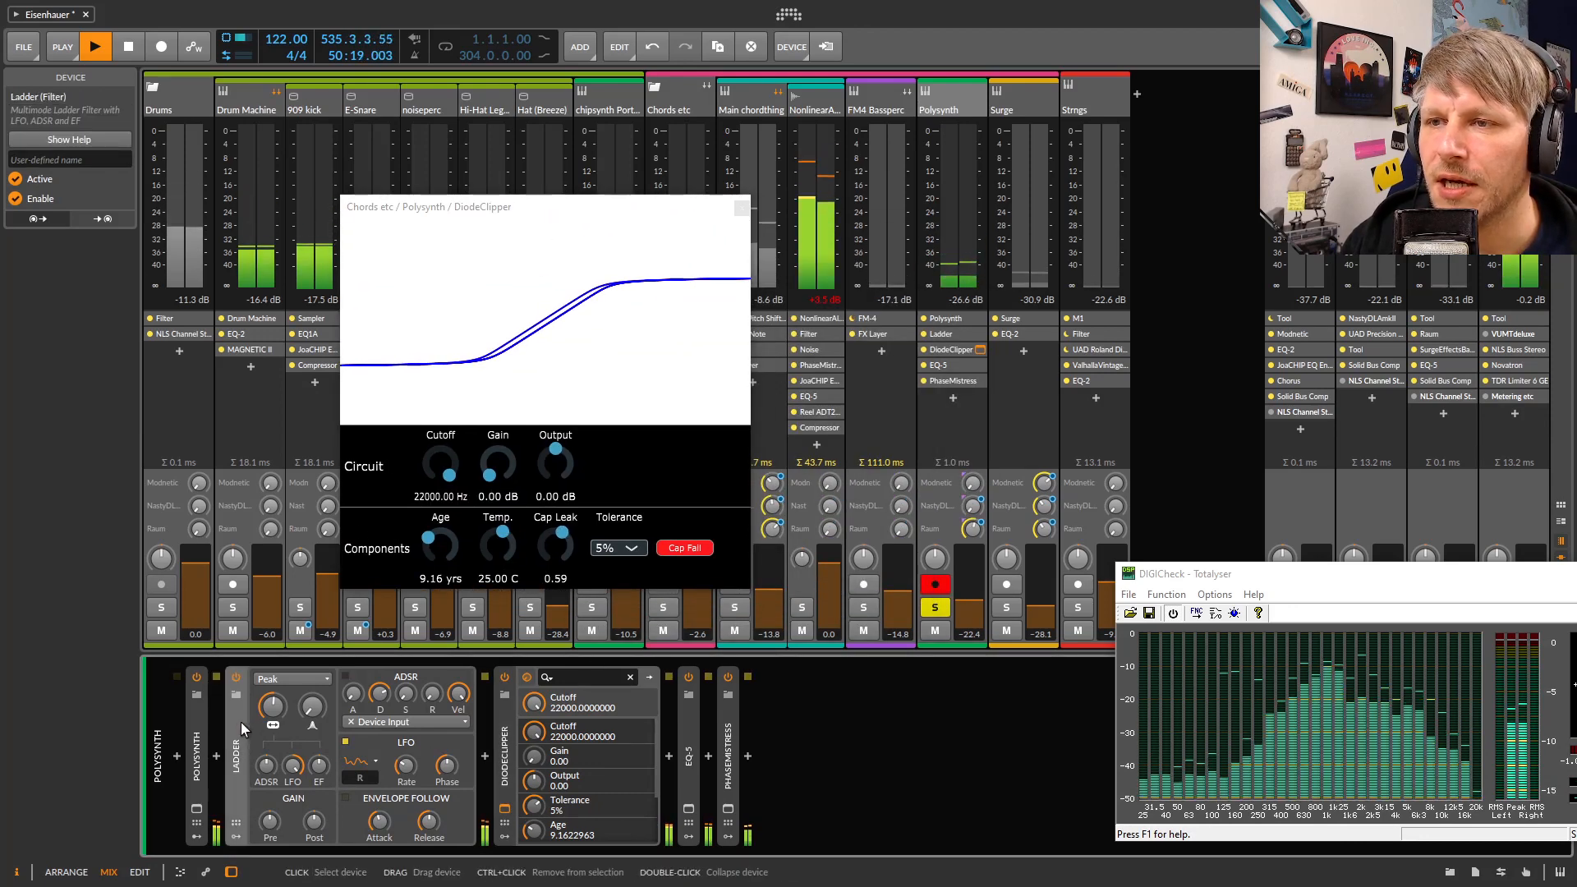
left_click(238, 680)
left_click(236, 677)
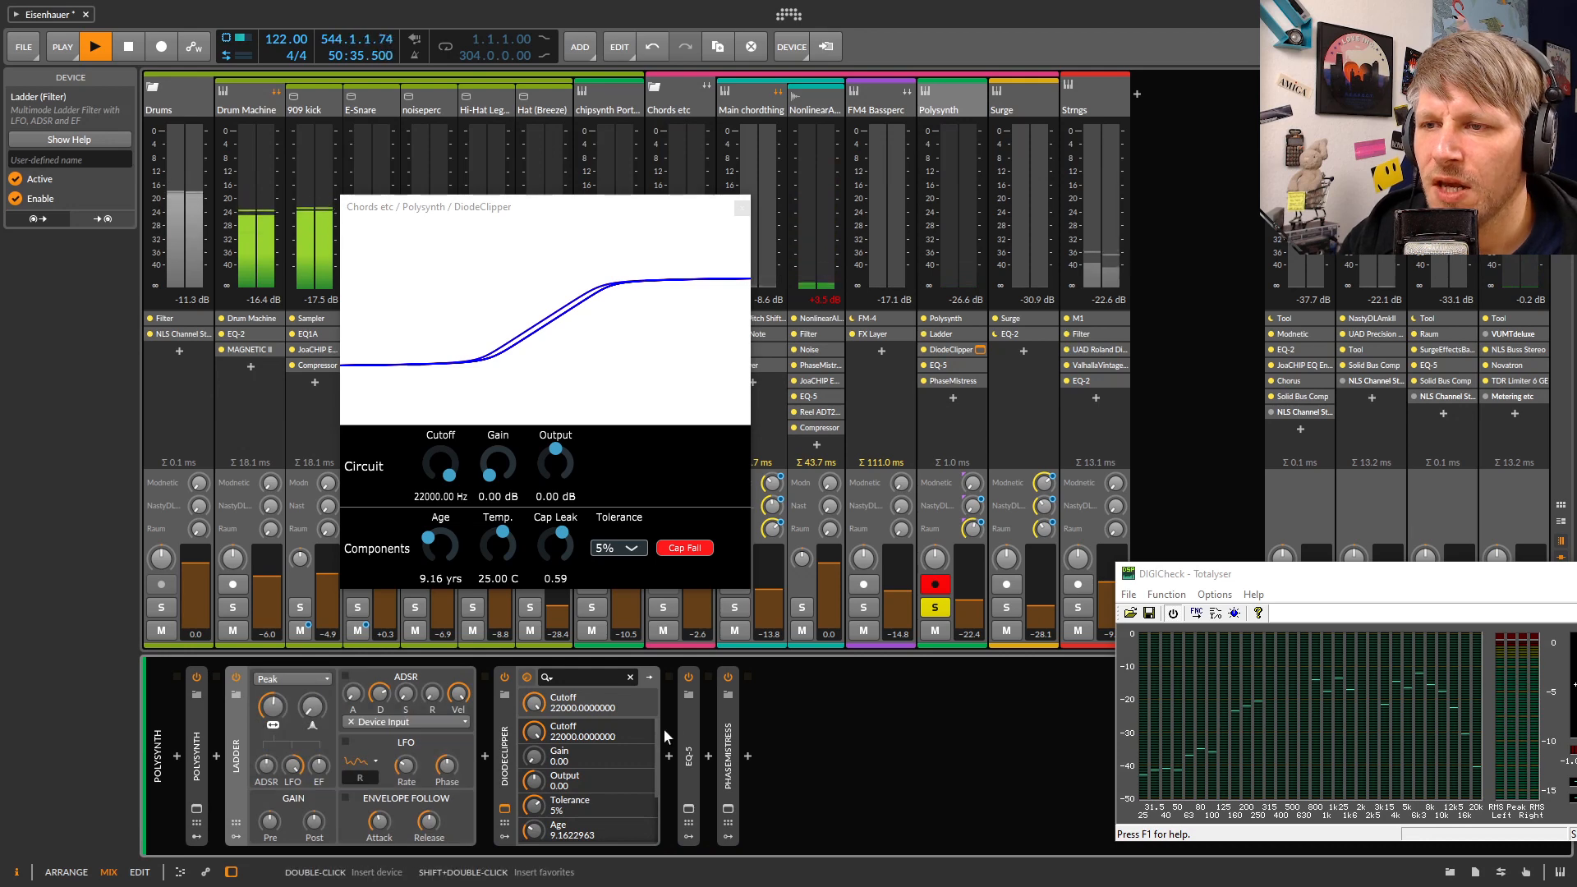
View the Polysynth's EQ-5 curve in its large view and in the device chain, closing the DiodeClipper window and collapsing EQ-5
left_click(689, 806)
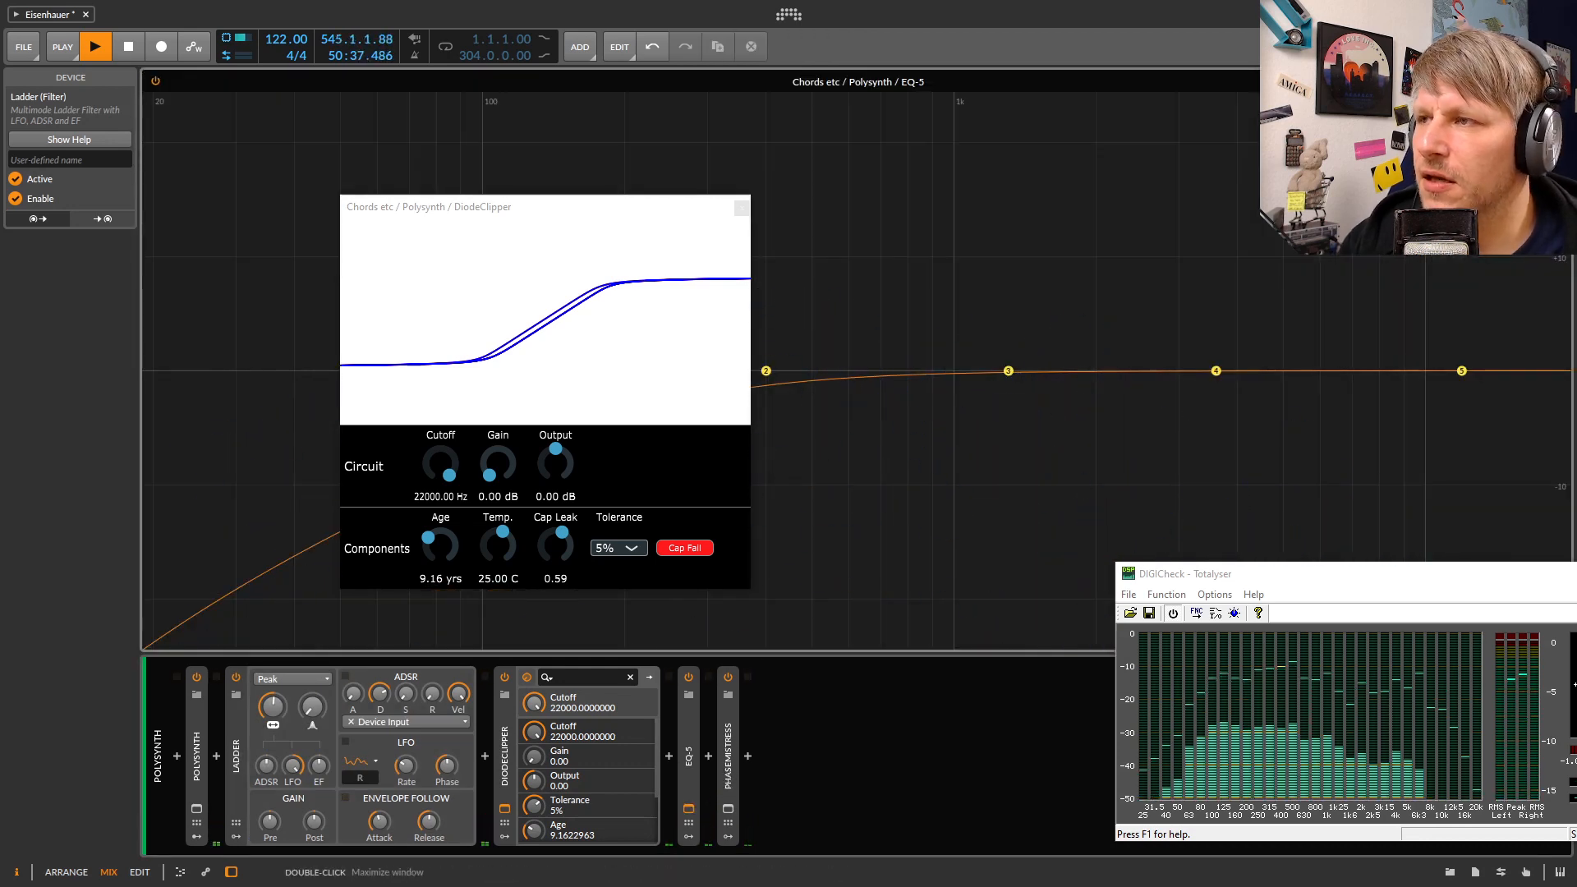
left_click(1562, 81)
double_click(689, 756)
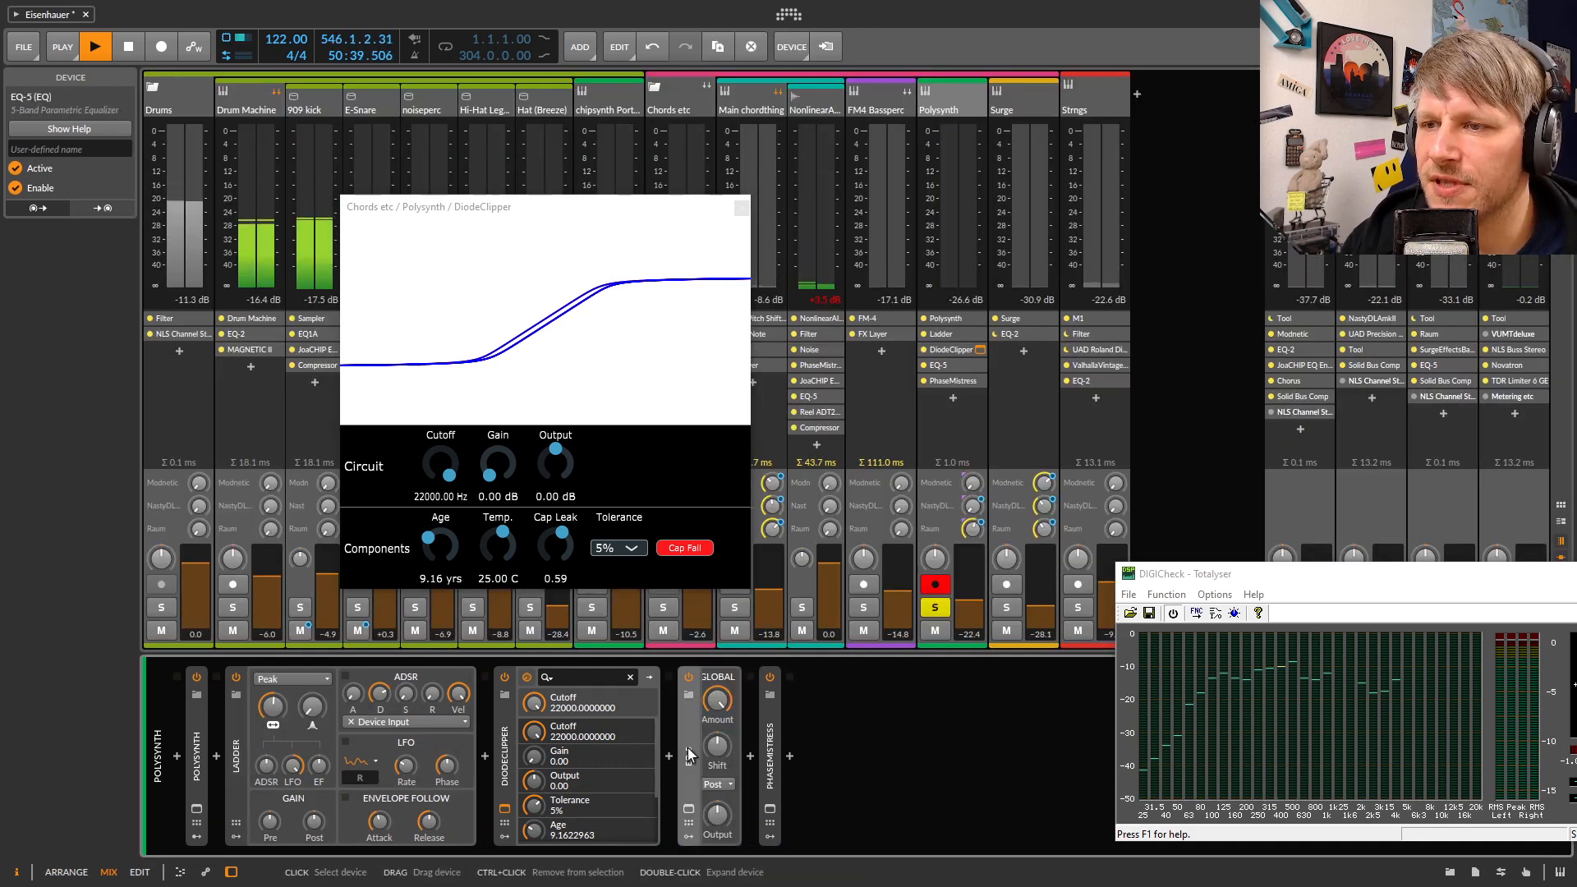
left_click(741, 208)
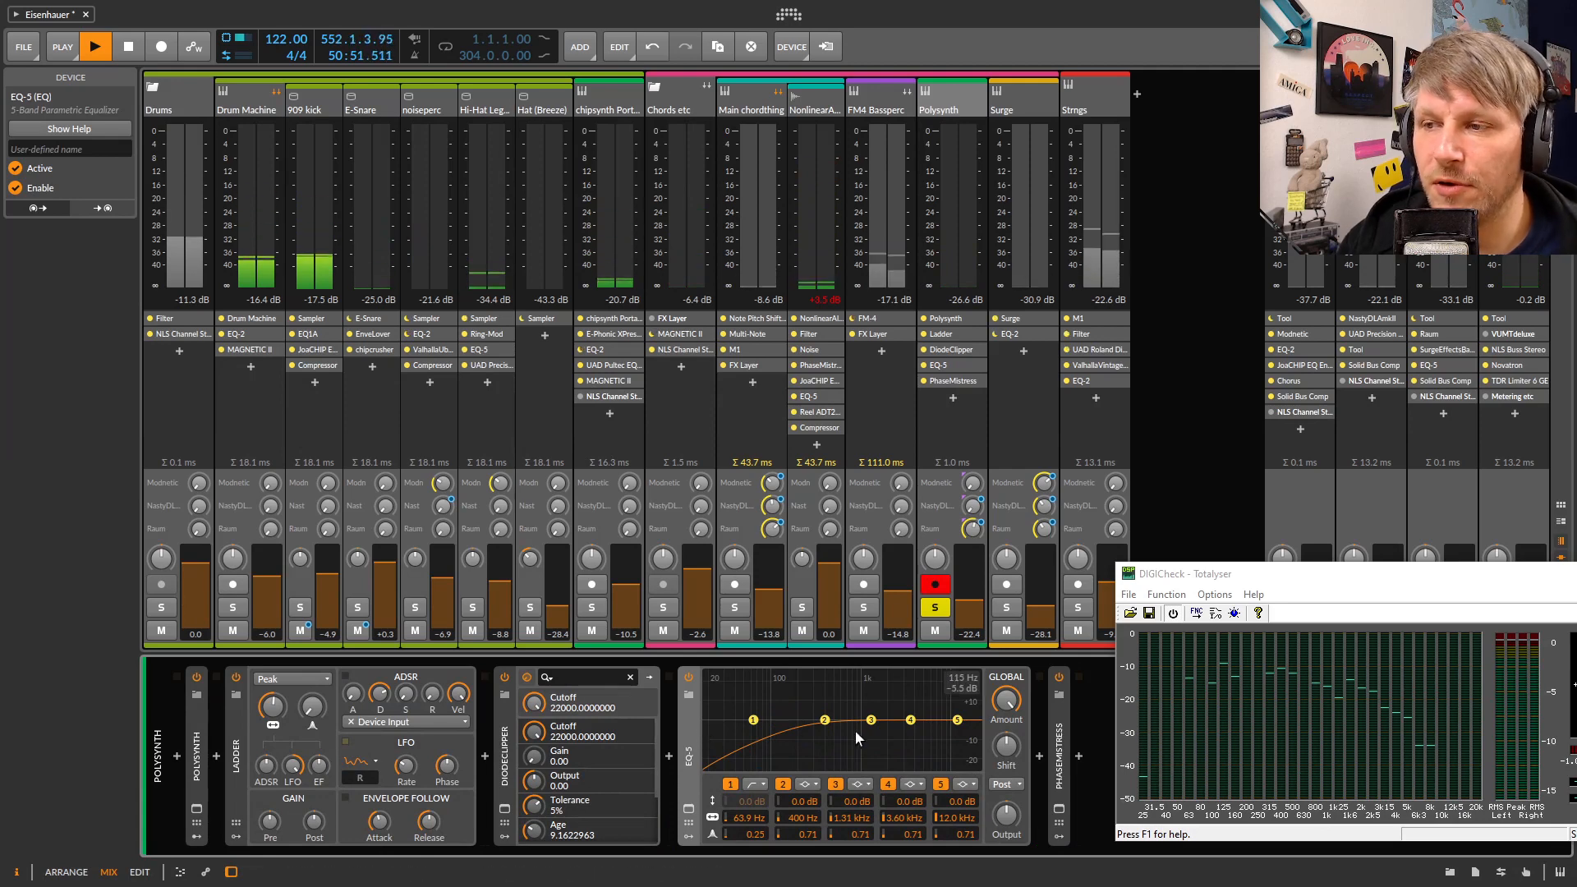
double_click(689, 733)
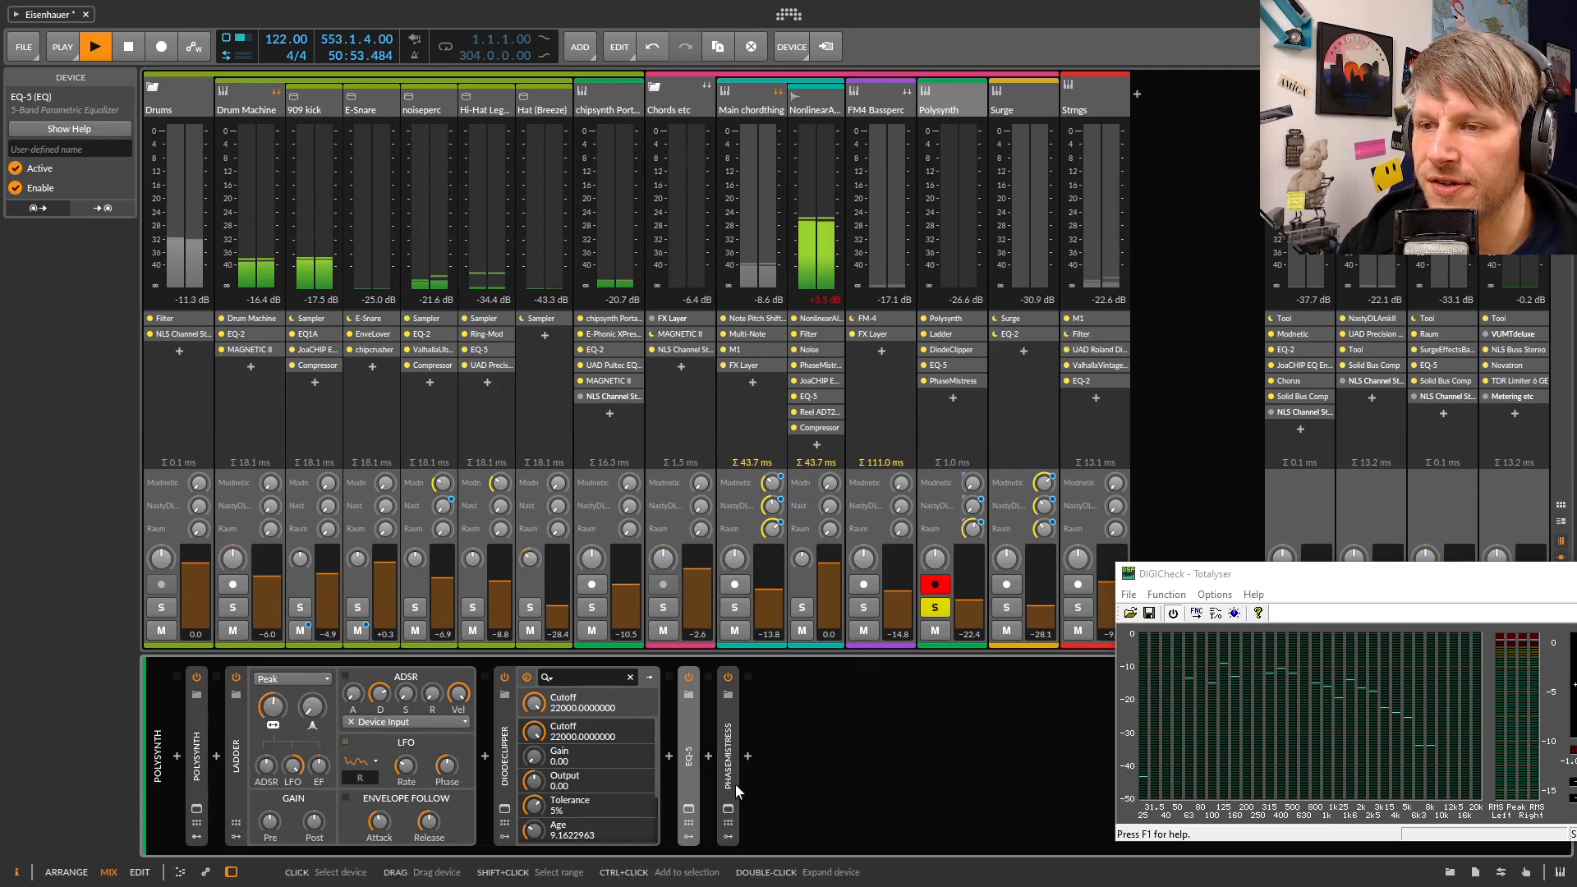
View the PhaseMistress plug-in window with its 5 High Mistress A preset, and close the window
left_click(728, 810)
left_click_drag(739, 315, 526, 307)
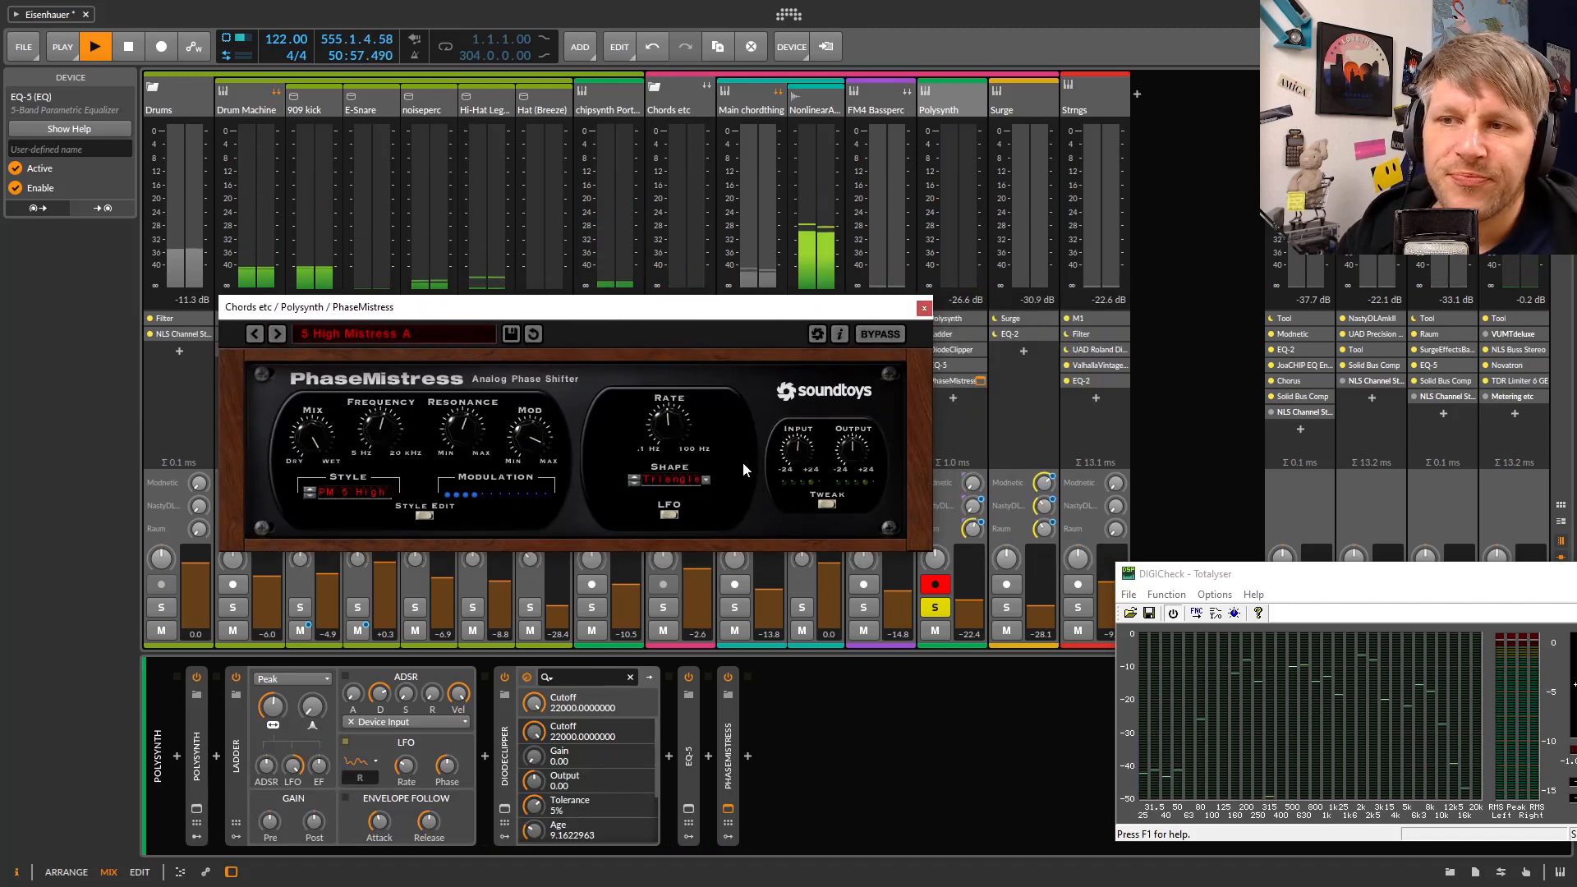
left_click(926, 310)
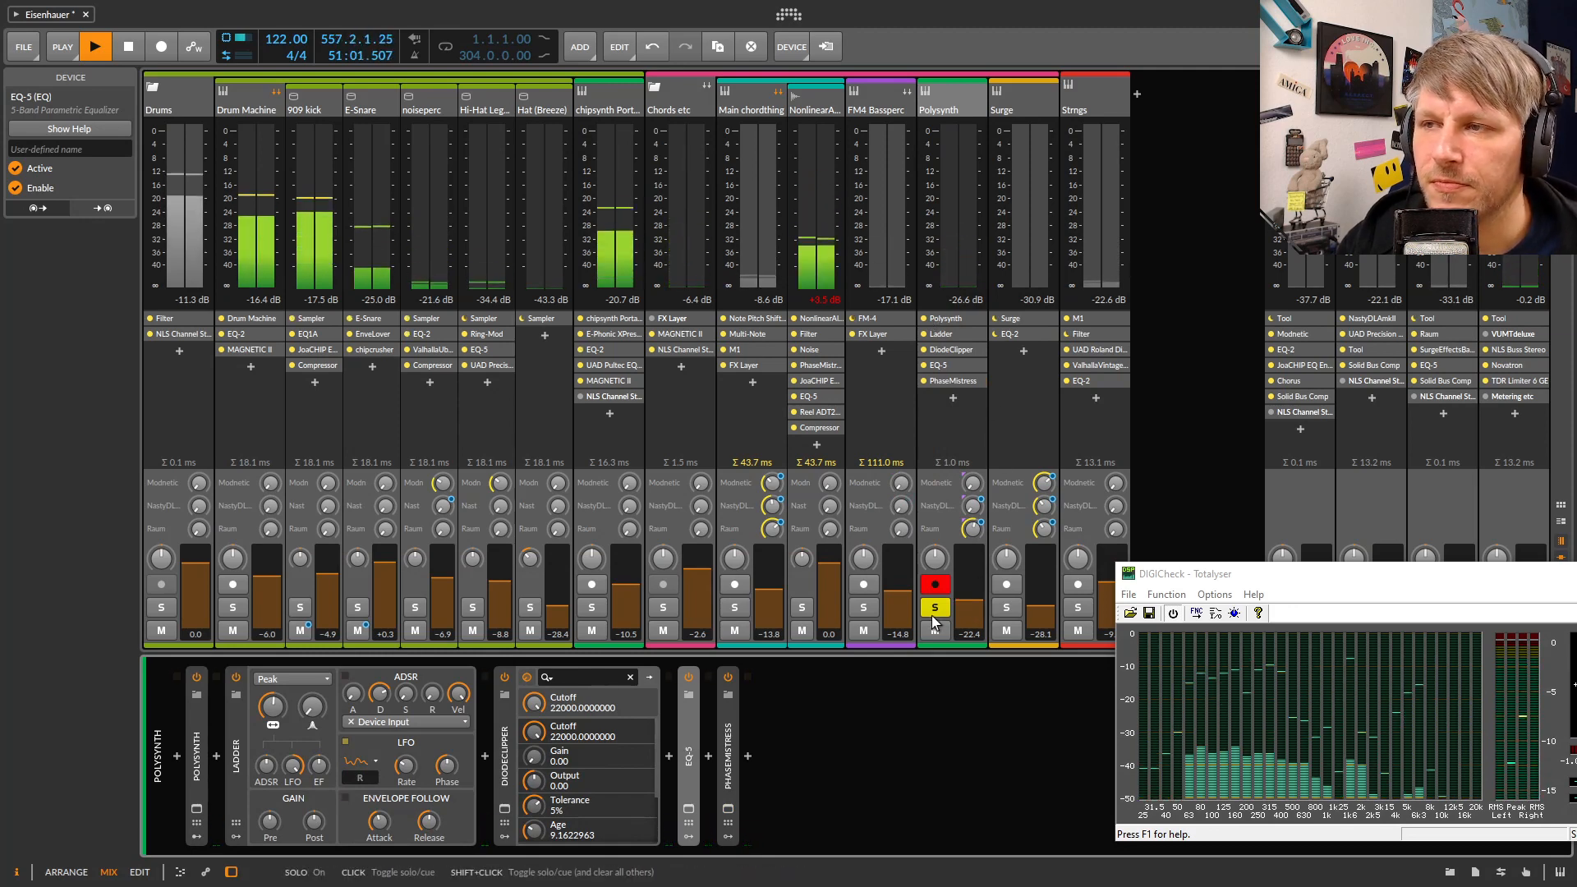
Solo the Surge track in place of Polysynth and expand its EQ-2, with the Totalyser moved out of view
left_click(1006, 608)
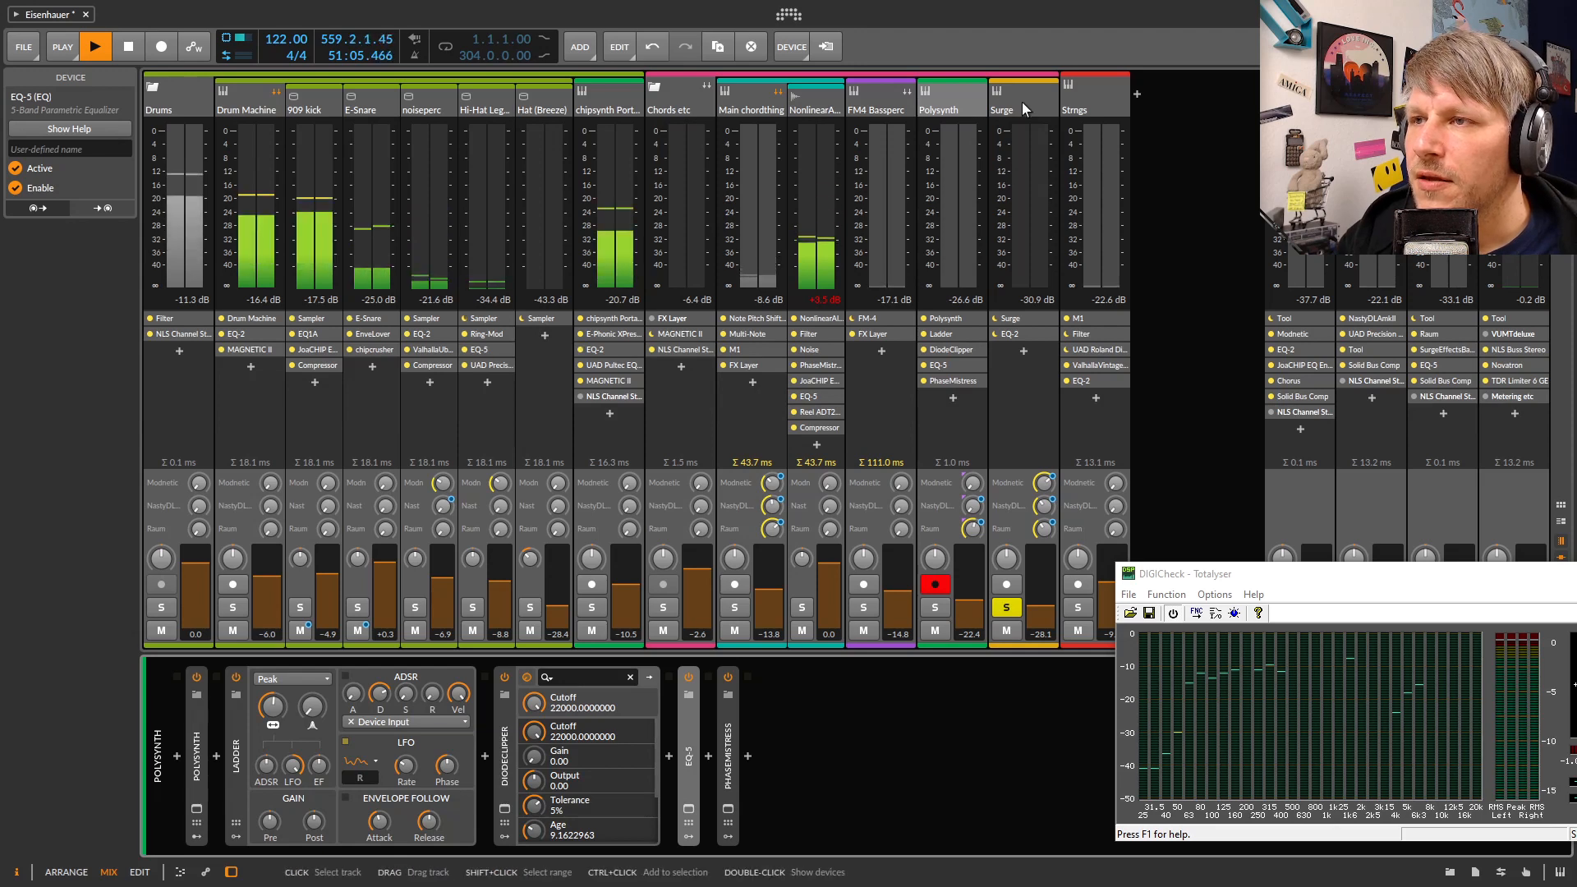
left_click(1006, 172)
left_click_drag(1240, 573, 1576, 604)
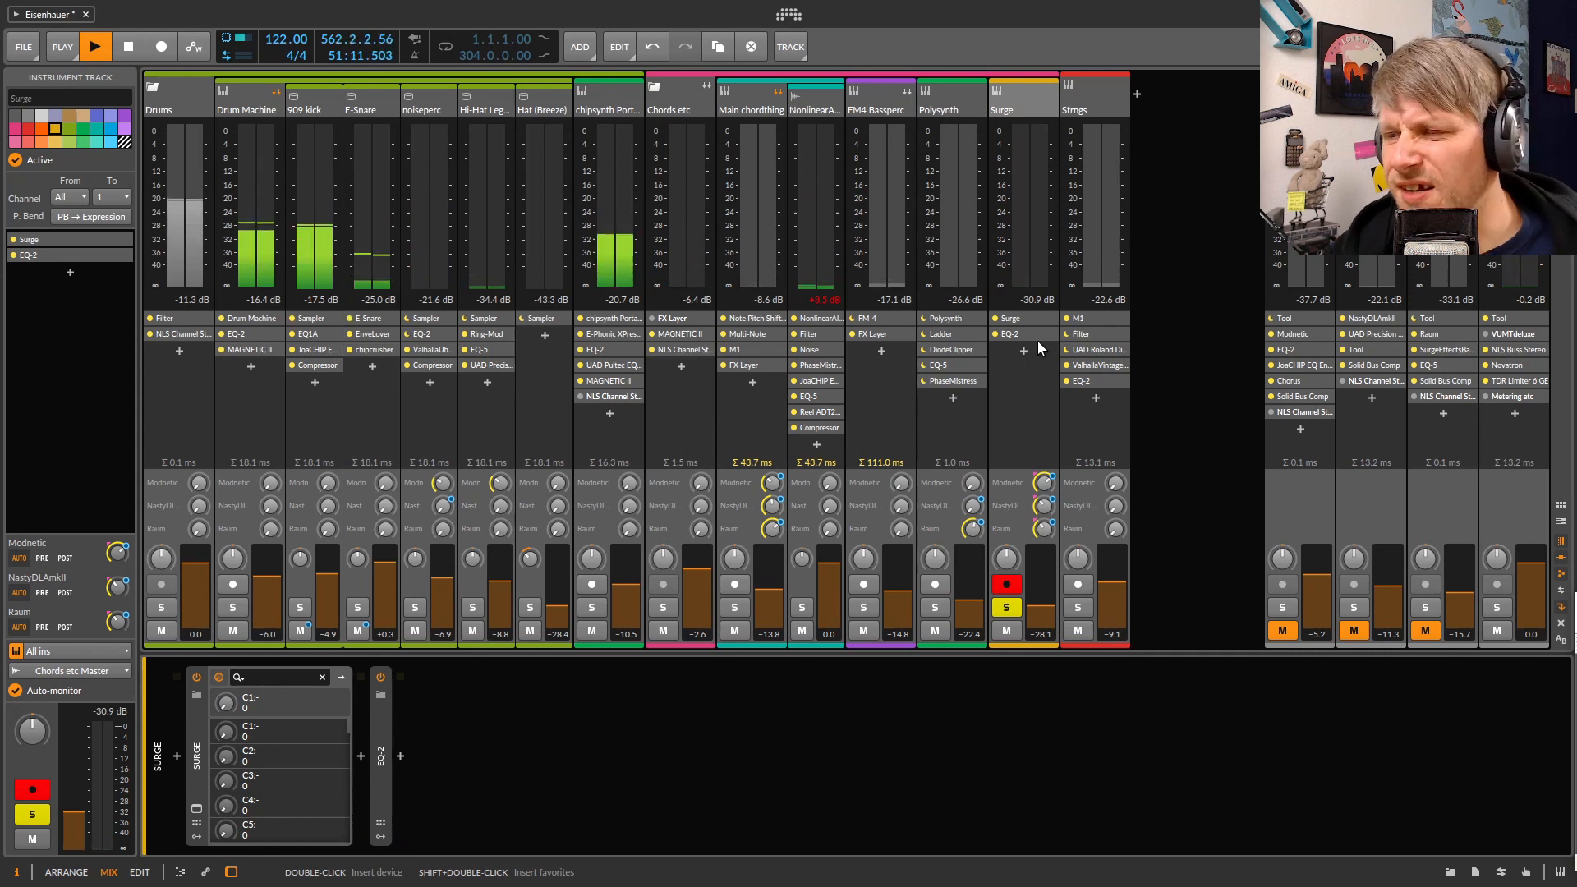
double_click(1013, 92)
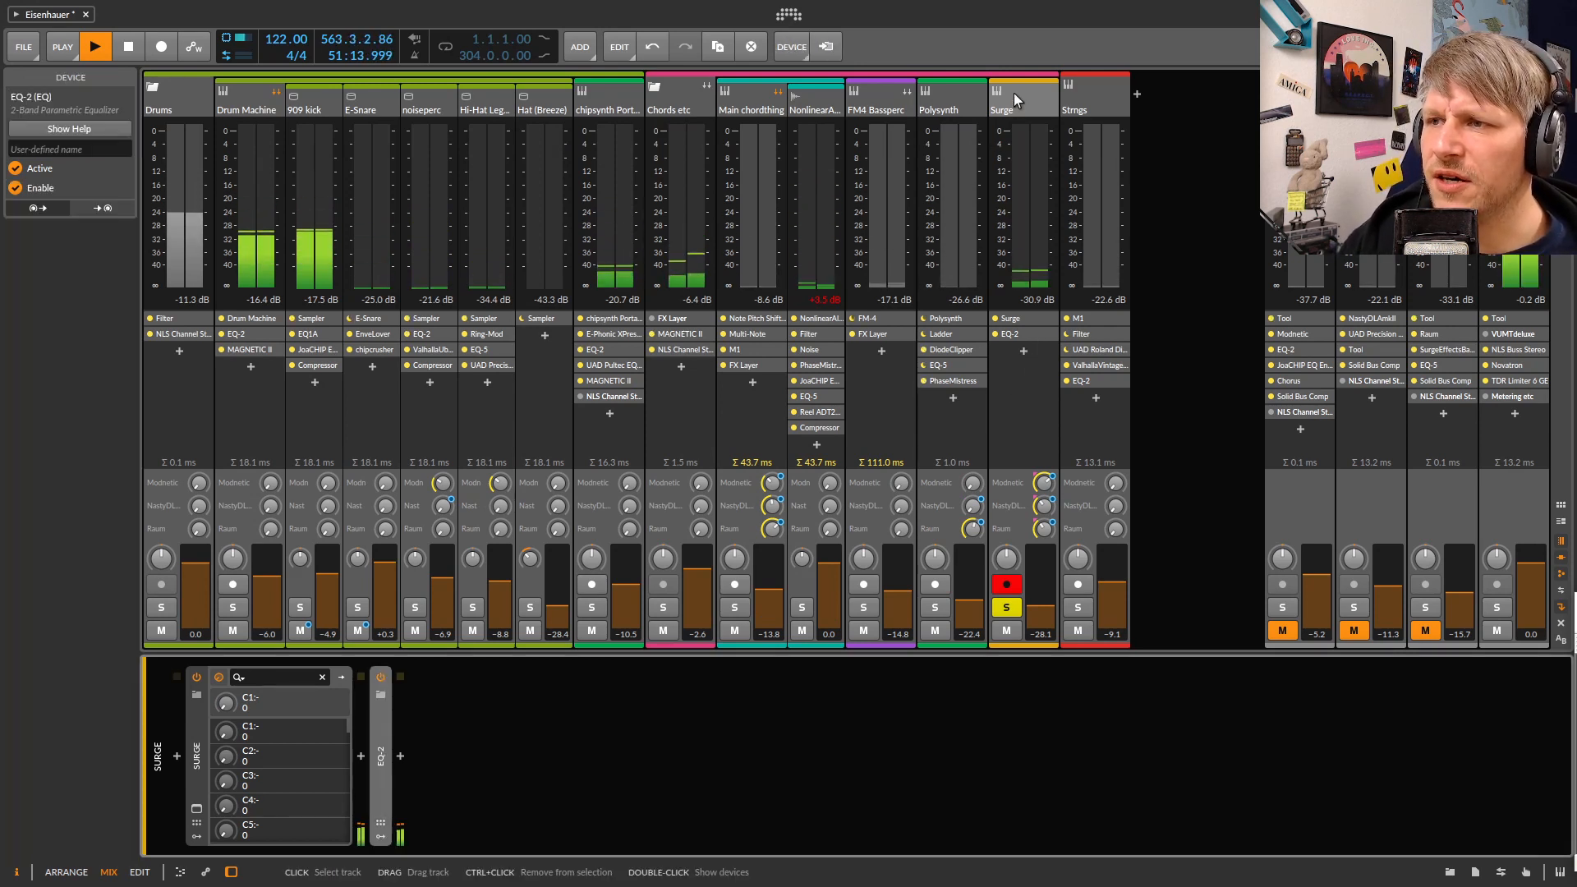
left_click(383, 747)
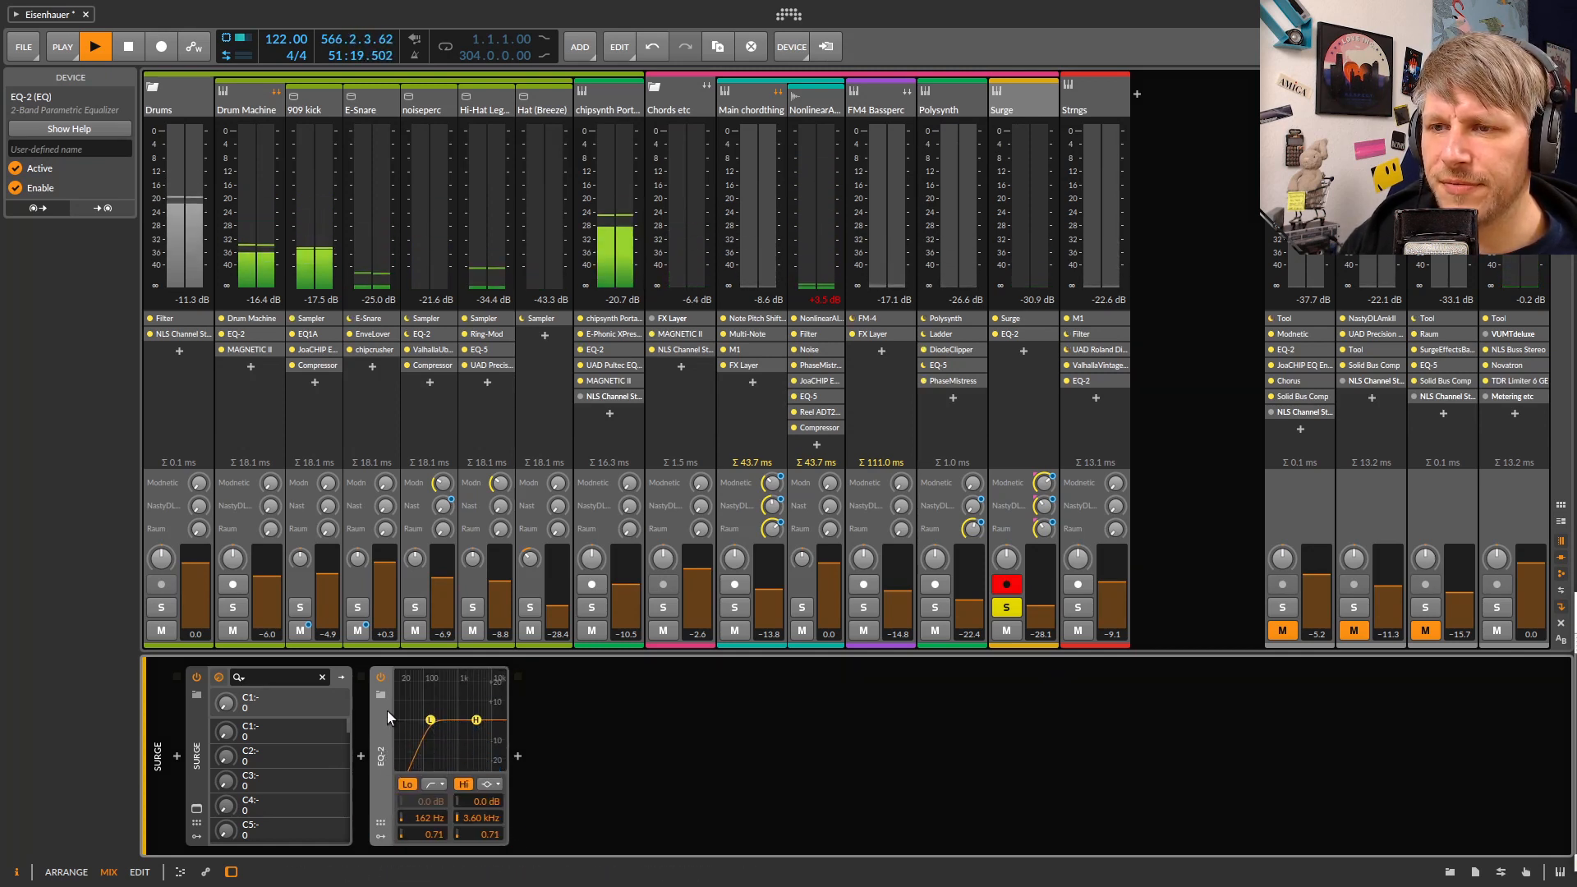
Solo the Chords etc group in place of Surge, with its FX Layer switched on and its device chain shown
left_click(1007, 608)
left_click(663, 607)
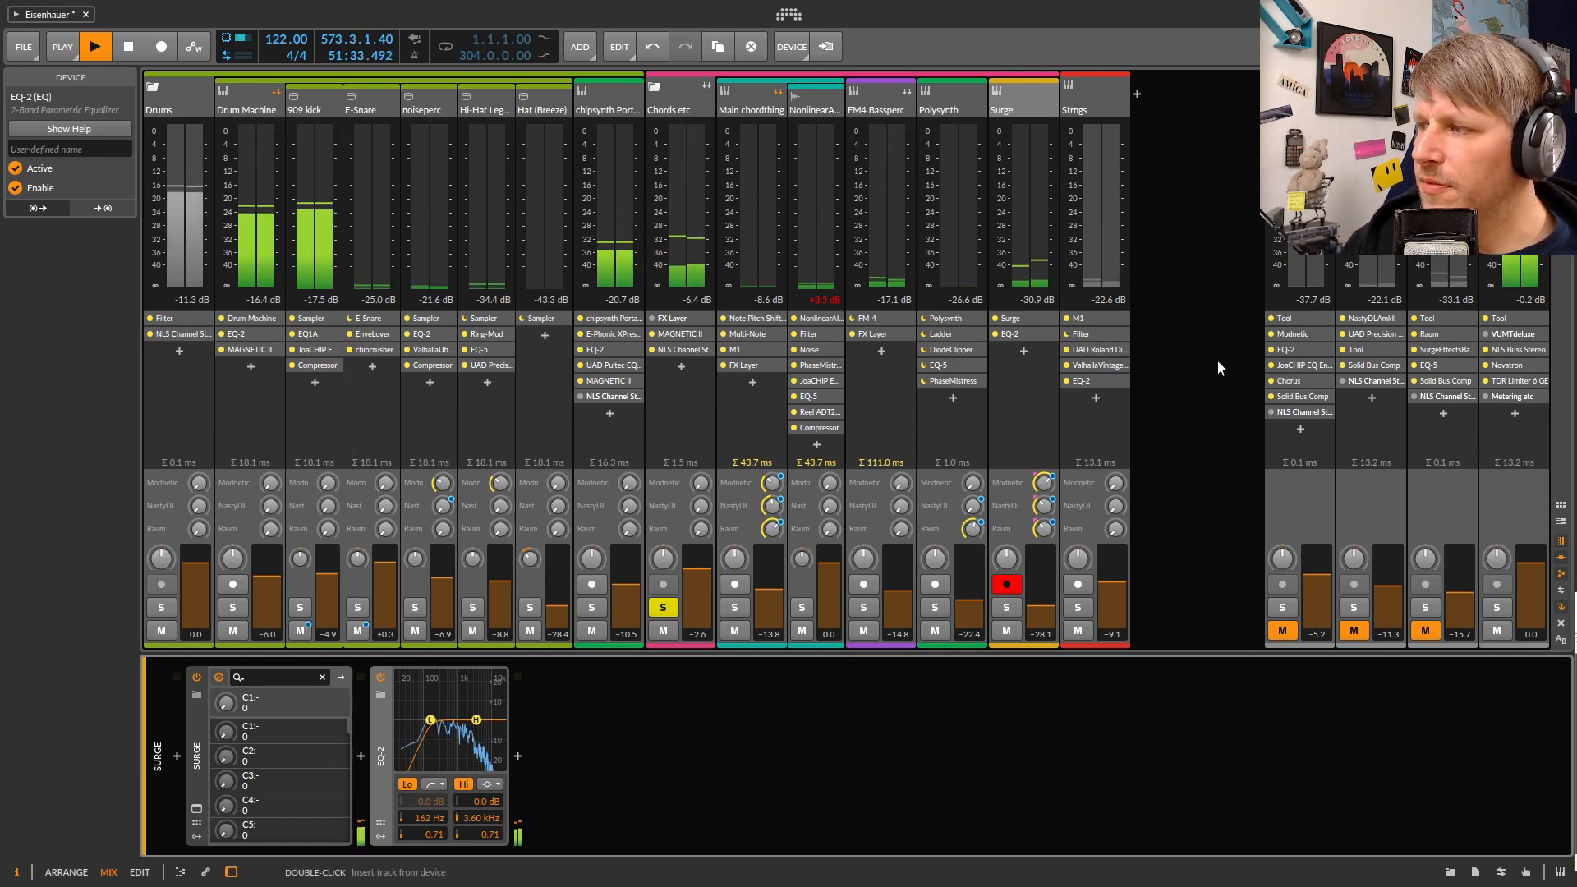
left_click(654, 320)
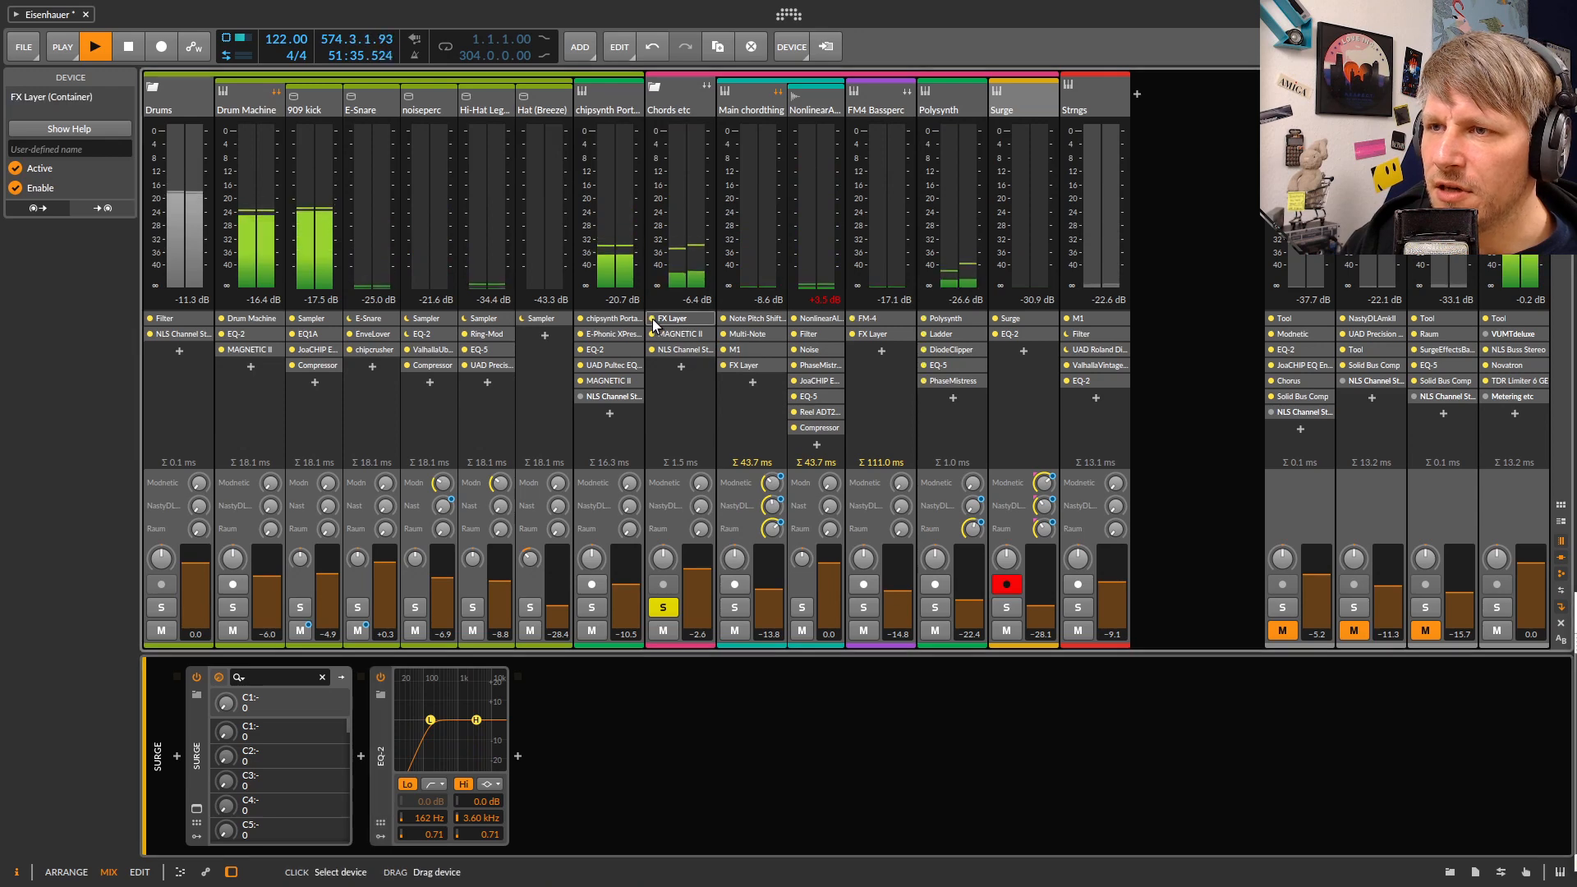
left_click(699, 108)
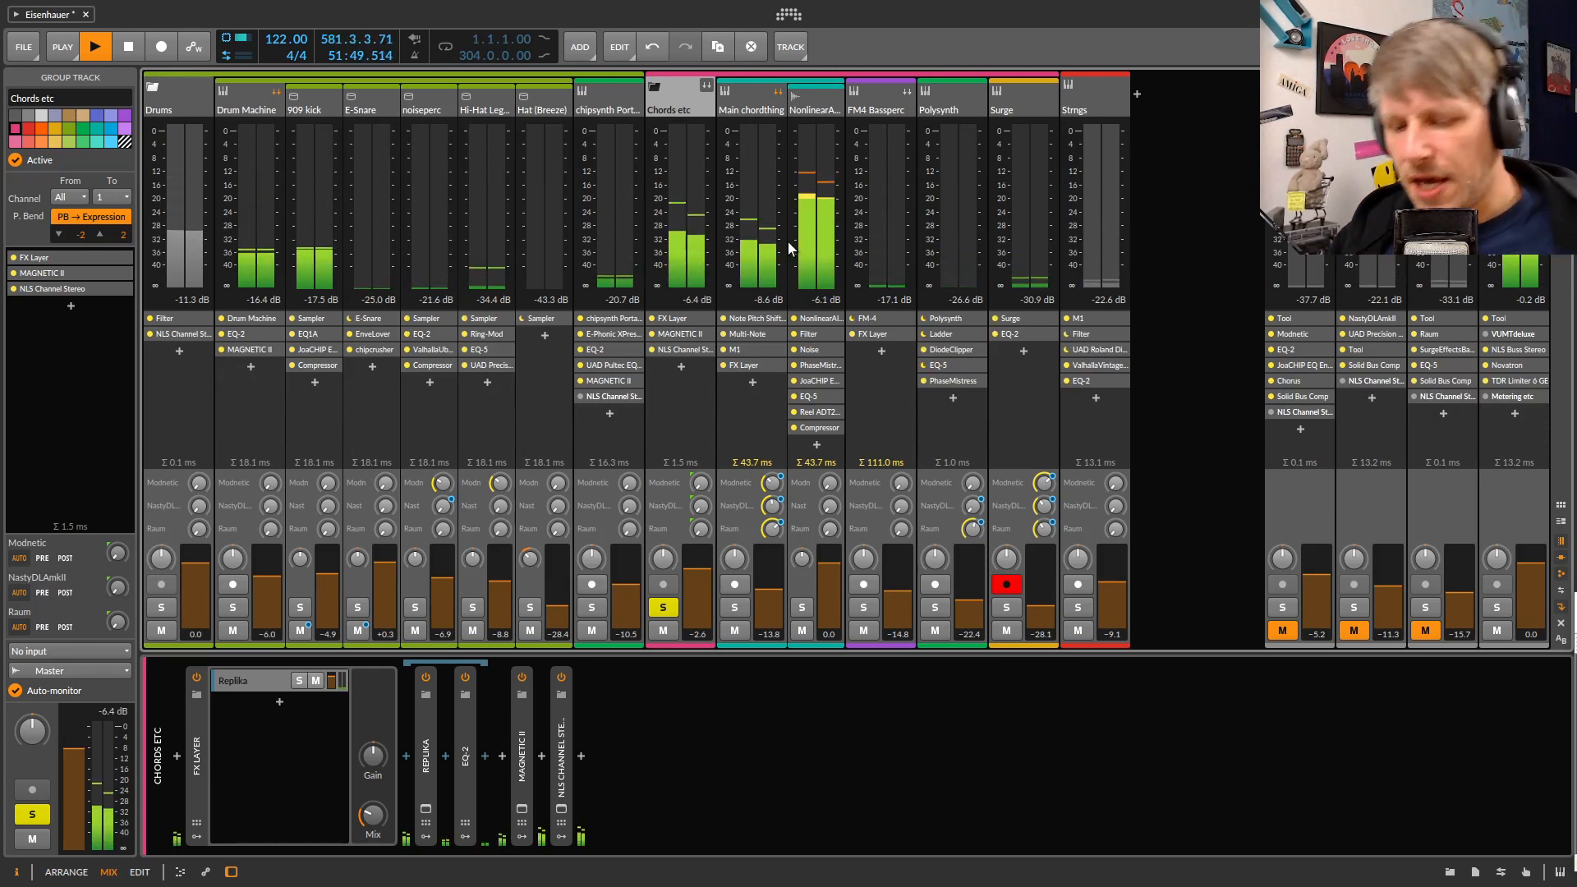
Switch to the arrangement view and inspect the loop lengths of the Scene 1 clips on Polysynth, Main chordthing and FM4 Bassperc
key("alt+1")
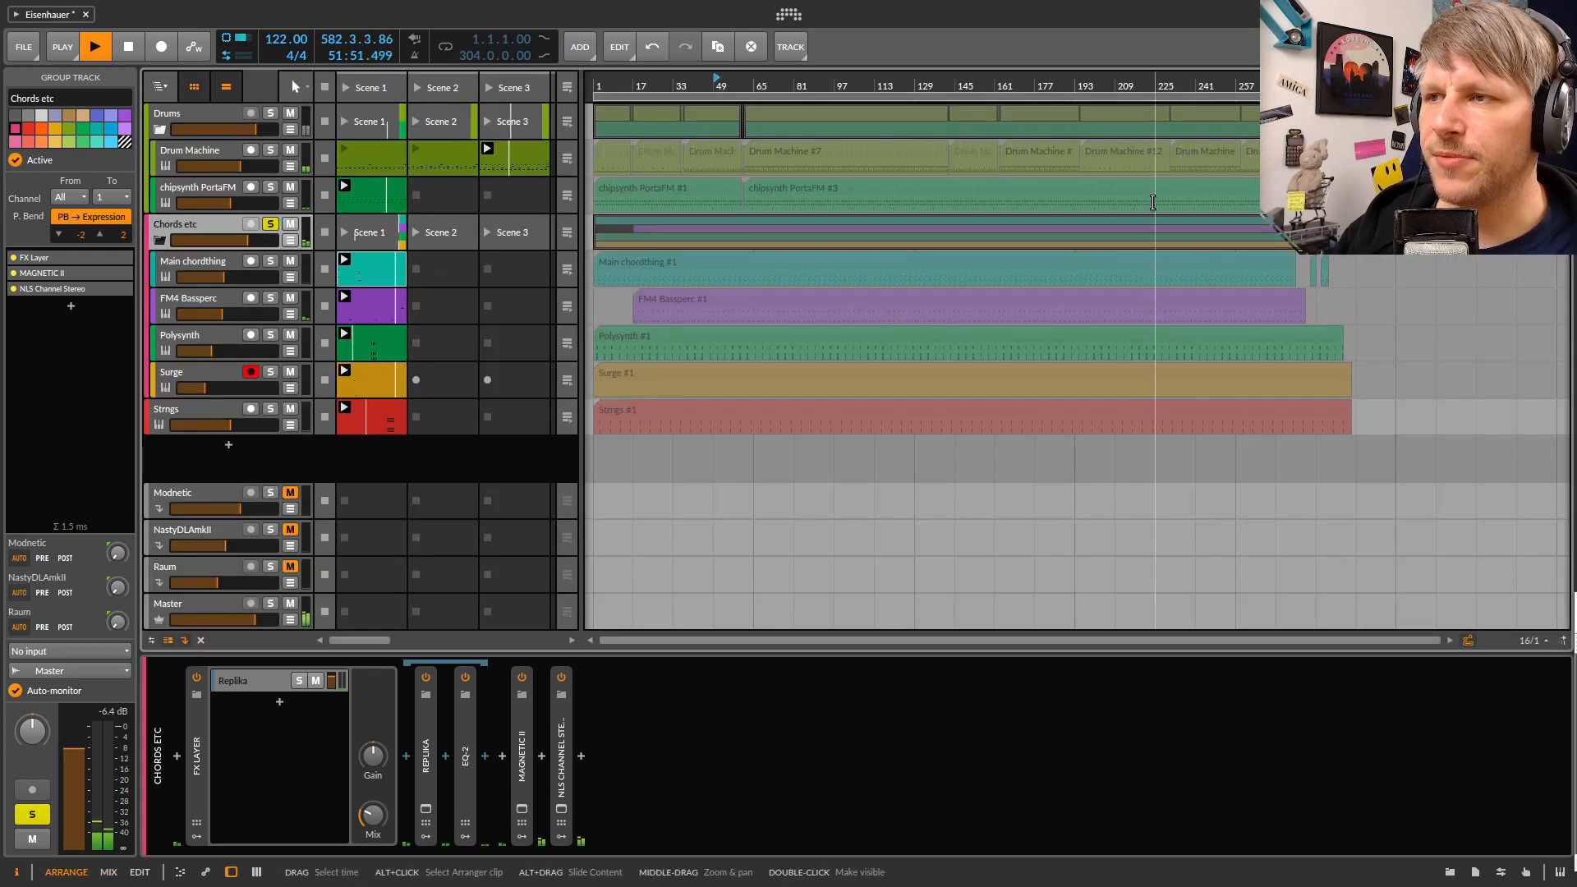
left_click(366, 345)
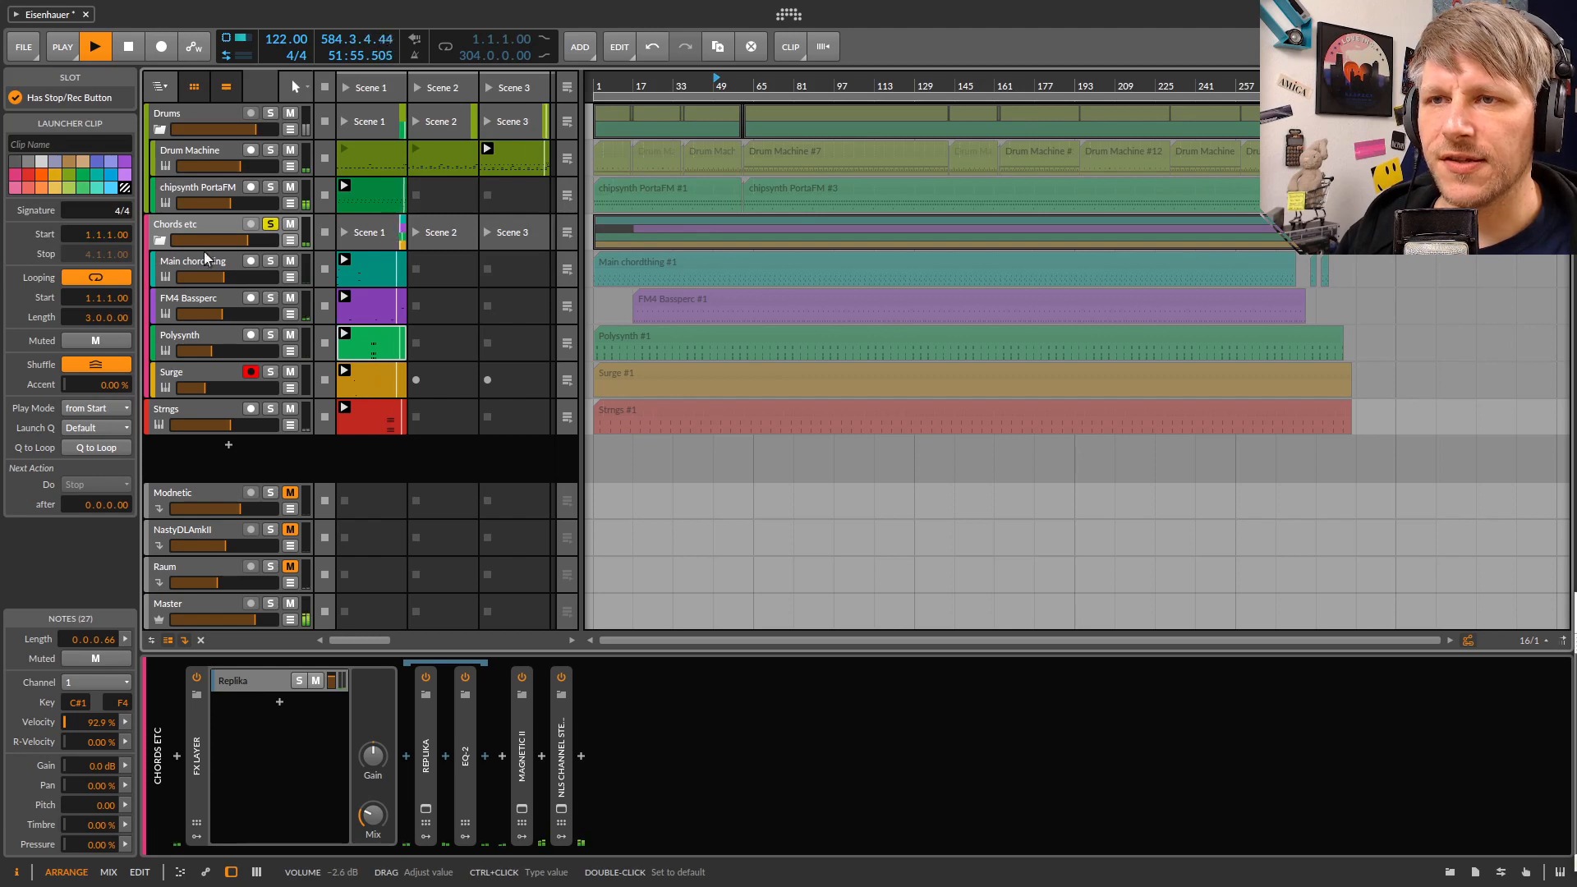
left_click(366, 269)
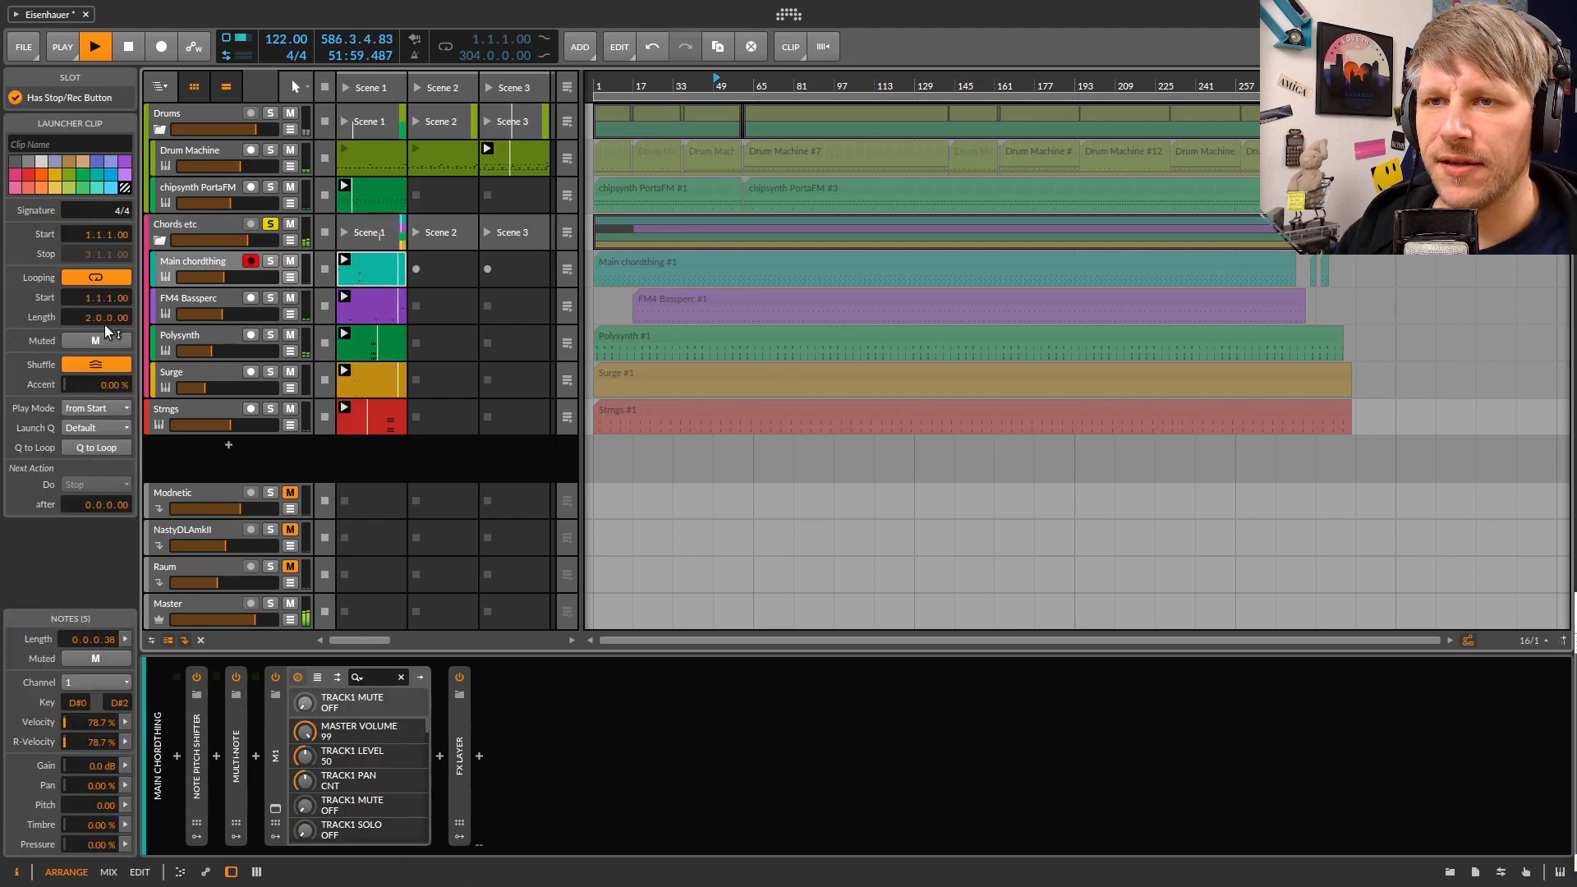
left_click(380, 298)
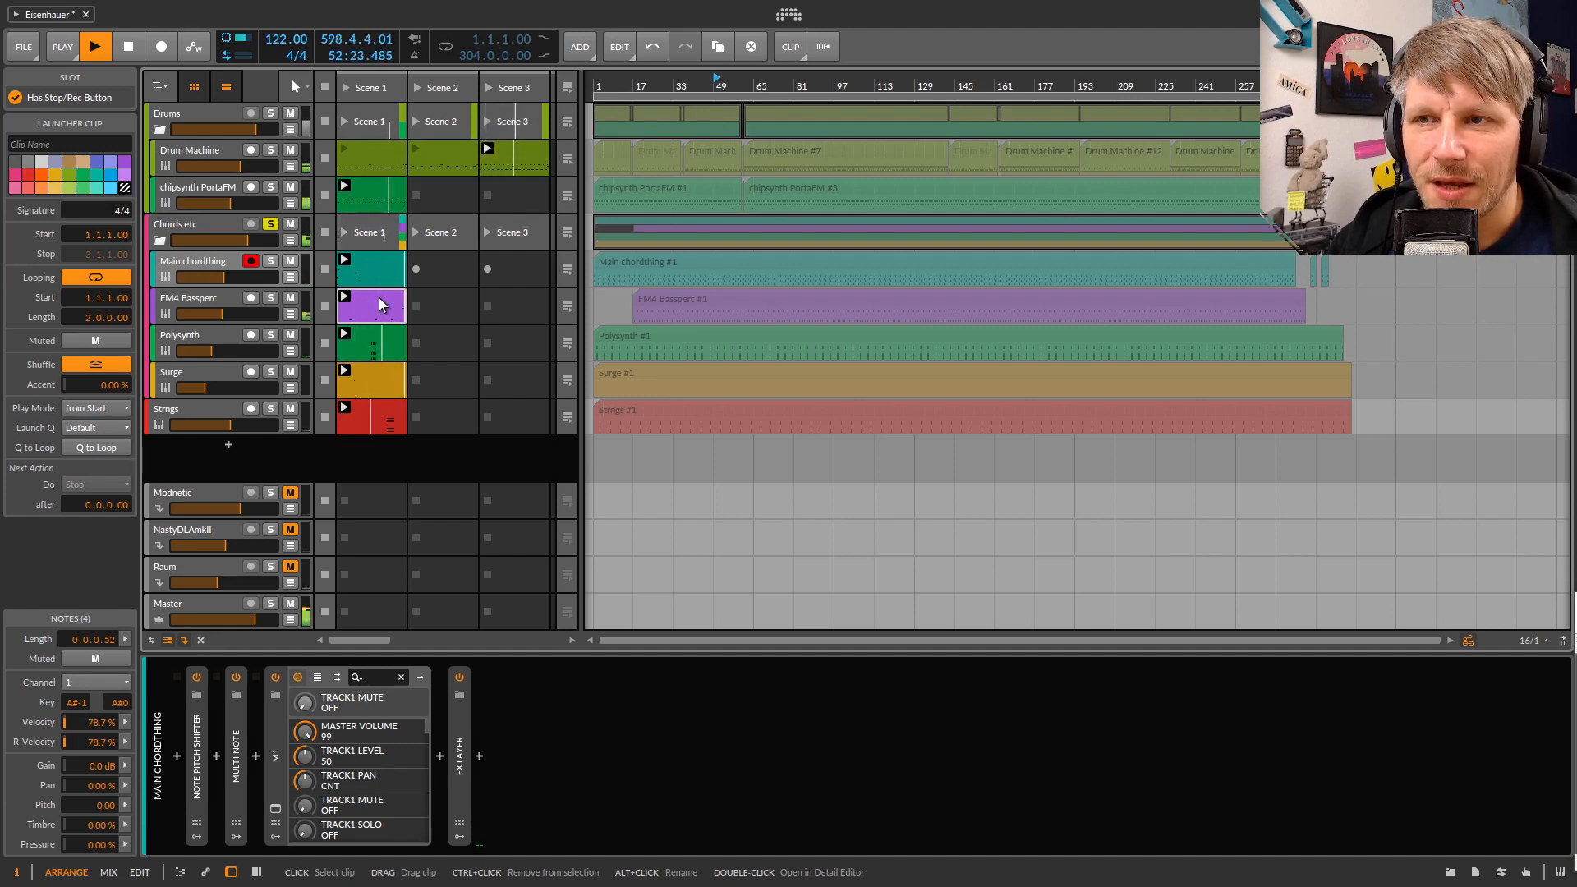
left_click(216, 312)
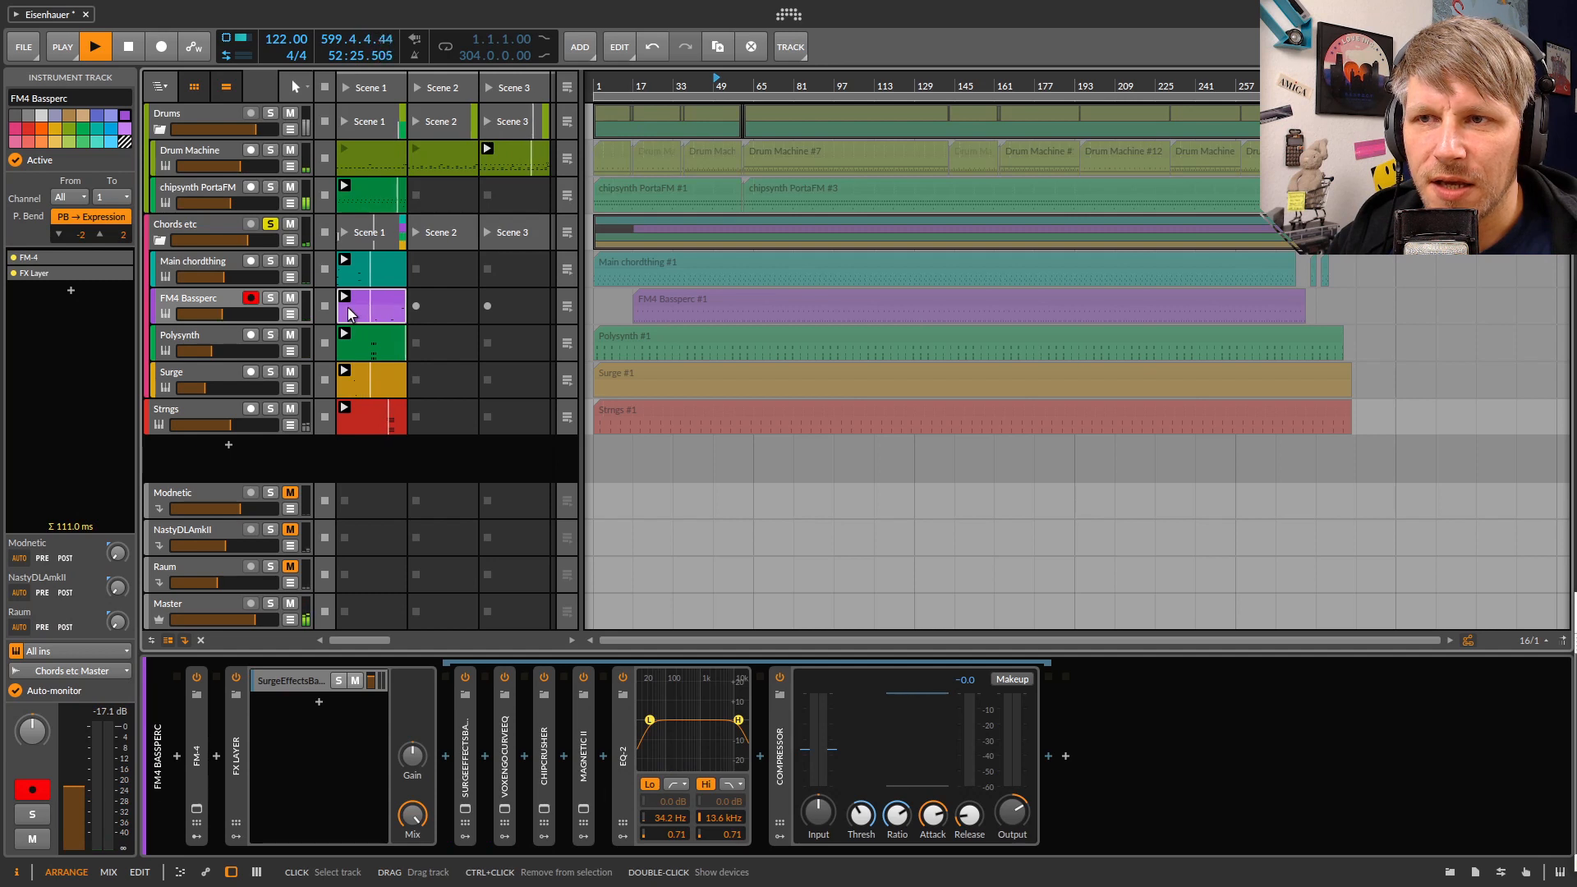
left_click(376, 307)
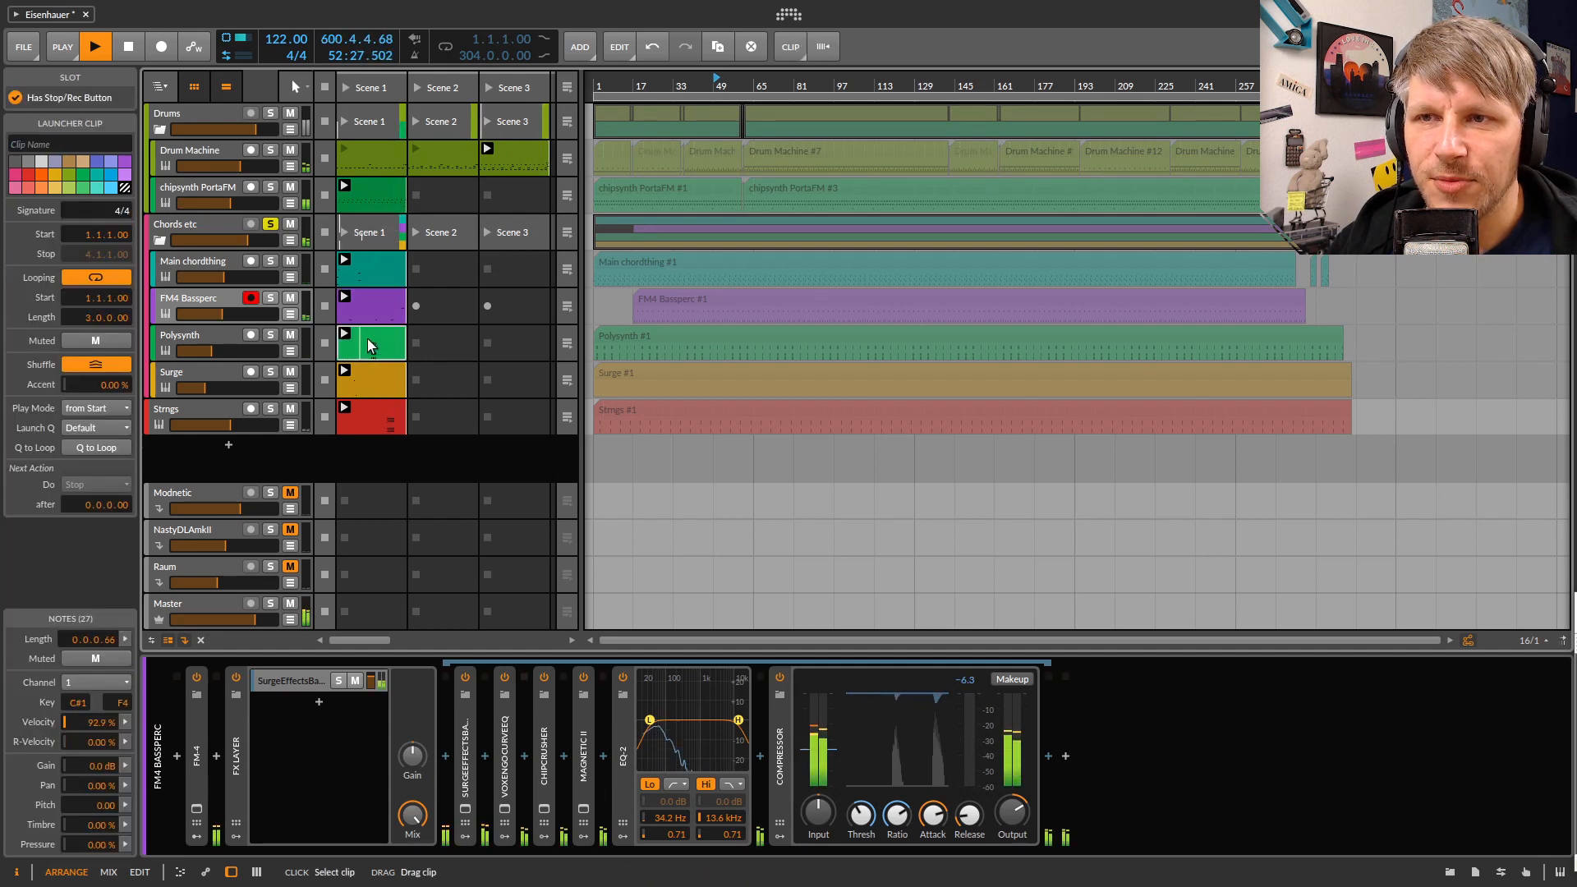
Toggle the Polysynth track's solo on and off, and inspect the loop lengths of the Scene 1 clips on Polysynth, Surge and Strngs
left_click(363, 344)
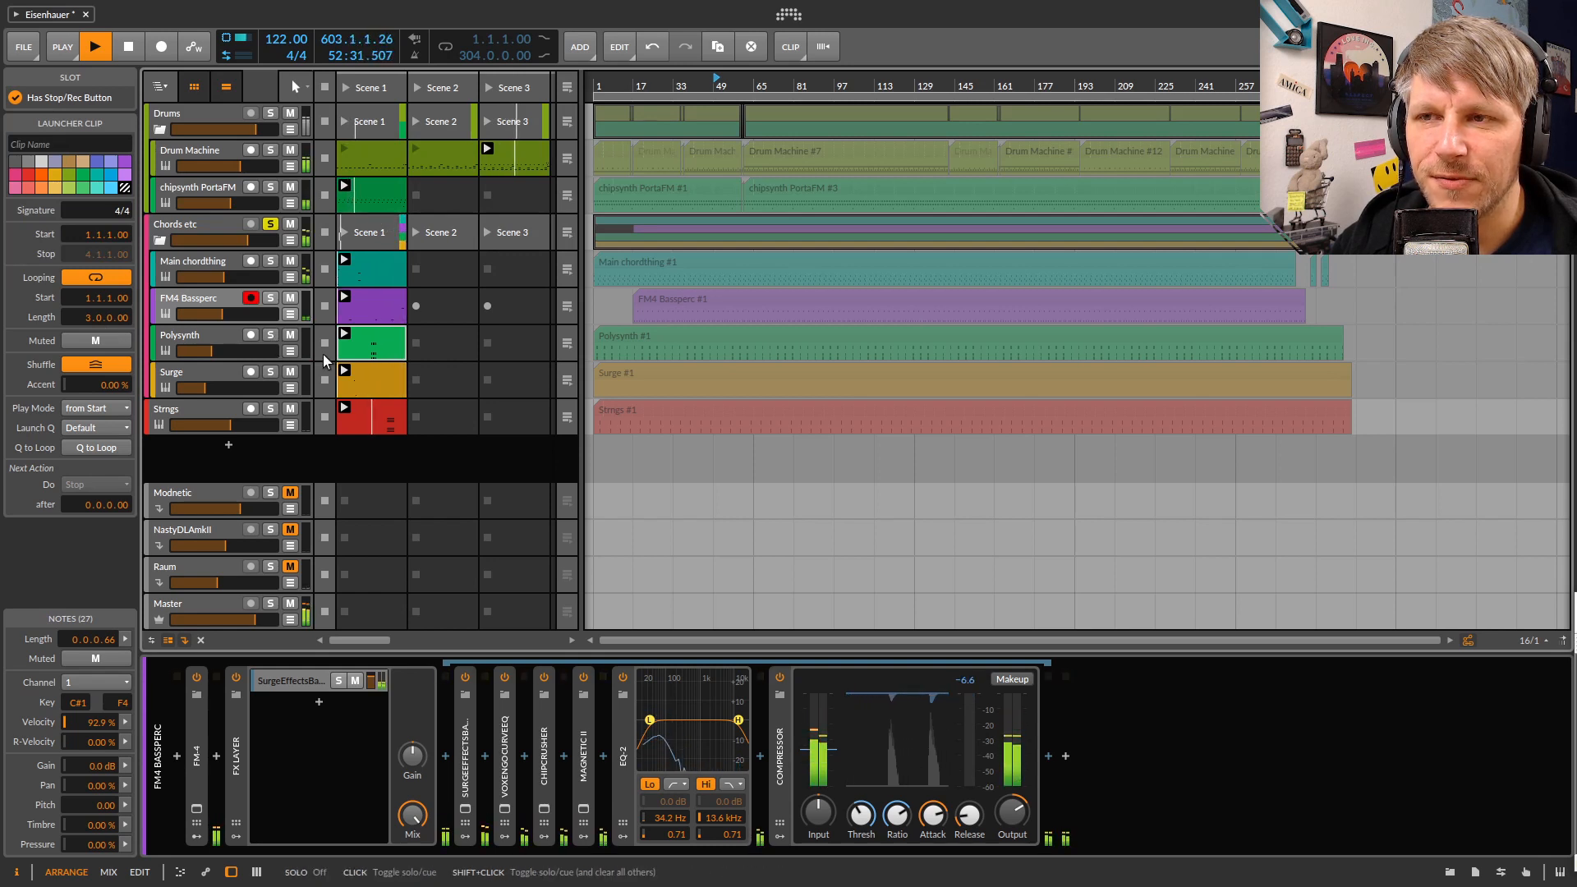
left_click(272, 336)
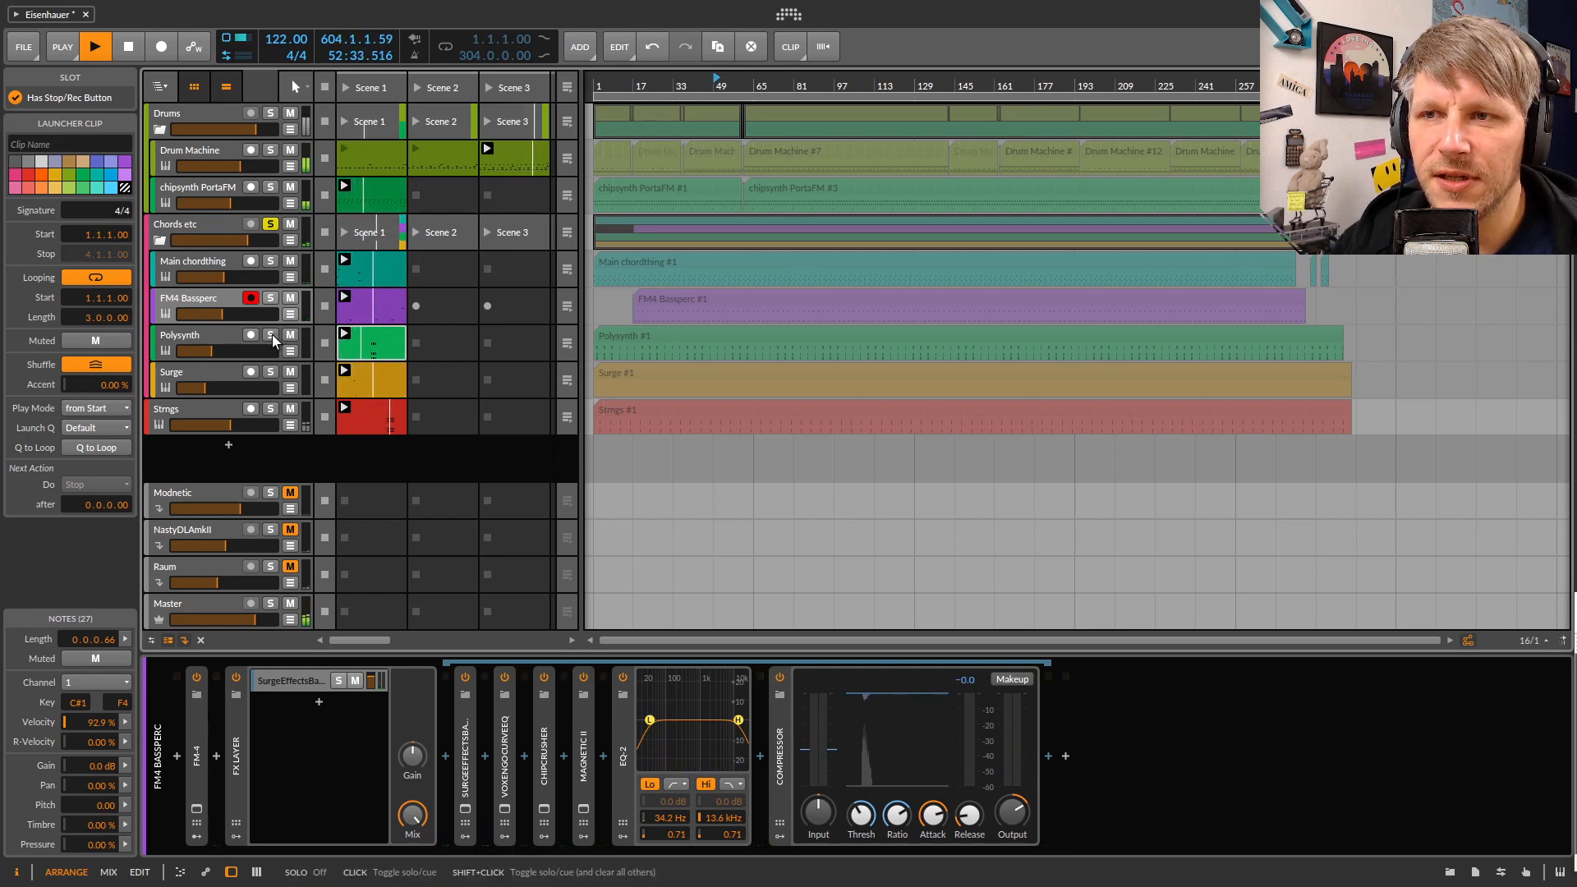
left_click(272, 336)
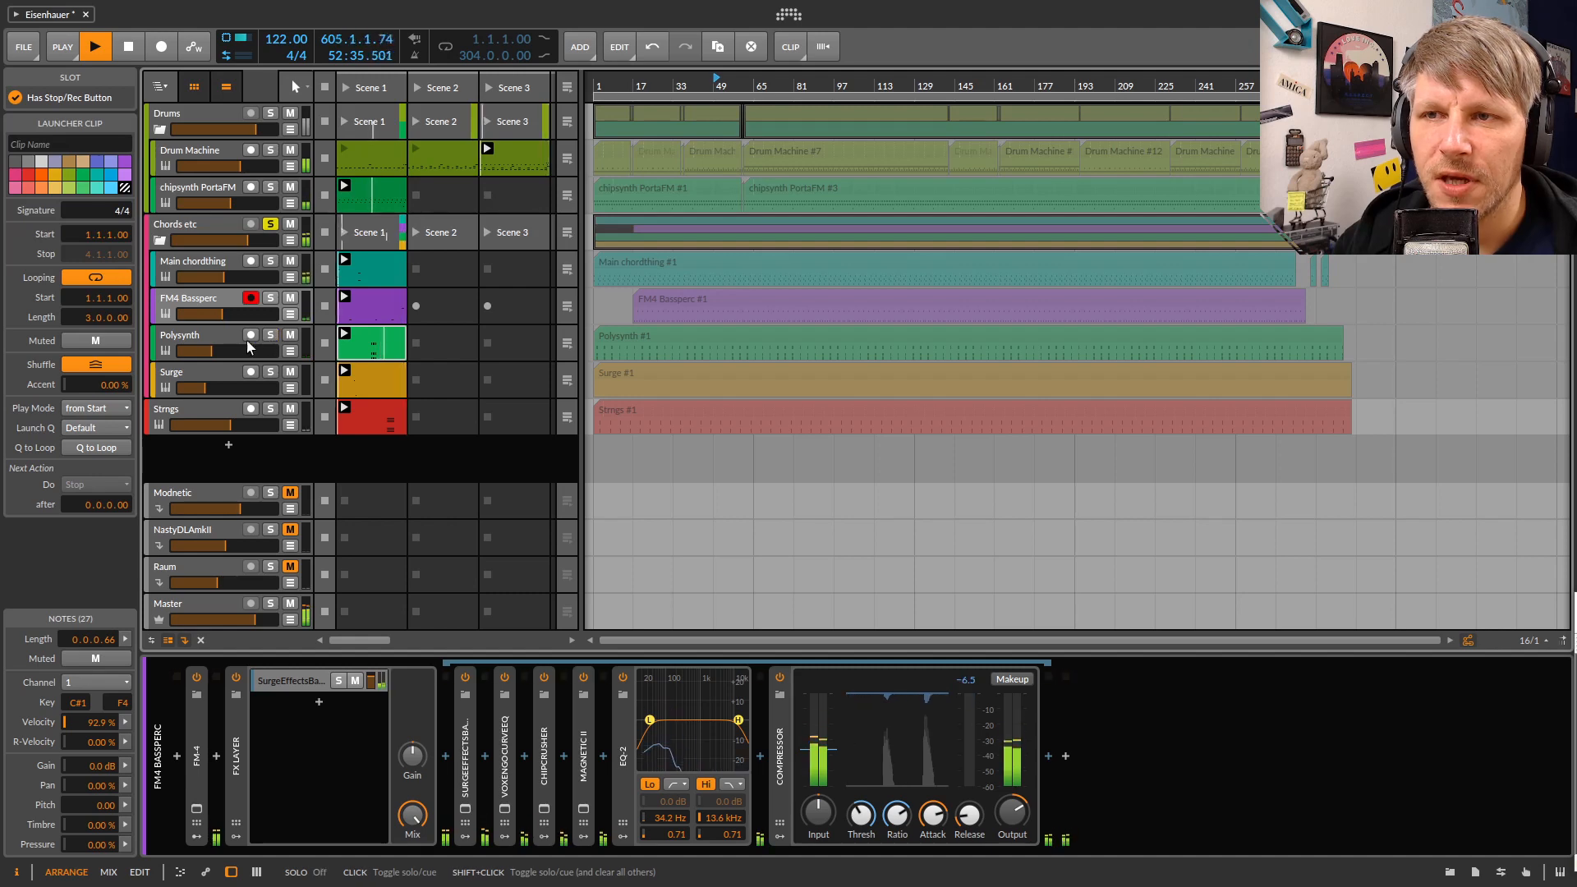
left_click(218, 344)
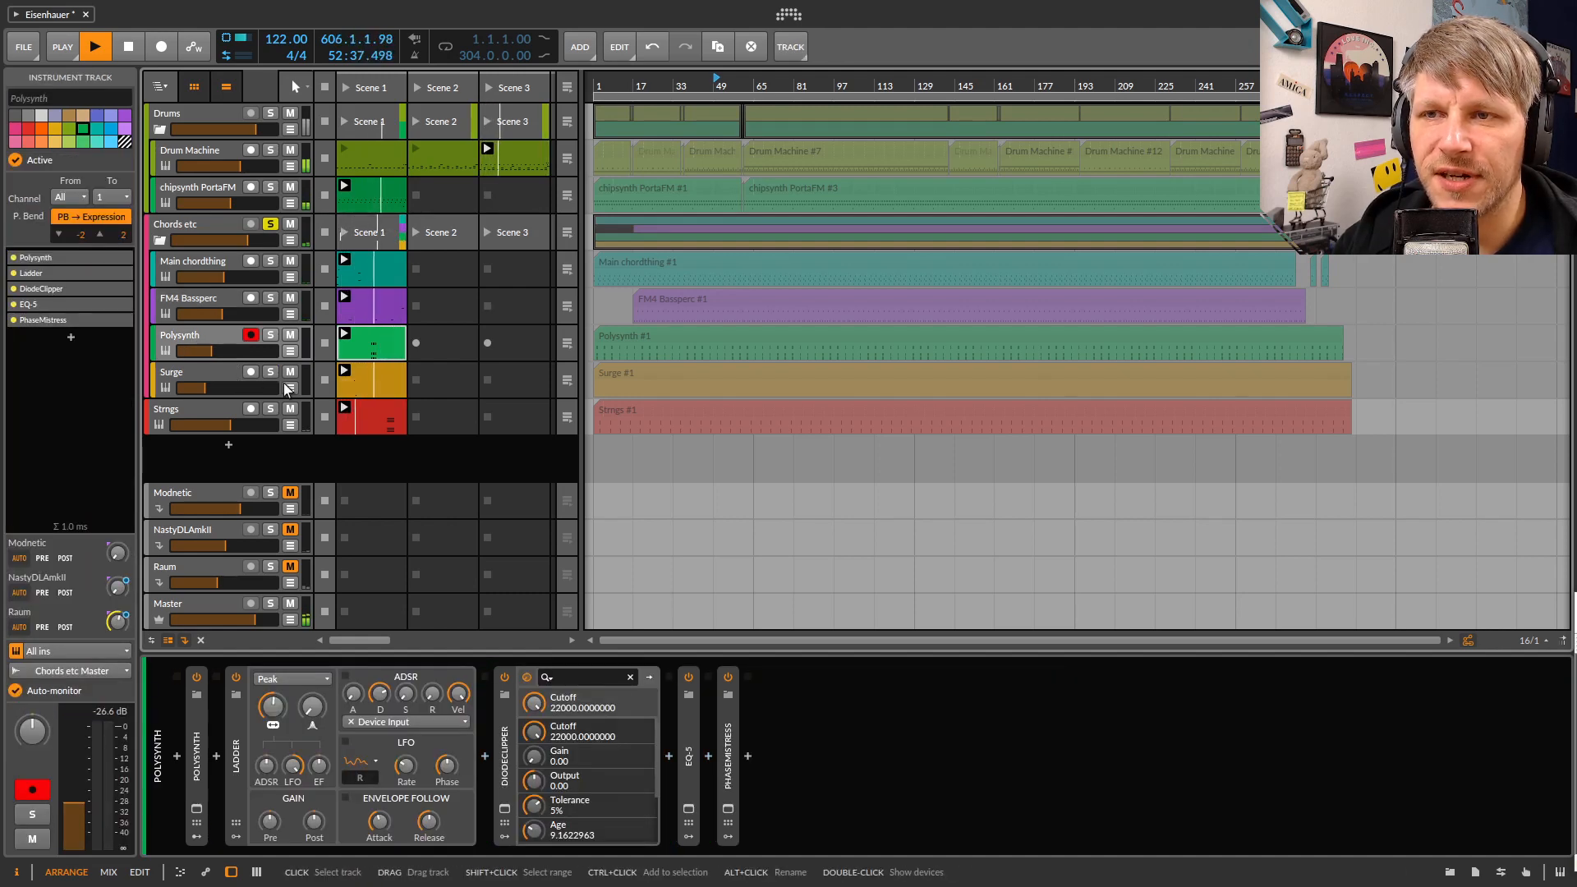
left_click(379, 379)
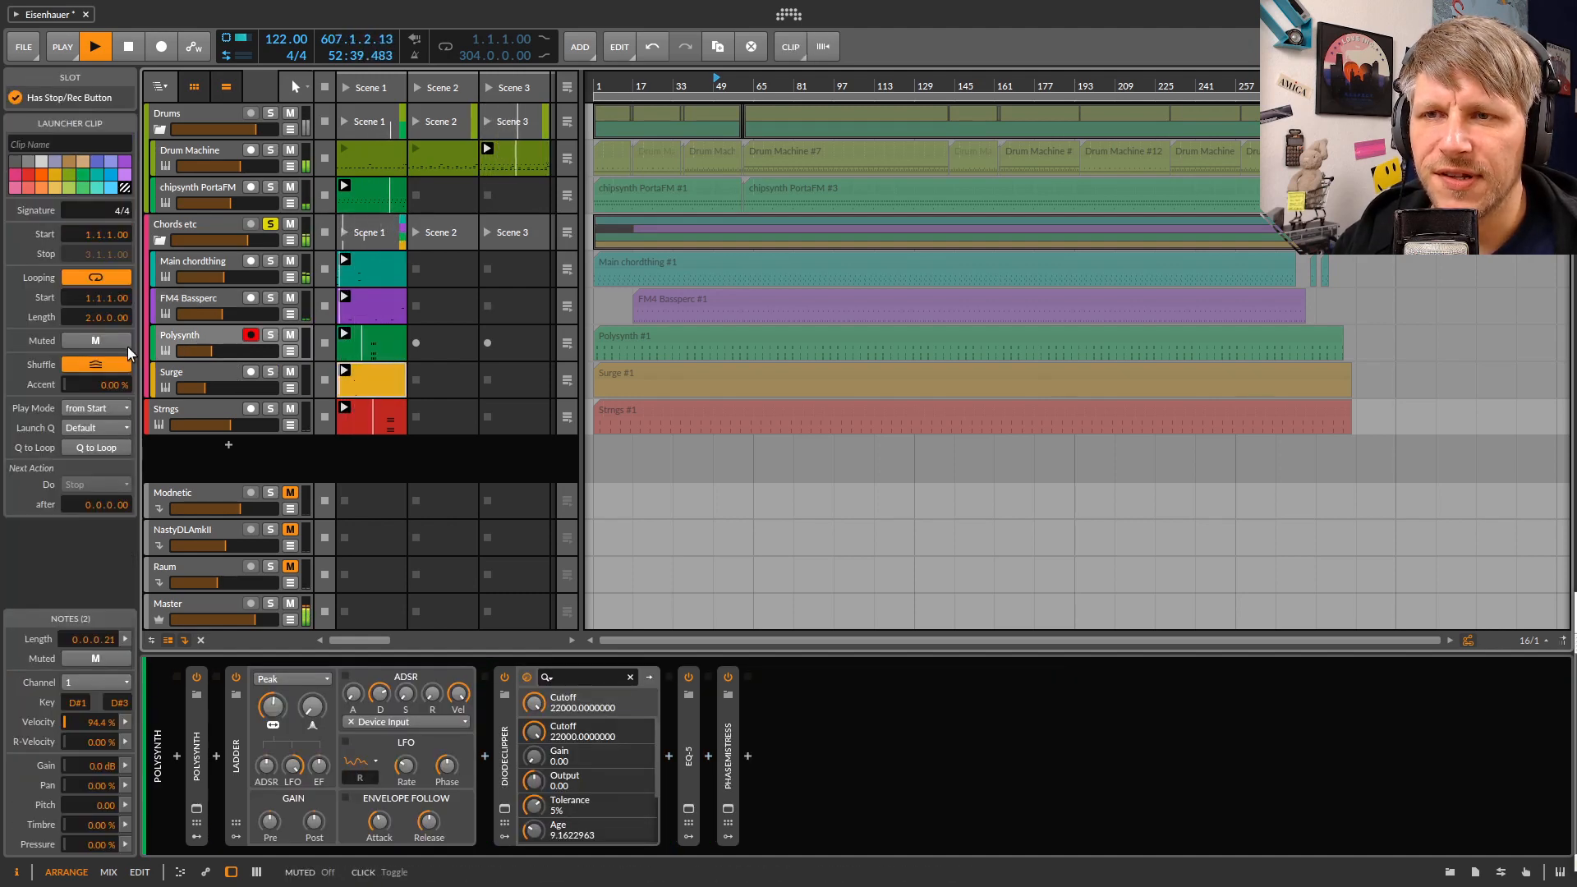
left_click(378, 419)
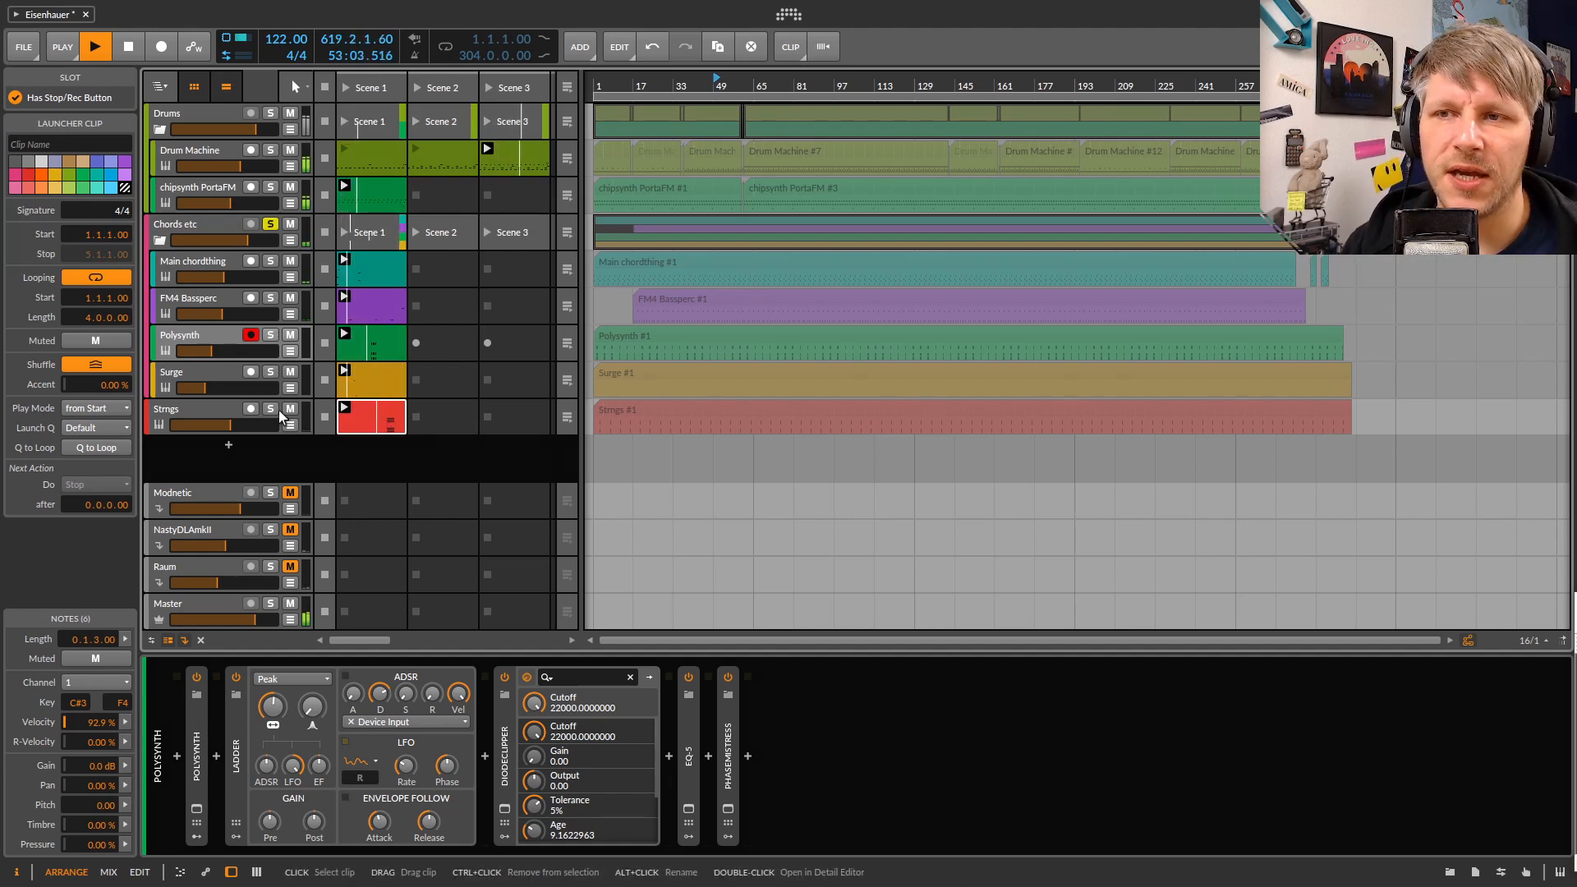
Switch to the mixer view and solo the Strngs track in place of Chords etc, with its device chain shown
left_click(222, 411)
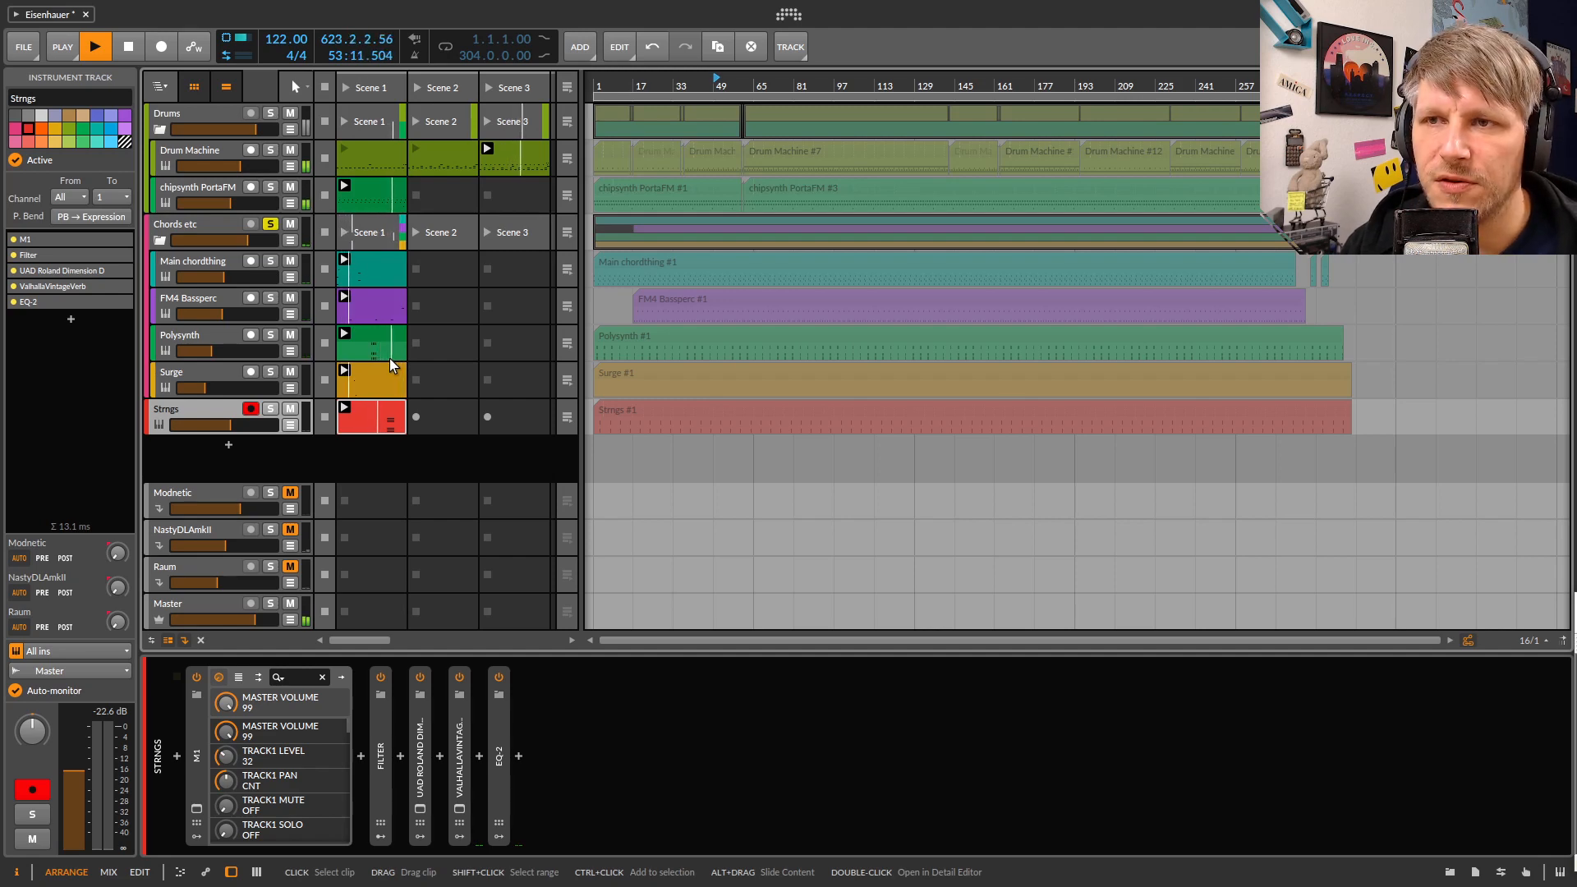
key("alt+2")
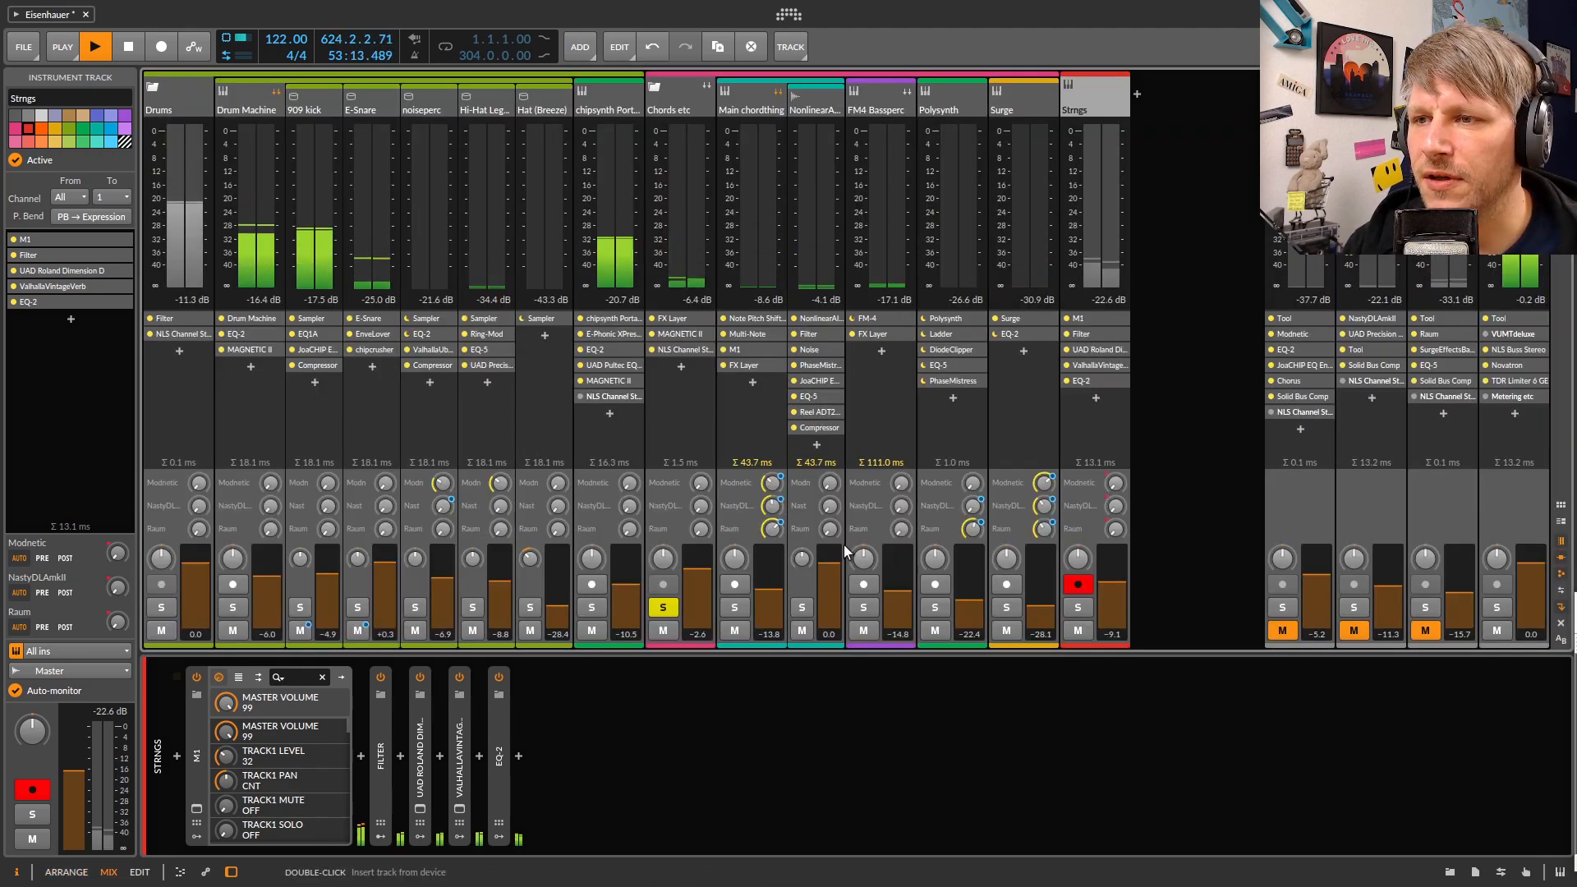
left_click(663, 608)
left_click(1078, 608)
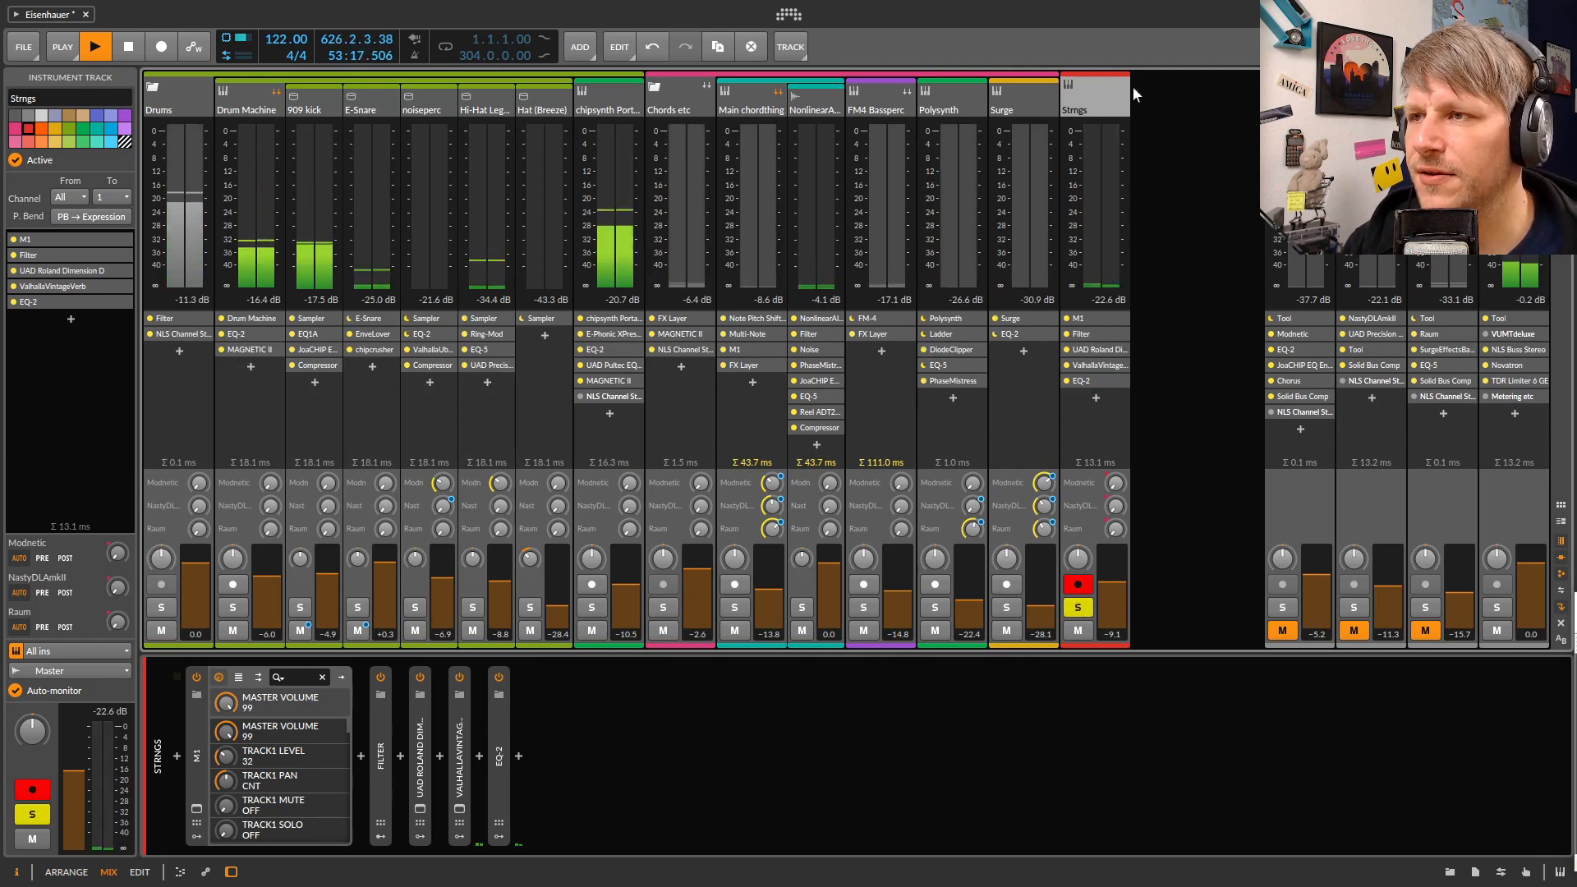
double_click(1102, 95)
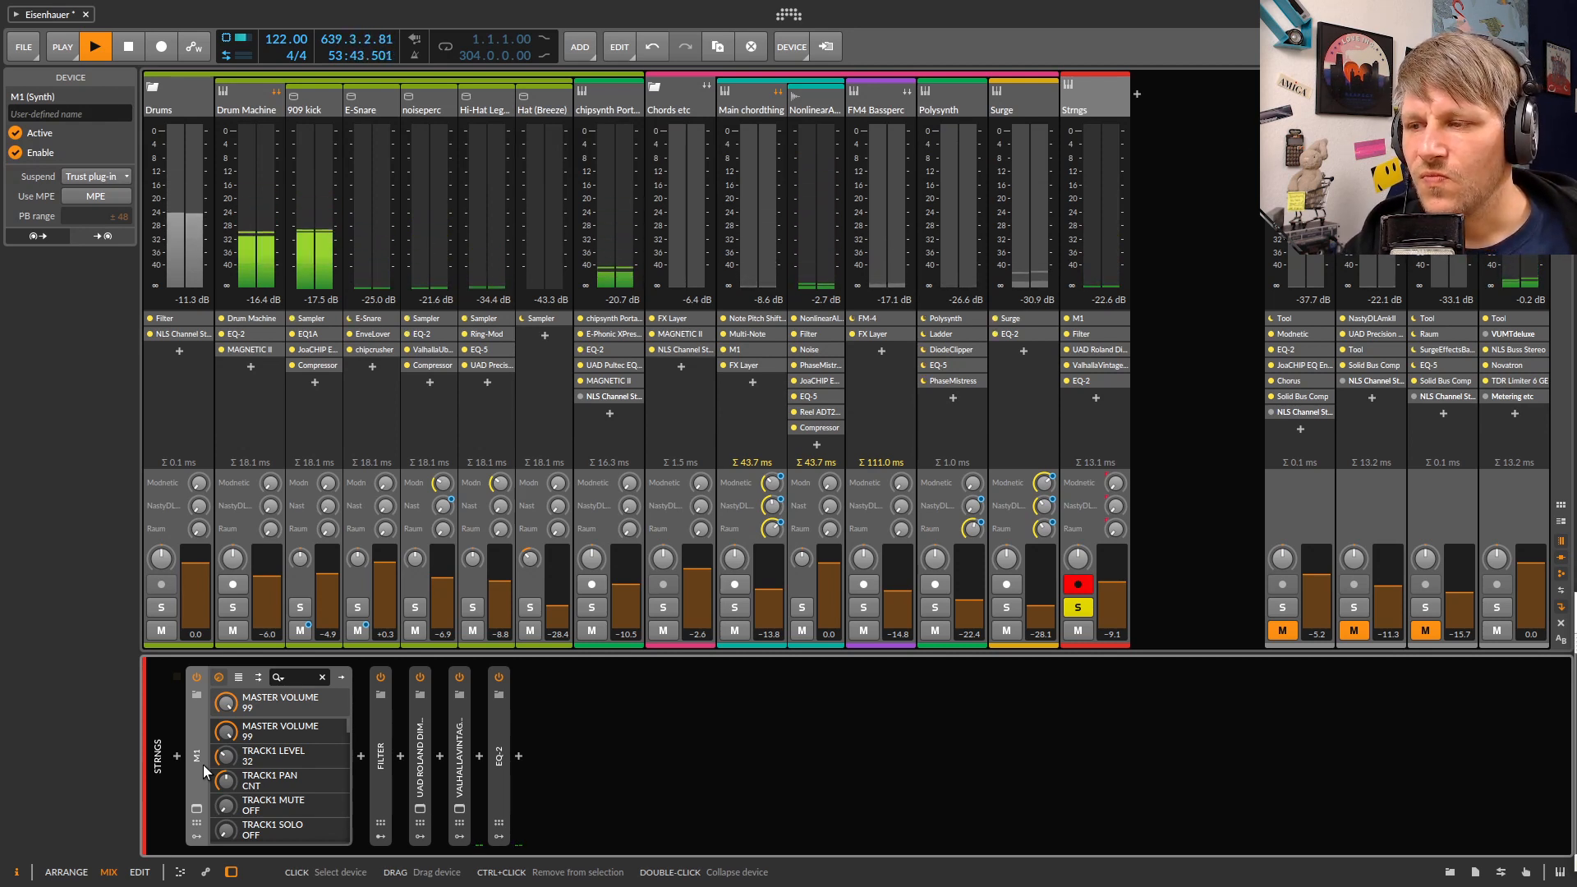
Solo the Chords etc group in place of Strngs and view the Polysynth and Surge device chains
left_click(1081, 609)
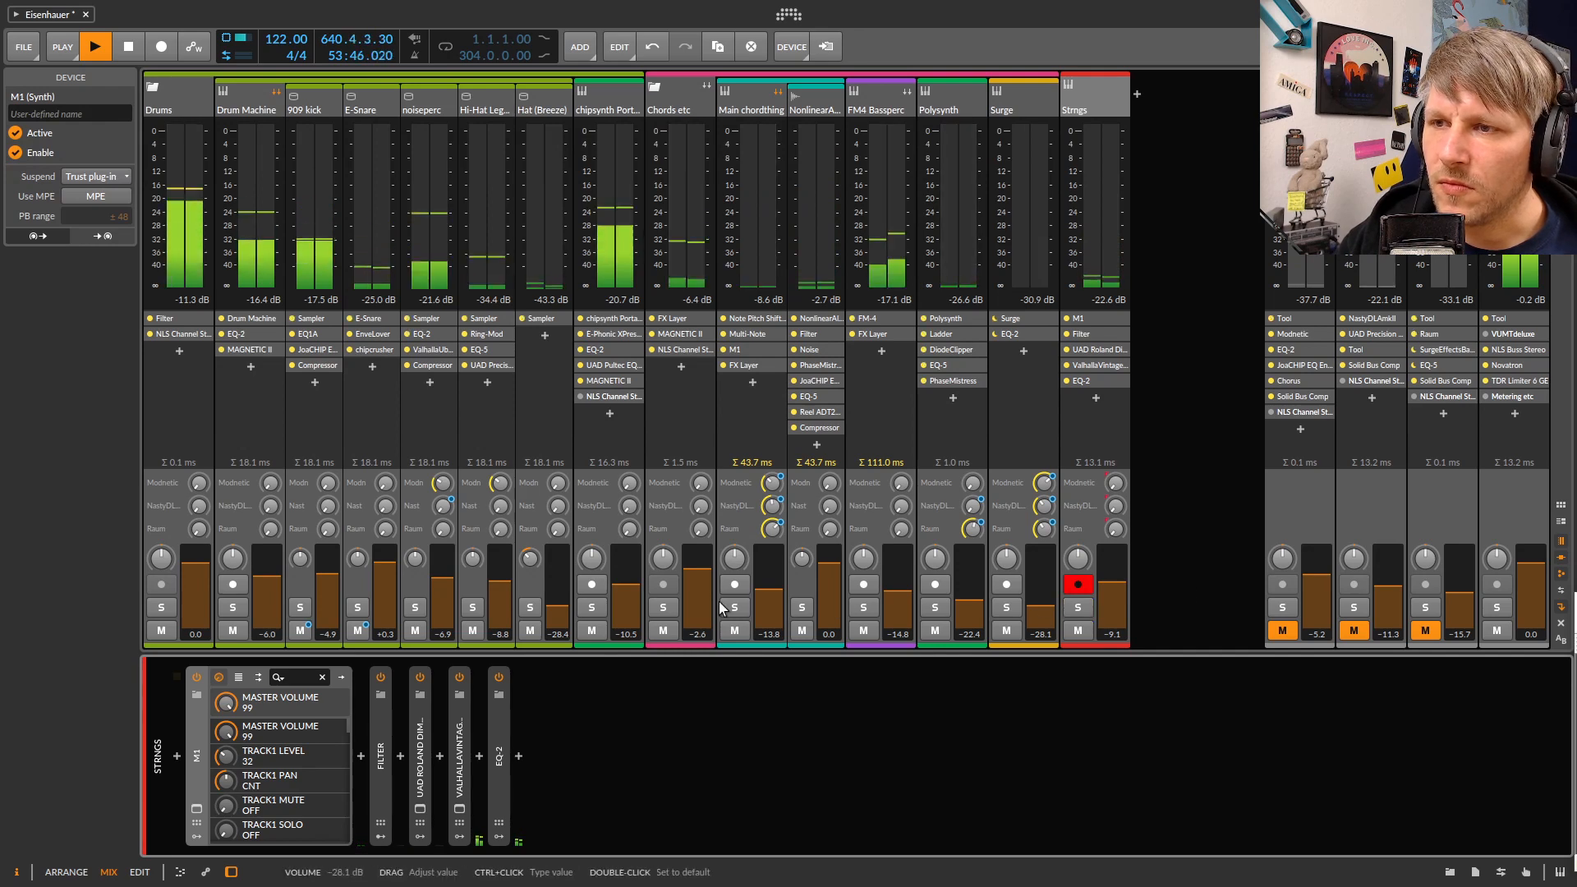
left_click(663, 608)
left_click(968, 114)
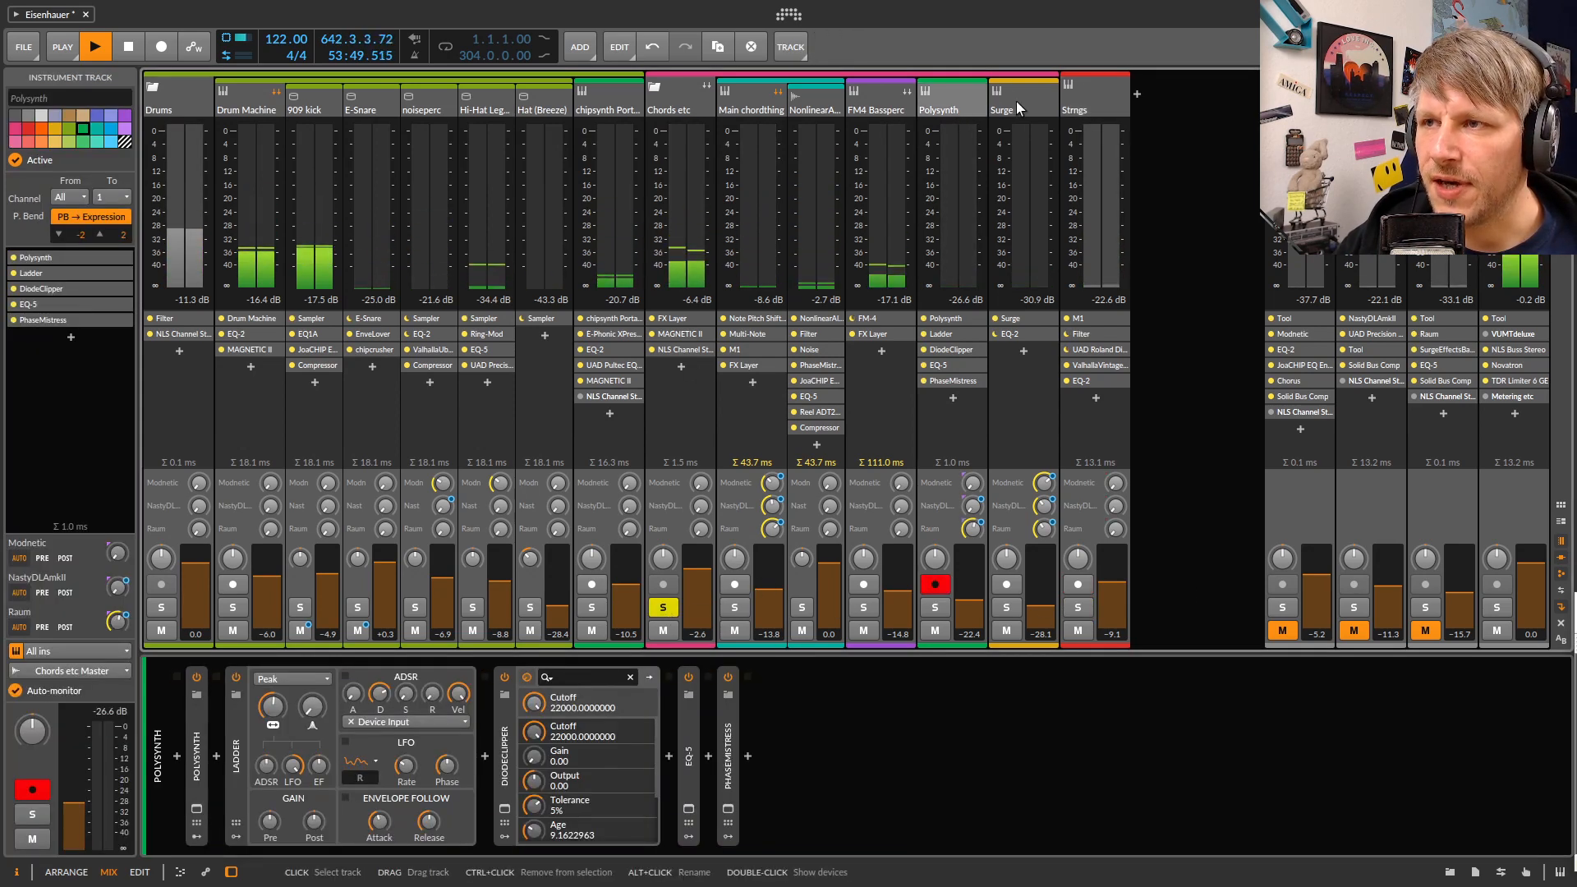
left_click(1017, 101)
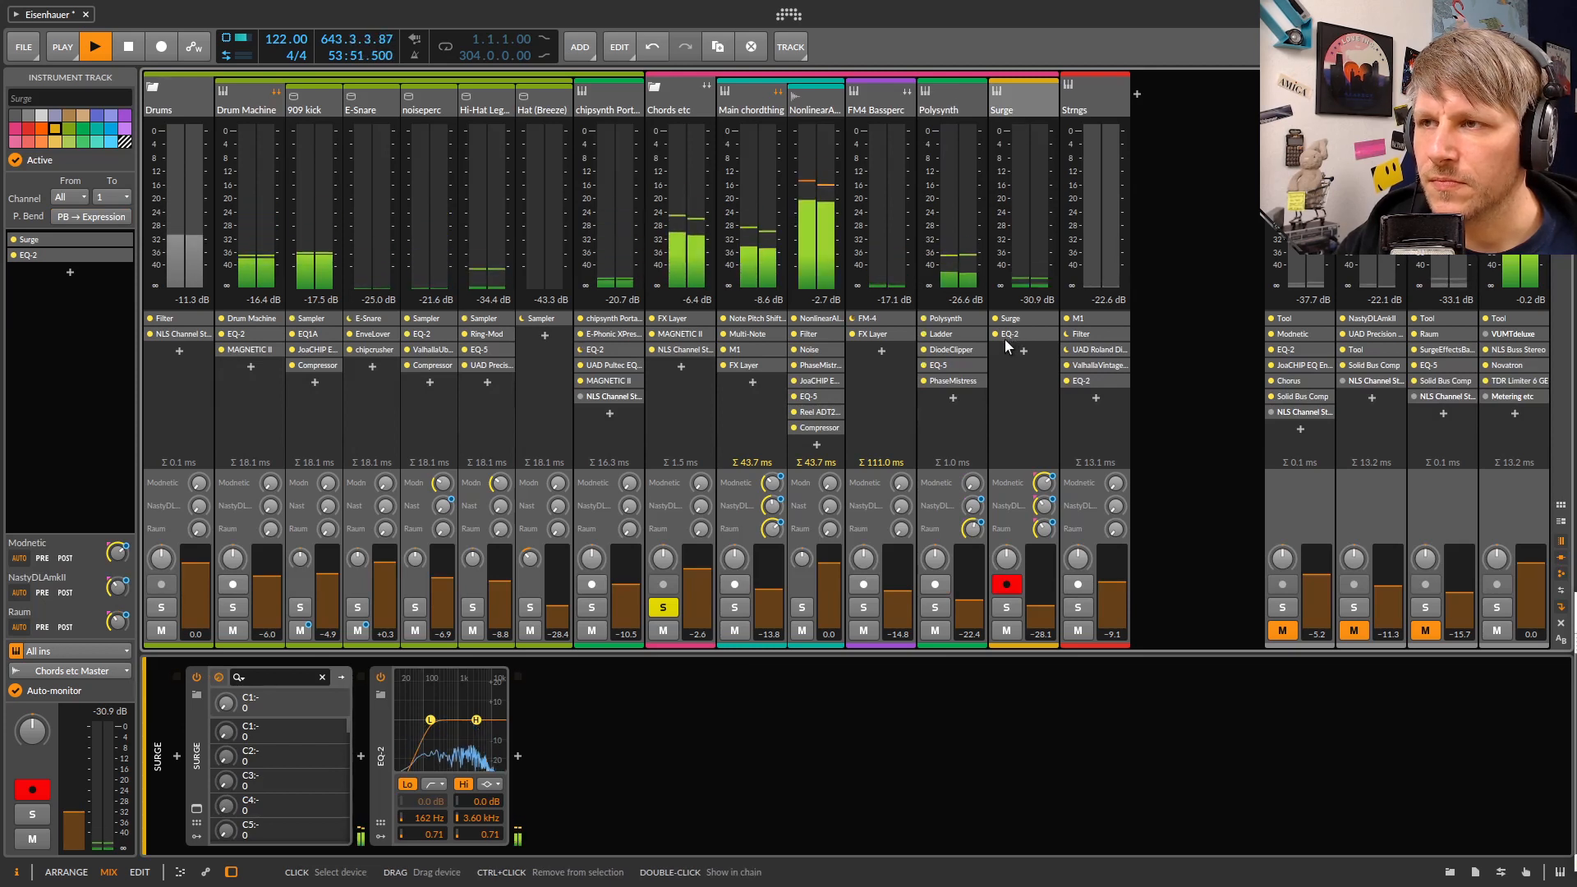
Mute the Surge track and inspect its Scene 1 clip in the arrangement view
left_click(1008, 630)
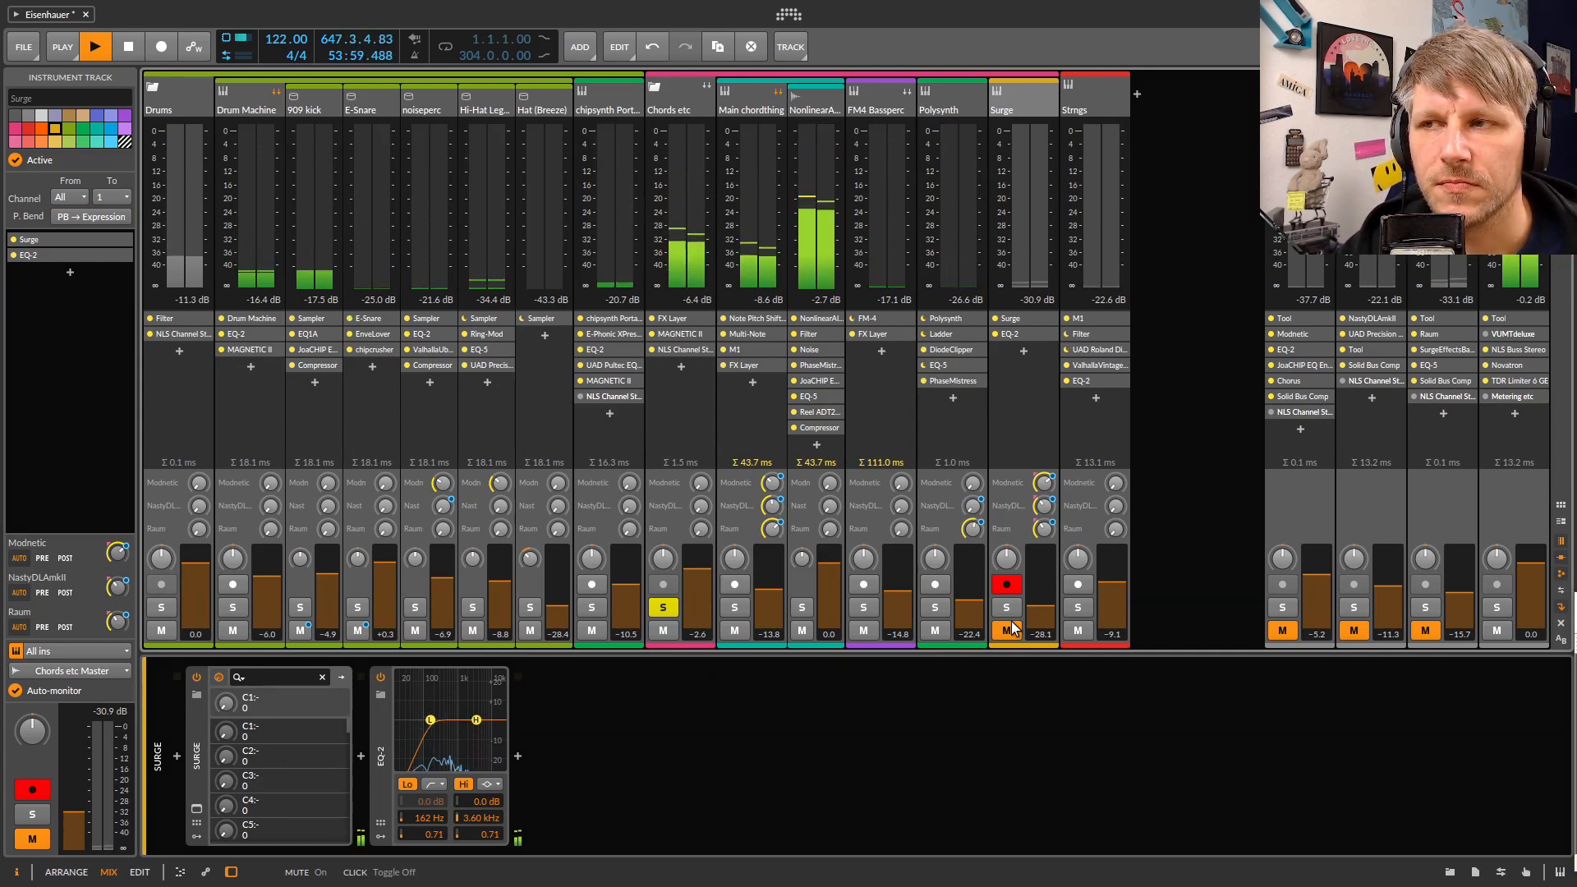
key("alt+1")
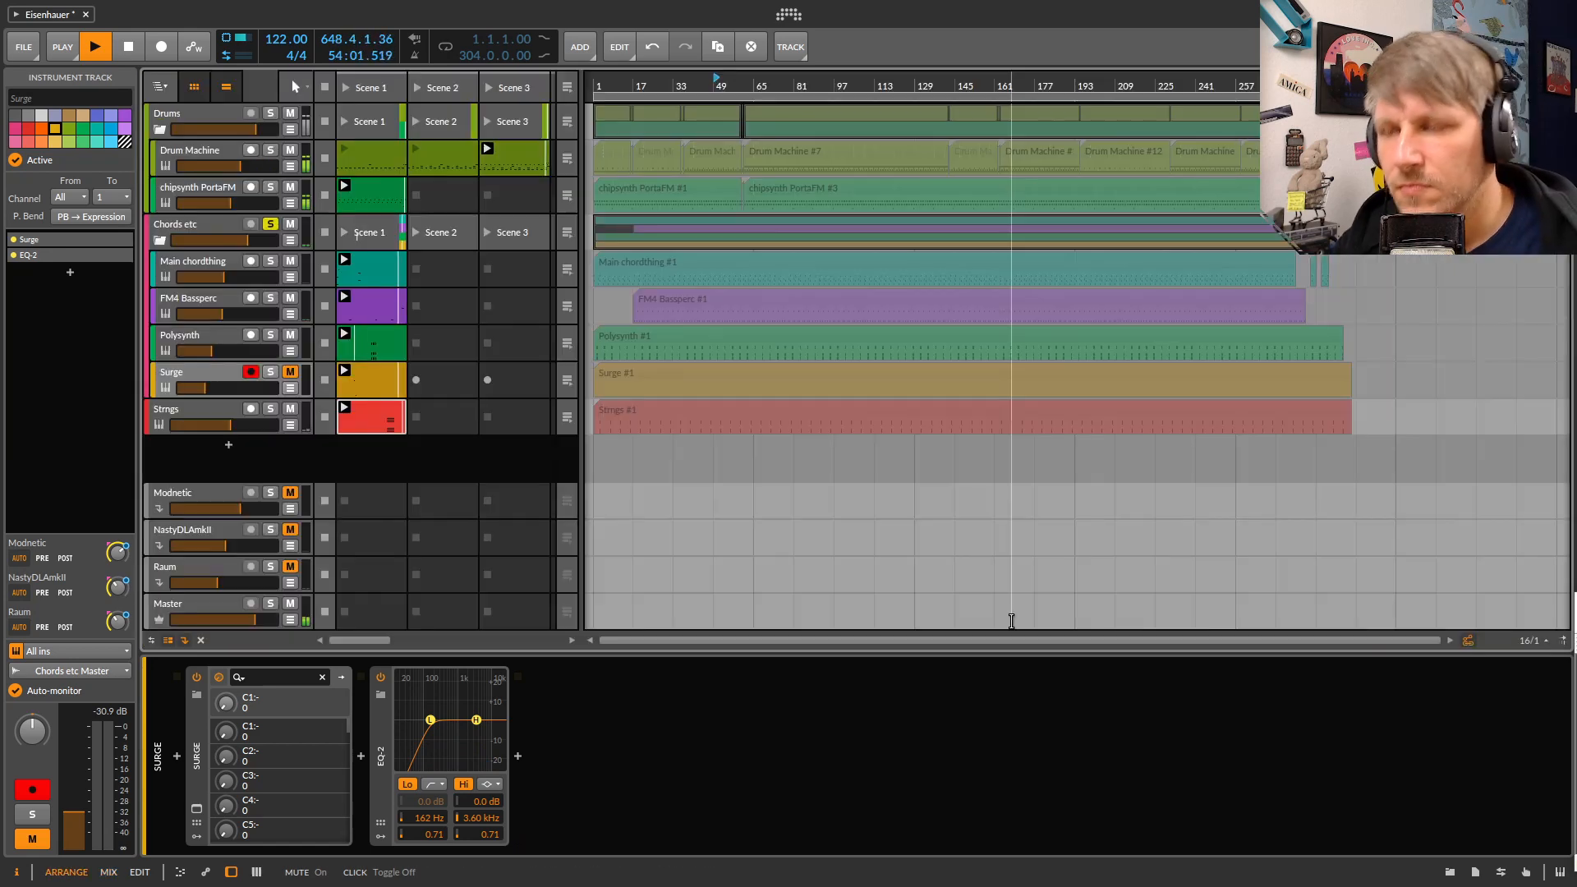
left_click(375, 381)
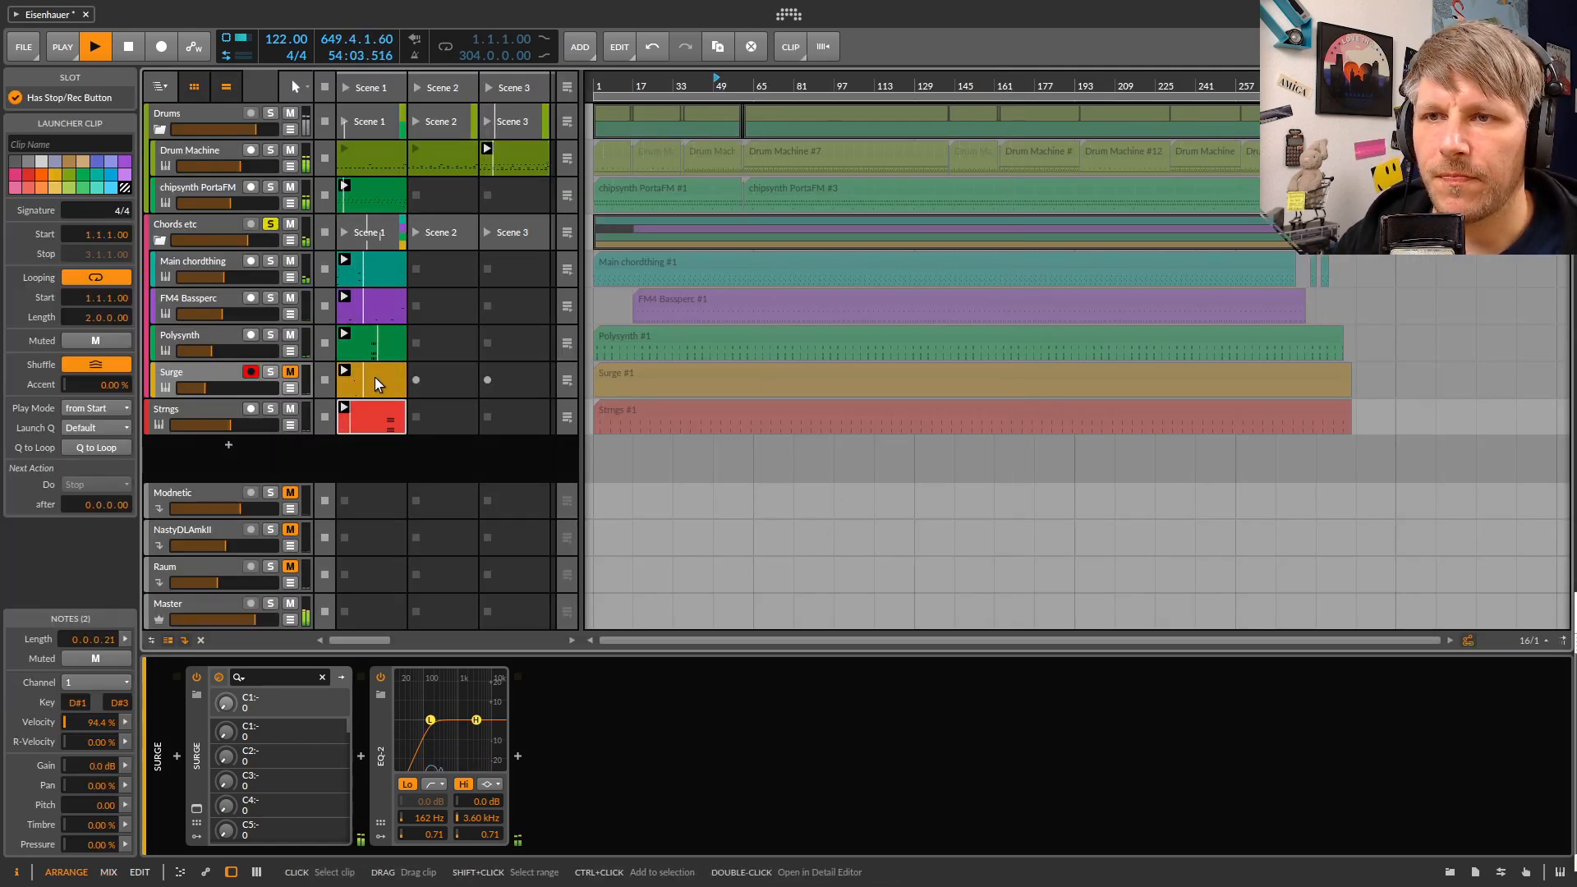
Return to the mixer view, unmute the Surge track, and toggle its solo on and off
key("alt+2")
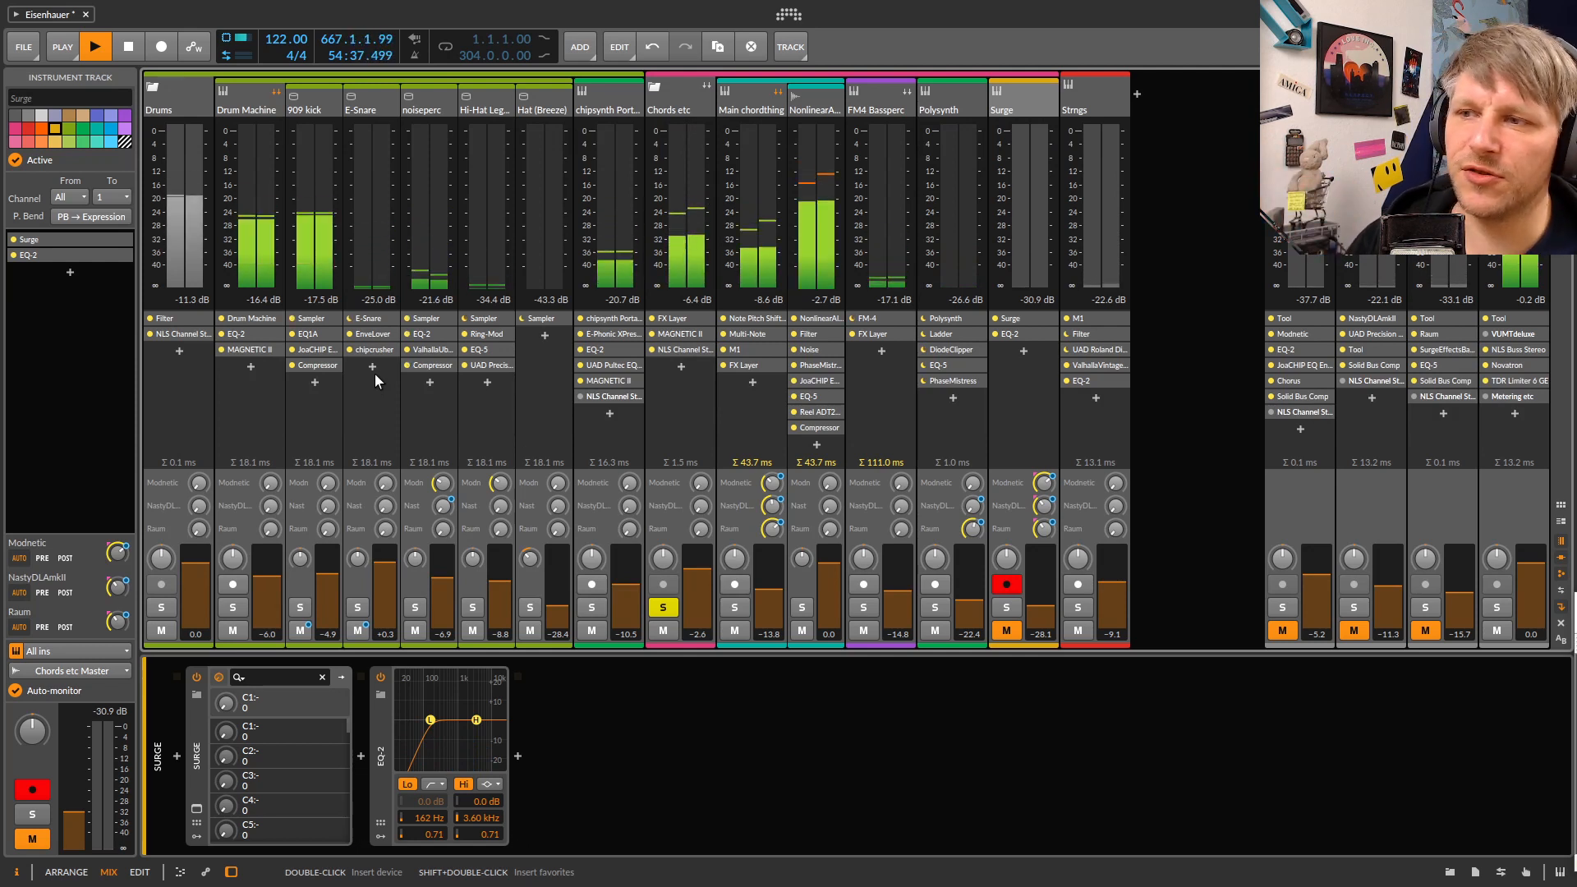
left_click(1007, 630)
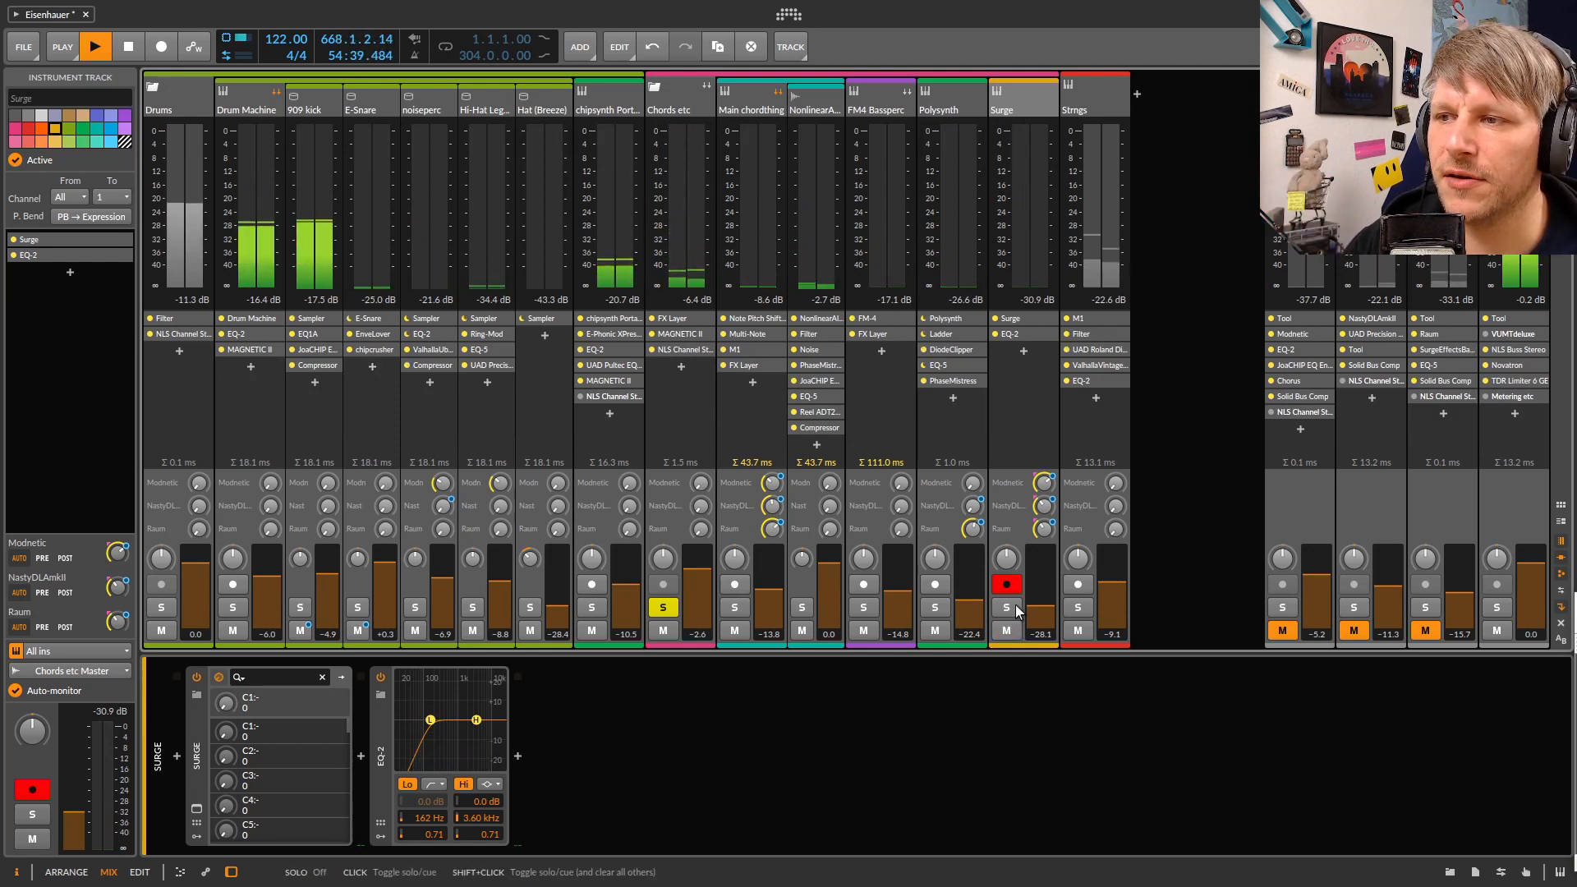
left_click(1007, 607)
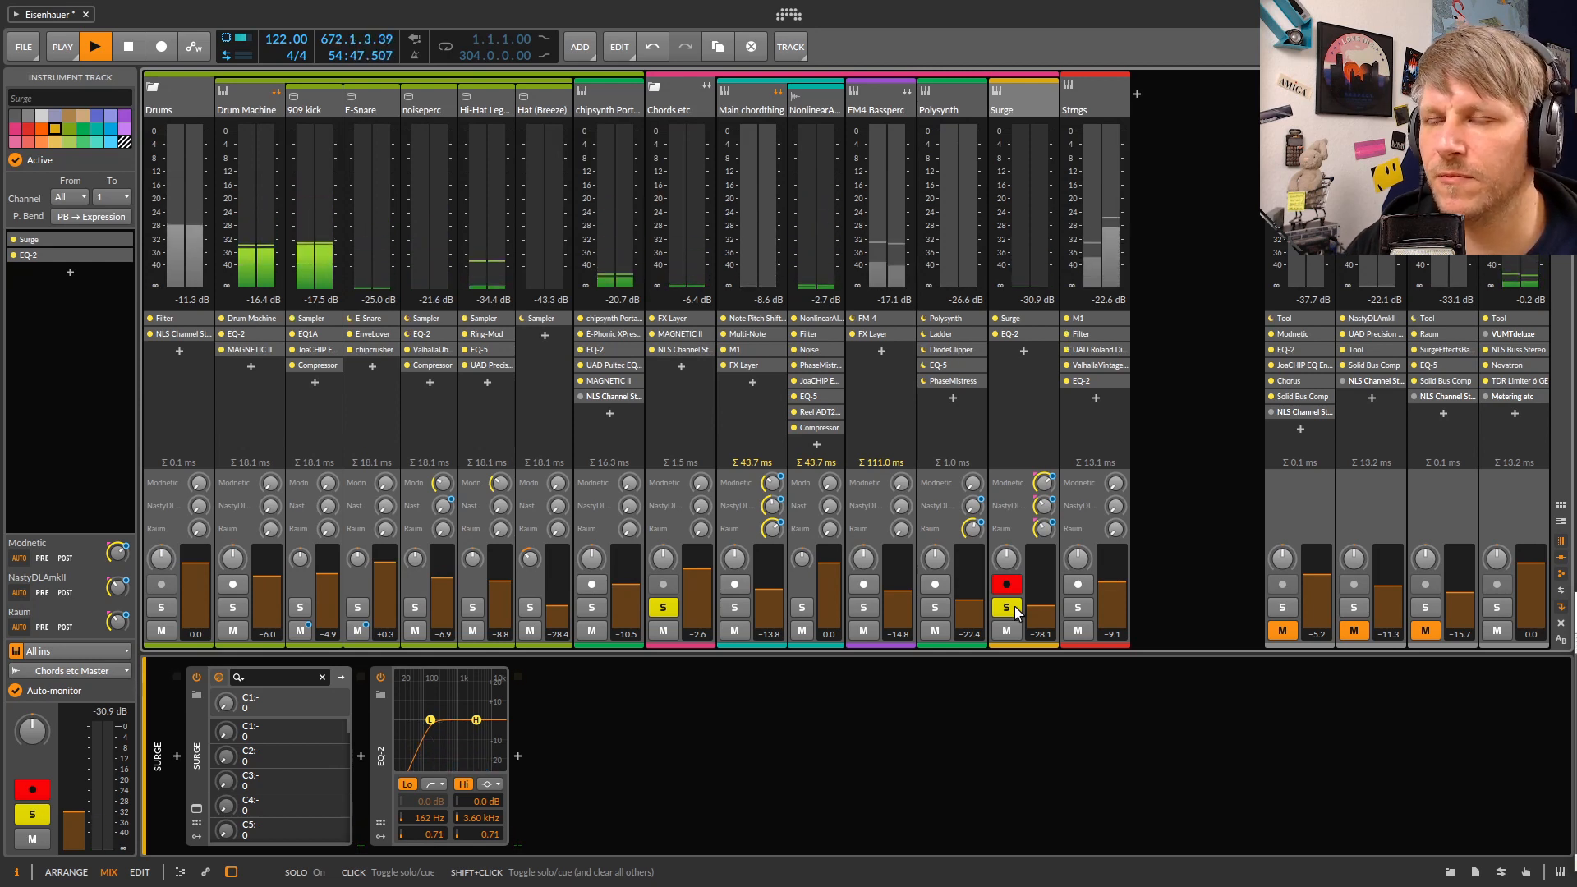
left_click(1007, 608)
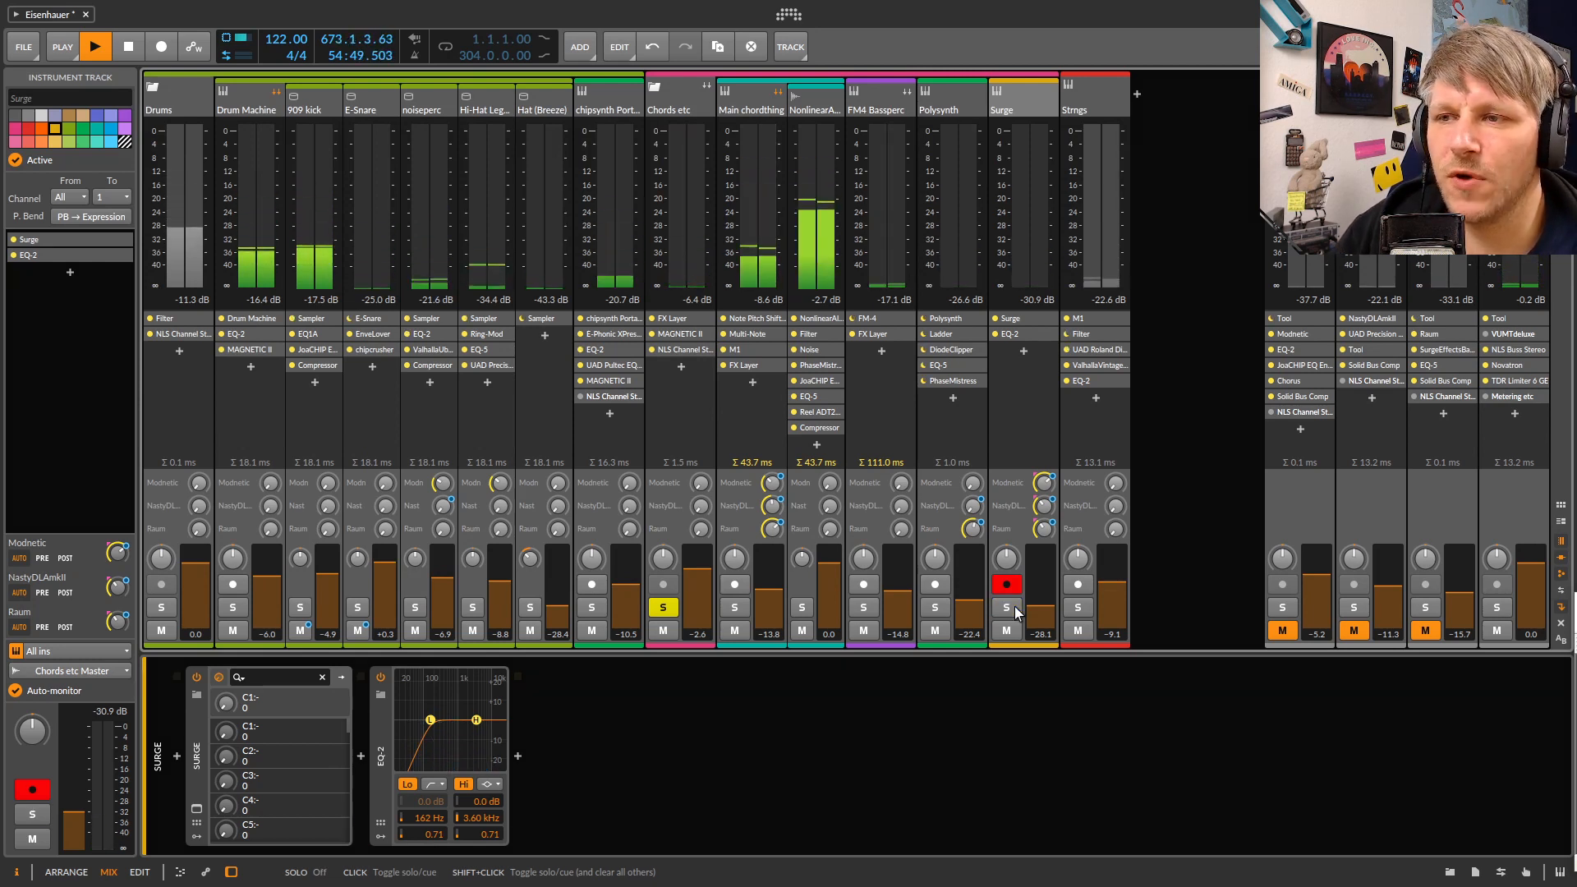
Turn off the Chords etc solo, solo the Strngs track, and show its device chain
left_click(663, 608)
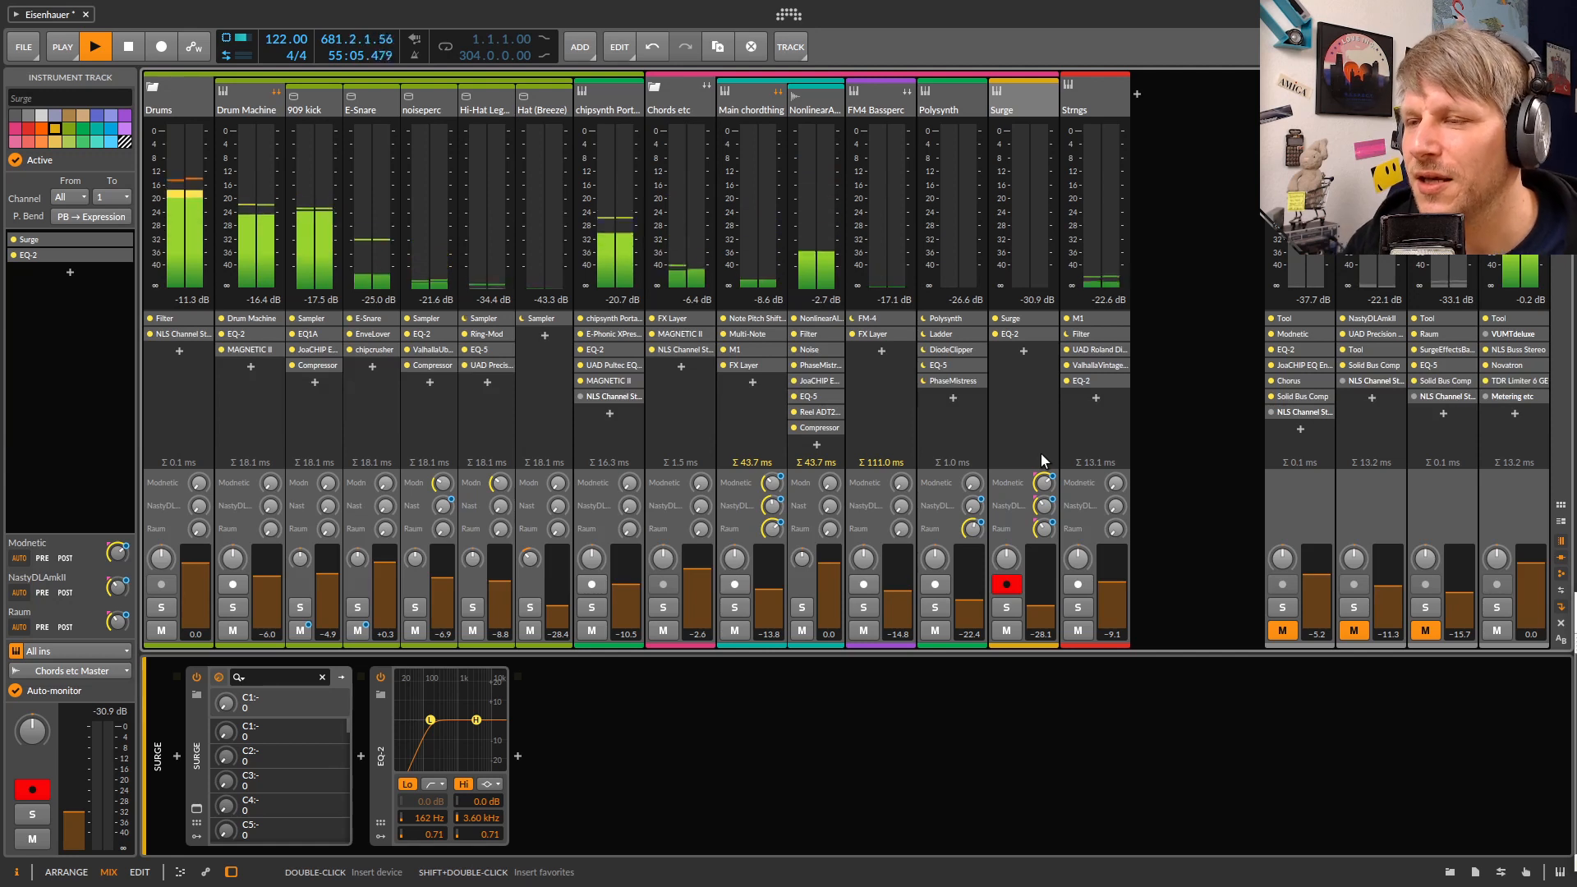
left_click(1083, 609)
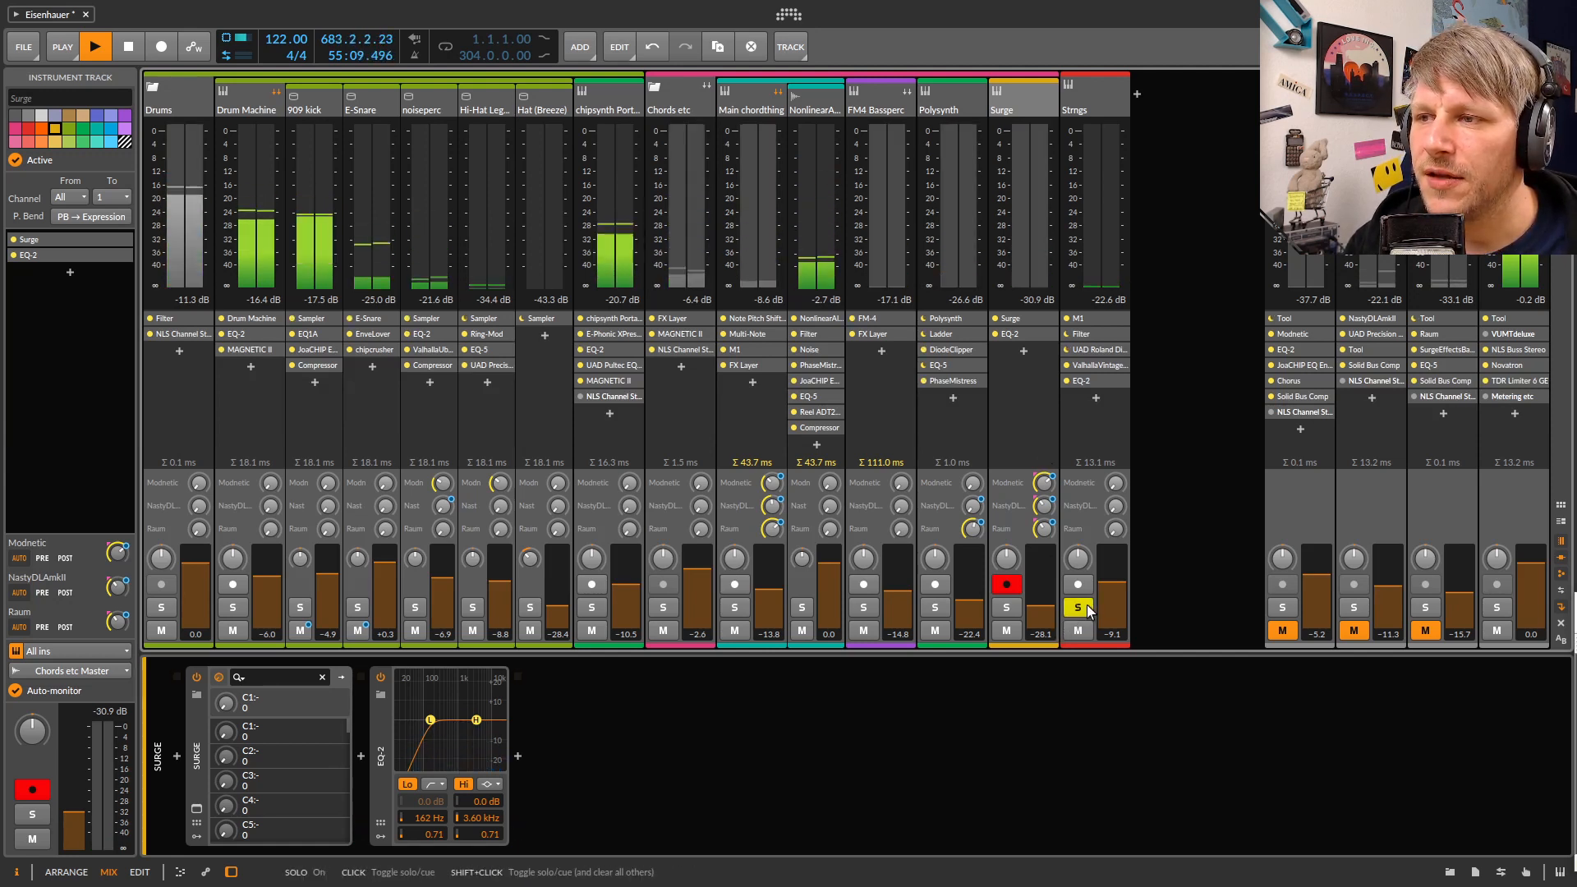
left_click(1080, 92)
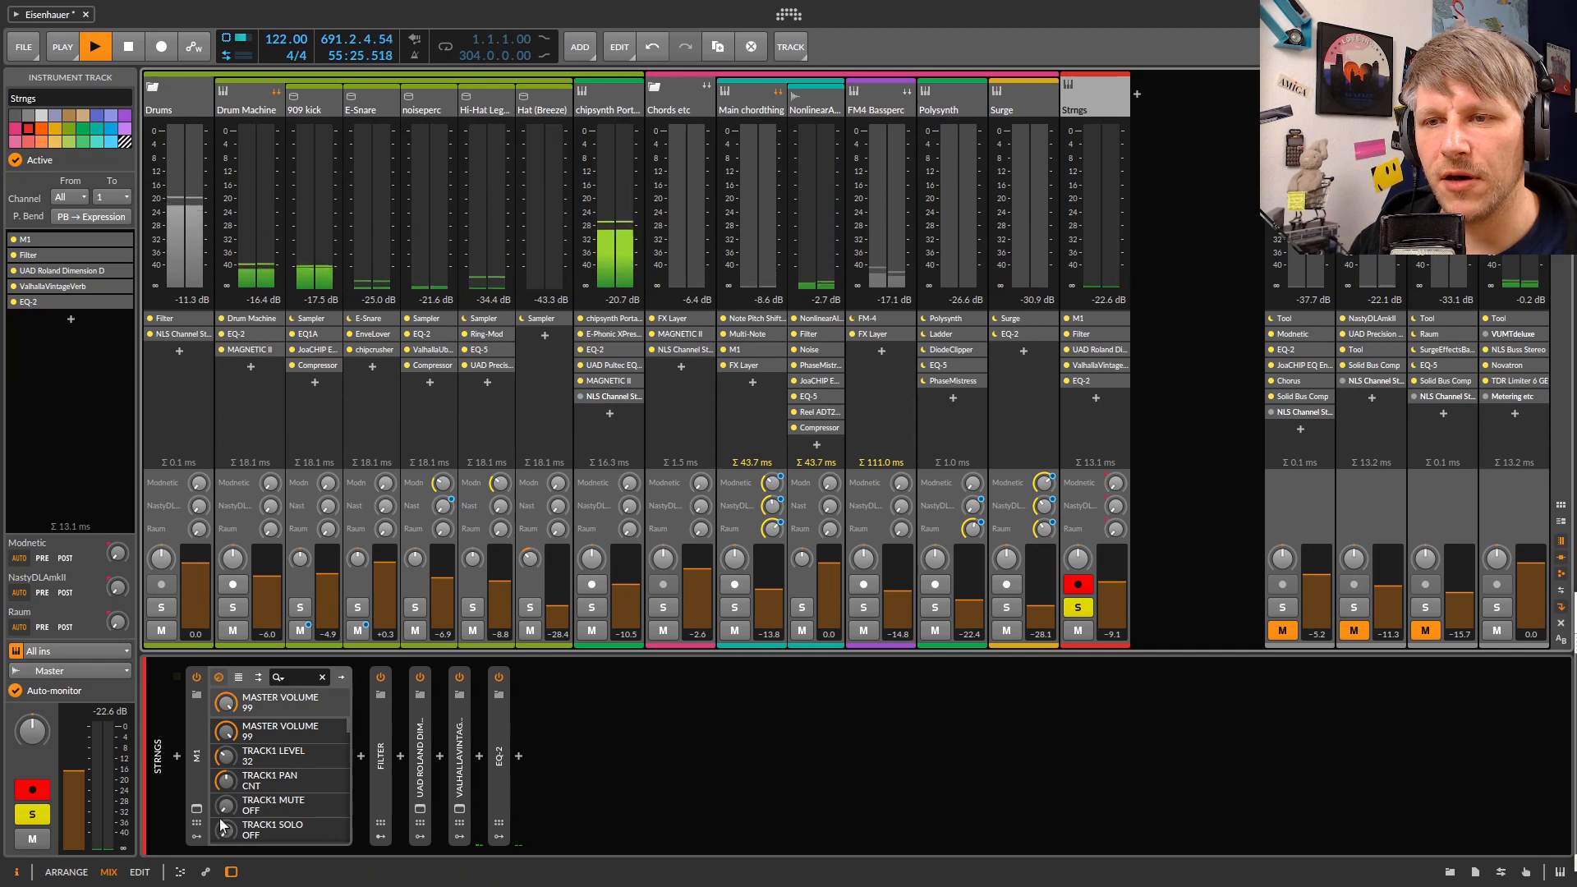
View the M1 plug-in window with its STRINGSYNT combi and master effects, and close the window
left_click(196, 809)
left_click_drag(779, 271, 514, 253)
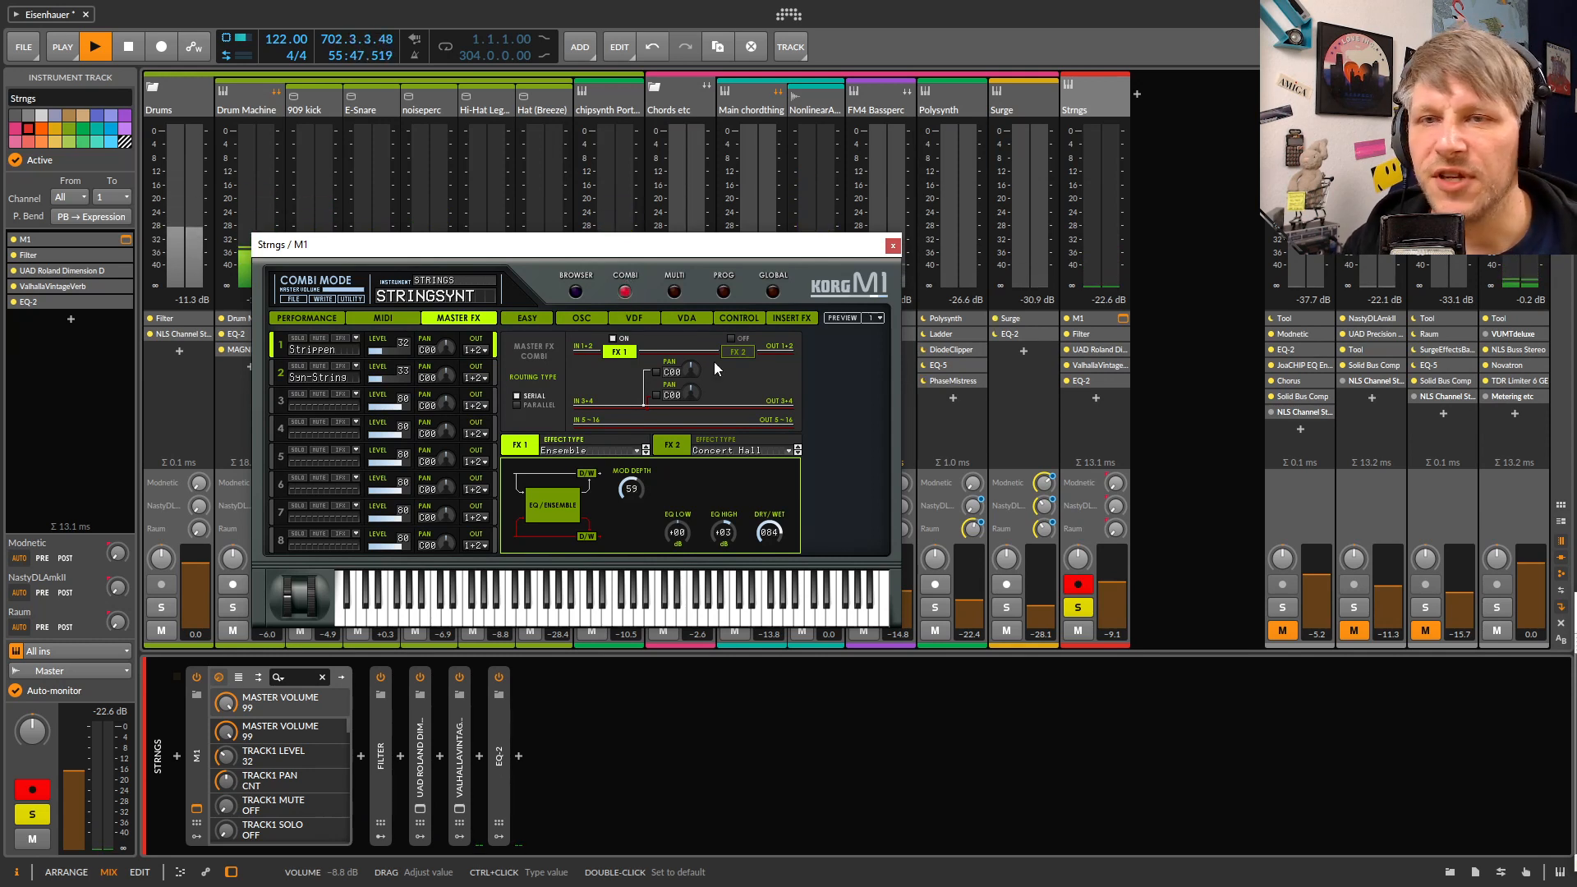
left_click(892, 248)
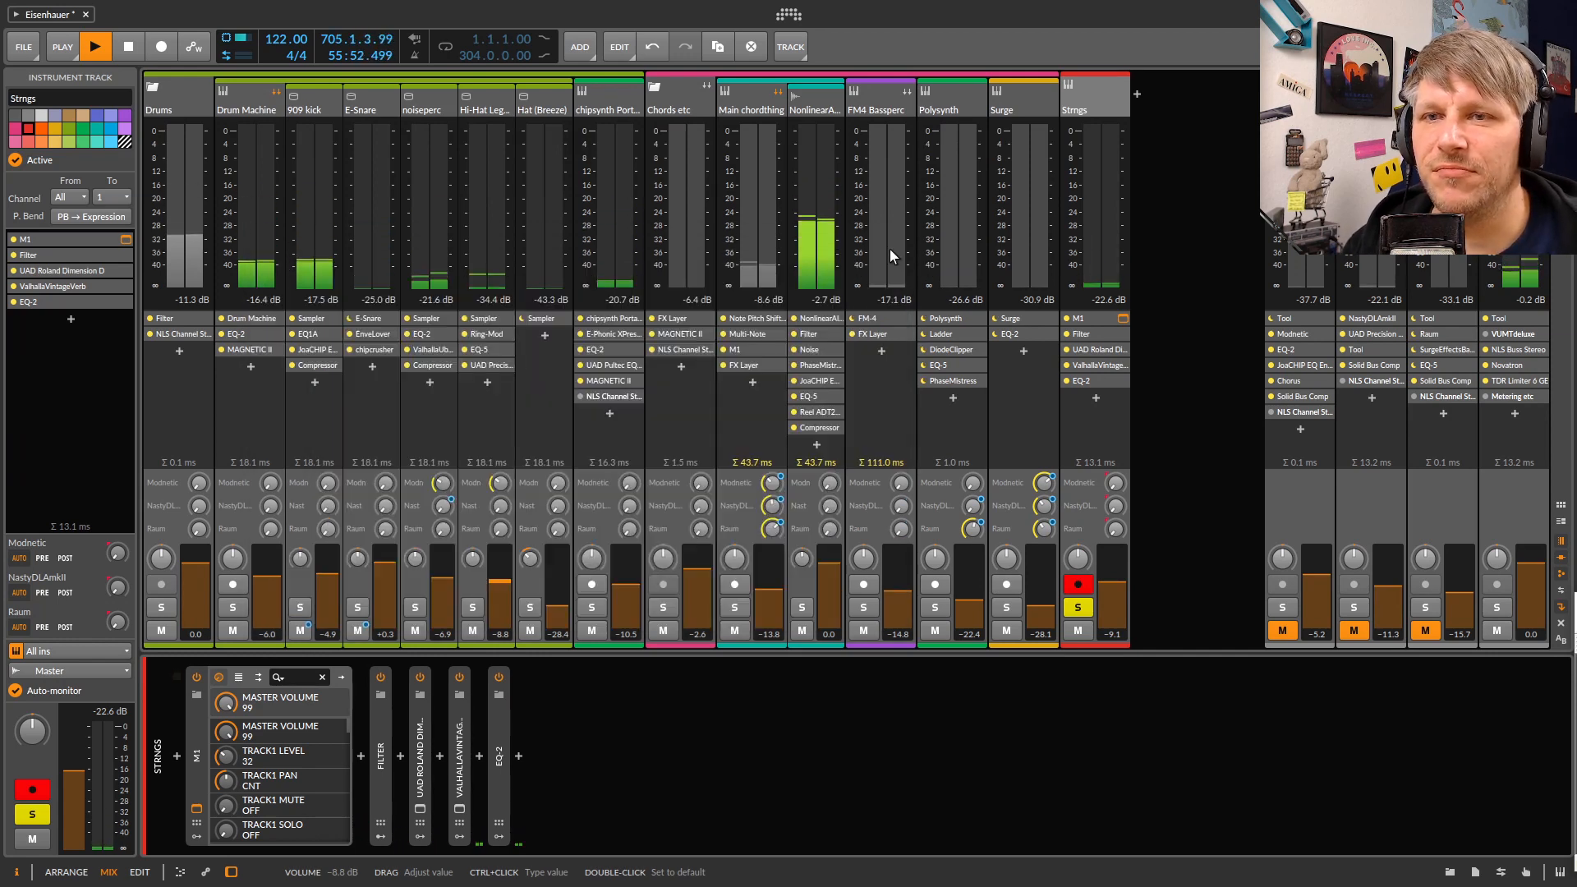
Group the Strngs track's four effects, from Filter to EQ-2, into an FX Layer, and compare the sound with the layer off and on
left_click(387, 710)
left_click(501, 724, "shift")
right_click(501, 725)
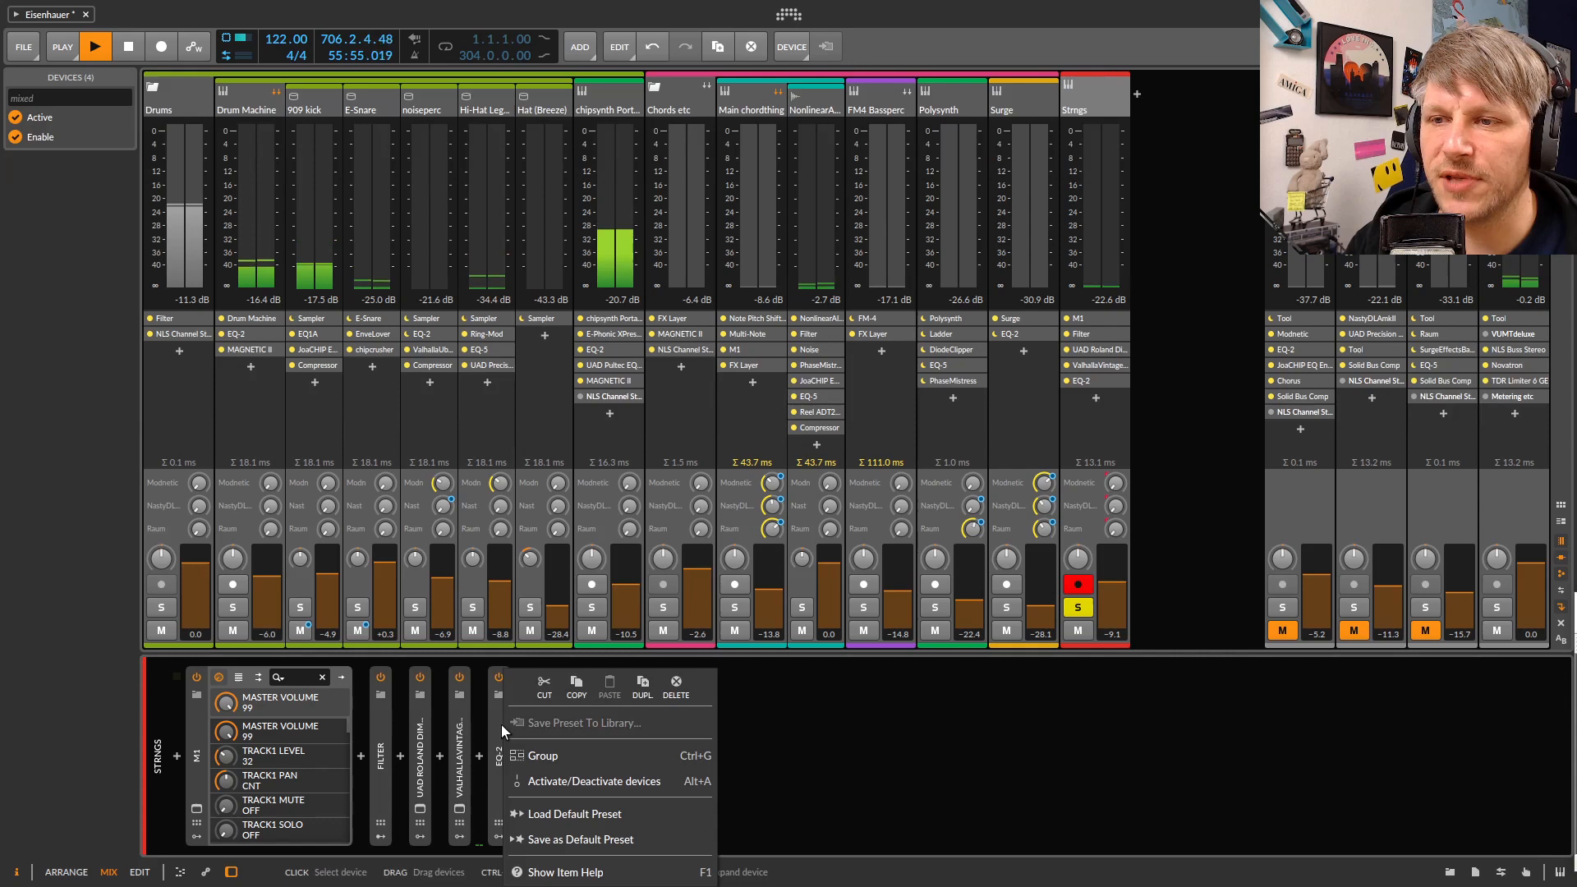
left_click(549, 753)
left_click(381, 677)
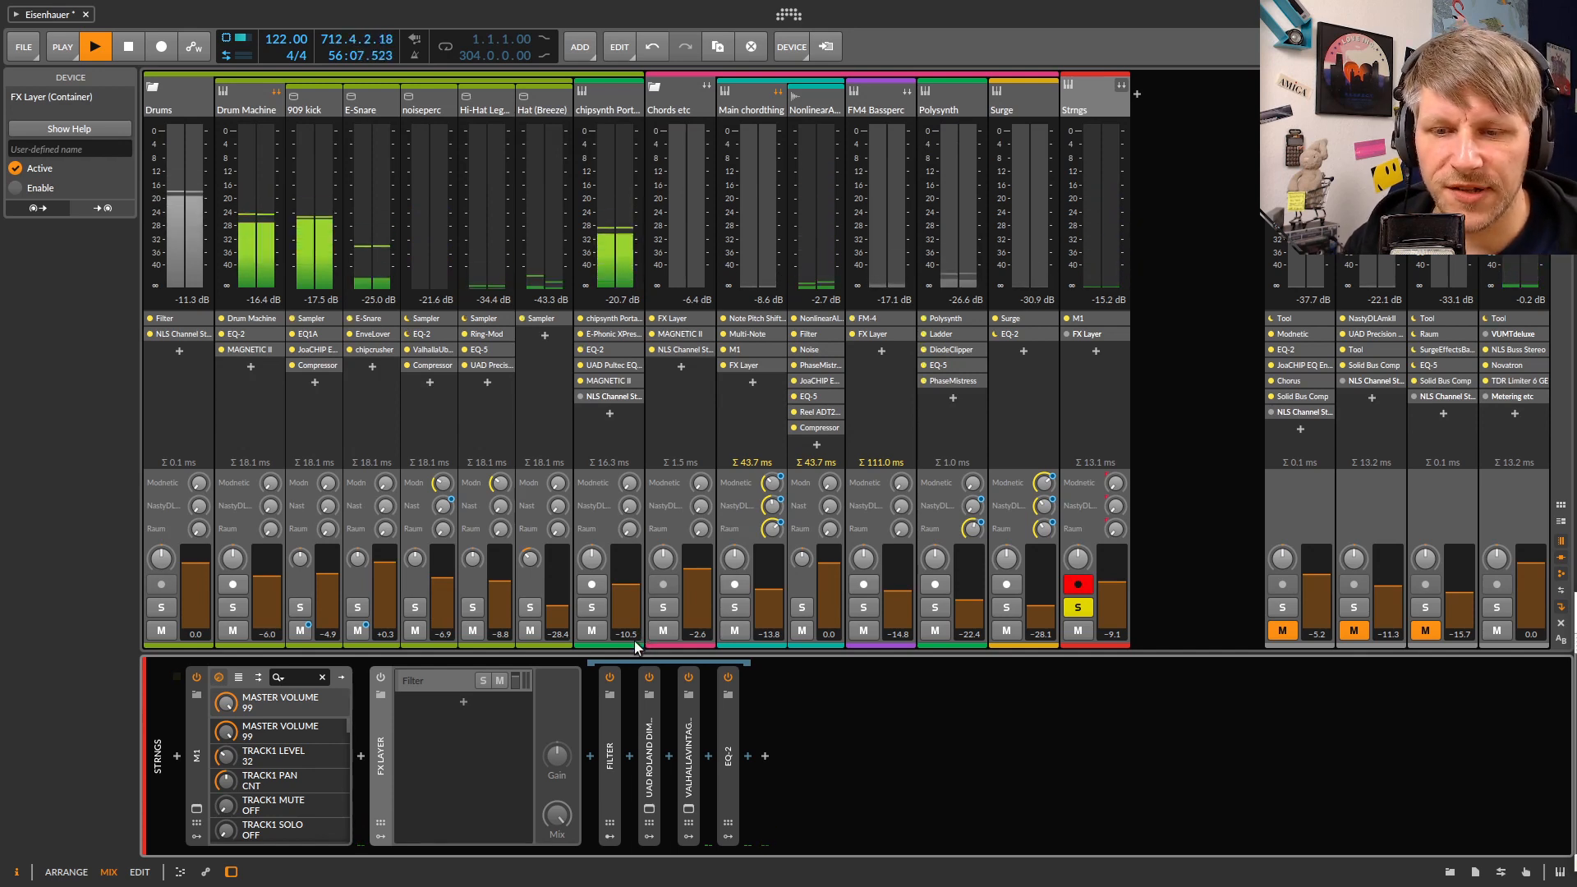
left_click(378, 676)
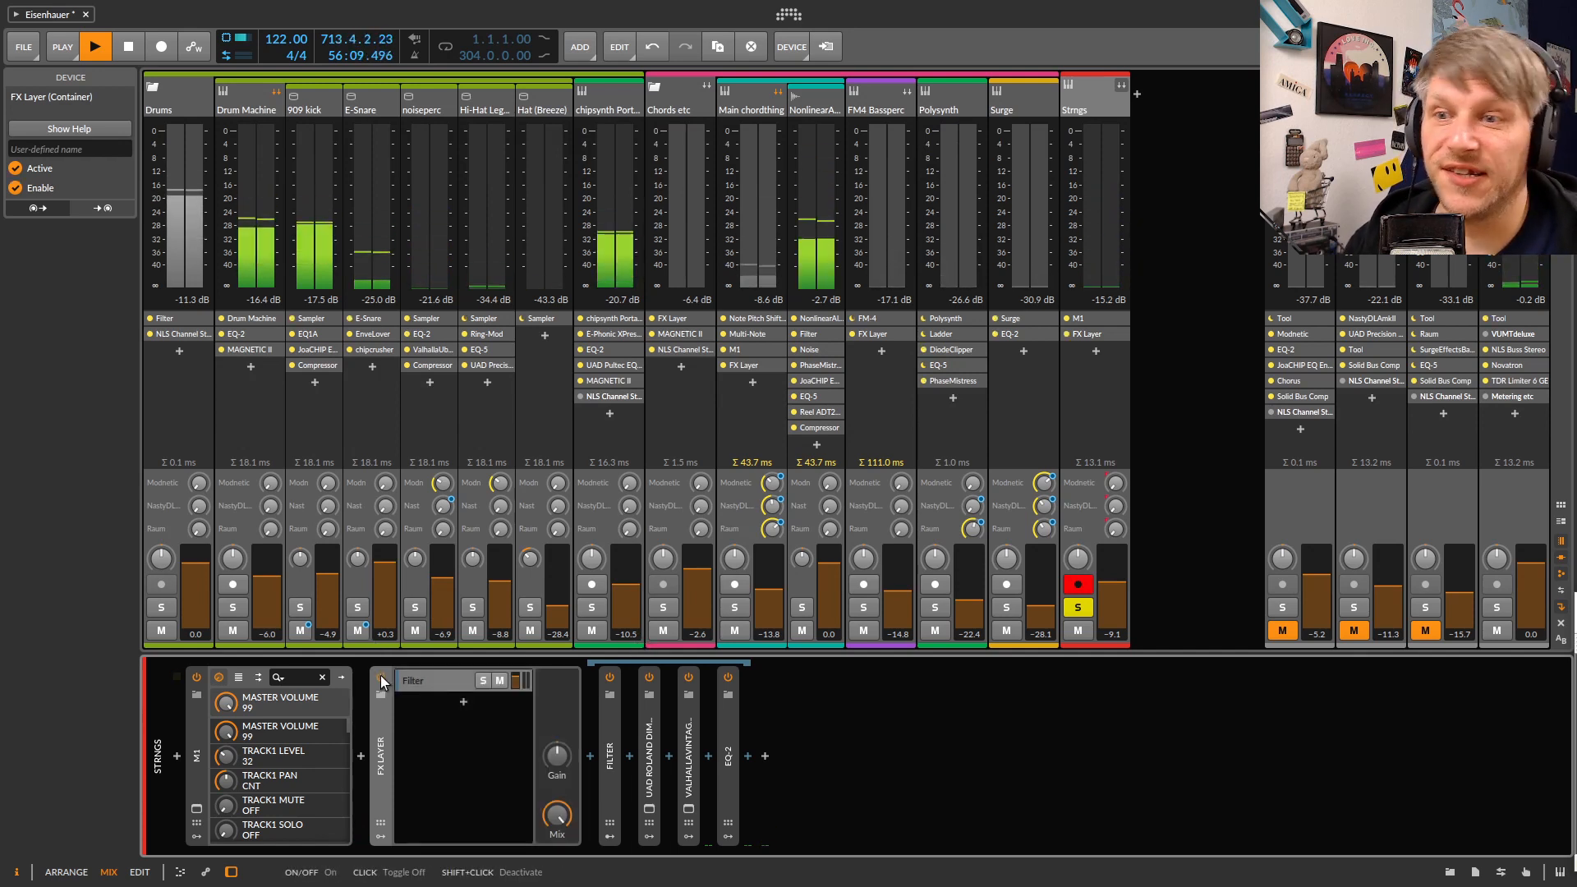
Expand the Filter device on Strngs and show its modulators, with the Random 1 settings displayed
left_click(609, 732)
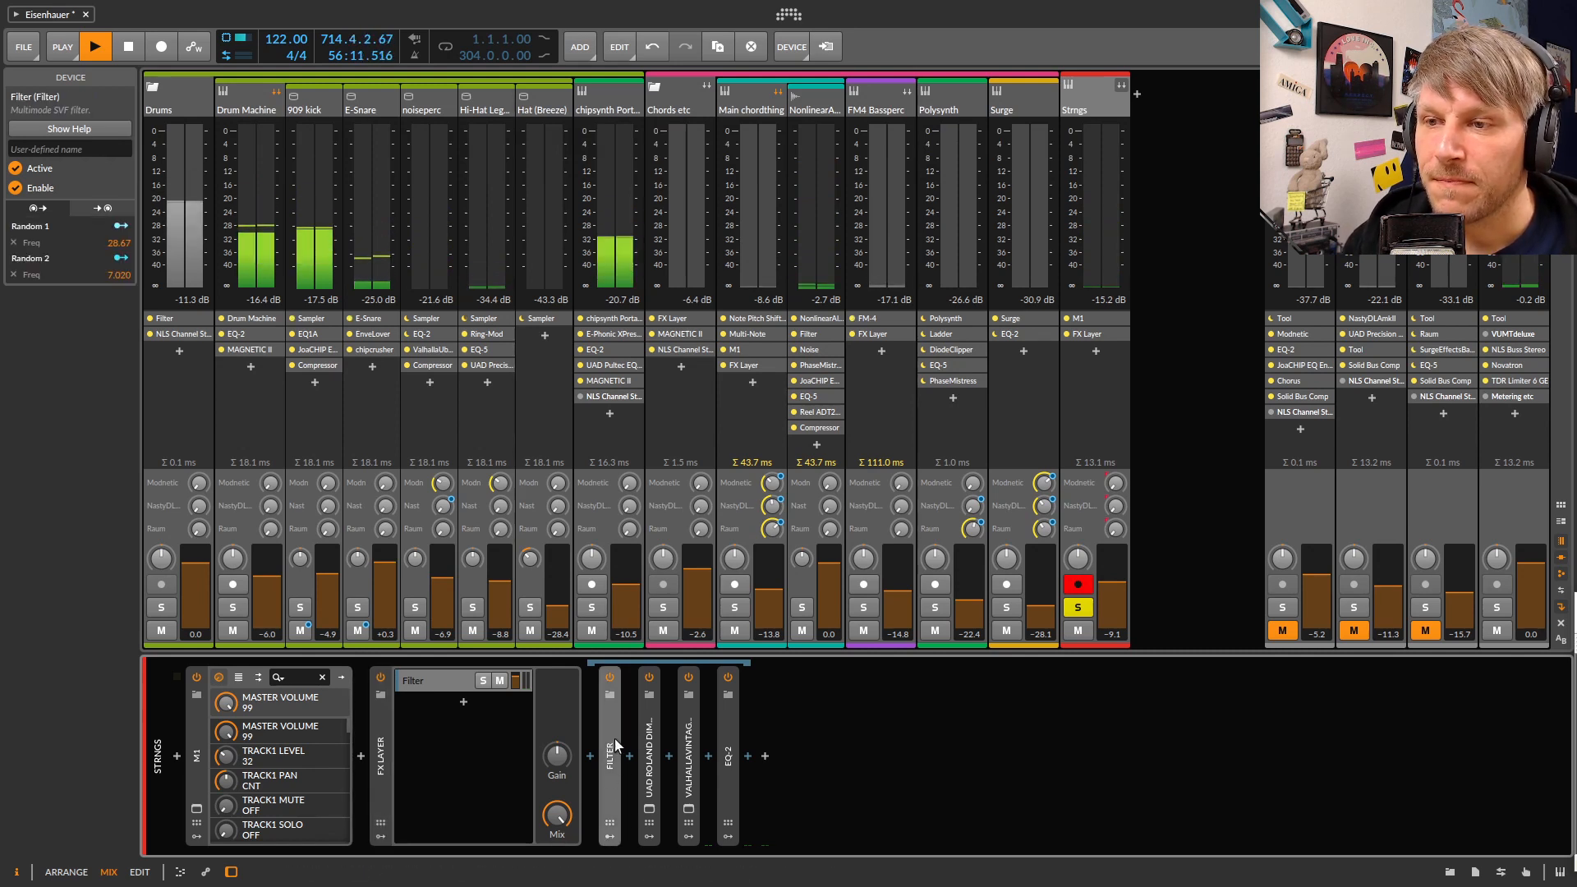
double_click(608, 708)
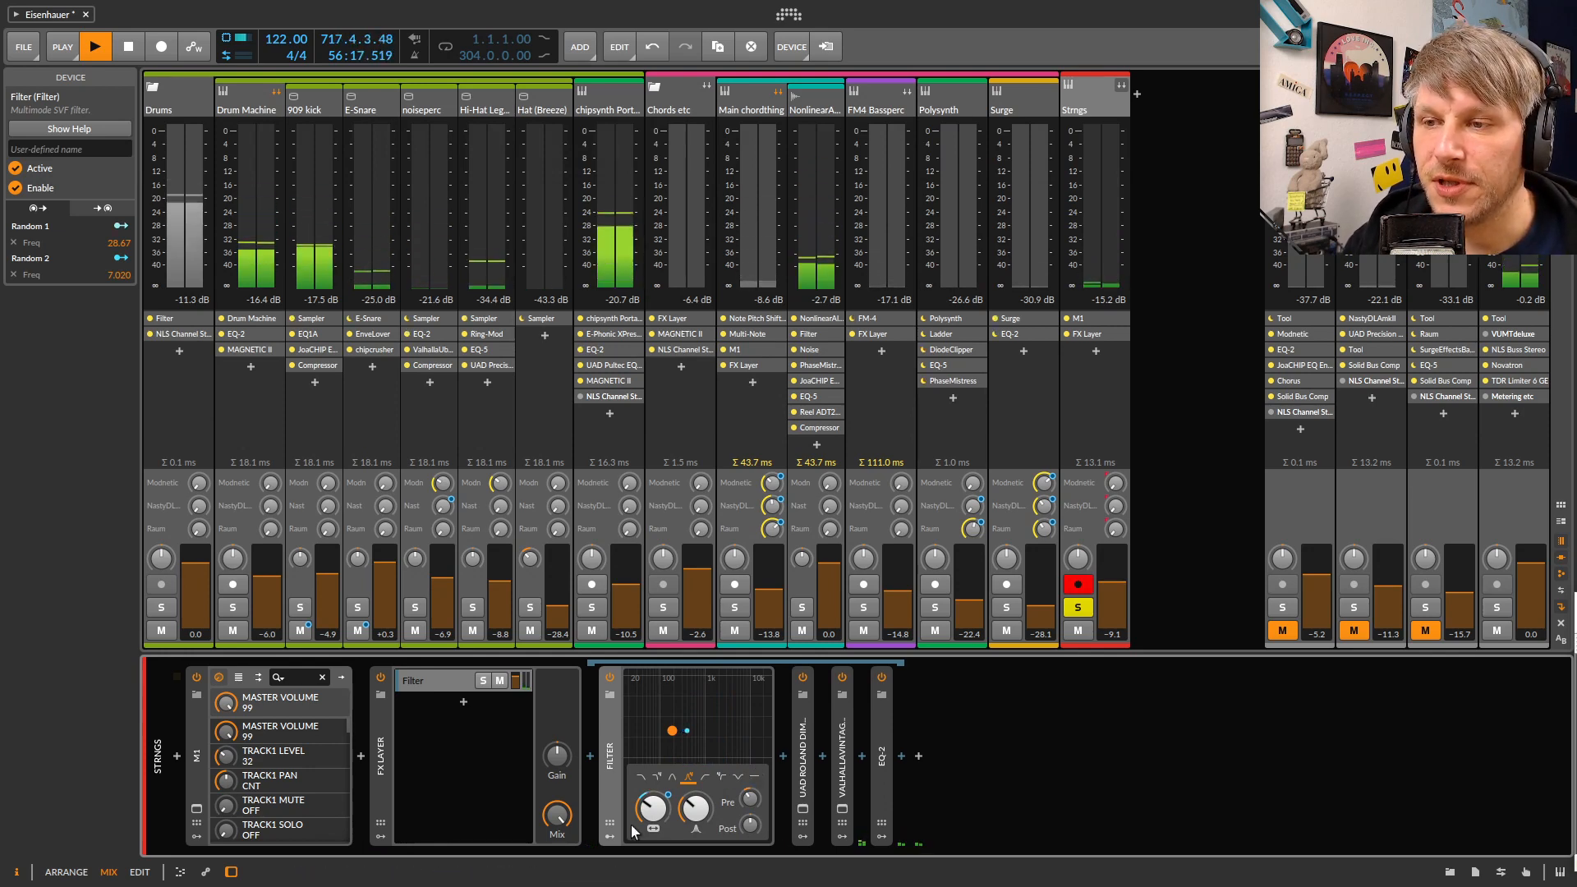
left_click(609, 838)
left_click(664, 757)
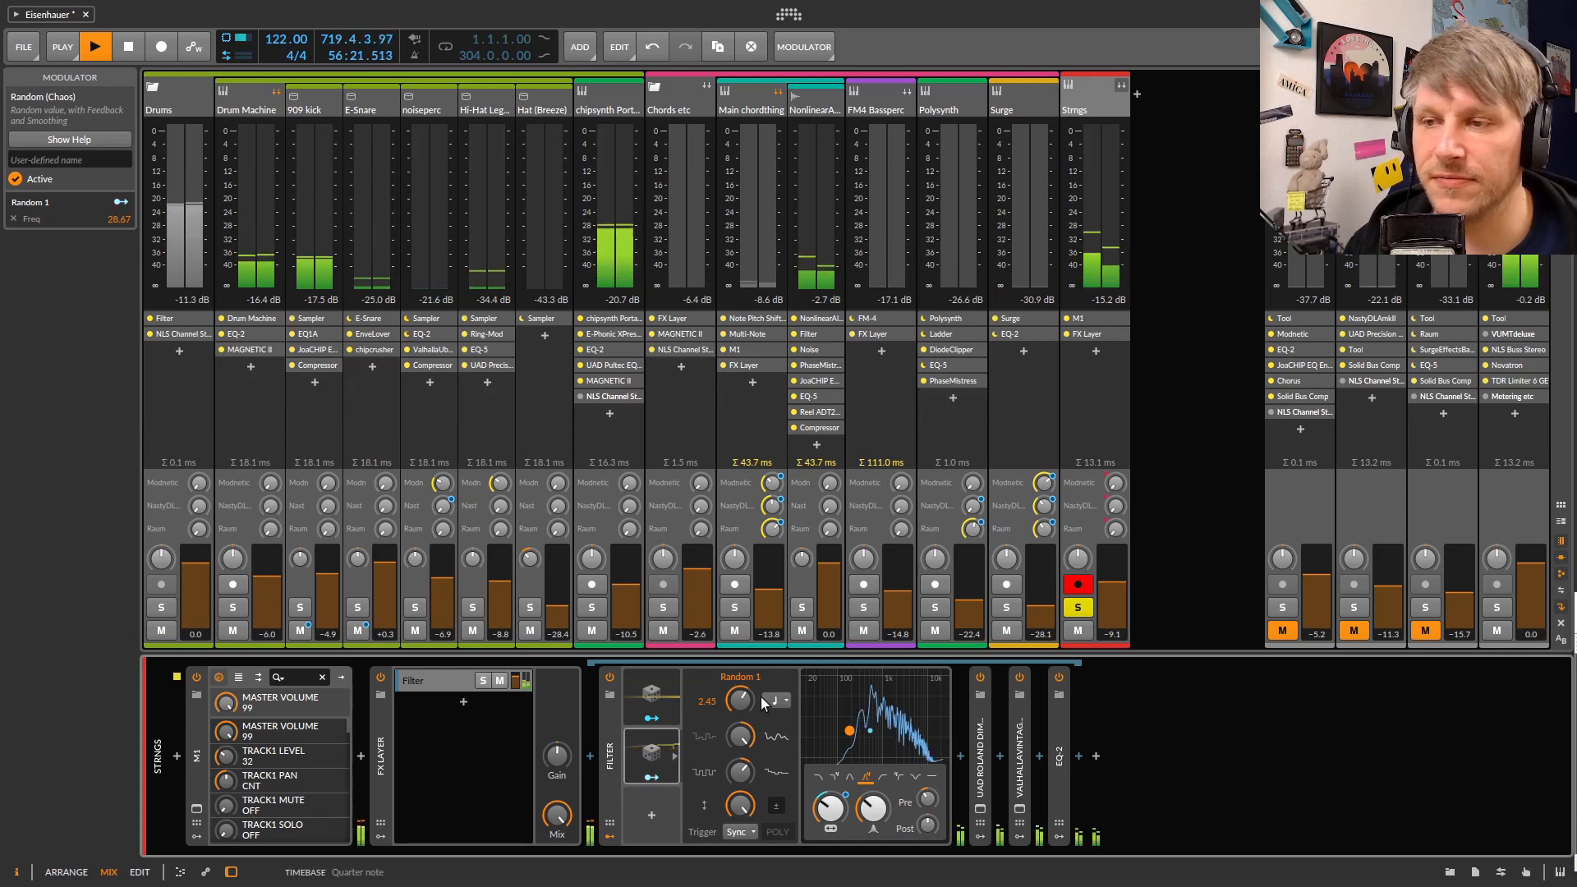
Inspect the Random 2 modulator and the modulation routings of the Filter's frequency
left_click(660, 703)
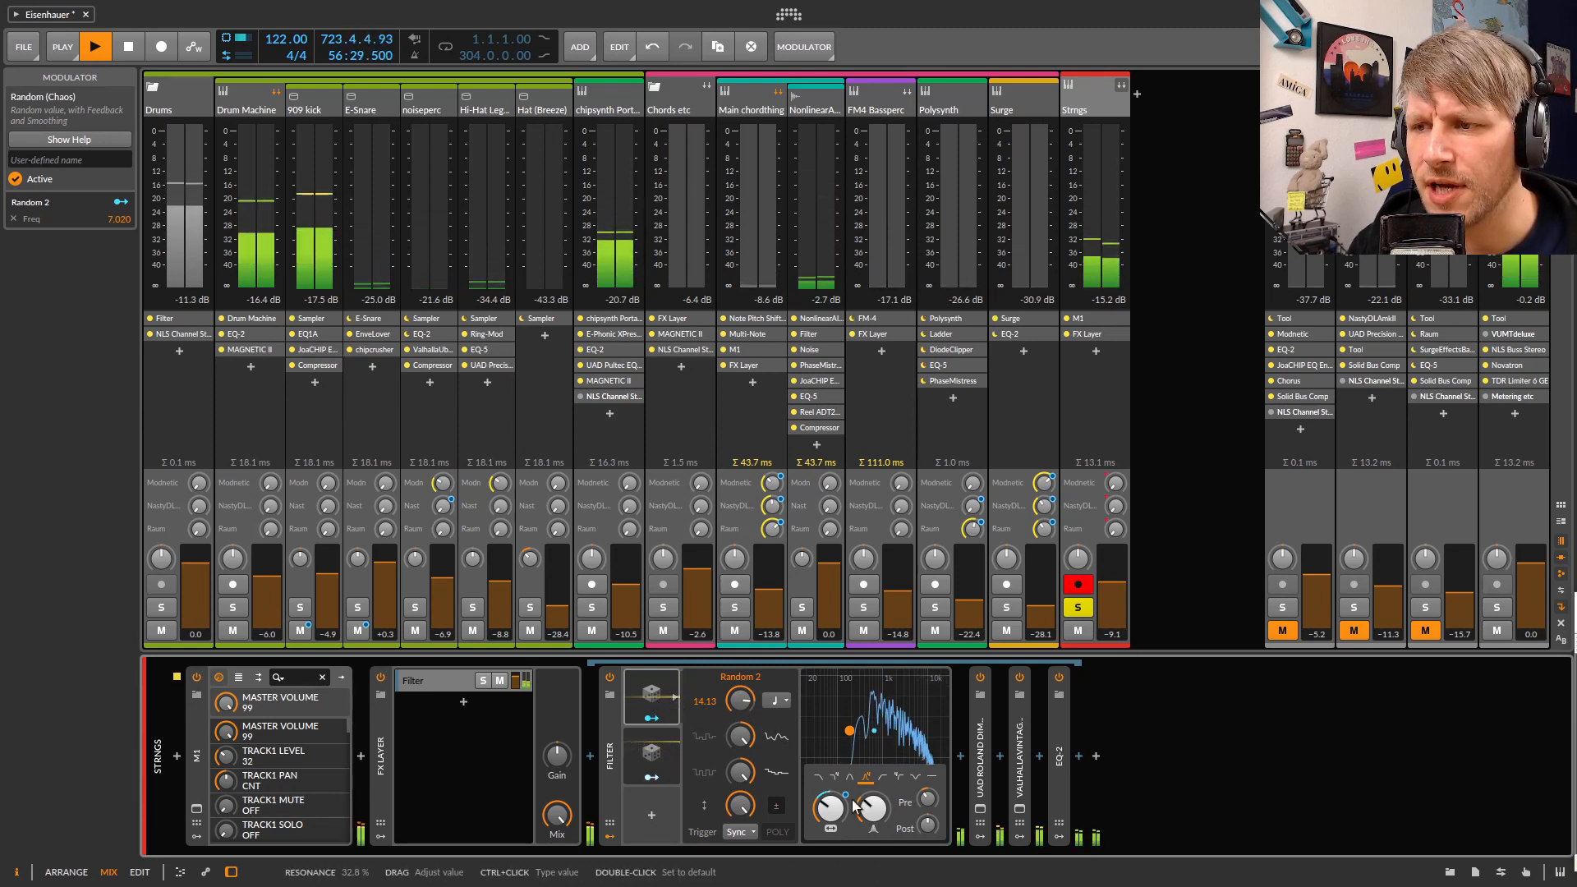
right_click(835, 811)
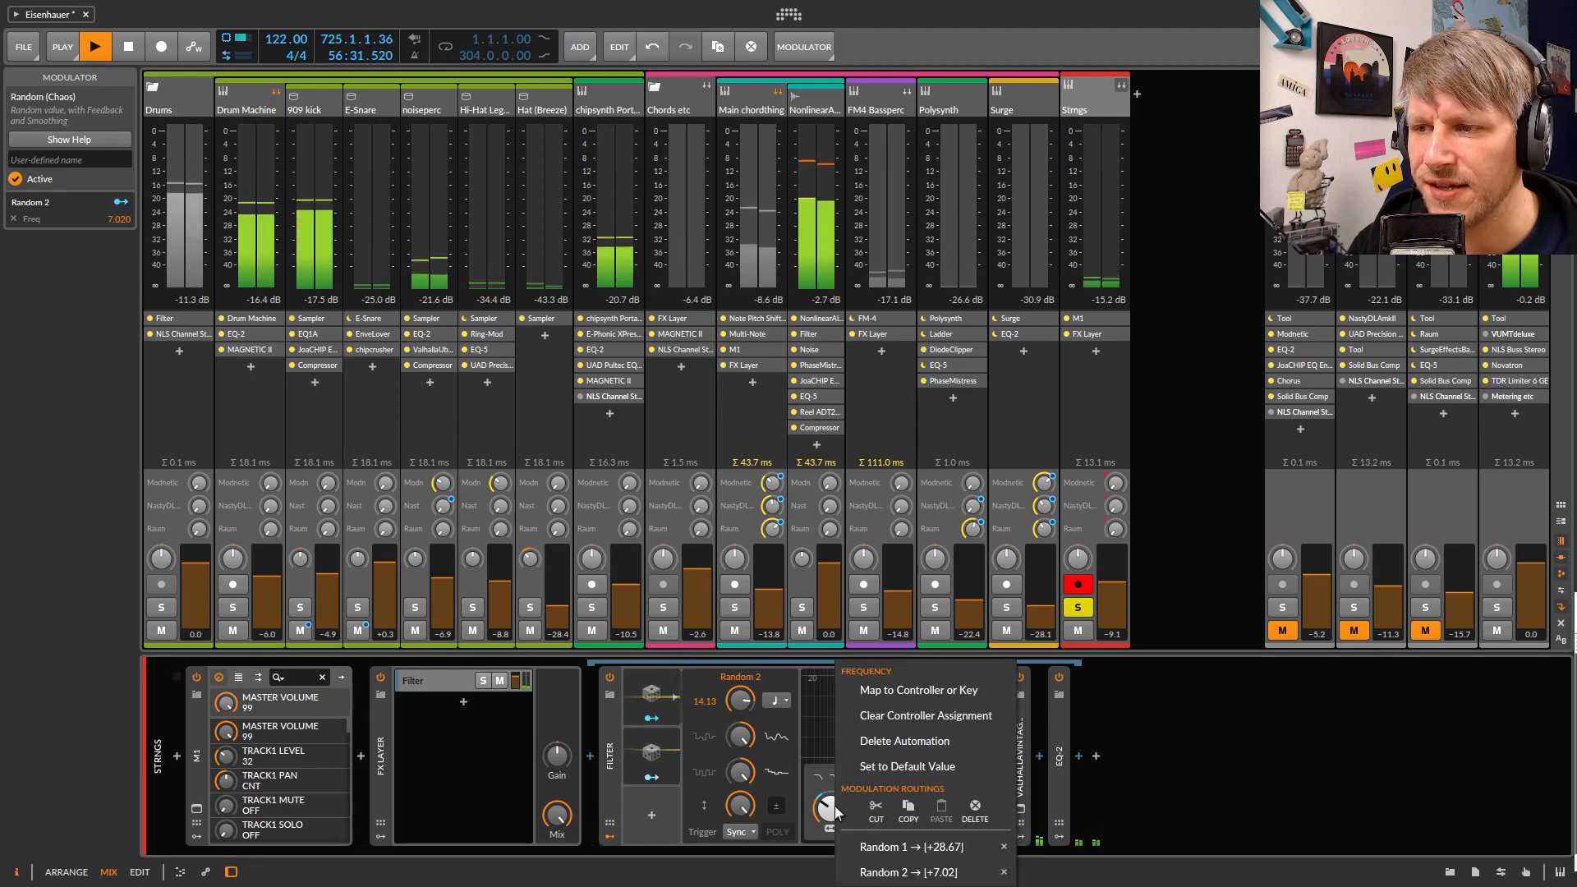
left_click(617, 805)
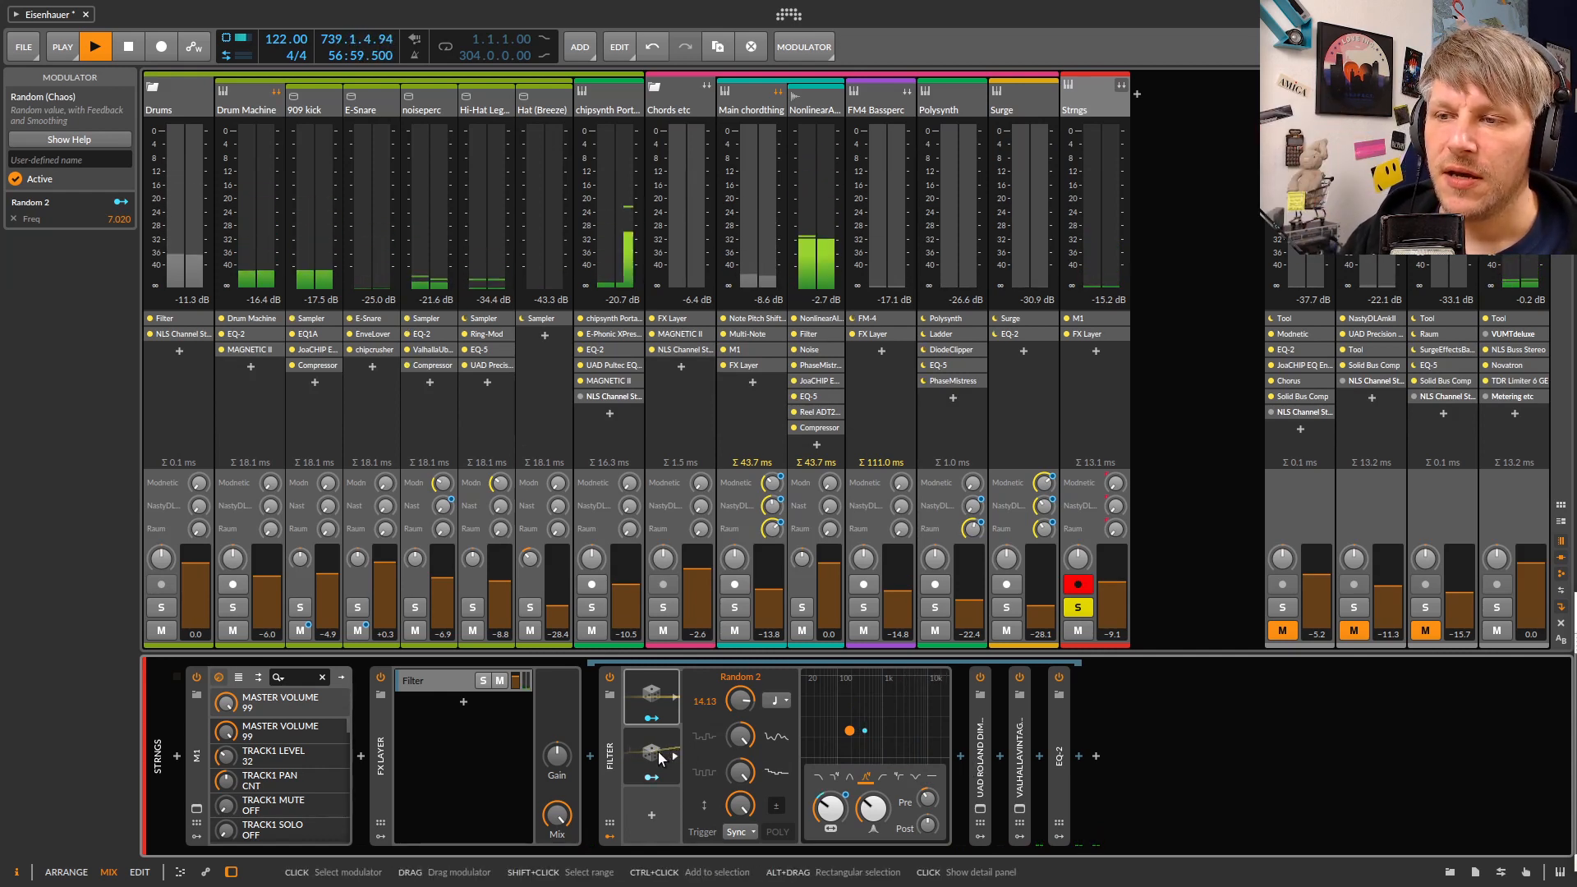
left_click(611, 760)
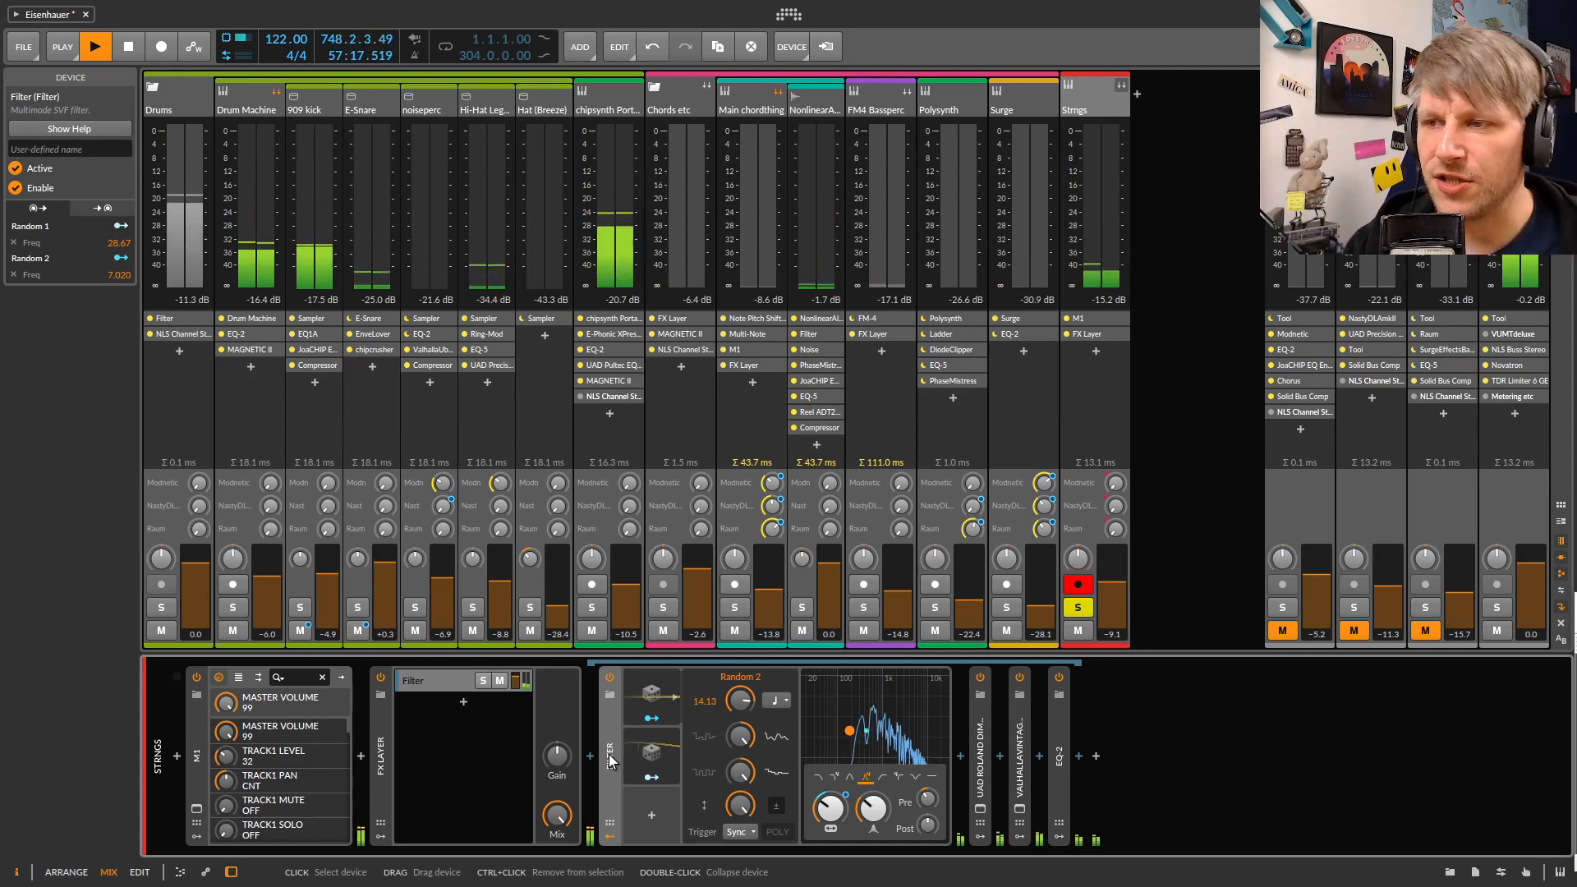
Collapse the Filter, expand the UAD Roland Dimension D on Strngs, compare it off and on, and show its plug-in window
double_click(610, 760)
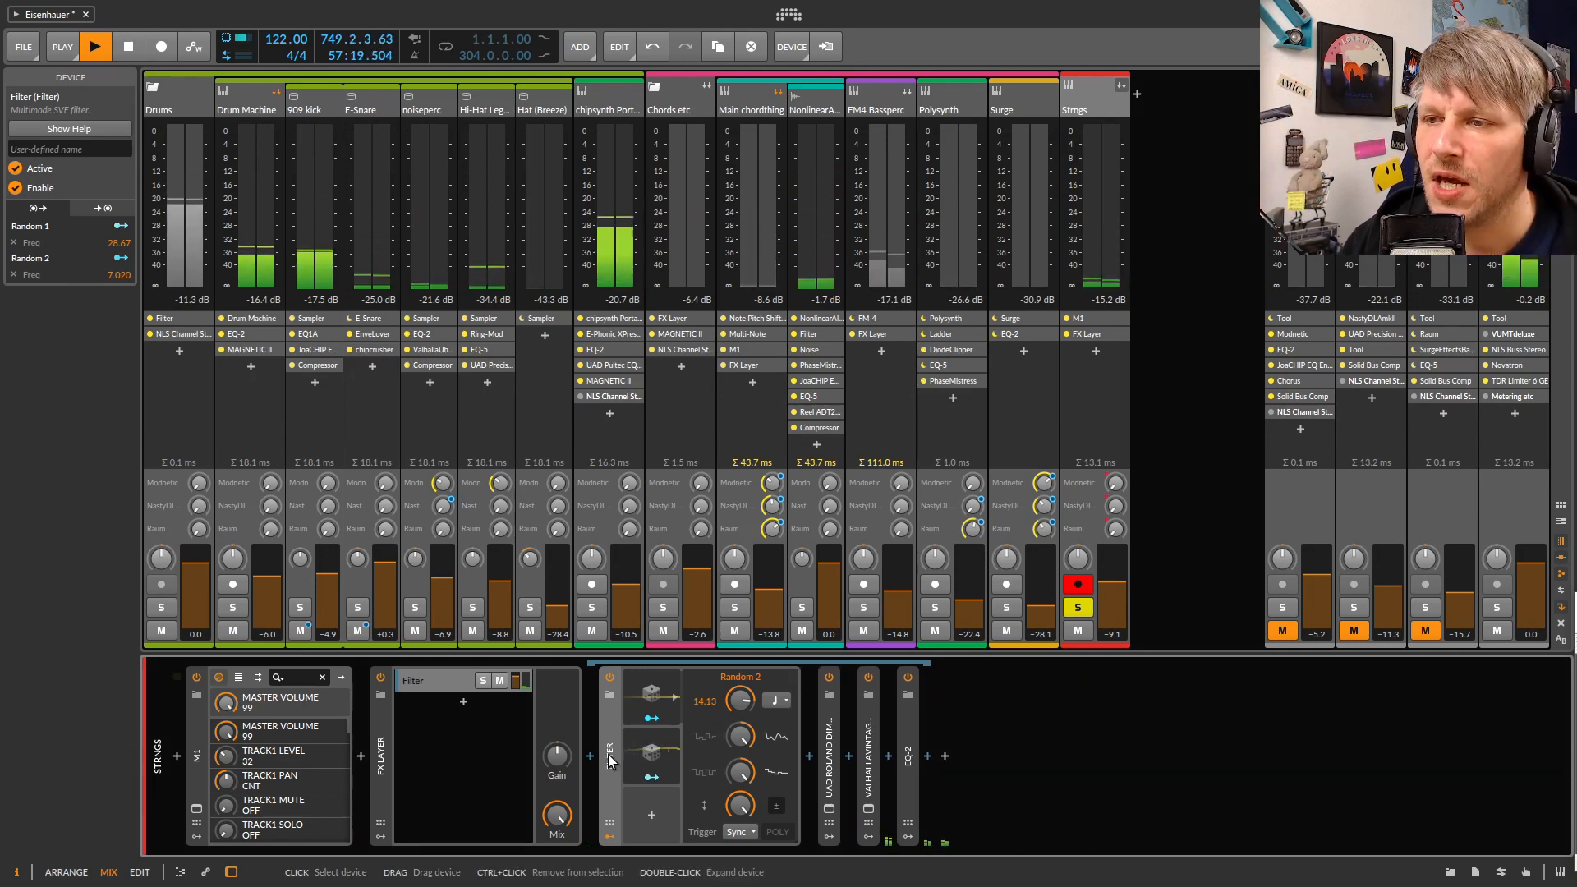
double_click(831, 713)
left_click(830, 679)
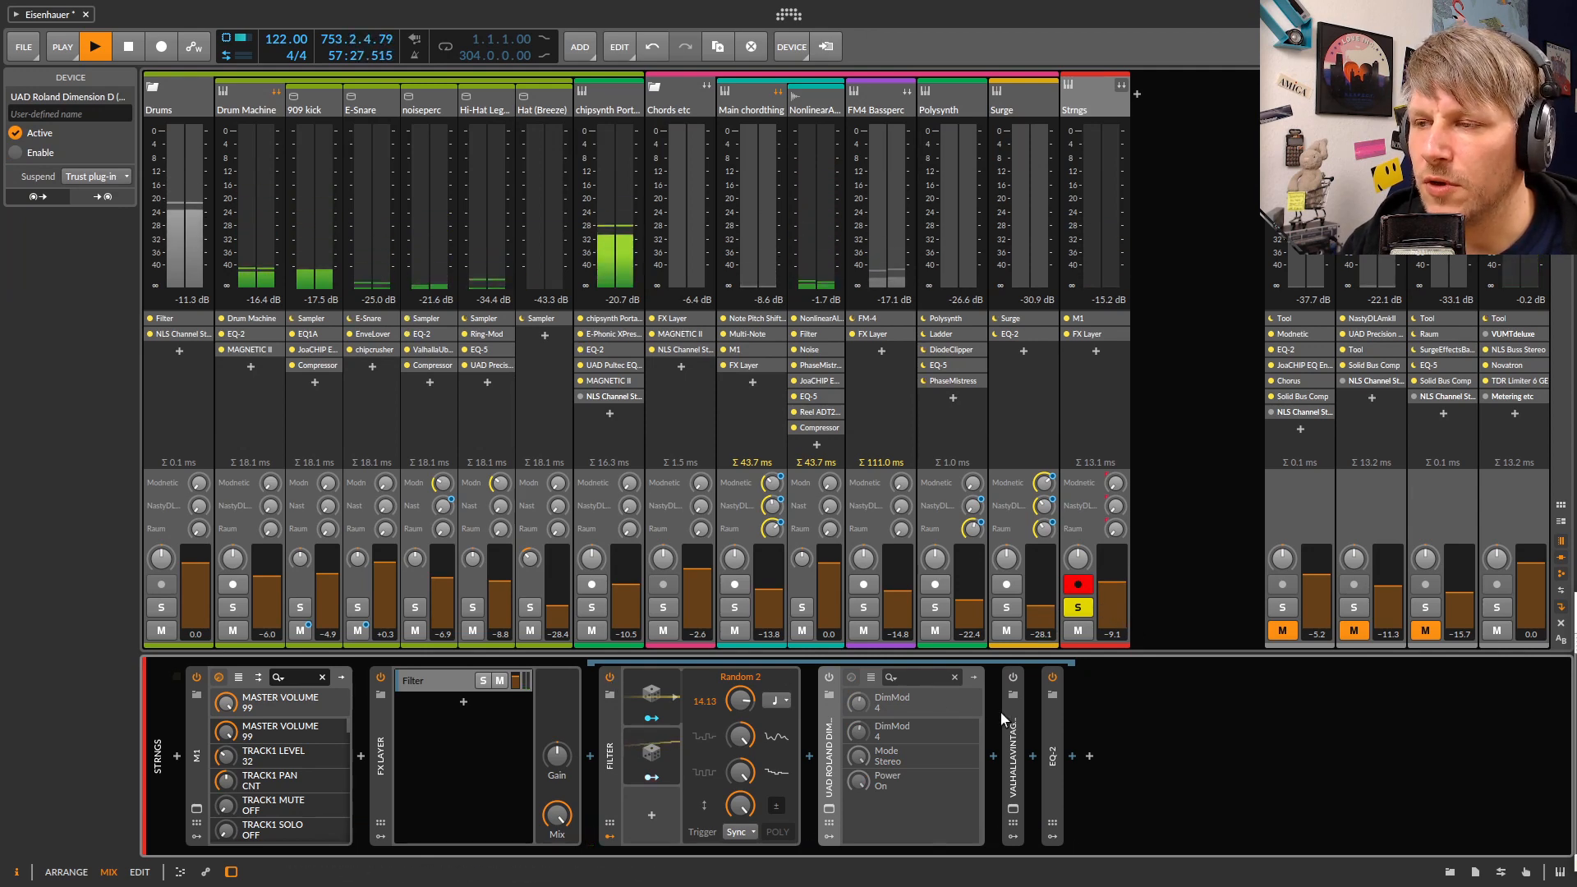
left_click(830, 677)
left_click(829, 809)
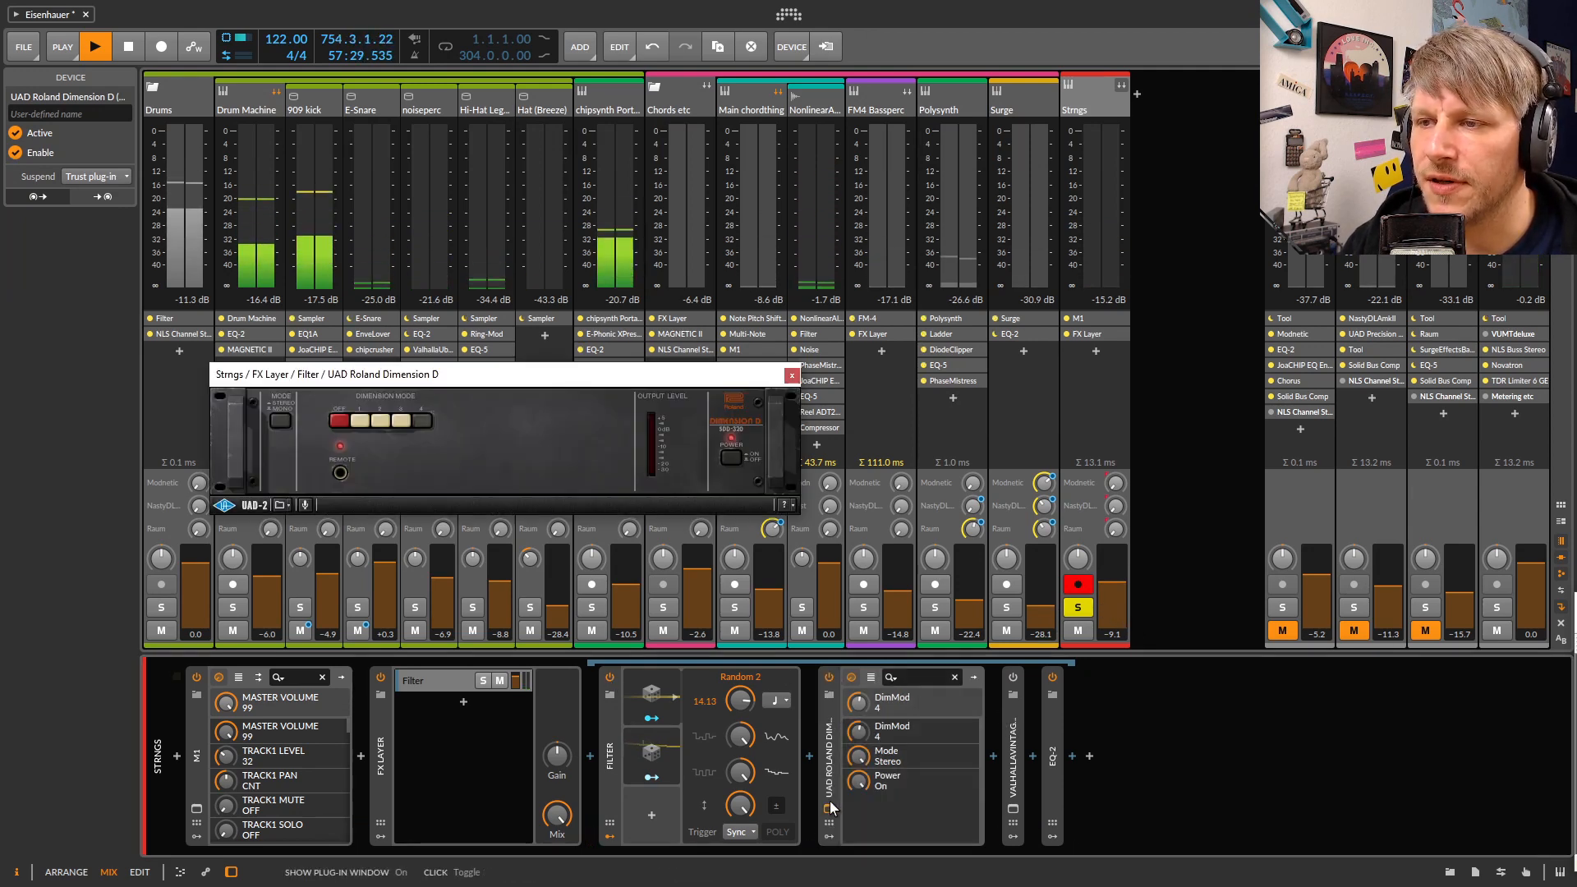
Compare Strngs with the Dimension D off and on against the DIGICheck Totalyser's stereo display, and close the analyser
left_click_drag(593, 373, 496, 349)
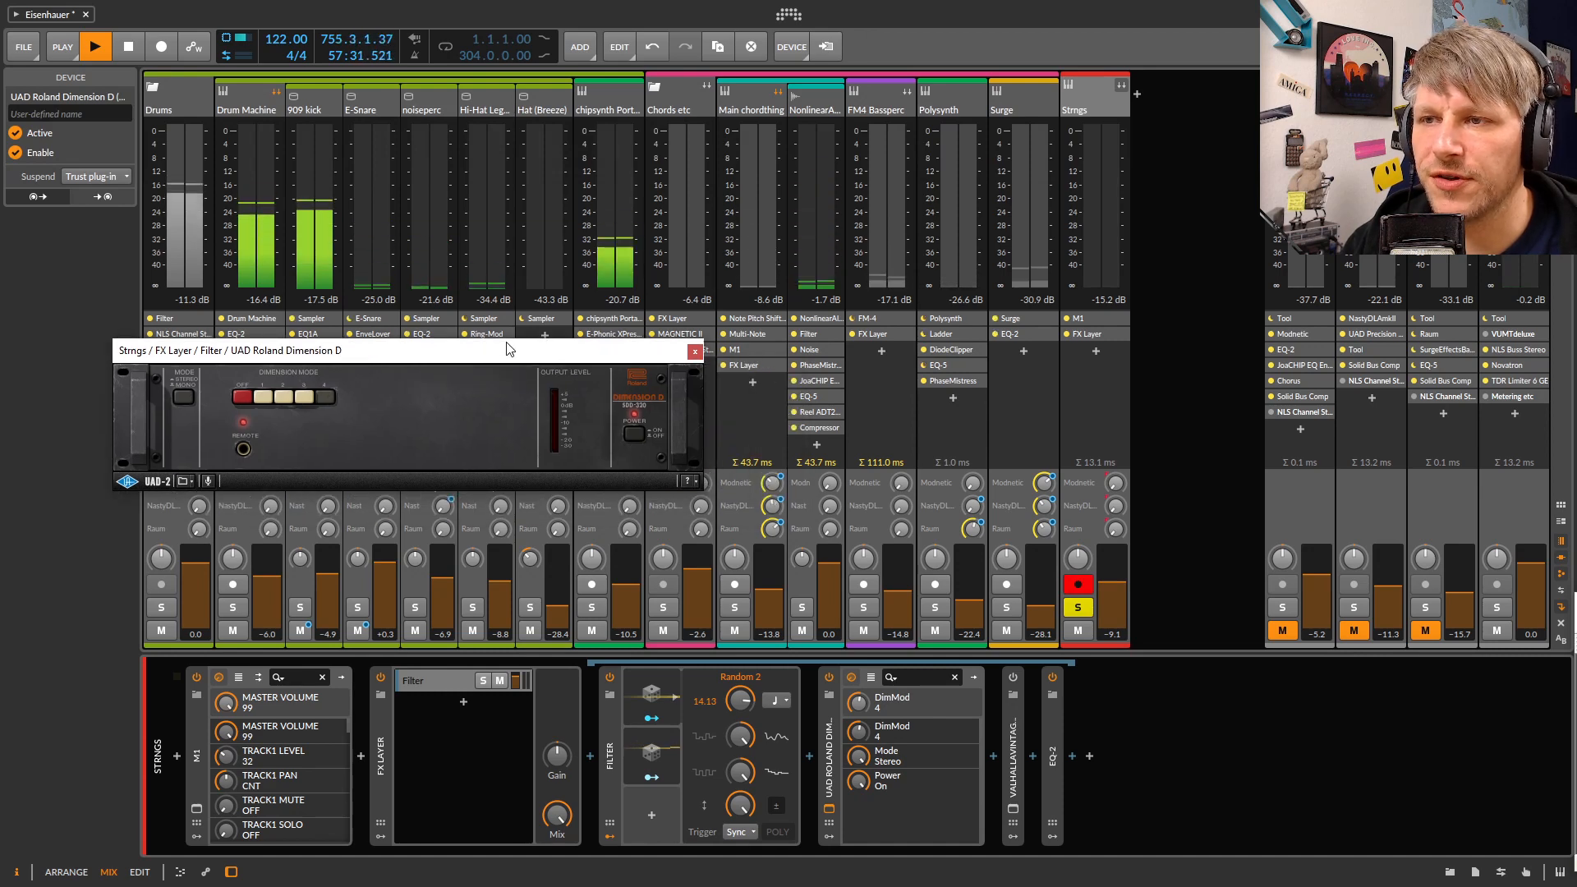
left_click_drag(1576, 605, 527, 532)
left_click_drag(481, 353, 605, 338)
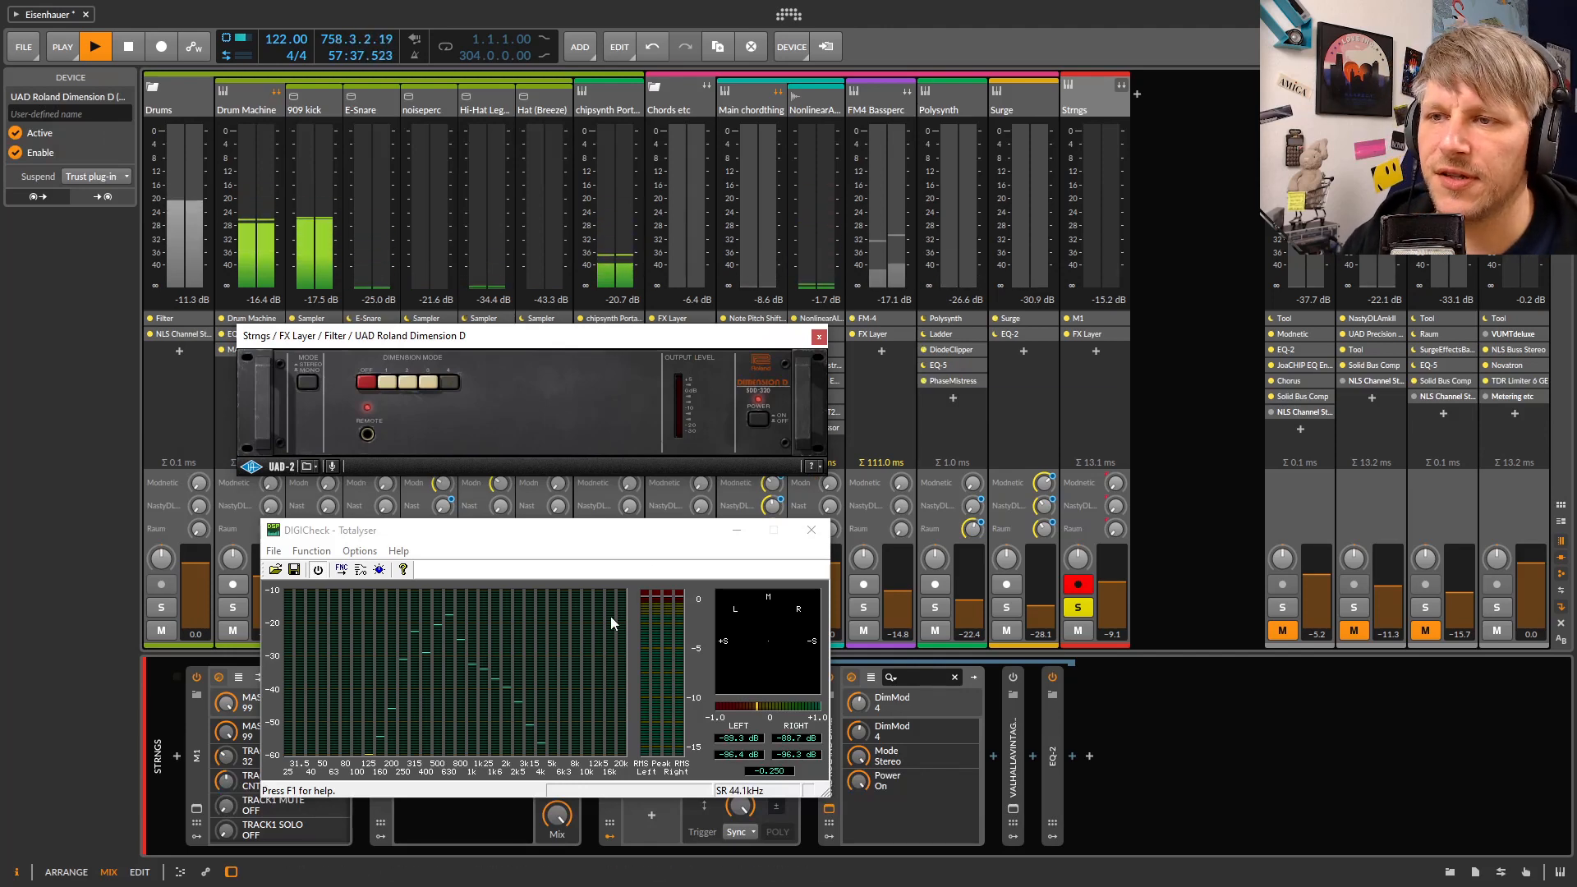
left_click_drag(583, 544, 474, 531)
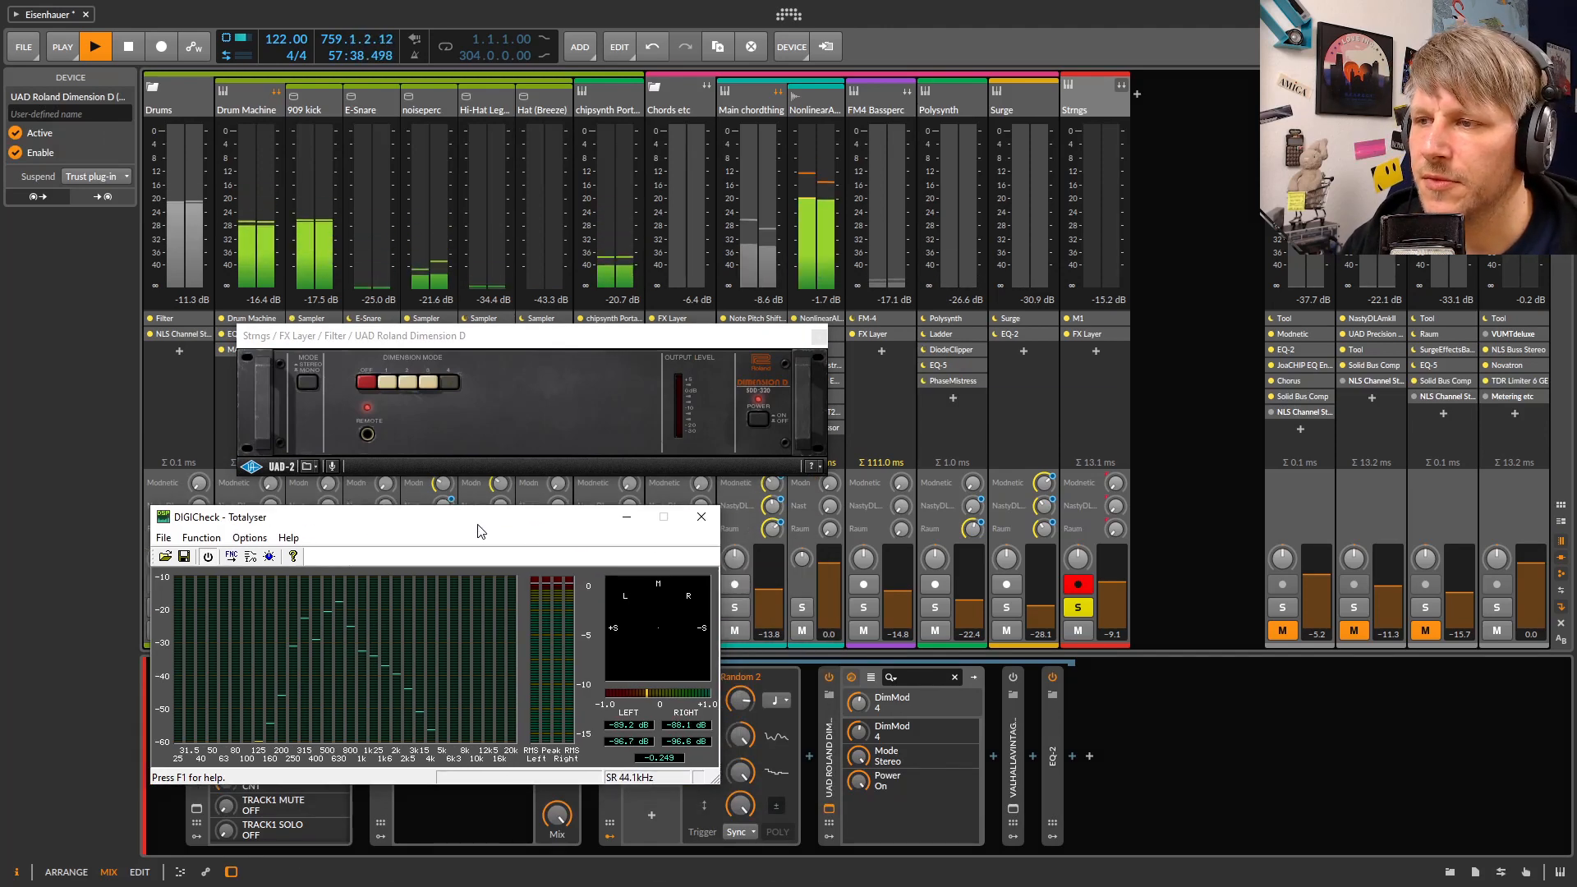
left_click(830, 678)
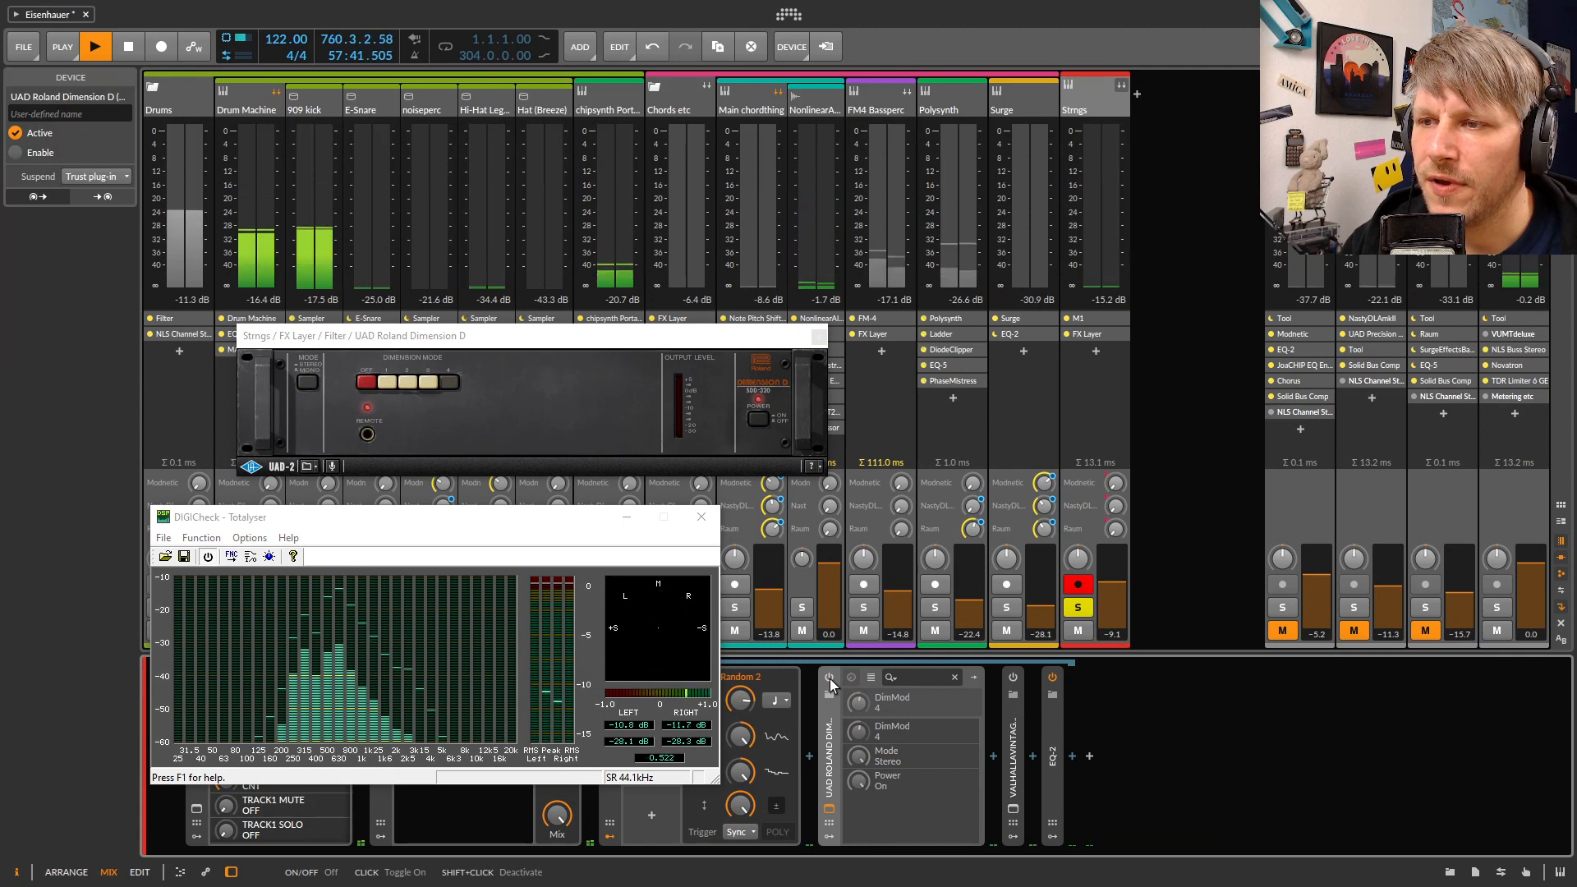
left_click(830, 678)
left_click_drag(467, 523, 534, 528)
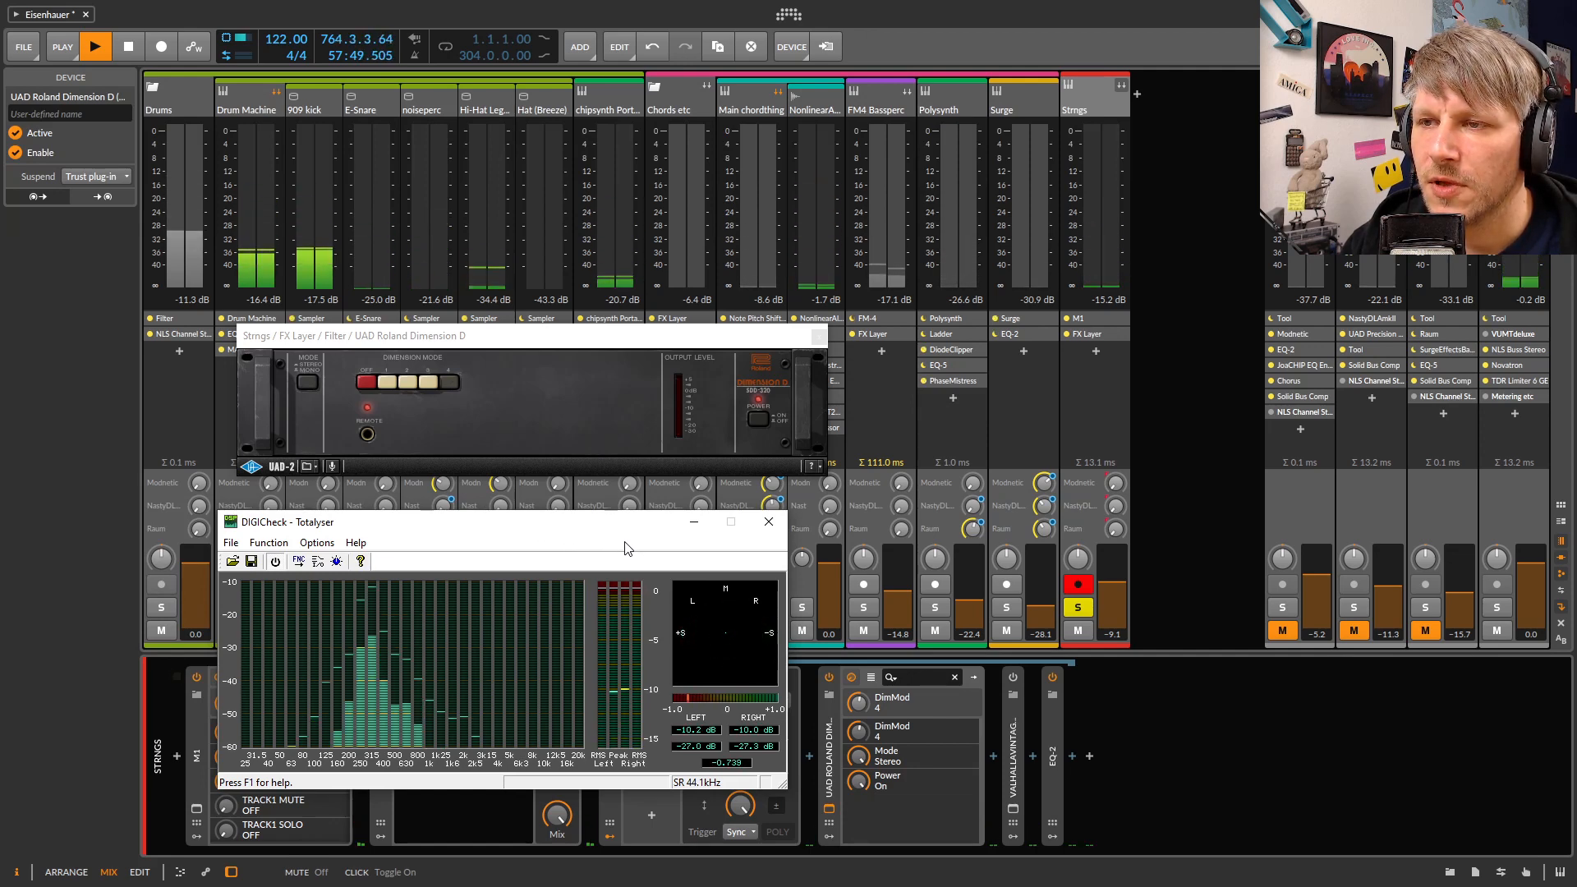
left_click(769, 523)
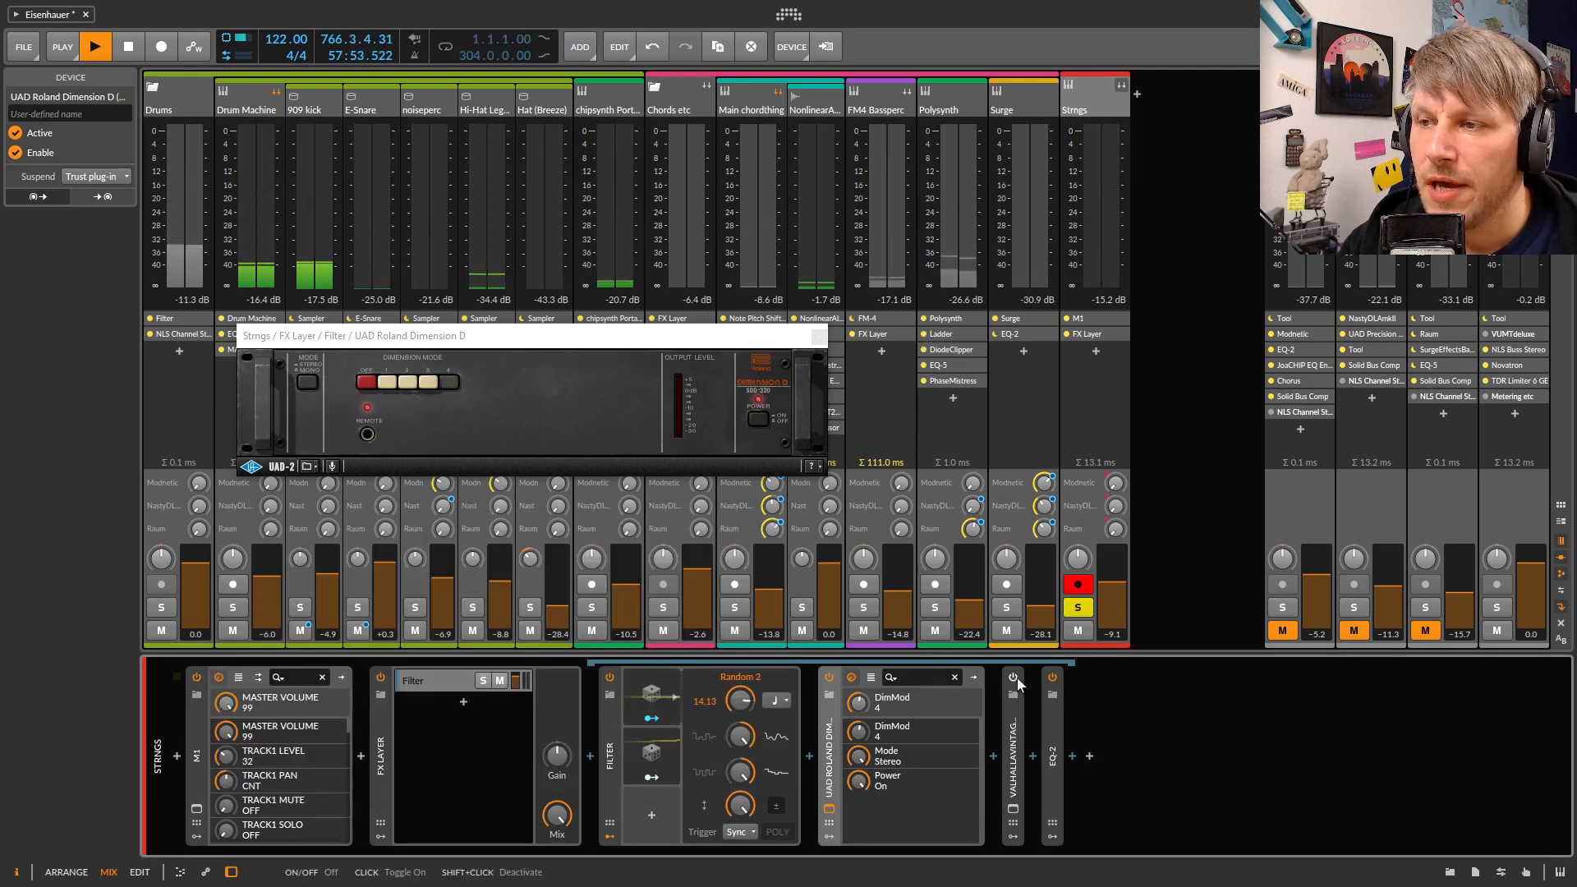
View the ValhallaVintageVerb settings on Strngs, and close both the reverb and Dimension D windows
left_click(1013, 808)
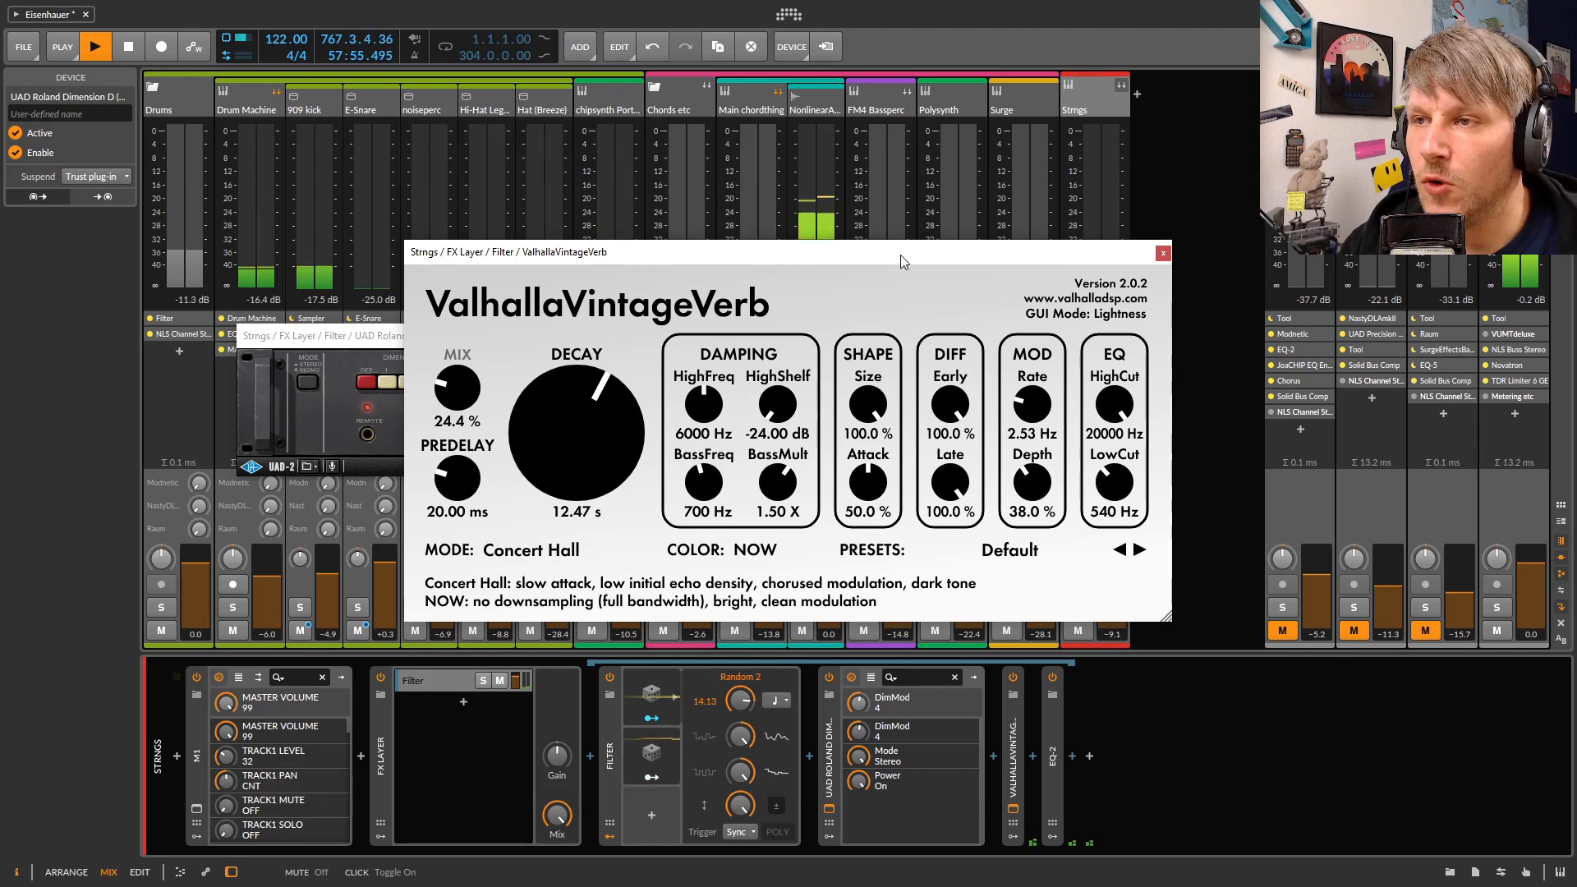
left_click_drag(904, 262, 703, 227)
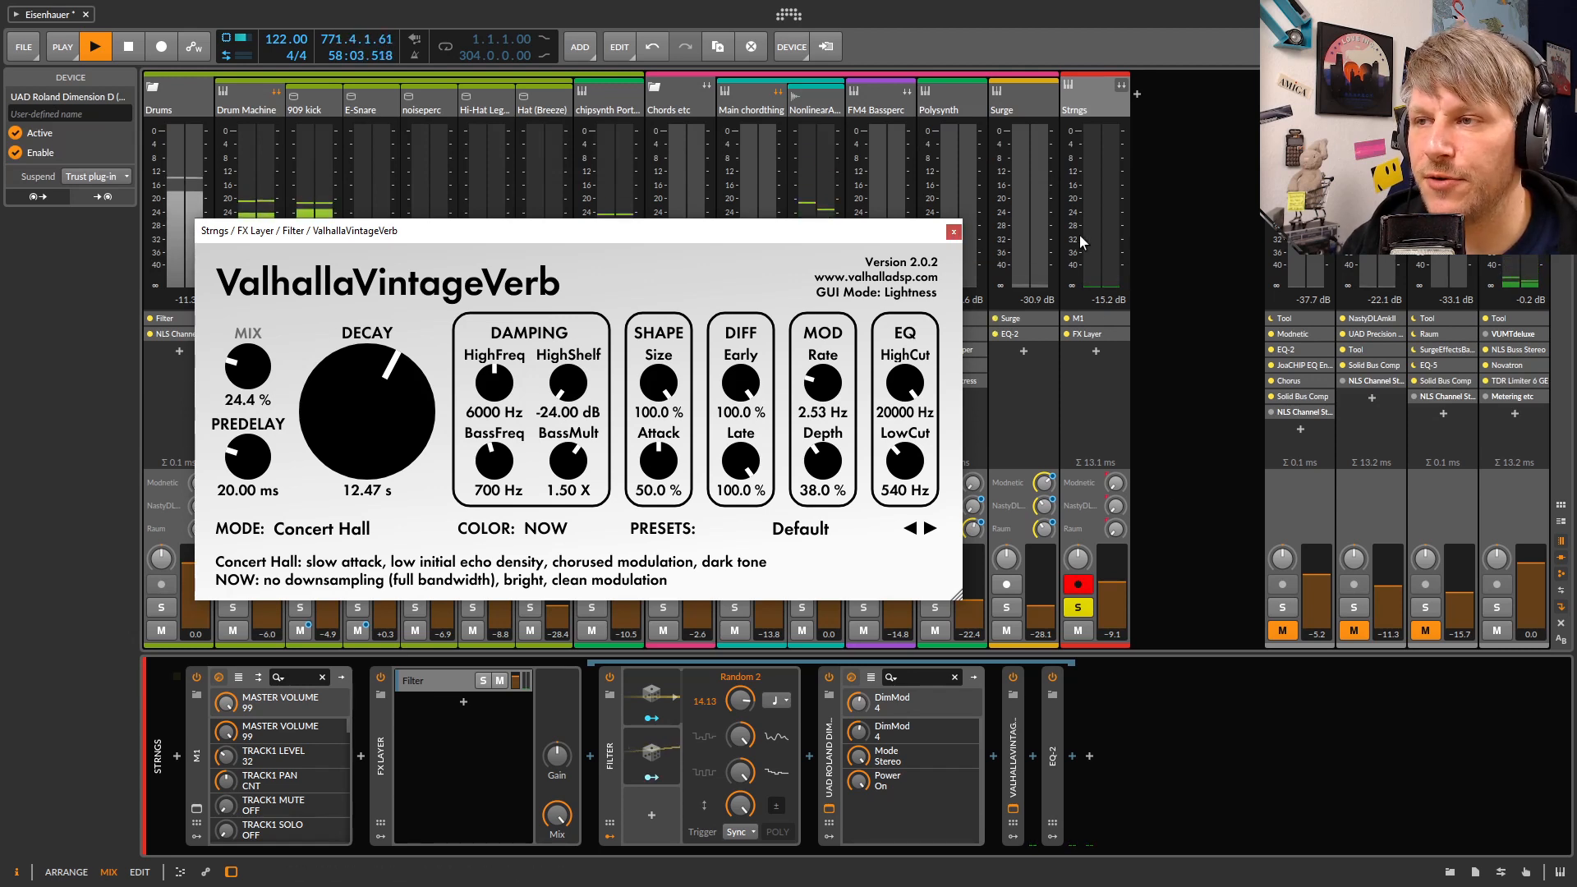
left_click(955, 234)
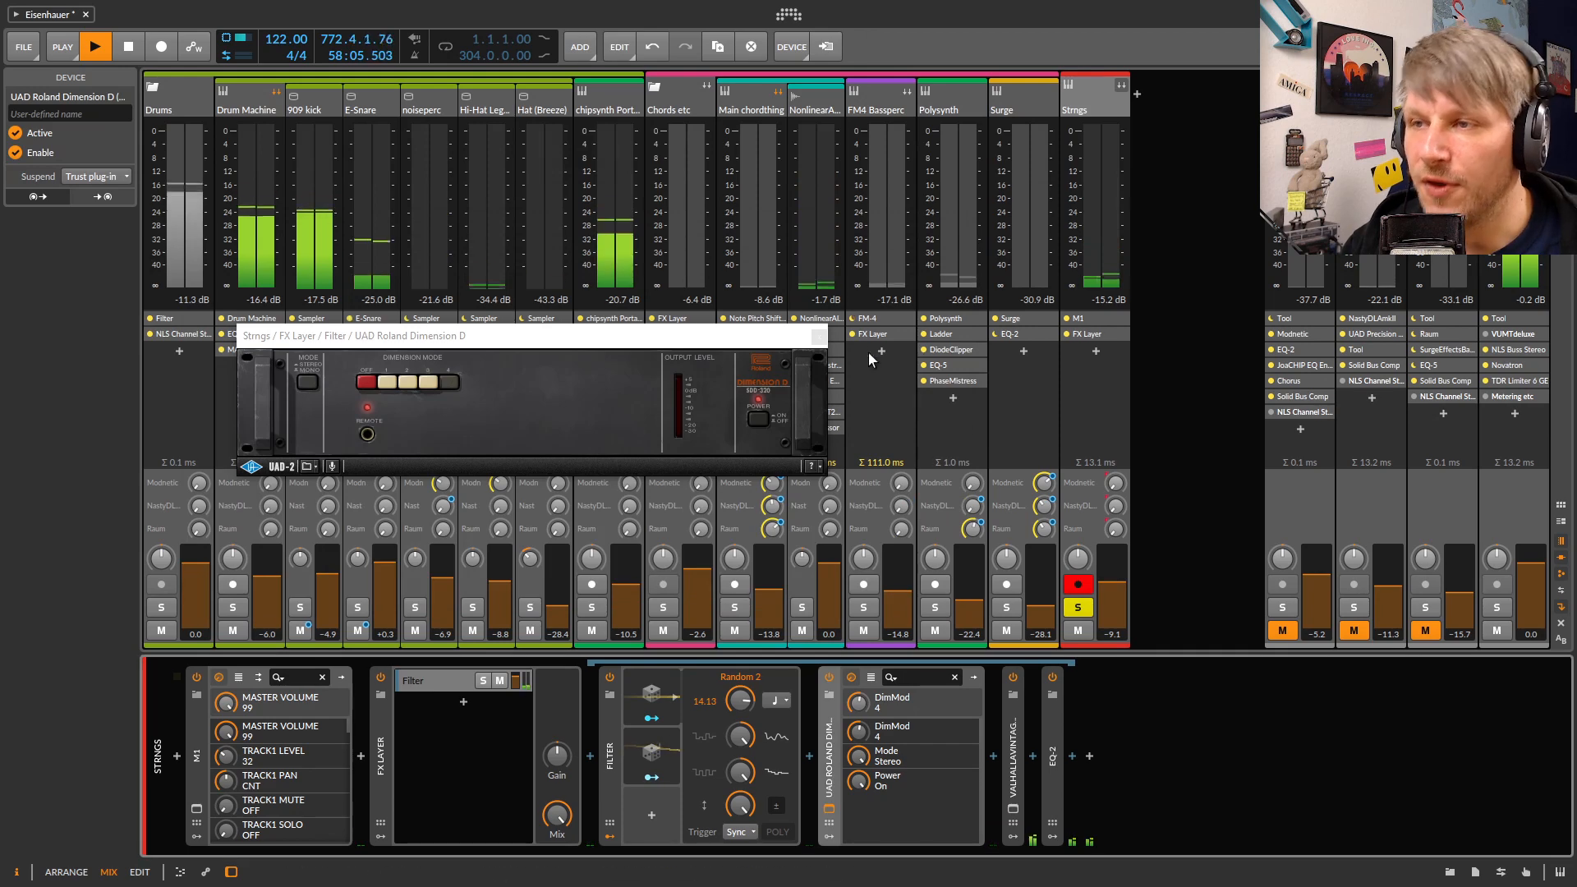
left_click(822, 323)
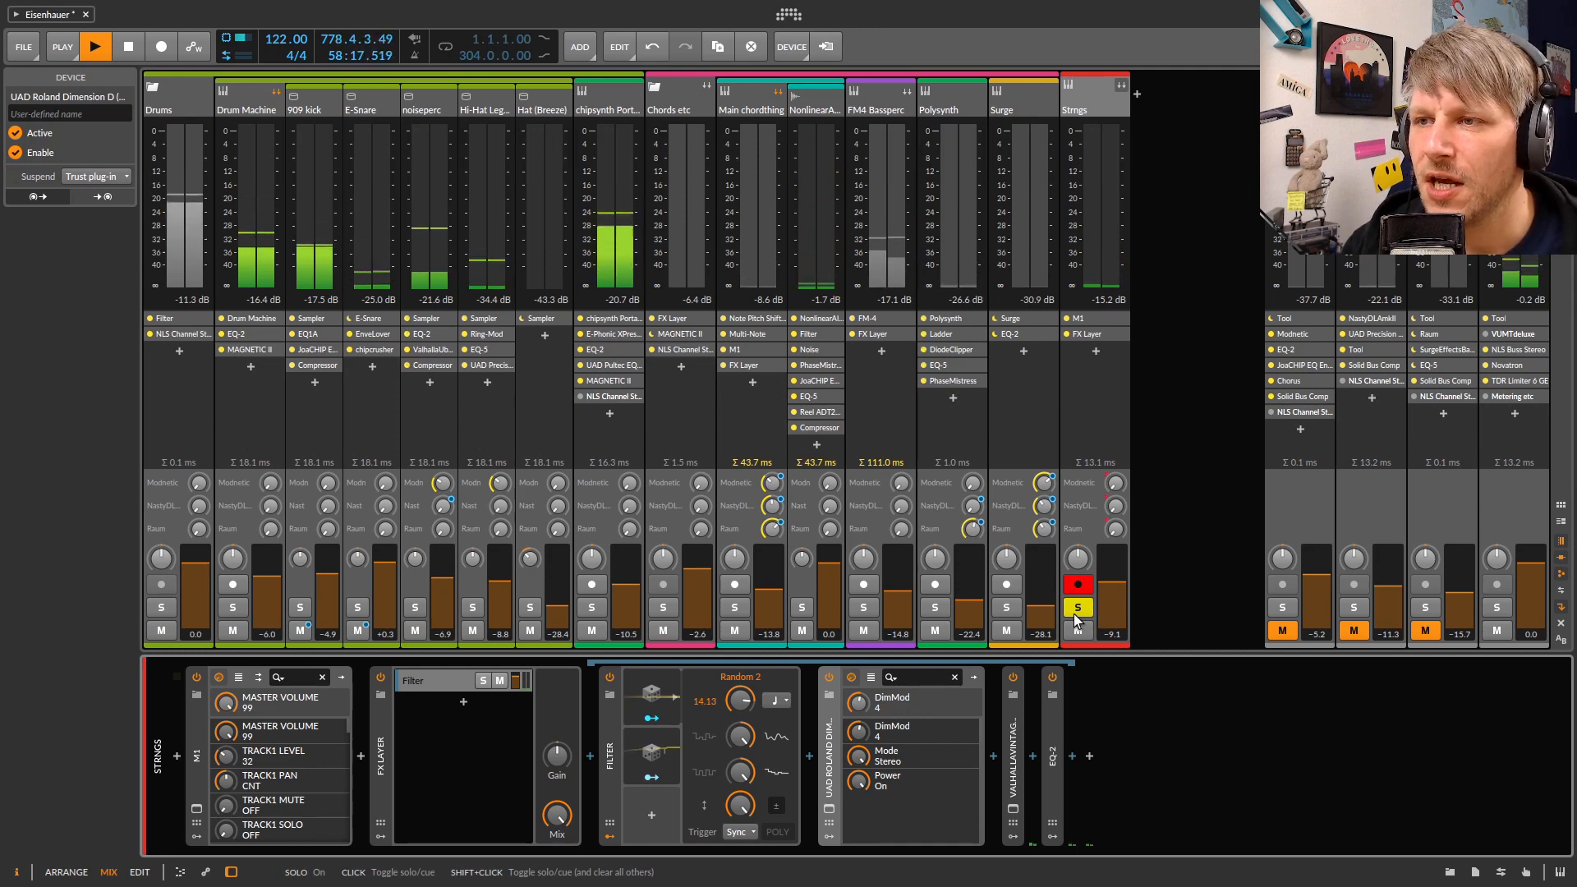
Turn off the Strngs solo to hear the full mix, and display the Strngs device chain
left_click(179, 112)
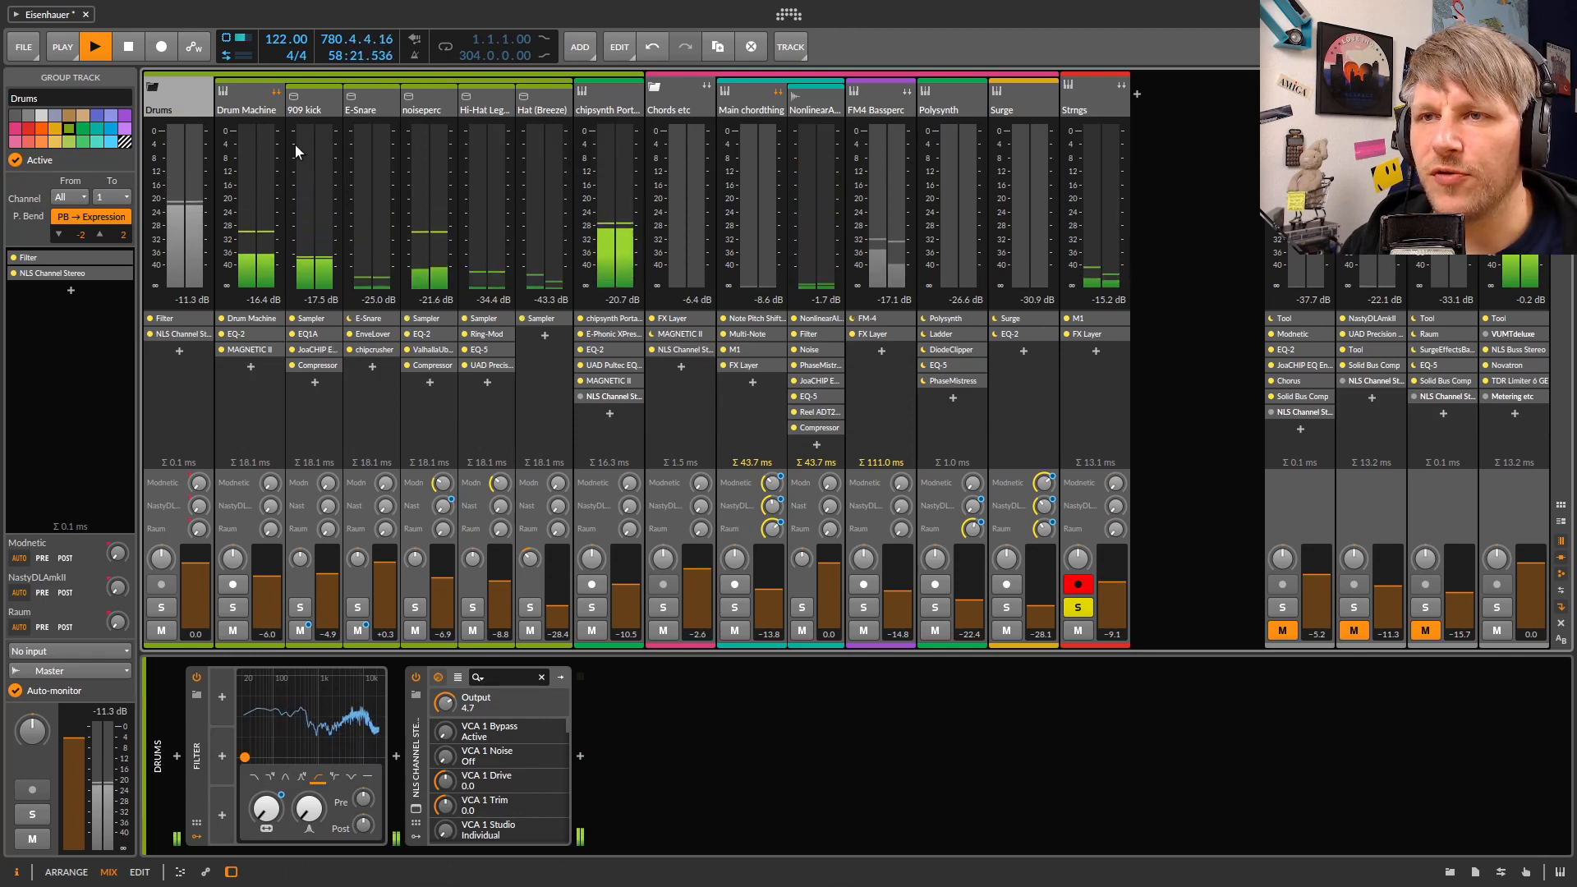
left_click(1077, 608)
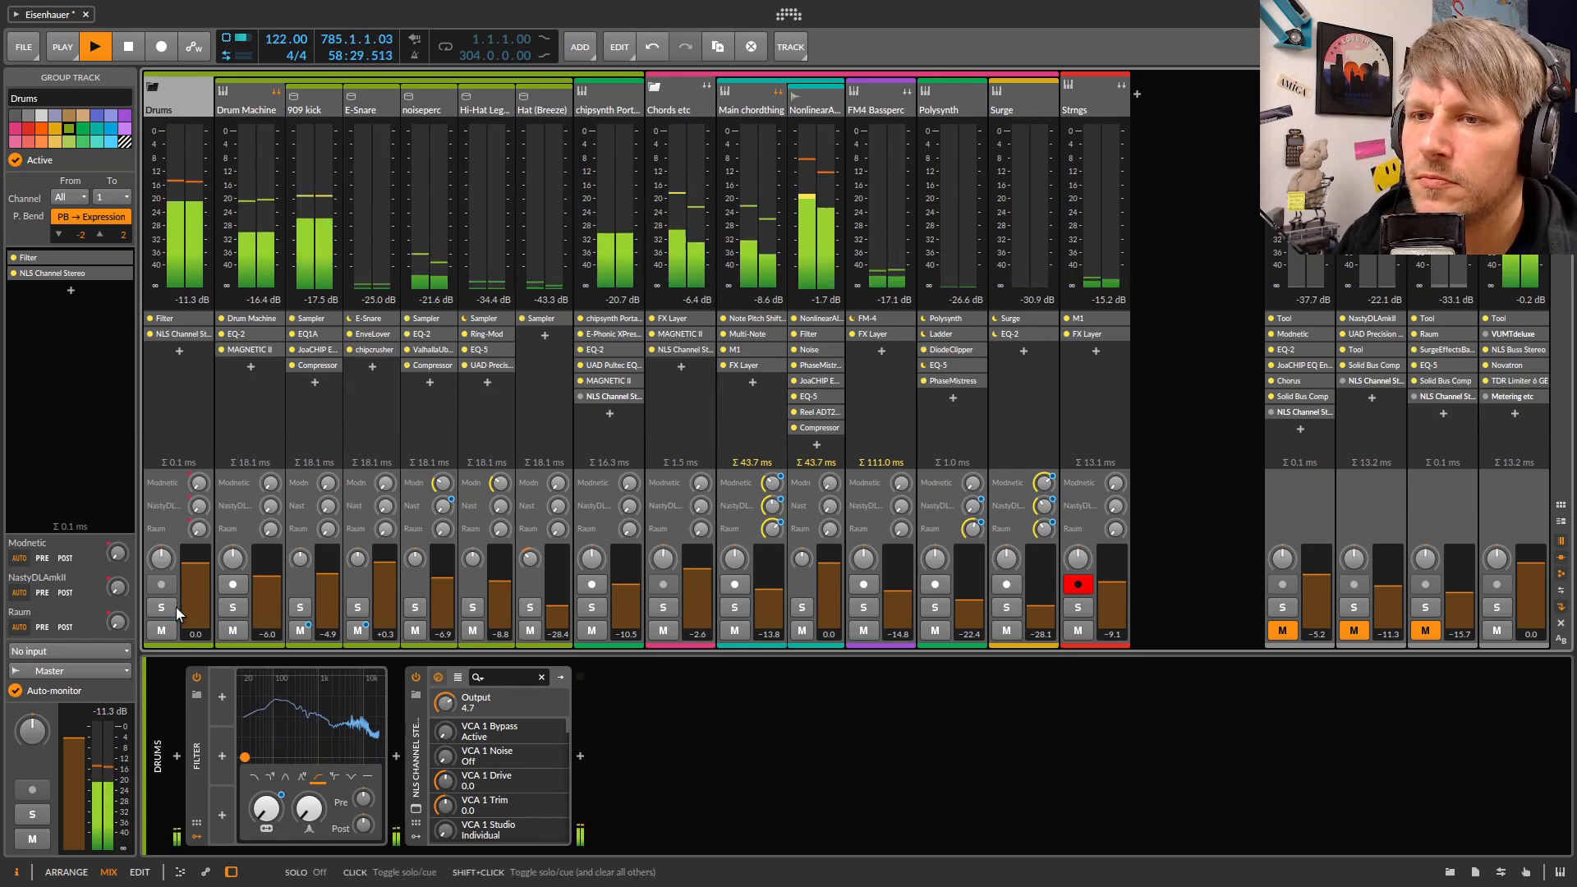
left_click(1095, 95)
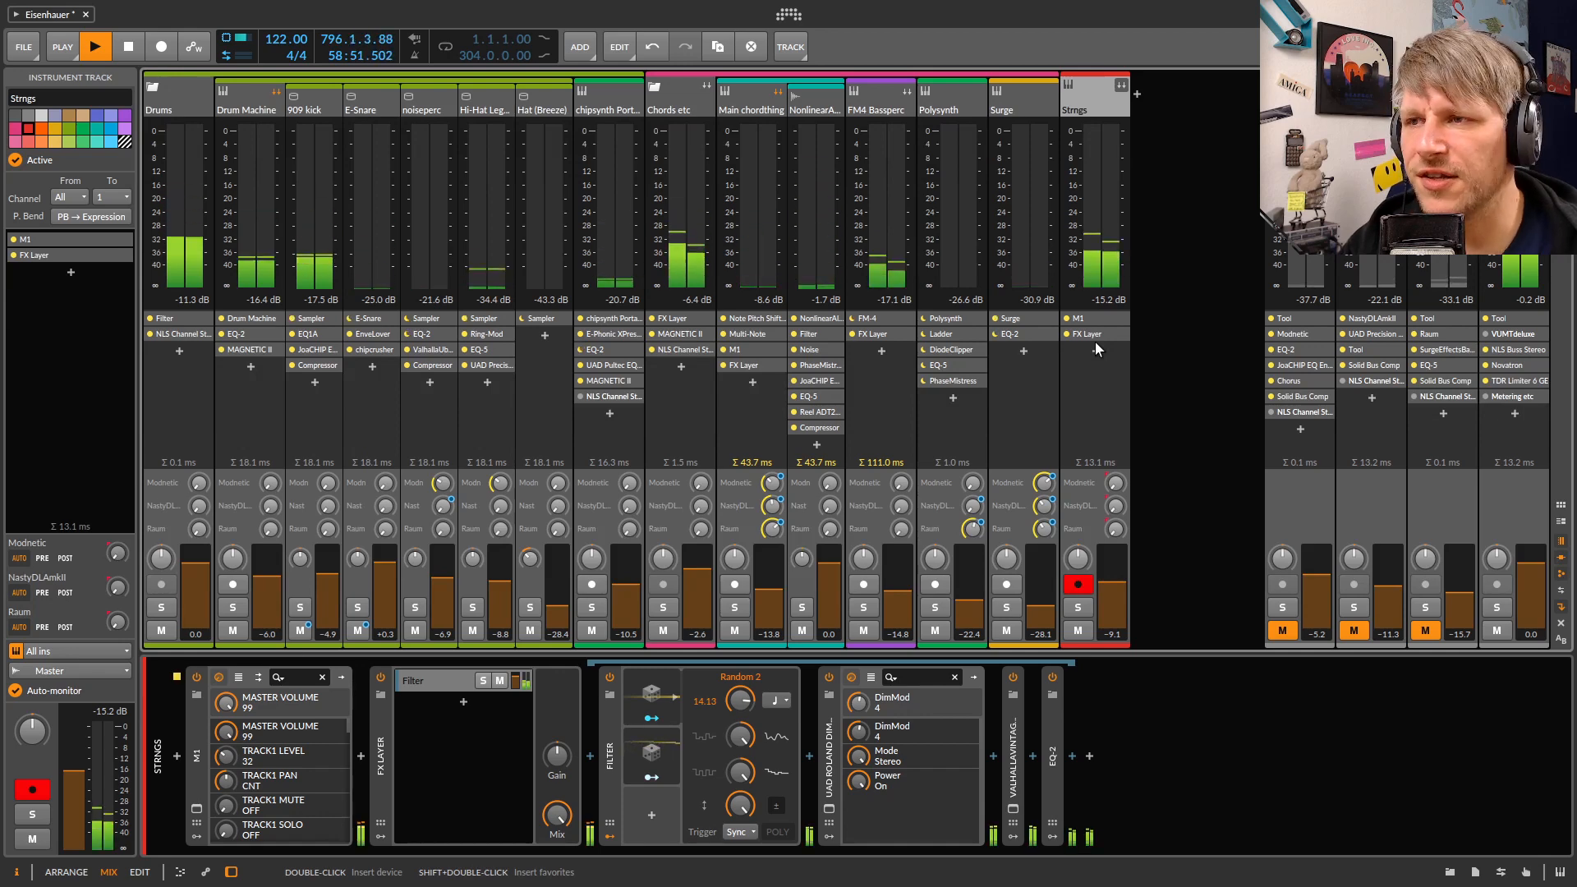
Solo the Drums group with the chipsynth track muted, and display the Drum Machine track's devices
left_click(159, 608)
left_click(179, 100)
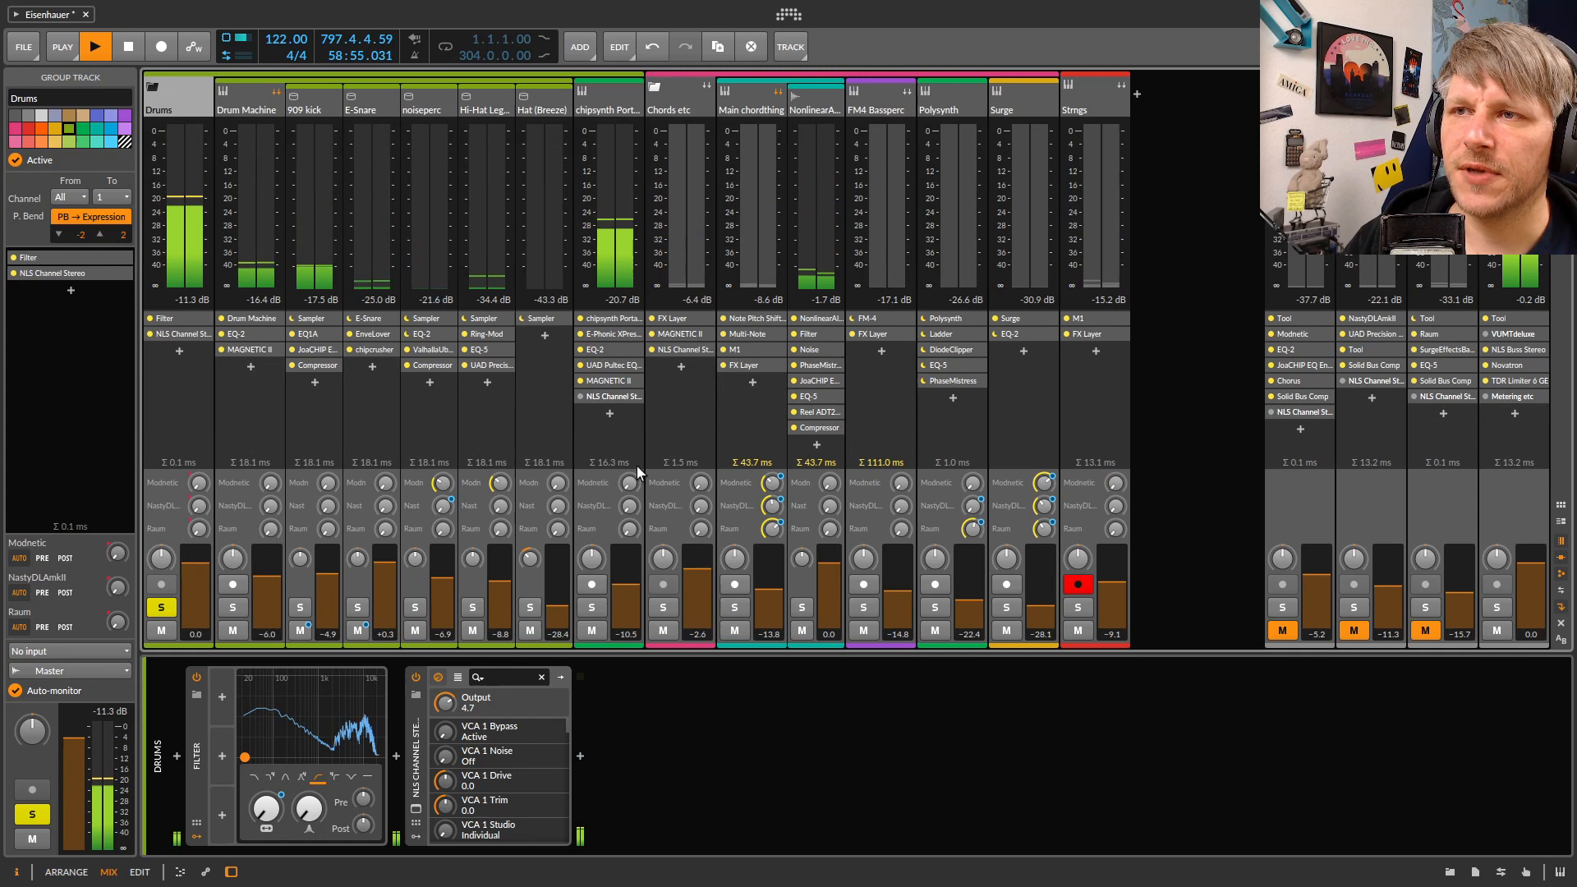
left_click(593, 631)
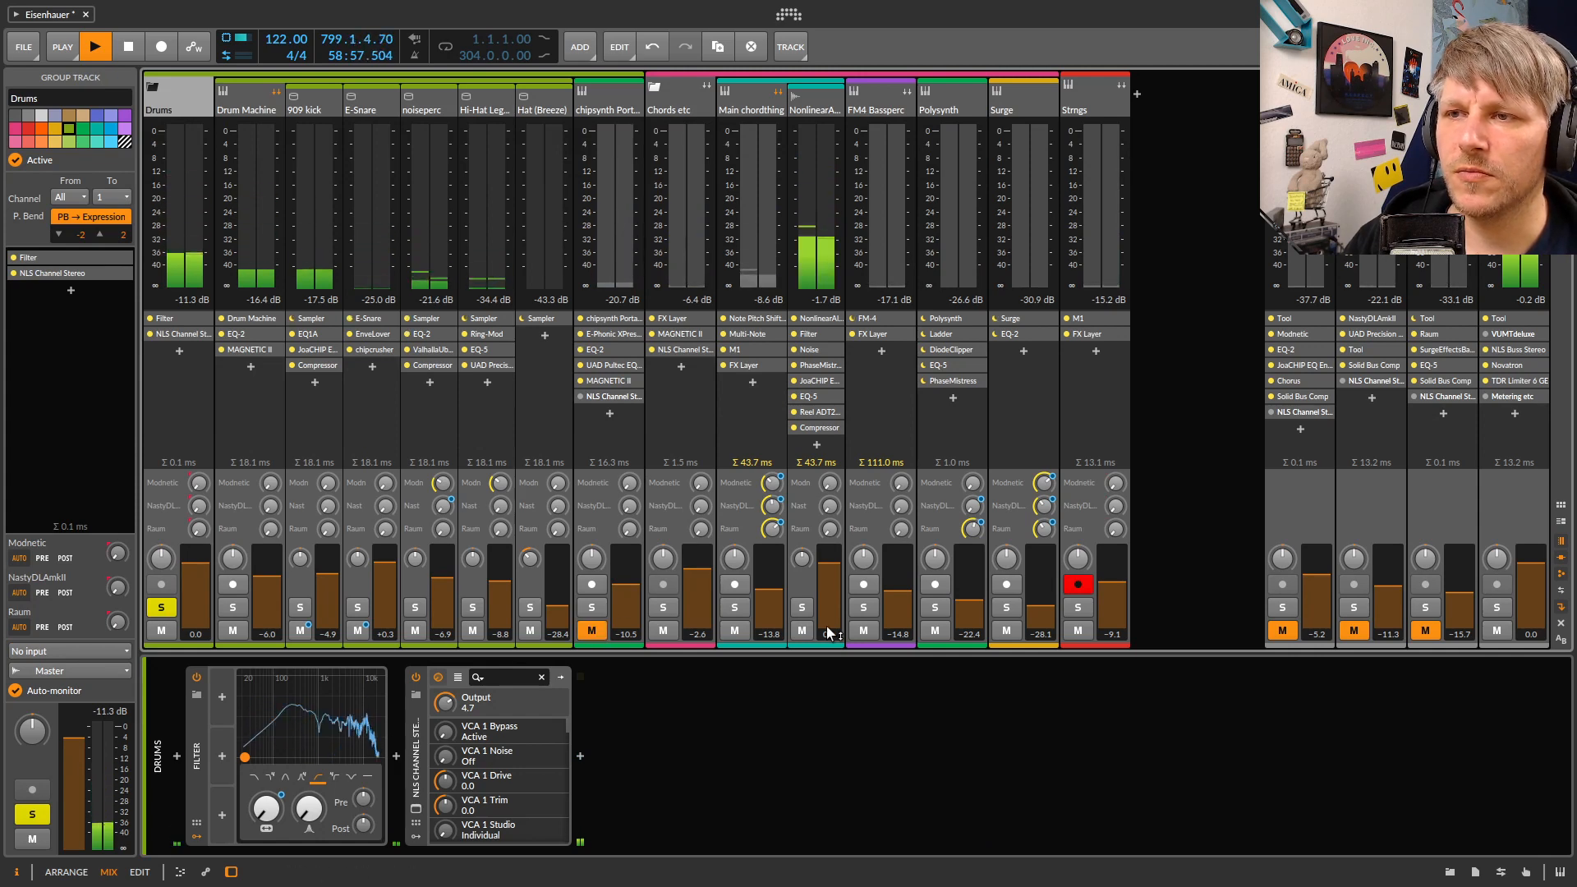
left_click(251, 111)
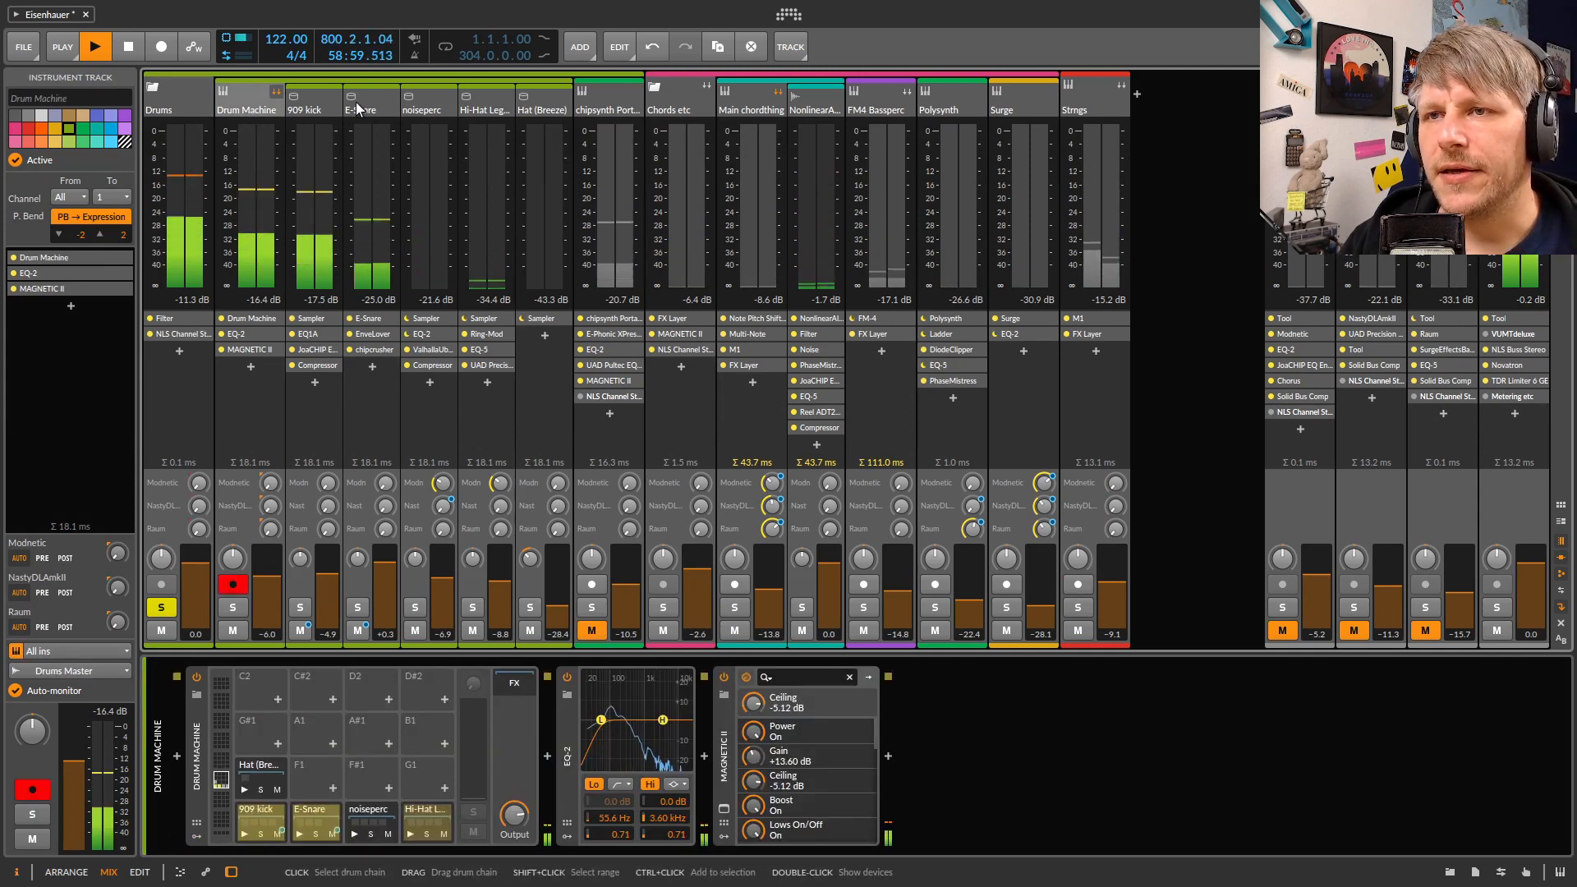
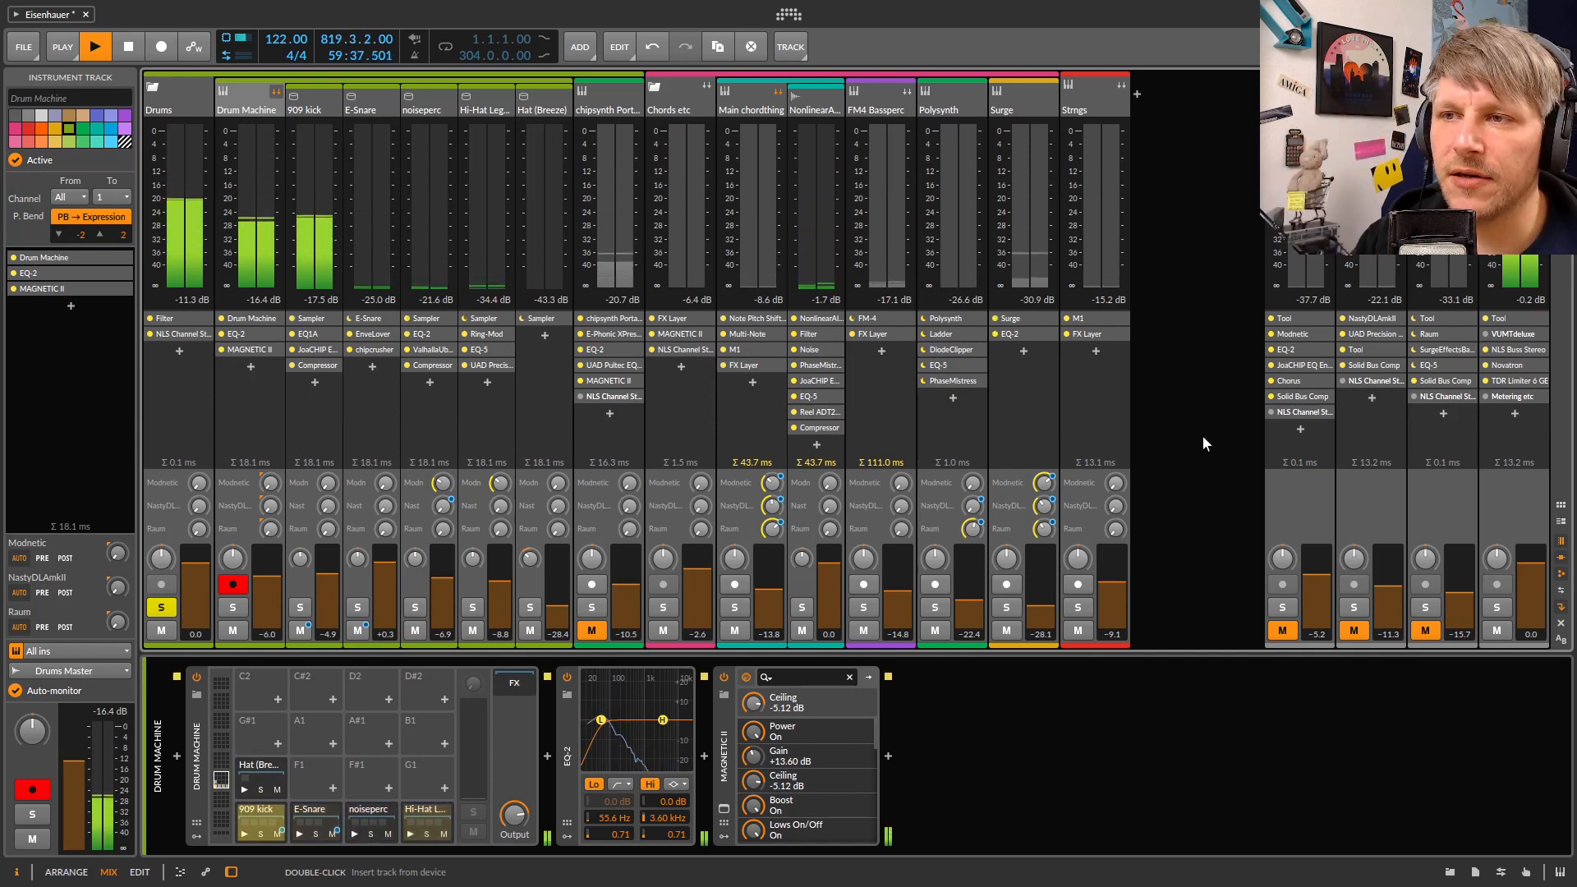
Unmute the chipsynth track, check the drum levels in the master's VUMTdeluxe and the DIGICheck Totalyser, and close both meters
left_click(1542, 333)
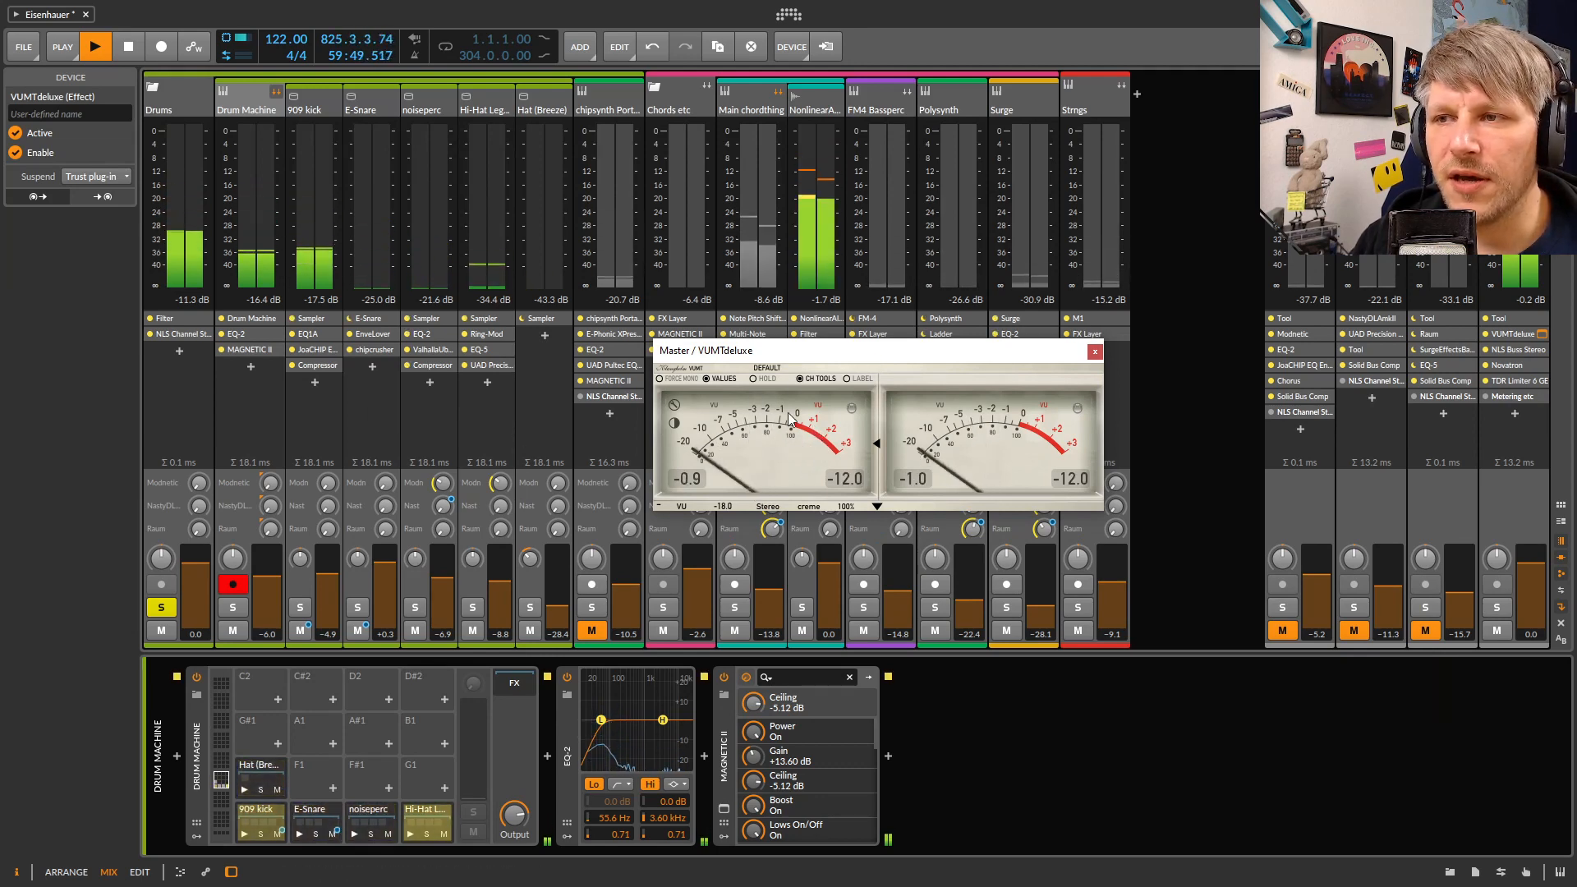
left_click(599, 629)
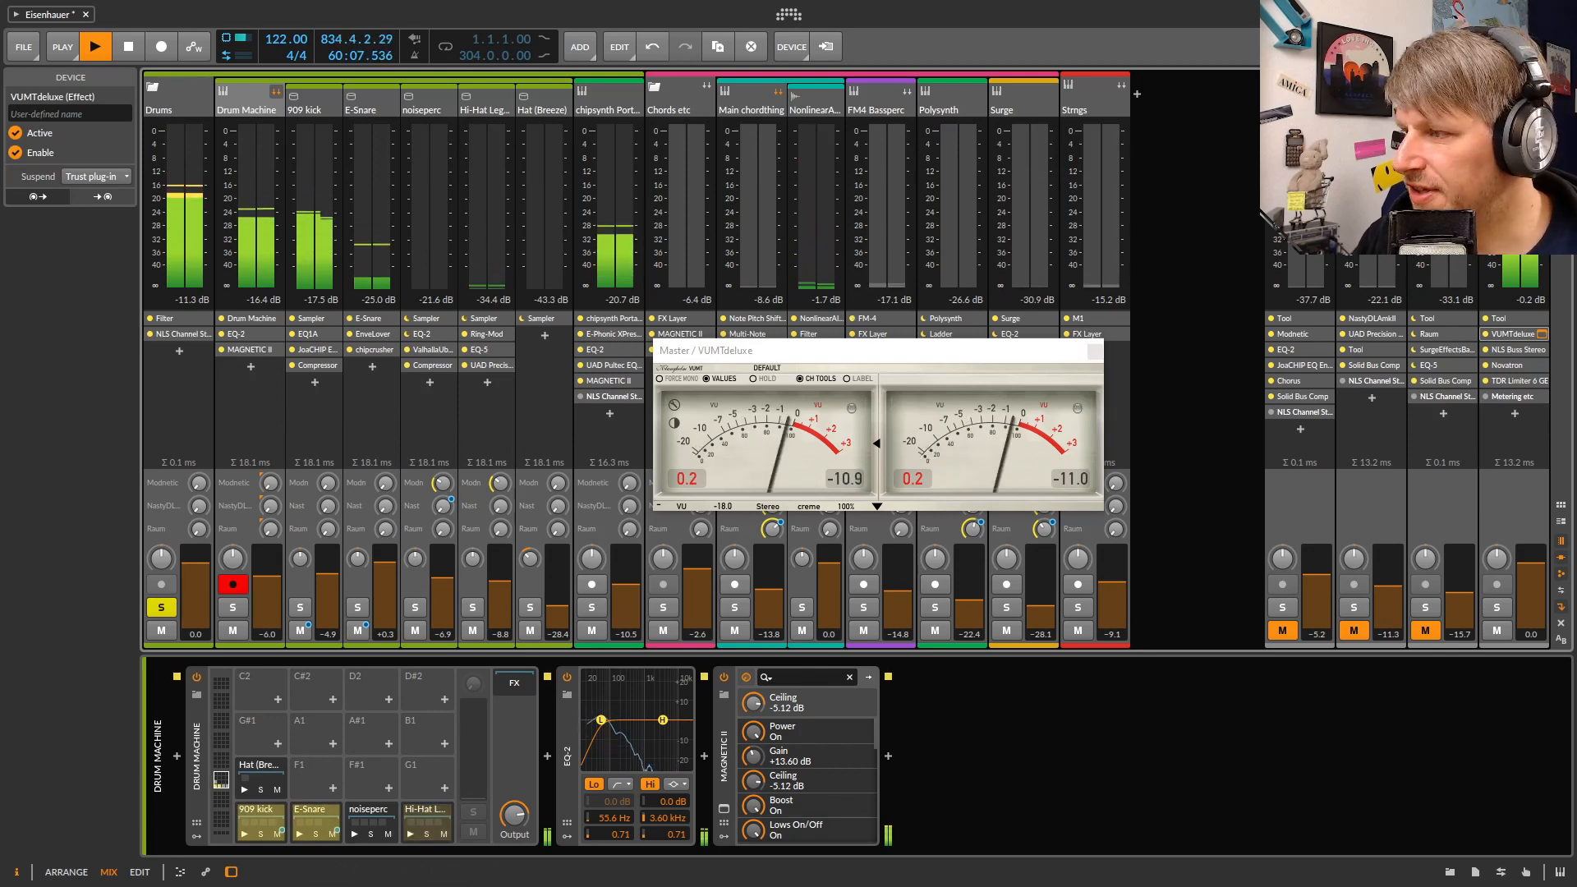
key("alt+Tab")
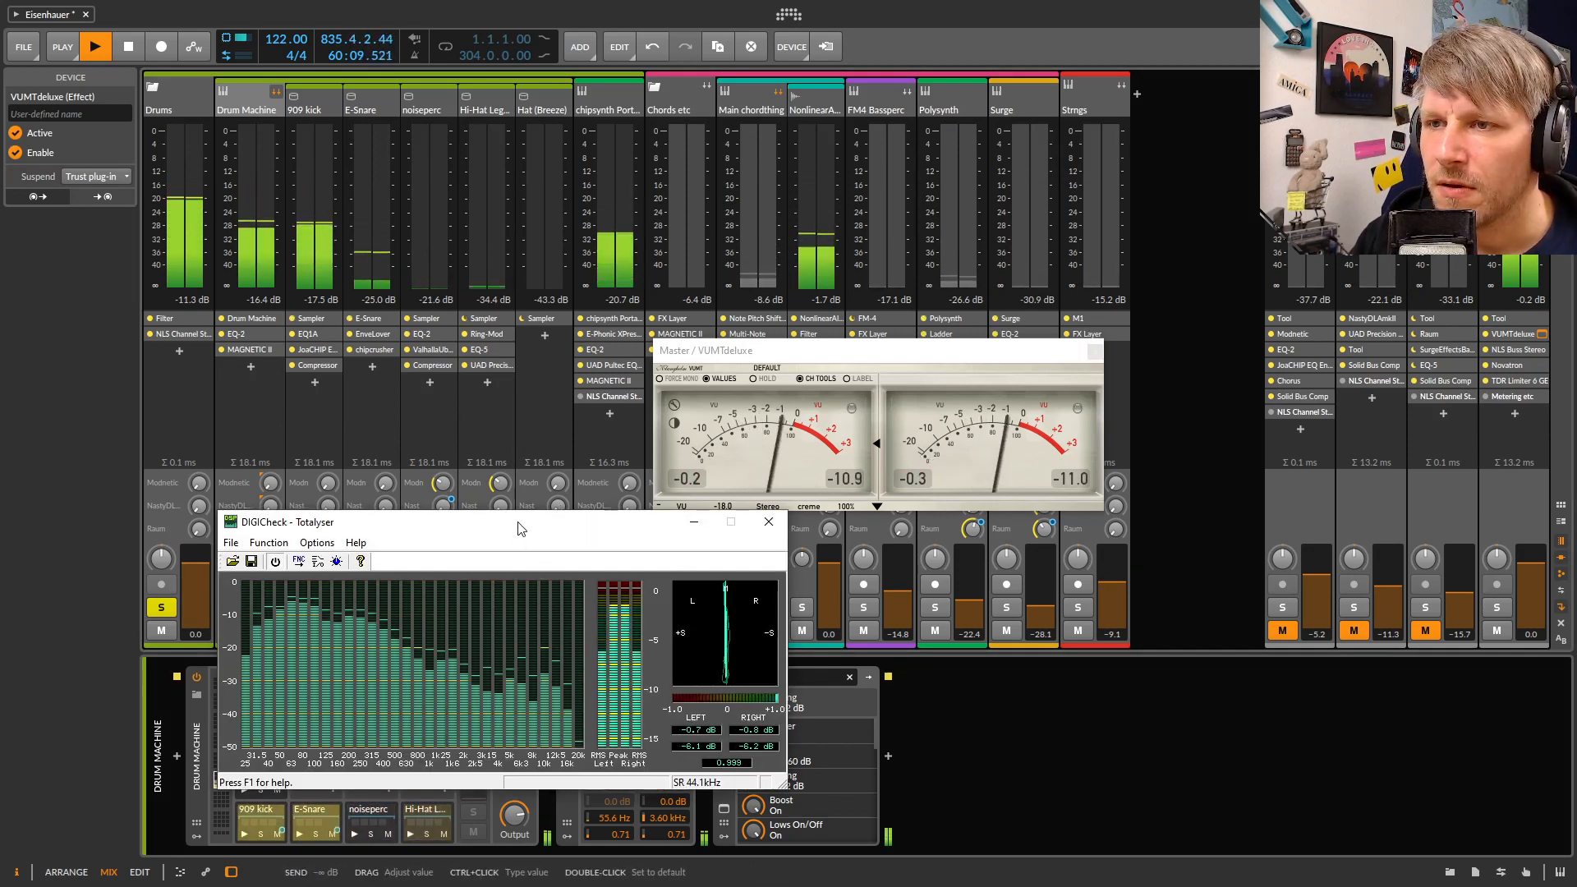
left_click_drag(518, 528, 687, 456)
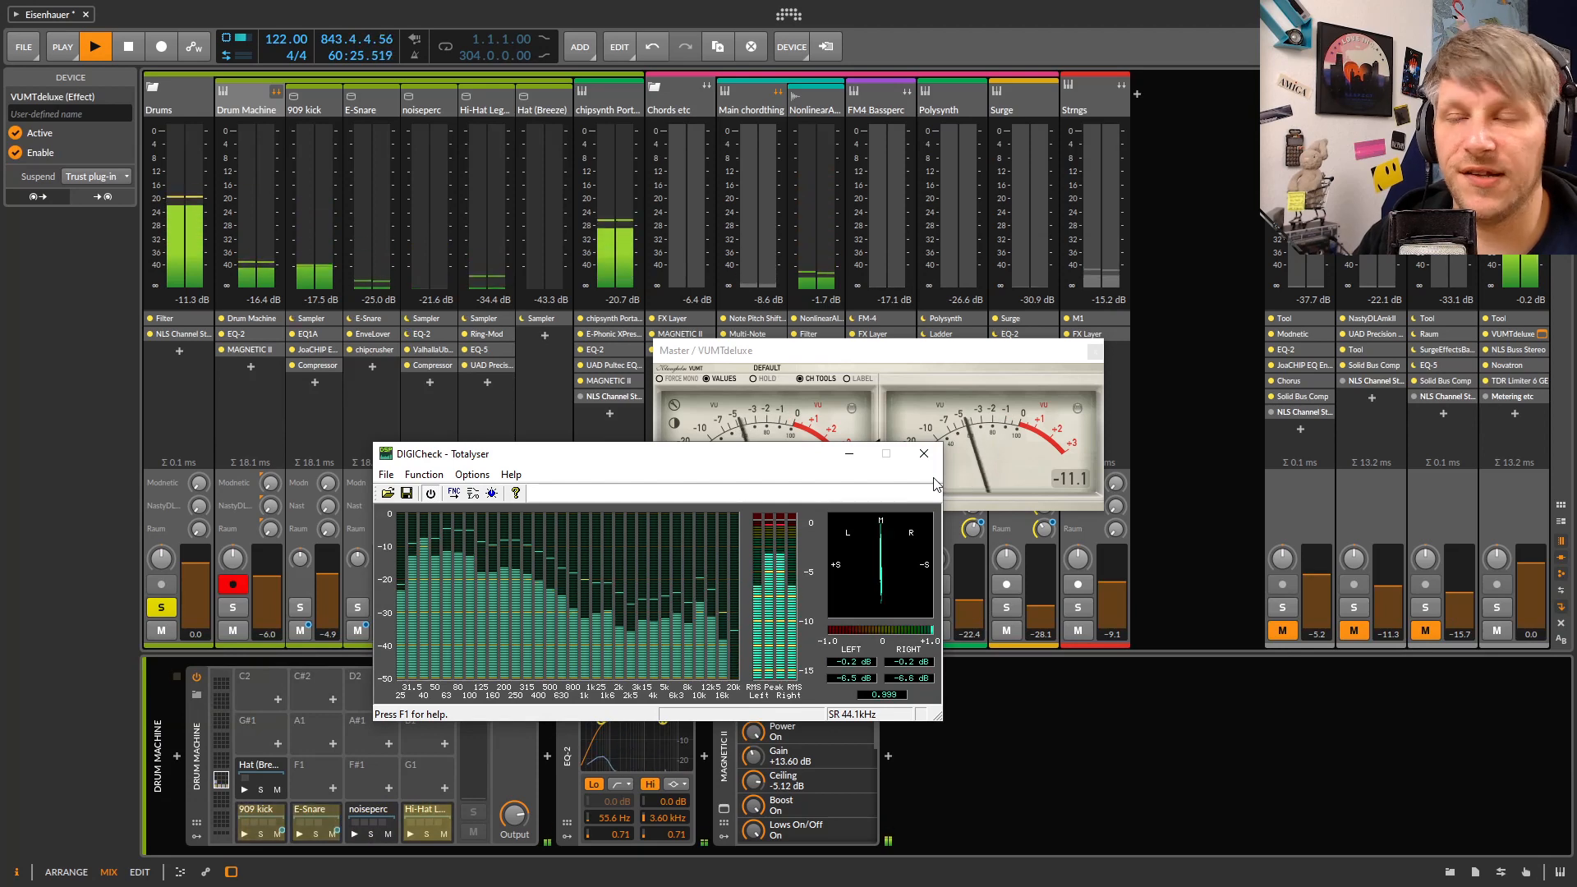
left_click(924, 453)
left_click(1093, 357)
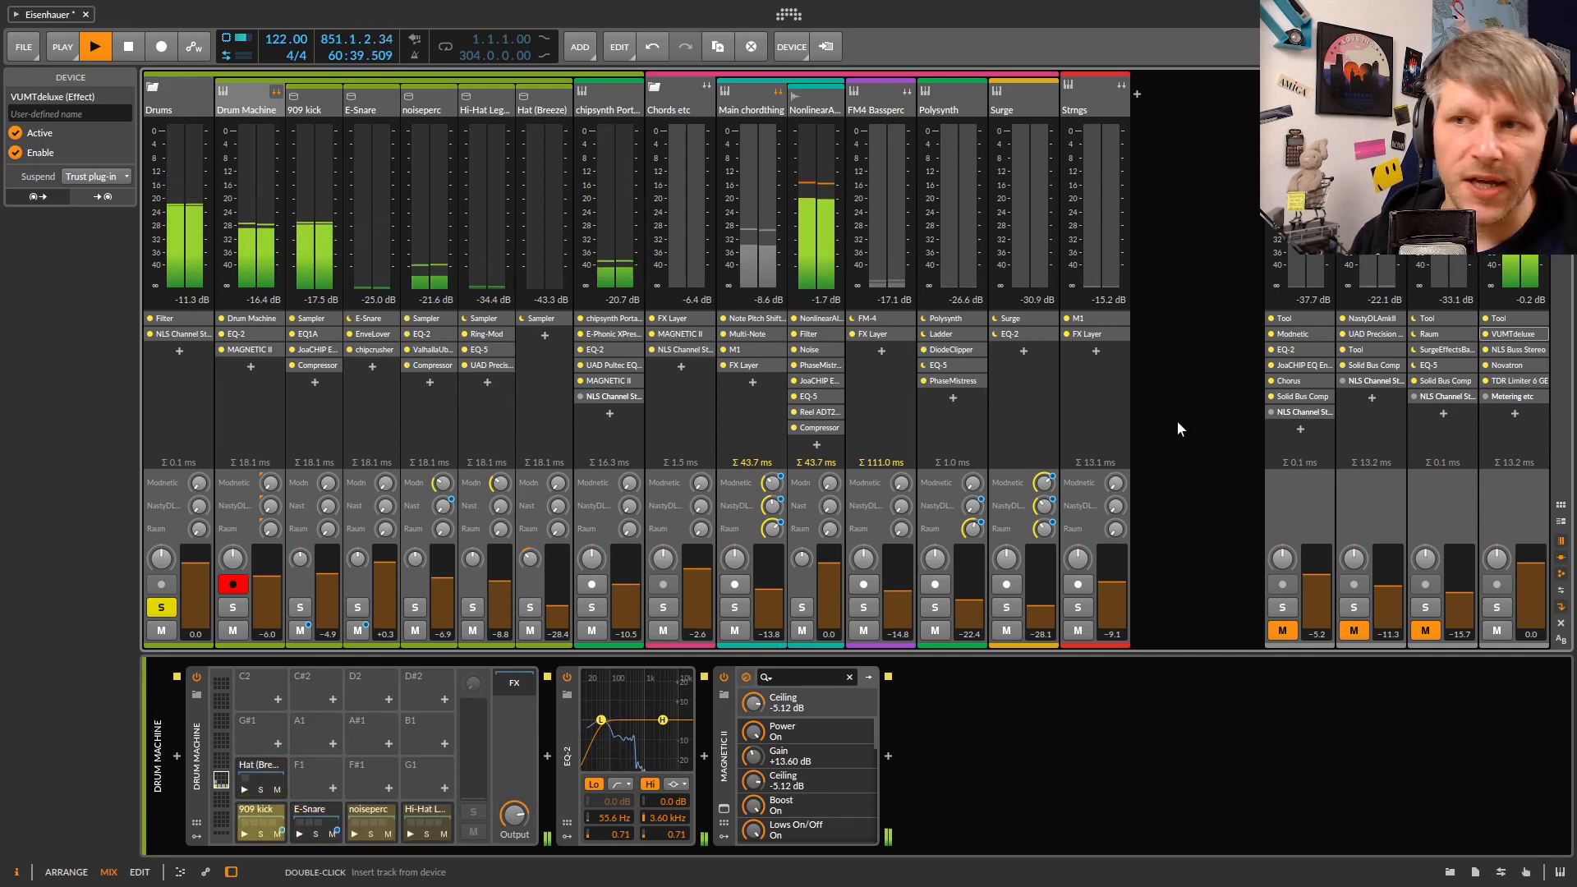
Mute the chipsynth track, solo the 909 kick within the Drums group, and display the kick's device chain
left_click(592, 631)
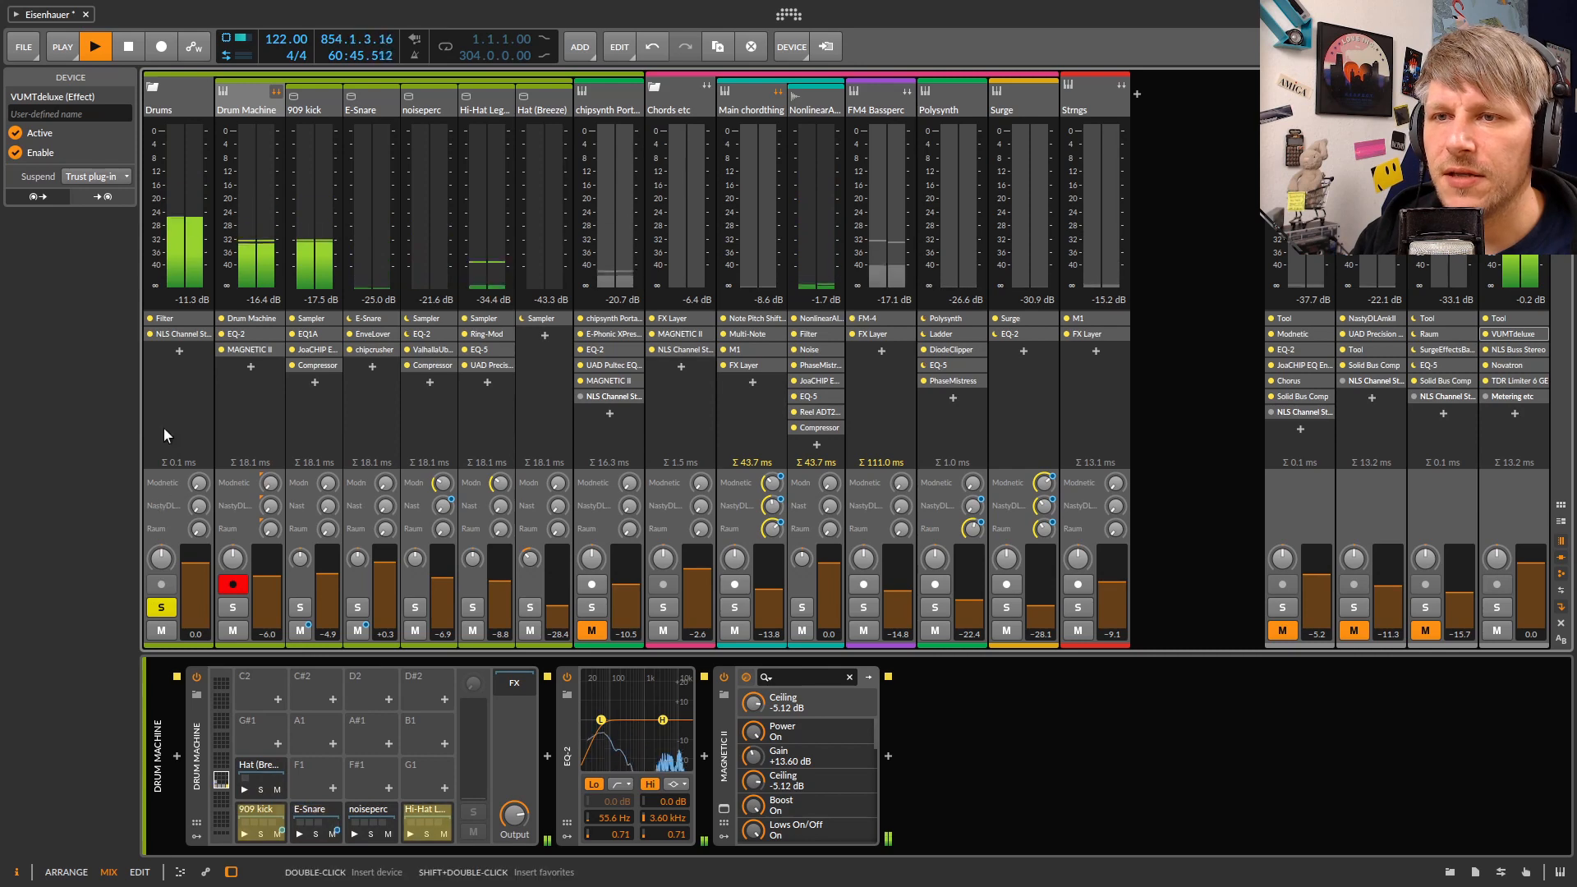
left_click(174, 397)
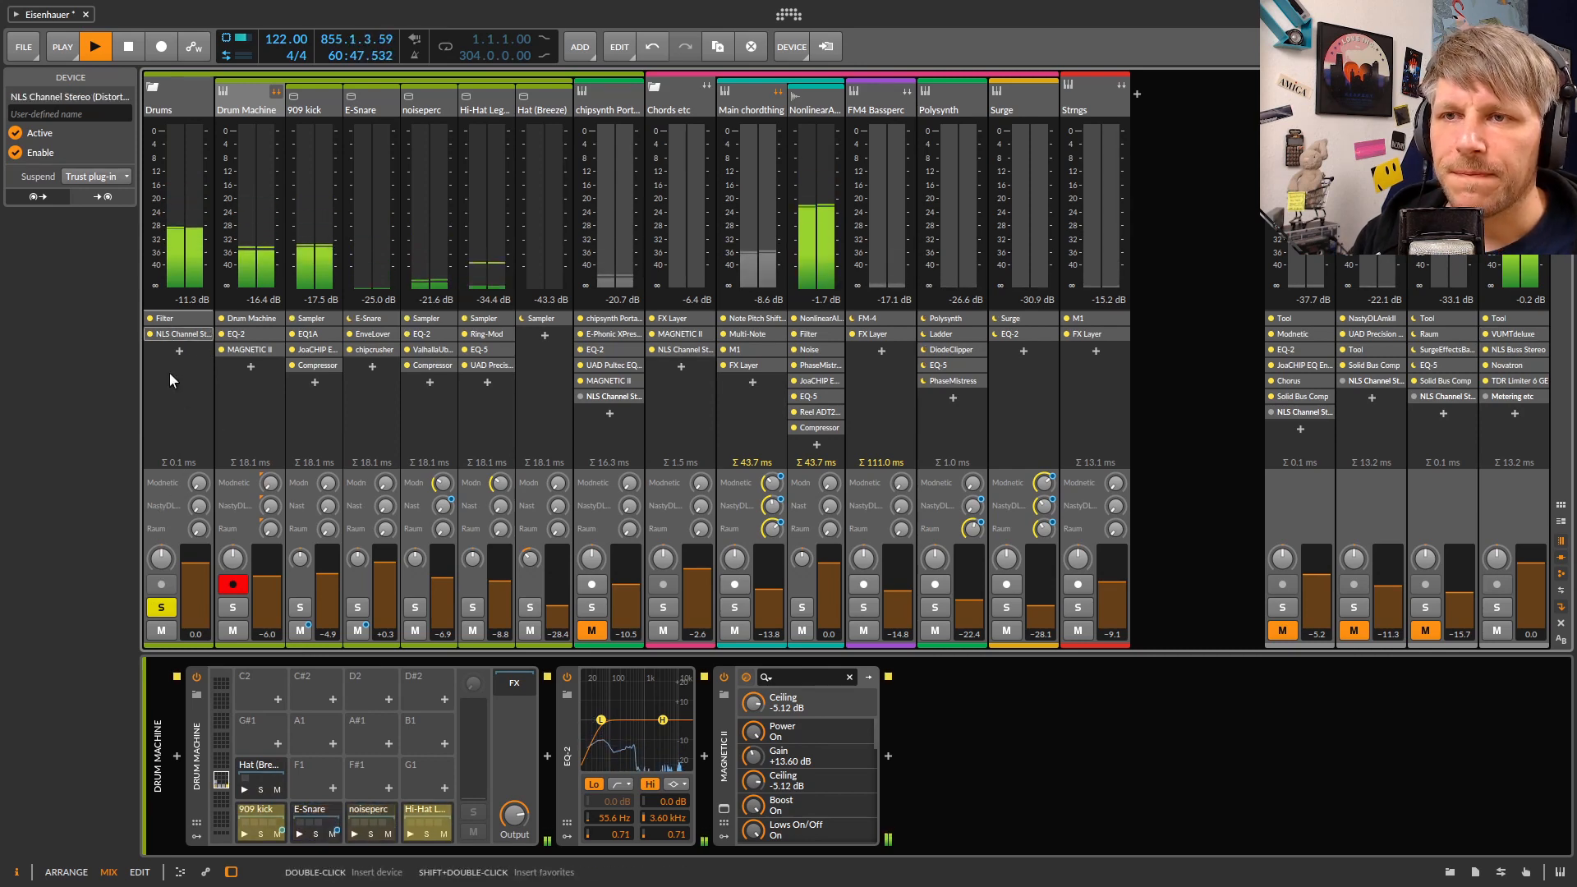
left_click(232, 105)
left_click(300, 607)
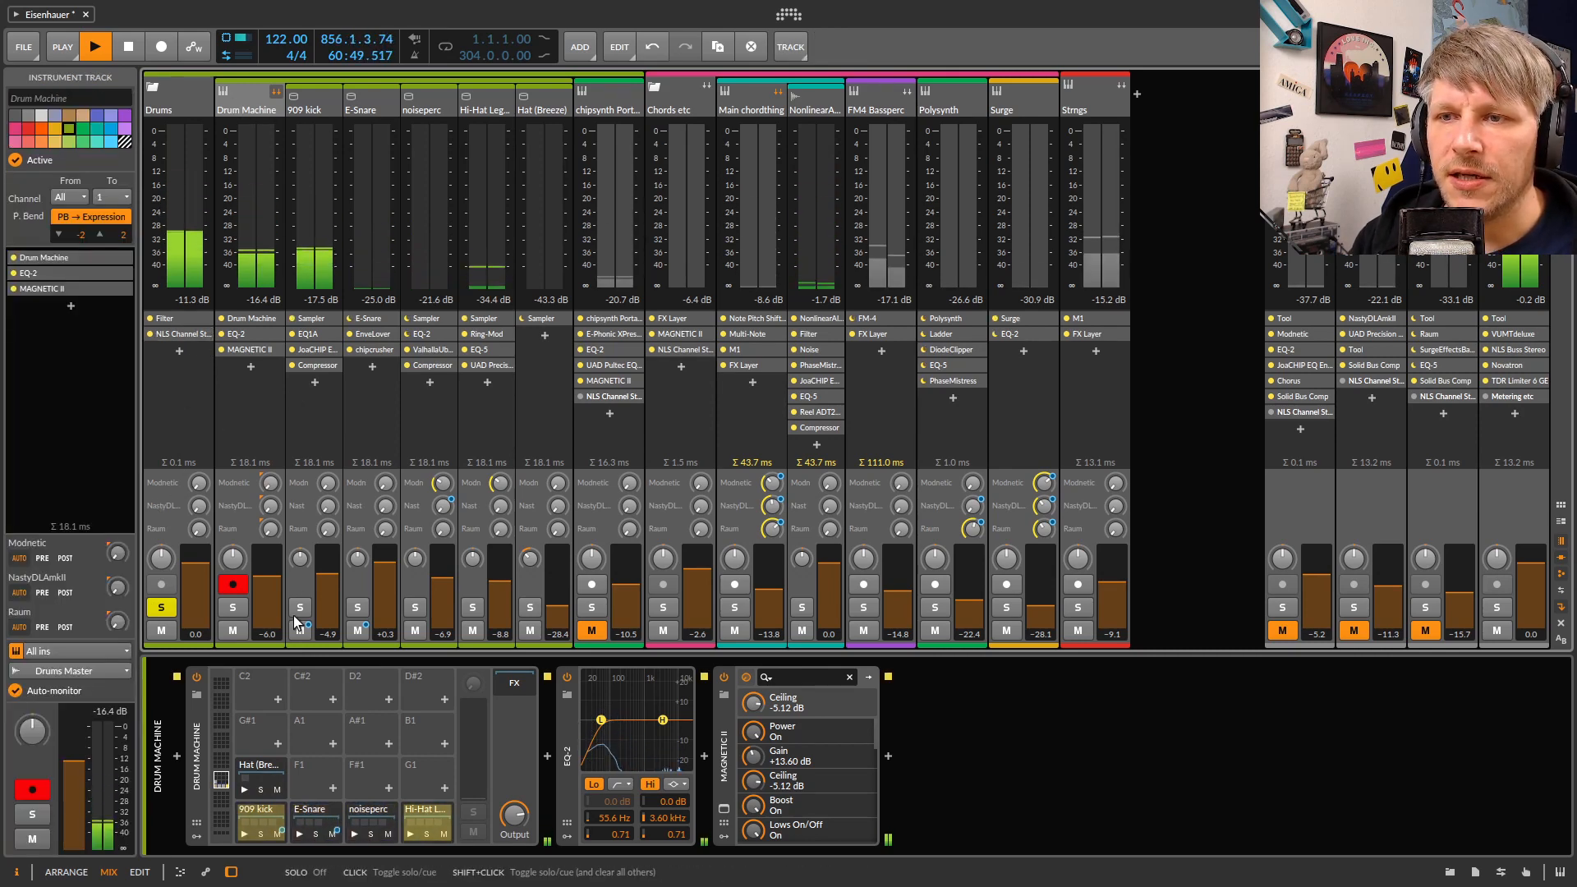
left_click(309, 101)
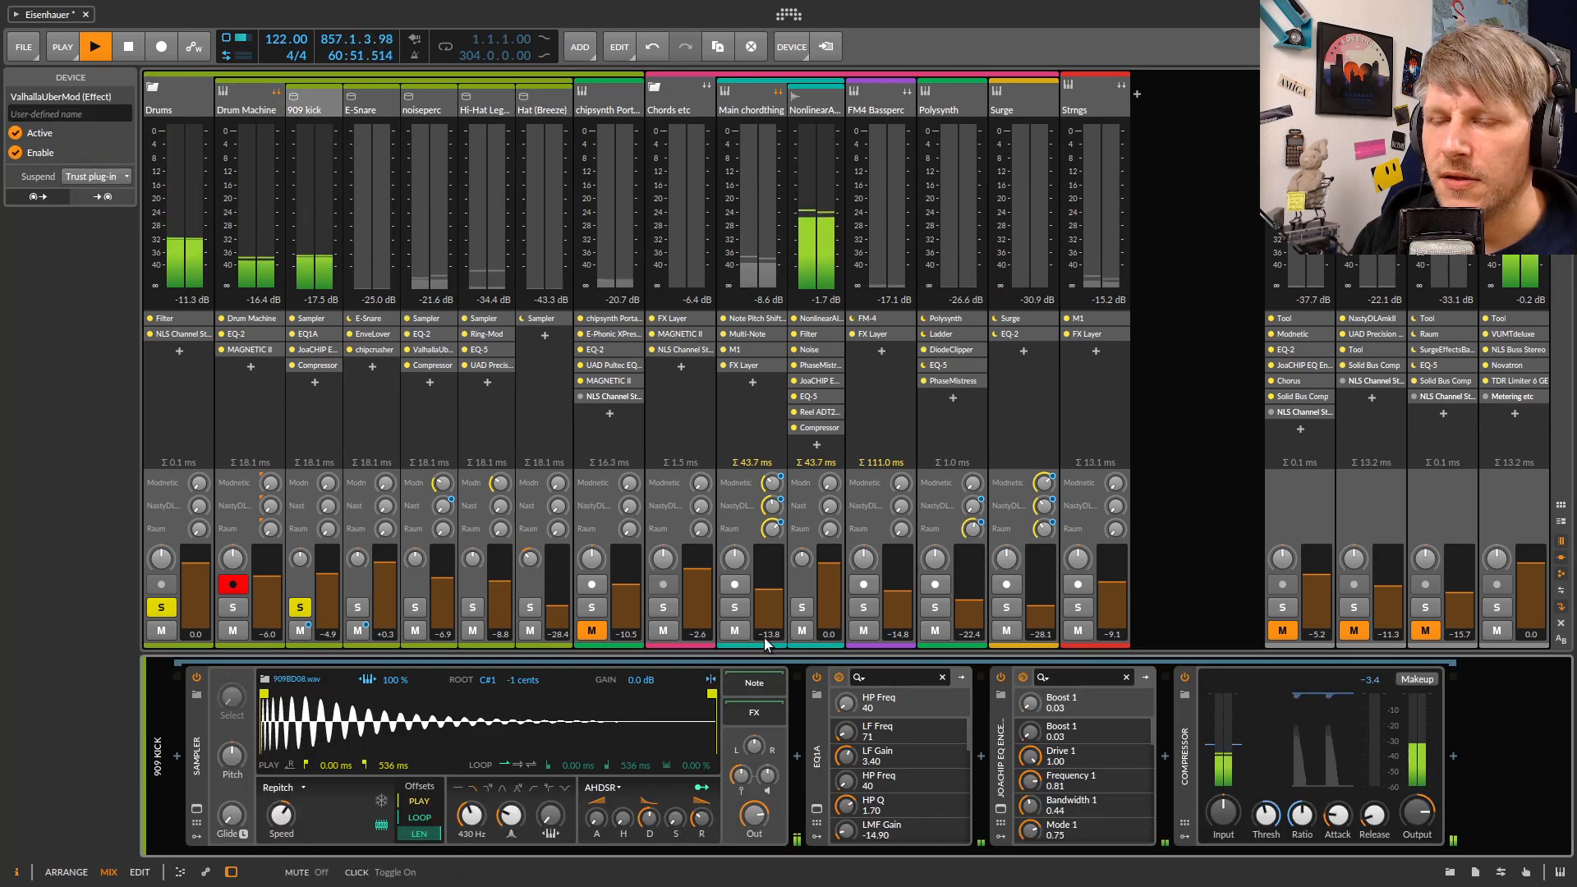
Group the 909 kick's three effects, from EQ1A to Compressor, into an FX Layer
left_click(819, 718)
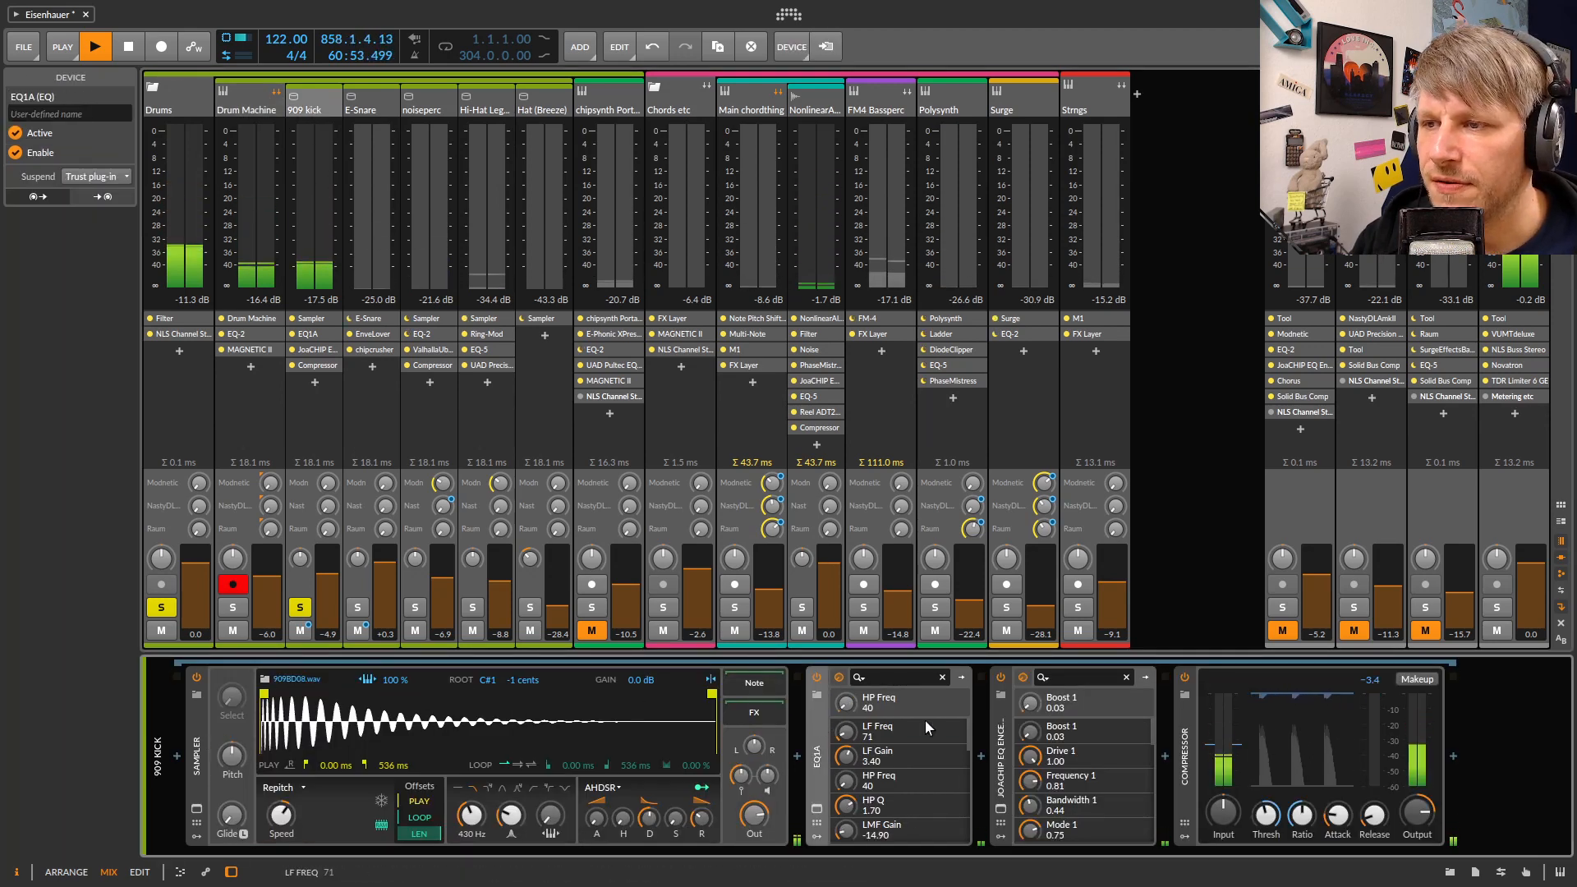
left_click(1186, 726, "shift")
right_click(830, 723)
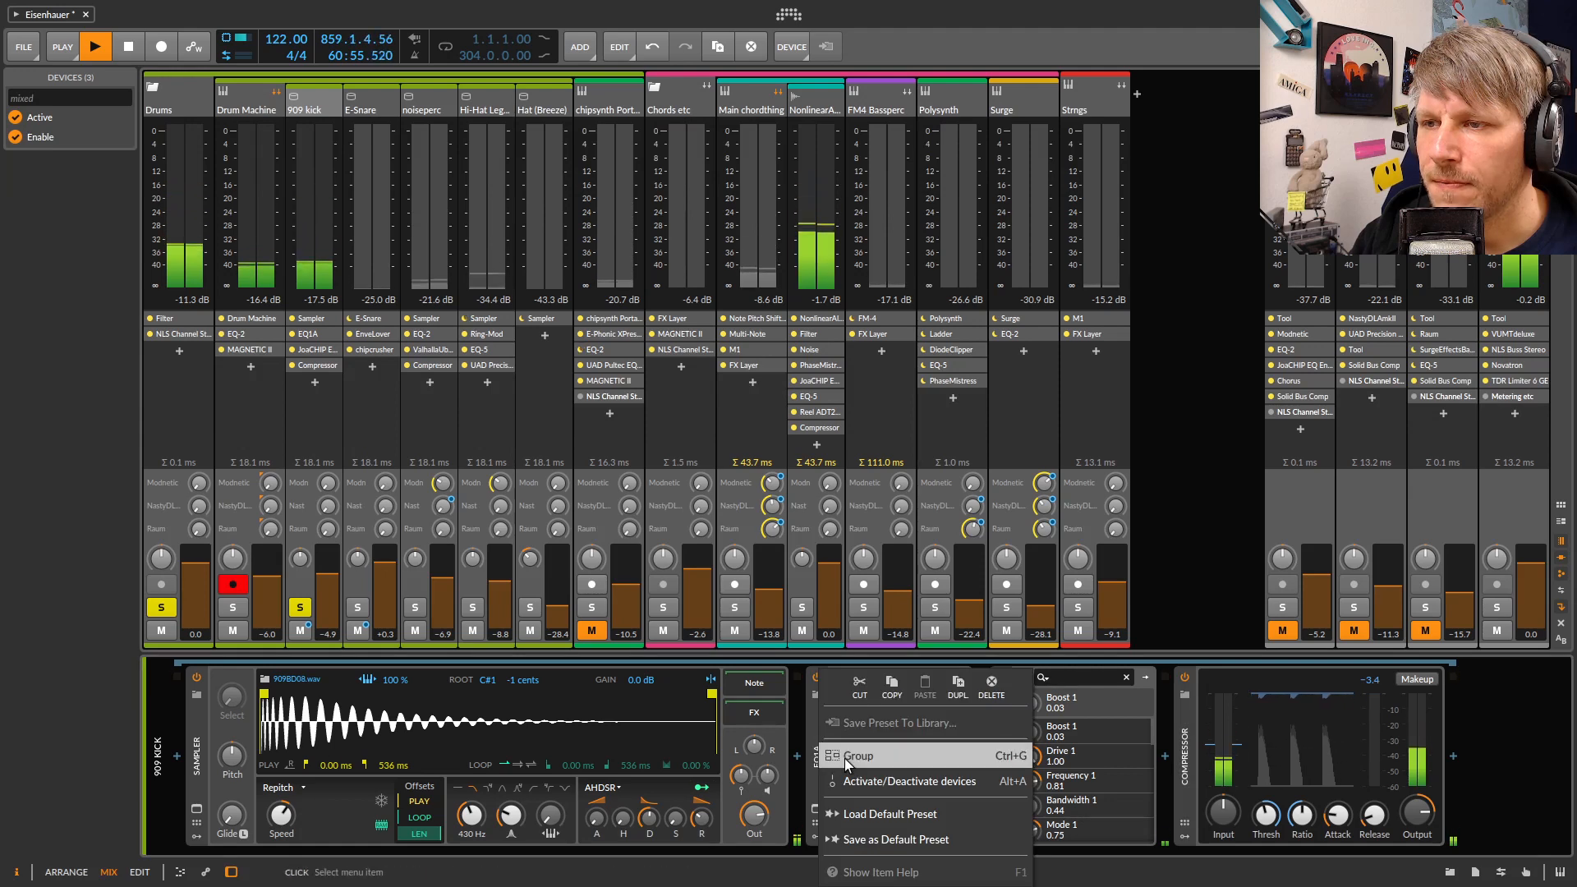
left_click(847, 758)
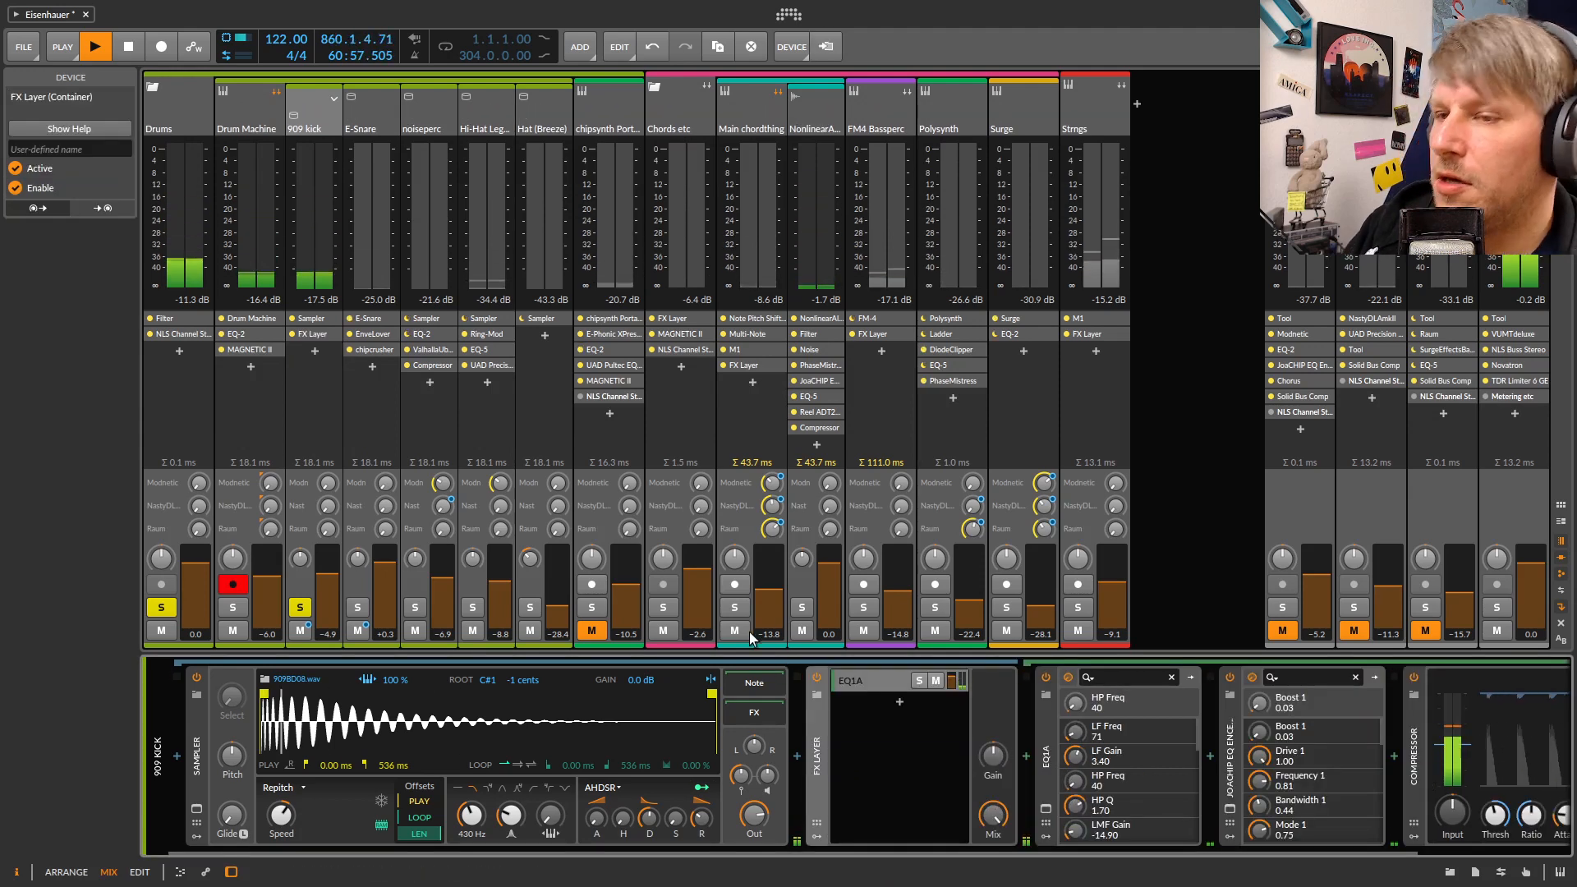
Bypass the 909 kick's FX Layer, the Drums group's NLS Channel Stereo and the master's TDR Limiter 6 GE
left_click(817, 679)
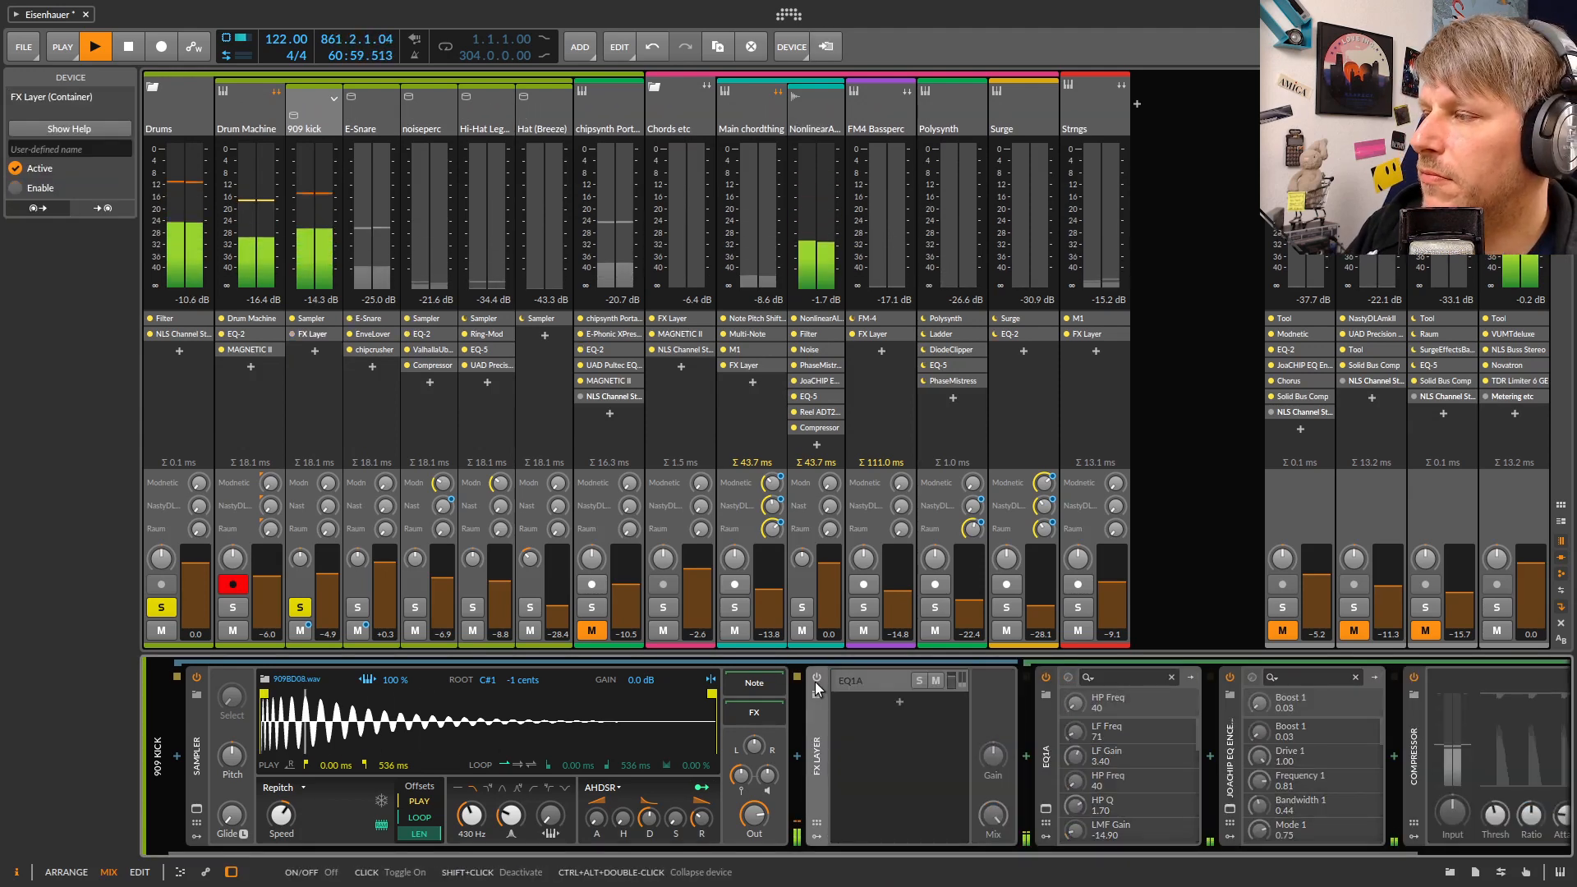
left_click(149, 338)
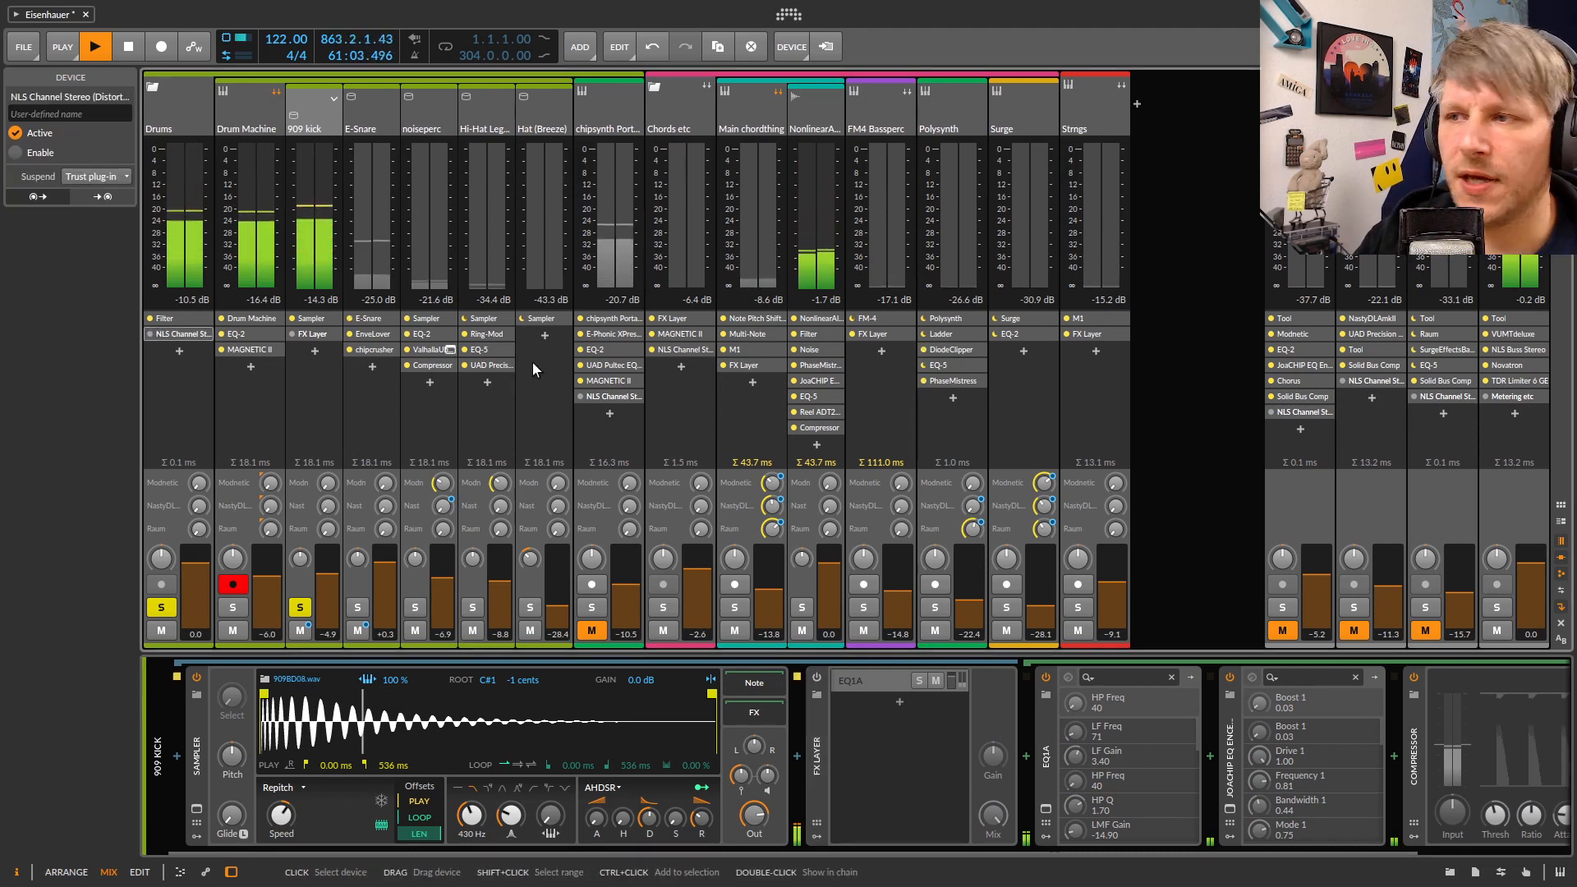
left_click(1486, 382)
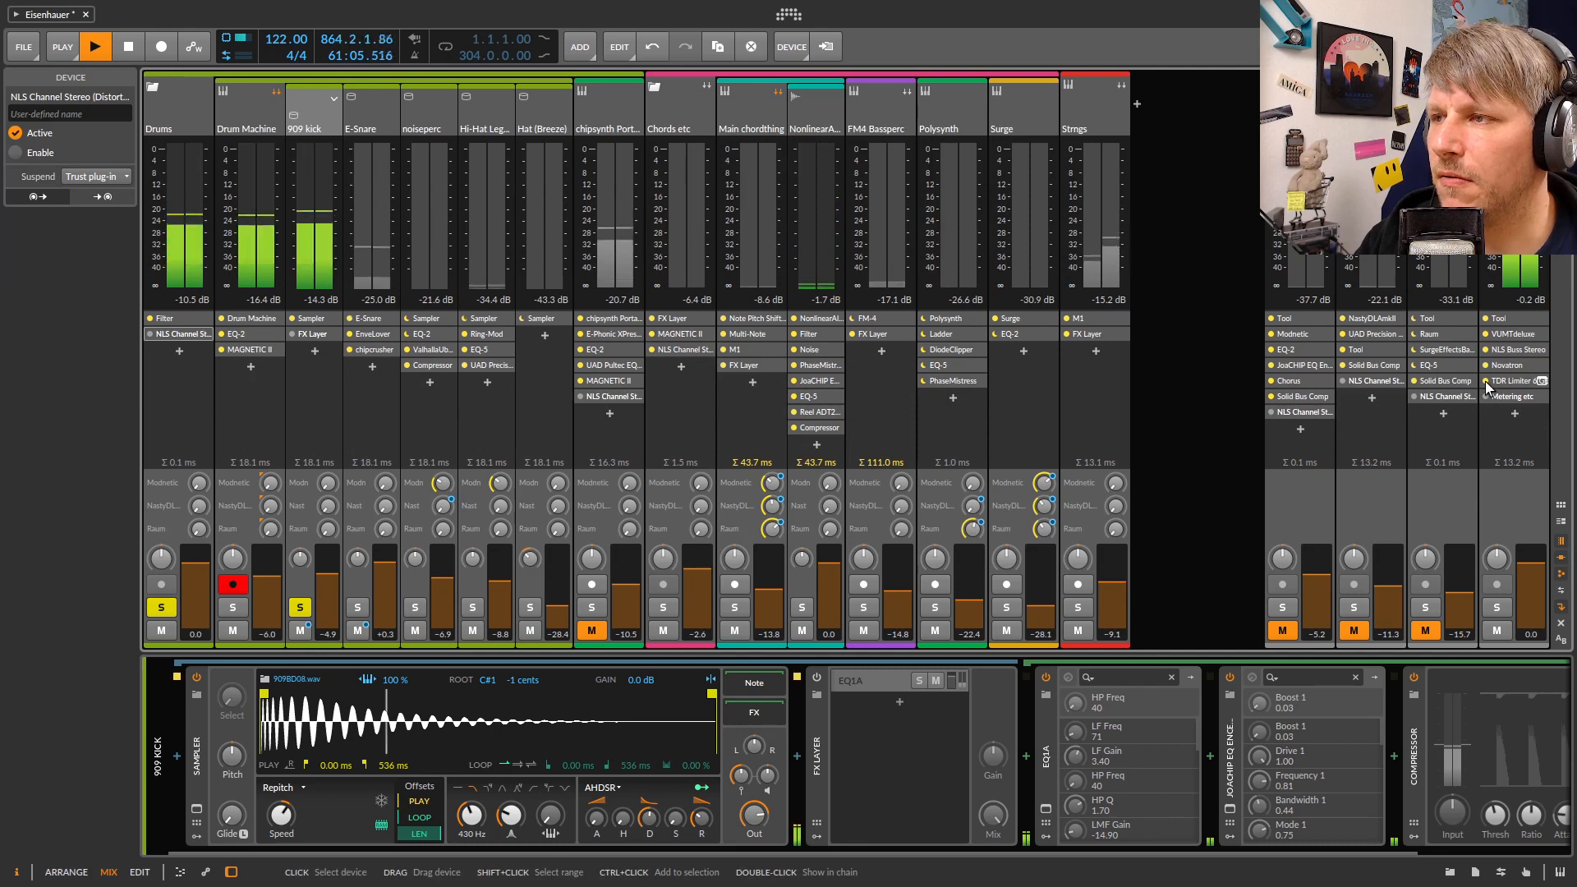
Bypass every effect on the master except its Tool device, and reset the master's peak level
left_click(1486, 323)
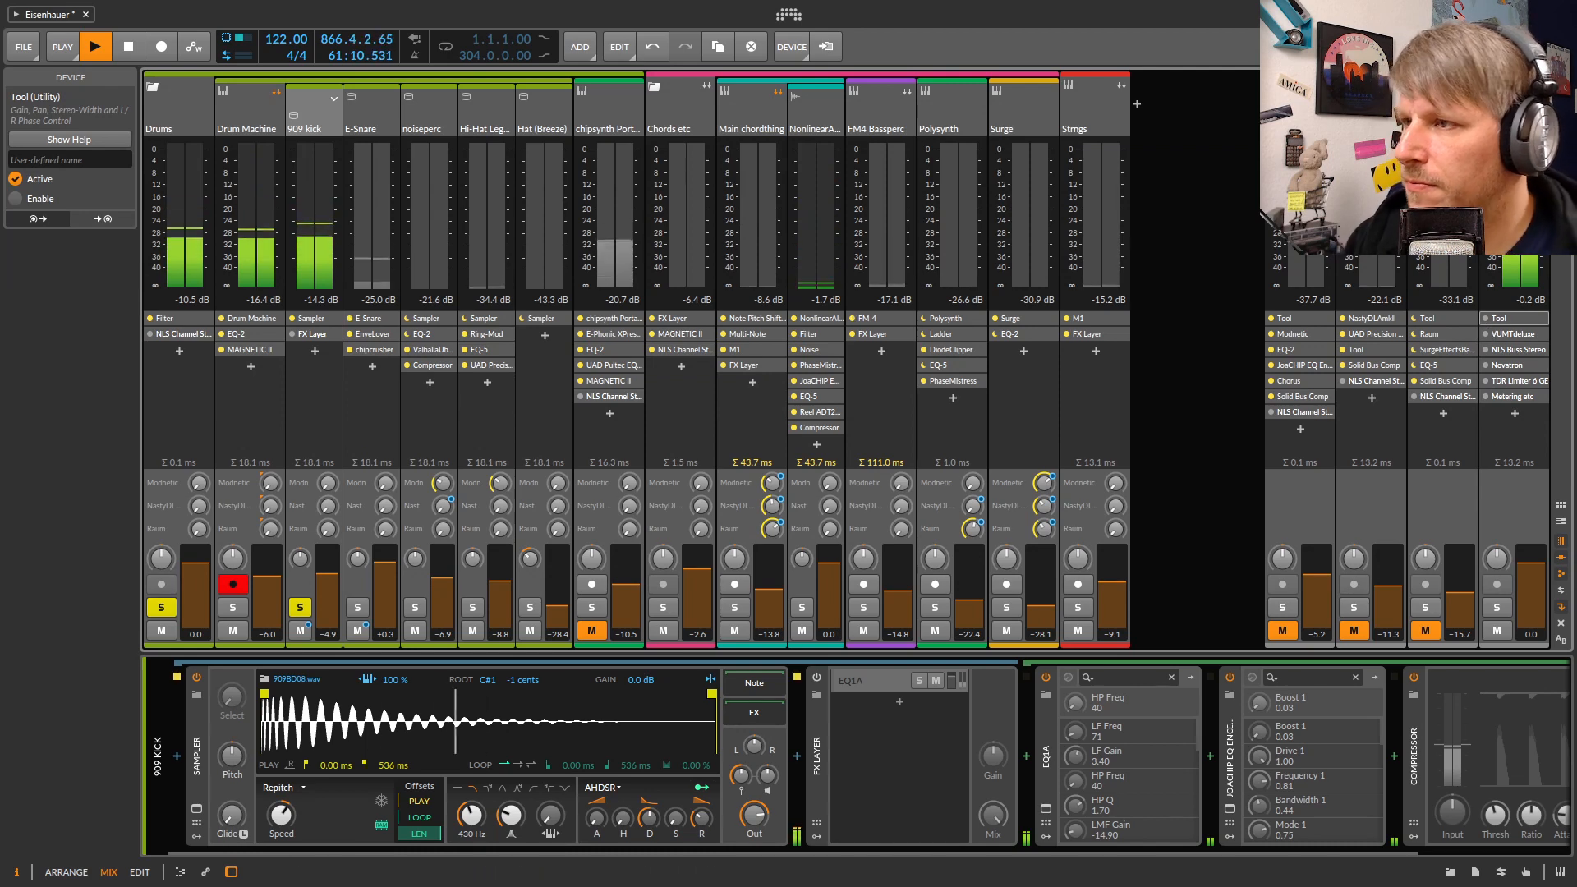
left_click(1486, 319)
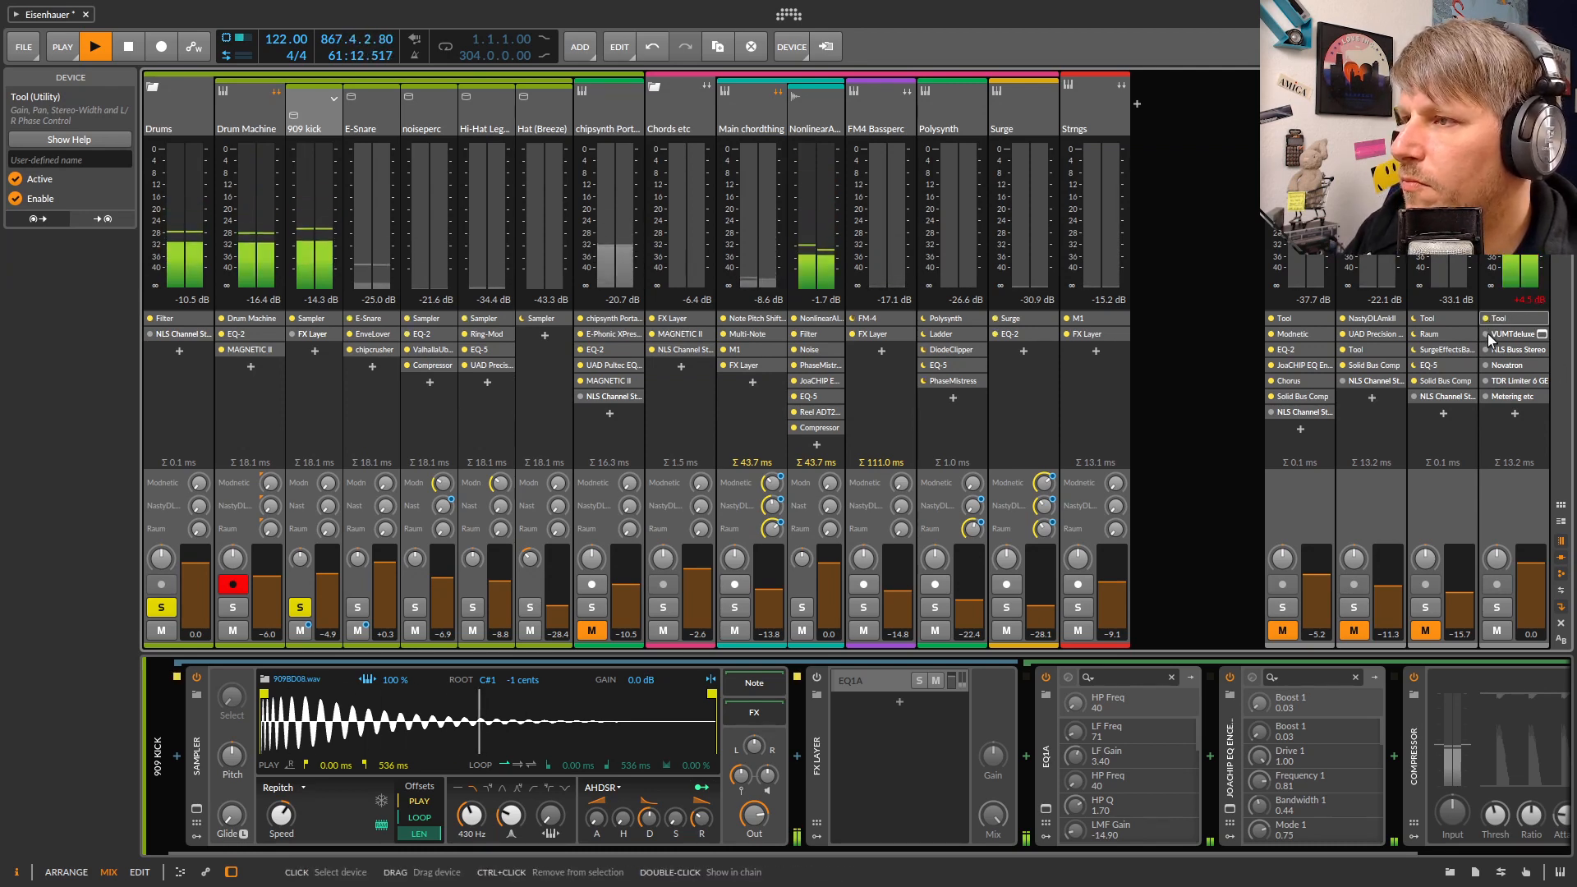
left_click(1531, 304)
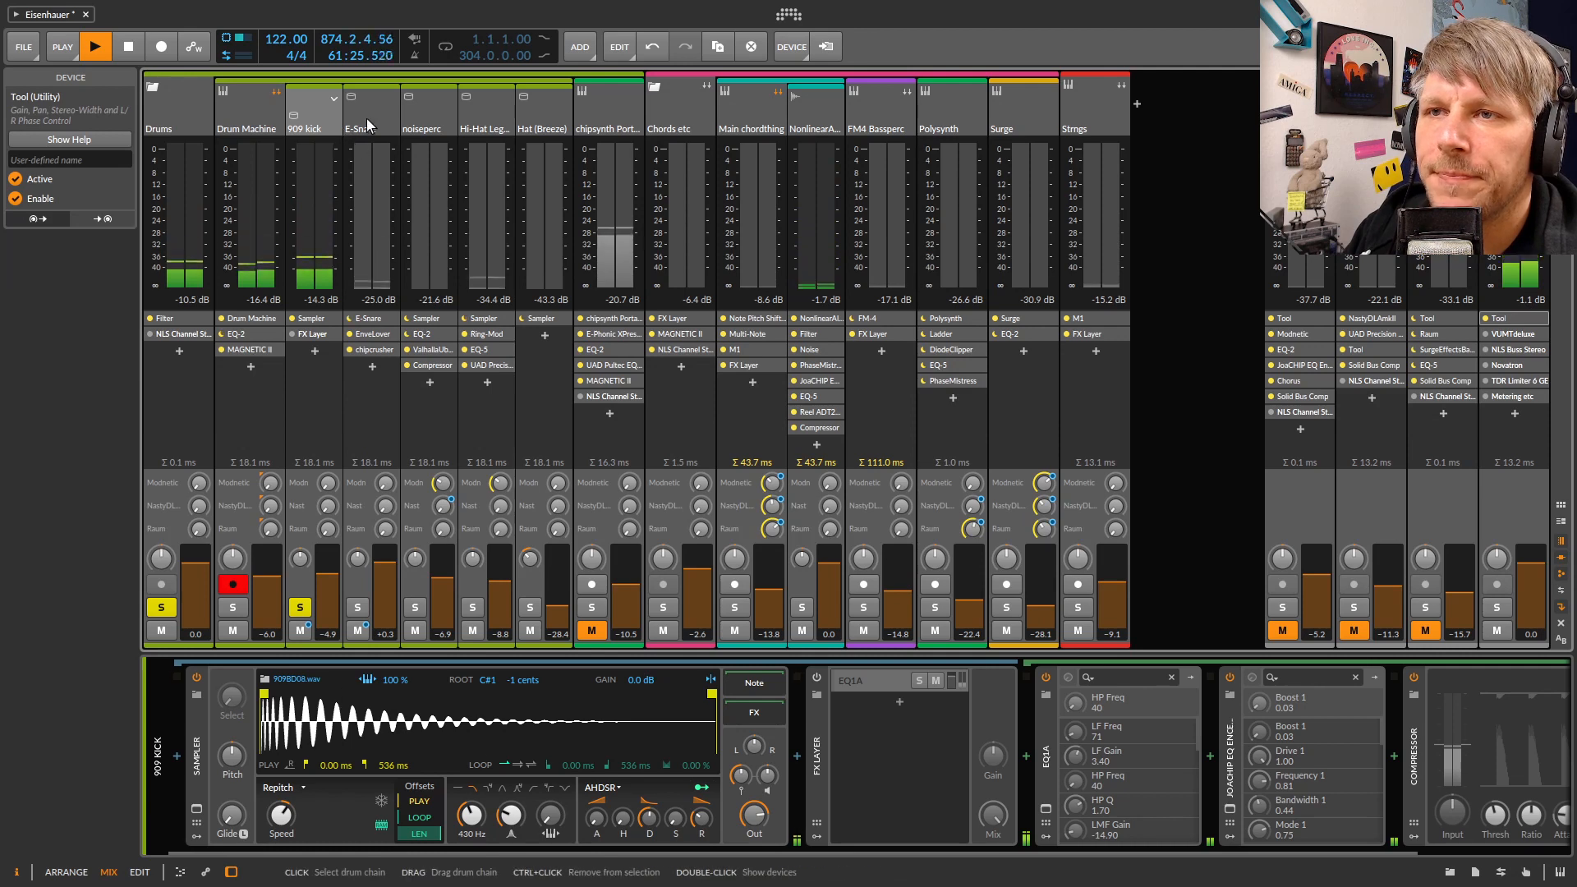
Unfold the 909 kick's nested channel in the mixer, enable its FX Layer, and open the EQ1A window over the mixer
left_click(327, 123)
left_click(332, 100)
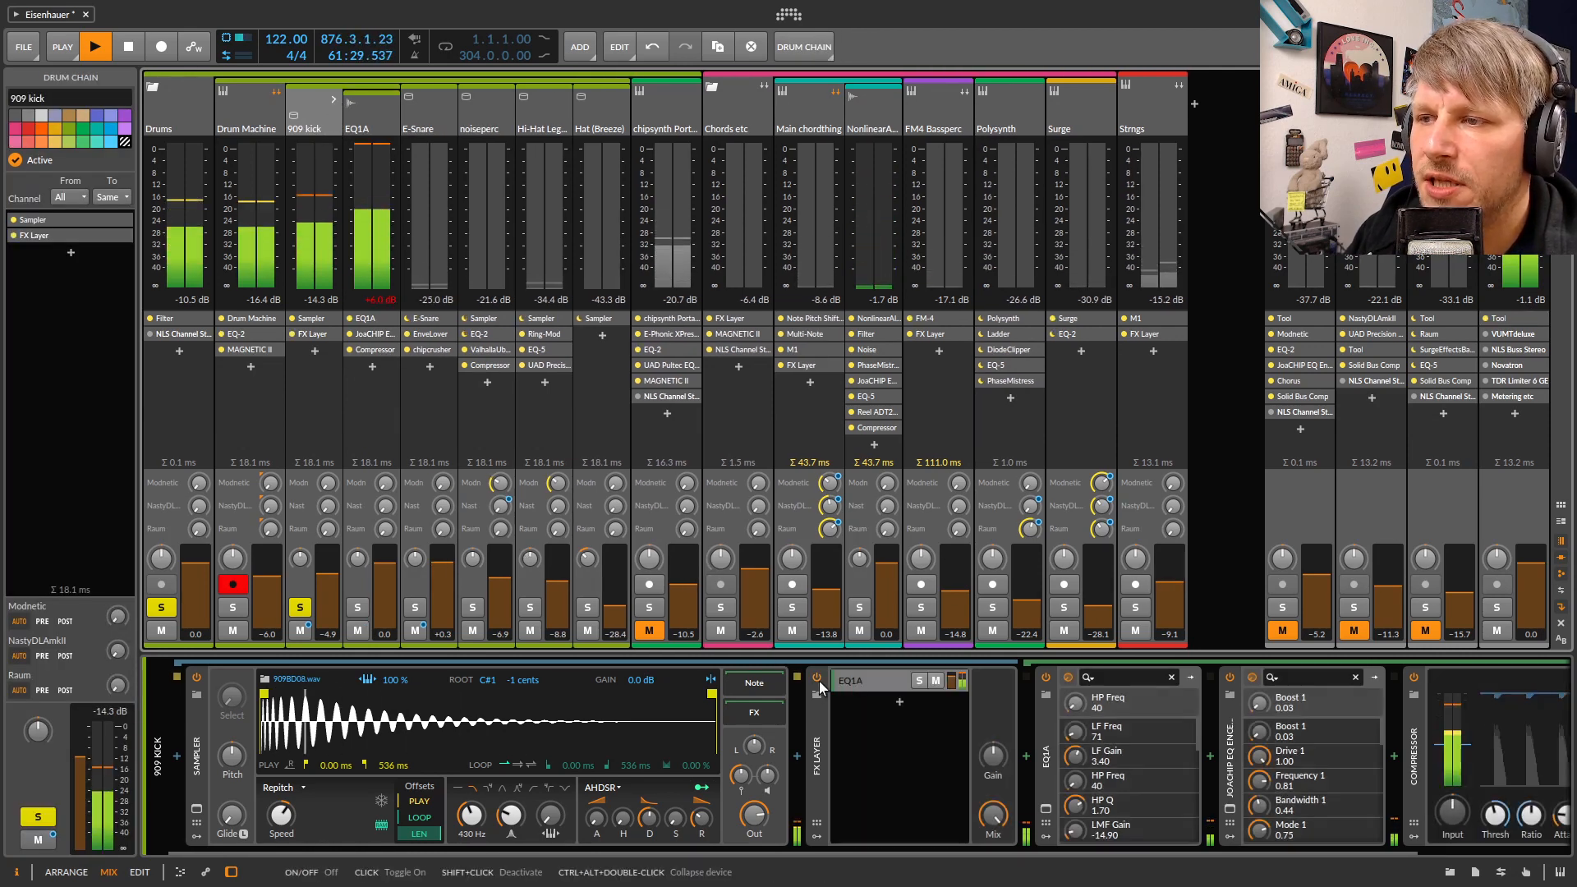
left_click(1046, 810)
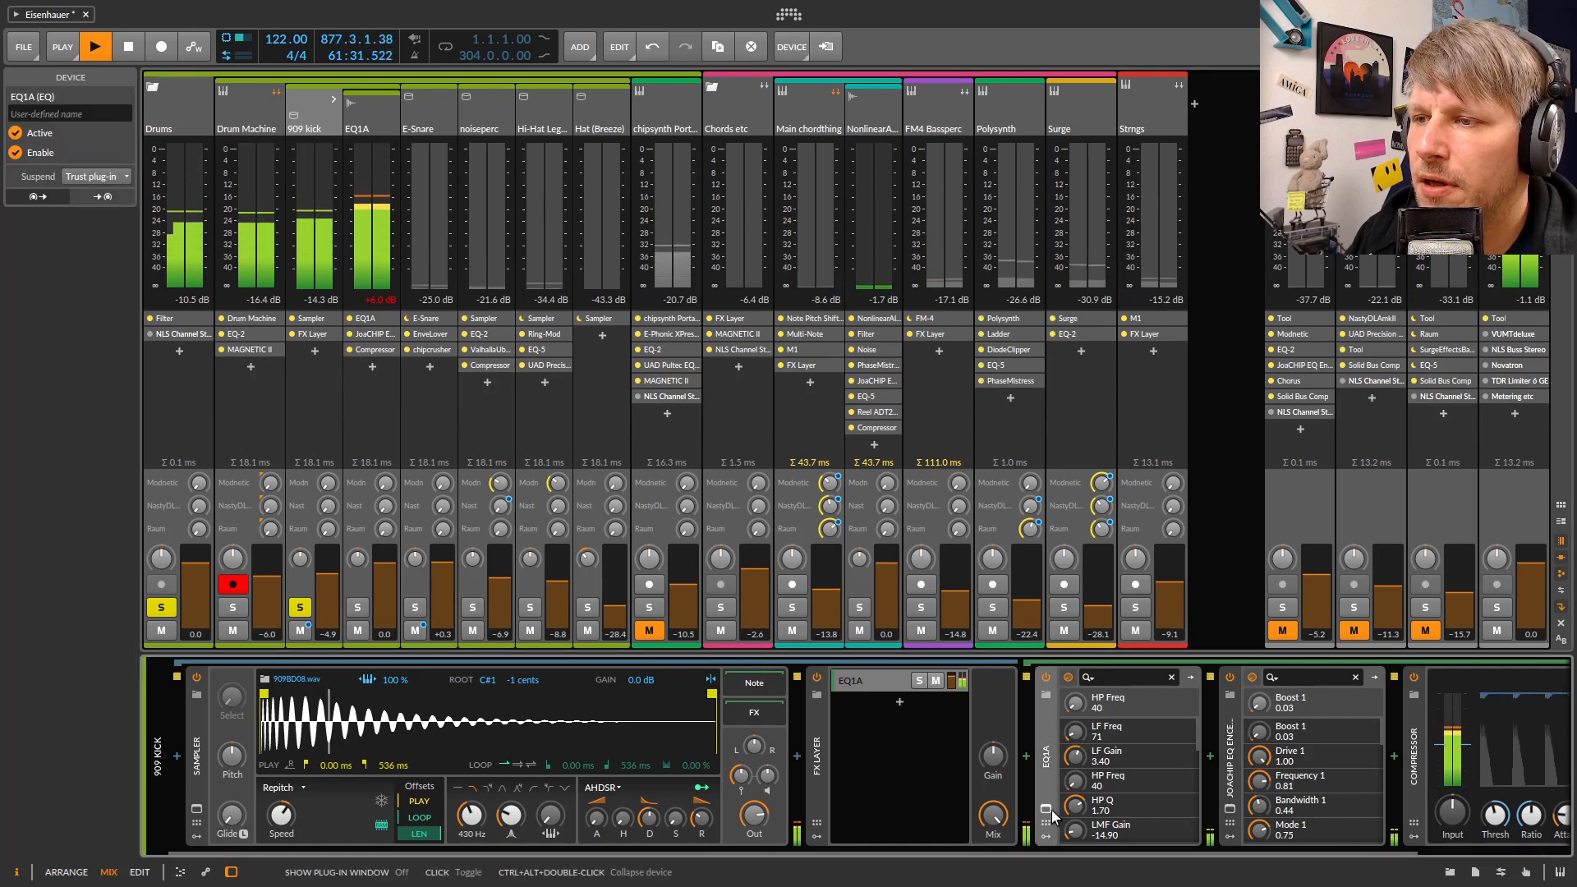
left_click_drag(862, 263, 531, 273)
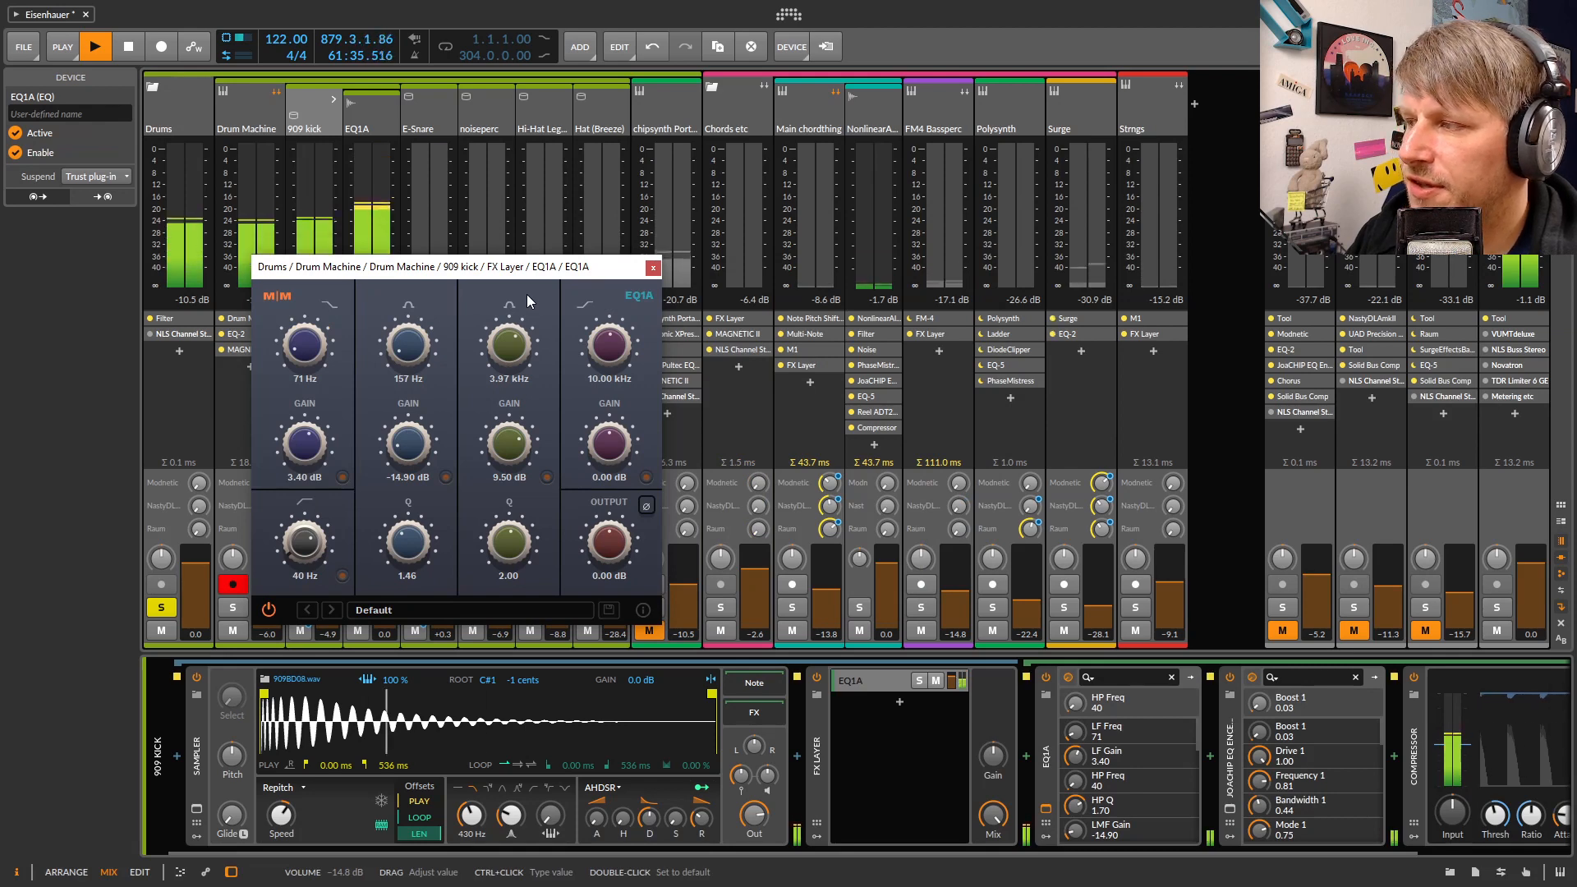
left_click_drag(526, 266, 470, 247)
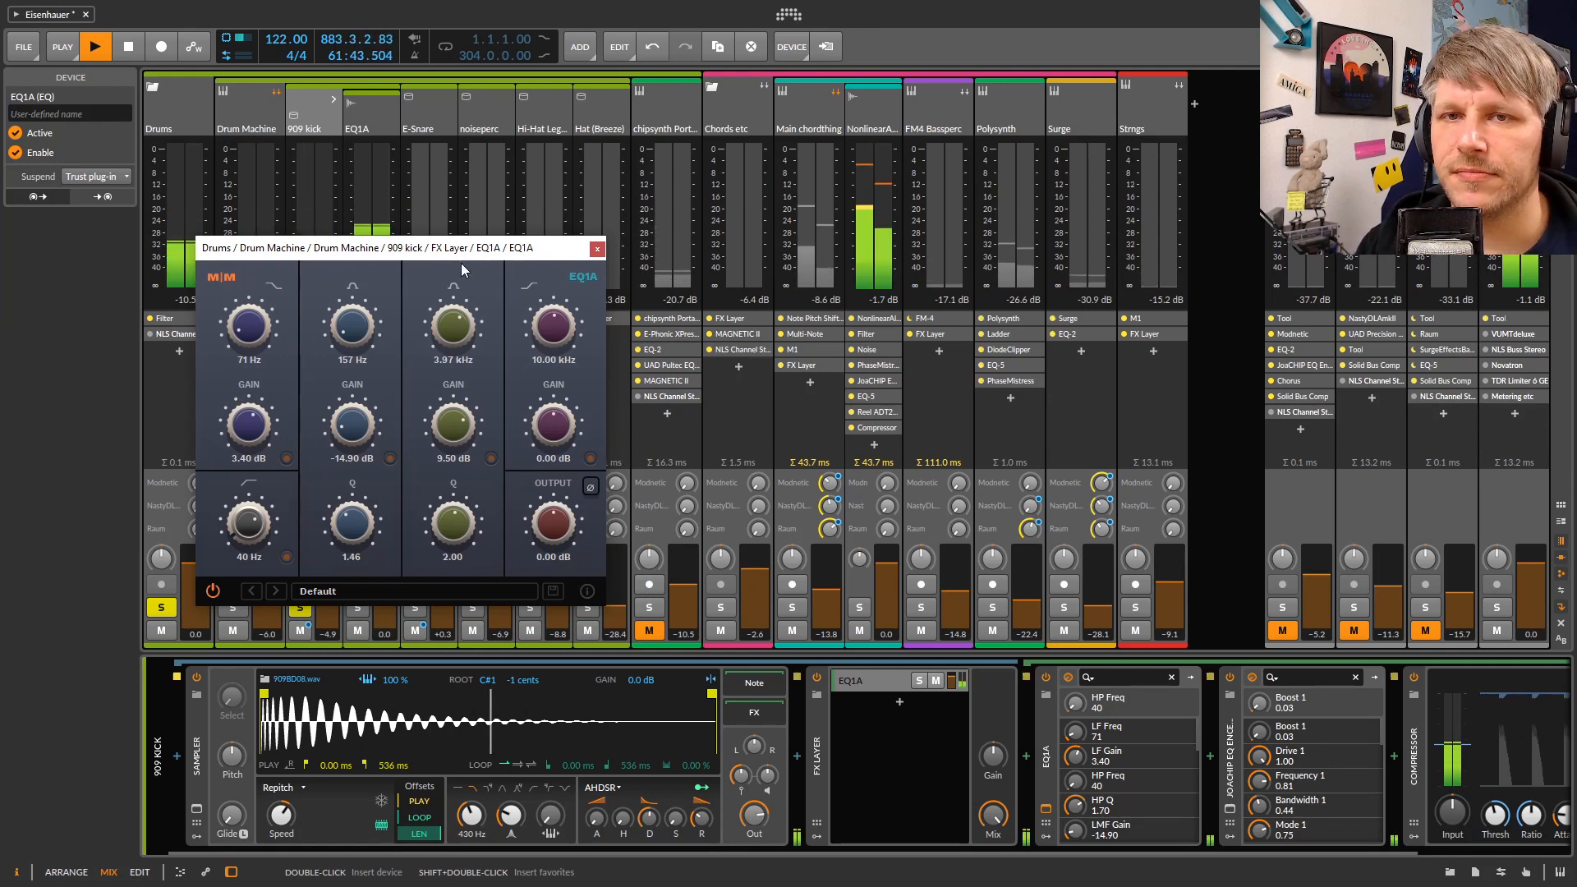
left_click_drag(461, 250, 513, 270)
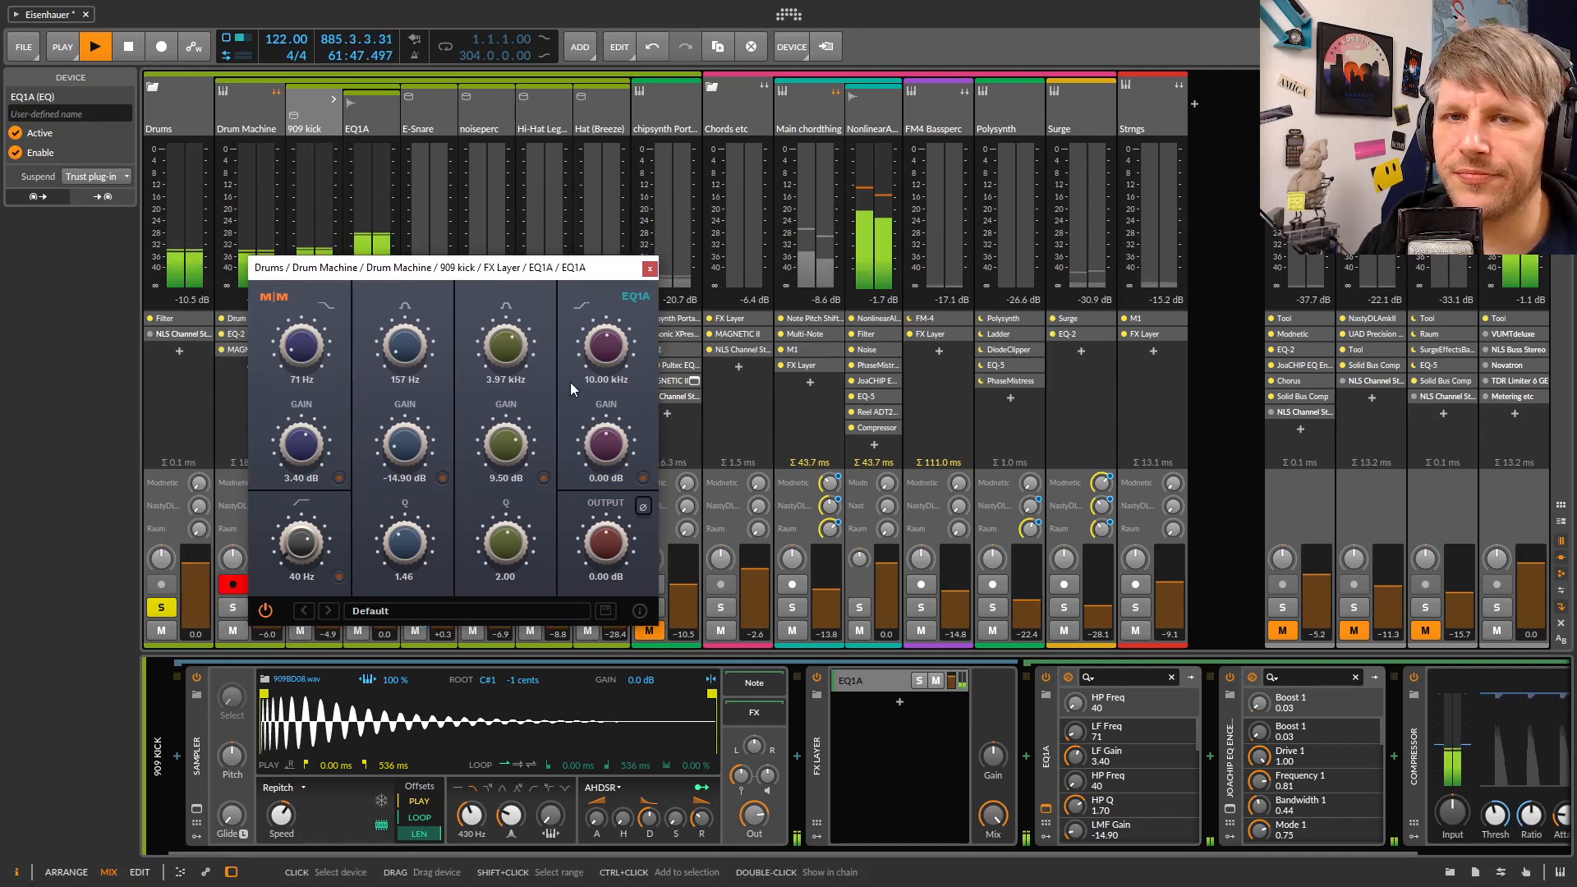
left_click_drag(496, 276, 524, 271)
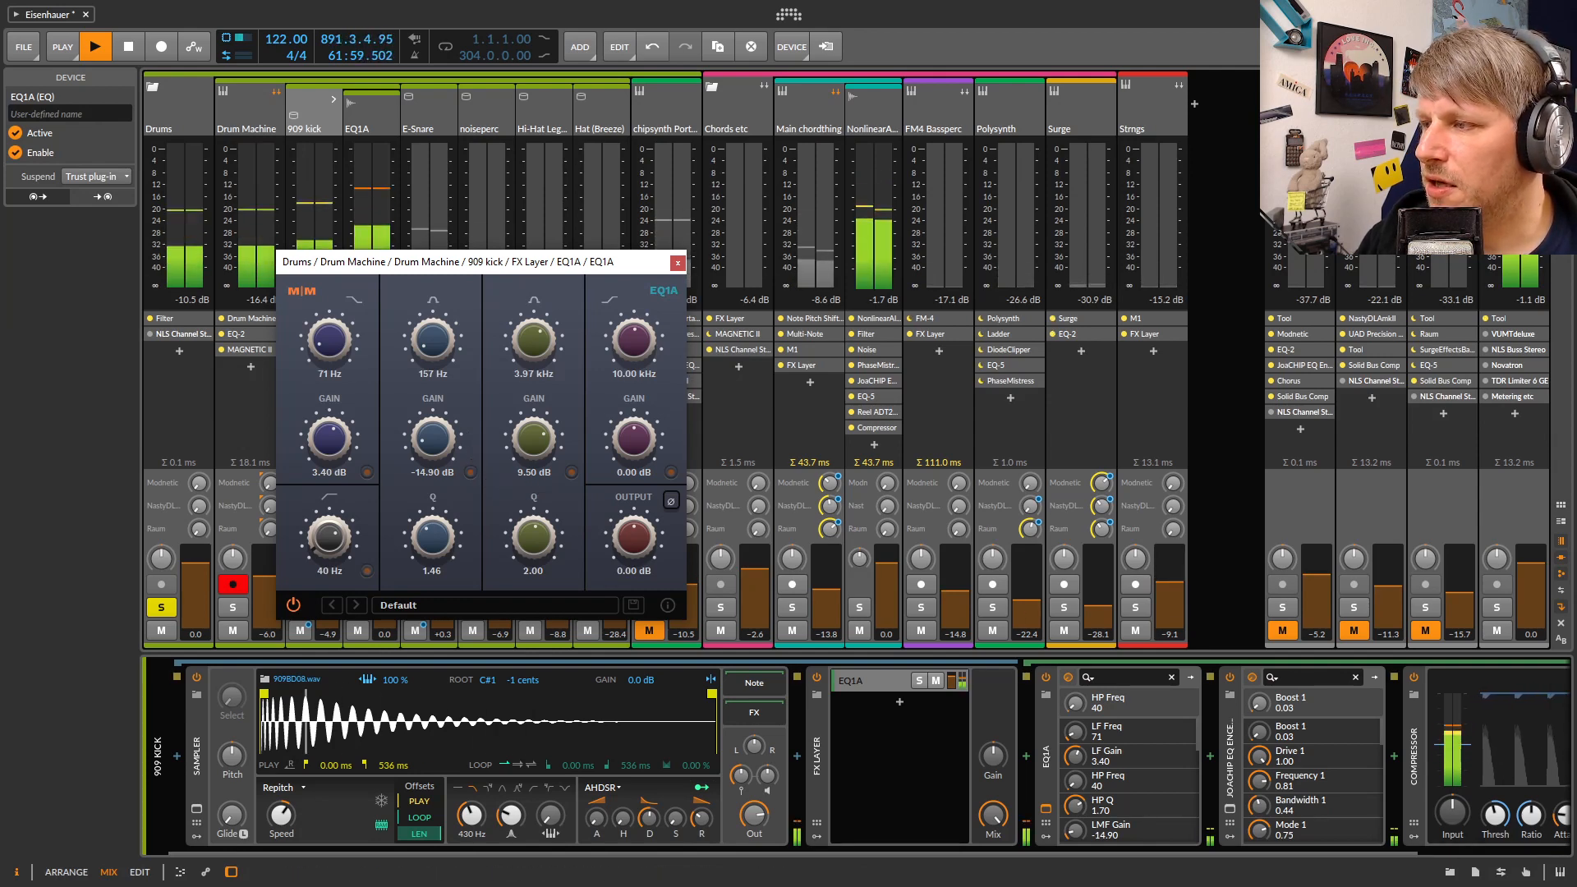
Place the DIGICheck Totalyser beside EQ1A and bypass the EQ's 3.97 kHz and 157 Hz bands
key("alt+Tab")
left_click_drag(600, 453, 1045, 320)
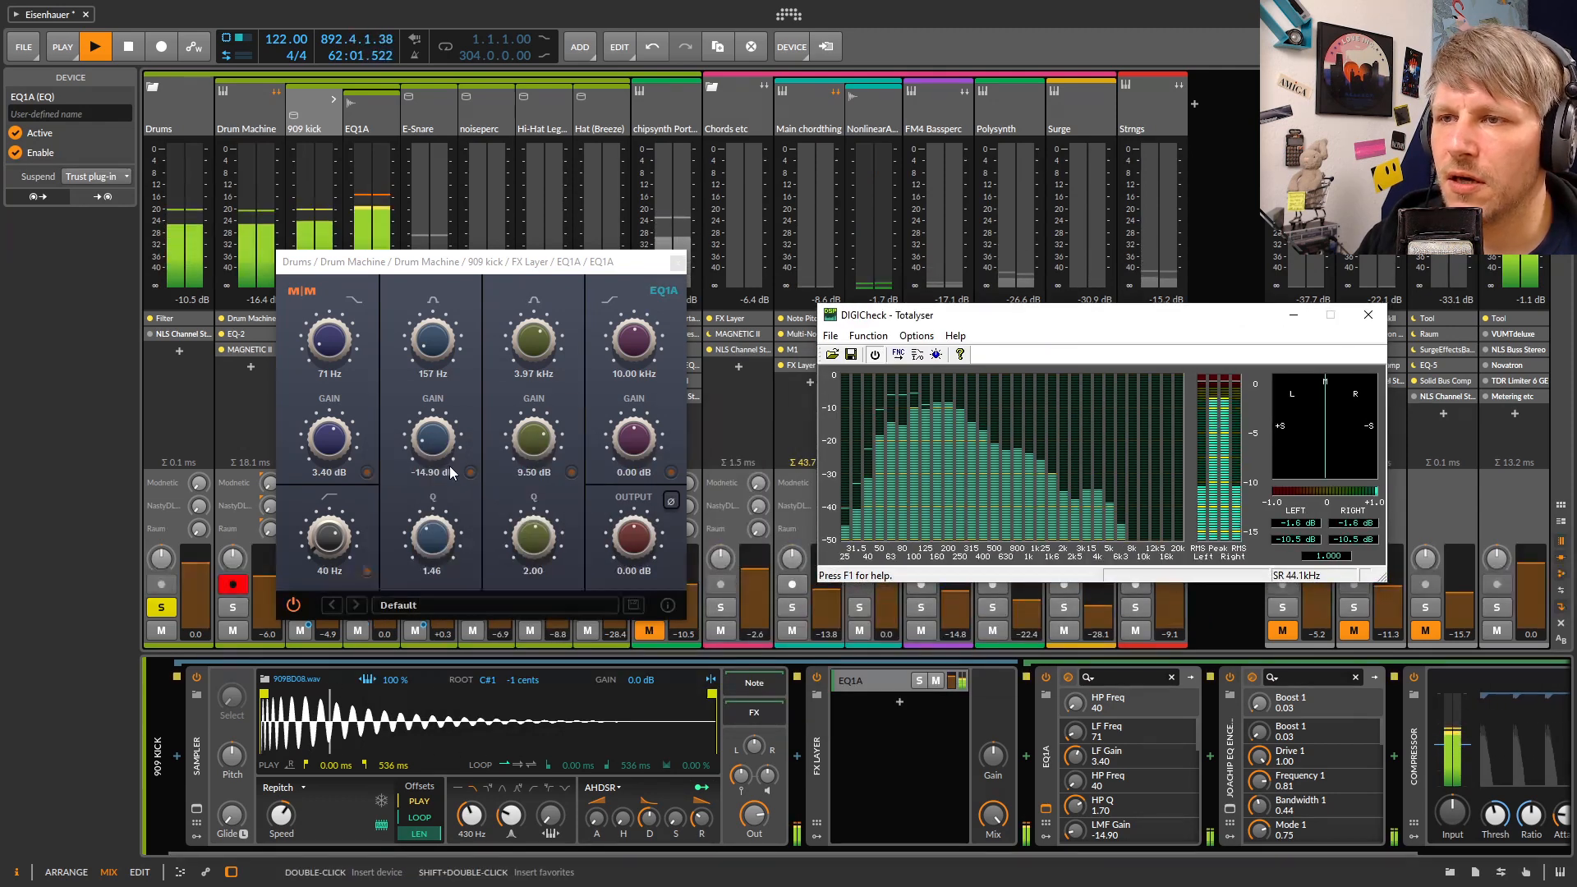
left_click(571, 473)
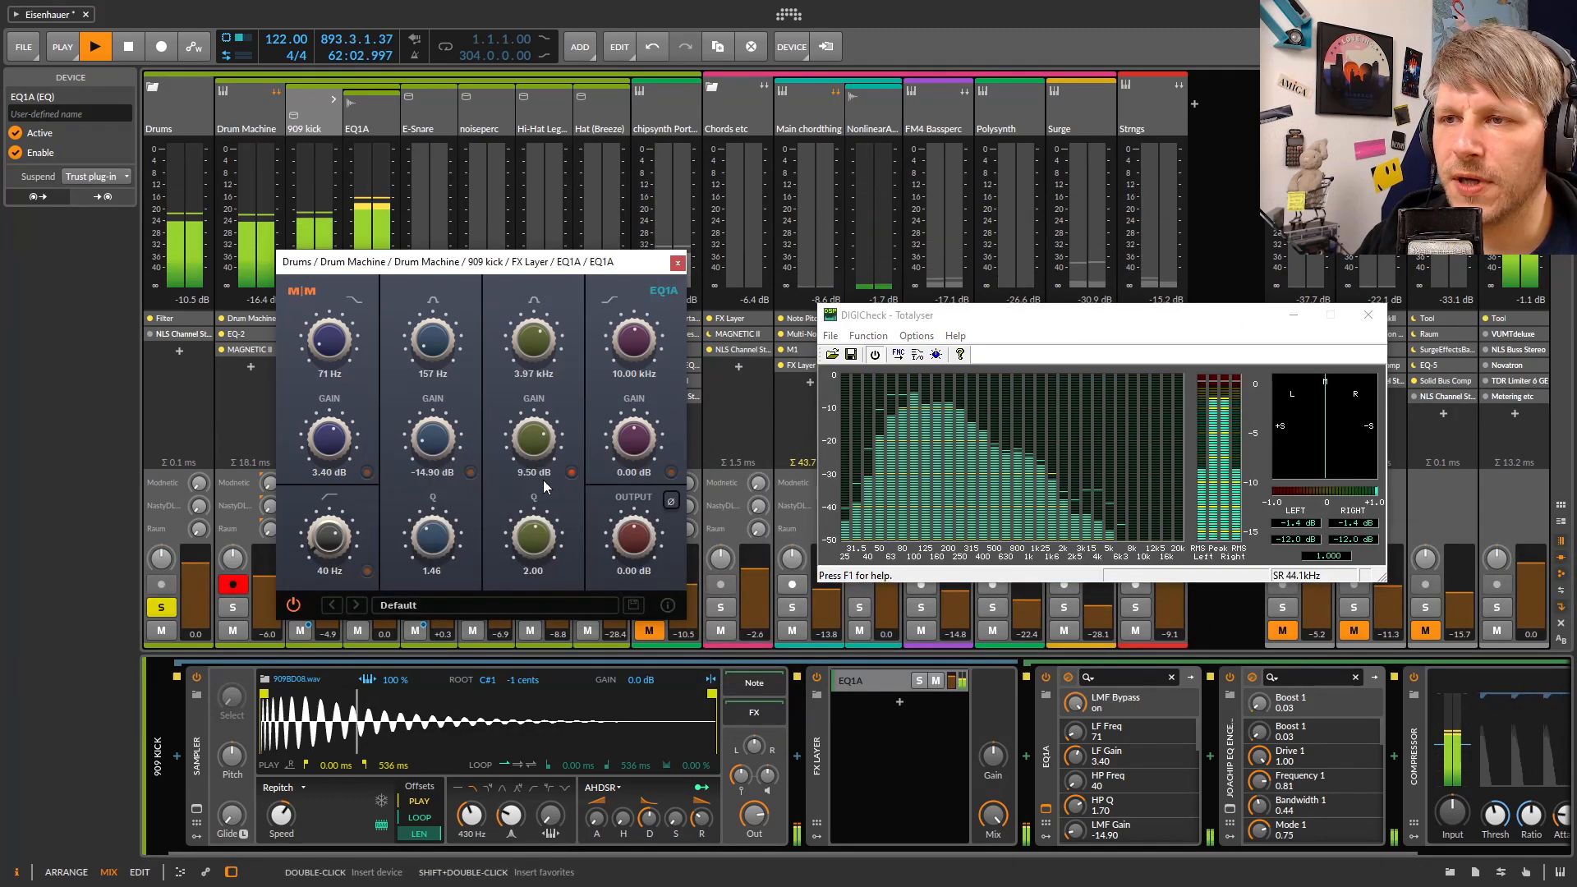
left_click(473, 473)
left_click_drag(491, 265, 487, 265)
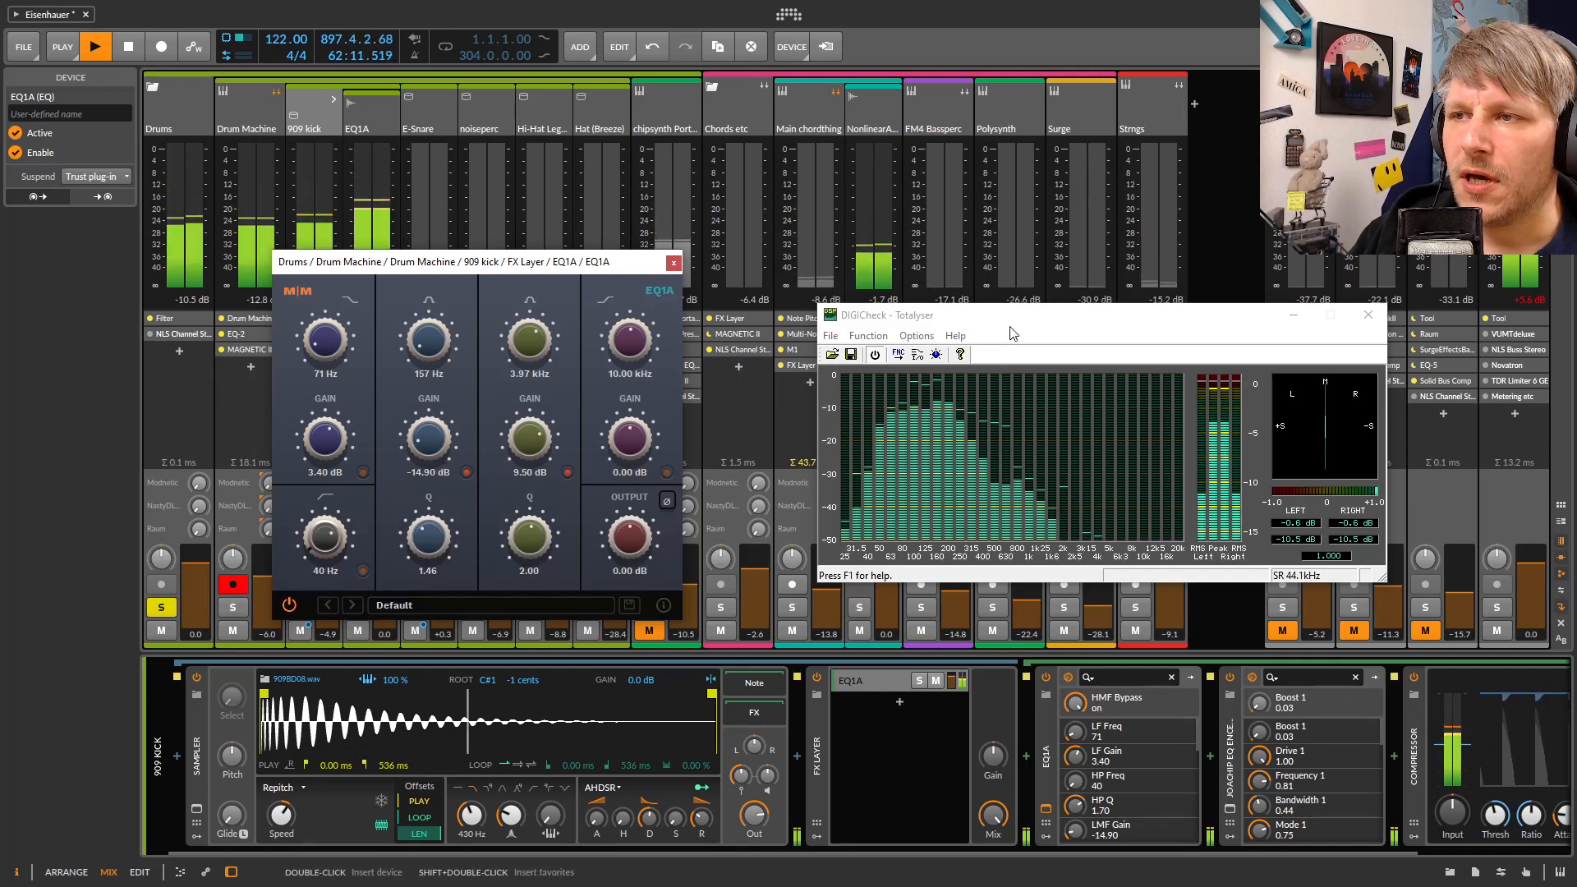
left_click_drag(1011, 327, 943, 358)
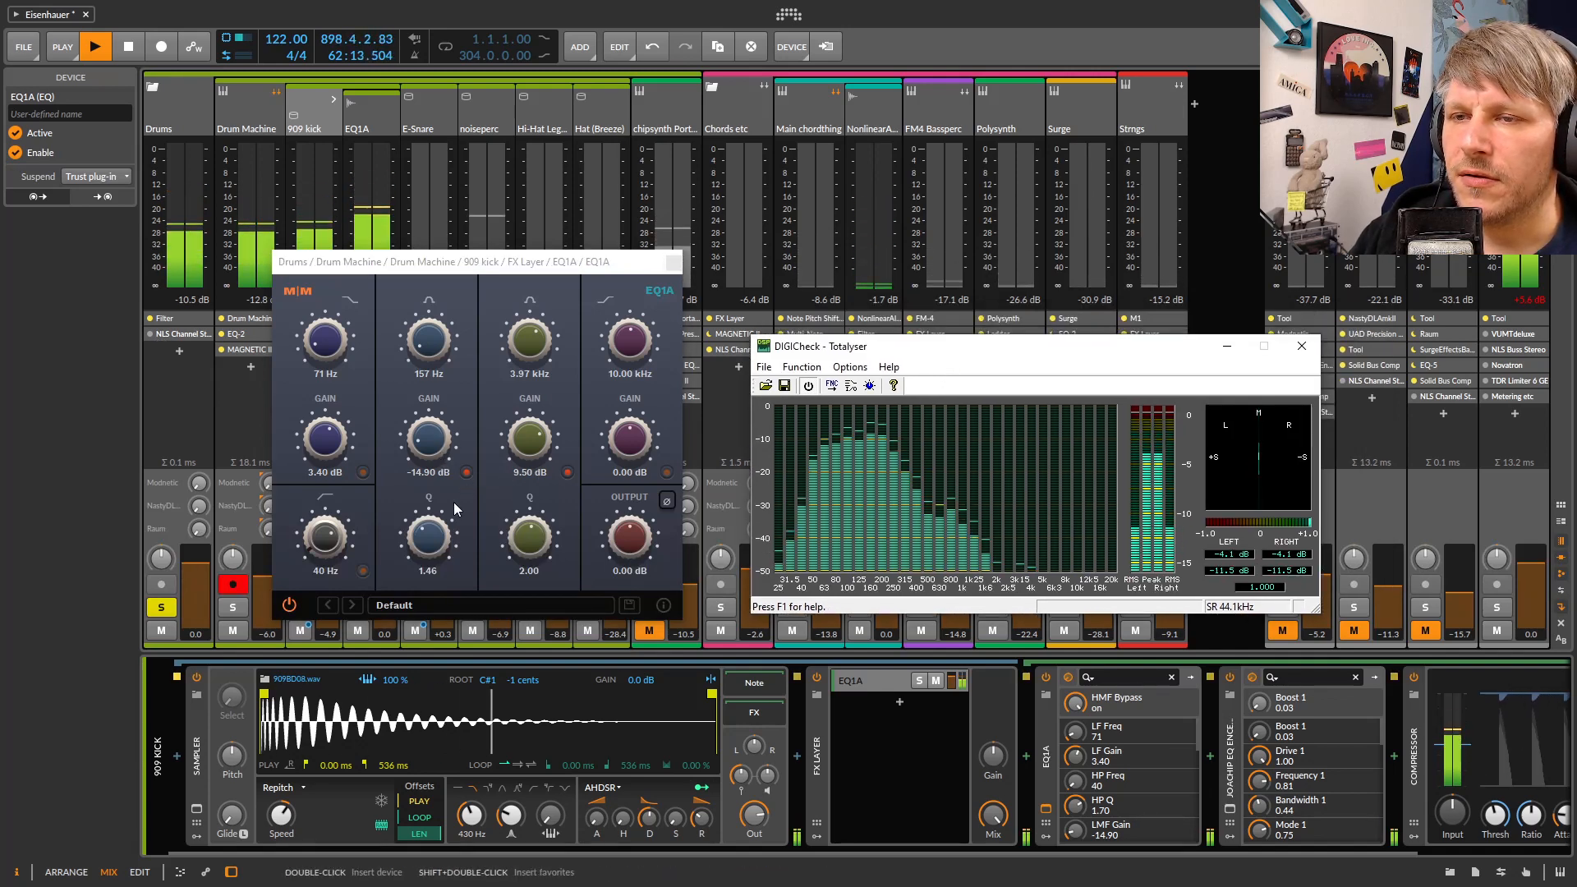
Compare the kick by toggling the bypass of EQ1A's 40 Hz high-pass, 71 Hz low shelf and 157 Hz band in turn
left_click(363, 571)
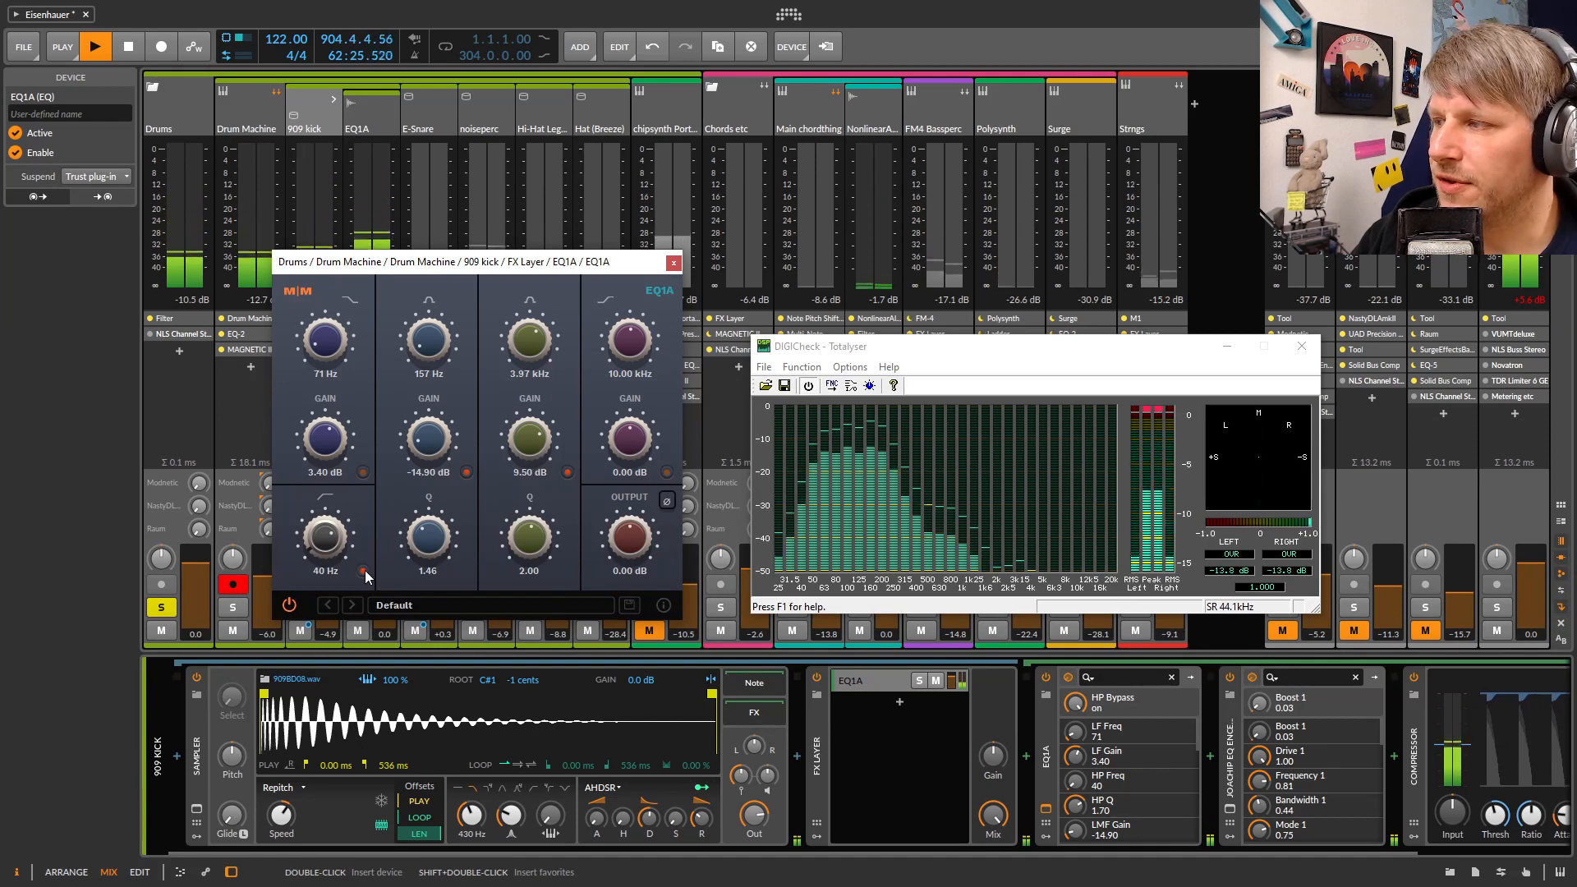
left_click(364, 571)
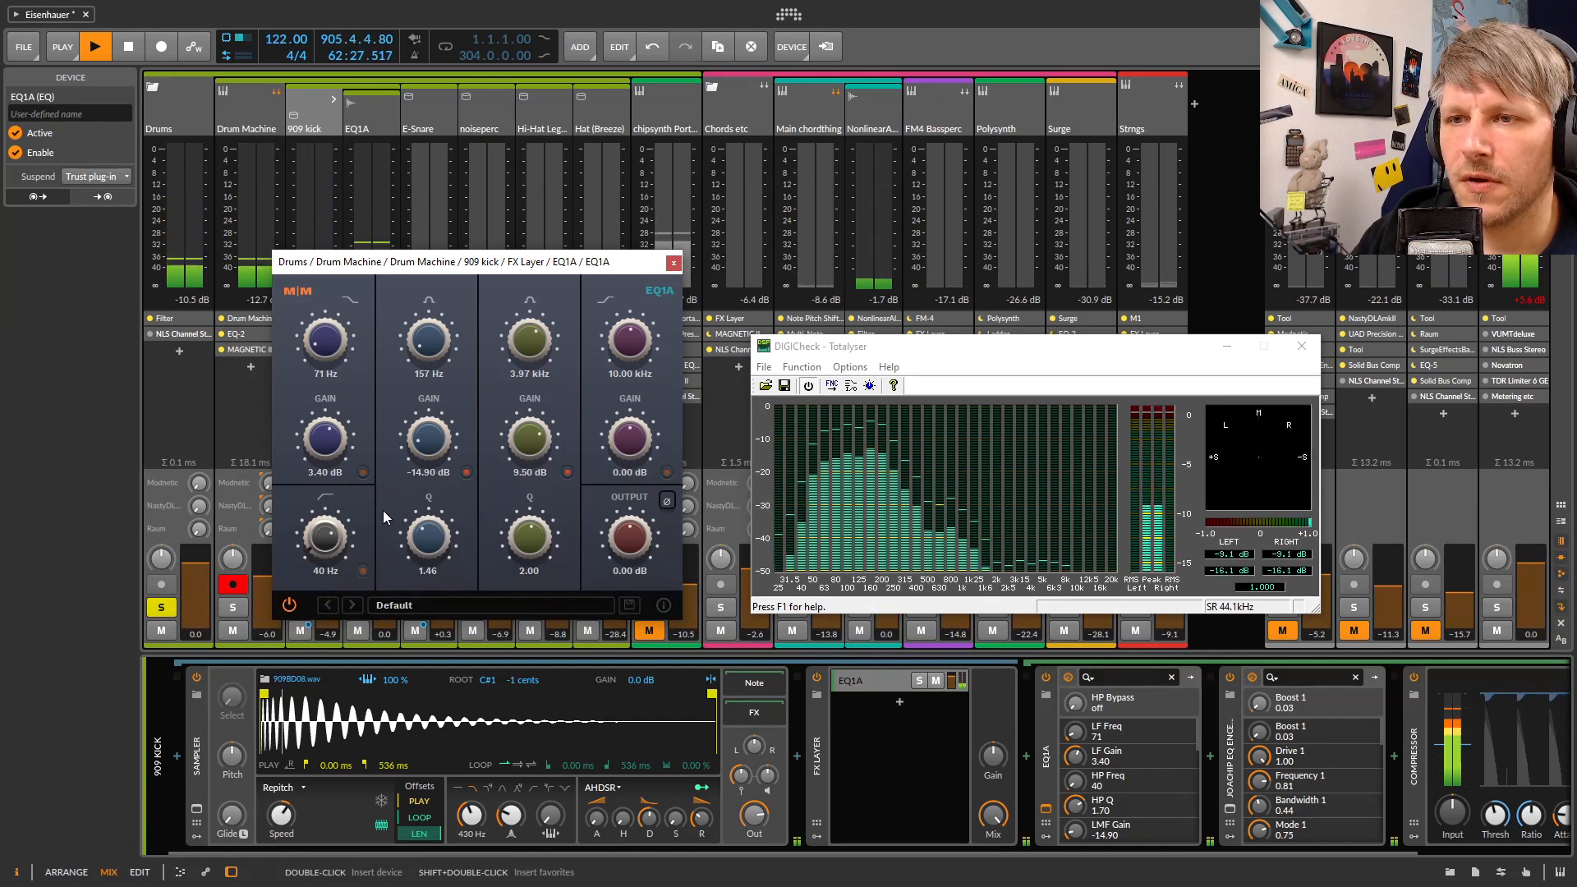
left_click(364, 473)
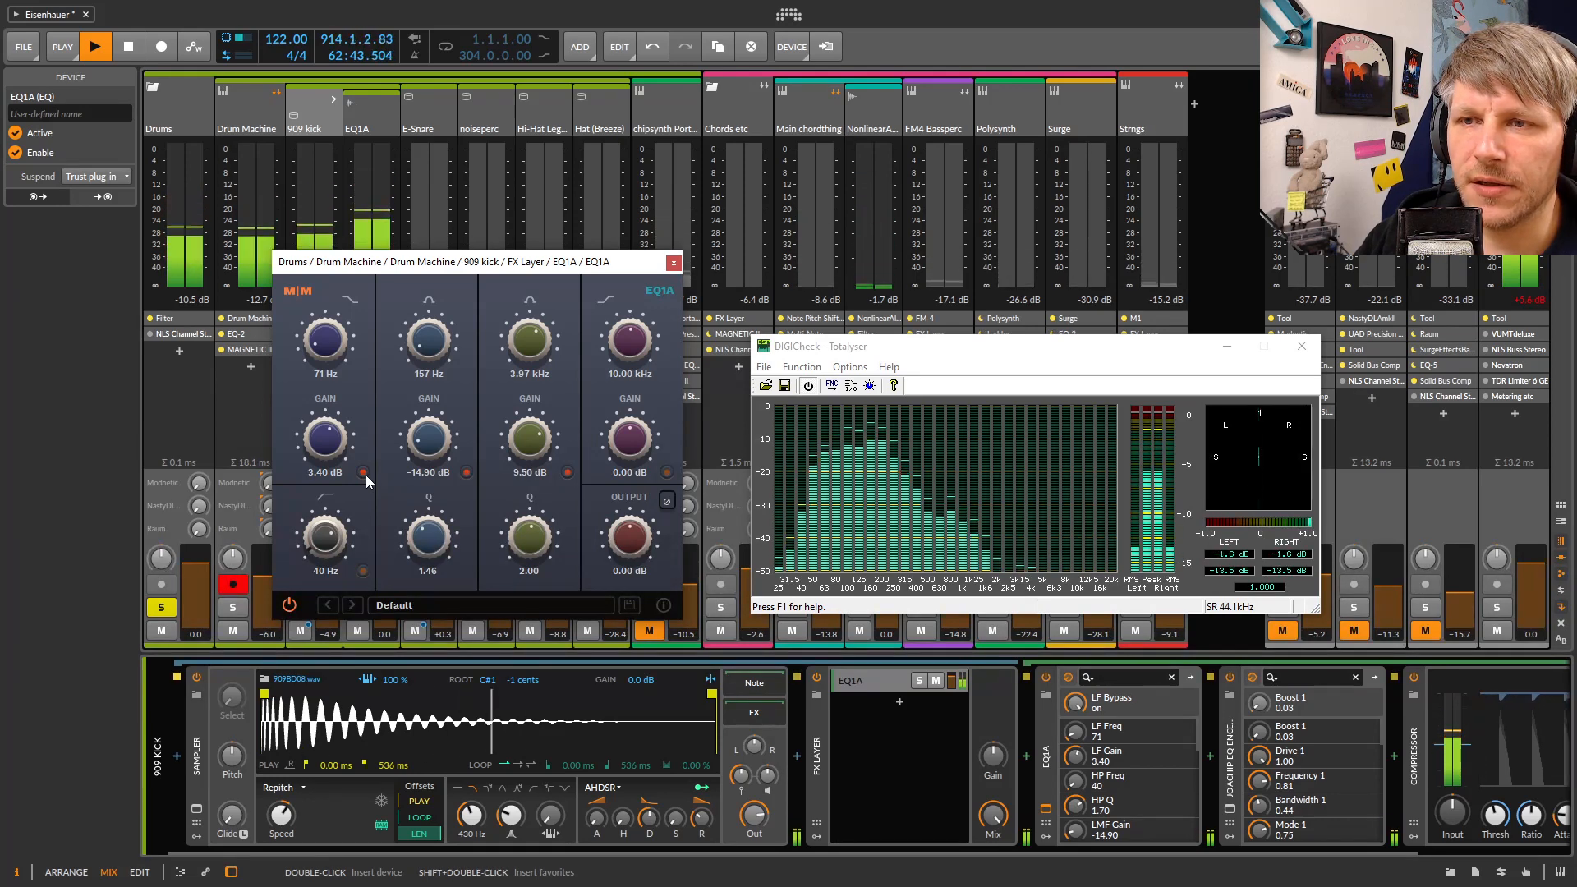
left_click(364, 473)
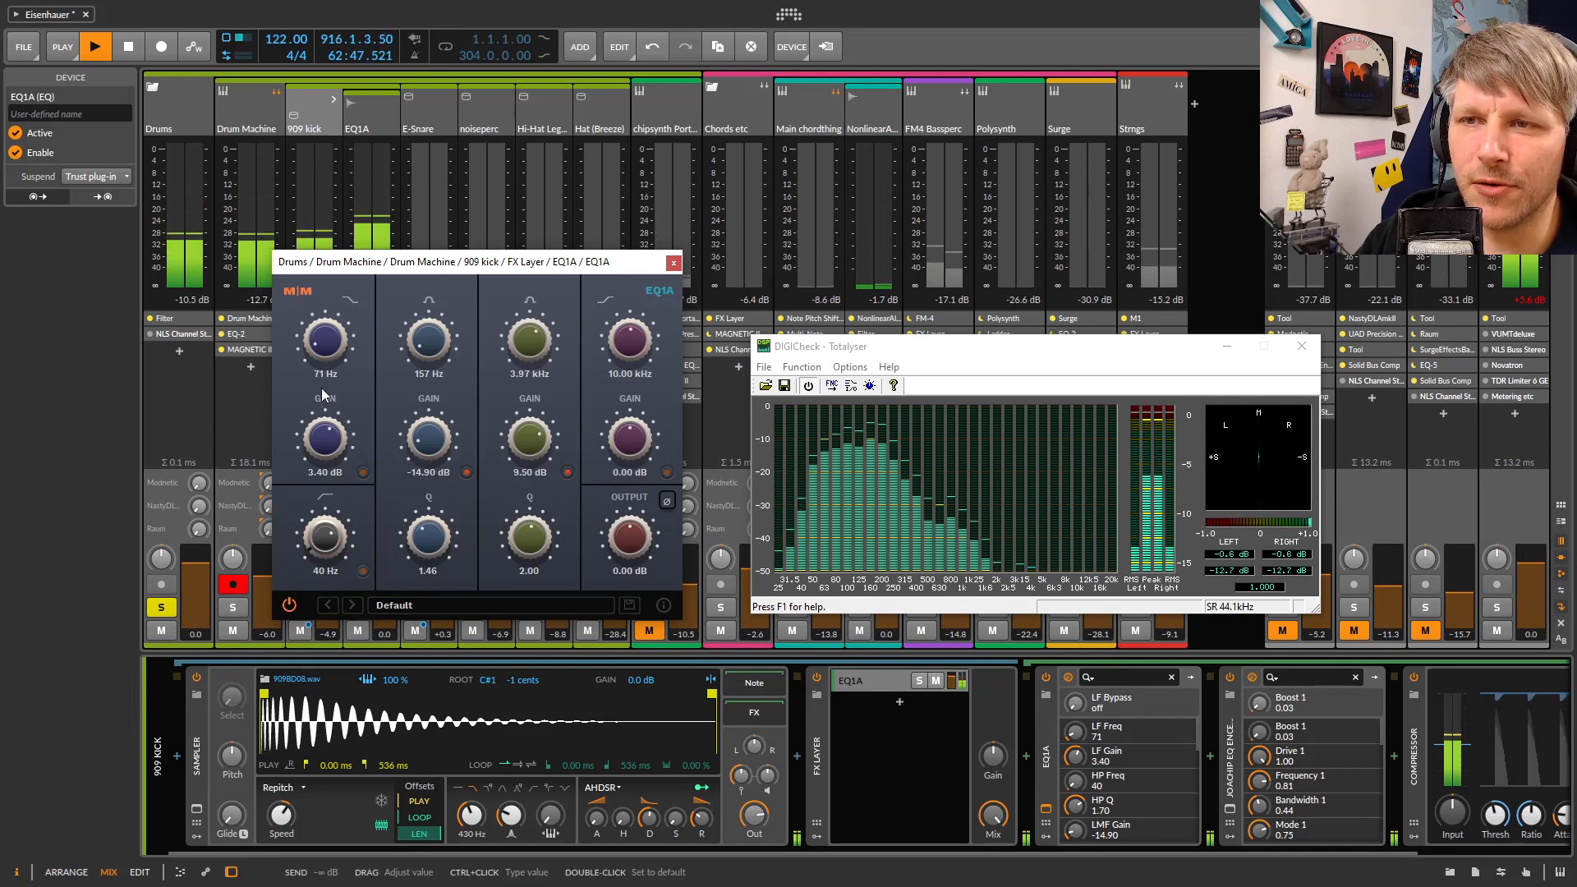
left_click(466, 474)
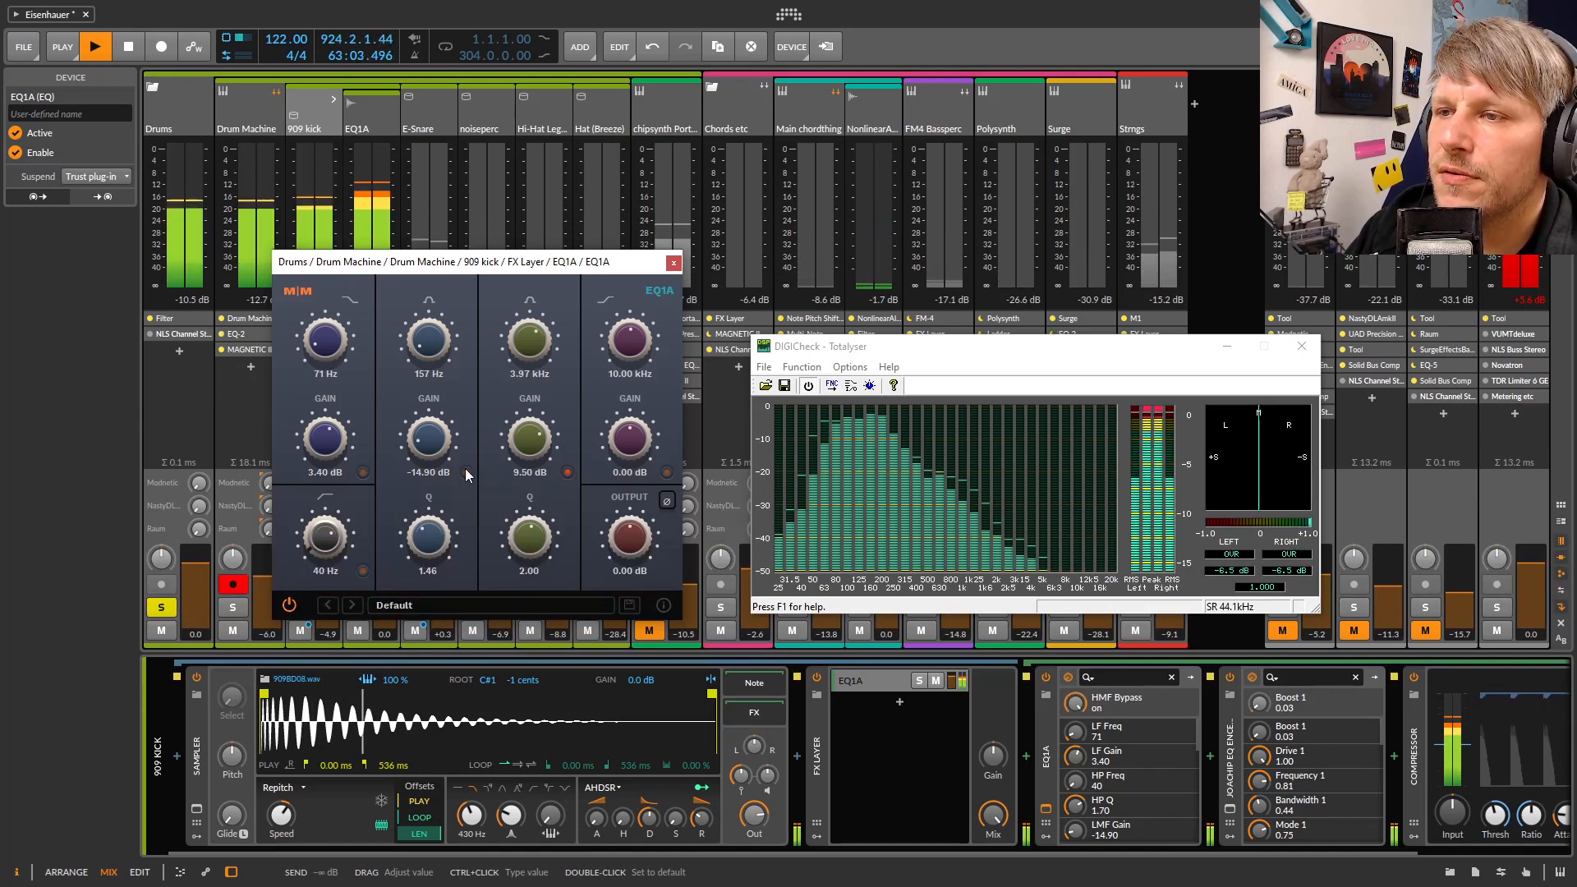
left_click(466, 472)
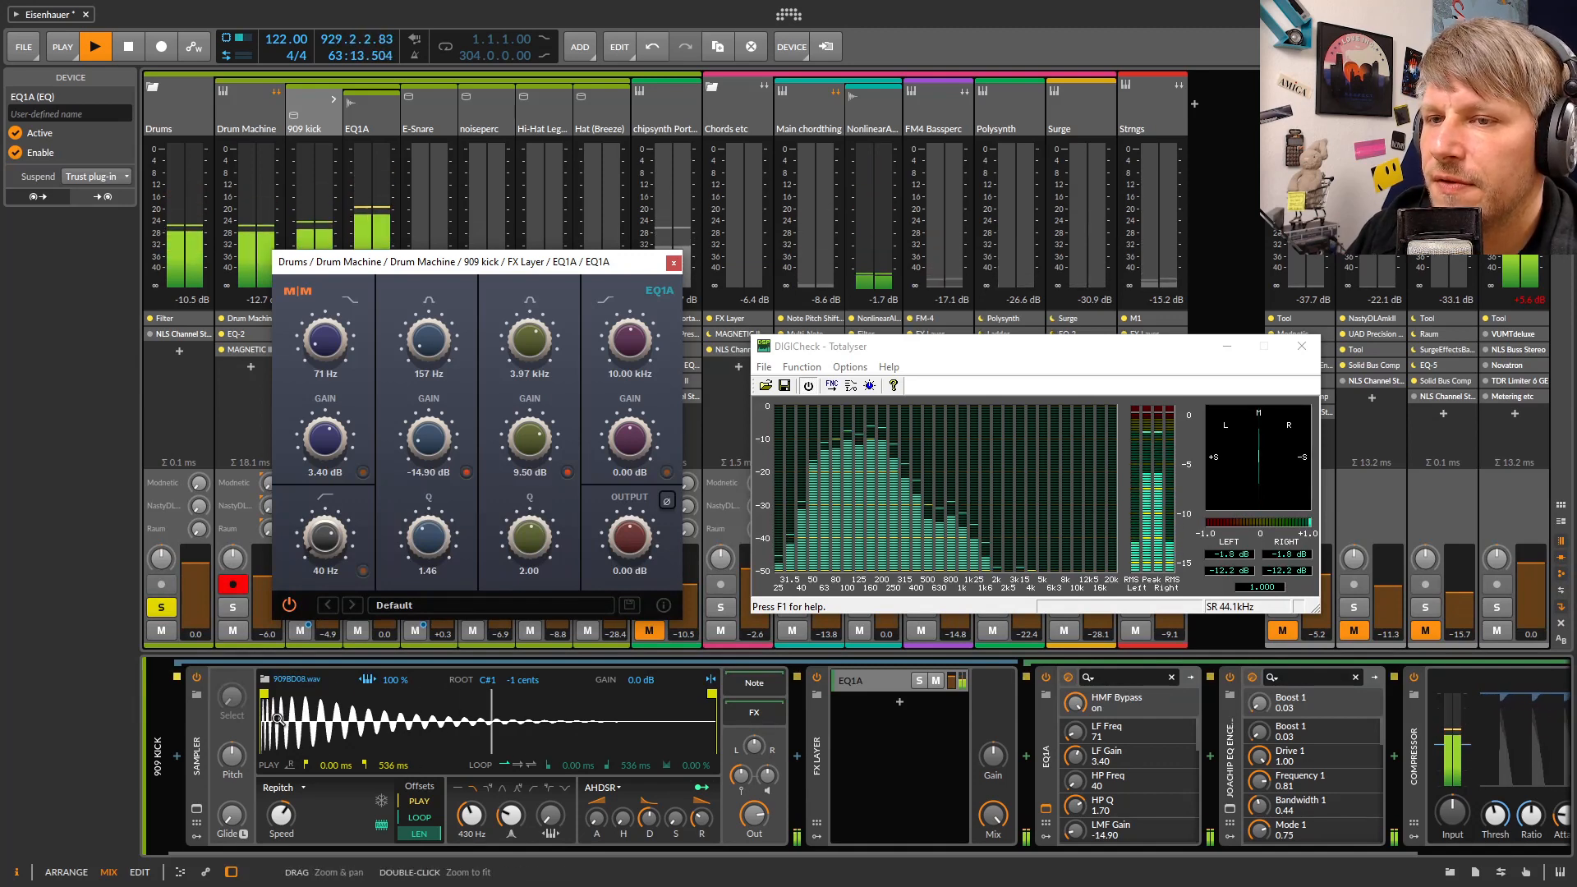
Zoom into the start of the kick sample's waveform in the Sampler, and close the Totalyser and EQ1A windows
left_click_drag(277, 720, 633, 721)
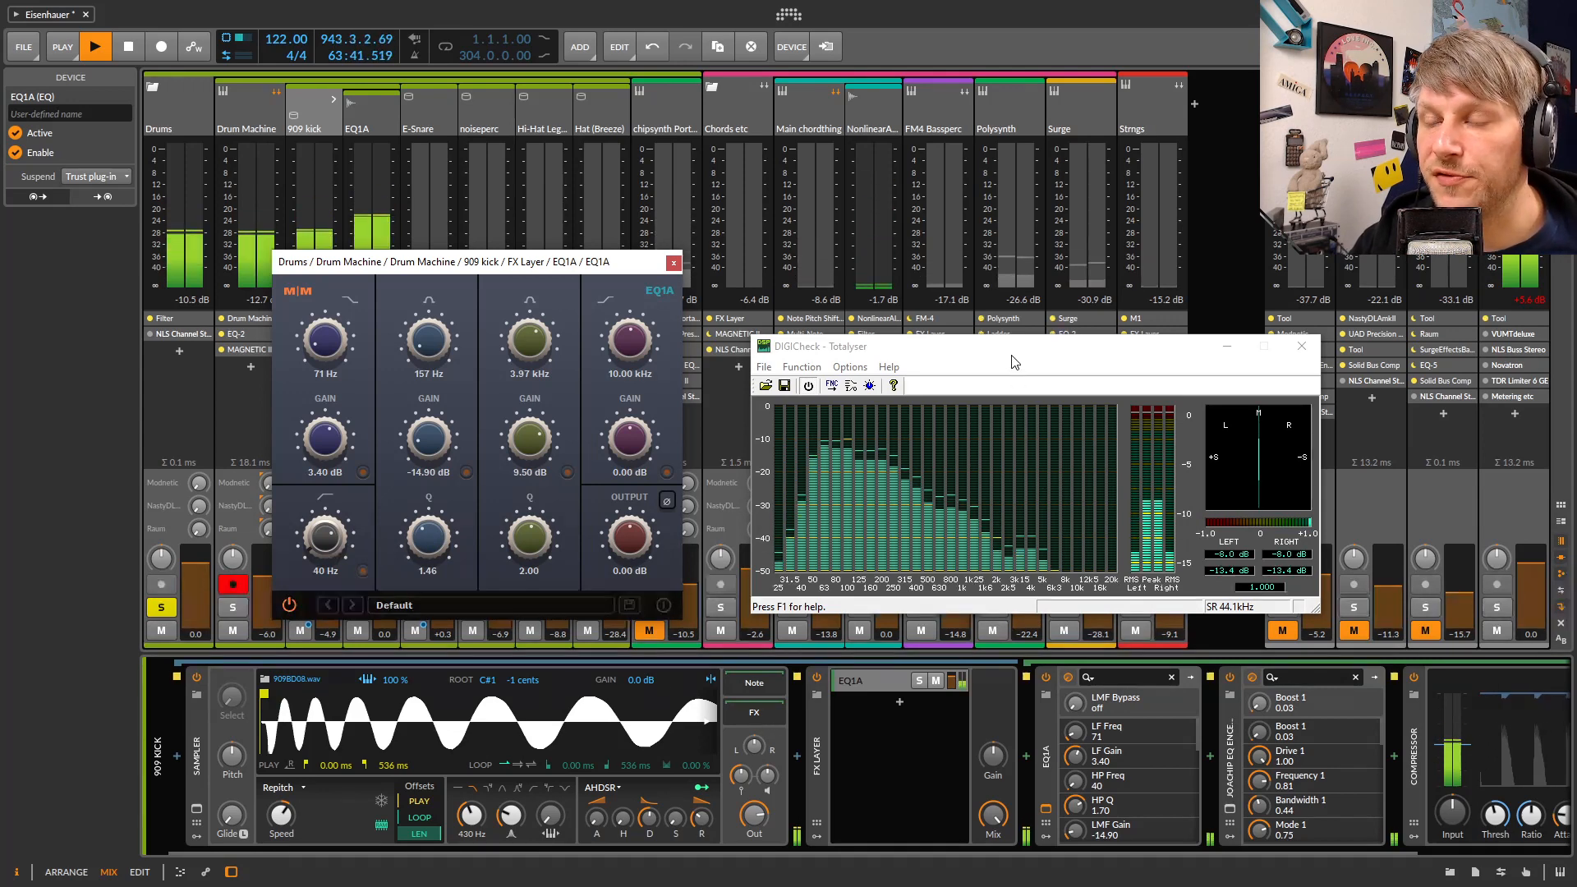
left_click(1302, 349)
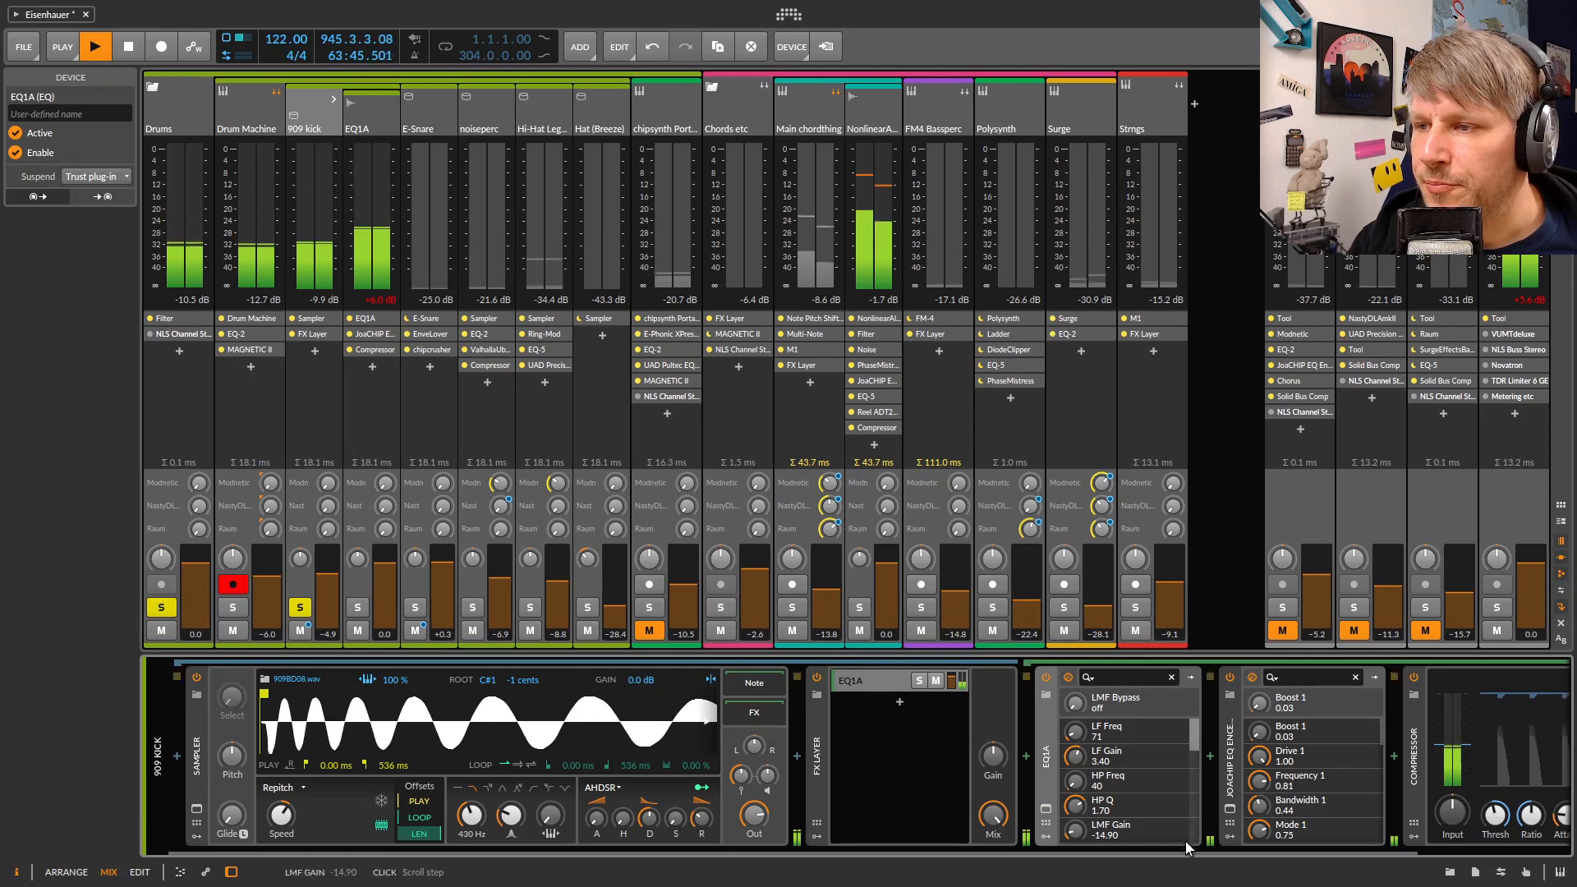
Open the 909 kick's JoaCHIP EQ window over the drum channels and bypass that device
left_click_drag(1187, 853, 1442, 848)
left_click(1068, 809)
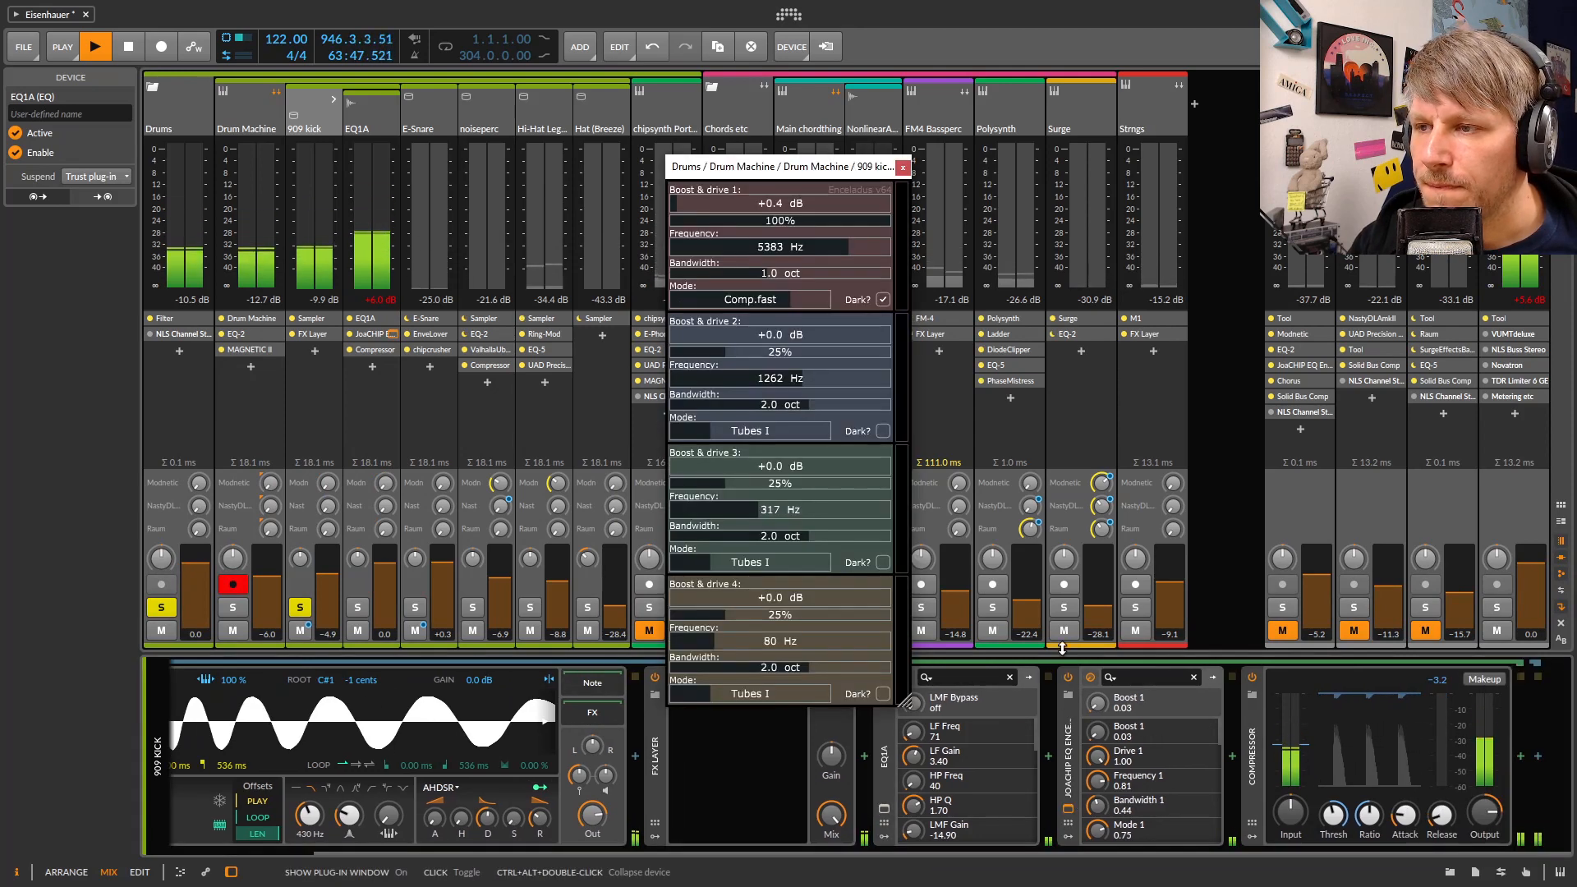
left_click_drag(764, 167, 339, 160)
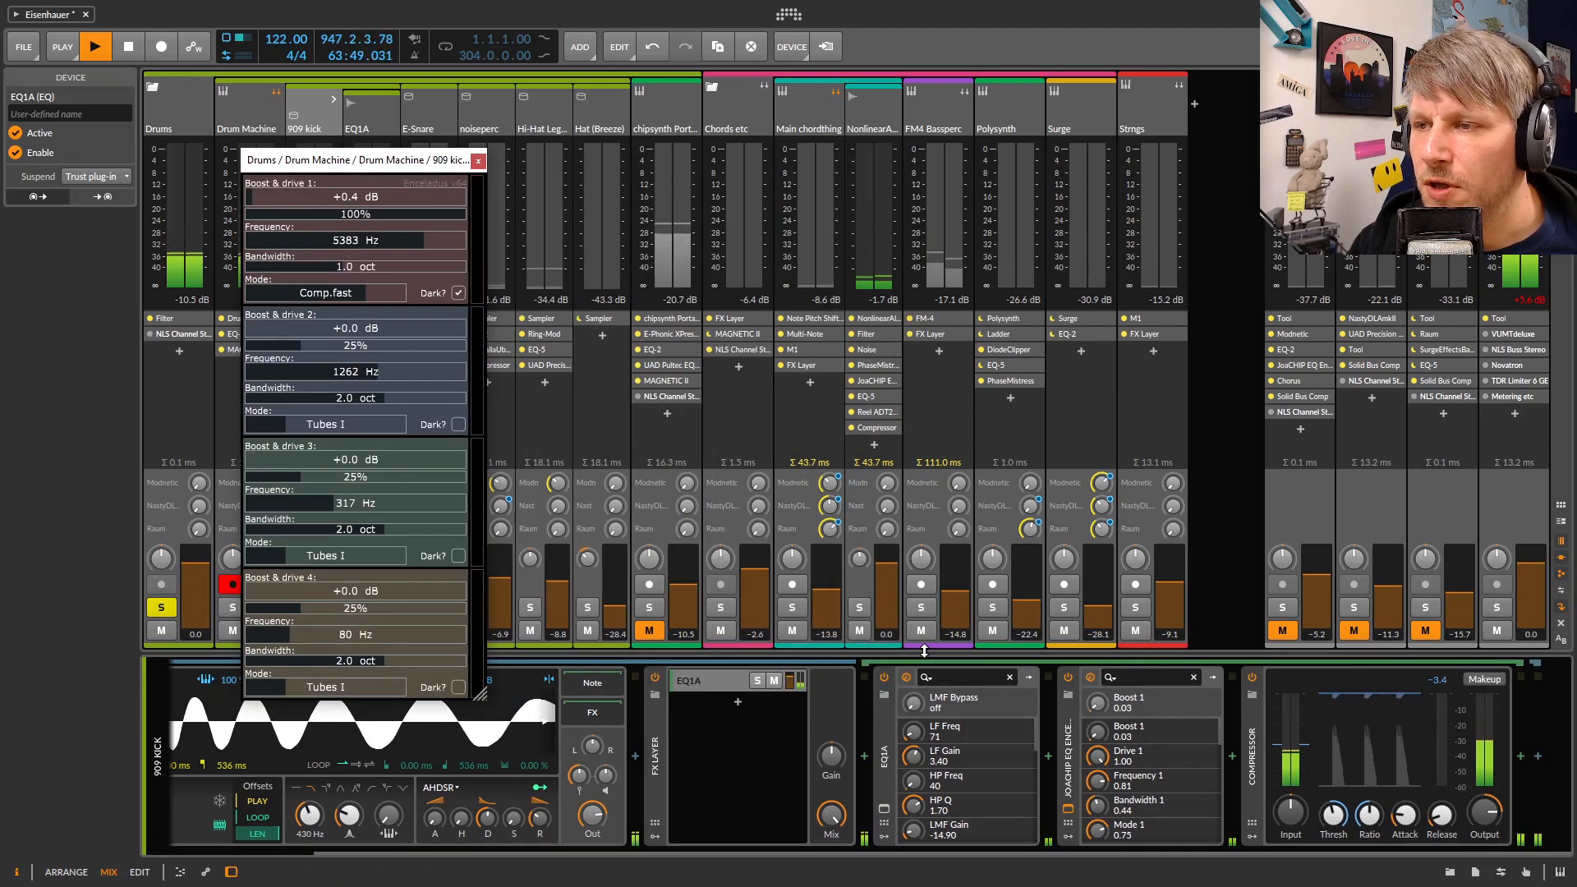
left_click(1070, 677)
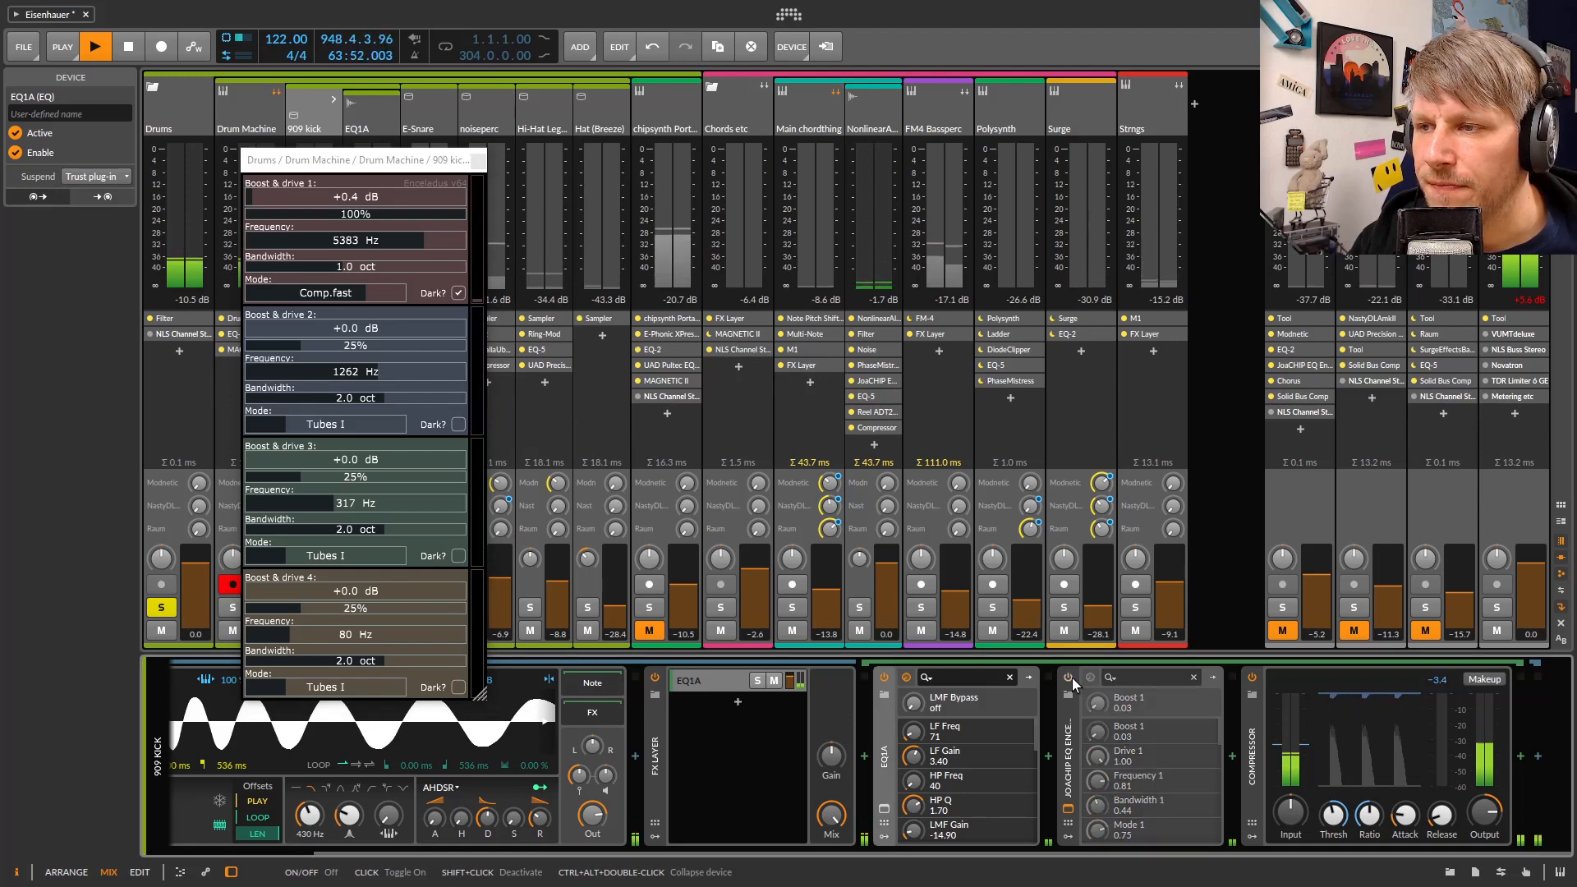
Reopen EQ1A, set its 3.97 kHz band's gain to 10.00 dB, and close the EQ1A window
left_click(886, 816)
left_click_drag(575, 261, 1007, 267)
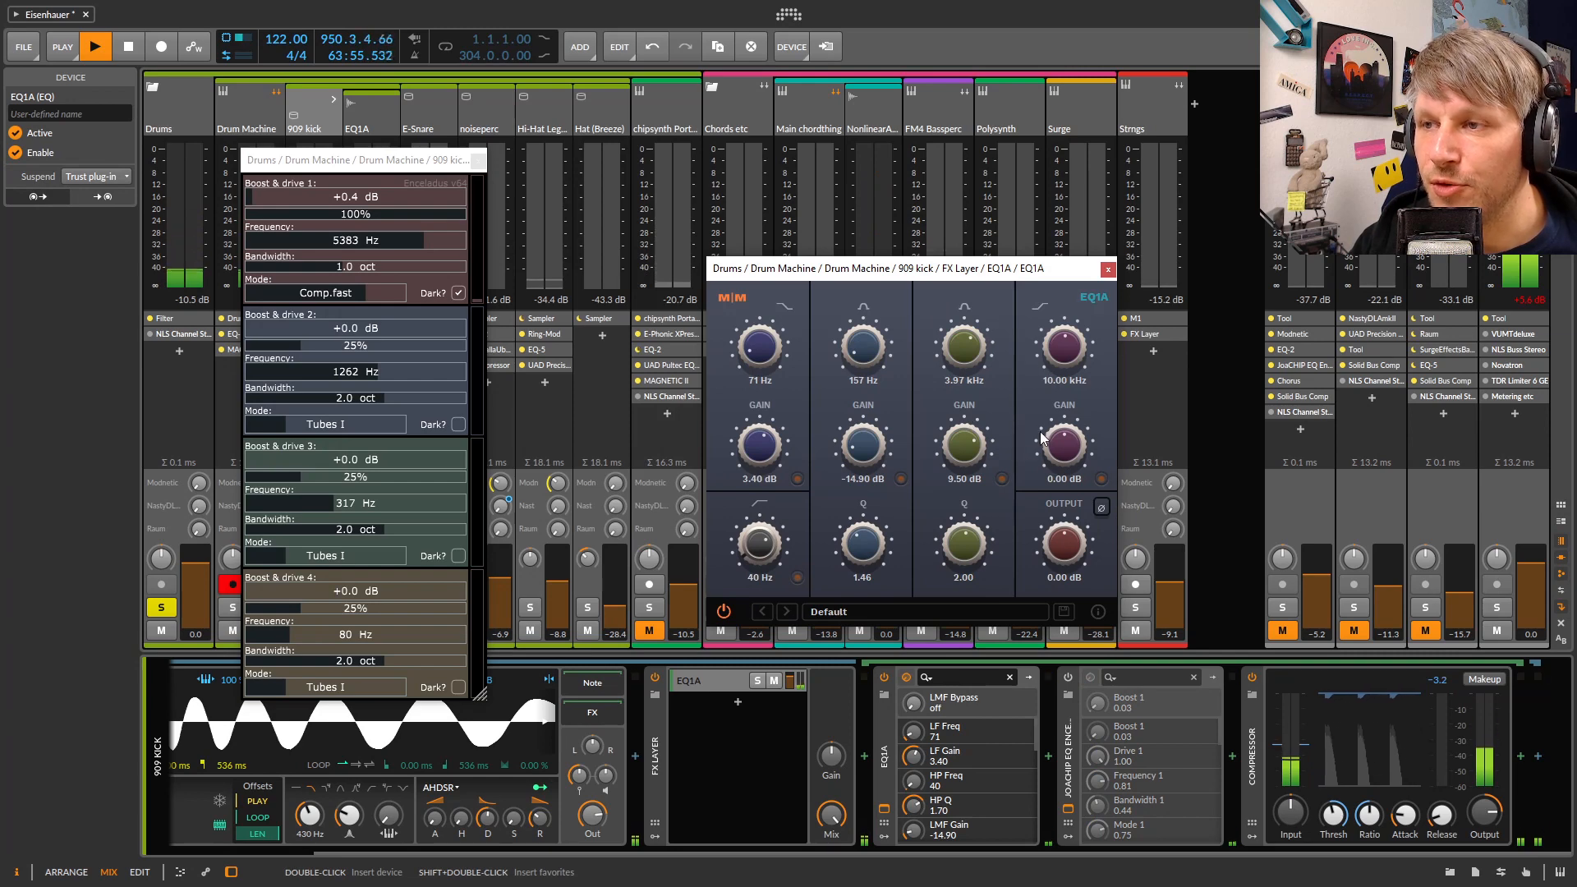
left_click_drag(963, 444, 966, 353)
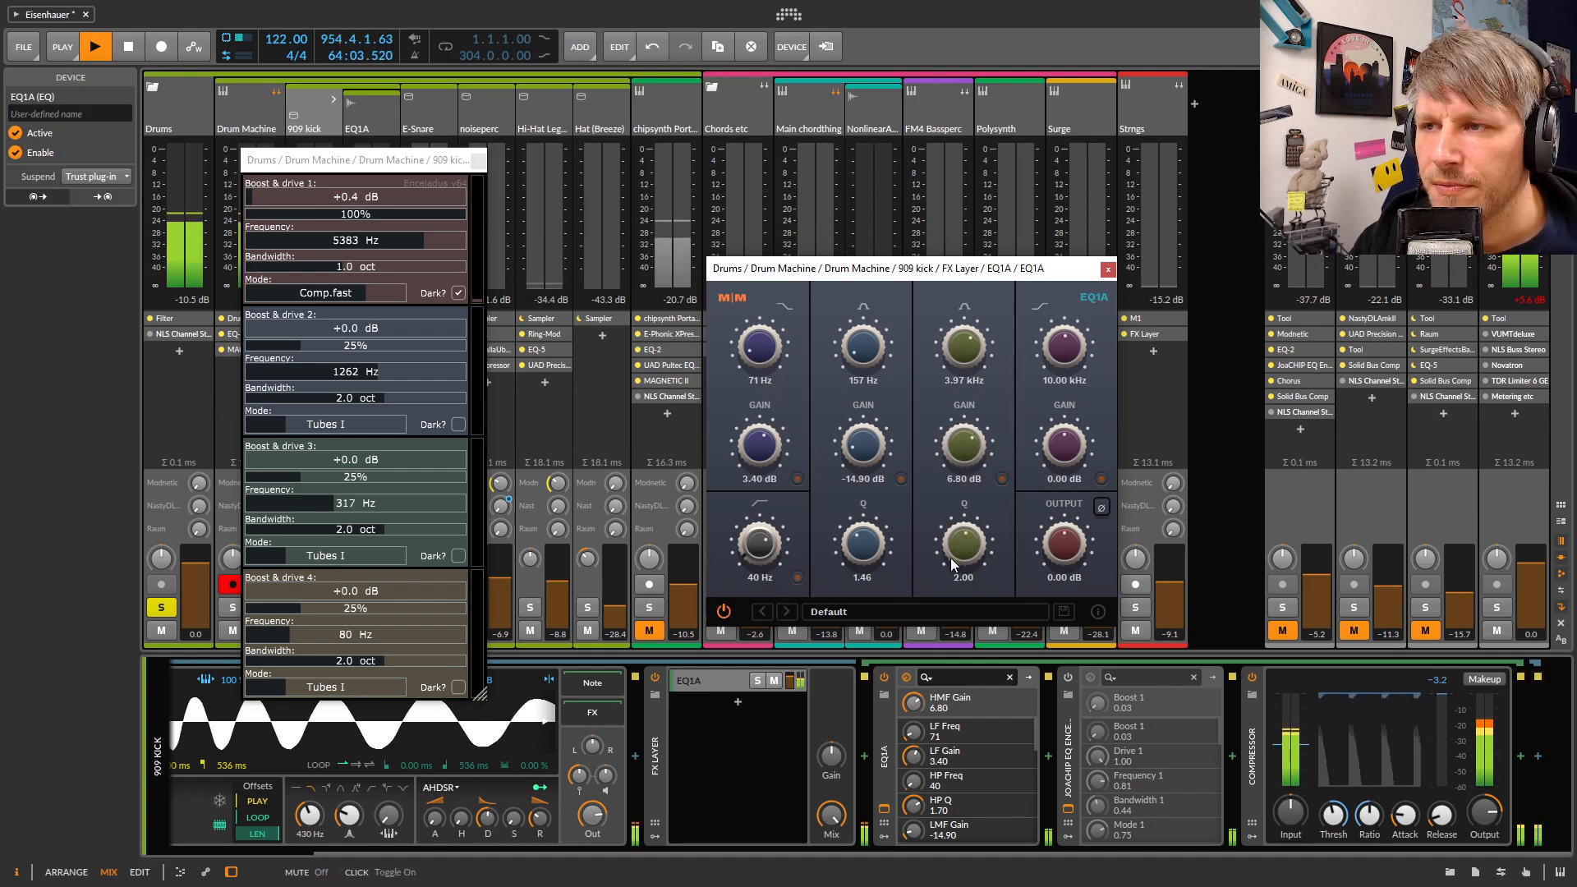
left_click_drag(955, 556, 958, 528)
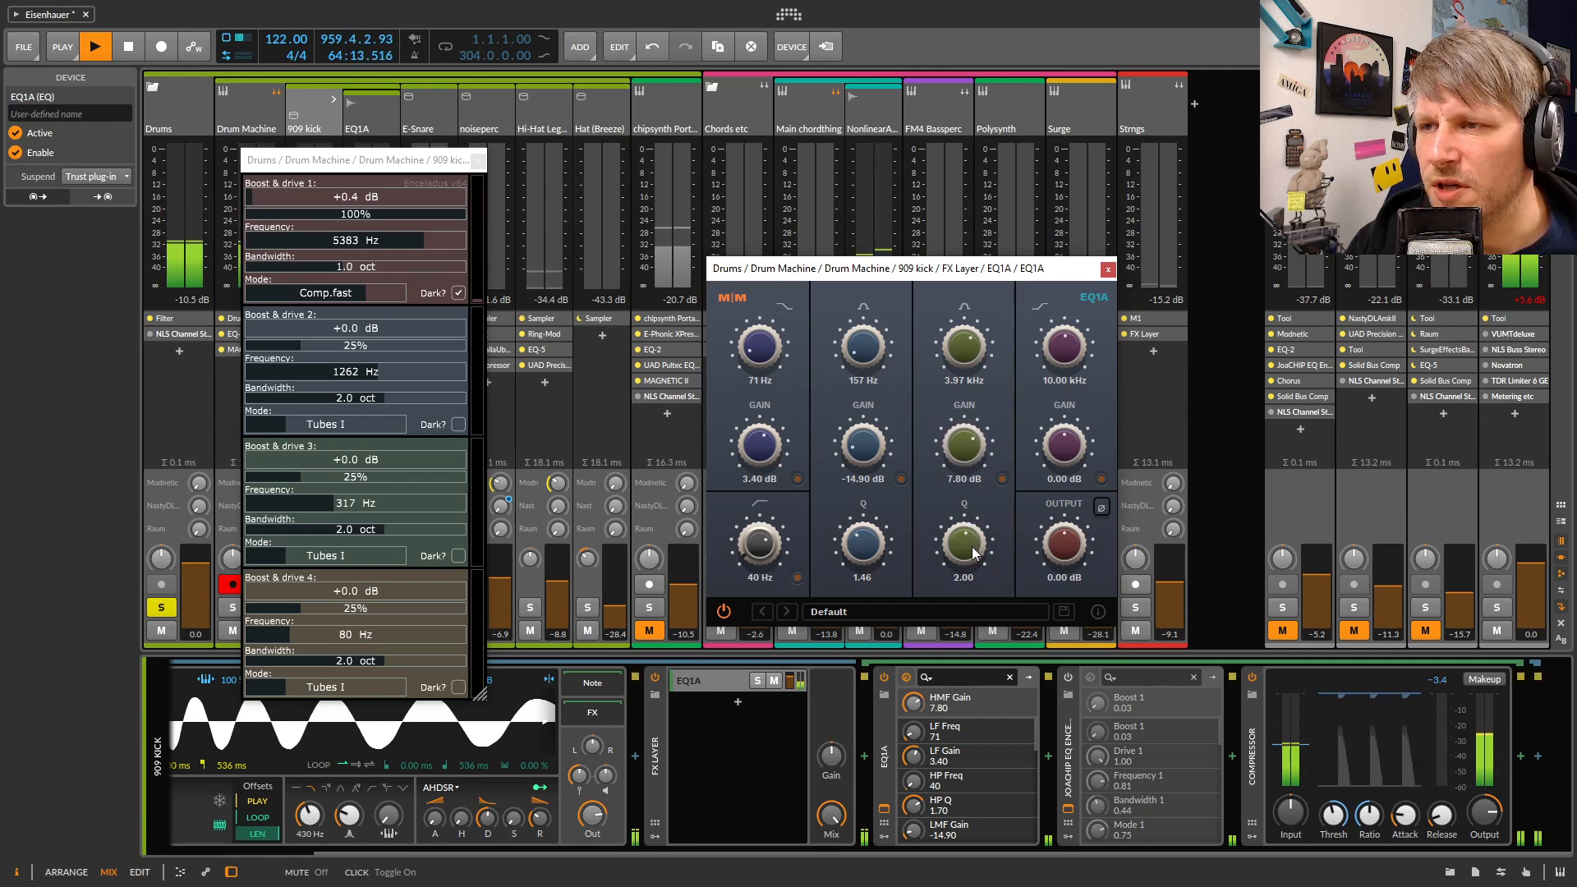
left_click_drag(979, 524, 983, 521)
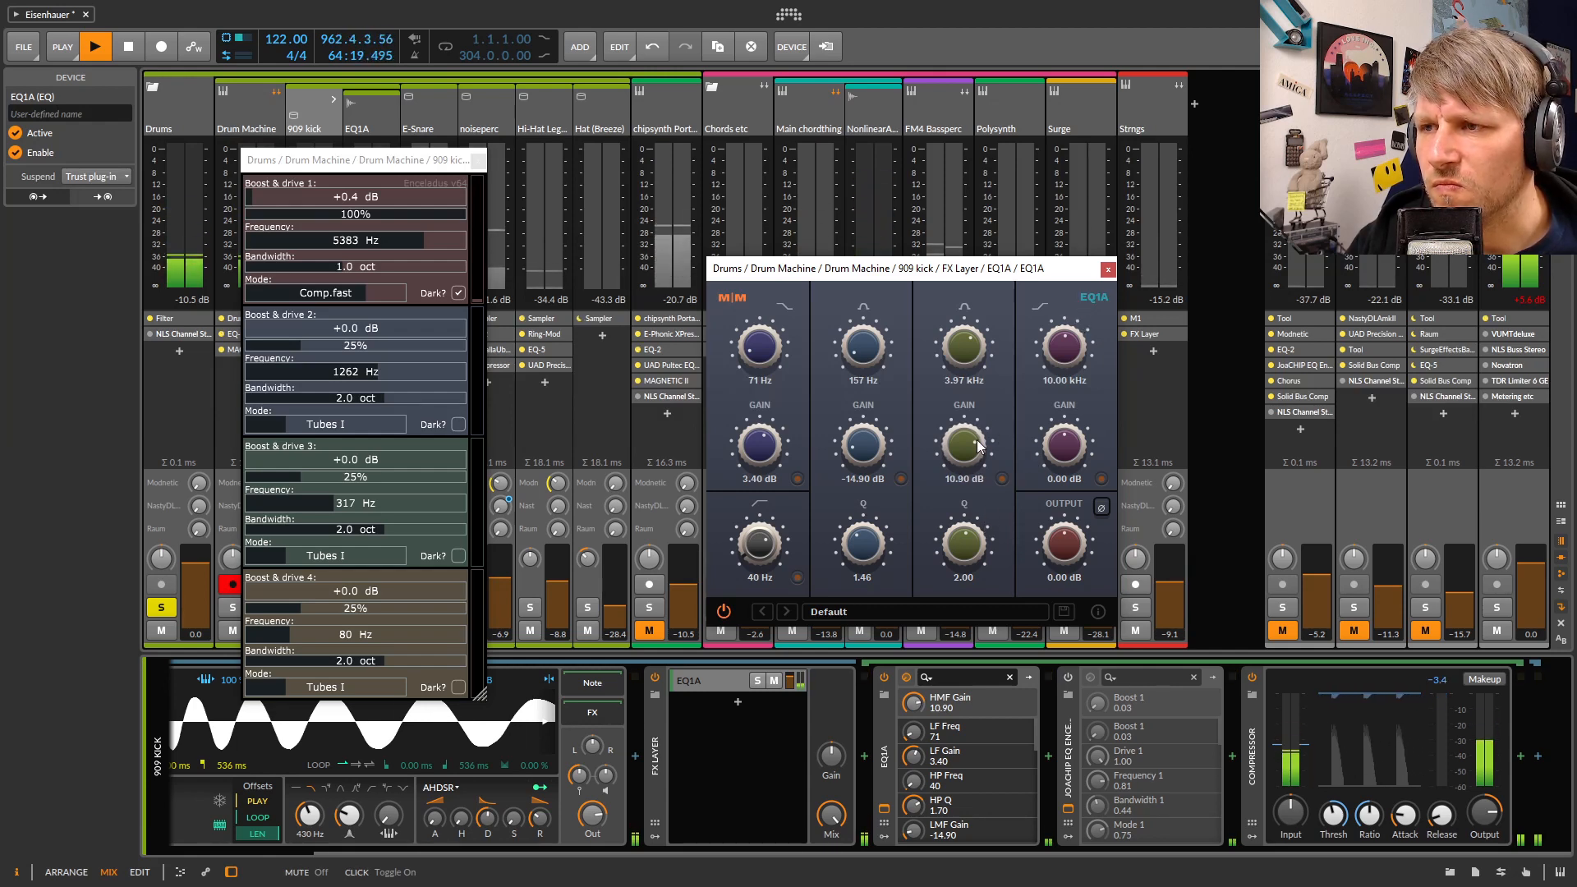
left_click(1109, 267)
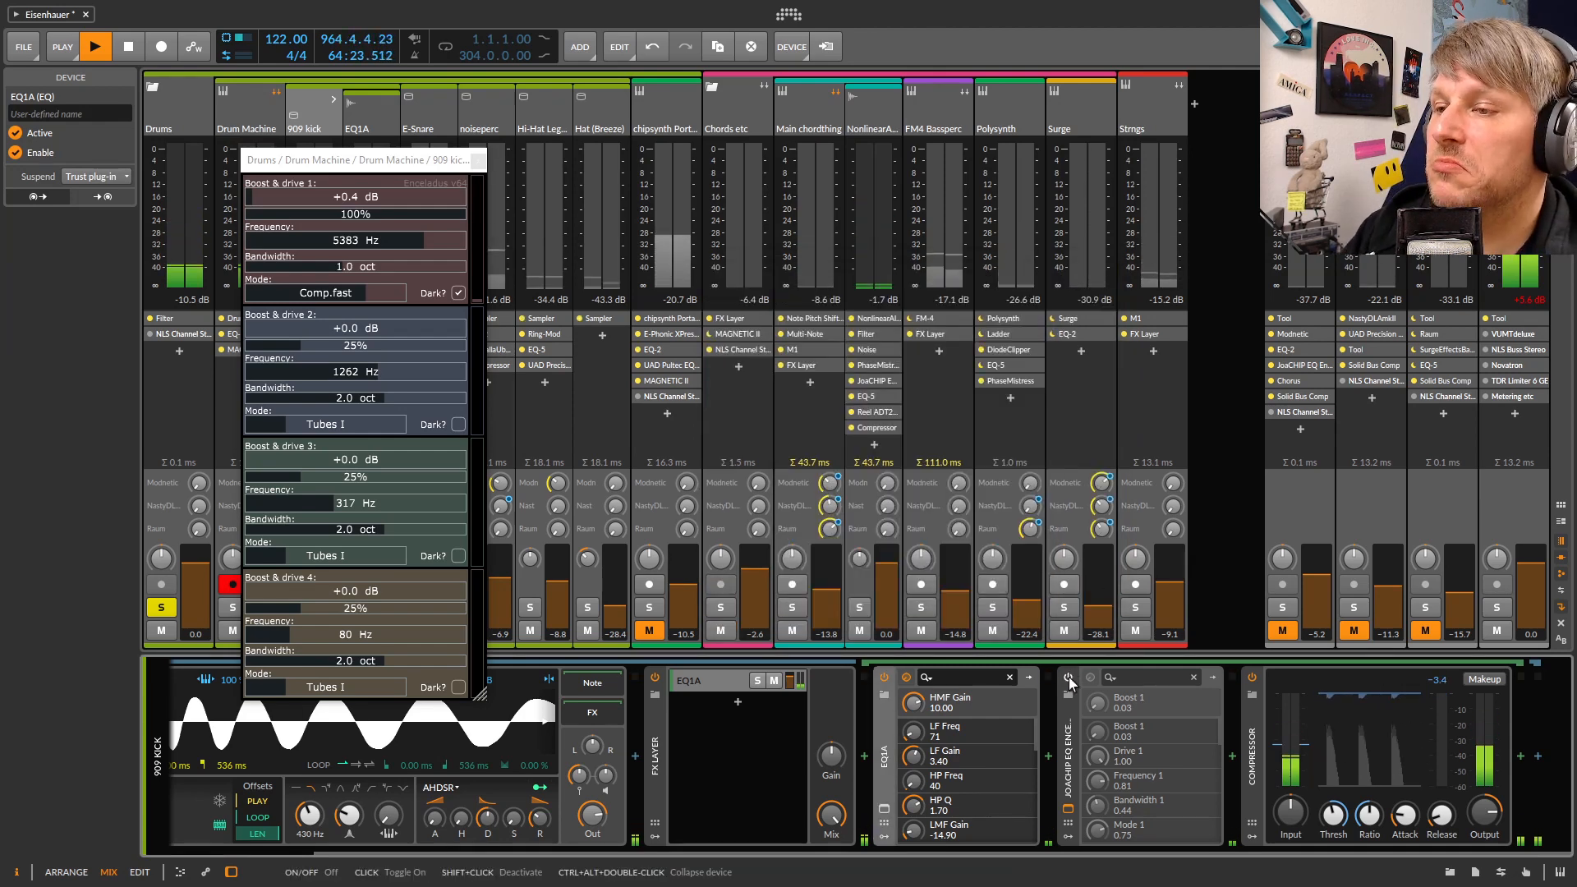
Re-enable the JoaCHIP EQ on the 909 kick and bring its window into focus
left_click(1069, 678)
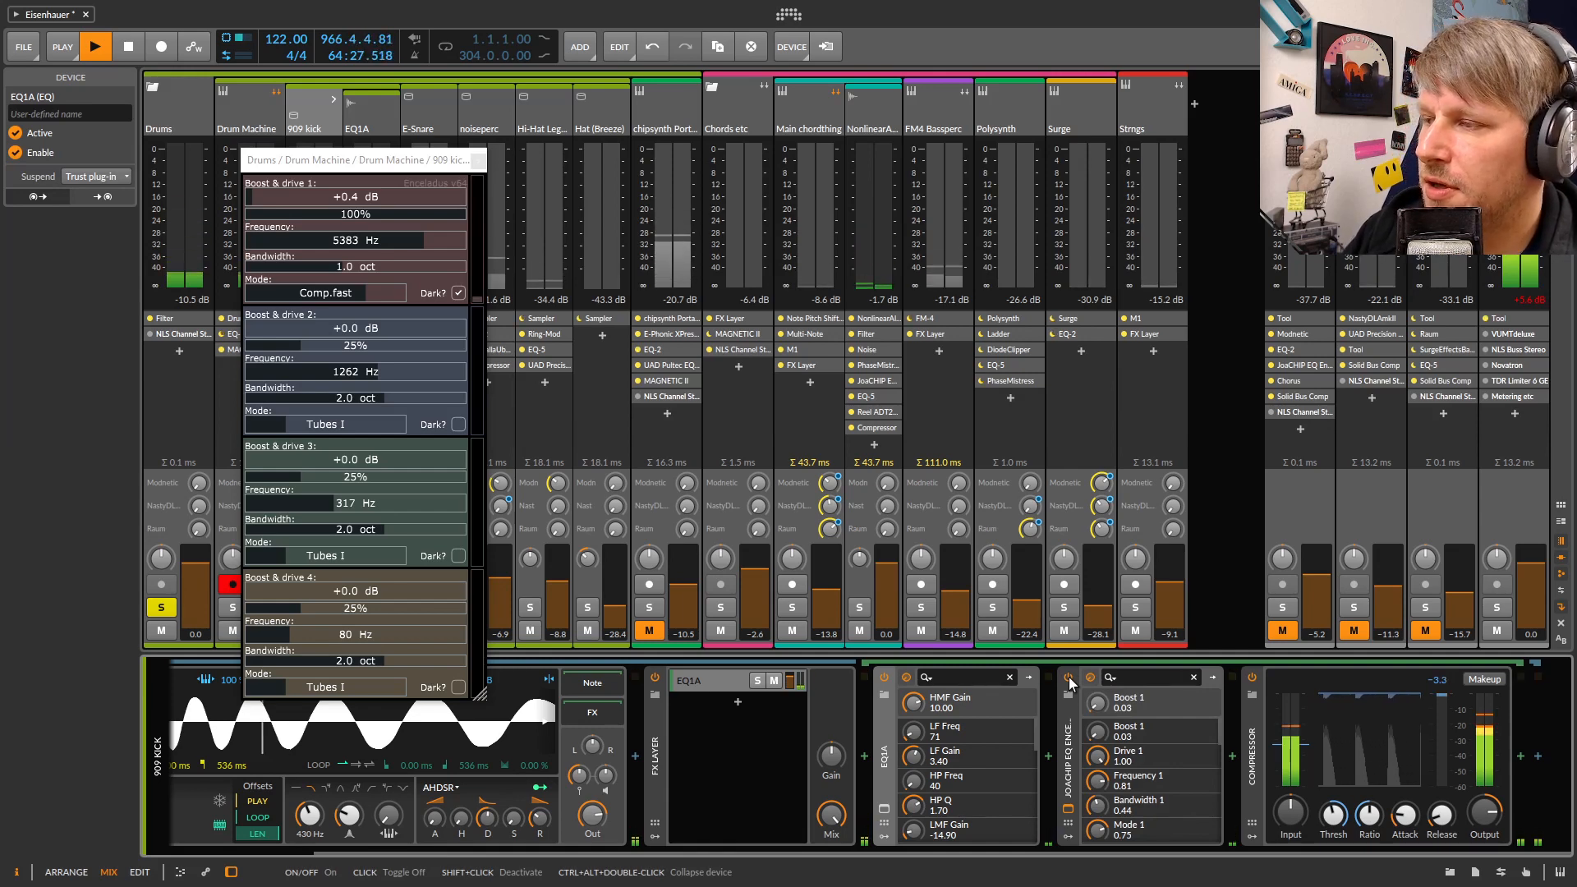
left_click(404, 169)
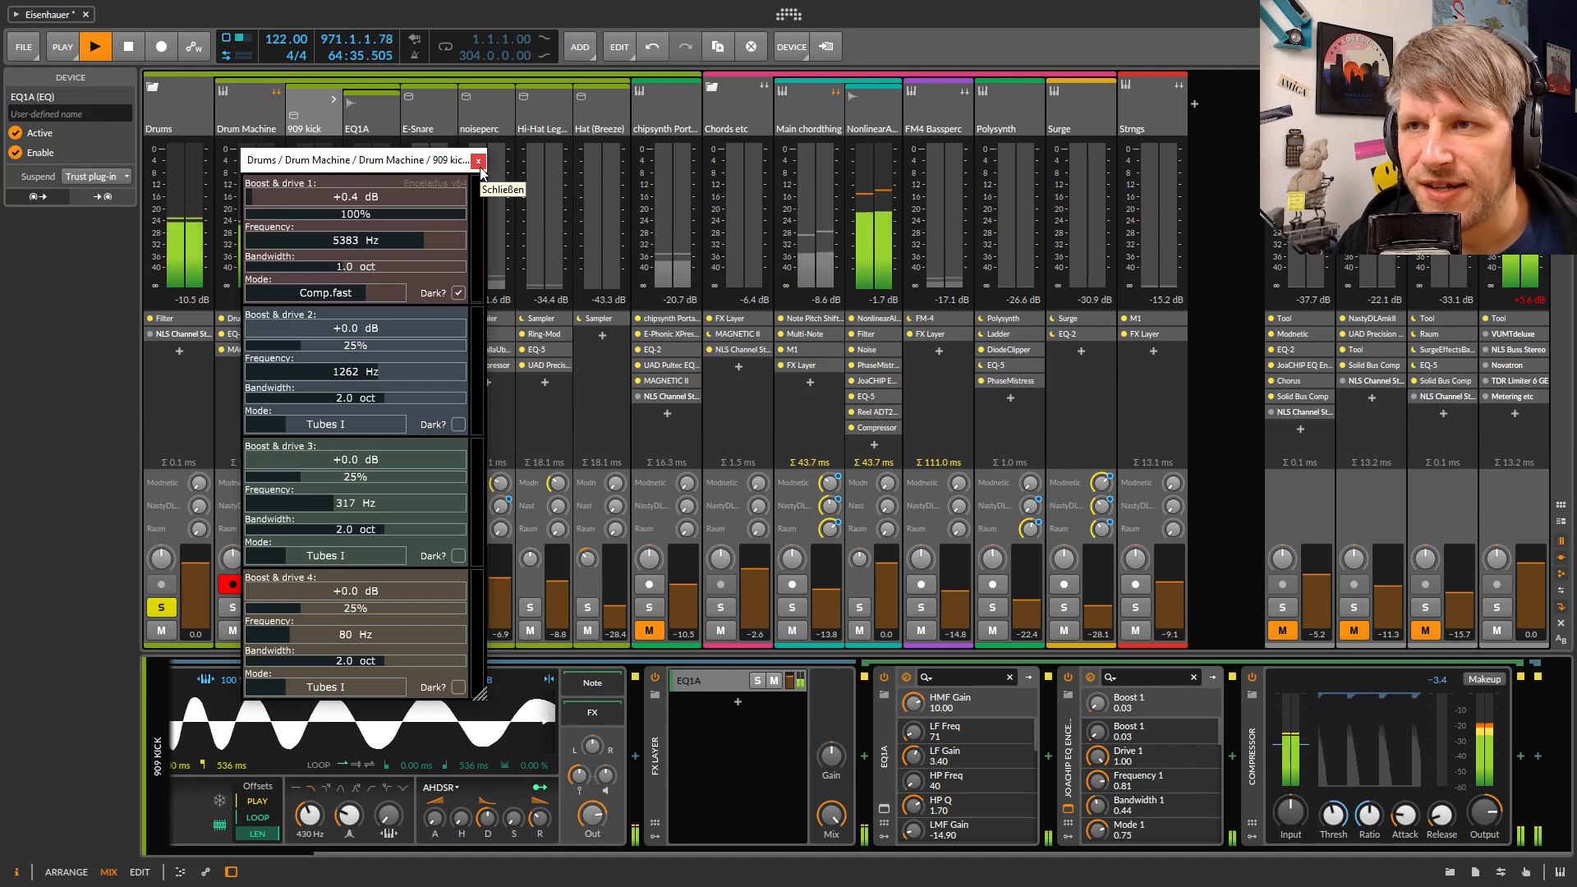
Compare the kick with its Compressor bypassed and enabled, and close the JoaCHIP EQ window
left_click(1271, 752)
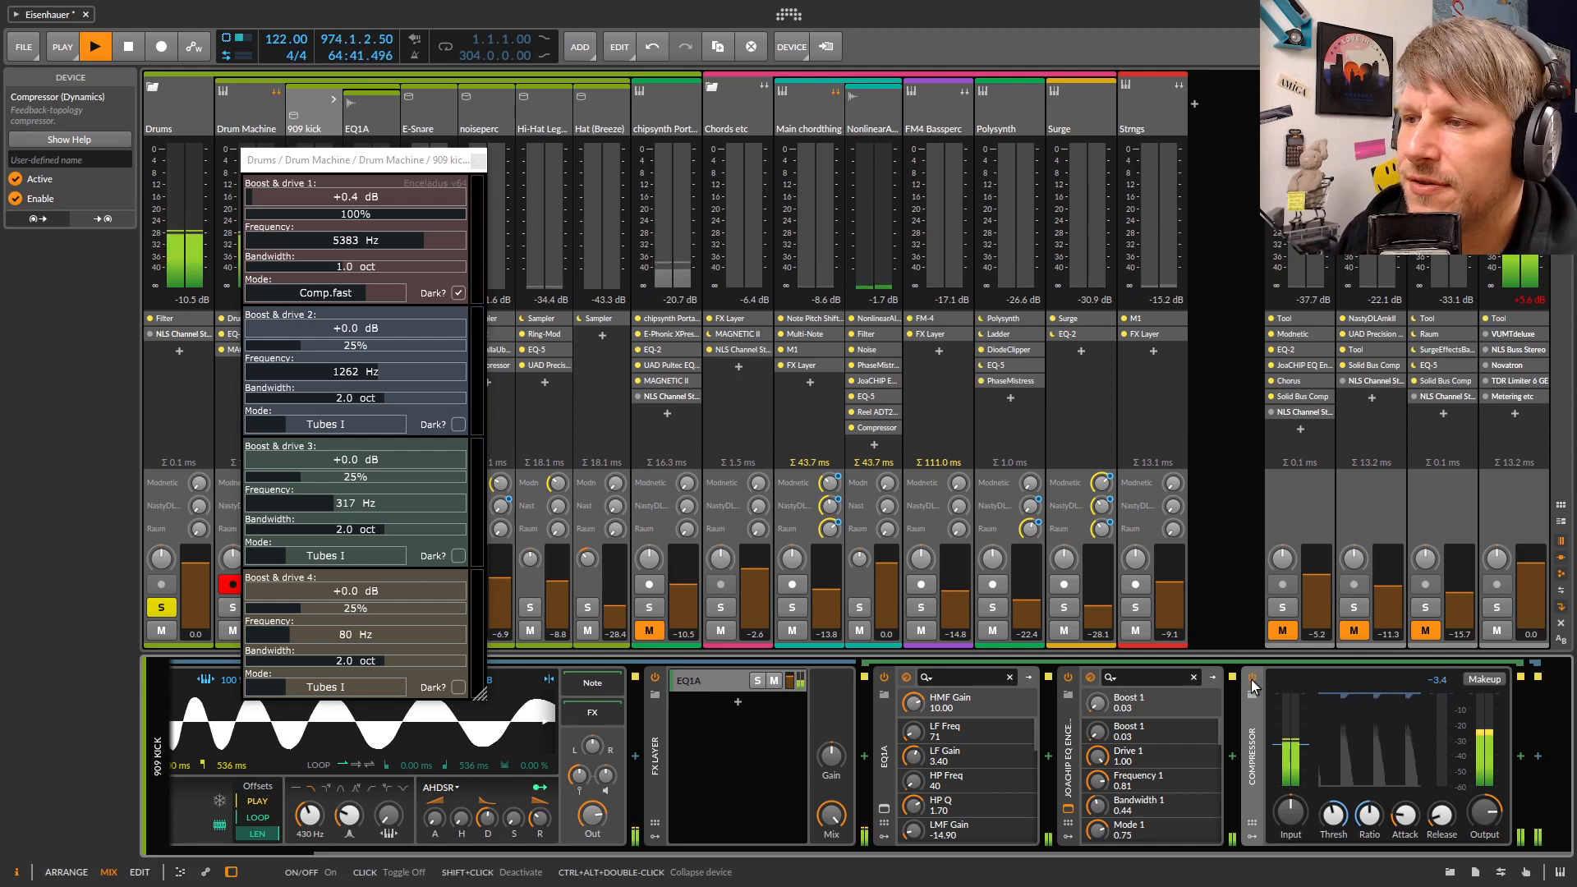
left_click(1253, 680)
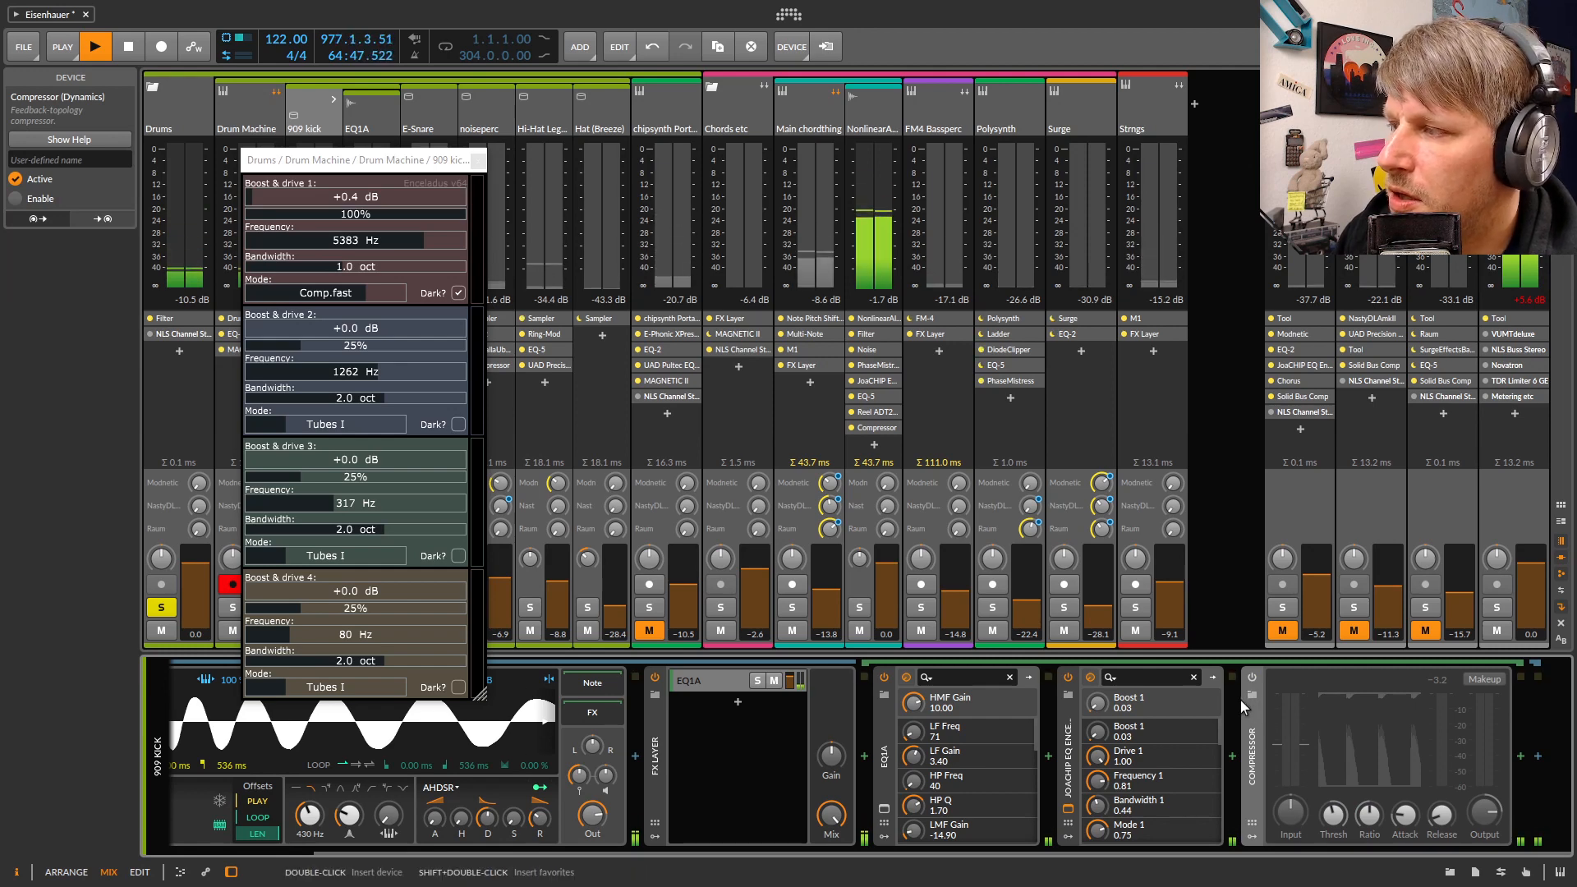
left_click(479, 164)
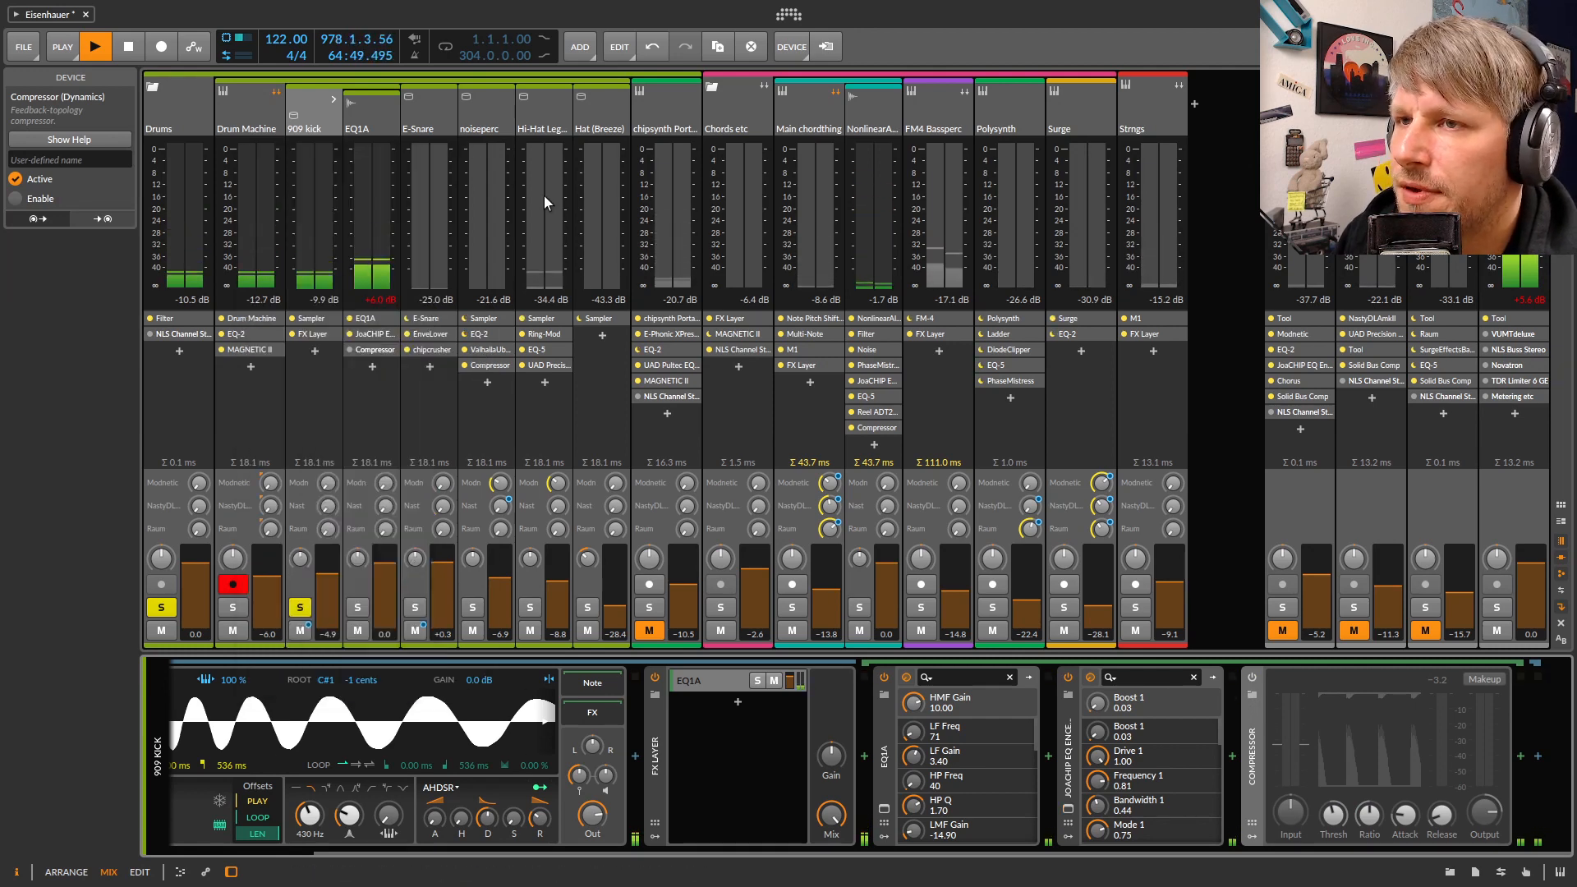
left_click(1252, 679)
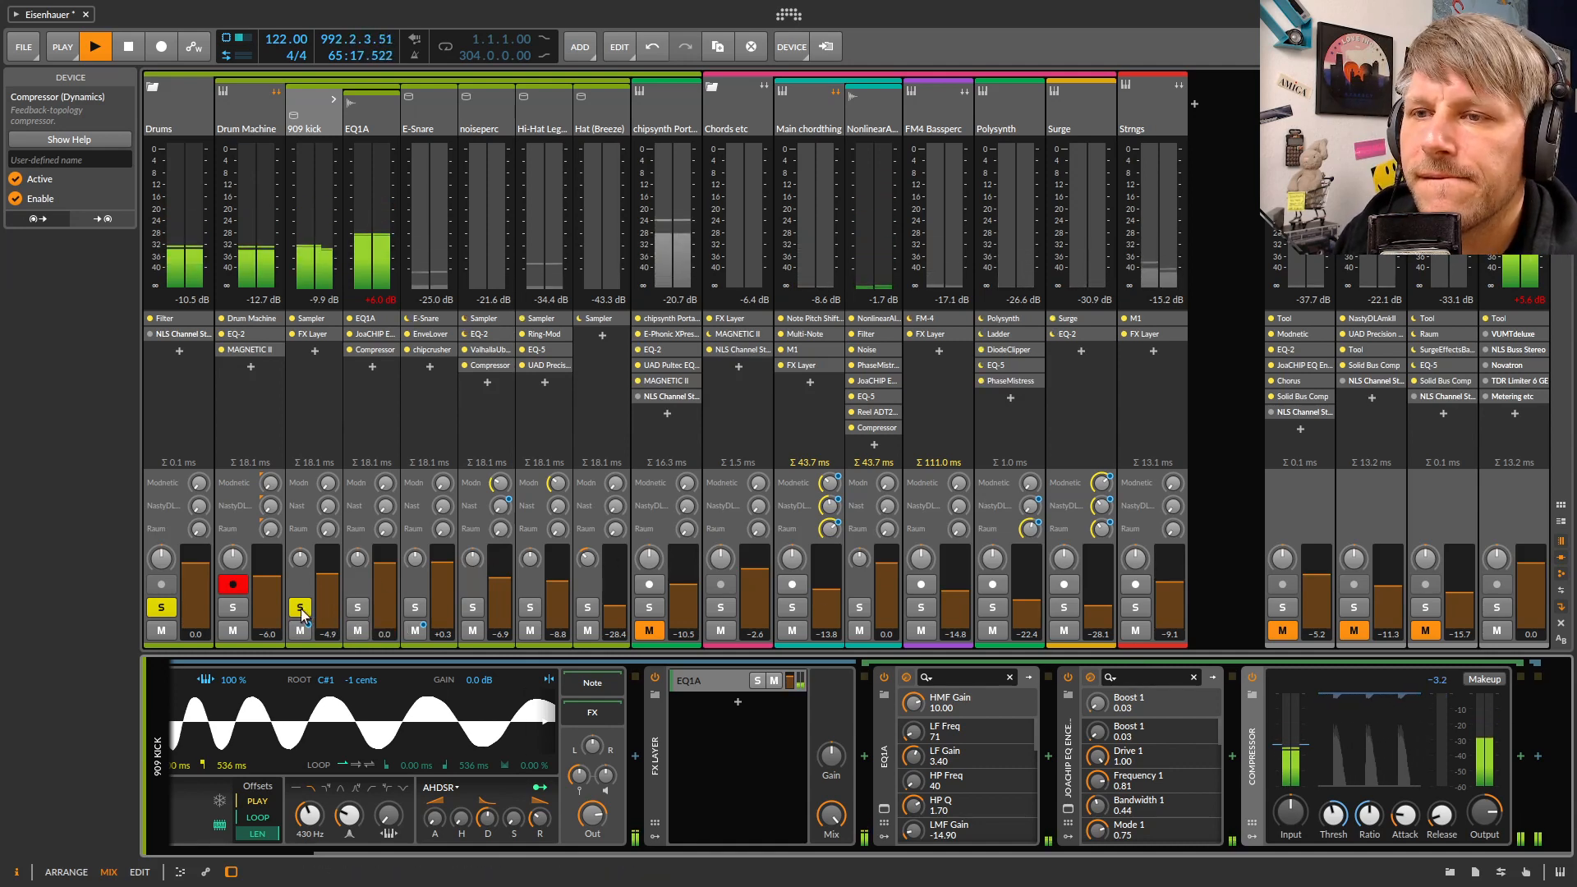
Clear the solos on the Drums group and 909 kick, and select the Drums group's NLS Channel Stereo device
left_click(161, 609)
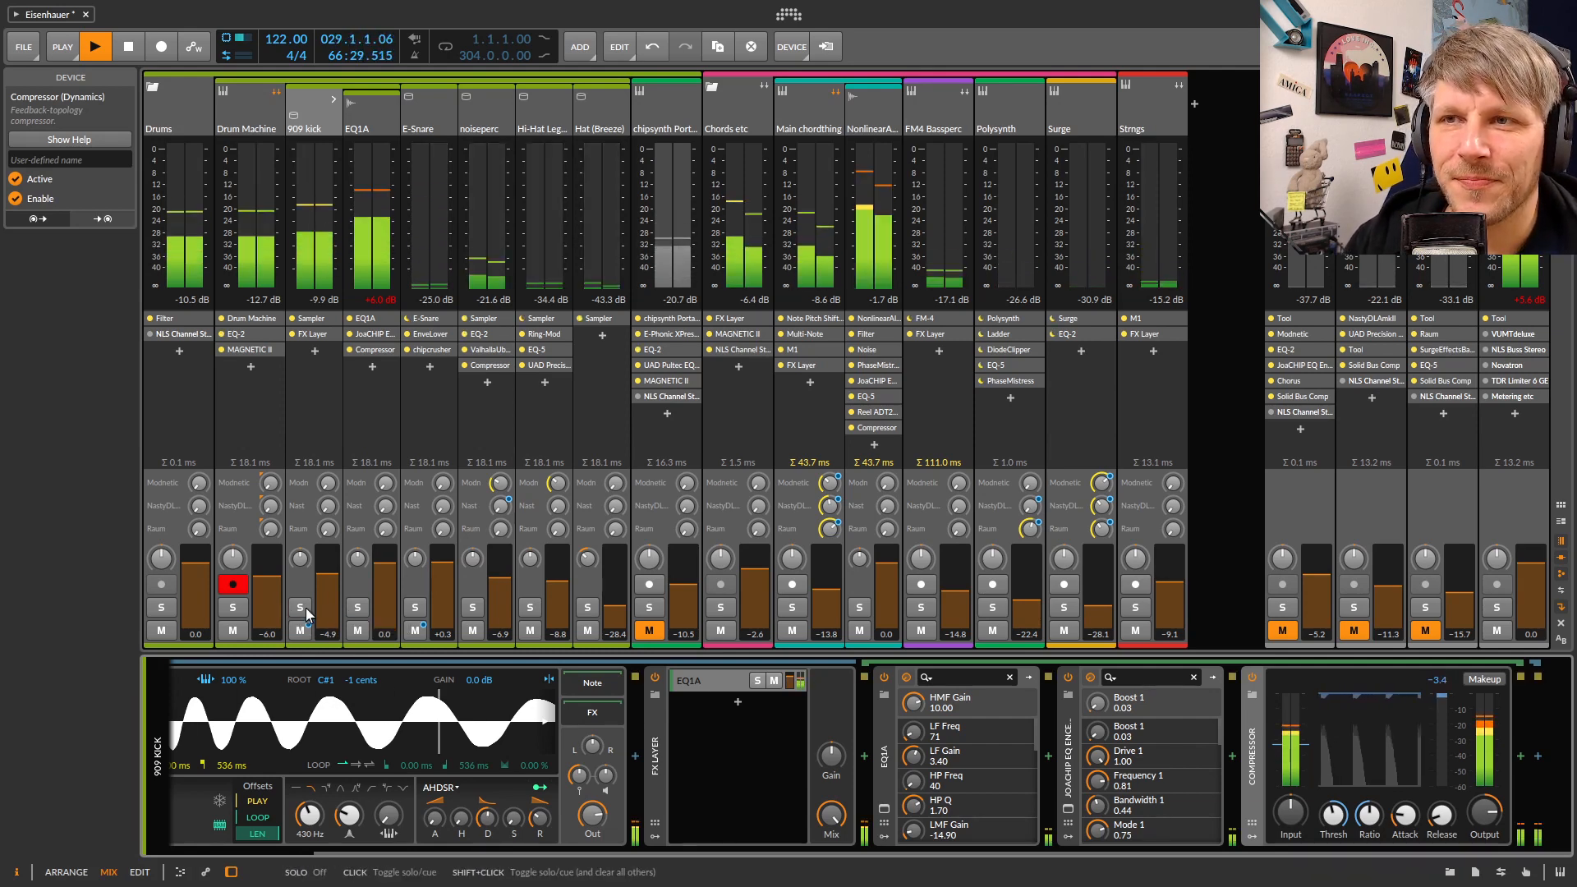
left_click(307, 611)
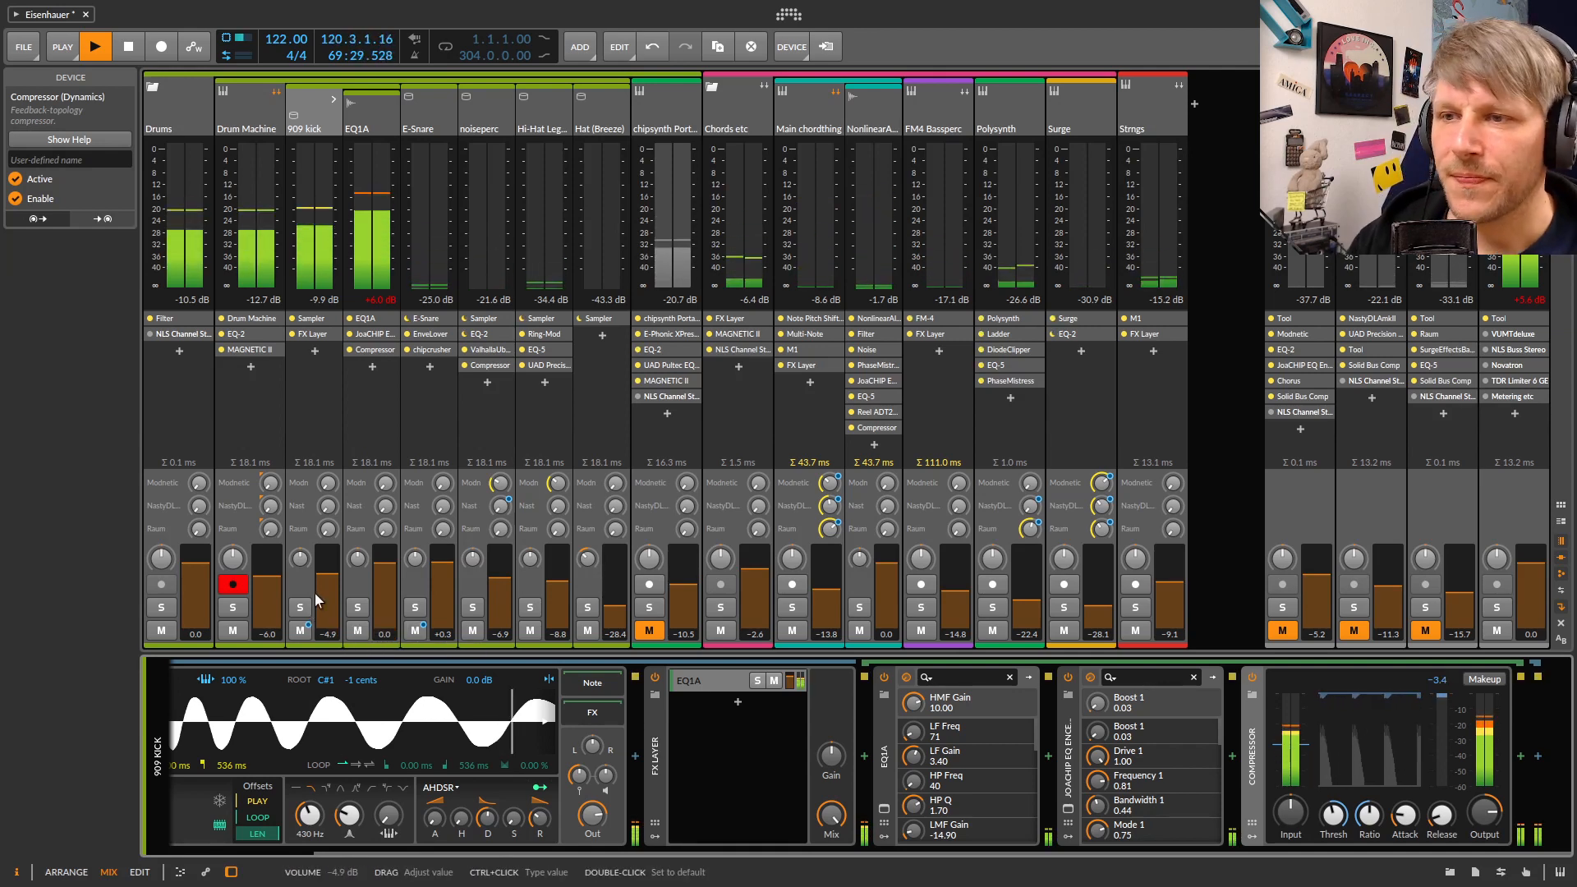
left_click(164, 334)
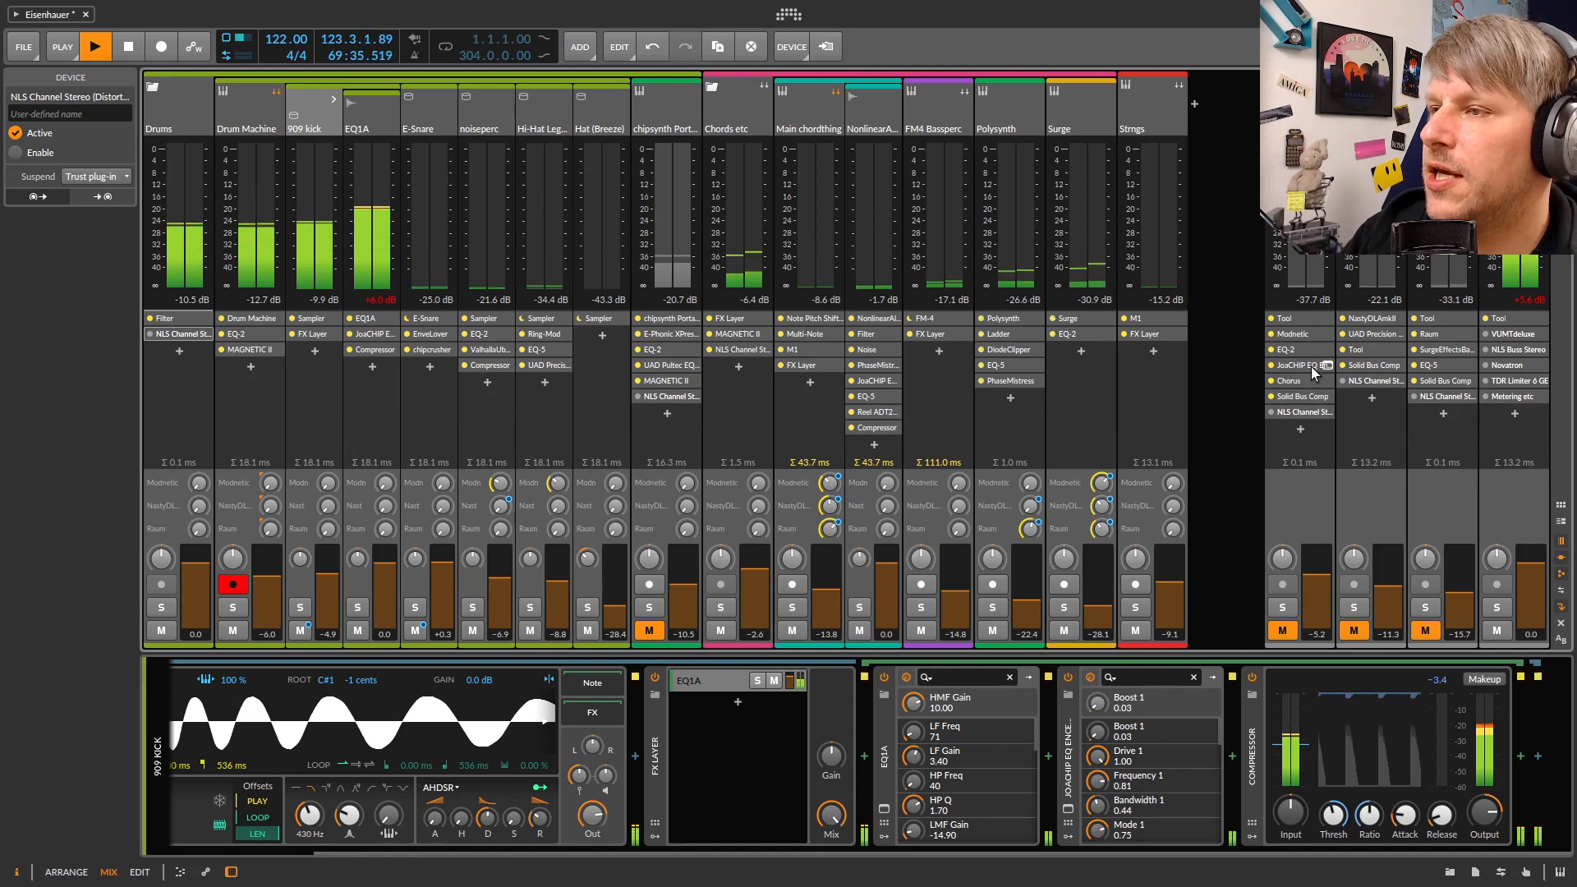
Re-enable NLS Buss Stereo, Novatron and TDR Limiter 6 GE on the master channel
left_click(1485, 365)
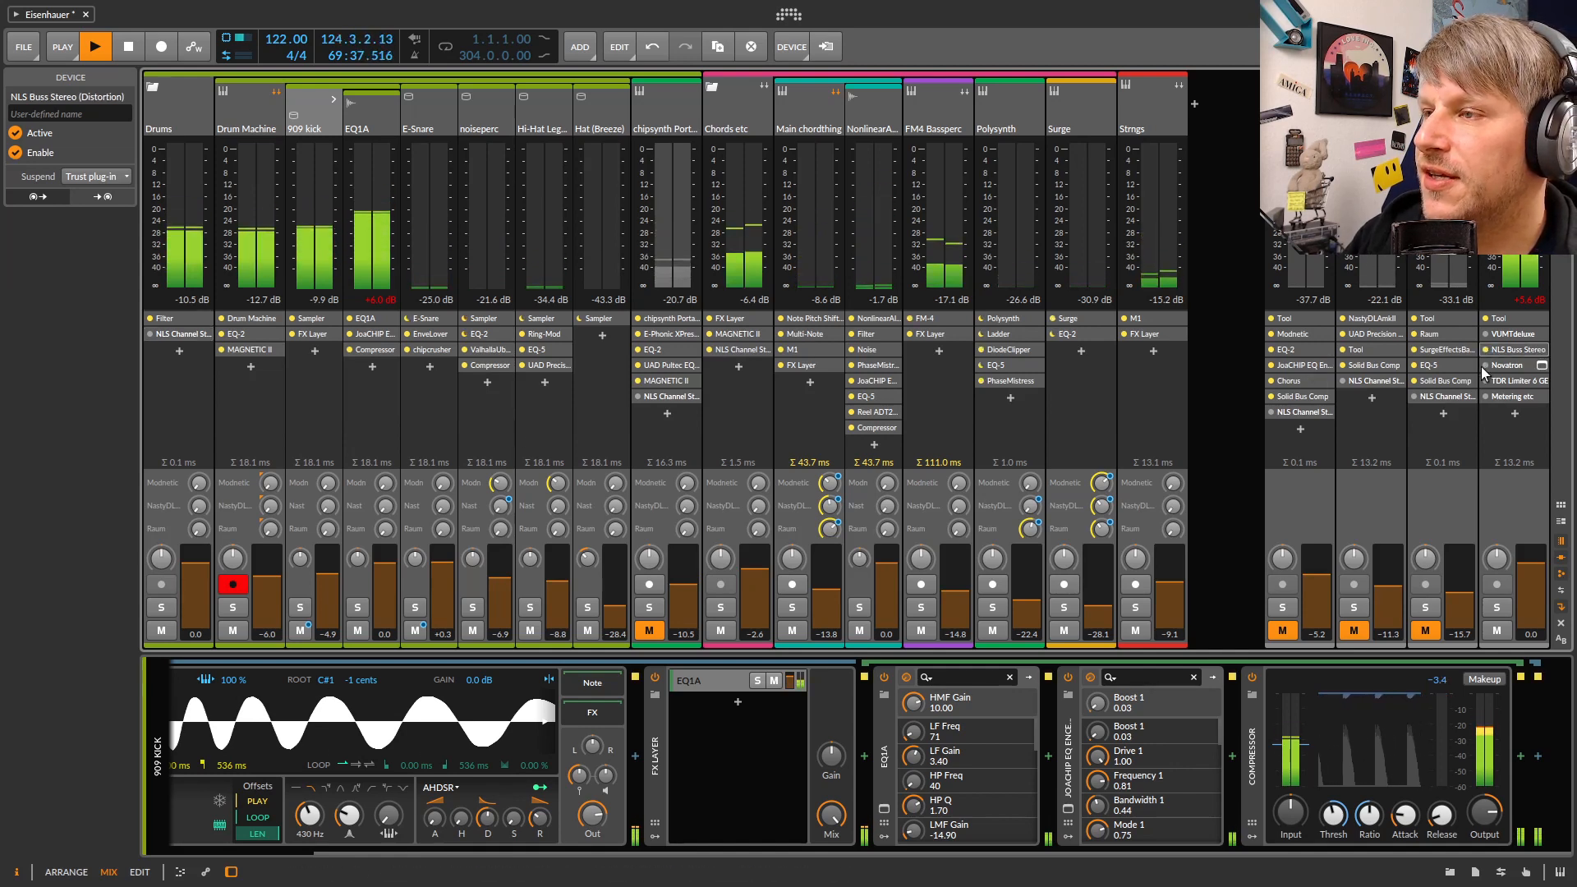
left_click(1486, 378)
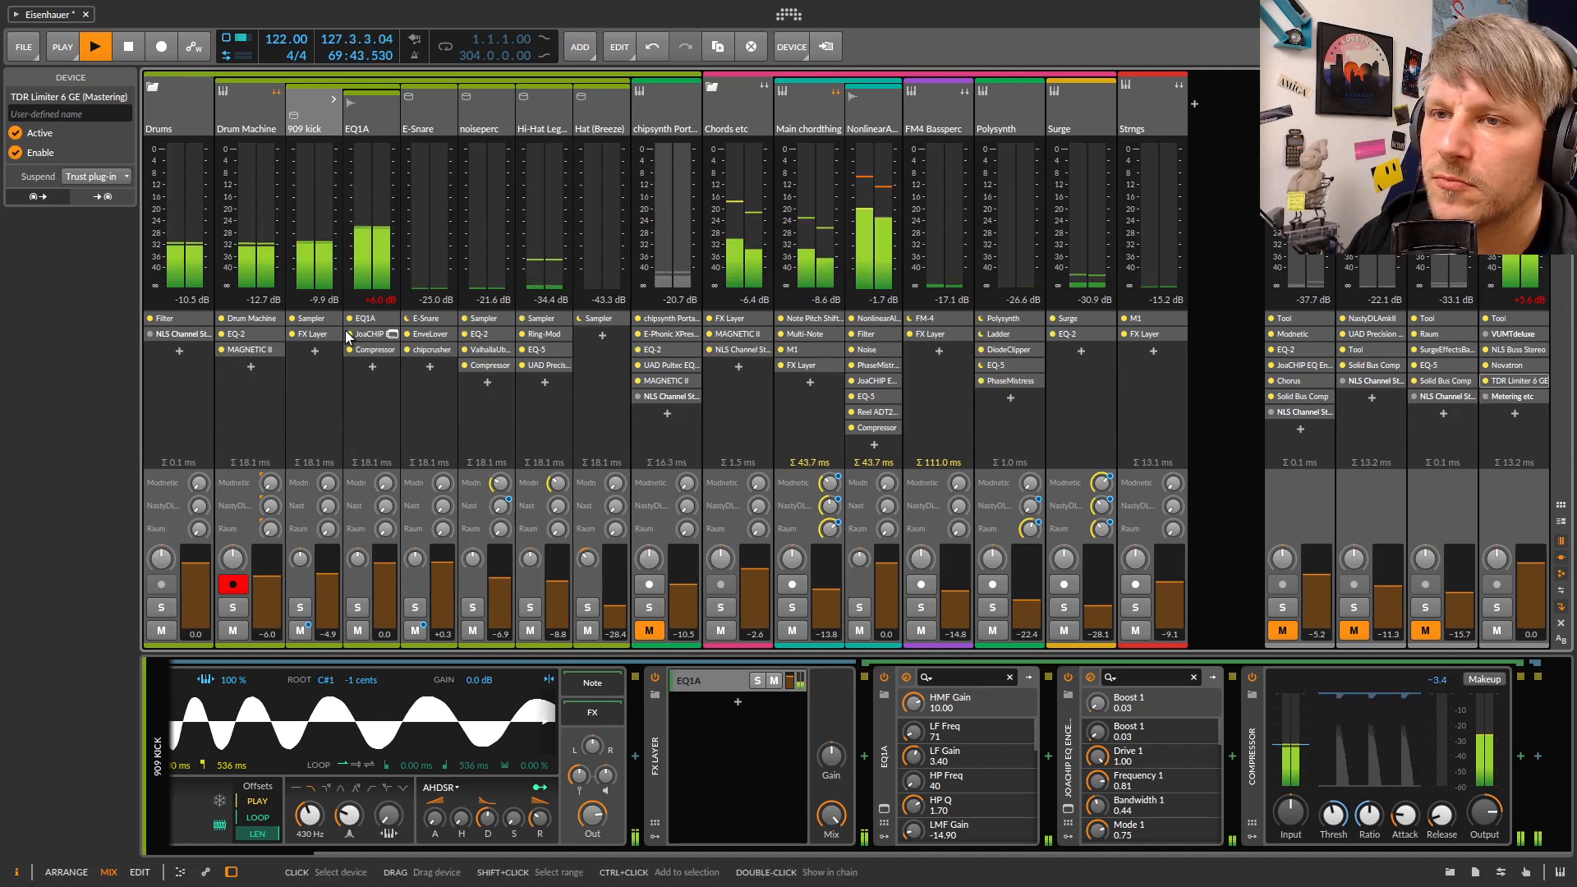
left_click(259, 407)
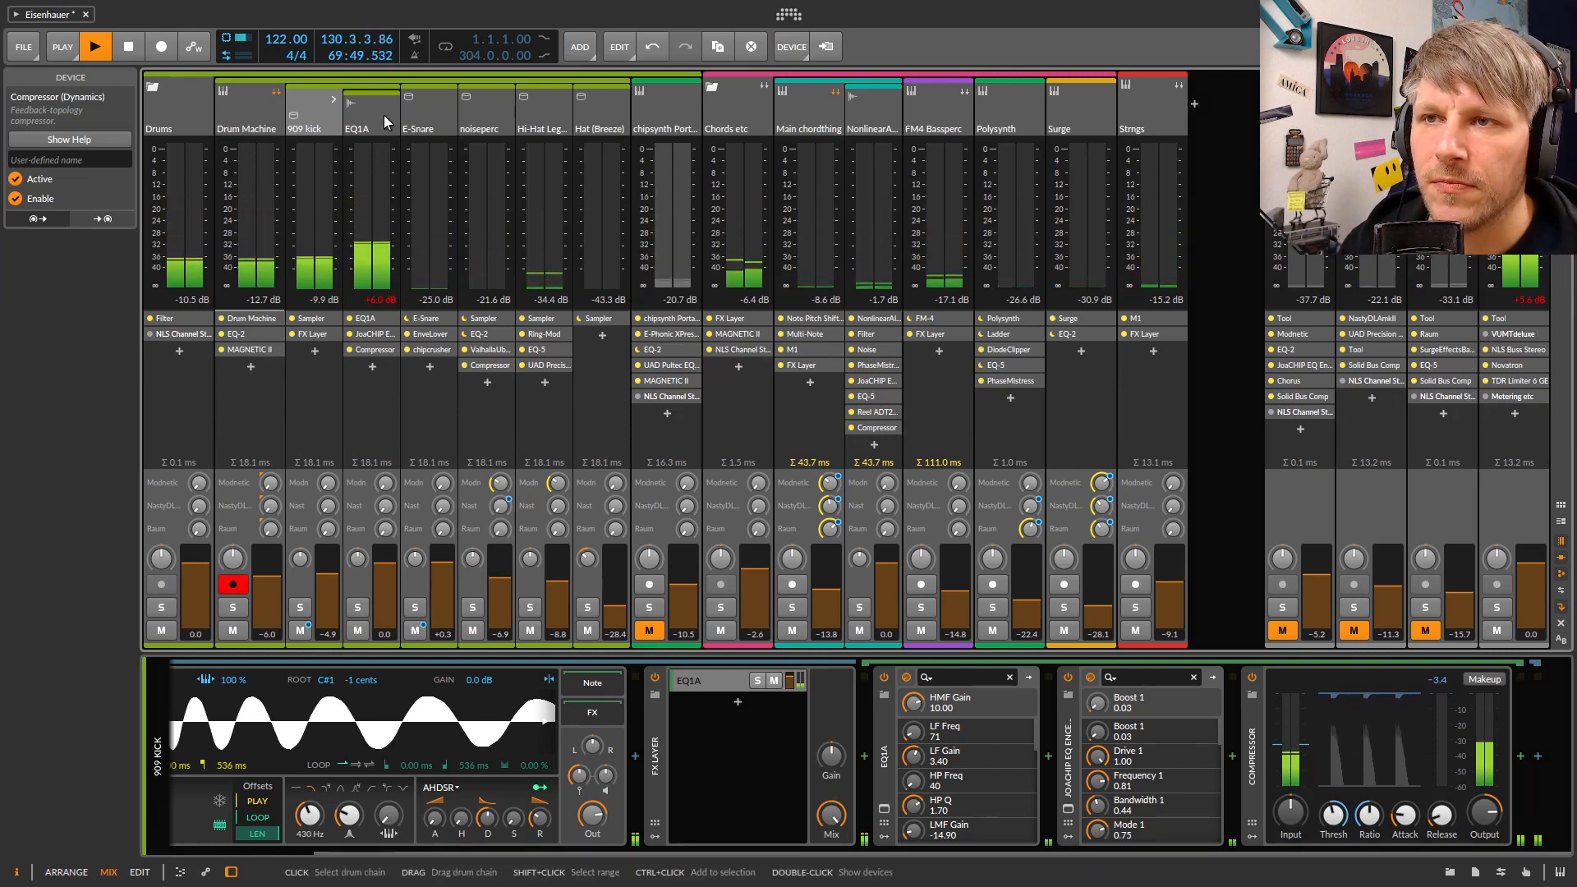
Fold the 909 kick's nested chain, select the E-Snare channel, and solo it together with the Drums group
left_click(334, 102)
left_click(362, 111)
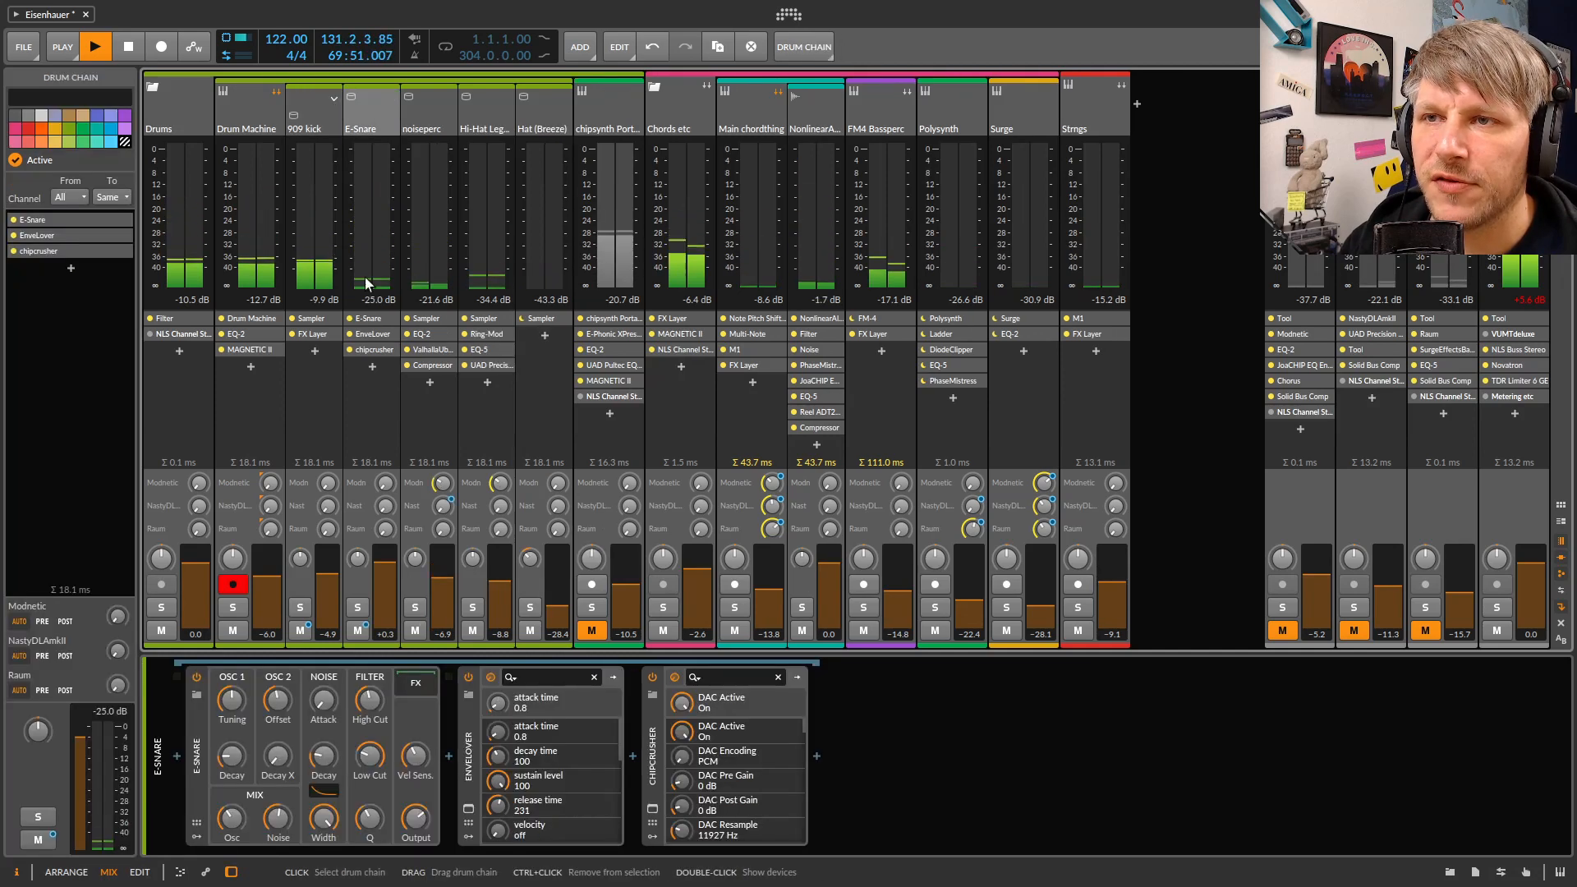
left_click(359, 609)
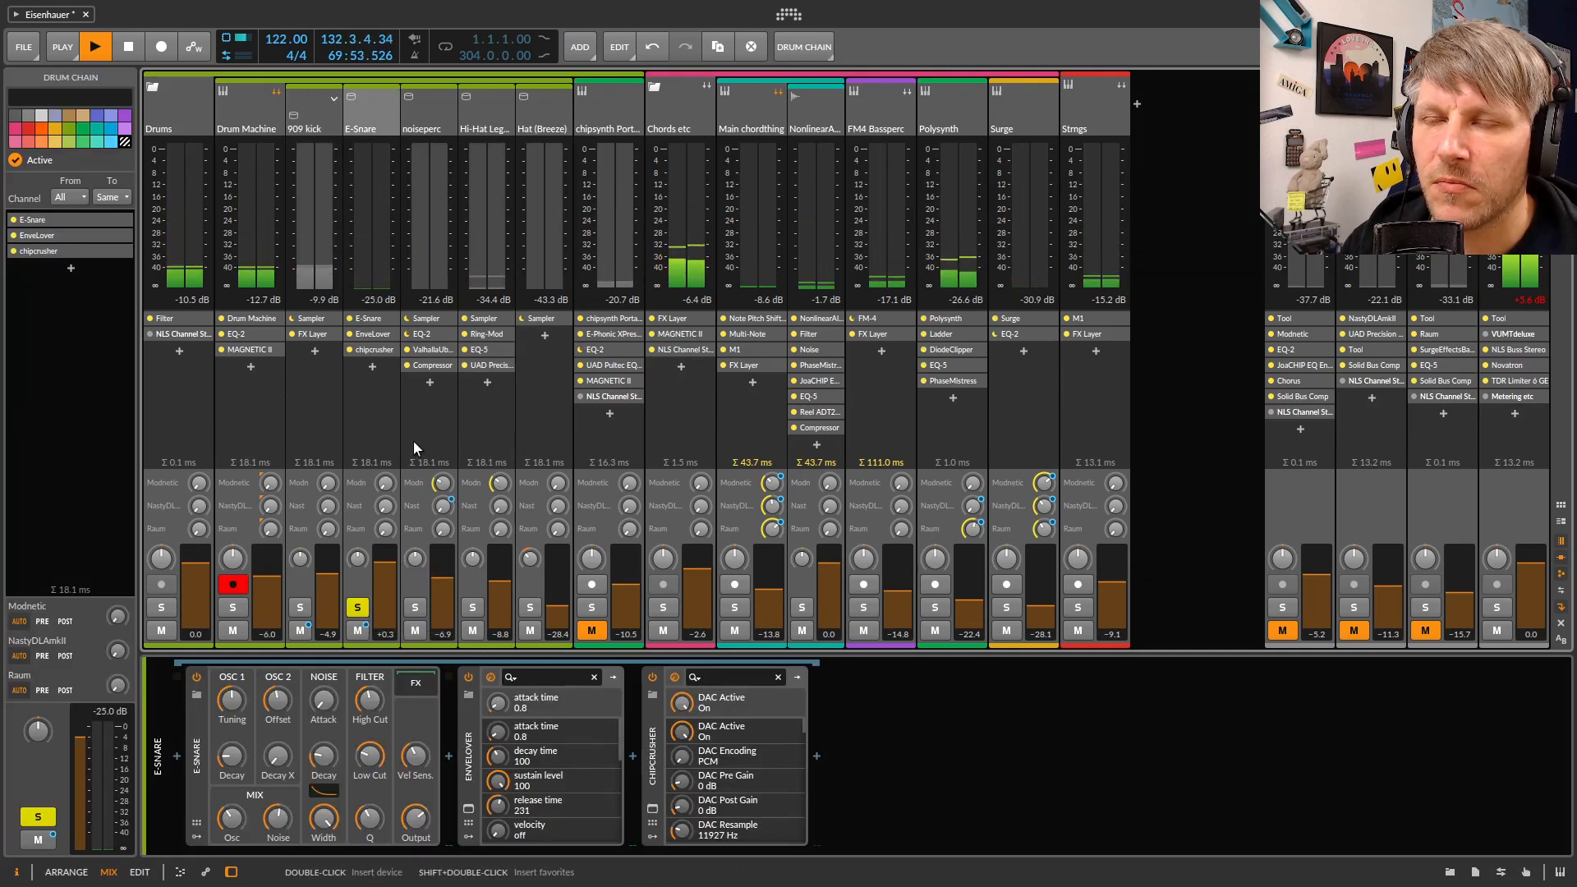
left_click(162, 608)
left_click(189, 399)
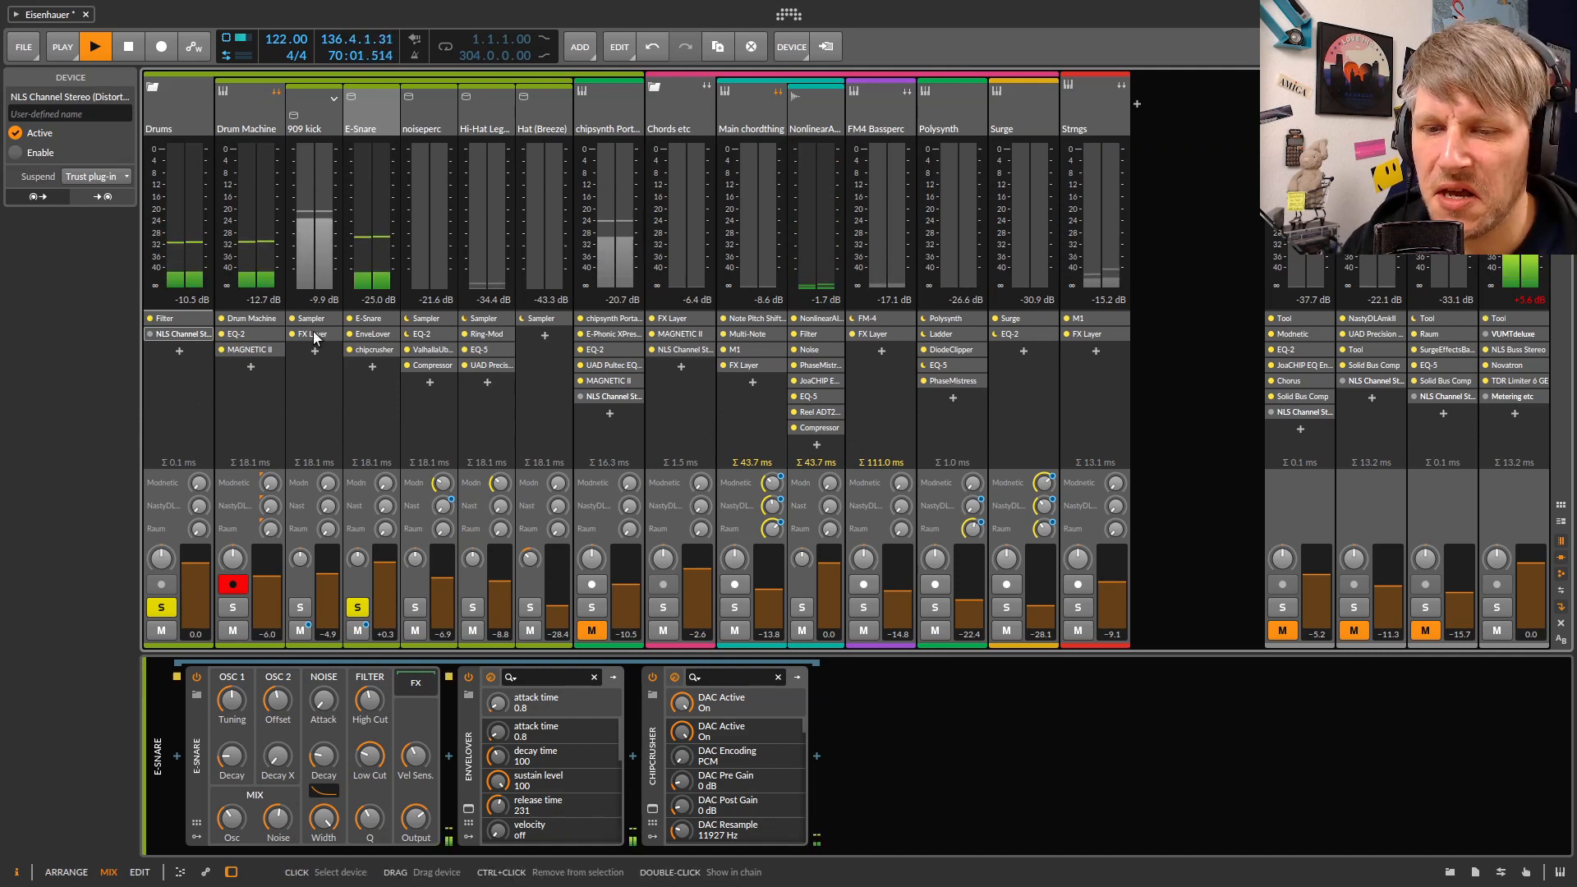
Bypass the EnveLover and chipcrusher devices following the E-Snare instrument
left_click(369, 319)
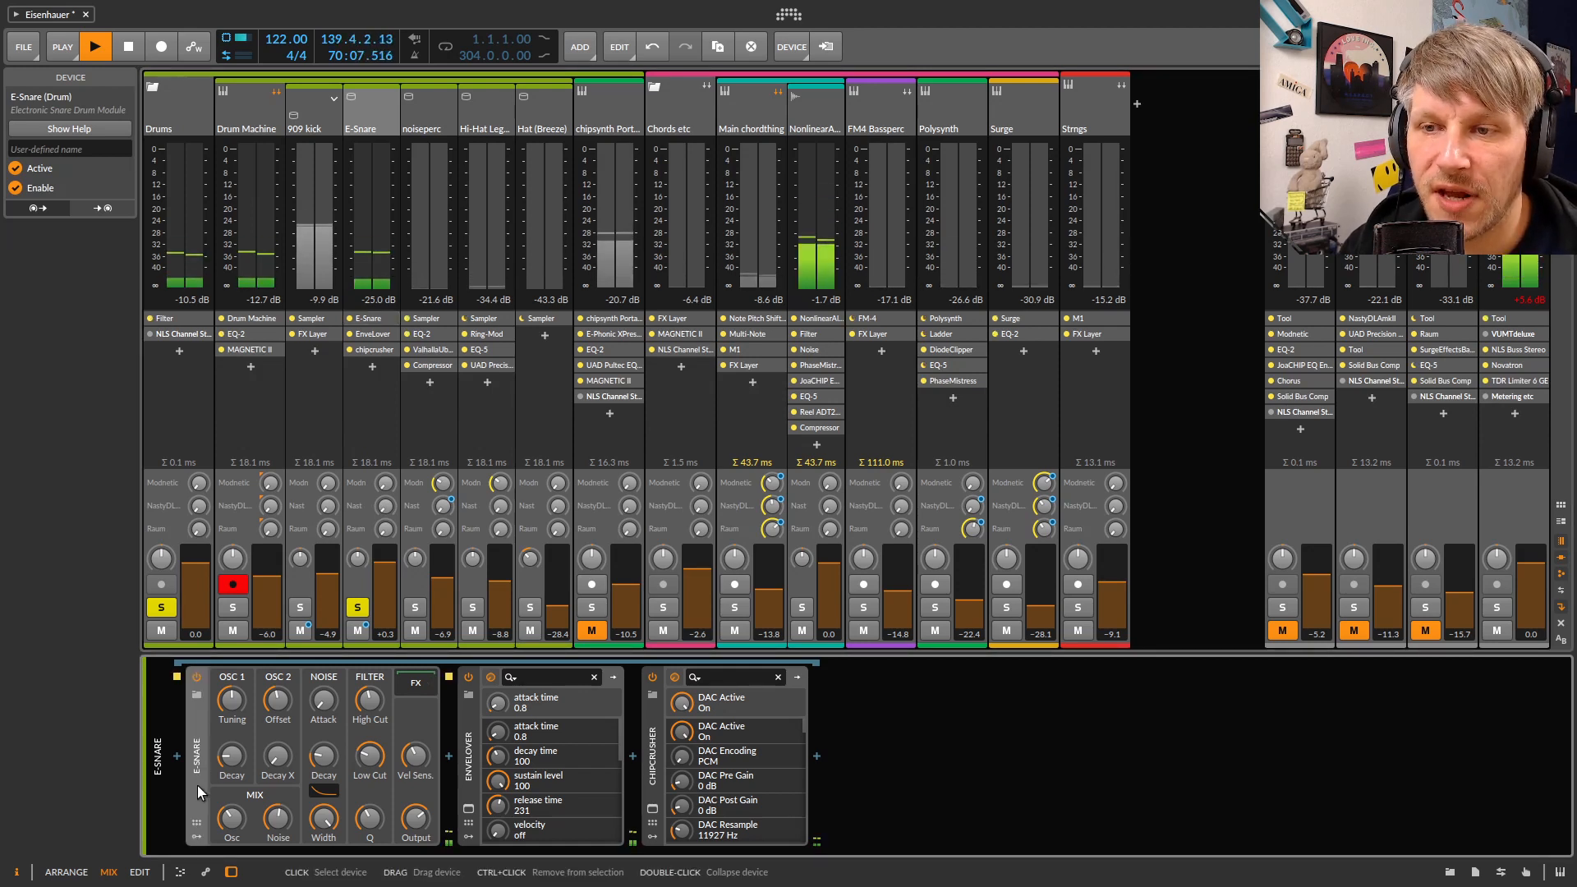
left_click(468, 677)
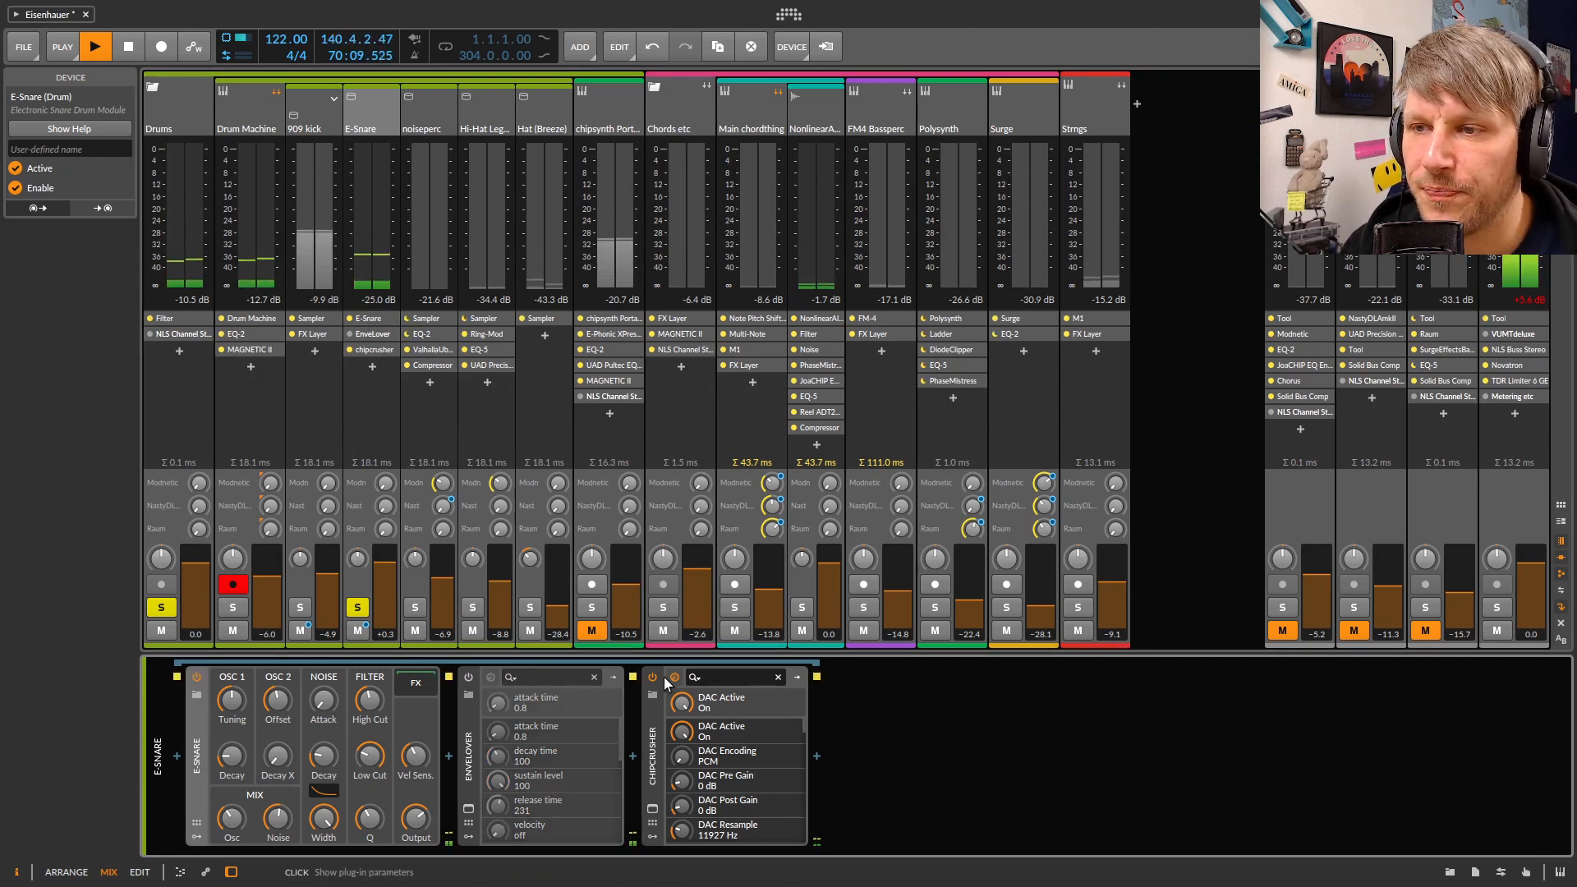
left_click(654, 677)
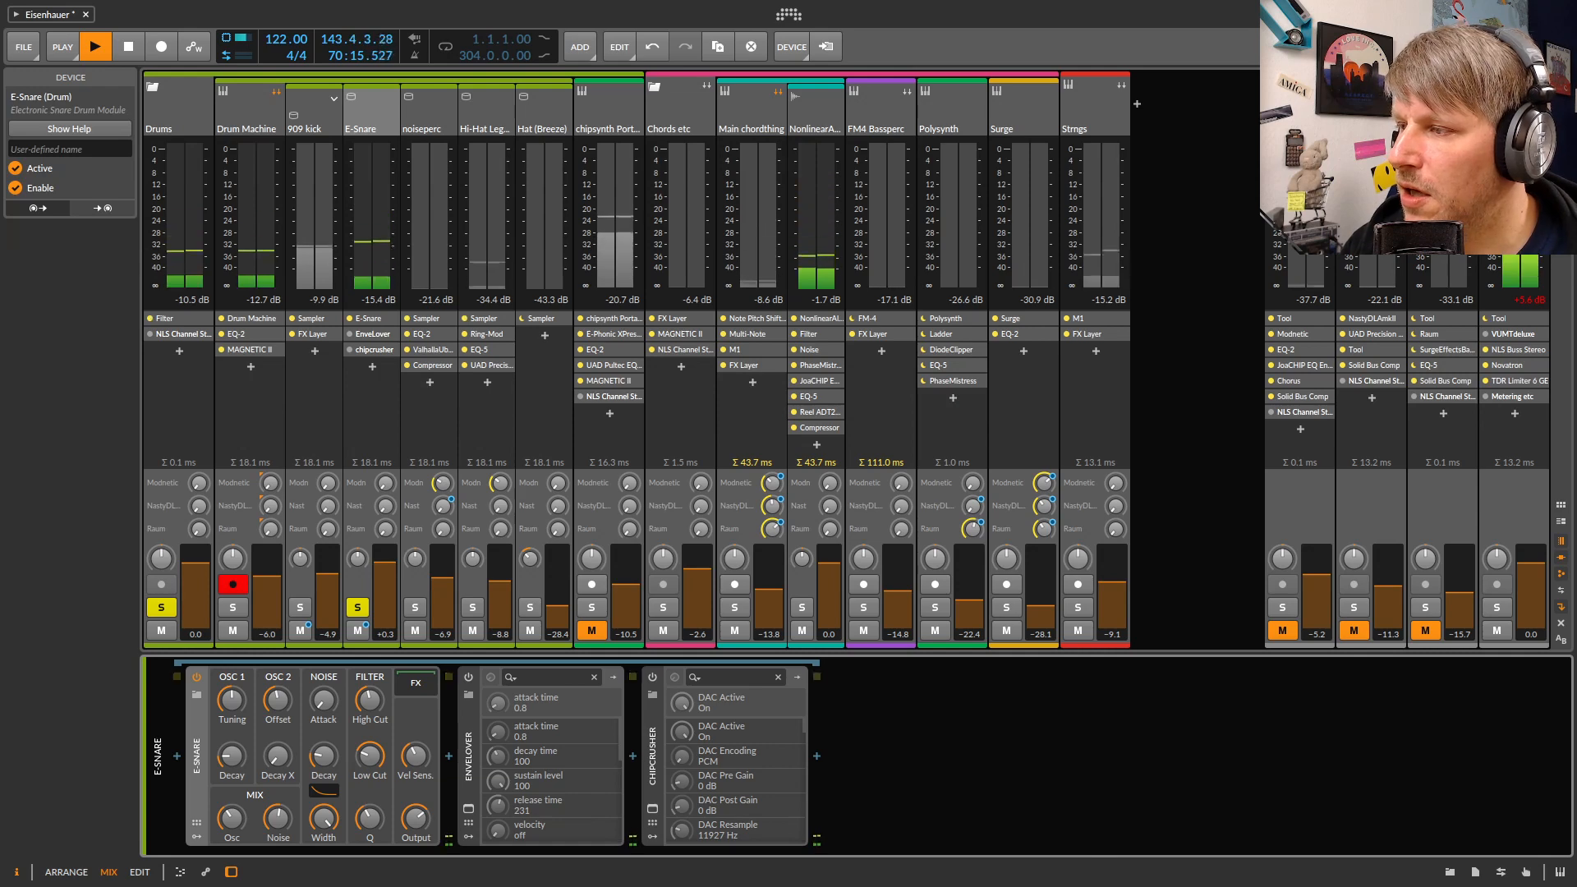
Switch to DIGICheck Totalyser over the mixer and compare the drum spectrum with the E-Snare solo off and on
key("alt+Tab")
left_click_drag(1002, 346, 1136, 378)
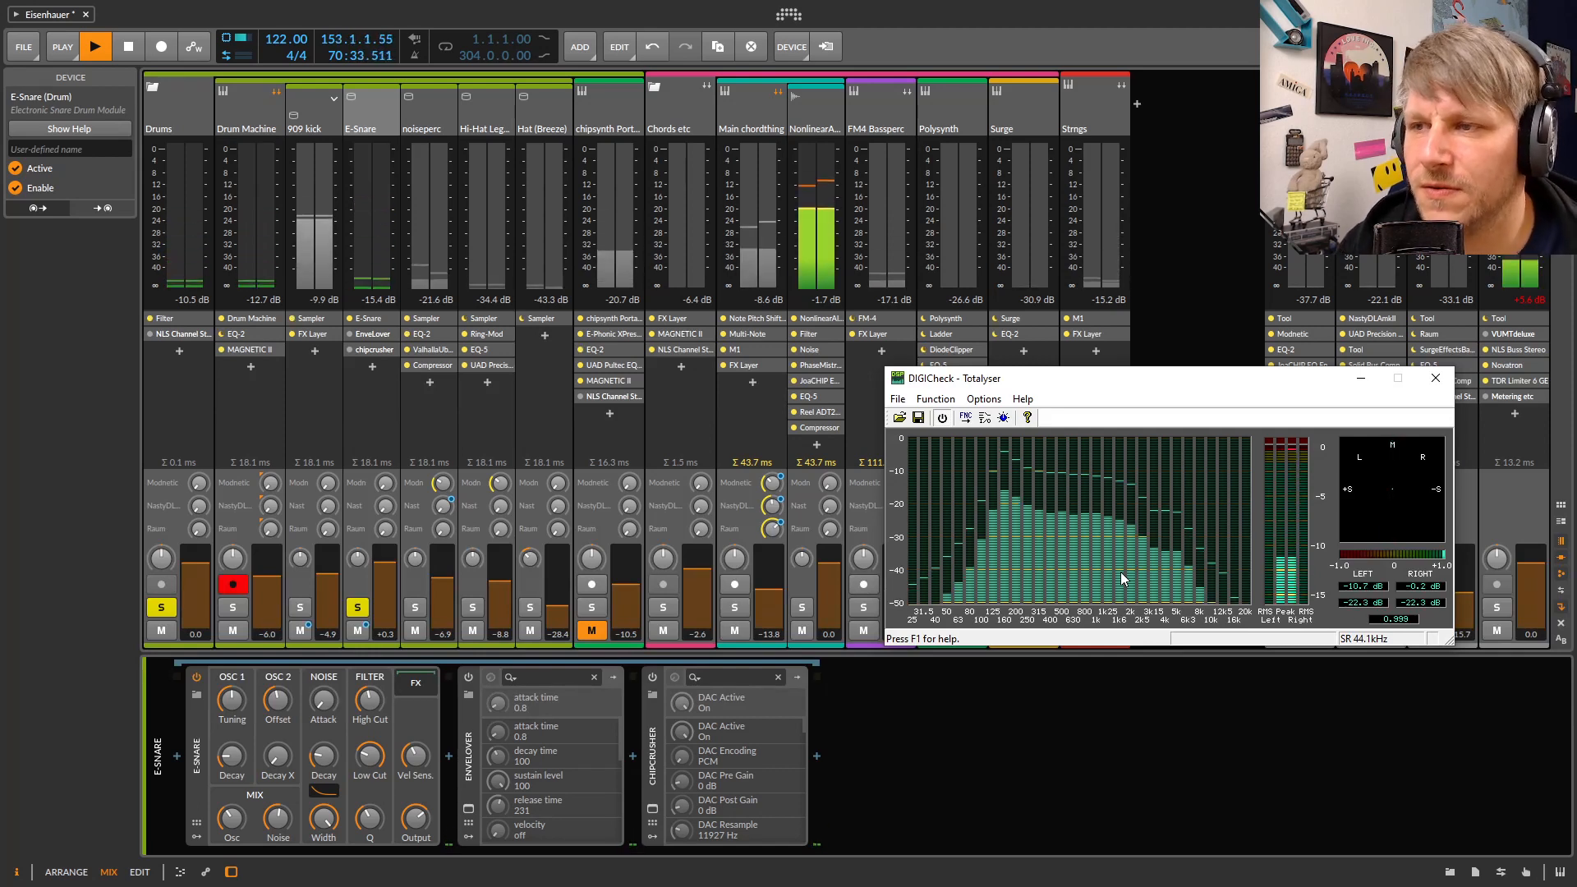
left_click(357, 607)
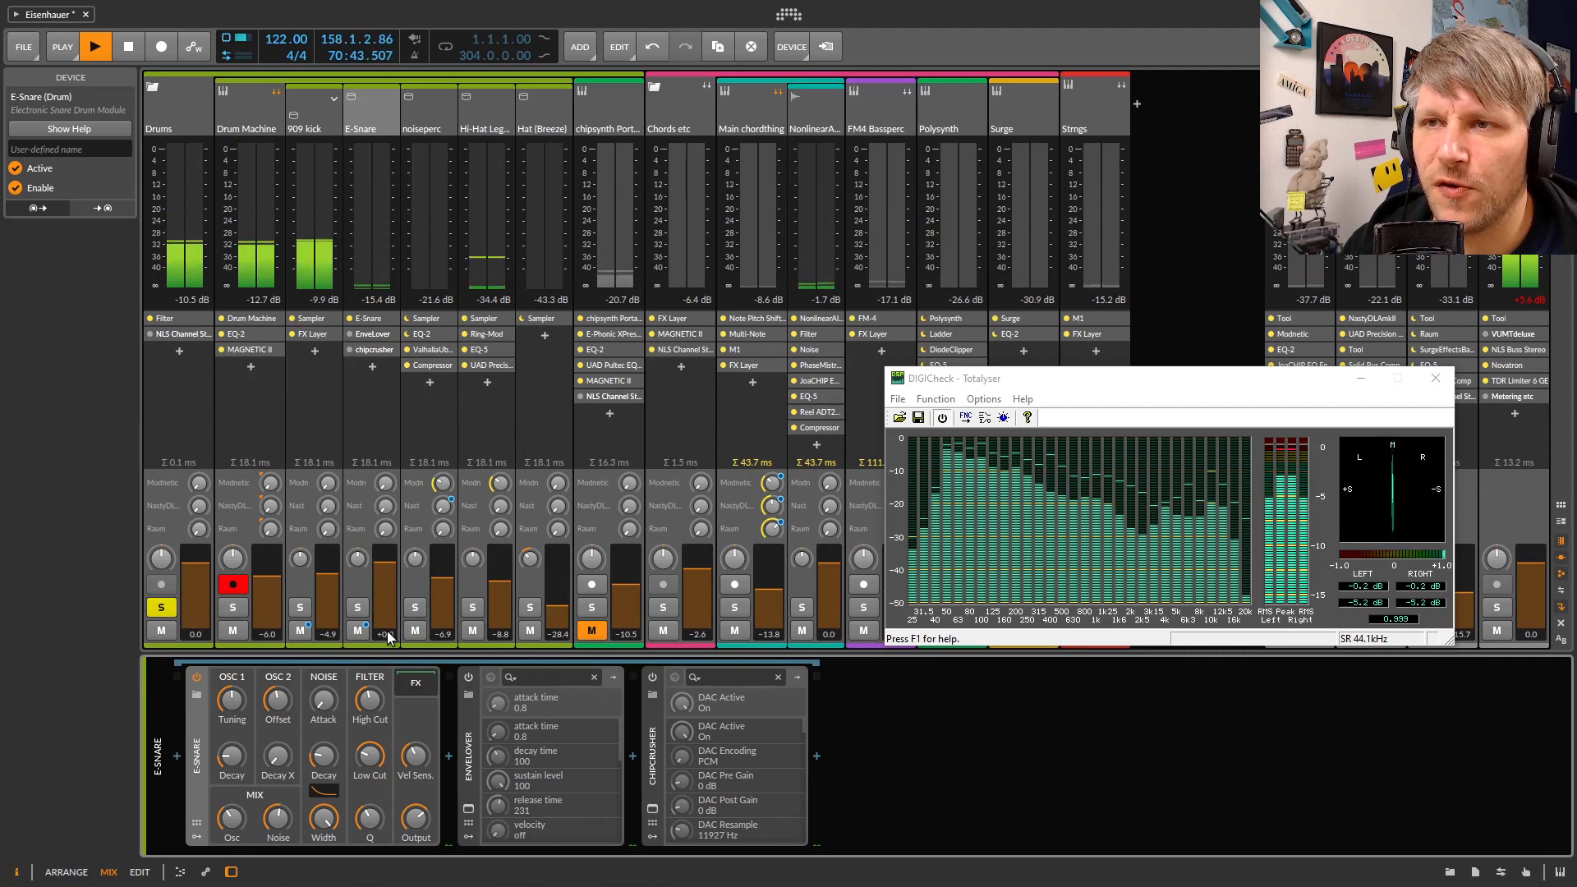
left_click(360, 608)
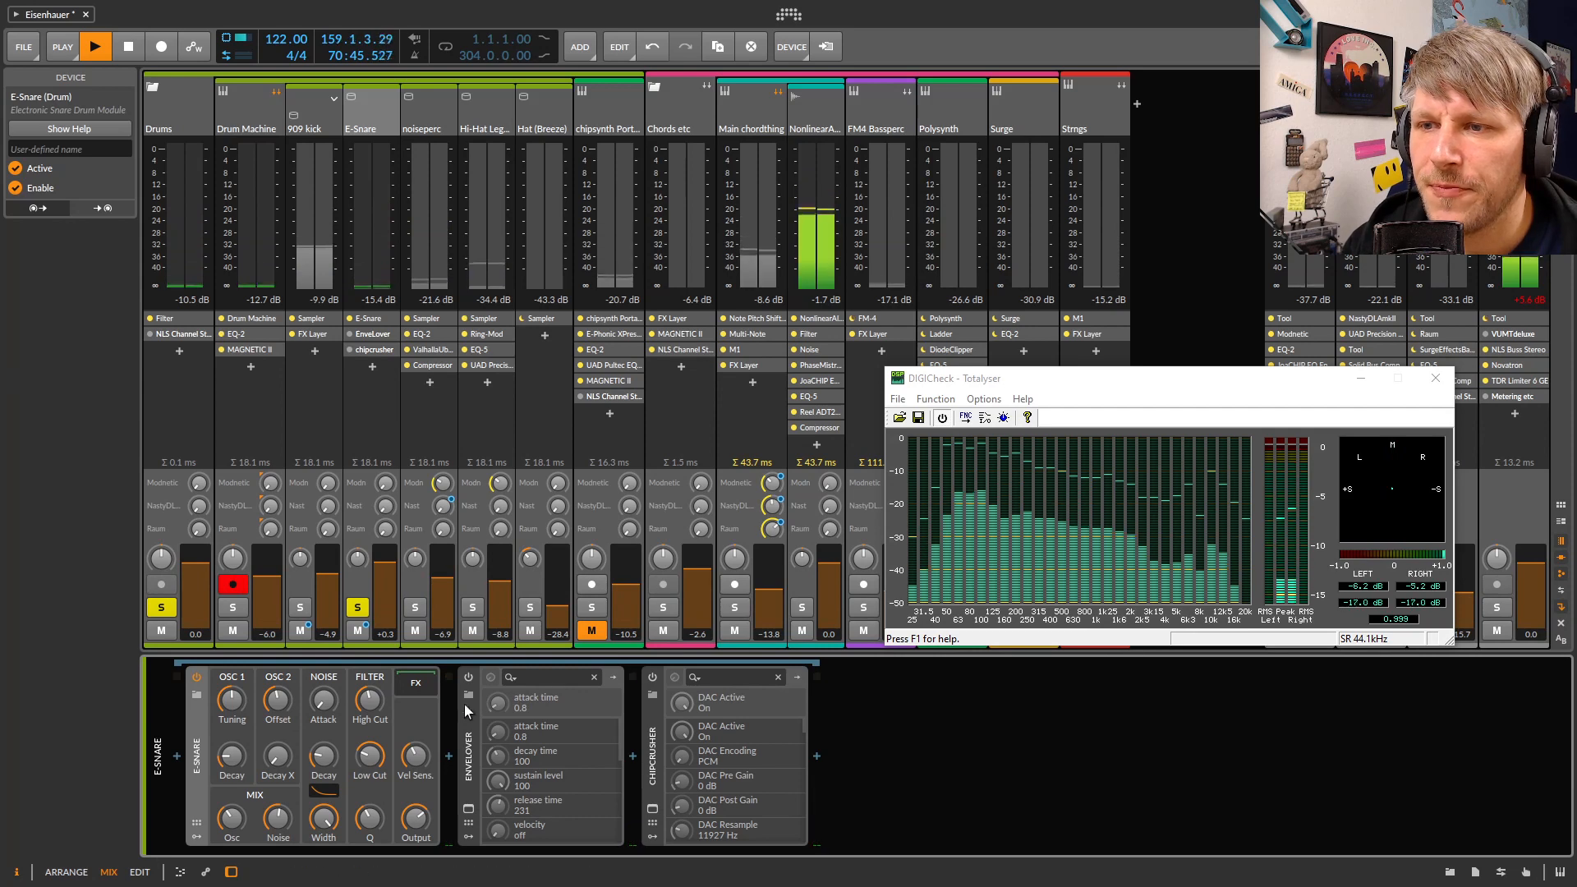
Re-enable EnveLover, open its plug-in window, and arrange it beside the Totalyser window
left_click(468, 808)
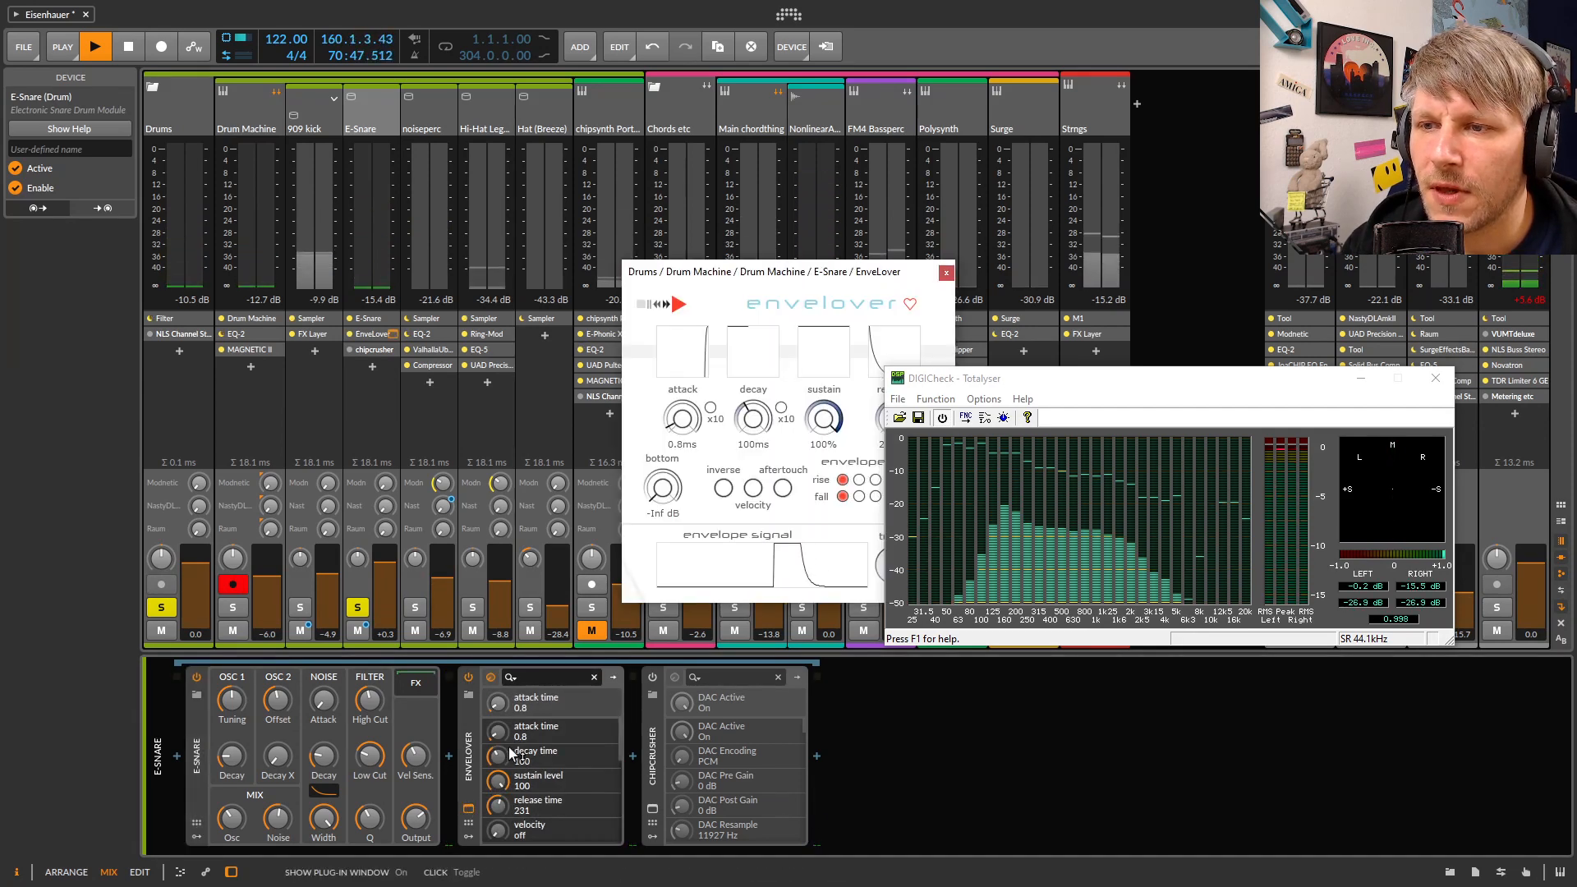
left_click_drag(1018, 380, 1148, 449)
left_click_drag(822, 272, 616, 264)
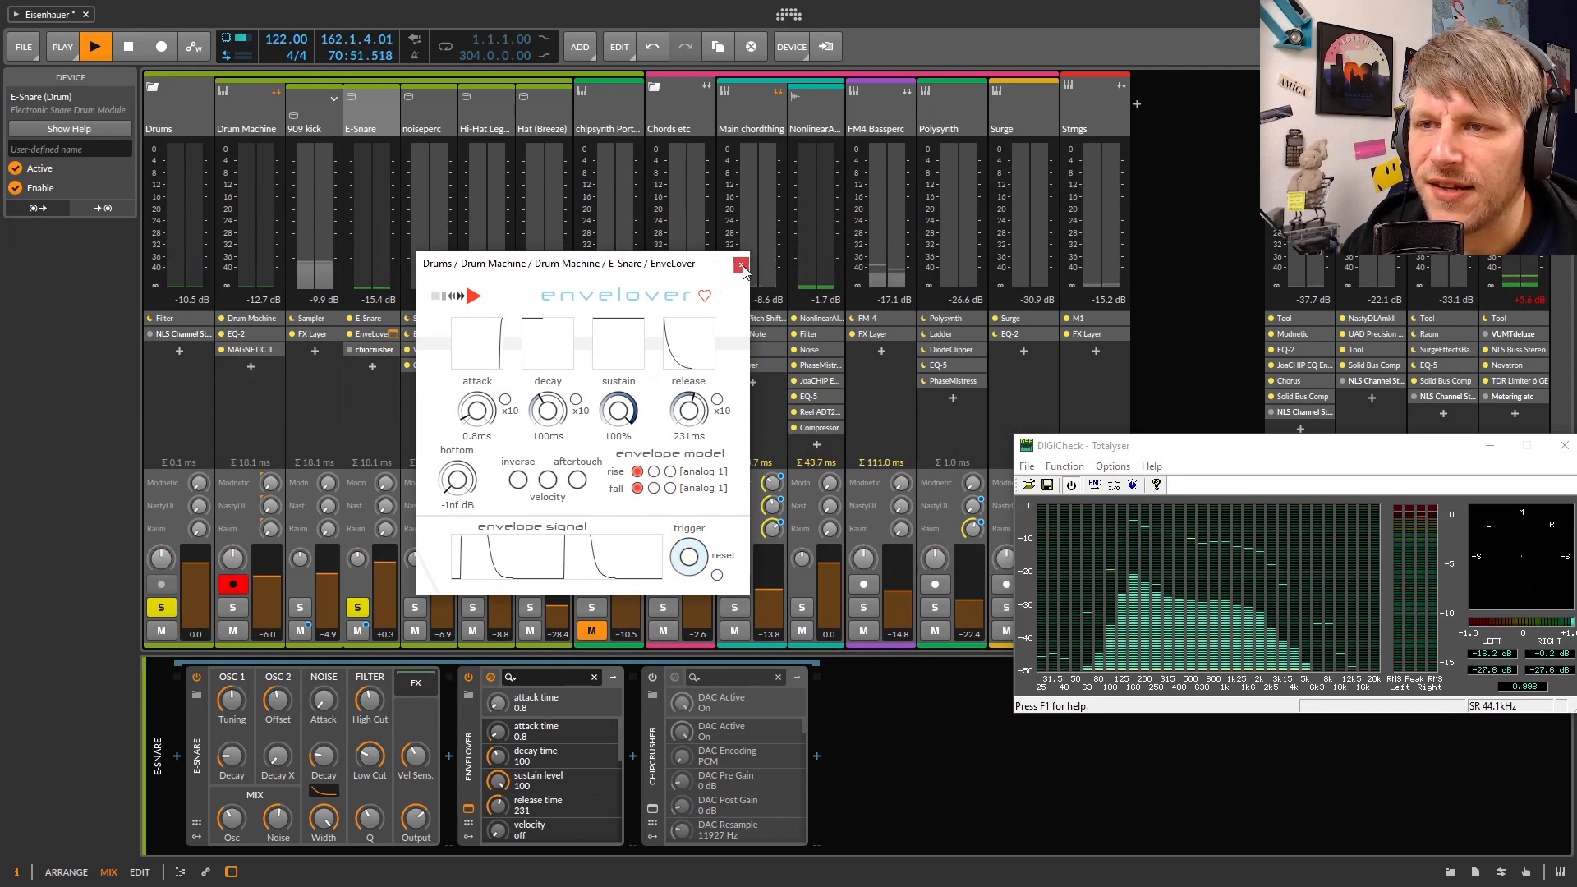
Compare the snare with EnveLover bypassed and enabled, soloed and among the other drums, and close the Totalyser window
left_click(468, 680)
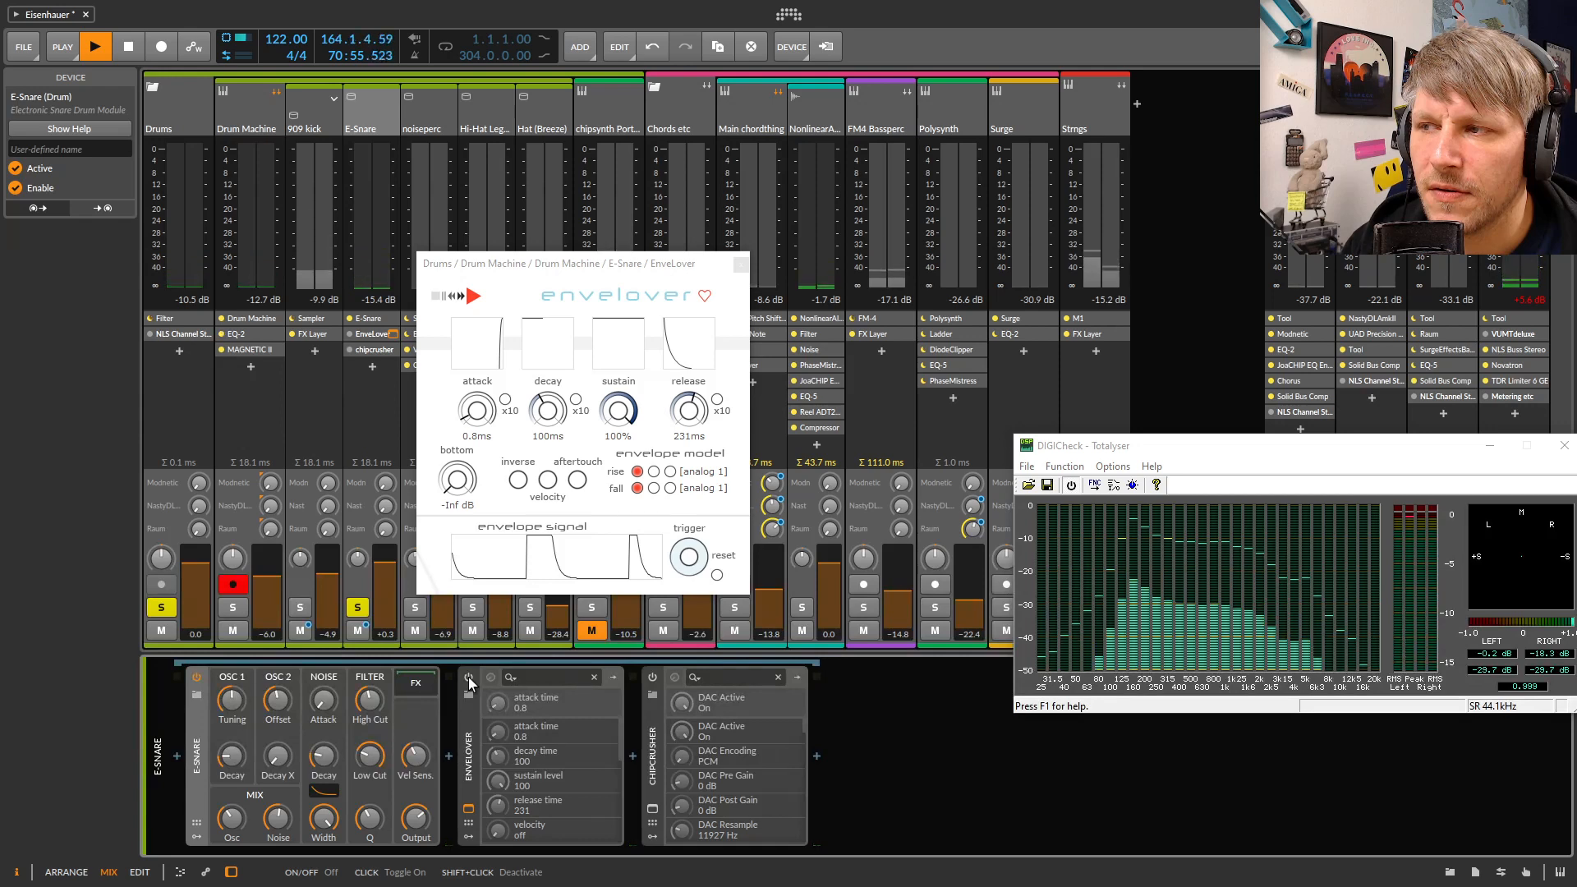
left_click(469, 677)
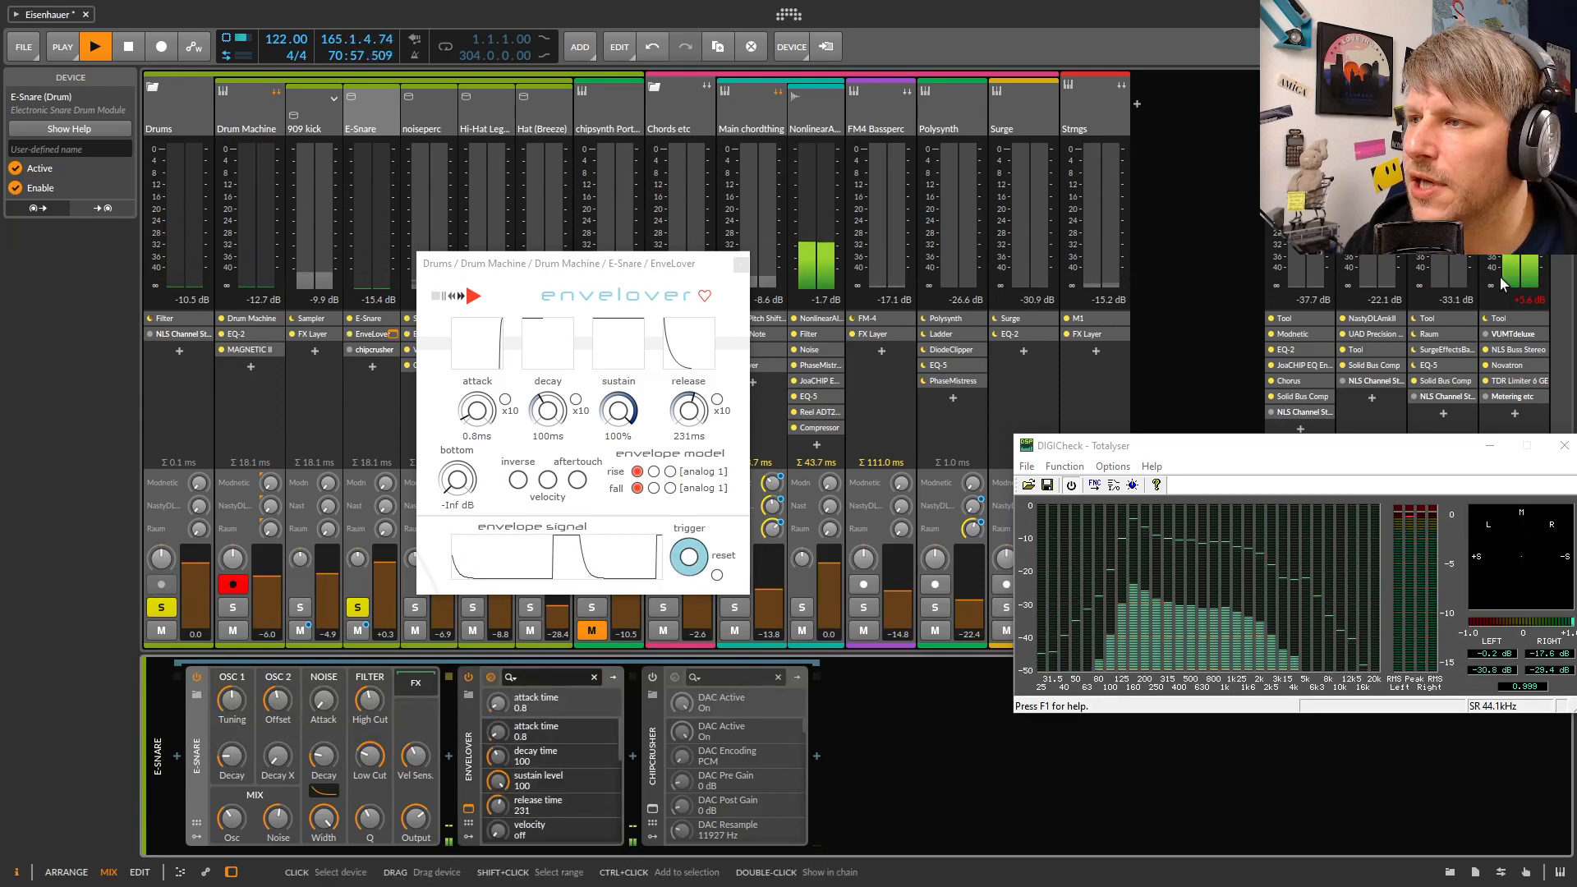
left_click(462, 678)
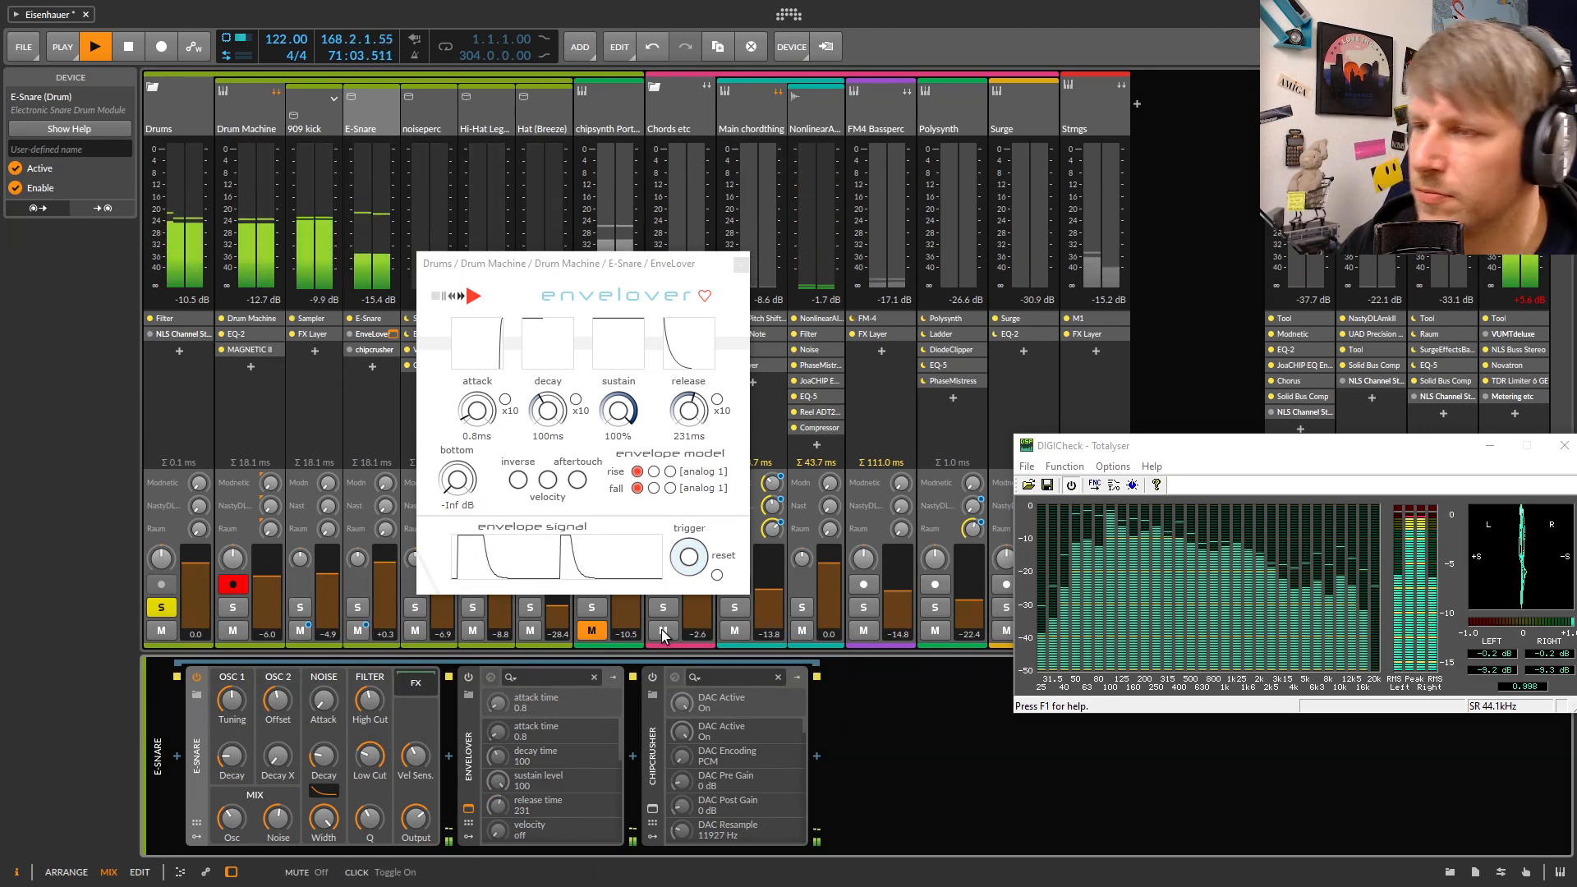
left_click(470, 677)
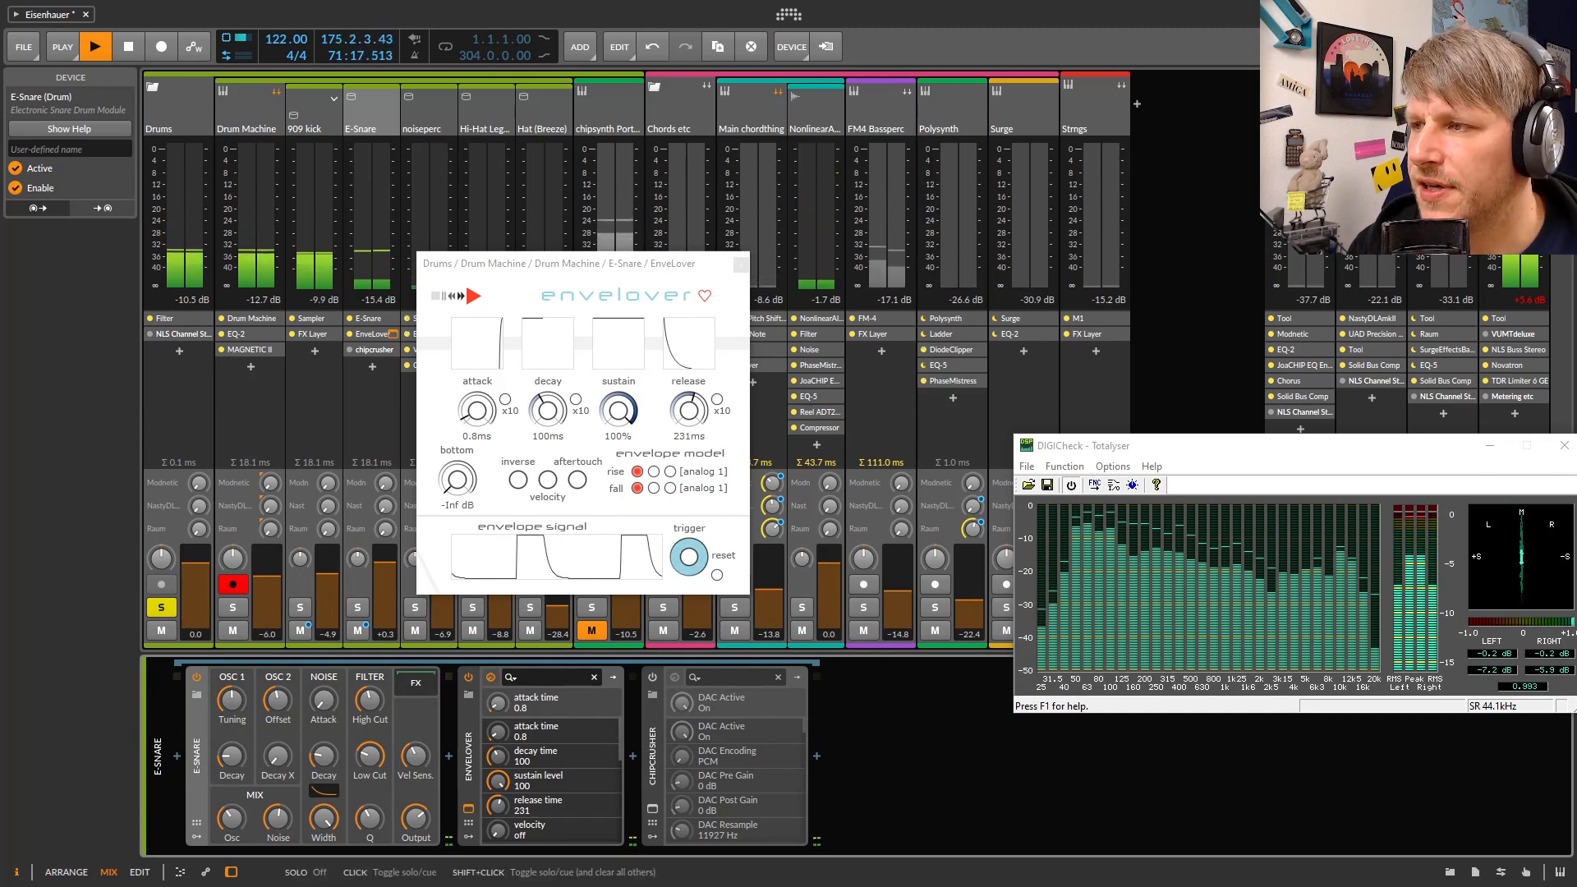
left_click(1564, 445)
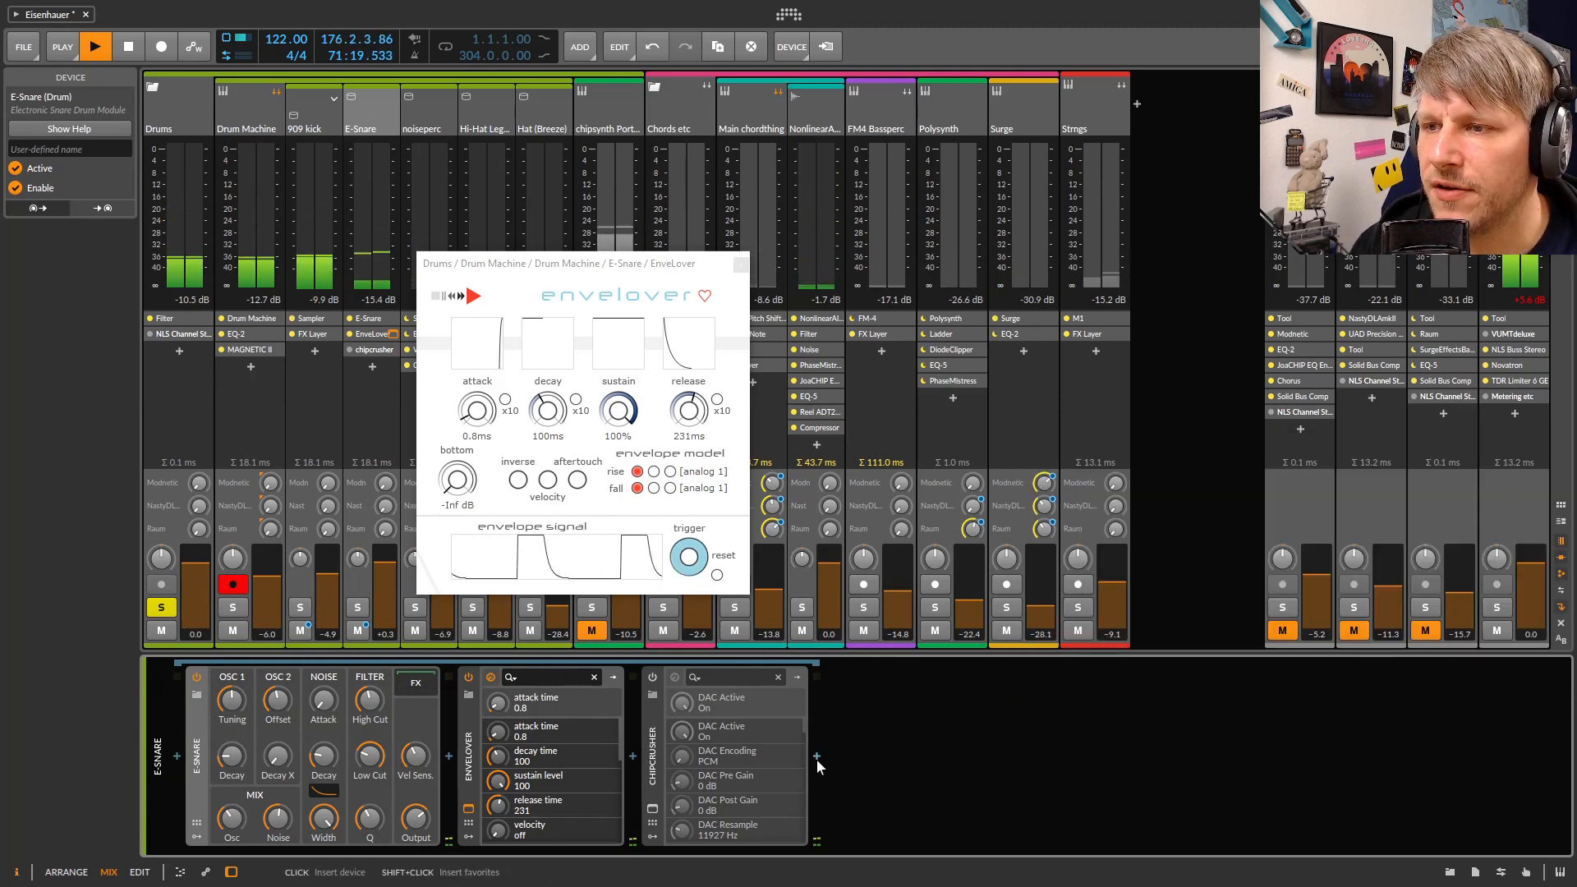
Add an Oscilloscope device at the end of the Drums group's device chain, after NLS Channel Stereo
left_click(172, 110)
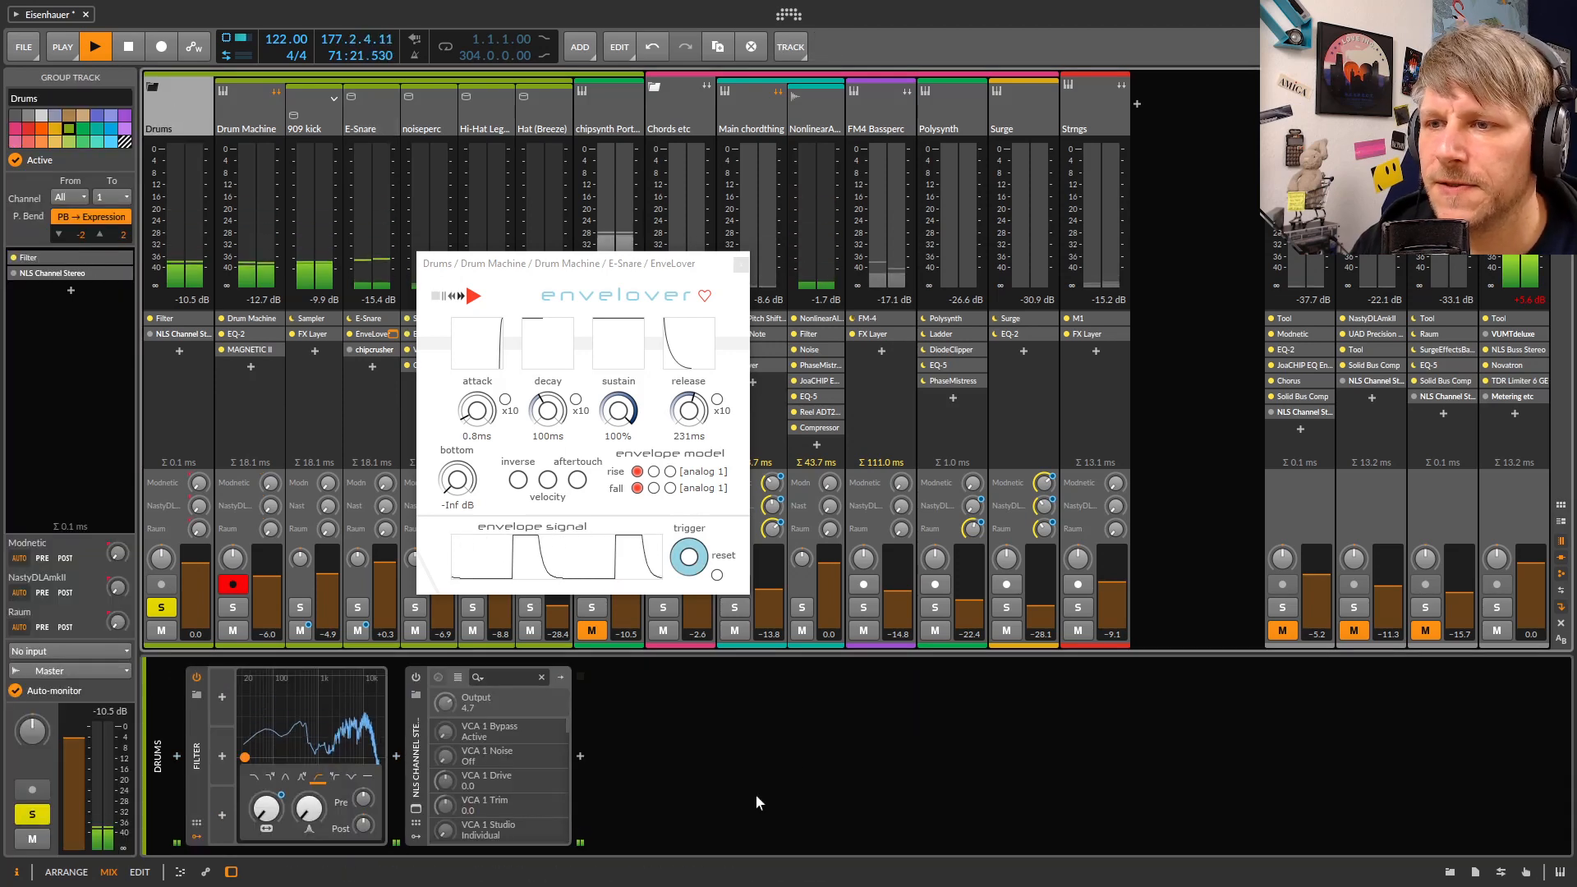
left_click(582, 755)
type("sped")
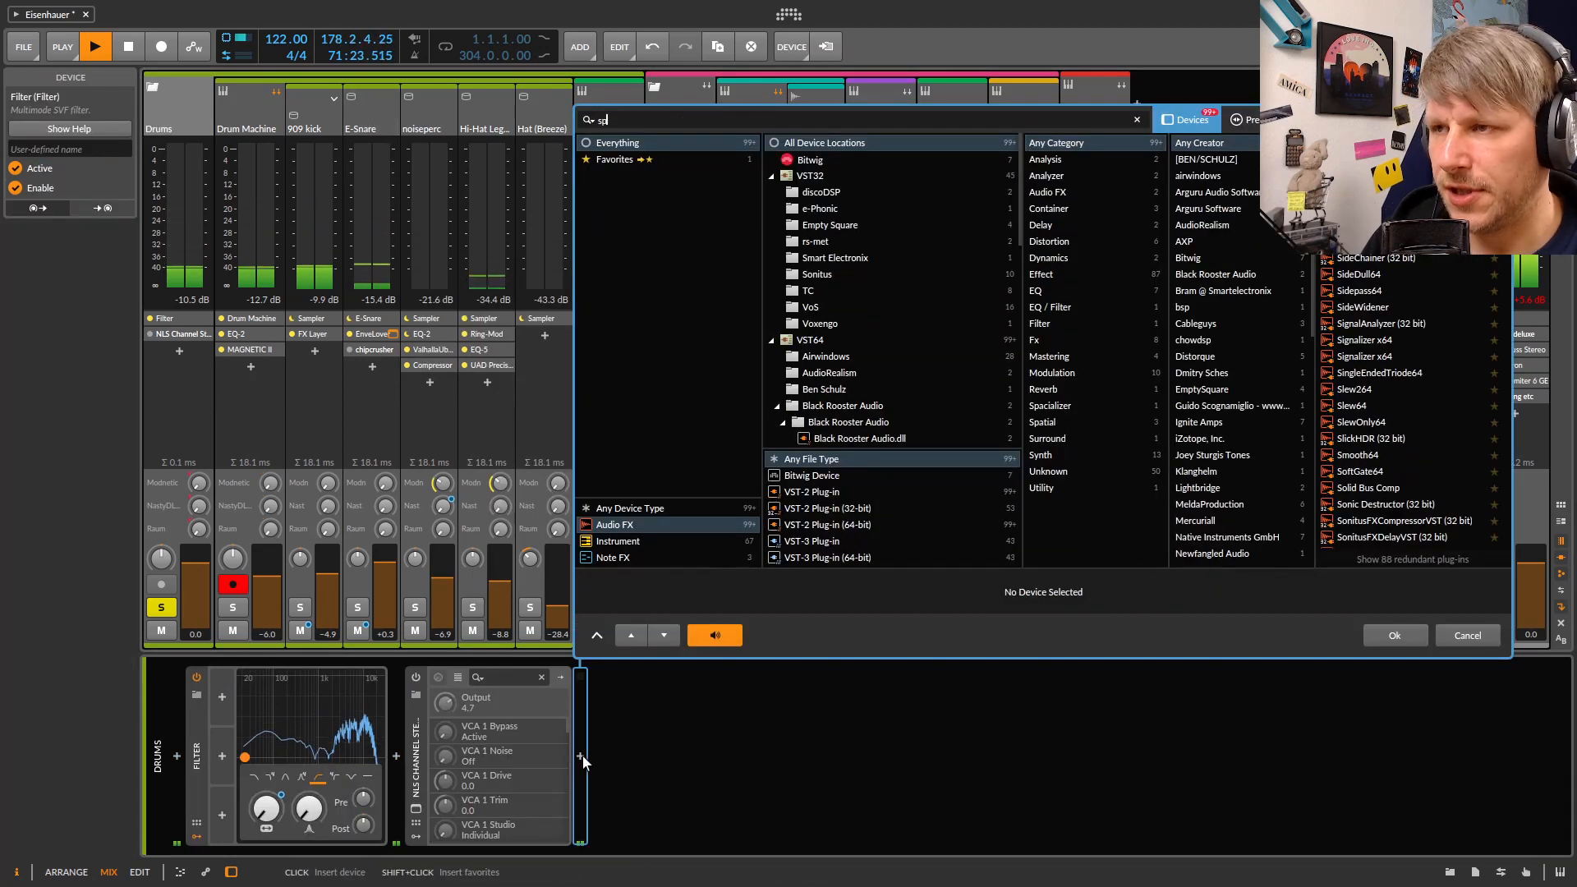
key("BackSpace")
key("BackSpace")
key("BackSpace")
key("BackSpace")
type("osci")
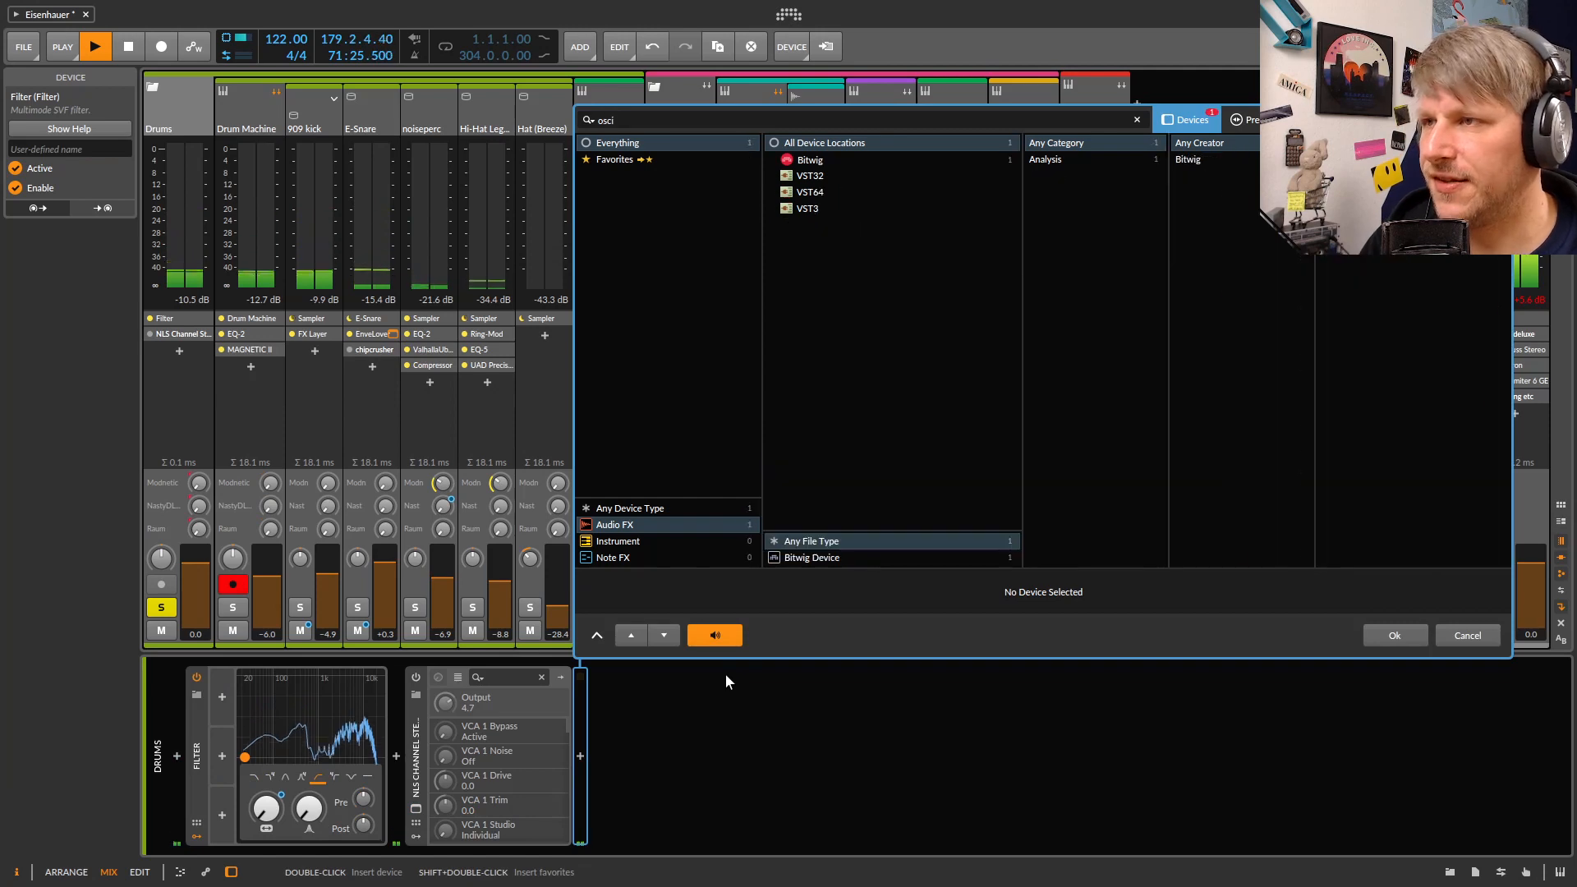
key("Return")
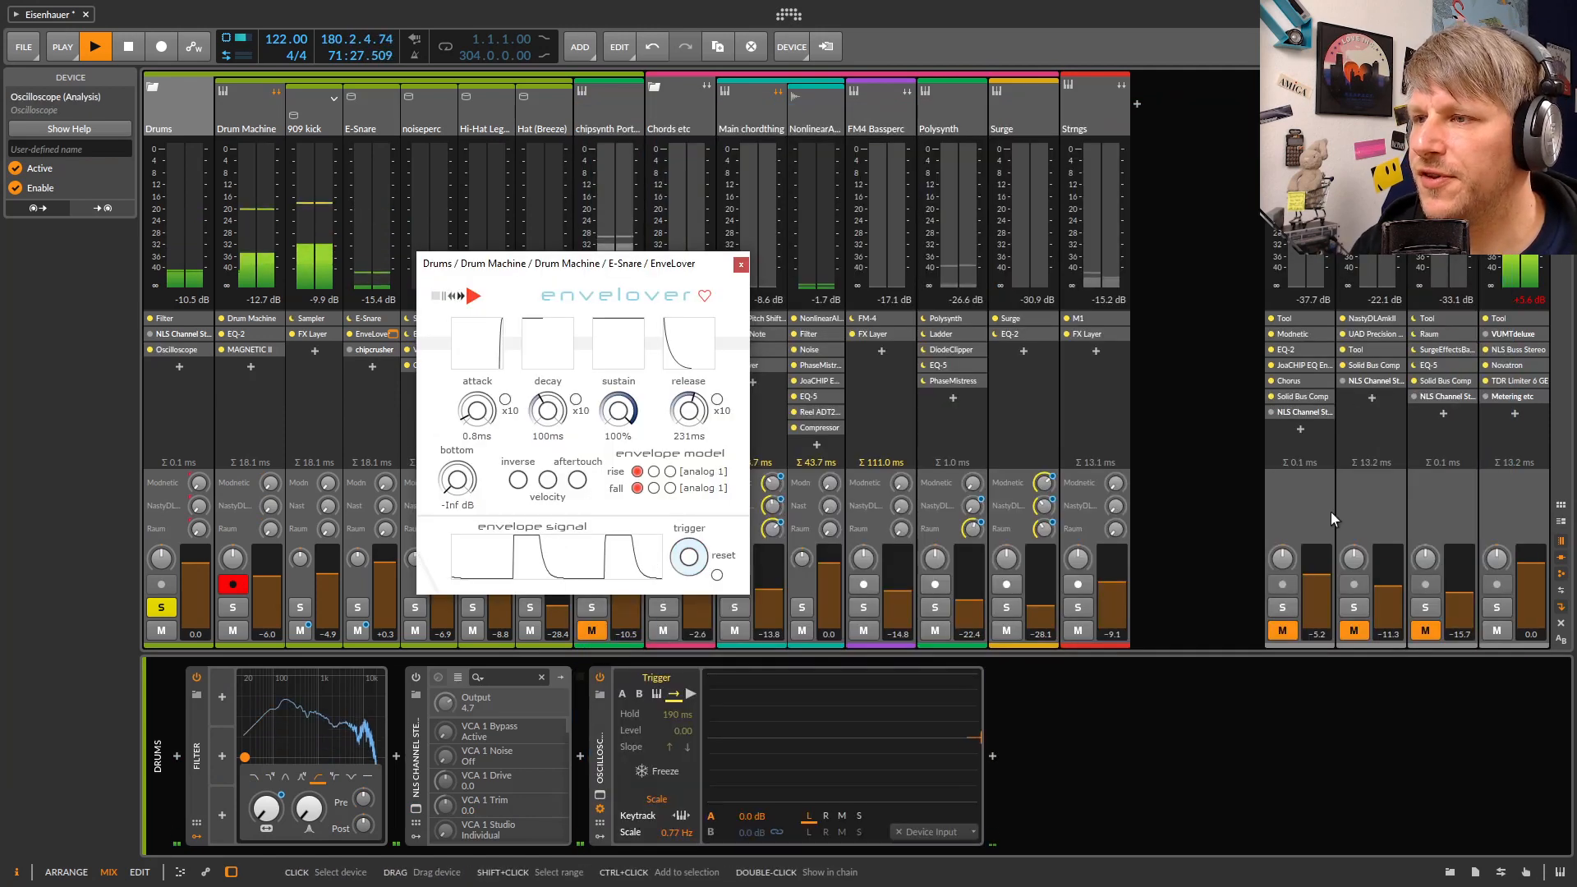
Open the Oscilloscope's expanded view as a floating window and arrange it beside the EnveLover window
left_click(600, 795)
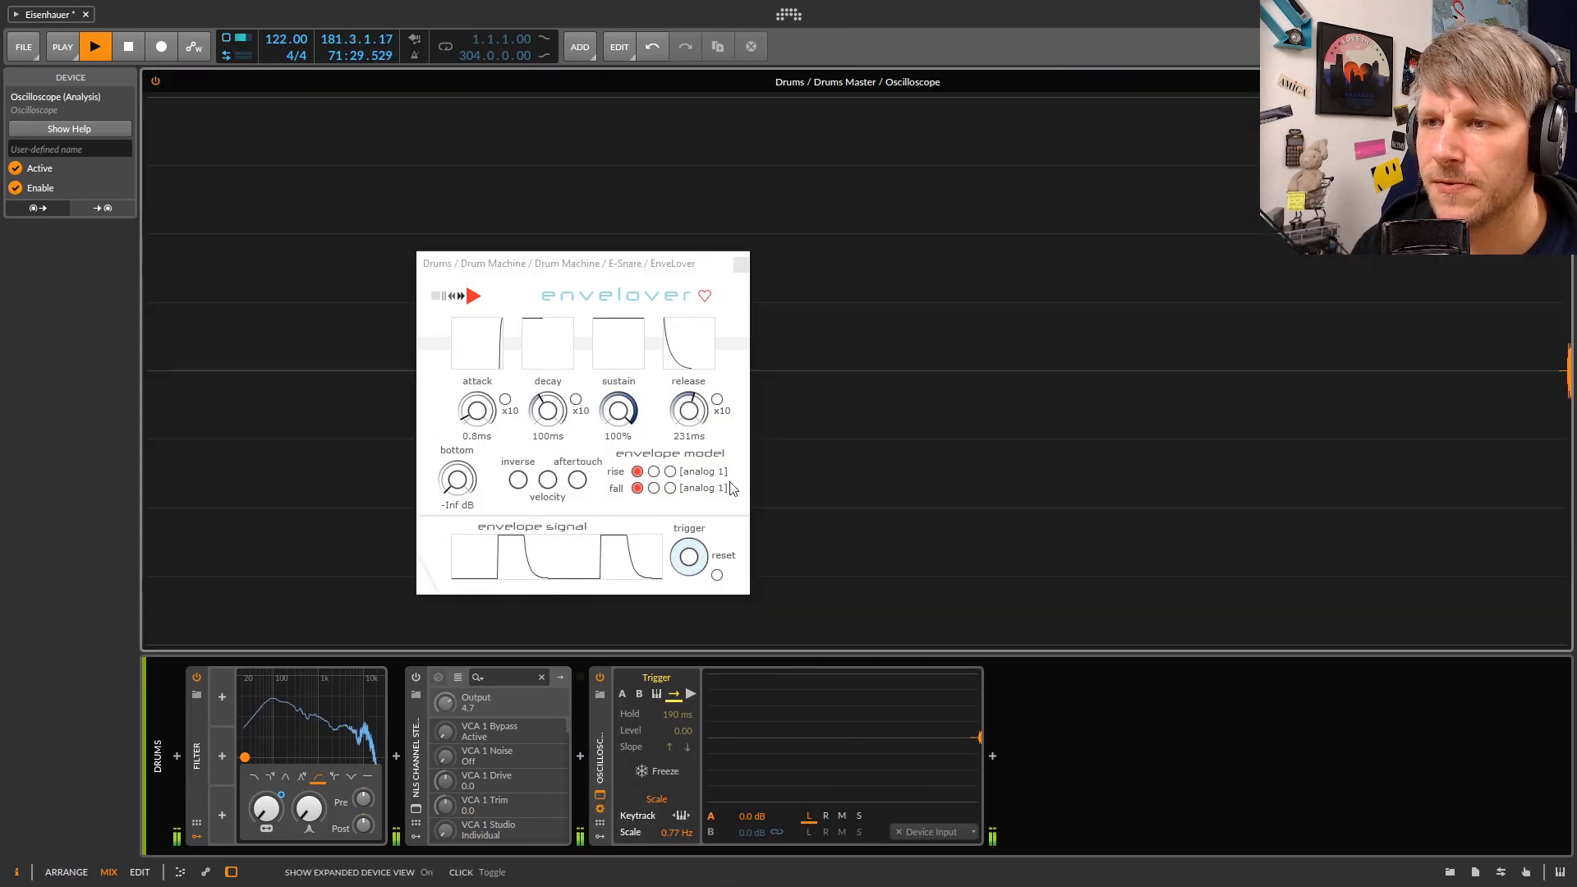
left_click_drag(749, 271, 1087, 512)
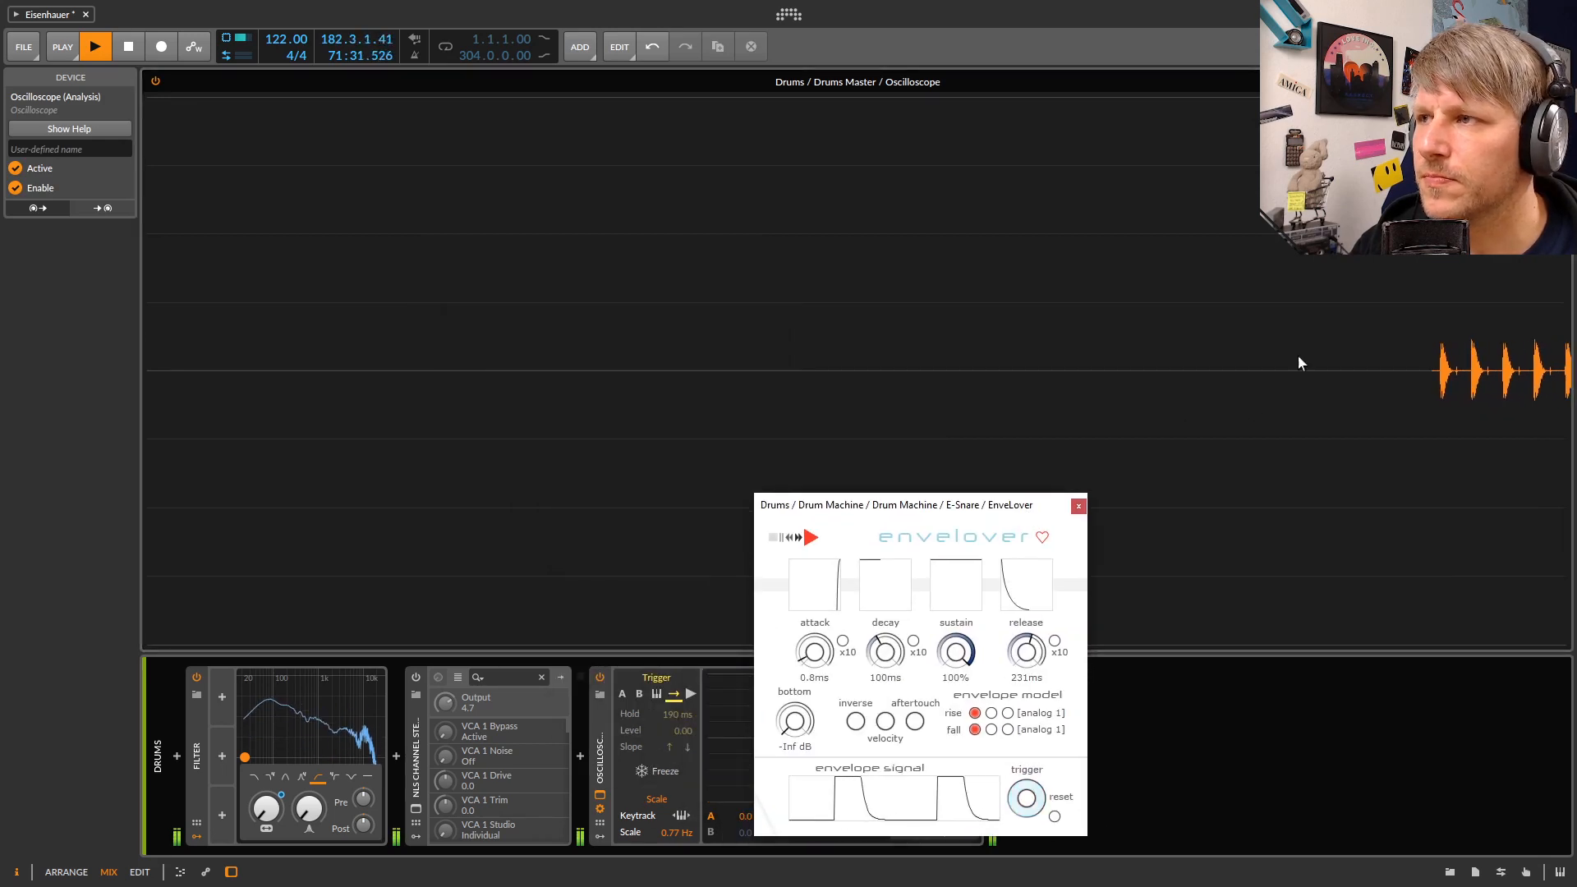
left_click(1522, 81)
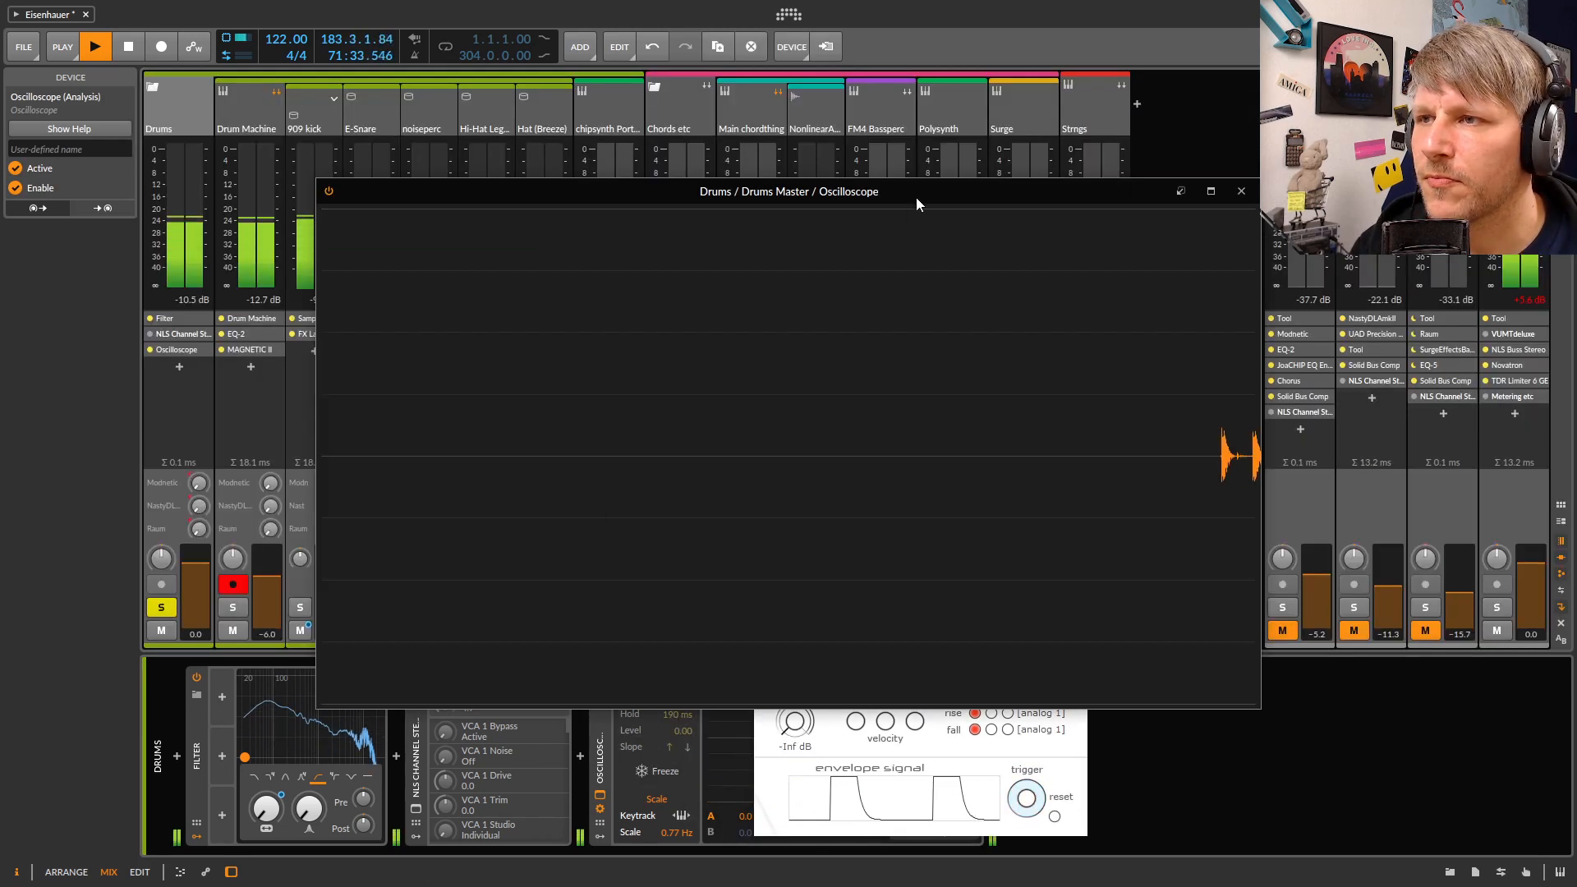
left_click_drag(915, 198, 684, 85)
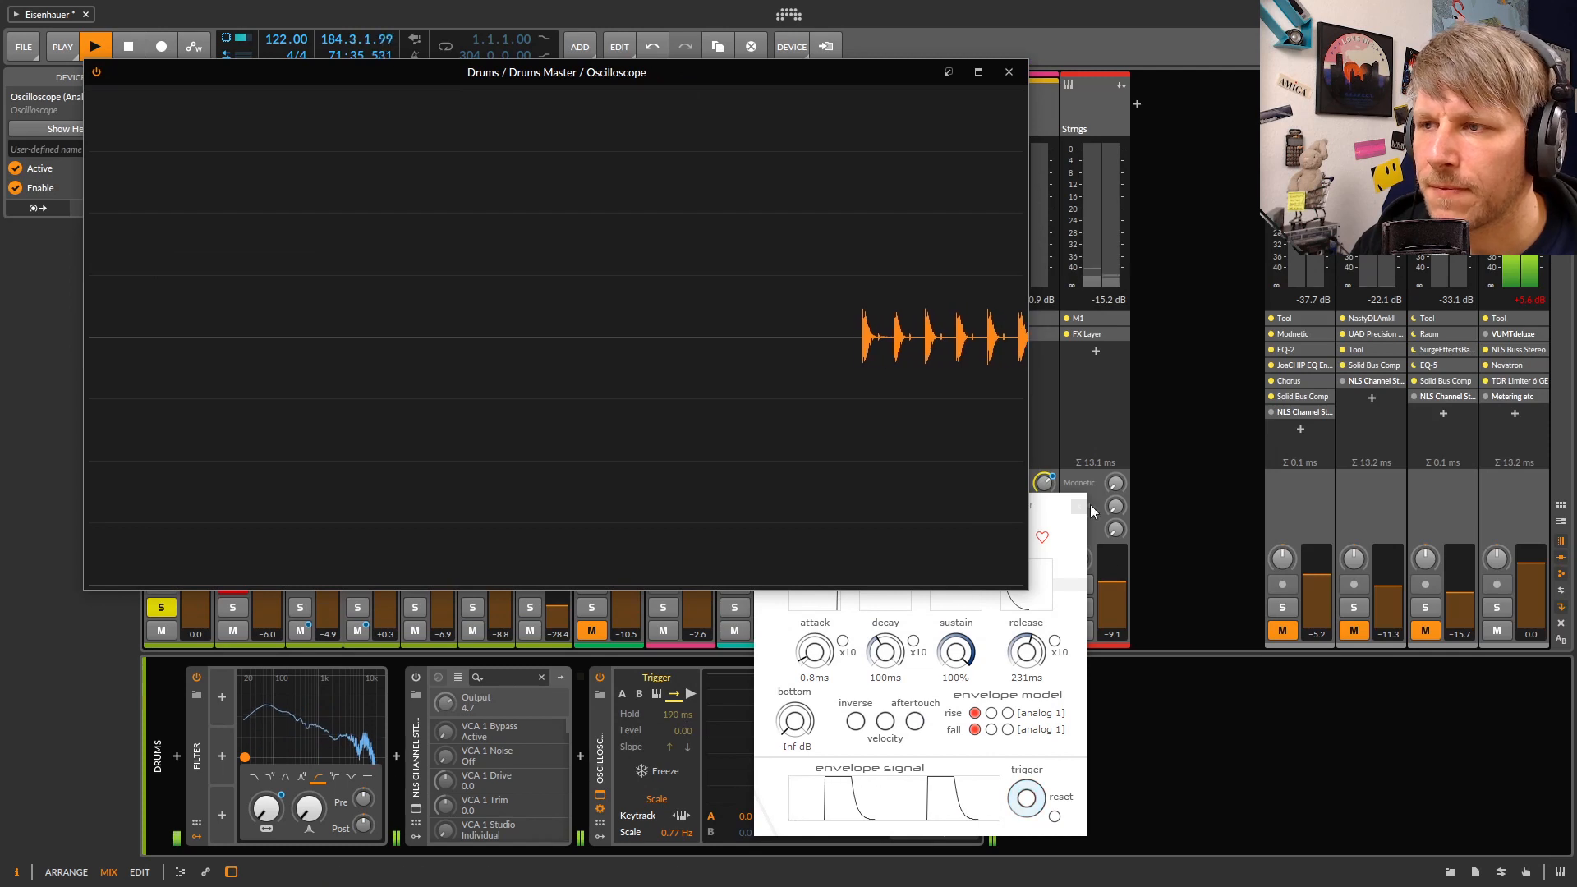
left_click_drag(1054, 510, 1440, 447)
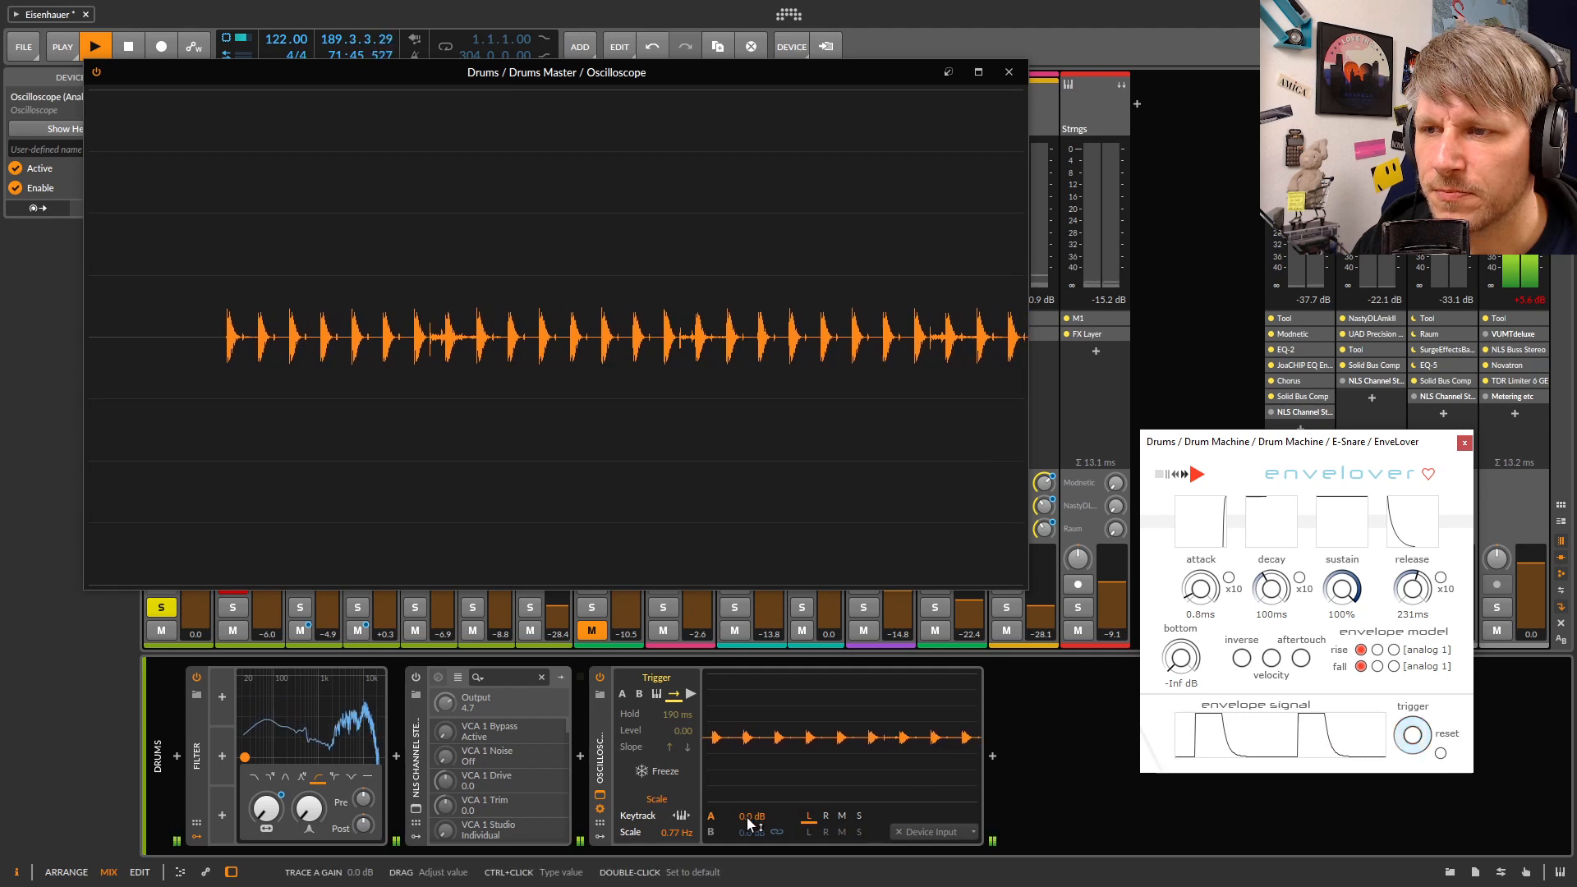
Set the Oscilloscope's trace A gain to +18.5 dB and move its window clear of the E-Snare channel
left_click_drag(746, 816, 746, 771)
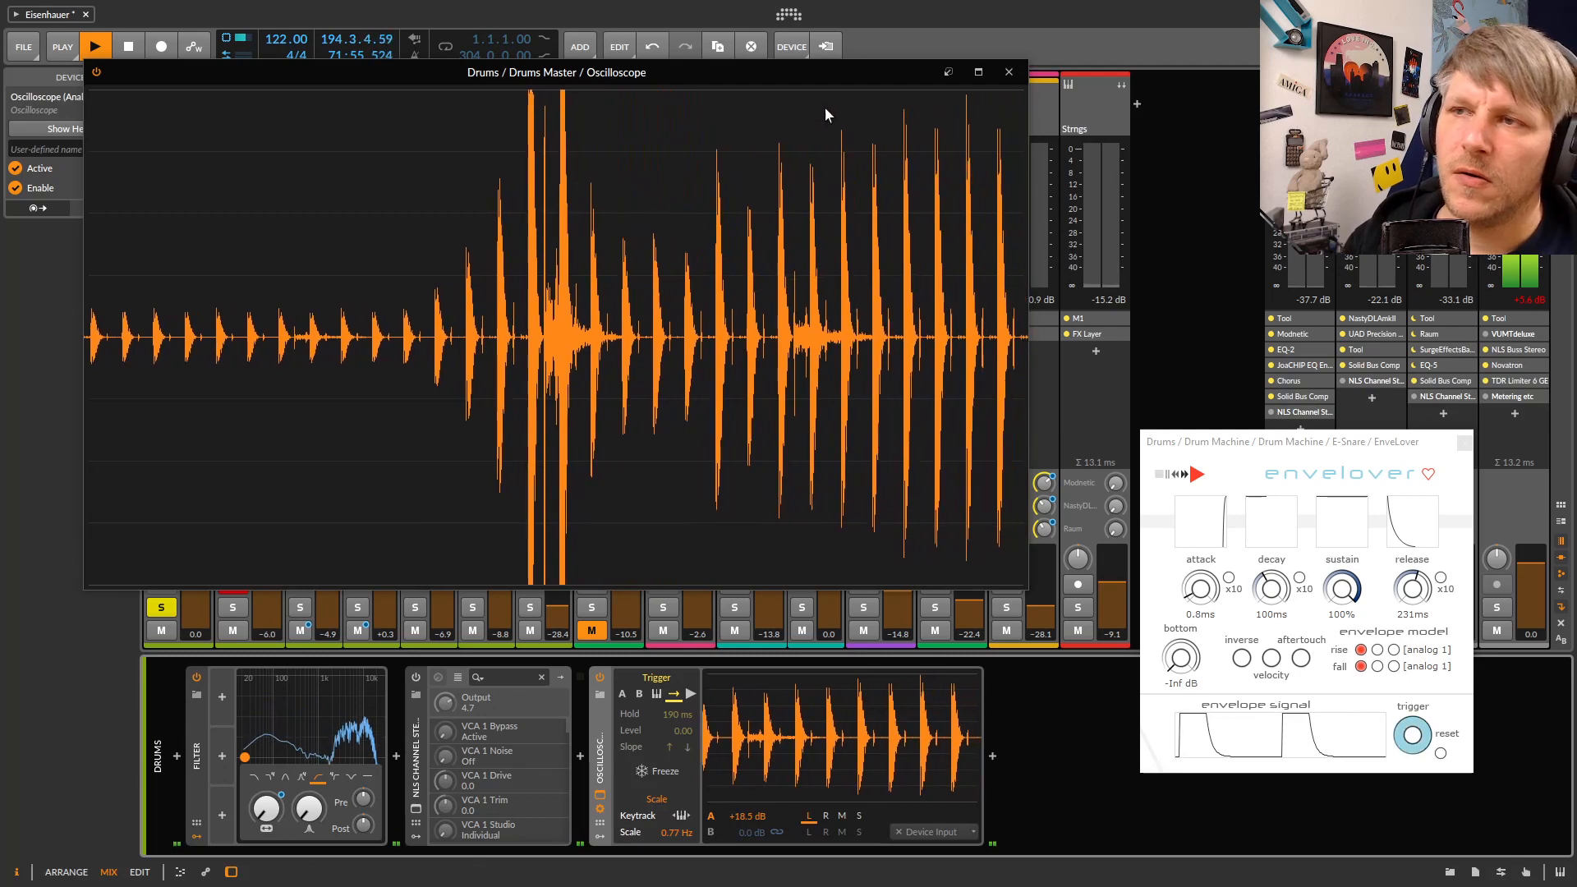
left_click_drag(800, 77, 1228, 69)
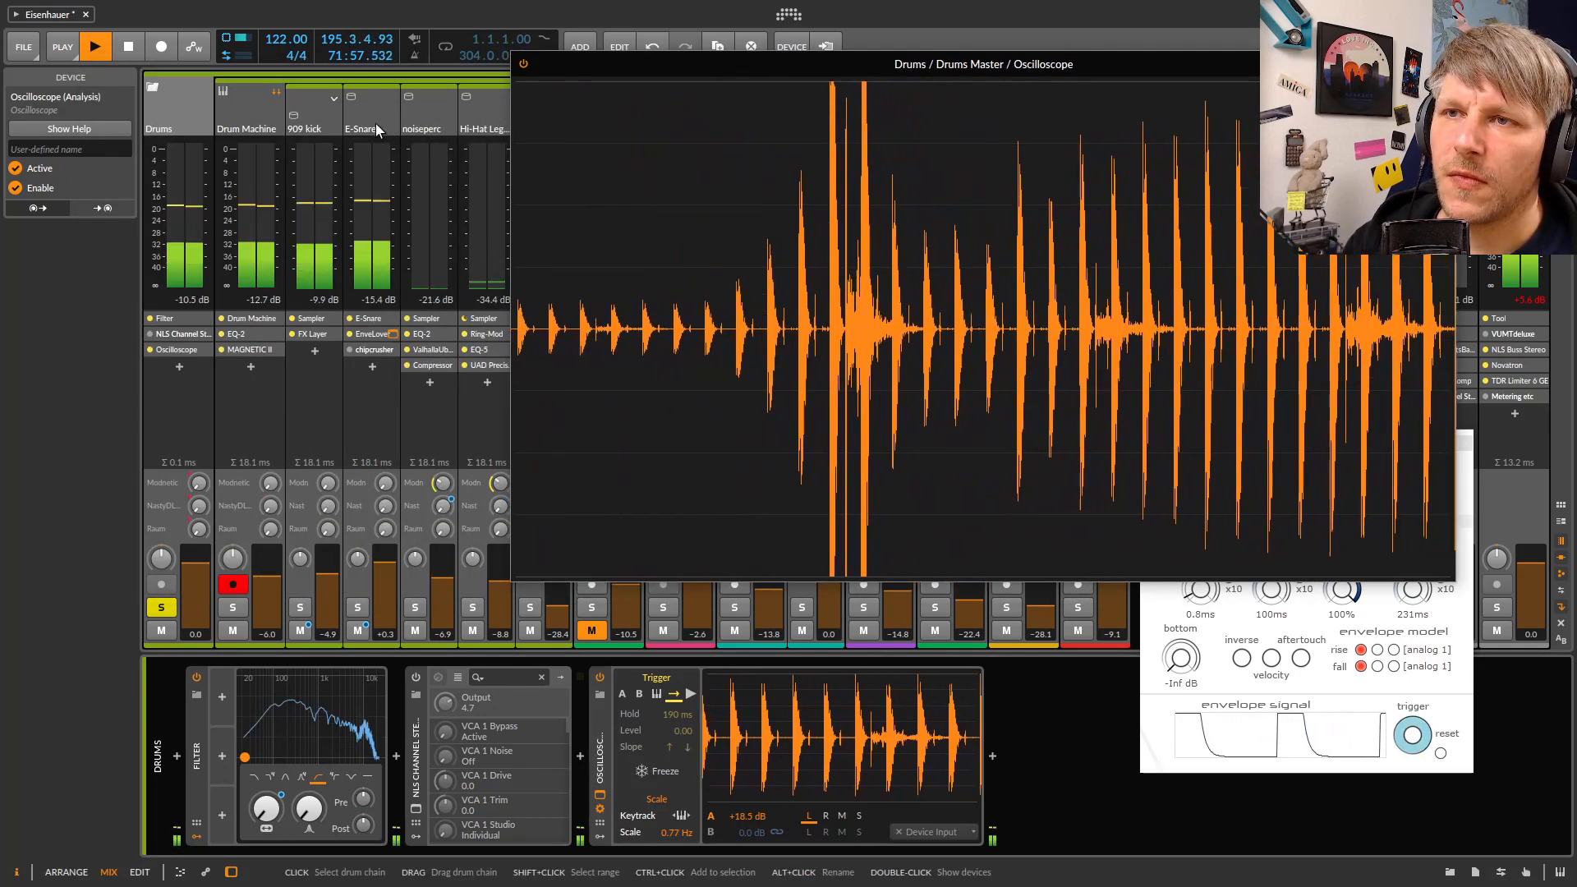
Select the E-Snare channel with the Oscilloscope window kept in view, and bypass EnveLover to compare the waveform
left_click(377, 123)
left_click_drag(910, 67, 650, 63)
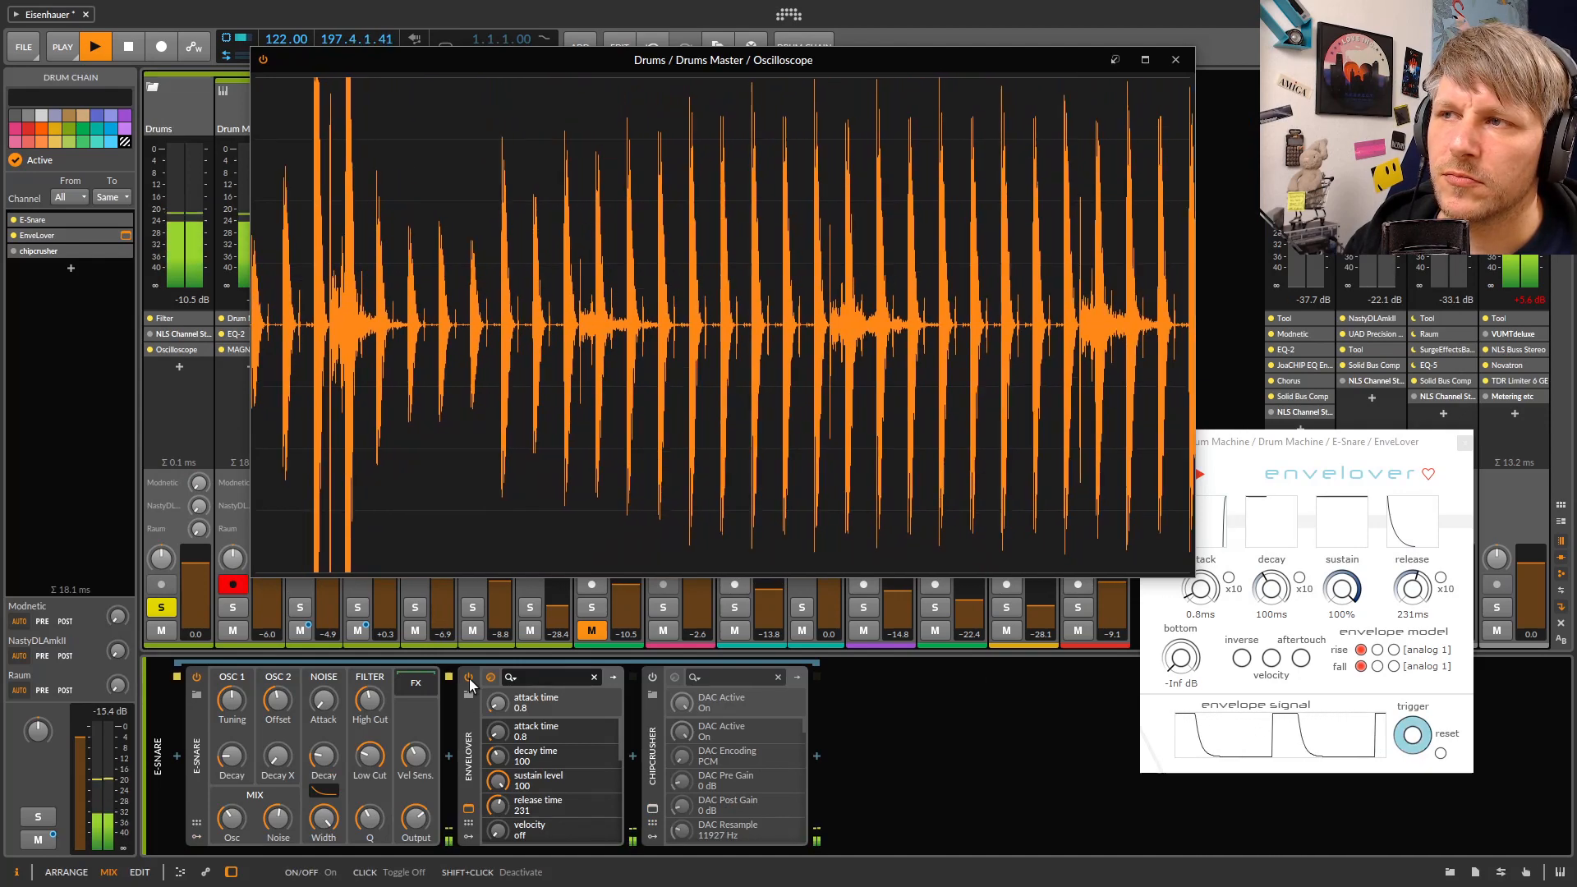
left_click(470, 679)
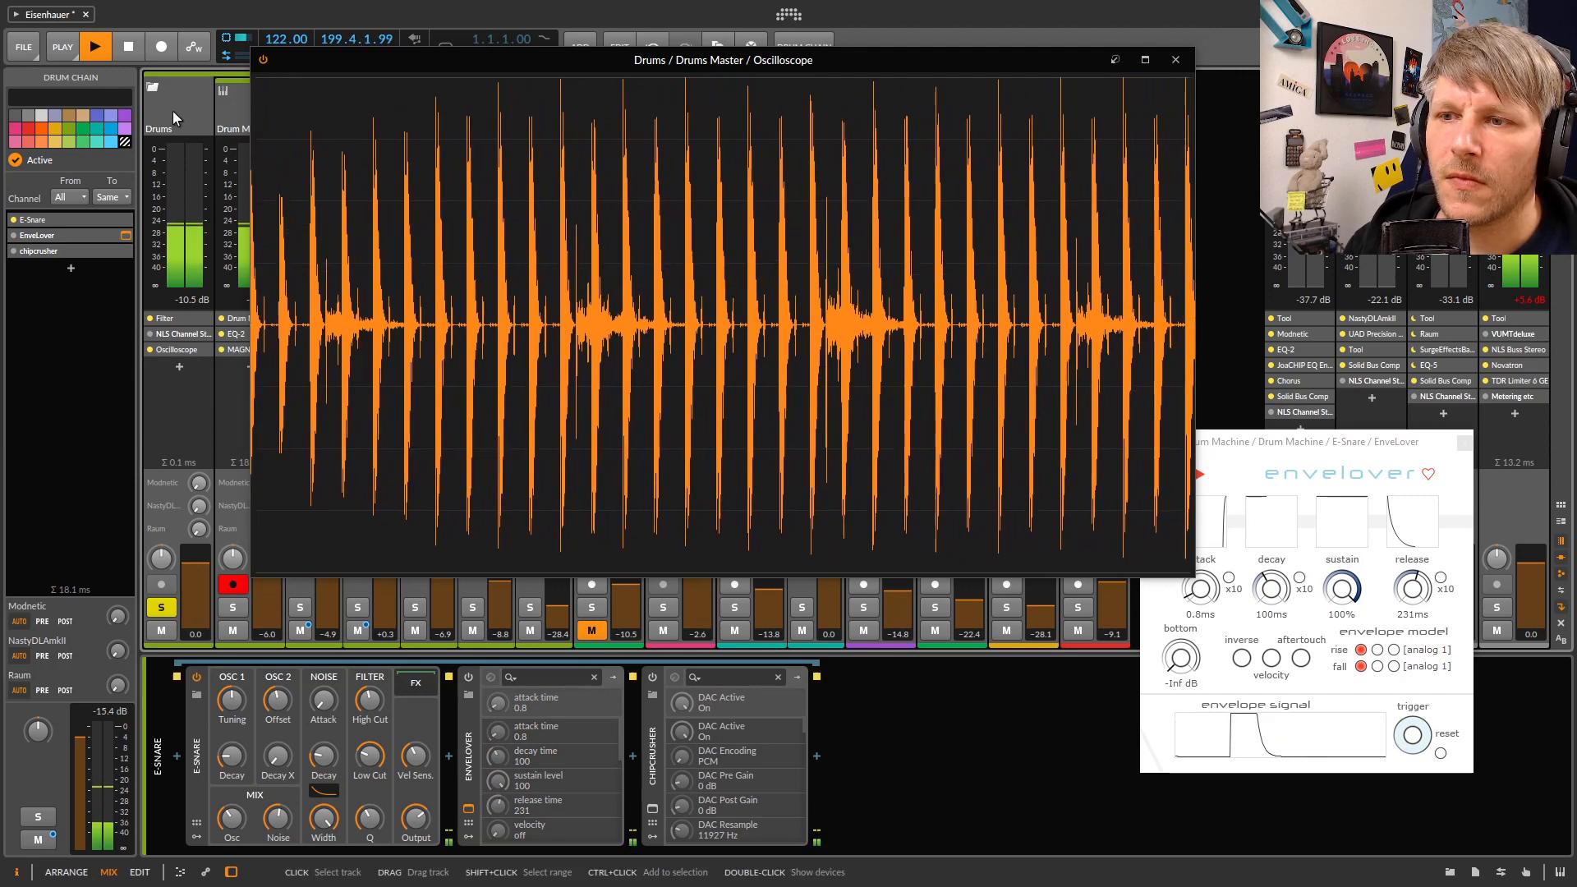
Lower the Drums group's Oscilloscope trace A gain to +15.9 dB and move its window clear of the E-Snare channel
left_click(172, 111)
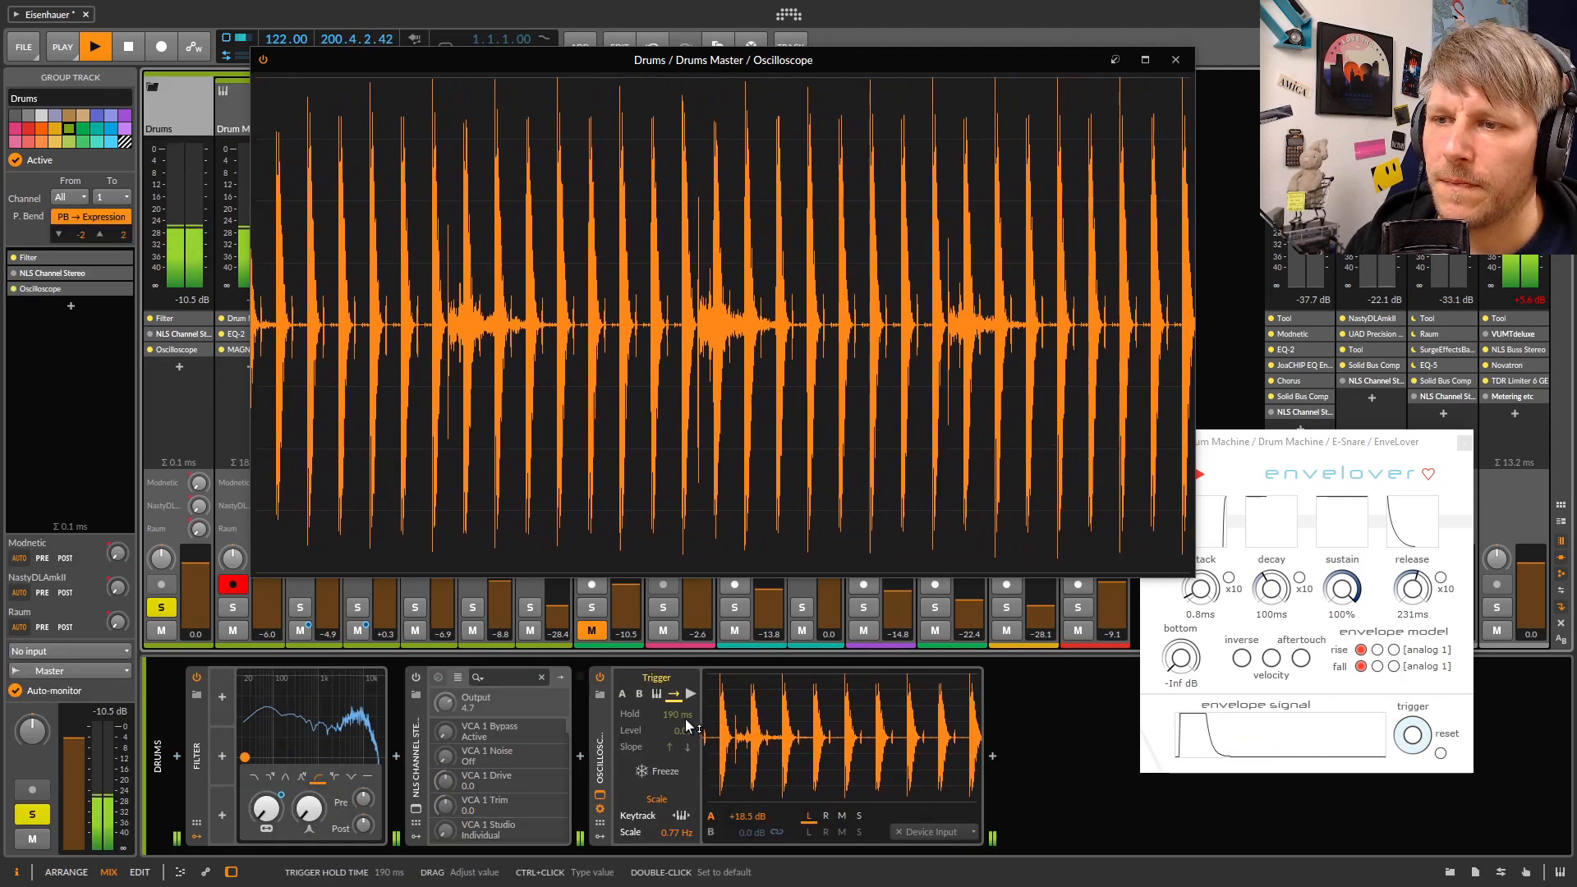
mouse_move(752, 817)
left_mouse_down()
mouse_move(752, 854)
mouse_move(751, 834)
left_mouse_up()
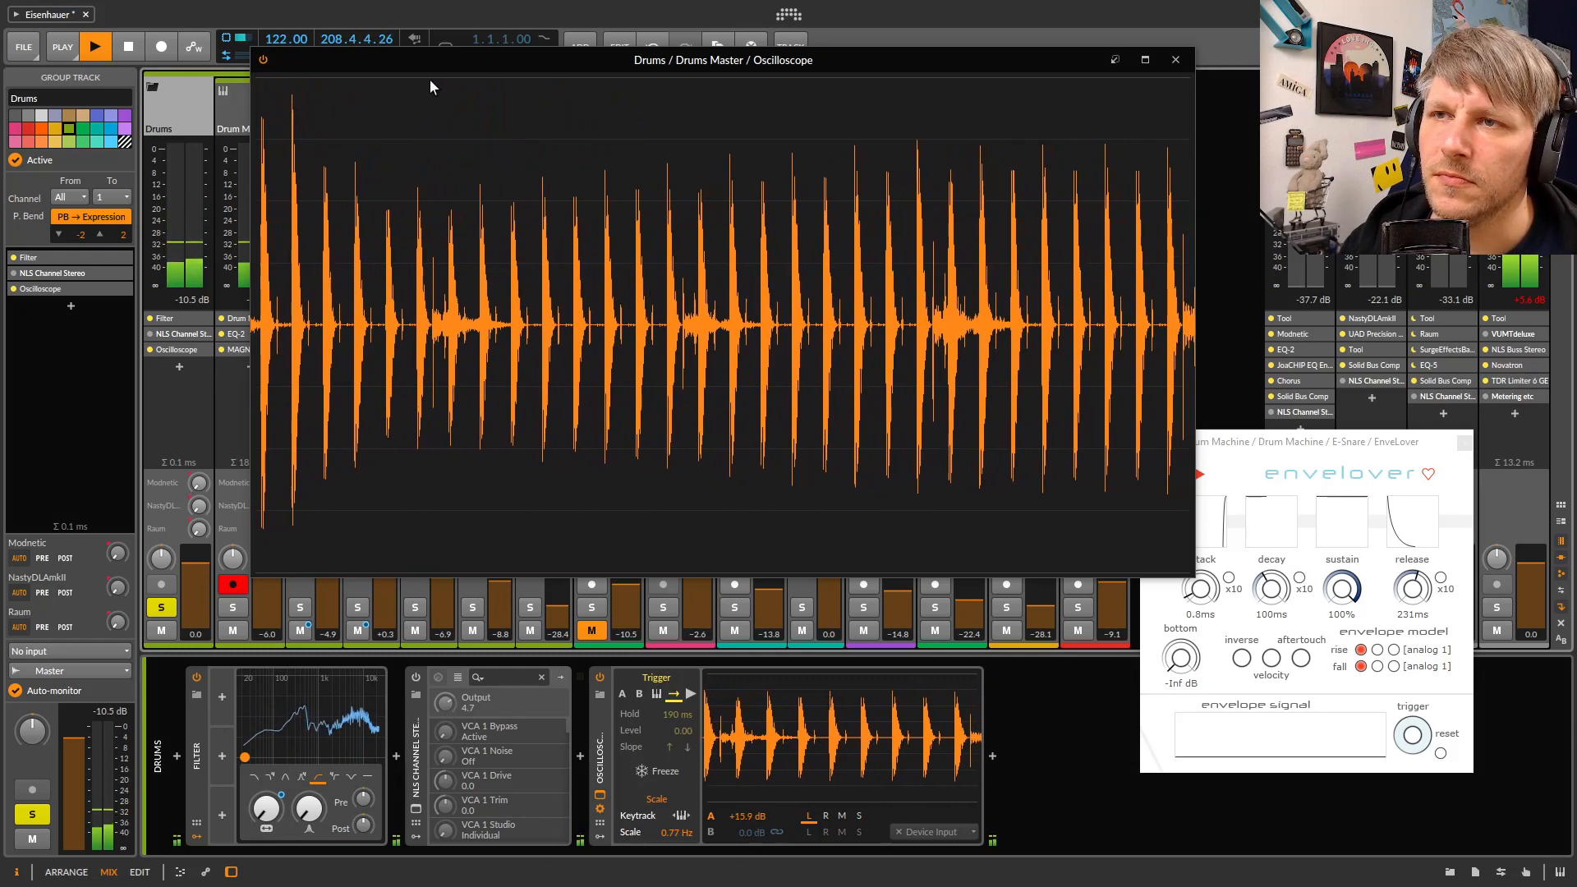
left_click_drag(445, 62, 697, 72)
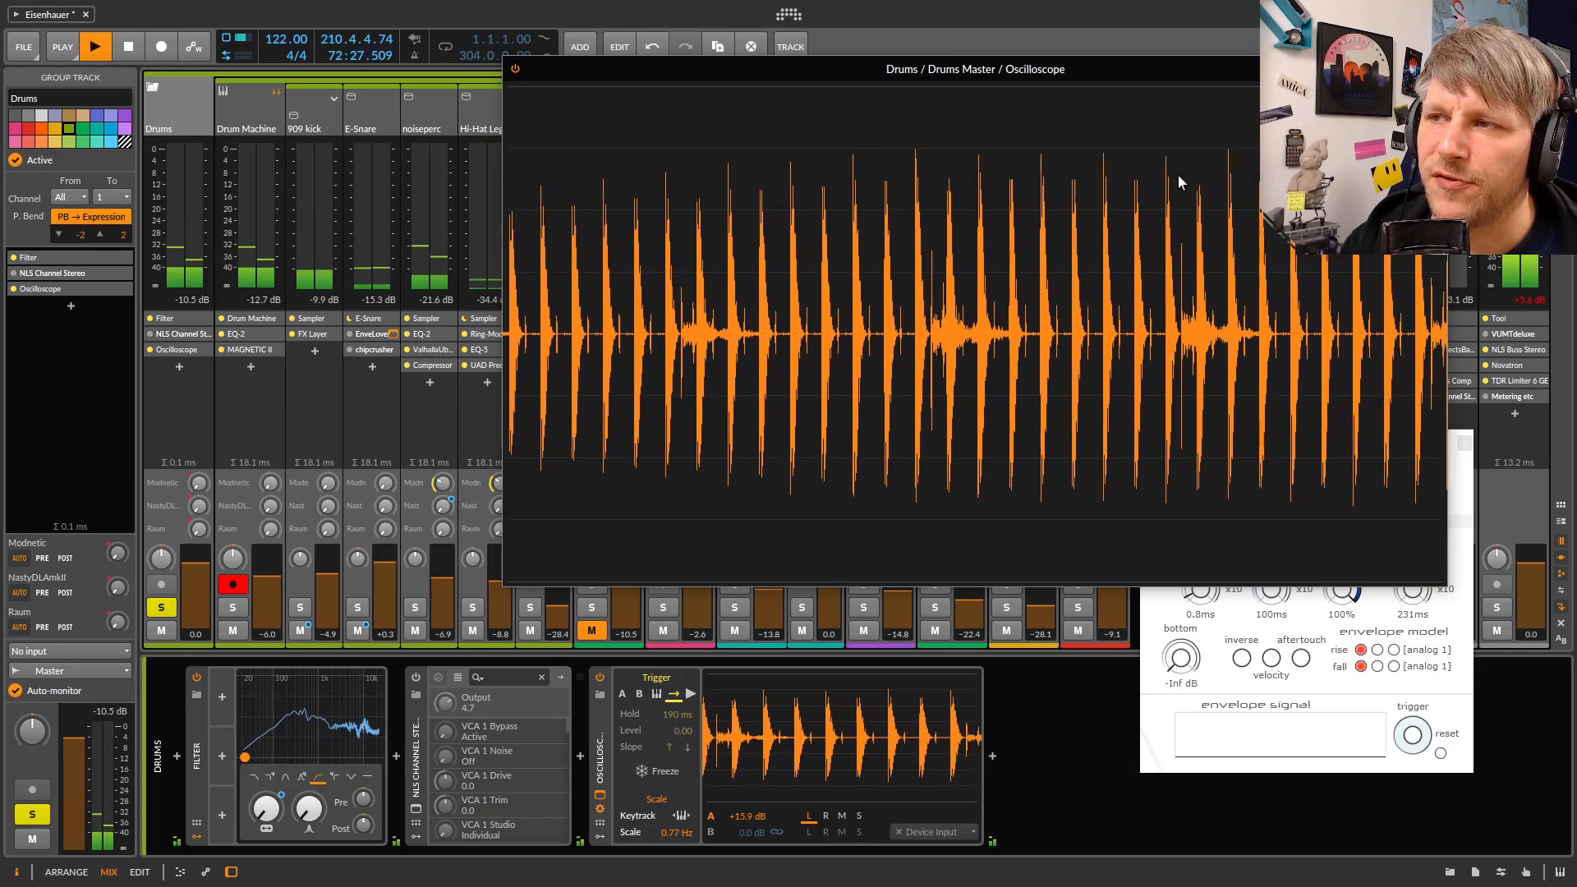
Re-enable EnveLover on the E-Snare channel and place its window beside the Oscilloscope window
left_click(368, 117)
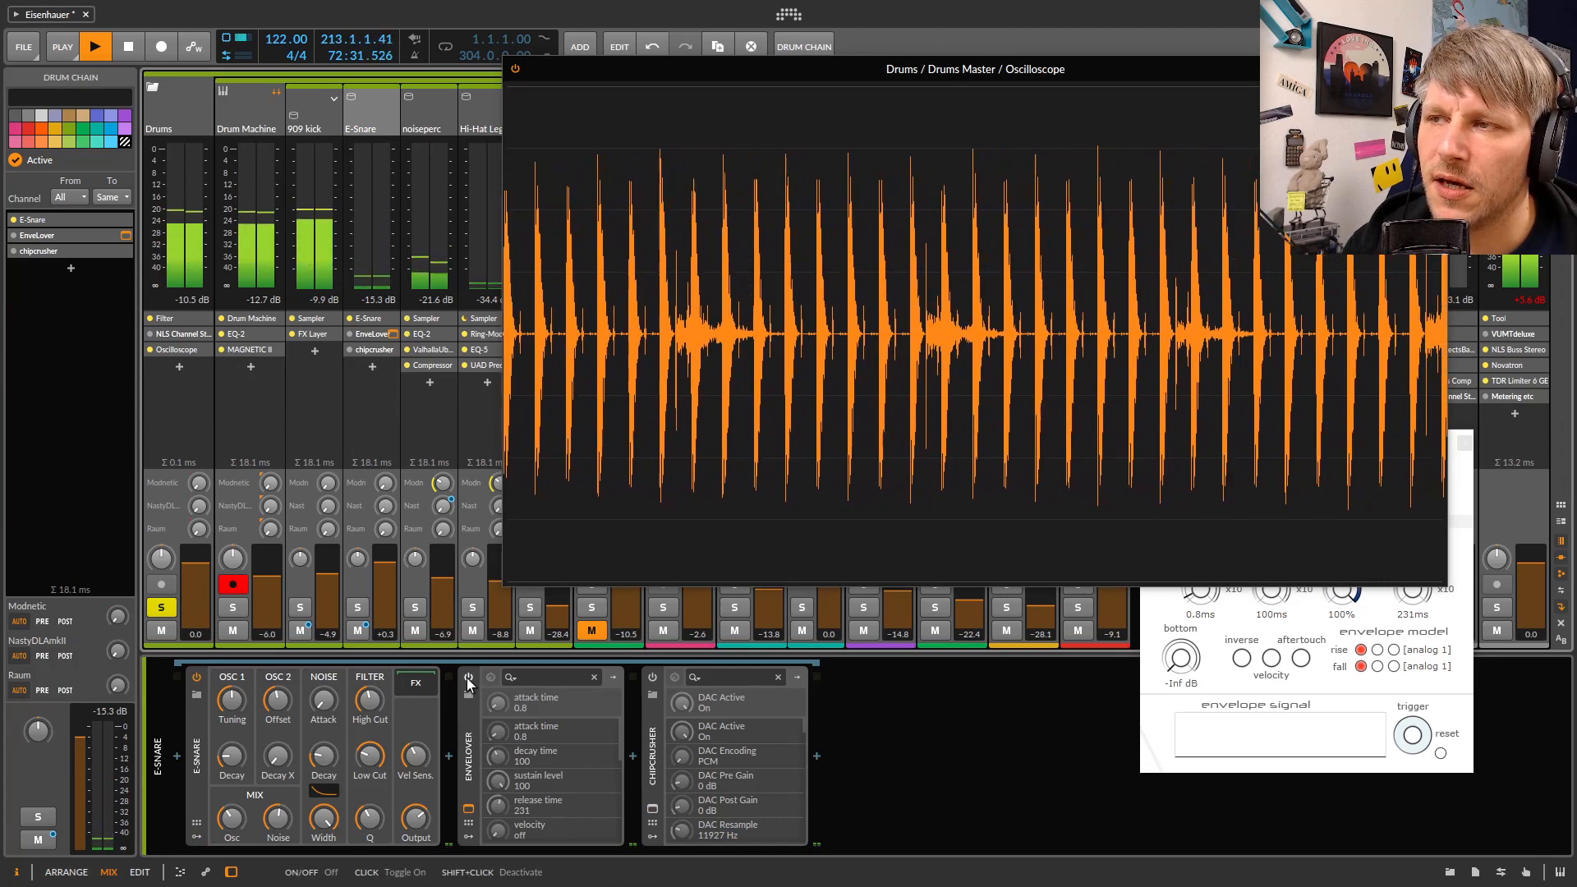
left_click(468, 678)
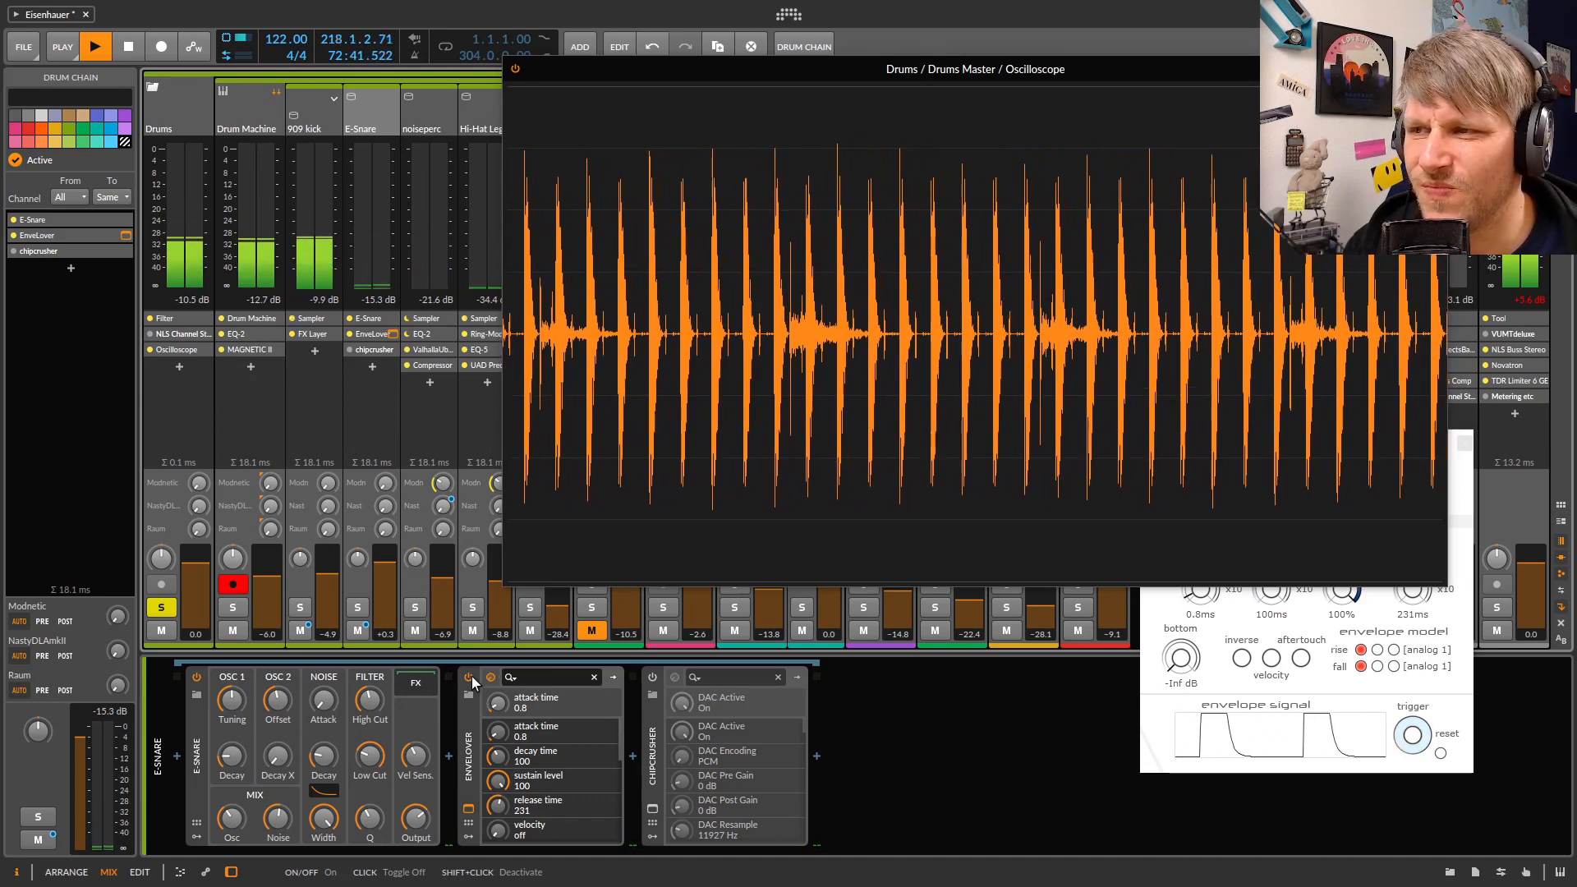
left_click(1211, 635)
left_click_drag(1266, 442, 338, 289)
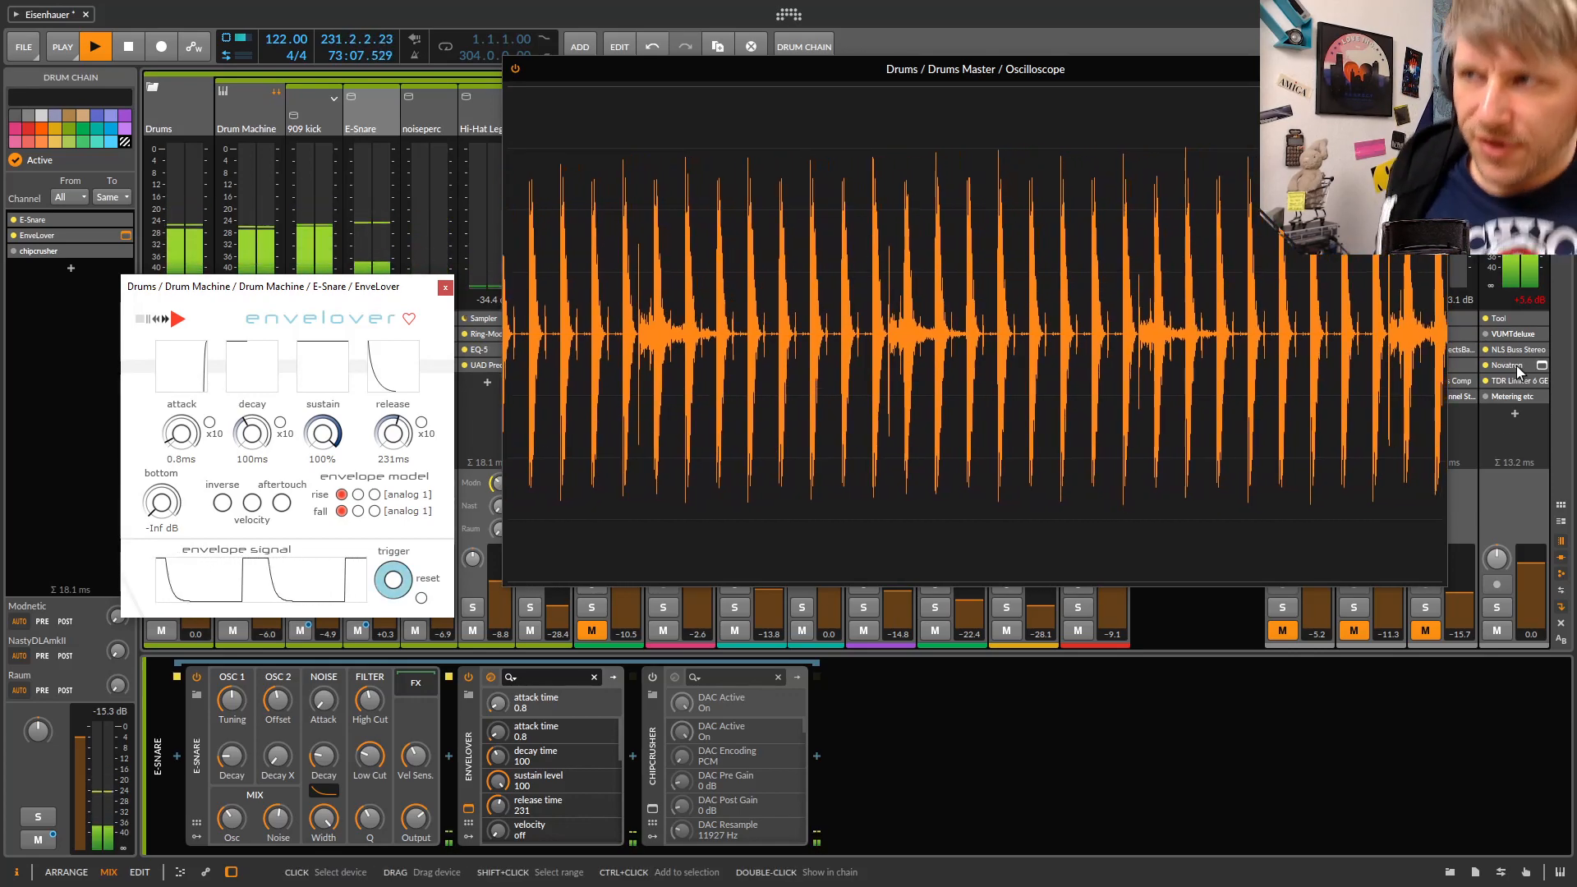
Compare the E-Snare waveform with EnveLover bypassed and active, and close the EnveLover window
left_click(469, 680)
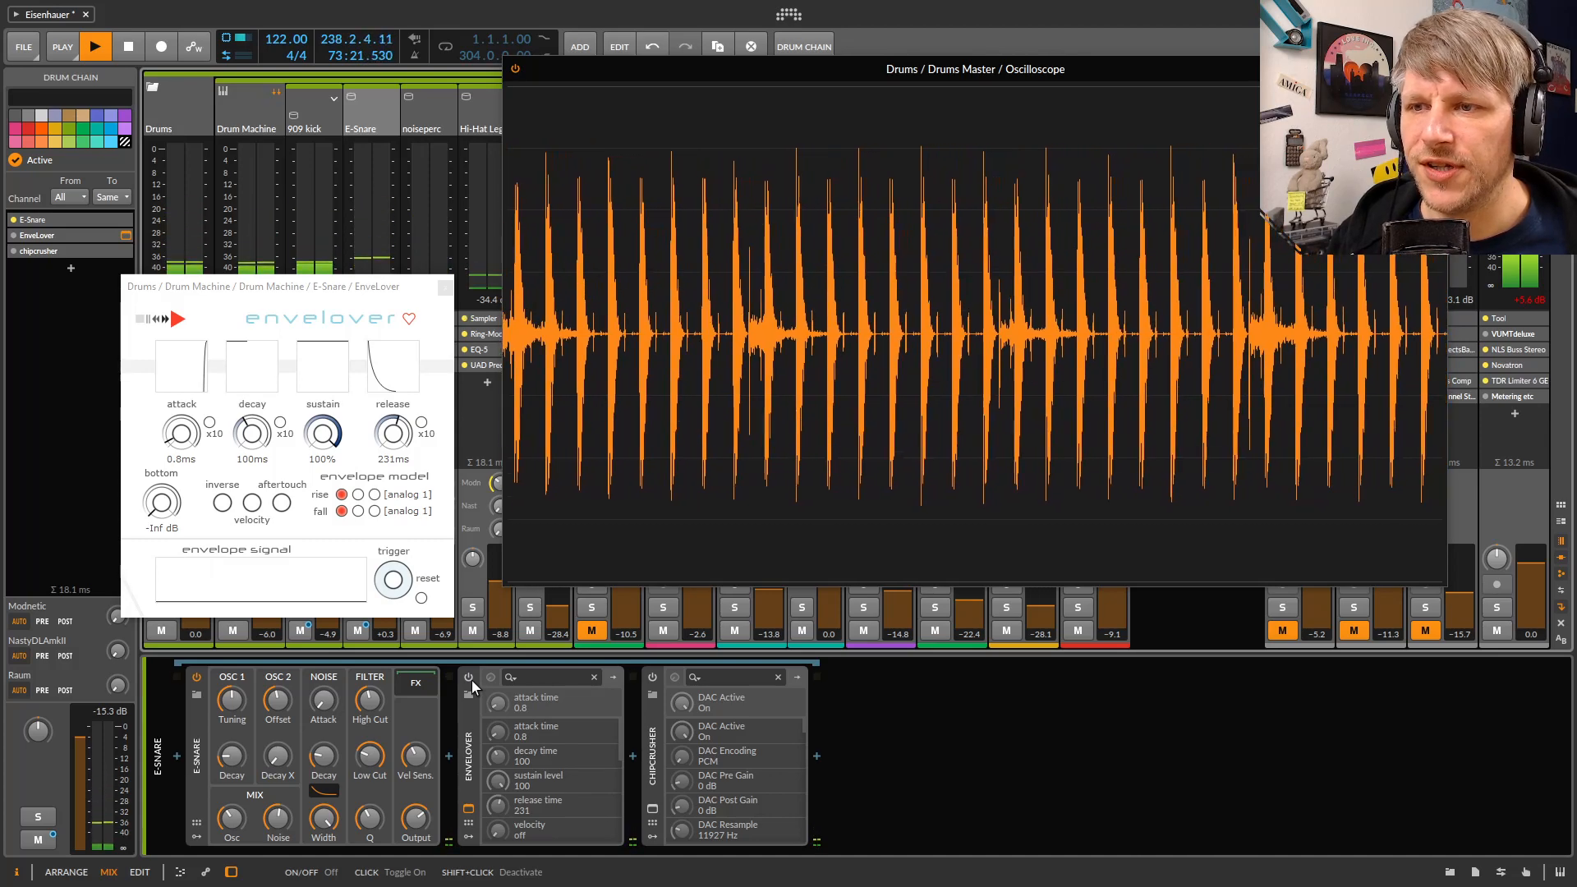
left_click(468, 677)
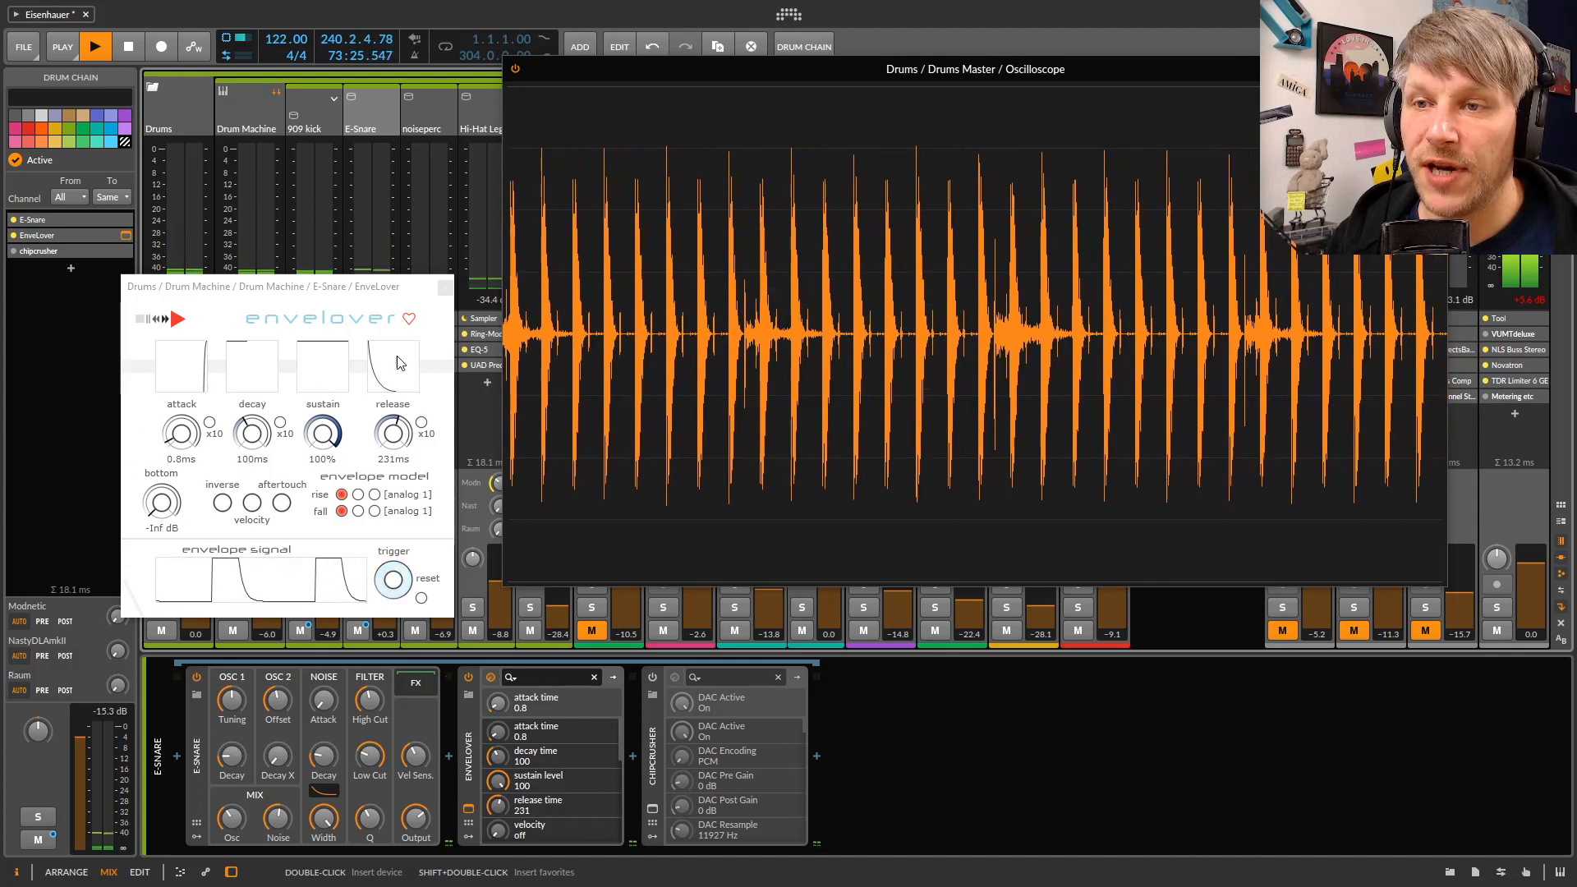
left_click(444, 289)
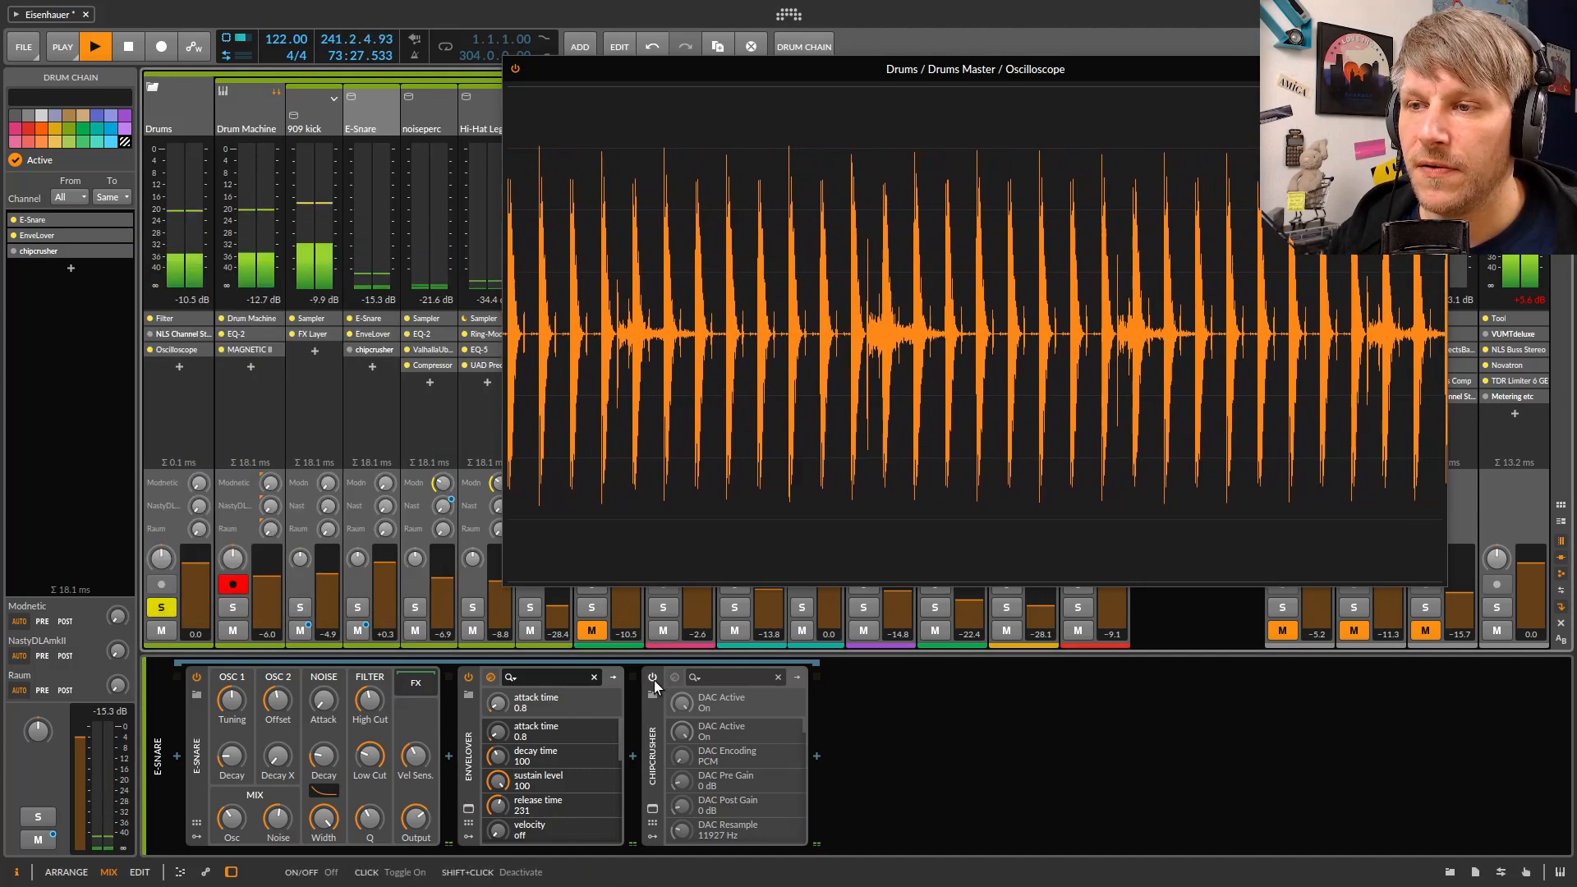
Enable chipcrusher on the E-Snare channel and compare its sound with EnveLover bypassed and active
left_click(652, 678)
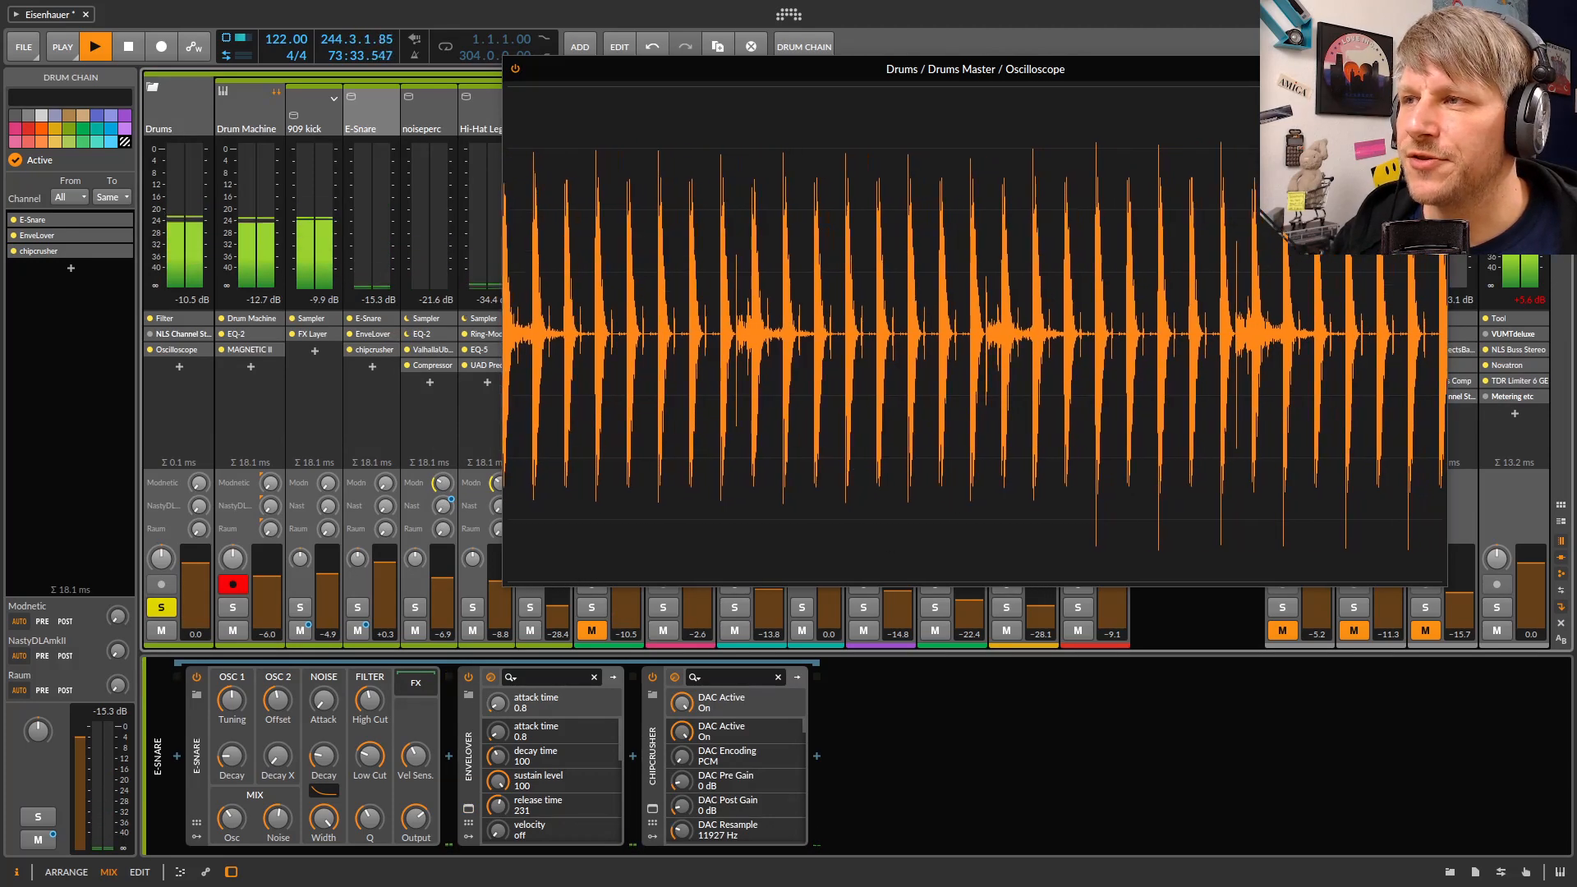
left_click(468, 679)
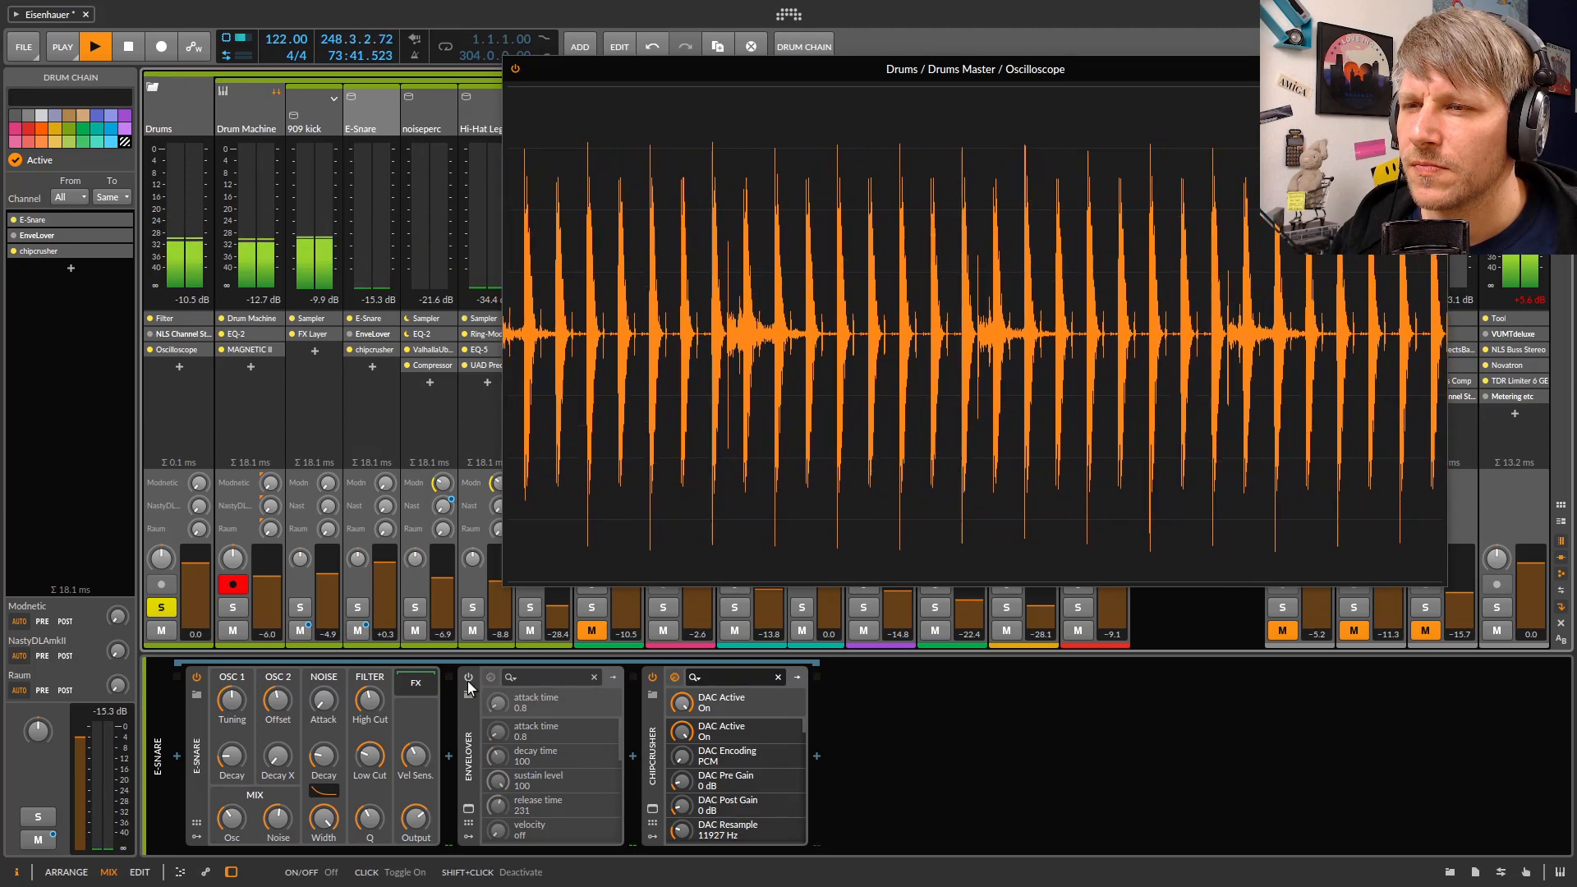
left_click(469, 678)
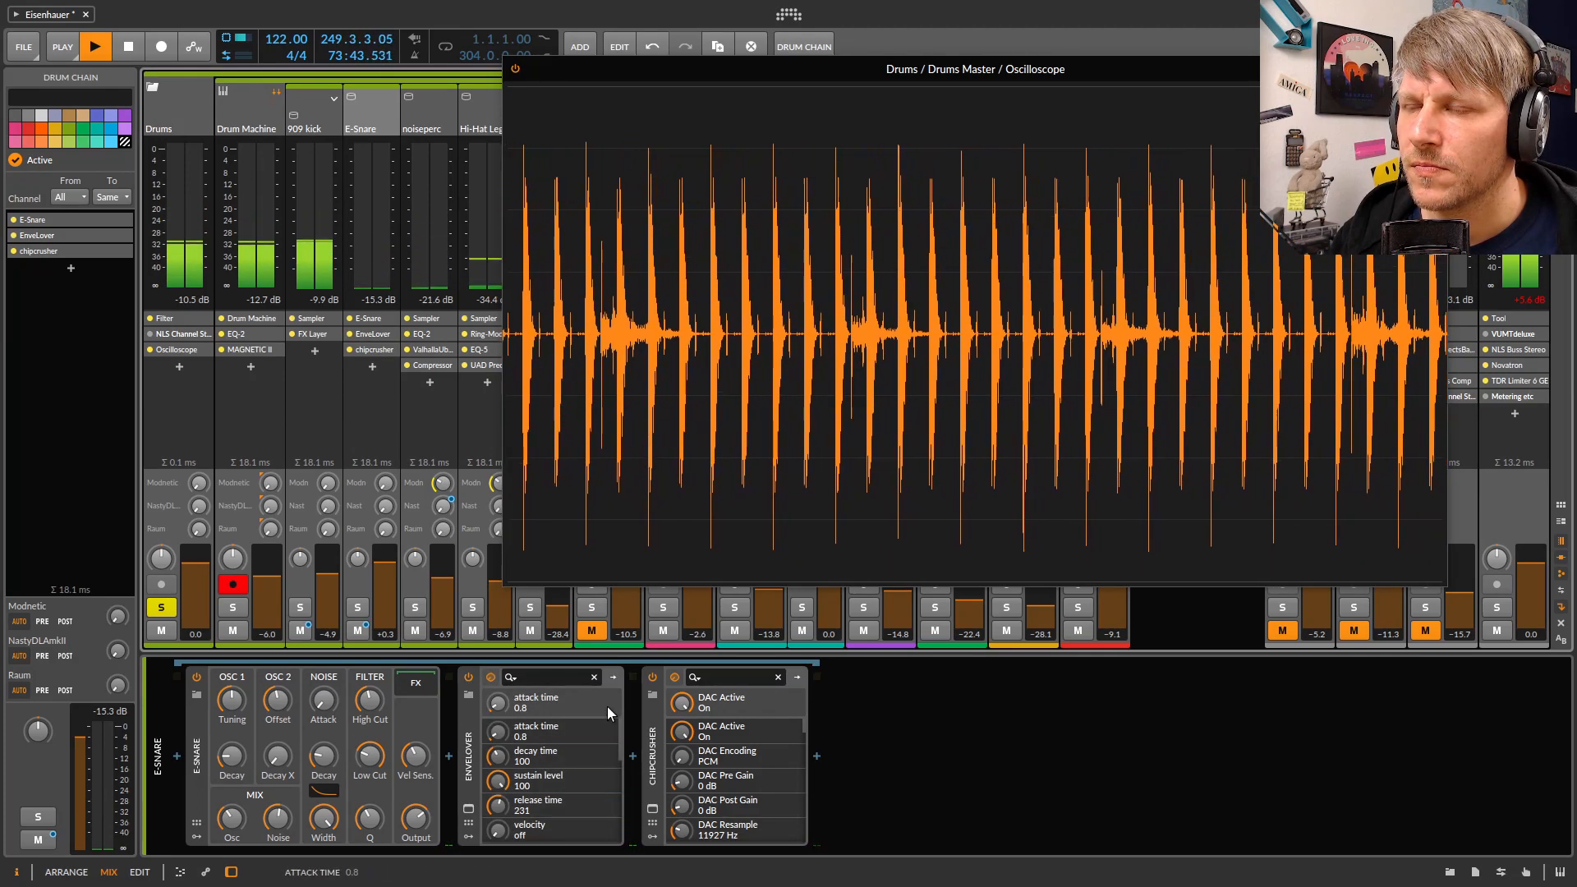
Move chipcrusher ahead of EnveLover in the E-Snare chain, compare with EnveLover off and on, and close the Oscilloscope window
left_click_drag(649, 743, 463, 735)
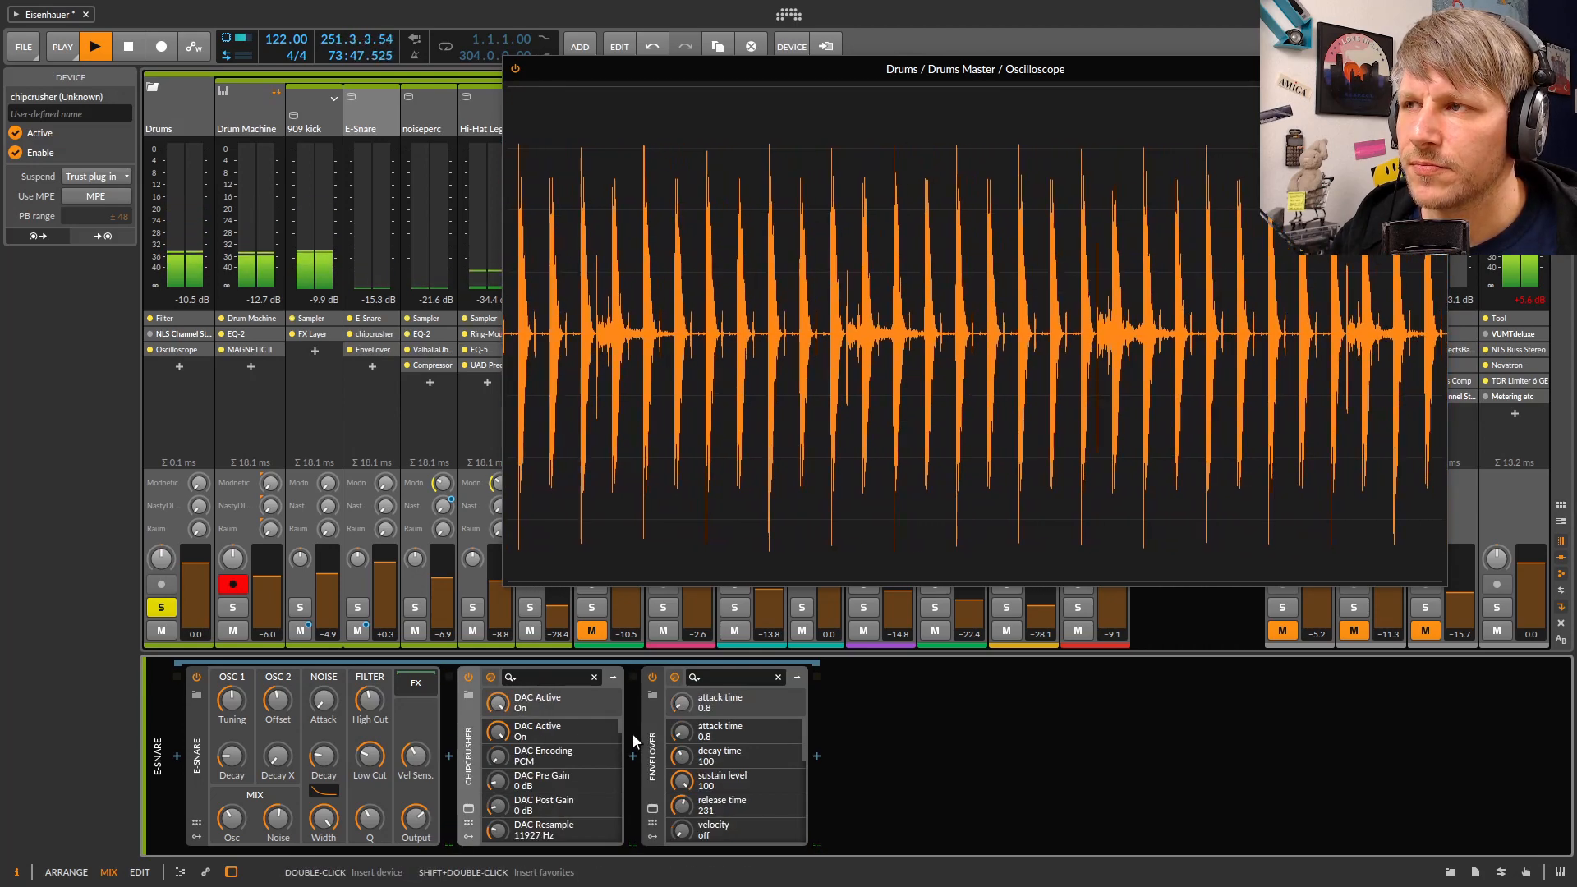
left_click(653, 679)
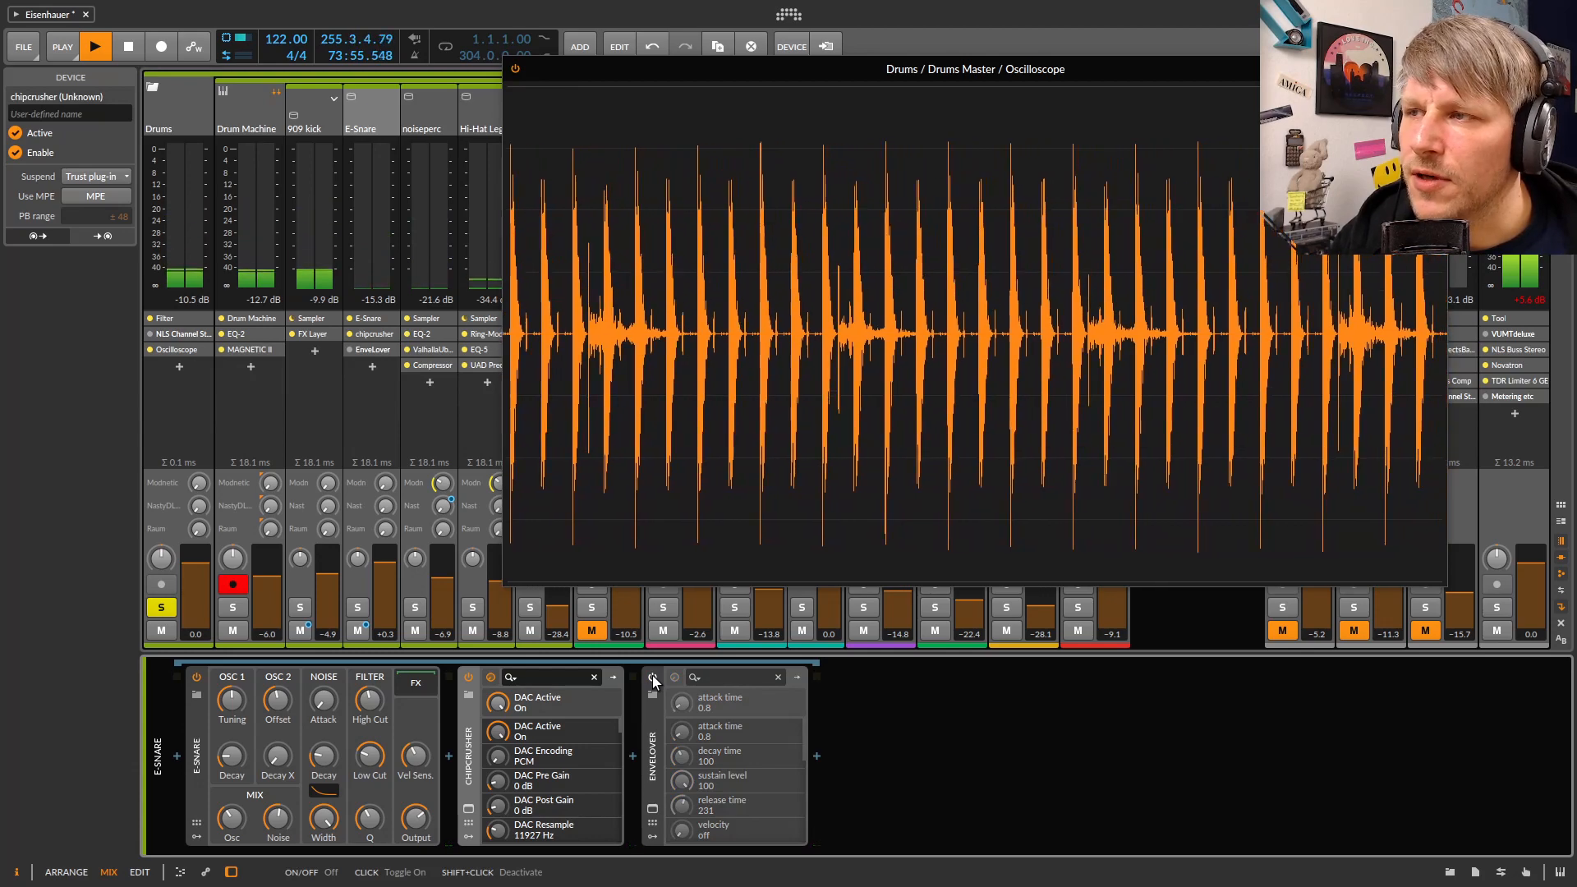
left_click(654, 677)
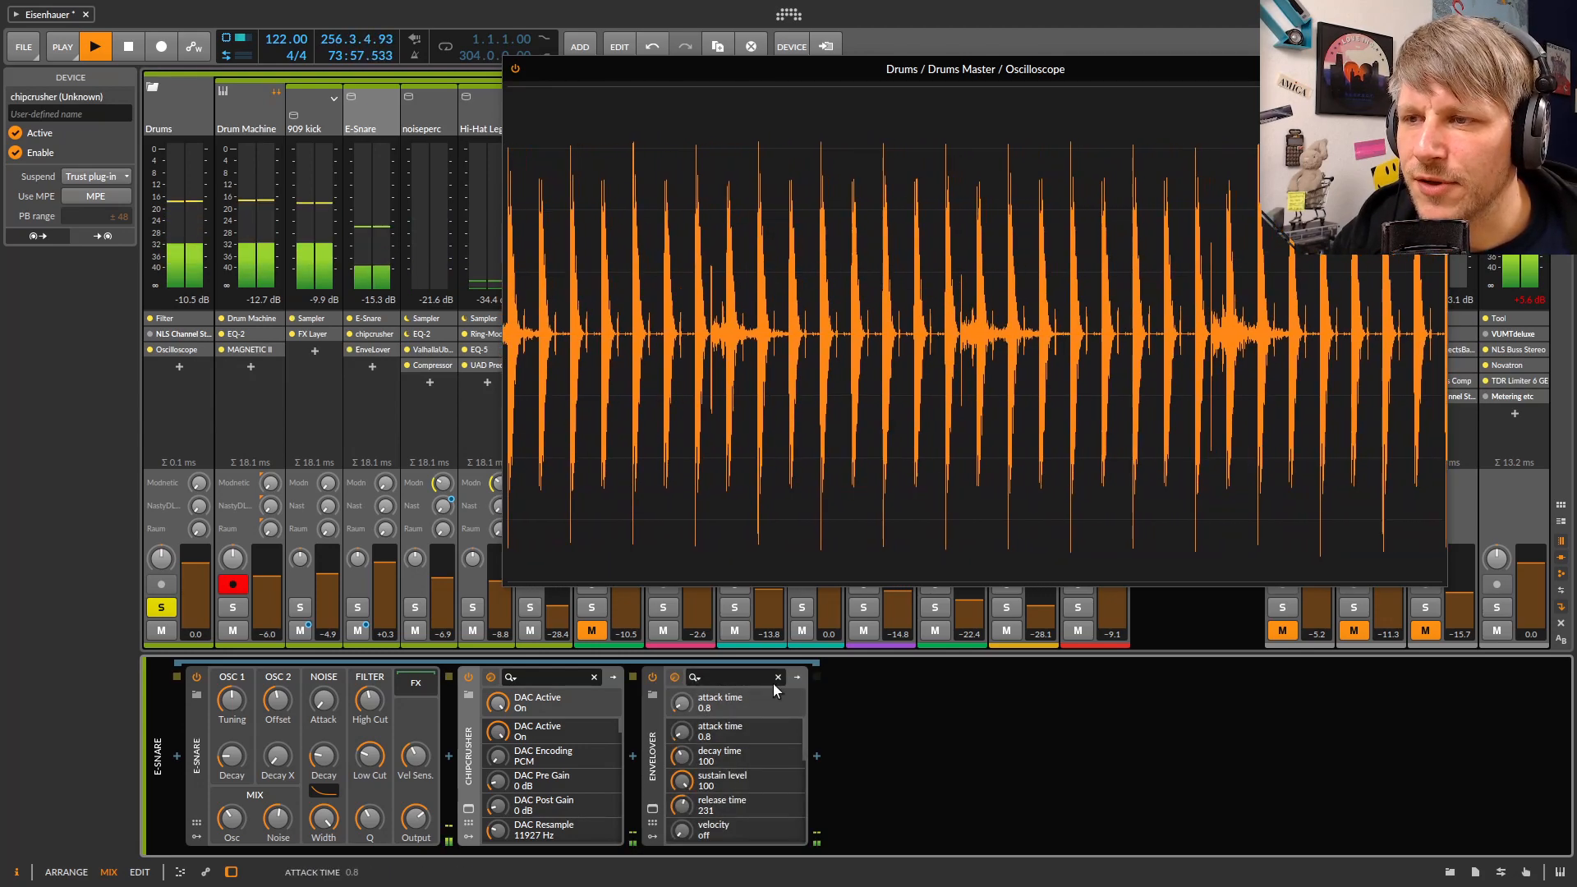
left_click(1436, 69)
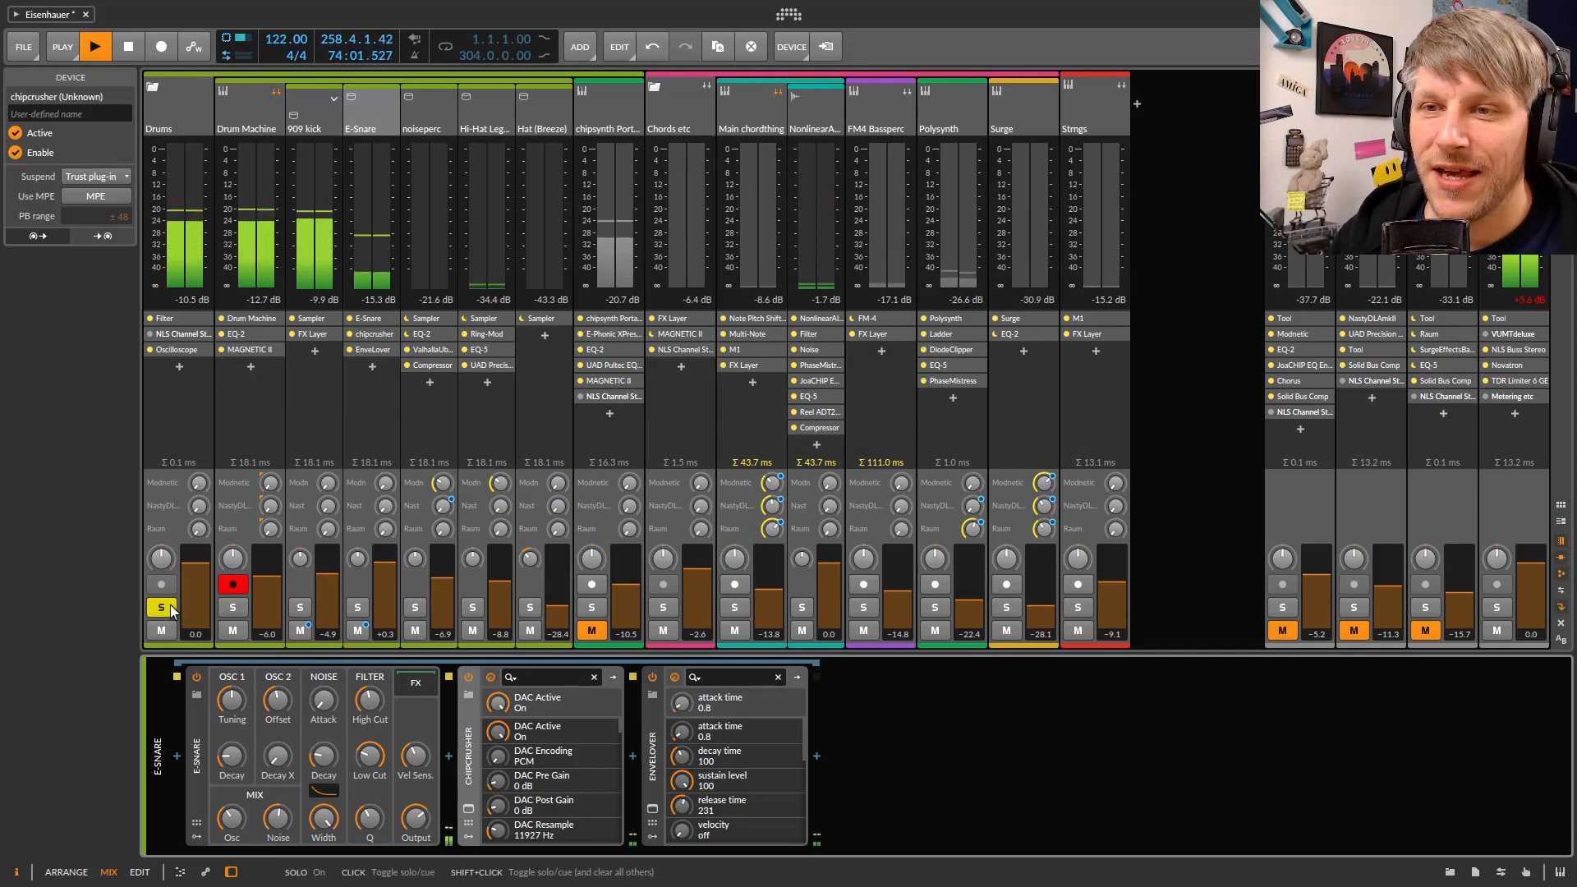
Solo the noiseperc channel and bypass its EQ-2, ValhallaUberMod and Compressor to hear the raw sample
left_click(426, 111)
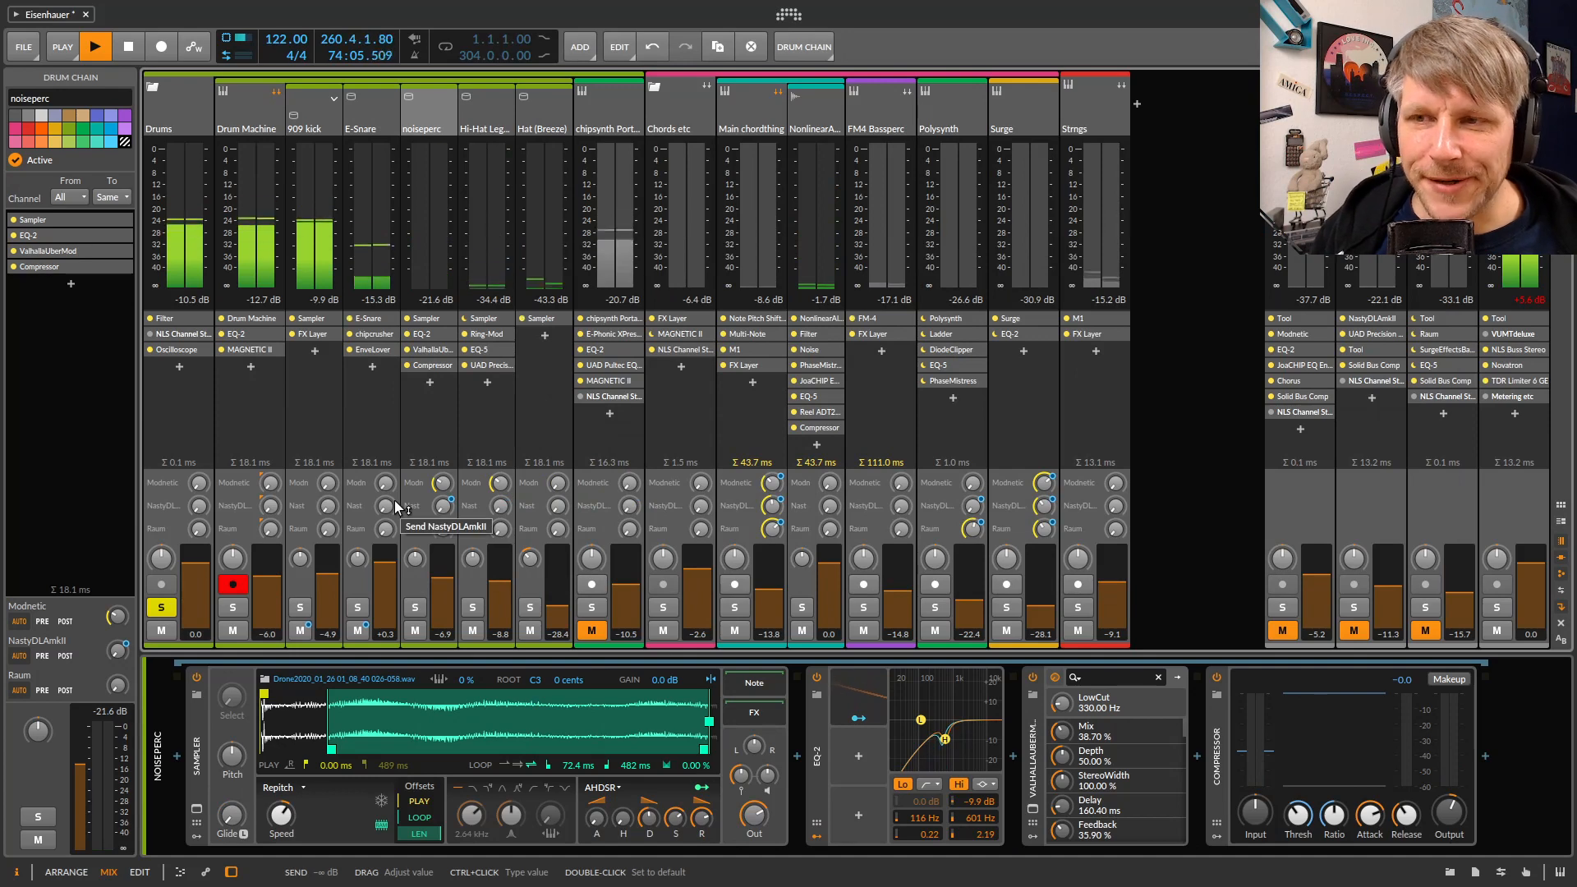
left_click(414, 608)
double_click(428, 127)
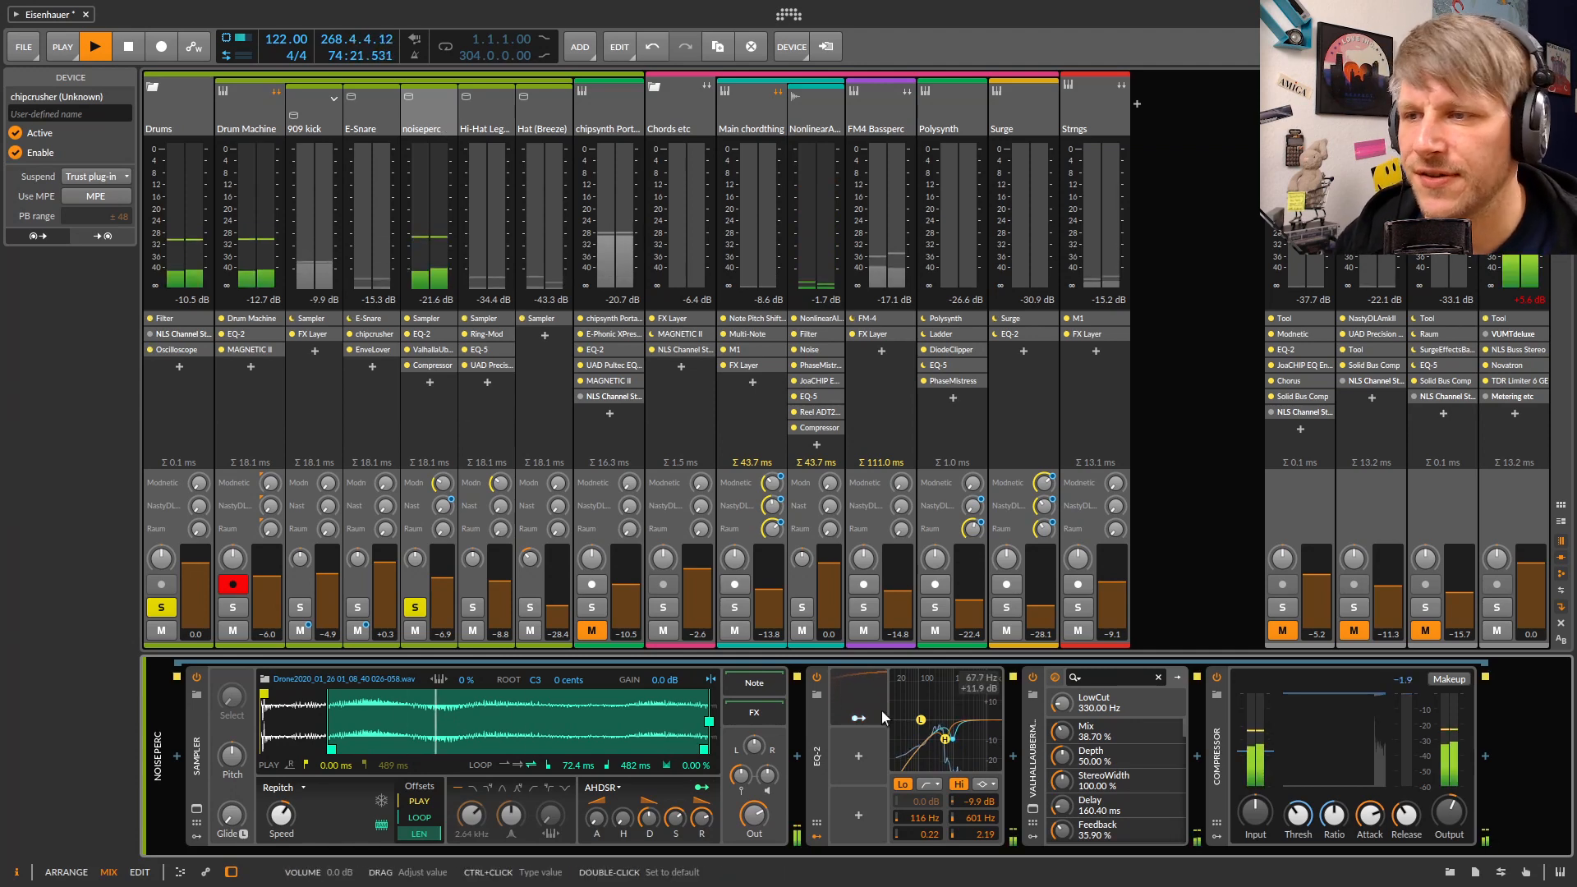
left_click(816, 678)
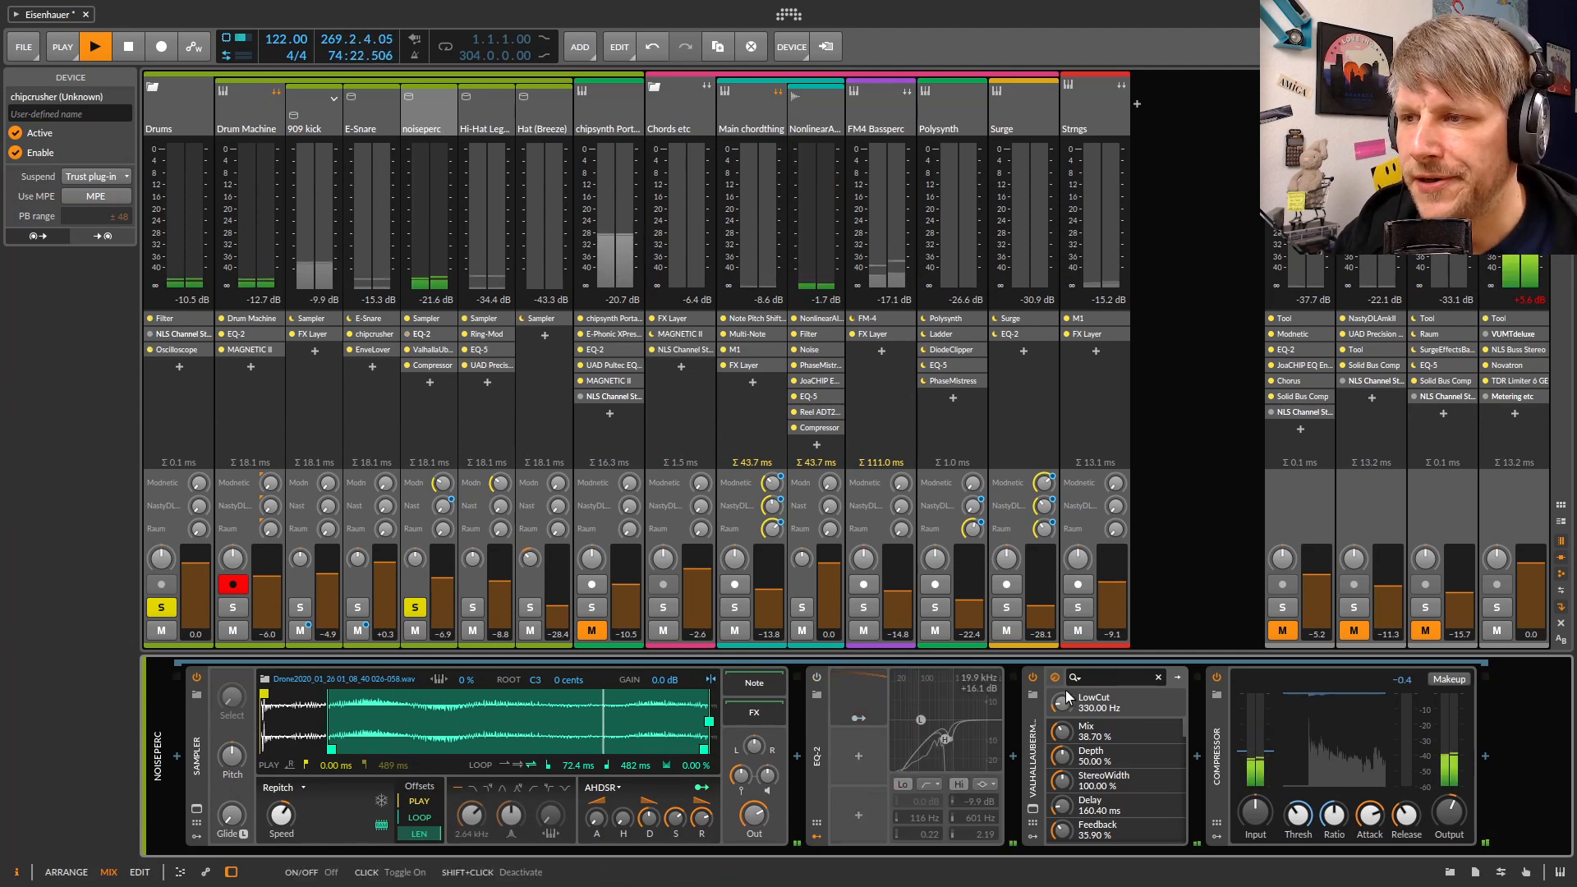
left_click(1216, 679)
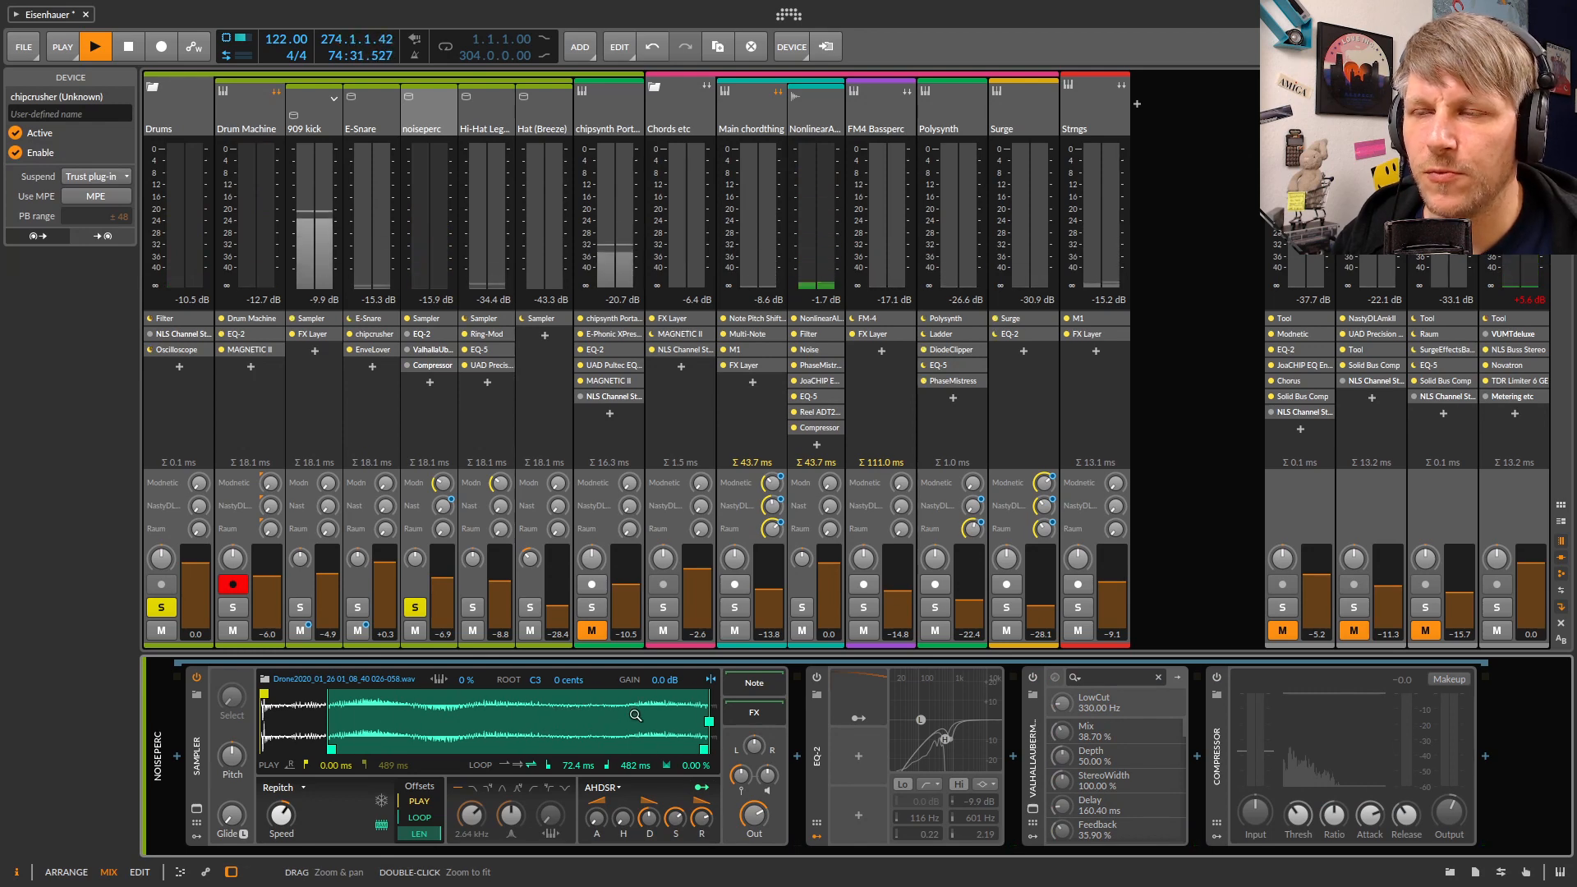
Re-enable EQ-2 on noiseperc and bring the DIGICheck Totalyser window over the mixer
left_click(816, 681)
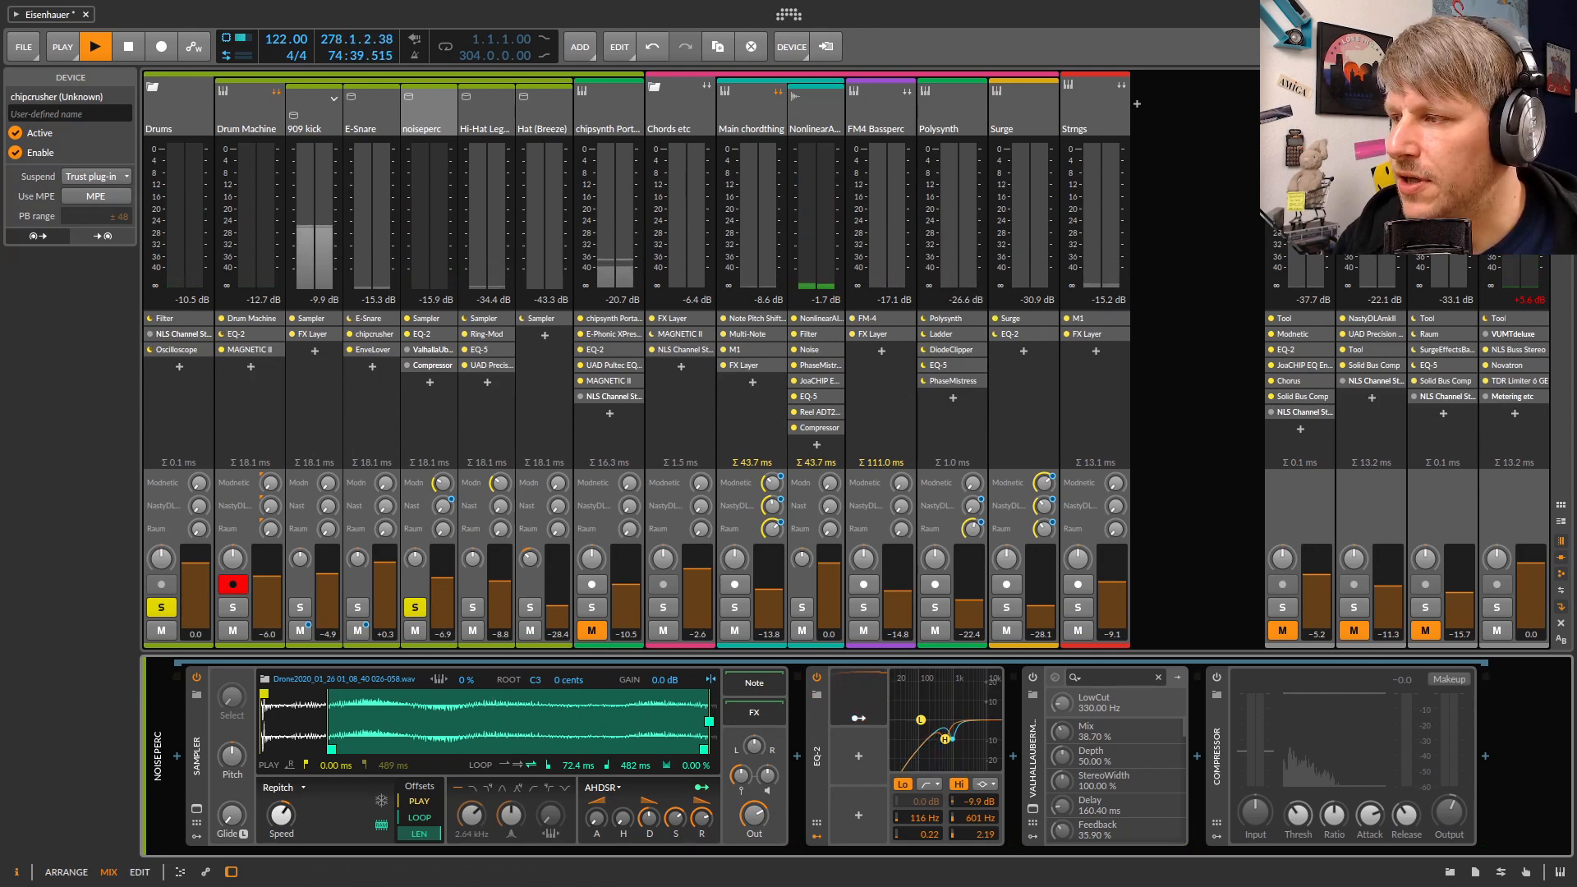
key("alt+Tab")
left_click_drag(1239, 445, 818, 246)
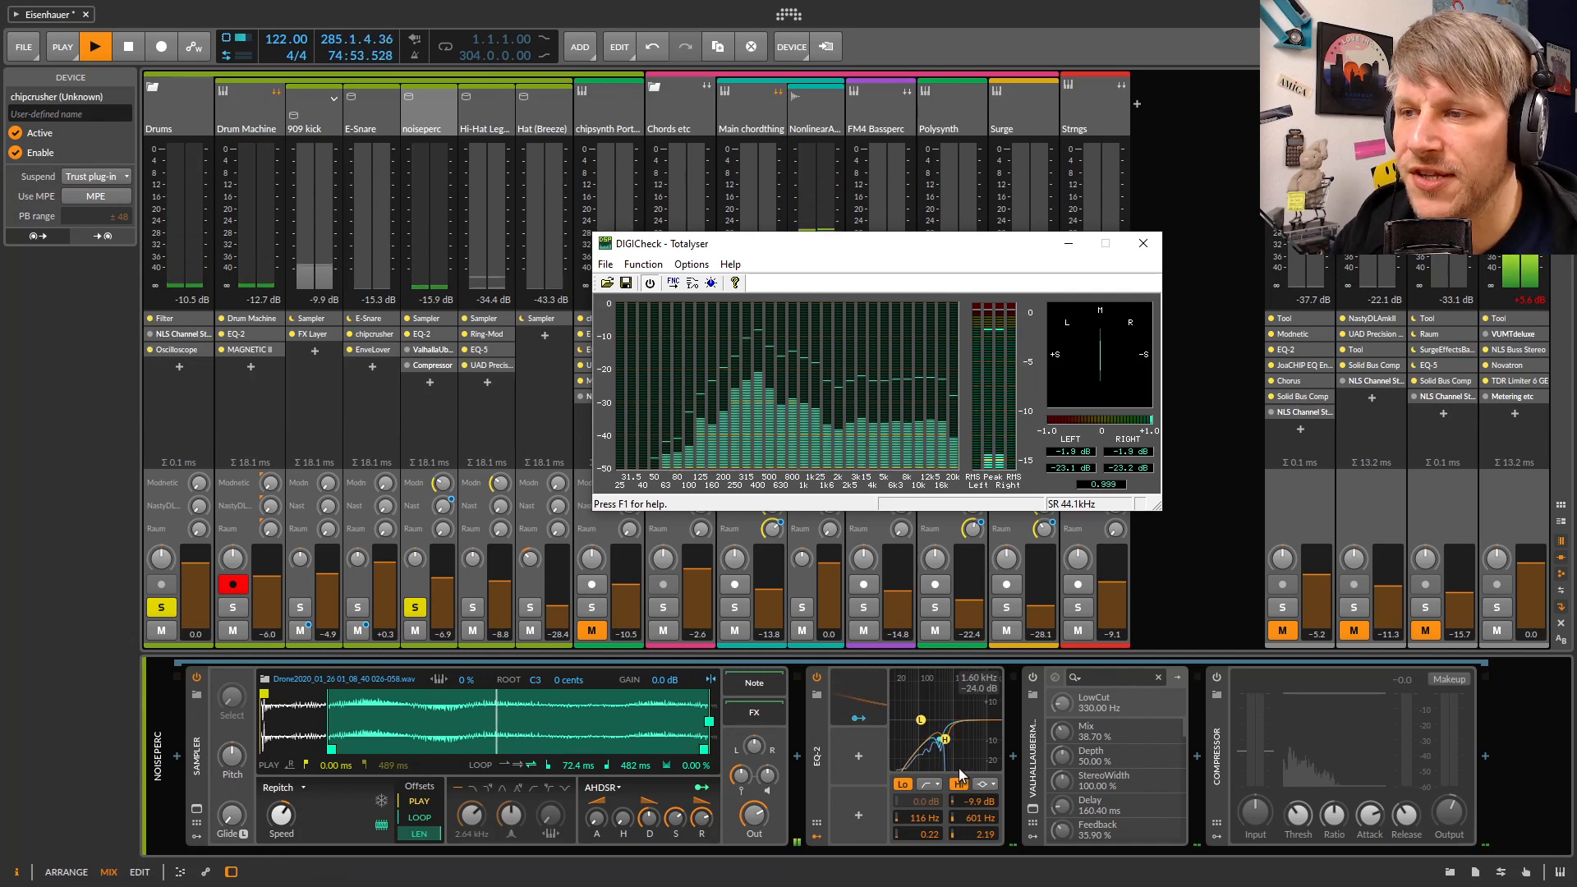
Re-enable ValhallaUberMod on noiseperc, open its plug-in window and arrange it next to the Totalyser
left_click(1032, 679)
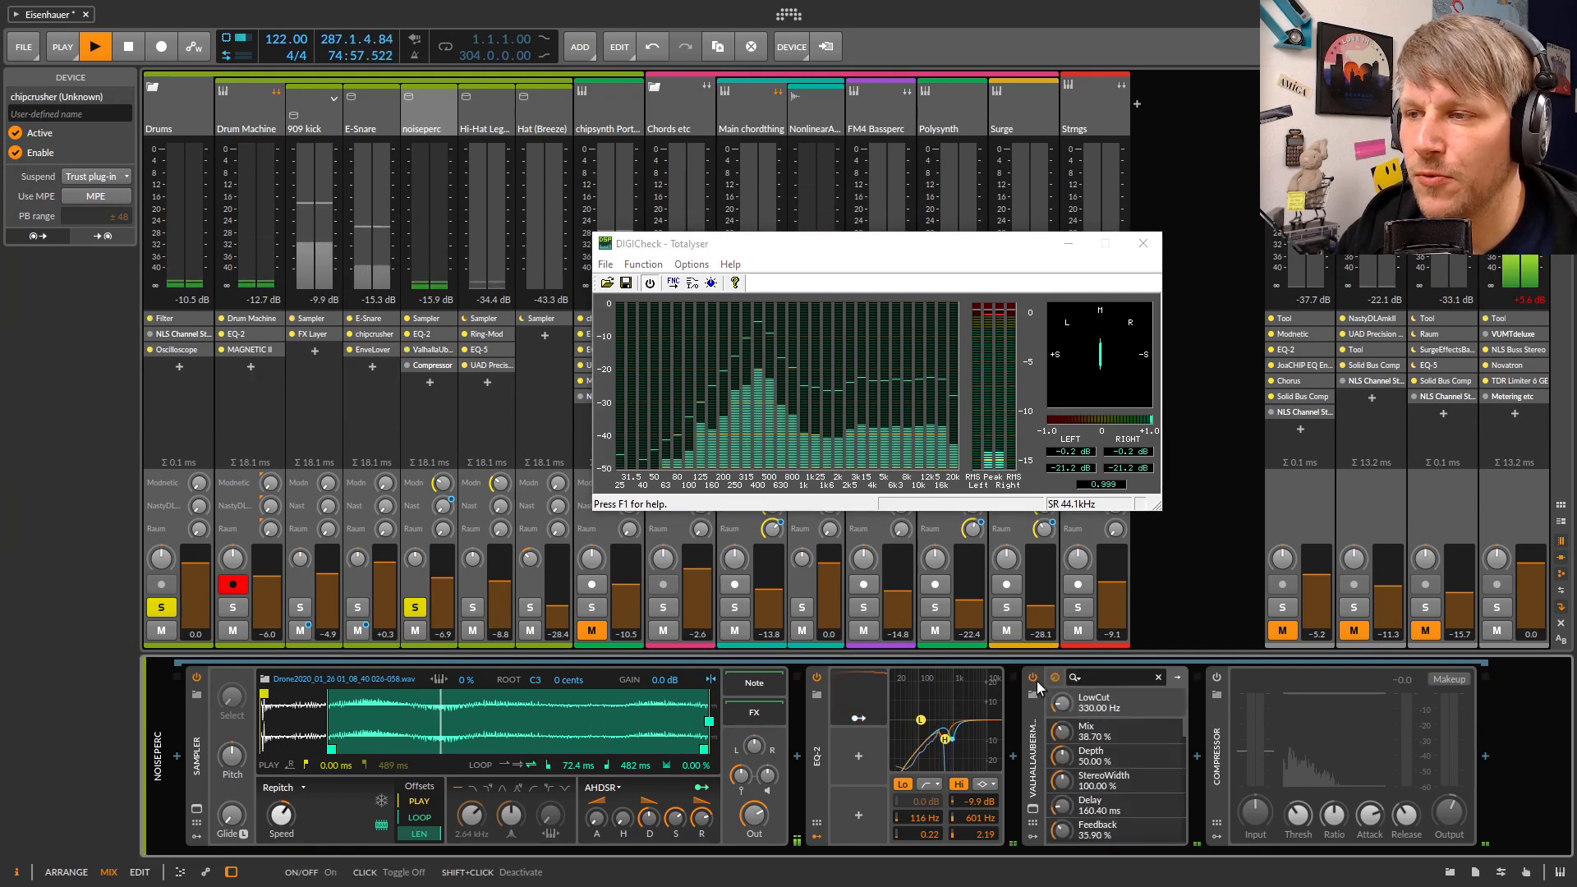
left_click(1033, 811)
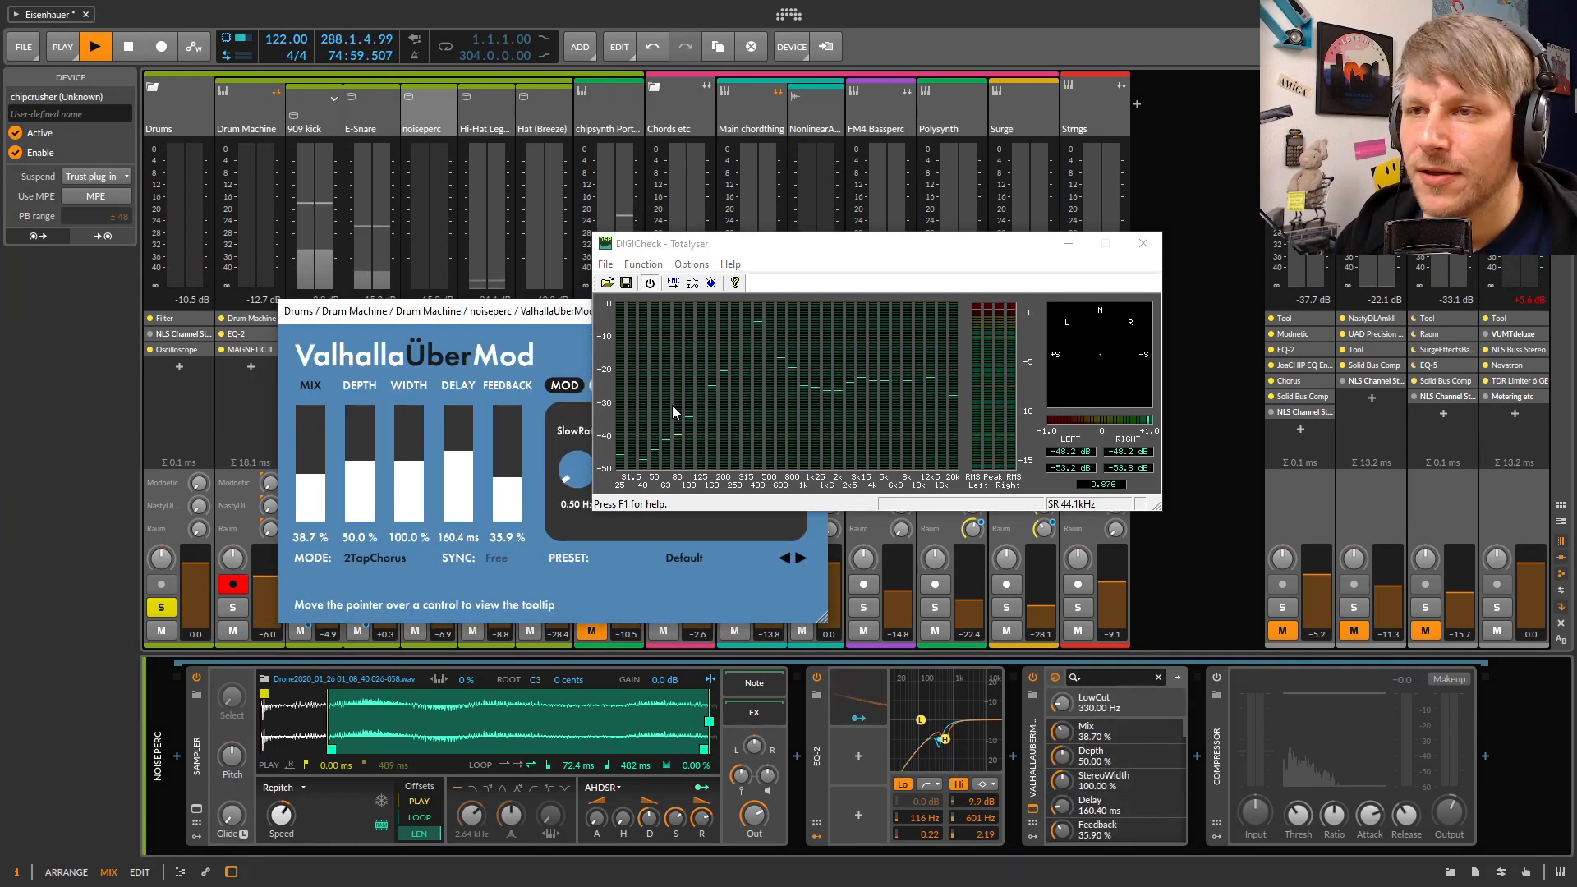
left_click_drag(549, 319, 355, 257)
left_click_drag(781, 243, 1015, 365)
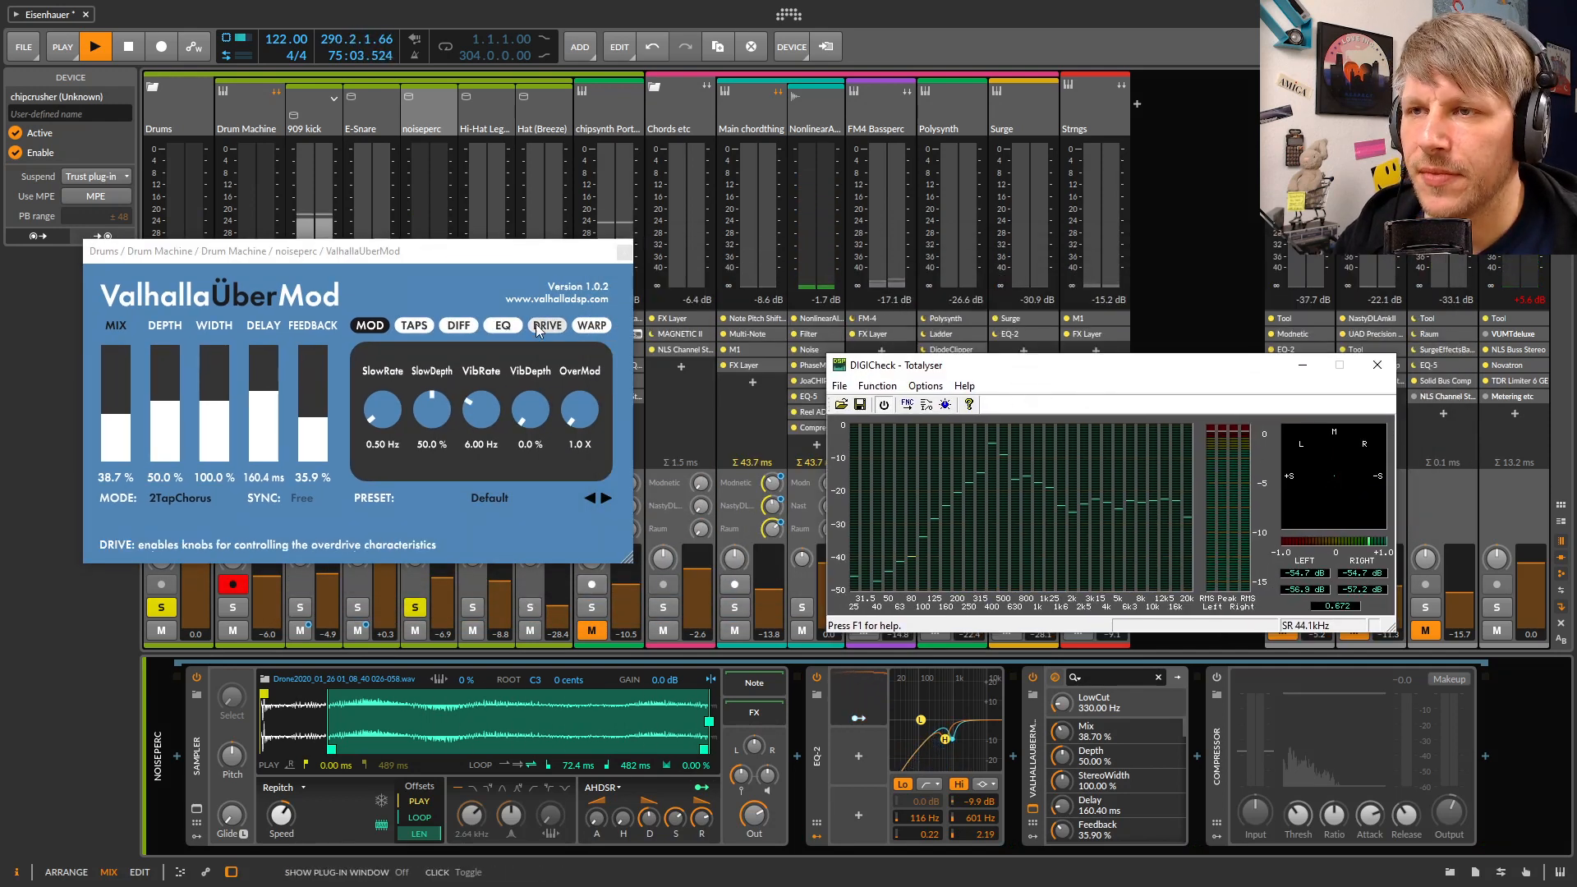
left_click_drag(460, 263, 546, 256)
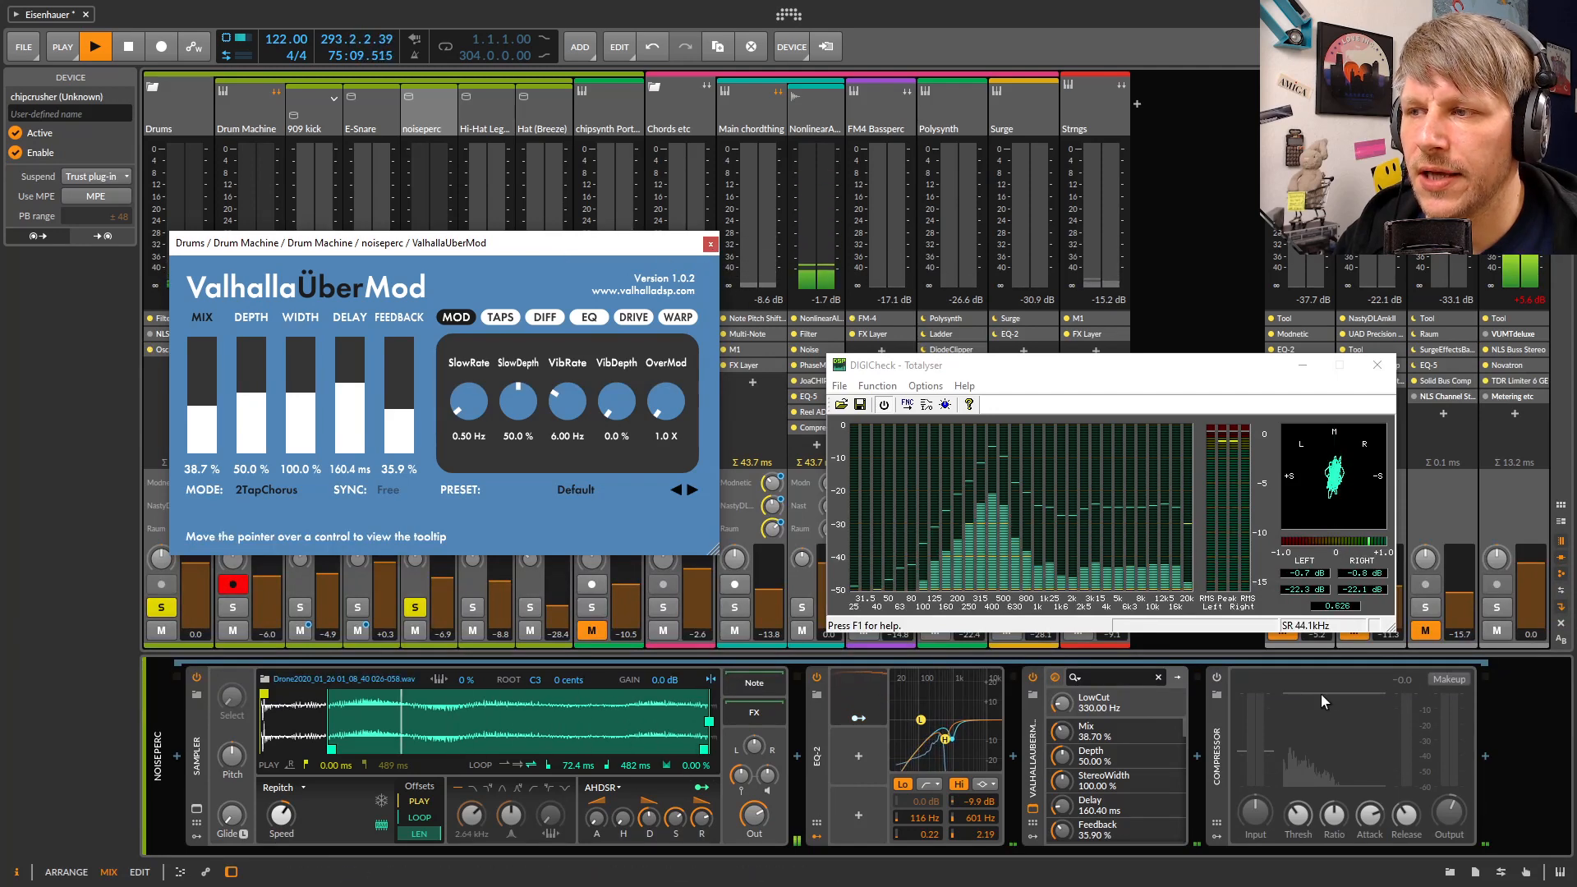
Re-enable the Compressor on noiseperc and close the ValhallaUberMod window
left_click(1217, 677)
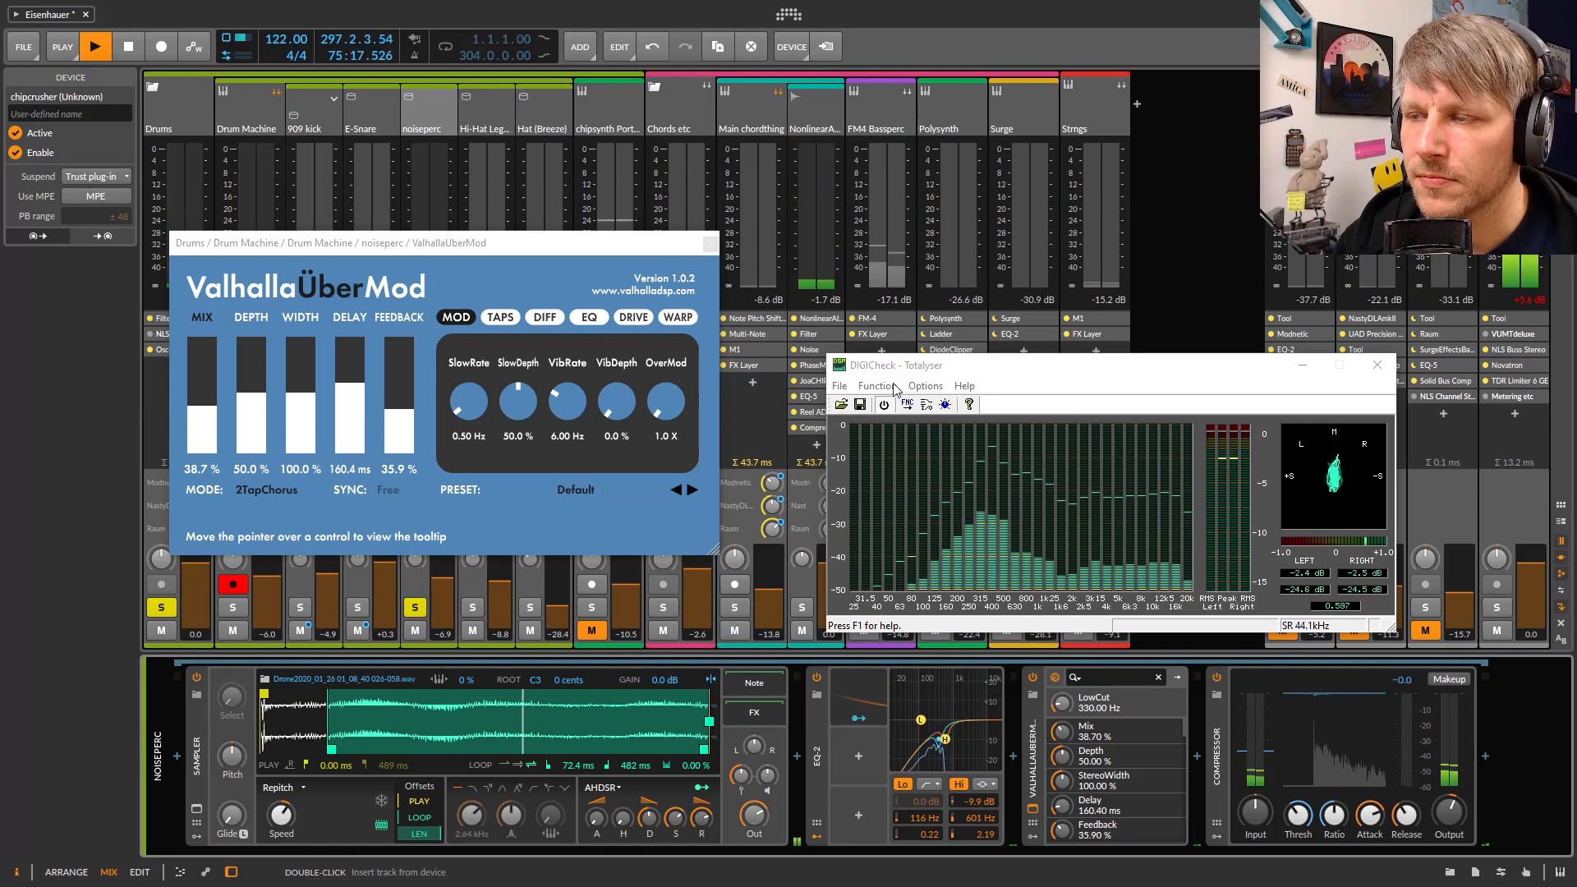
left_click(711, 244)
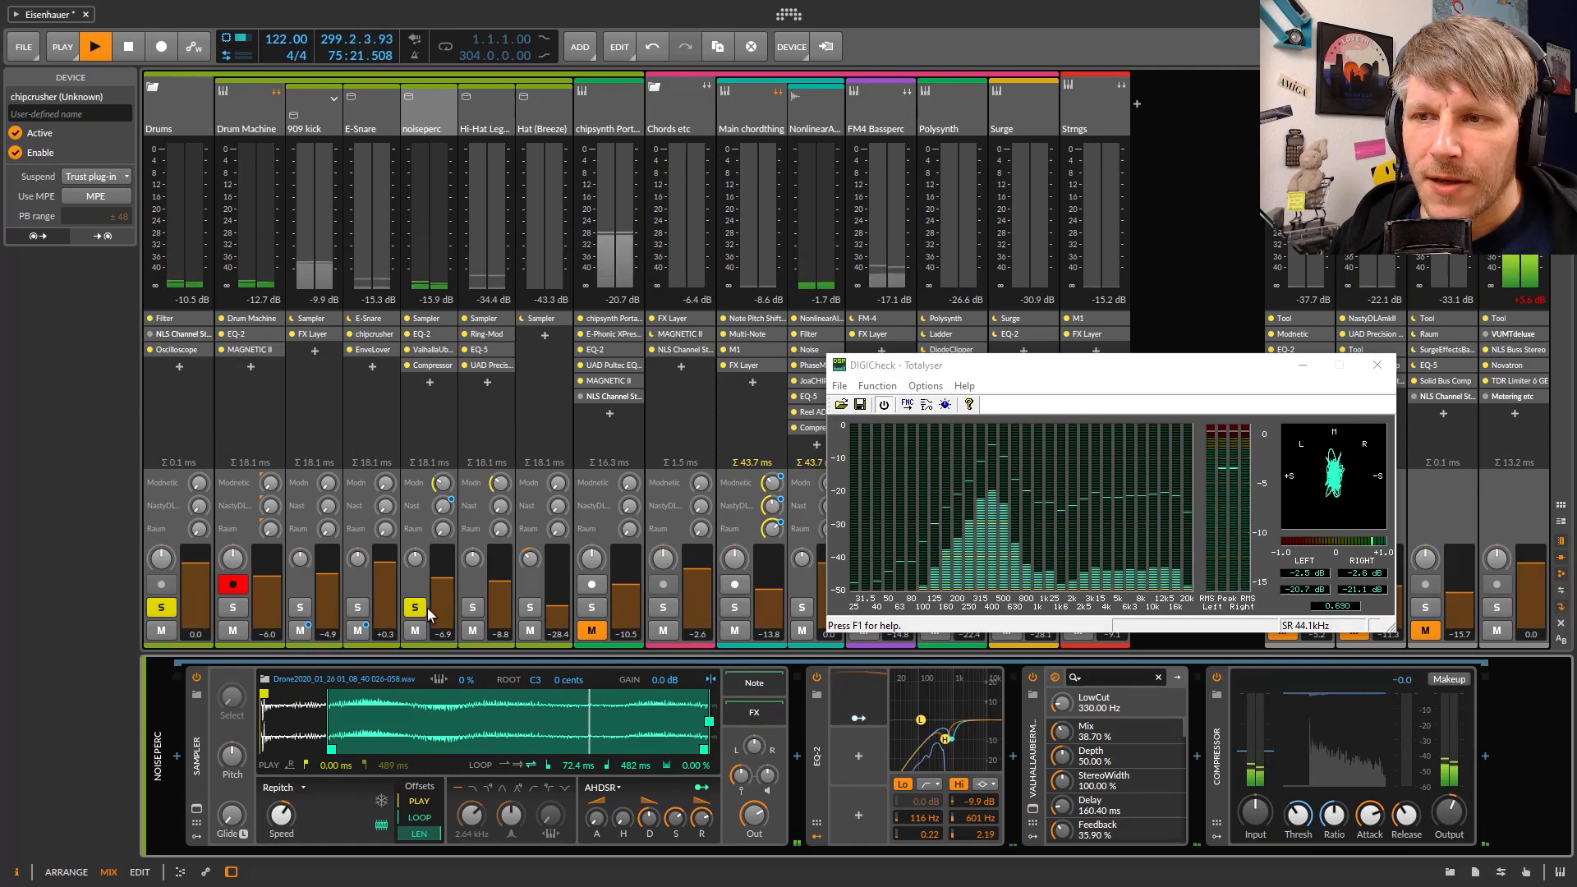
Solo the Hi-Hat Legend channel, show its devices, and bypass UAD Precision Reflection Engine and EQ-5
left_click(472, 607)
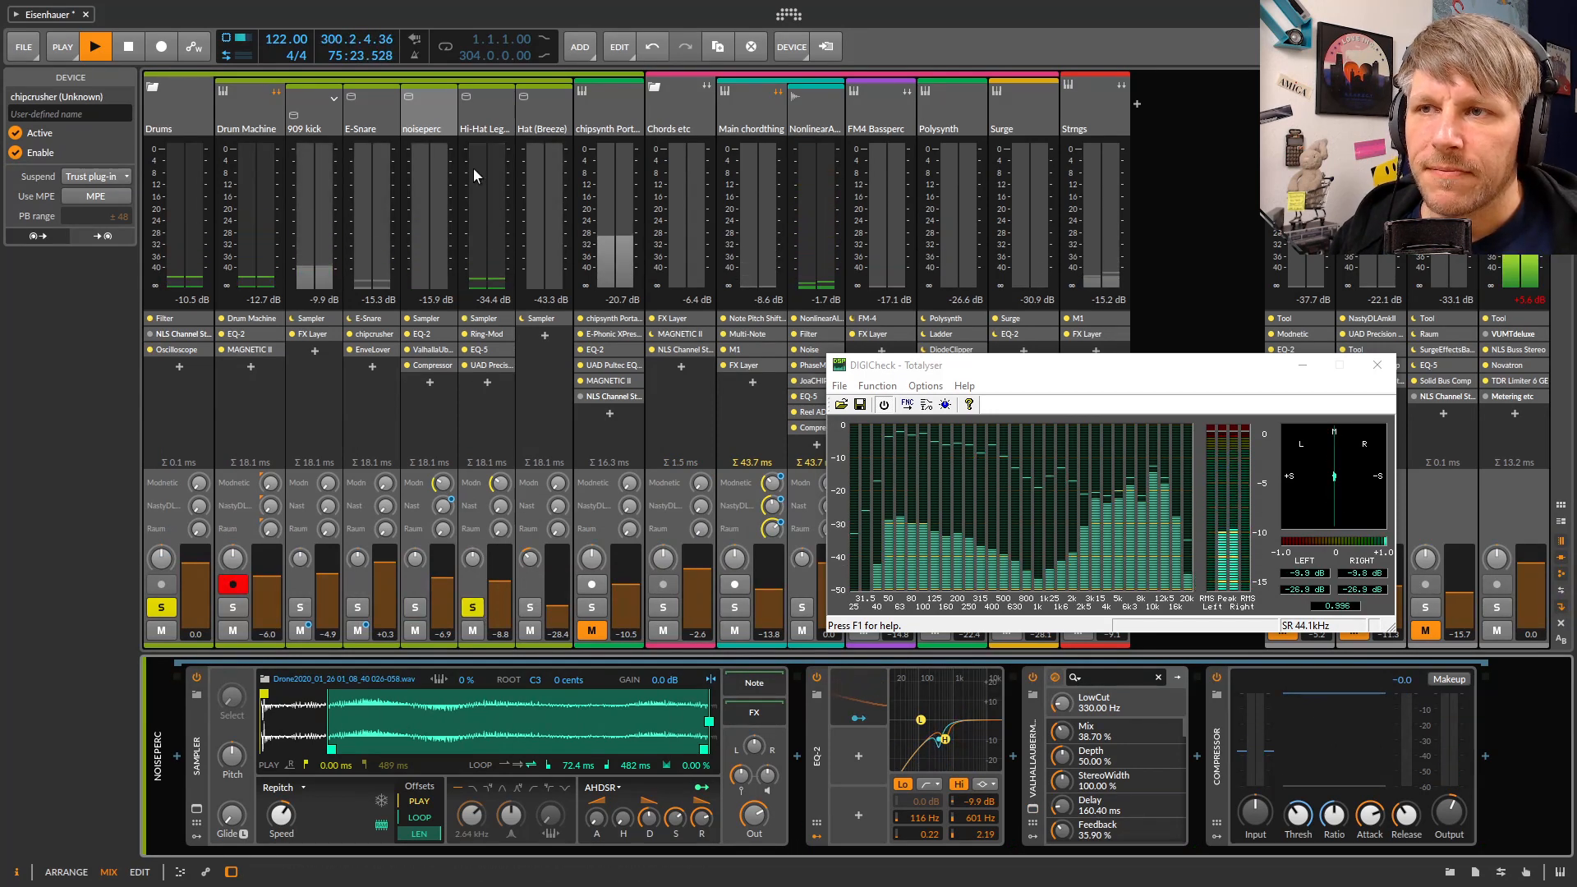
left_click(477, 127)
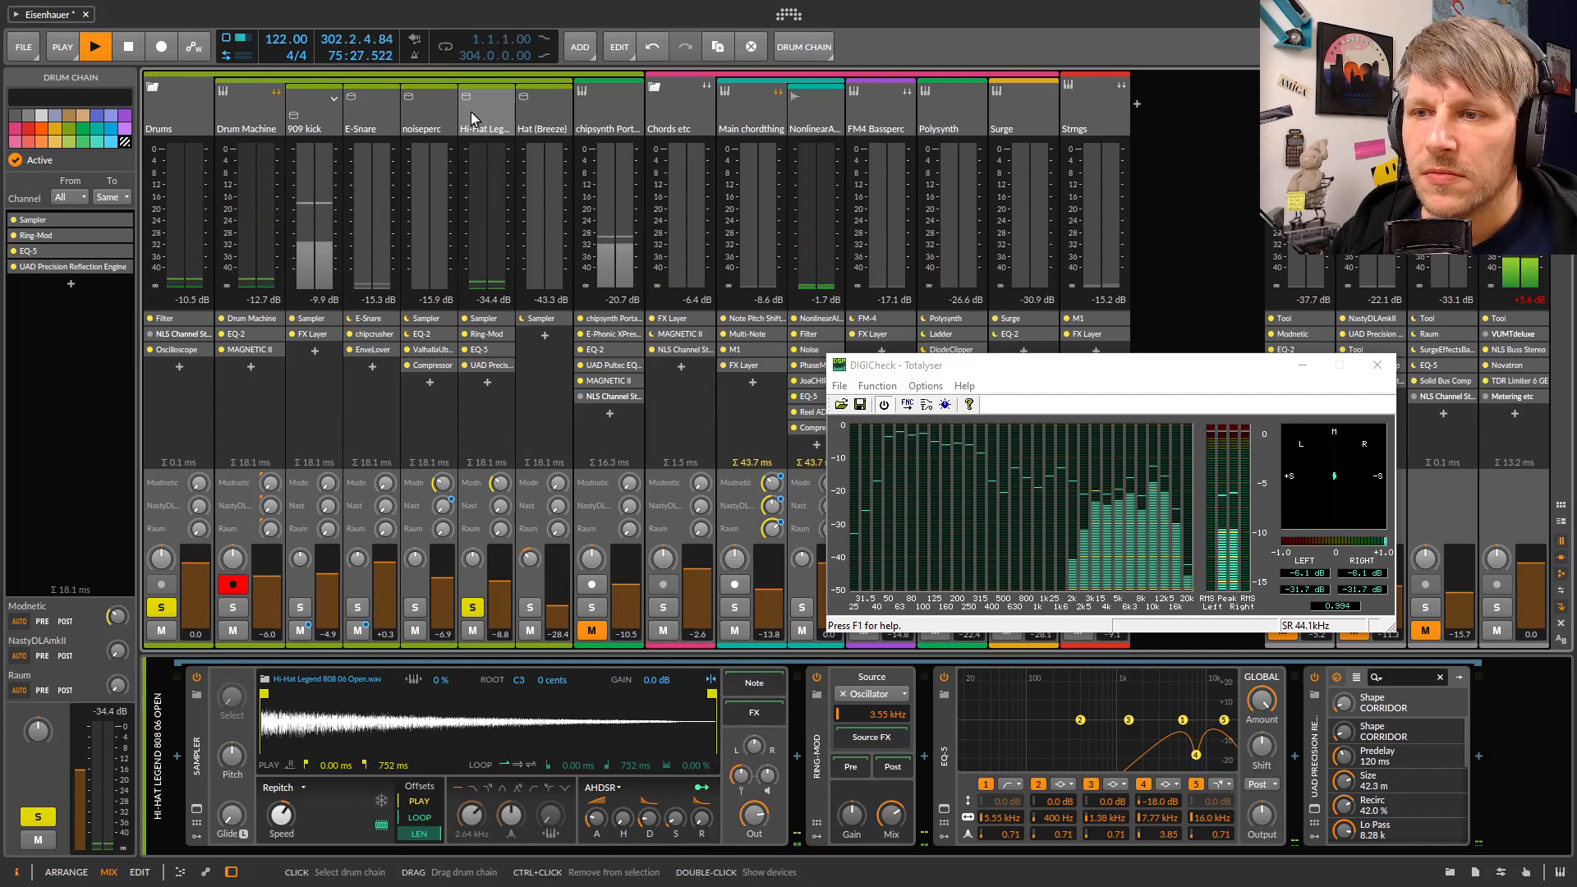
left_click(1316, 679)
left_click(945, 678)
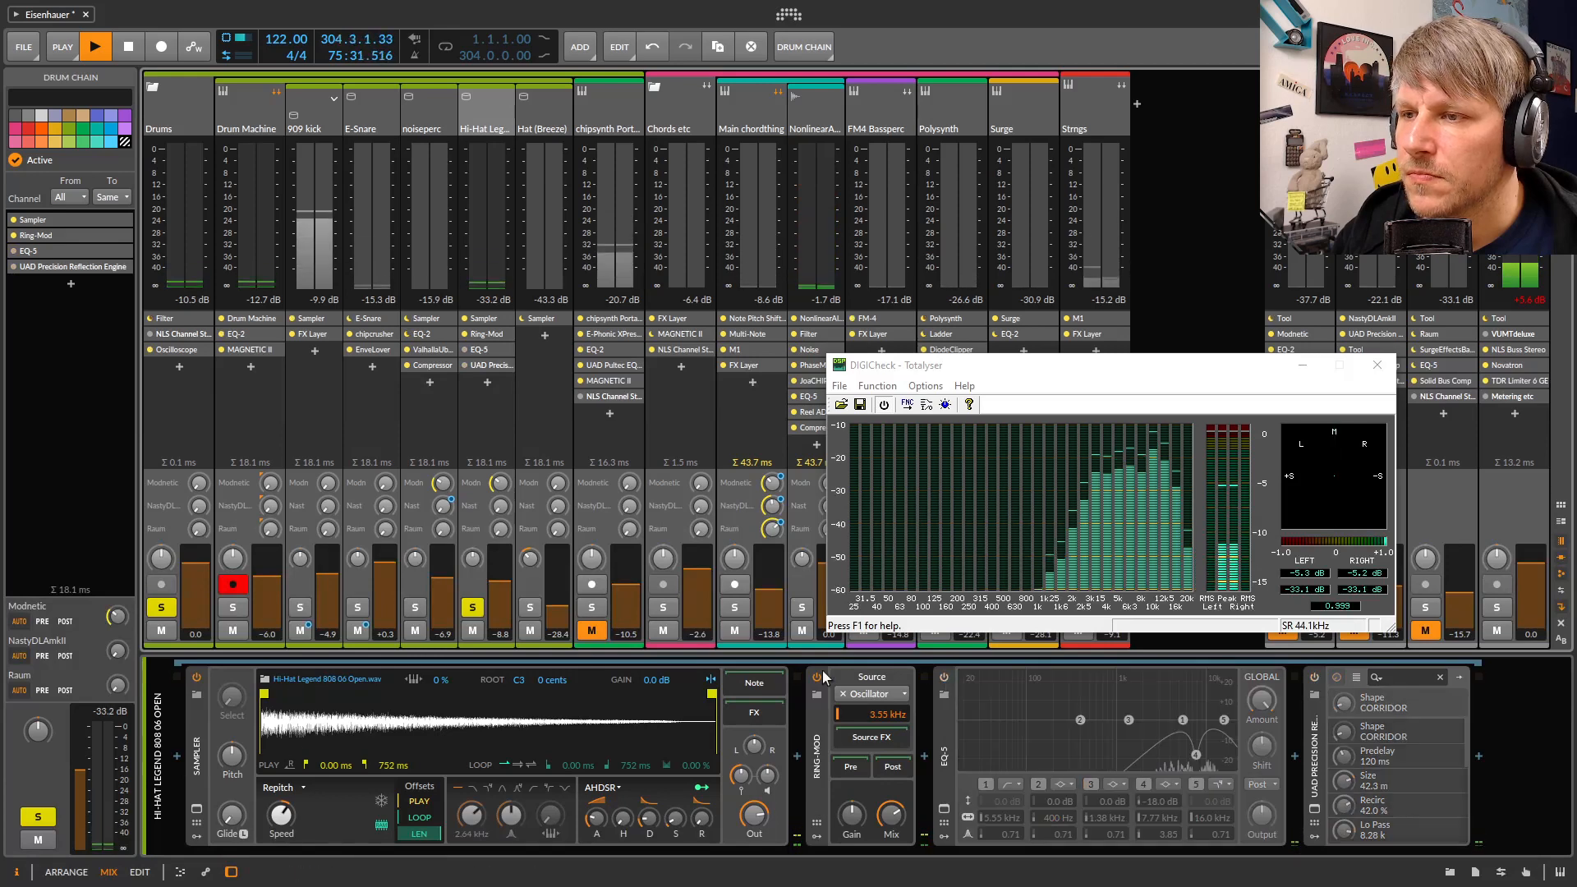
Compare the hi-hat with its Ring-Mod bypassed and active, and set the Ring-Mod oscillator frequency to 3.37 kHz
left_click(818, 681)
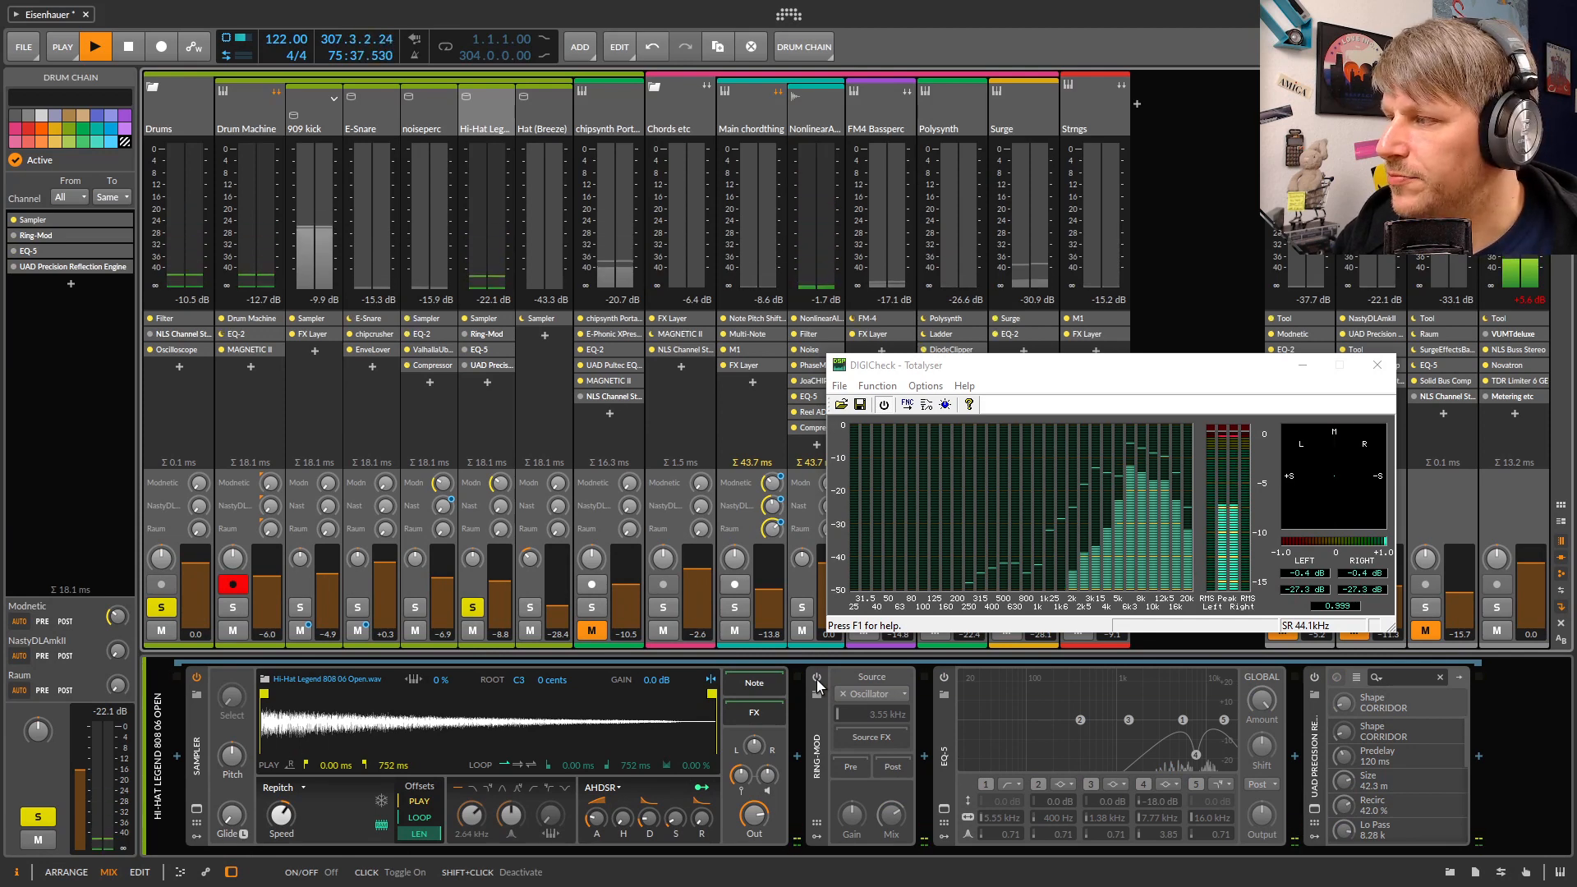
left_click(816, 679)
left_click(819, 750)
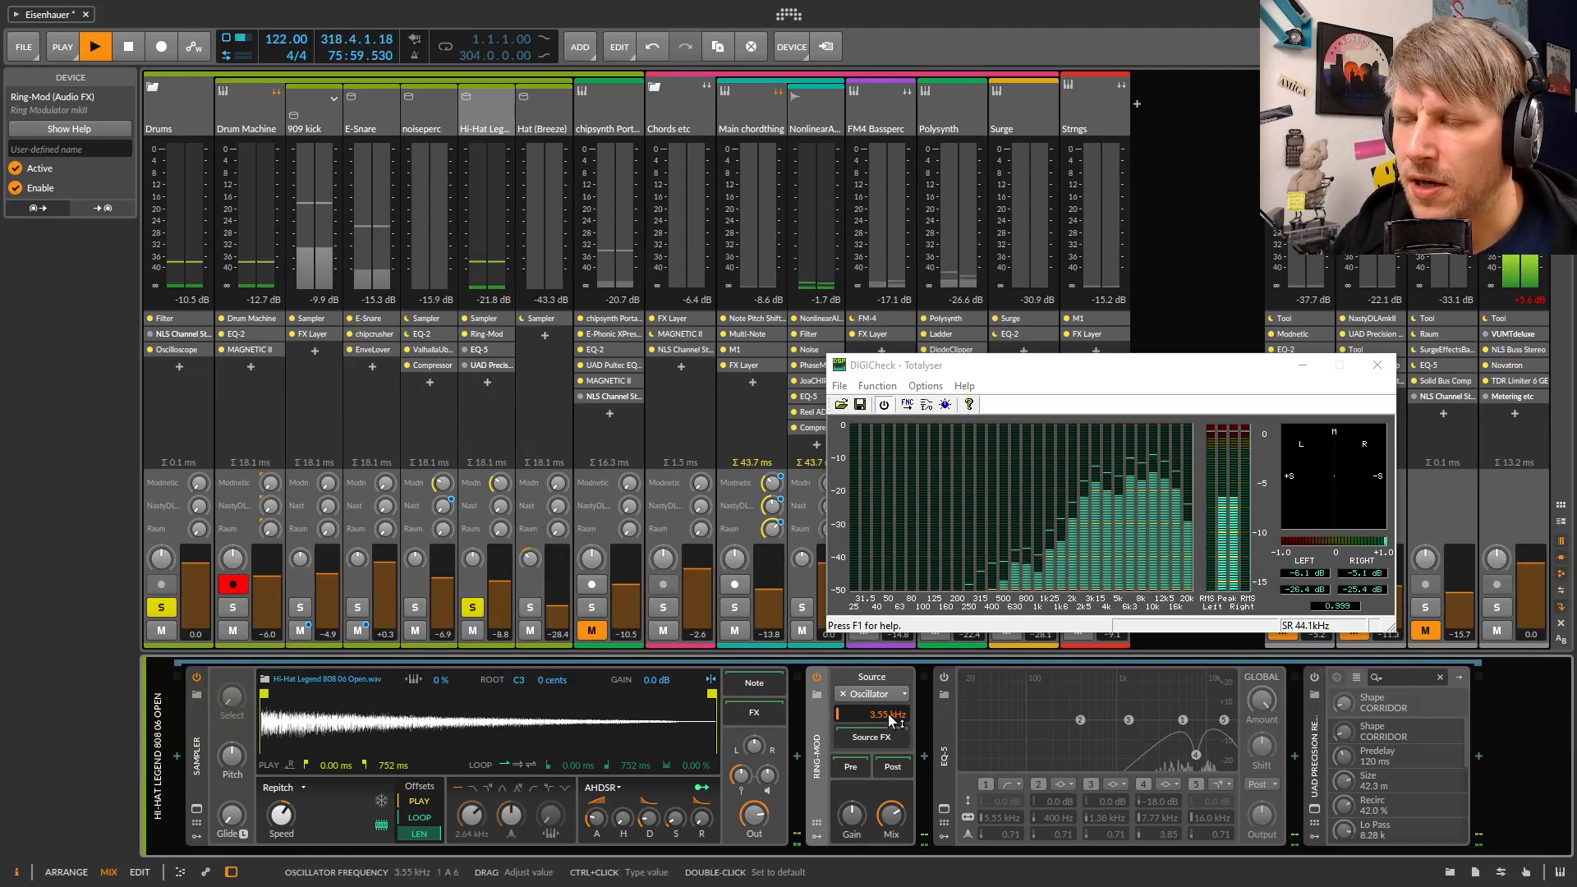
left_click_drag(888, 721, 887, 849)
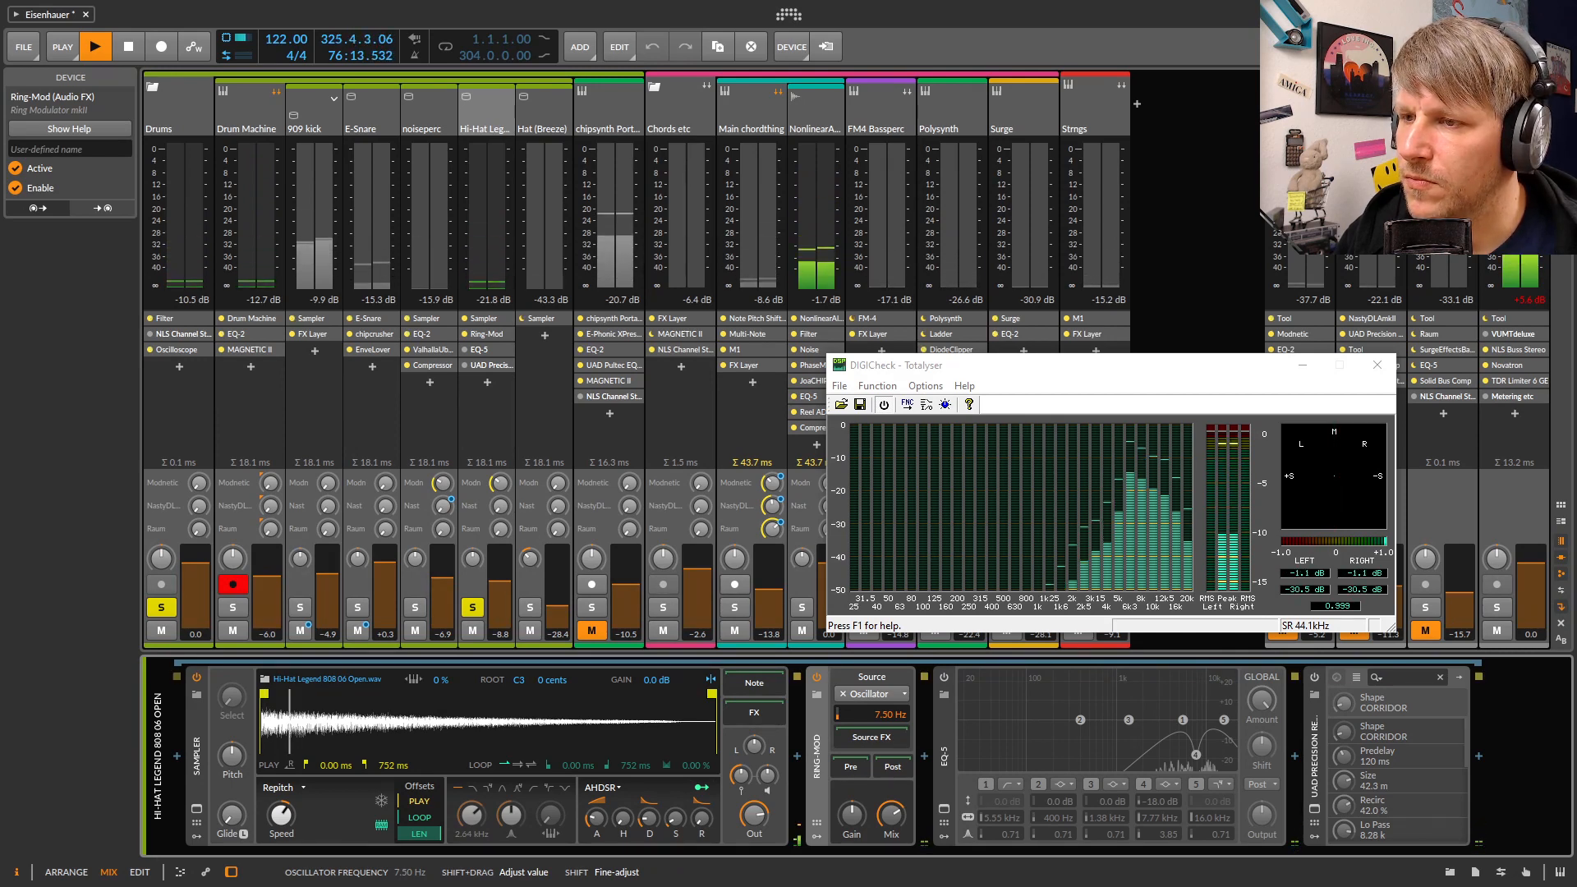
left_click_drag(887, 715, 888, 621)
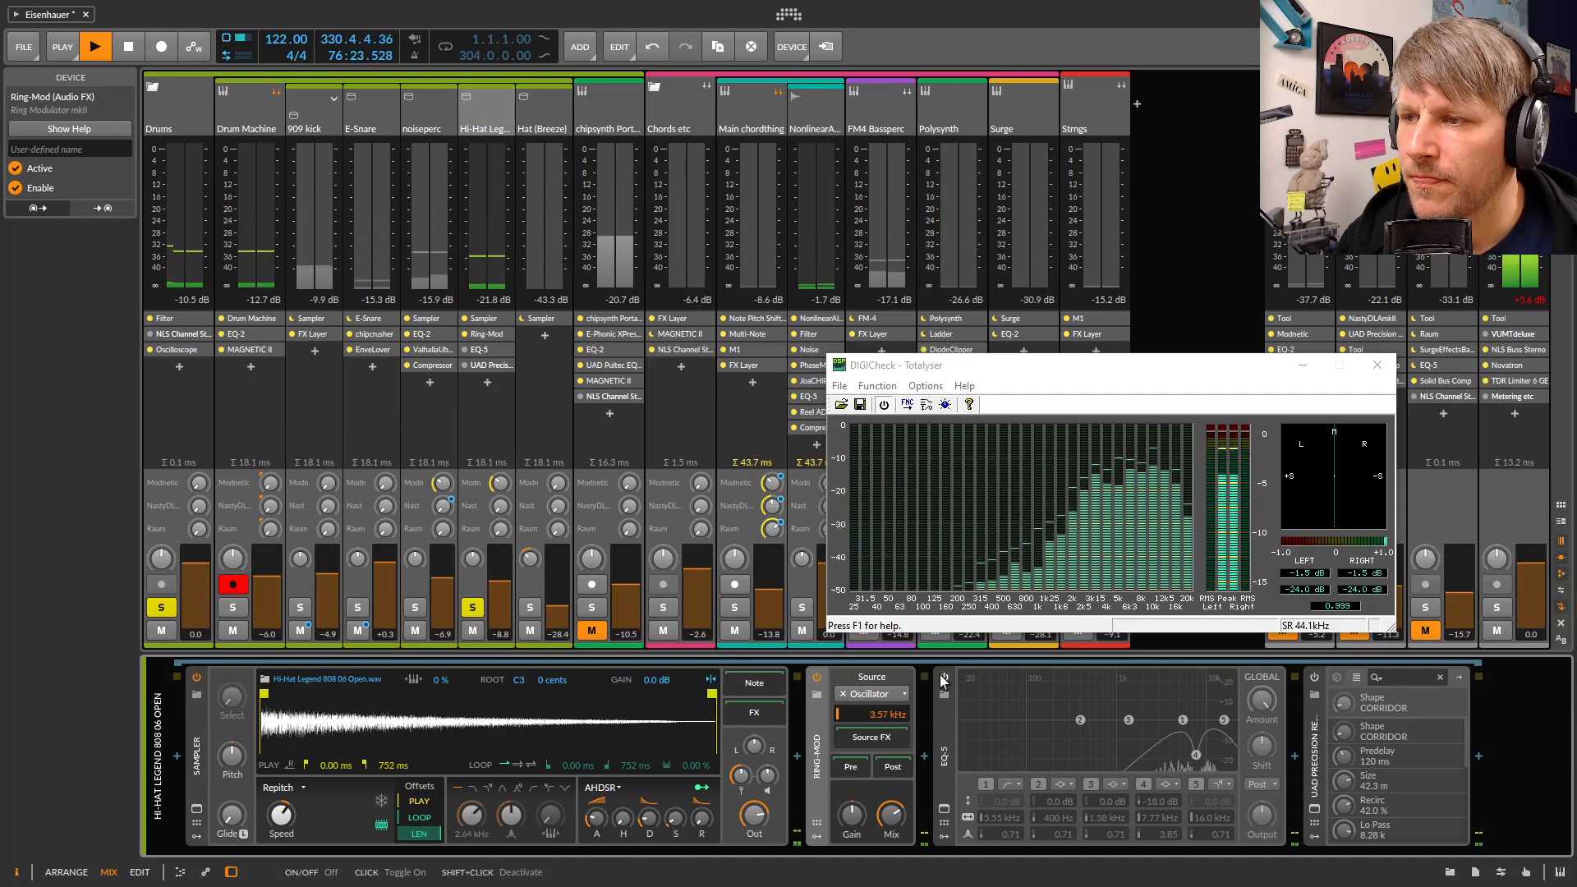
Compare the hi-hat with and without EQ-5, unsolo the hi-hat channel, and leave EQ-5 enabled
left_click_drag(1191, 371, 647, 308)
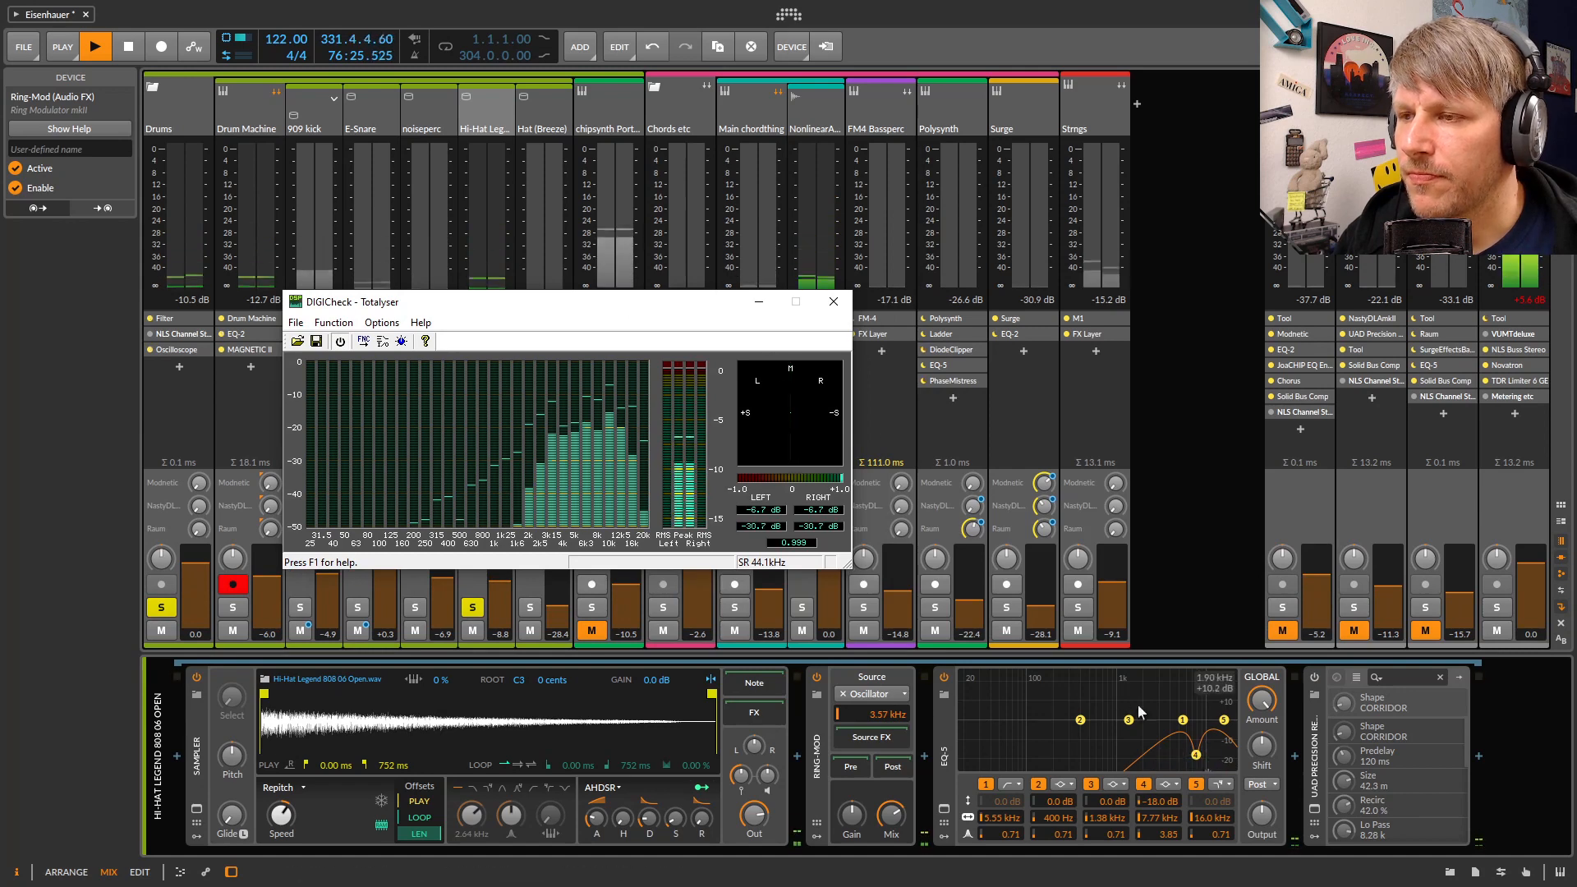
left_click(945, 679)
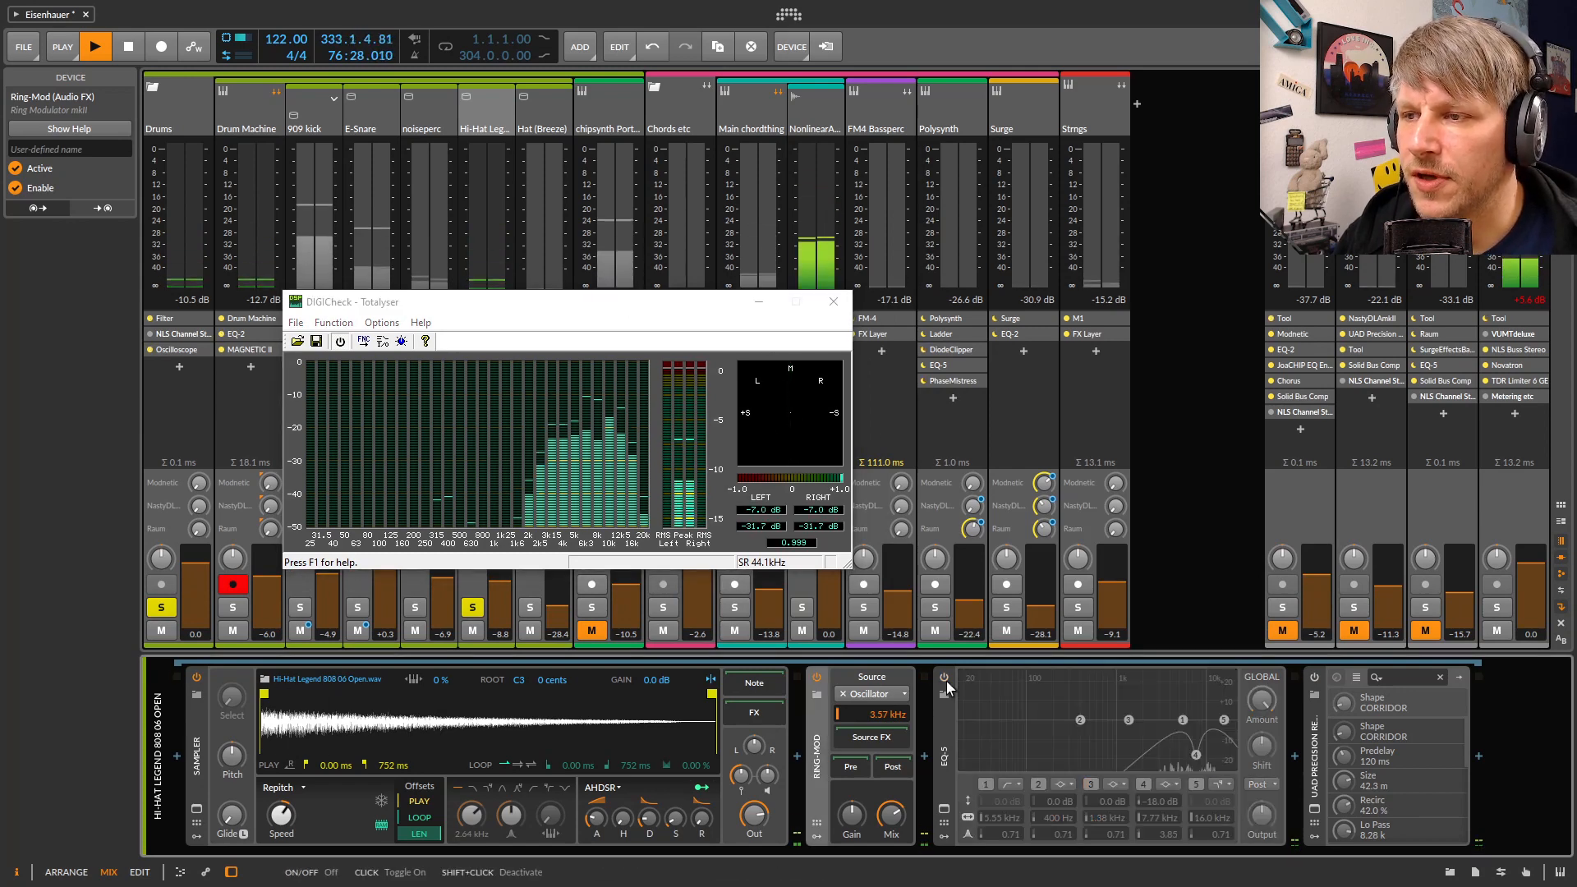
left_click(473, 608)
left_click_drag(509, 301, 1010, 213)
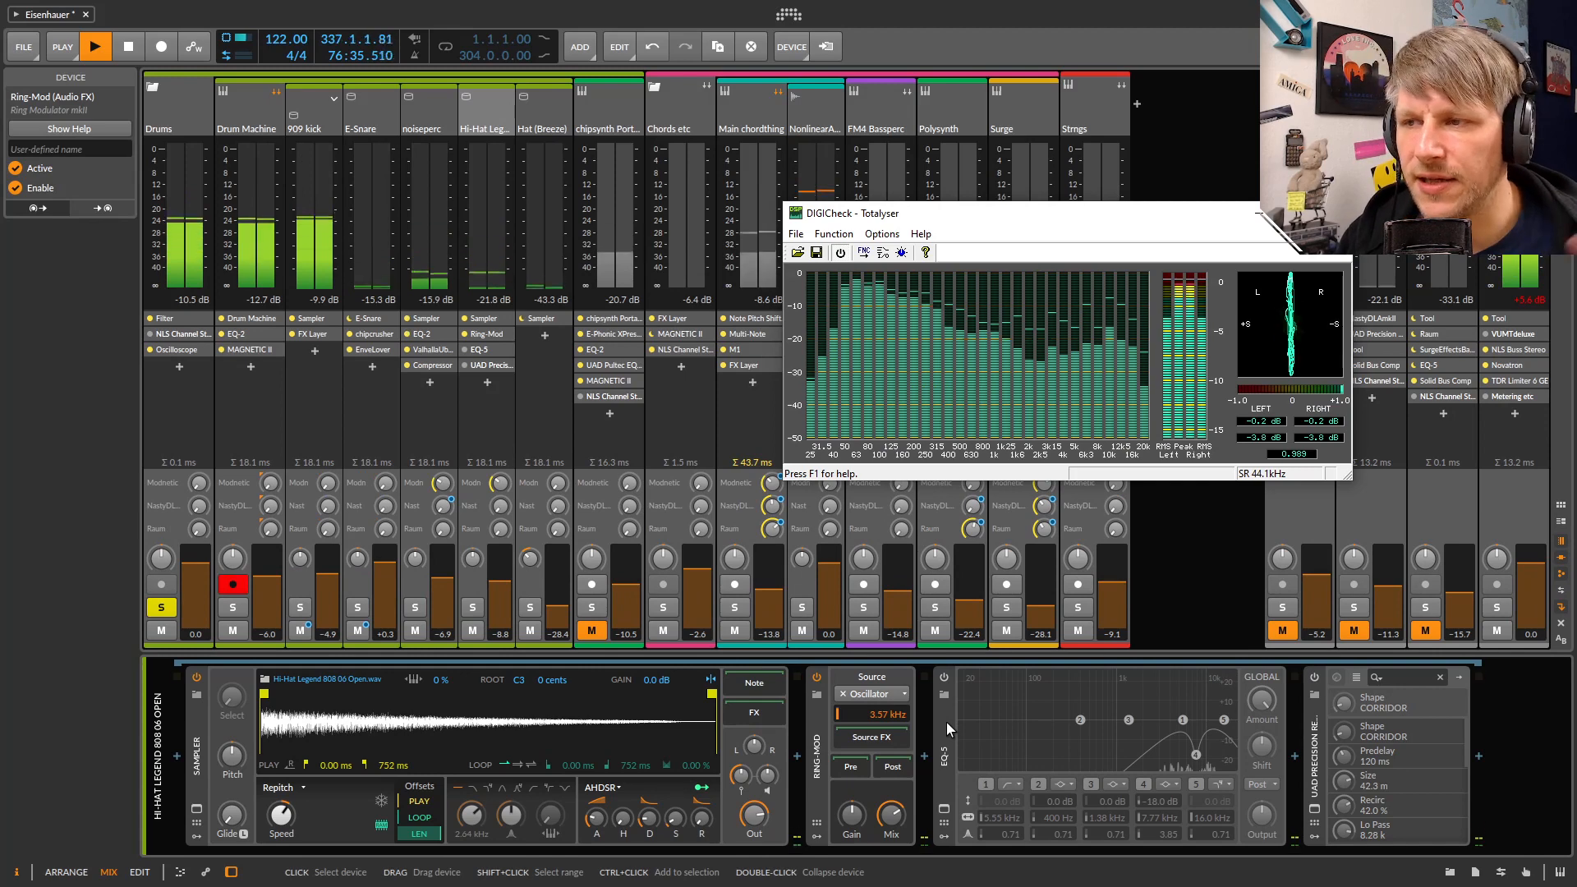
left_click(945, 677)
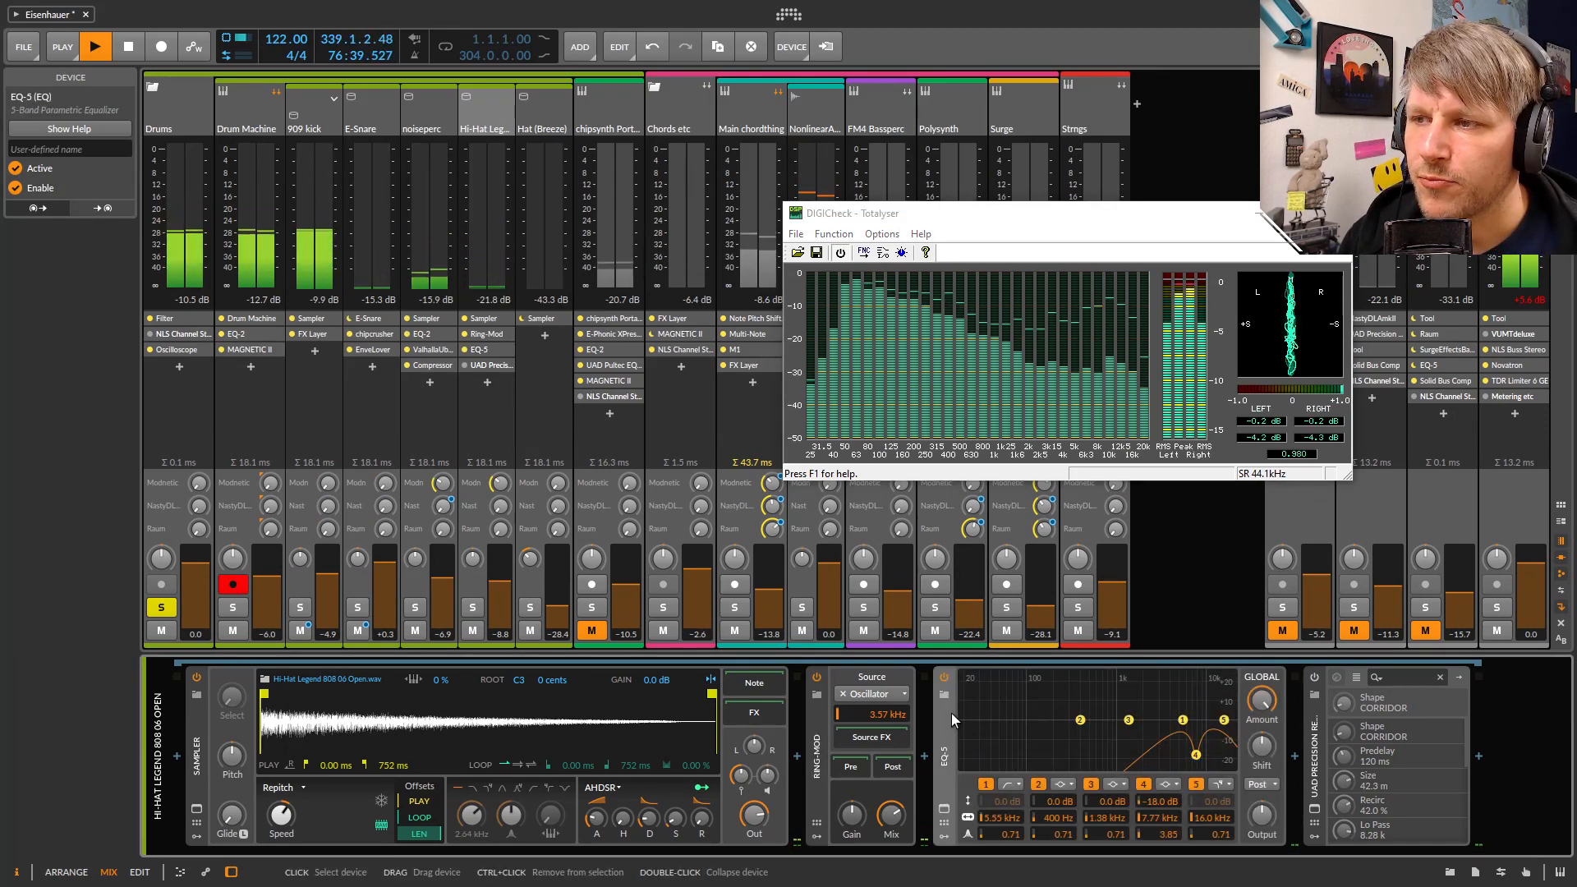
Enable the hi-hat's UAD Precision Reflection Engine and place its opened plug-in window beside the spectrum analyser
left_click(1315, 680)
left_click(1337, 677)
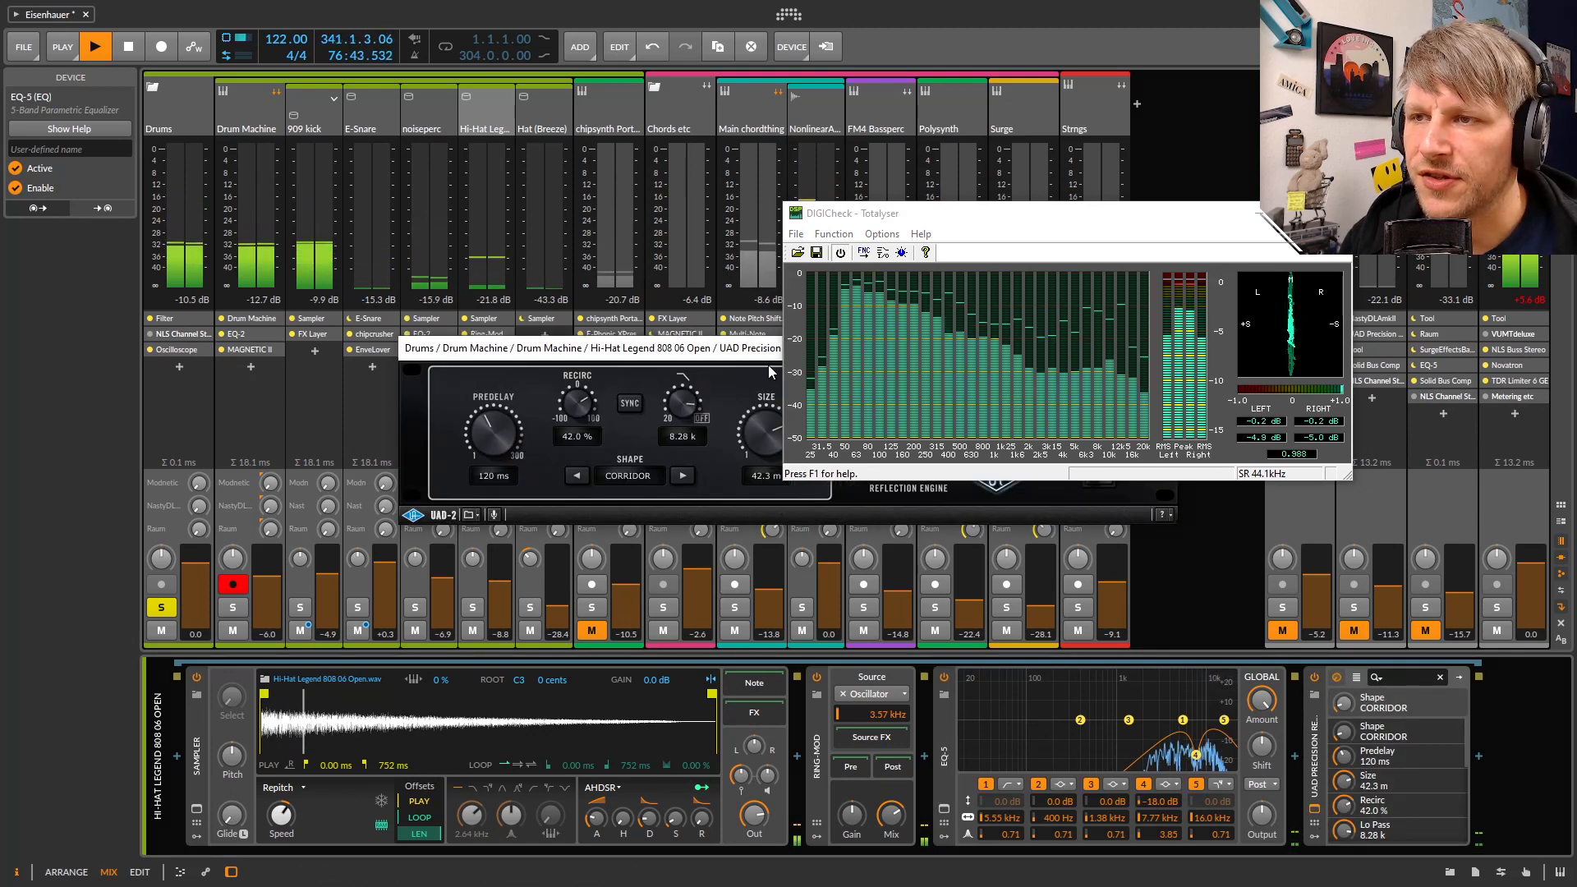
left_click_drag(592, 348, 285, 452)
left_click_drag(580, 466, 564, 362)
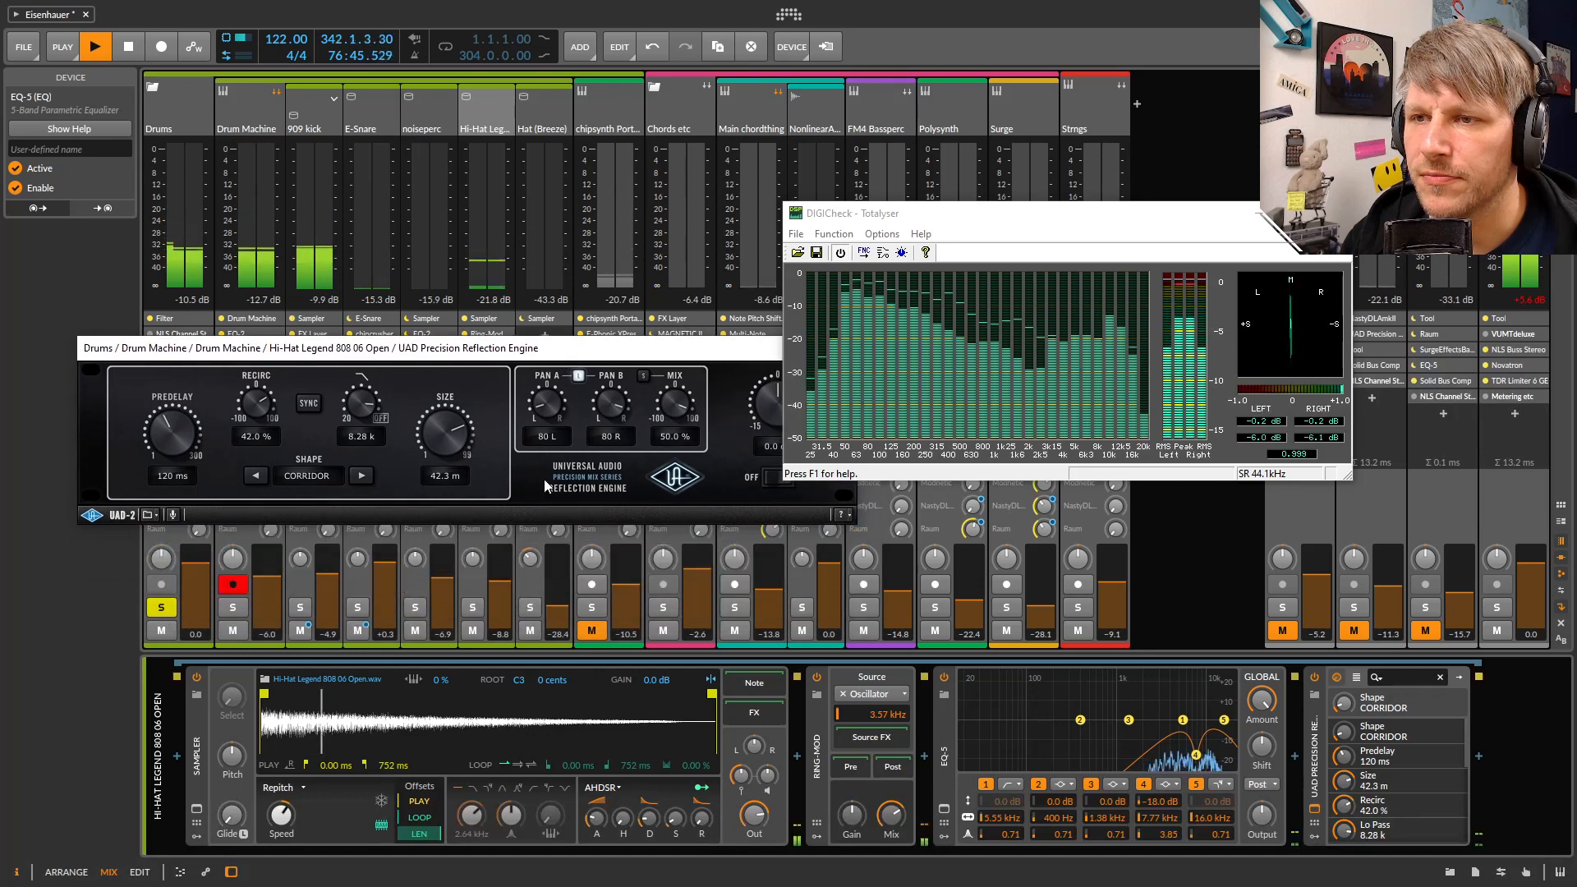
Solo the hi-hat channel to hear its reflection effect, close the plug-in window, and unsolo the channel
left_click(474, 609)
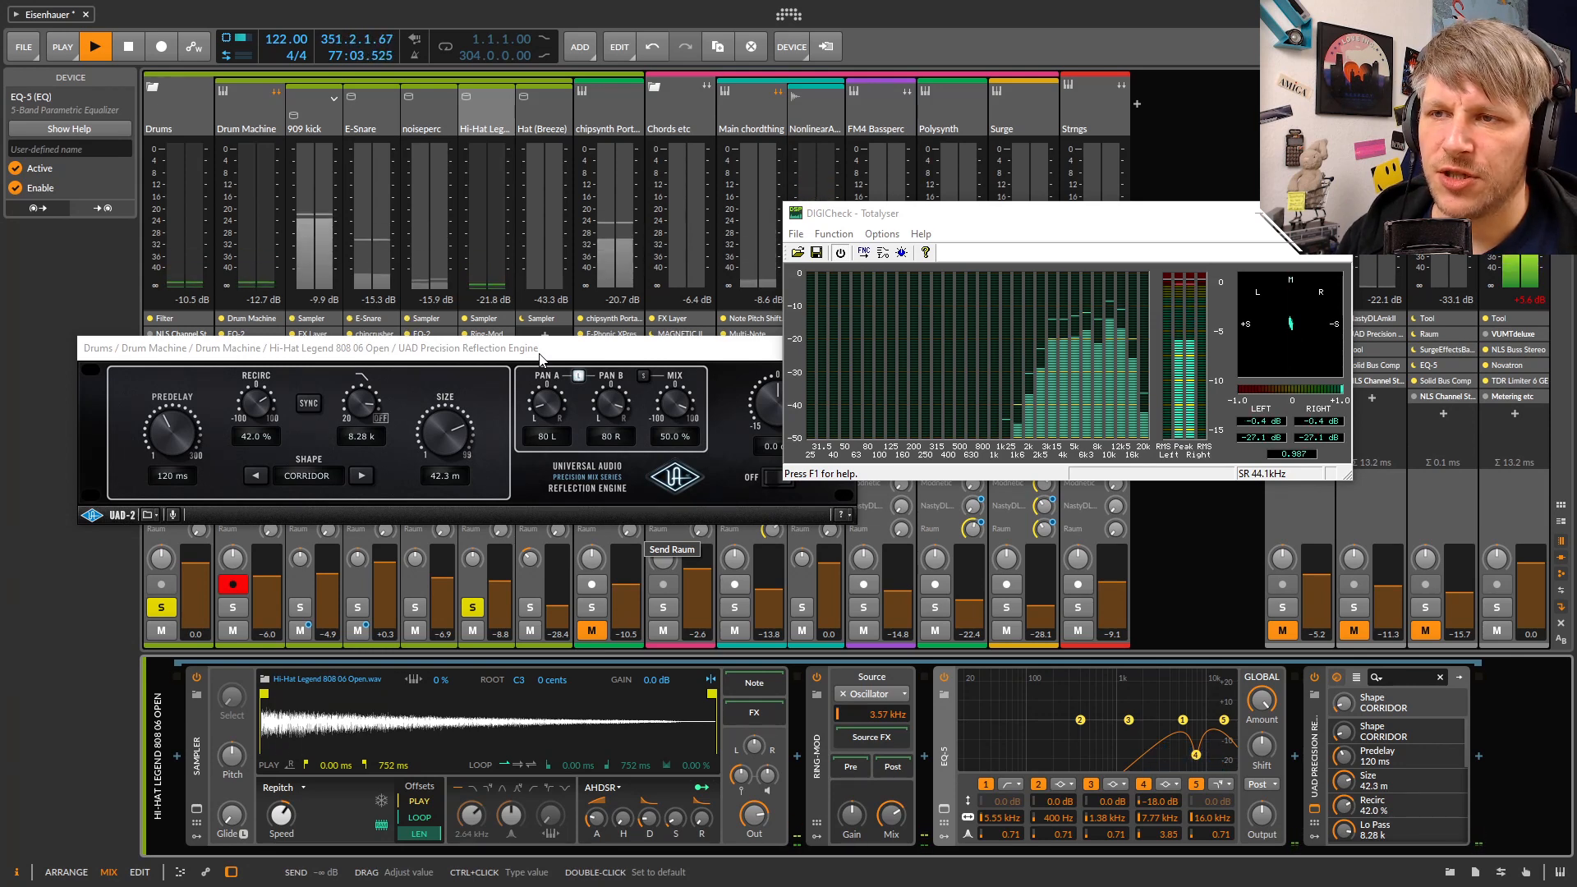
left_click_drag(540, 359, 617, 545)
left_click(925, 535)
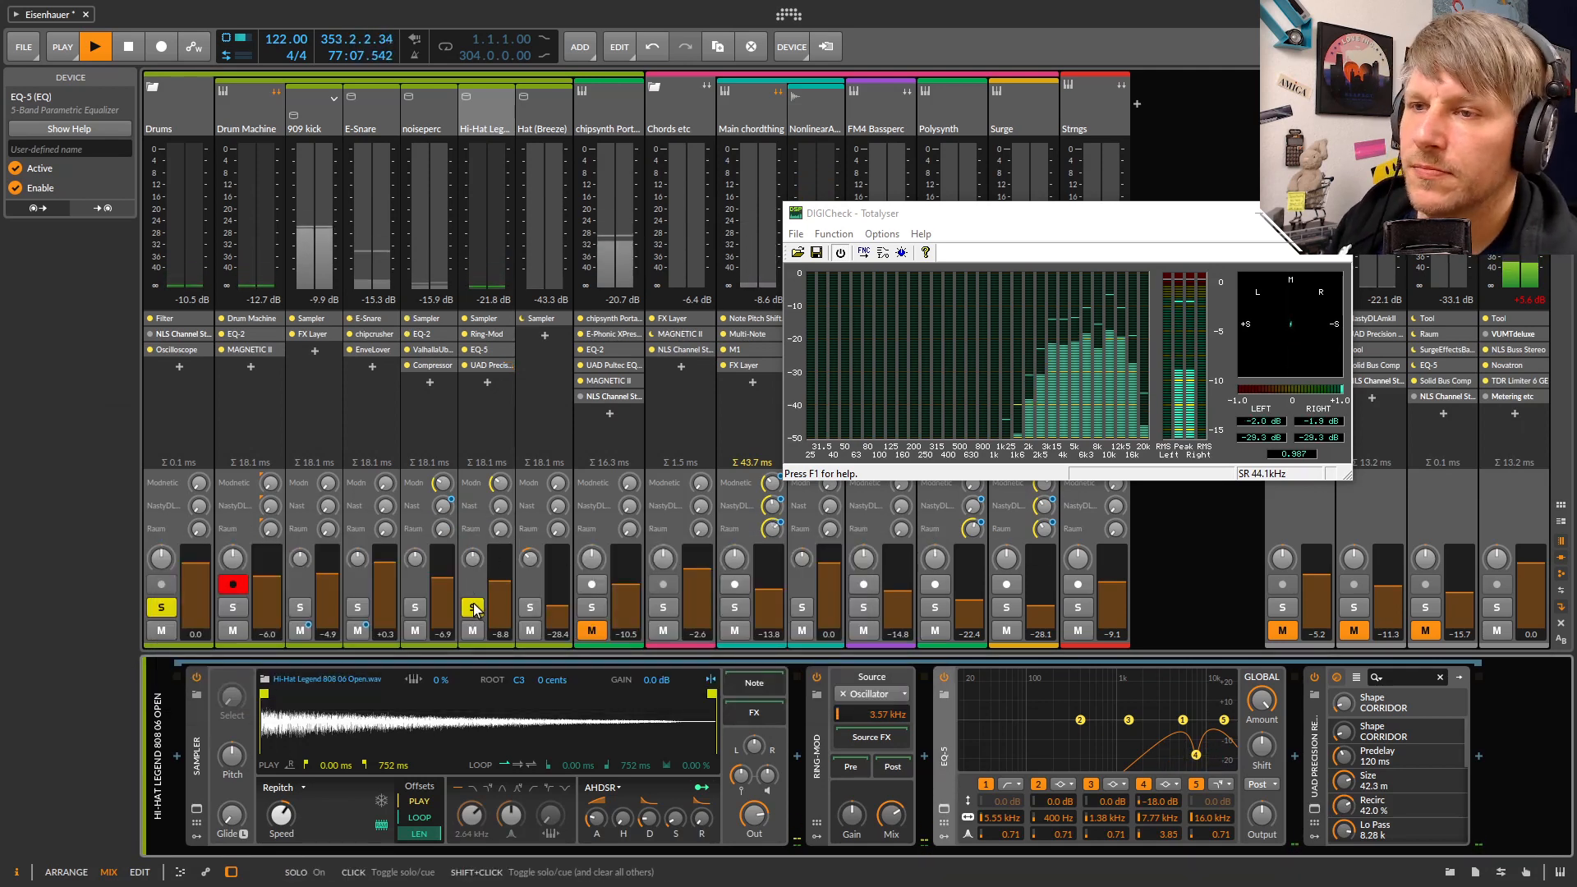
left_click(474, 608)
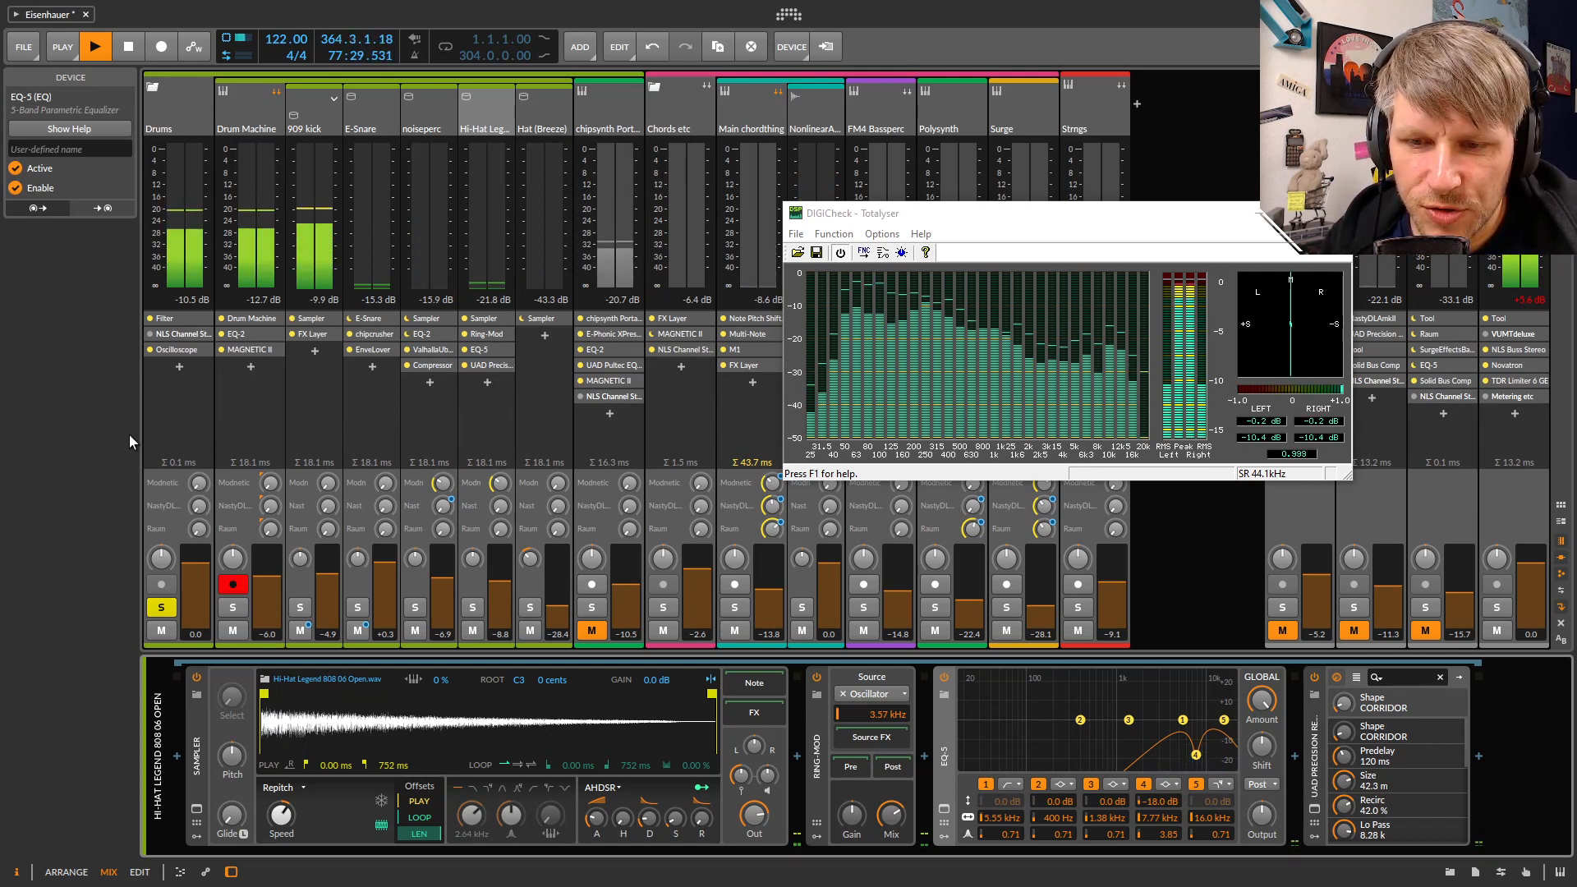
Move the spectrum analyser off the mixer channels, select the hi-hat channel, and mute the Chords etc group
left_click_drag(953, 213, 1079, 201)
left_click(475, 122)
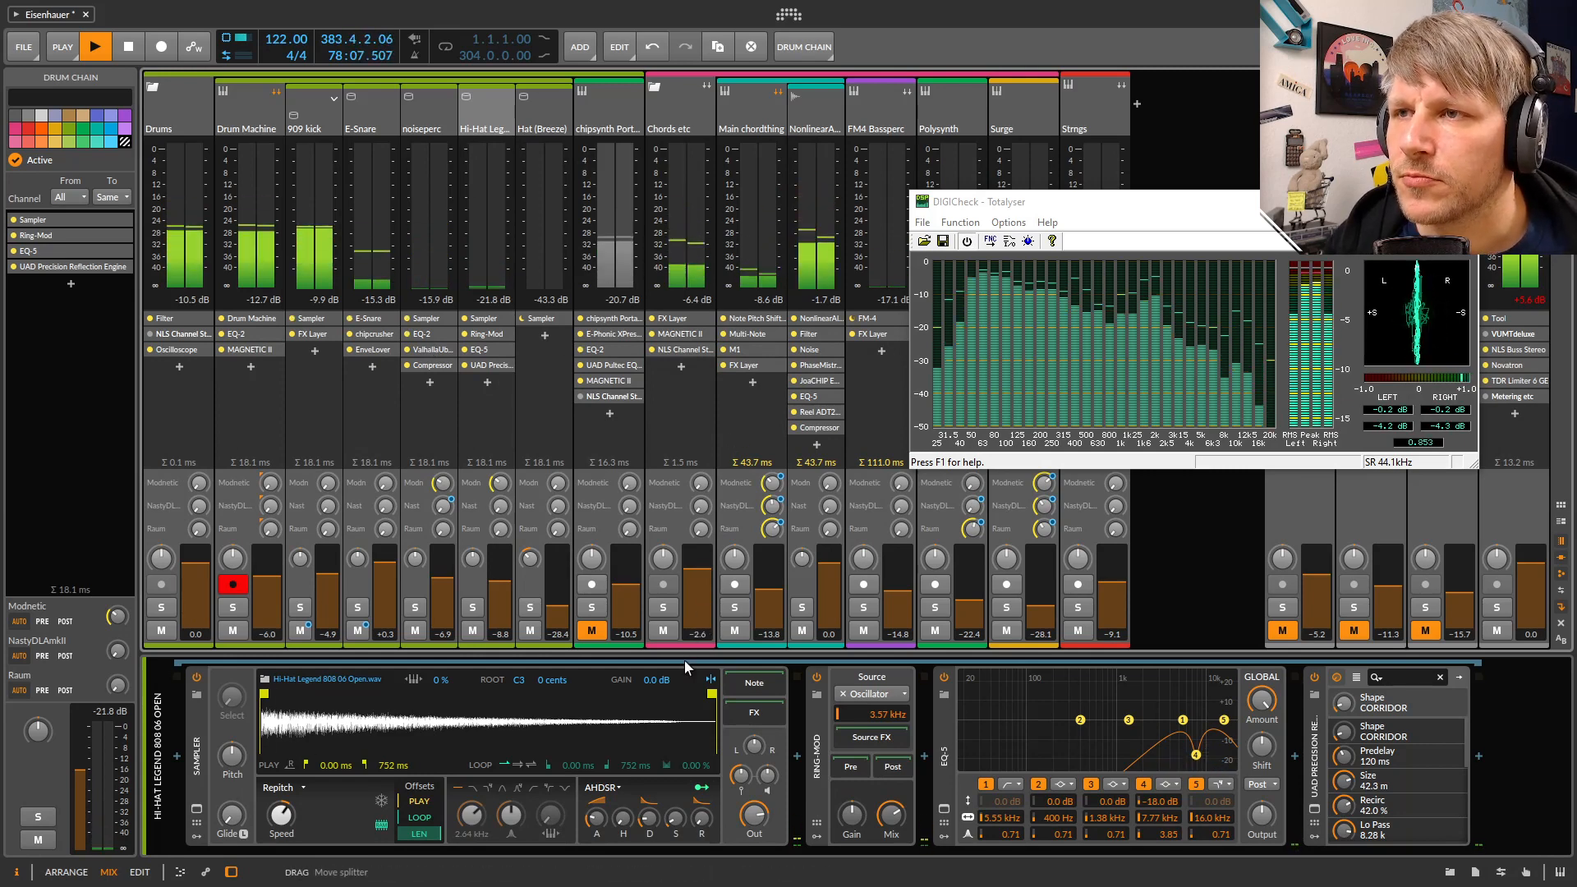
left_click(662, 631)
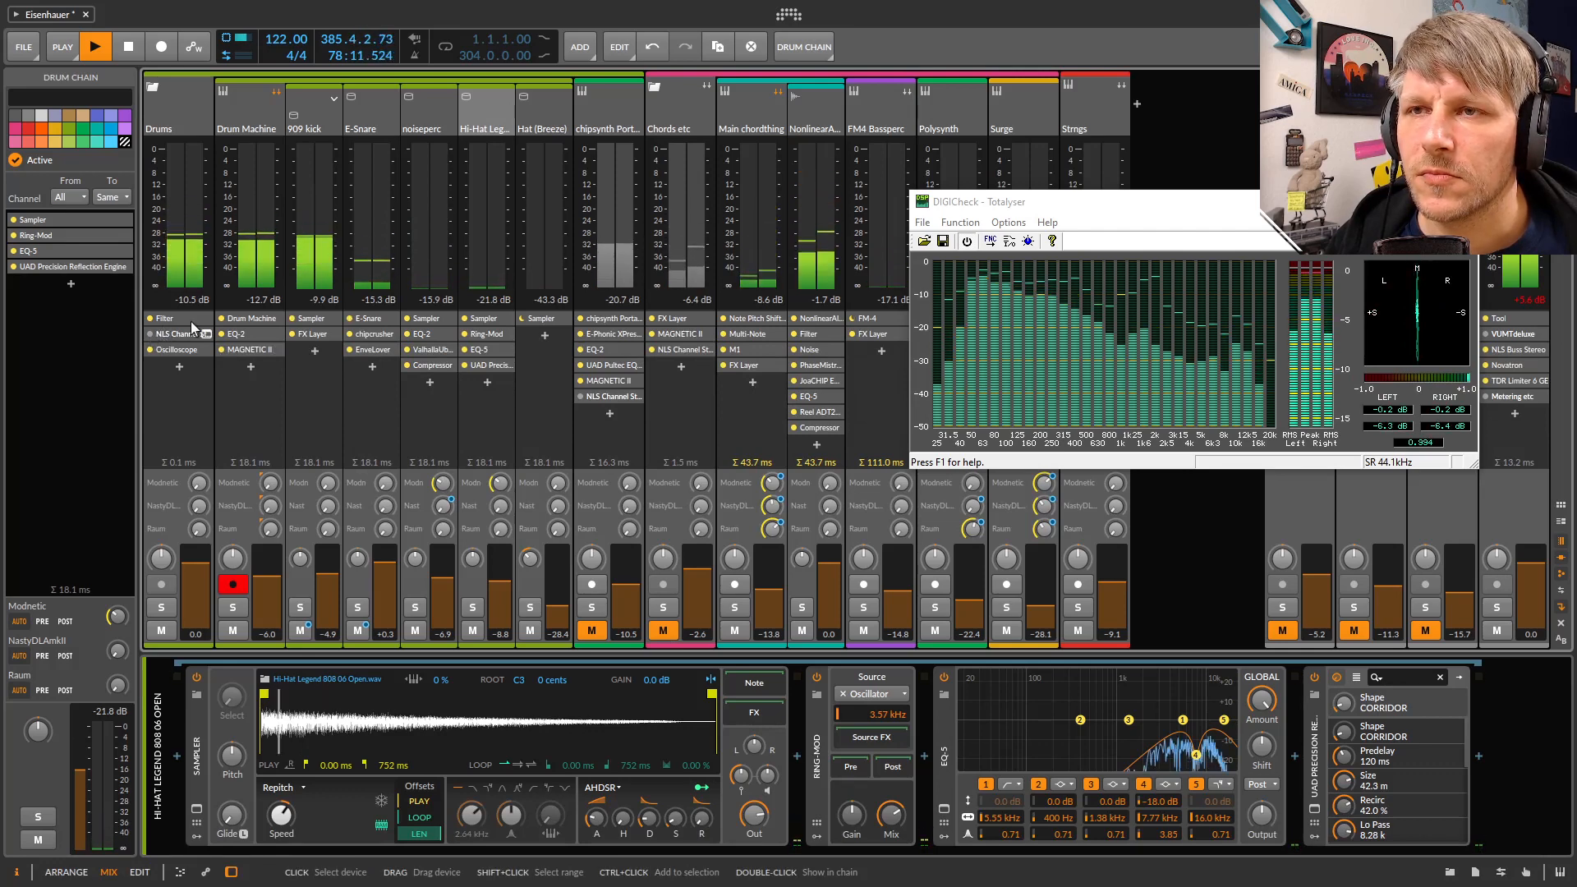
Enable NLS Channel Stereo on the Drums group and open its plug-in window clear of the spectrum analyser
left_click(175, 106)
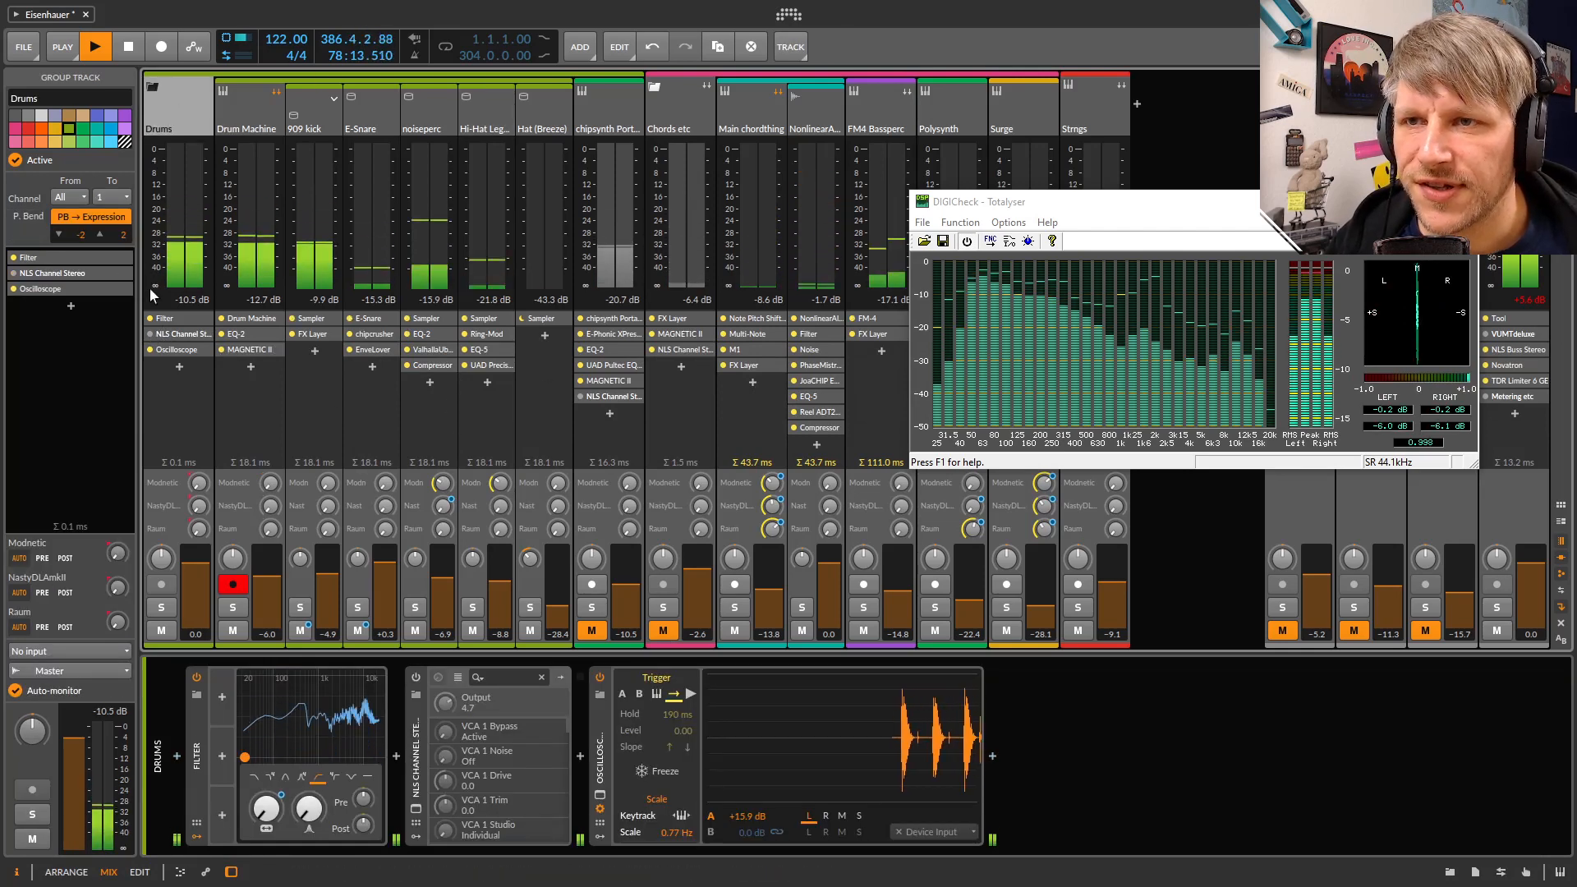
double_click(151, 340)
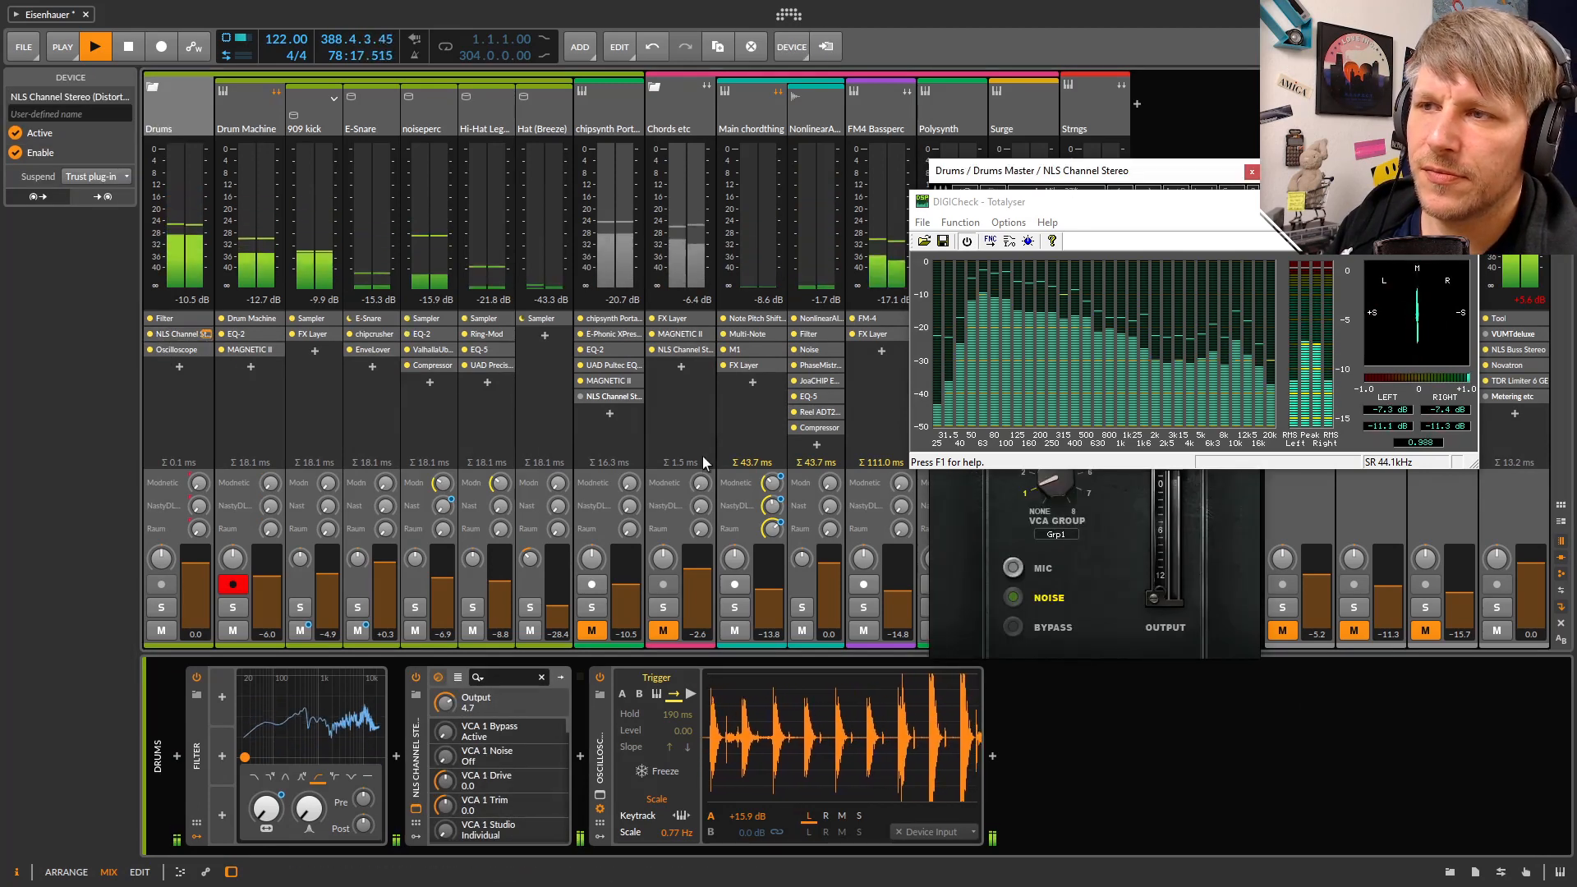
left_click_drag(1027, 170, 414, 201)
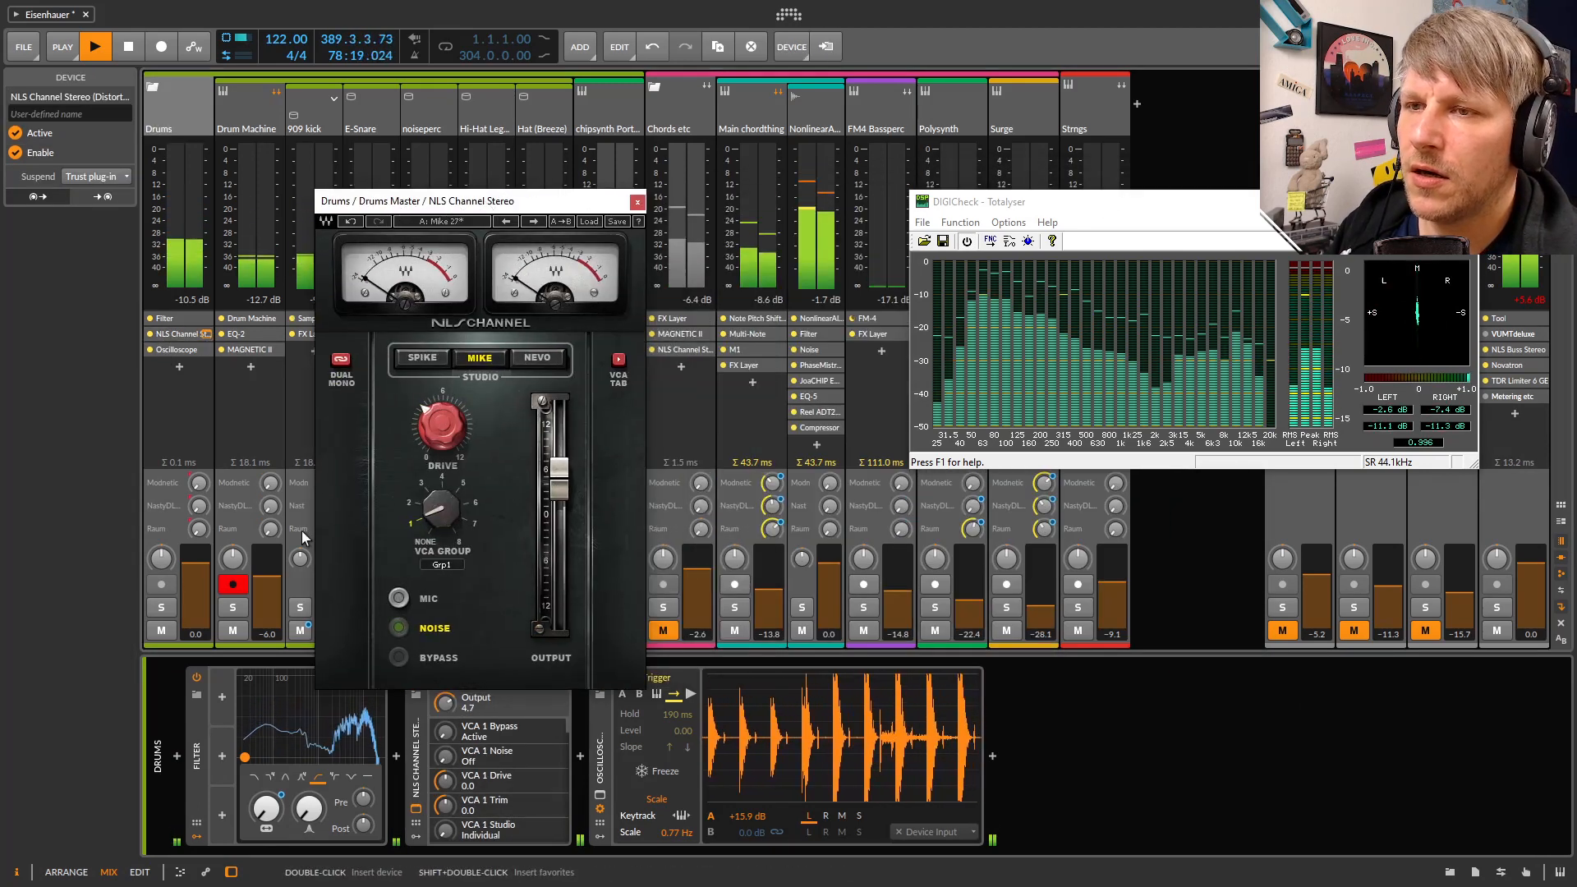
Solo the Drums group, examine the NLS Channel's drive and level meters, and close the plug-in window
left_click(161, 607)
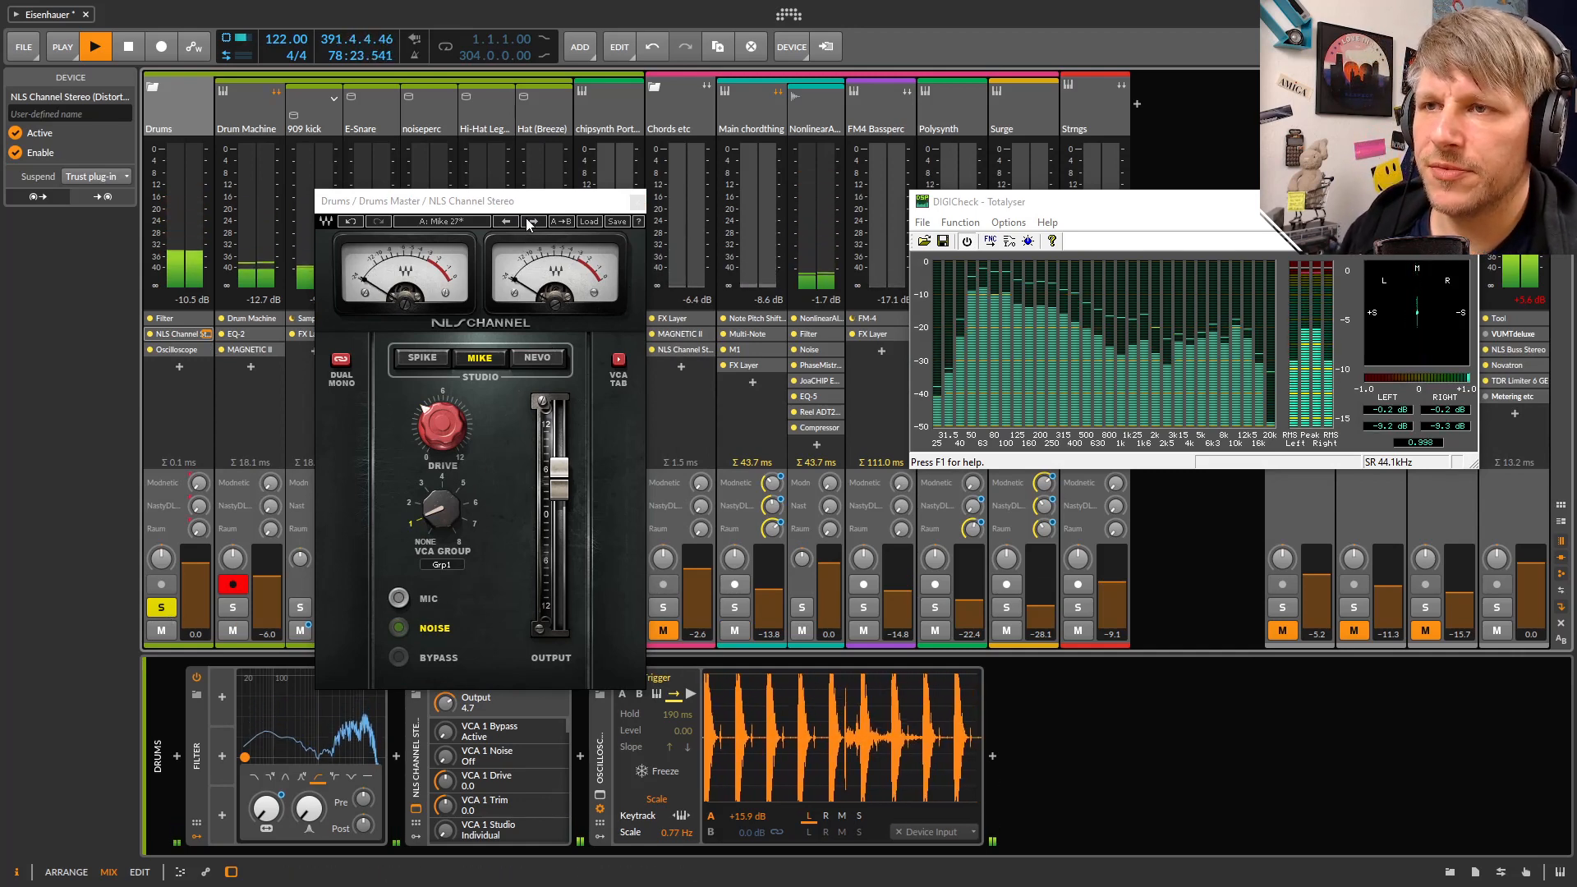
left_click_drag(530, 204, 570, 140)
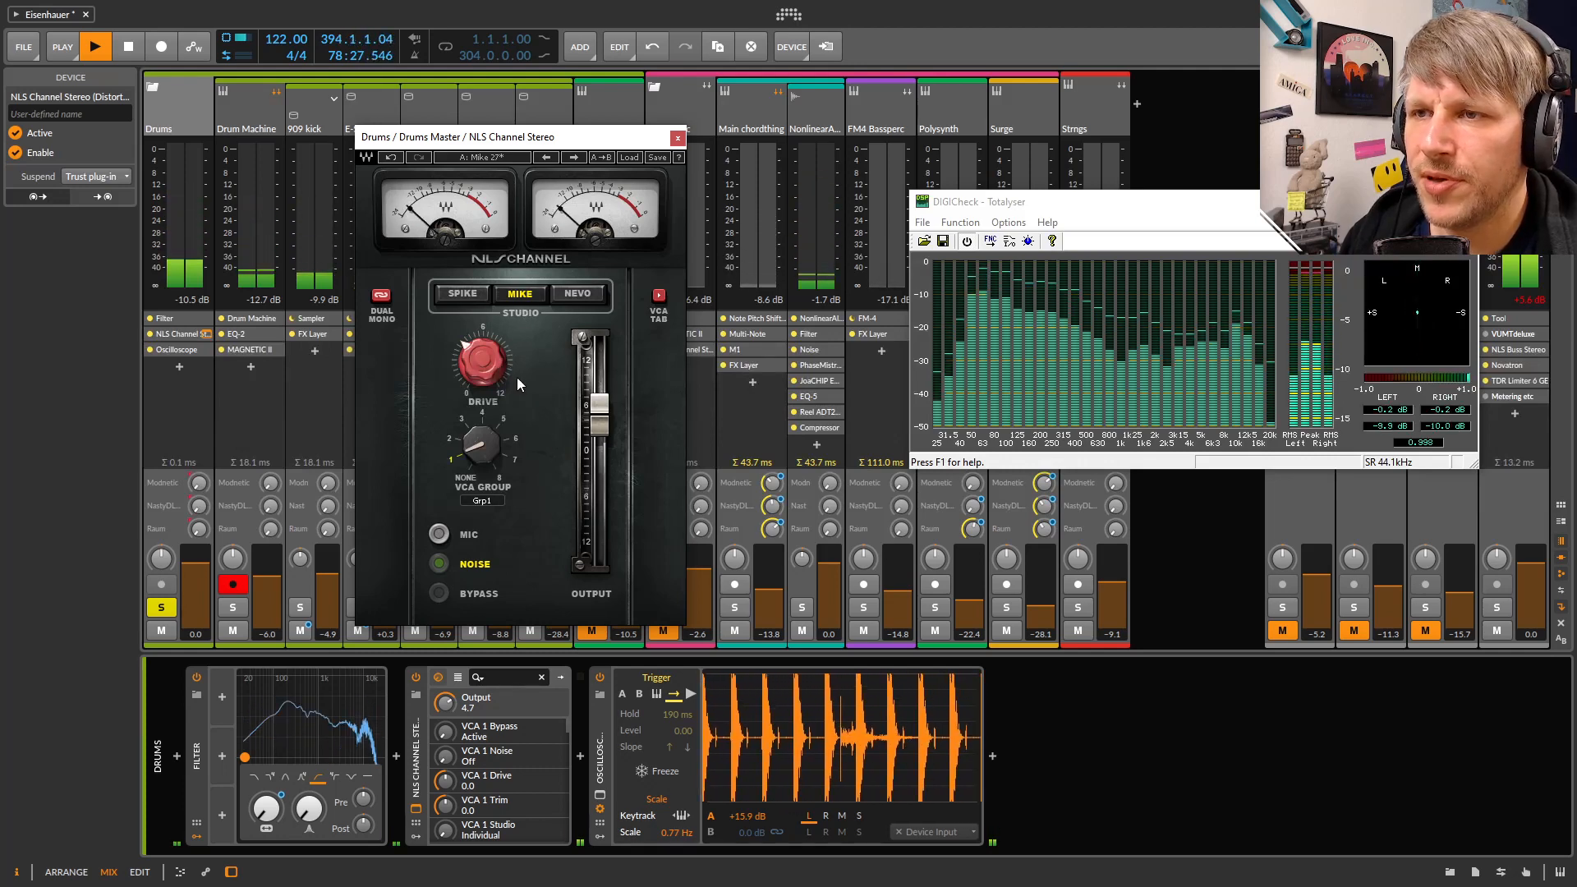
mouse_move(509, 369)
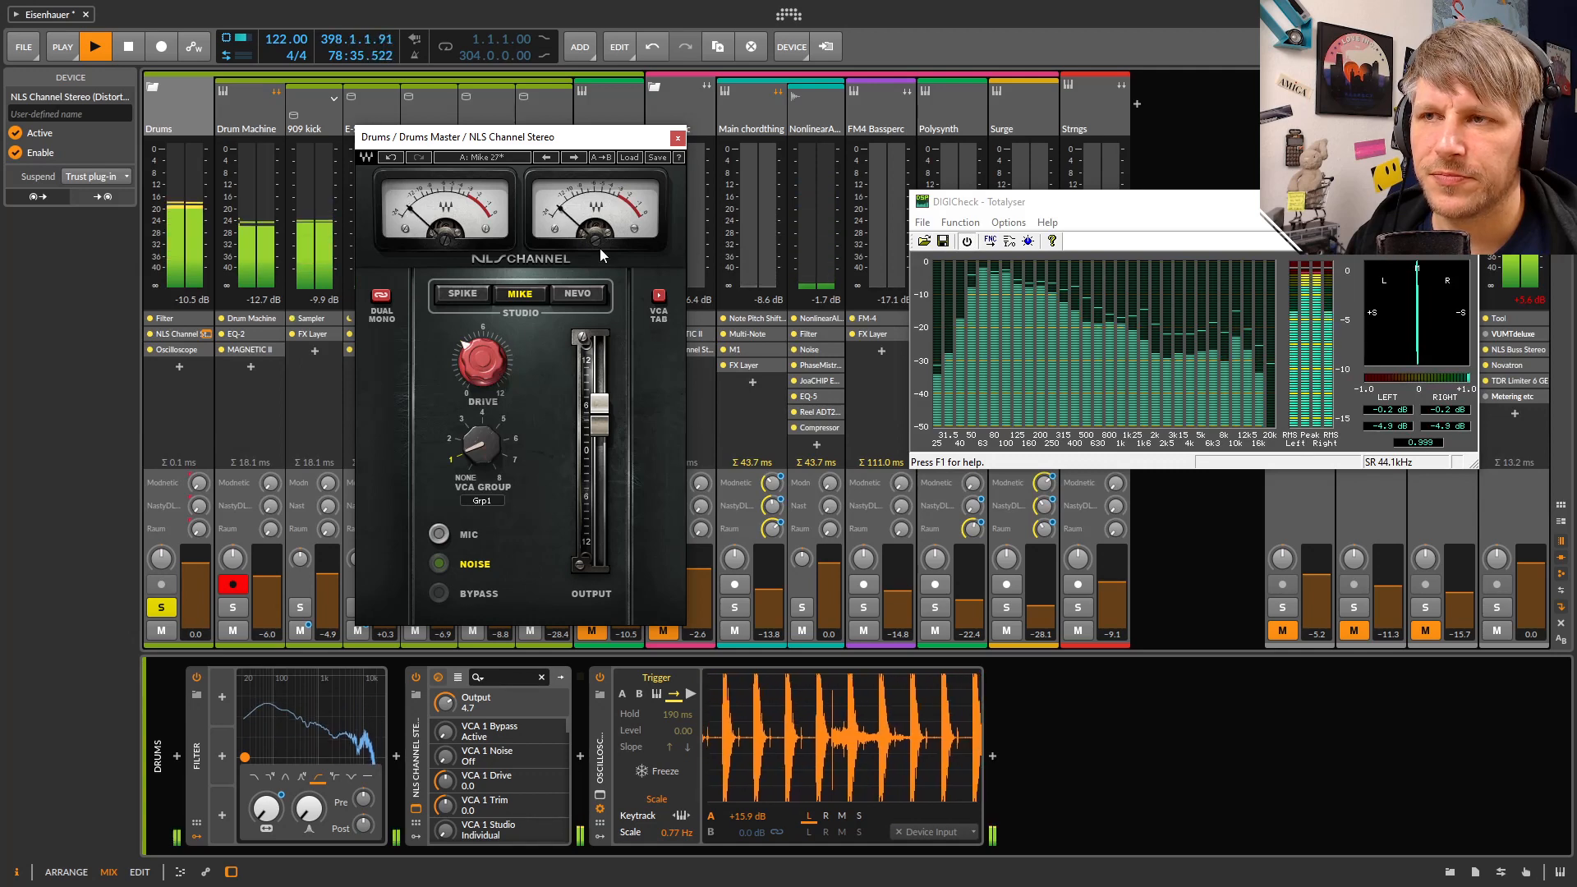
left_click(678, 138)
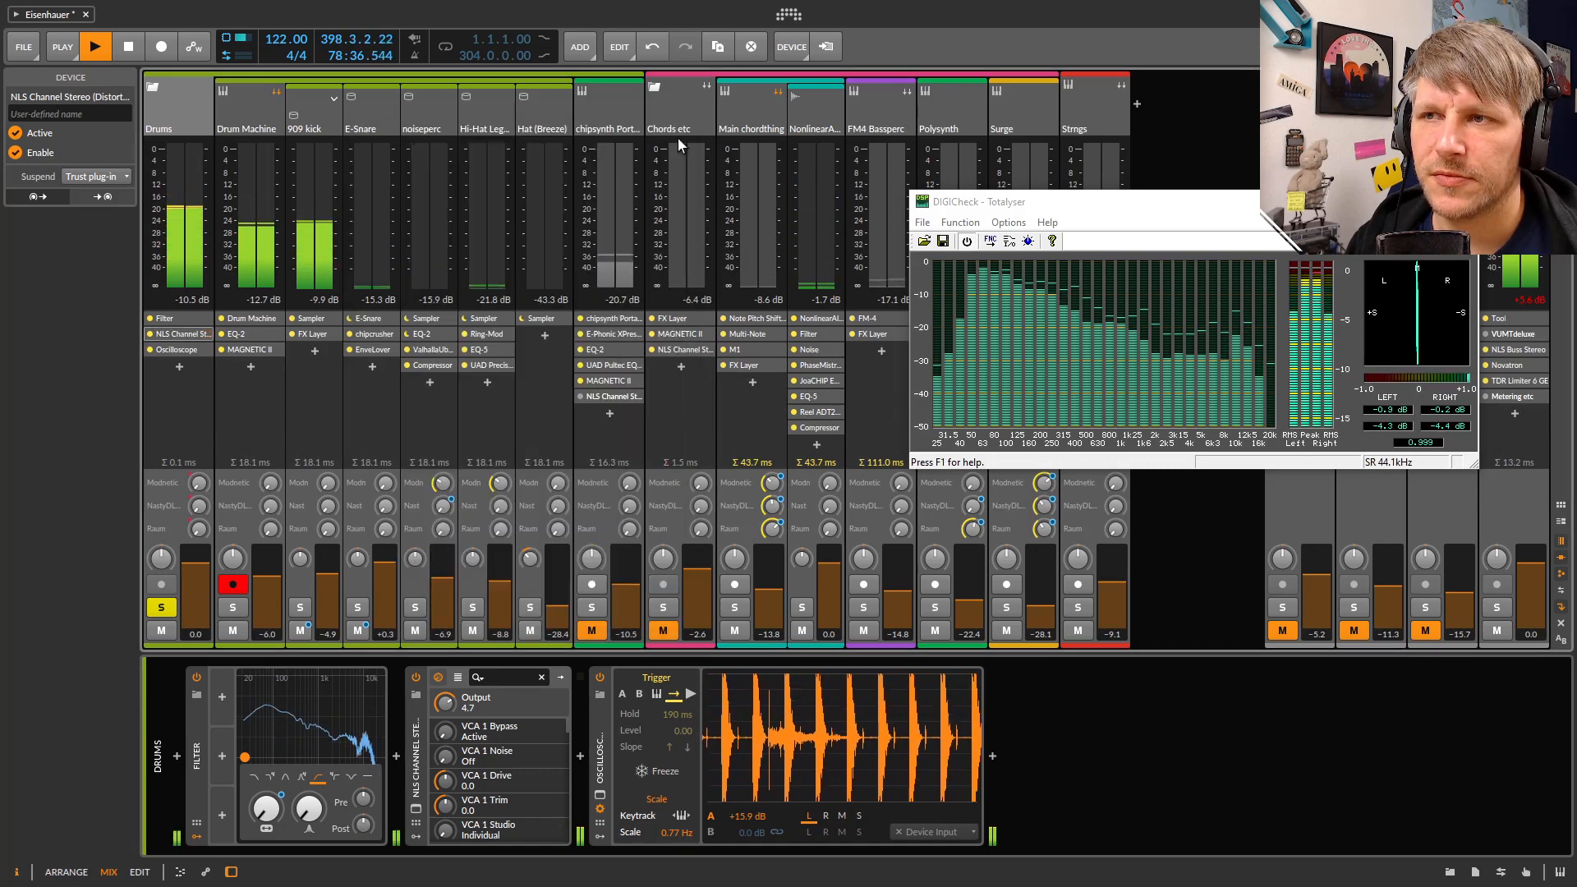
Select and solo the noiseperc channel to hear it alone, and clear both its solo and the Drums group's solo
left_click(421, 121)
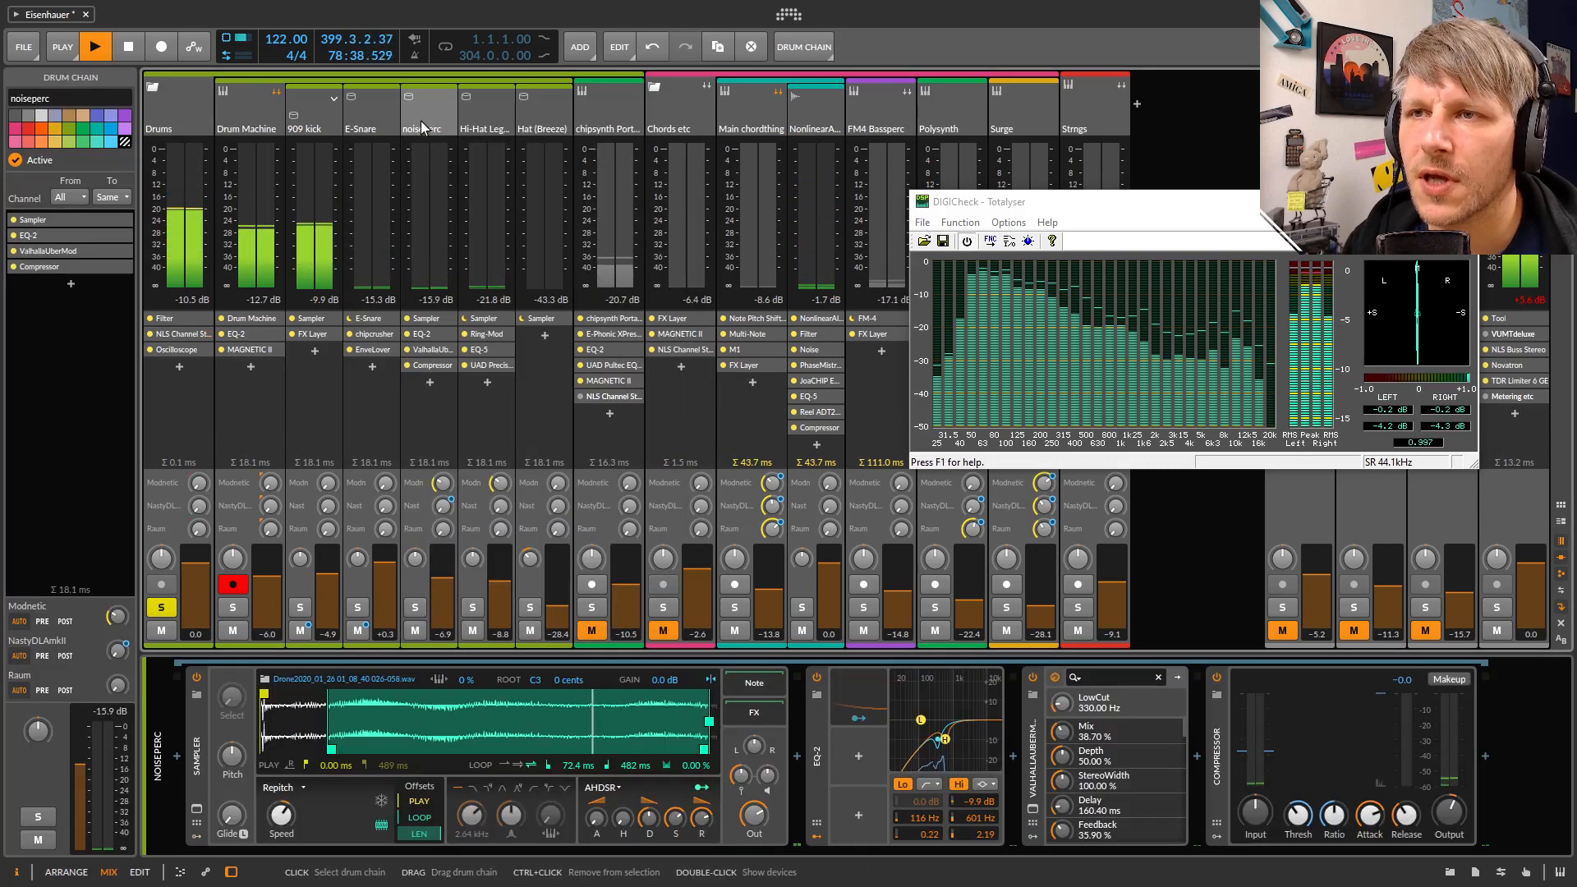
left_click(413, 608)
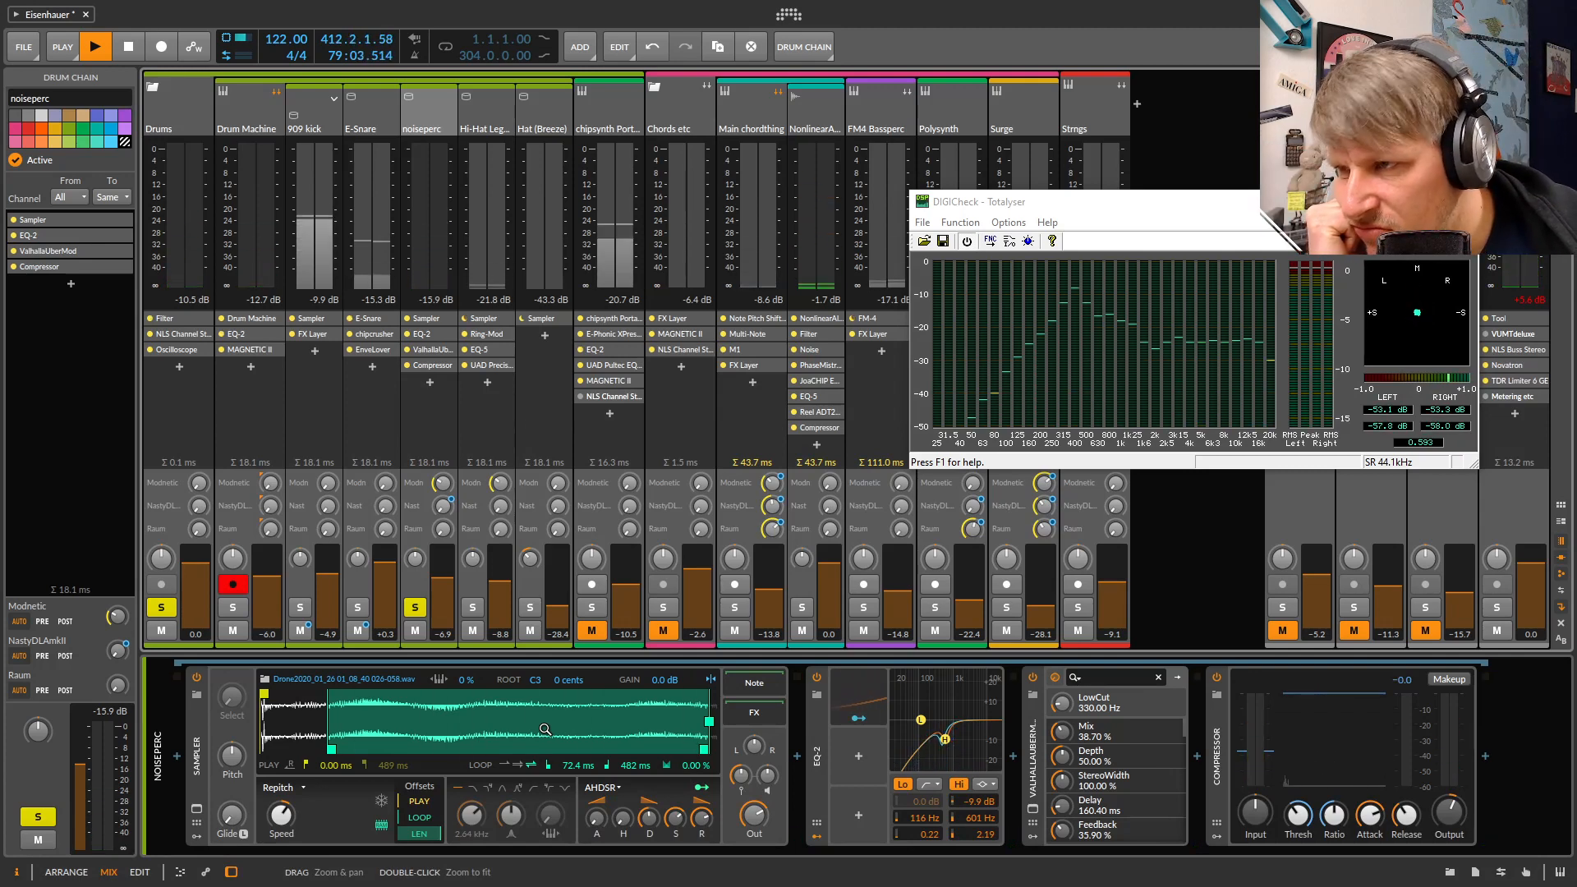
left_click(416, 608)
left_click(161, 608)
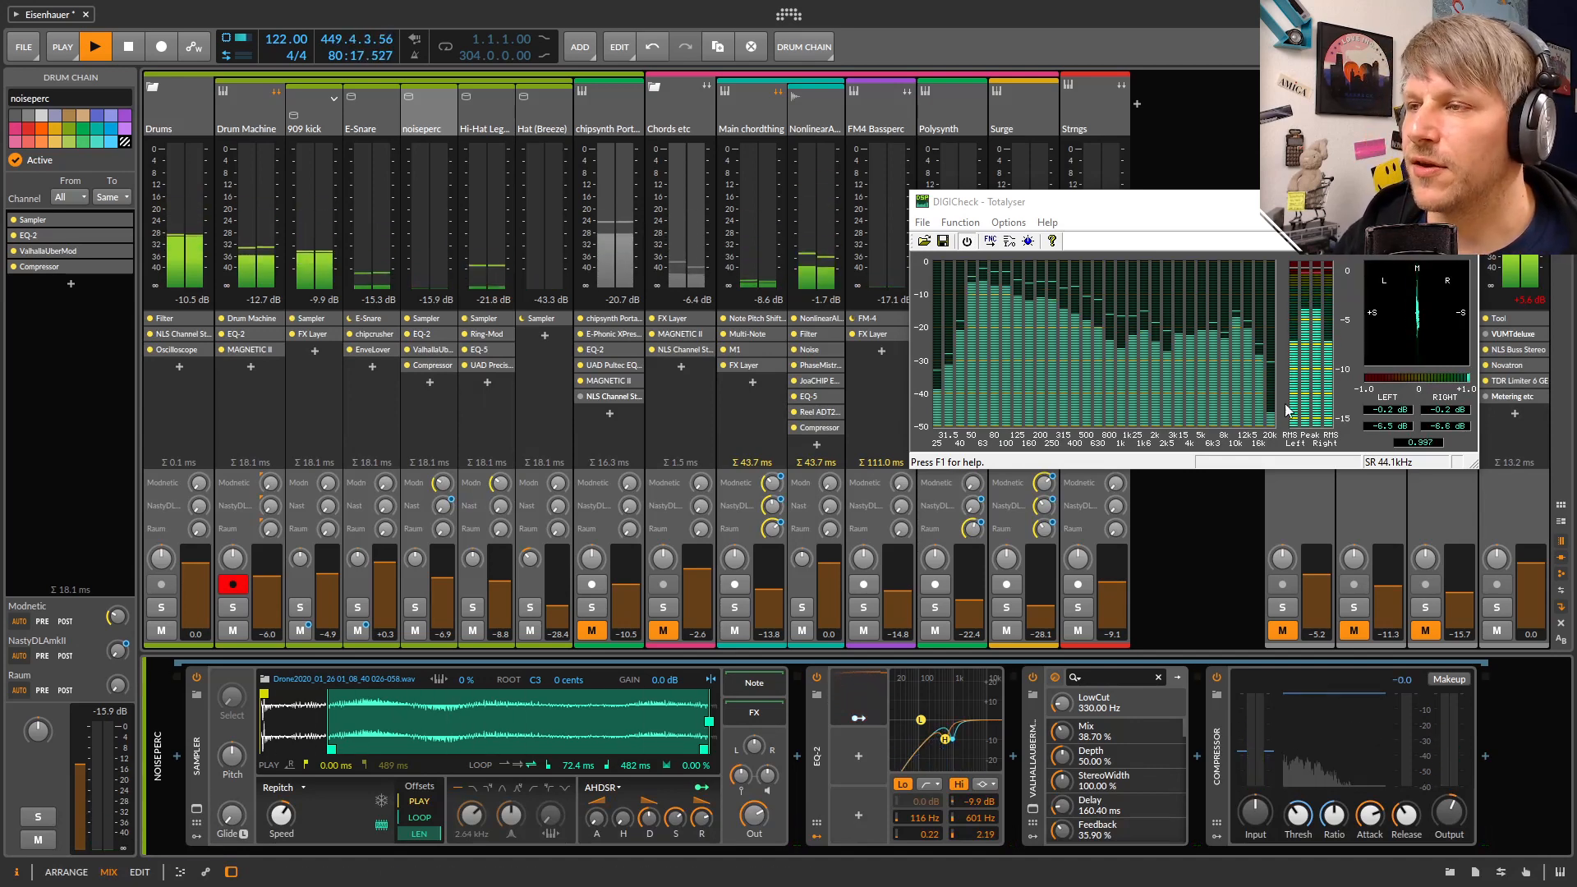
Select the chipsynth PortaFM track, unmute and solo it, and show its device chain
left_click_drag(1136, 215, 1198, 219)
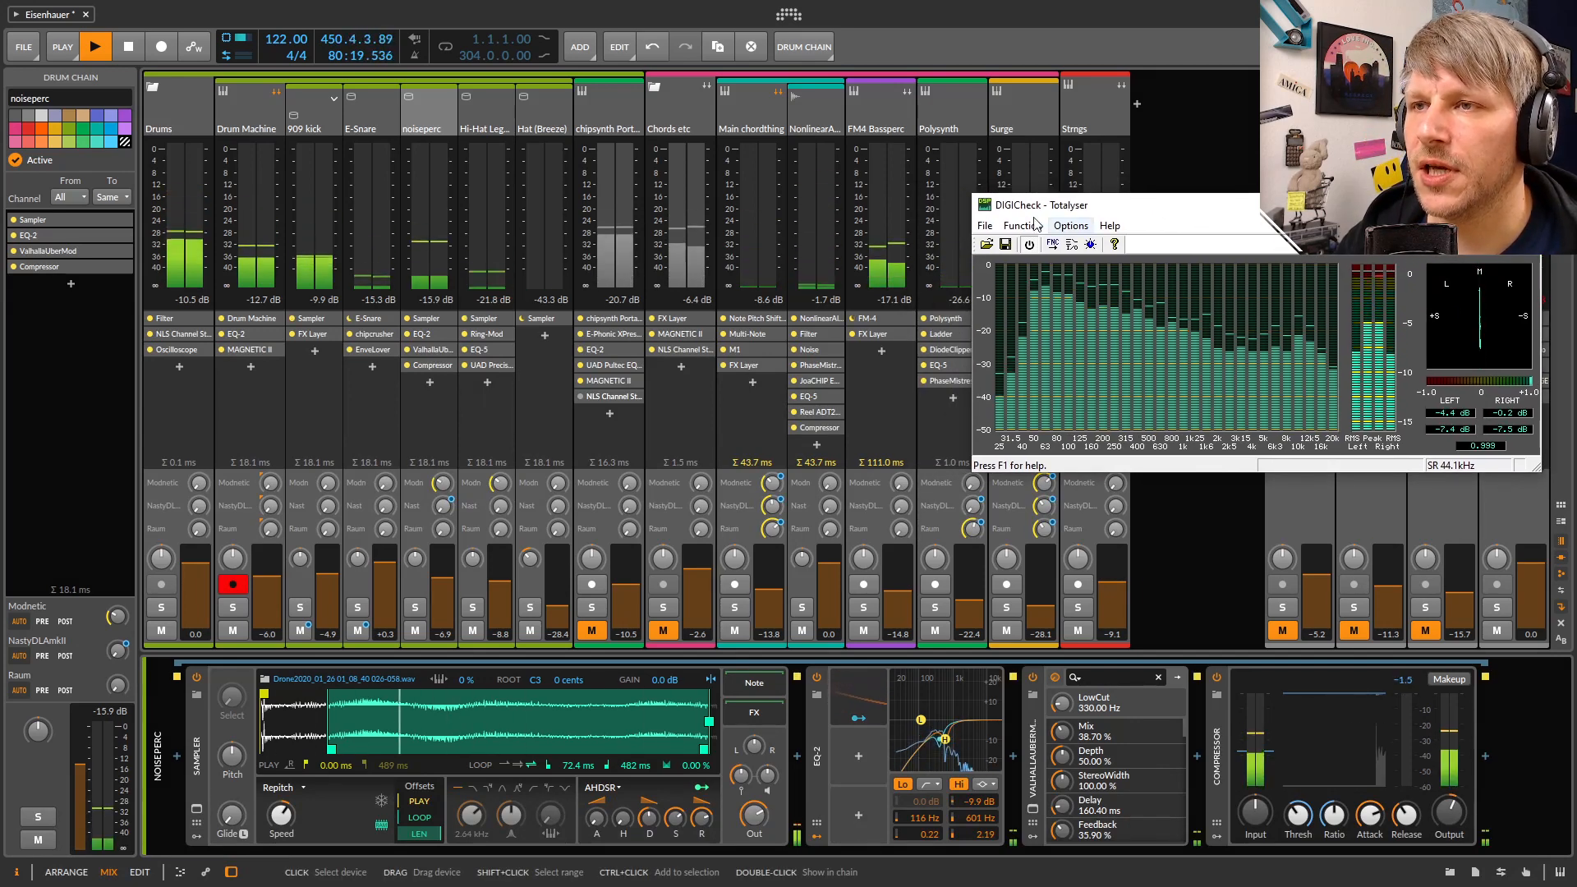
left_click(563, 119)
left_click(611, 115)
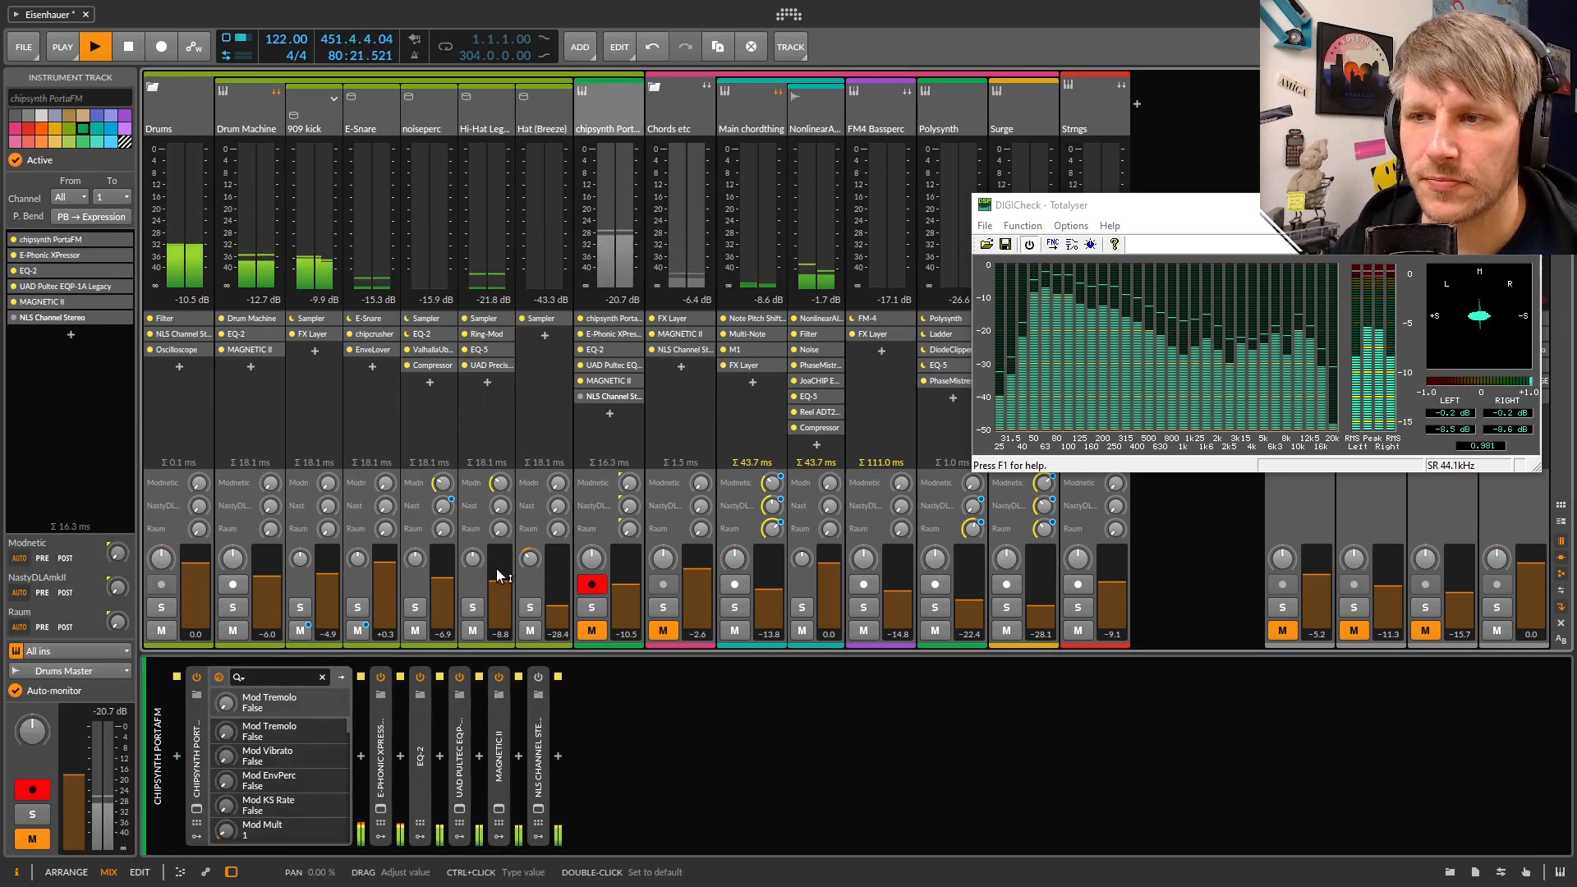
left_click(591, 630)
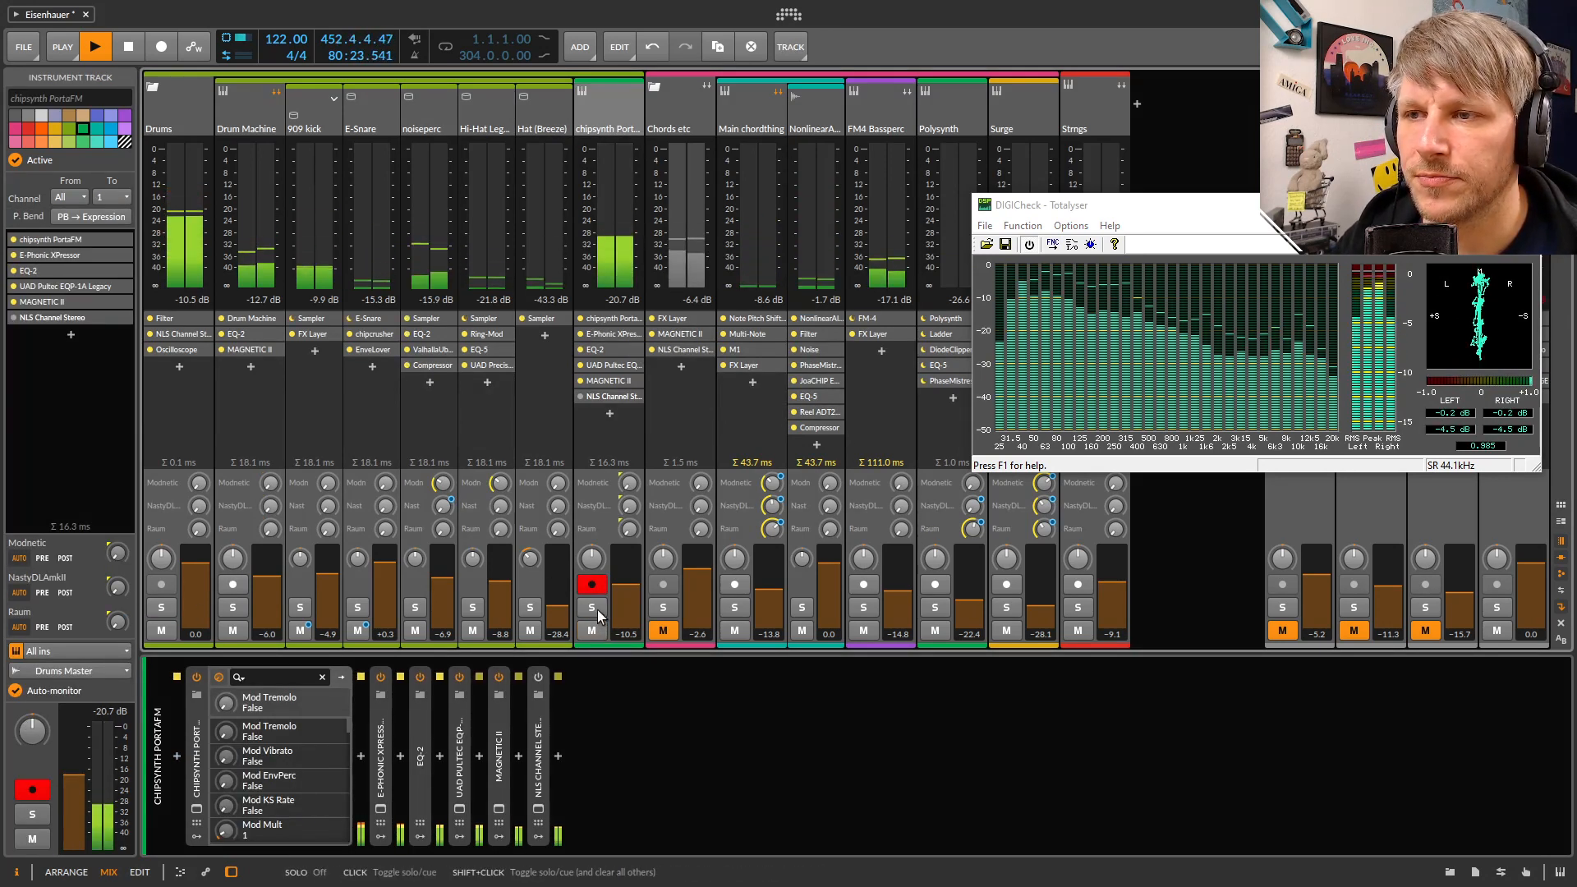
left_click(592, 607)
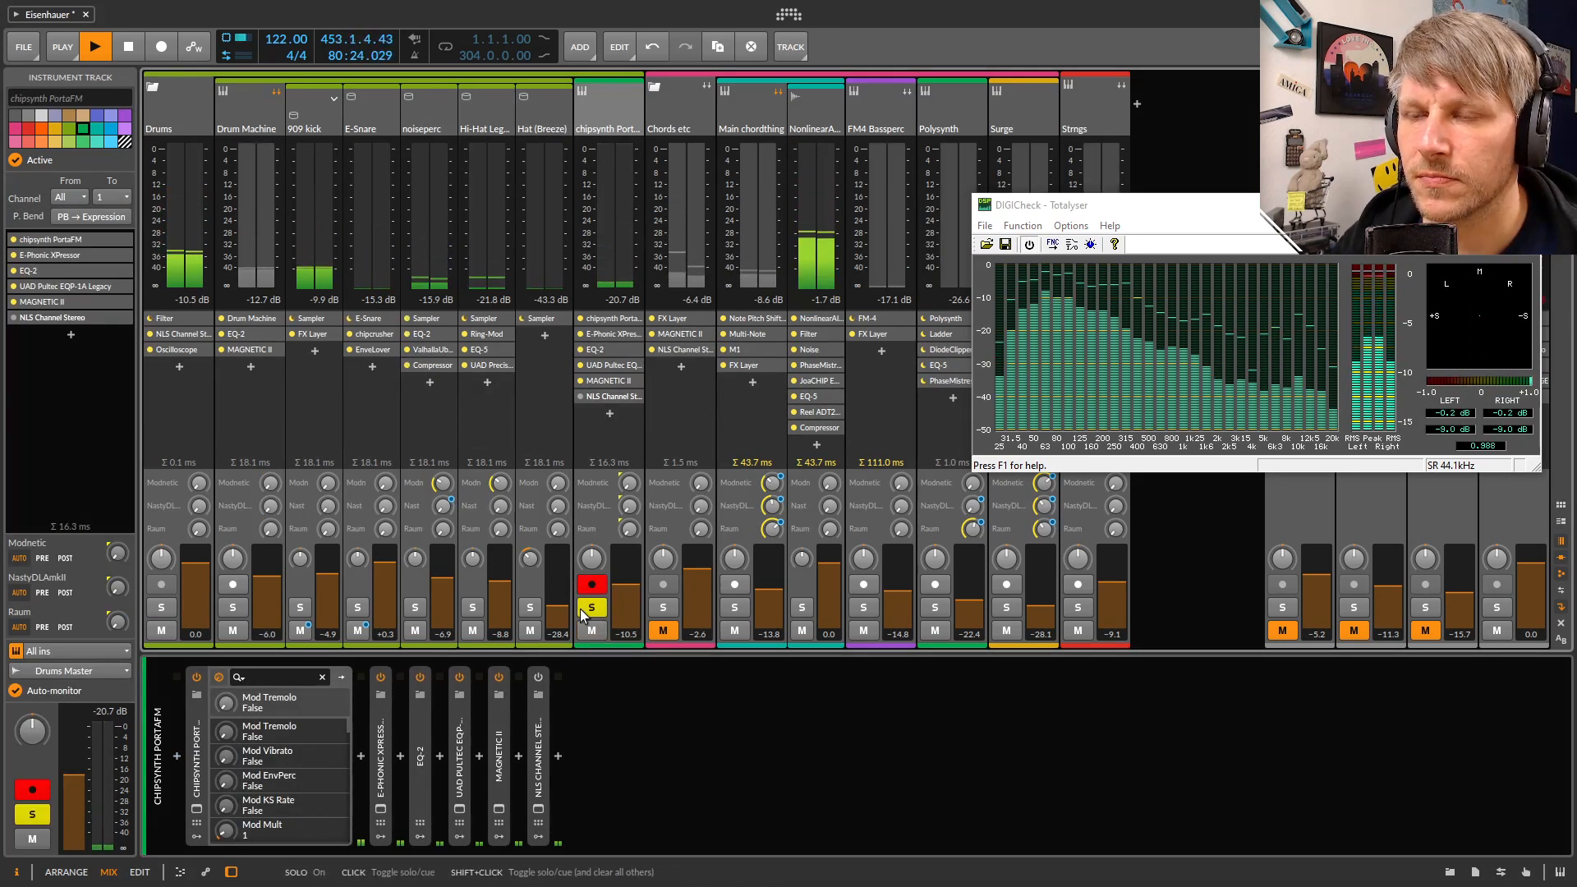
double_click(621, 128)
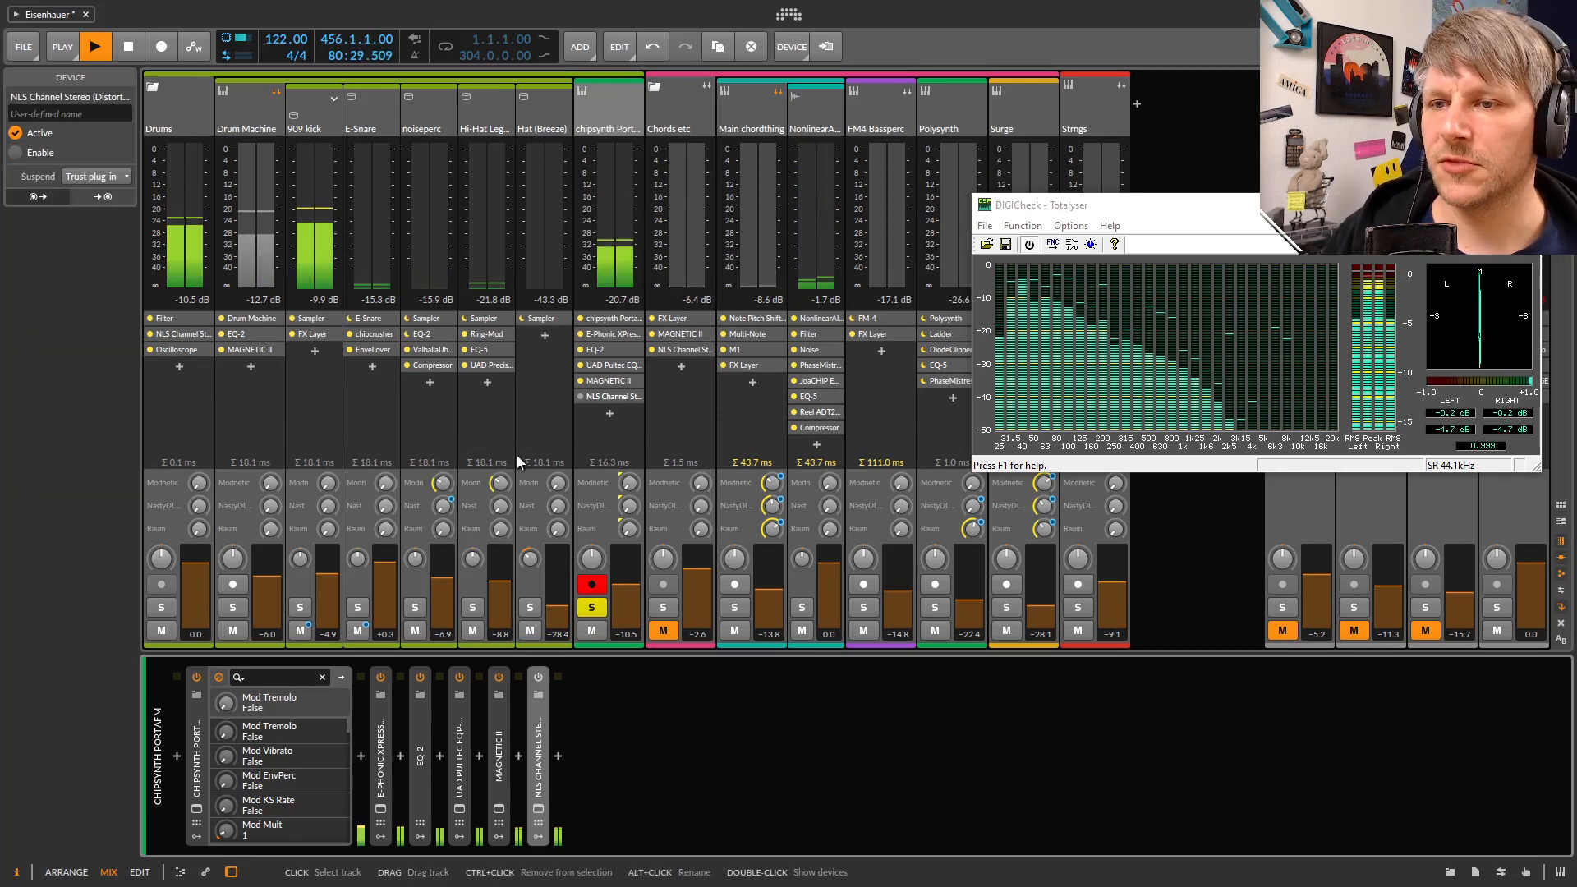
Wrap the track's effects from E-Phonic XPressor through NLS Channel Stereo in an FX Layer and bypass the layer
left_click(382, 723)
left_click(540, 728, "shift")
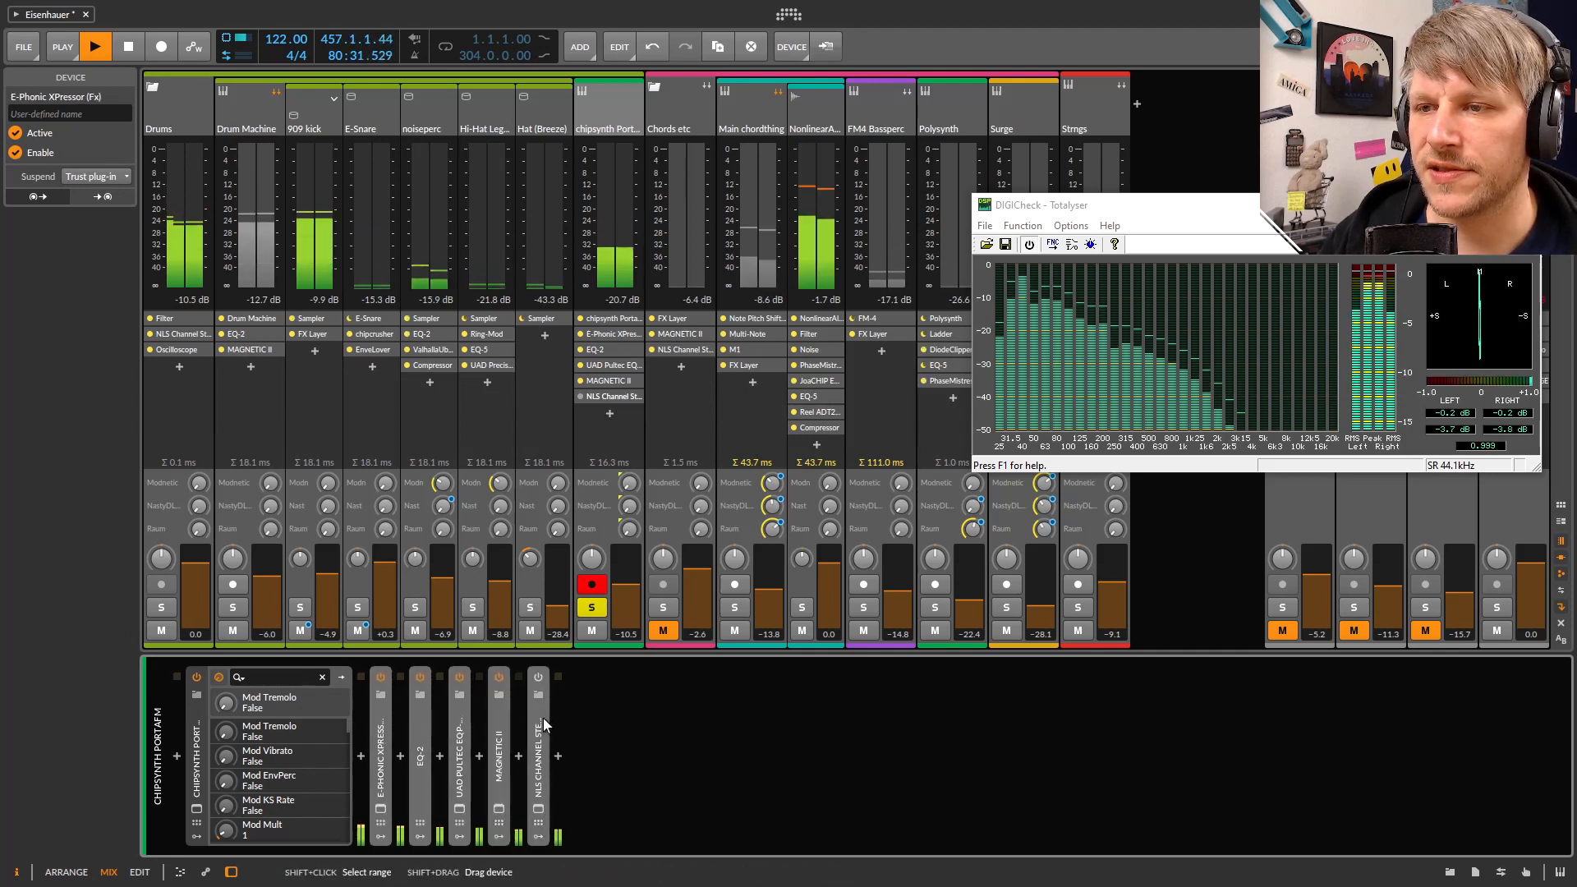
right_click(383, 731)
left_click(445, 754)
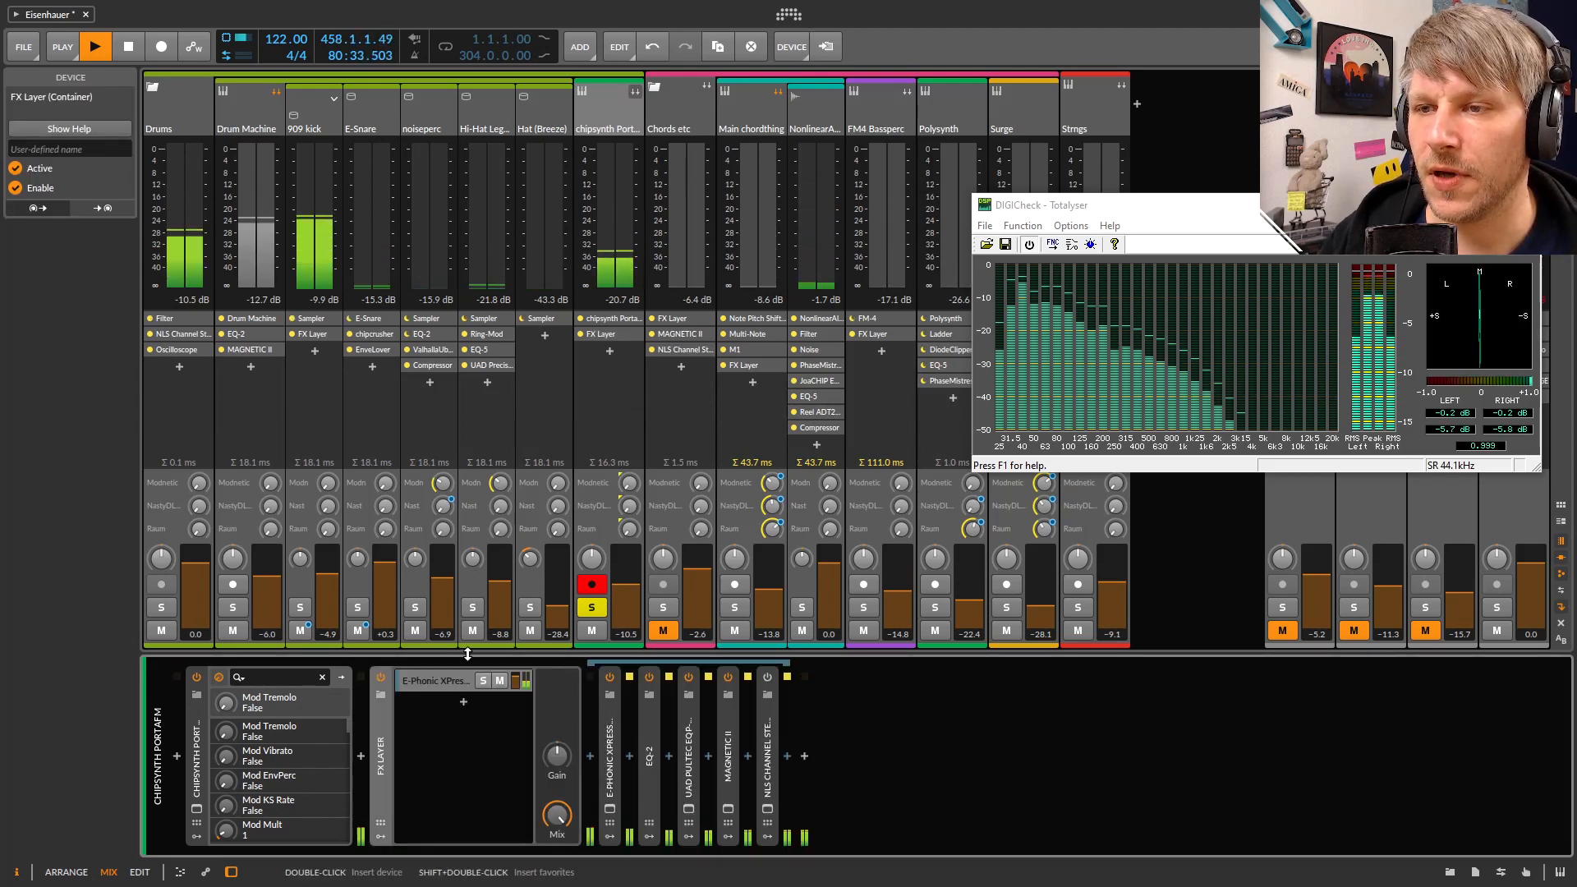
left_click(383, 681)
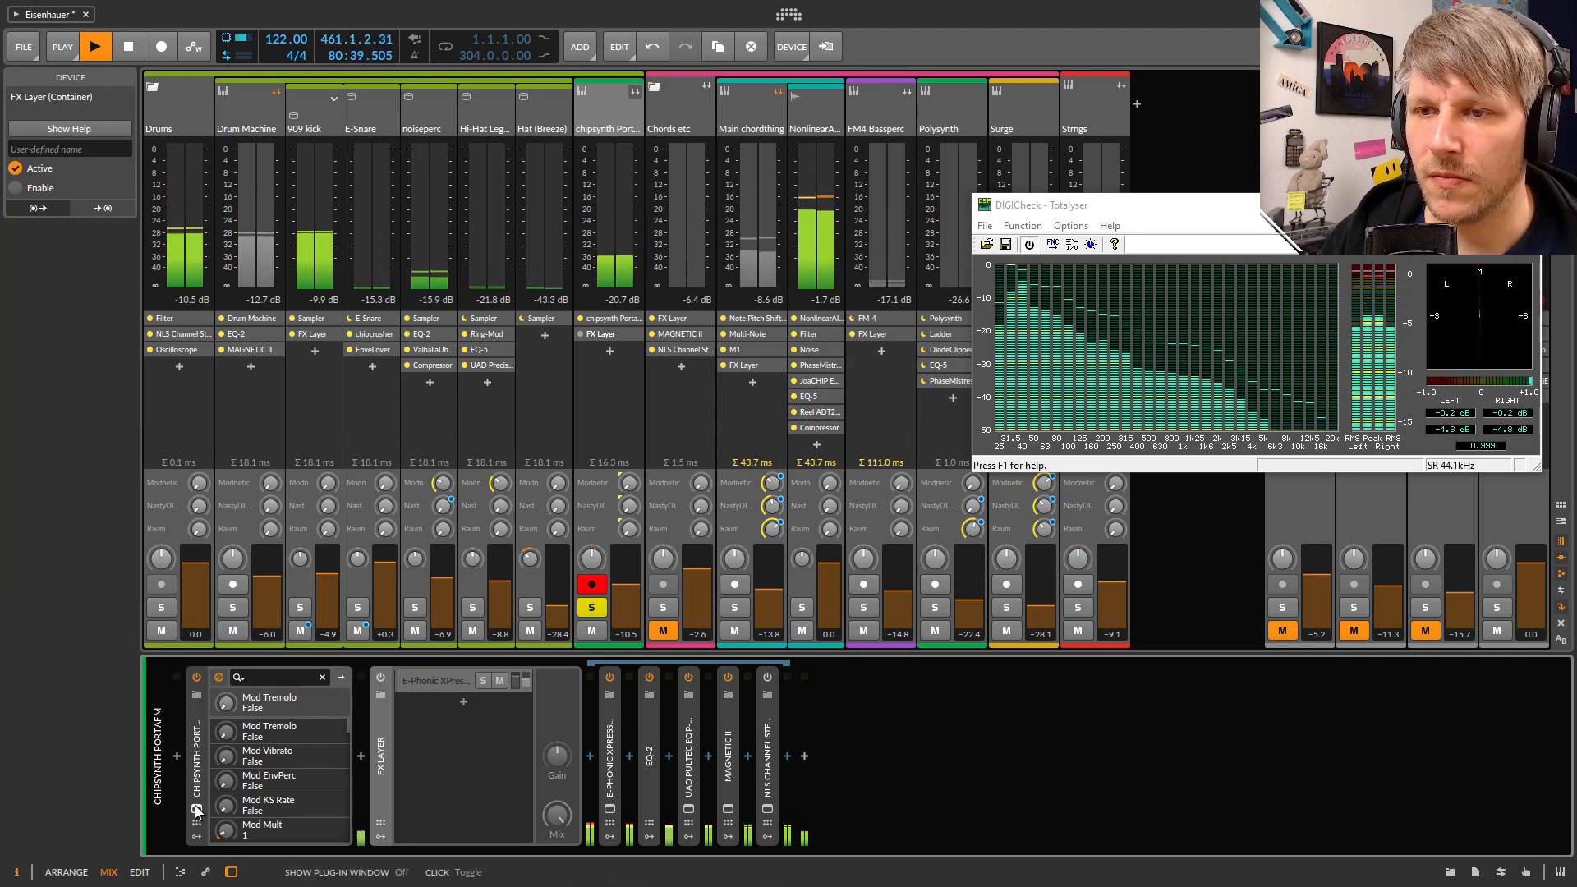
Open the chipsynth PortaFM plug-in window and position it beside the spectrum analyser
left_click(616, 318)
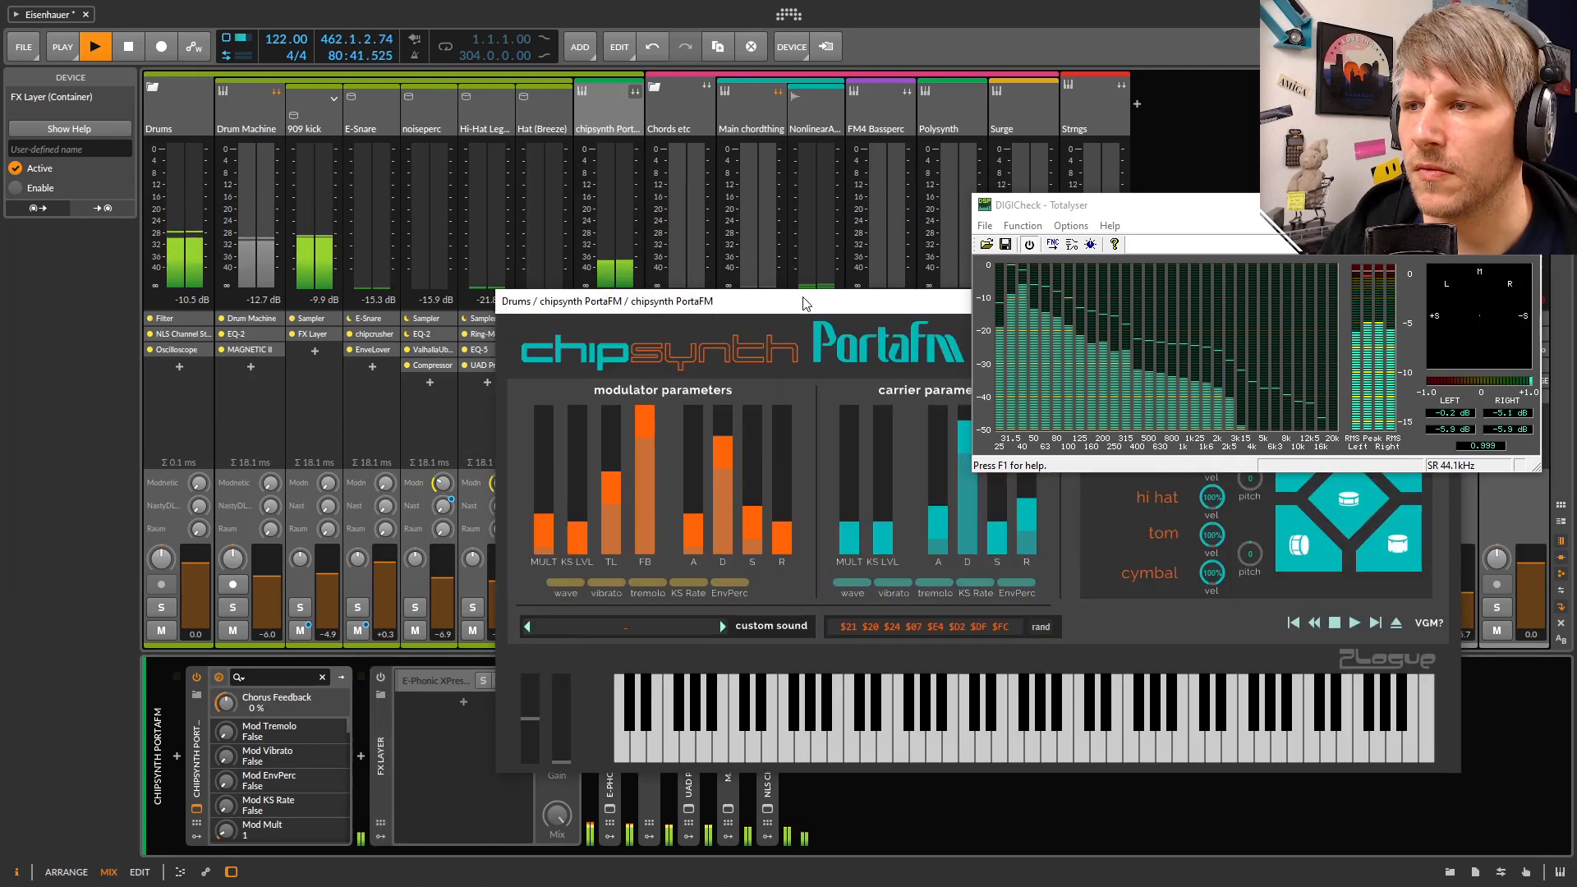
left_click_drag(774, 299, 281, 235)
left_click_drag(941, 237, 830, 240)
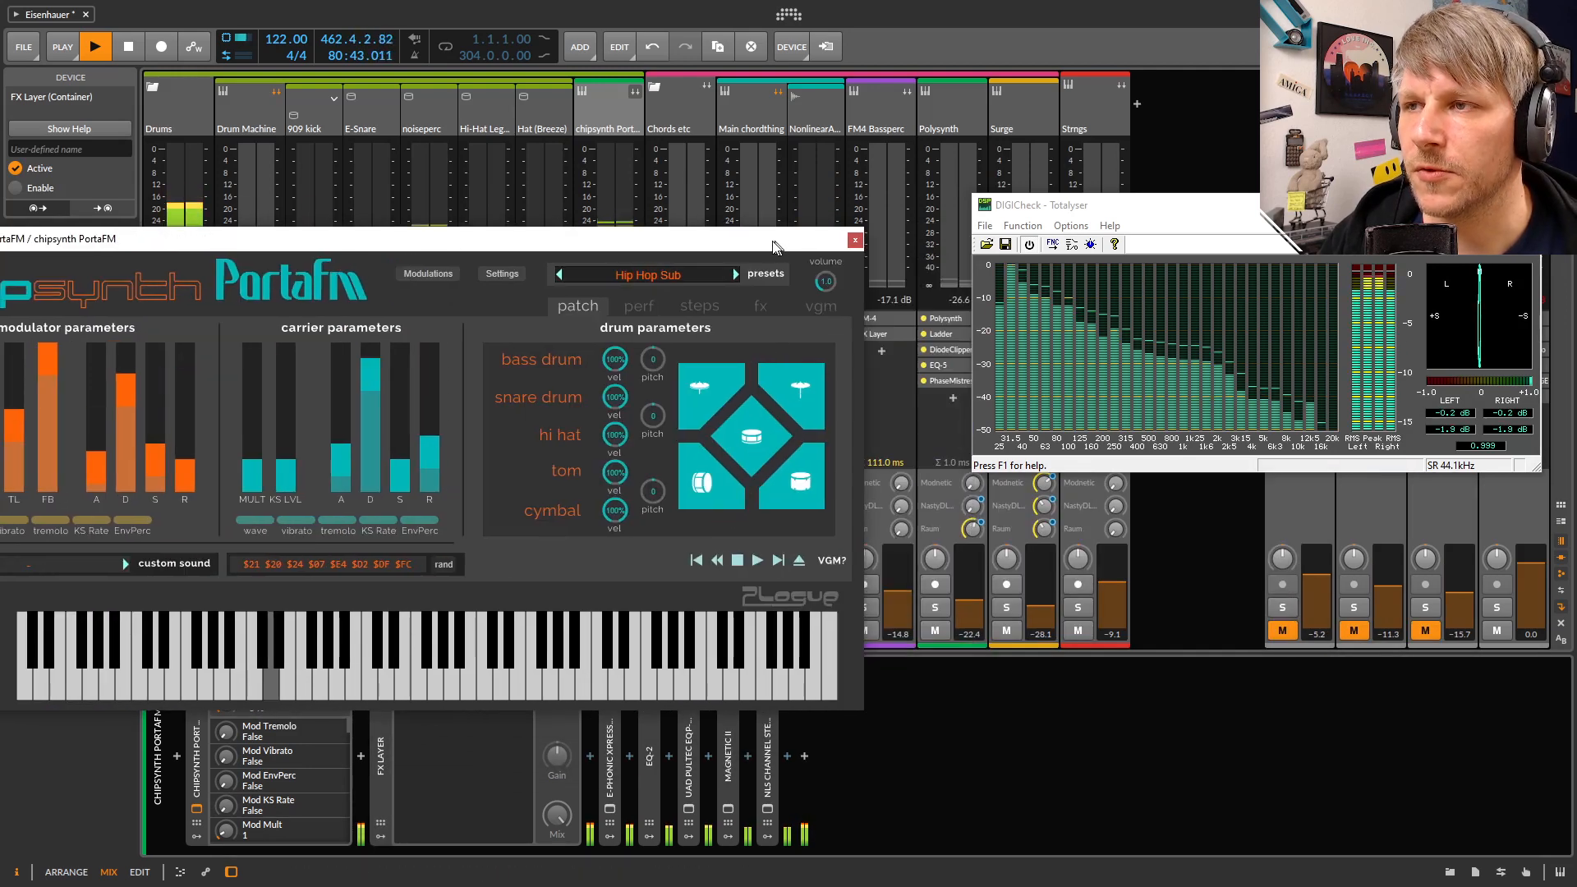
Close the chipsynth PortaFM window, then bypass TDR Limiter 6 GE on the master channel and reset the master's peak hold level
left_click(854, 240)
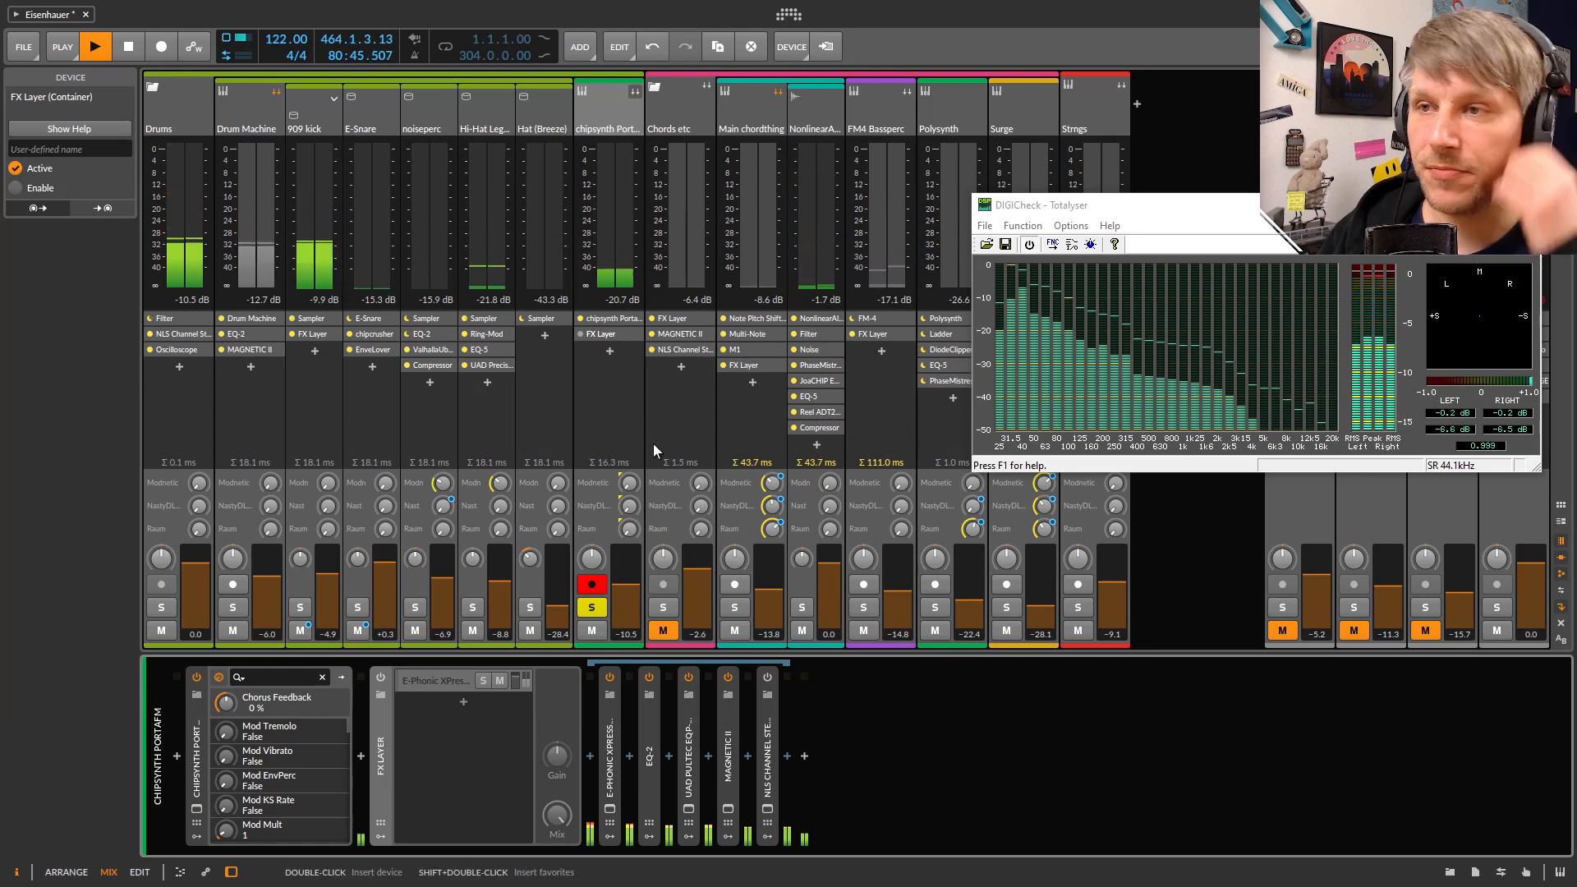
left_click_drag(1282, 205, 942, 213)
left_click(1520, 380)
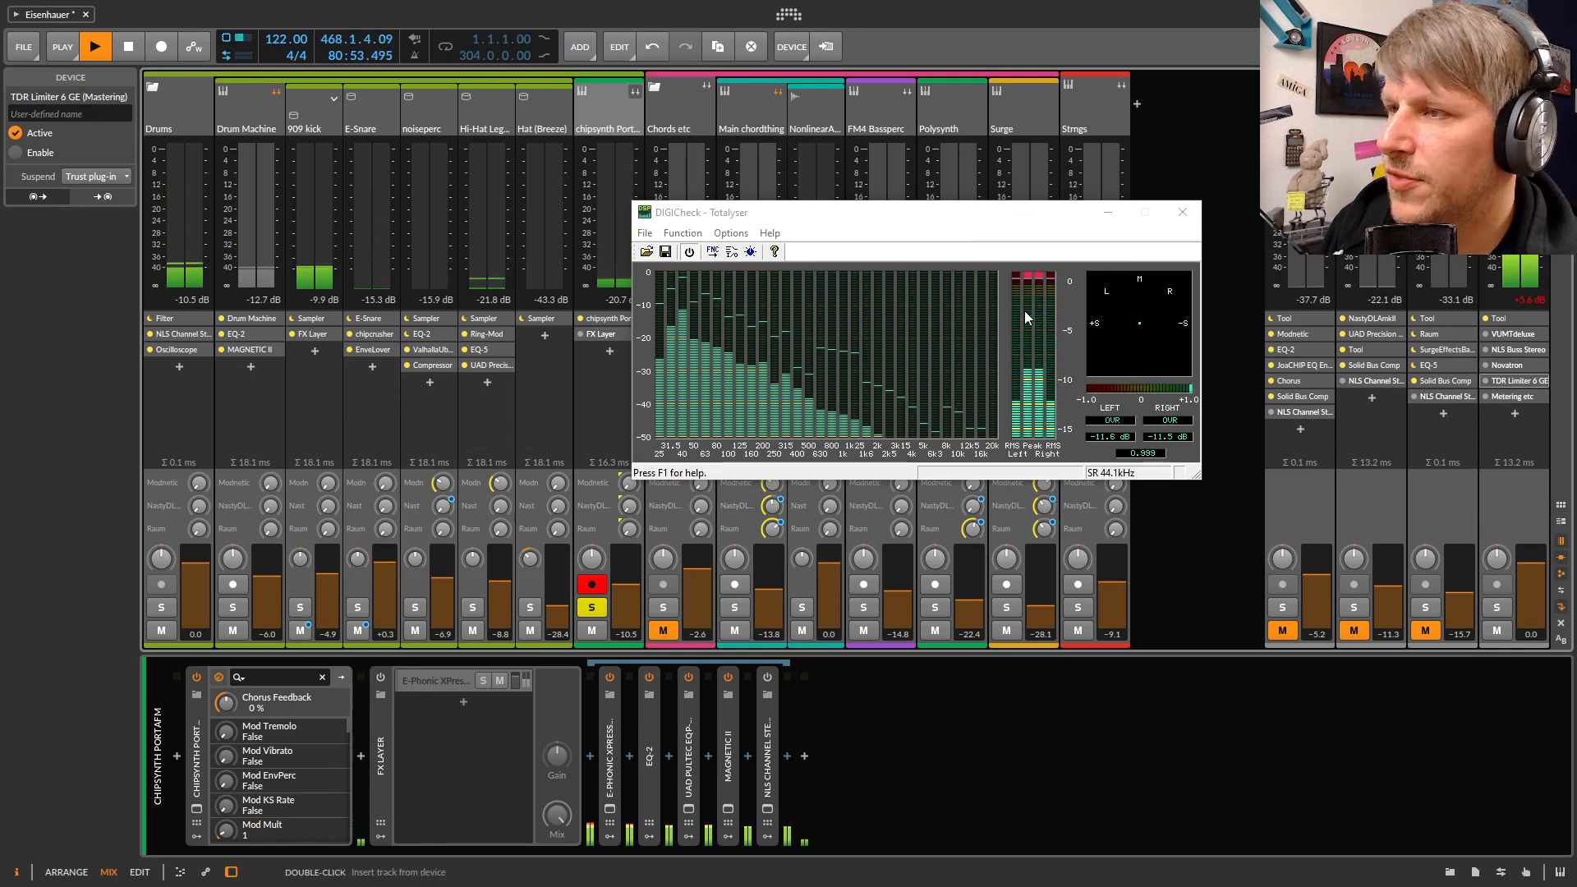
left_click(1522, 301)
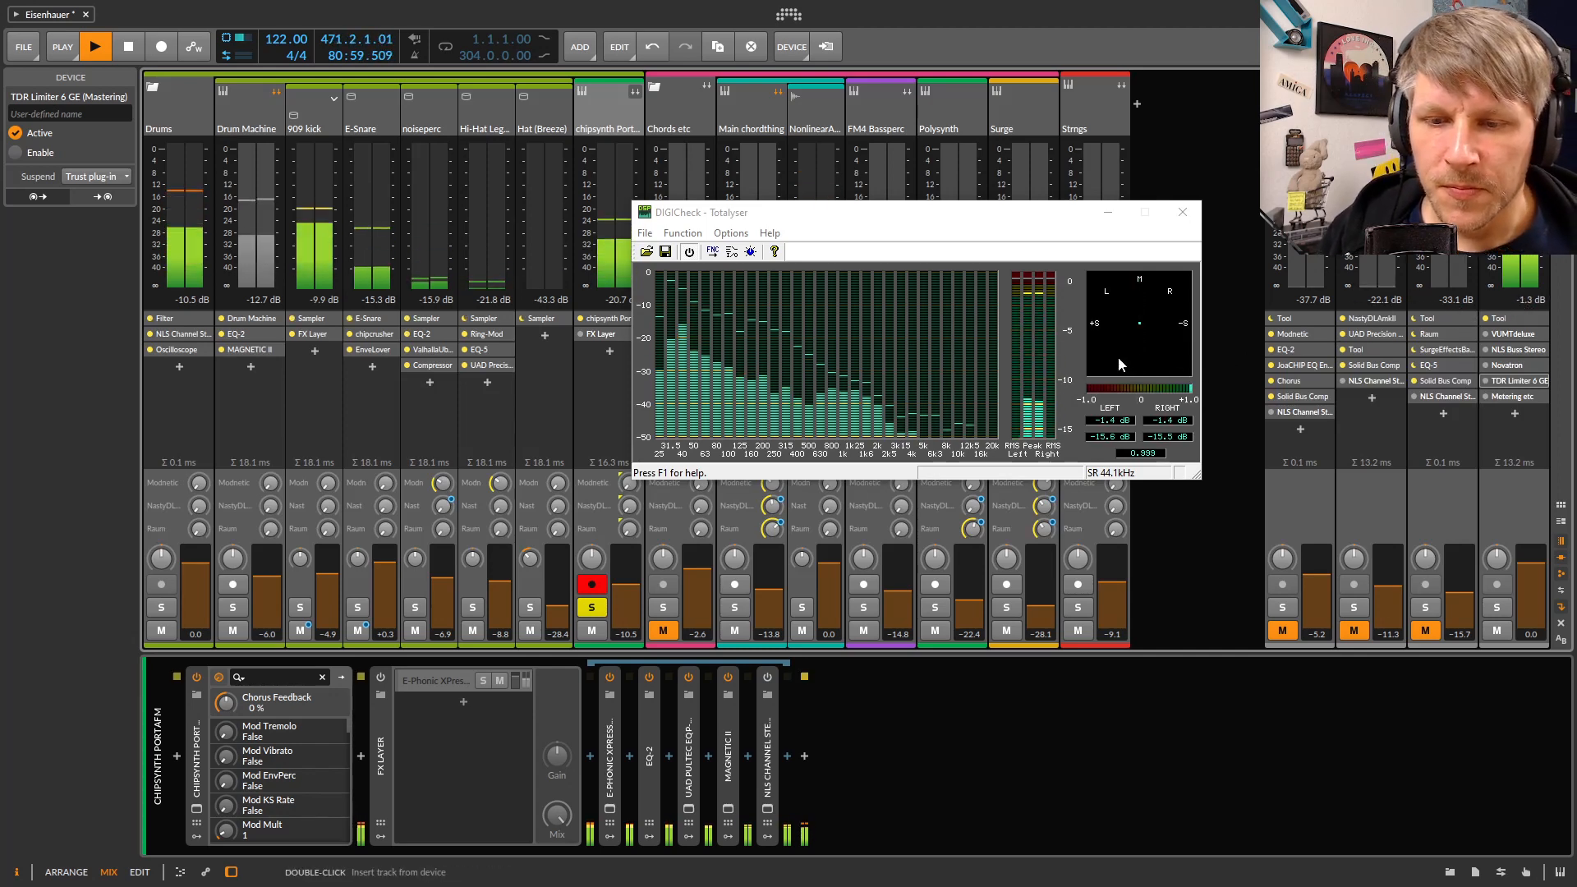
left_click_drag(941, 220, 1232, 170)
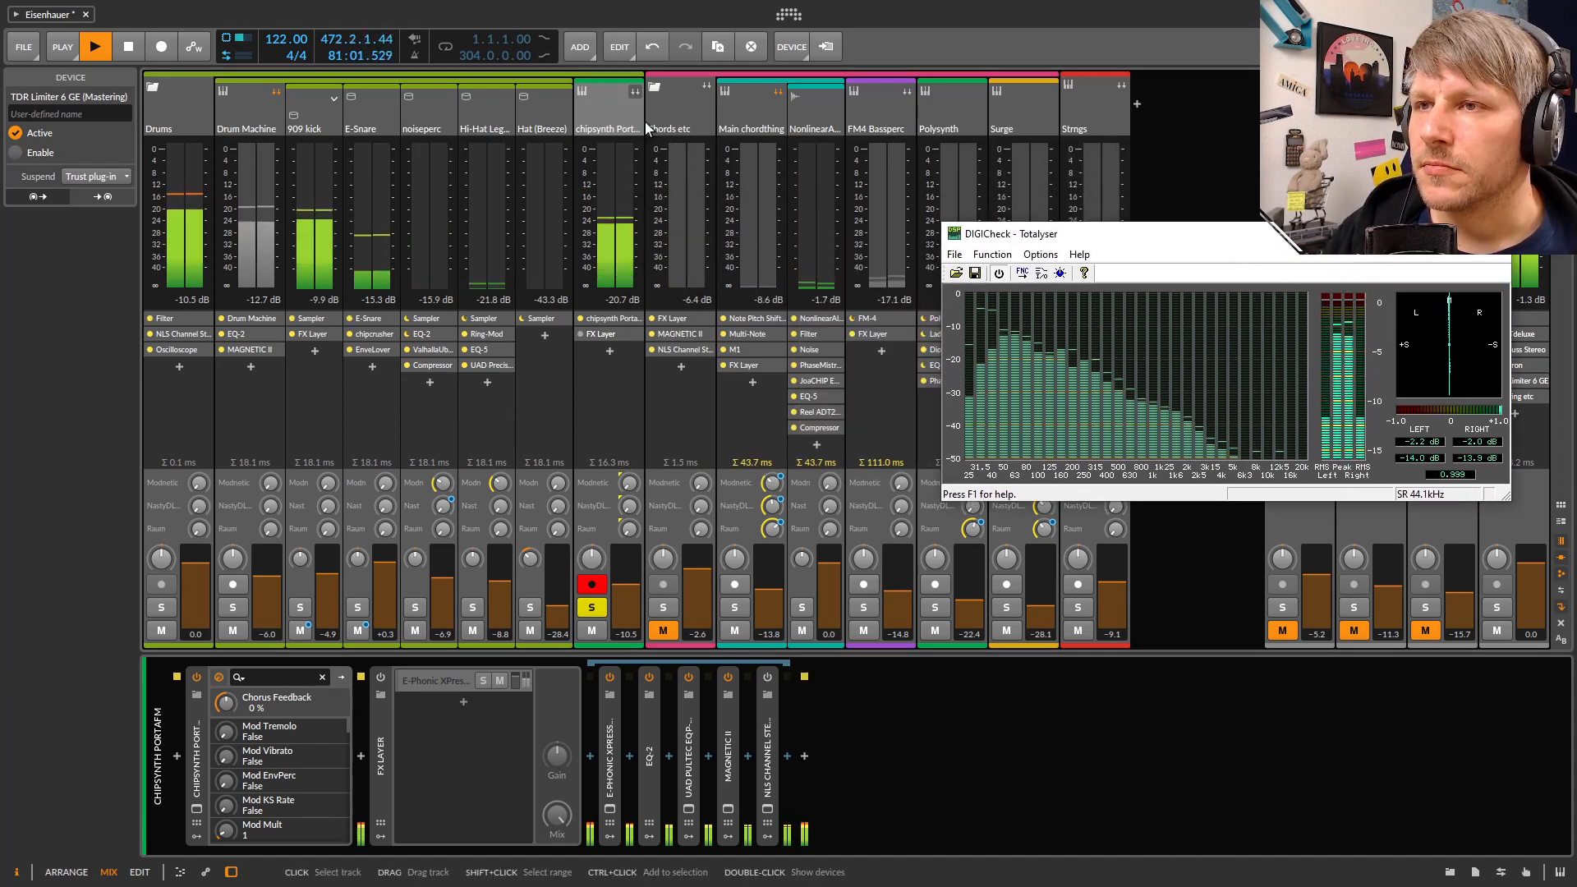
Bypass the Drums group's Filter, NLS Channel Stereo and Oscilloscope, and reset the master's peak hold level
left_click(618, 120)
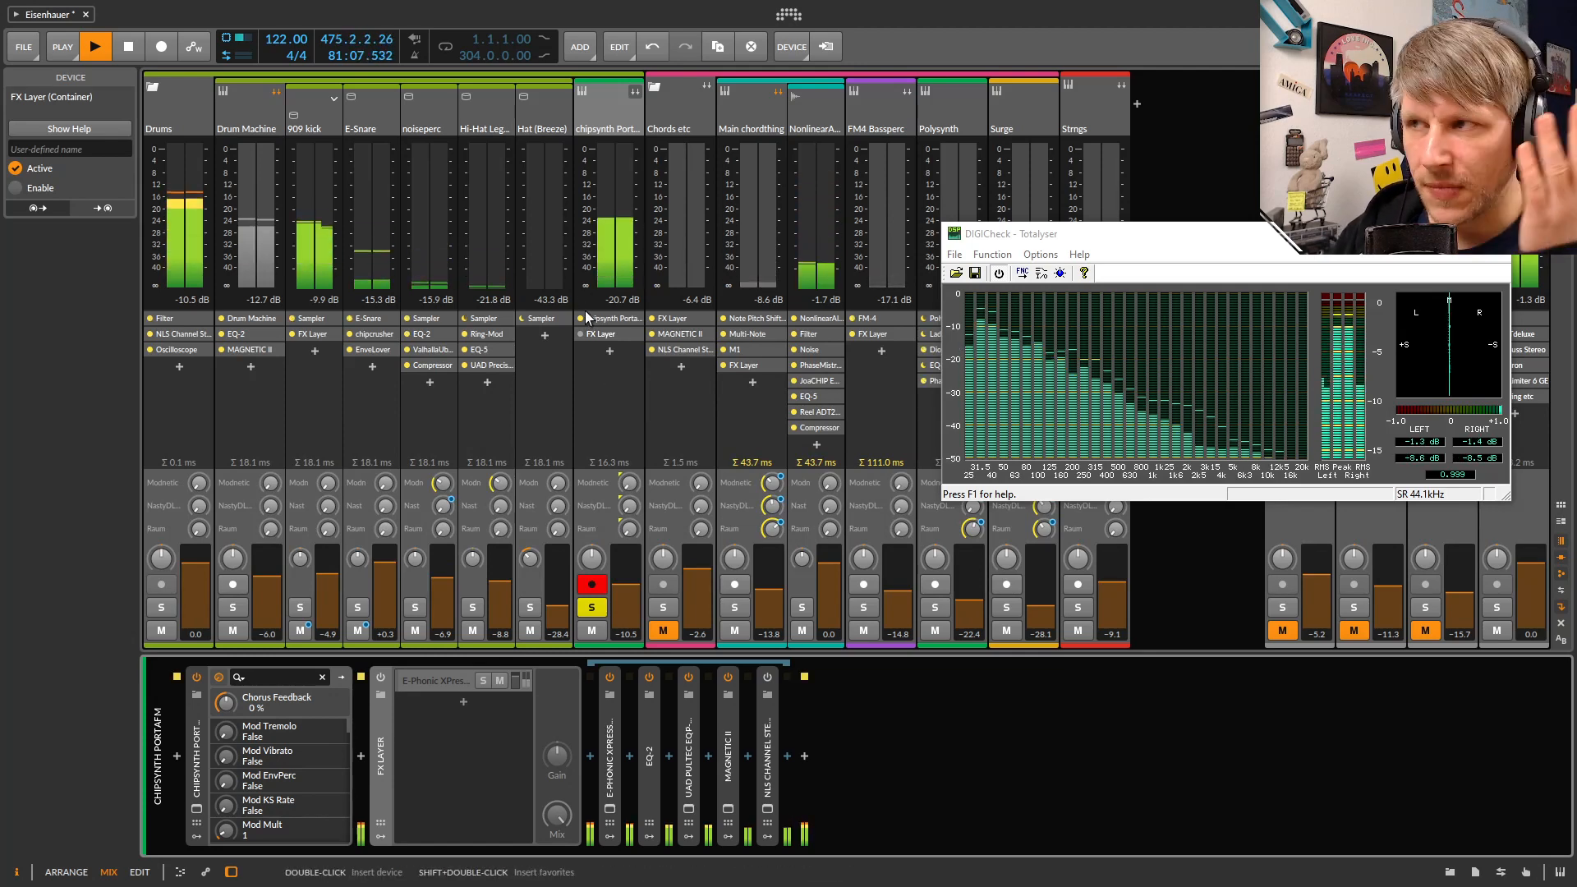
left_click_drag(1224, 250, 1009, 226)
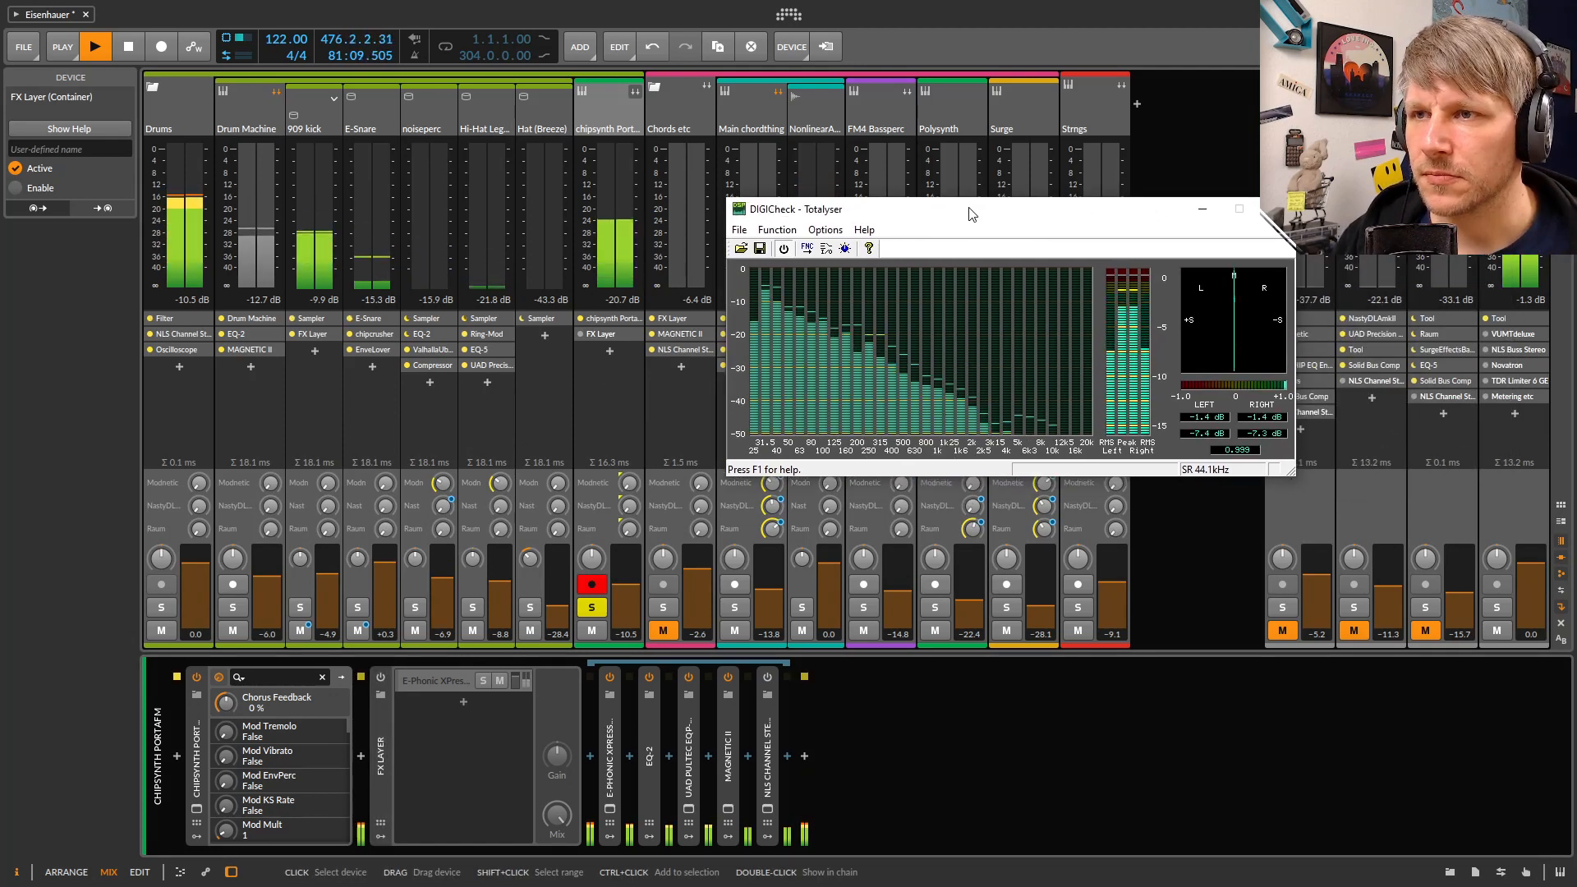
left_click(154, 335)
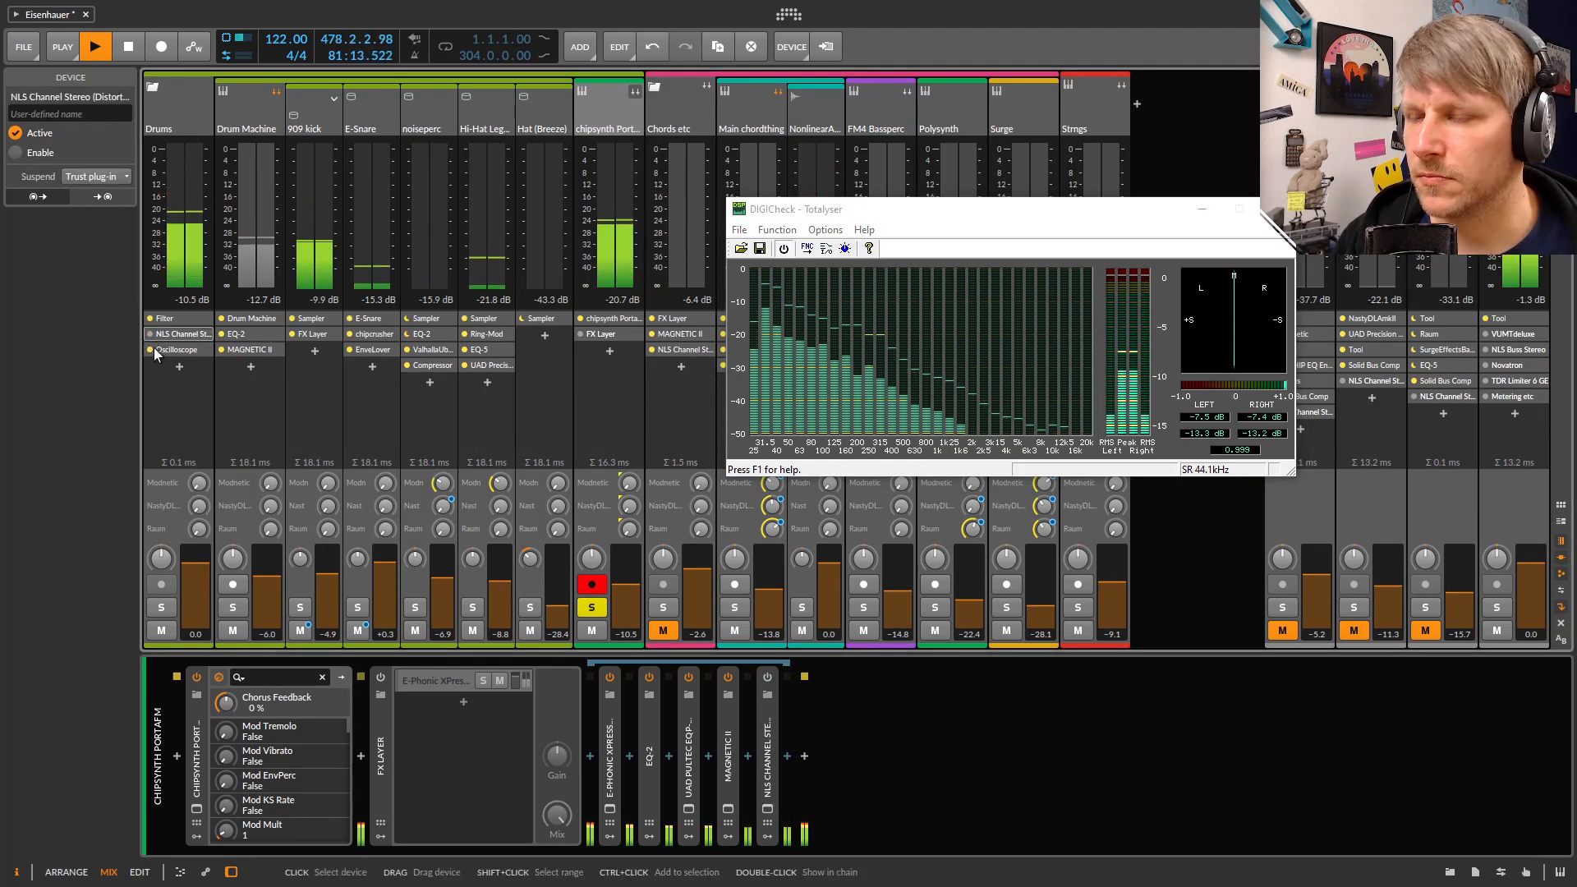
left_click(150, 319)
left_click(152, 350)
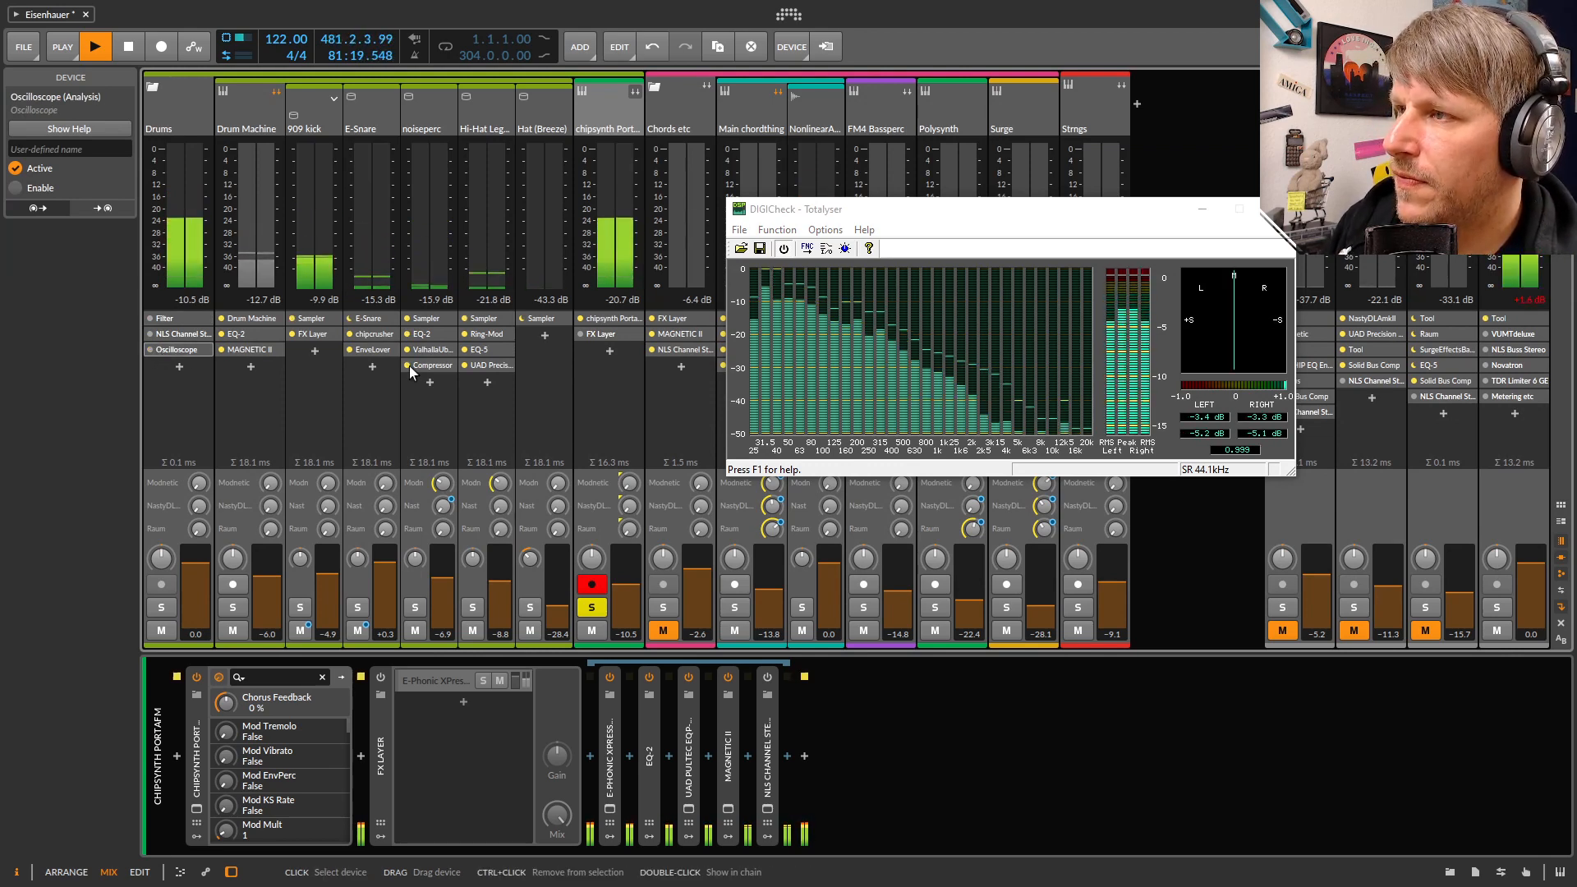
left_click(1534, 300)
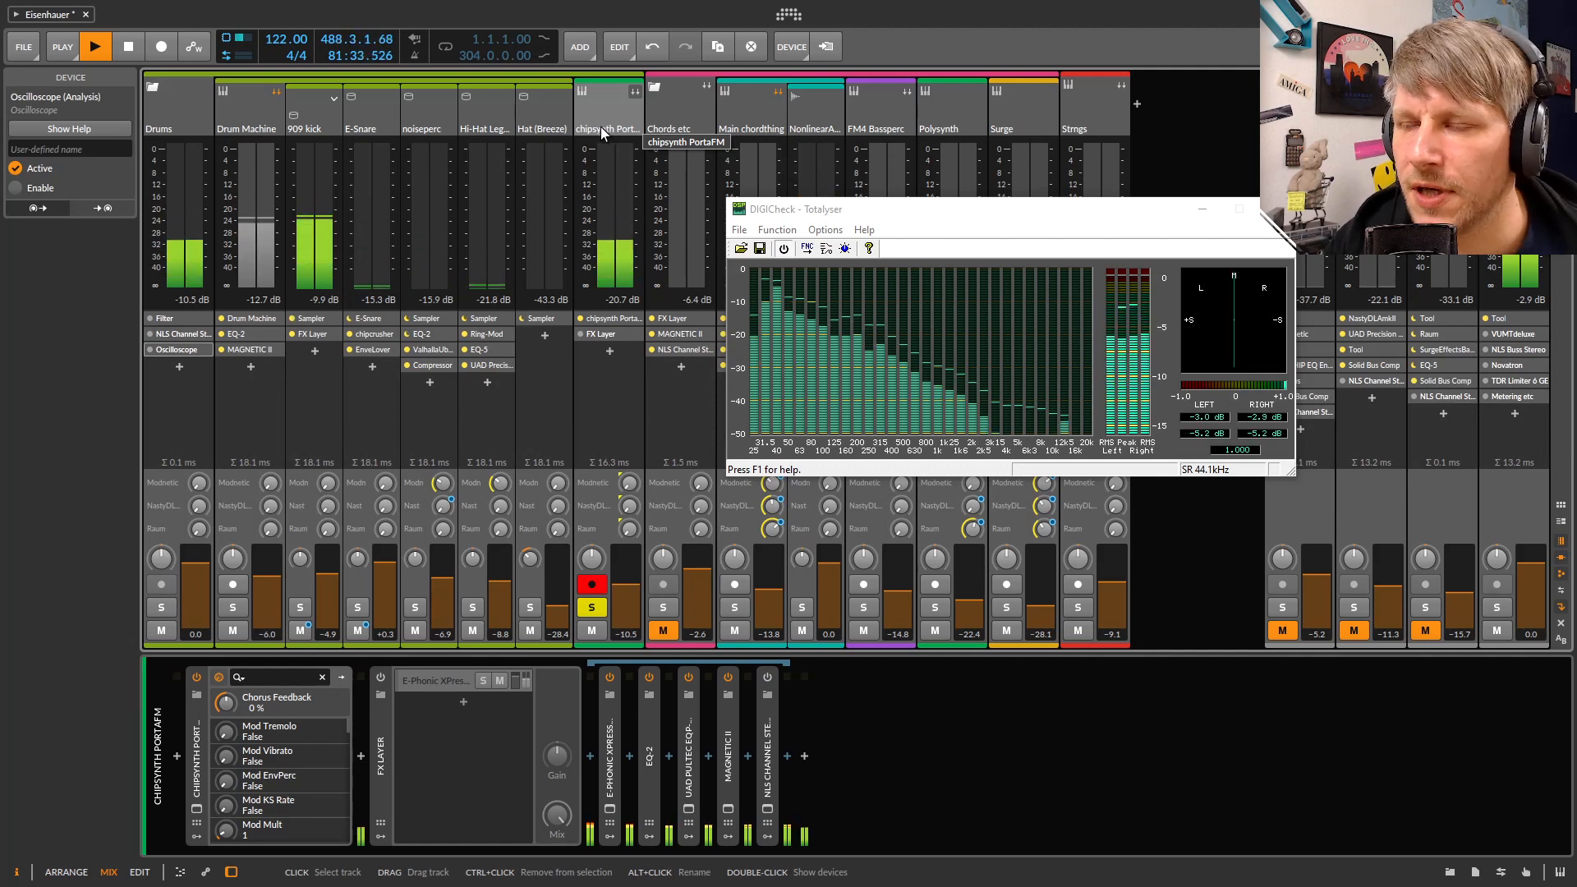
Re-enable Filter, NLS Channel Stereo and Oscilloscope on the Drums group
left_click_drag(999, 229, 1012, 342)
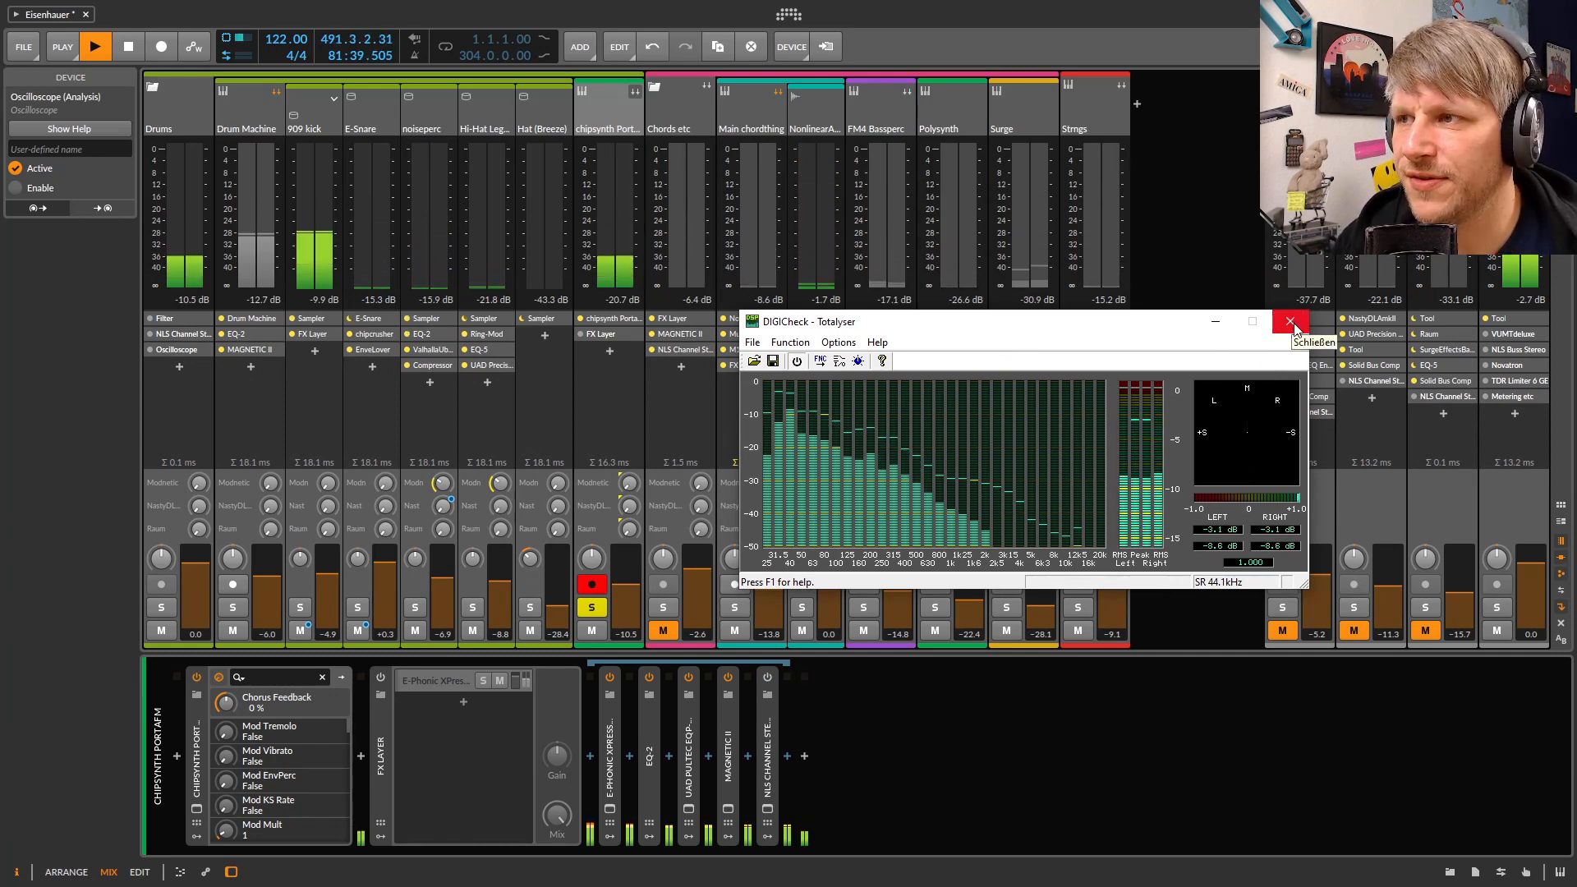
left_click(157, 318)
left_click(148, 351)
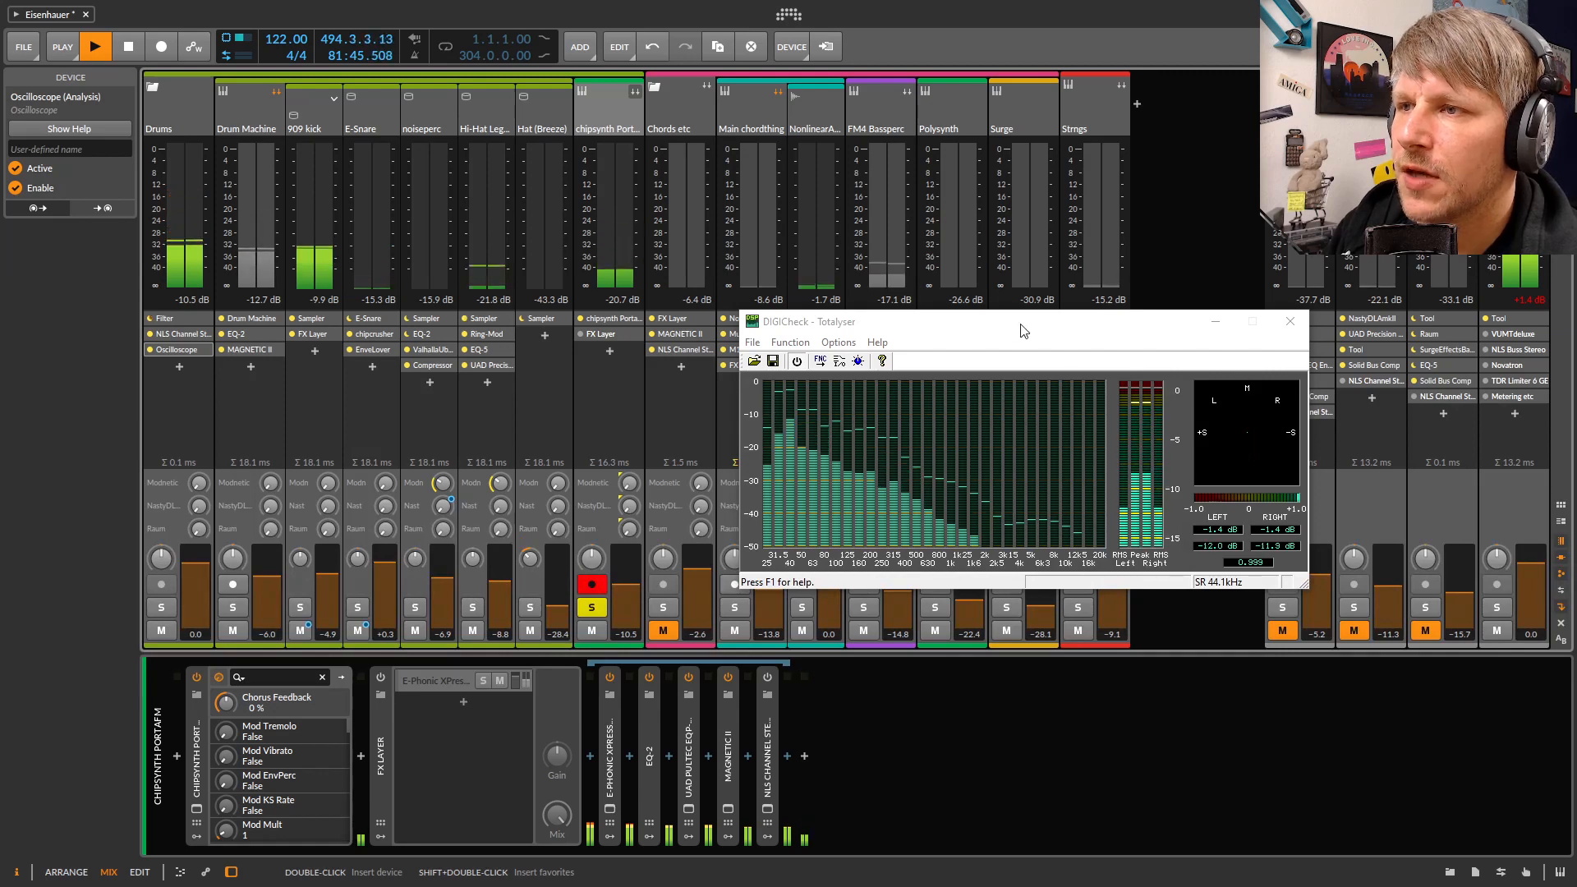
Enable the chipsynth PortaFM FX Layer with EQ-2, UAD Pultec EQP-1A and MAGNETIC II bypassed, leaving only E-Phonic XPressor active
left_click_drag(1012, 323, 1333, 209)
left_click(382, 756)
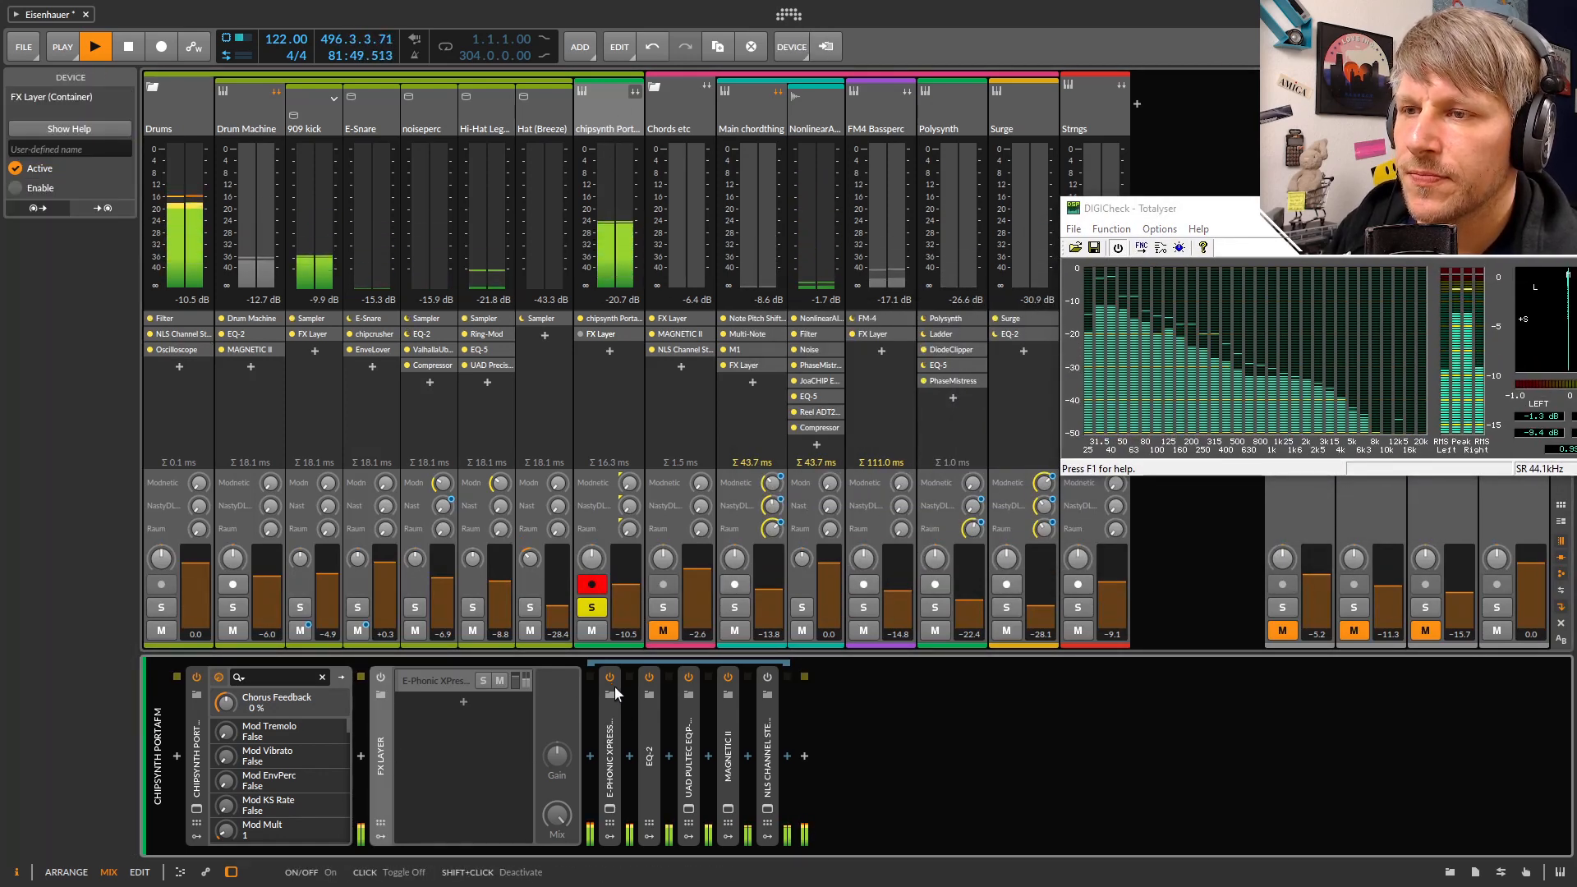
left_click(649, 679)
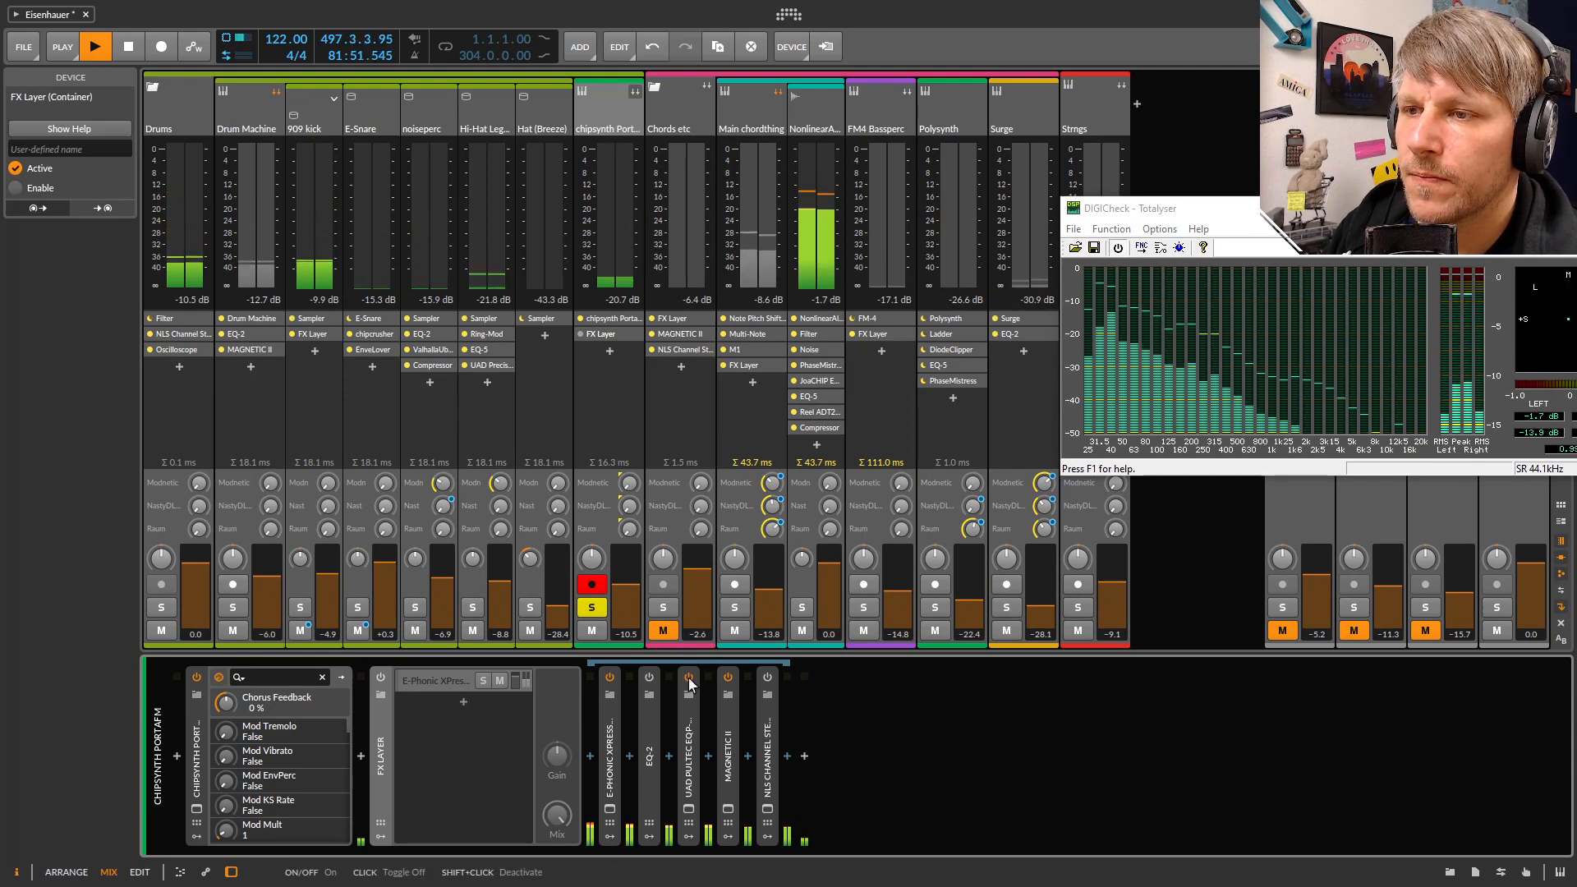
left_click(690, 679)
left_click(730, 678)
left_click(483, 770)
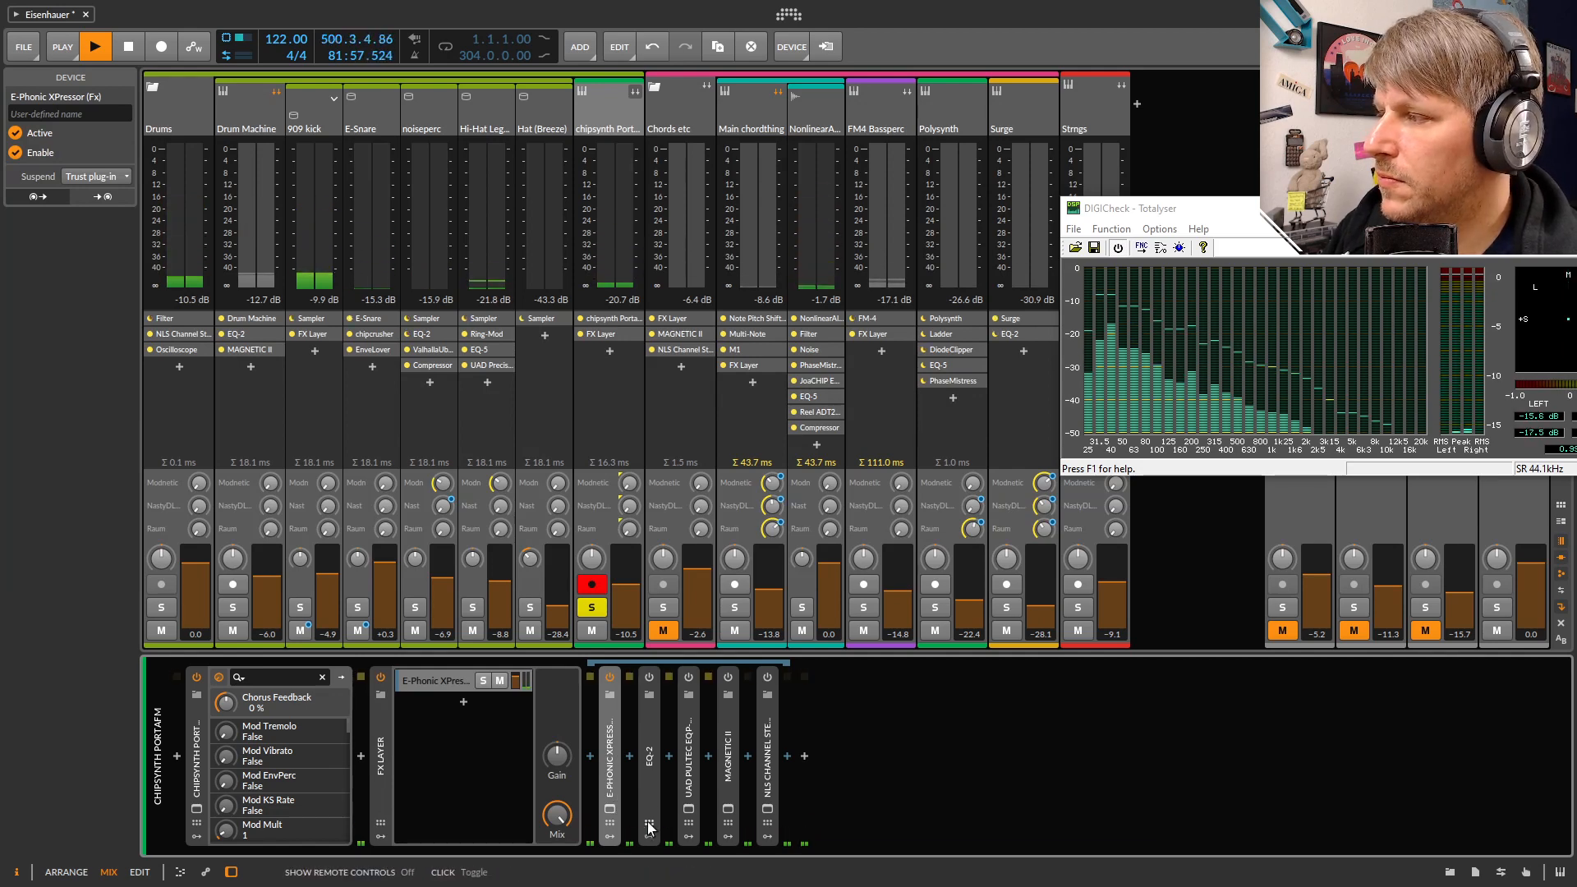
Open the E-Phonic XPressor window to examine its saturation and dynamics settings during playback, and close it
left_click(609, 809)
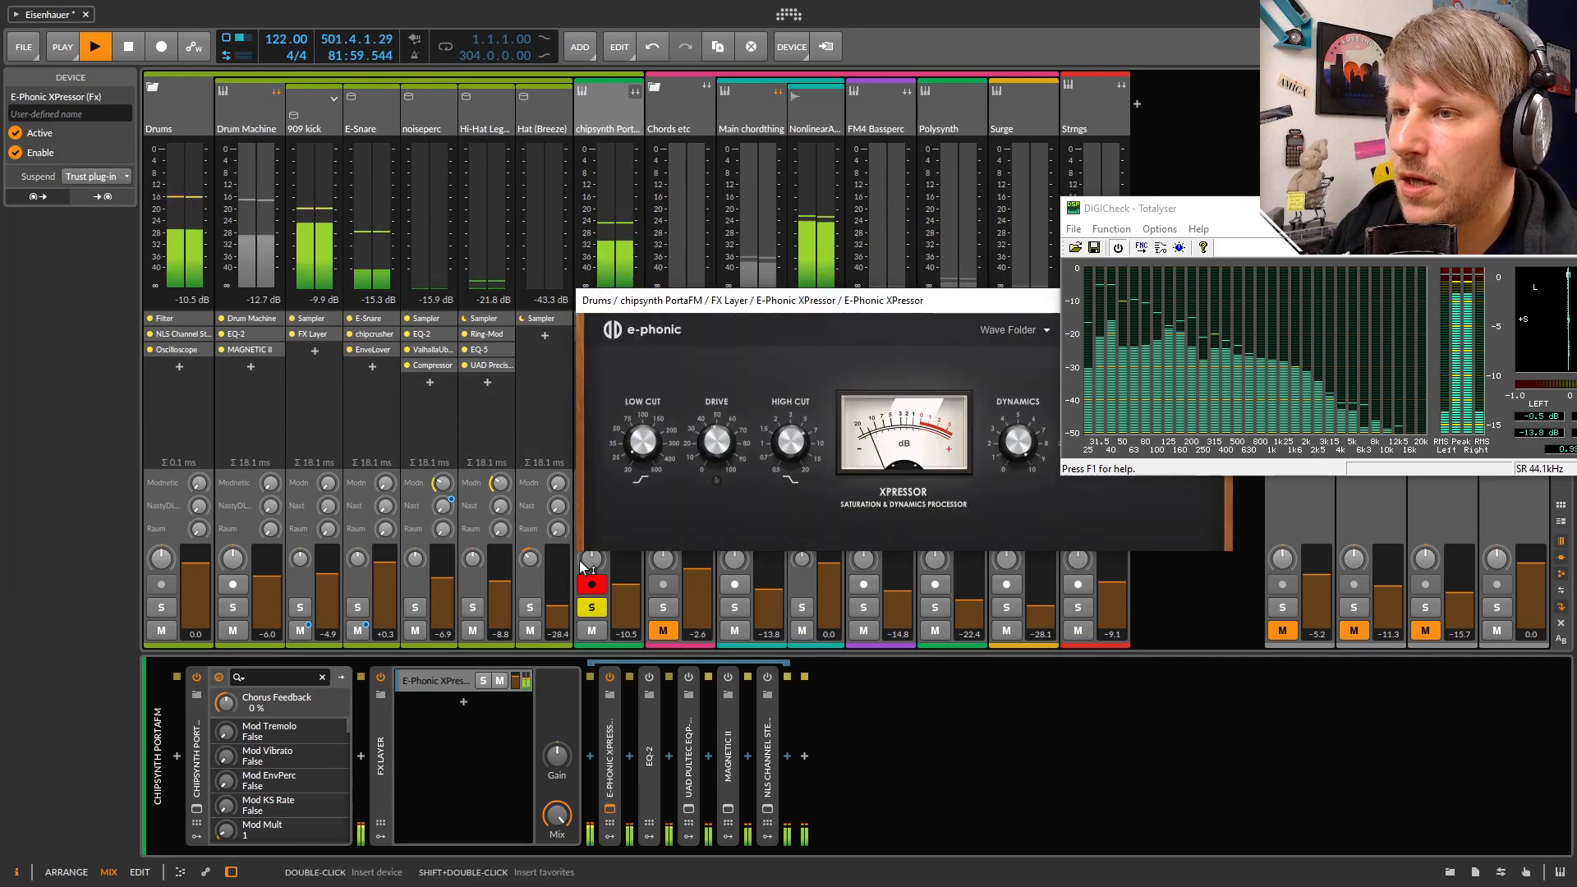
left_click_drag(866, 299, 440, 318)
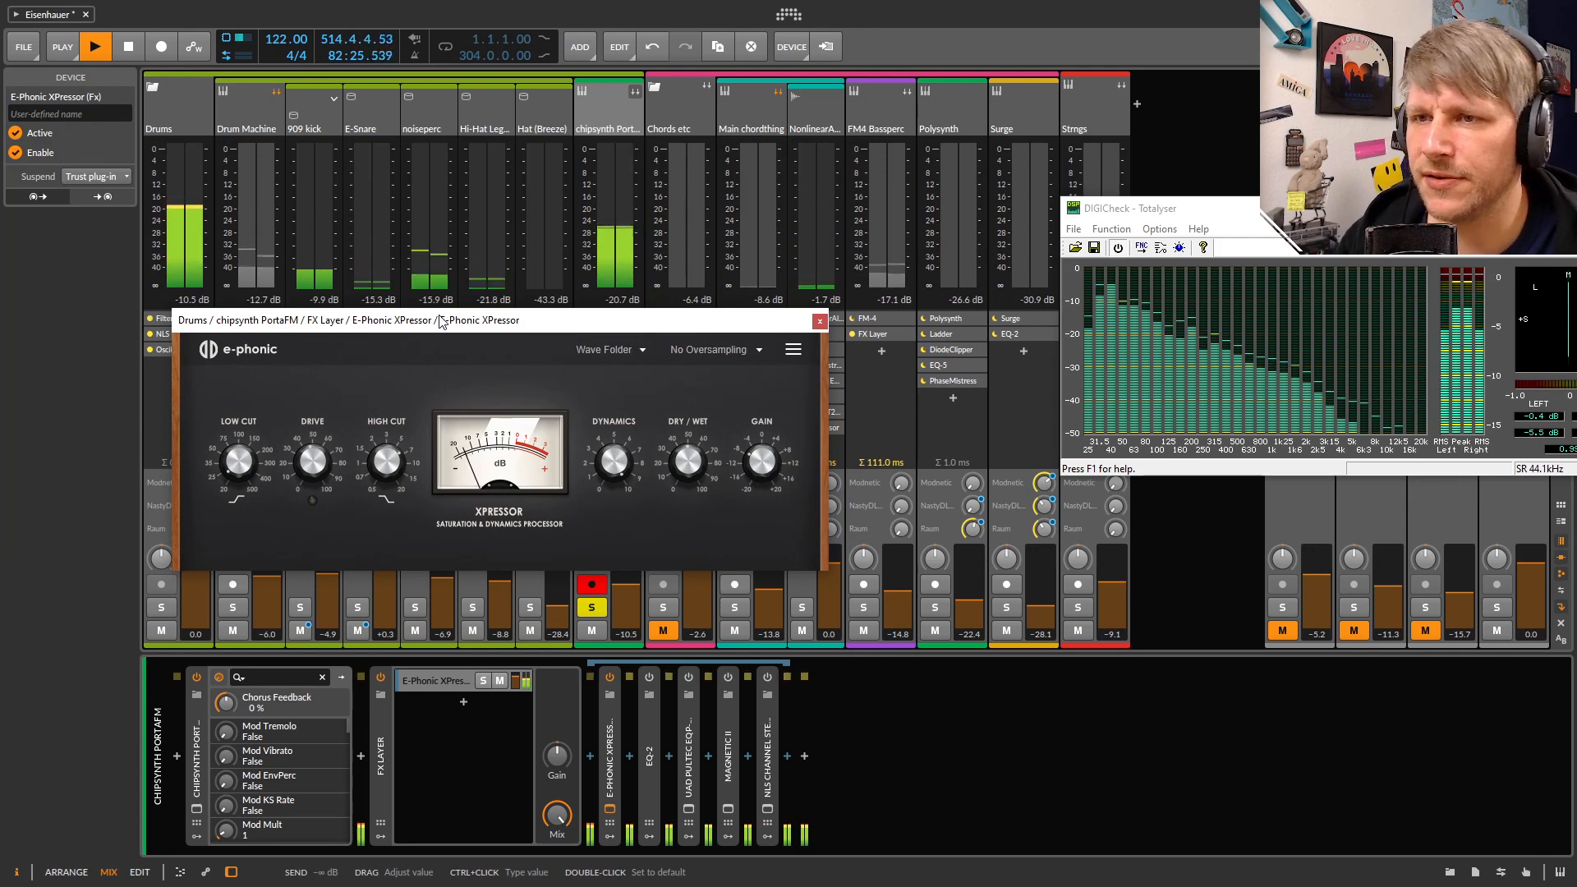
left_click(821, 322)
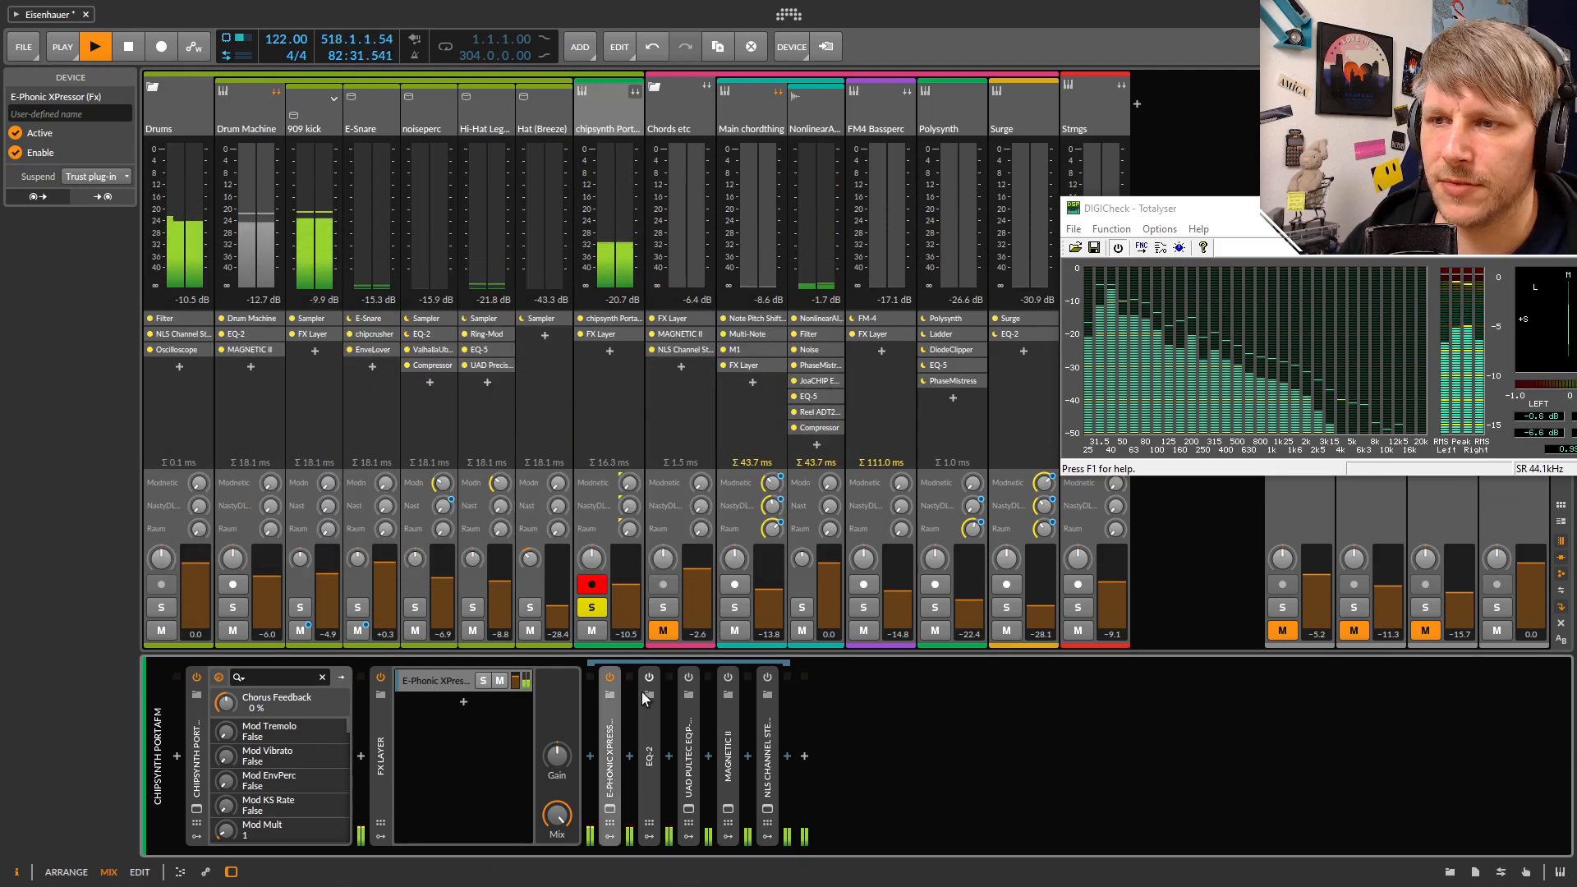
Expand and enable EQ-2, clear the chipsynth PortaFM solo and bypass EQ-2 to compare the bass in the full mix
double_click(651, 754)
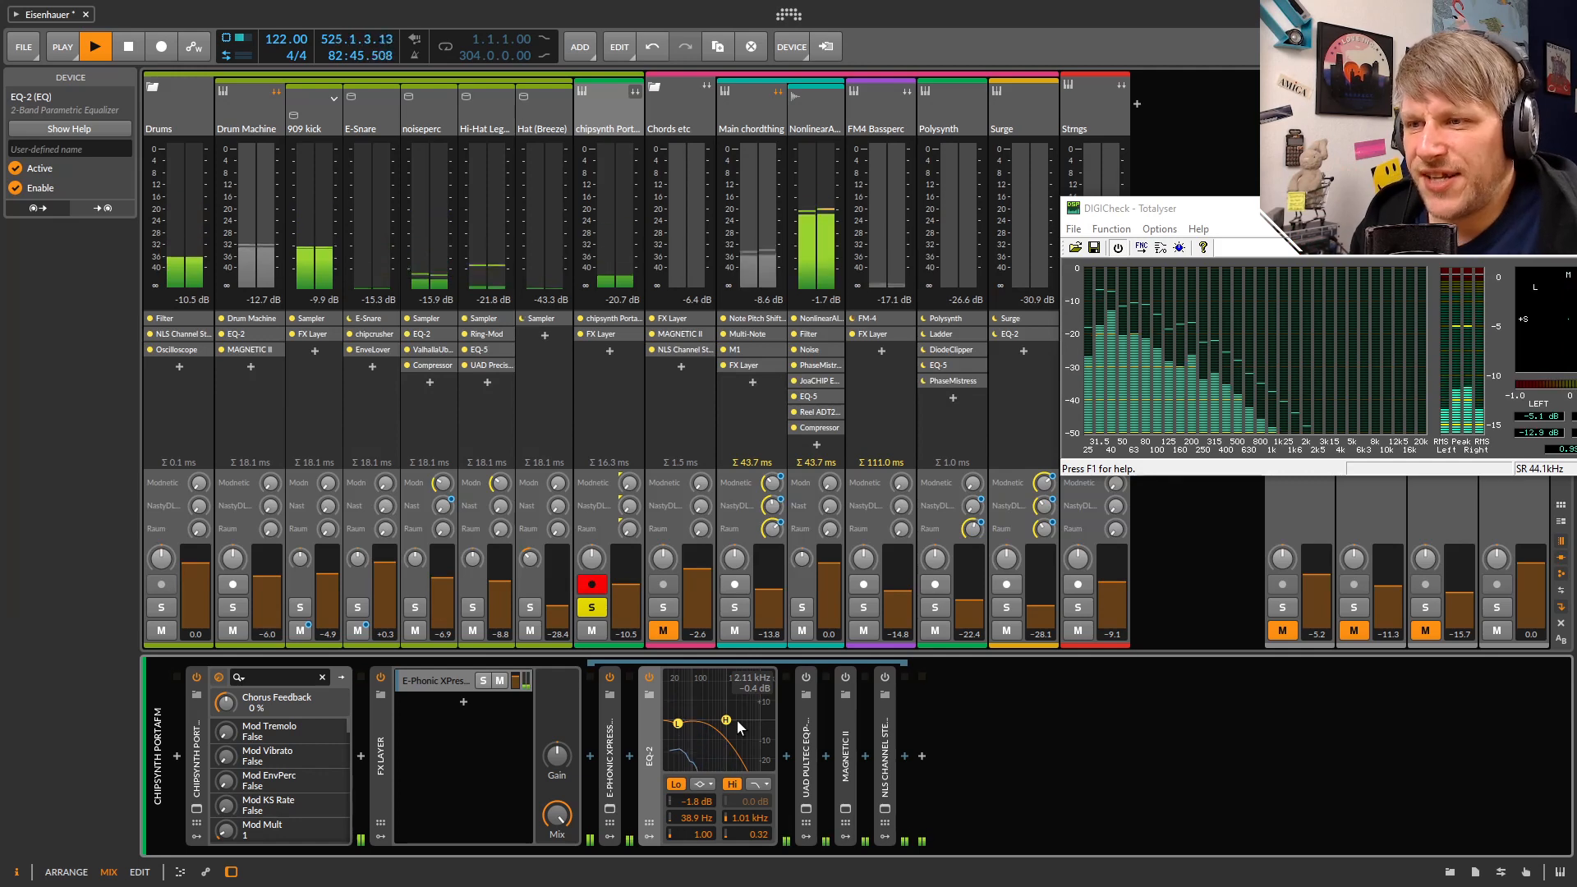
left_click(592, 609)
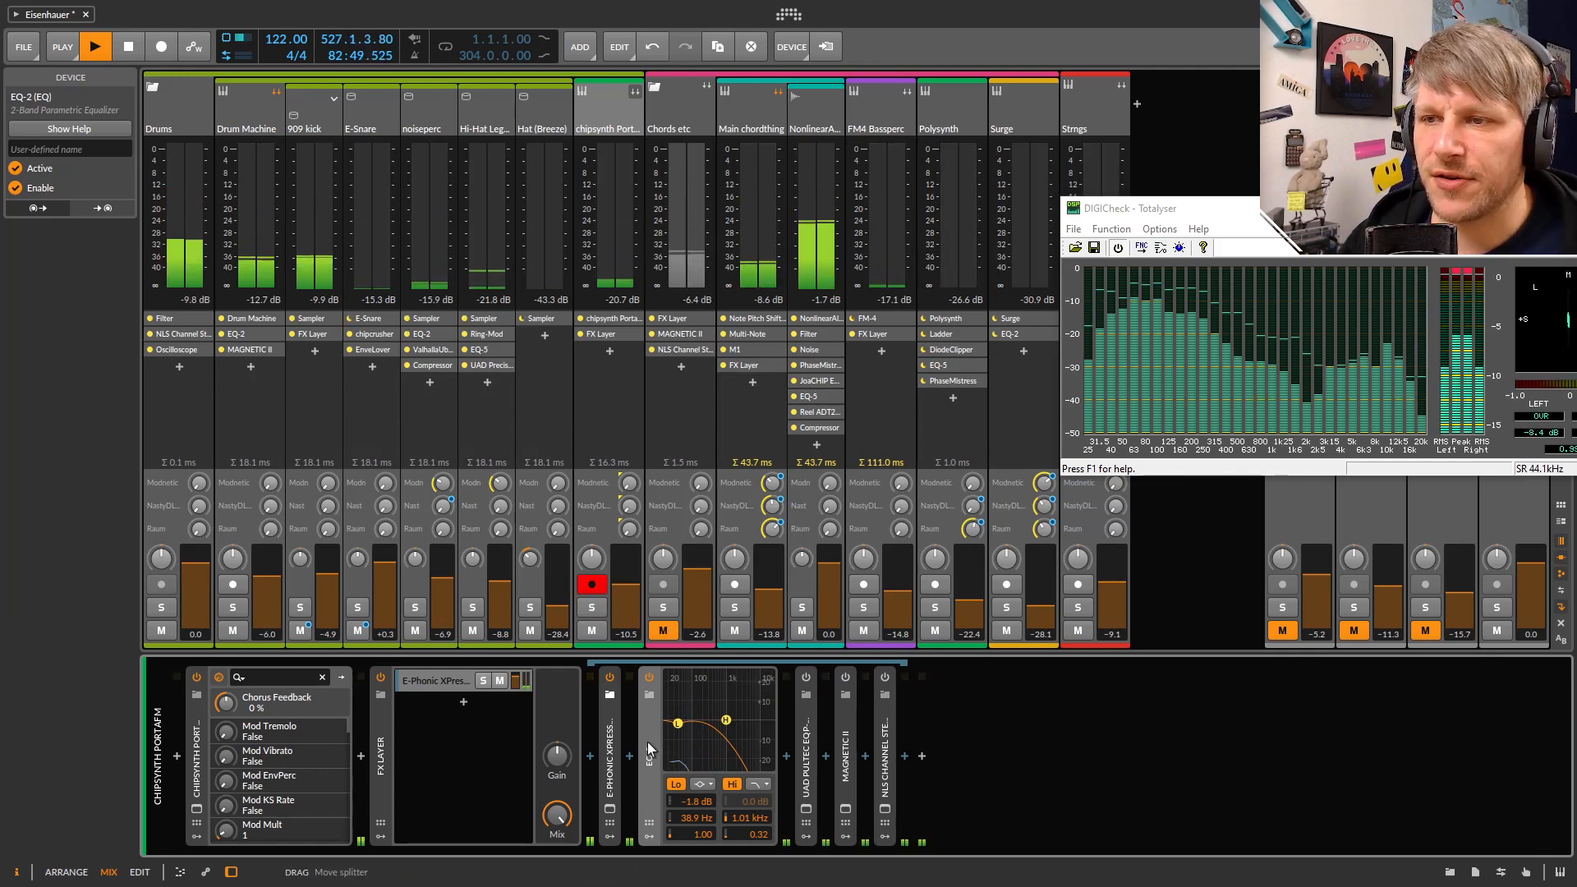
left_click(649, 679)
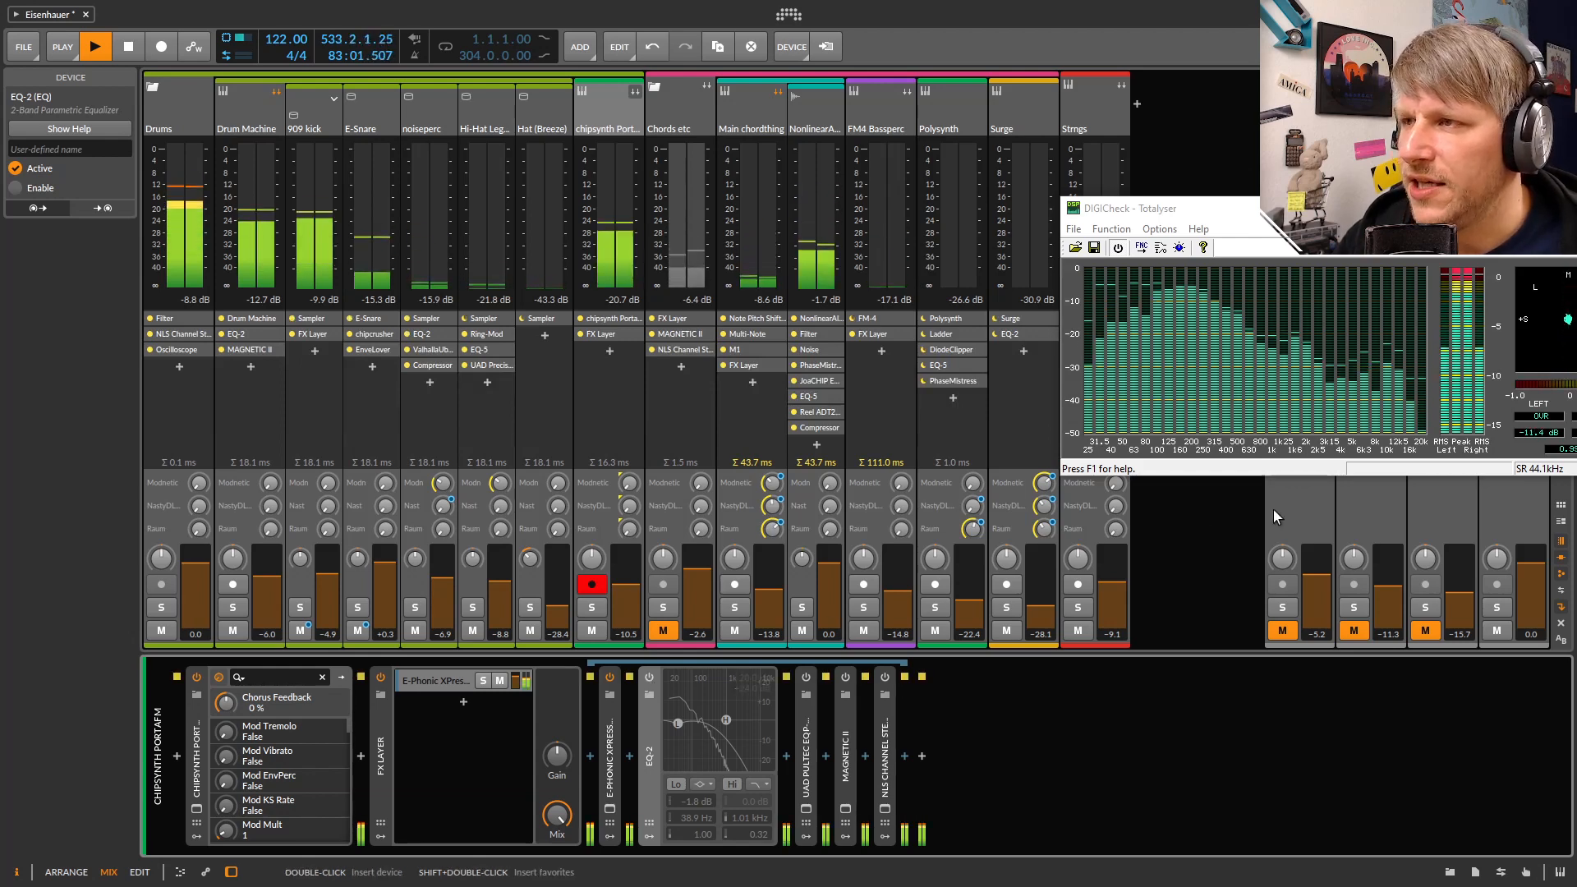
Enable NLS Buss Stereo, Novatron and TDR Limiter 6 GE on the master channel
left_click_drag(1440, 210, 953, 193)
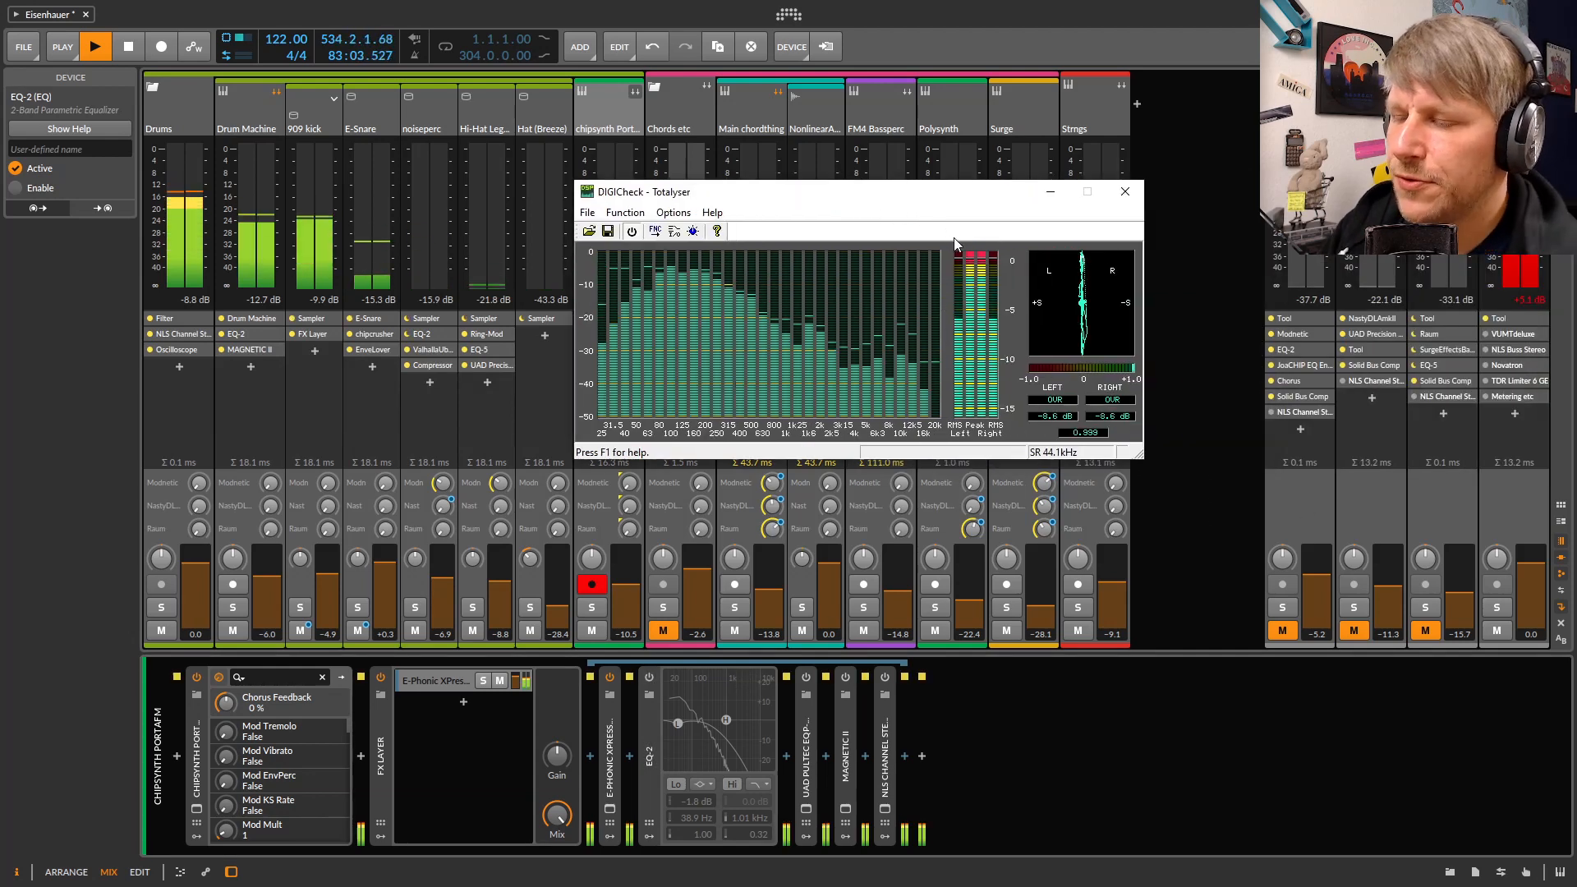
left_click(1495, 350)
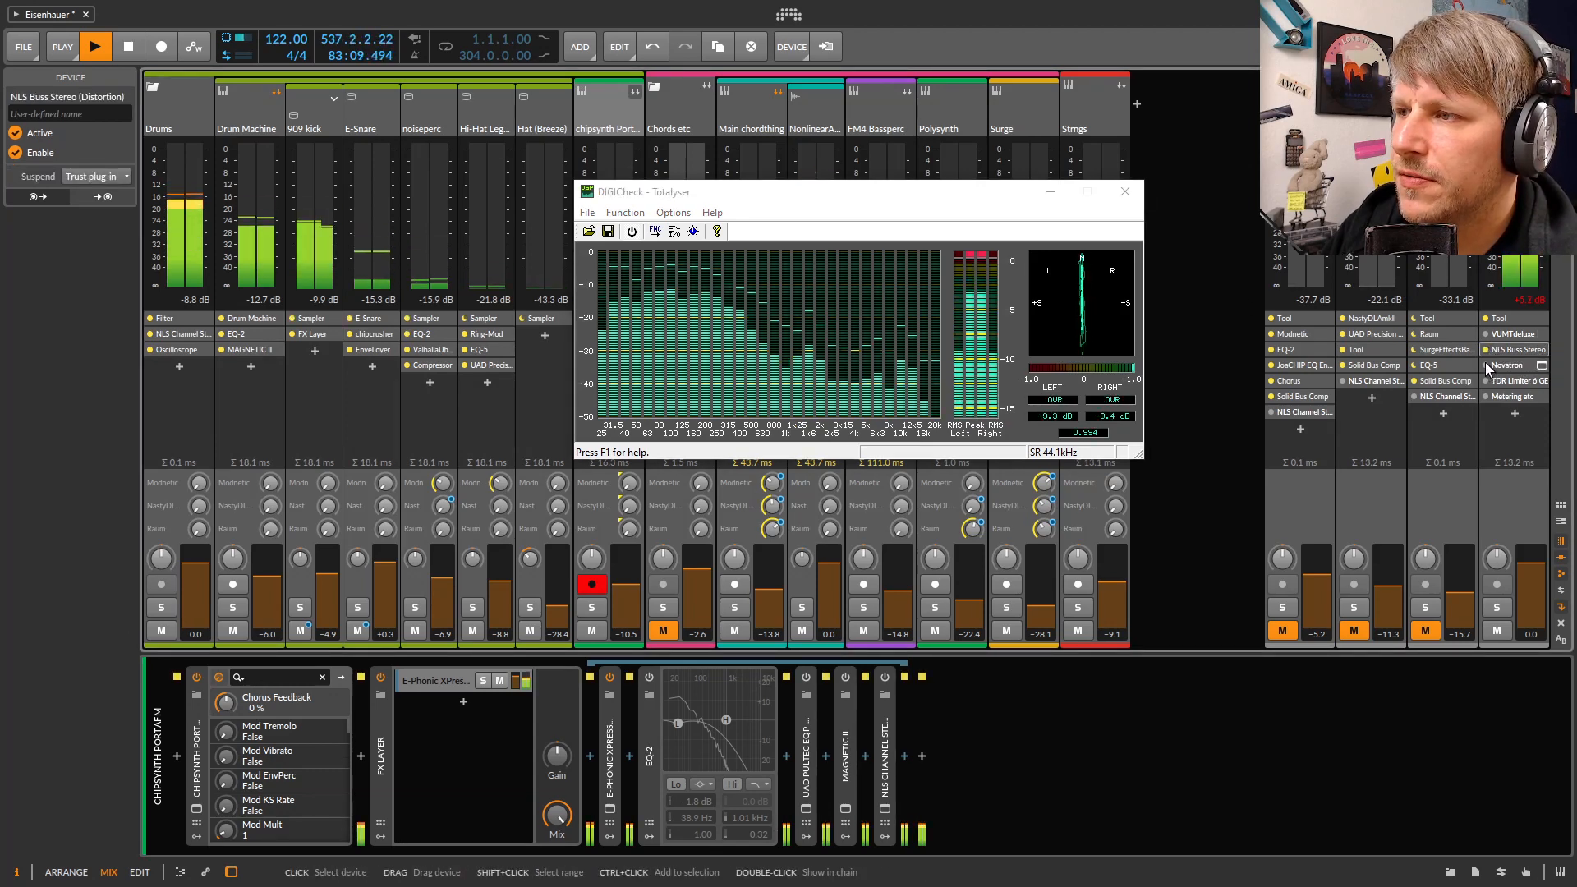
left_click(1491, 367)
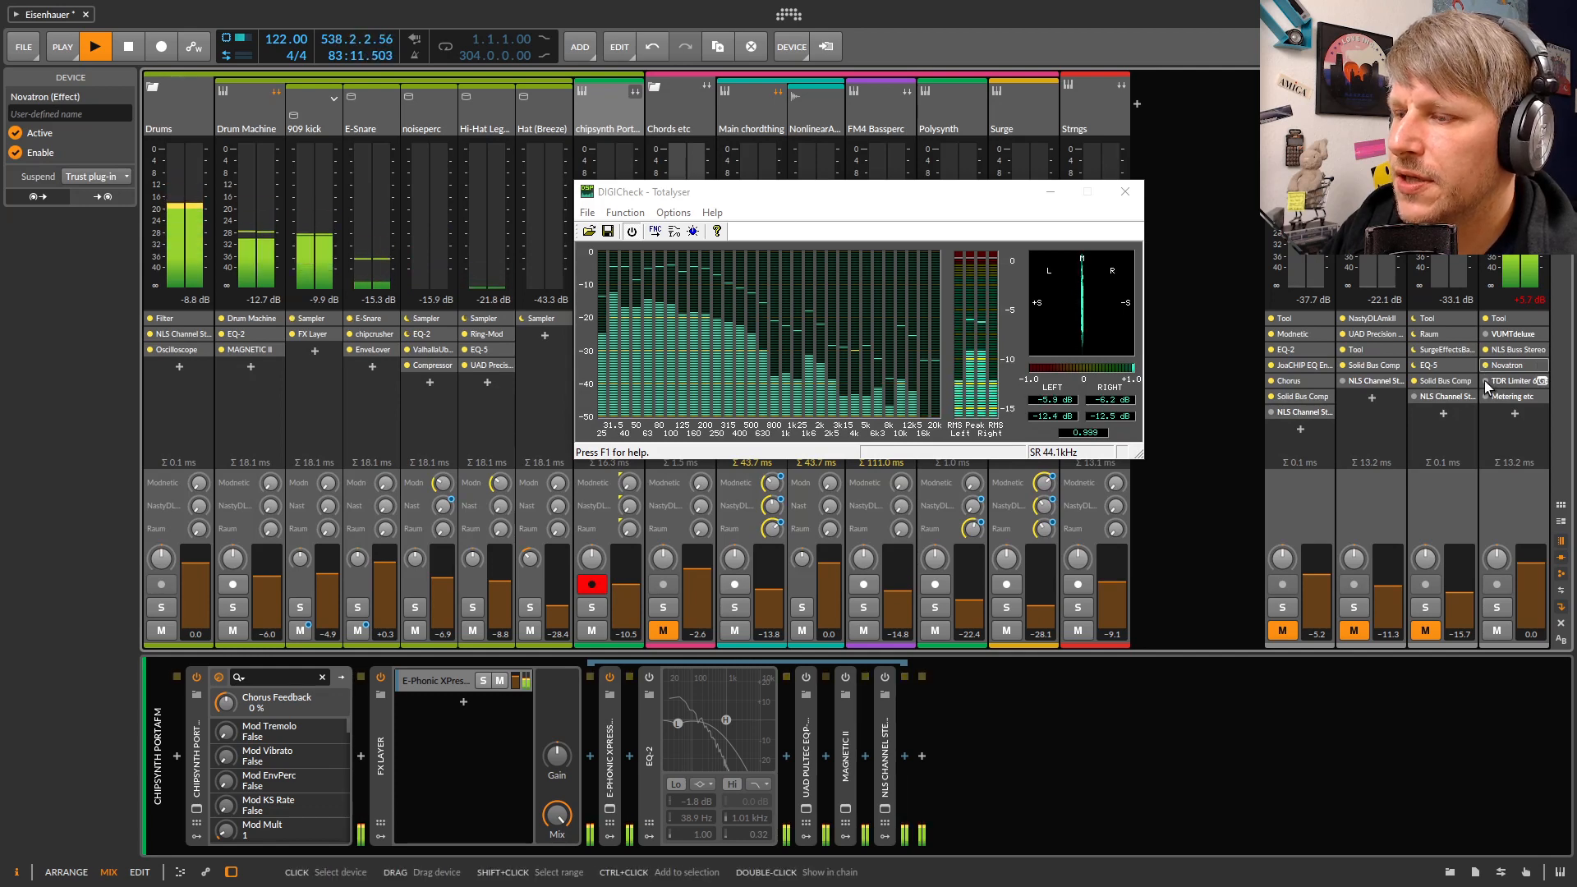
left_click(1487, 382)
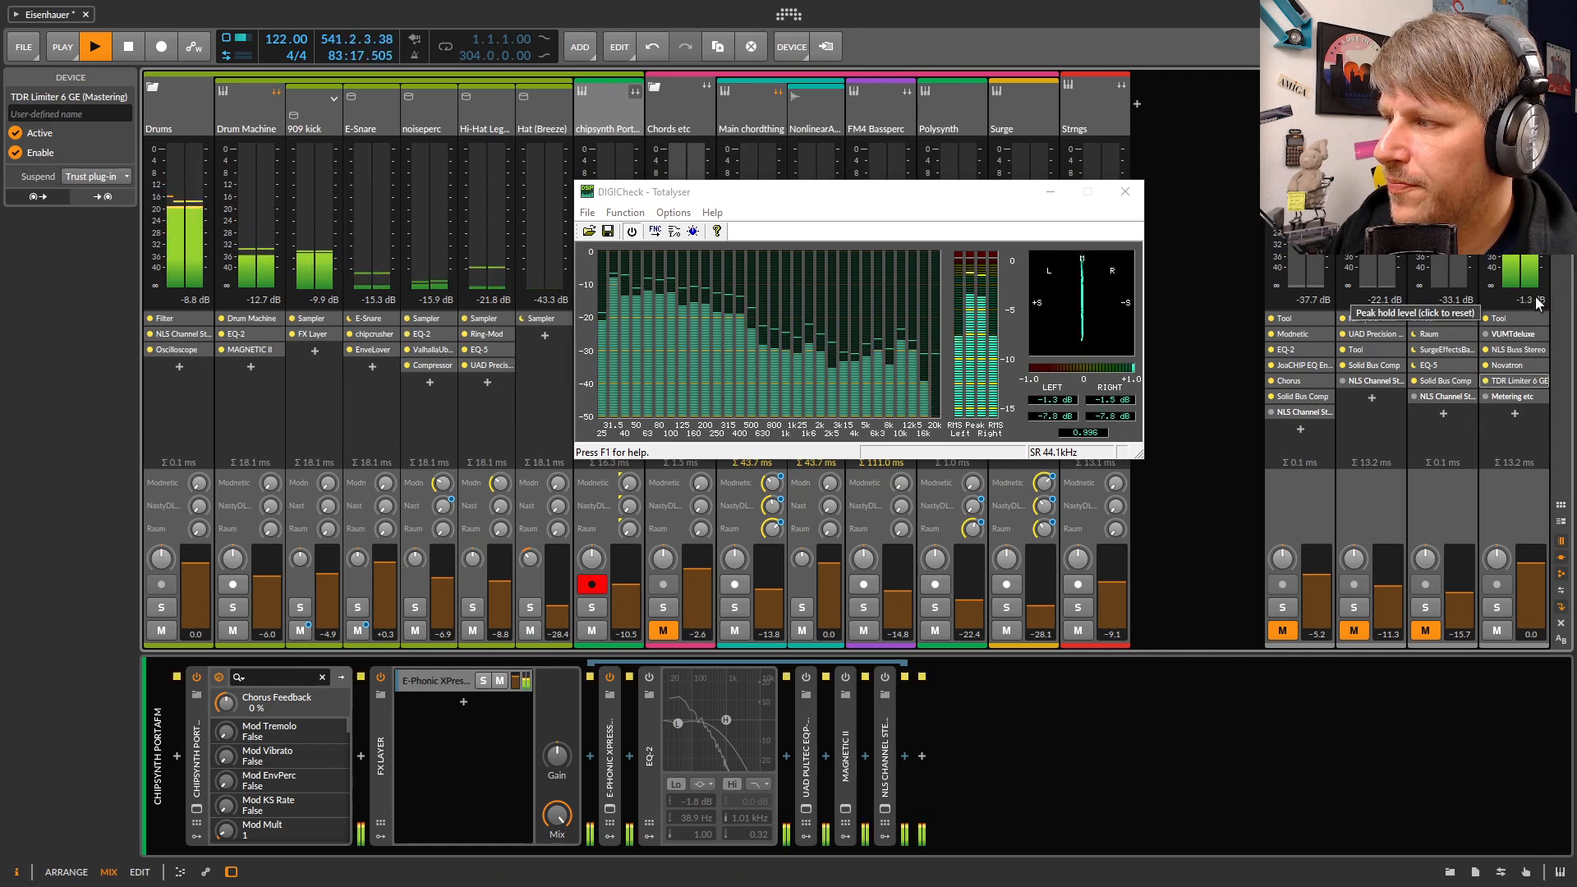
Solo the chipsynth PortaFM track with the spectrum analyser in view and re-enable its EQ-2
left_click(1125, 192)
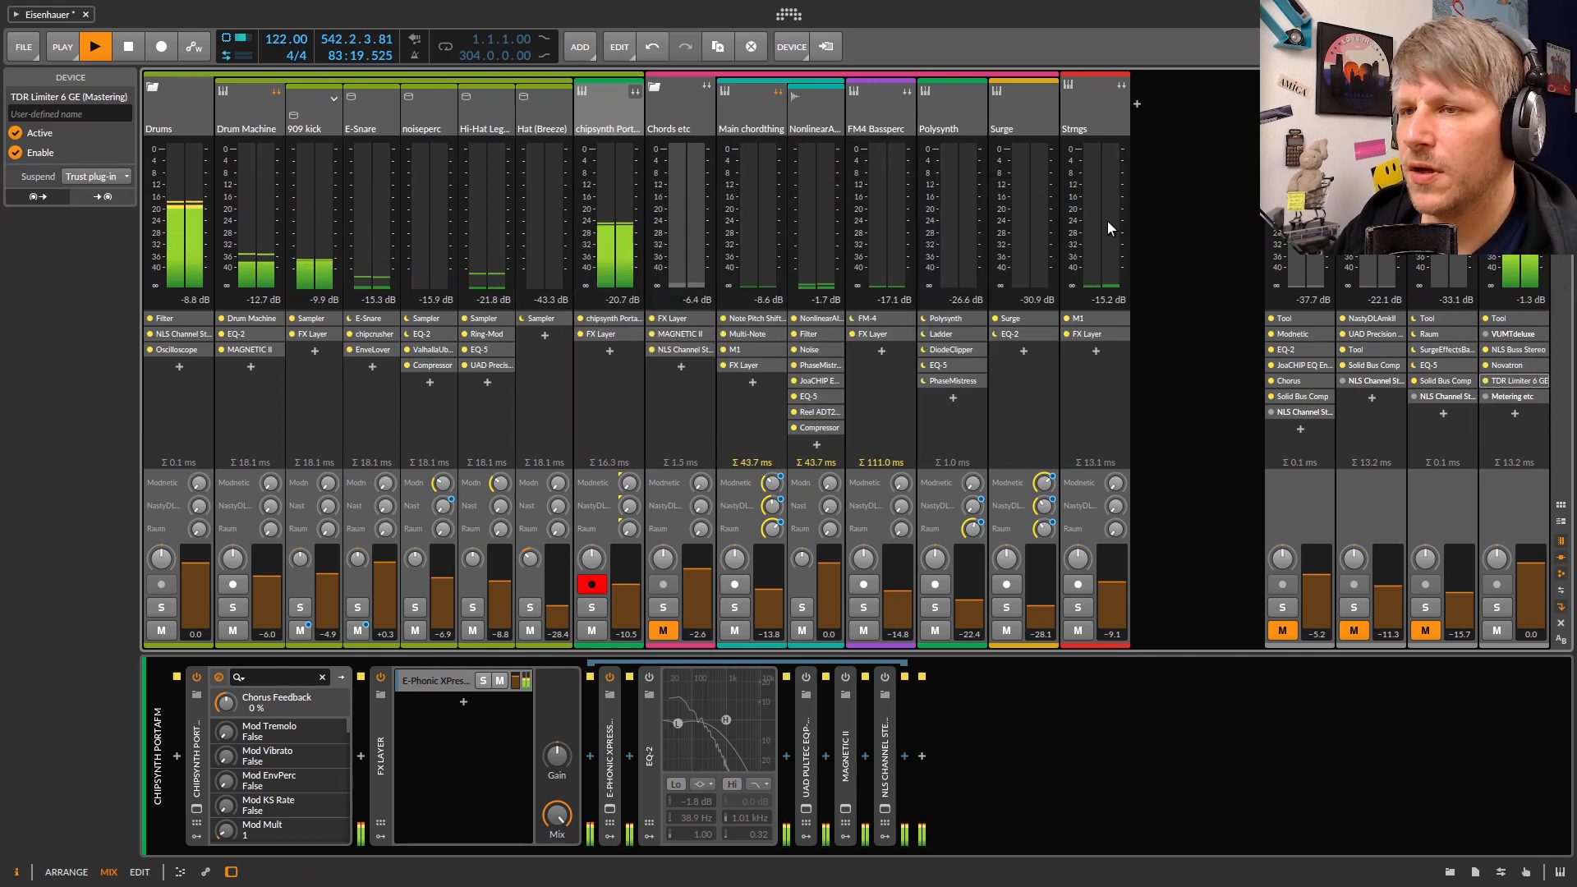
left_click(599, 111)
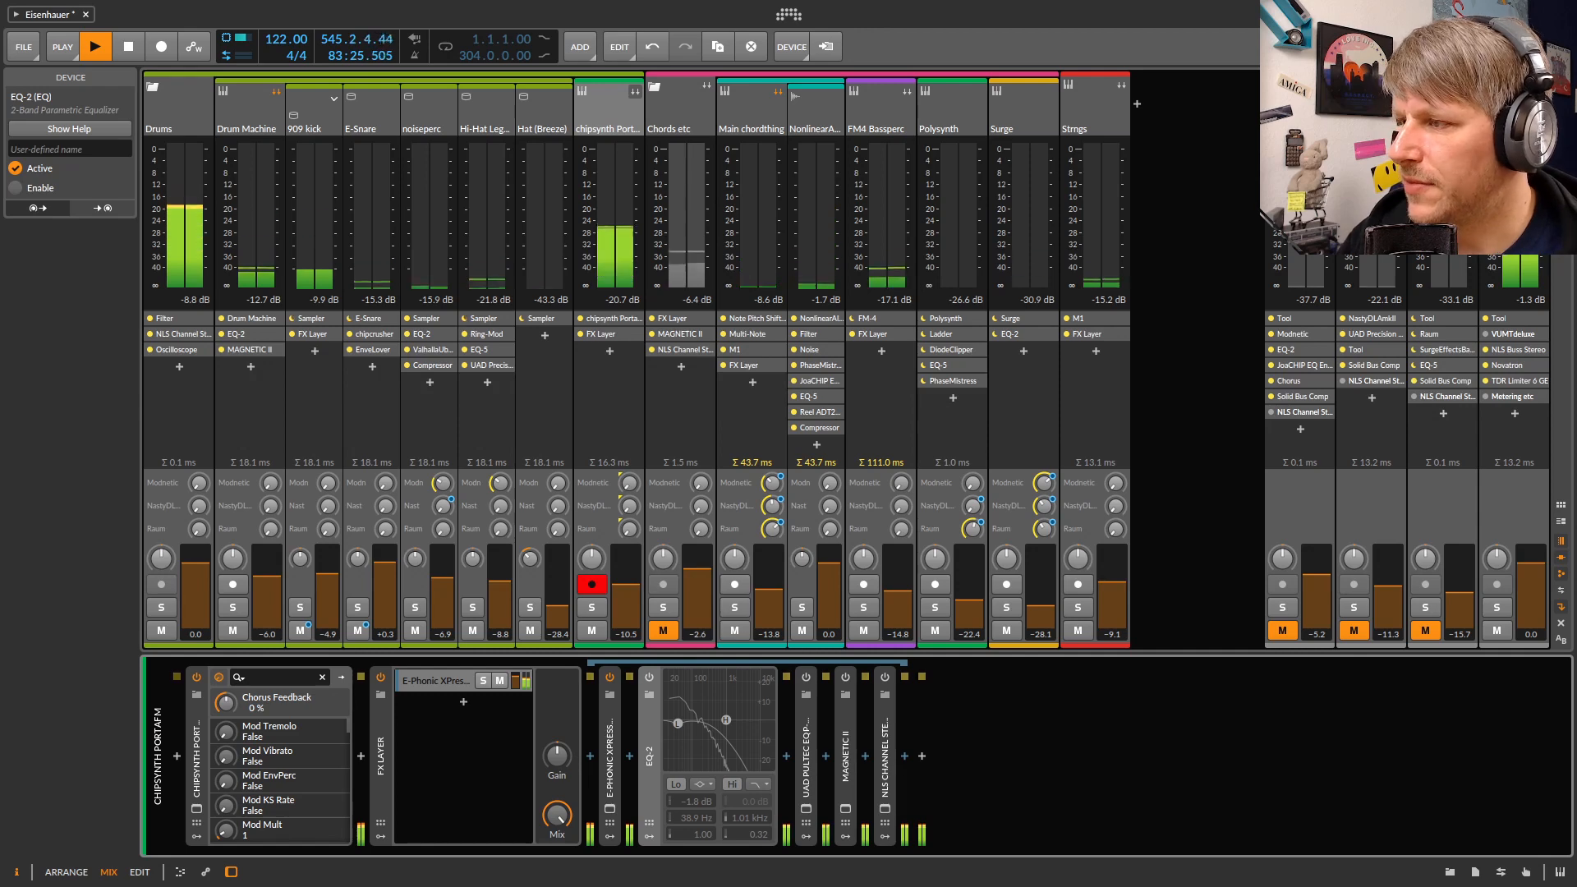
key("alt+Tab")
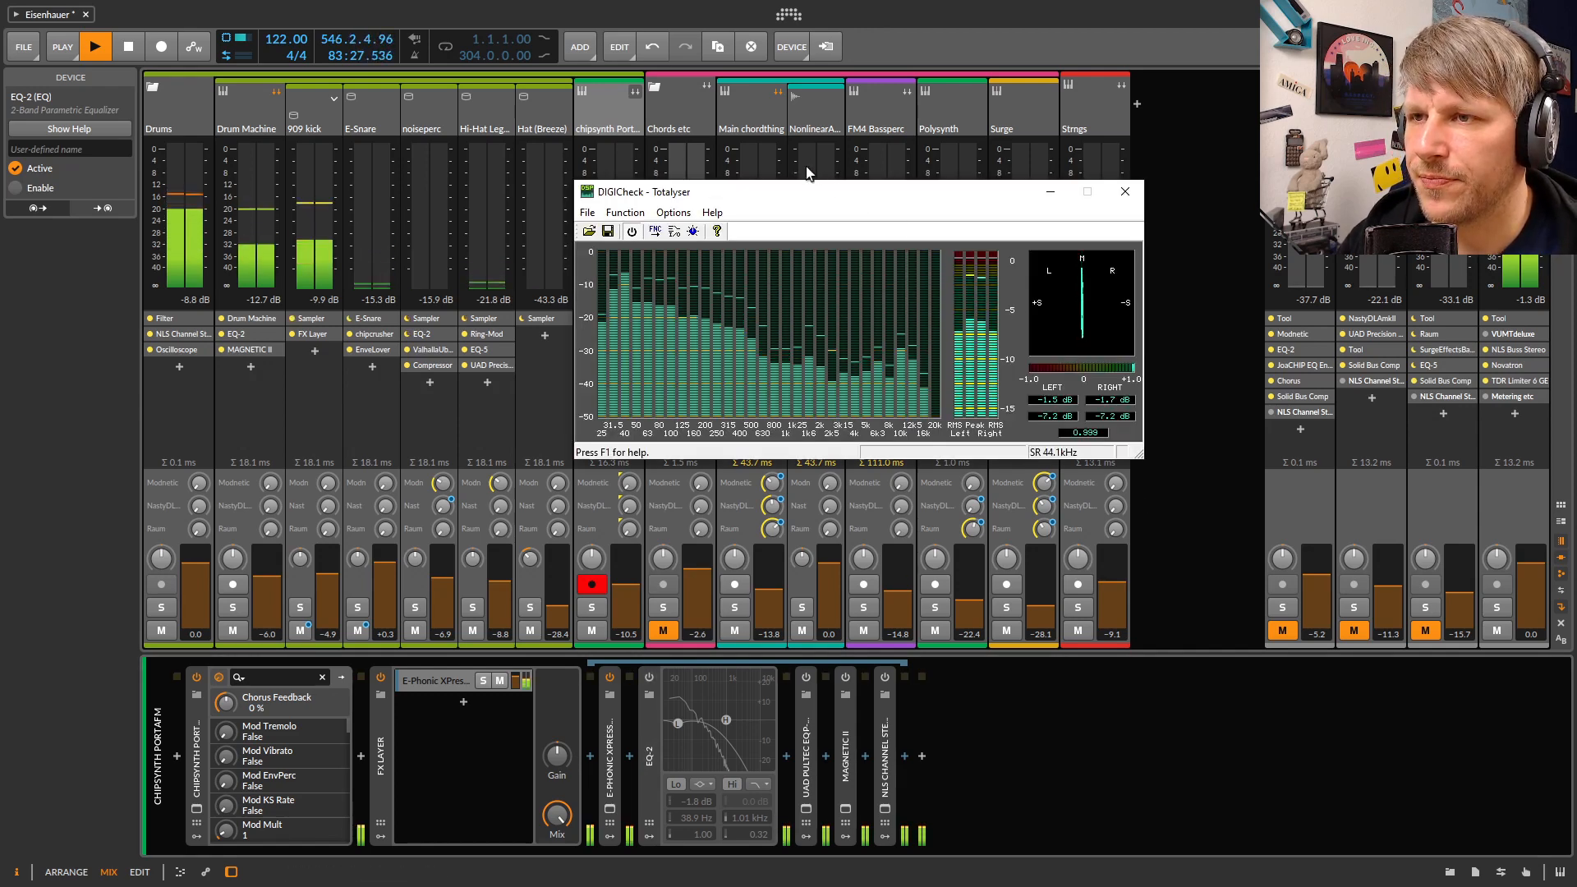
left_click_drag(794, 189, 1199, 230)
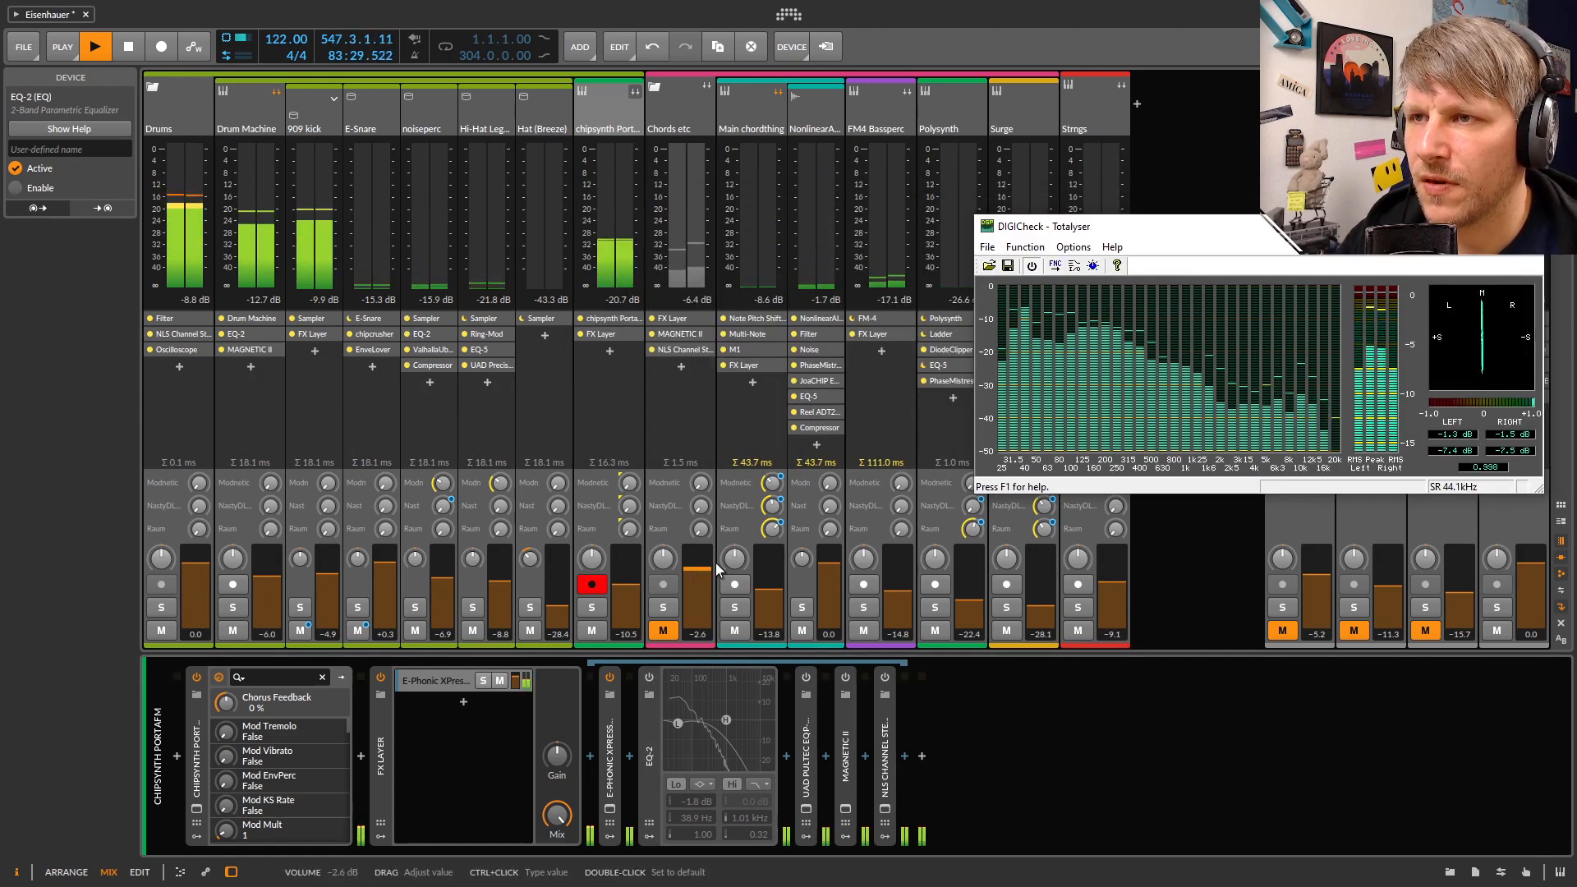
left_click(593, 608)
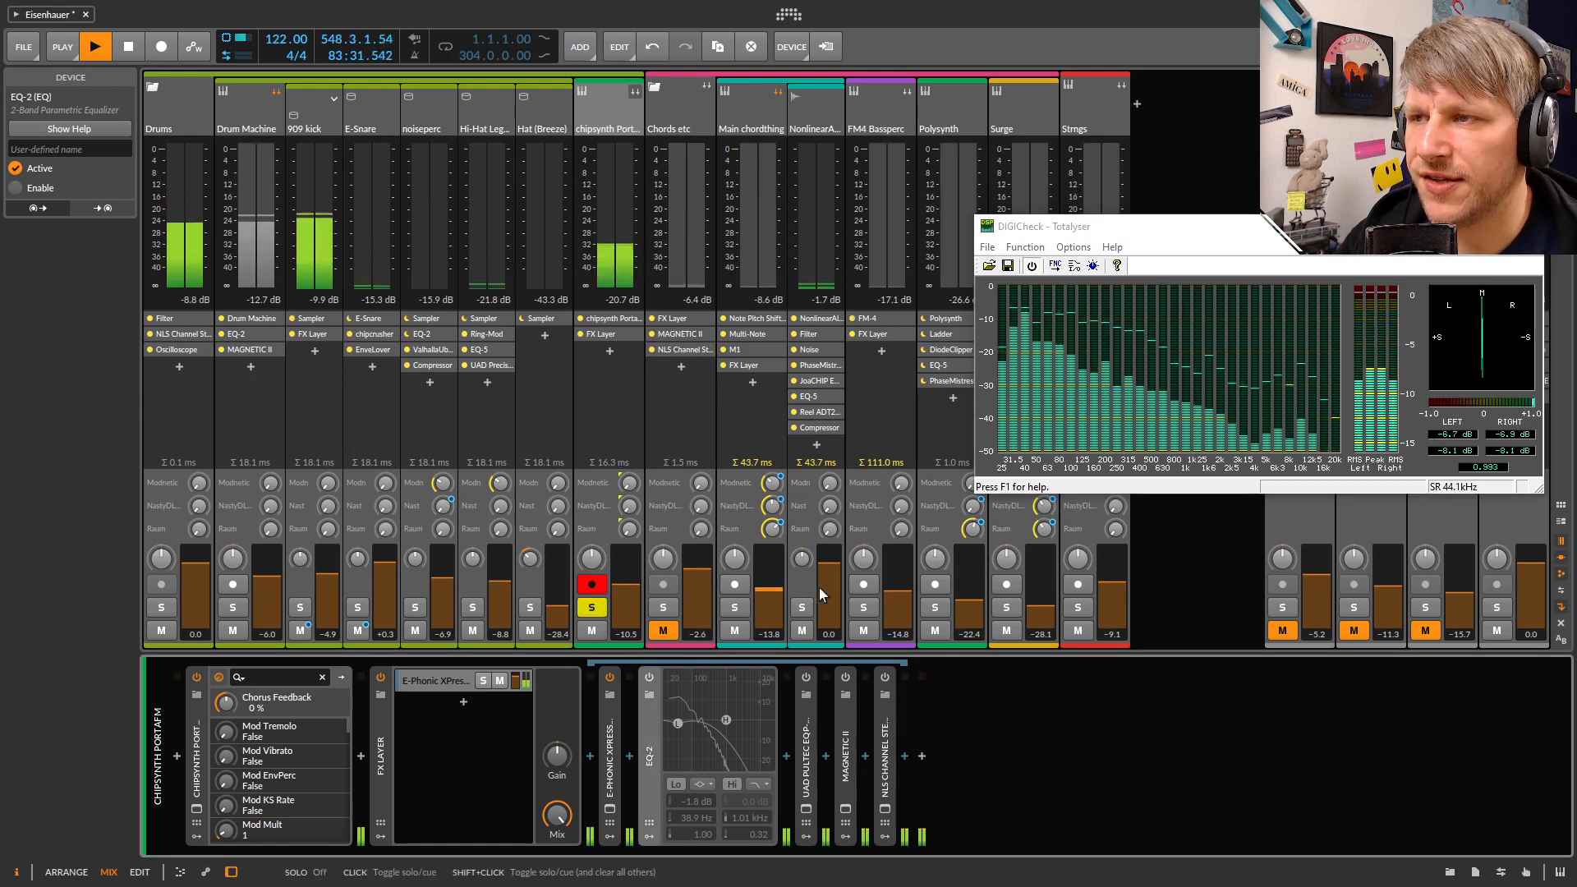
left_click_drag(1150, 226, 1161, 173)
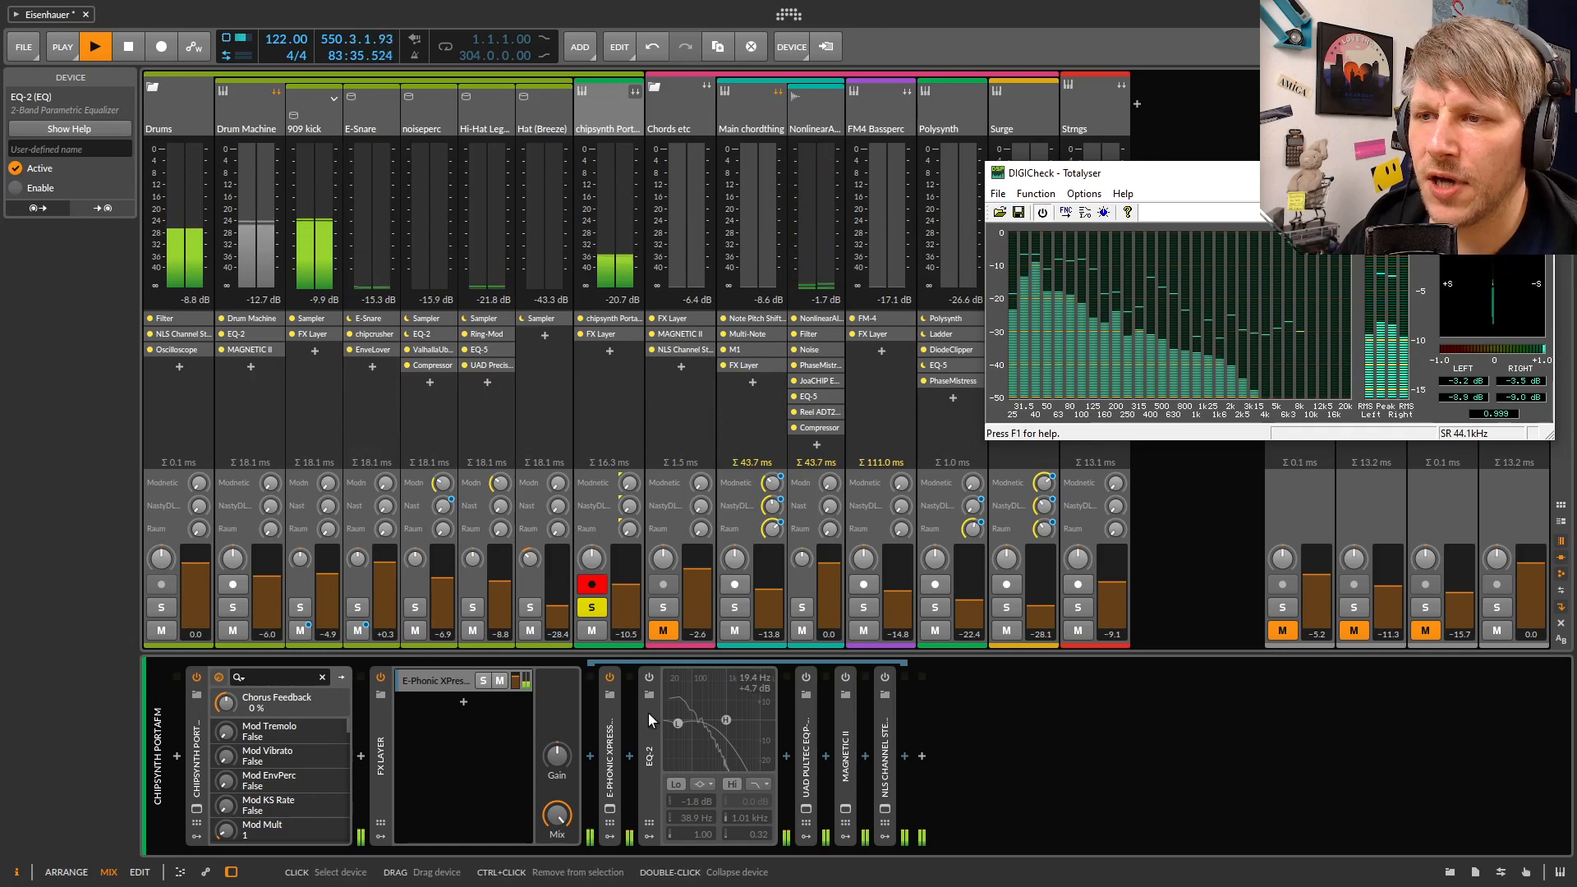
left_click(649, 678)
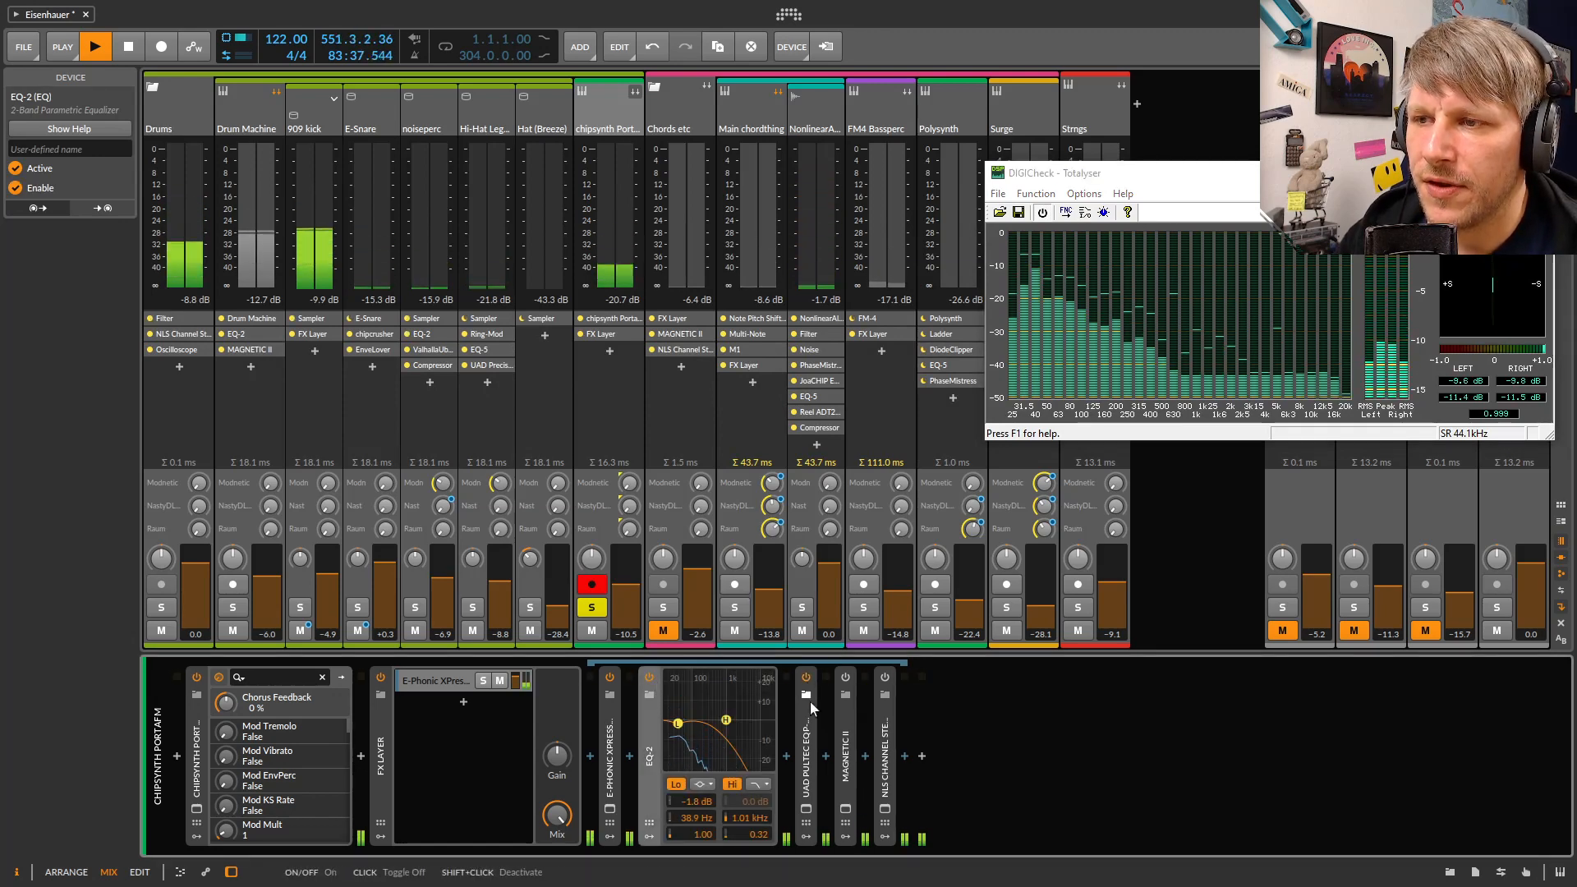
Enable UAD Pultec EQP-1A in the FX Layer and open its window, placing it clear of the mixer's bass channel
left_click(806, 677)
left_click(806, 809)
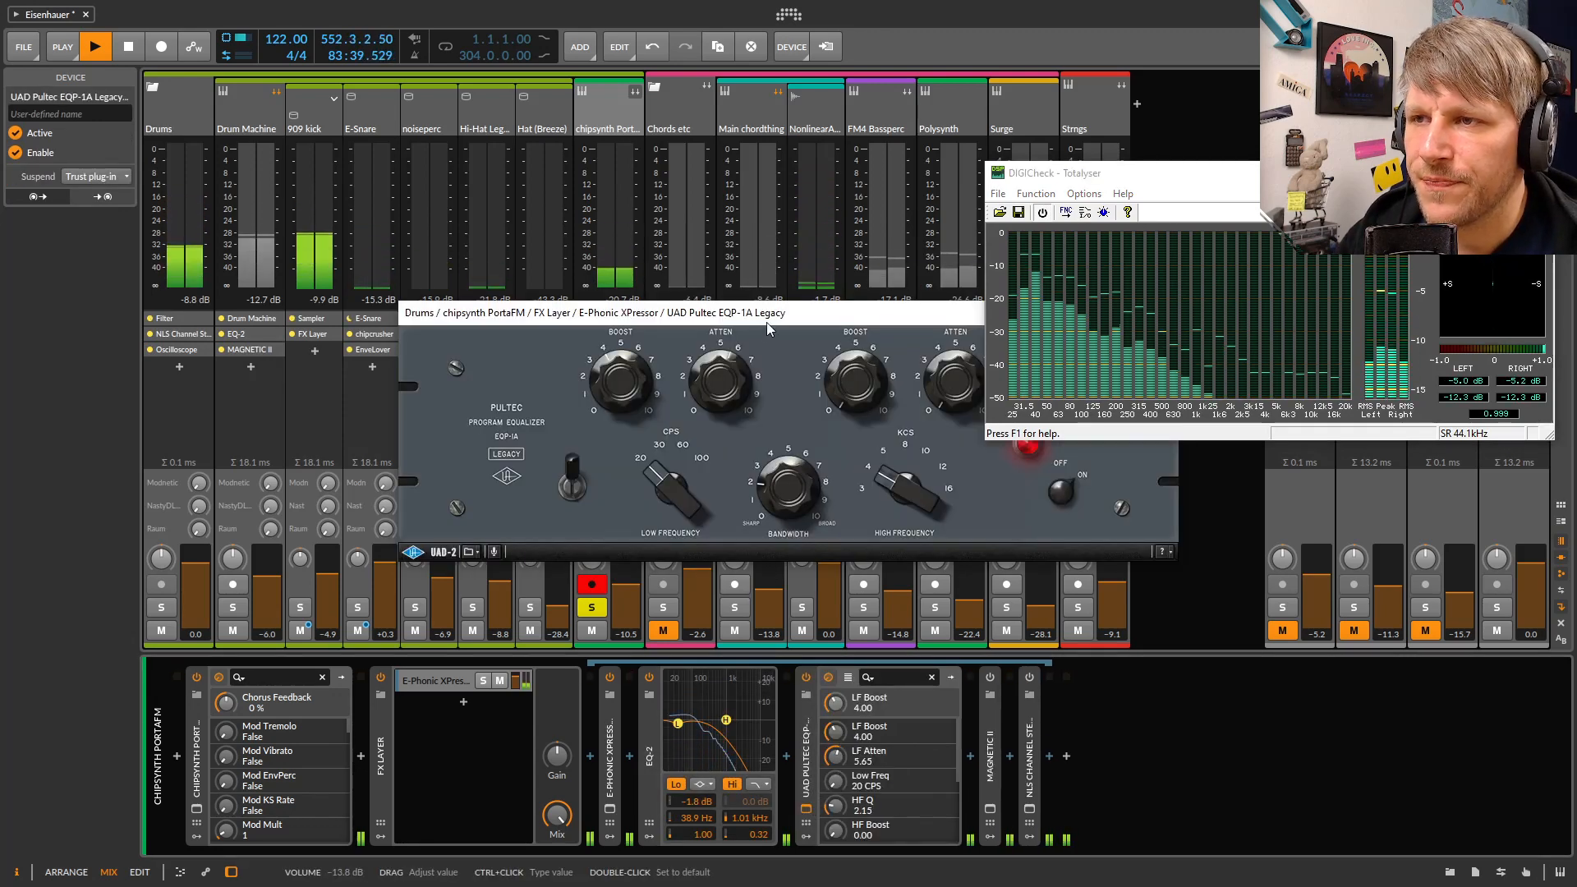
left_click_drag(767, 322, 402, 281)
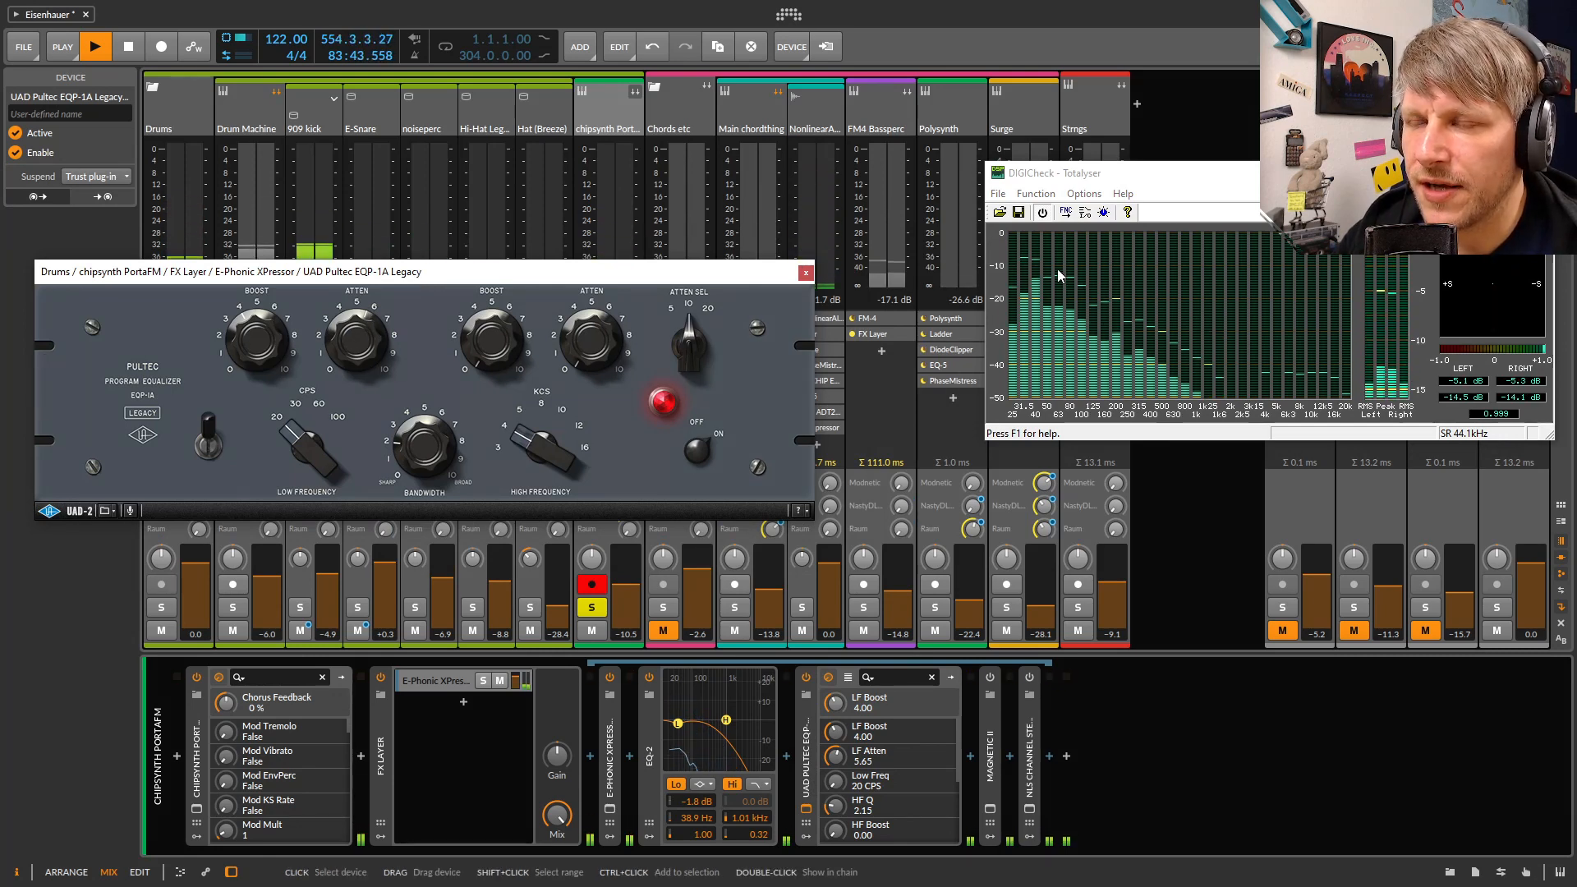
left_click_drag(753, 279, 1510, 370)
Clear the chipsynth PortaFM solo and bypass UAD Pultec EQP-1A to compare the bass in the full mix
left_click(592, 609)
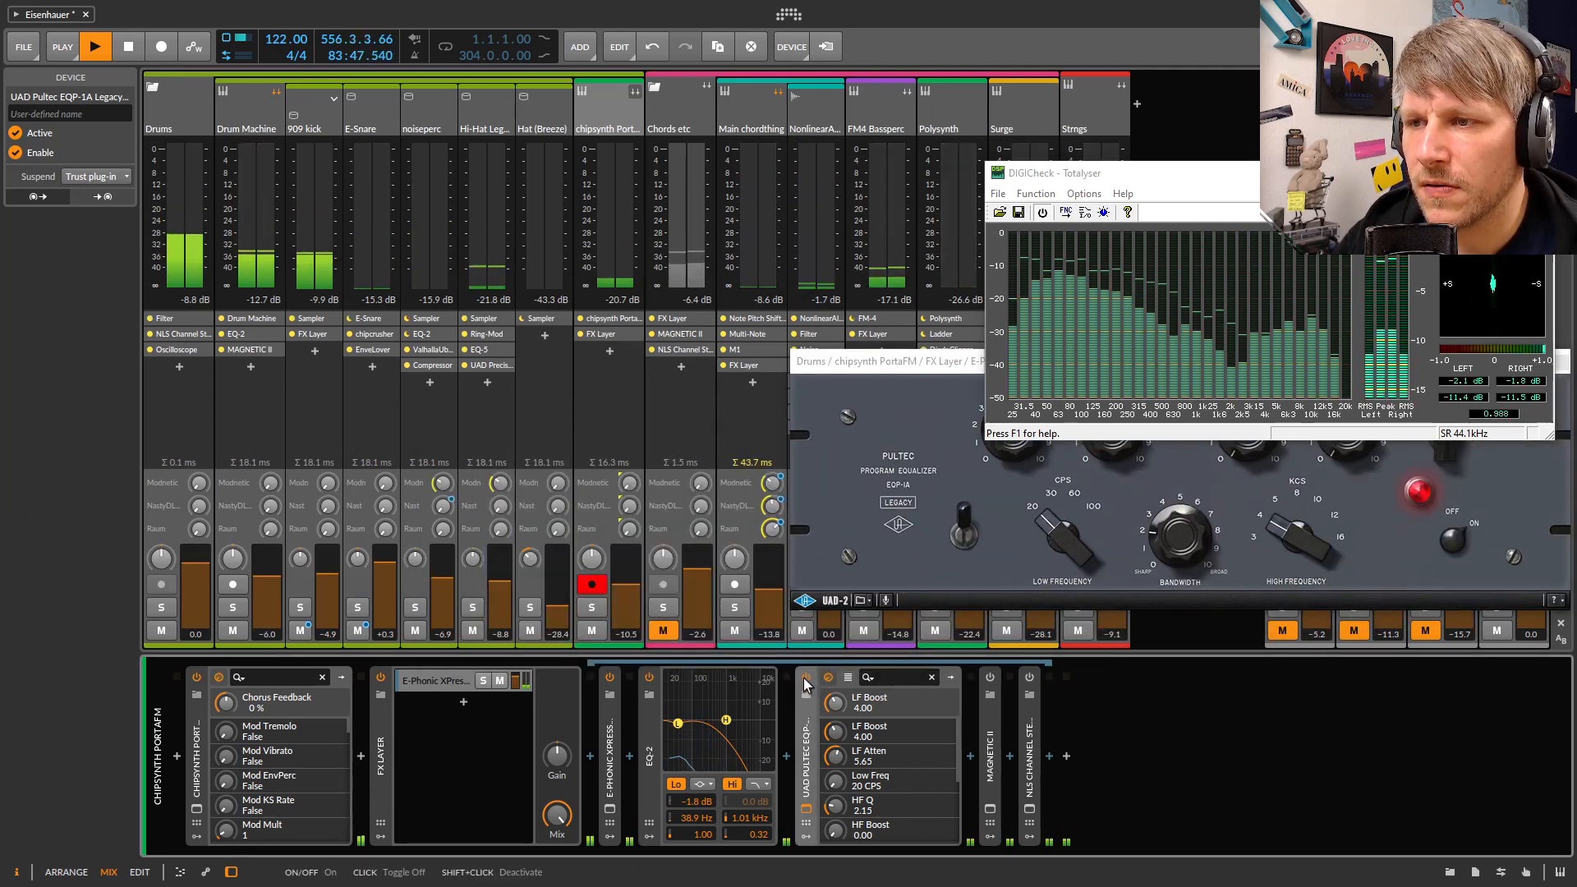
left_click(806, 678)
left_click_drag(866, 359, 715, 303)
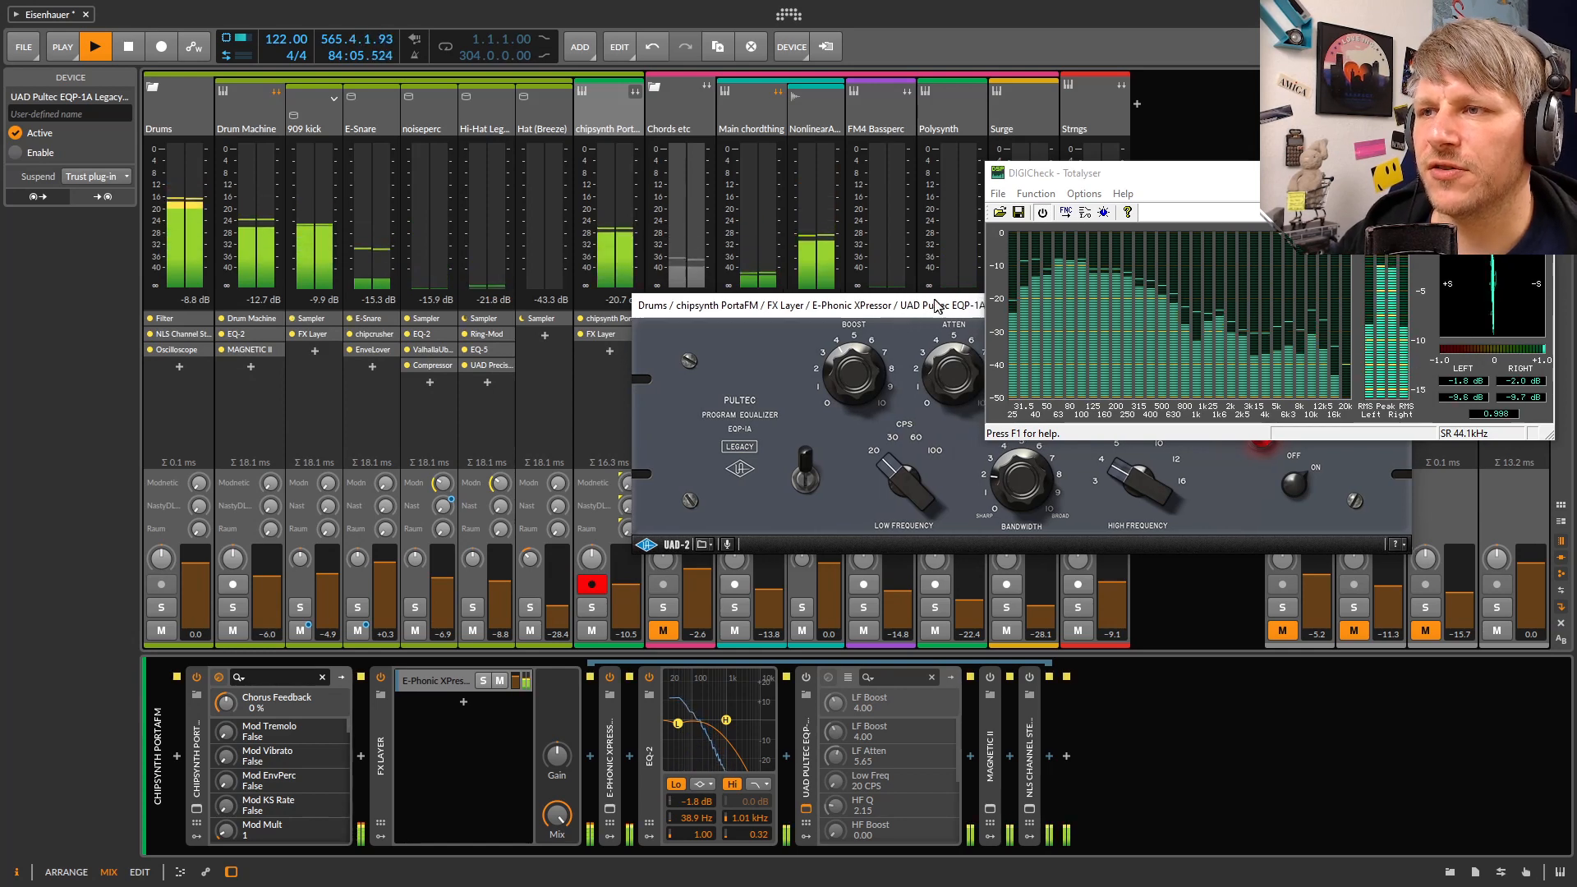
Re-enable UAD Pultec EQP-1A on the bass chain, review its knob settings against the full mix and close its window
left_click_drag(898, 306, 731, 283)
left_click(874, 284)
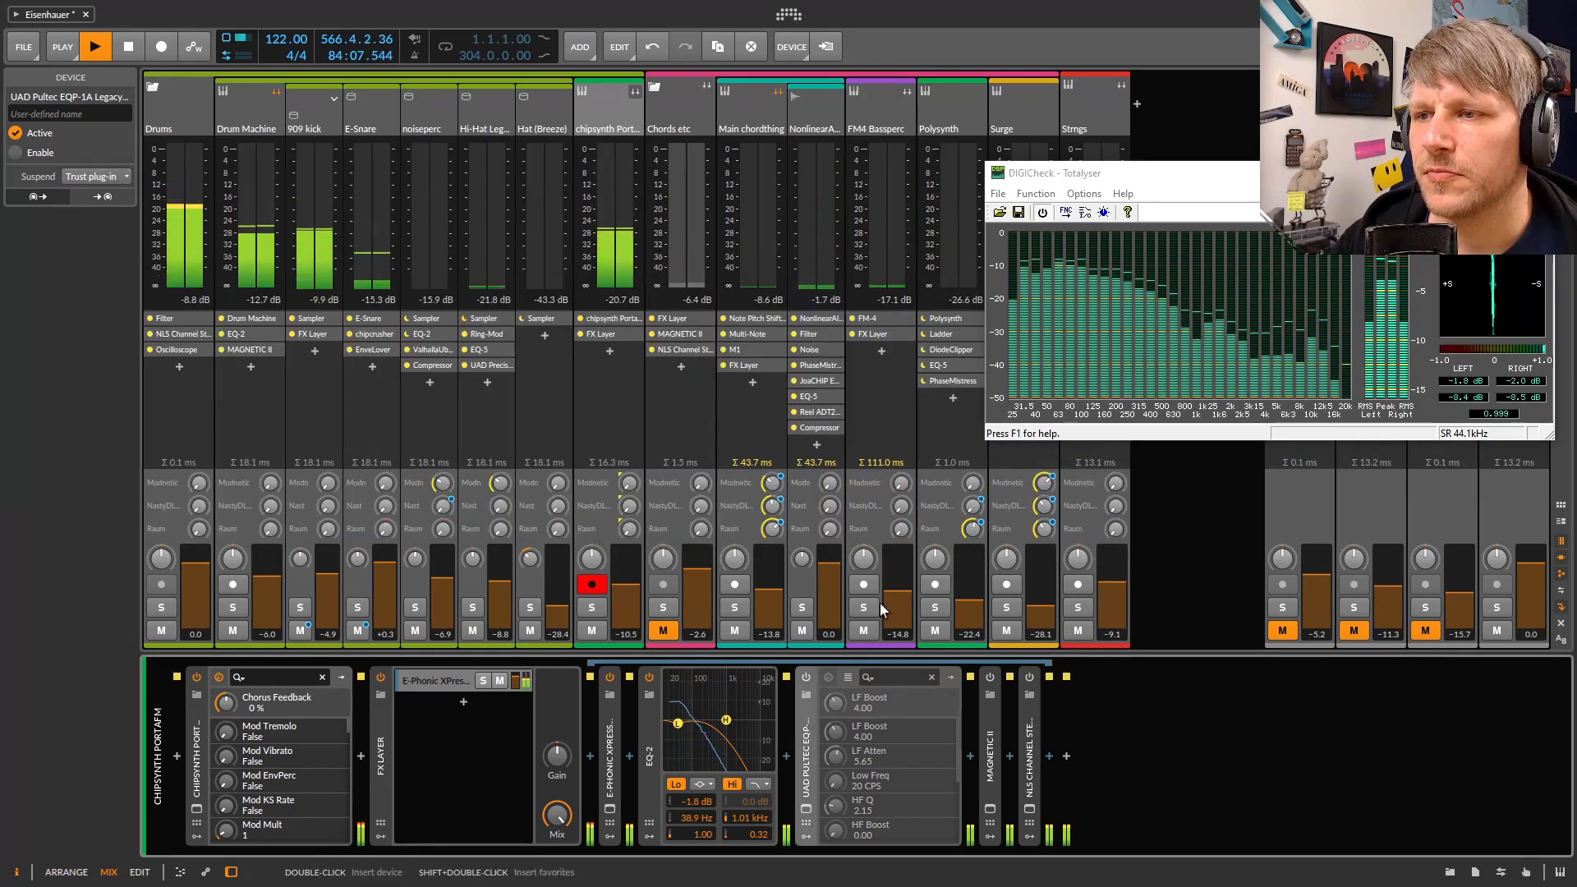
left_click(826, 677)
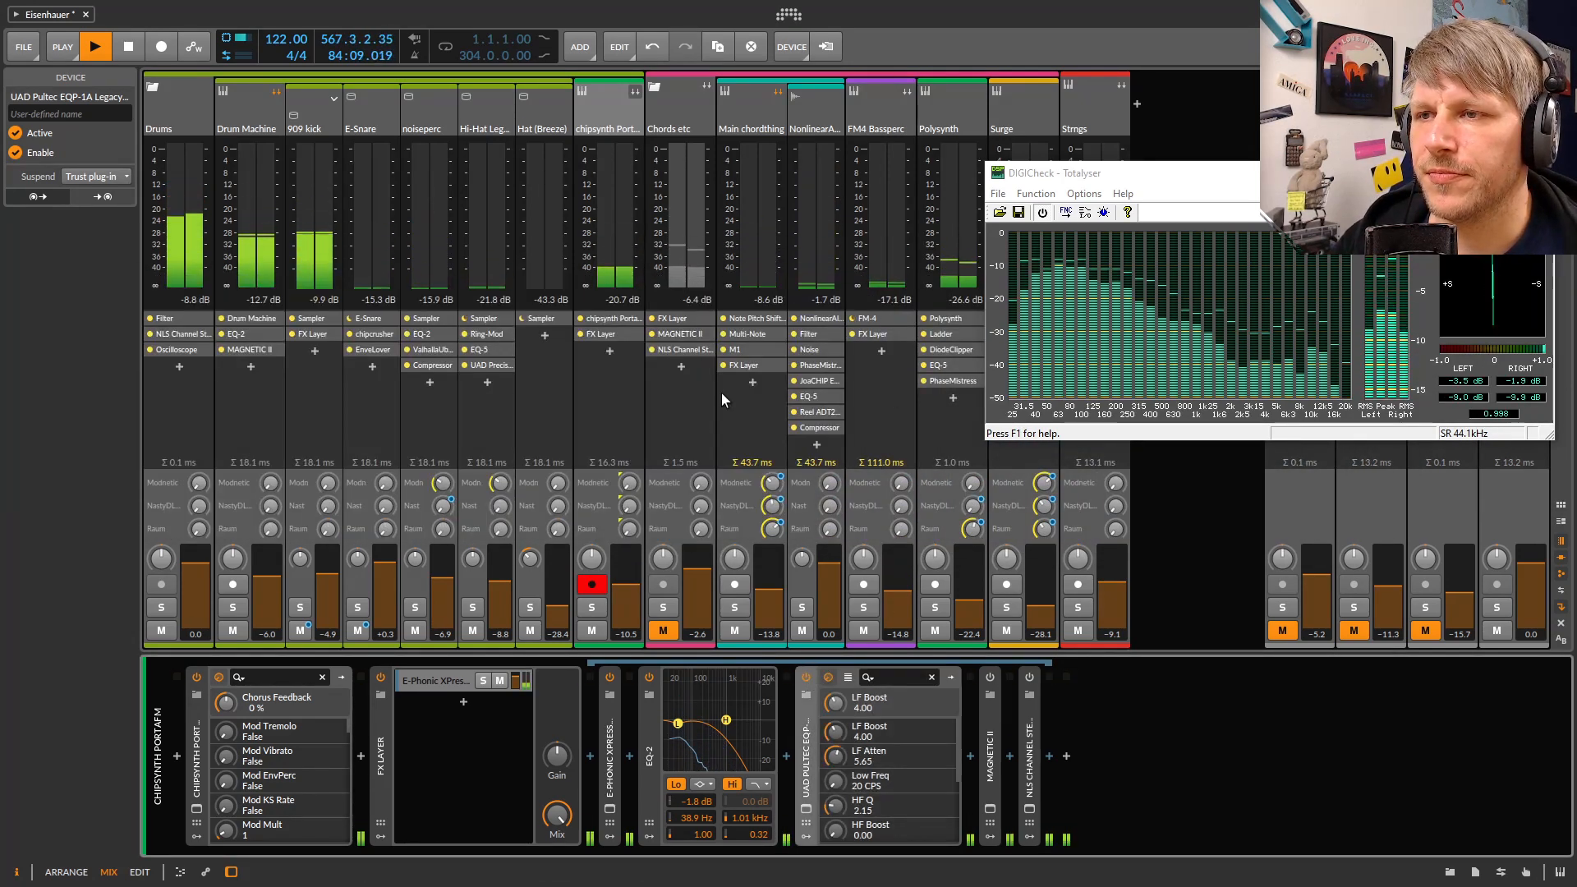
left_click(806, 809)
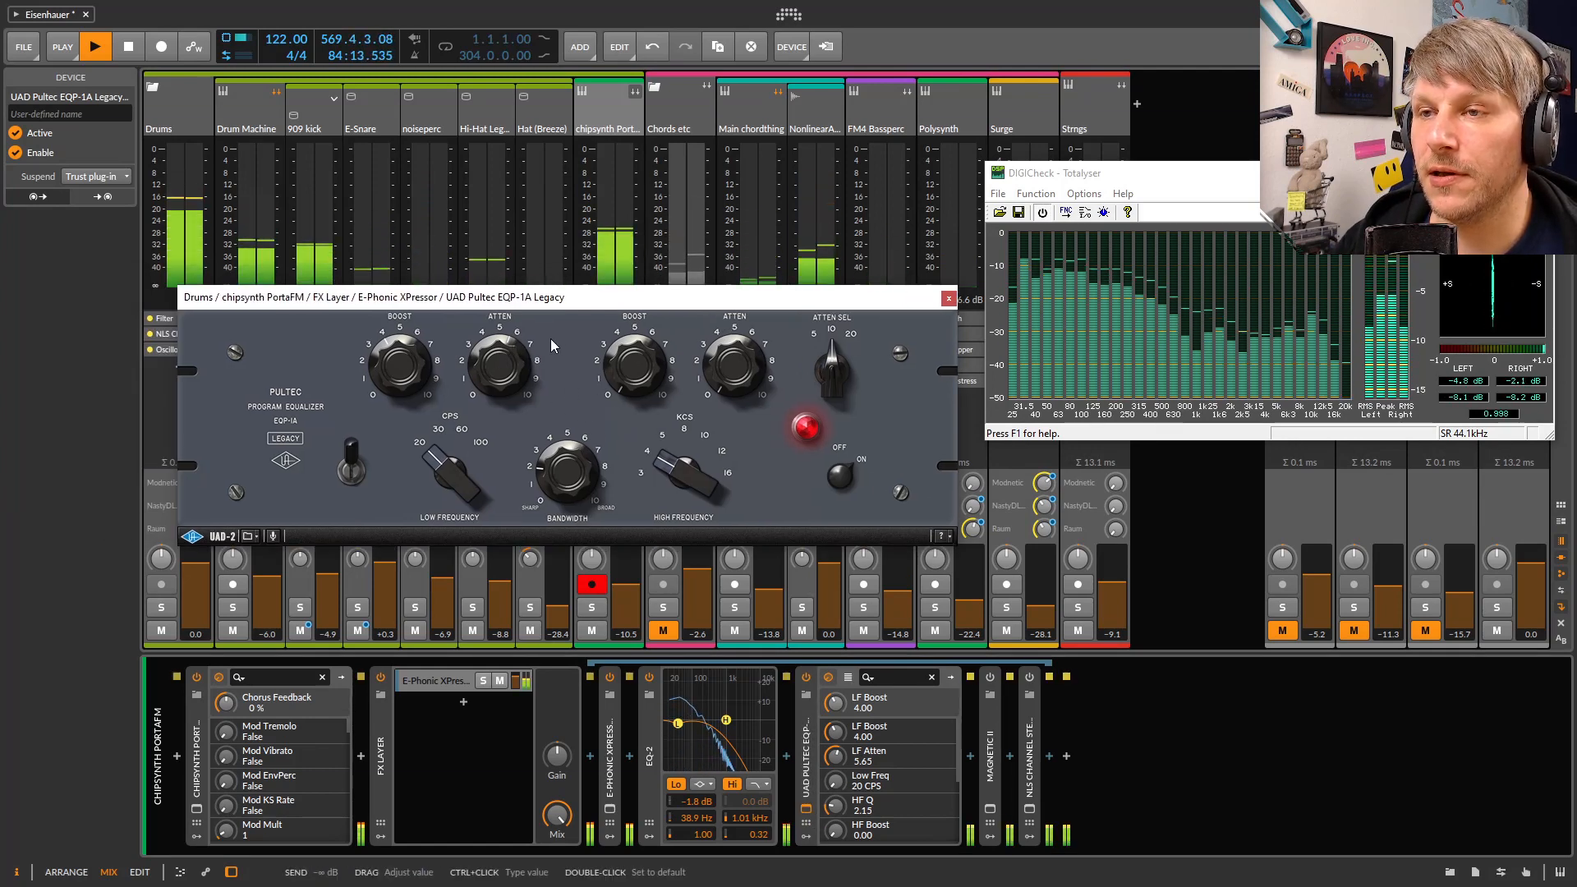
left_click(949, 299)
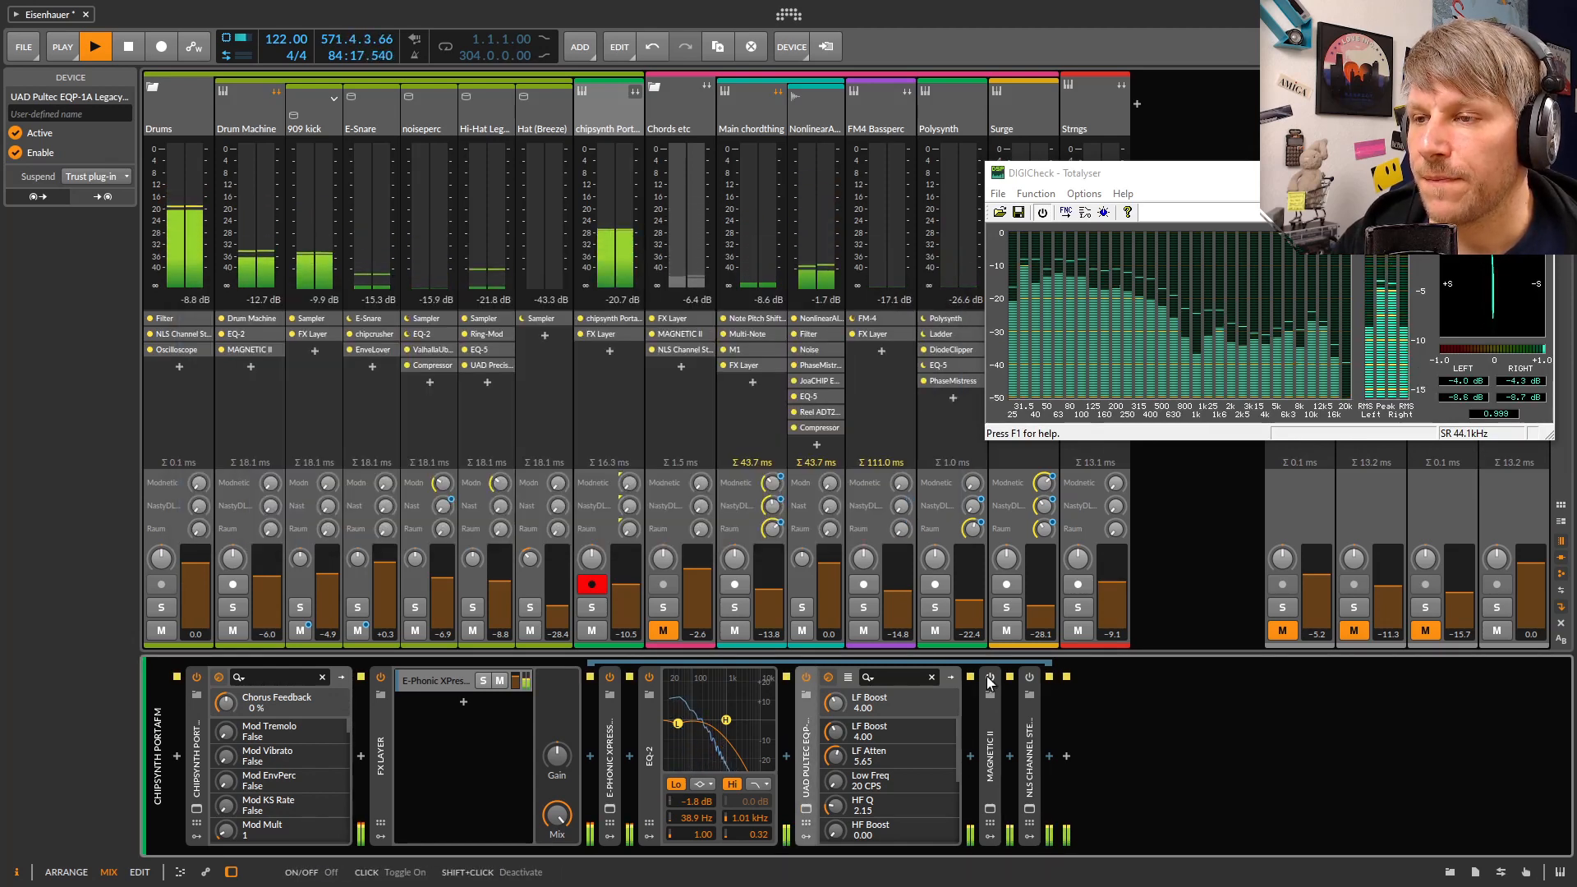
Enable MAGNETIC II in the FX Layer, open its window clear of the analyser and solo chipsynth PortaFM
left_click(991, 809)
left_click_drag(976, 163, 469, 128)
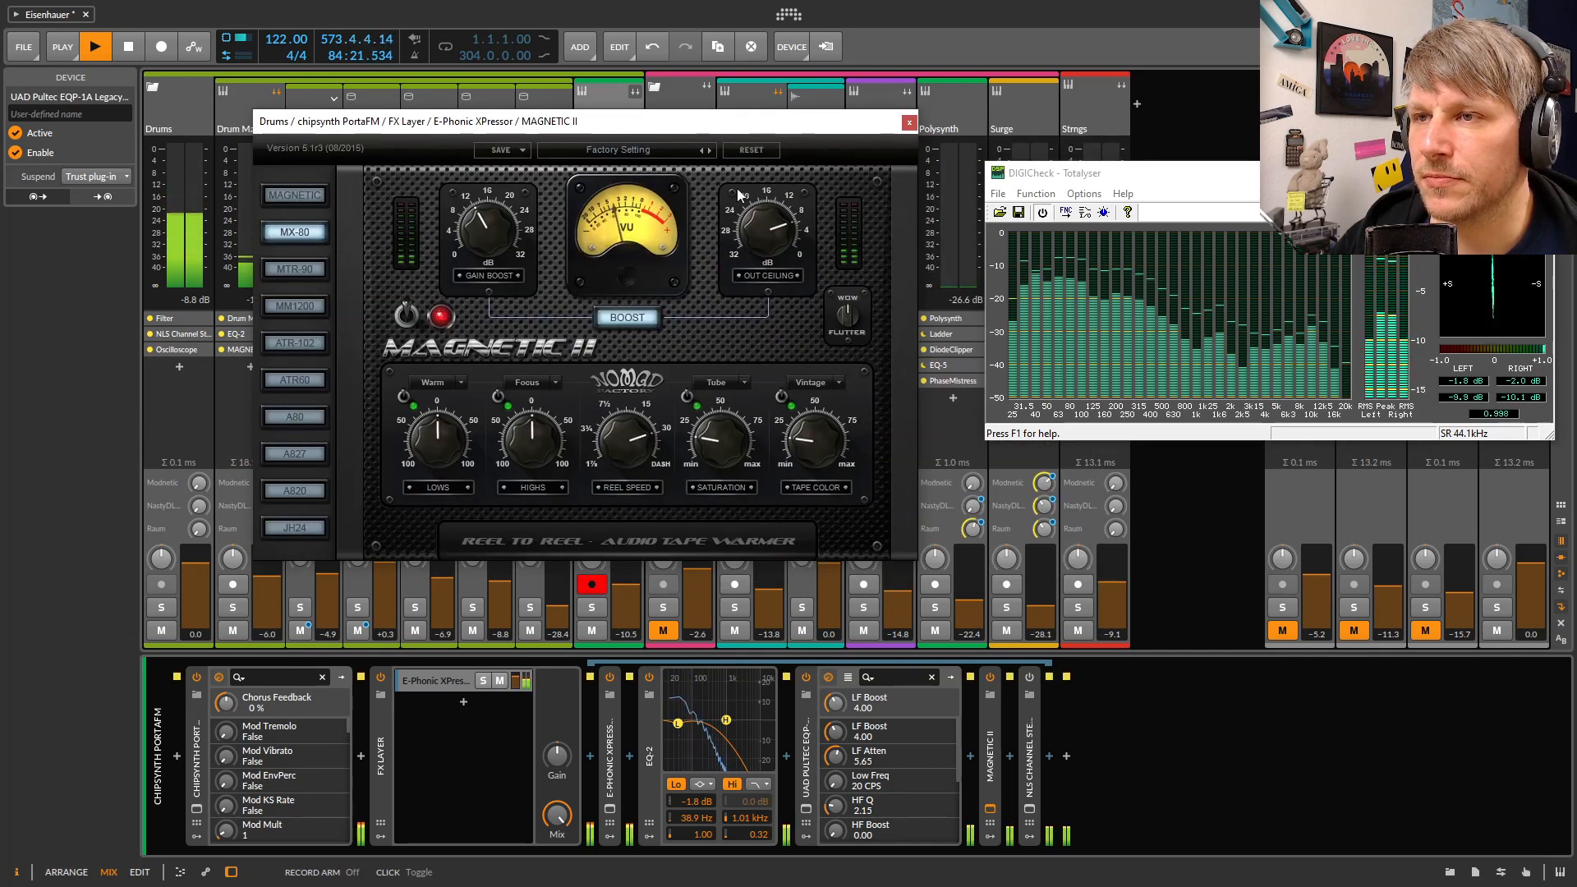
left_click_drag(628, 128, 534, 163)
left_click(591, 609)
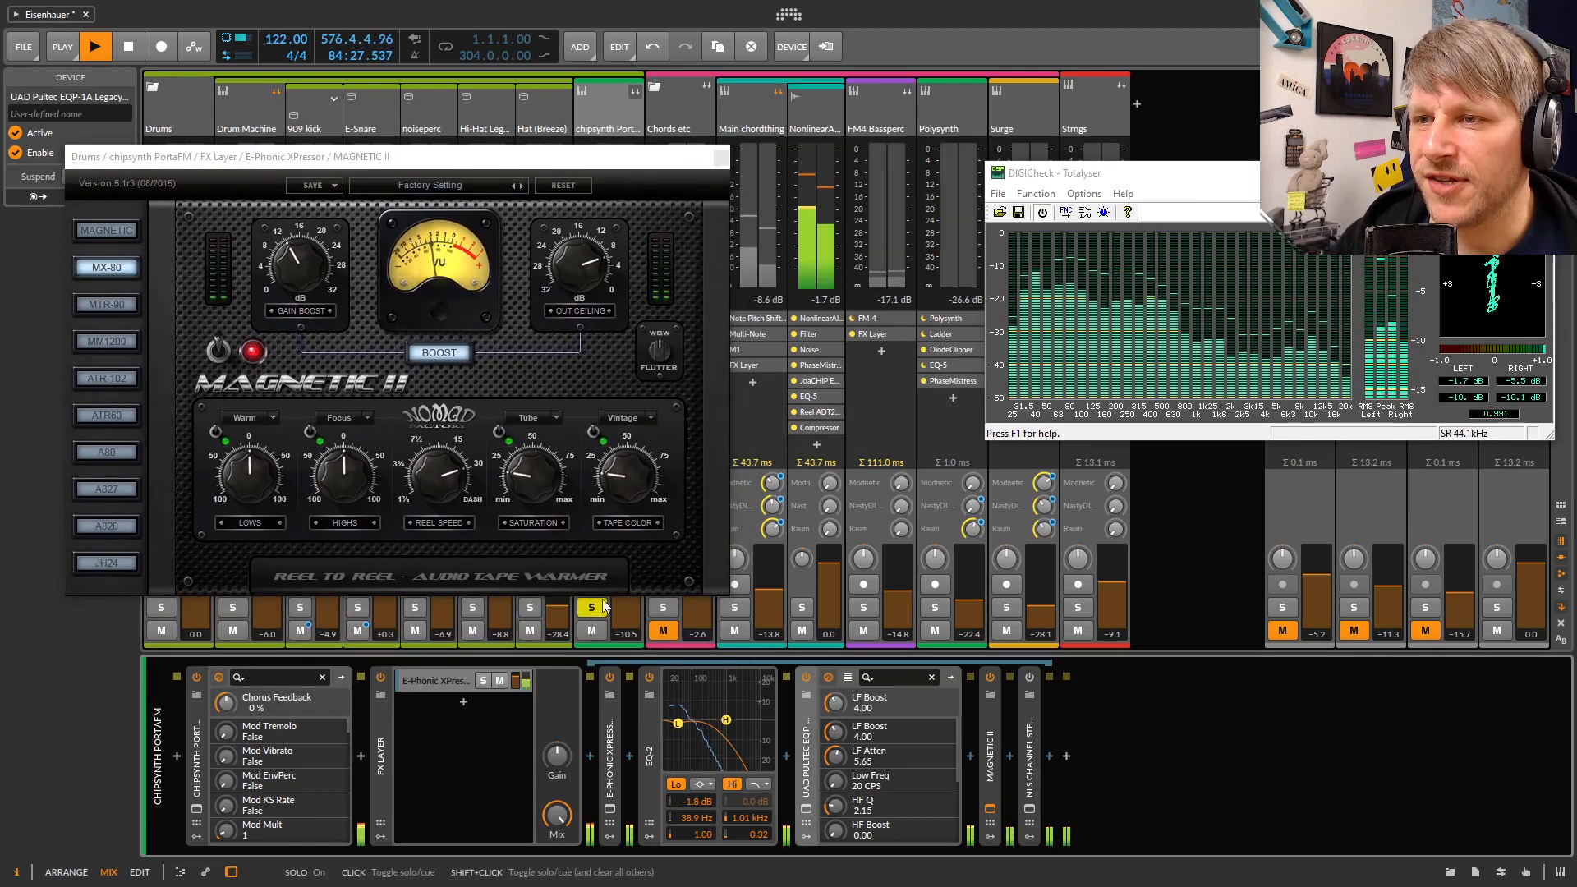
Review MAGNETIC II's MX-80 tape settings on the soloed bass and close its window
left_click_drag(518, 170, 598, 180)
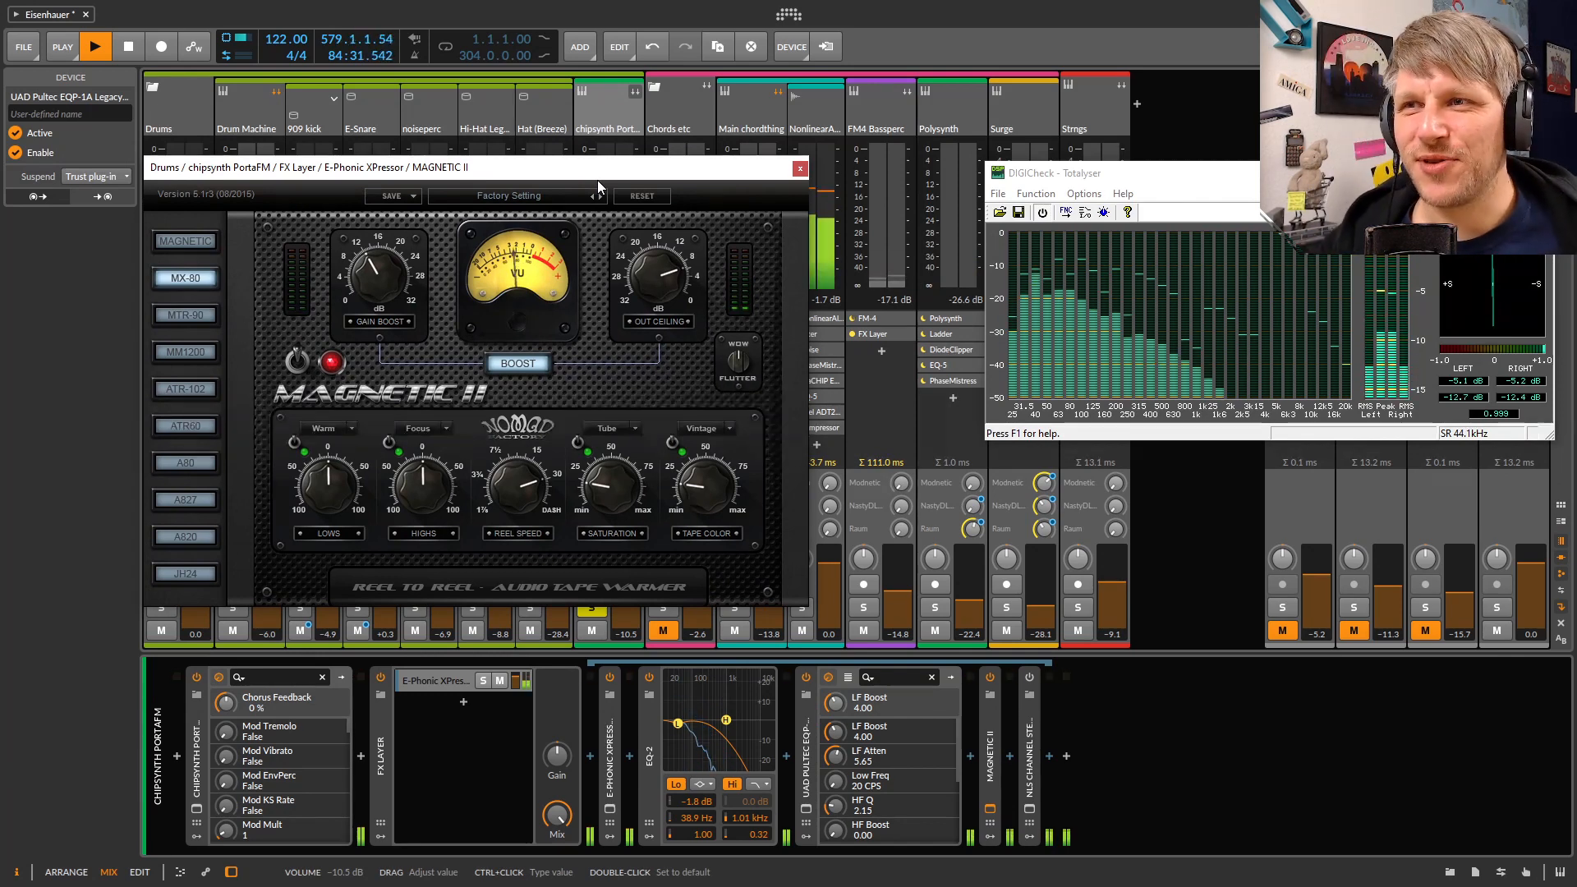
left_click_drag(598, 180, 608, 150)
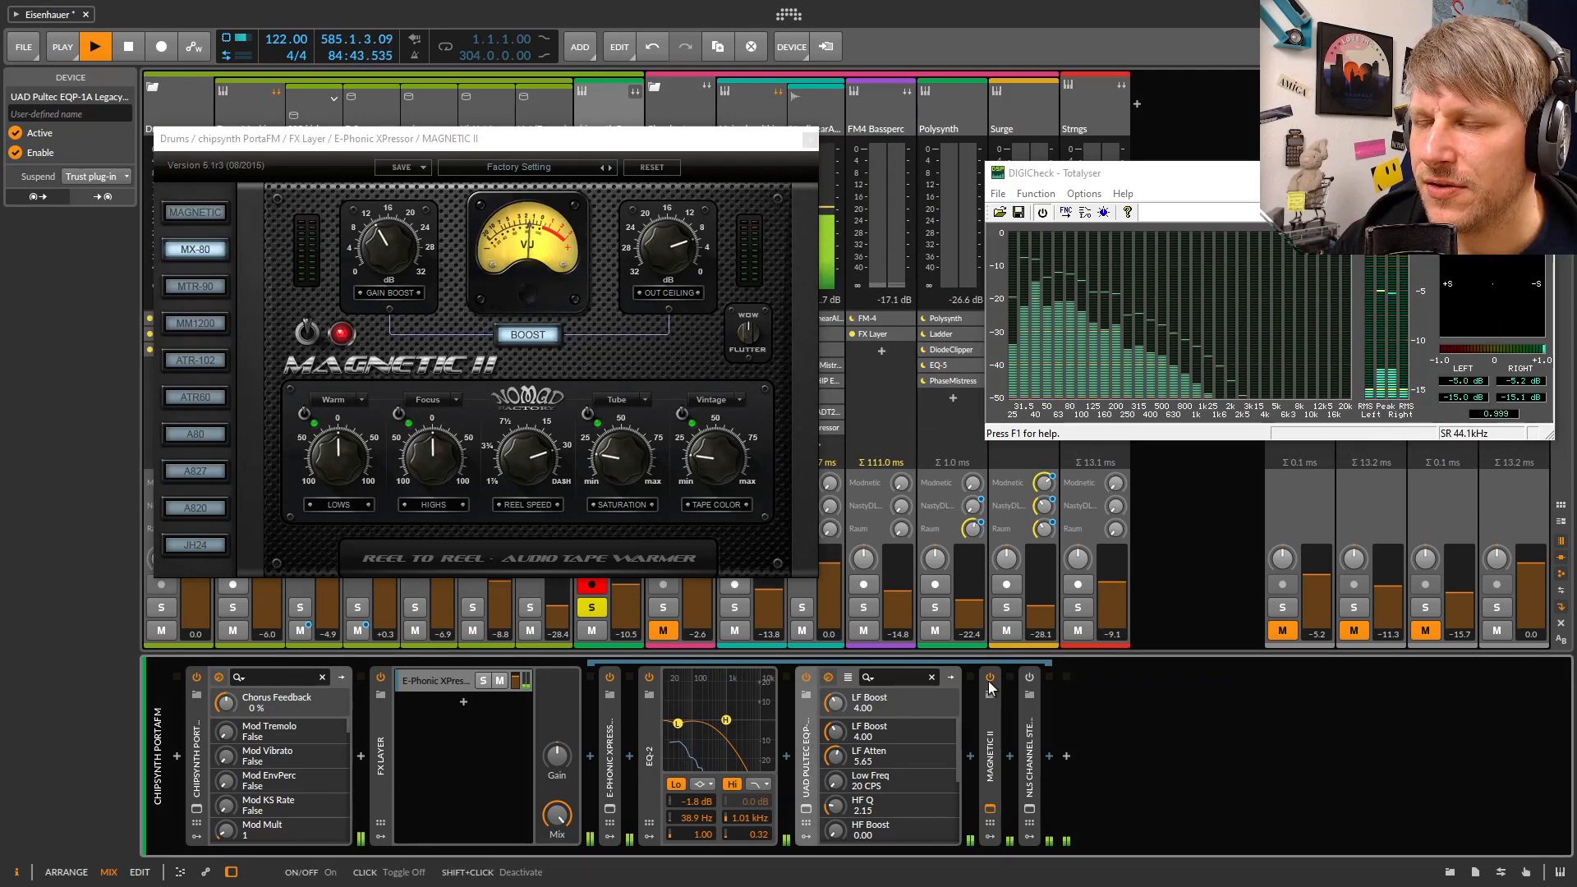
left_click(996, 723)
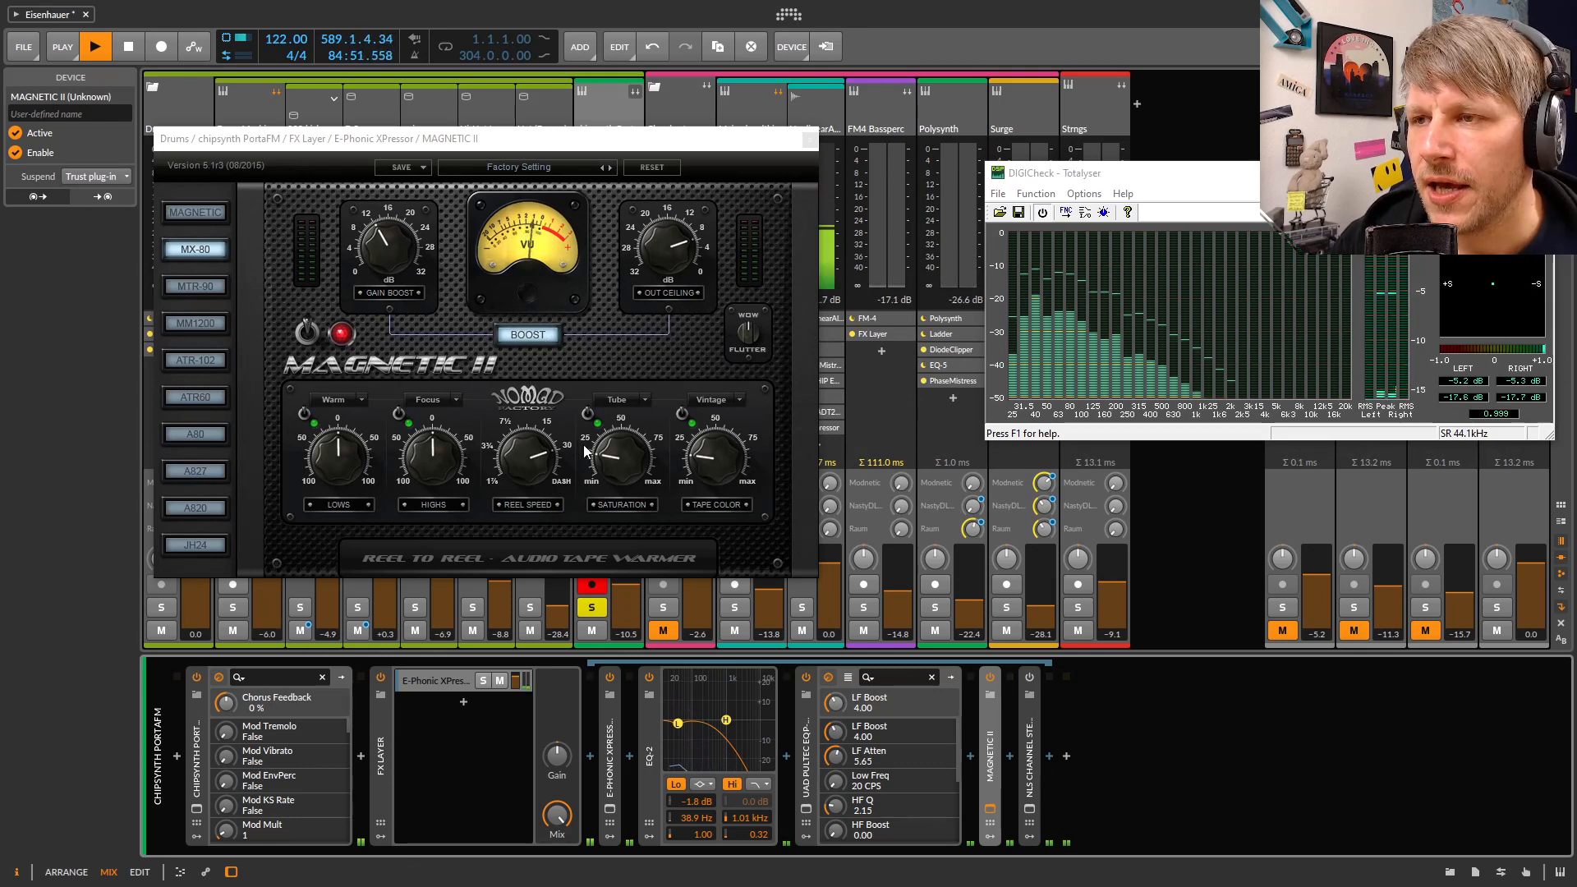
left_click(809, 140)
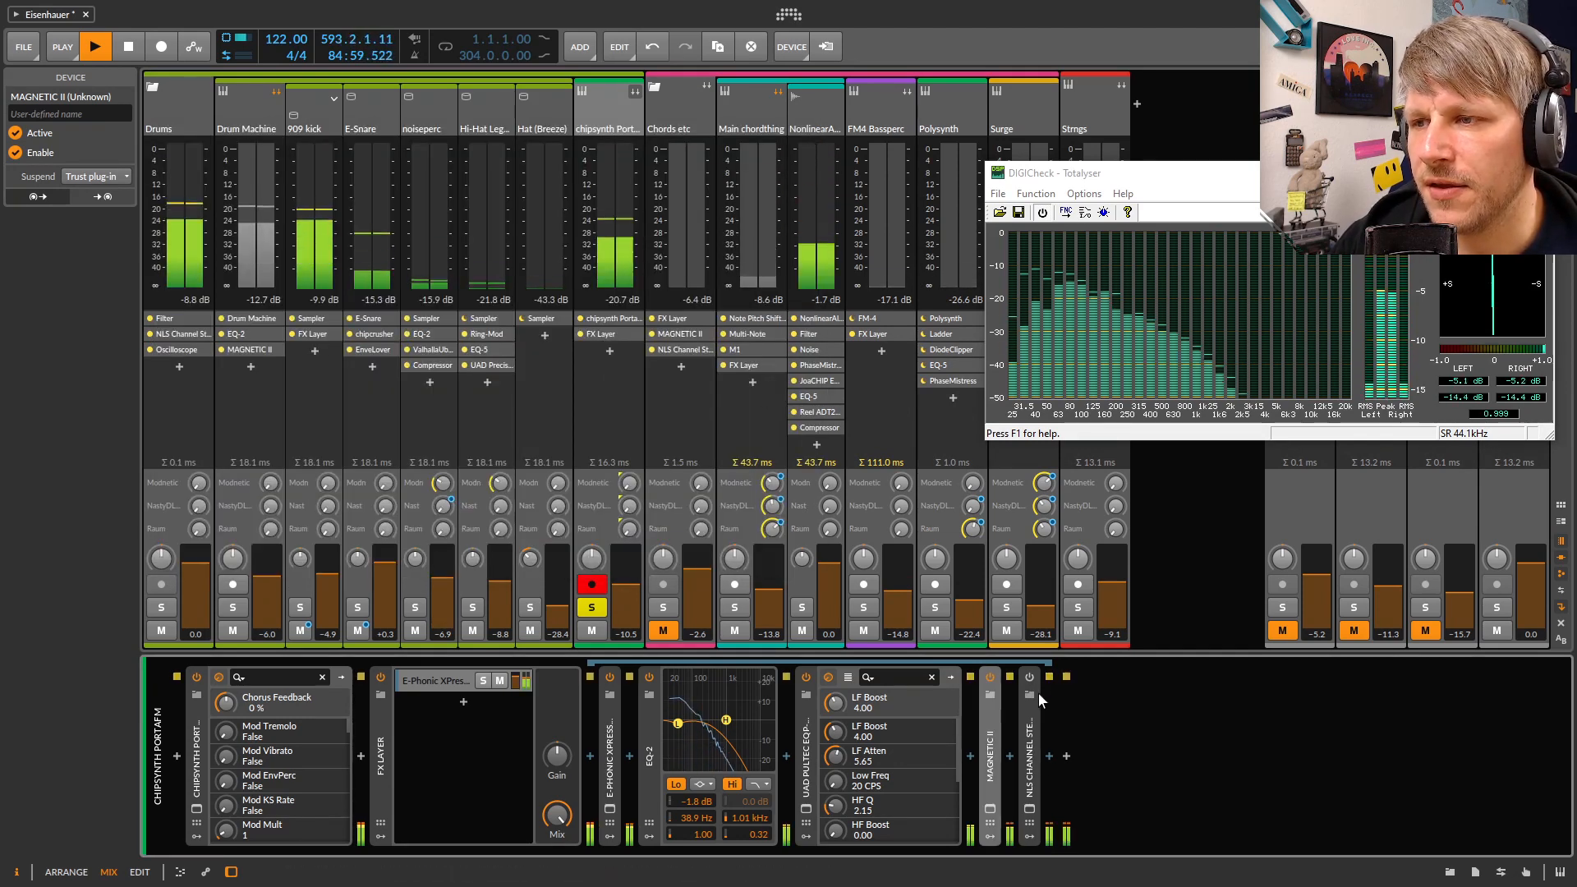
Select NLS Channel Stereo in the bass chain, then clear the chipsynth PortaFM solo to hear the full mix
left_click(1032, 723)
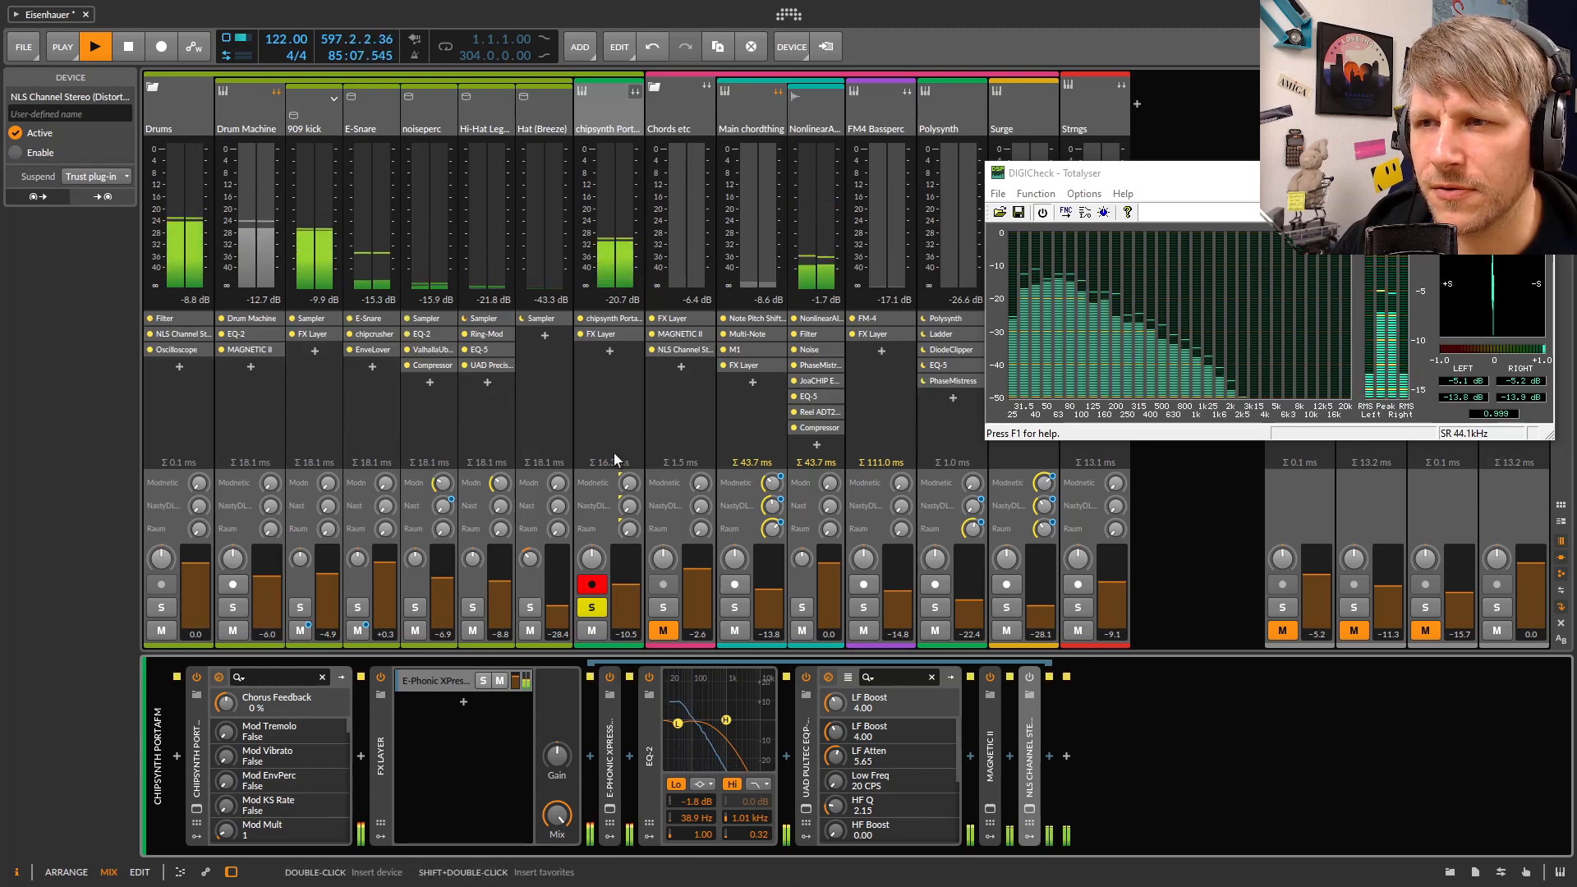
left_click(590, 608)
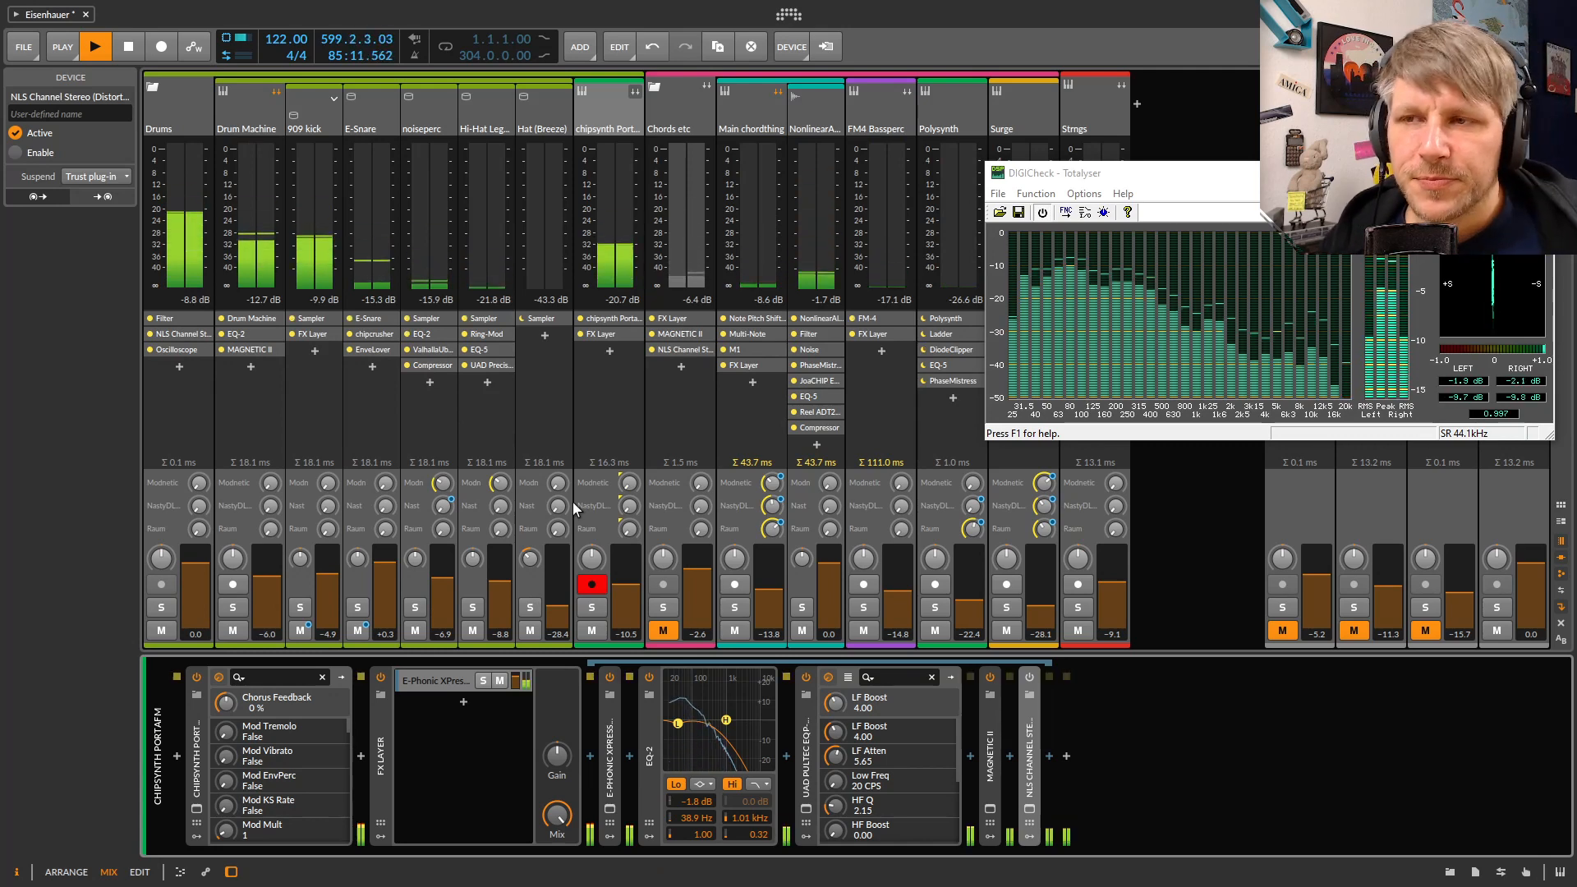
left_click(591, 100)
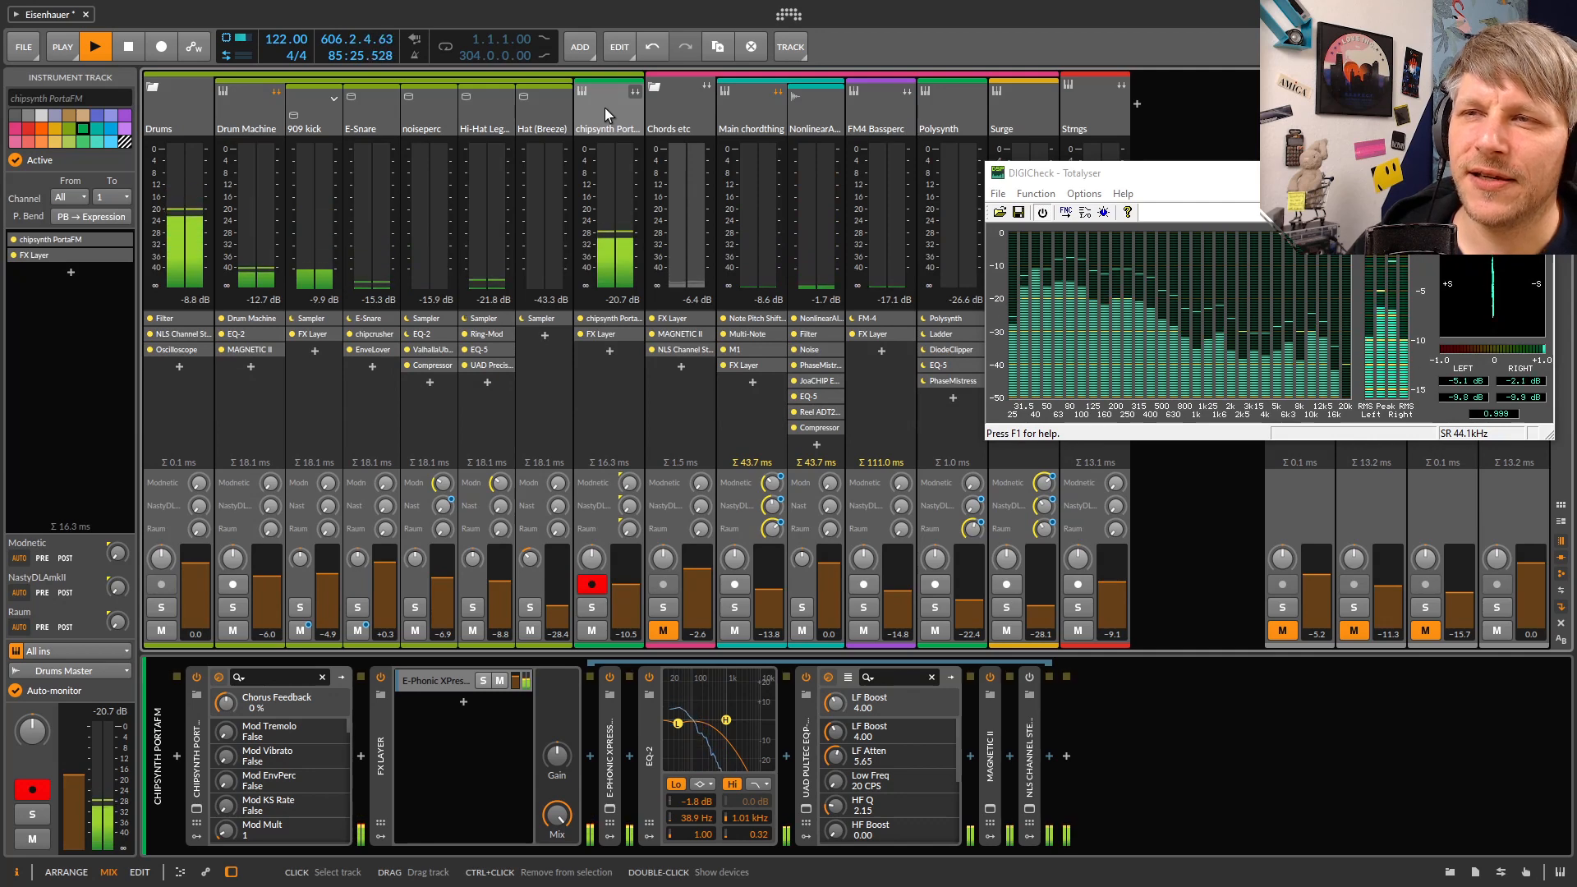
Open the 909 kick's EQ1A window beside the spectrum analyser and examine the kick's low-frequency boost and cut
left_click(322, 111)
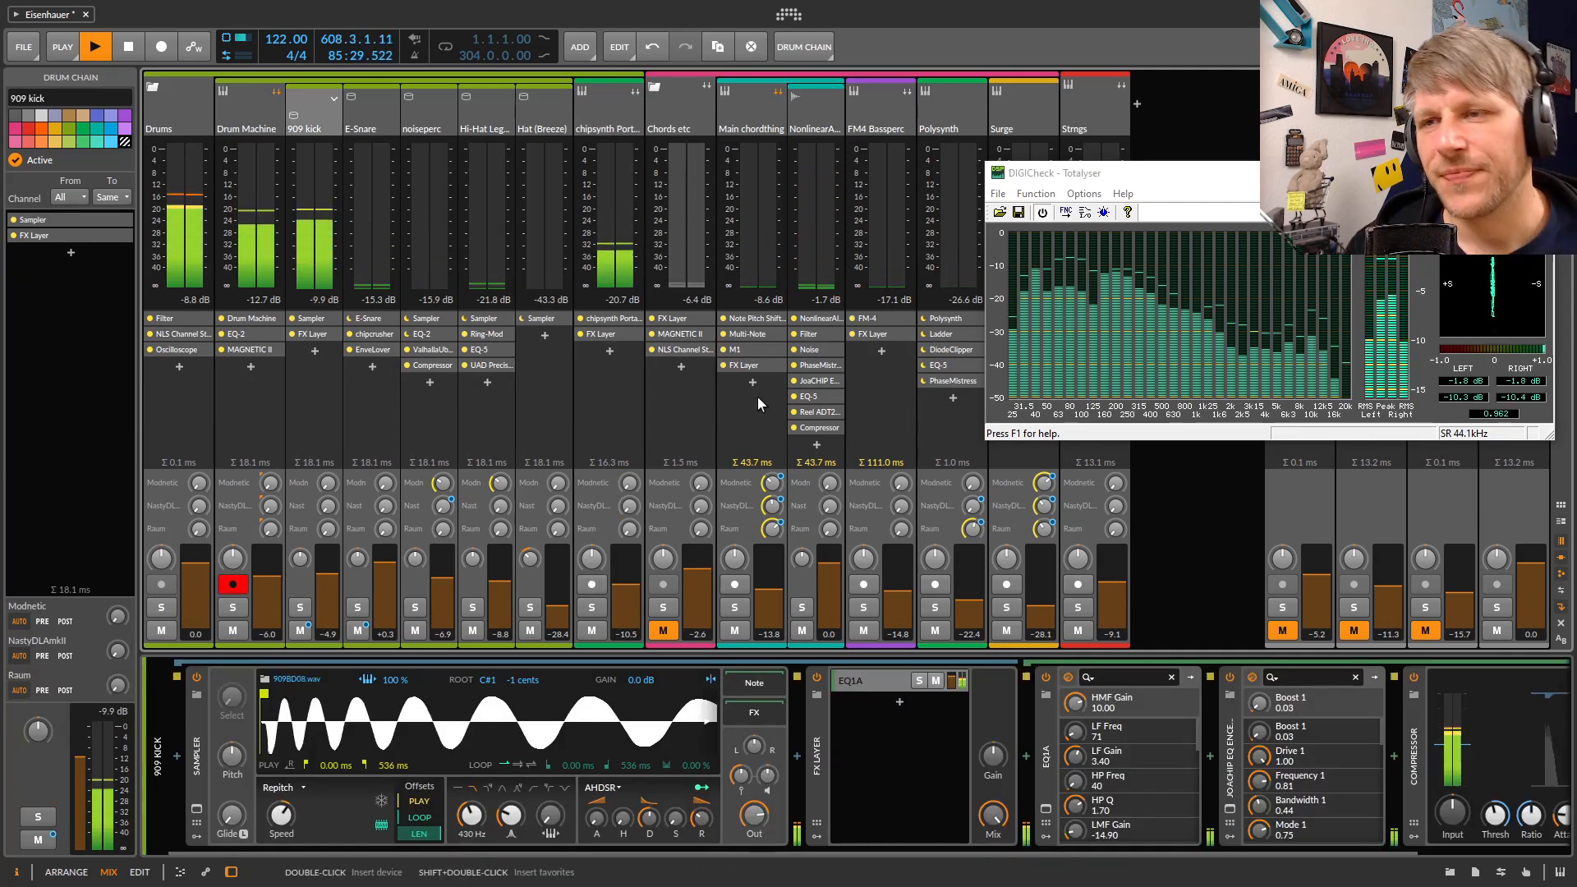
left_click(1046, 809)
left_click_drag(920, 280, 417, 261)
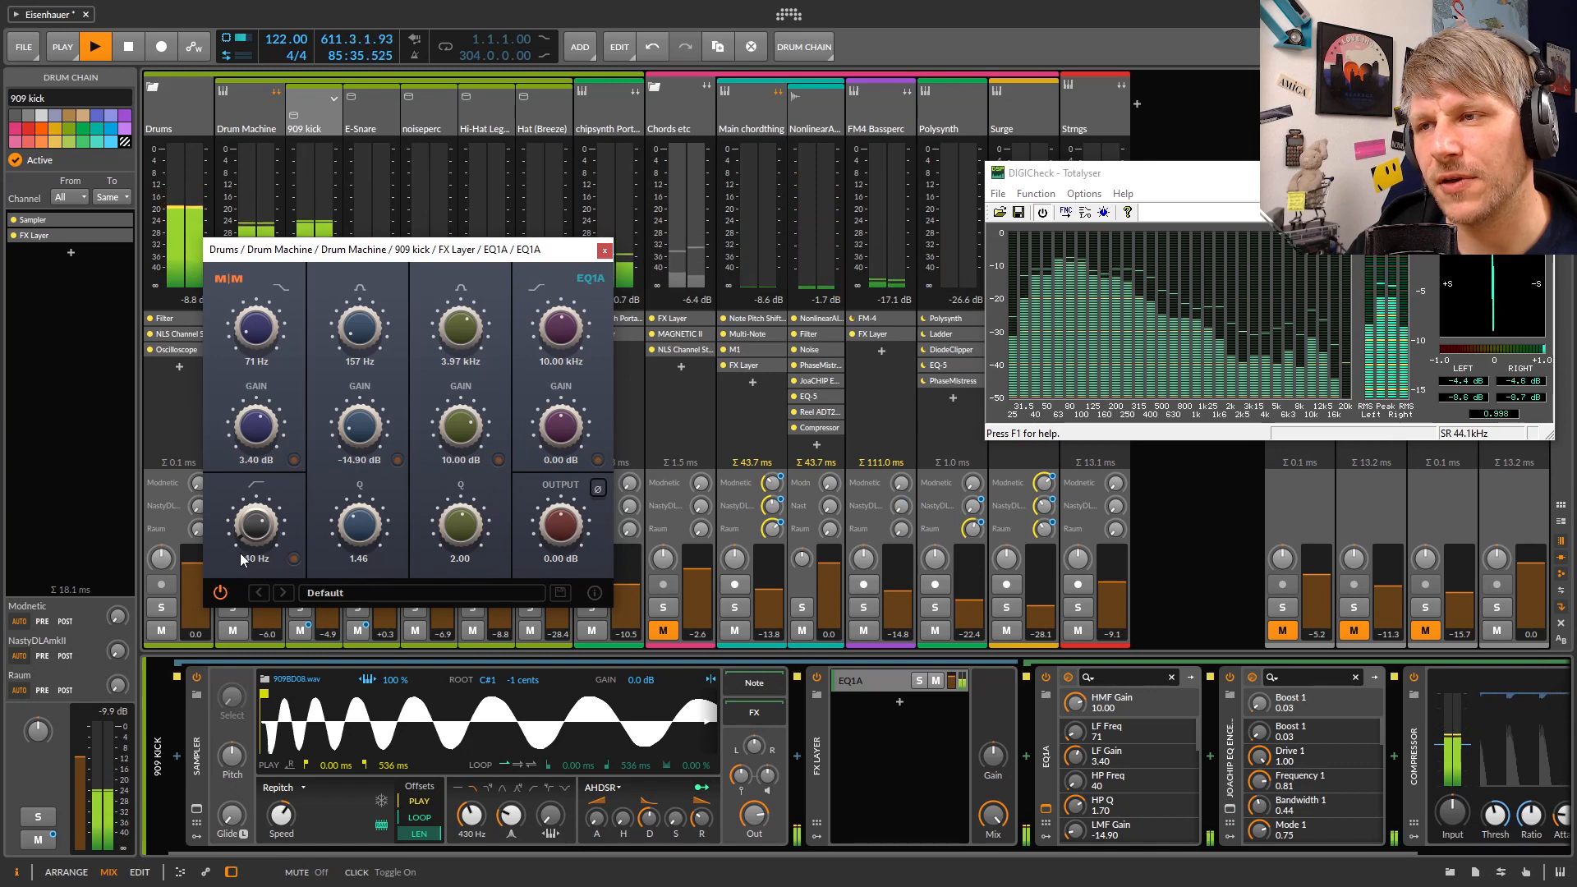
left_click_drag(1102, 181, 1023, 175)
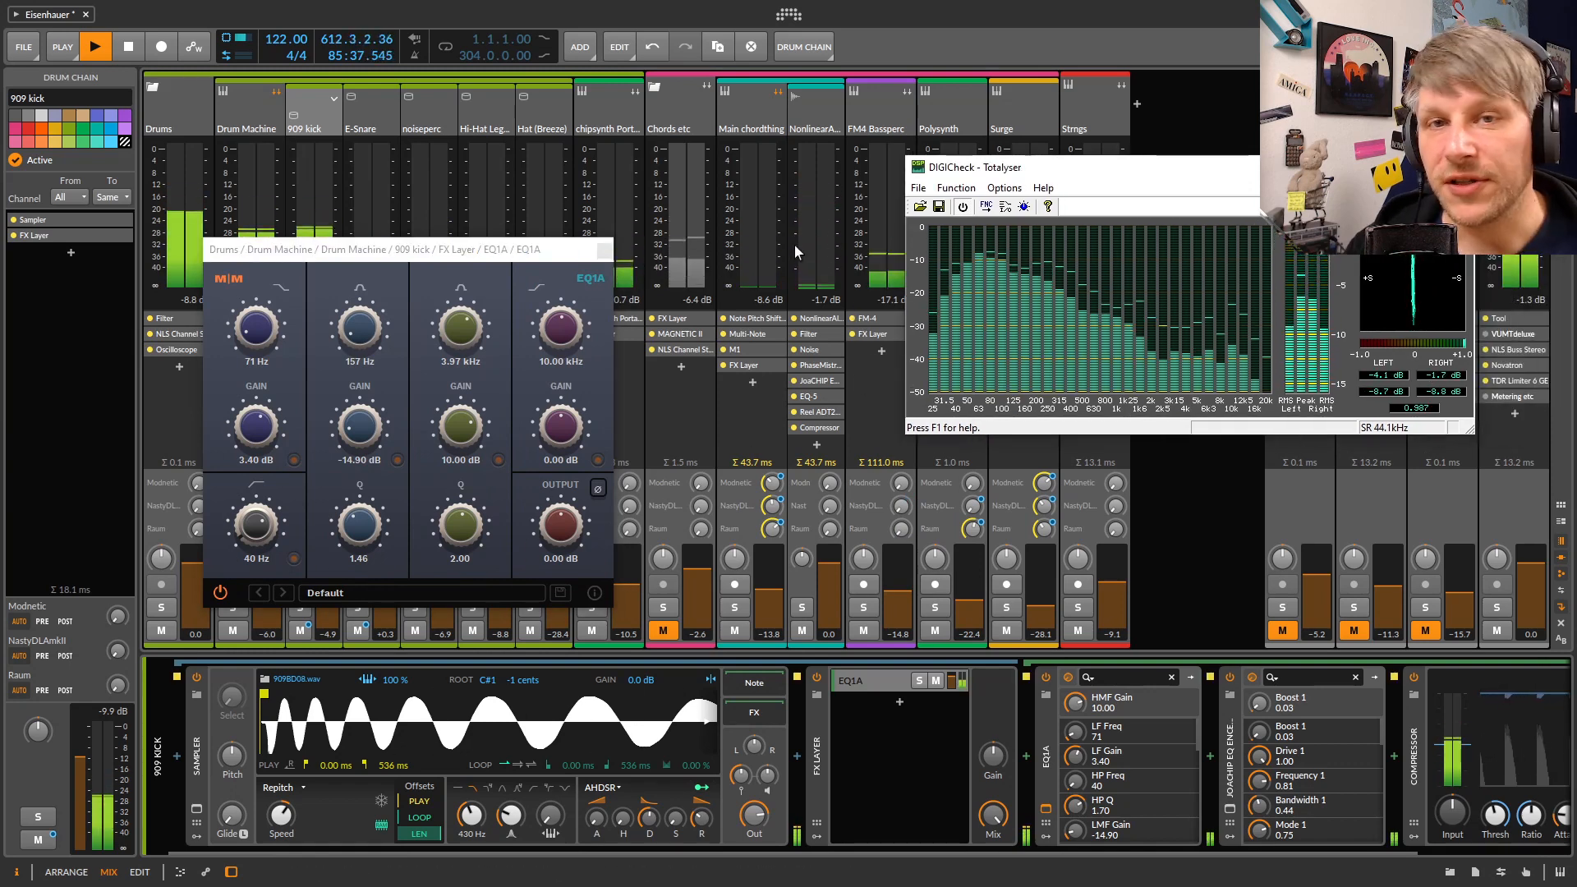
left_click_drag(422, 255, 483, 285)
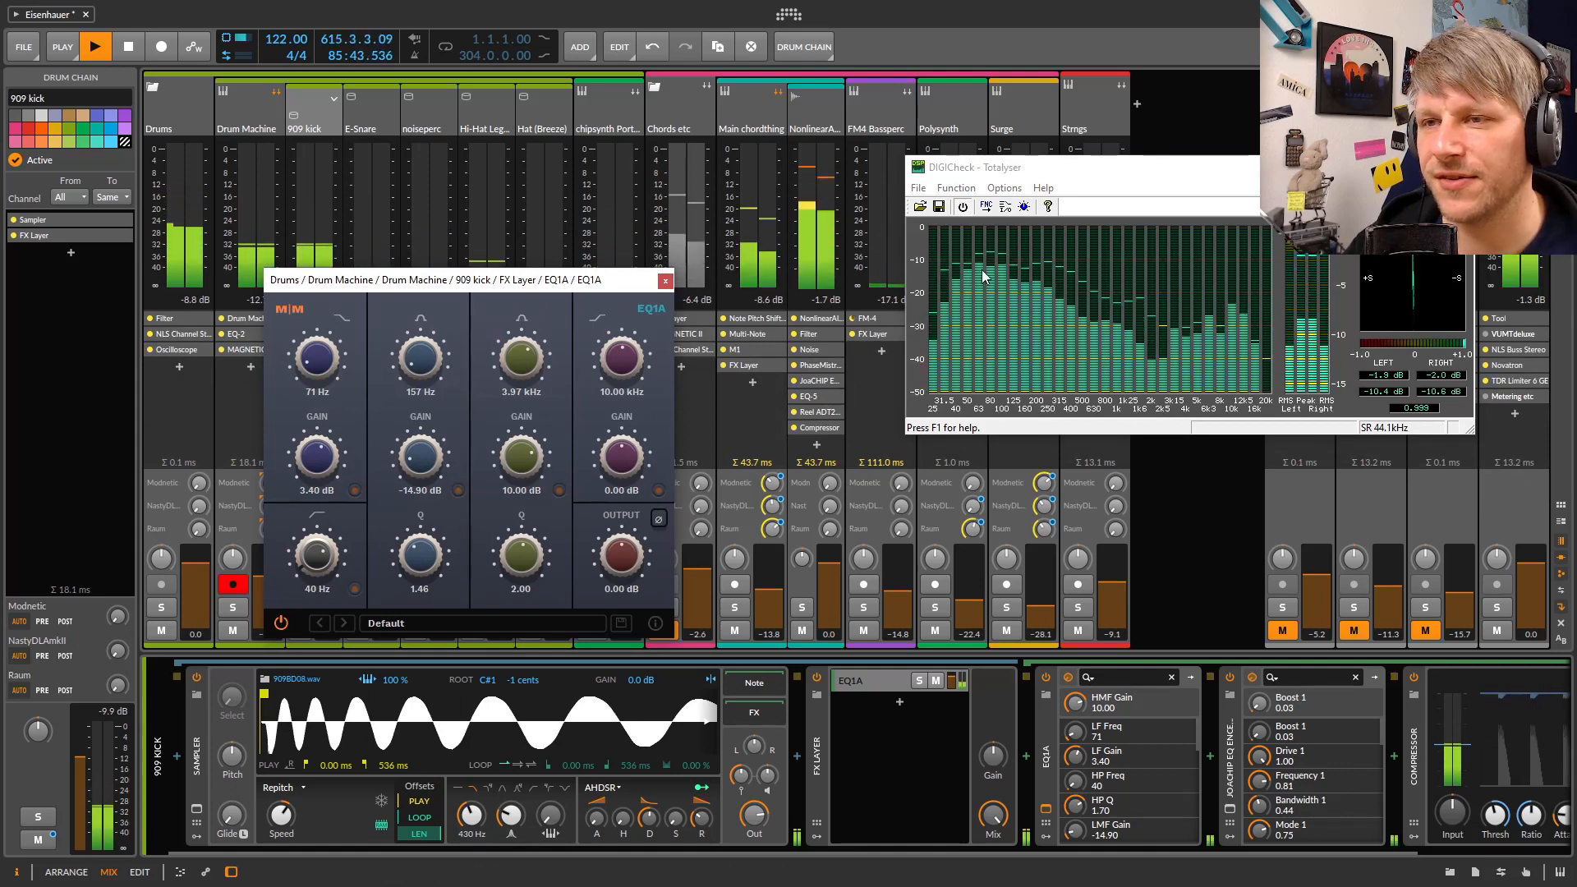
Close the spectrum analyser and EQ1A windows and unmute the Chords etc group
left_click(1381, 166)
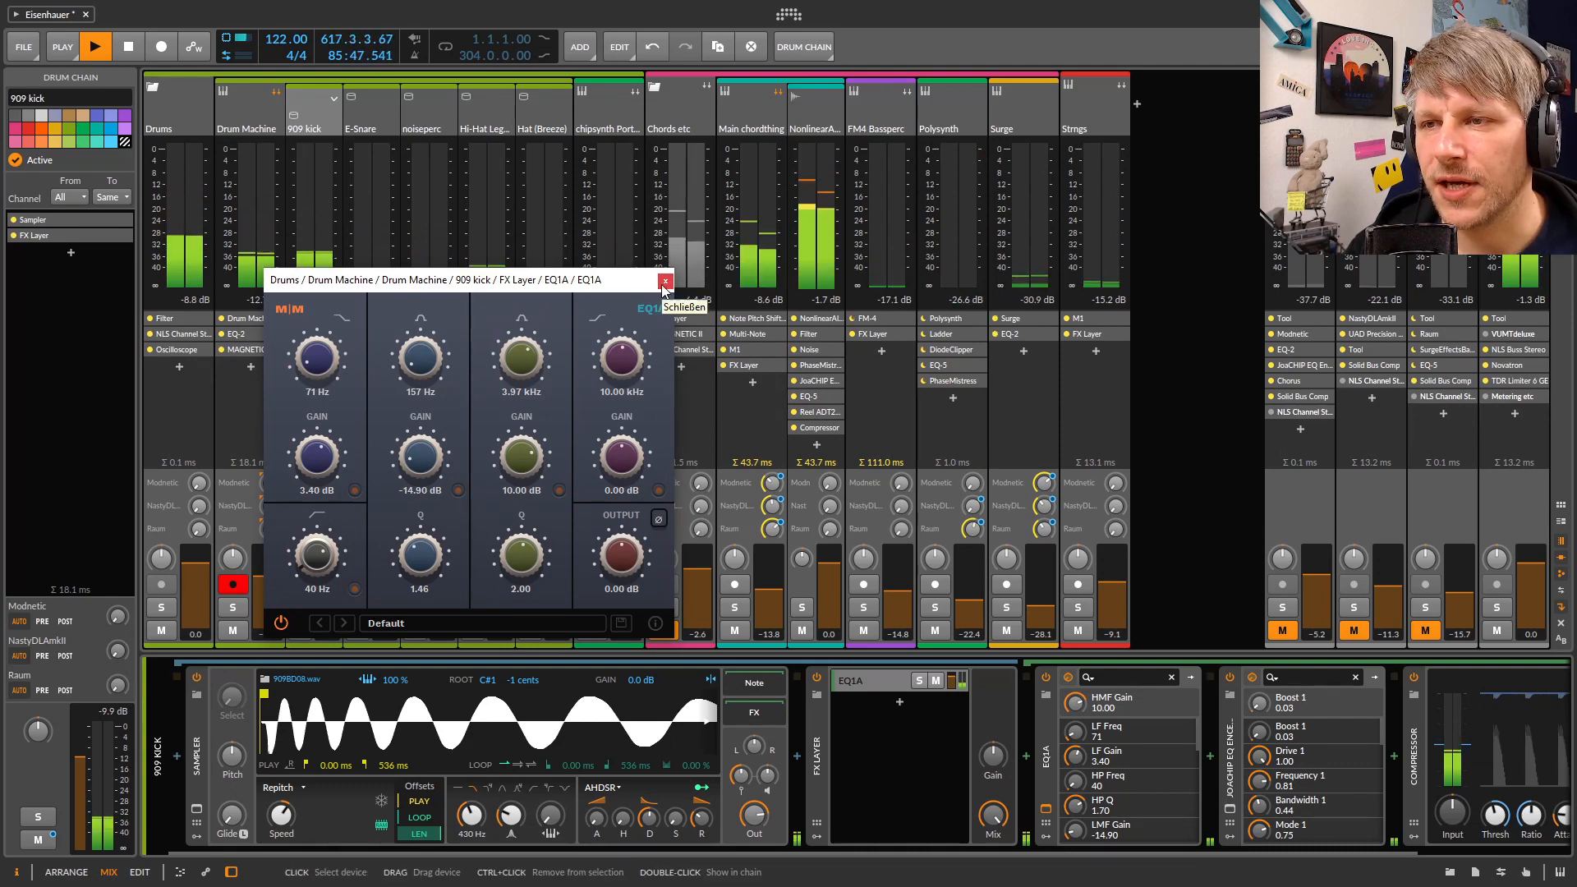
left_click(664, 282)
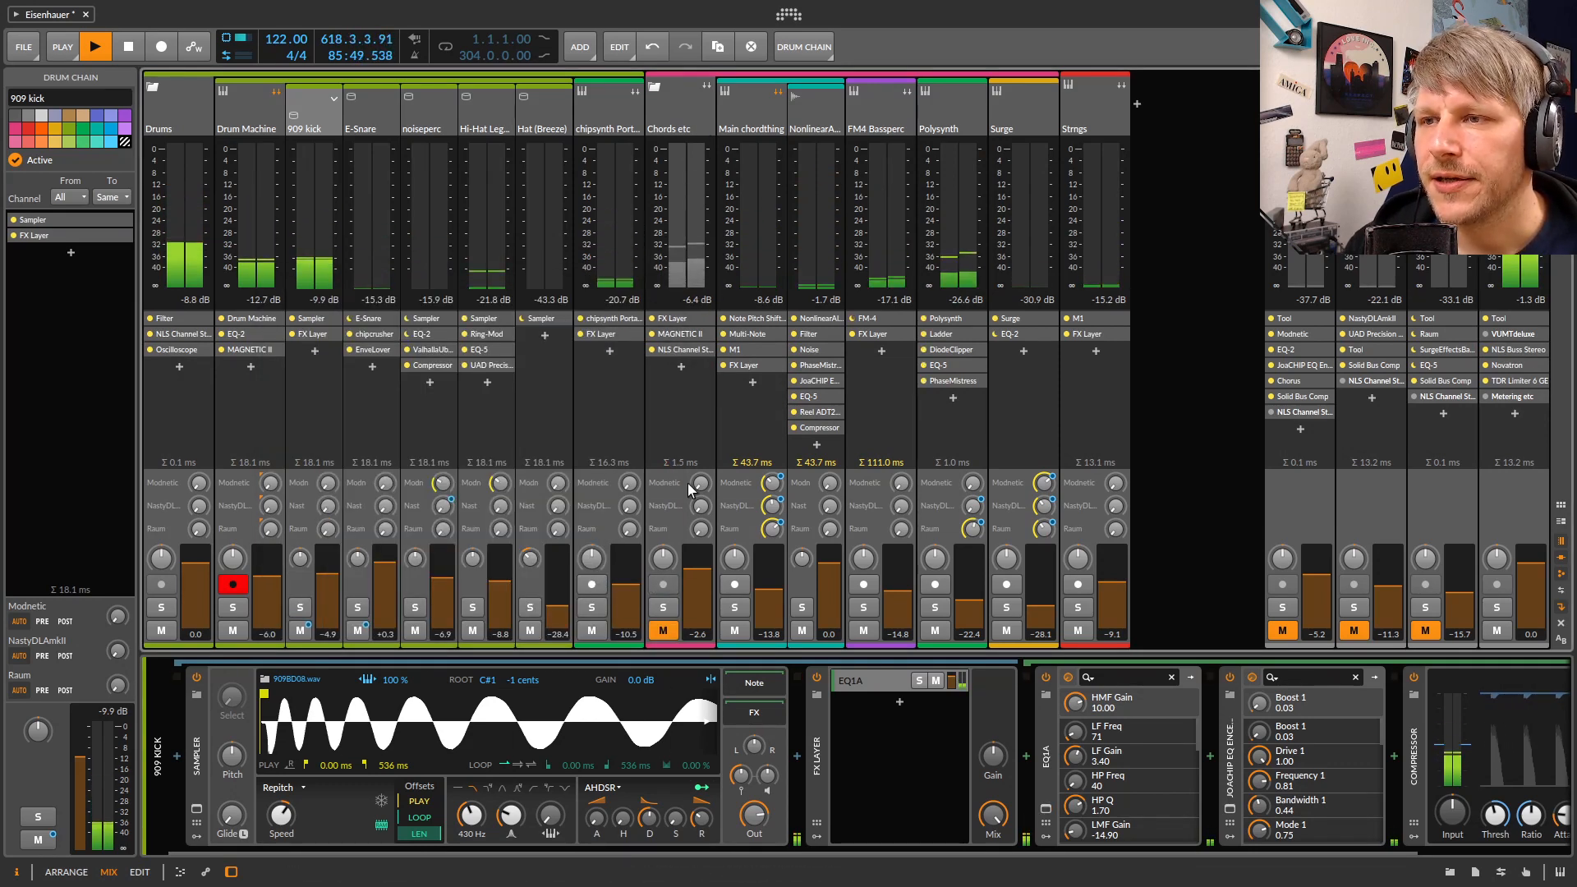
left_click(682, 457)
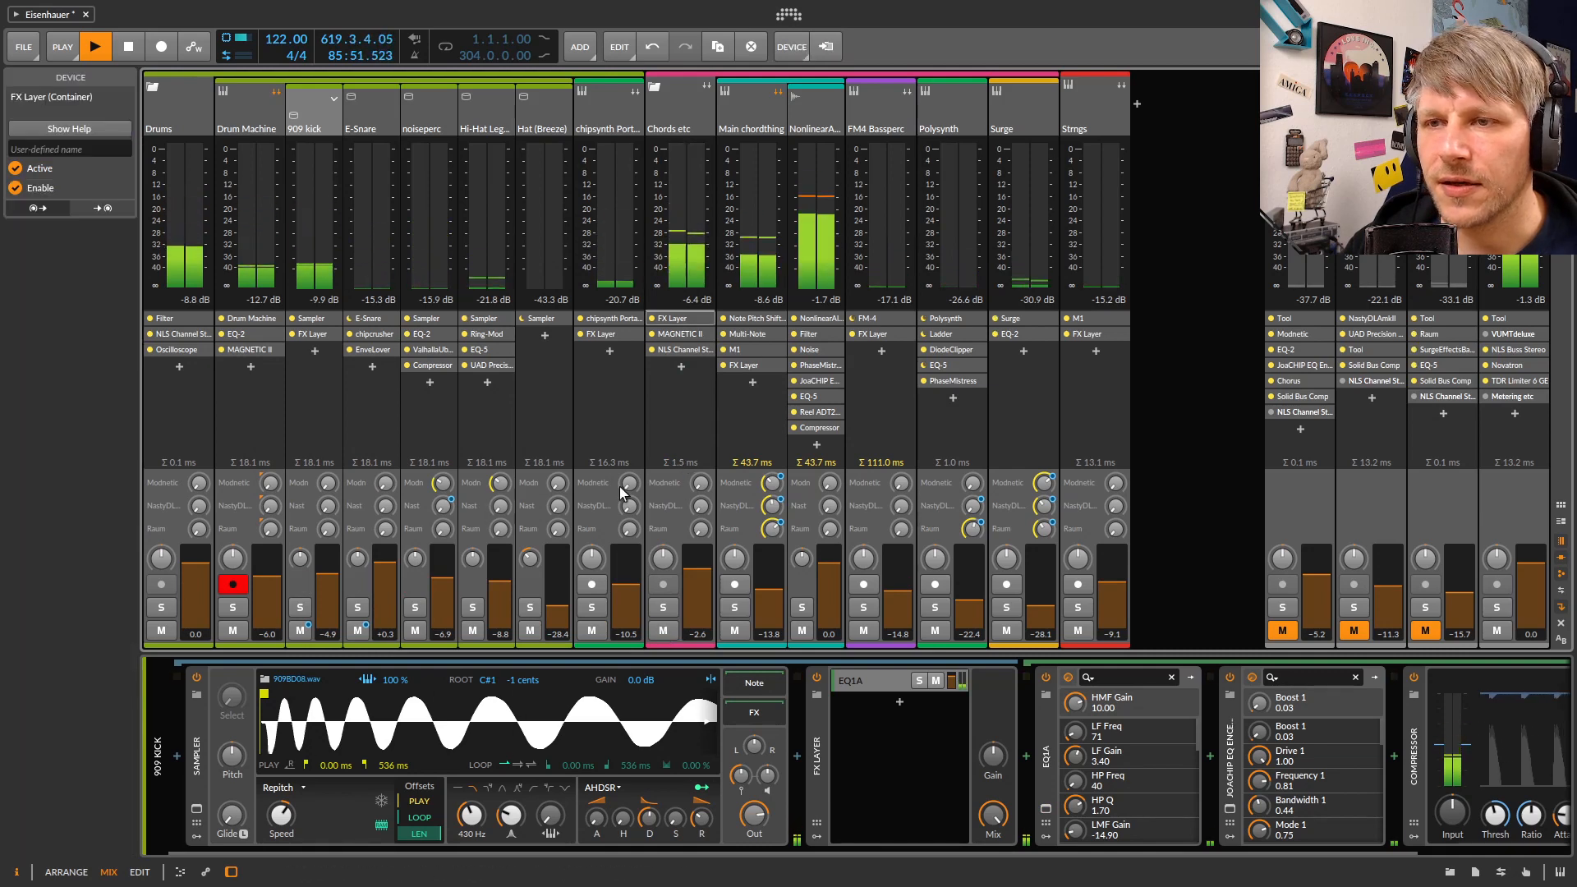
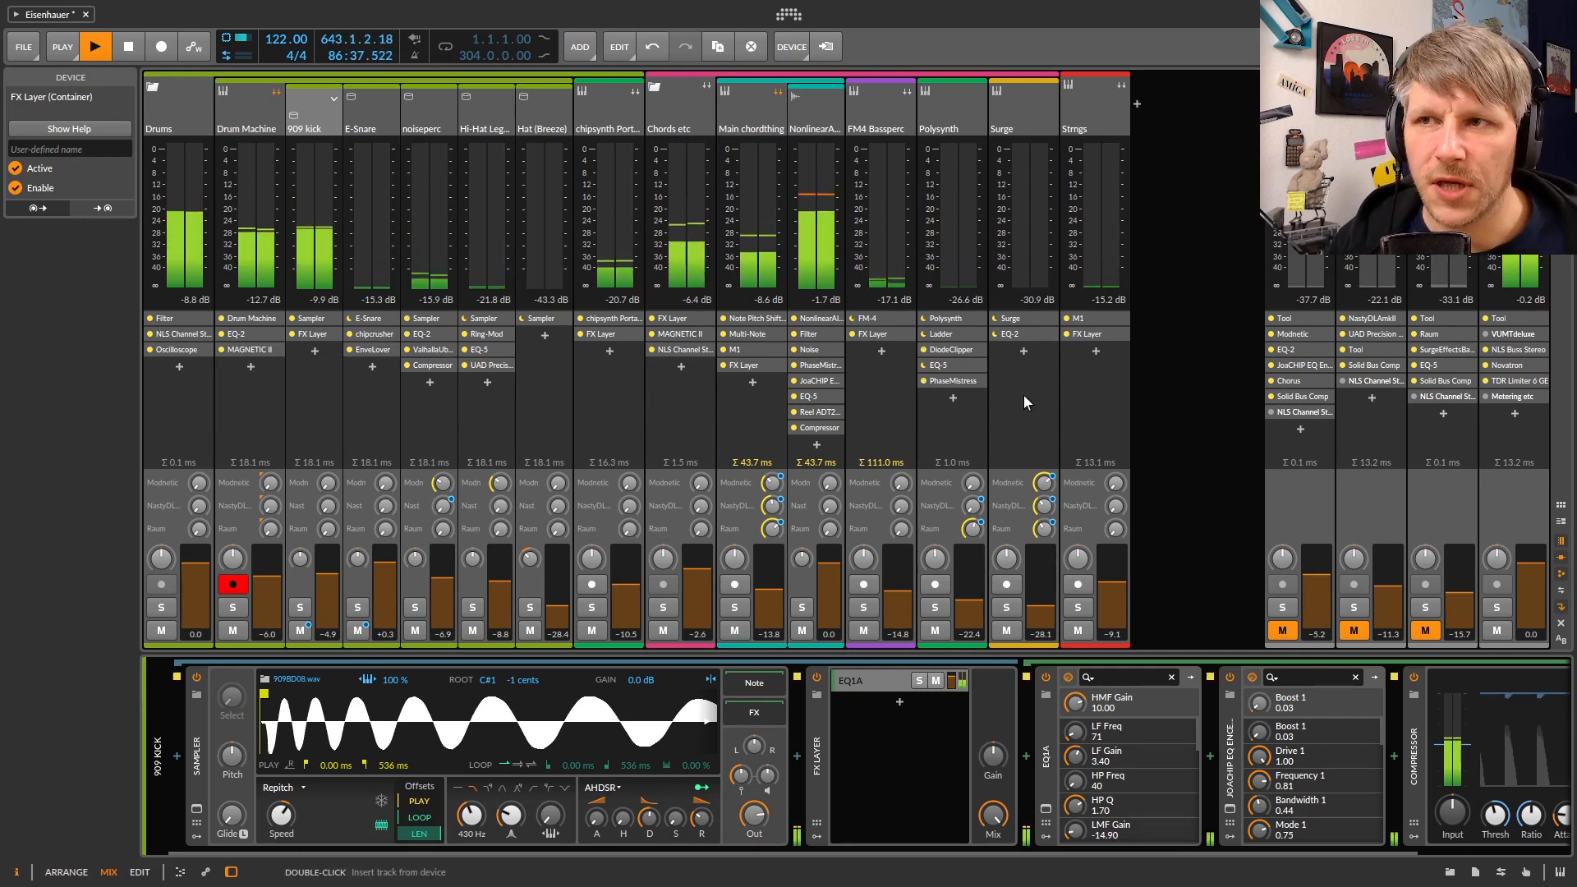
Compare the chipsynth PortaFM and 909 kick chains, bypass the bass's UAD Pultec EQP-1A and mute Chords etc
left_click(608, 102)
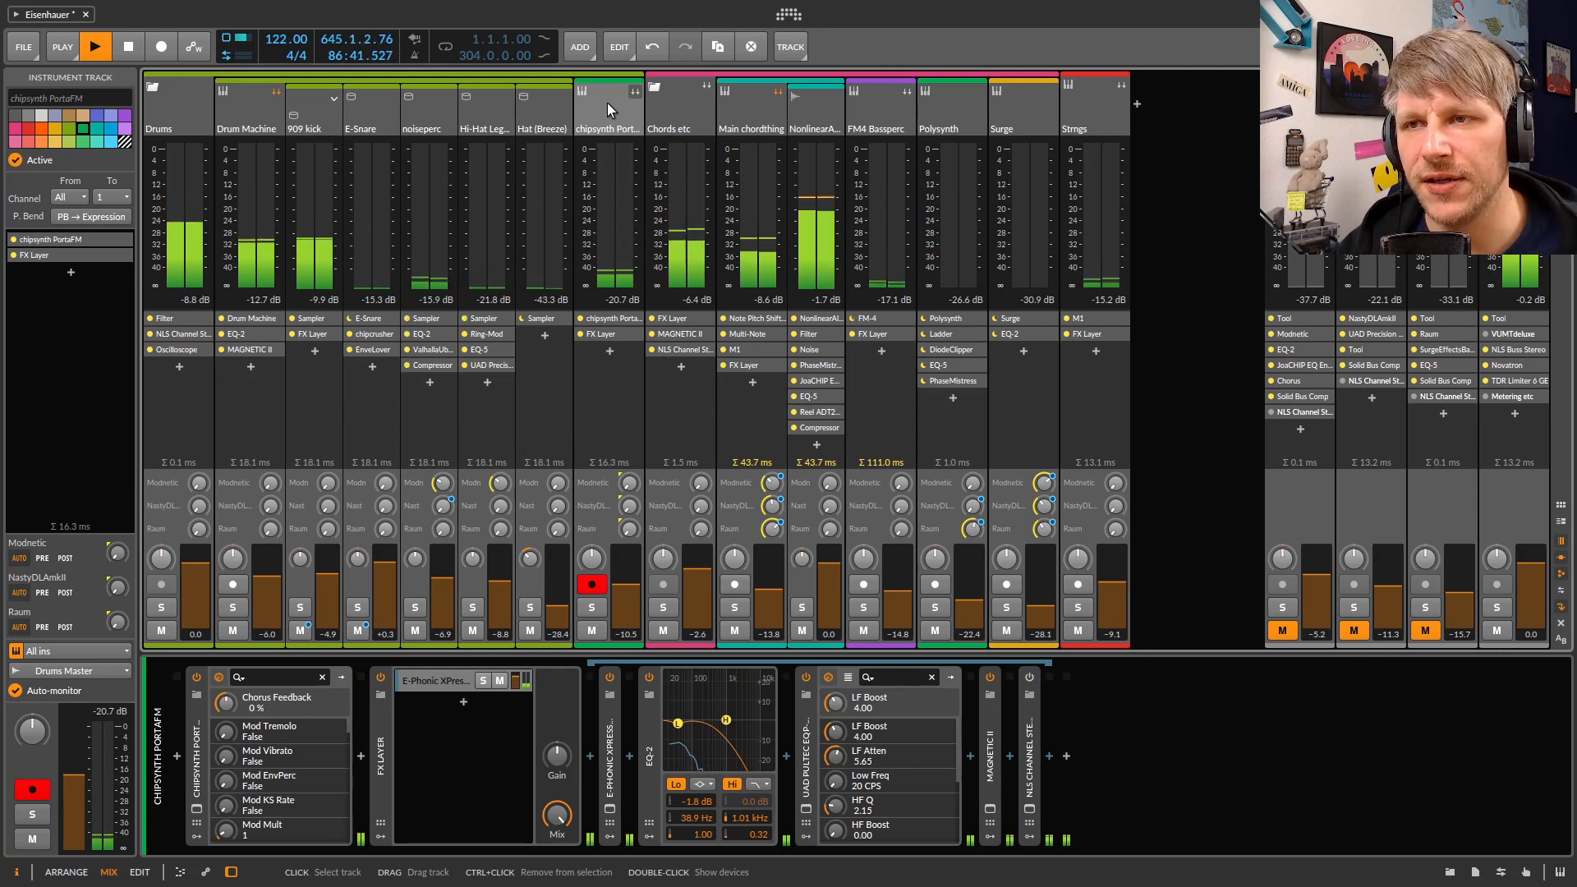
left_click(311, 129)
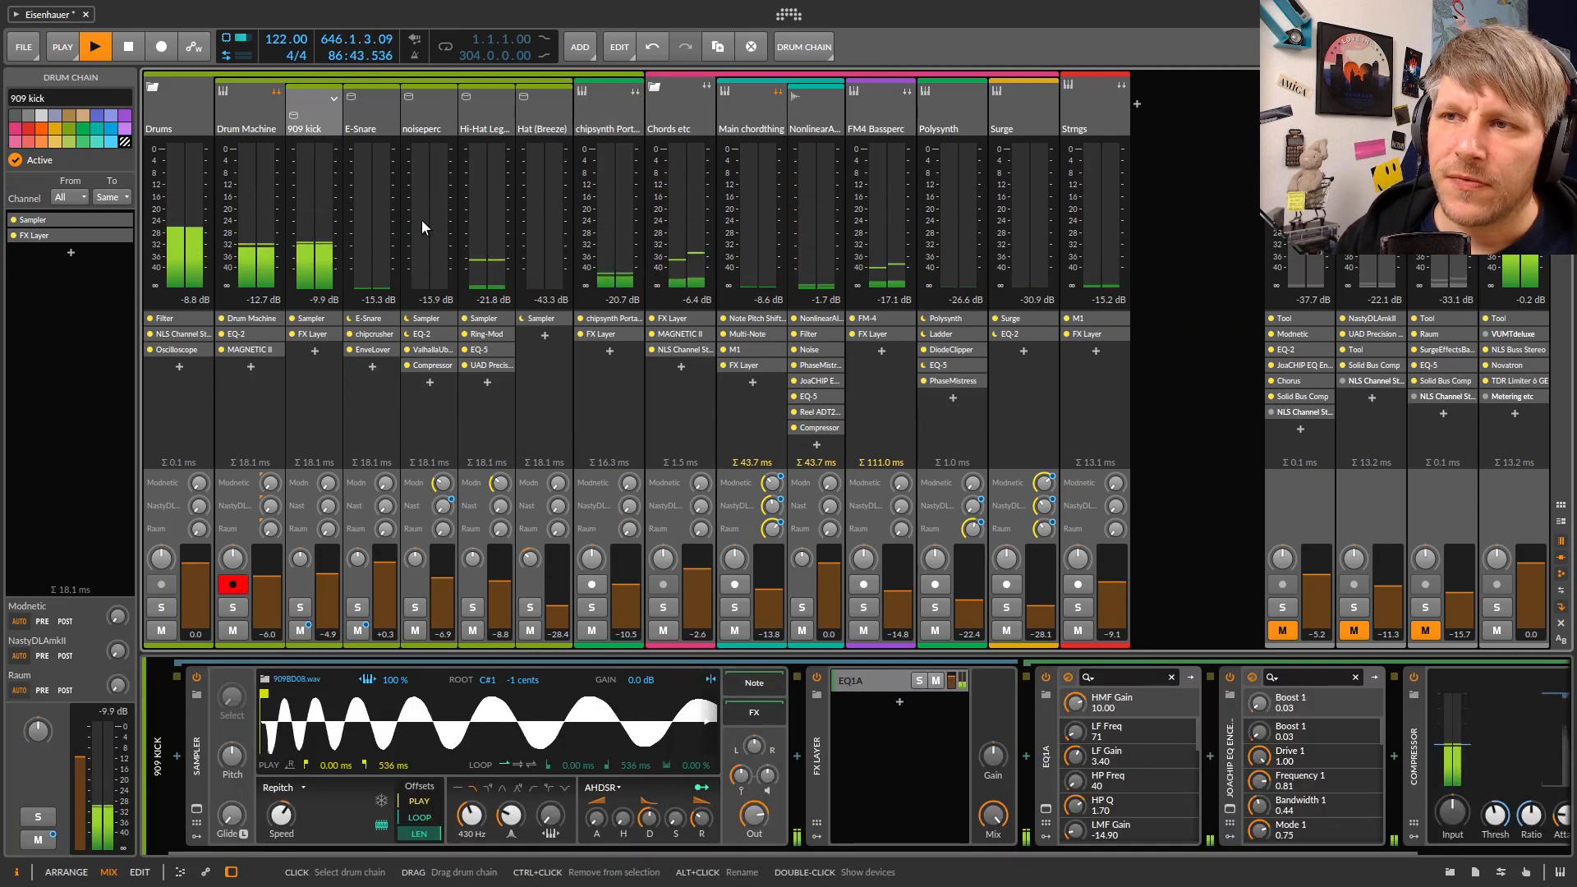
left_click(617, 132)
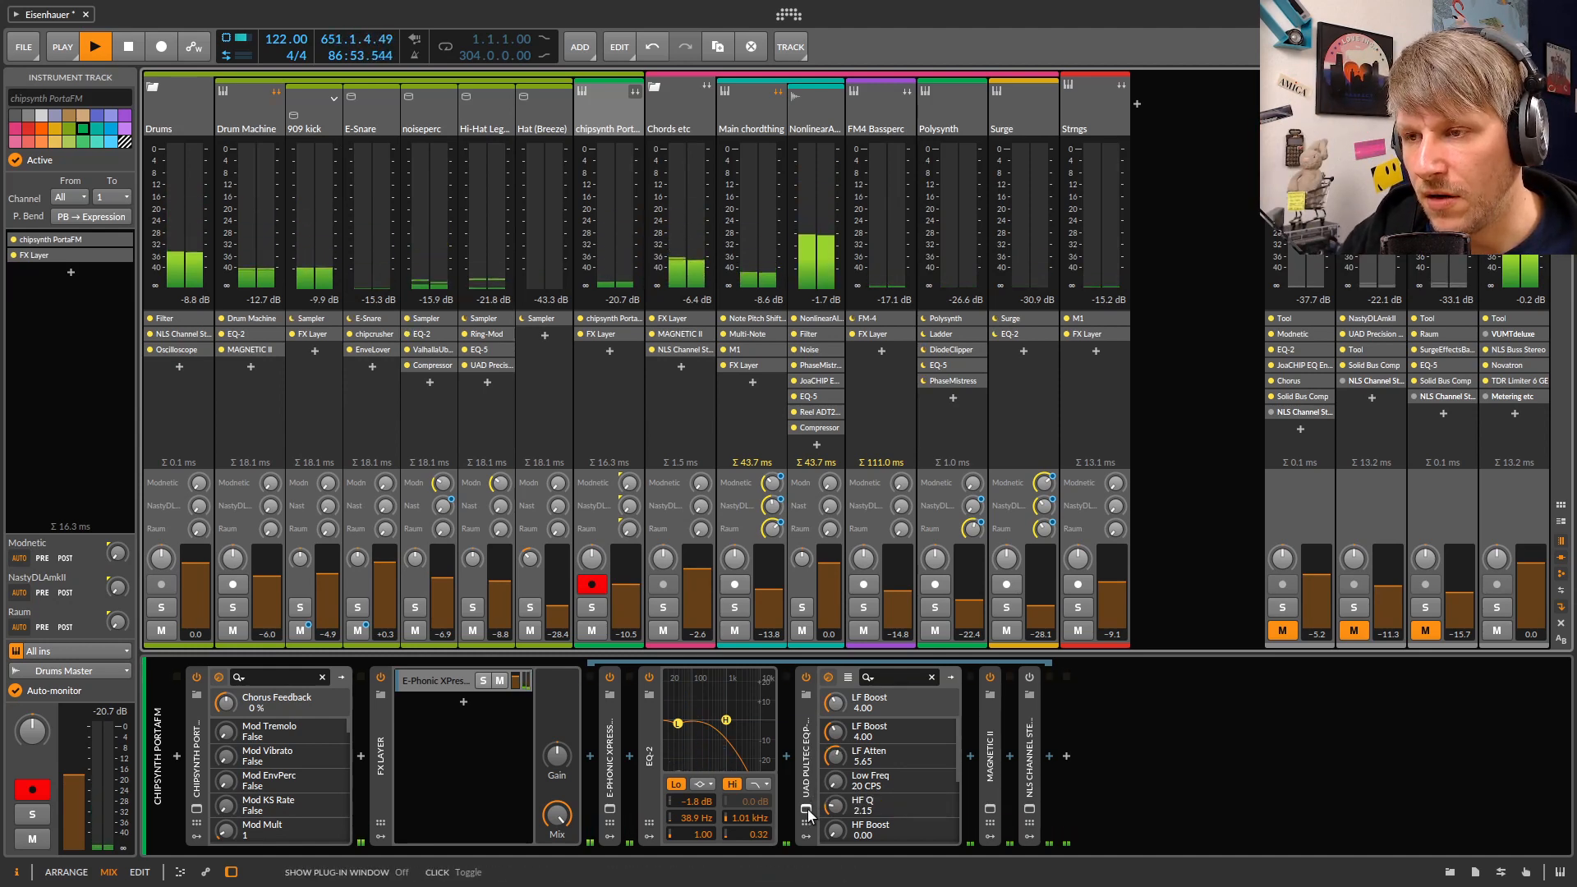
left_click(806, 678)
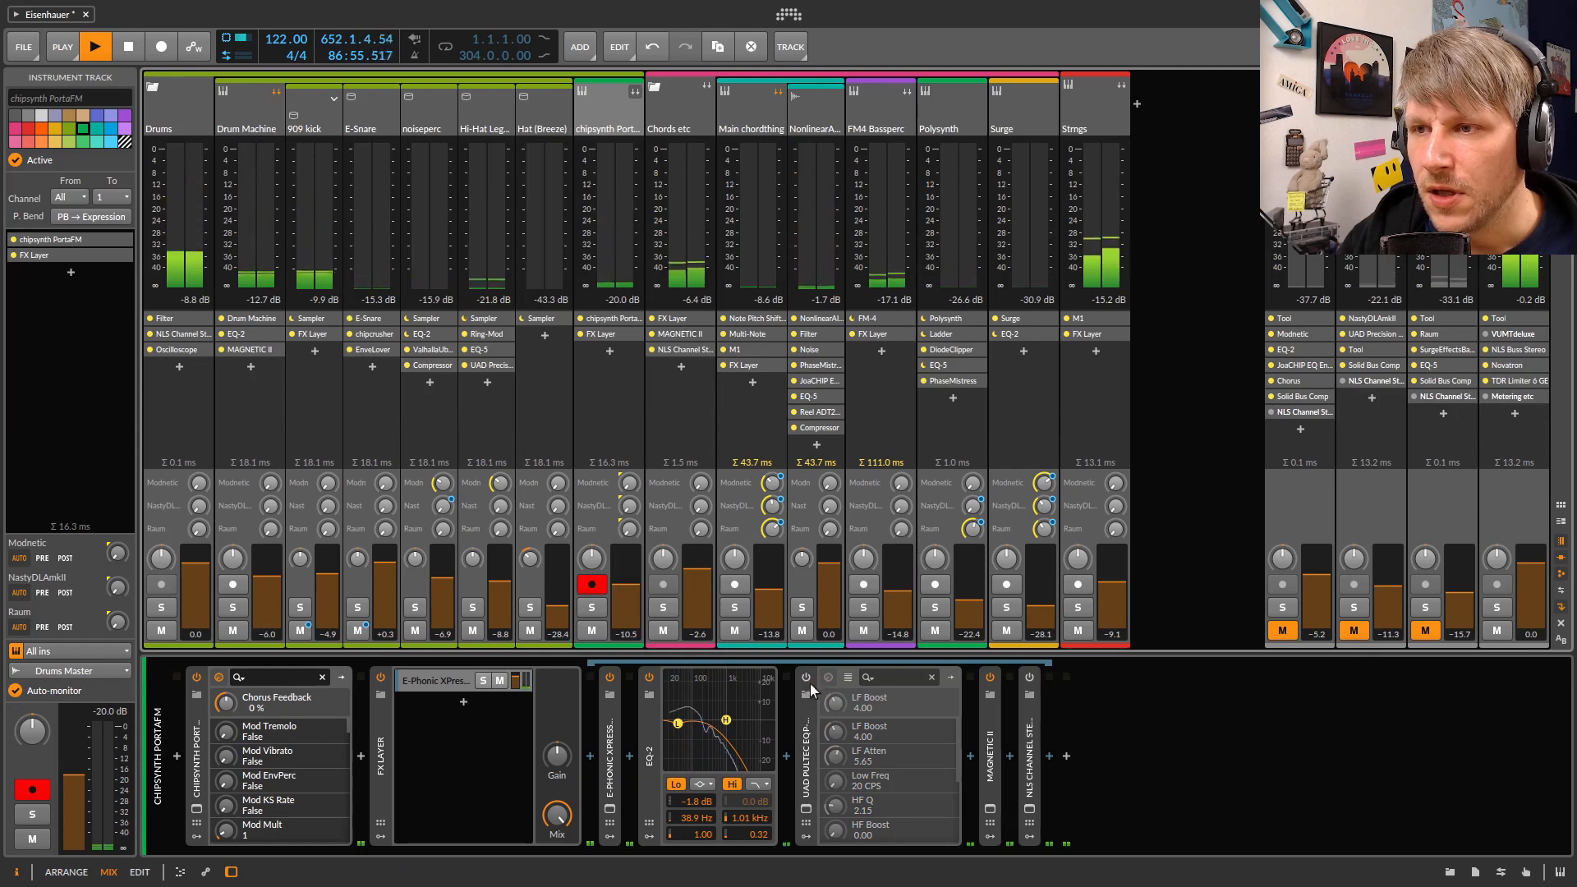
left_click(663, 631)
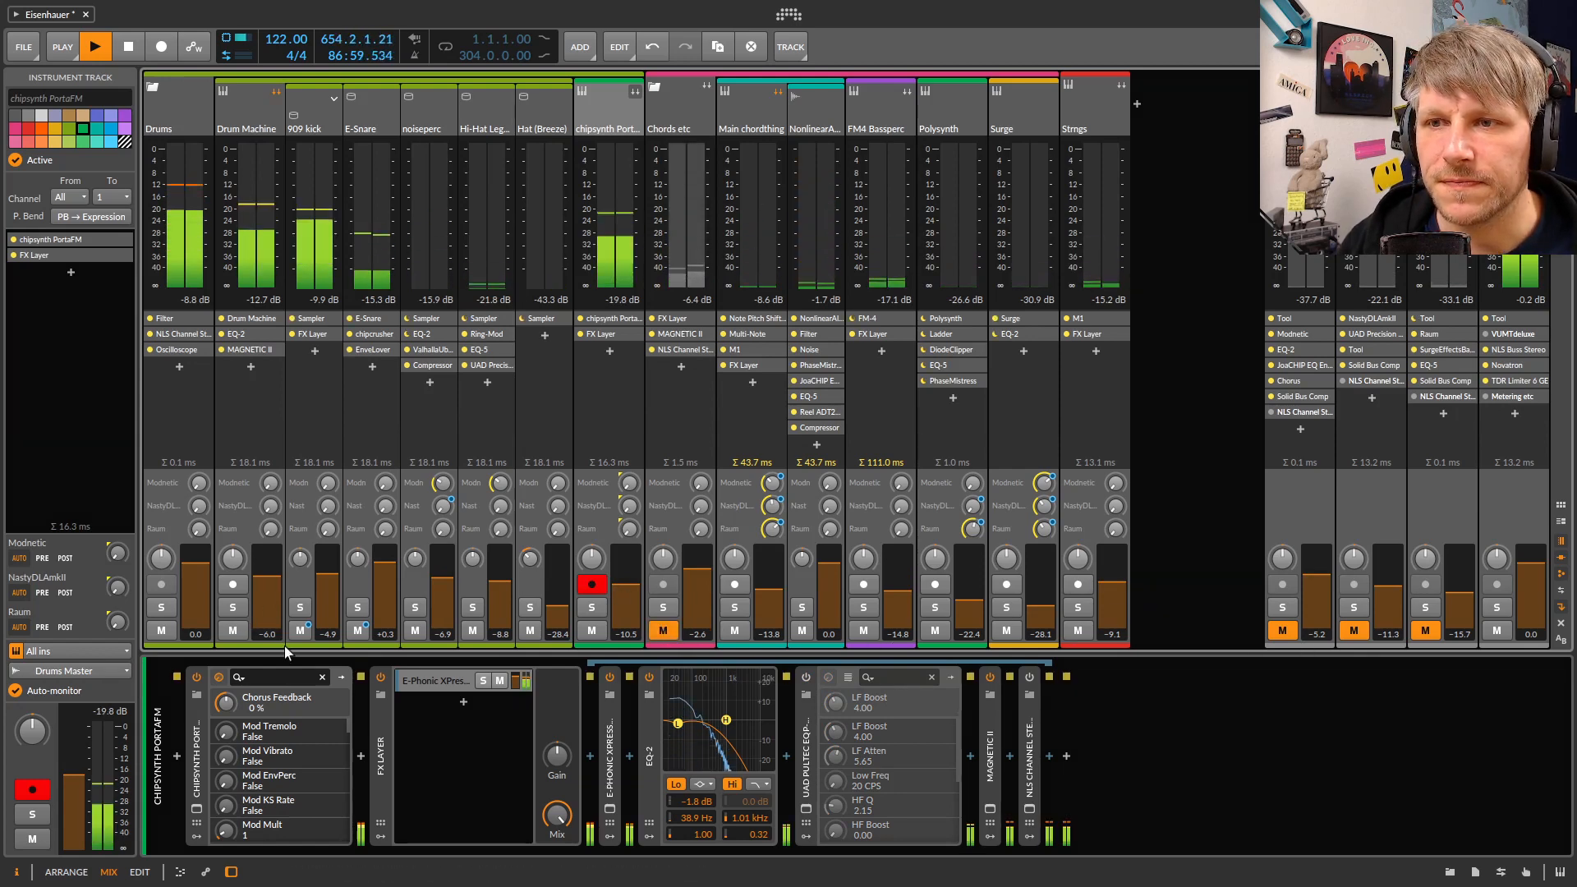
left_click(359, 631)
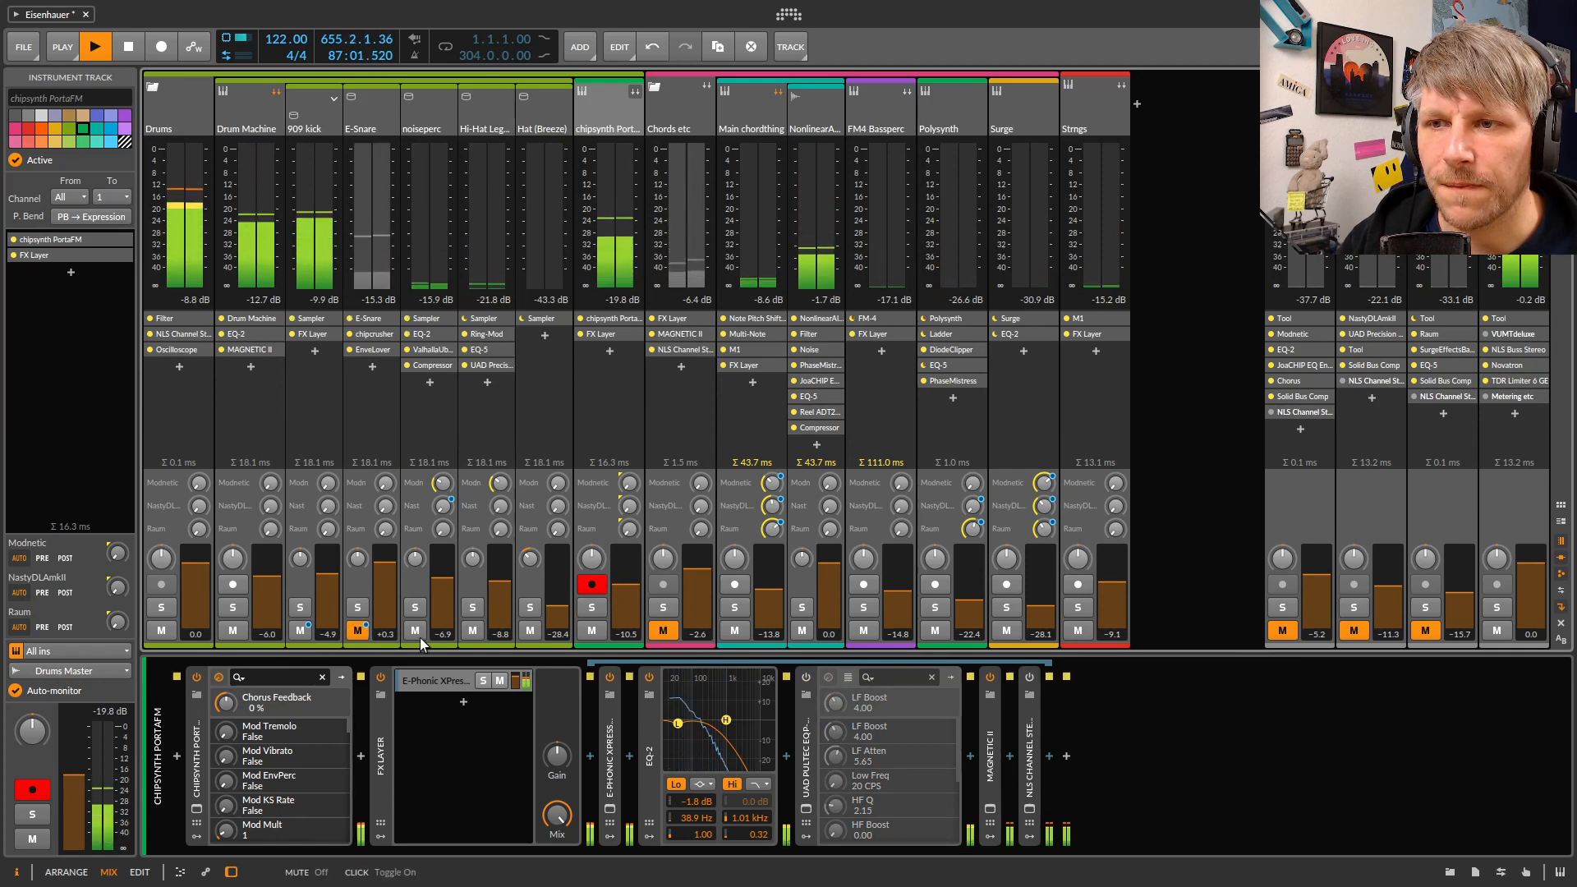
left_click(415, 630)
left_click(415, 630)
left_click(358, 631)
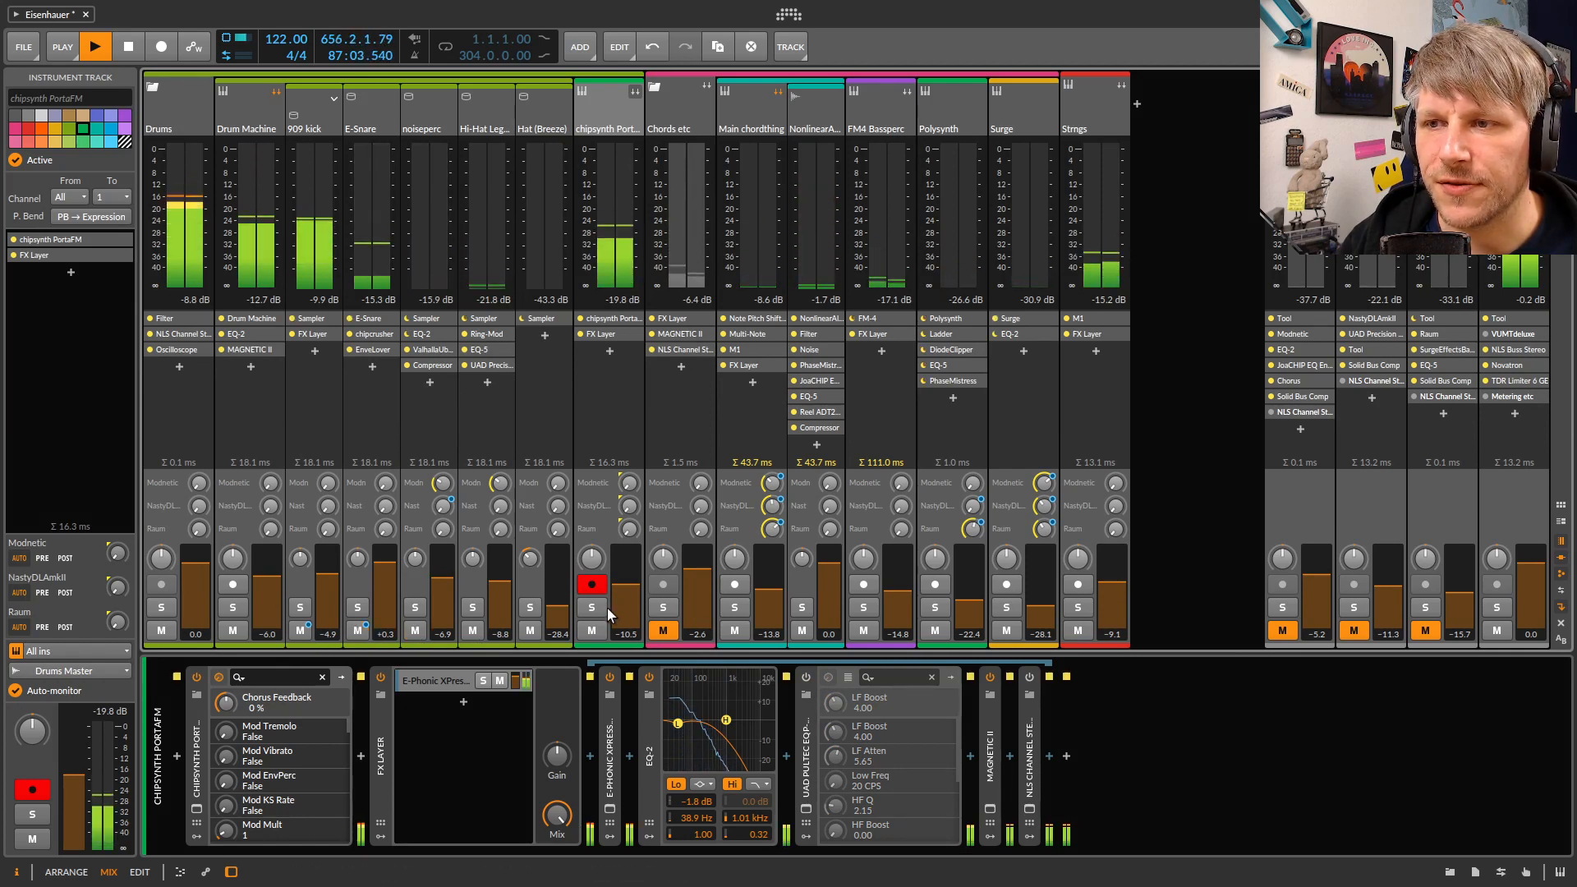
Solo chipsynth PortaFM, Drums, 909 kick and Drum Machine to hear only kick and bass together
left_click(592, 608)
left_click(158, 608)
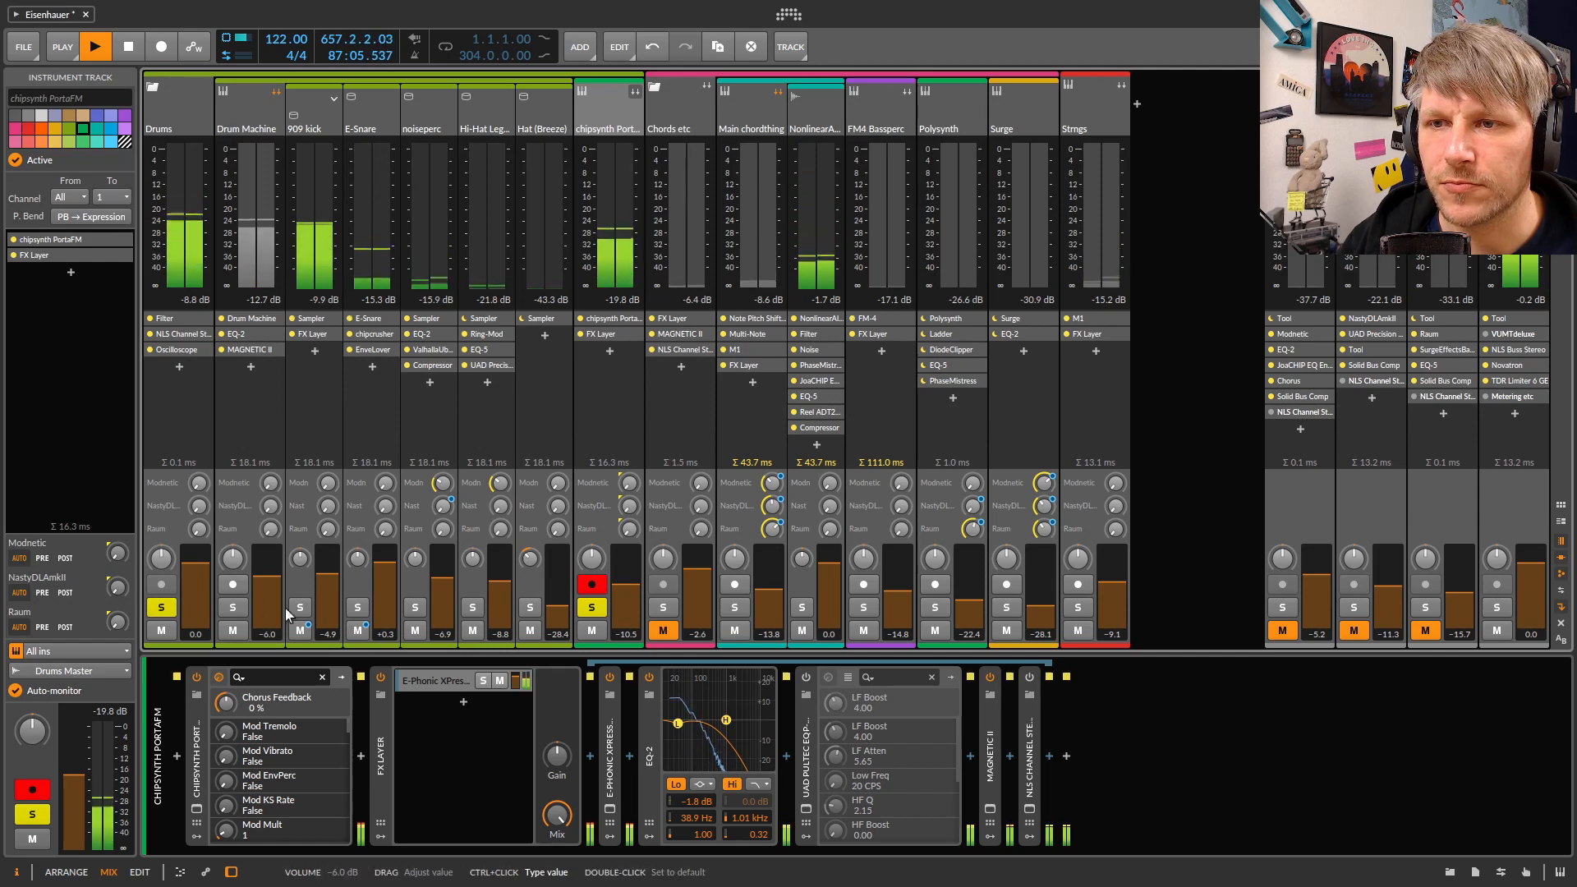
left_click(304, 613)
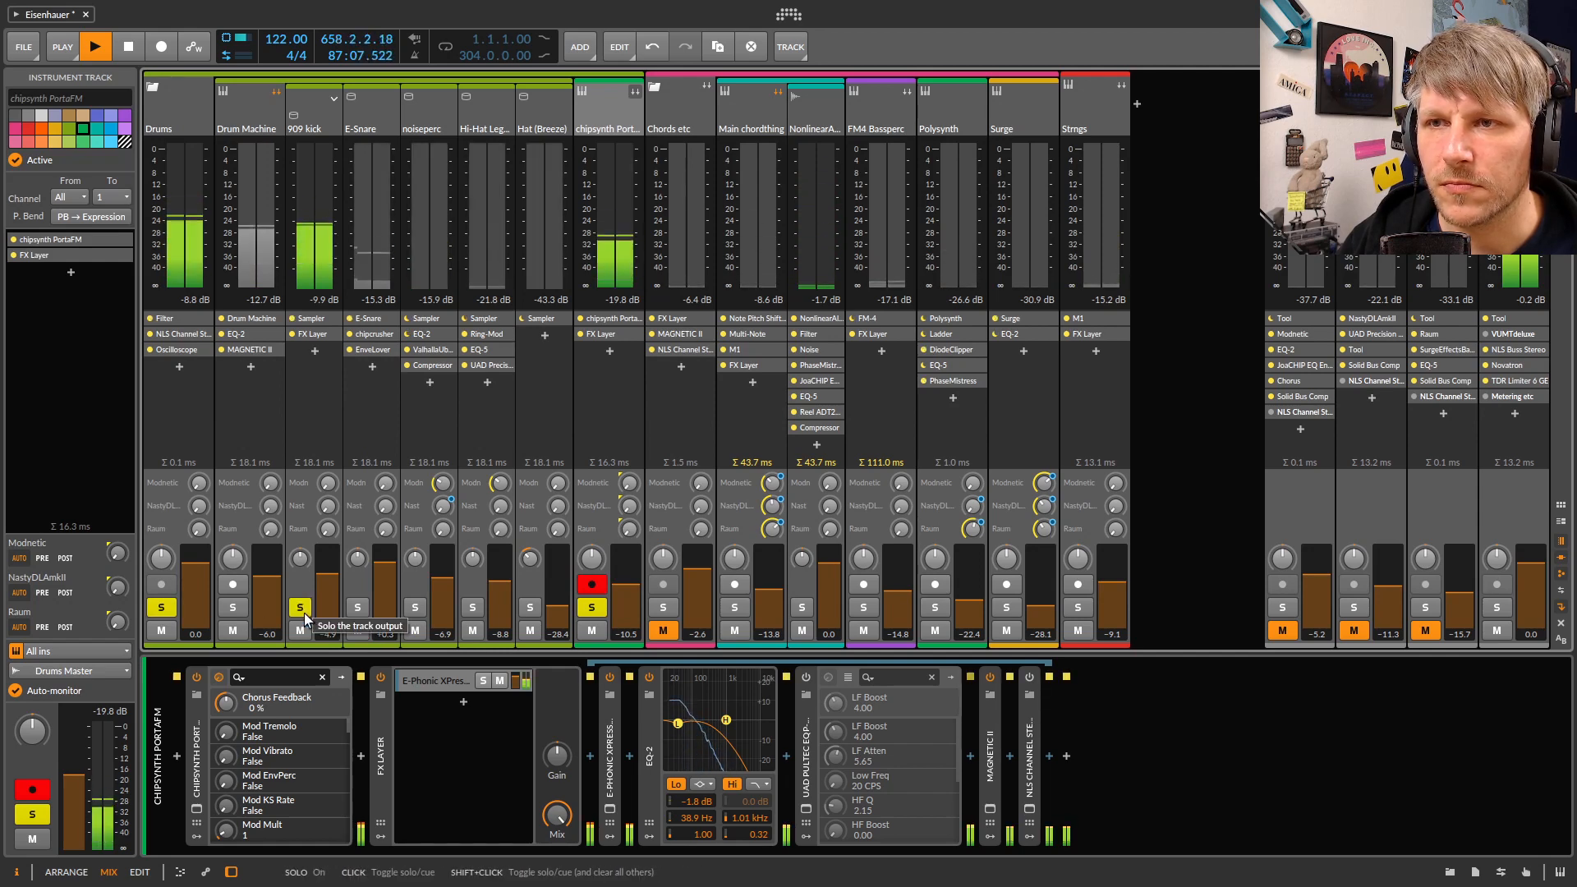
left_click(231, 608)
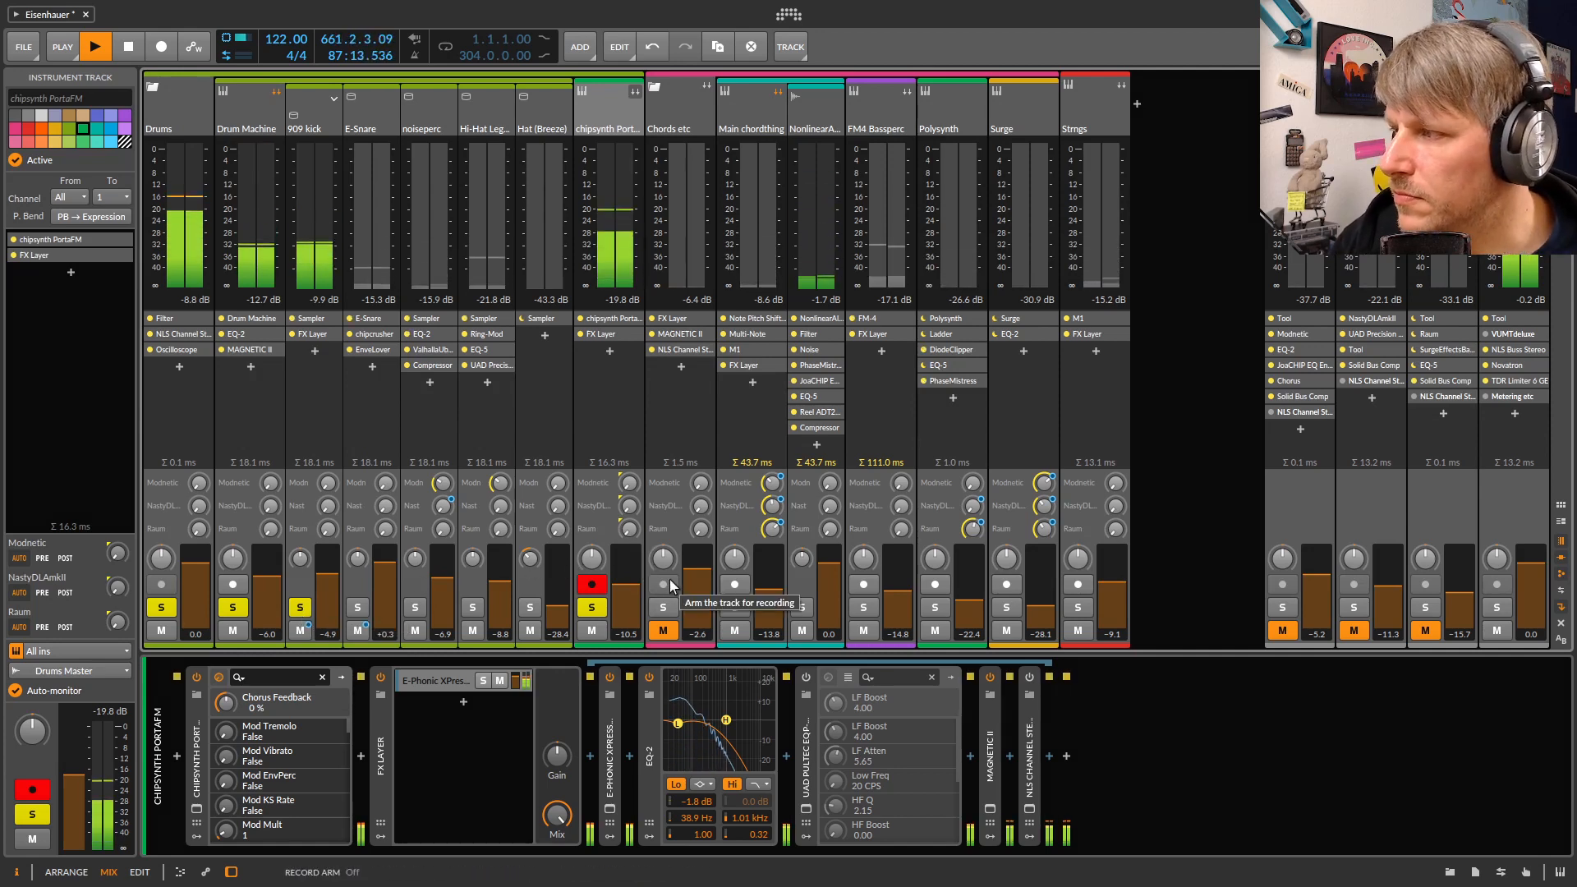
Re-enable UAD Pultec EQP-1A on chipsynth PortaFM and compare the bass with MAGNETIC II bypassed and active
left_click(806, 679)
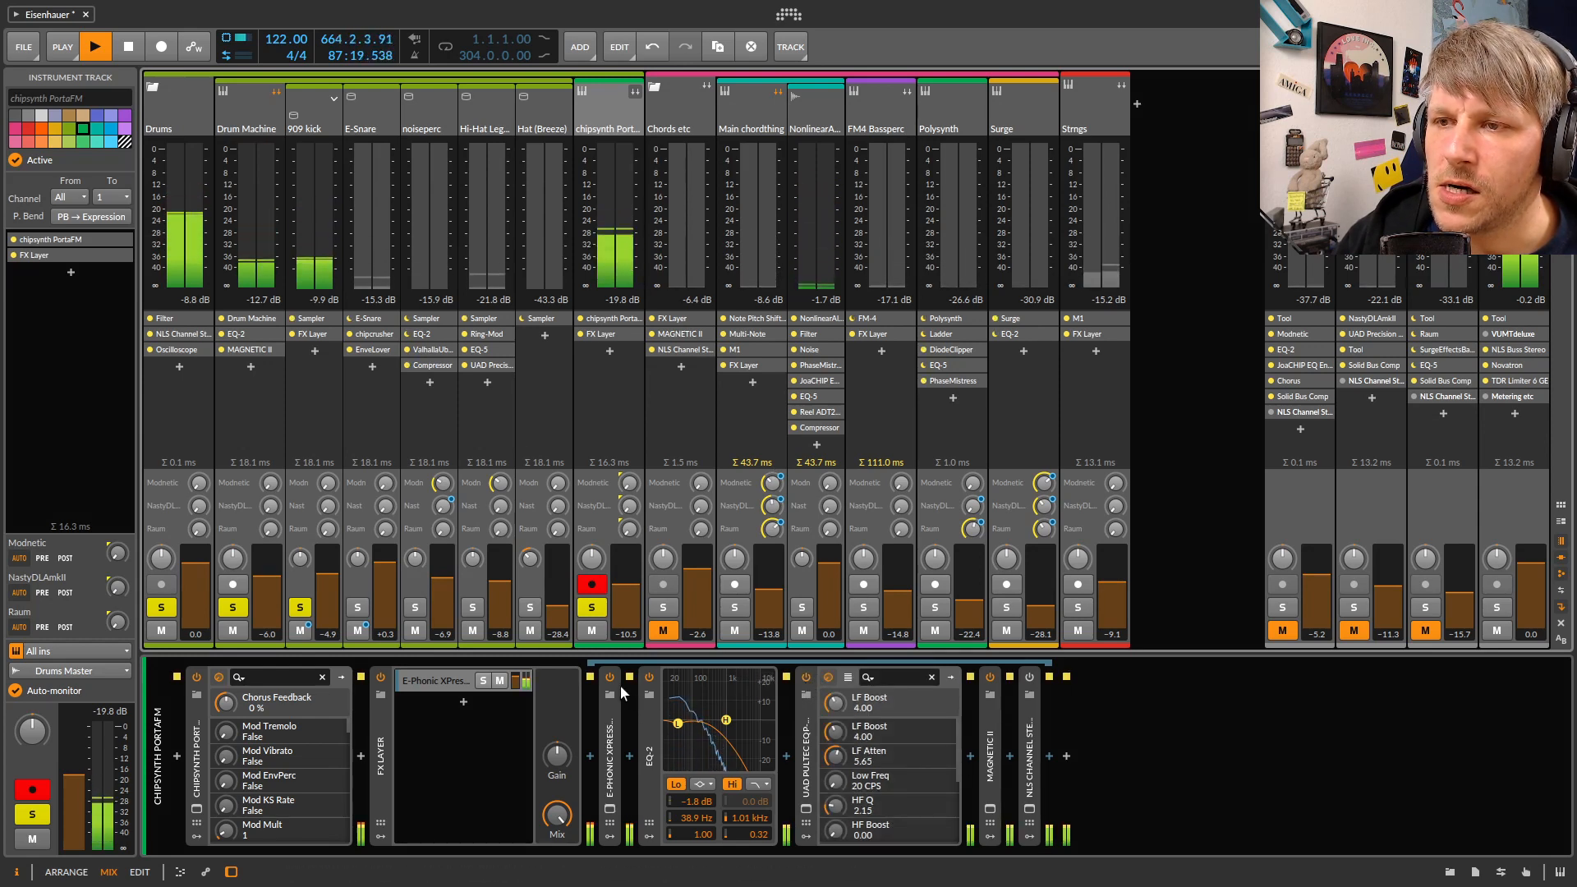
left_click(986, 713)
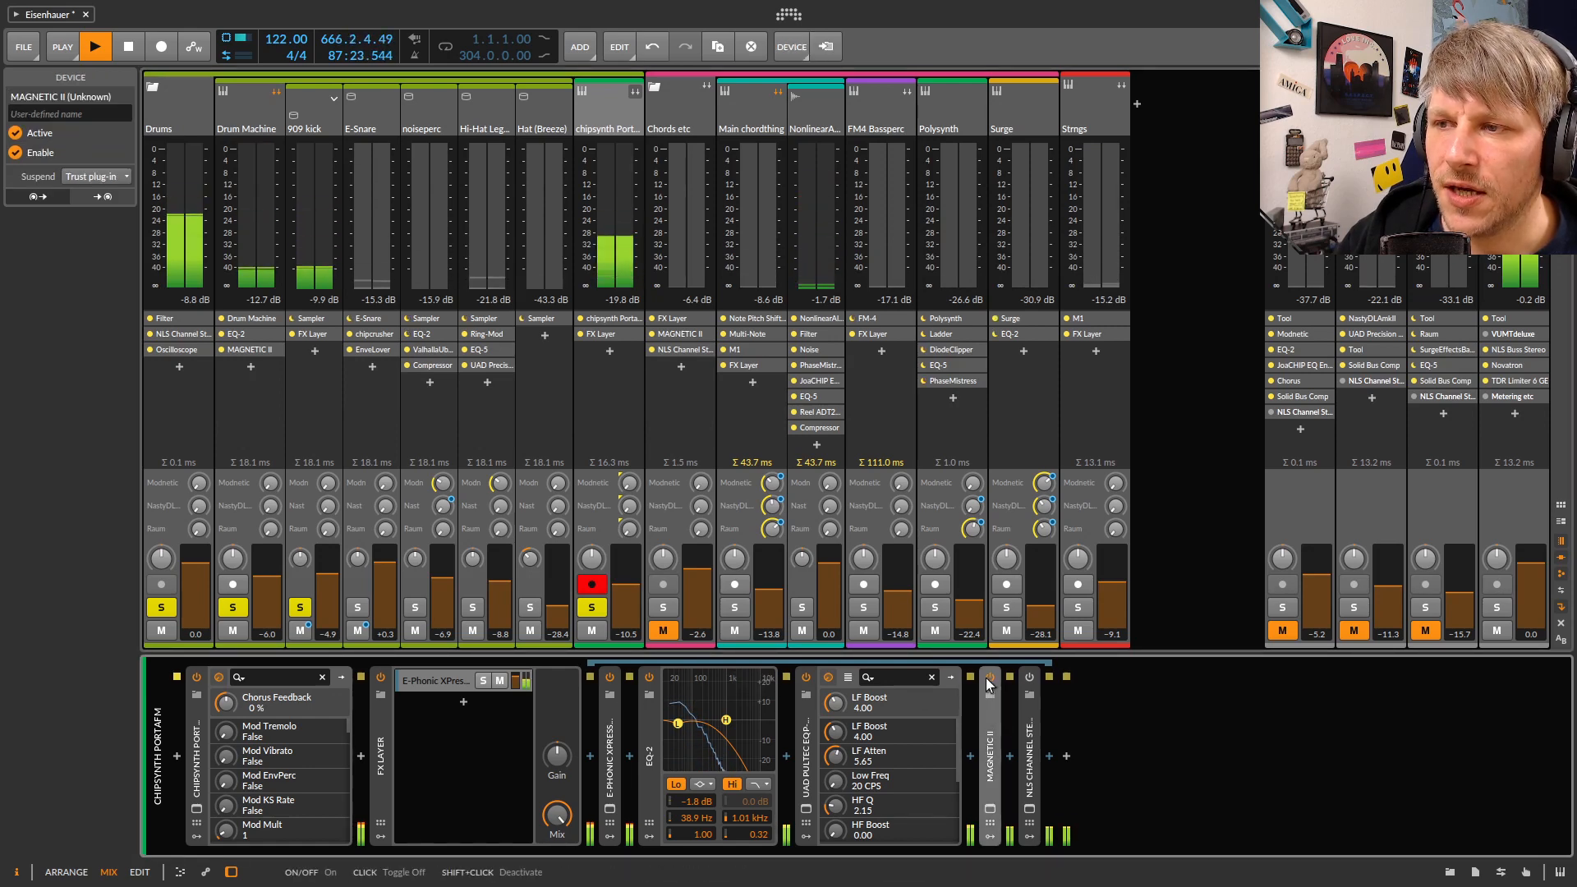
left_click(989, 678)
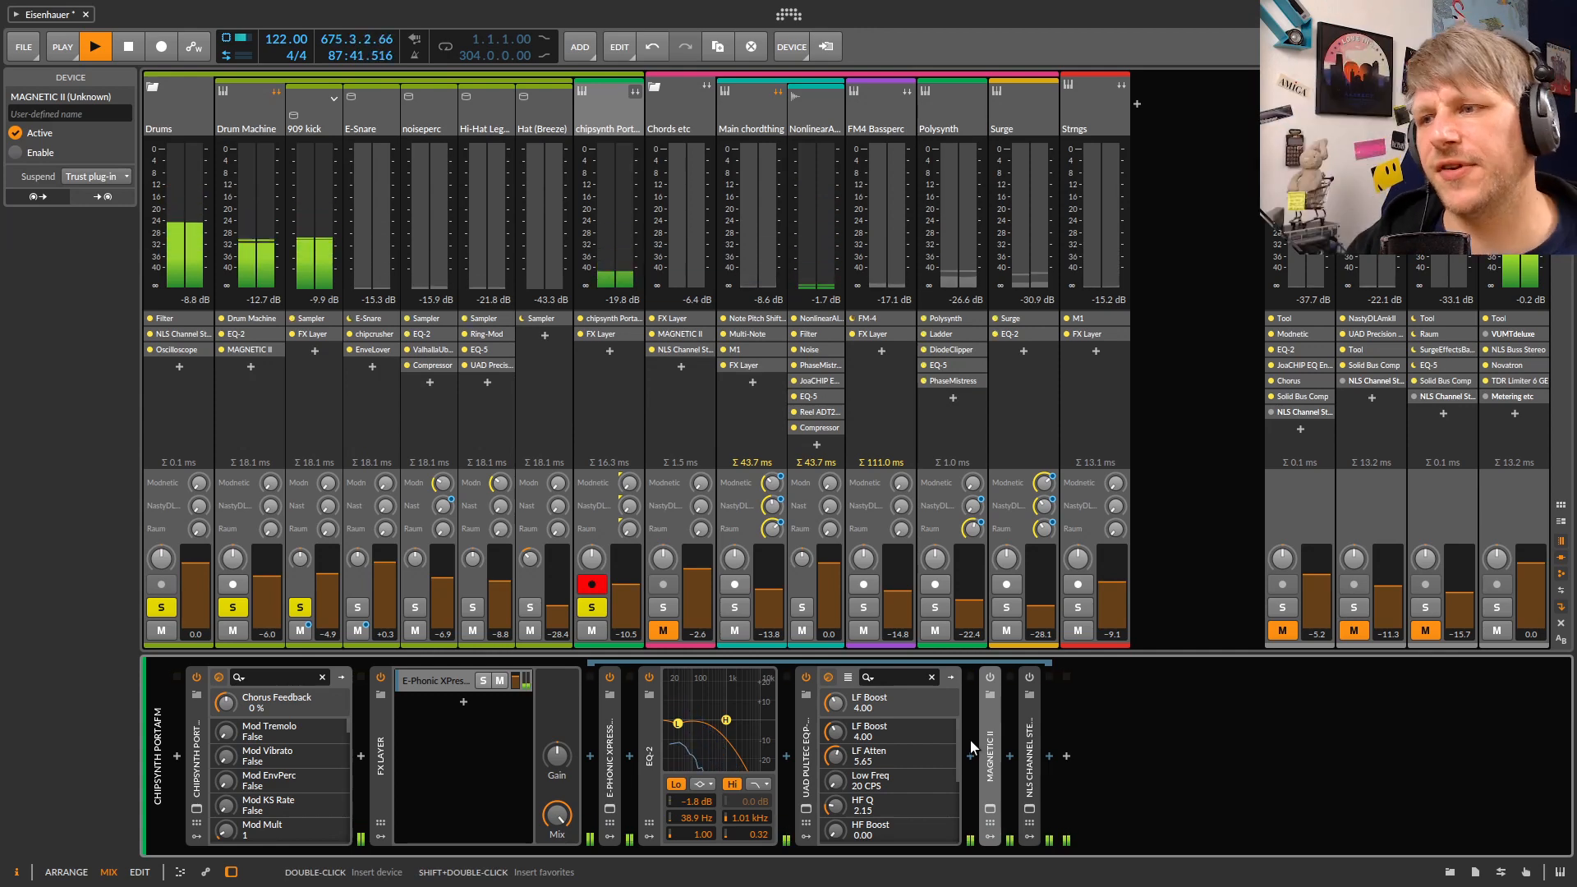
left_click(991, 678)
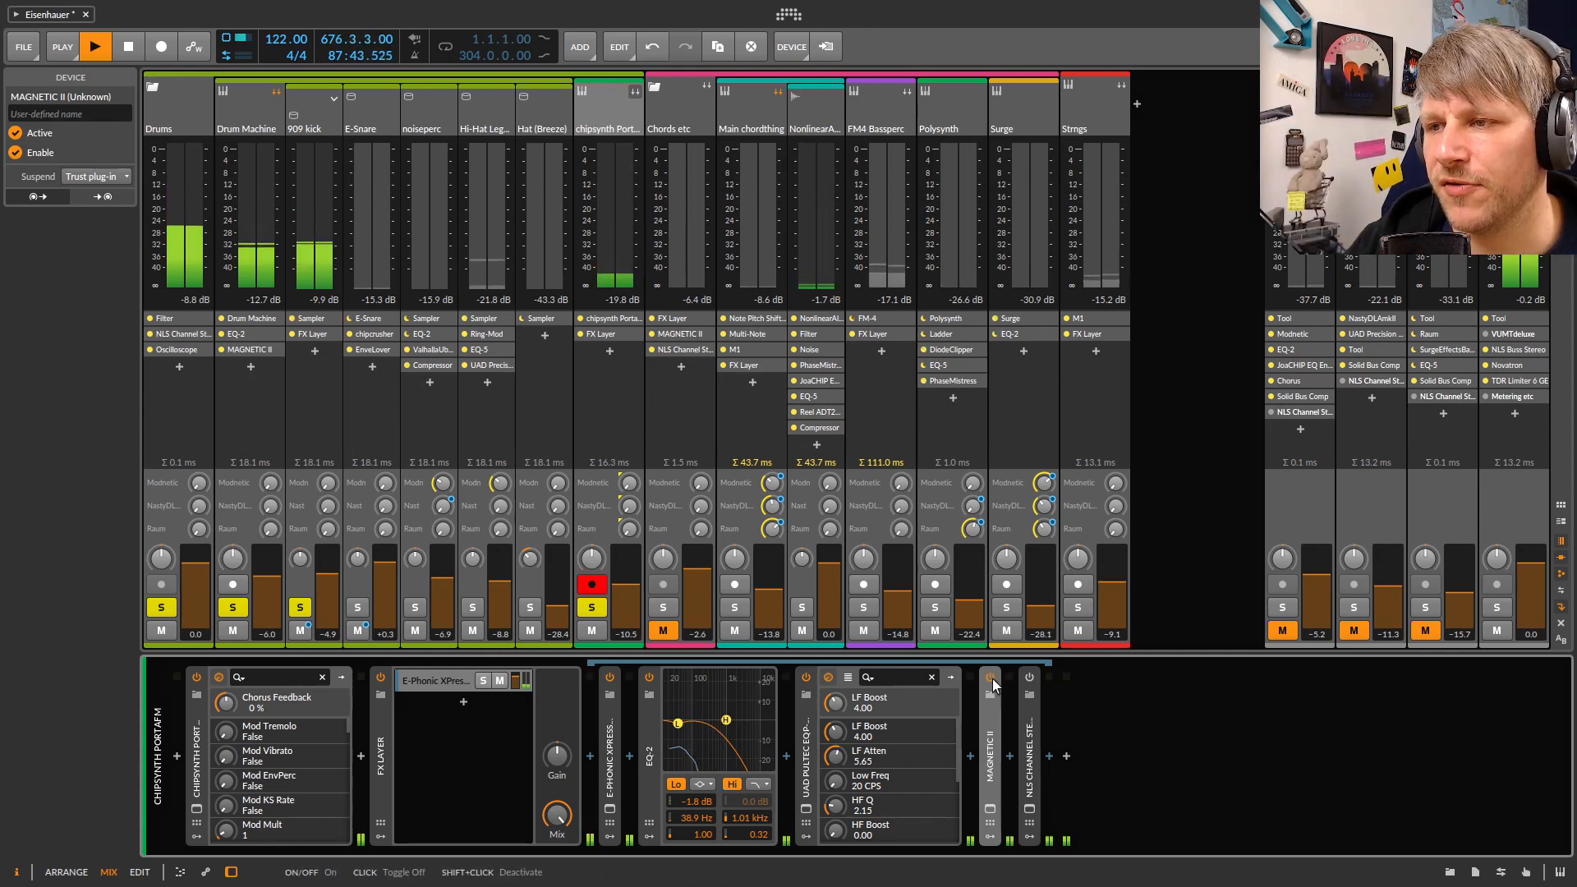
Inspect the MAGNETIC II settings on chipsynth PortaFM in the plug-in window and close it
left_click(990, 810)
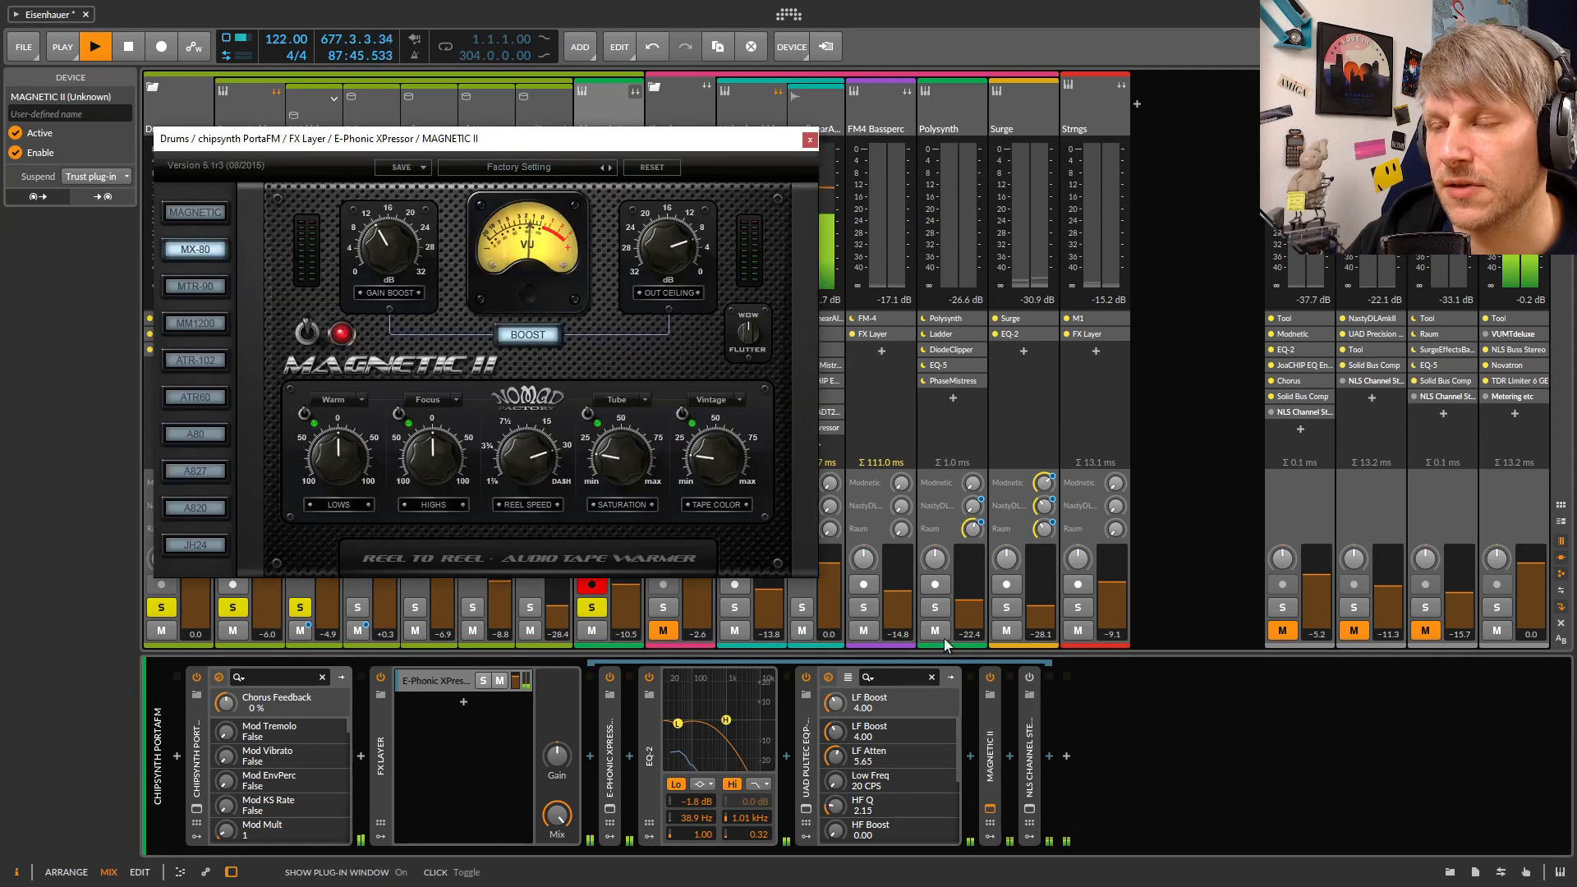
left_click_drag(656, 145, 1064, 175)
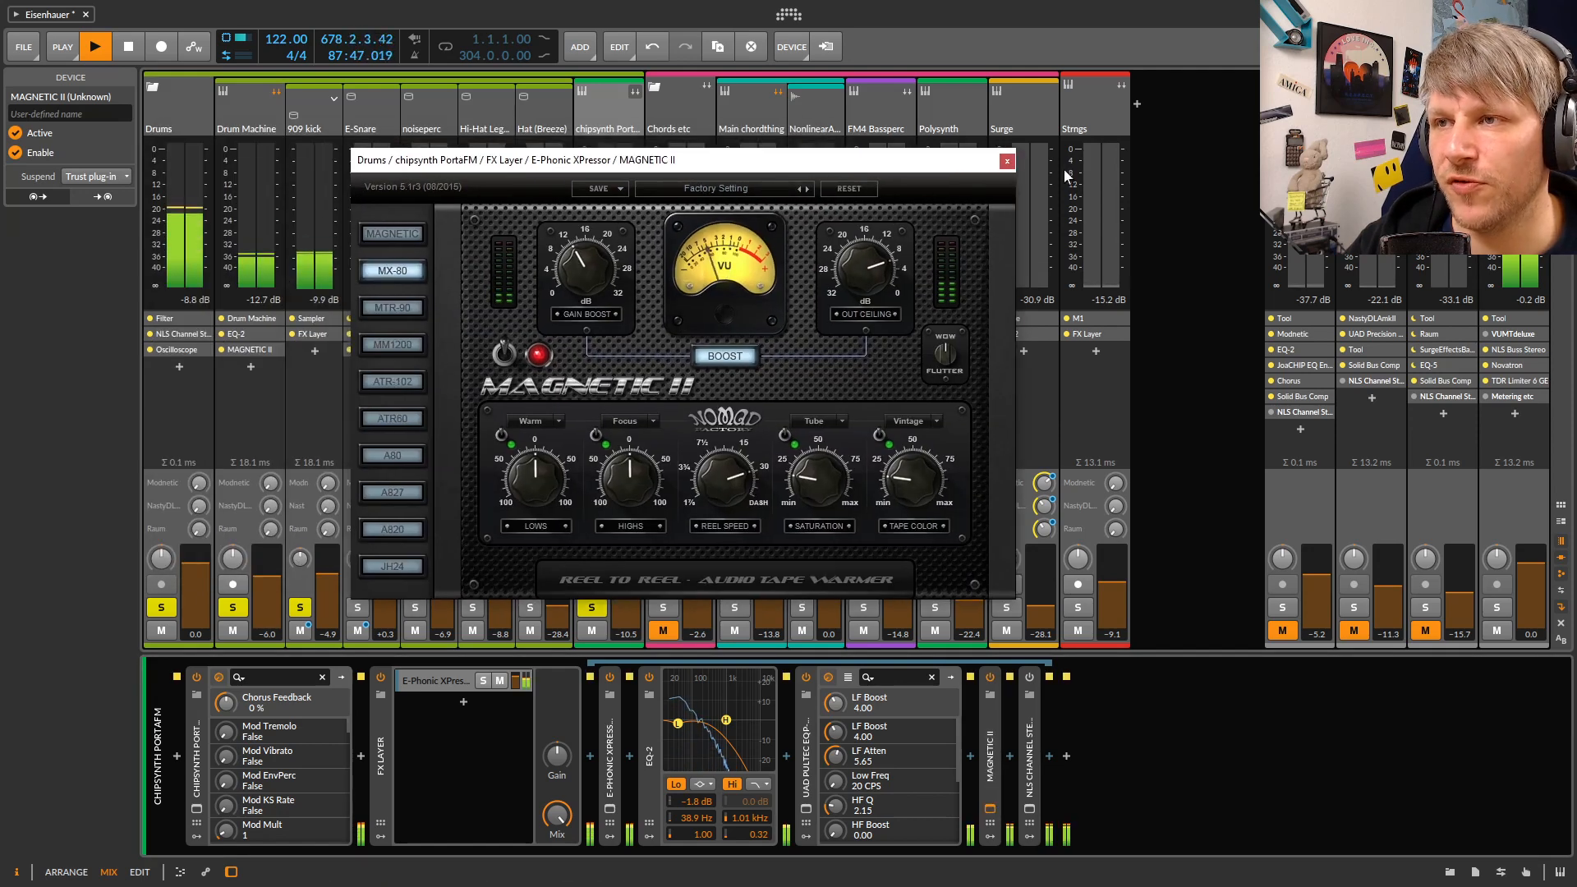
left_click(1007, 161)
Compare the kick and bass with chipsynth PortaFM's UAD Pultec EQP-1A bypassed and active
left_click(805, 729)
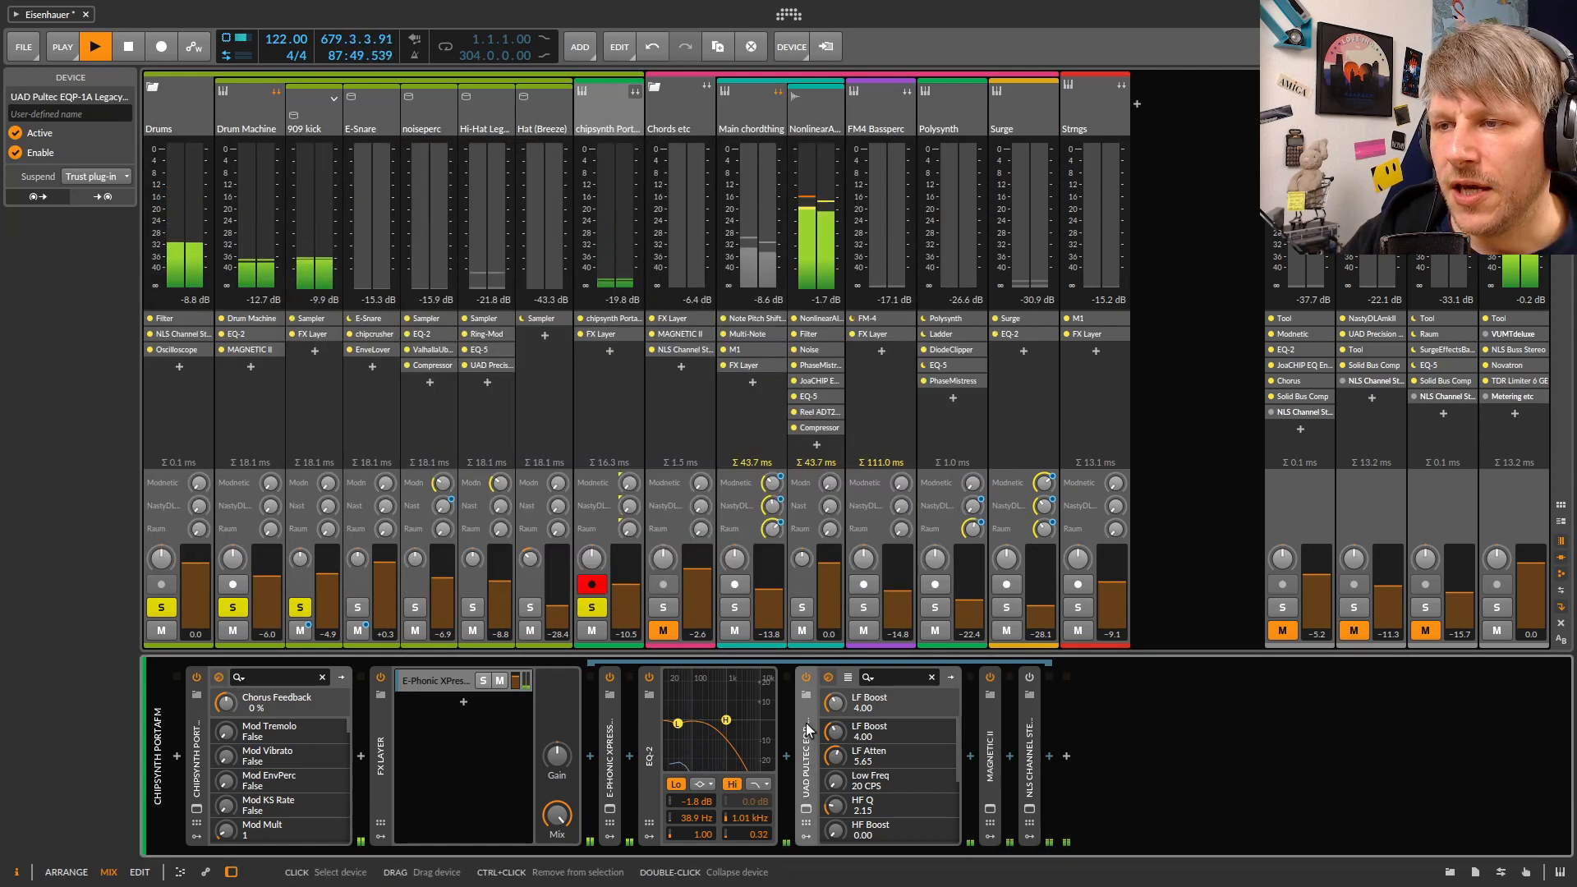
left_click(807, 677)
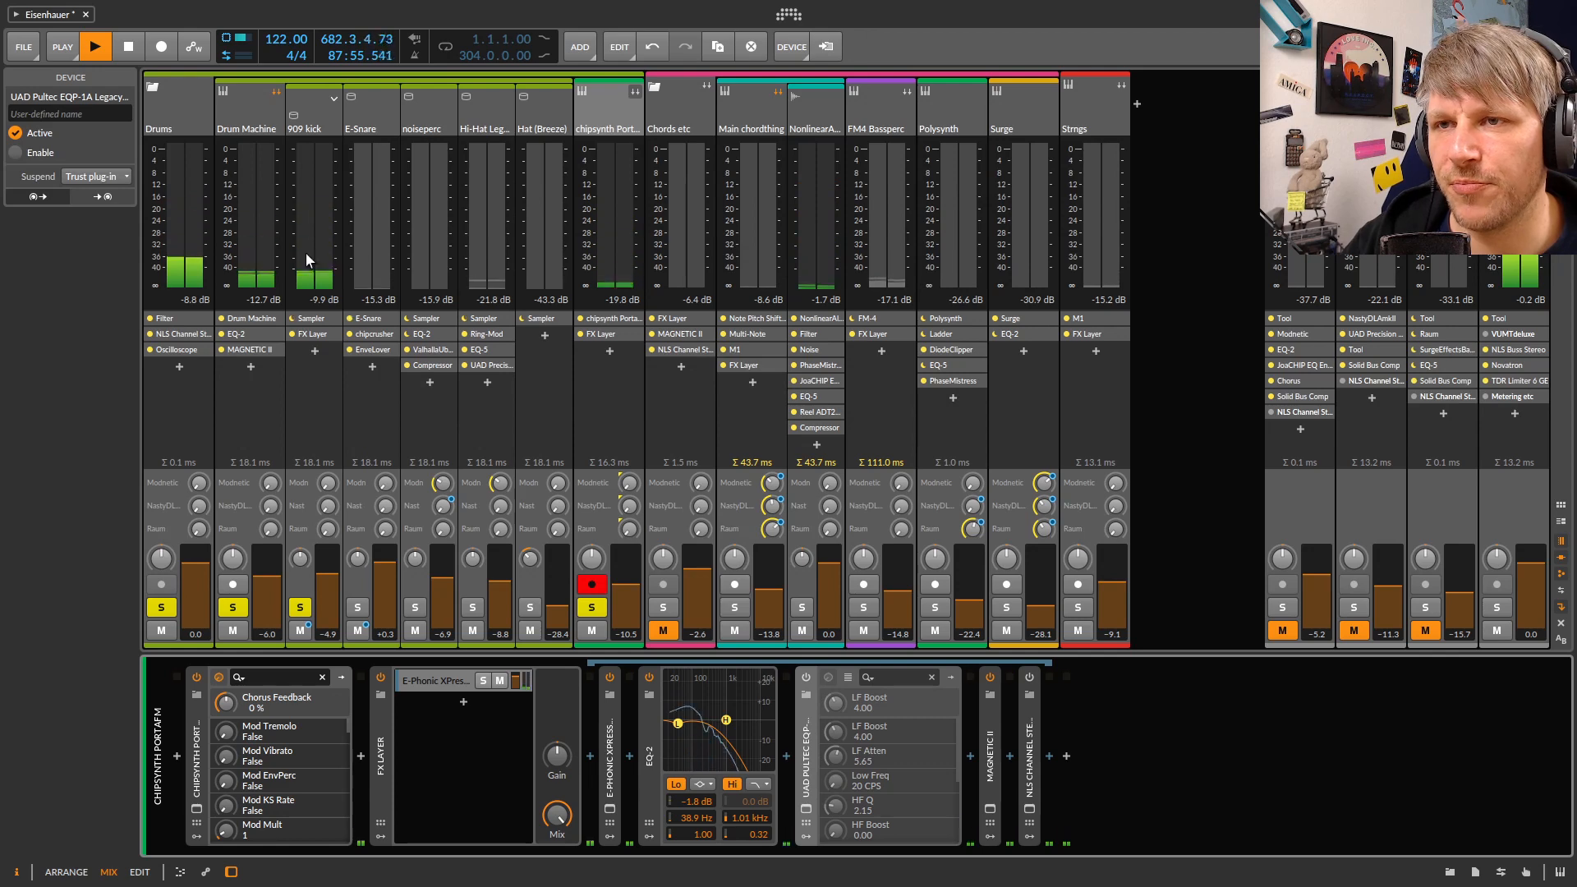
left_click(807, 678)
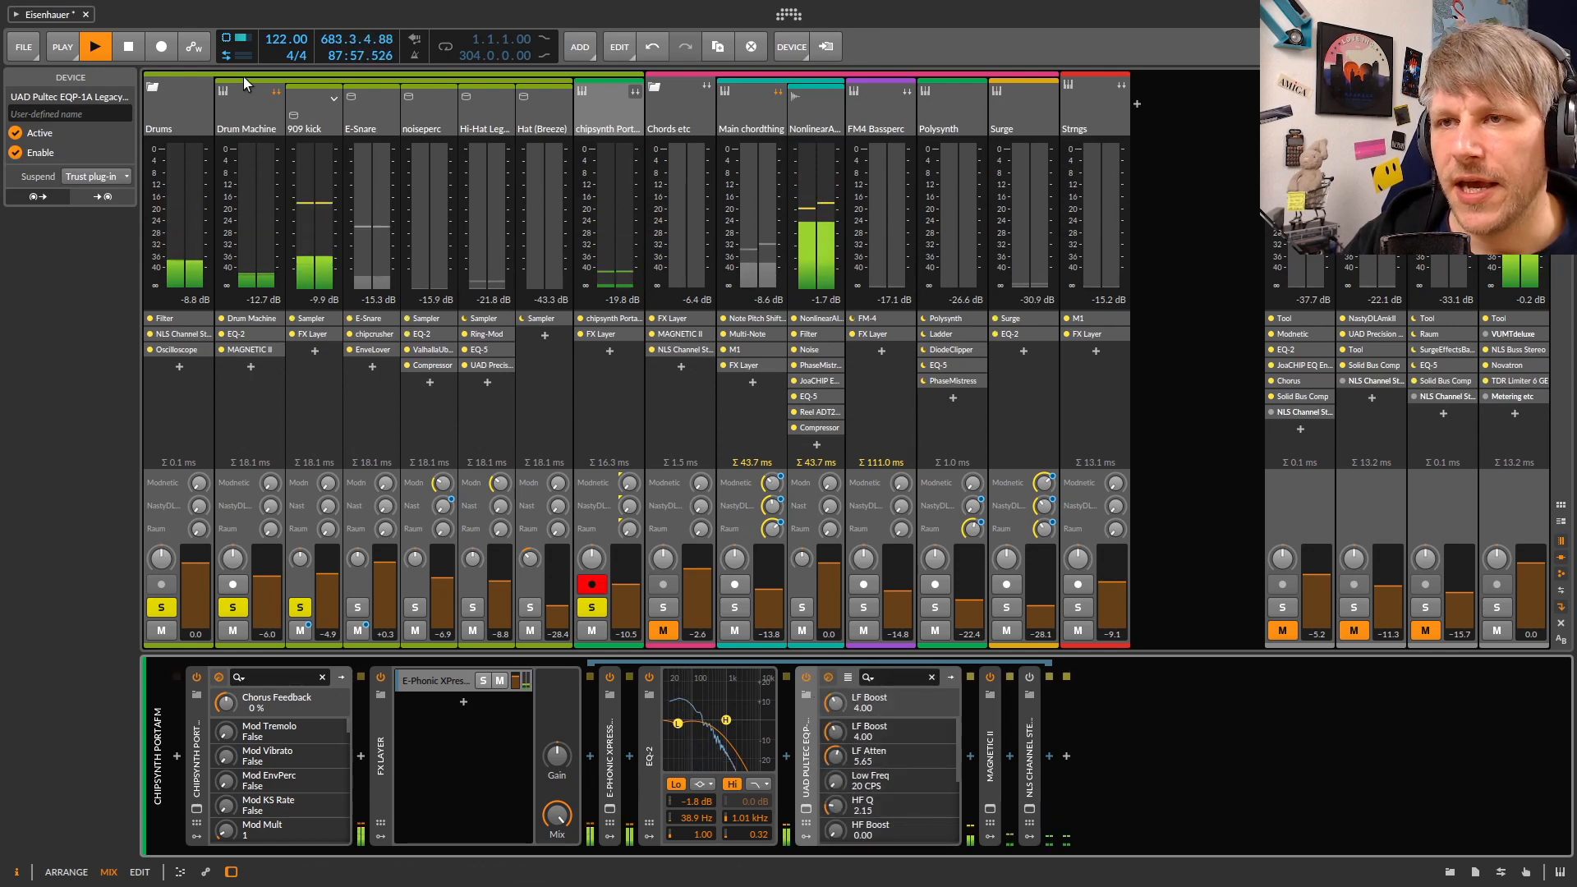
Open the 909 kick's EQ1A plug-in window and move it clear of the kick and bass channels
left_click(308, 111)
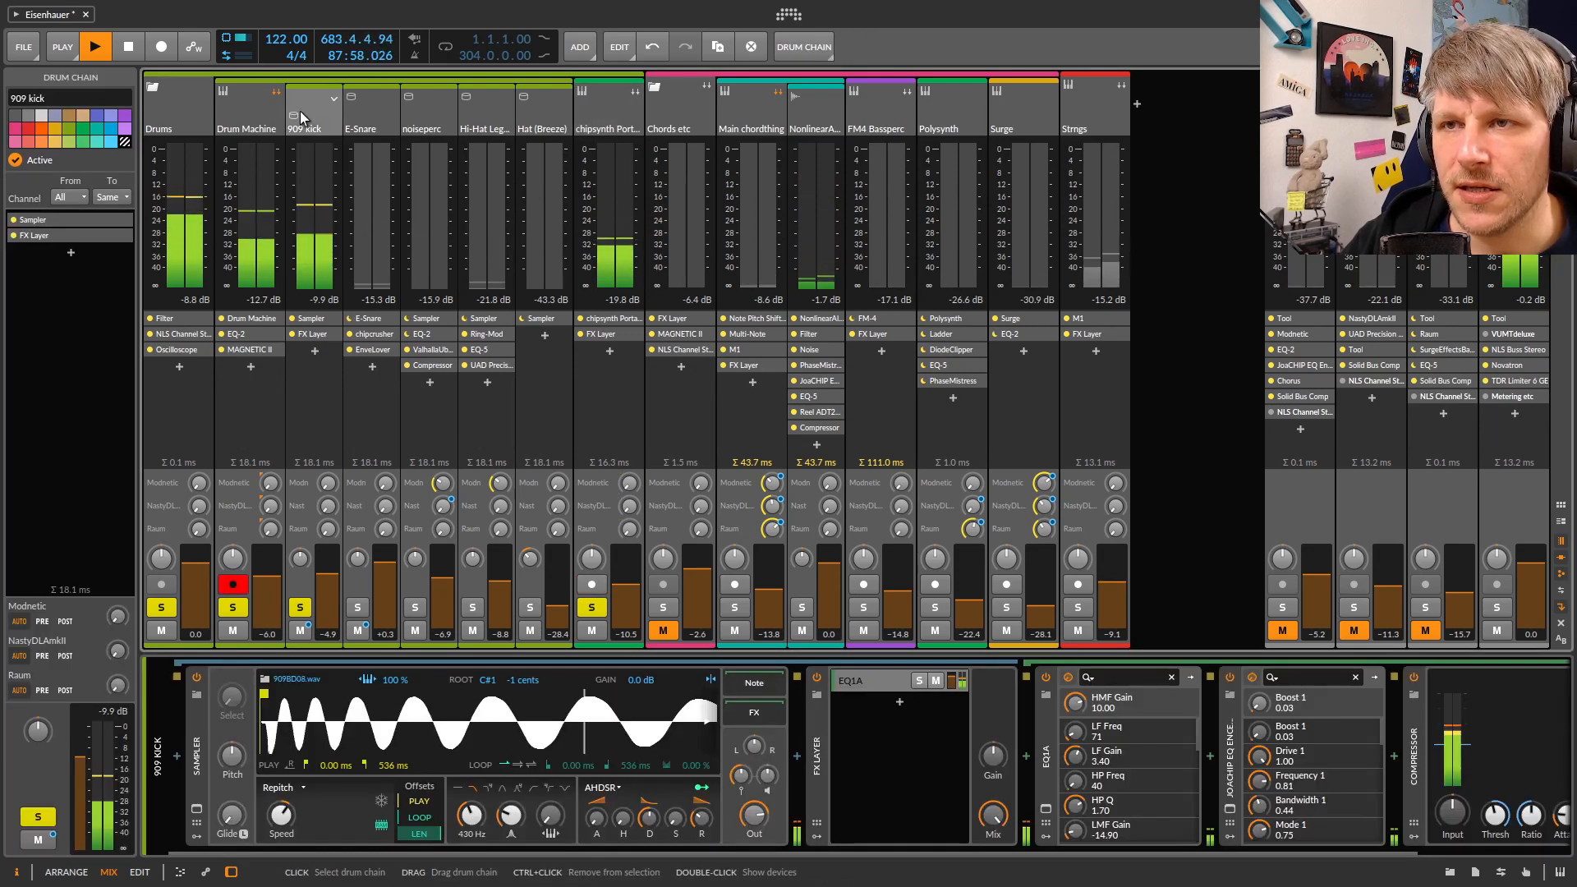
left_click(1046, 809)
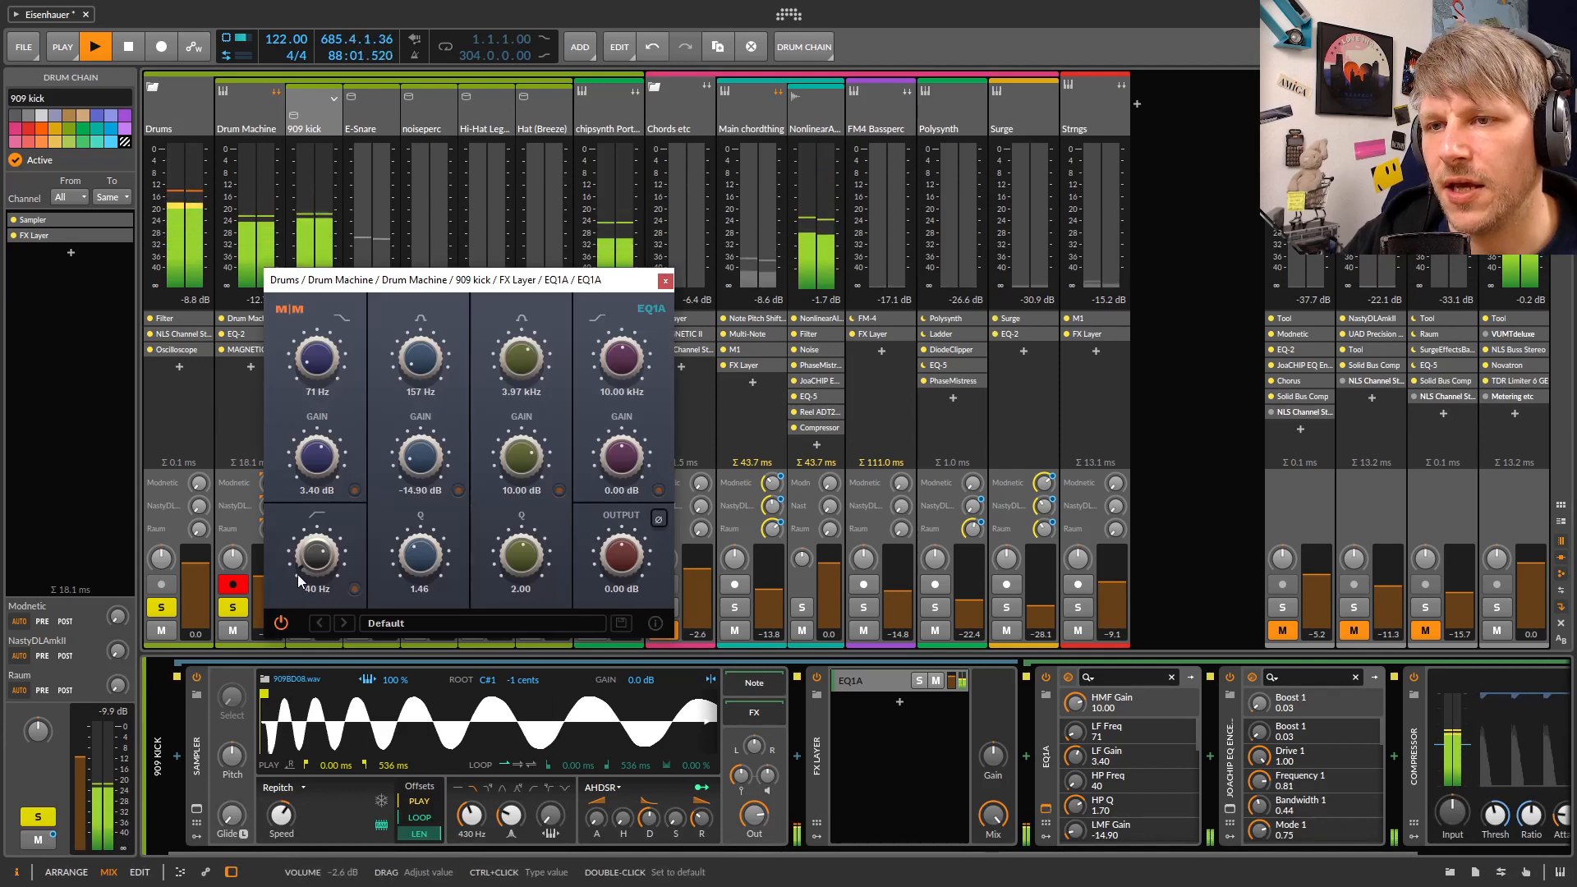
left_click_drag(460, 279, 820, 254)
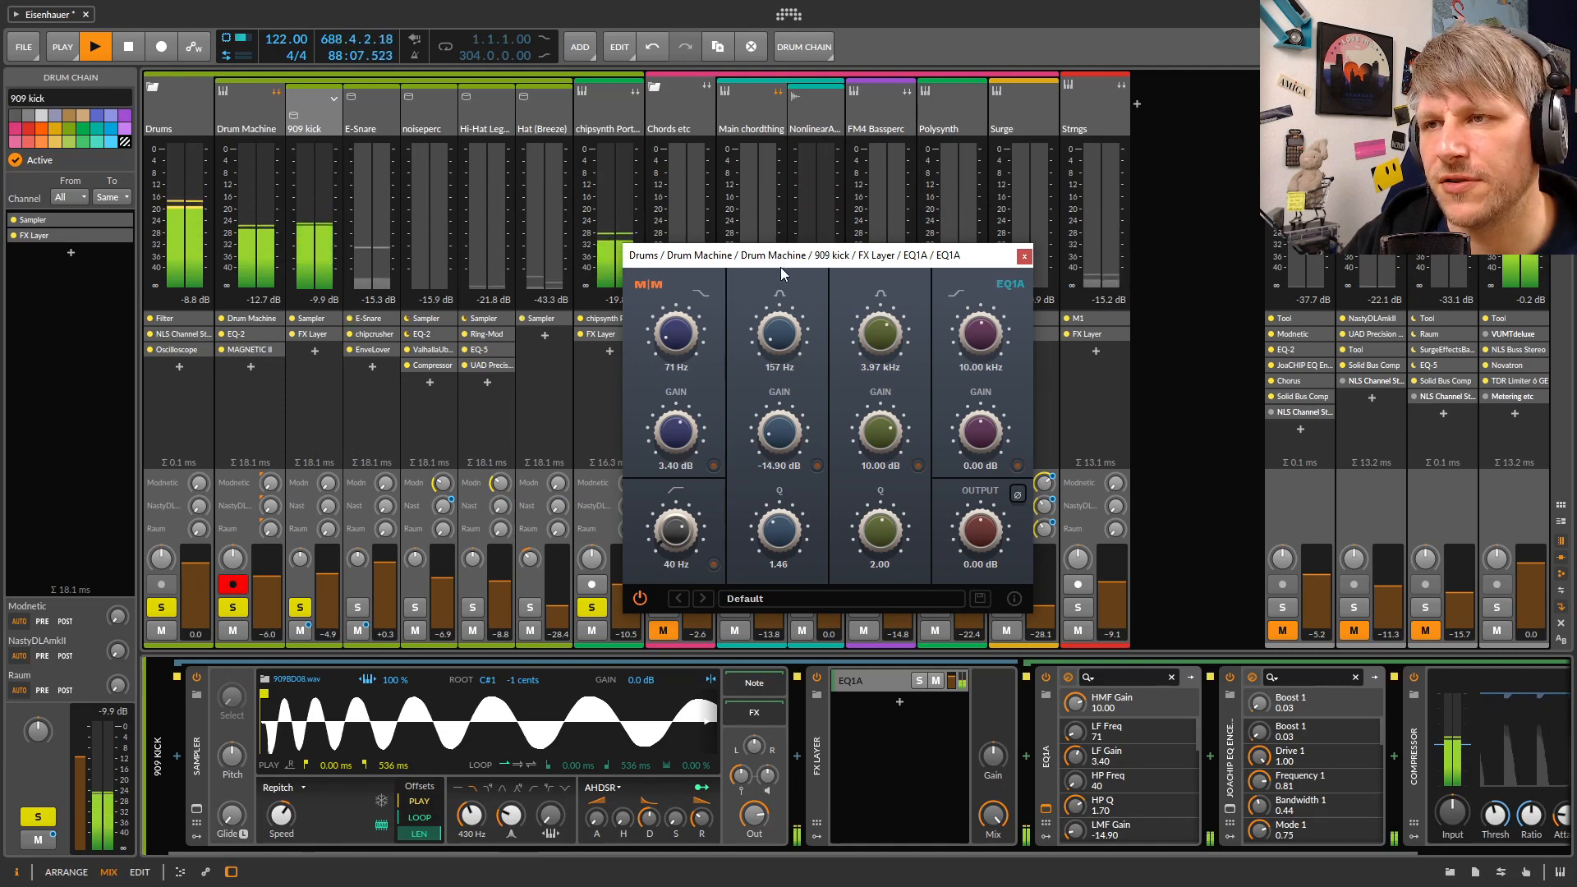
left_click_drag(780, 268, 926, 258)
Enable VUMTdeluxe on the Master, show its VU meter and arrange it beside the EQ1A window
left_click(605, 102)
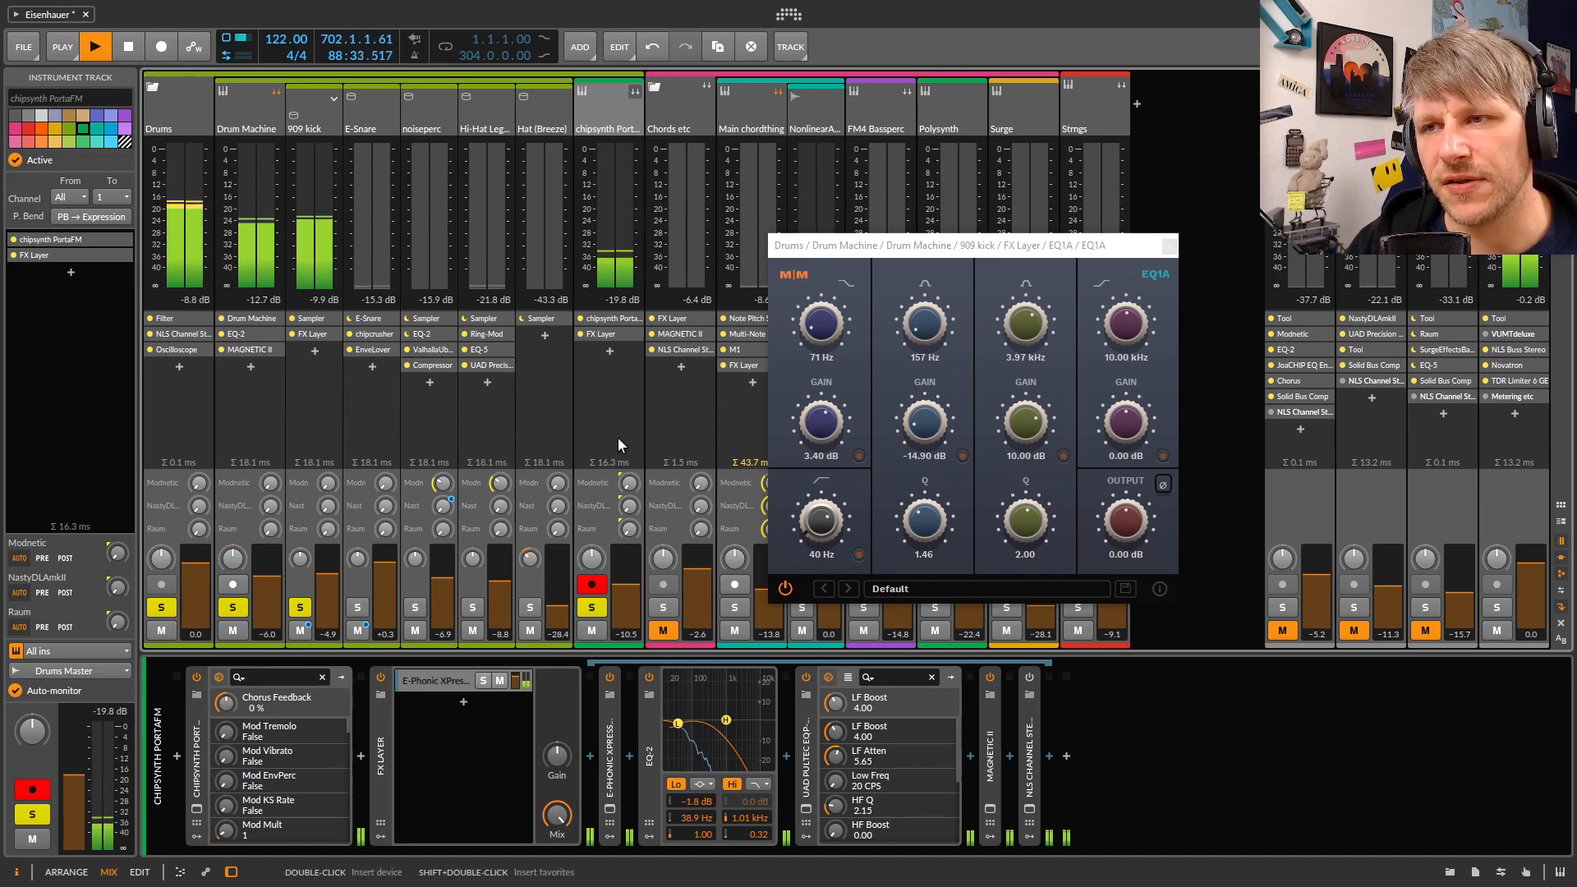
left_click(1486, 338)
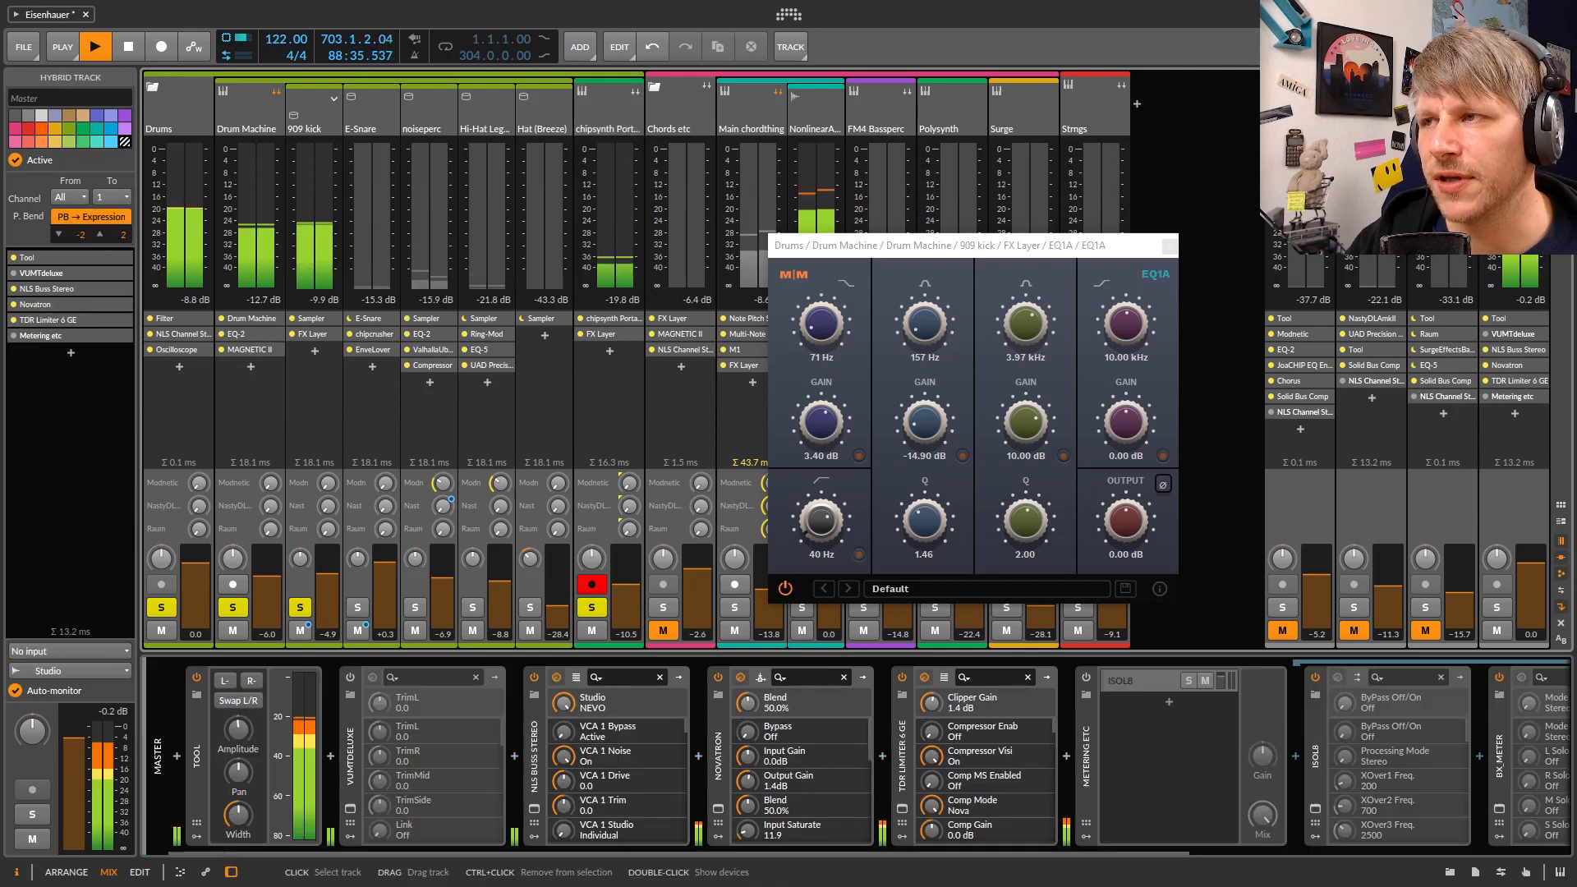
left_click(1543, 334)
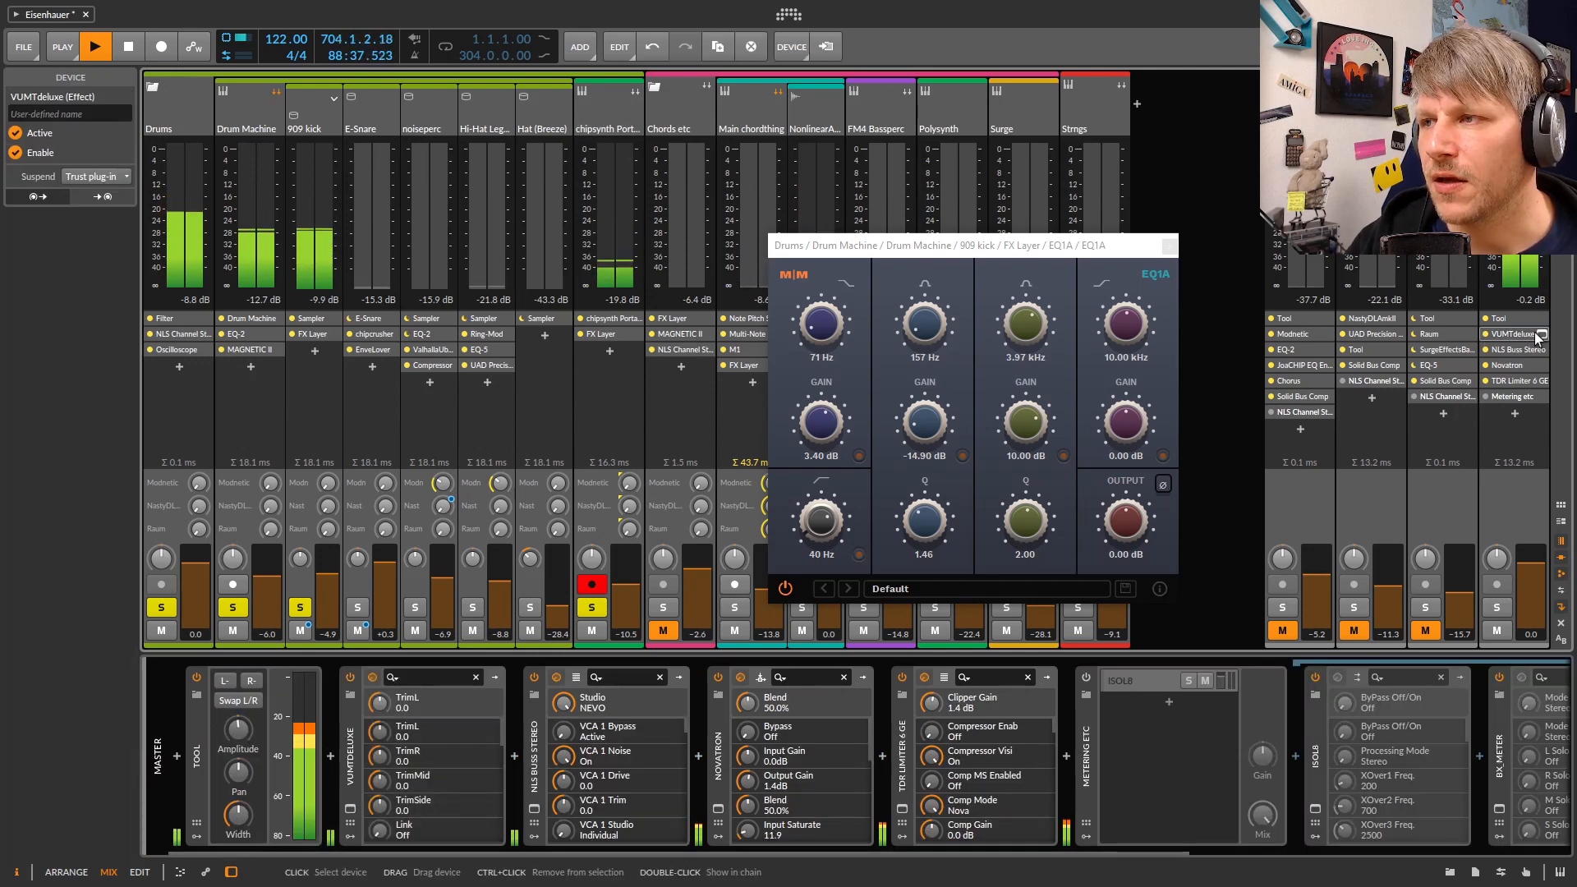
left_click_drag(666, 343, 615, 373)
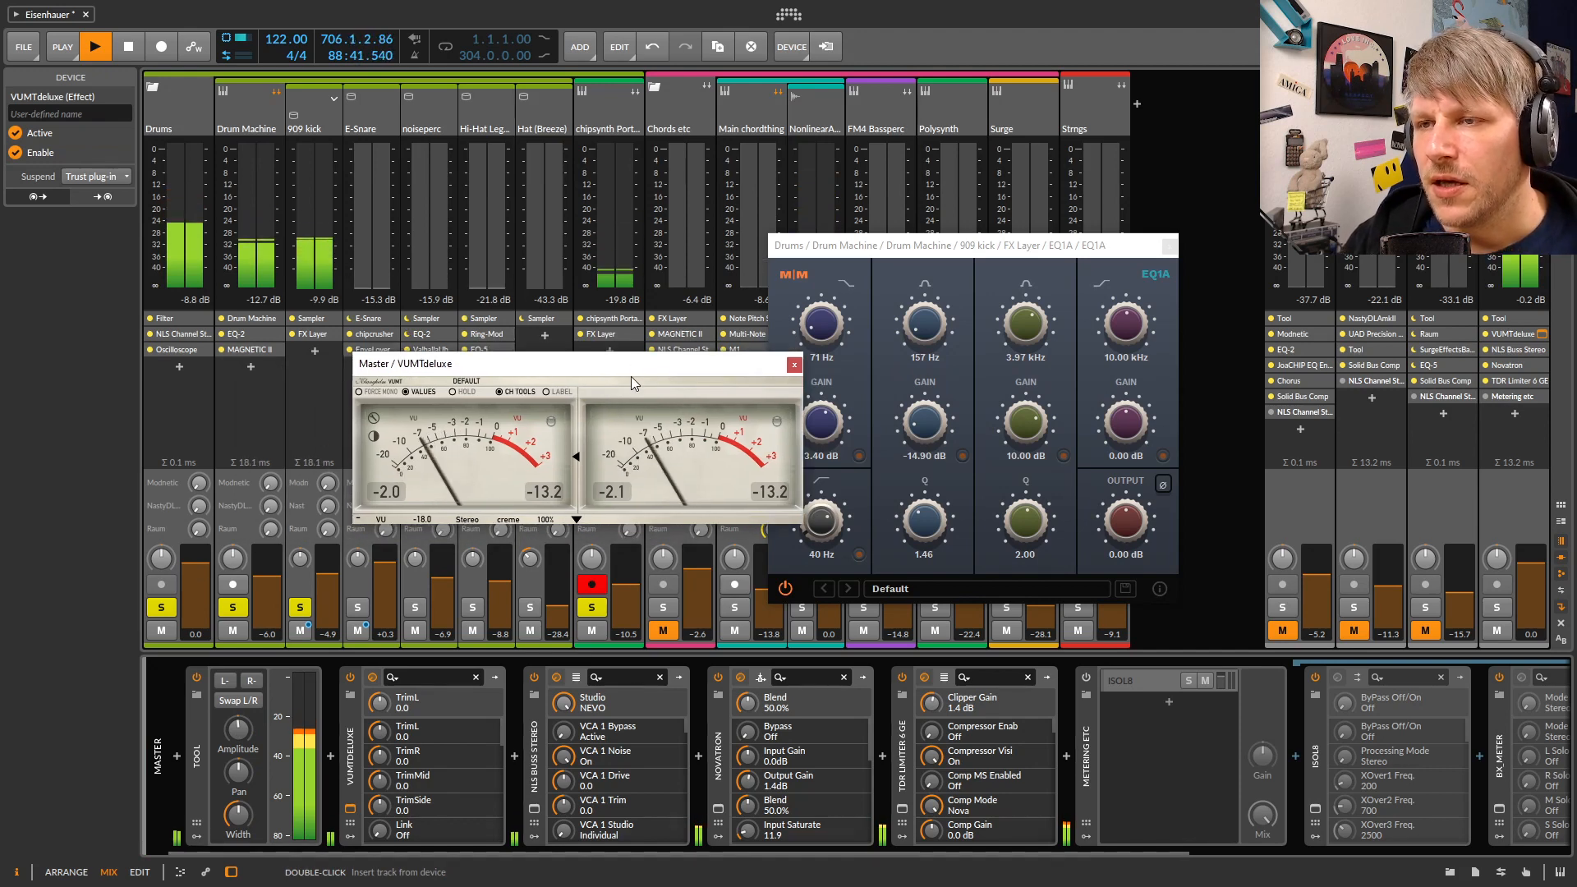
left_click_drag(931, 242, 1230, 220)
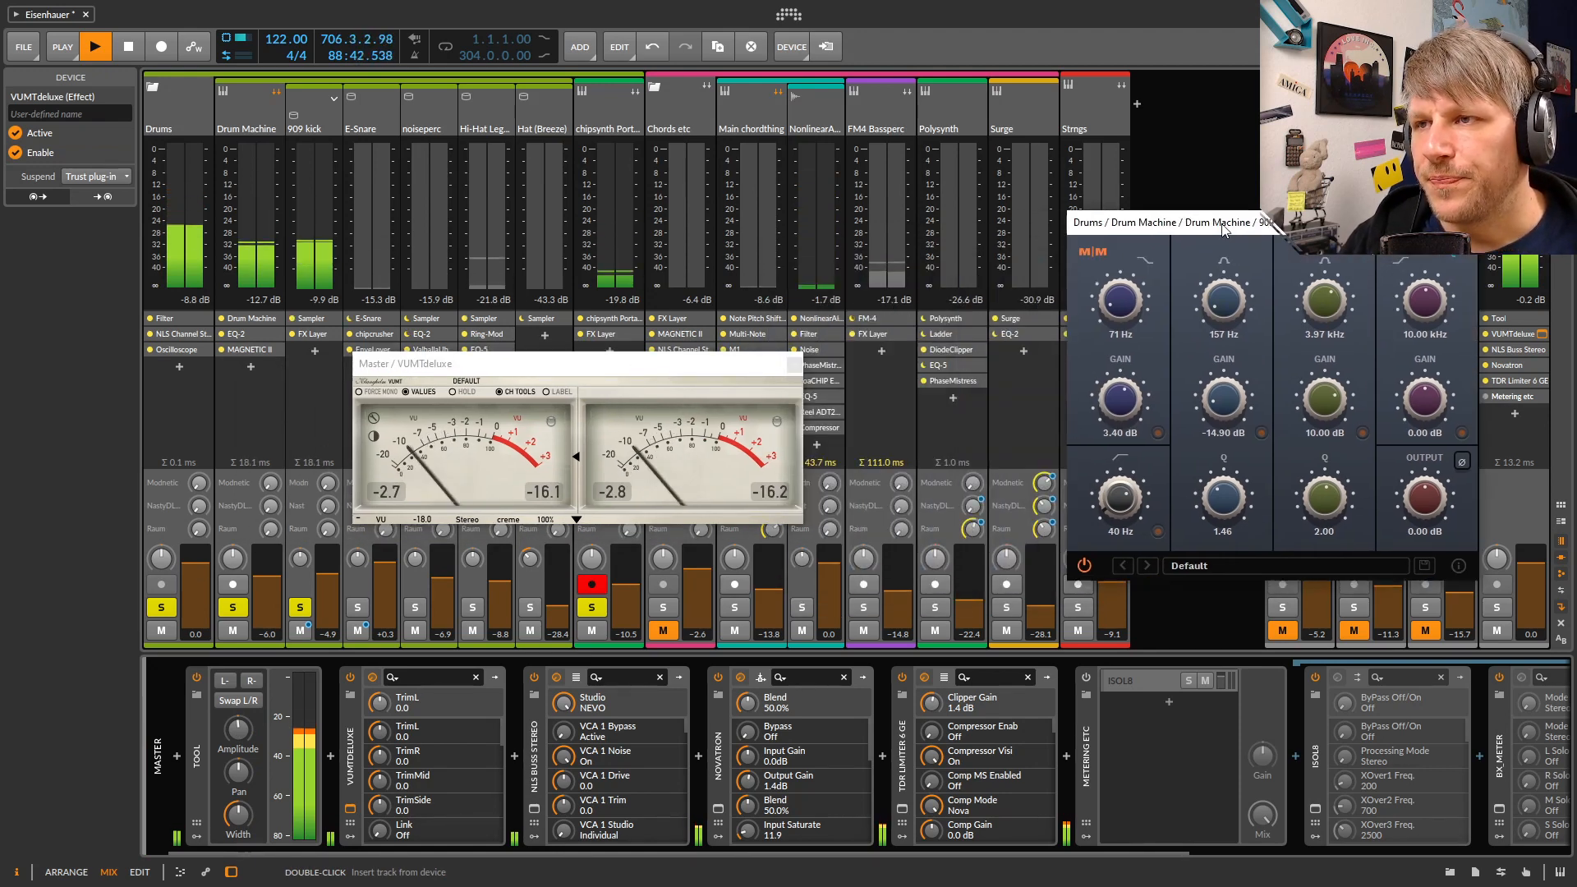
Bypass EQ1A on the 909 kick and check the kick and bass level on the VUMTdeluxe meter
left_click(623, 123)
left_click_drag(600, 364, 630, 377)
left_click(313, 119)
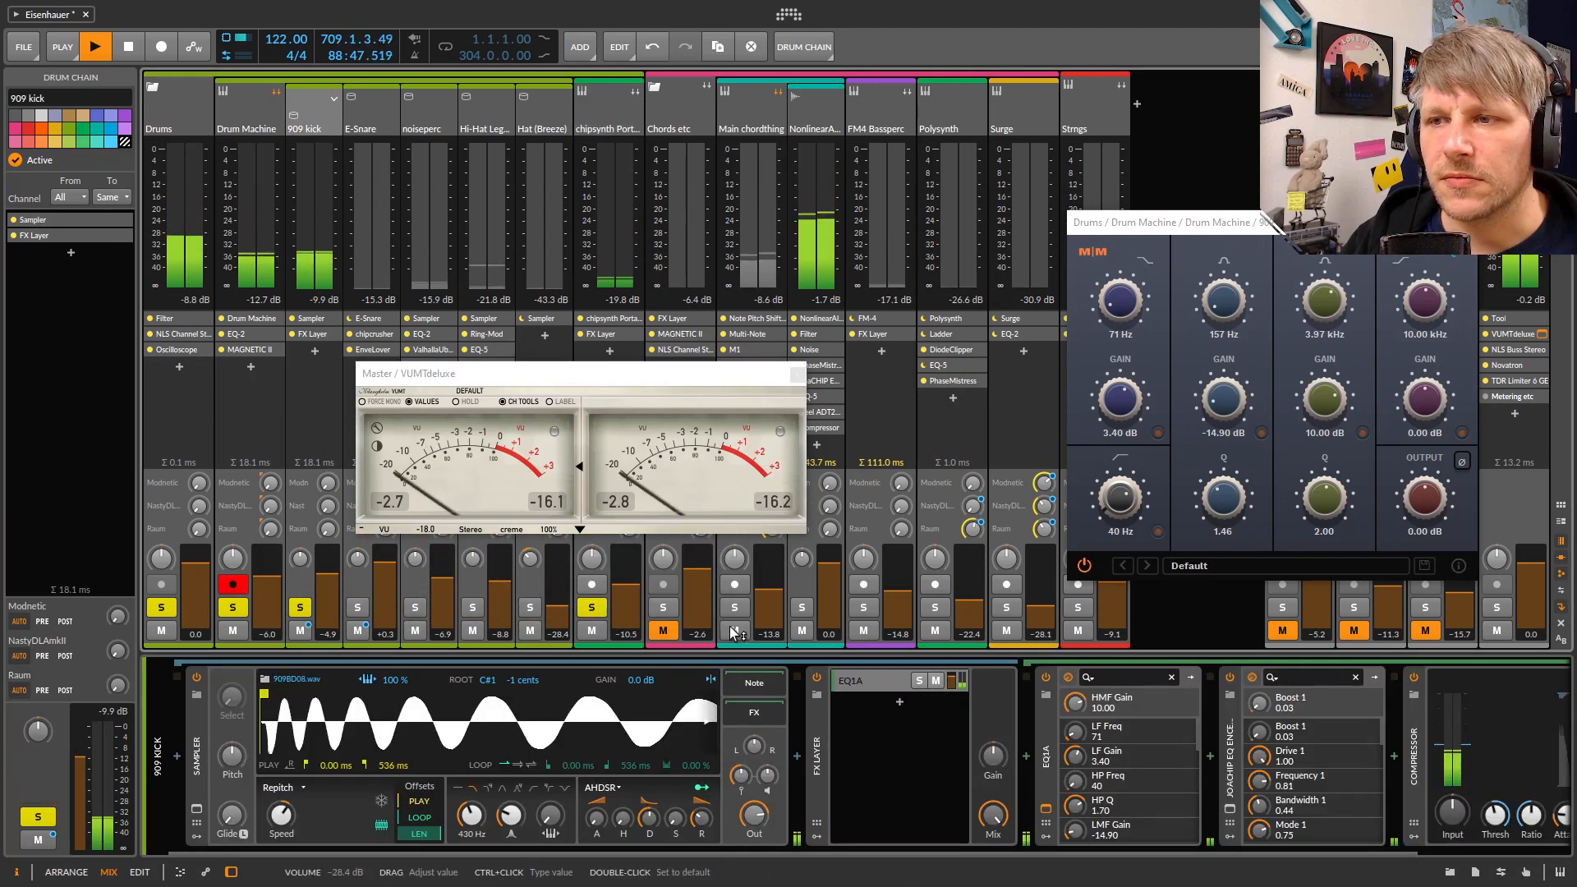
left_click(1046, 678)
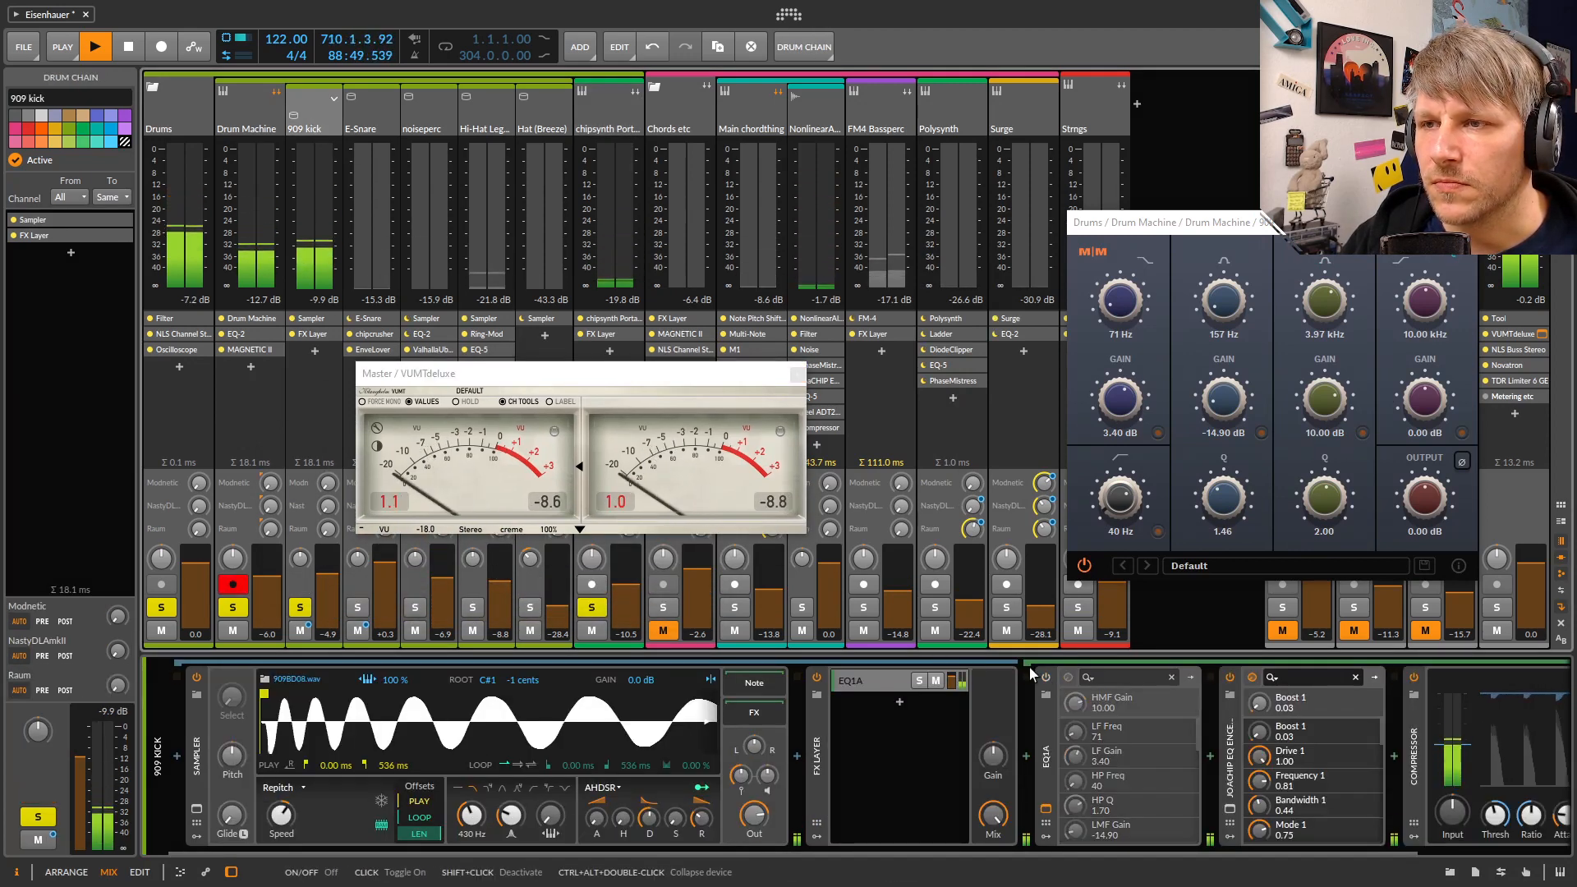
left_click(629, 378)
Compare the bass level on the VU meter with chipsynth PortaFM's UAD Pultec EQP-1A and MAGNETIC II bypassed and active
left_click(611, 111)
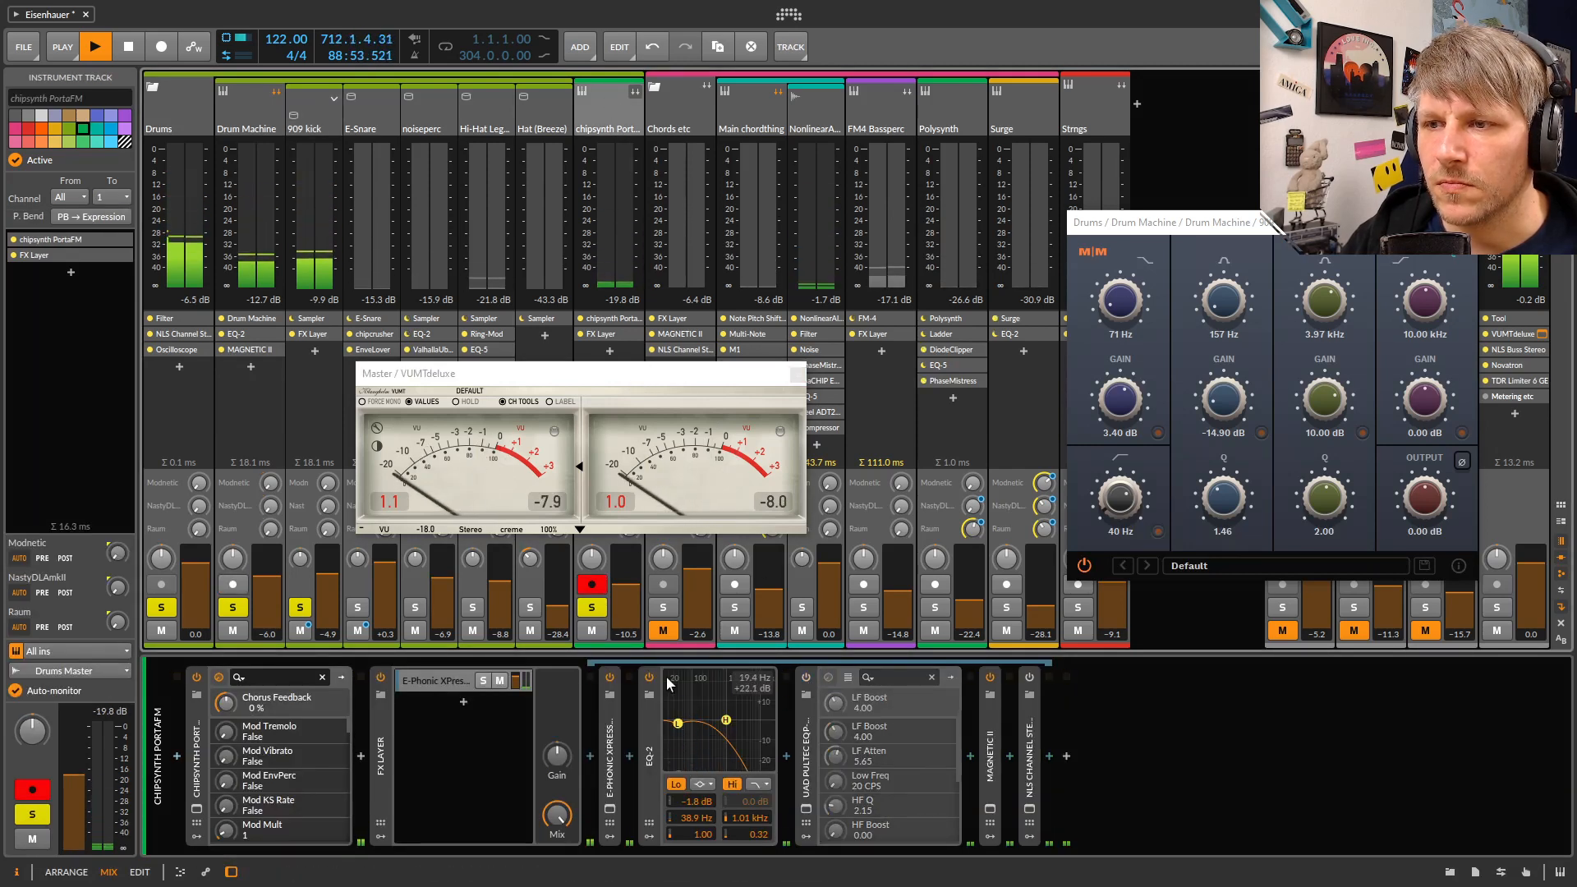
left_click(609, 678)
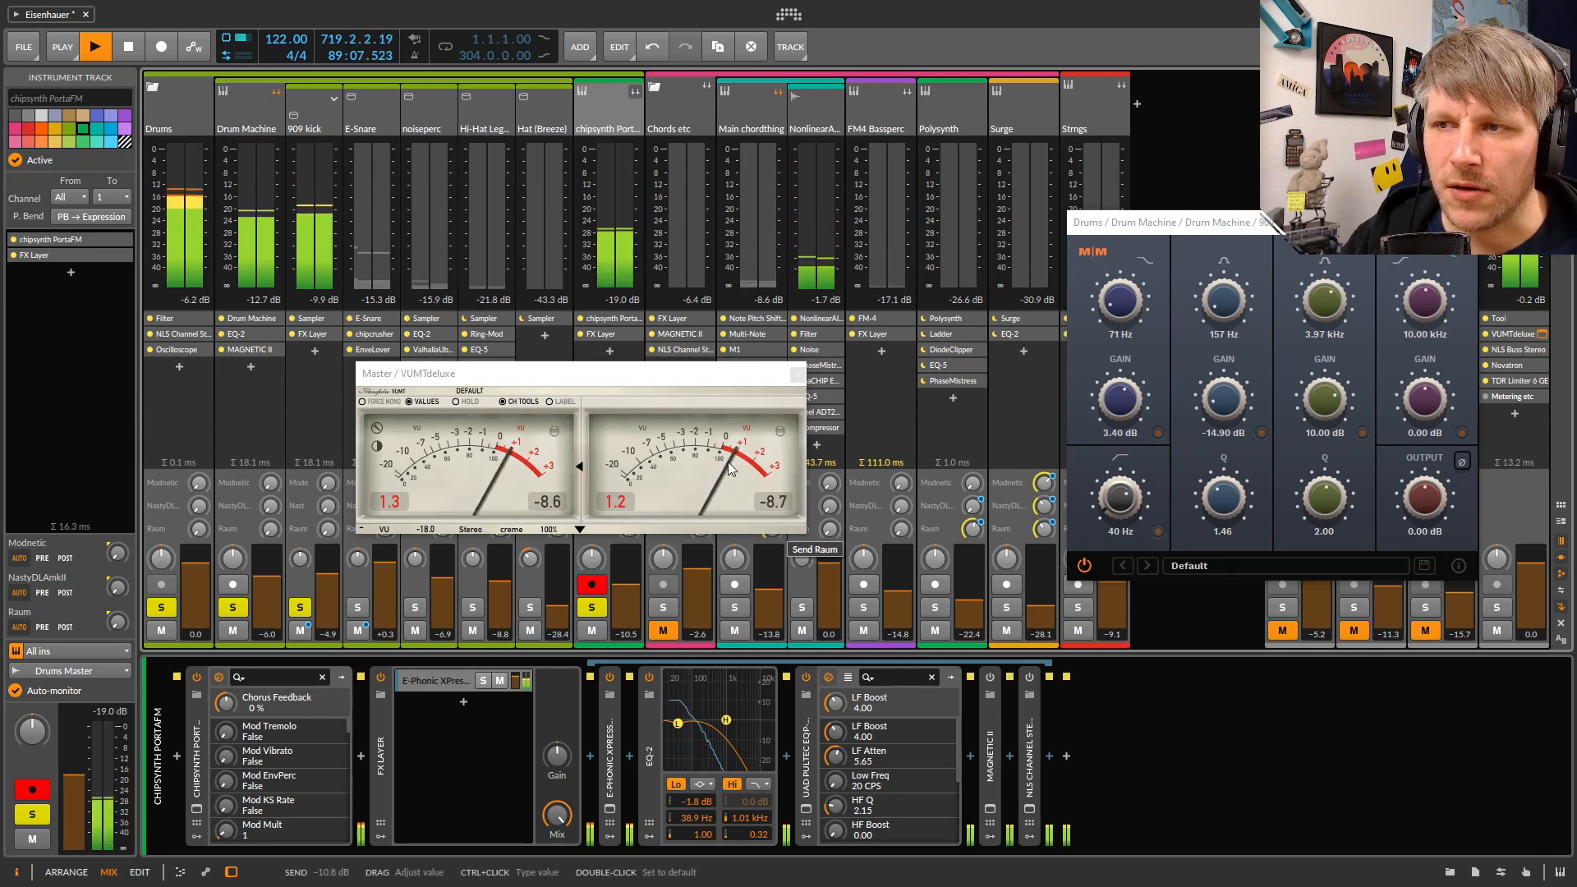
left_click(991, 677)
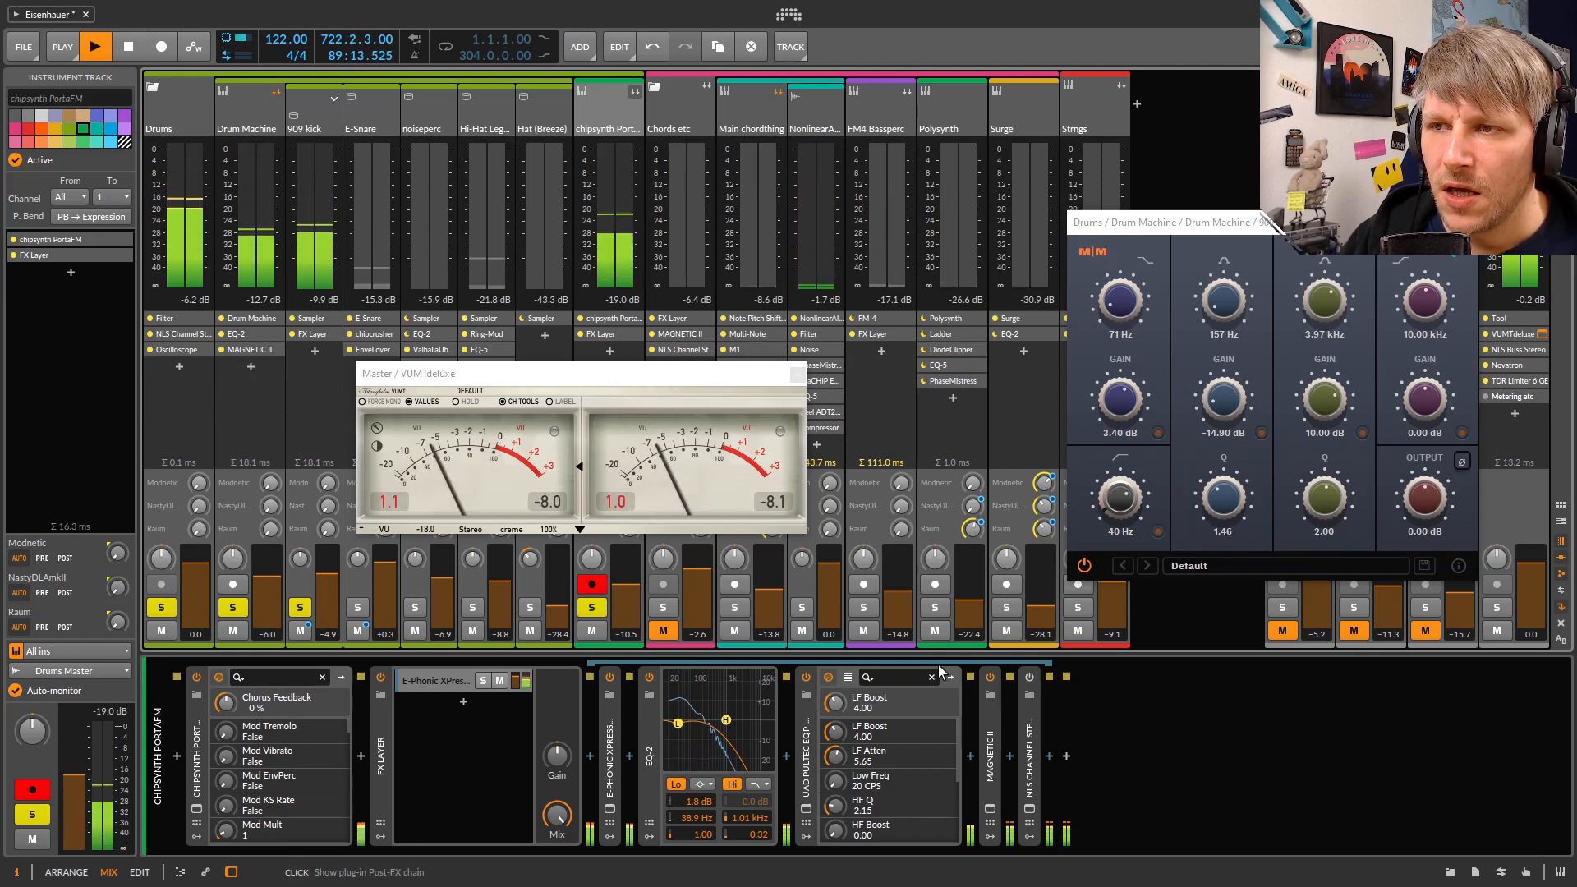
left_click(994, 724)
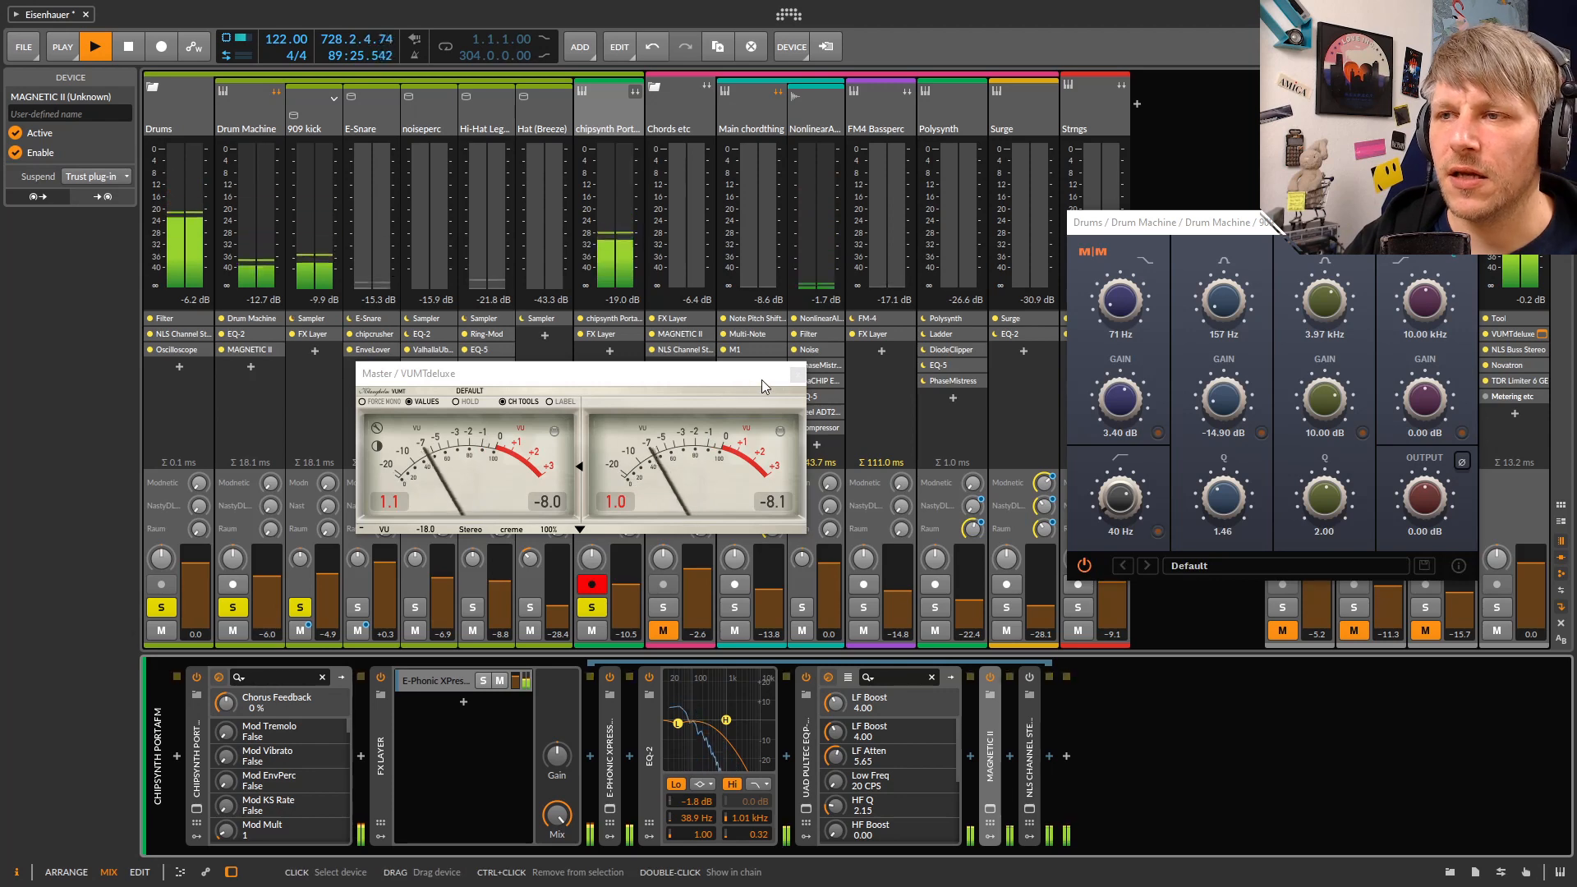
Re-enable EQ1A on the 909 kick, recheck the level on the VU meter and close the VUMTdeluxe window
left_click(309, 100)
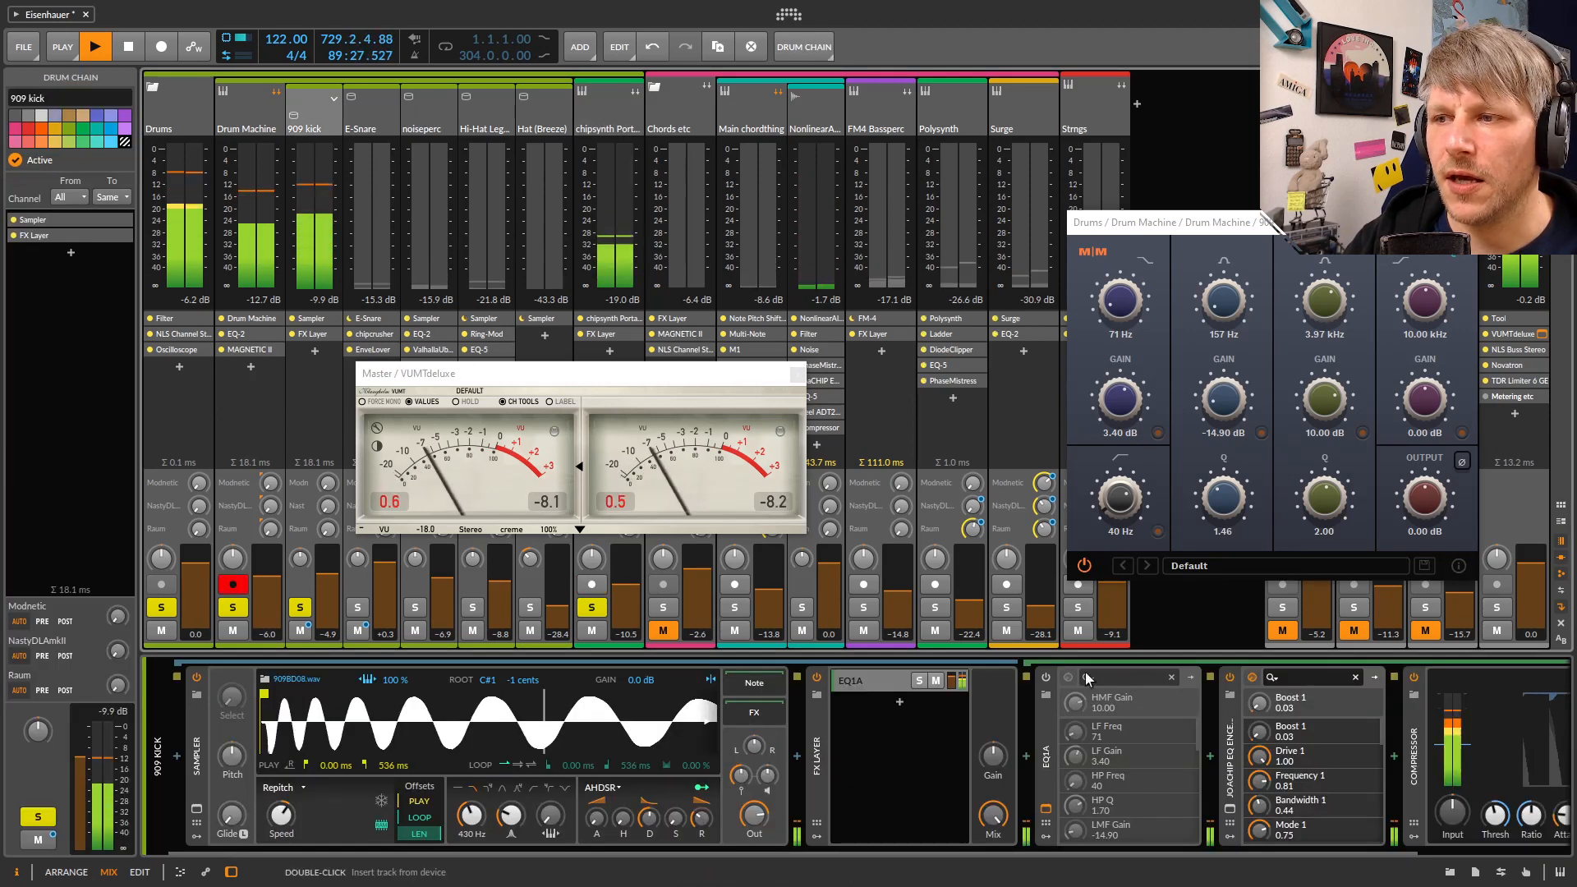
left_click(1045, 679)
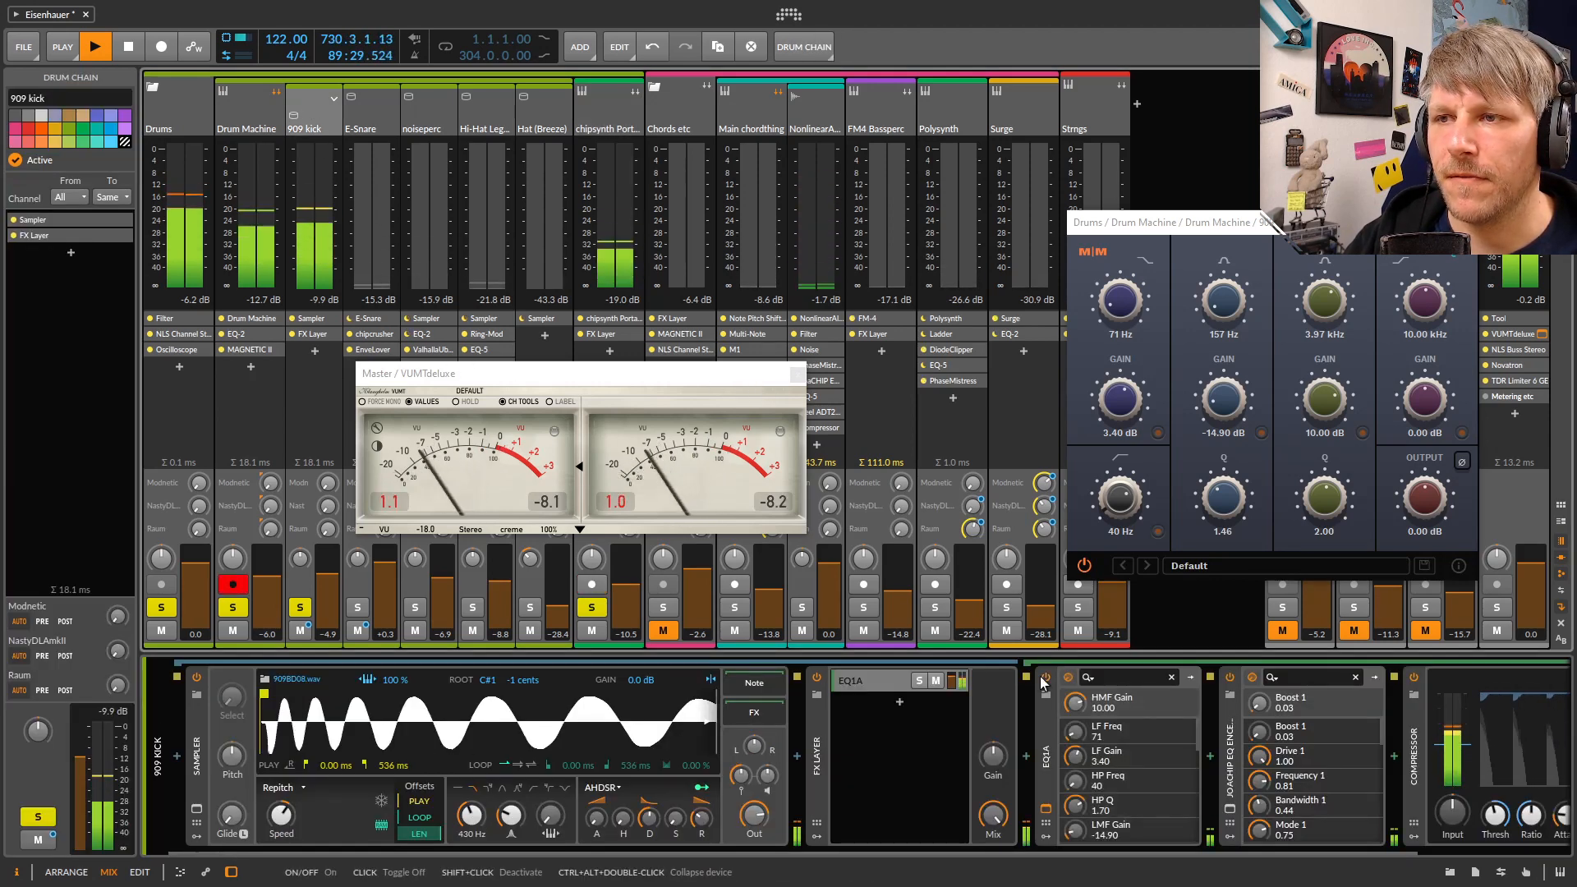
left_click_drag(631, 374, 785, 374)
left_click(1071, 685)
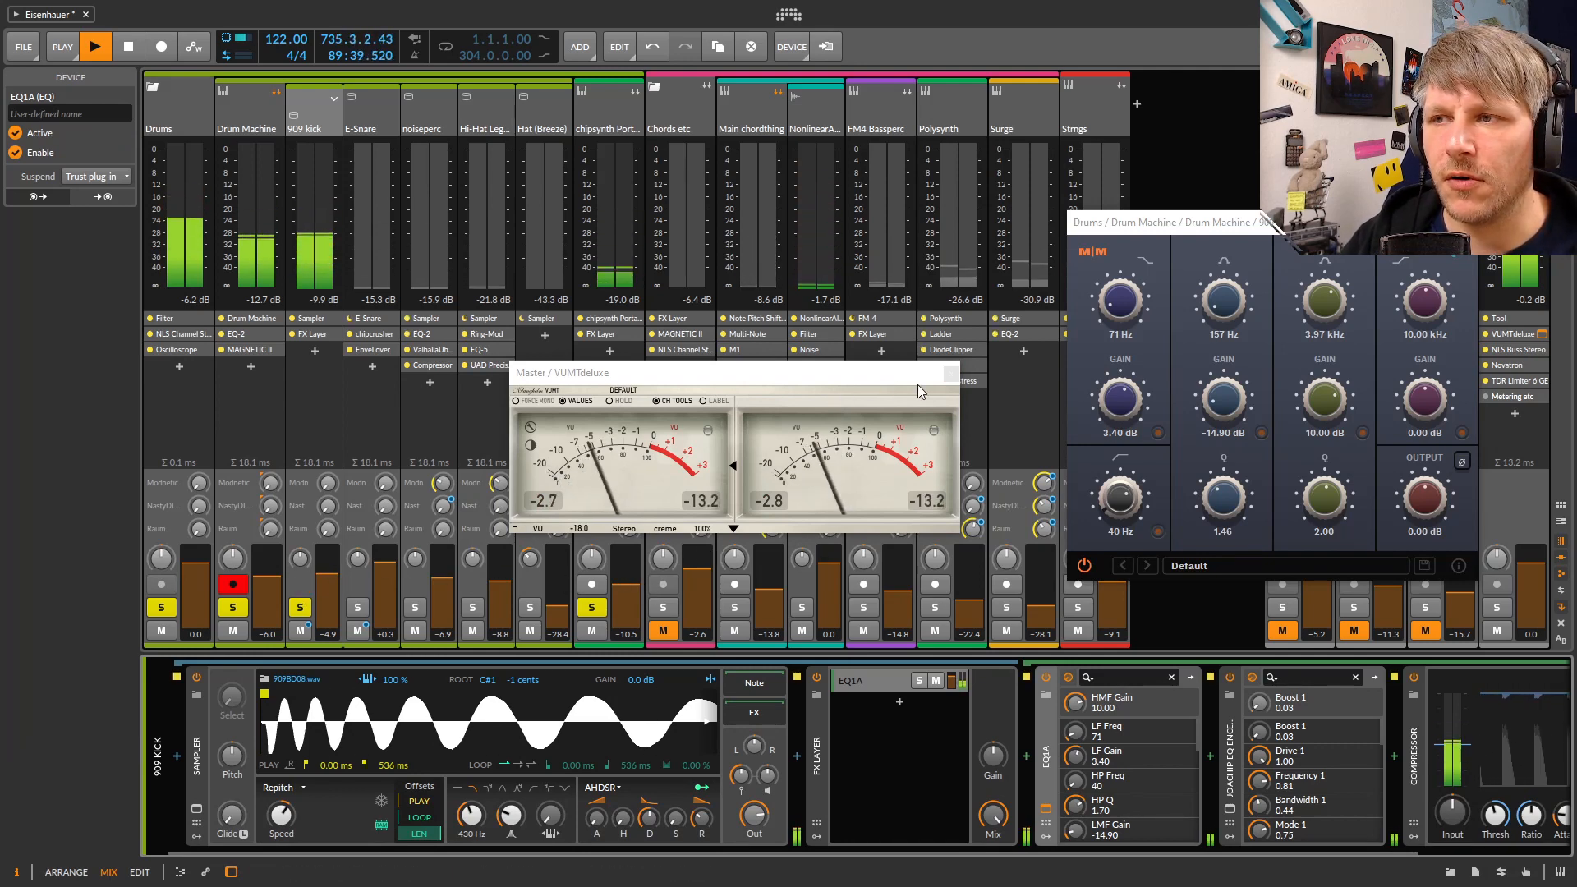
left_click(951, 375)
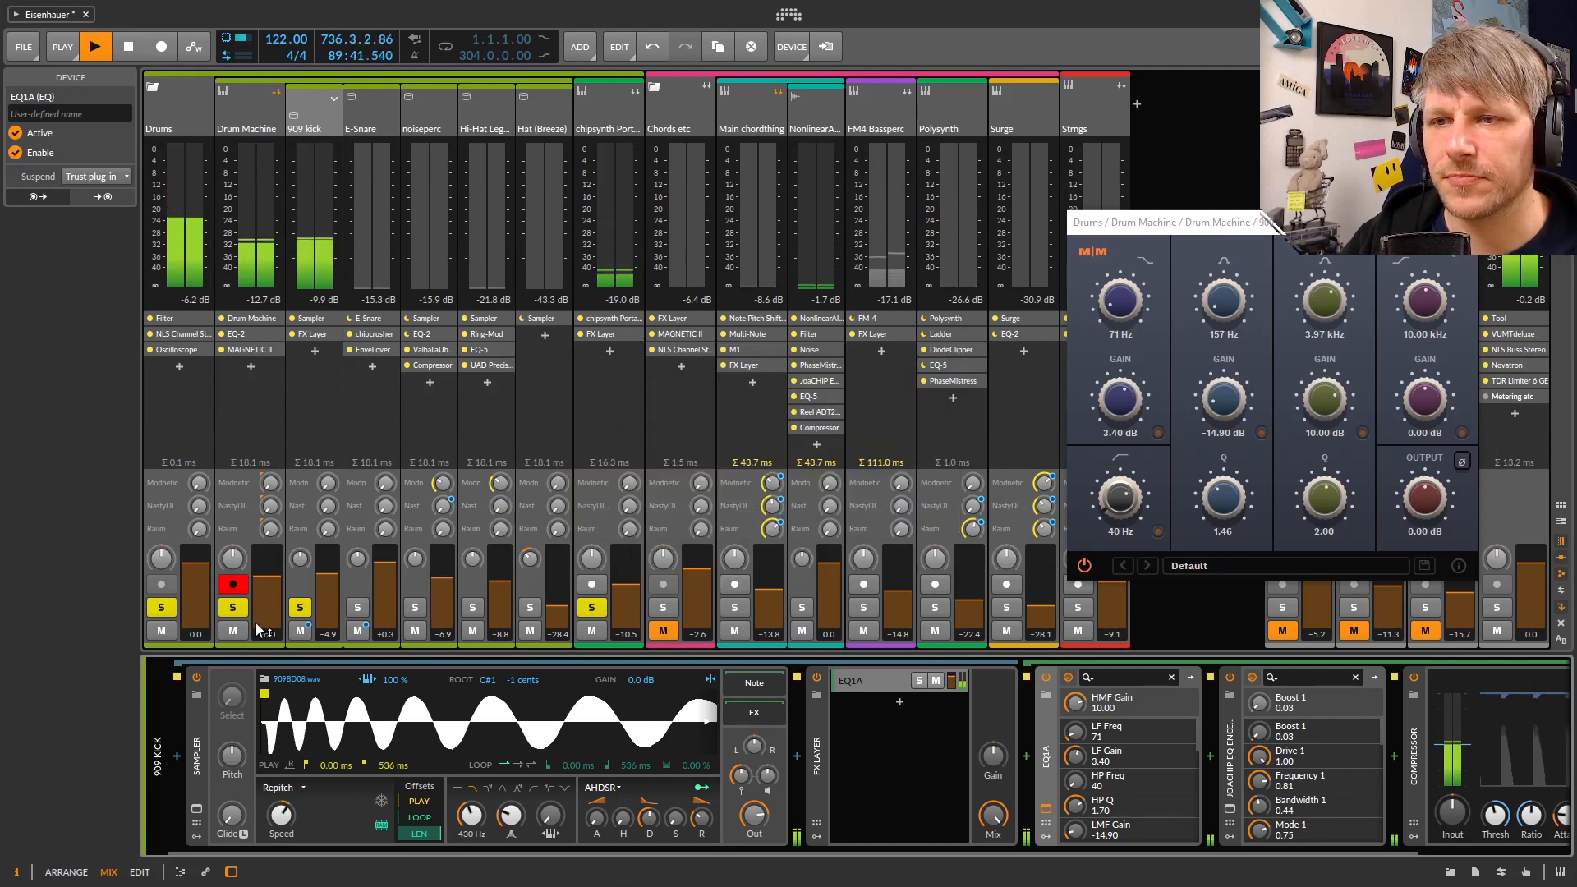
Unsolo Drums, Drum Machine, 909 kick and chipsynth PortaFM, and close the EQ1A window
left_click(167, 613)
left_click(235, 610)
left_click(301, 609)
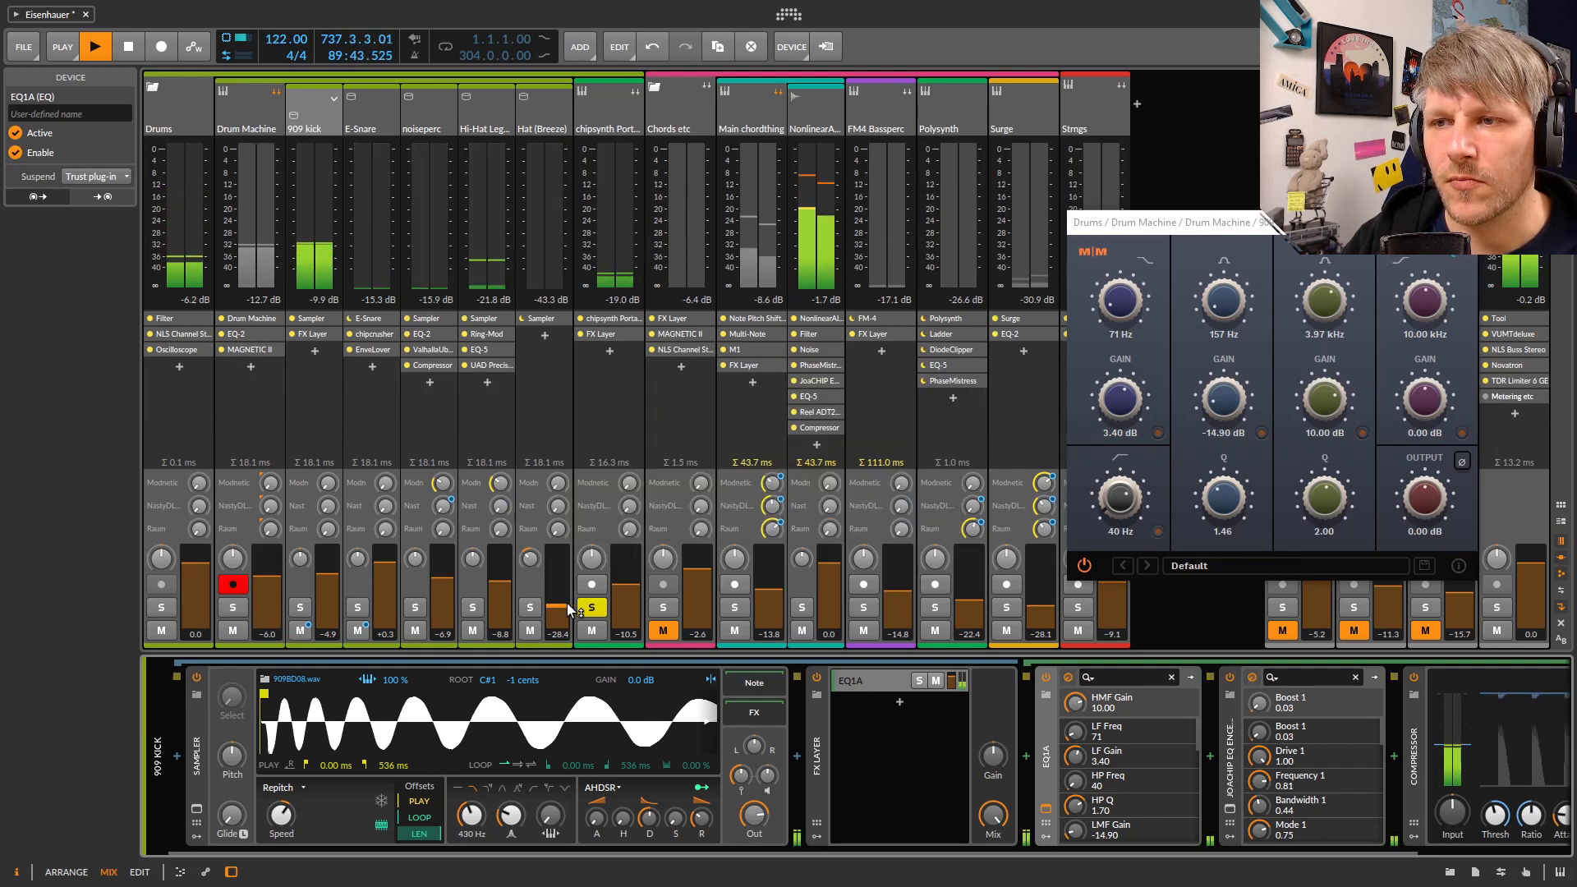
left_click(593, 608)
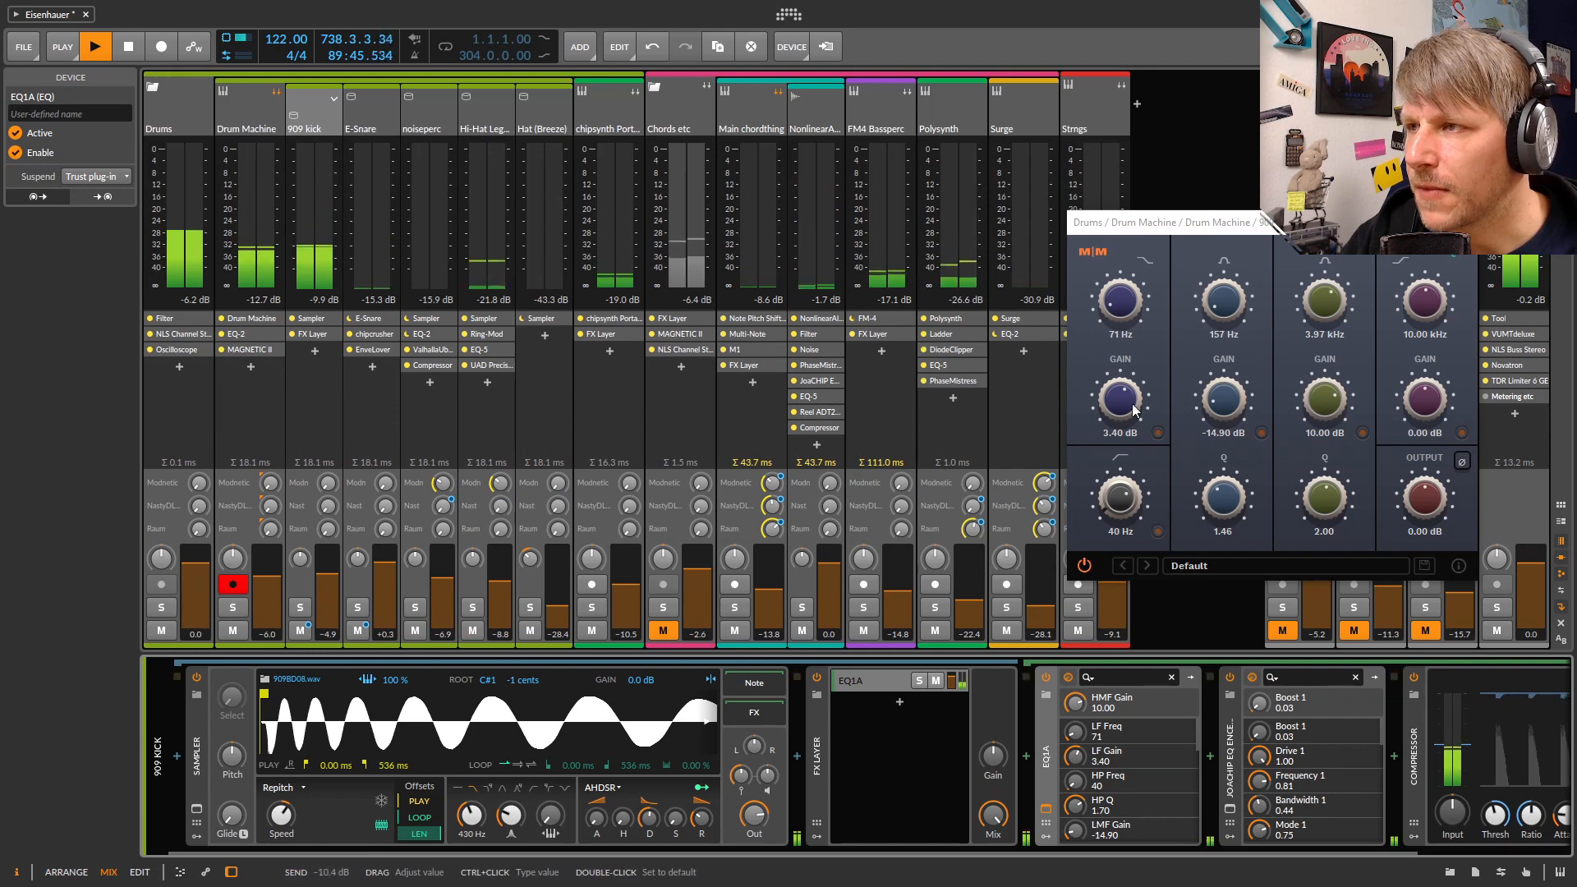
left_click_drag(1290, 230, 980, 215)
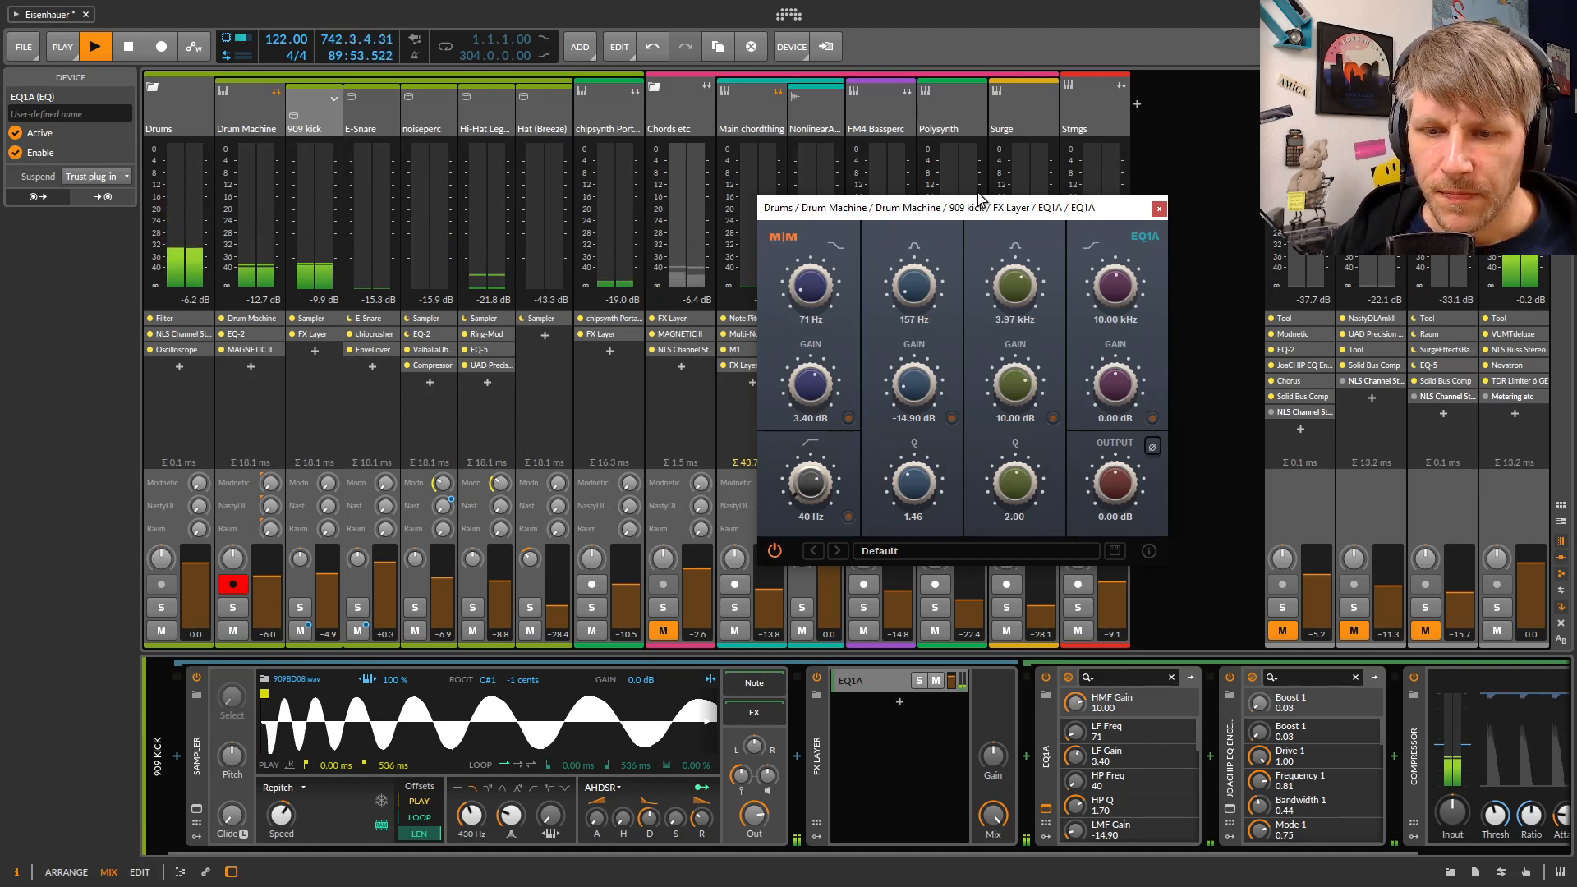
left_click(1157, 209)
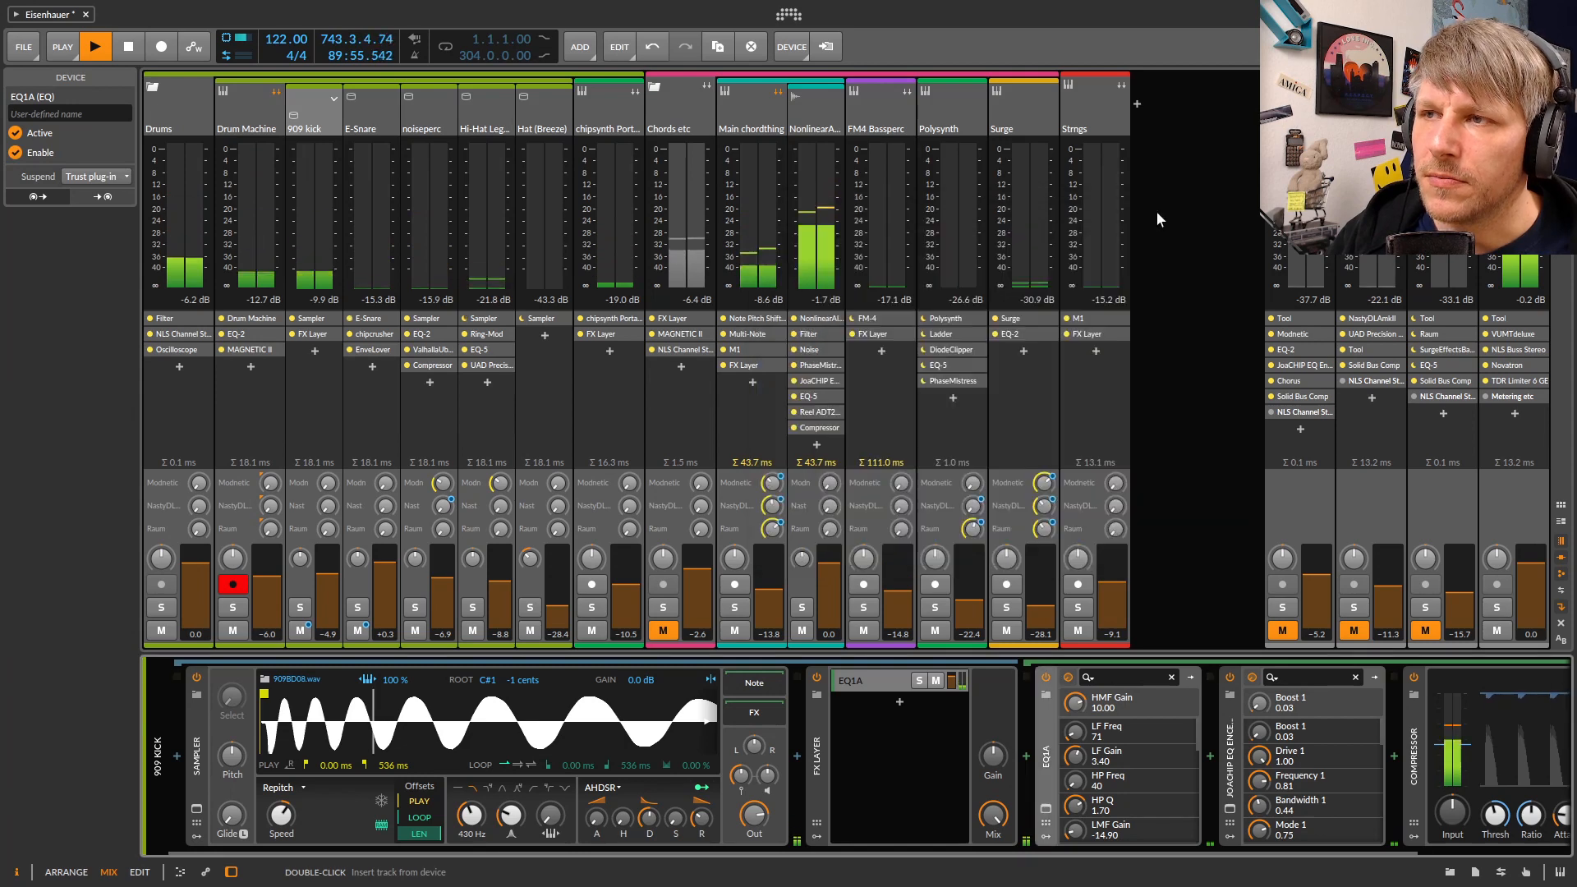
Expand the 909 kick chain to show its EQ1A layer channel and zoom the Sampler waveform to show the kick's decay
left_click(617, 123)
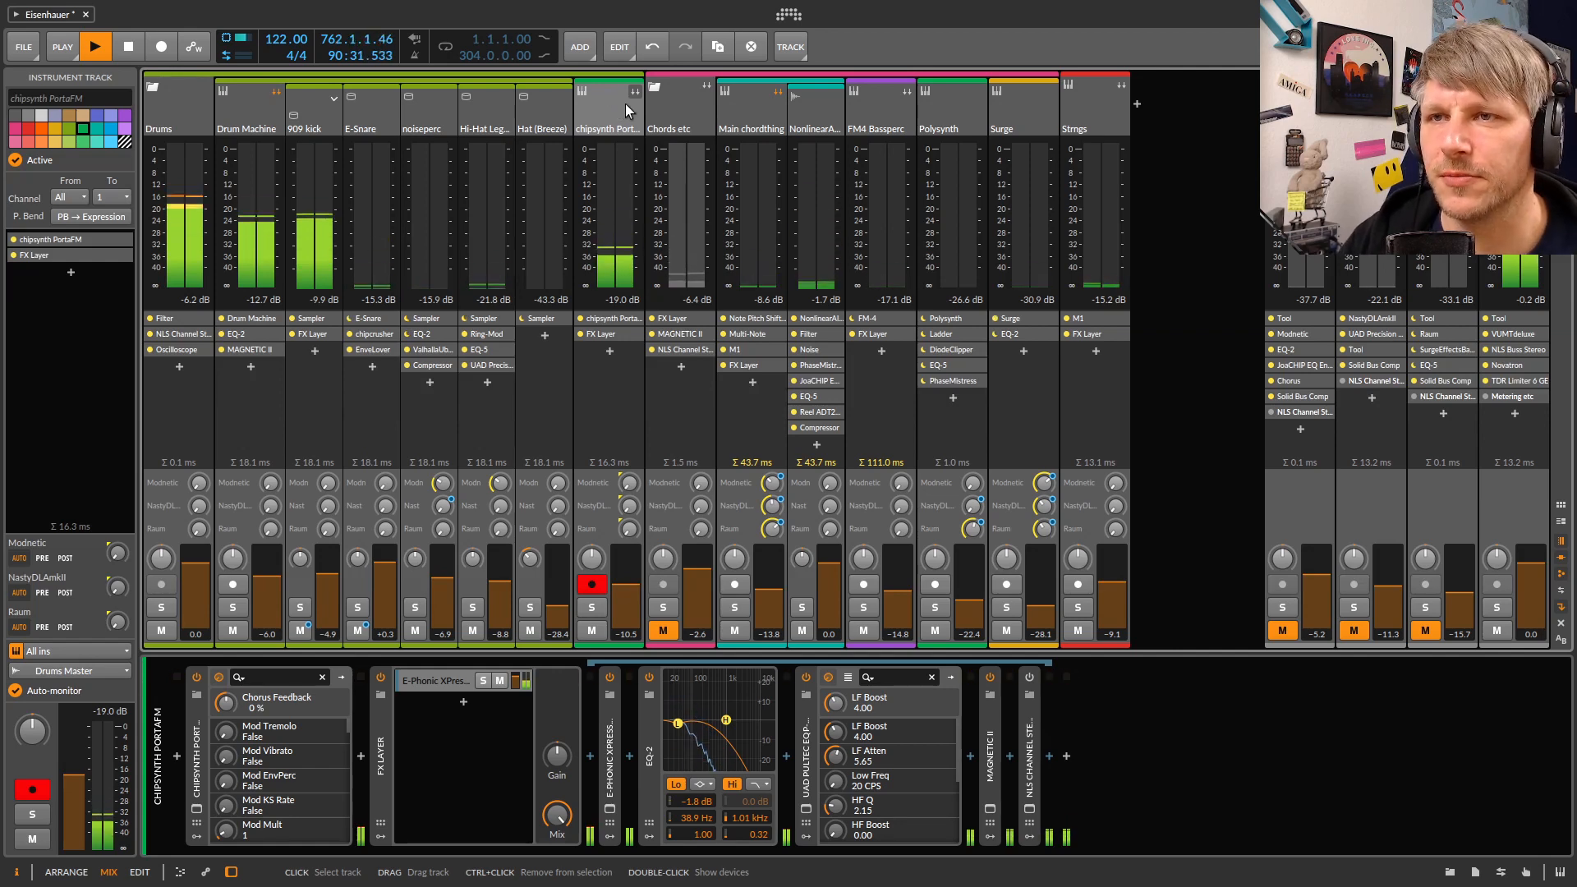
left_click(319, 116)
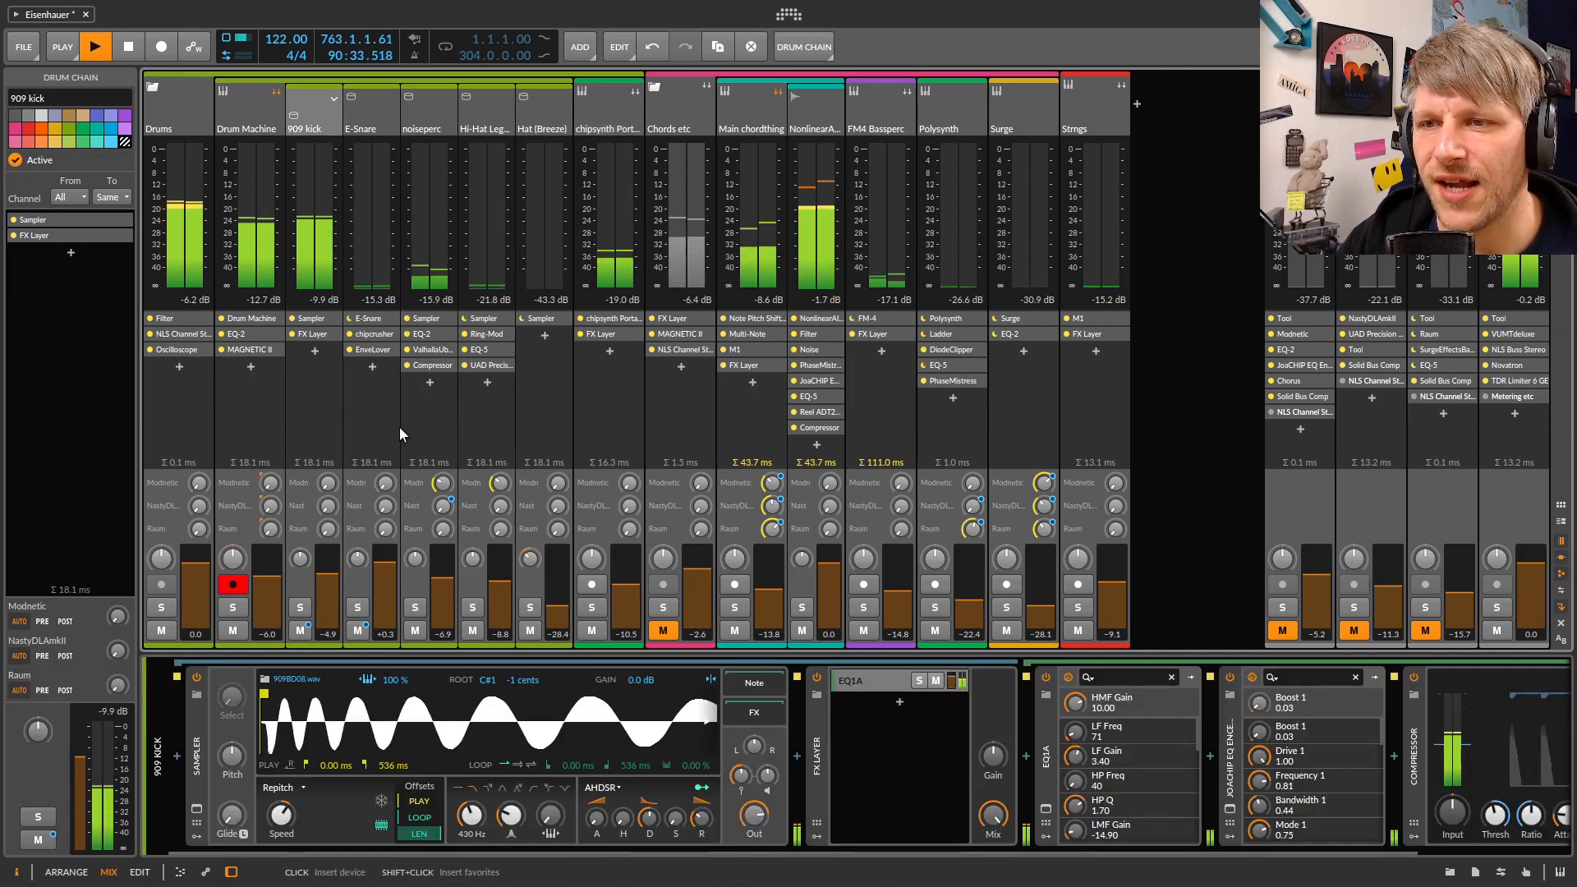
left_click(324, 414)
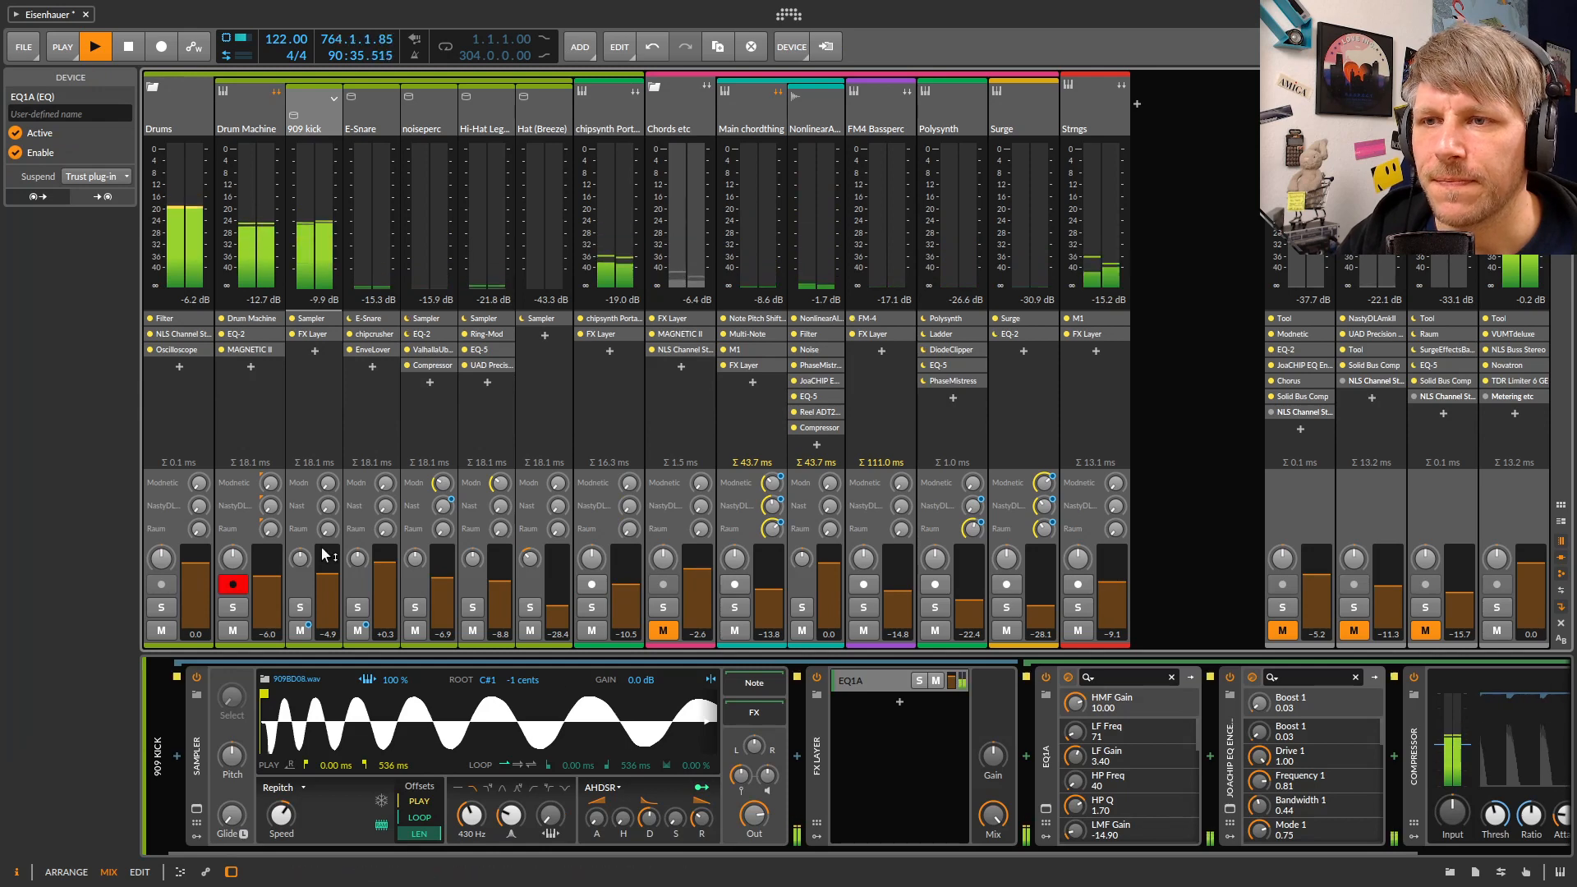
left_click(334, 100)
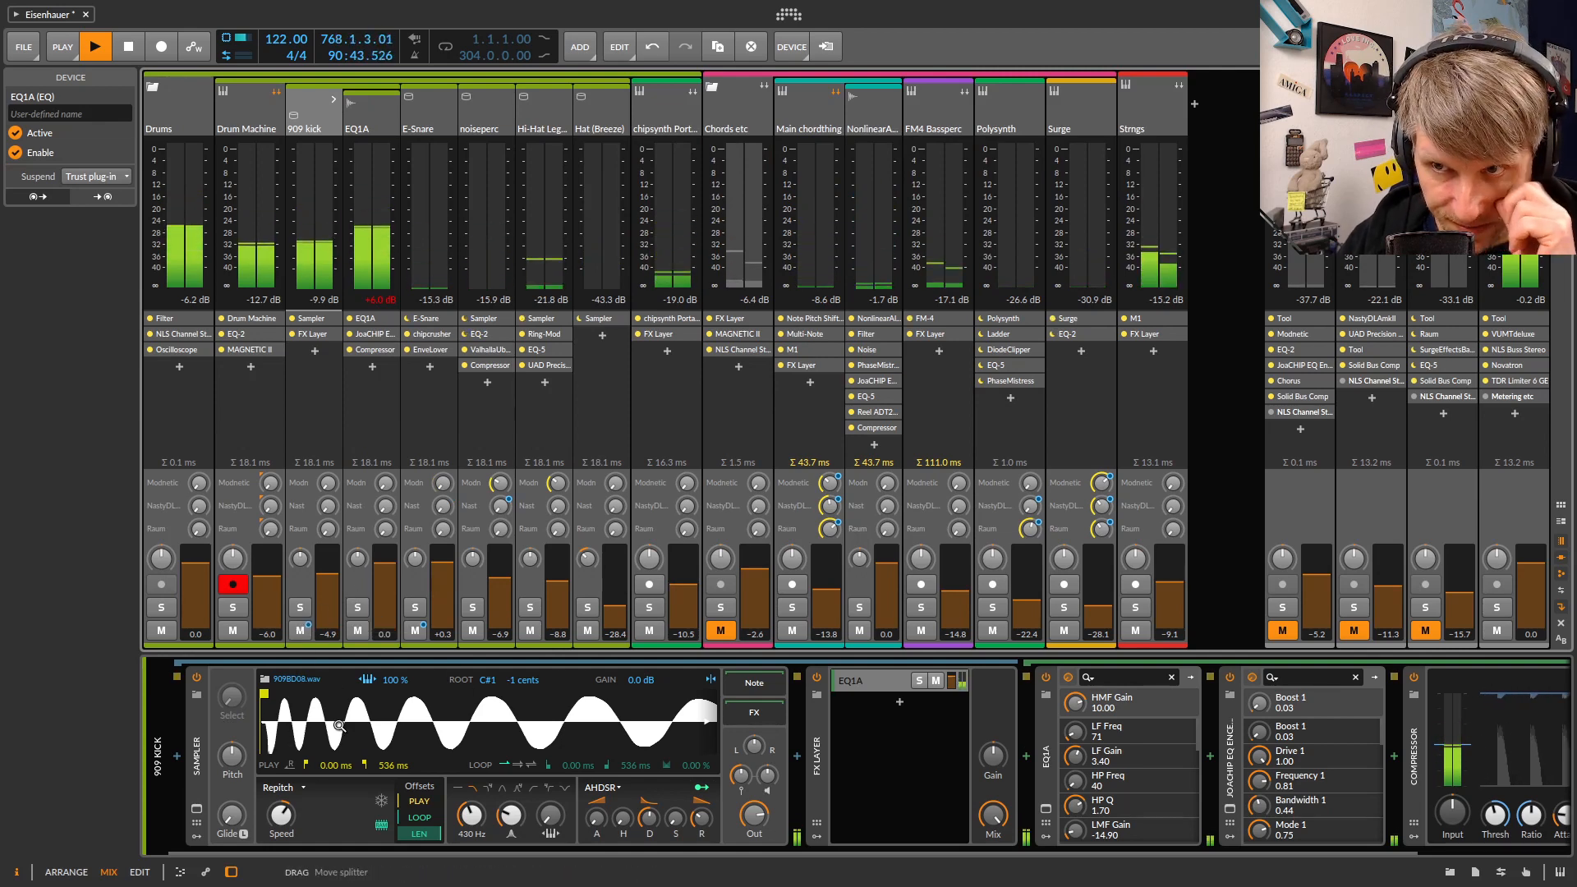
mouse_move(362, 727)
left_mouse_down()
mouse_move(362, 691)
mouse_move(330, 730)
left_mouse_up()
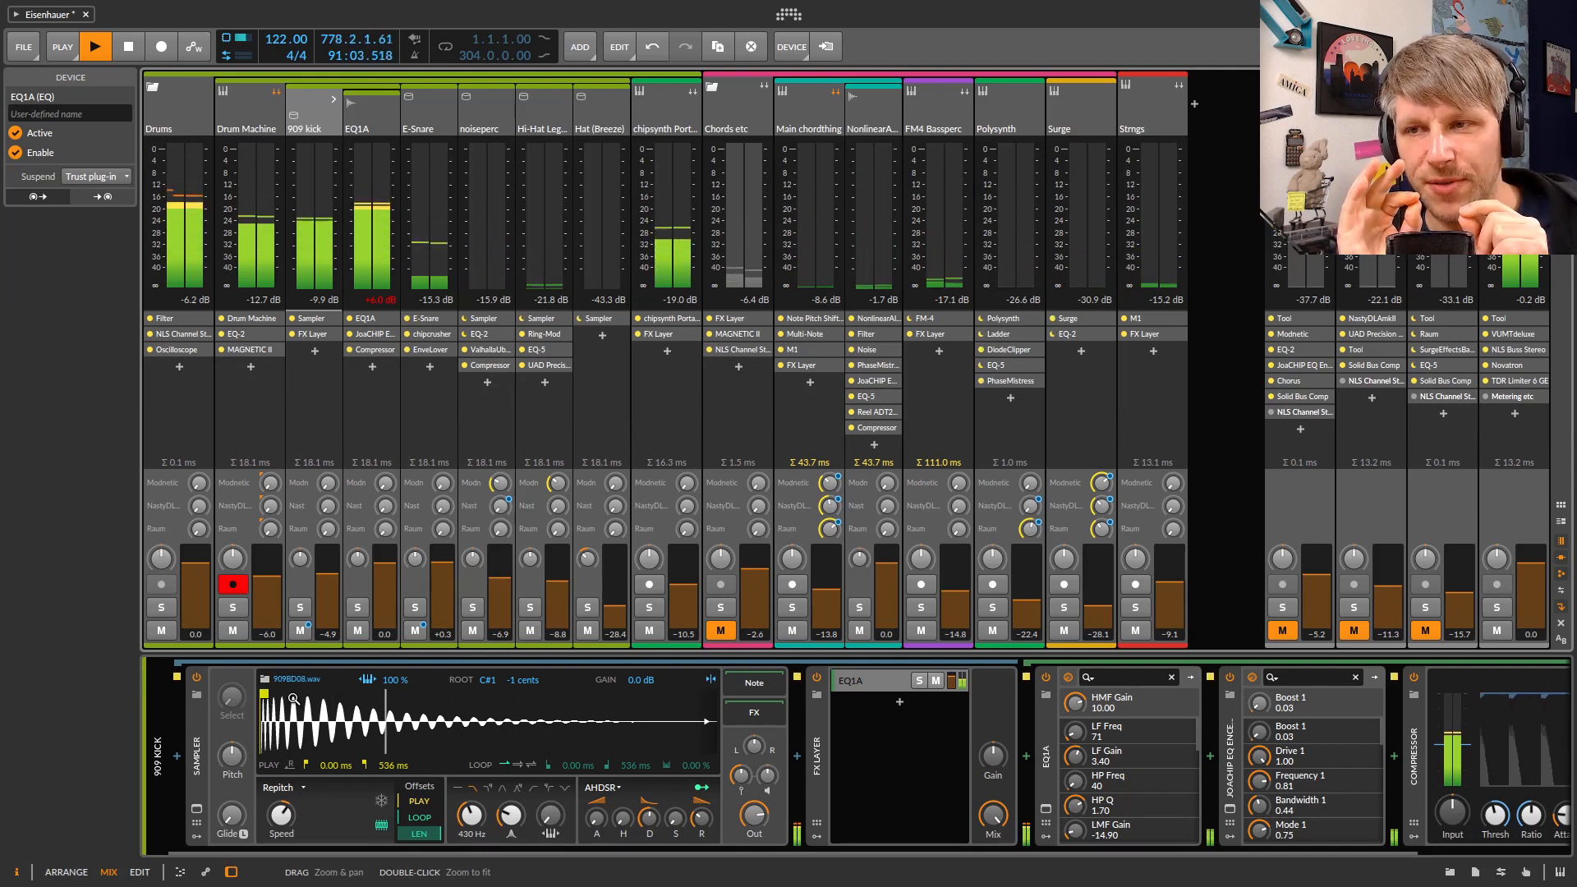
mouse_move(293, 699)
left_mouse_down()
mouse_move(293, 633)
mouse_move(294, 698)
left_mouse_up()
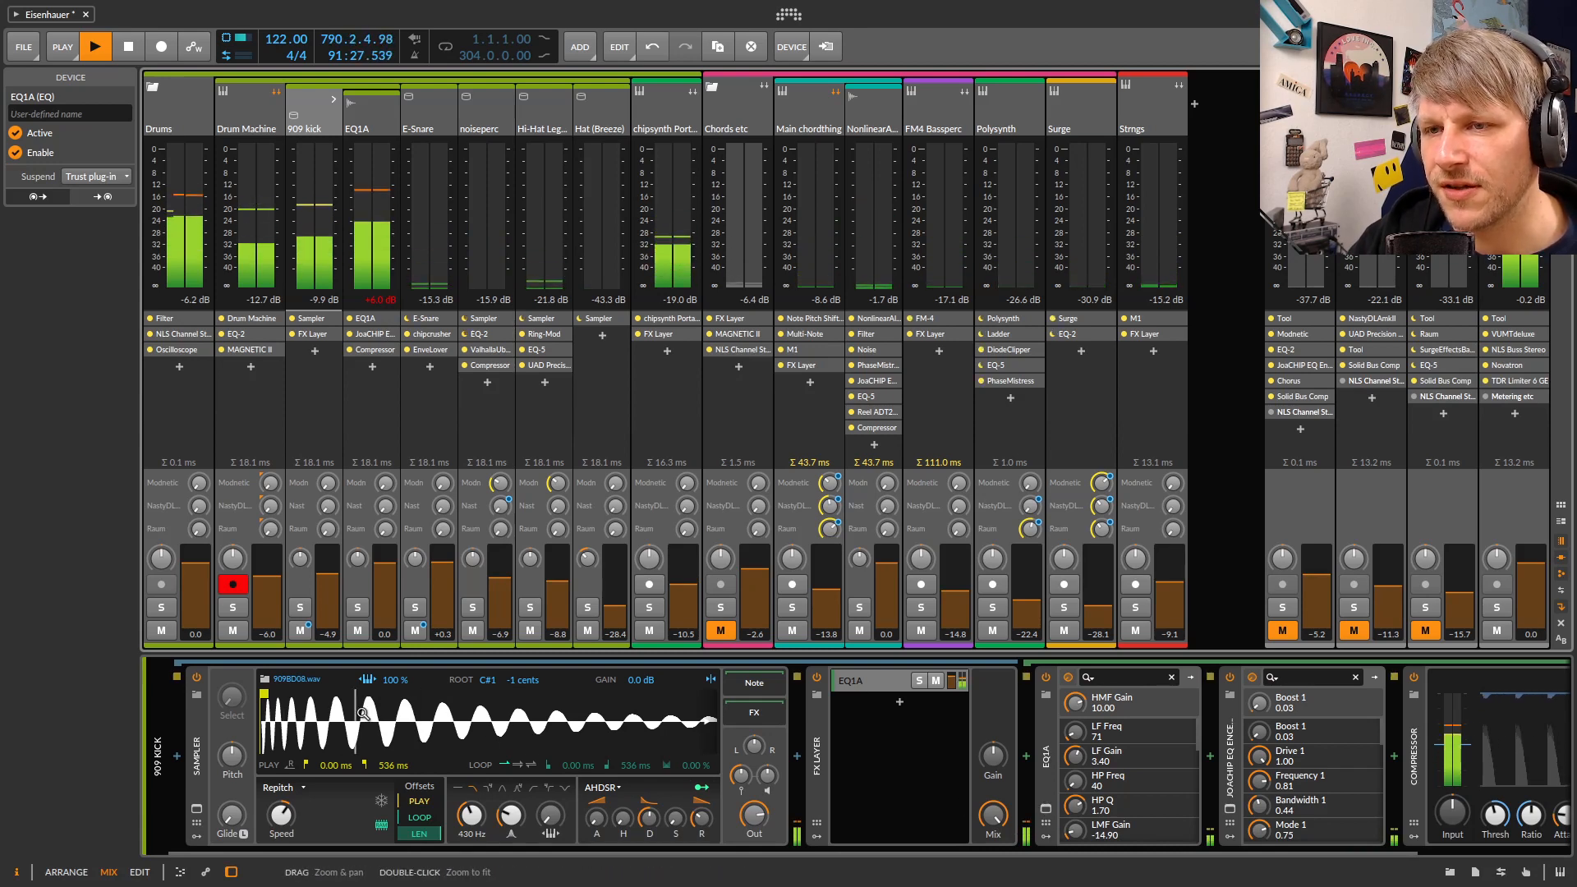
Review the 909 kick's EQ1A frequency, gain and Q settings in the plug-in window and close it
left_click(1046, 811)
left_click_drag(945, 202, 578, 164)
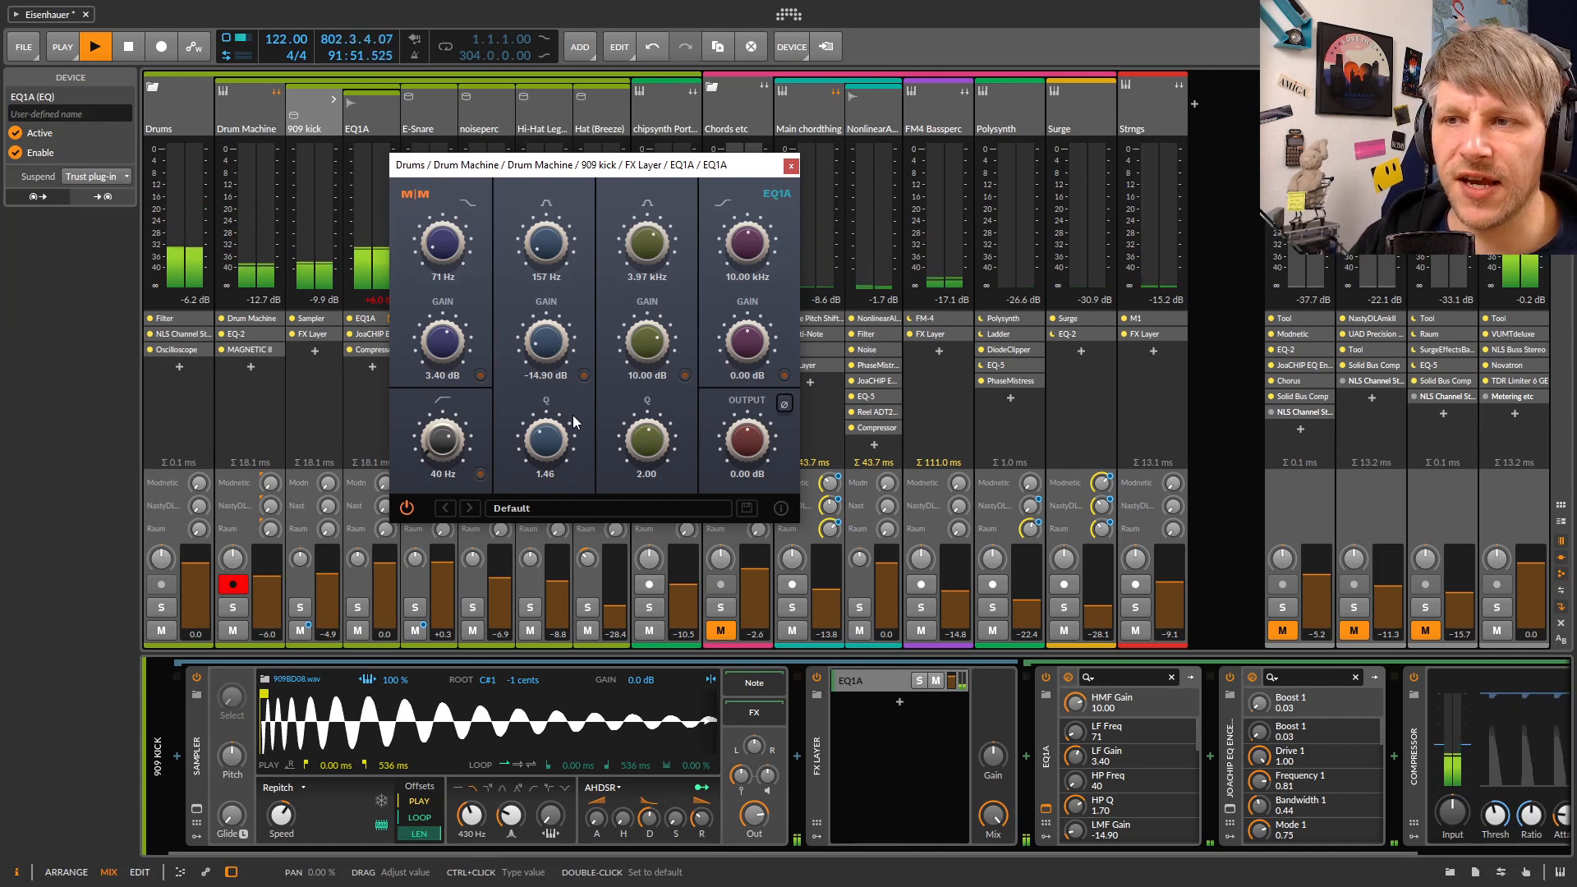
left_click(791, 166)
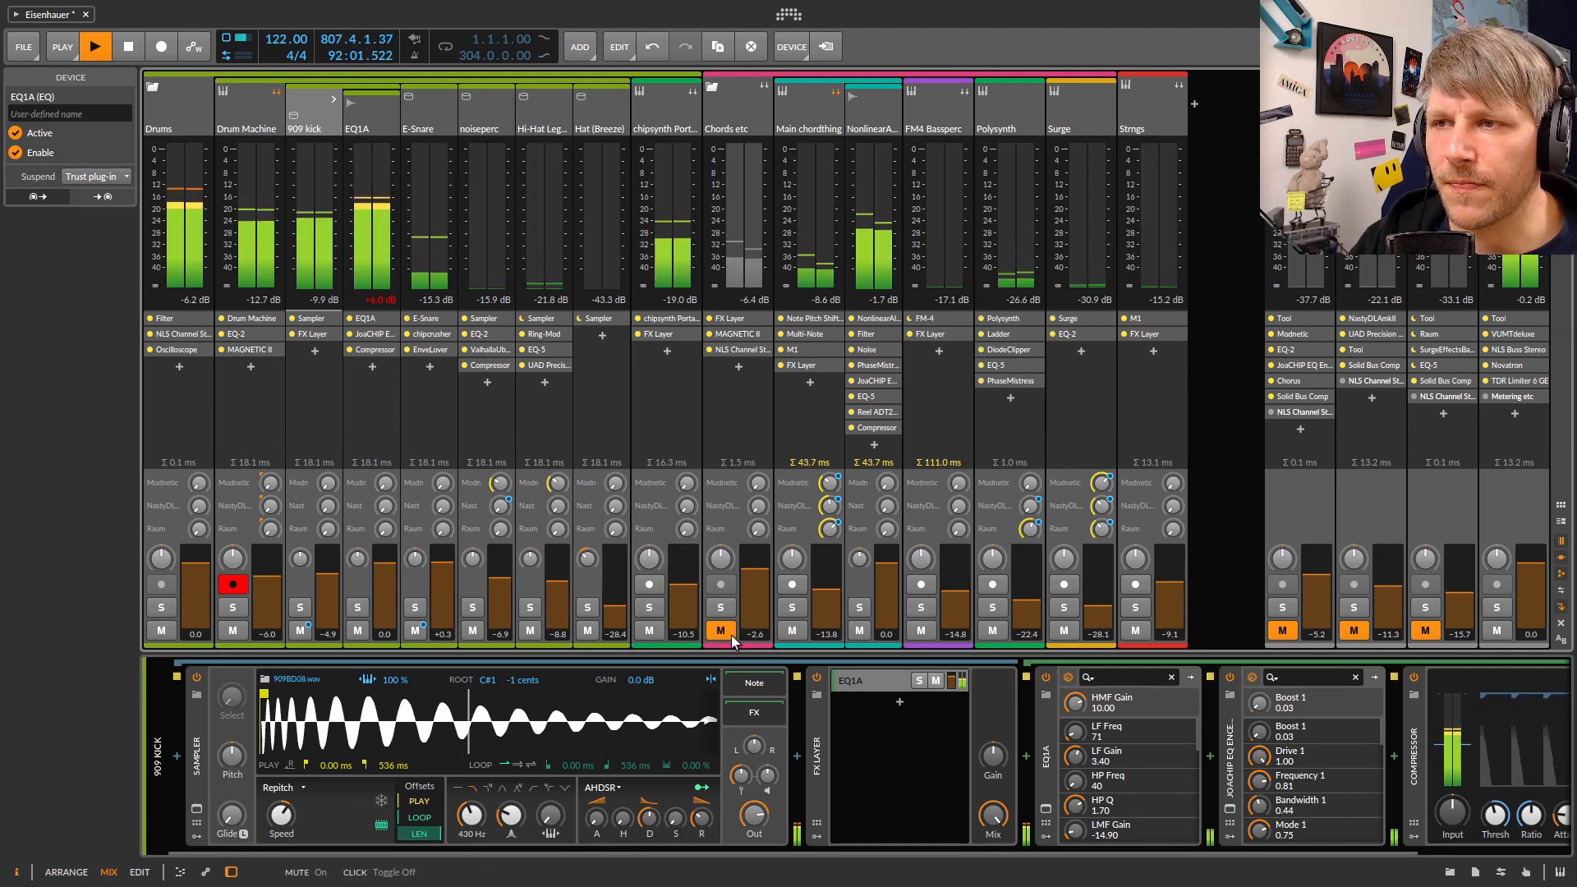
Open the MAGNETIC II window from the chipsynth PortaFM effects chain and move it clear of the drum meters
left_click(736, 318)
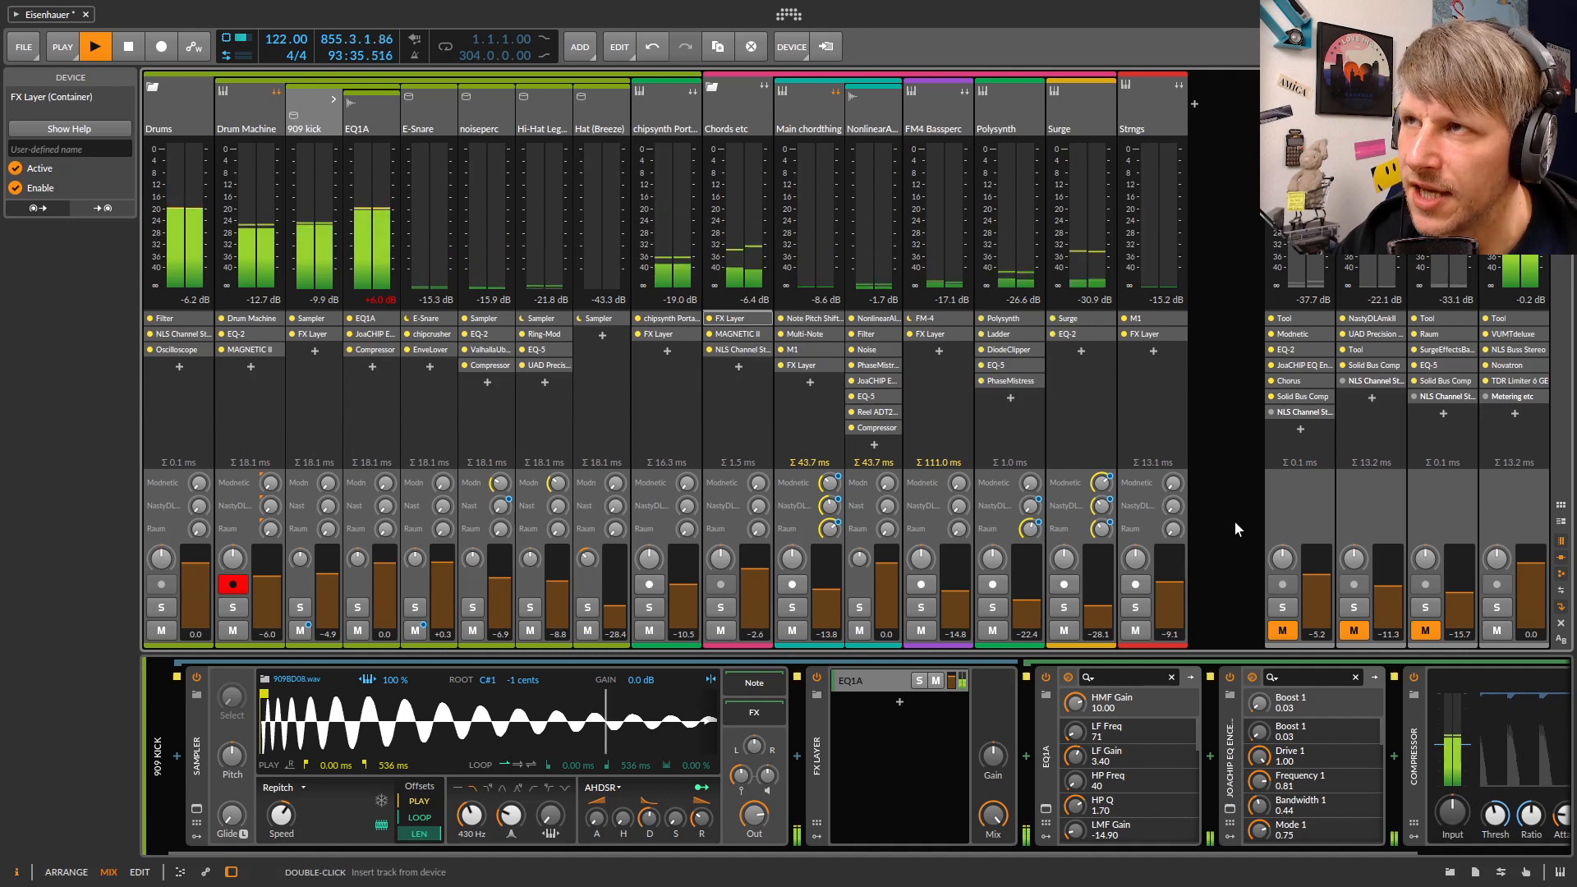
left_click(671, 111)
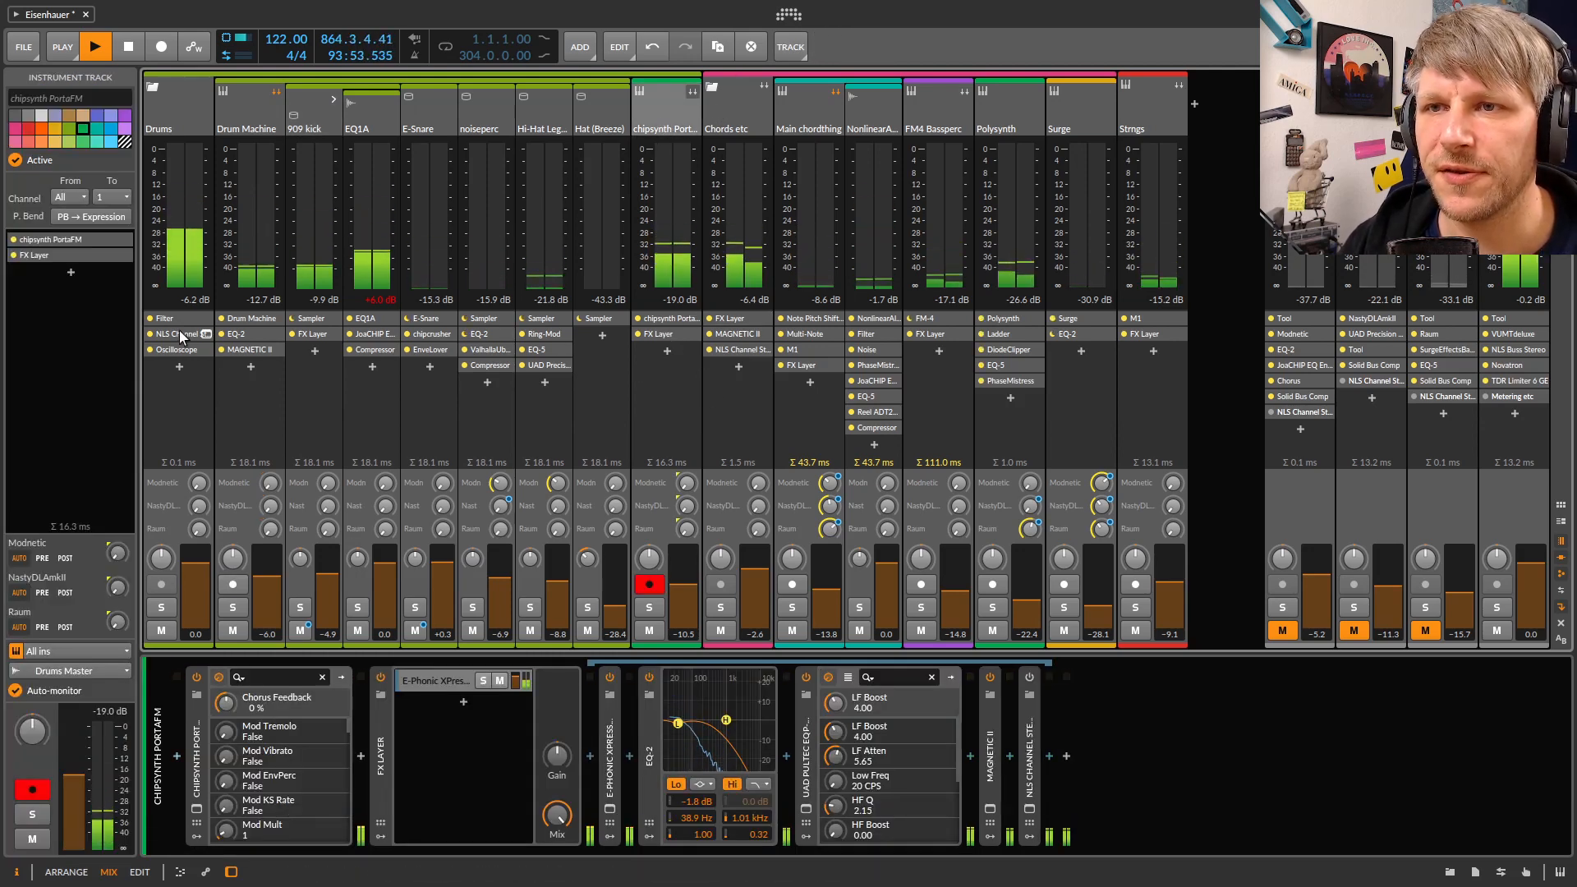
double_click(658, 111)
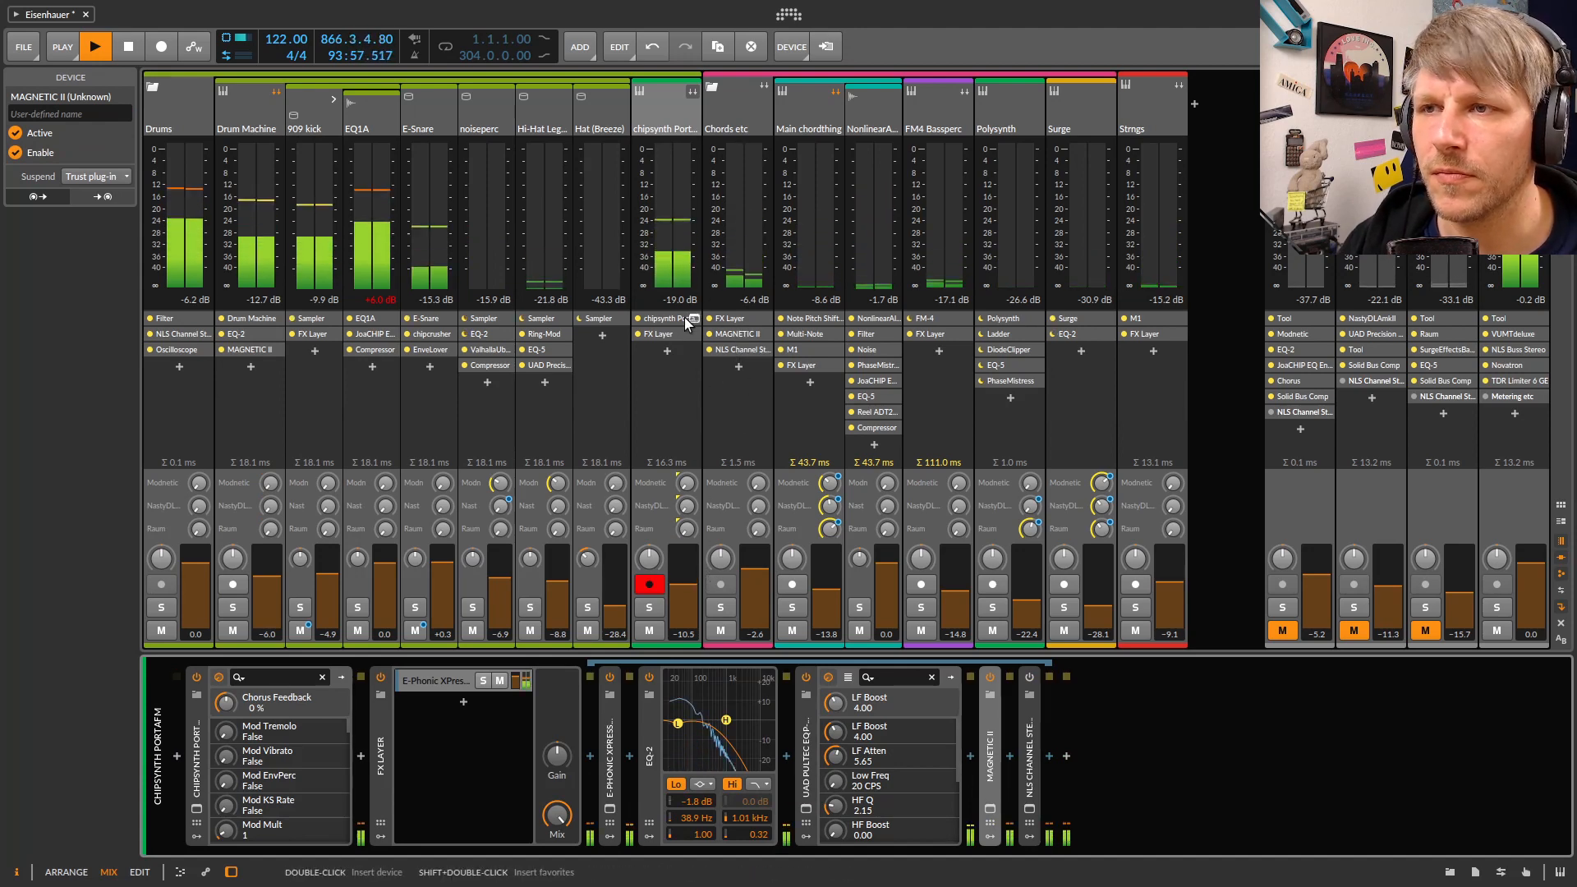
left_click(670, 334)
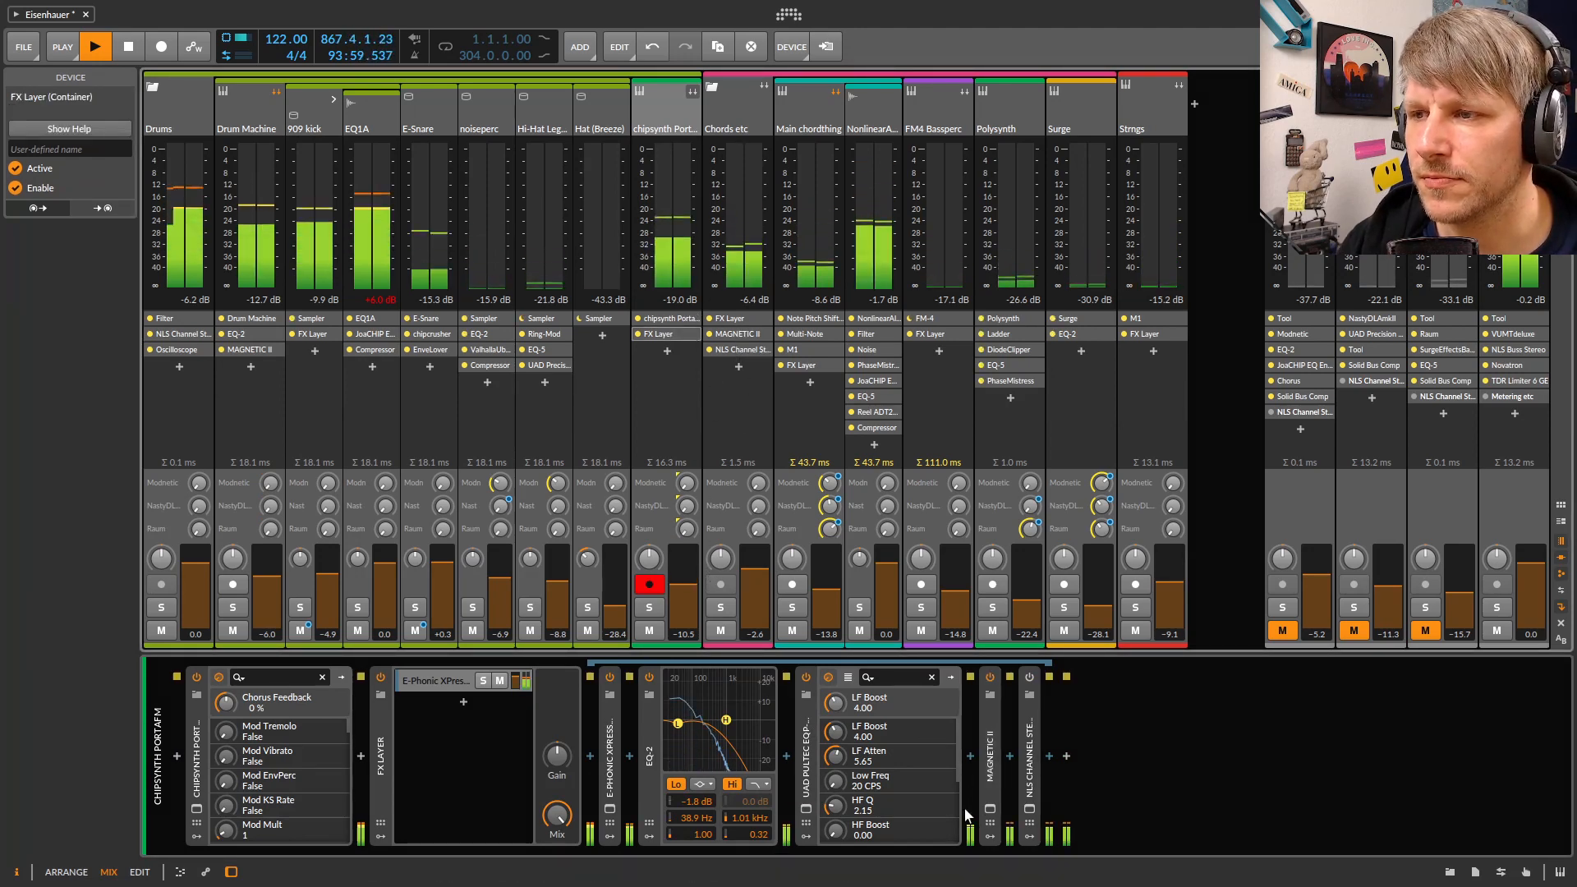
left_click(990, 811)
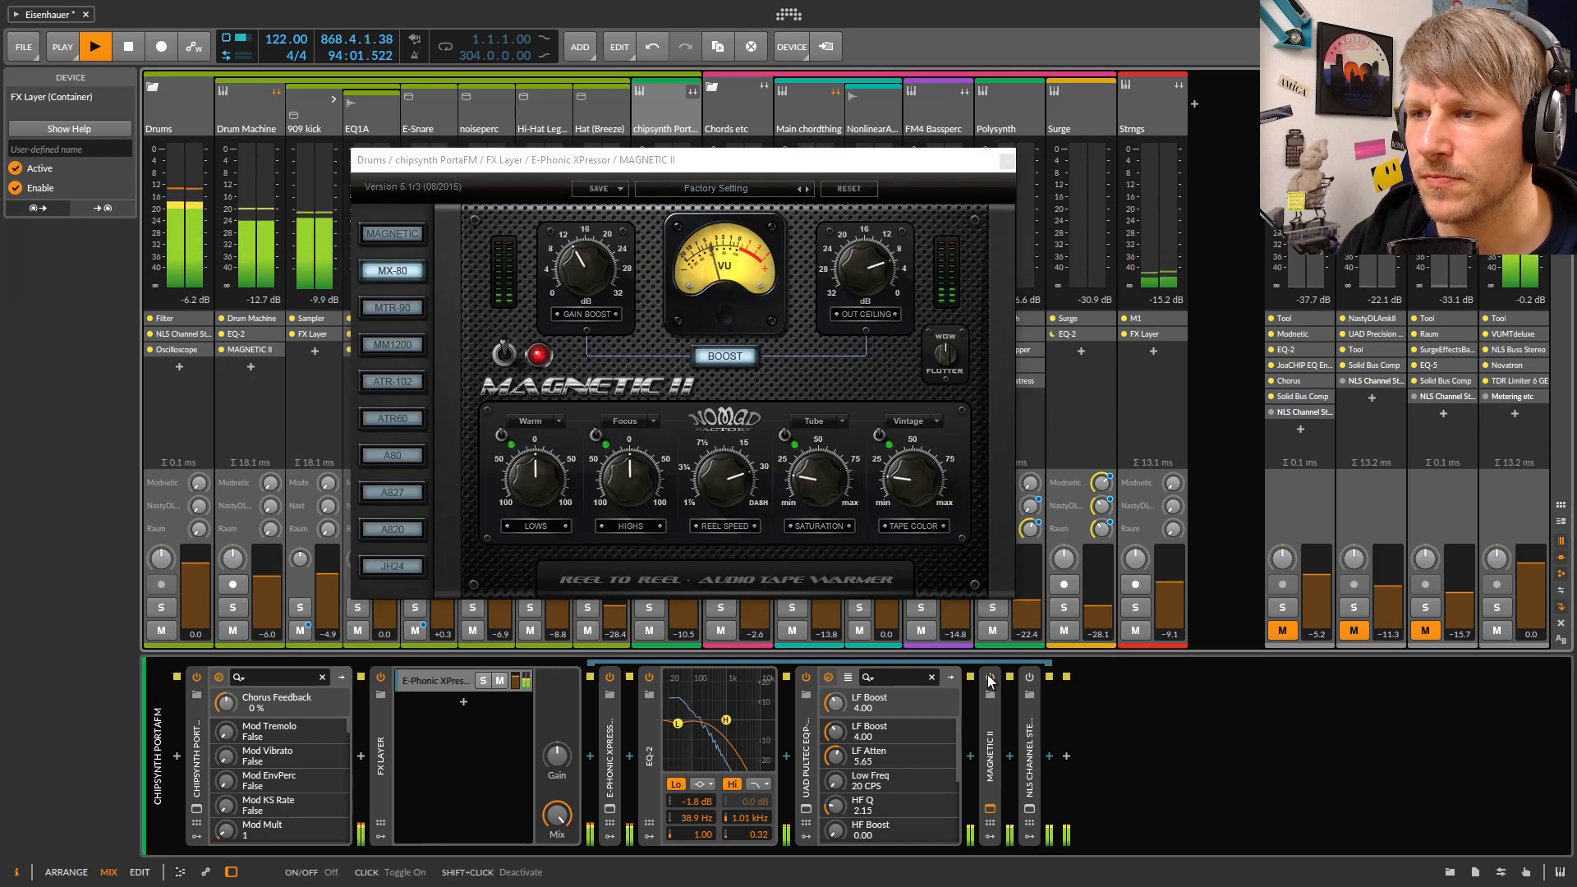
left_click_drag(706, 160, 1156, 147)
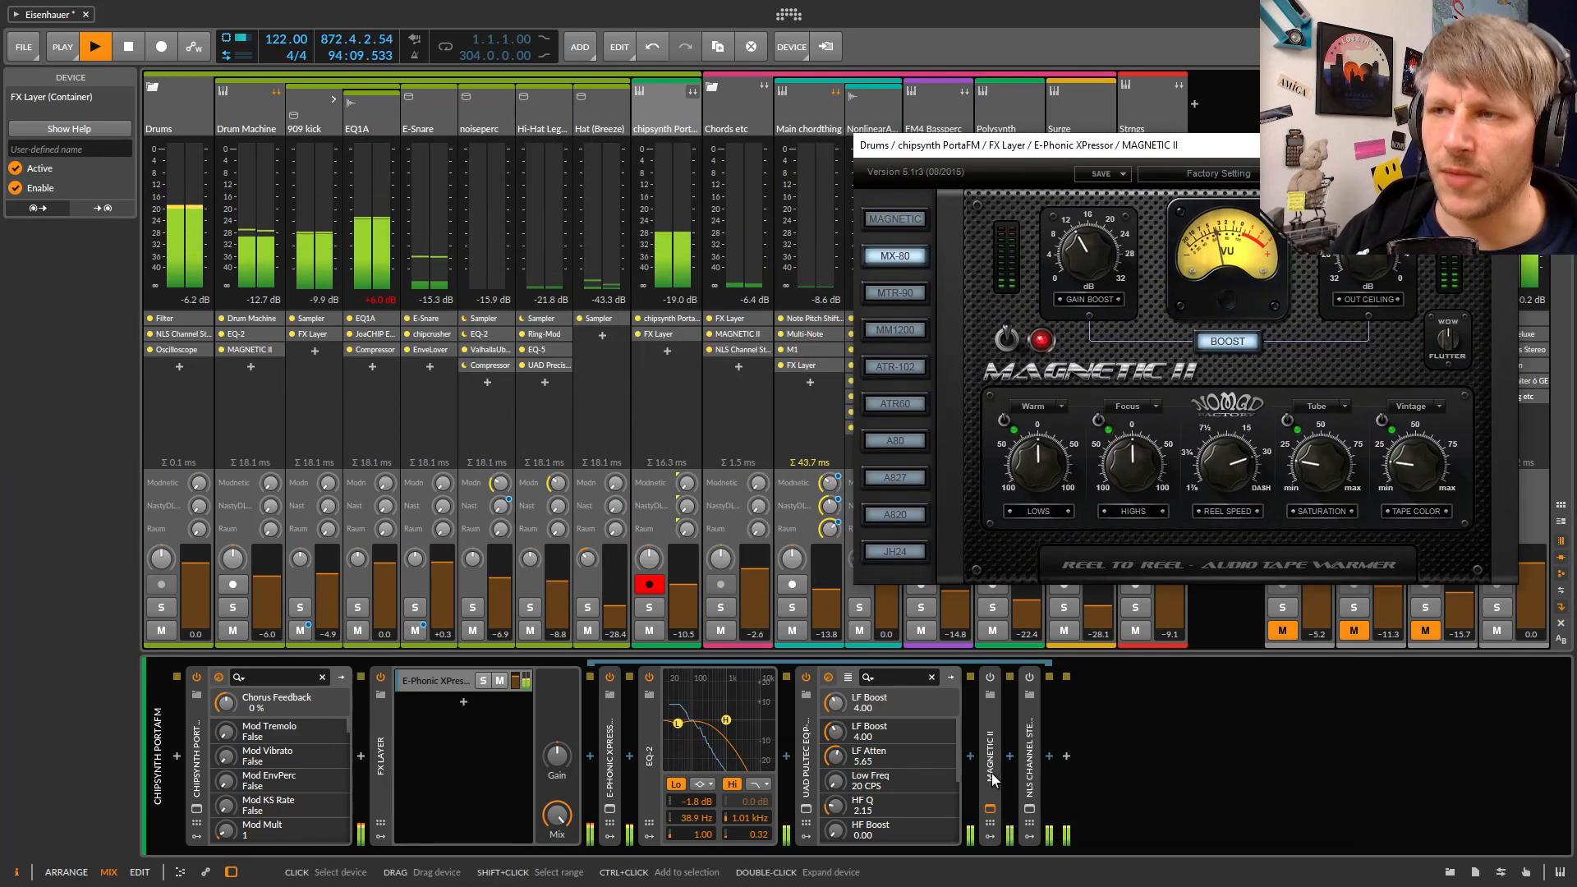
Audition the Drums group with the 909 kick soloed, then swap the kick solo for chipsynth PortaFM
left_click(162, 608)
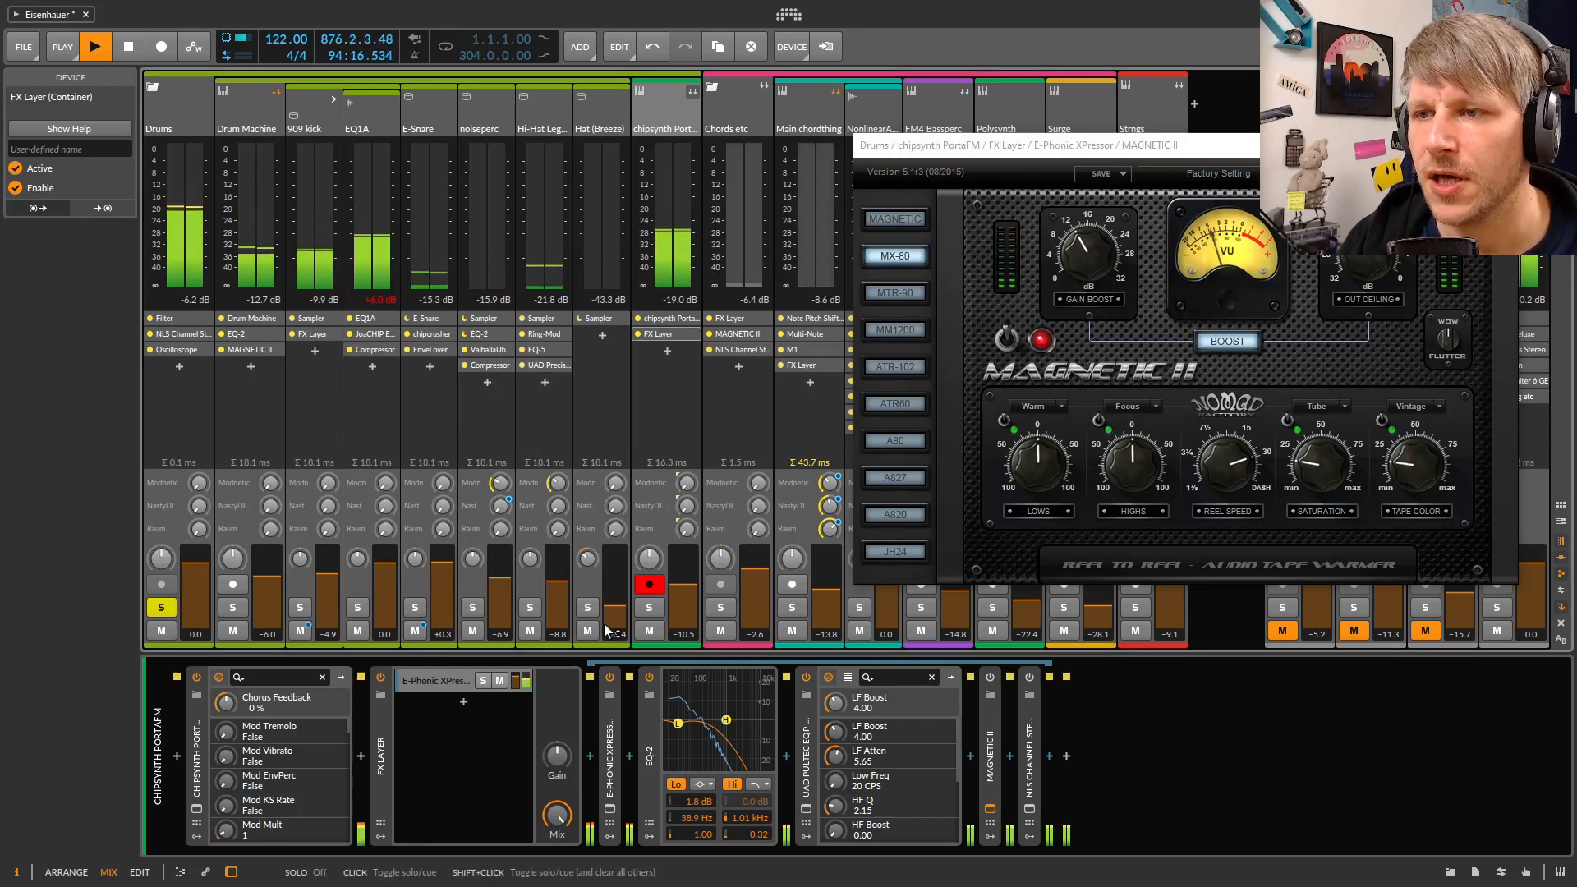
left_click(300, 608)
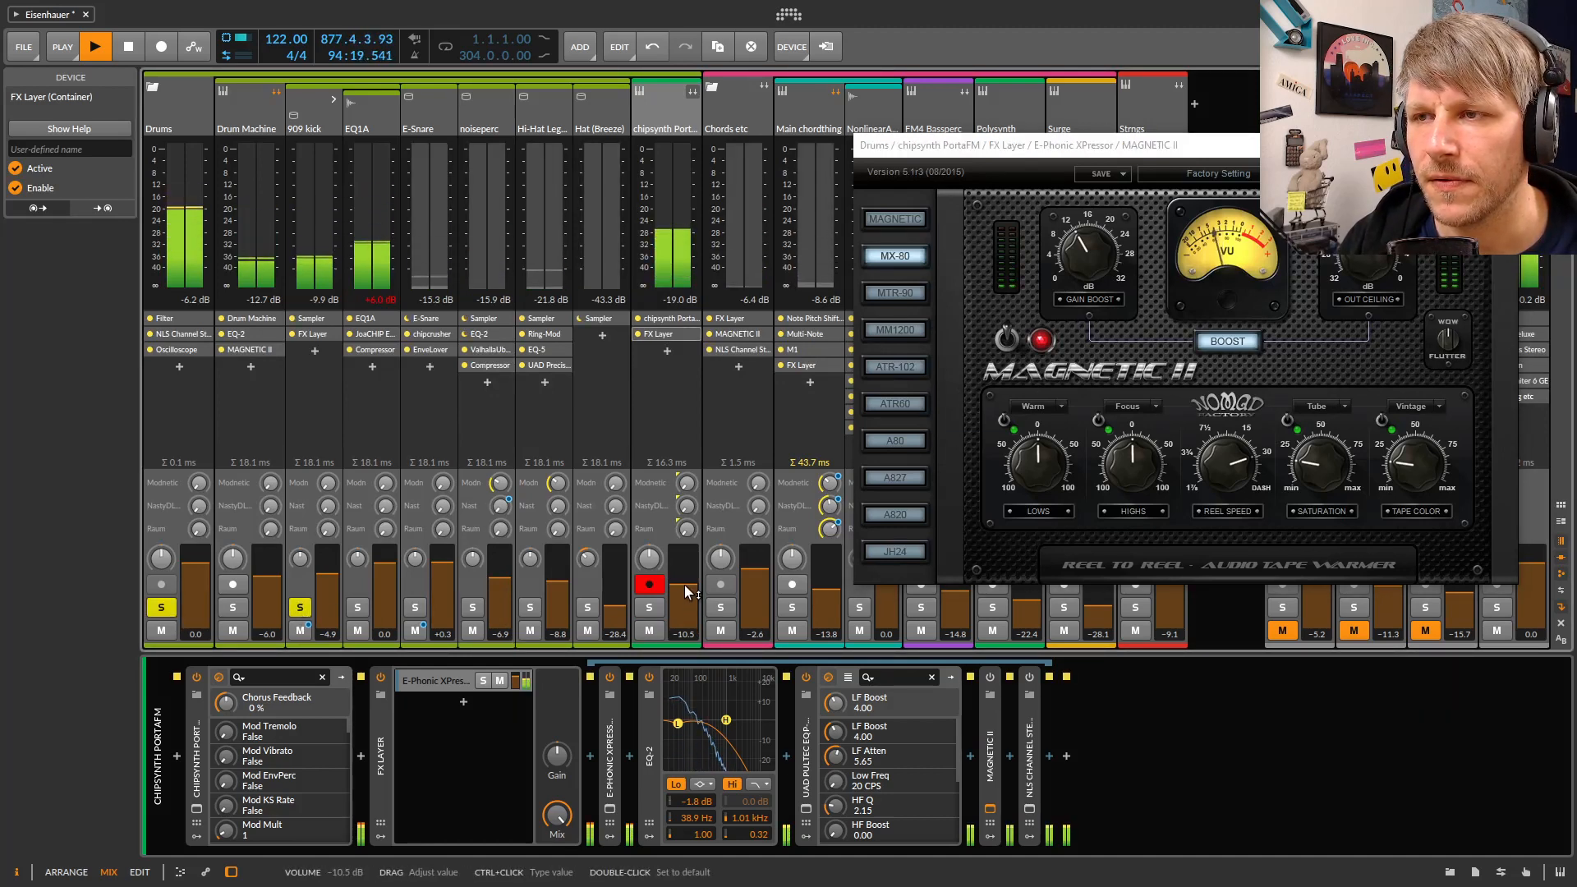
left_click(686, 115)
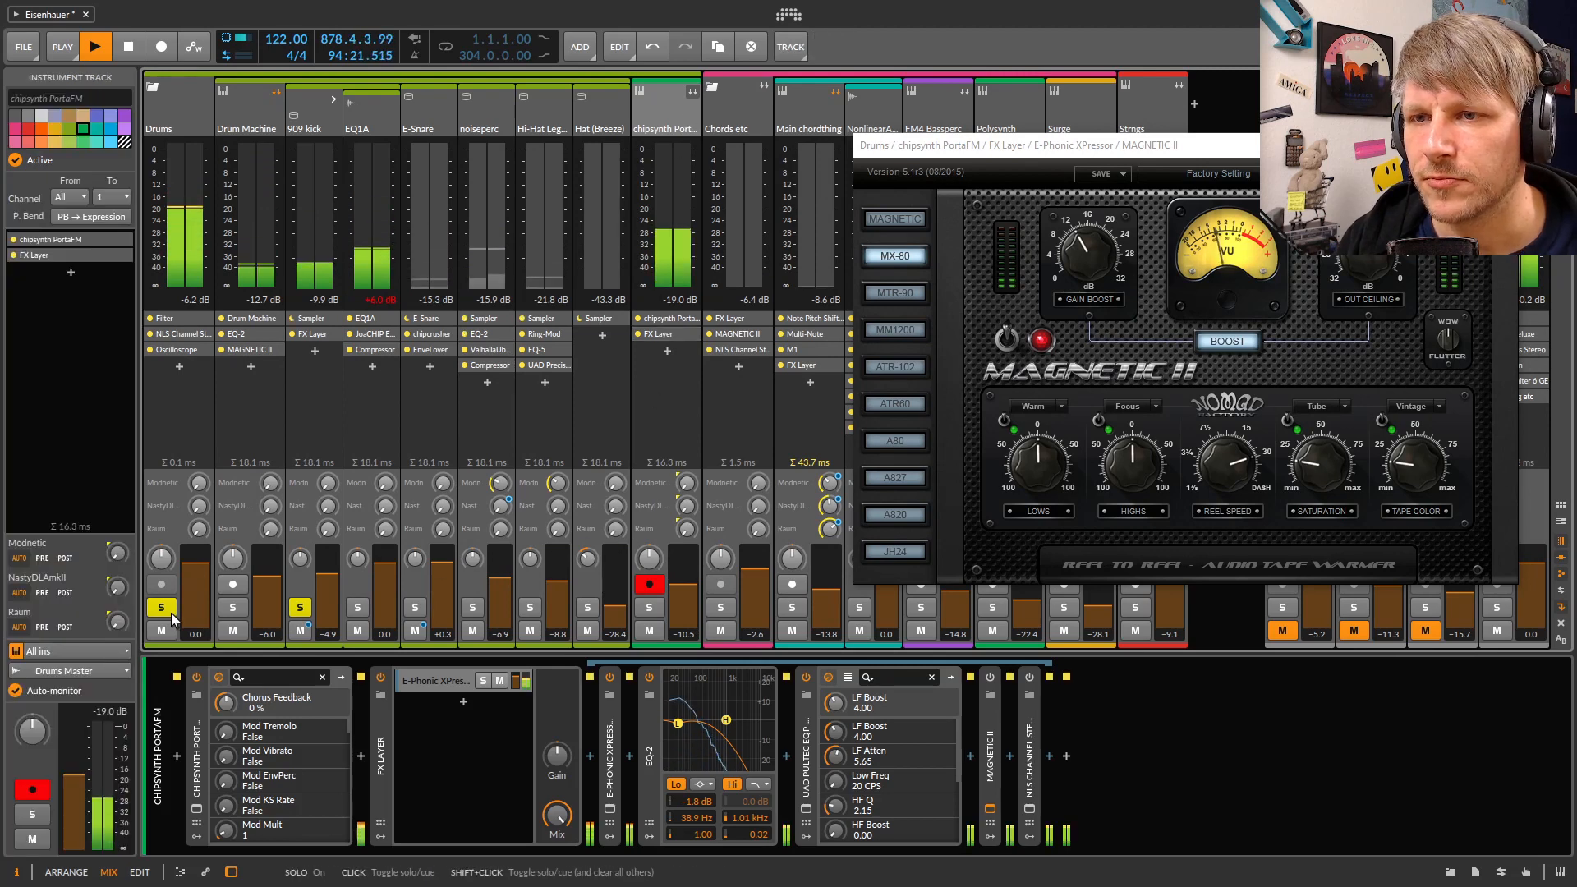
left_click(300, 608)
left_click(649, 608)
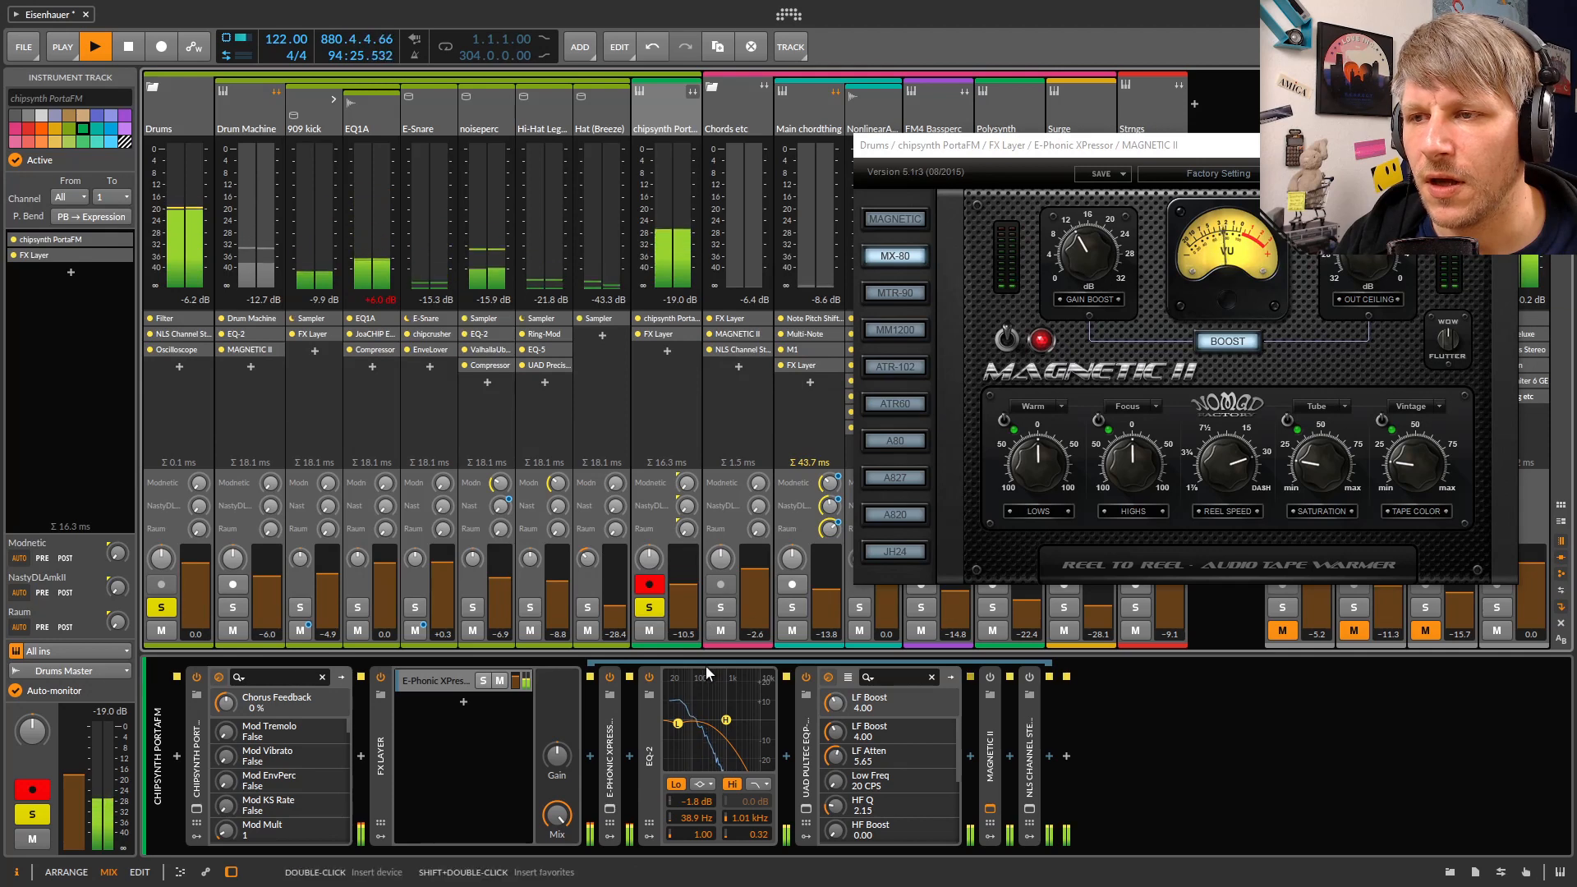
Add the 909 kick and Drum Machine to the soloed tracks and toggle MAGNETIC II on the bass to compare its effect
left_click(300, 608)
left_click(357, 608)
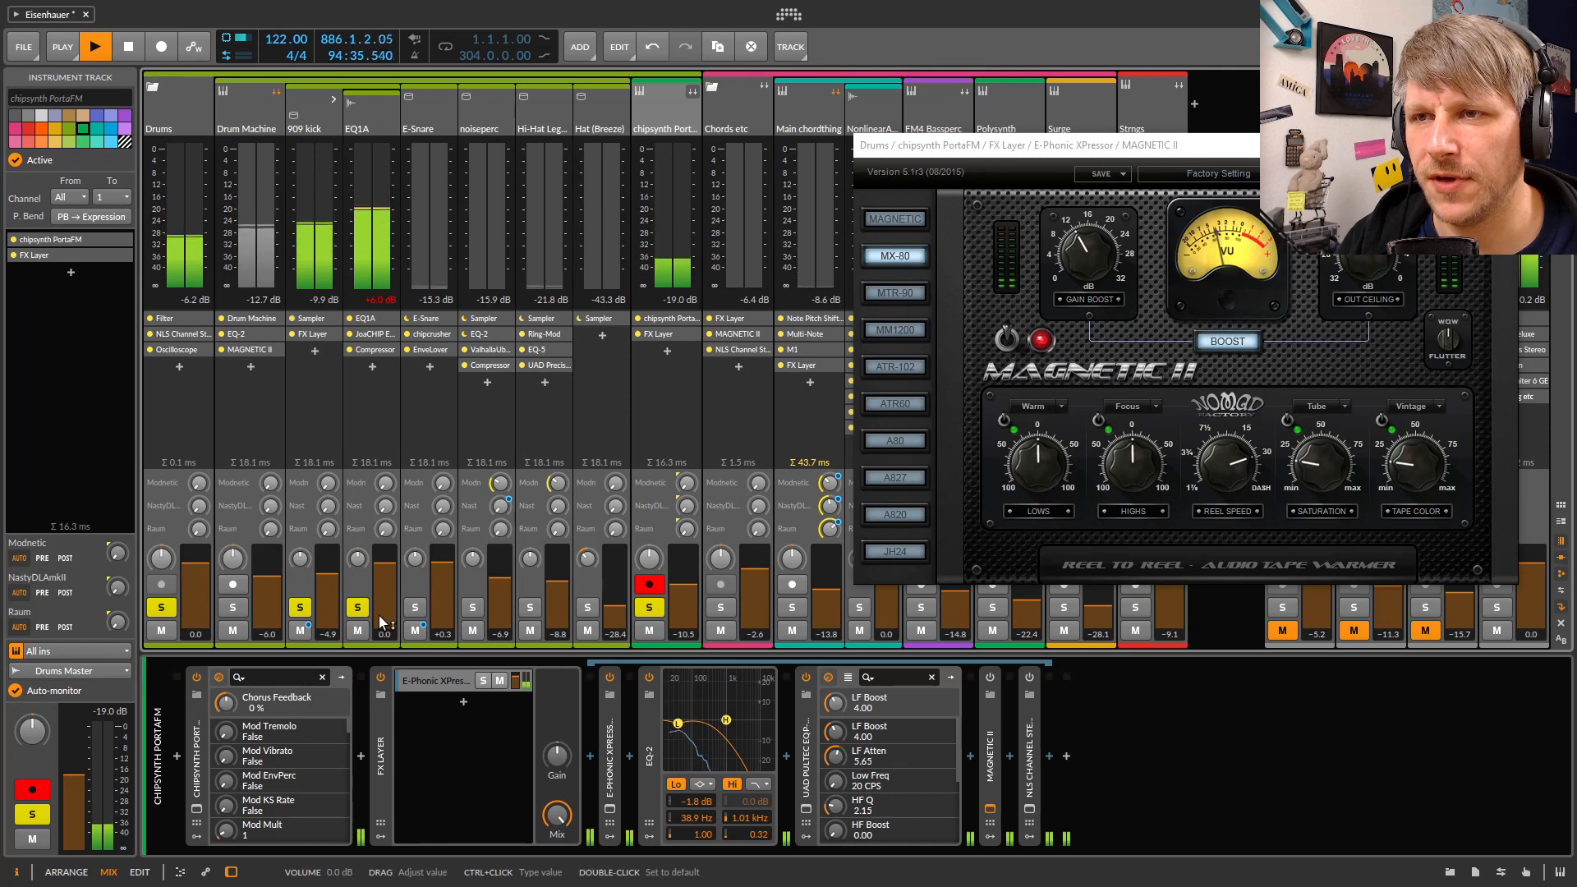
left_click(358, 608)
left_click(234, 608)
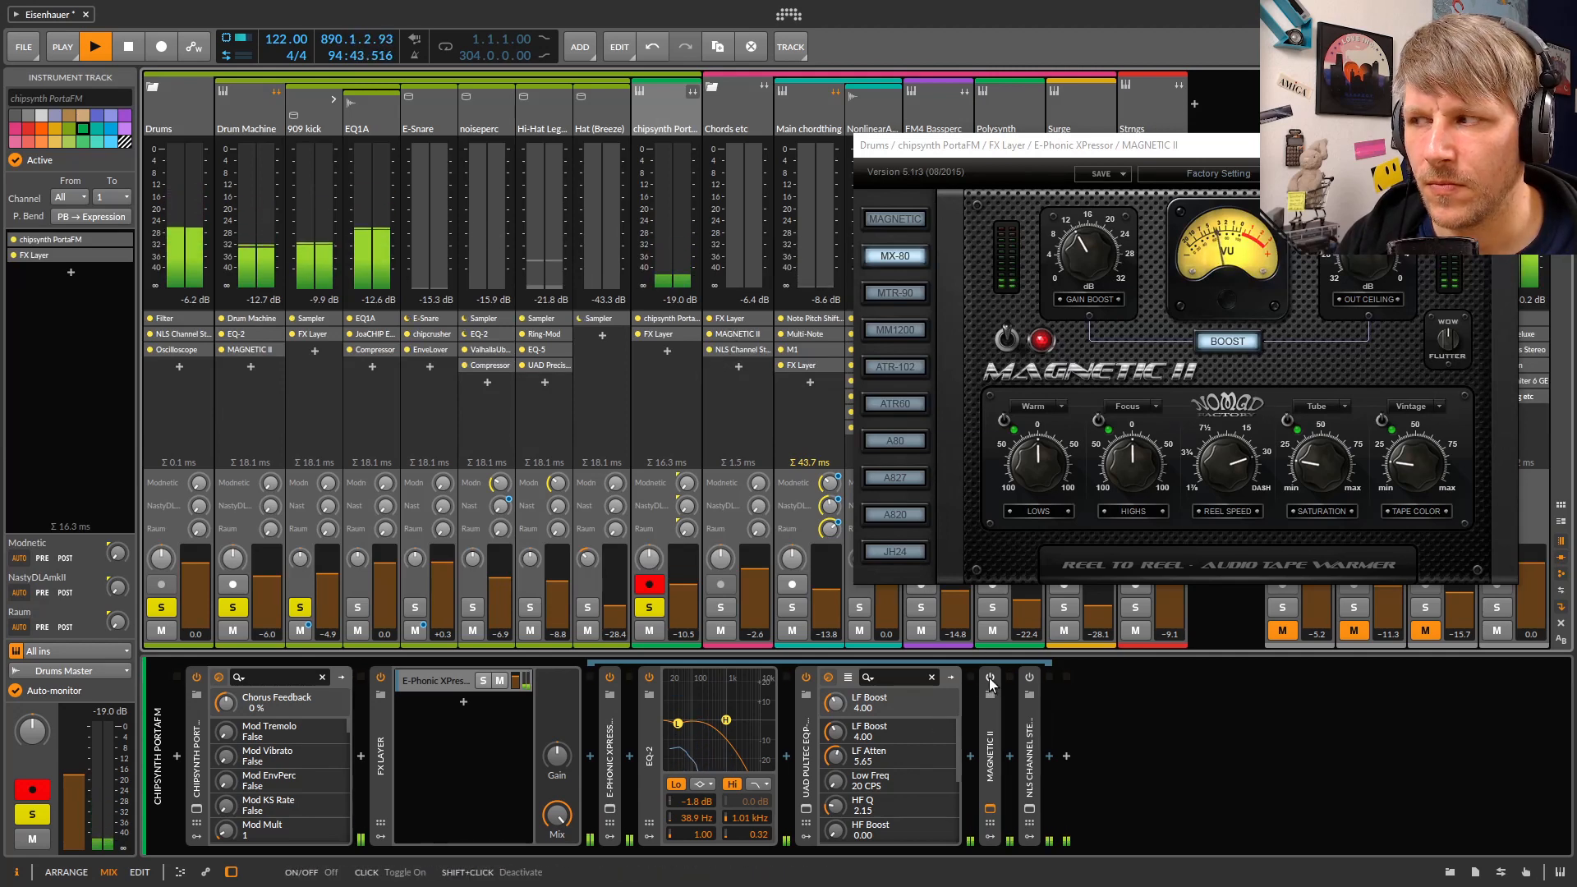
left_click(990, 679)
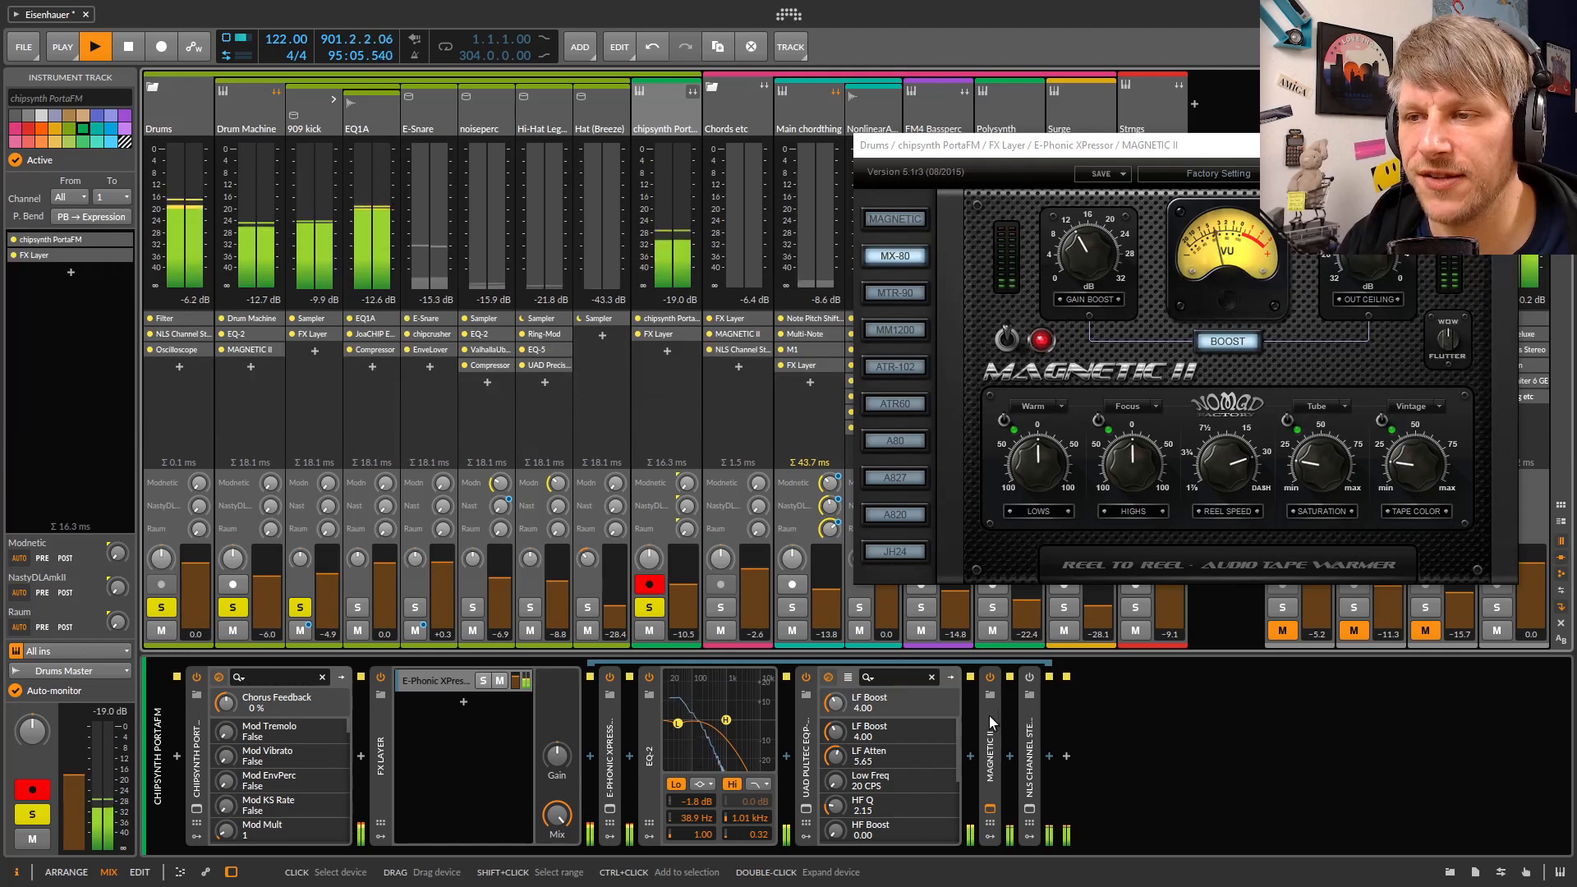
Clear the solos on the drum and bass tracks and close the MAGNETIC II window
left_click(649, 607)
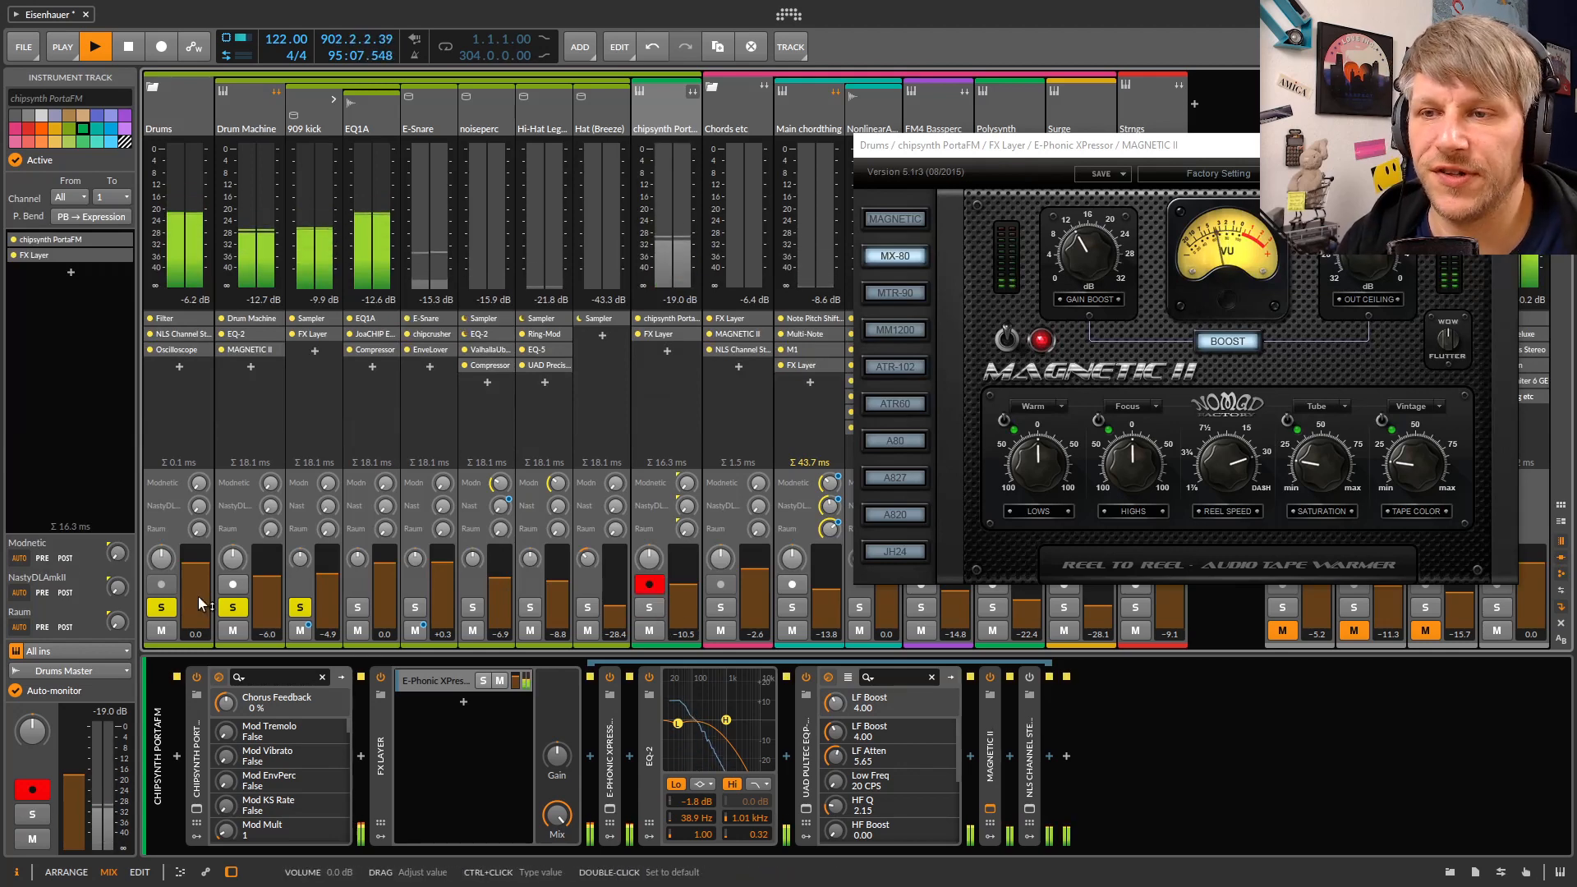
left_click(297, 608)
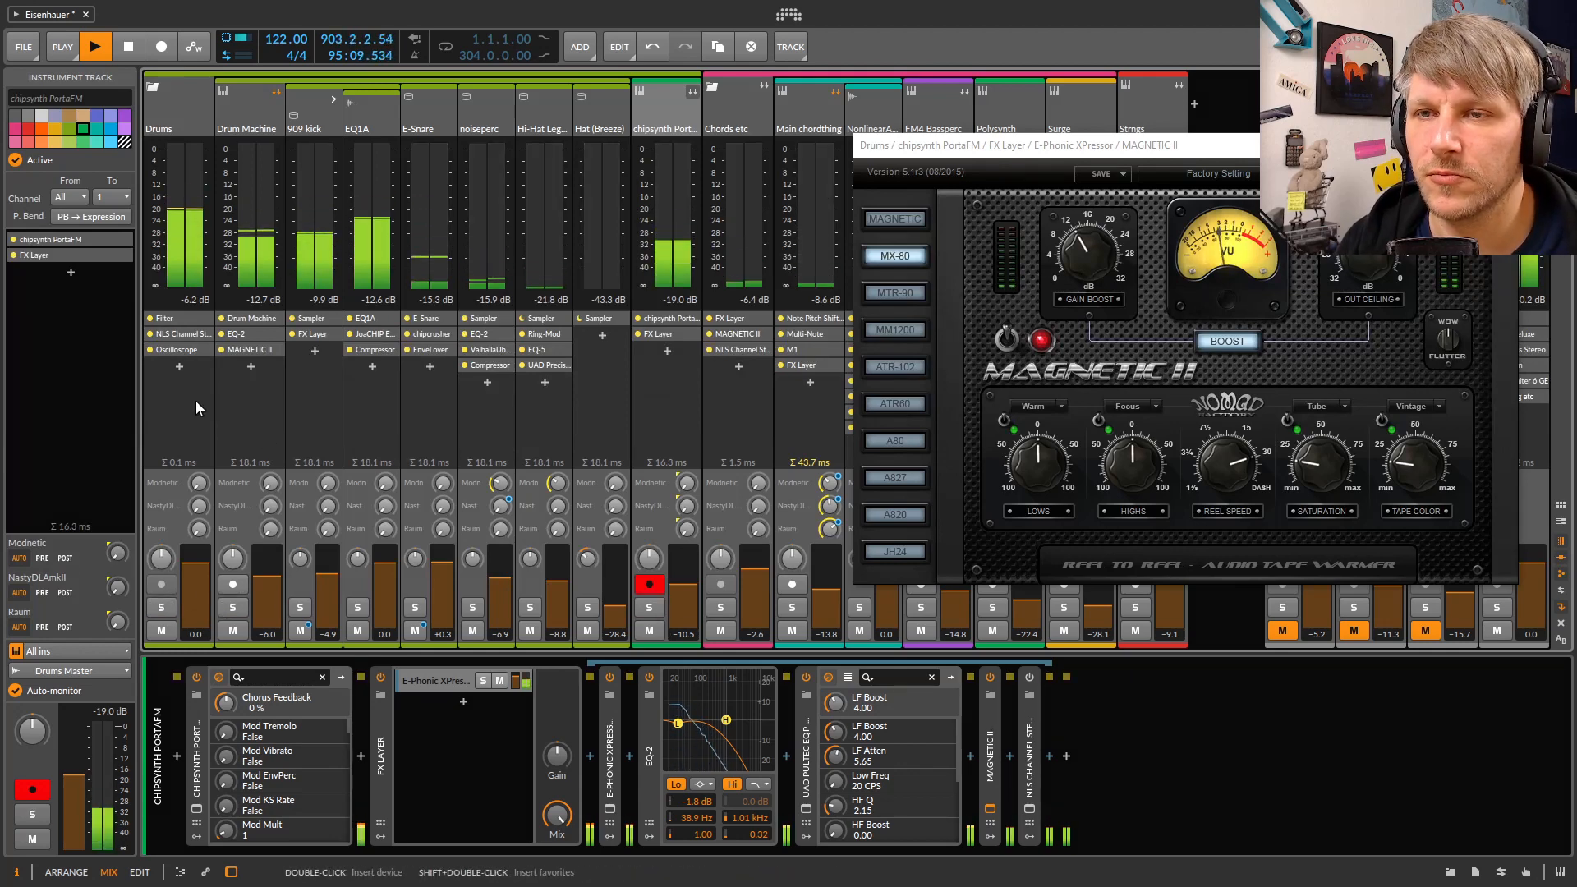
left_click(182, 423)
left_click_drag(1513, 151, 1014, 156)
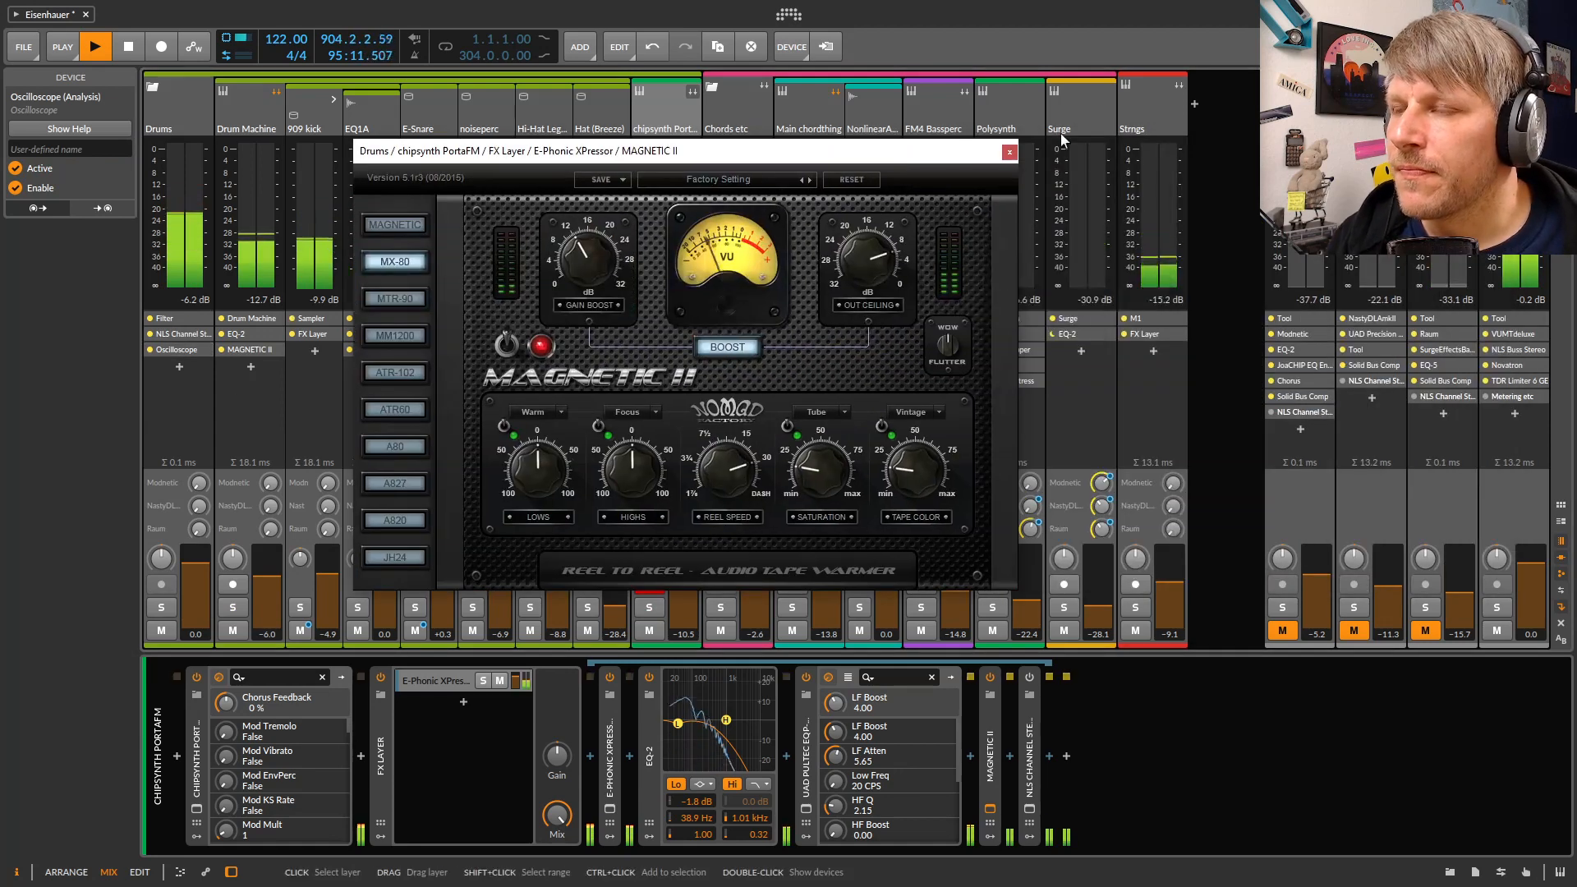
left_click(1010, 152)
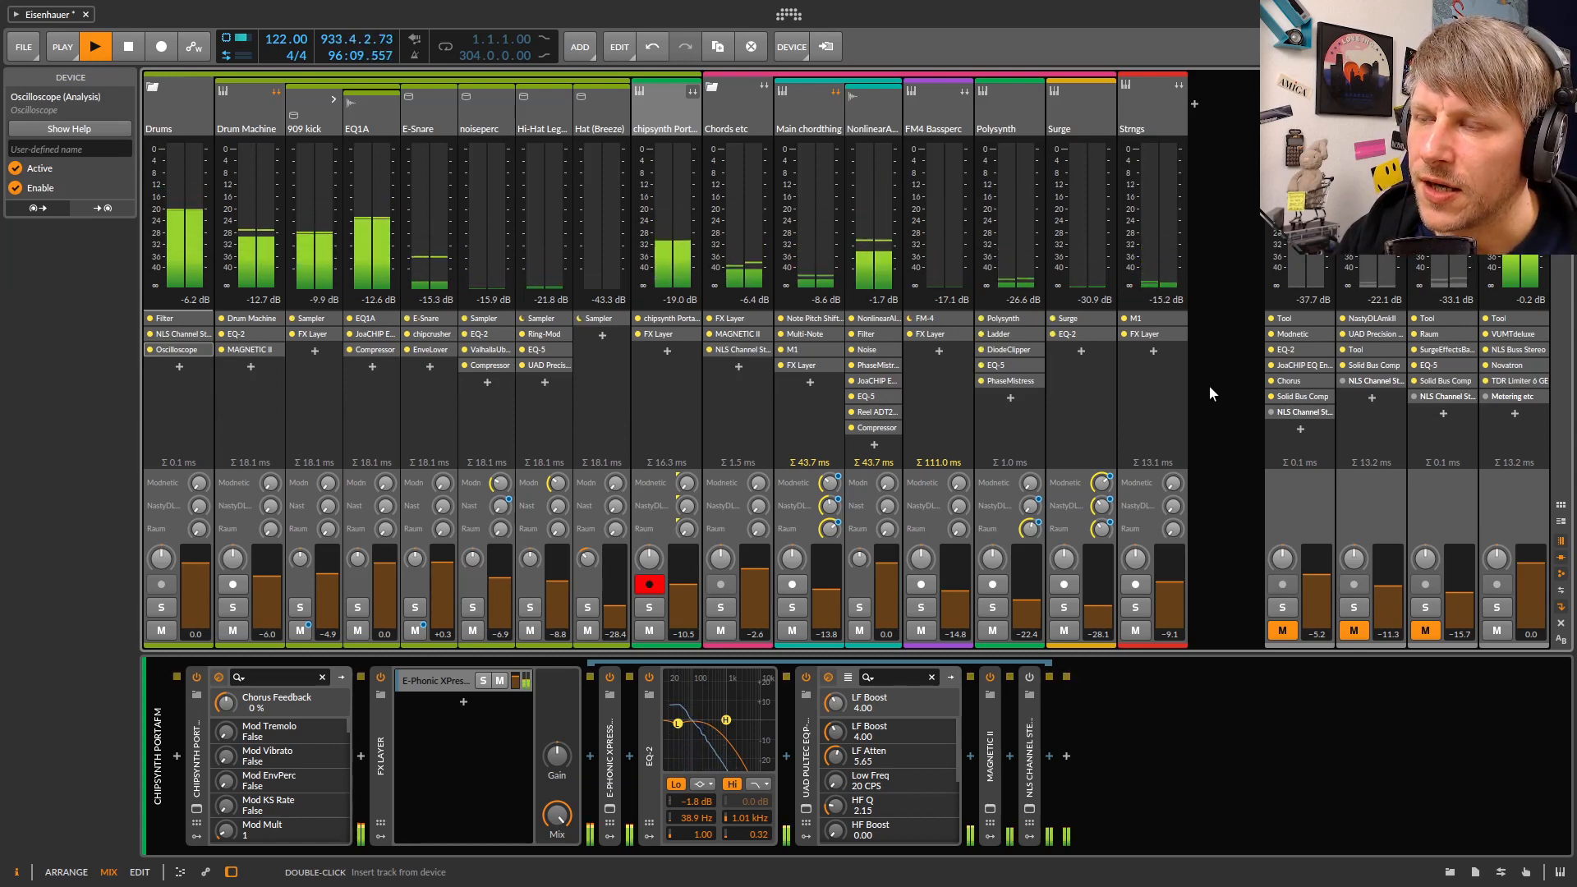
Unmute the Modnetic effect track and solo it to hear its return signal alone
left_click(1293, 645)
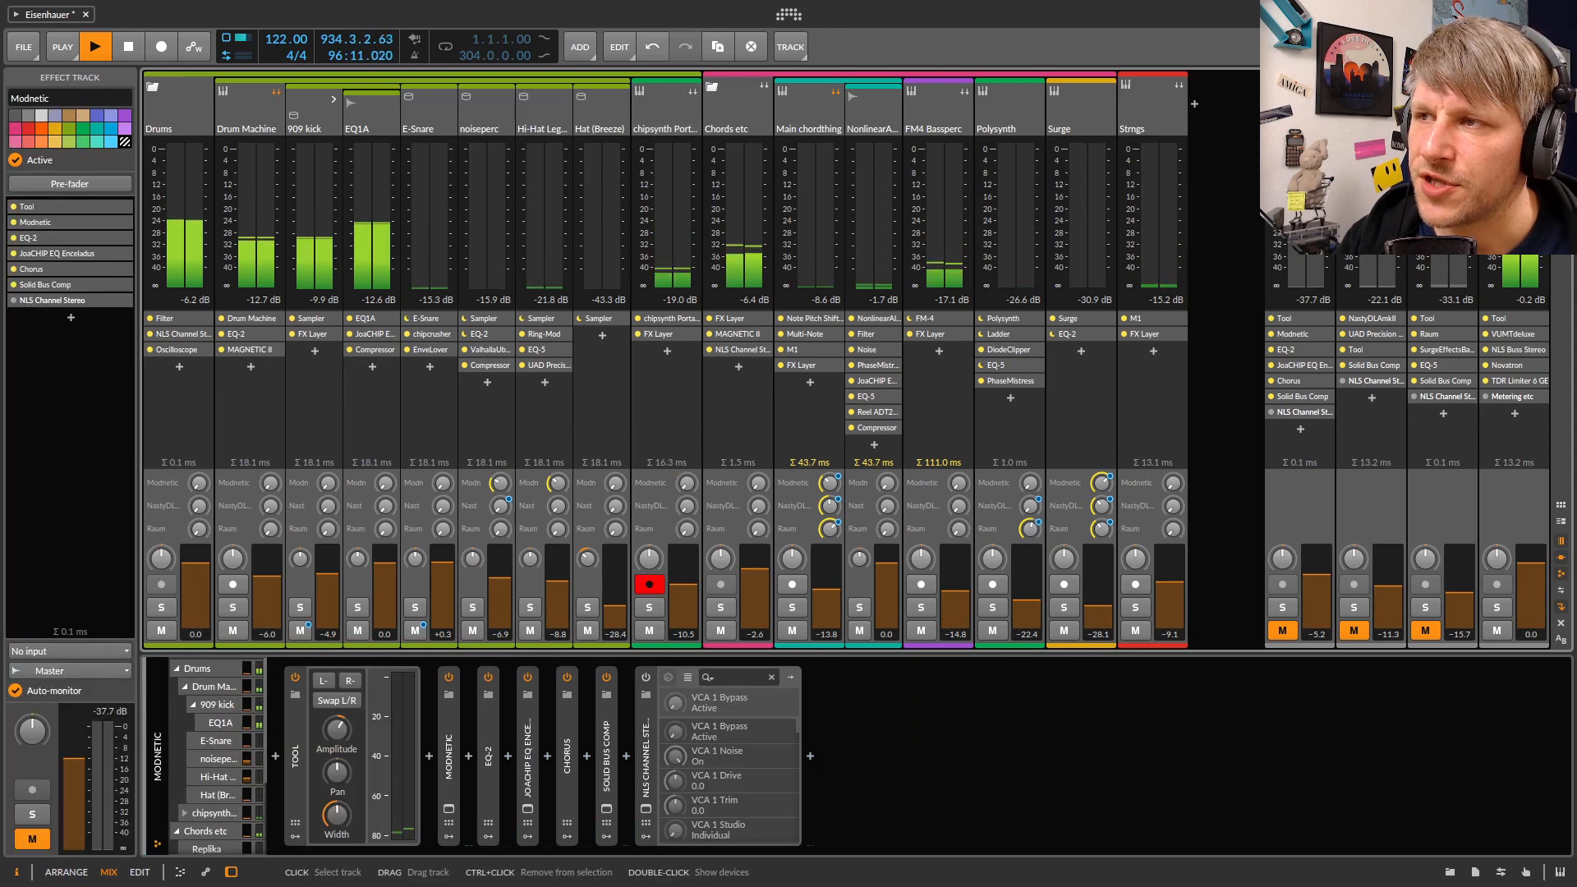
left_click(1283, 631)
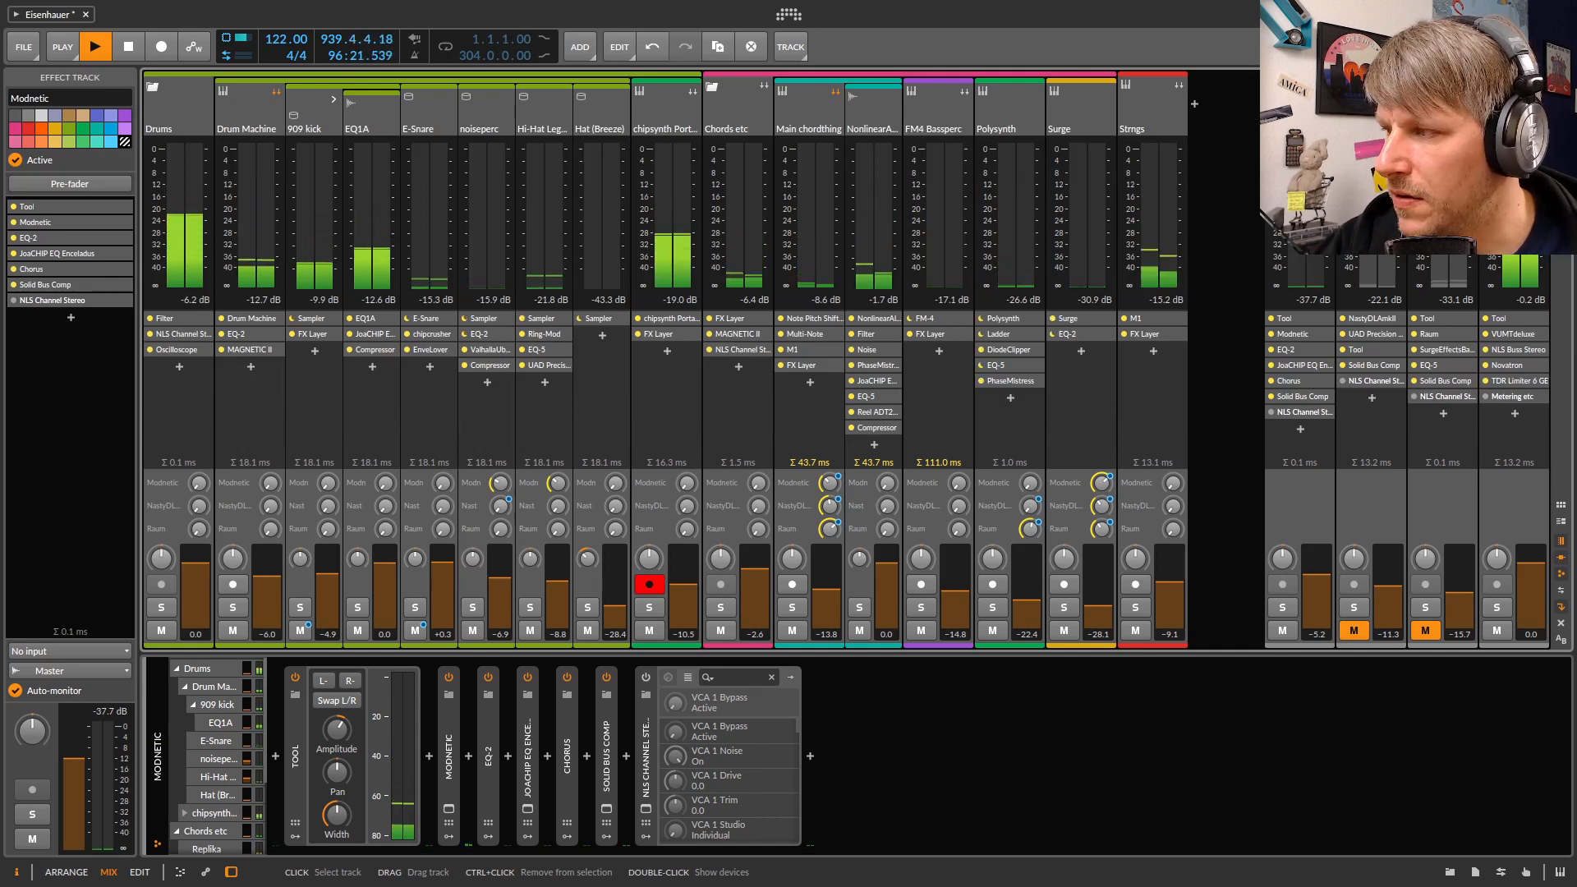
left_click(449, 756)
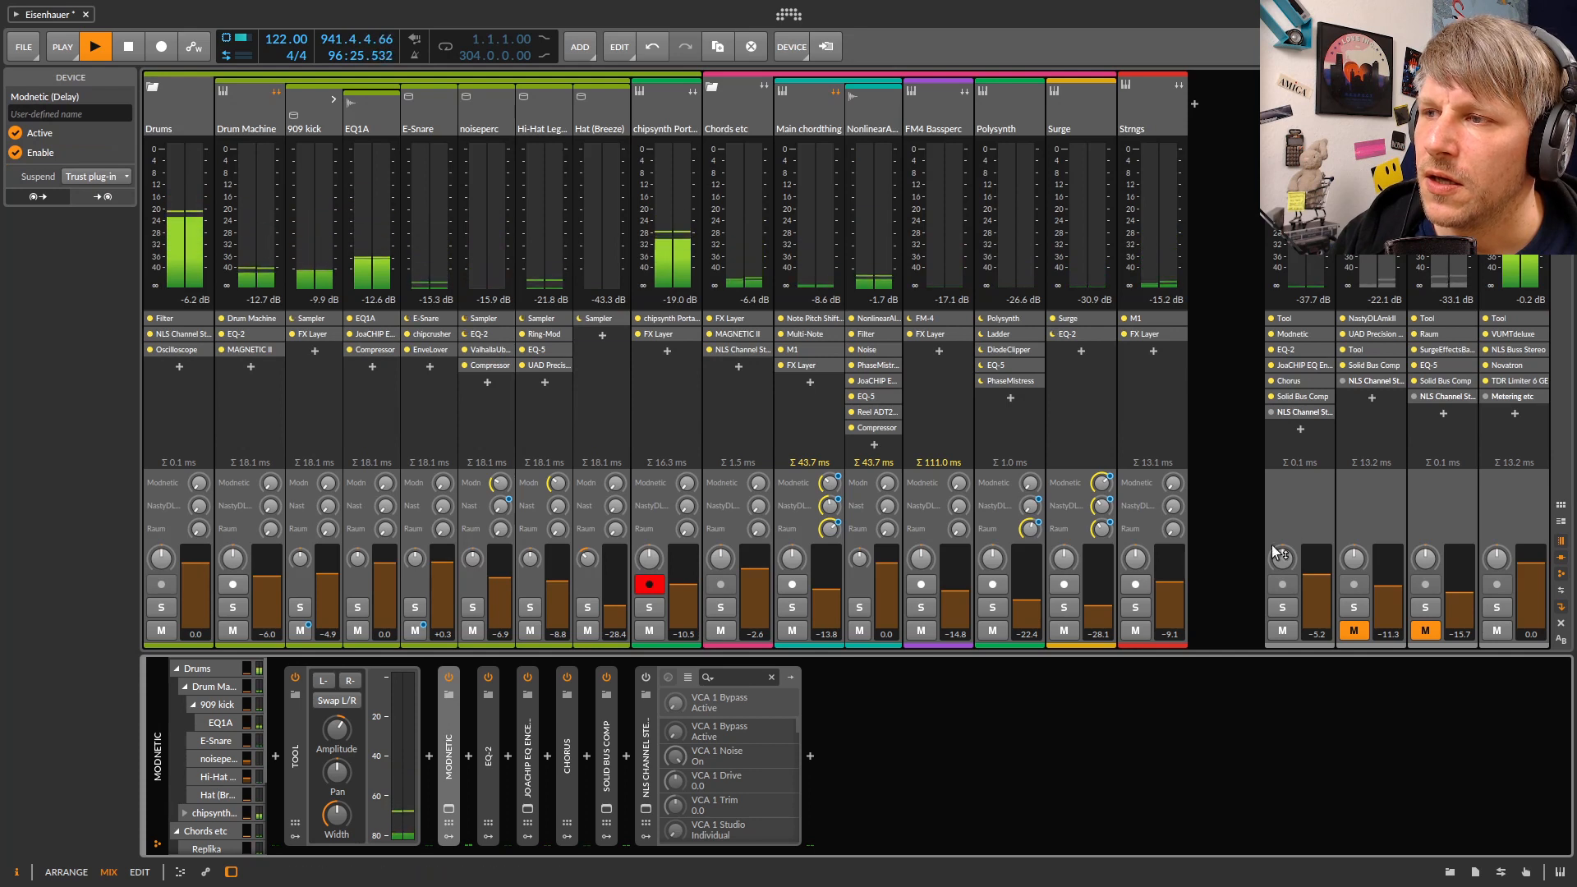
left_click(1283, 615)
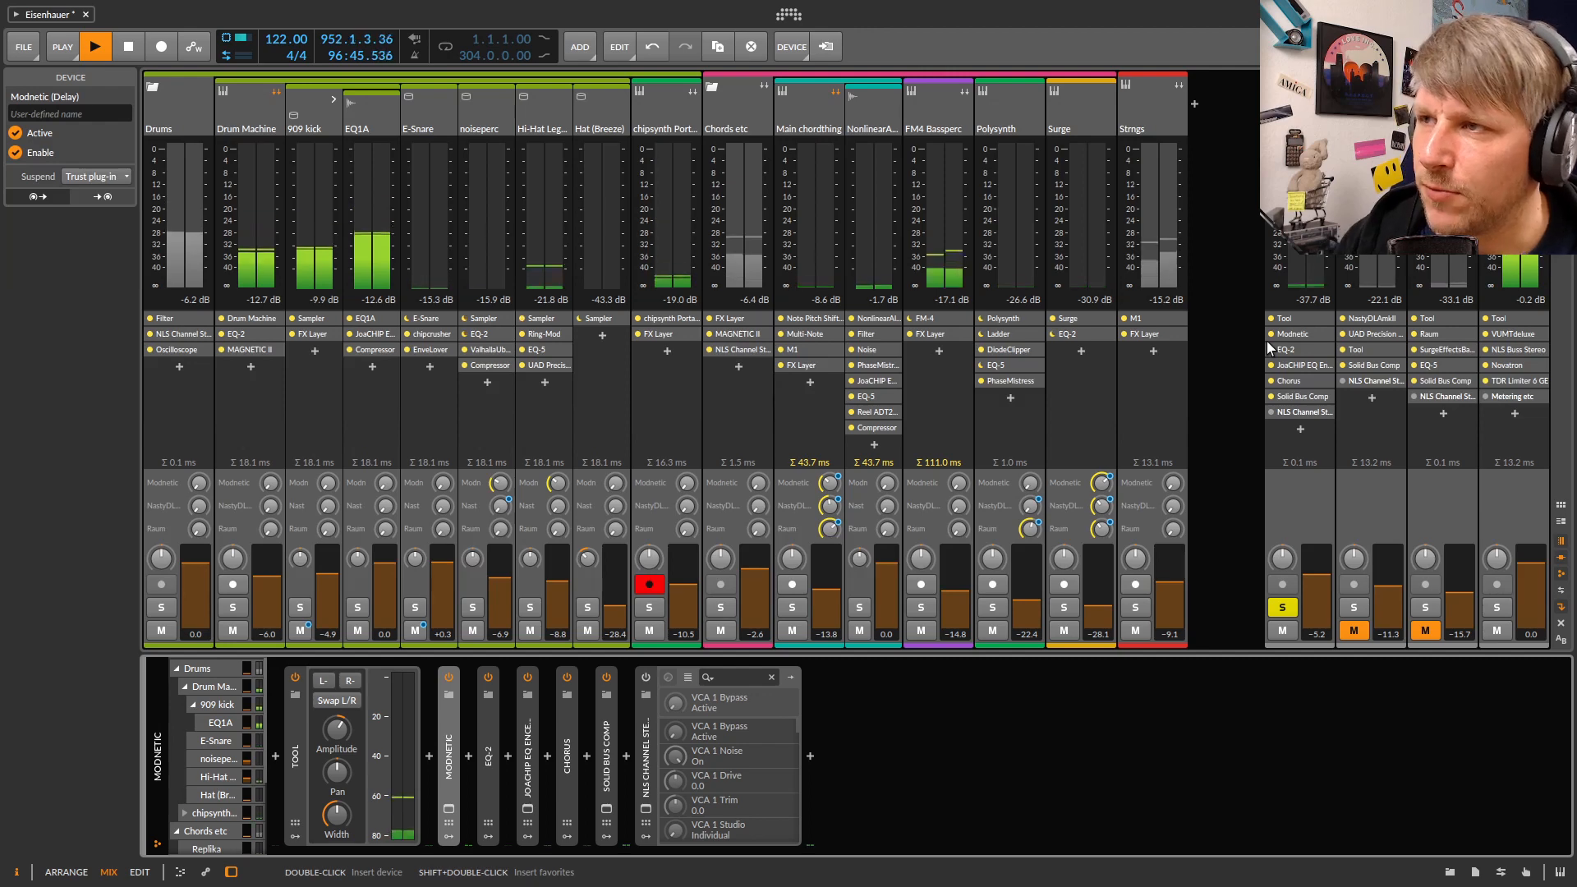
Review the Modnetic plug-in's settings, close its window and expand the EQ-2 device on the same track
left_click(395, 696)
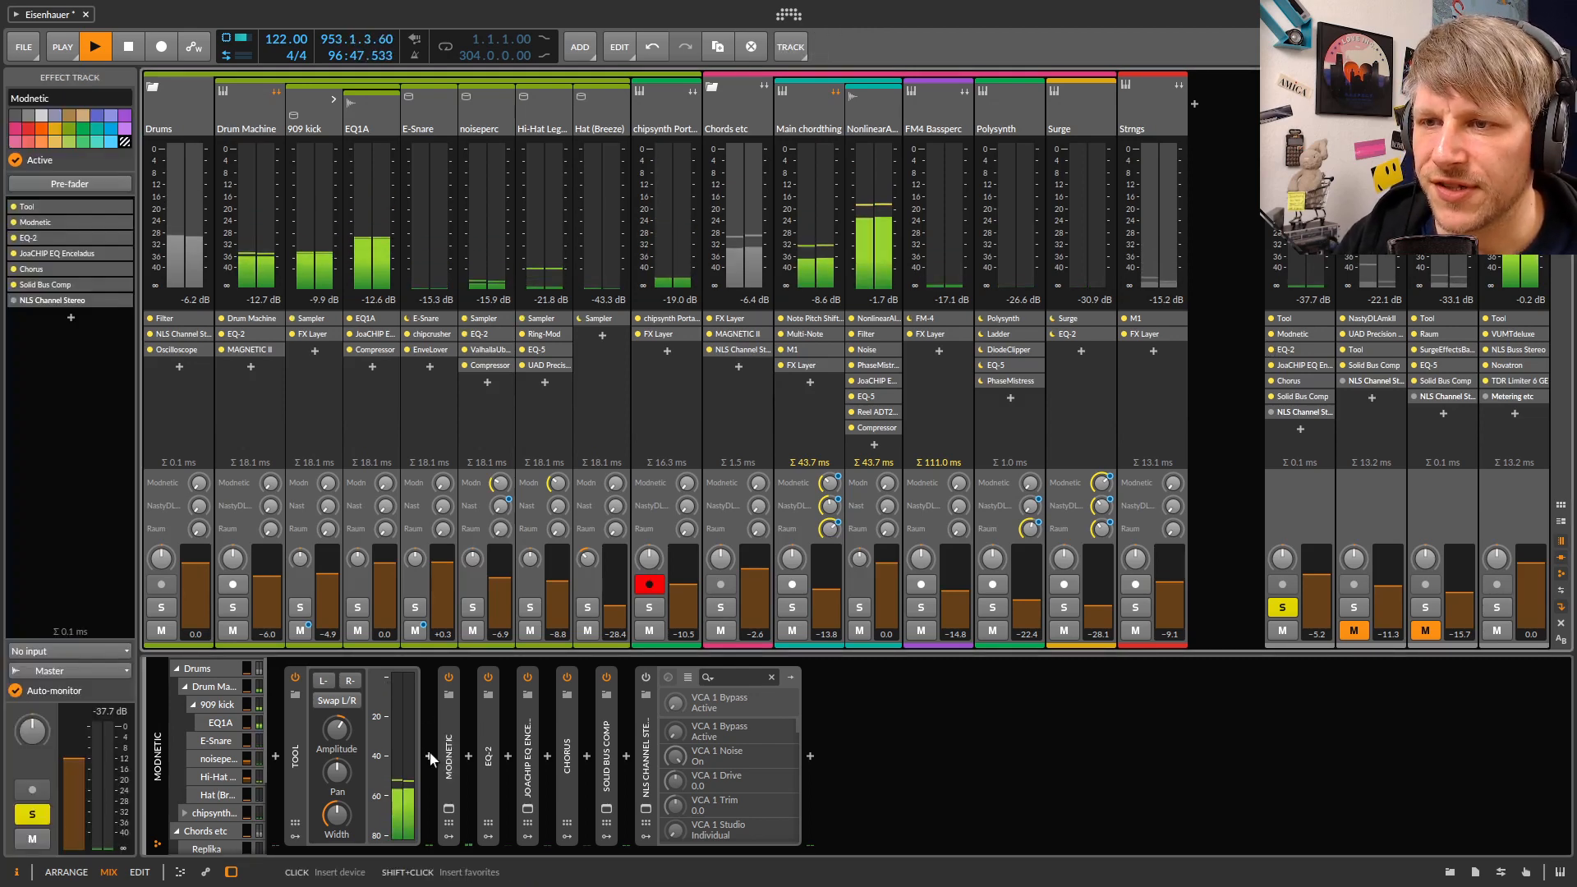
left_click(448, 808)
left_click_drag(1142, 313, 462, 248)
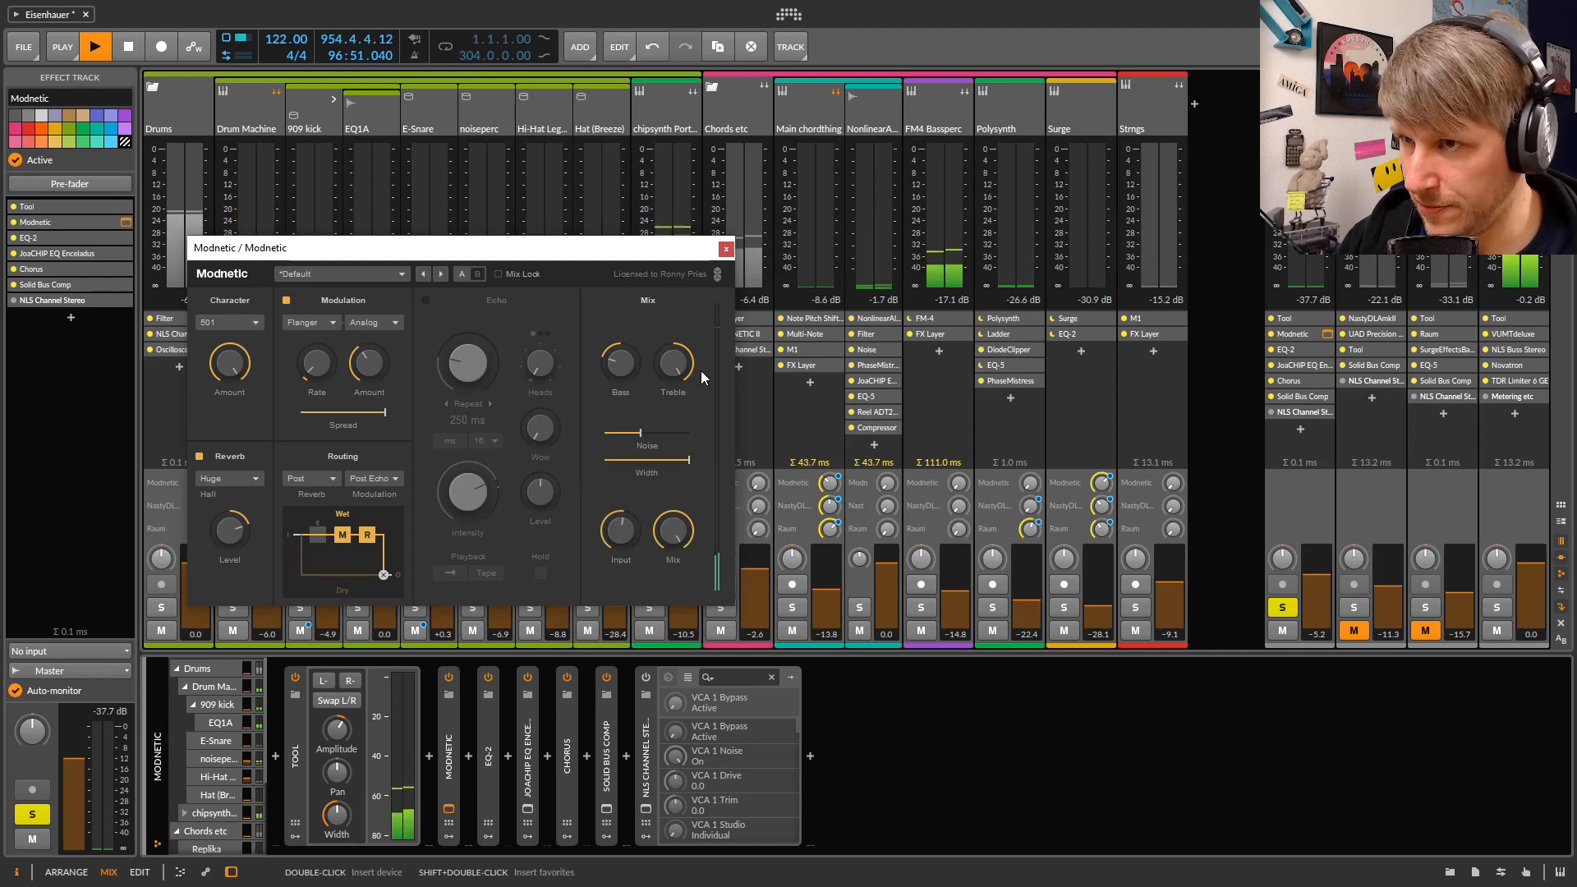
left_click(725, 248)
double_click(485, 741)
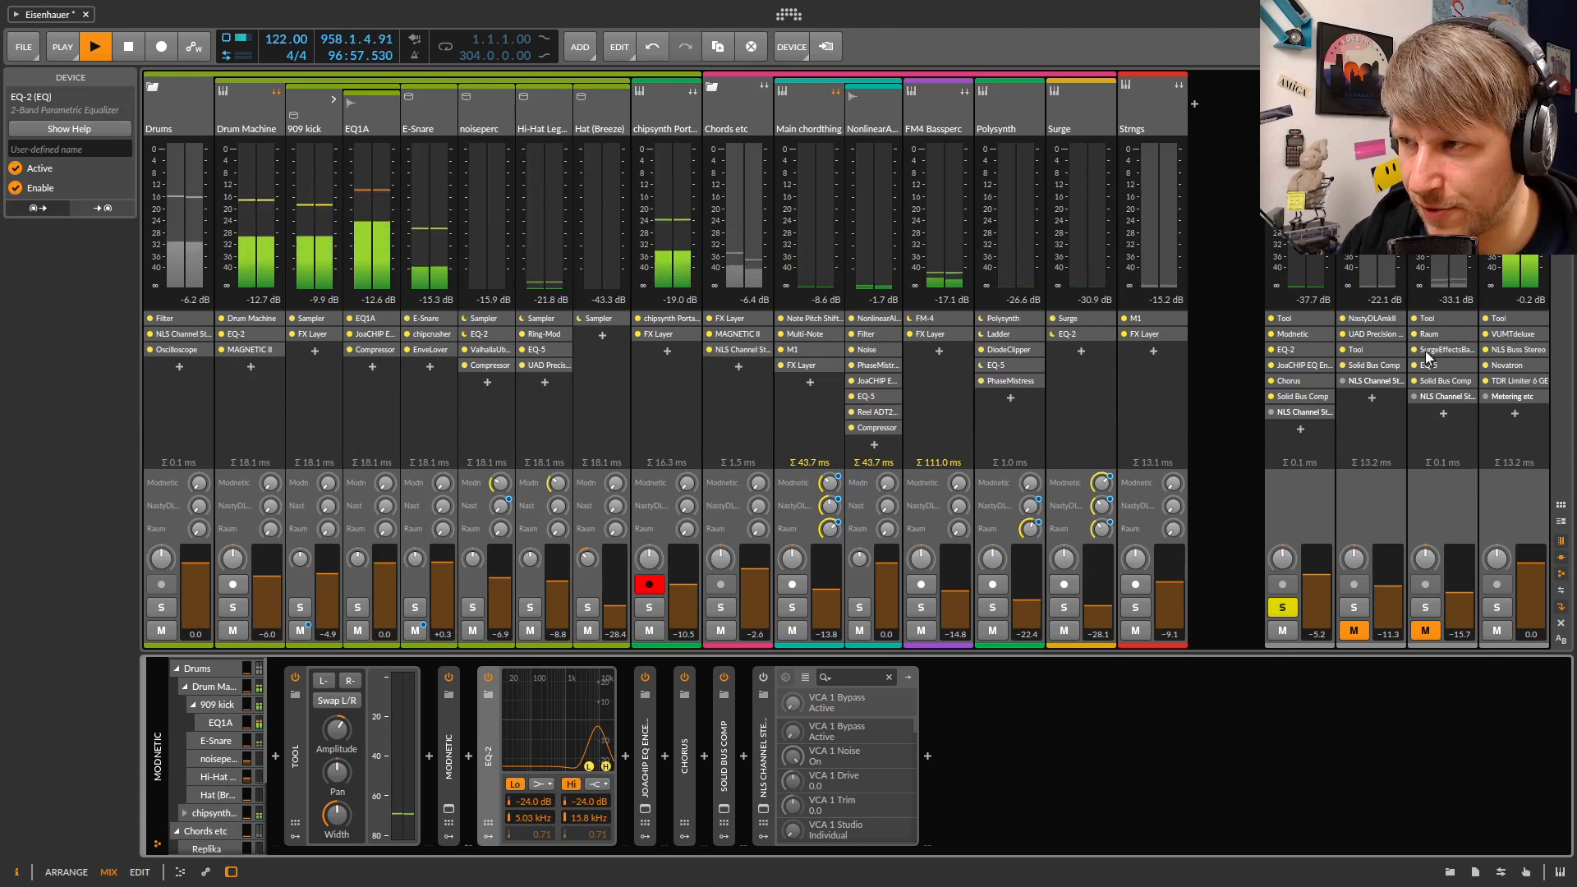
Inspect the Chords etc group's effects chain with its MAGNETIC II device, and unsolo the Modnetic effect track
left_click(727, 104)
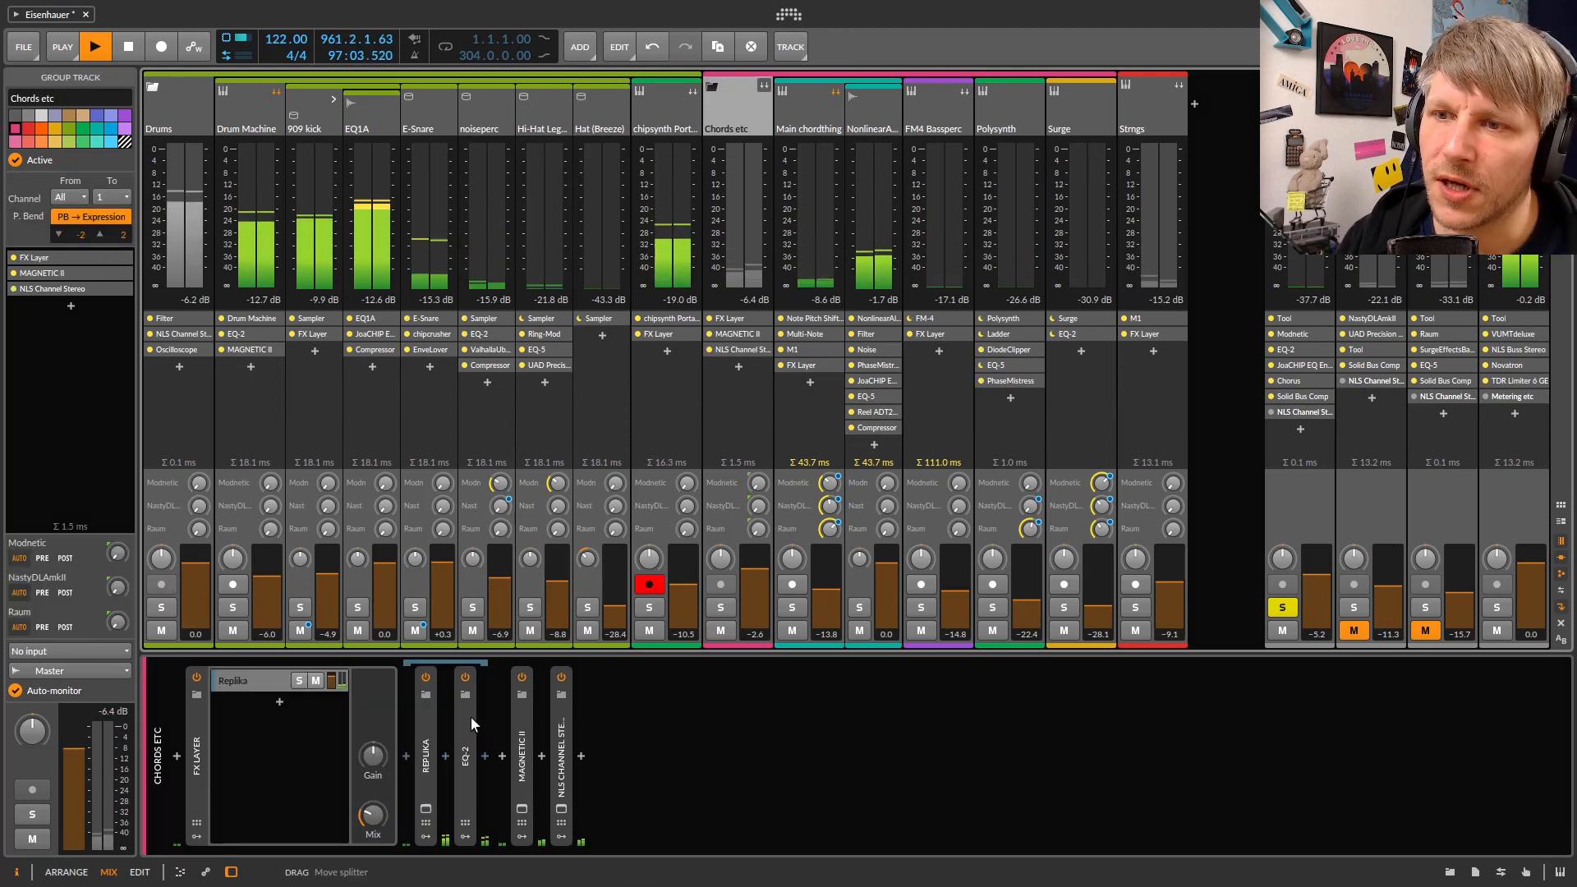
left_click(525, 751)
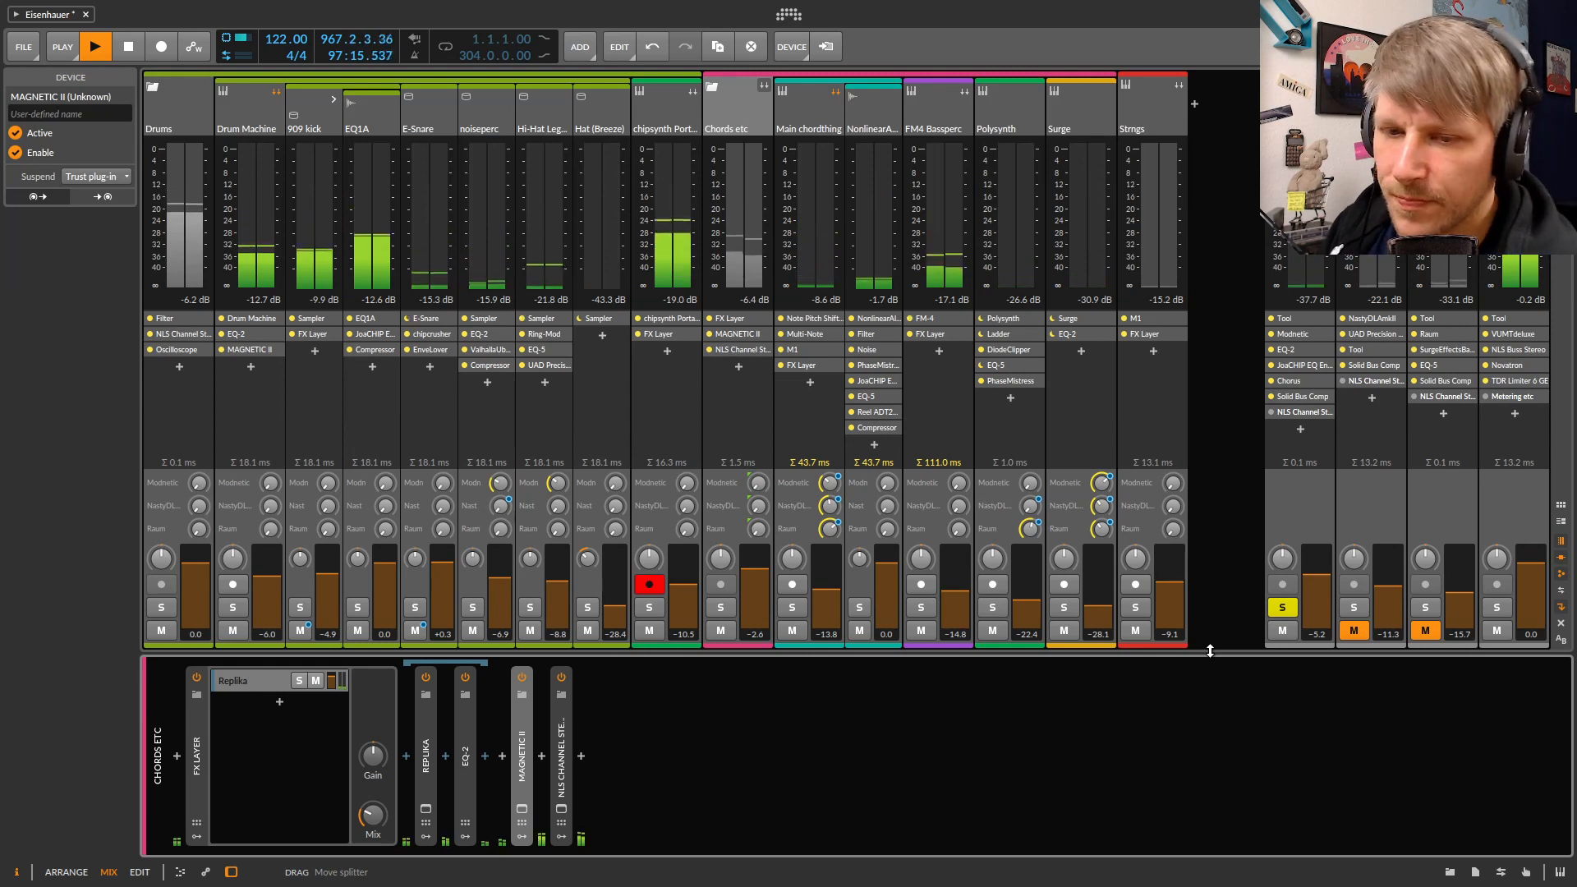
left_click(1284, 608)
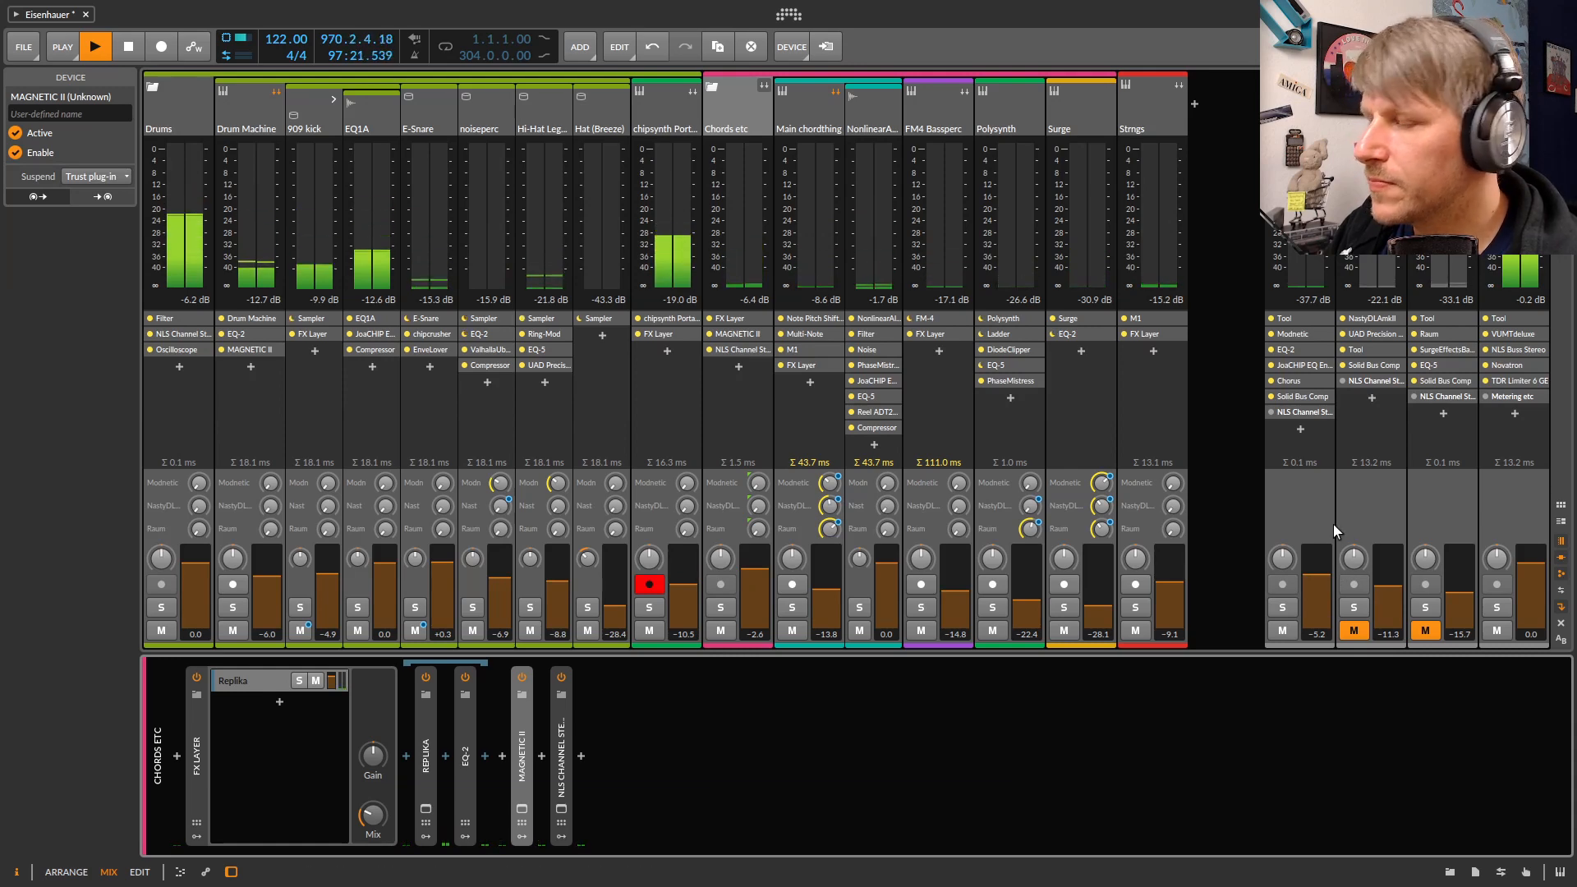
Unmute and solo the NastyDLAmkII effect track and display its device chain
left_click(1355, 630)
left_click(1355, 608)
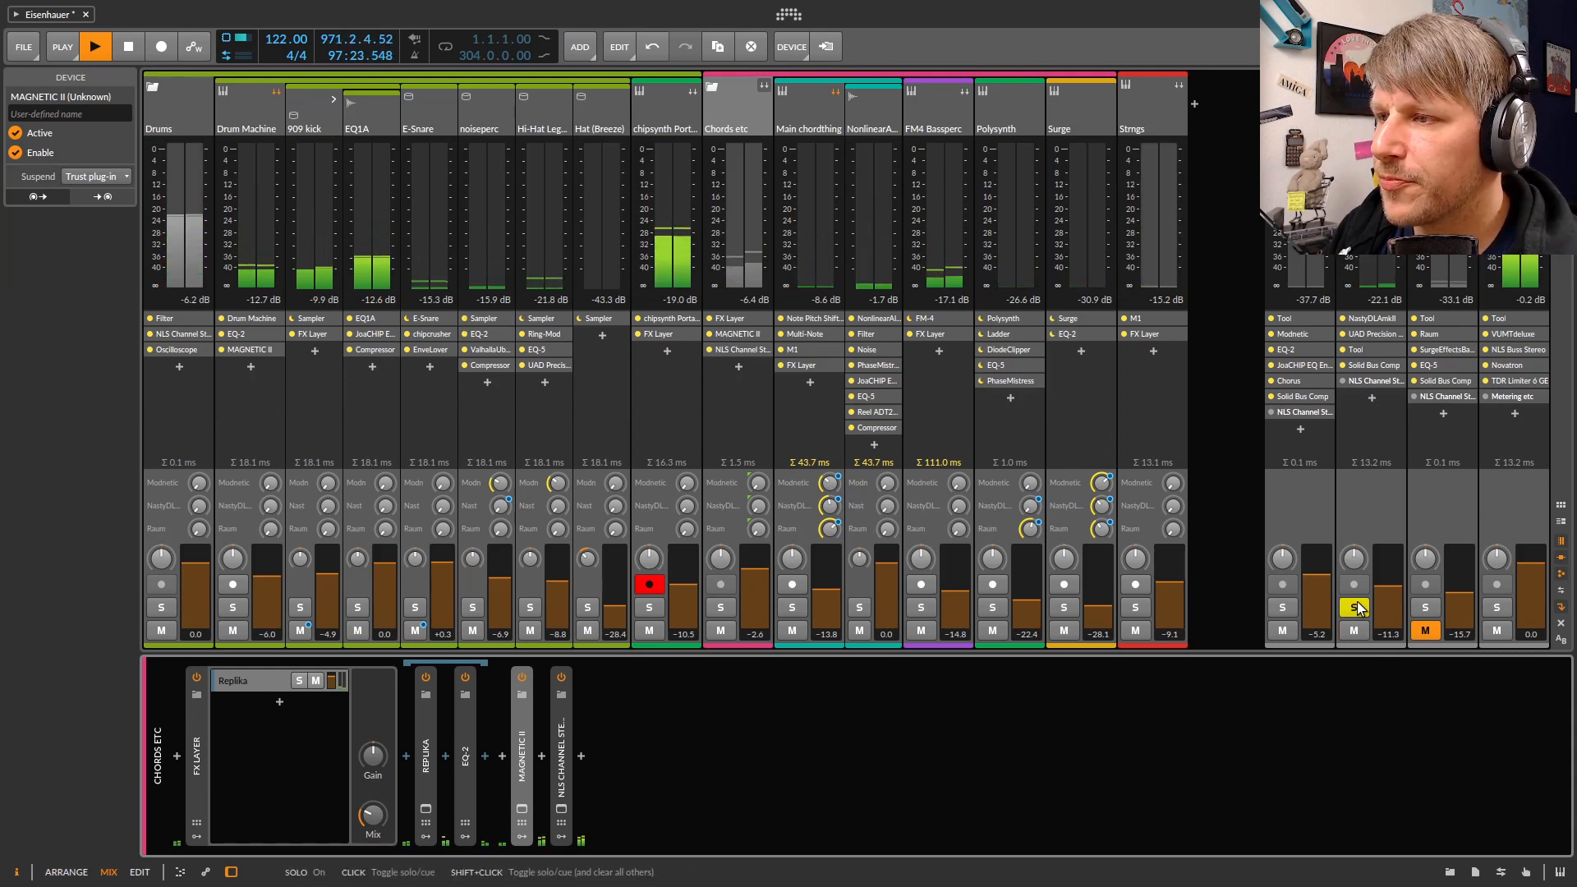
left_click(1387, 486)
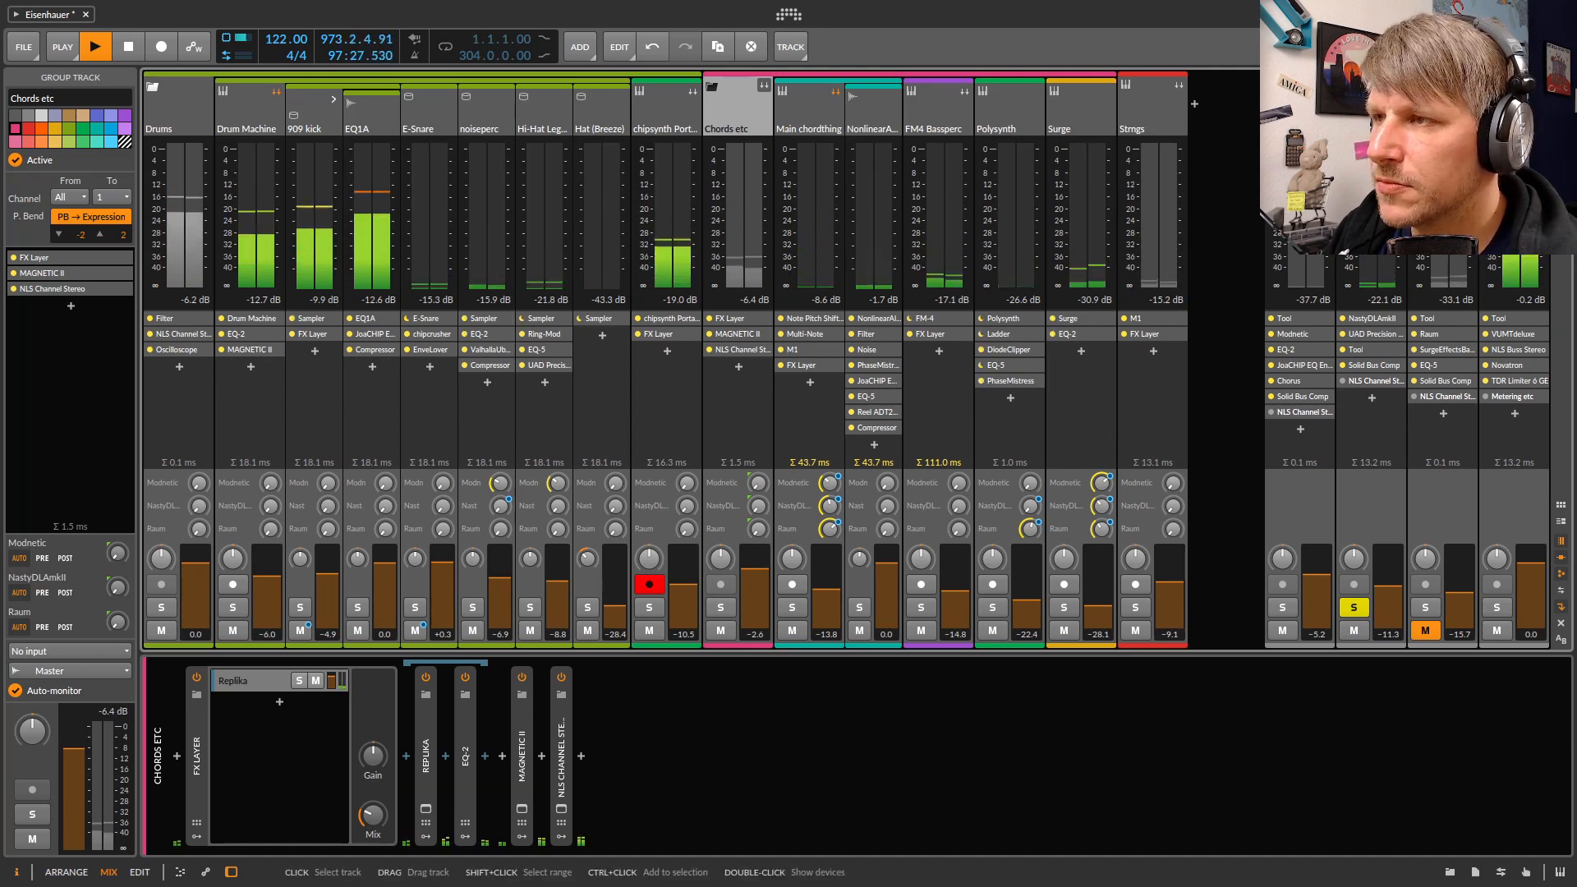
left_click(1370, 111)
double_click(1370, 110)
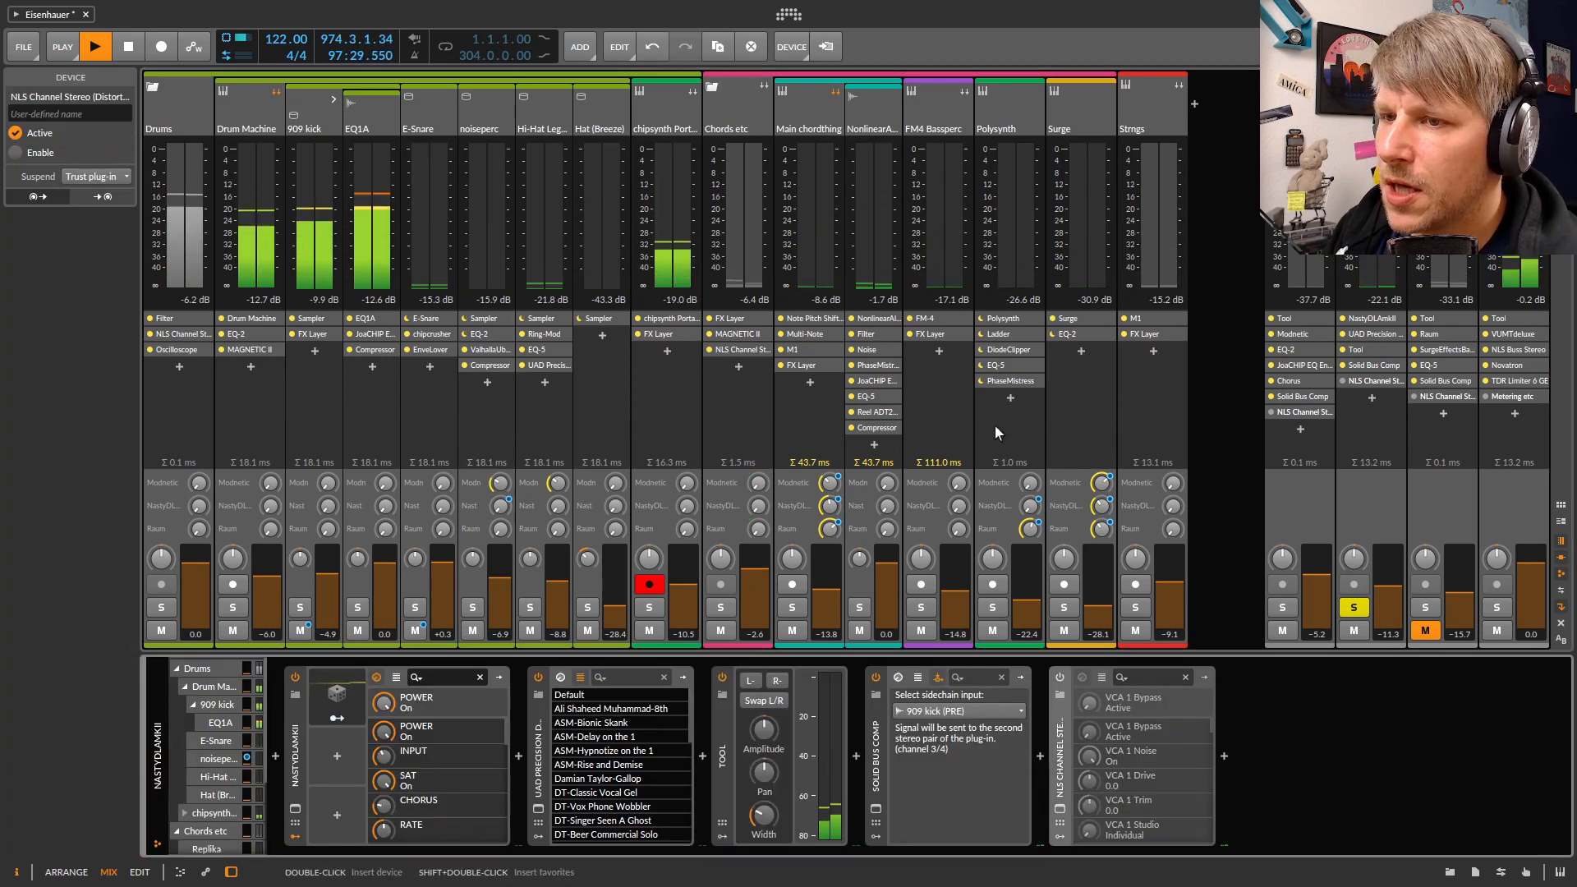
Open the NastyDLAmkII delay's plug-in window and reposition it over the mixer to review its settings
left_click(295, 809)
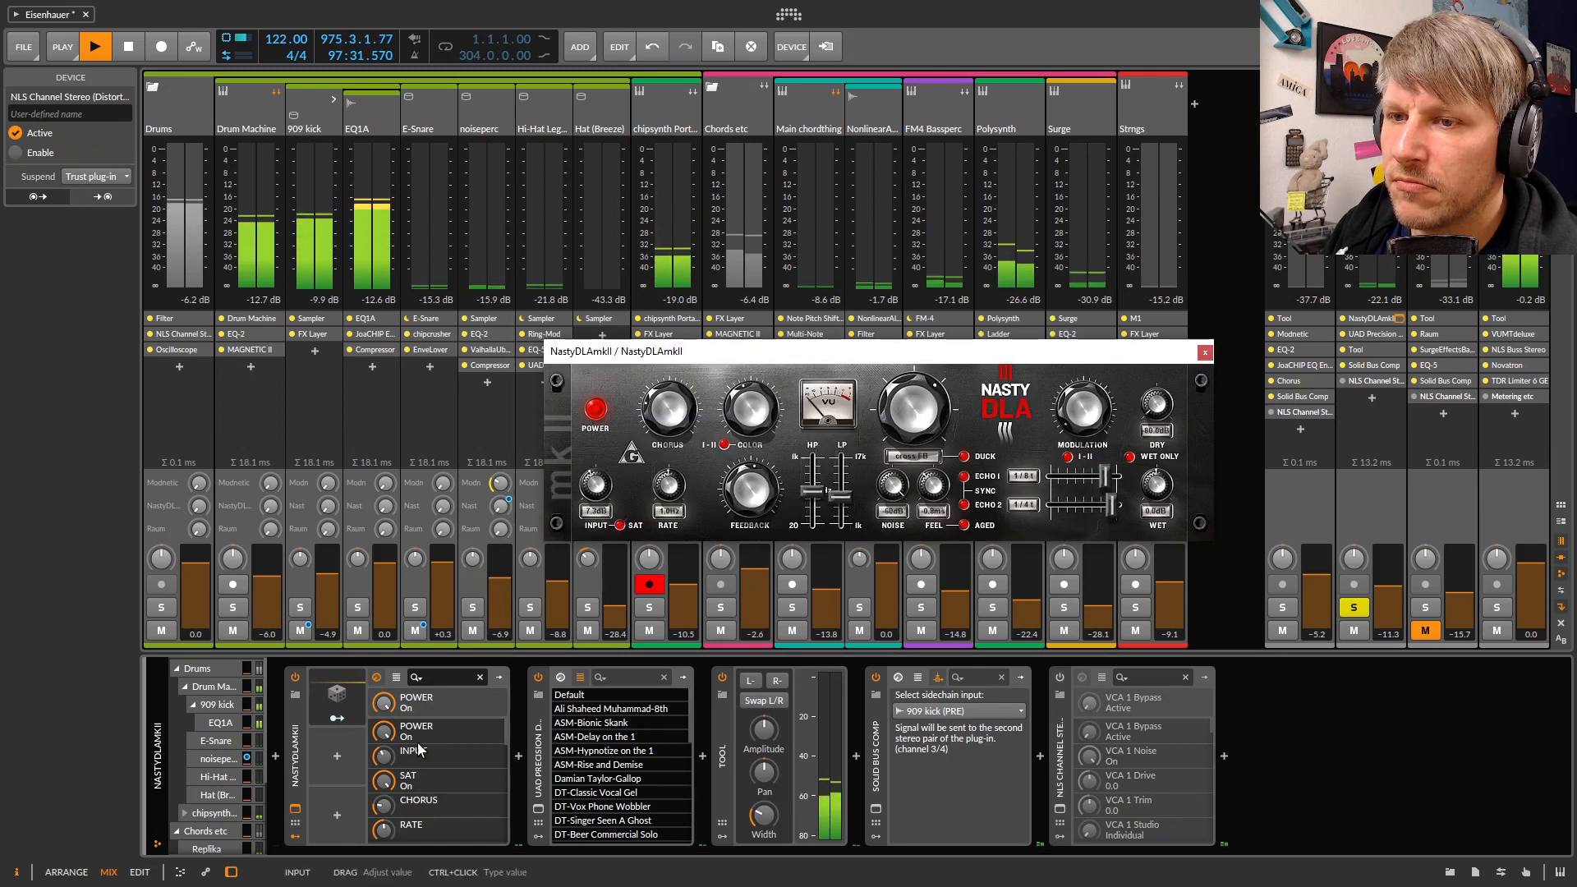
left_click_drag(866, 336, 474, 331)
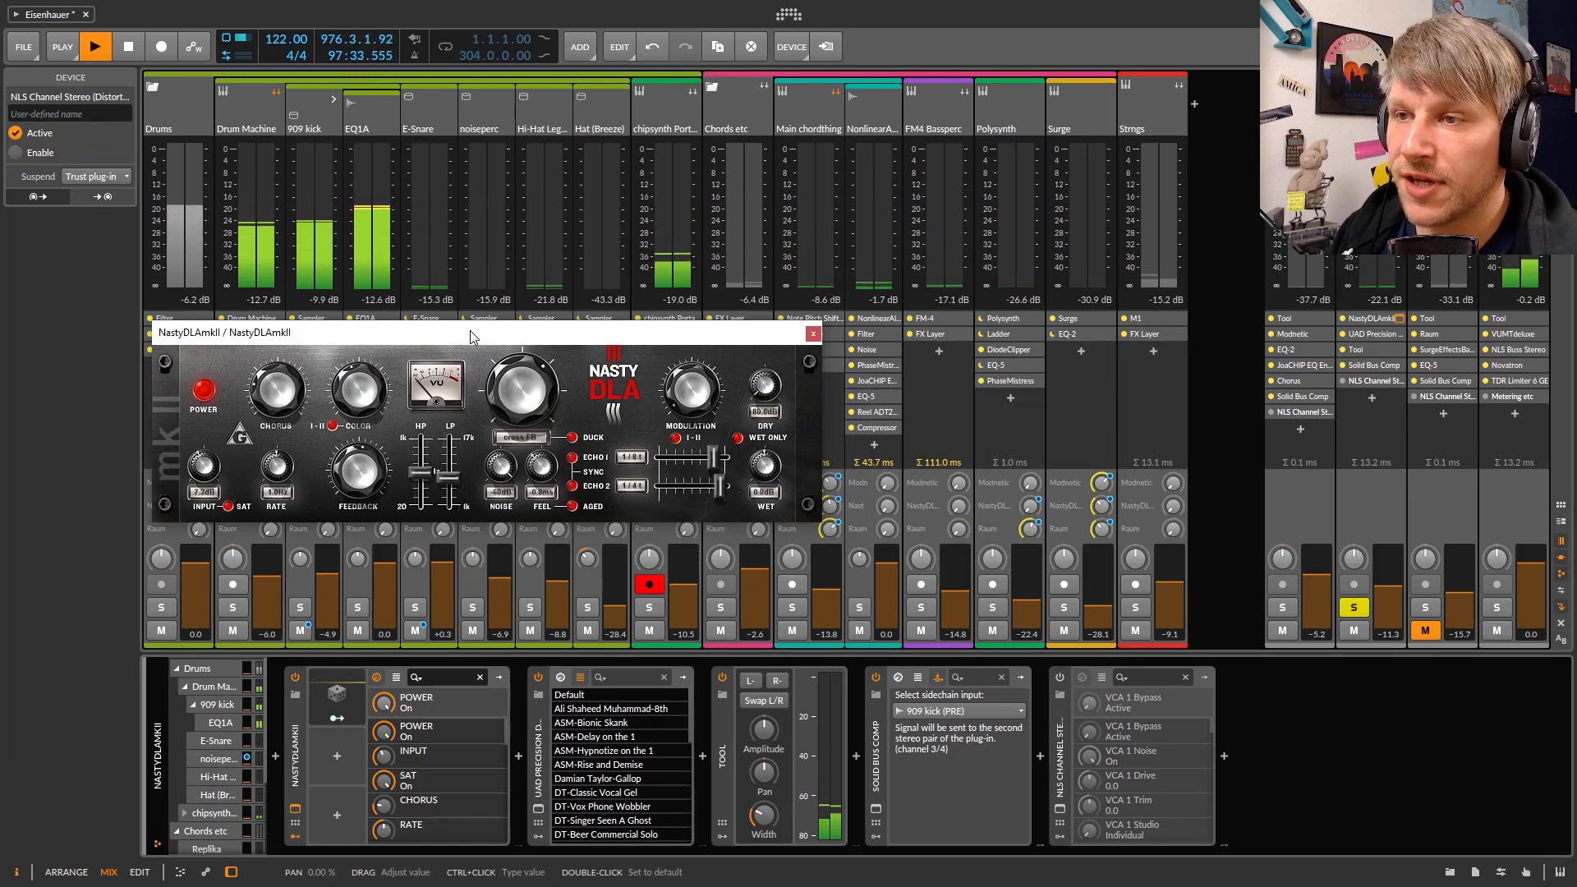
left_click_drag(473, 337, 514, 335)
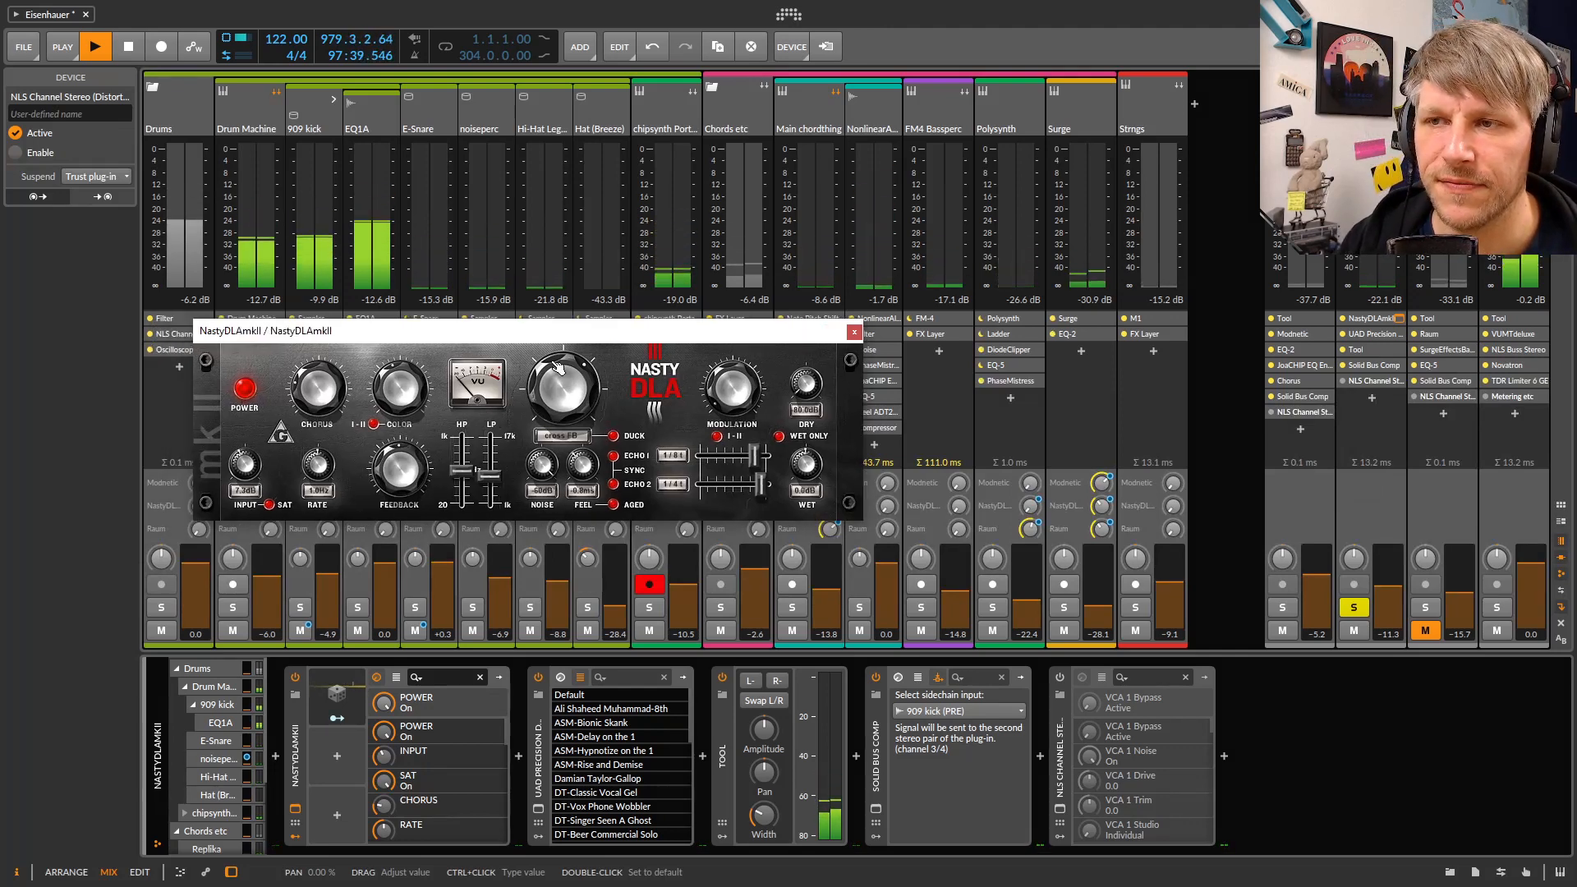
left_click_drag(666, 337, 713, 341)
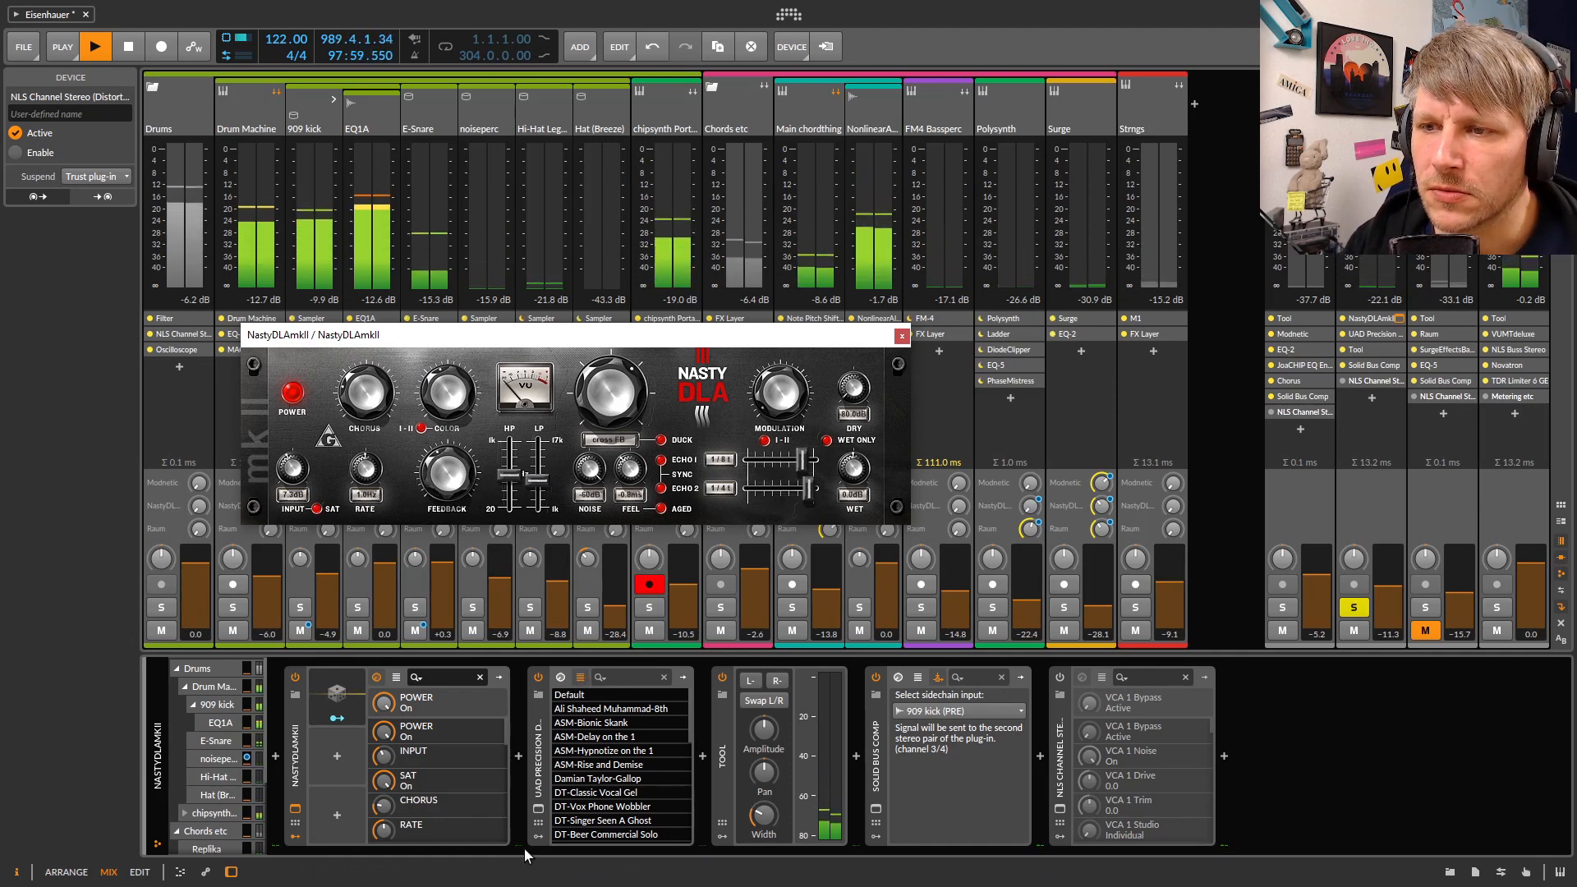
left_click_drag(564, 333, 658, 298)
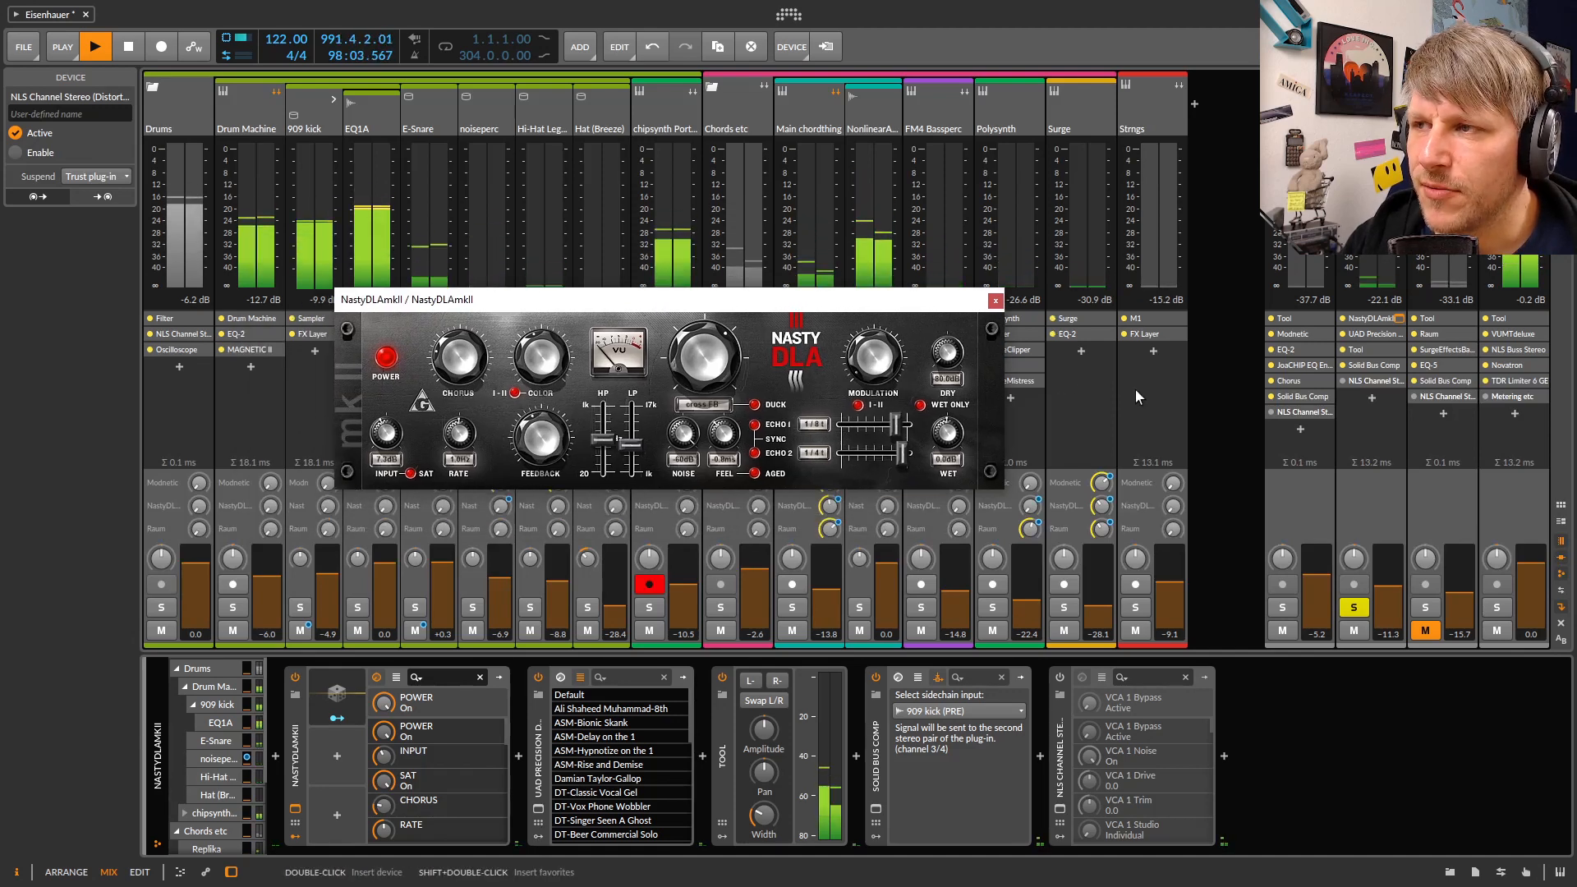
Show the Random modulator on the NastyDLAmkII device, review it beside the delay's plug-in window and close that window
left_click_drag(844, 302, 851, 292)
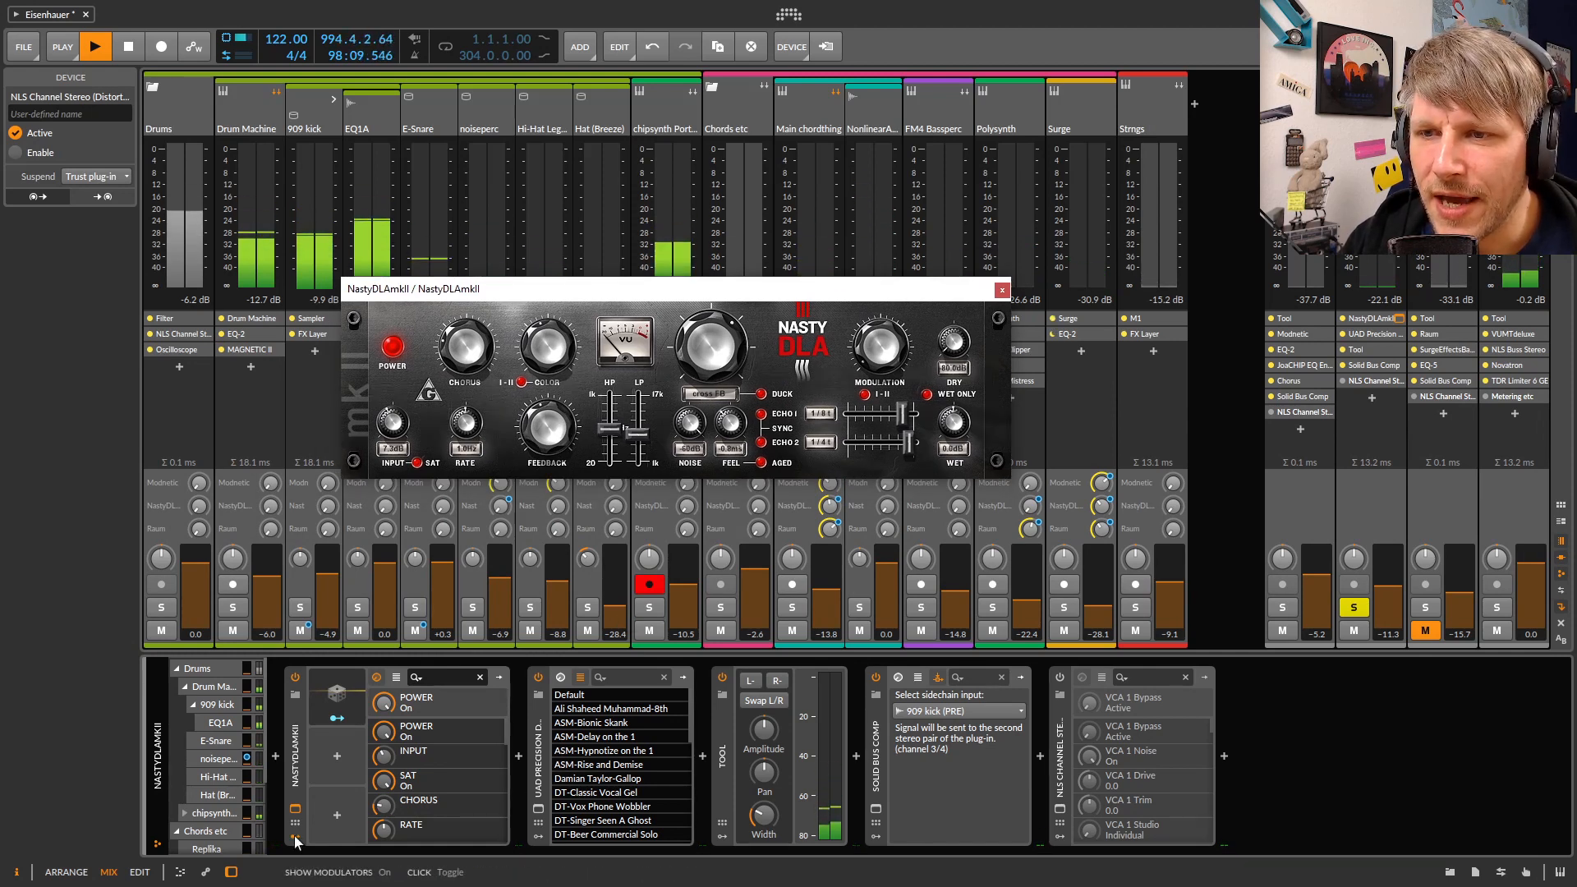
left_click(320, 709)
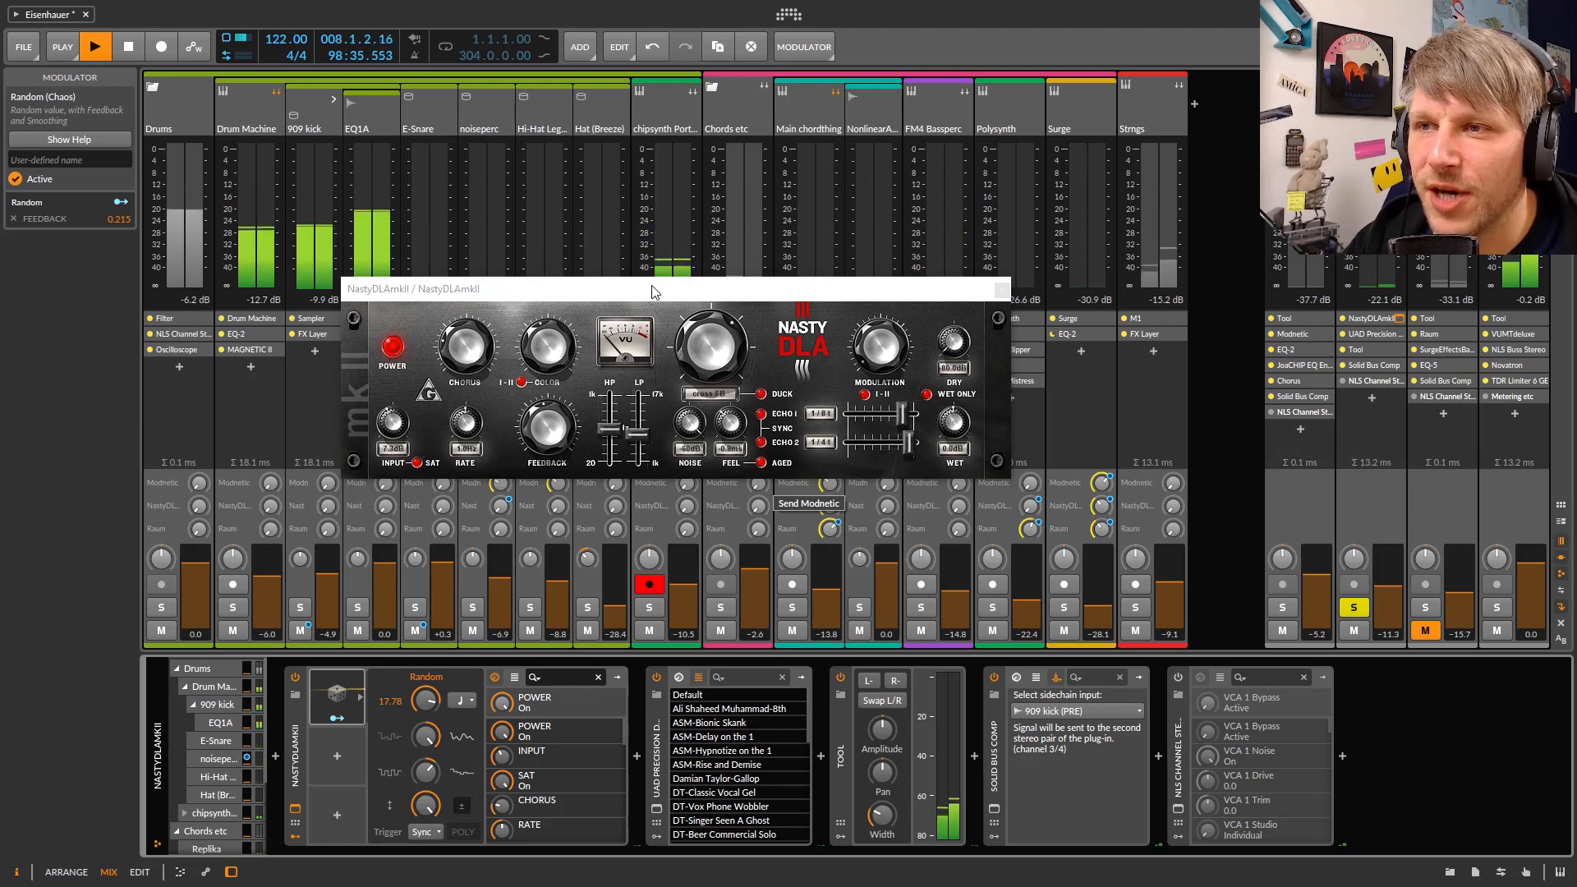
left_click_drag(655, 291, 605, 293)
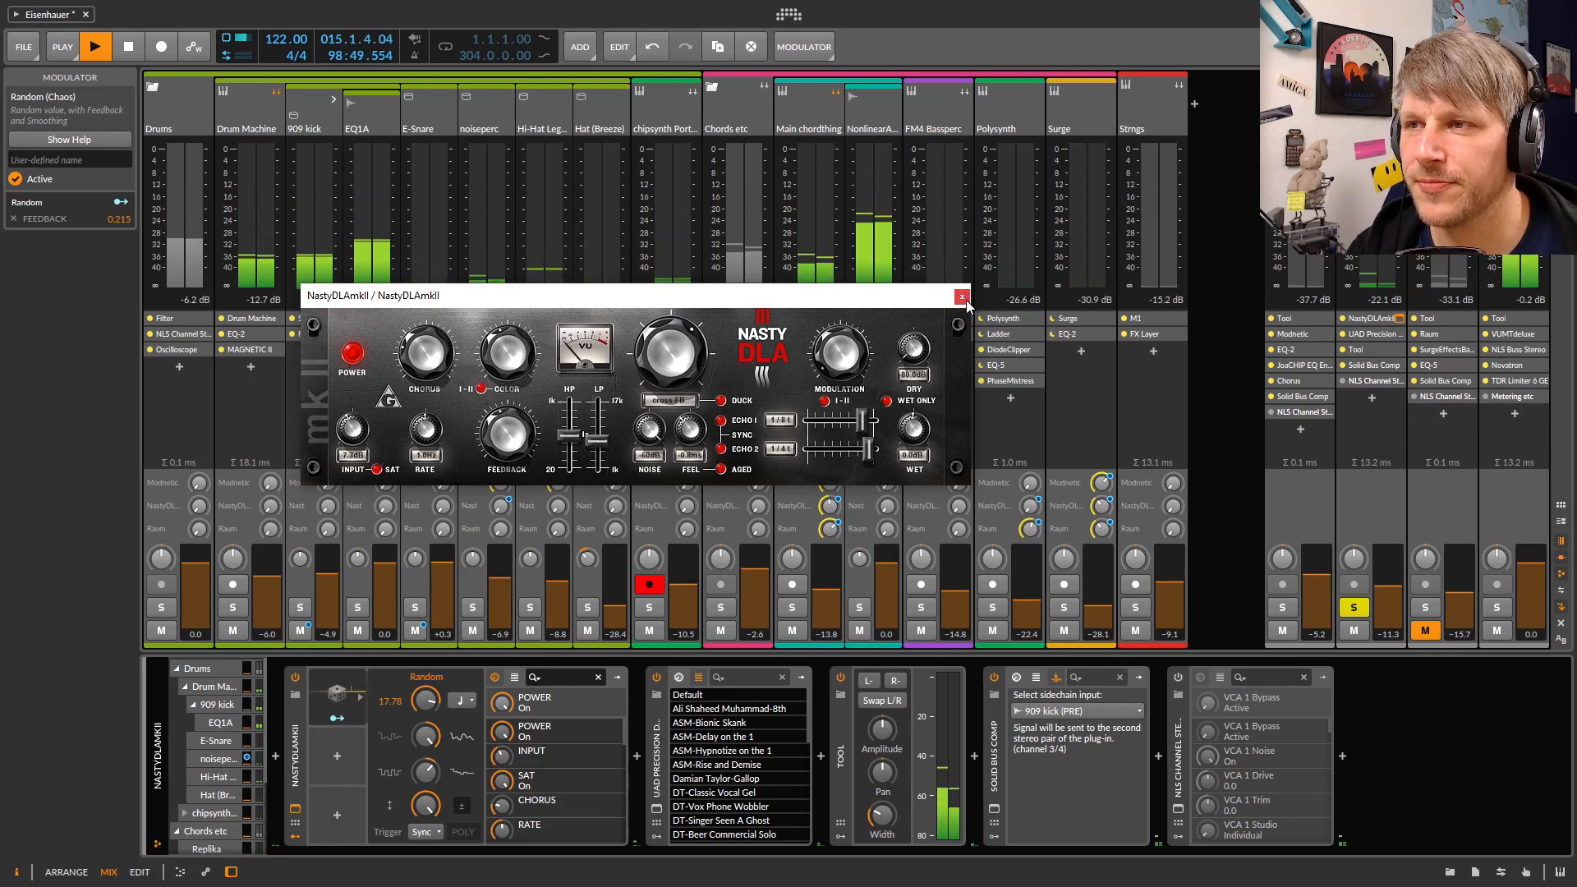
left_click(965, 299)
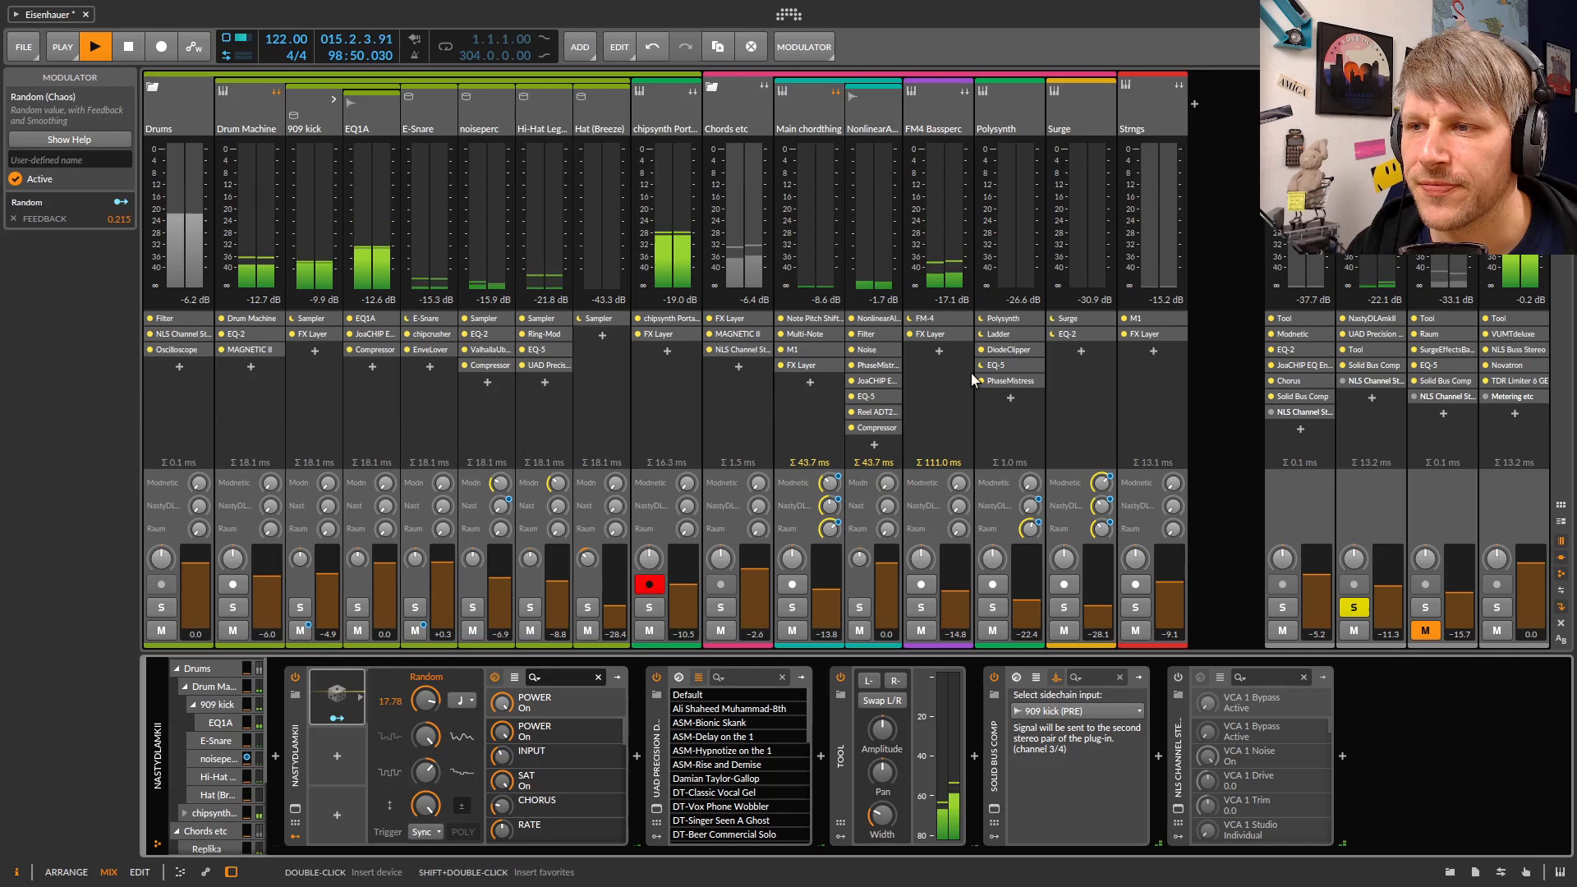
Review the UAD Precision Delay Mod L and Solid Bus Comp plug-in windows on the NastyDLAmkII track and close both
left_click(656, 808)
left_click_drag(802, 554, 478, 348)
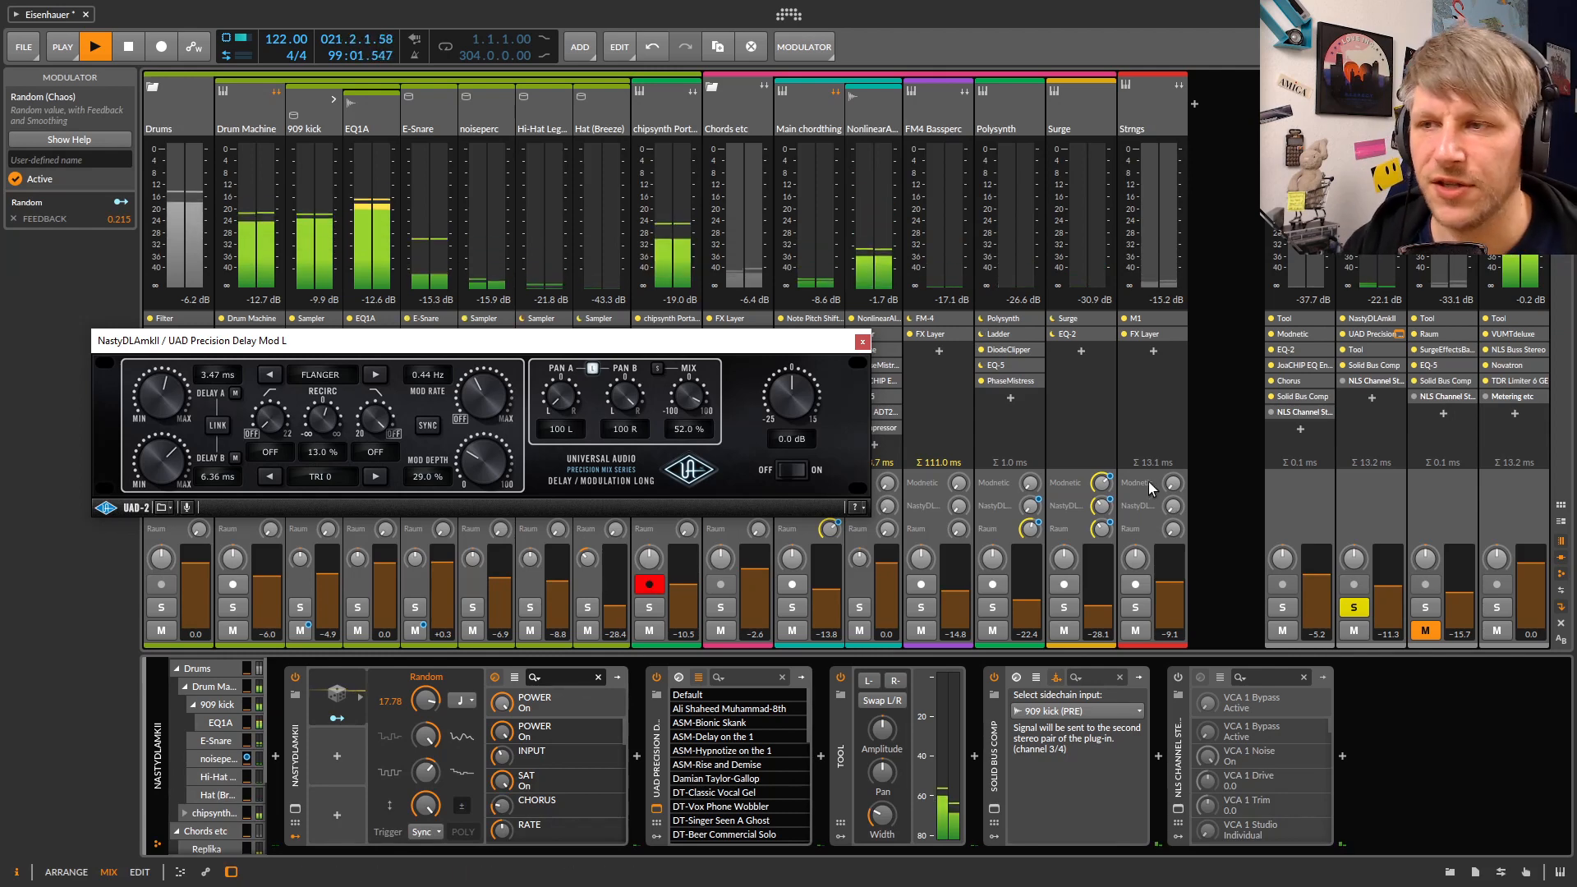
left_click(989, 832)
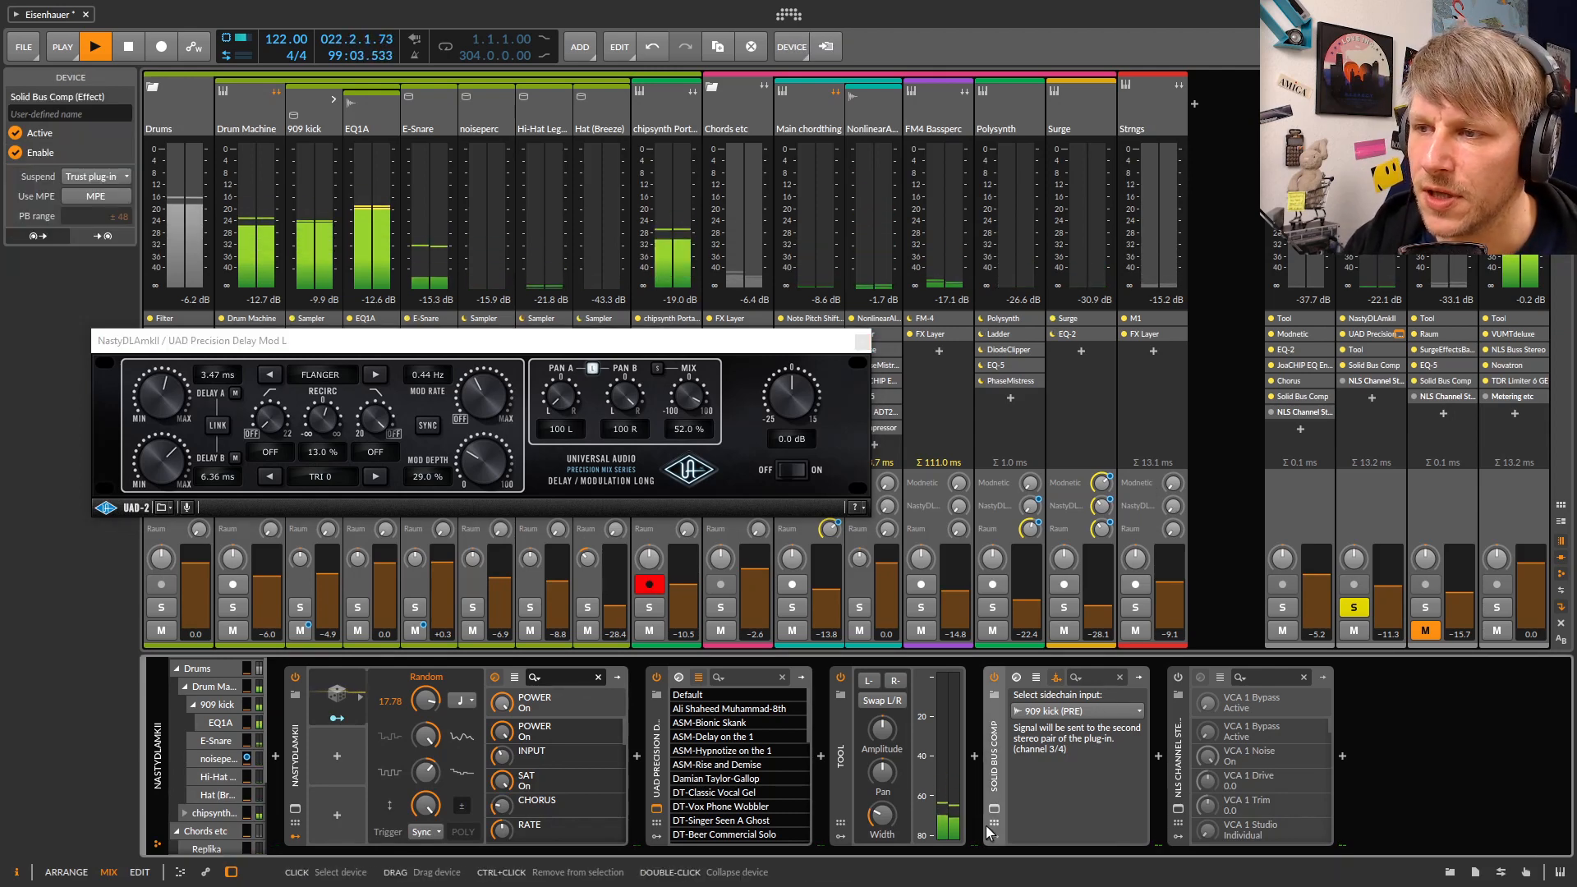
left_click(994, 811)
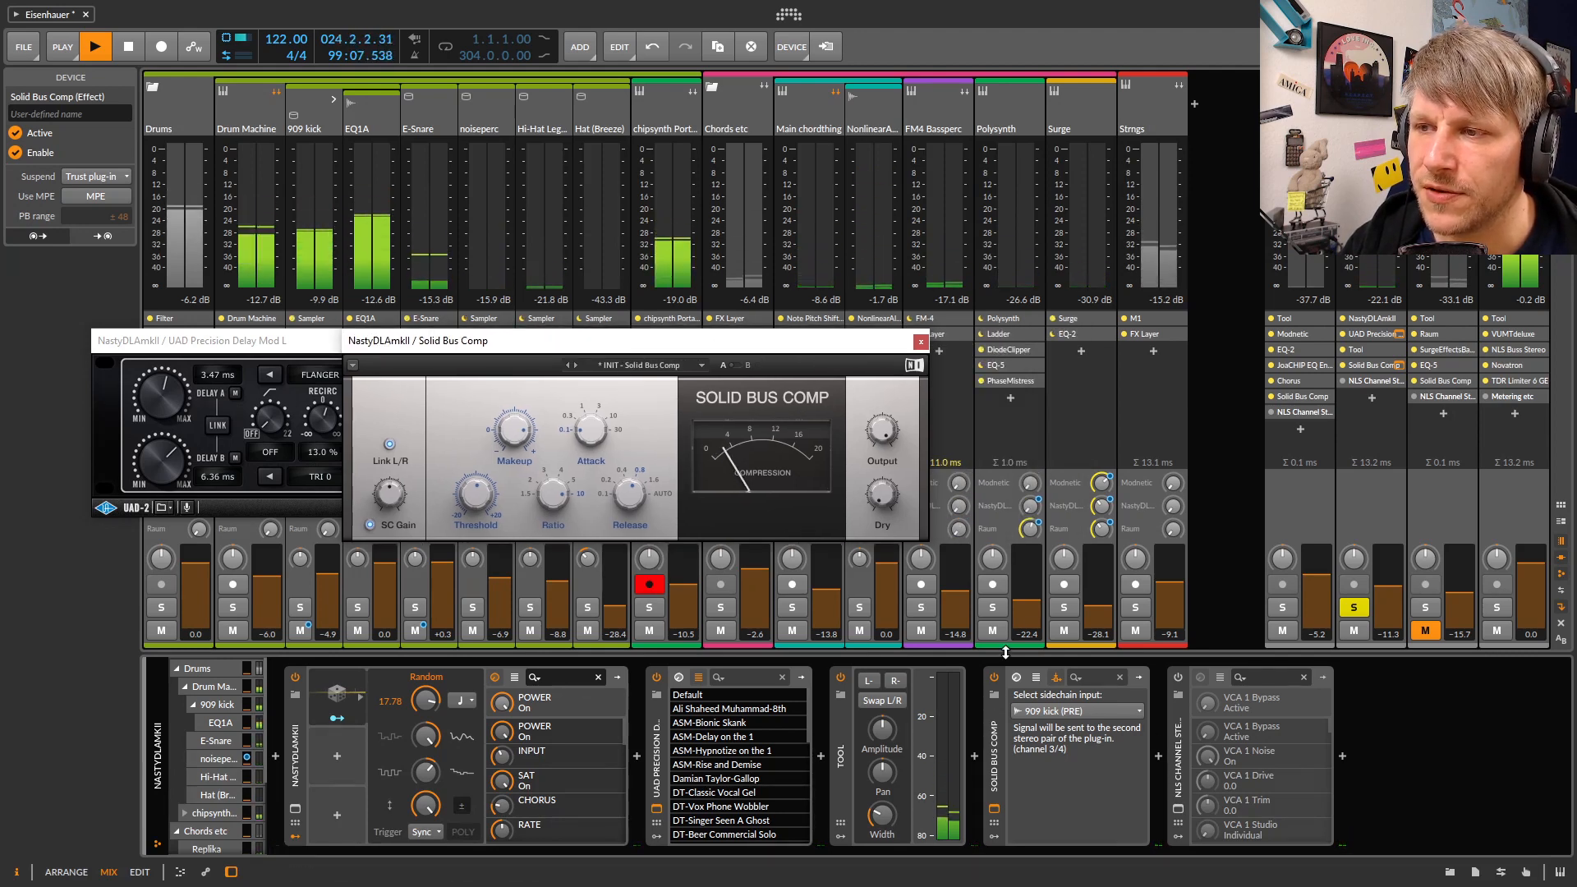
left_click(918, 343)
left_click(866, 343)
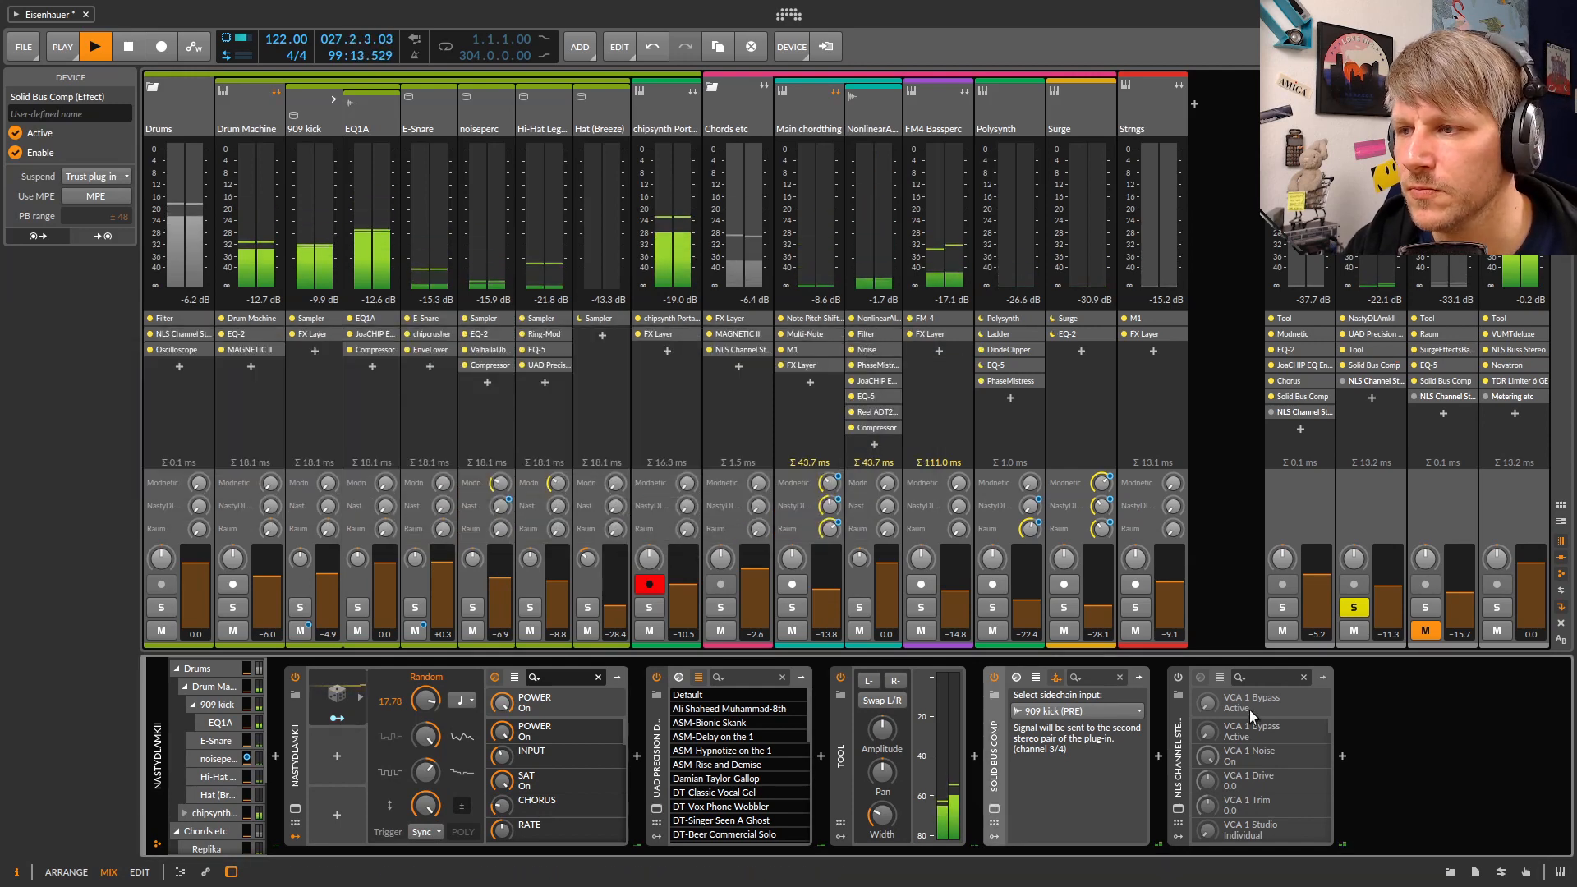
Unsolo the NastyDLAmkII effect track, and unmute and solo the Raum effect track with its device chain displayed
left_click(1182, 742)
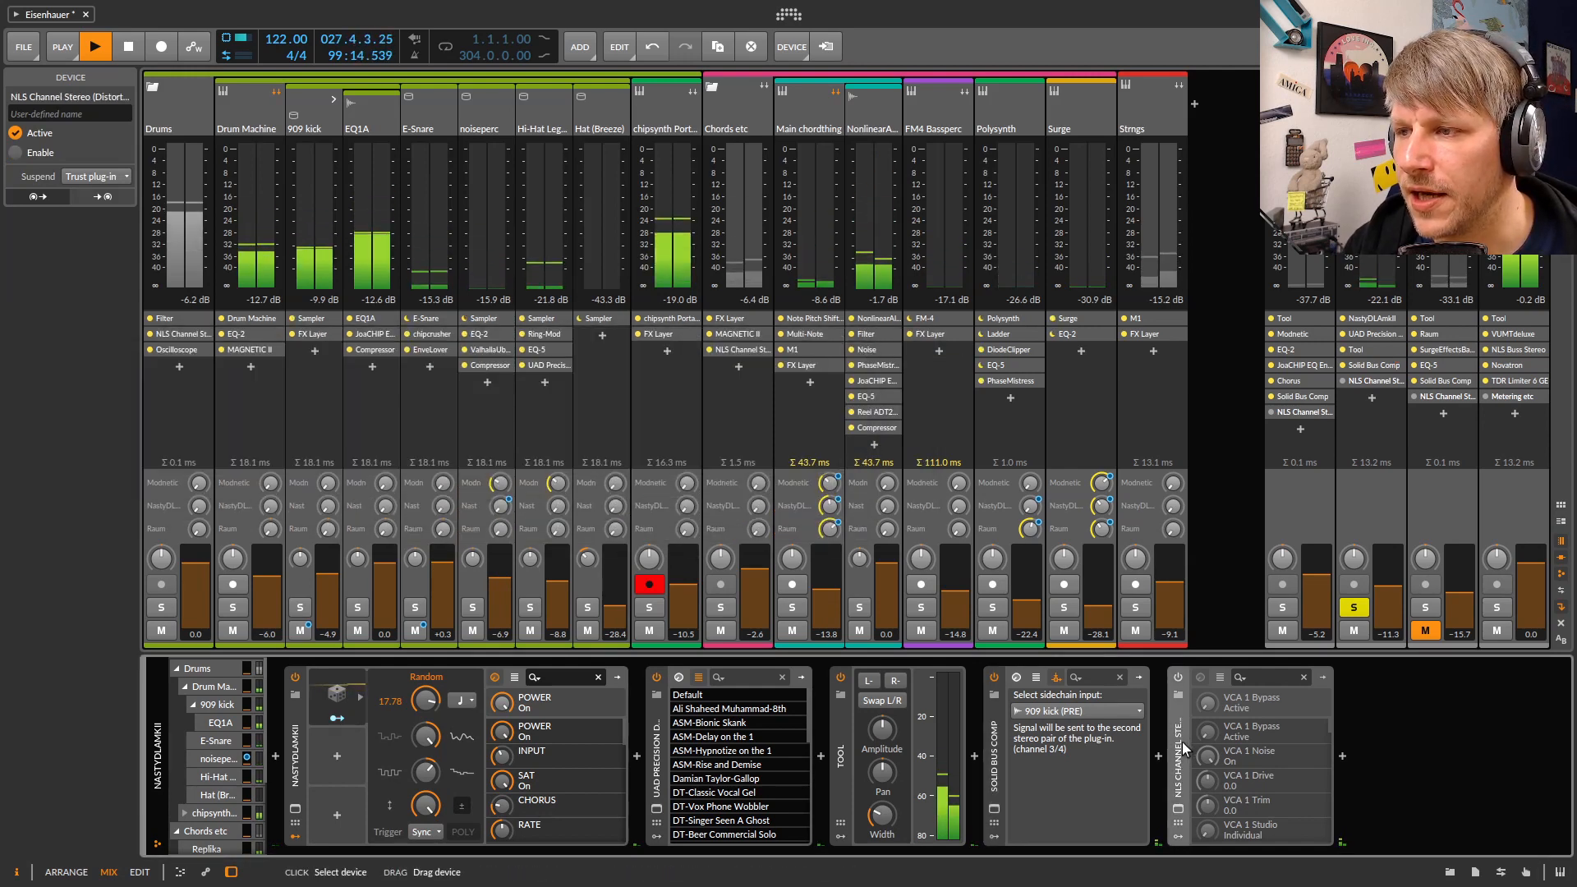
left_click(1354, 607)
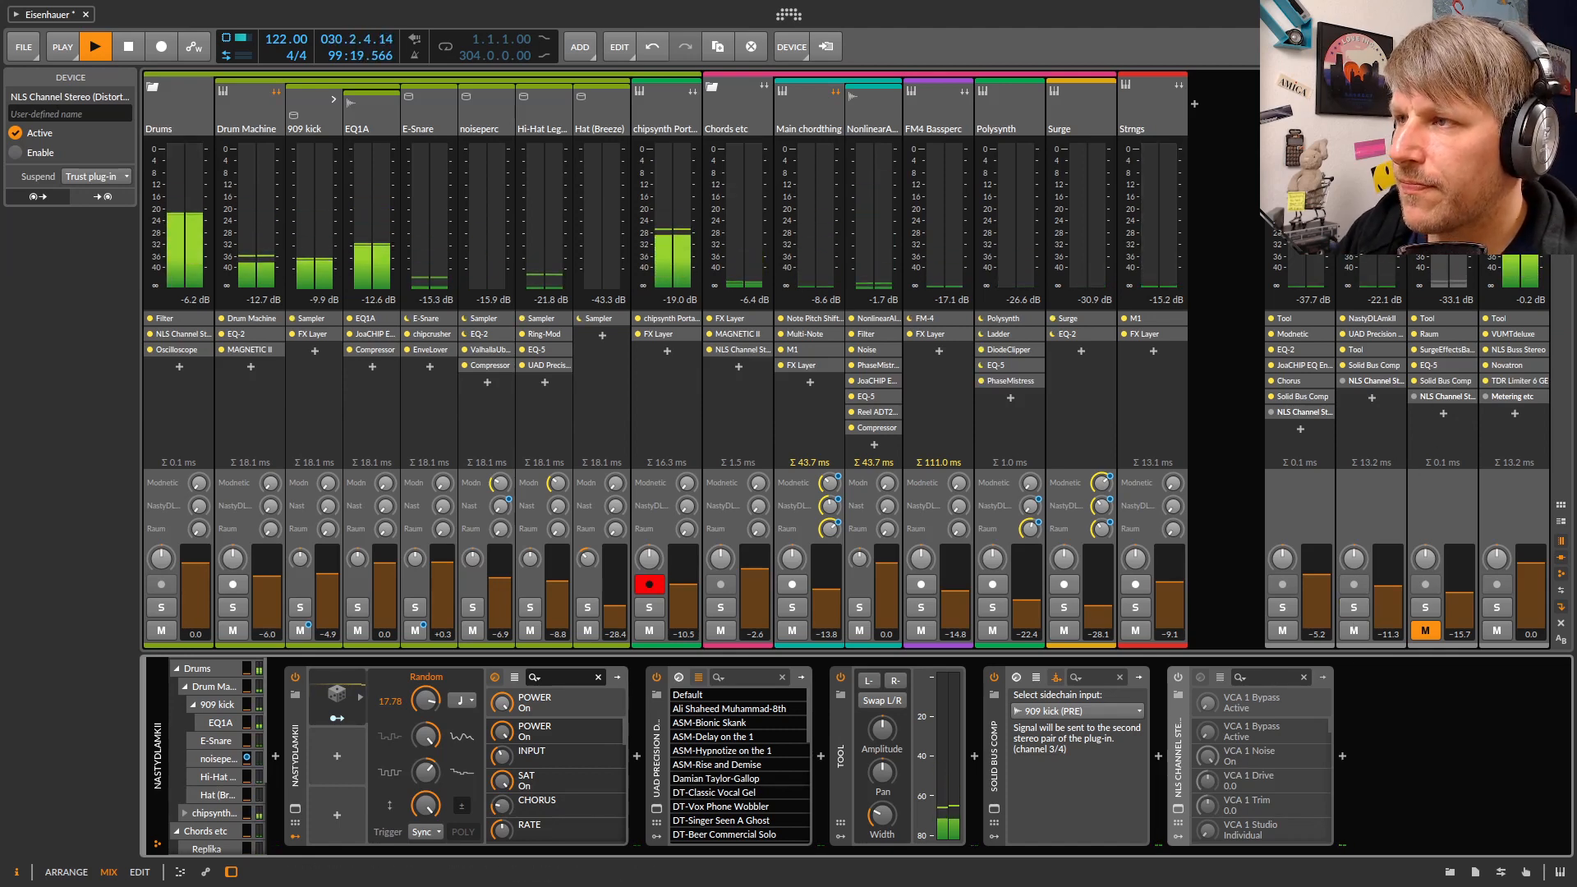
left_click(1444, 115)
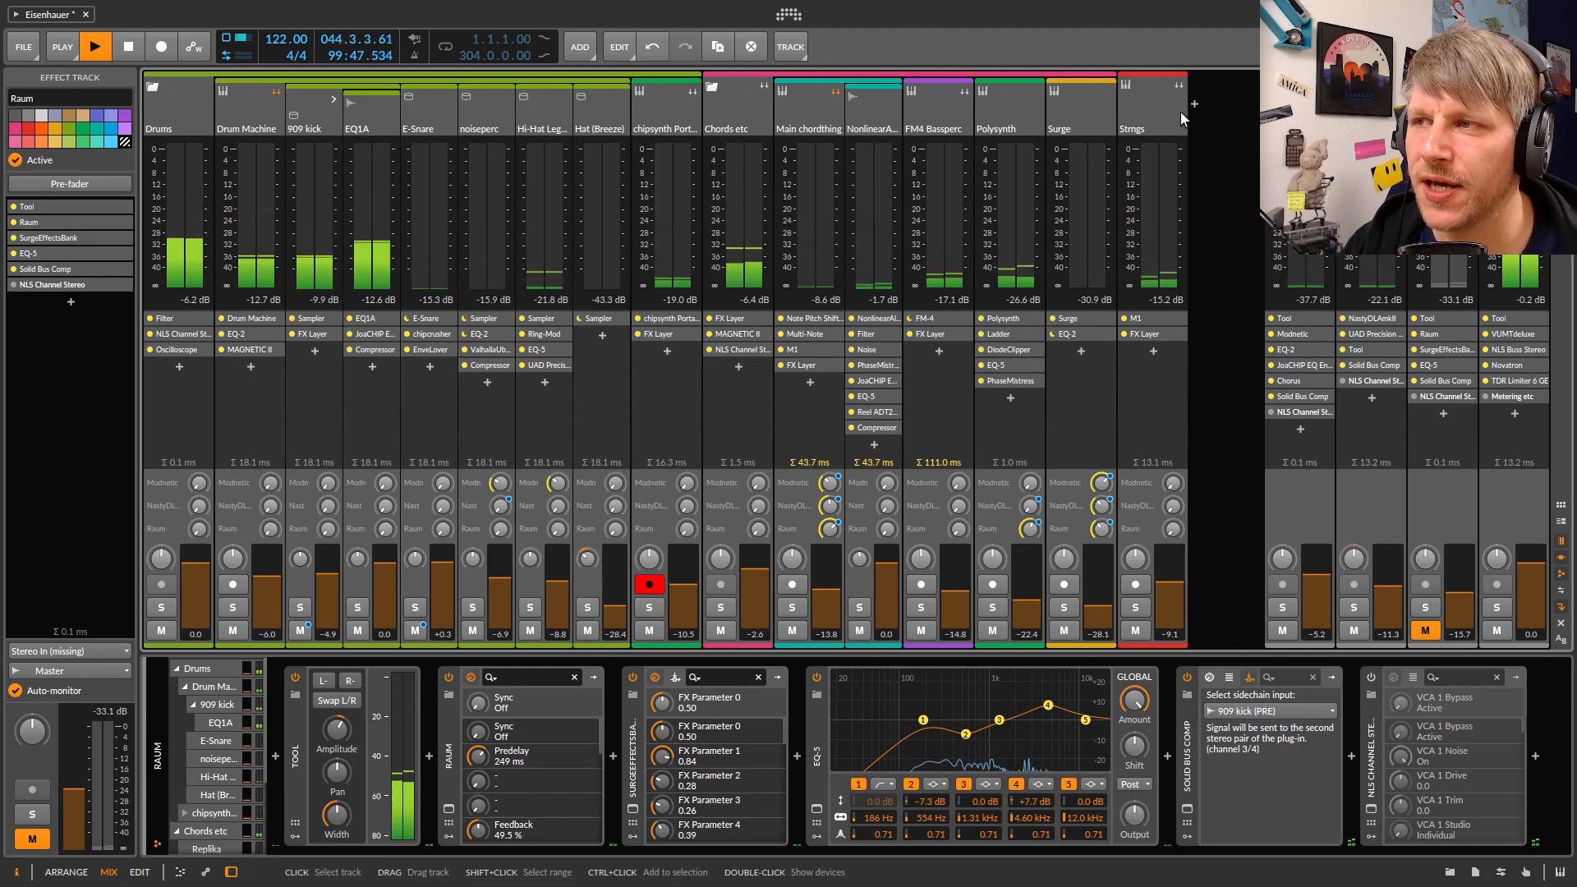
left_click(1398, 367)
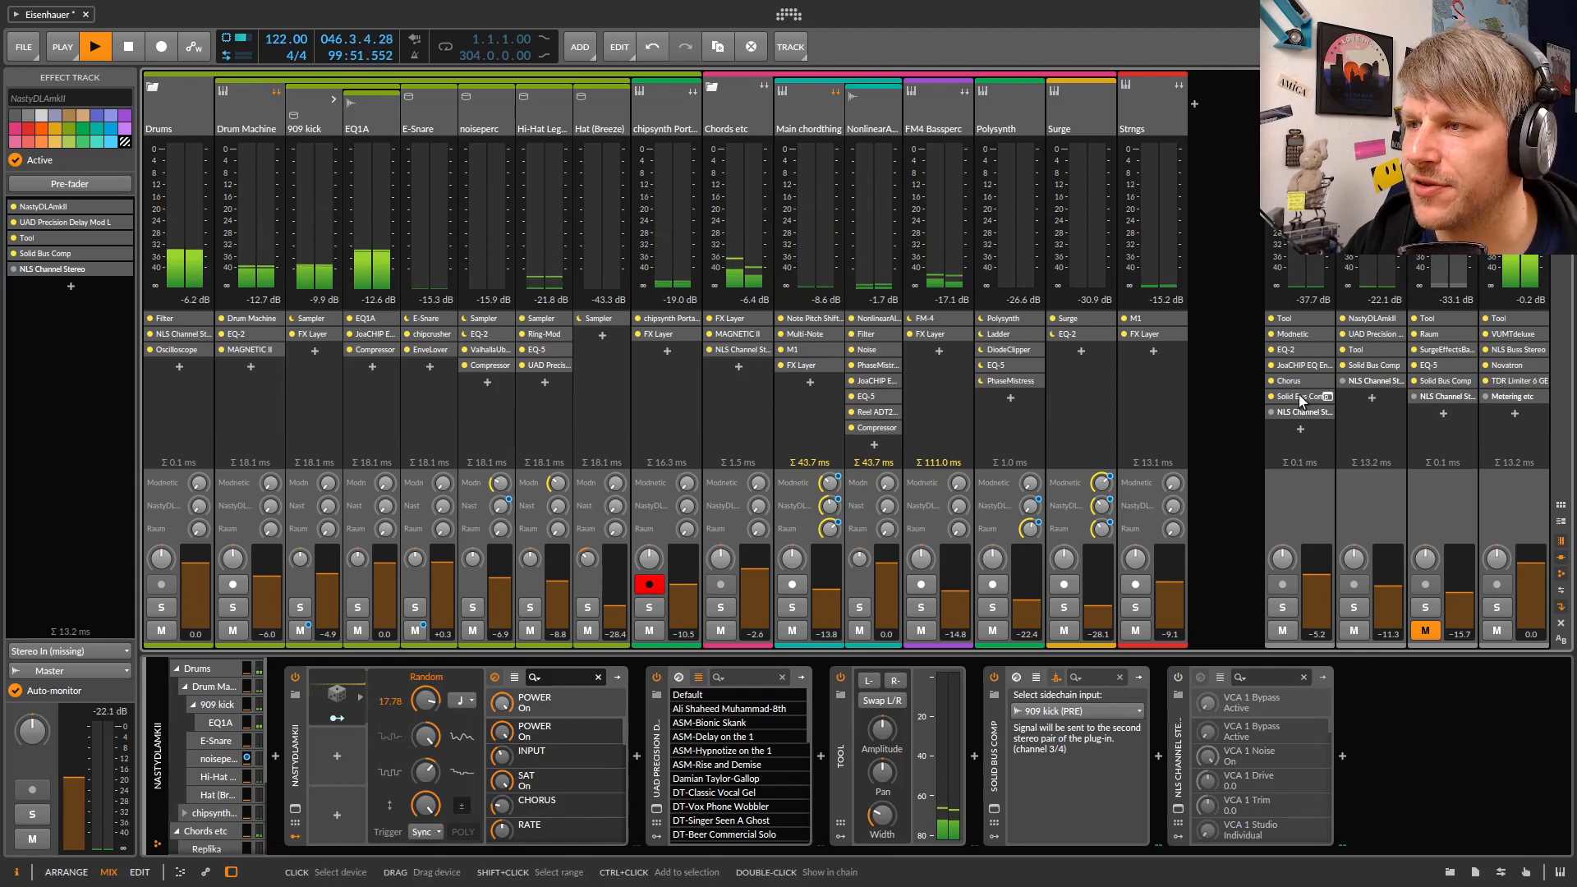
left_click(1443, 129)
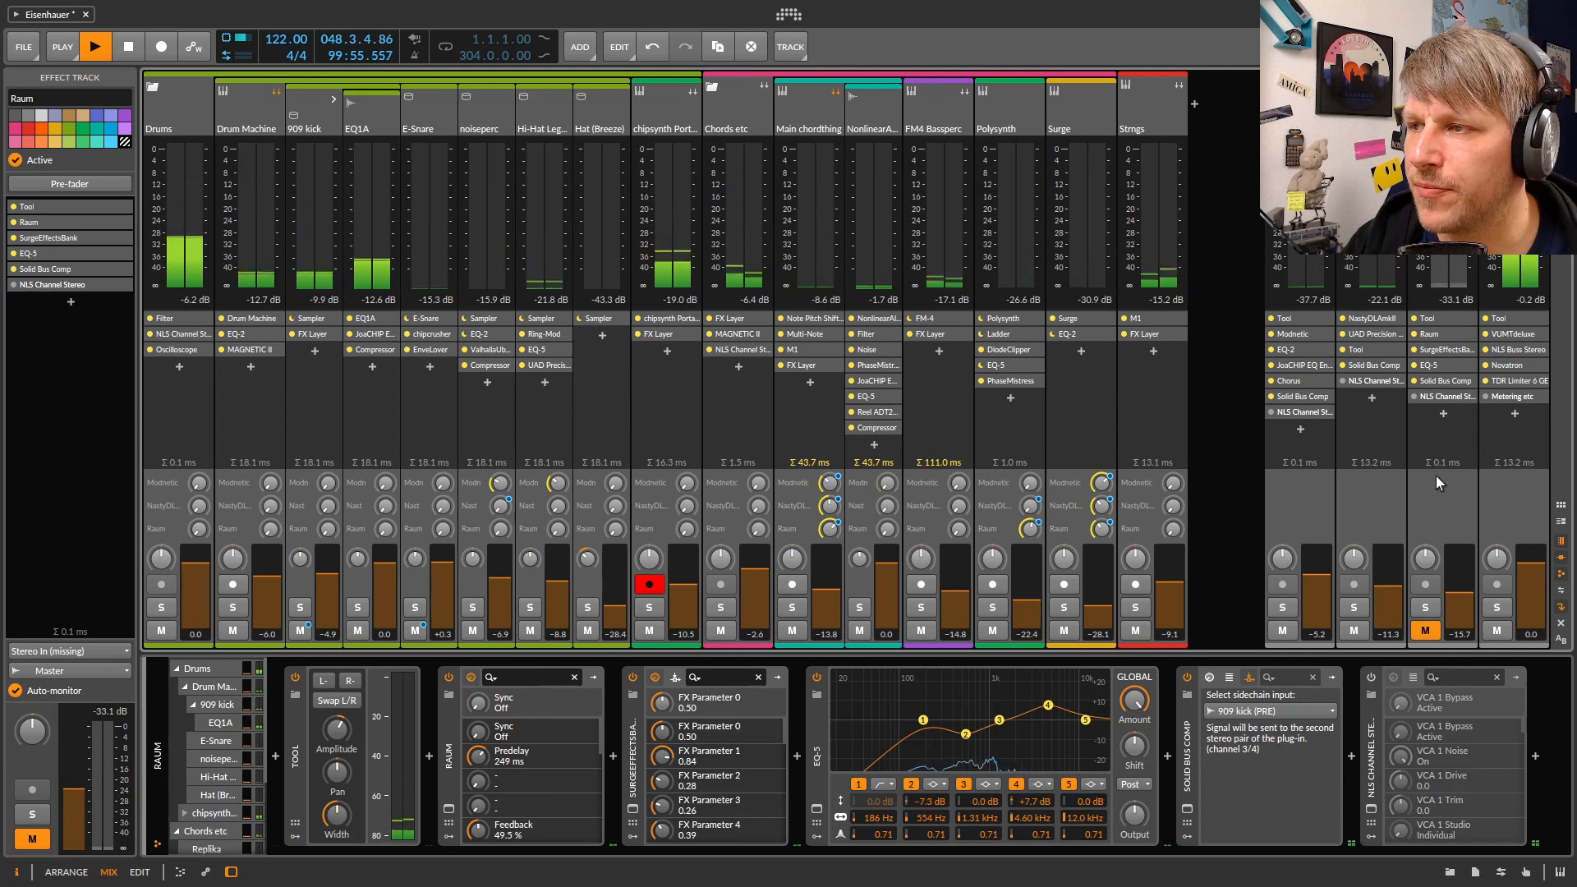
left_click(1423, 609)
left_click(1429, 632)
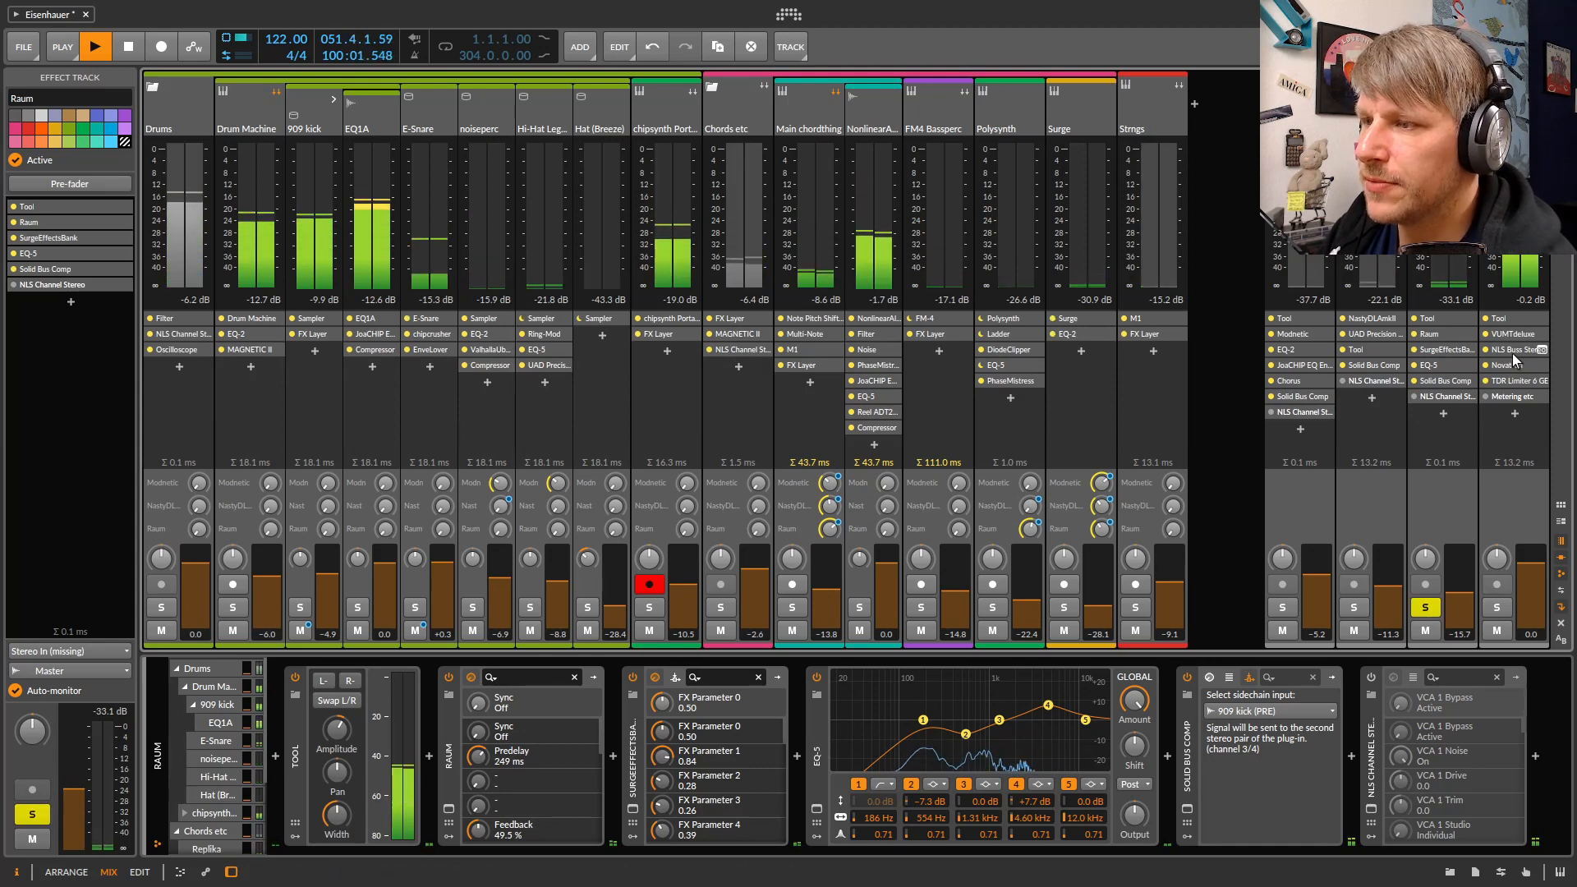
double_click(1444, 111)
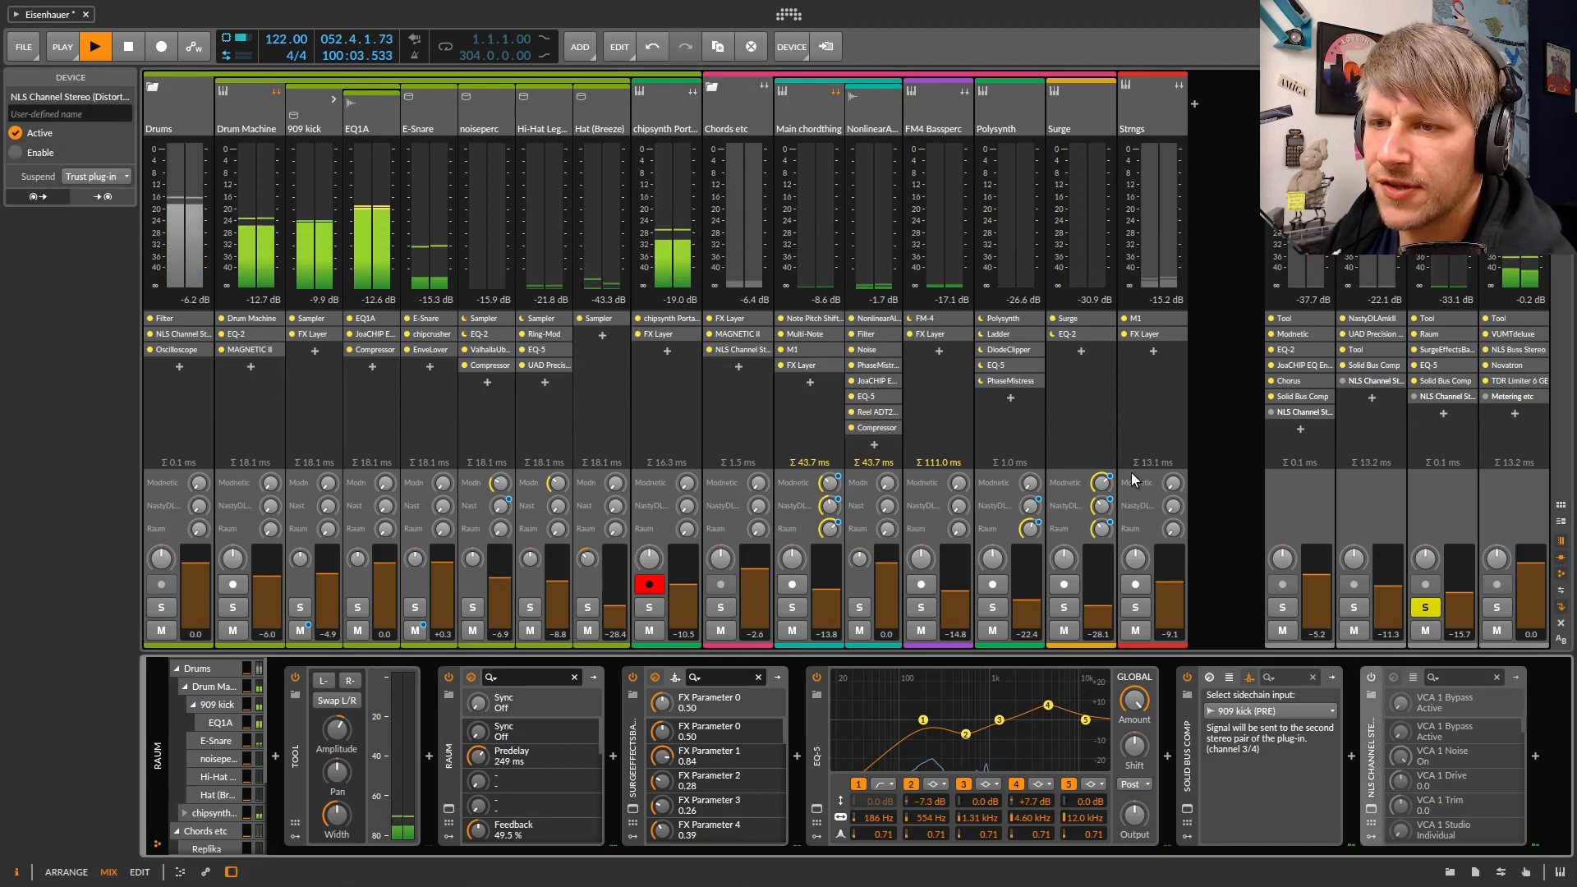
Review the Raum reverb's settings, close its window, and open the SurgeEffectsBank plug-in window, moving it clear of the device chain
left_click(449, 809)
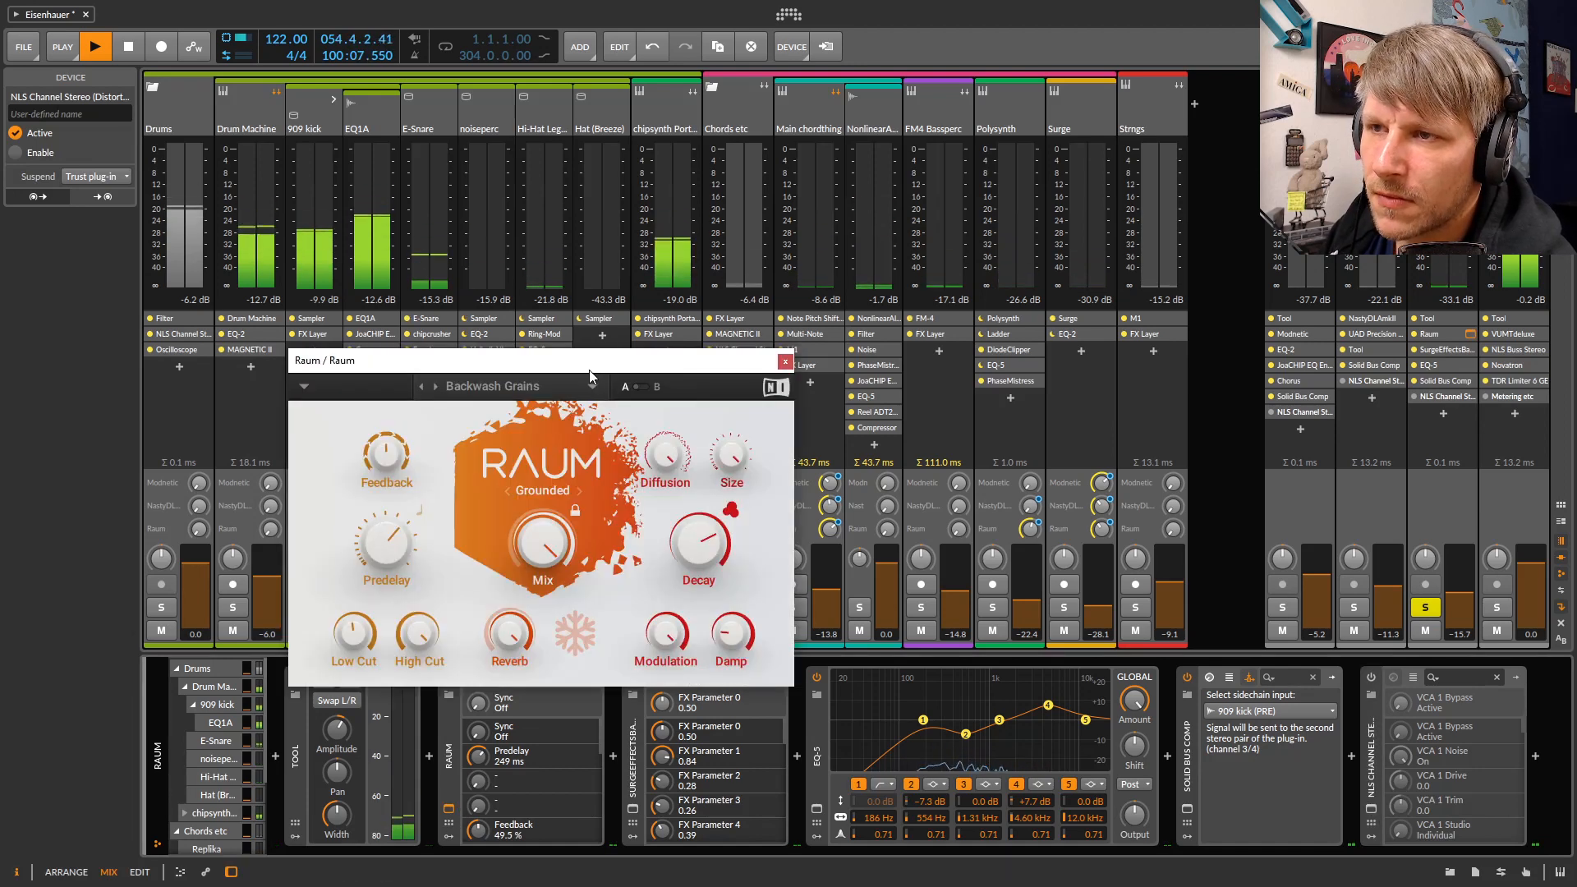
left_click_drag(567, 383, 338, 212)
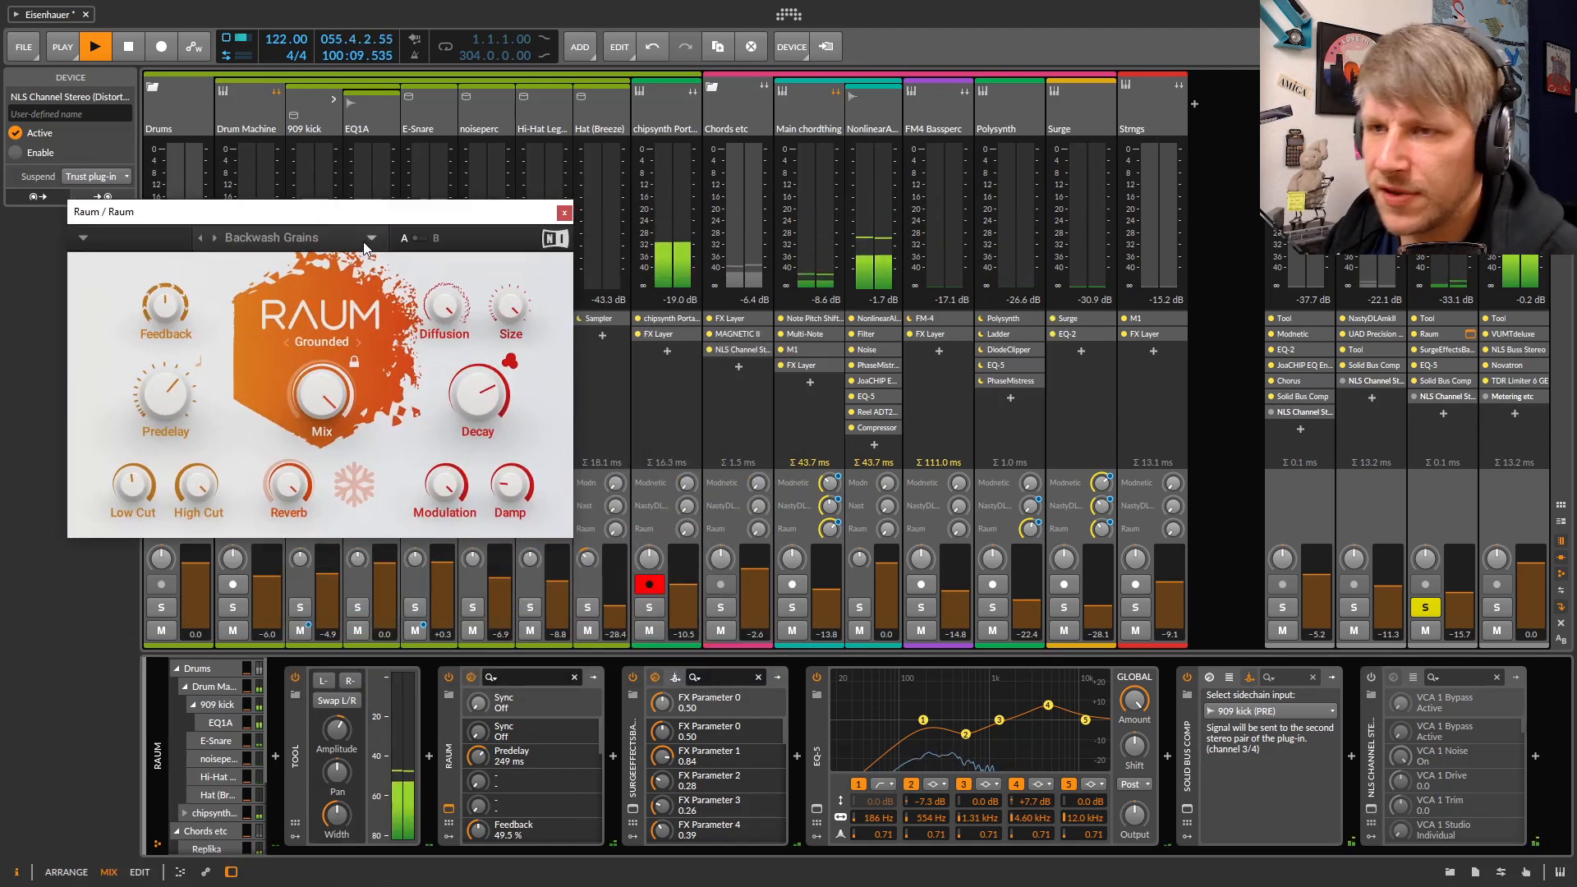
left_click_drag(405, 216, 444, 229)
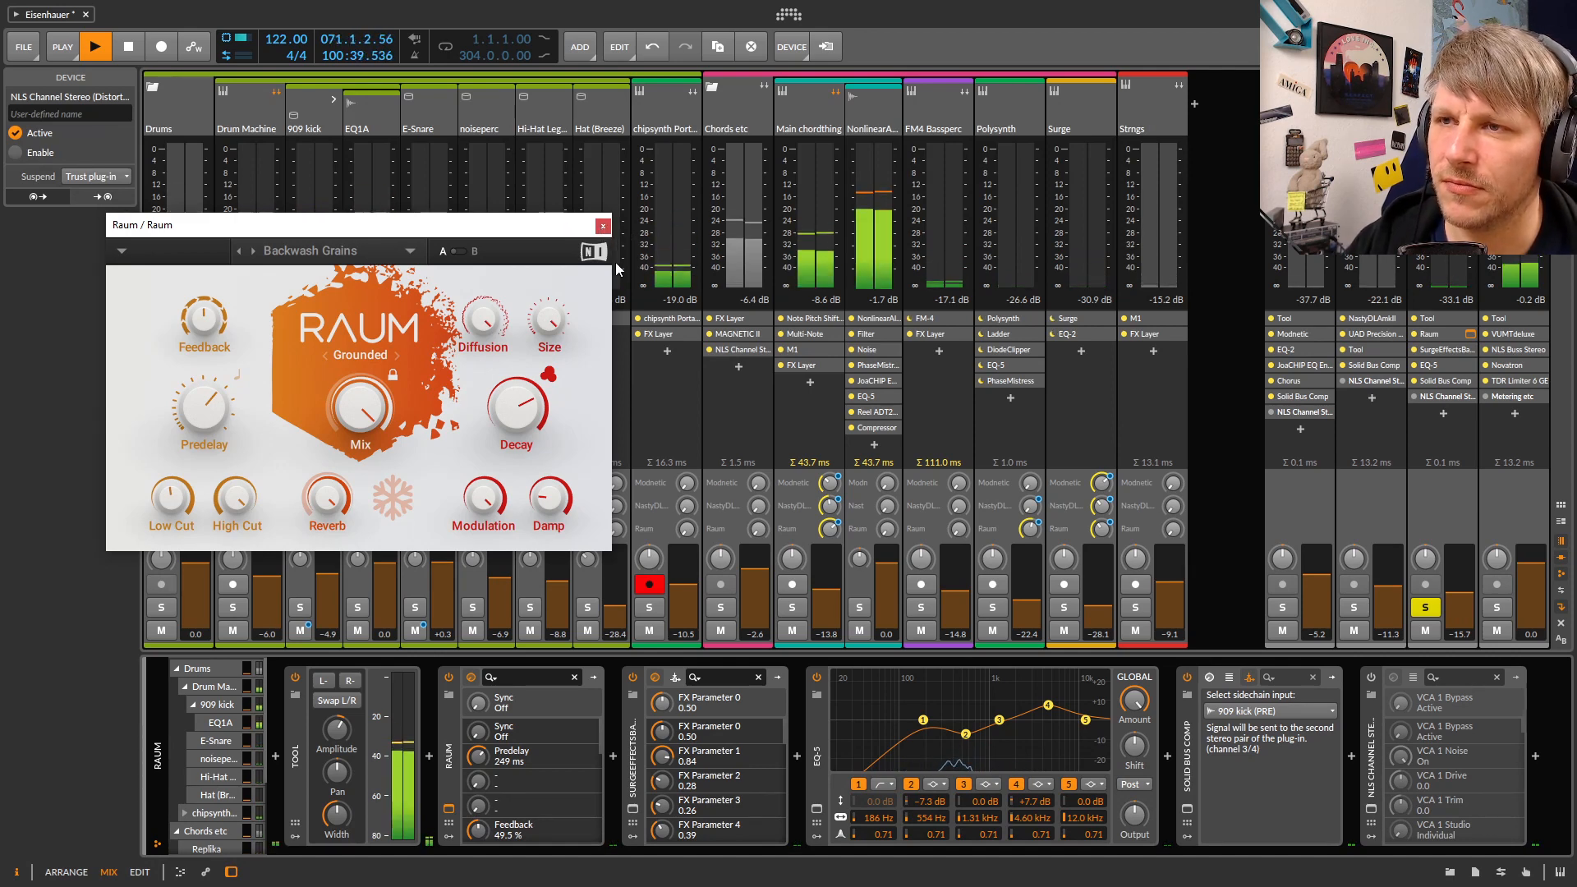
left_click_drag(578, 233, 894, 431)
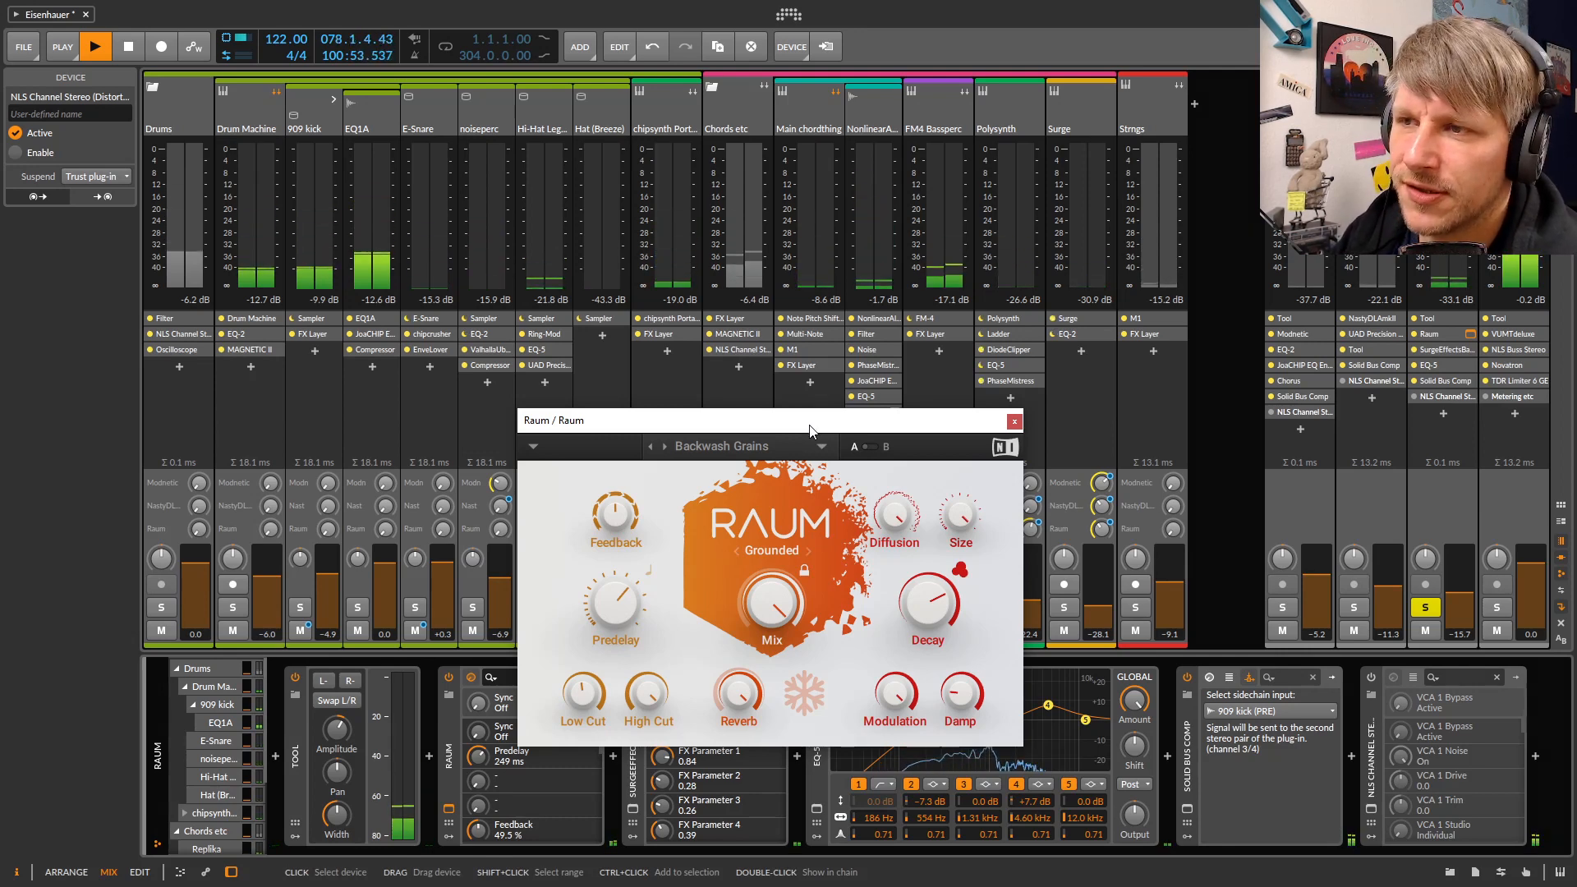
left_click(1015, 422)
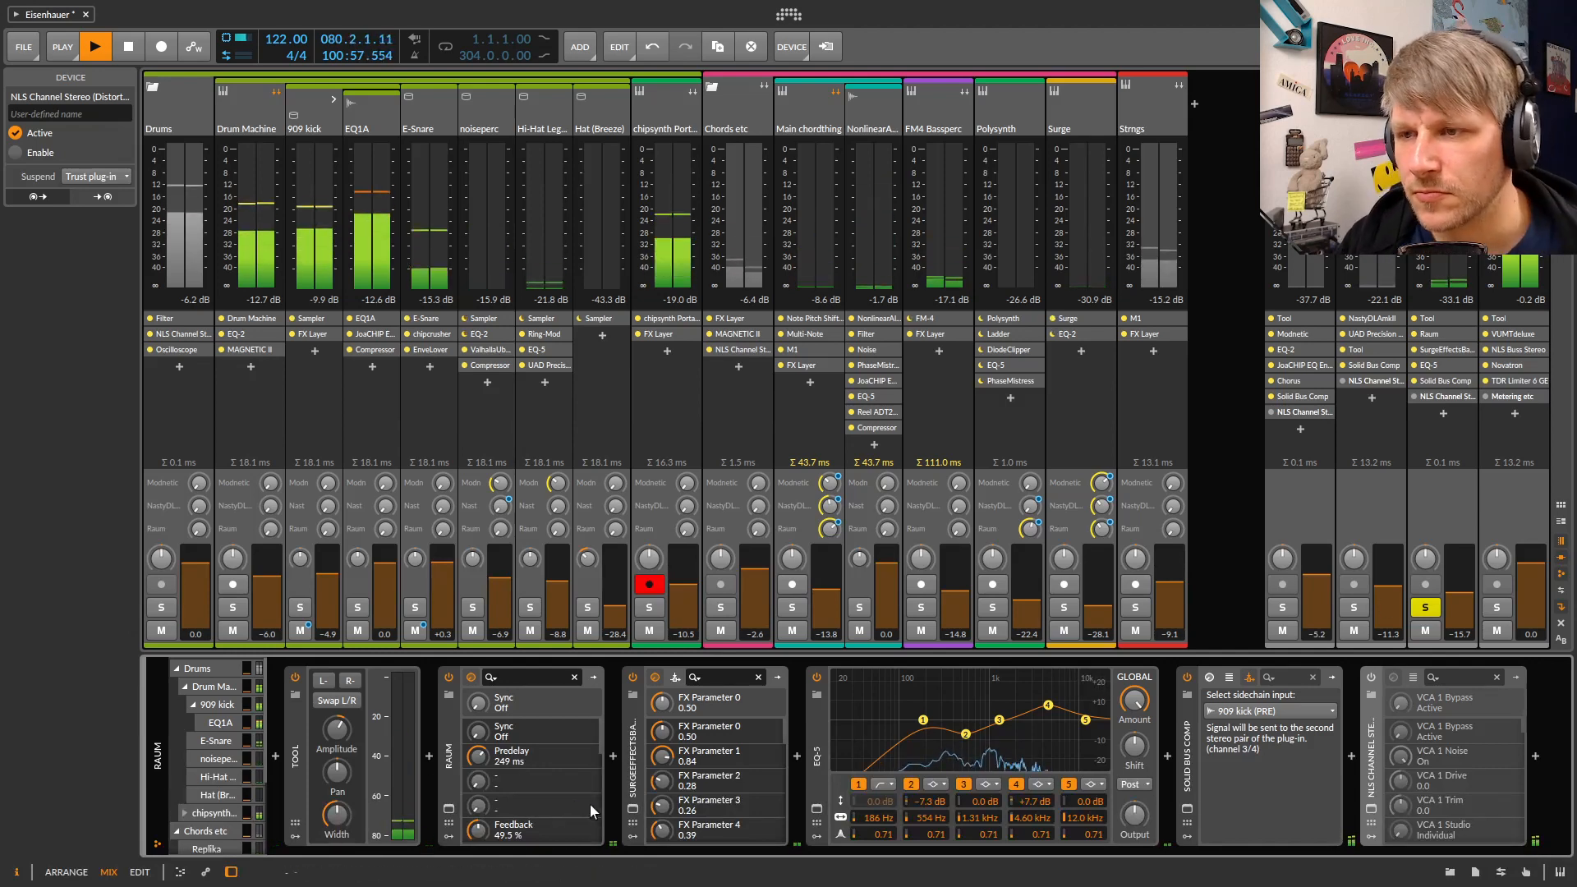
left_click(632, 810)
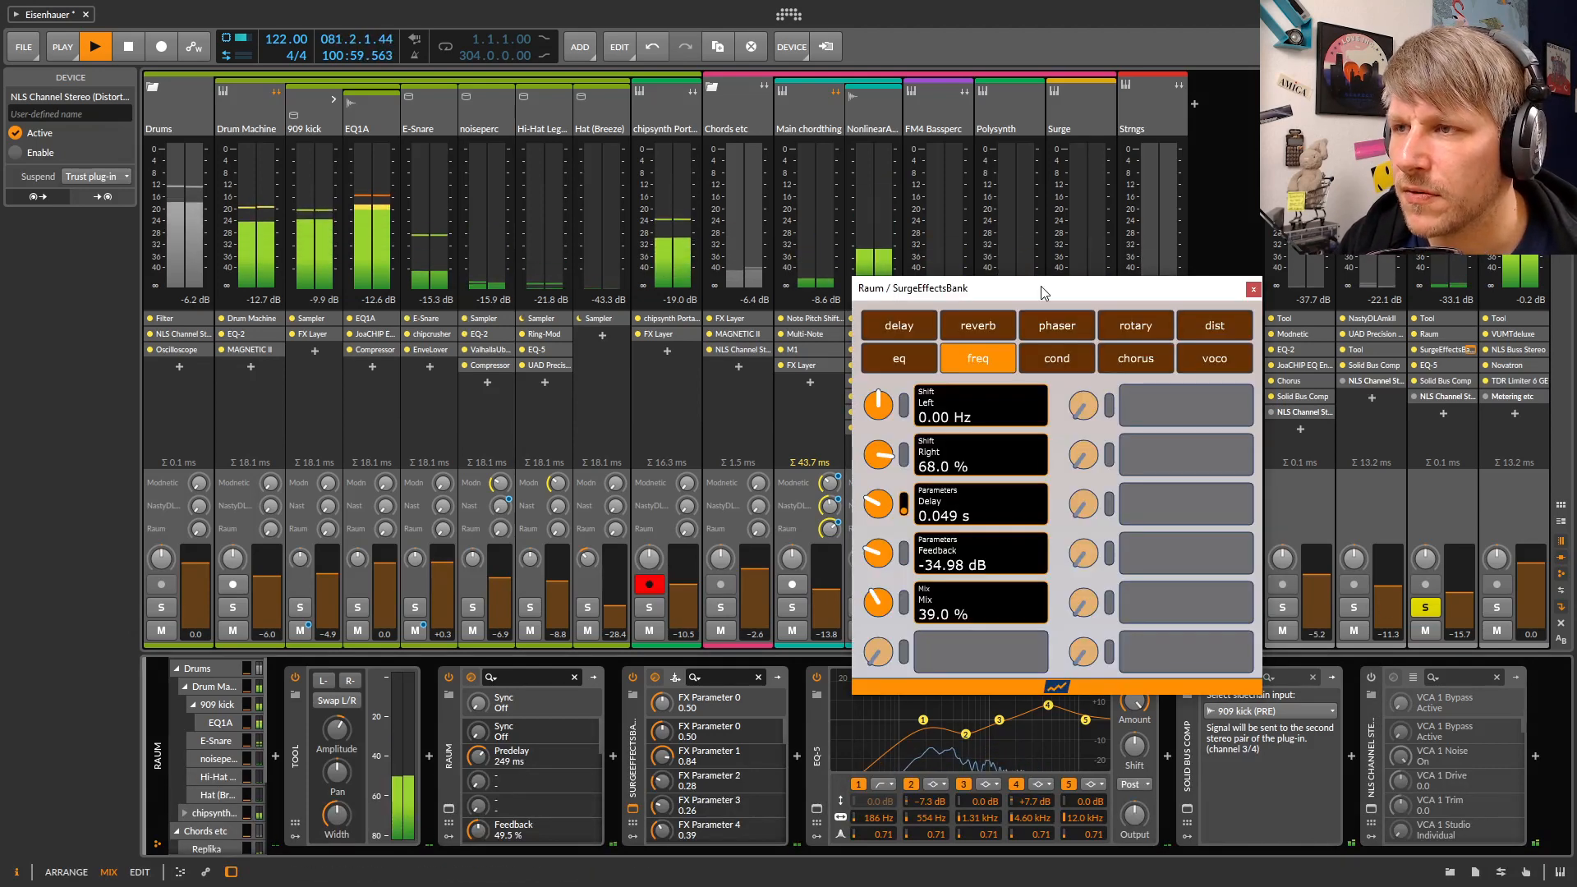
left_click_drag(1041, 288, 517, 153)
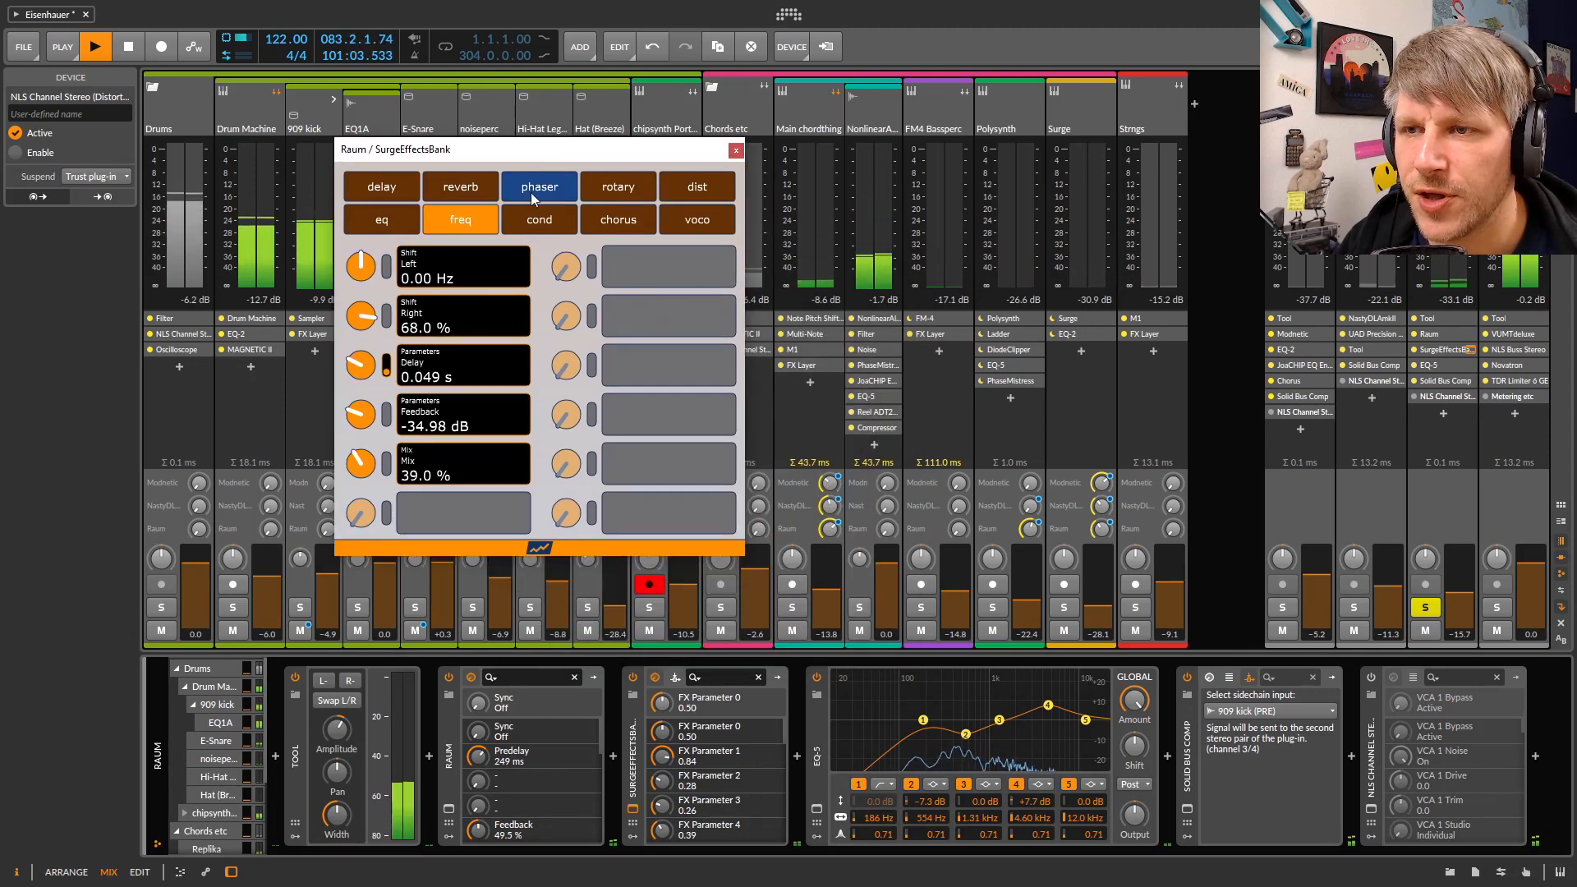
Bypass and re-enable the Raum track's EQ-5 for comparison, close the SurgeEffectsBank window and unsolo the track
left_click(825, 752)
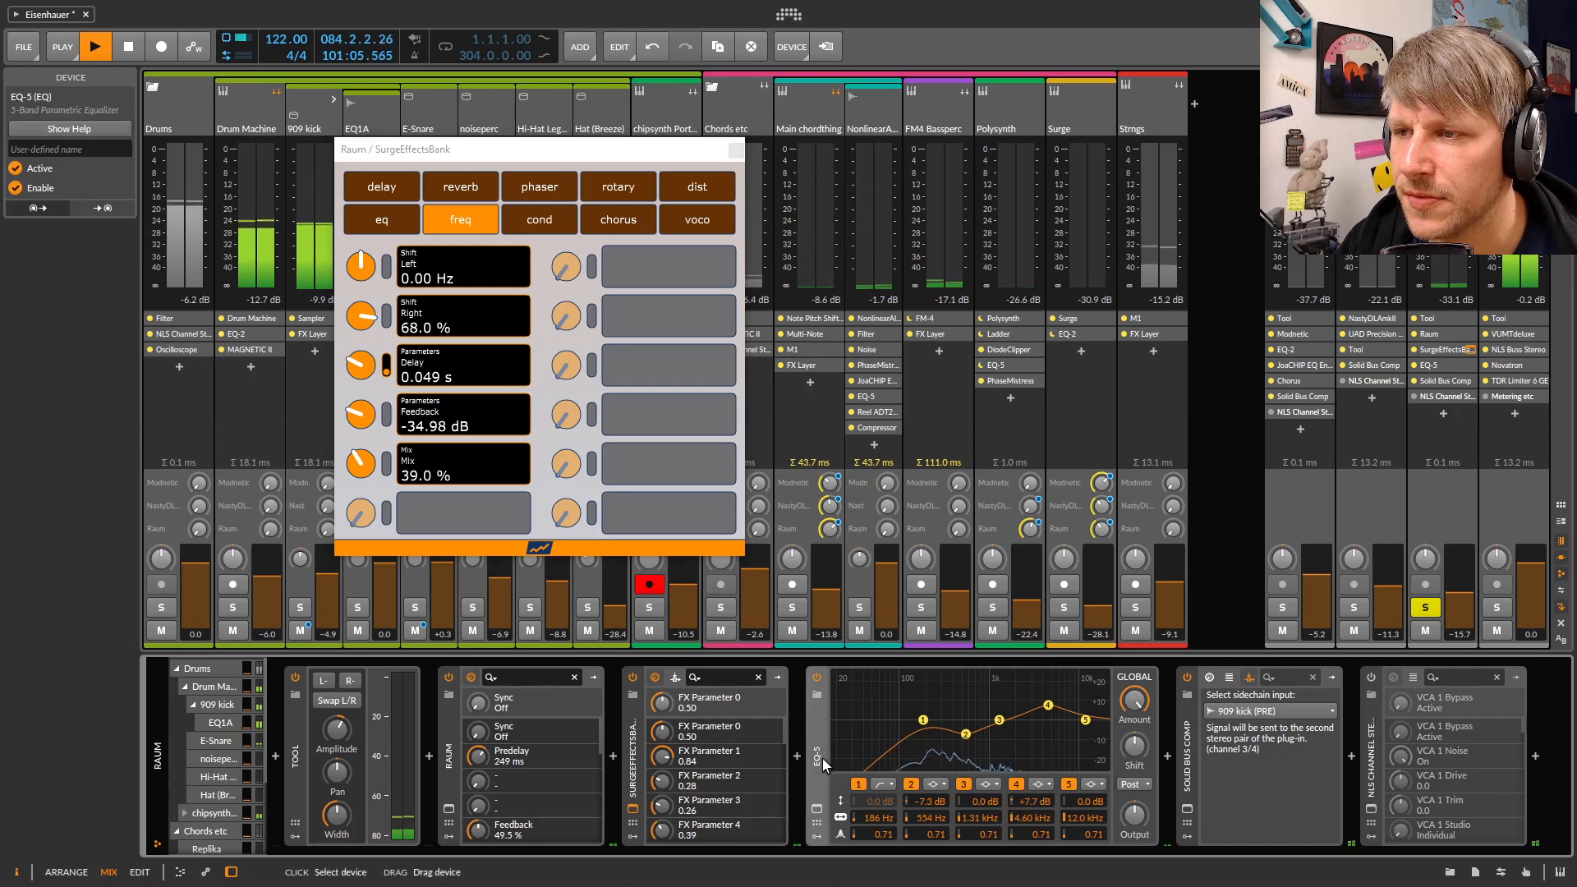
left_click(816, 677)
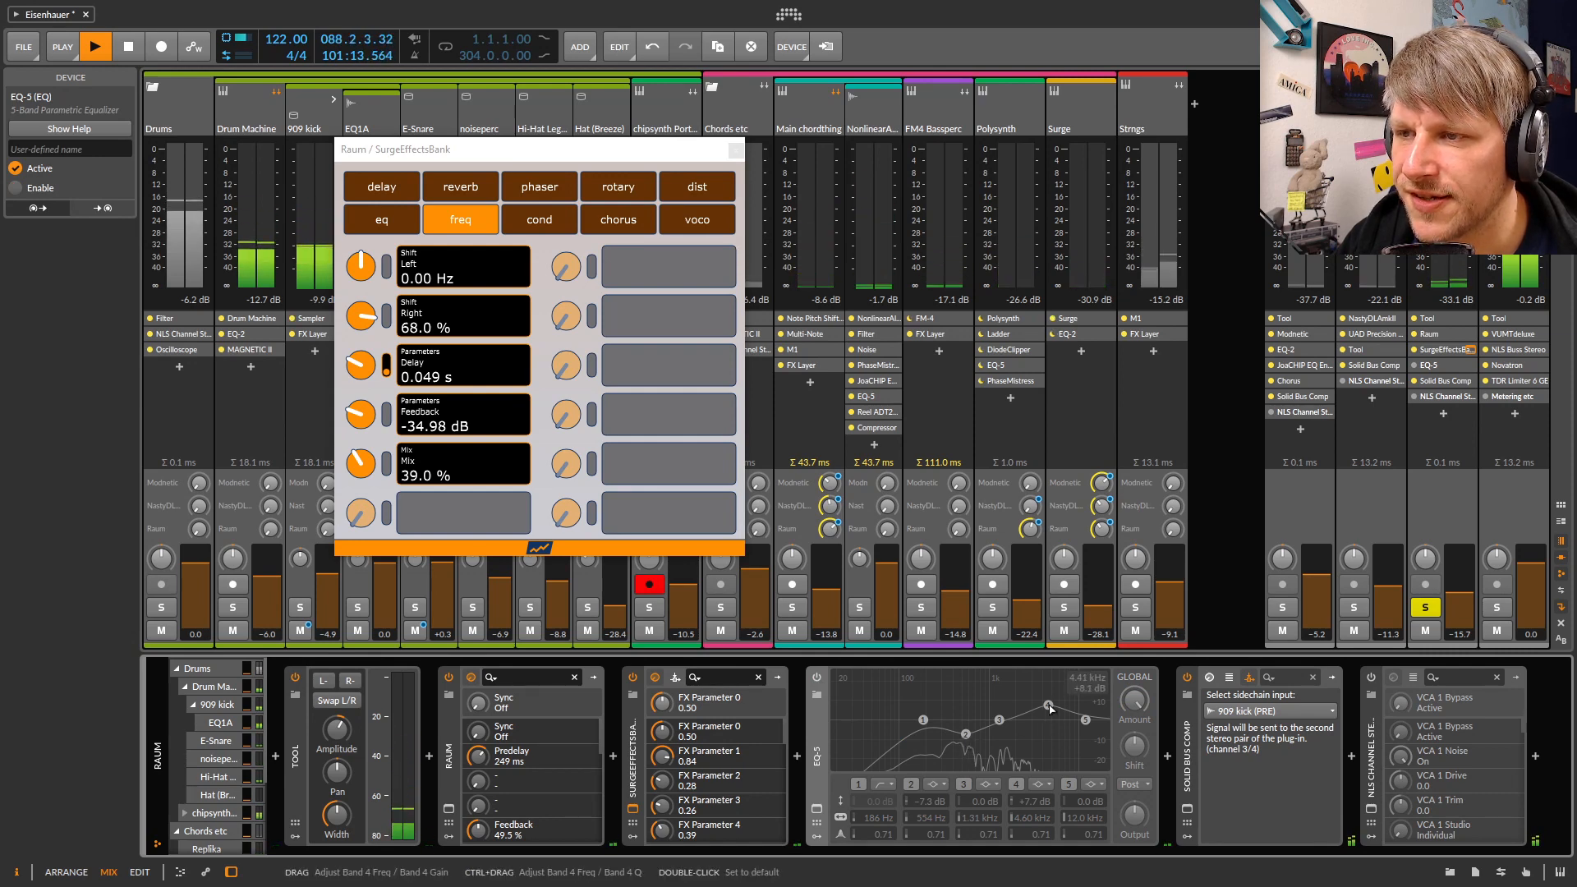
left_click(818, 677)
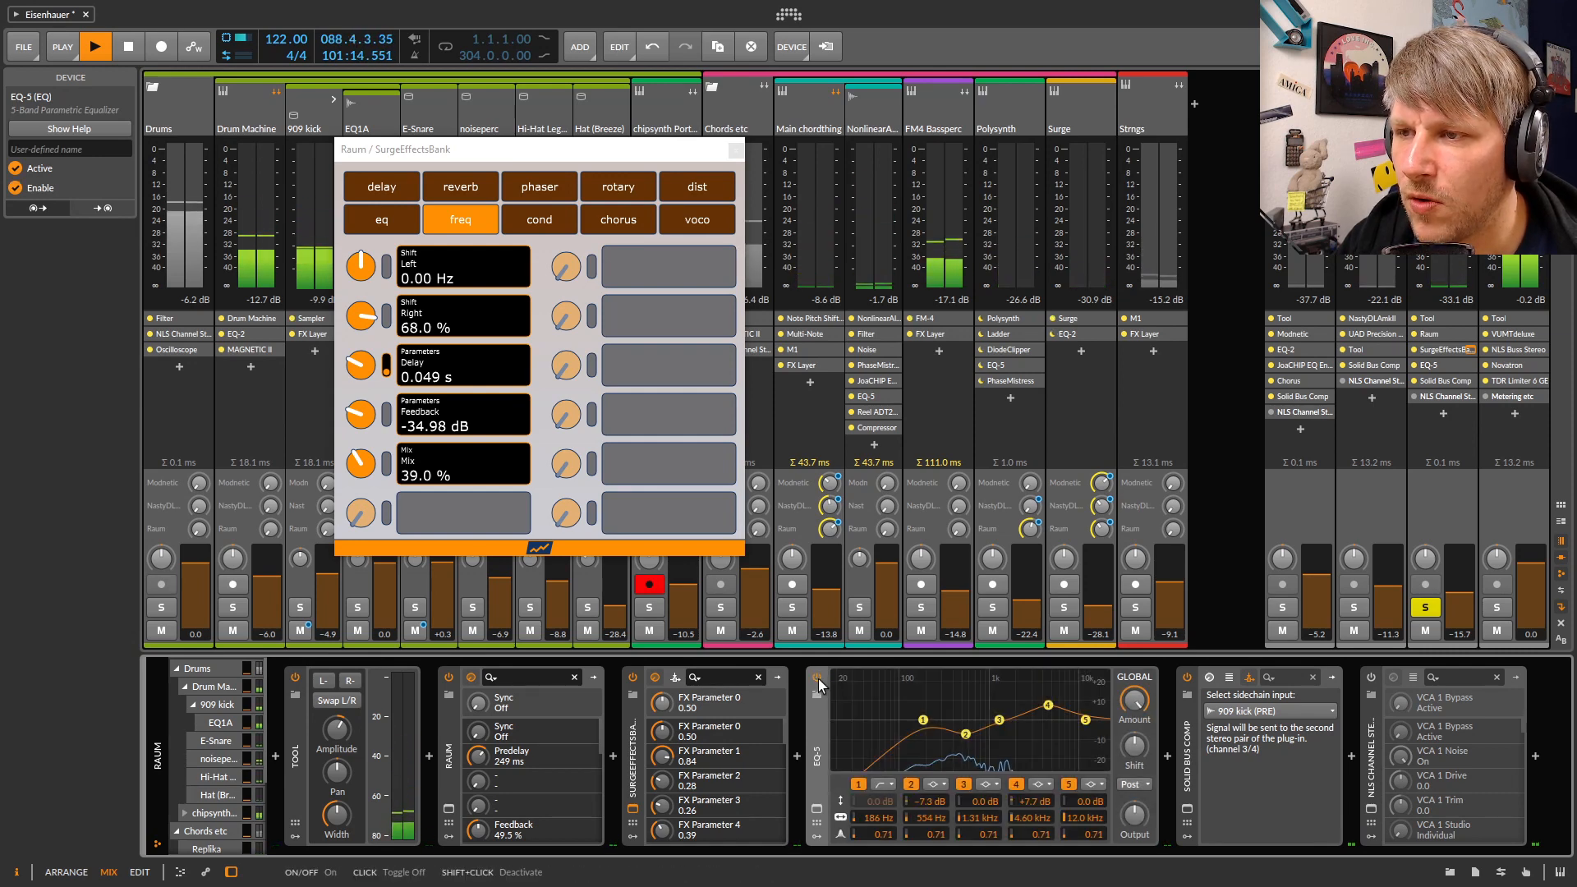
left_click(1188, 757)
left_click(736, 150)
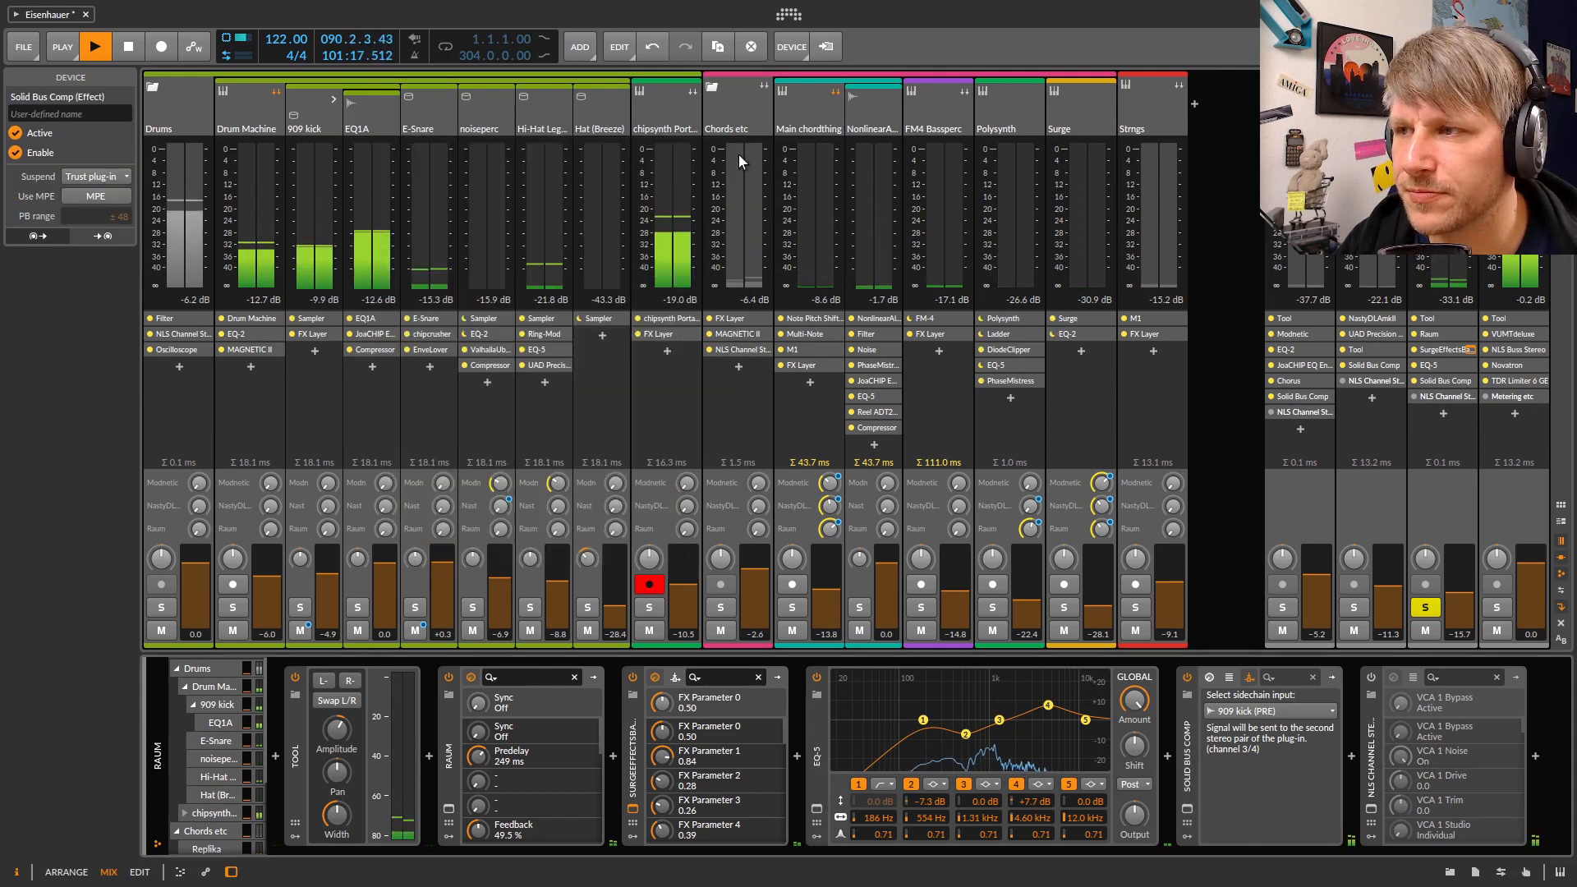
left_click(1427, 608)
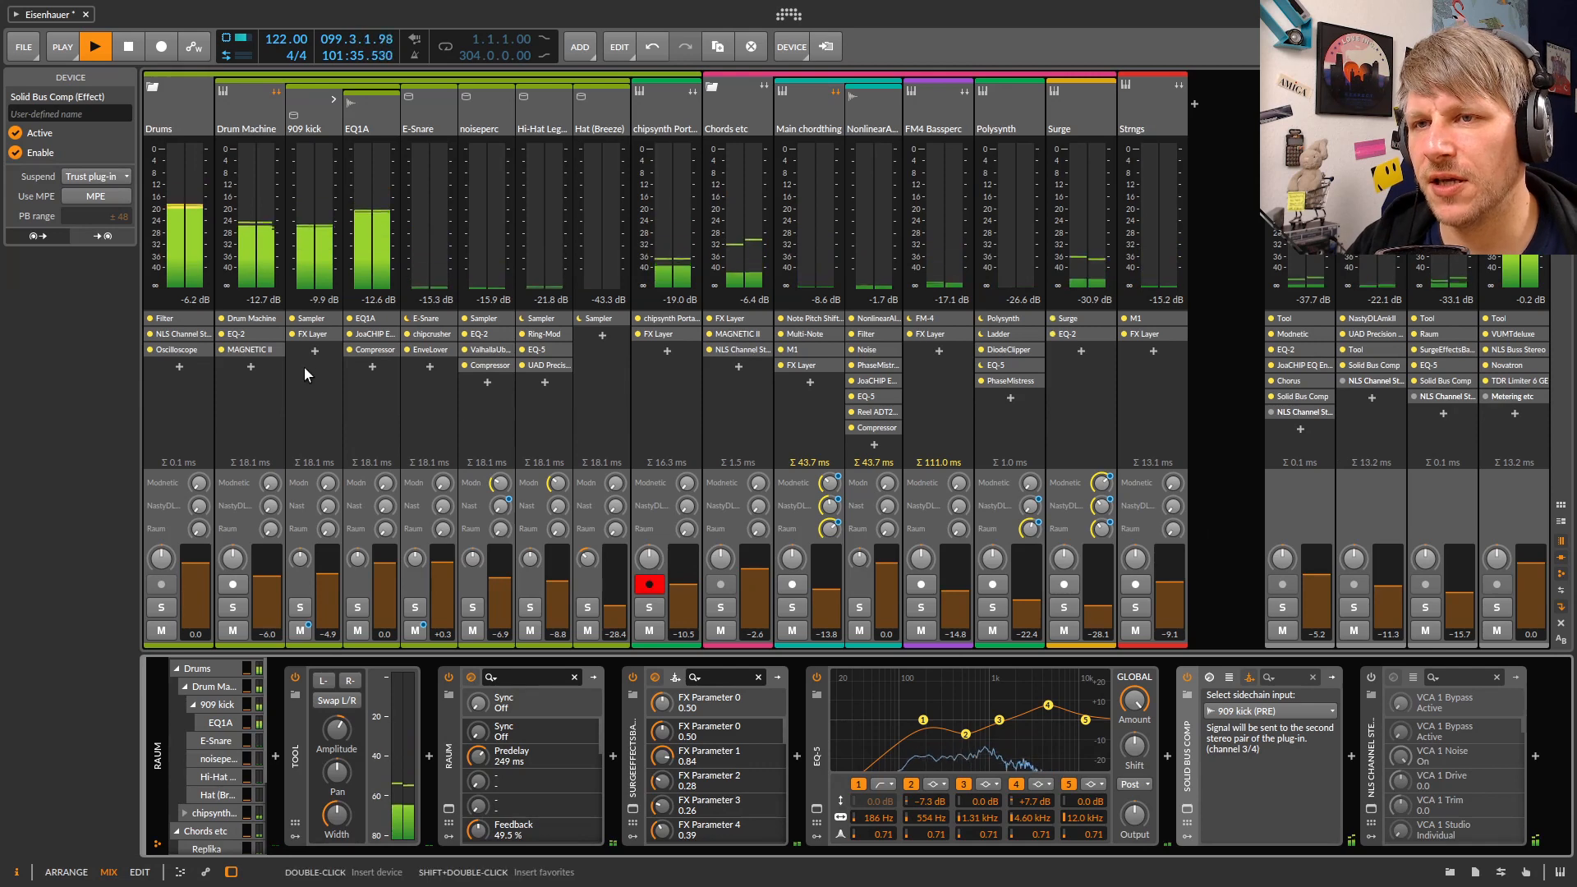
Display the Drums group's device chain and set its Oscilloscope's trace A gain to +11.1 dB
left_click(181, 106)
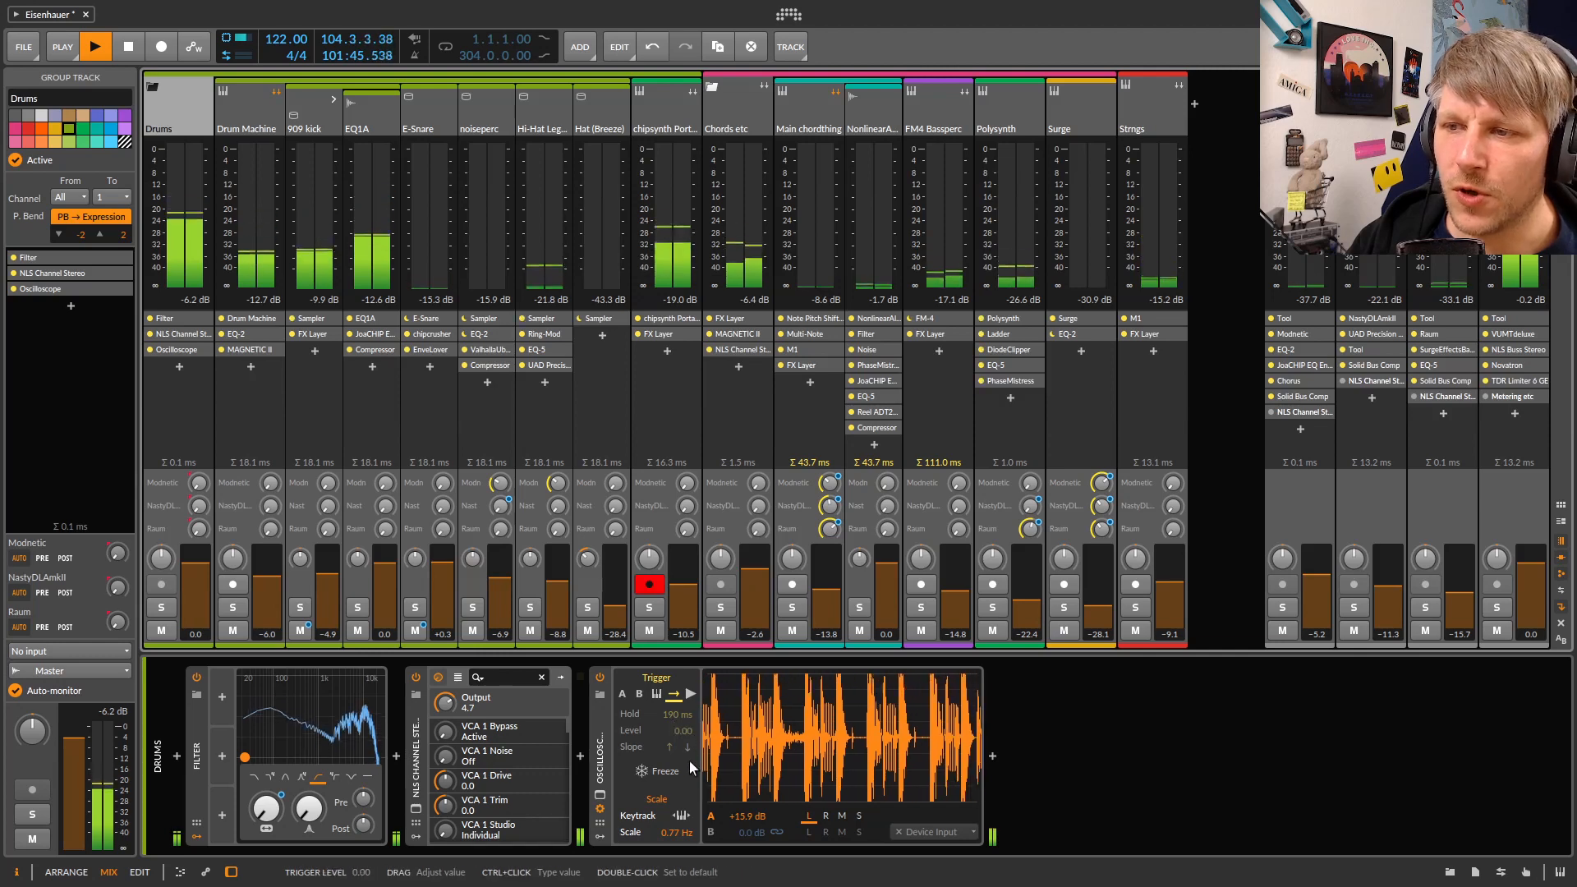
left_click_drag(746, 817, 740, 838)
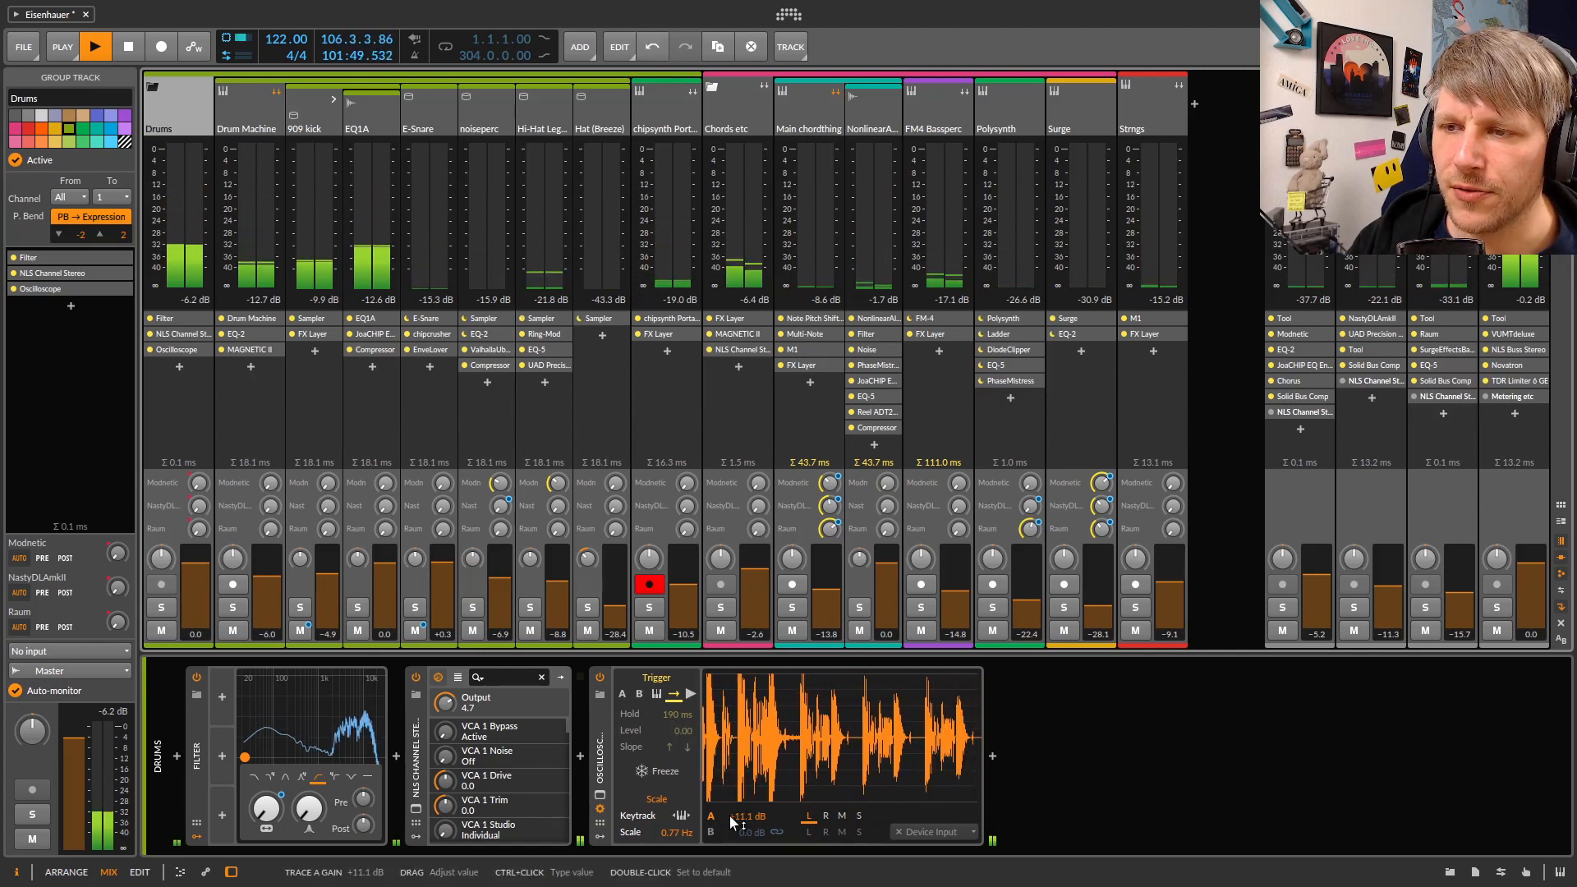
left_click(602, 770)
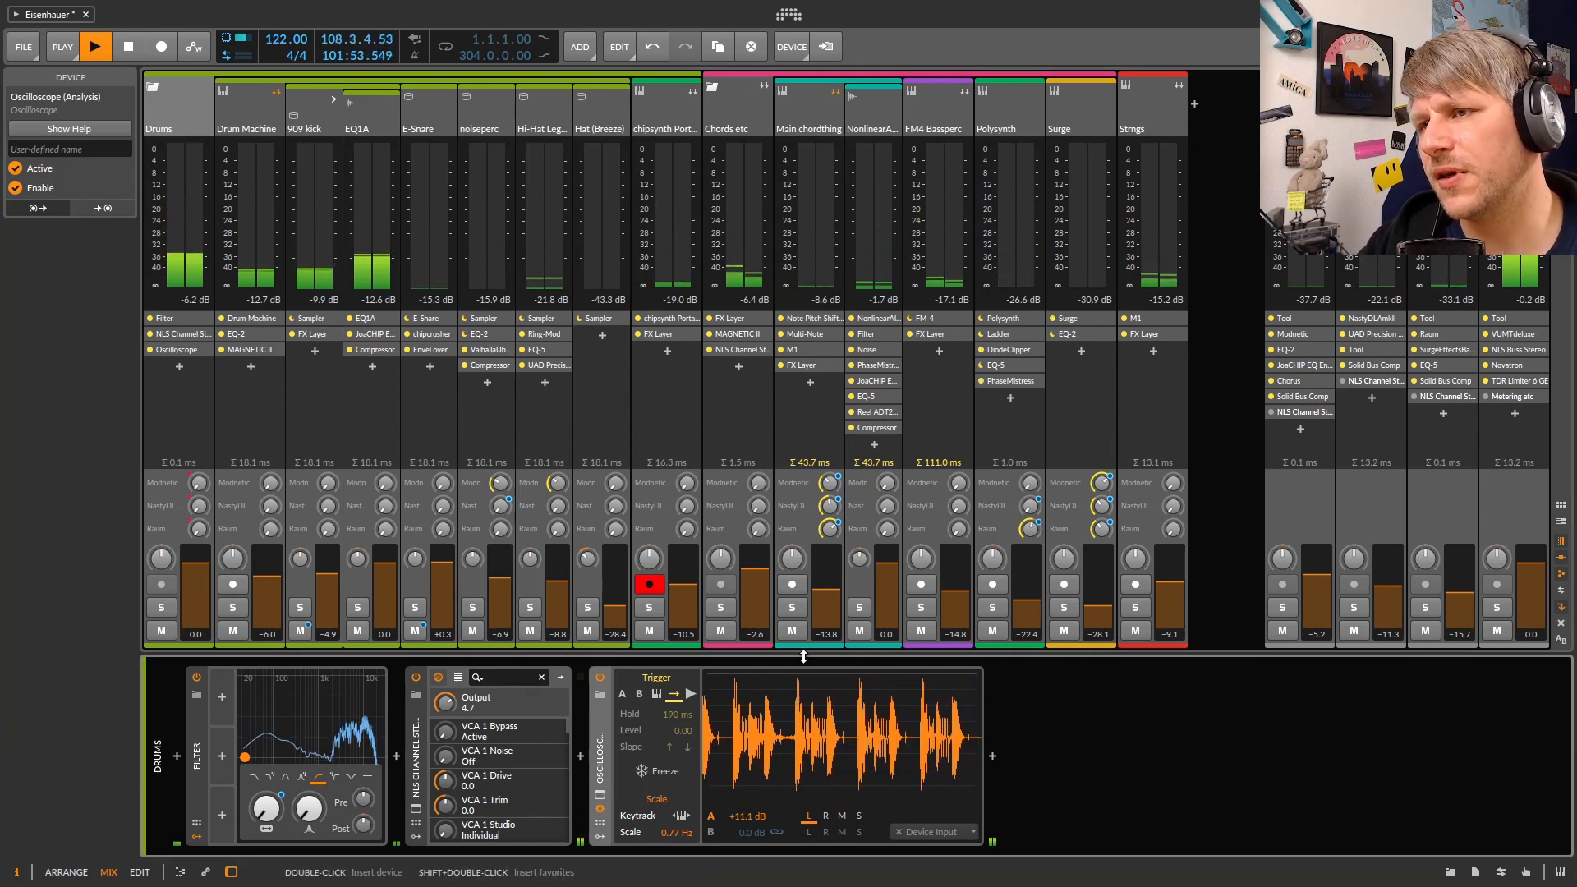
Display the Main chordthing track's devices, review the PhaseMistress plug-in window on its NonlinearAllpass layer and close that window
left_click(827, 110)
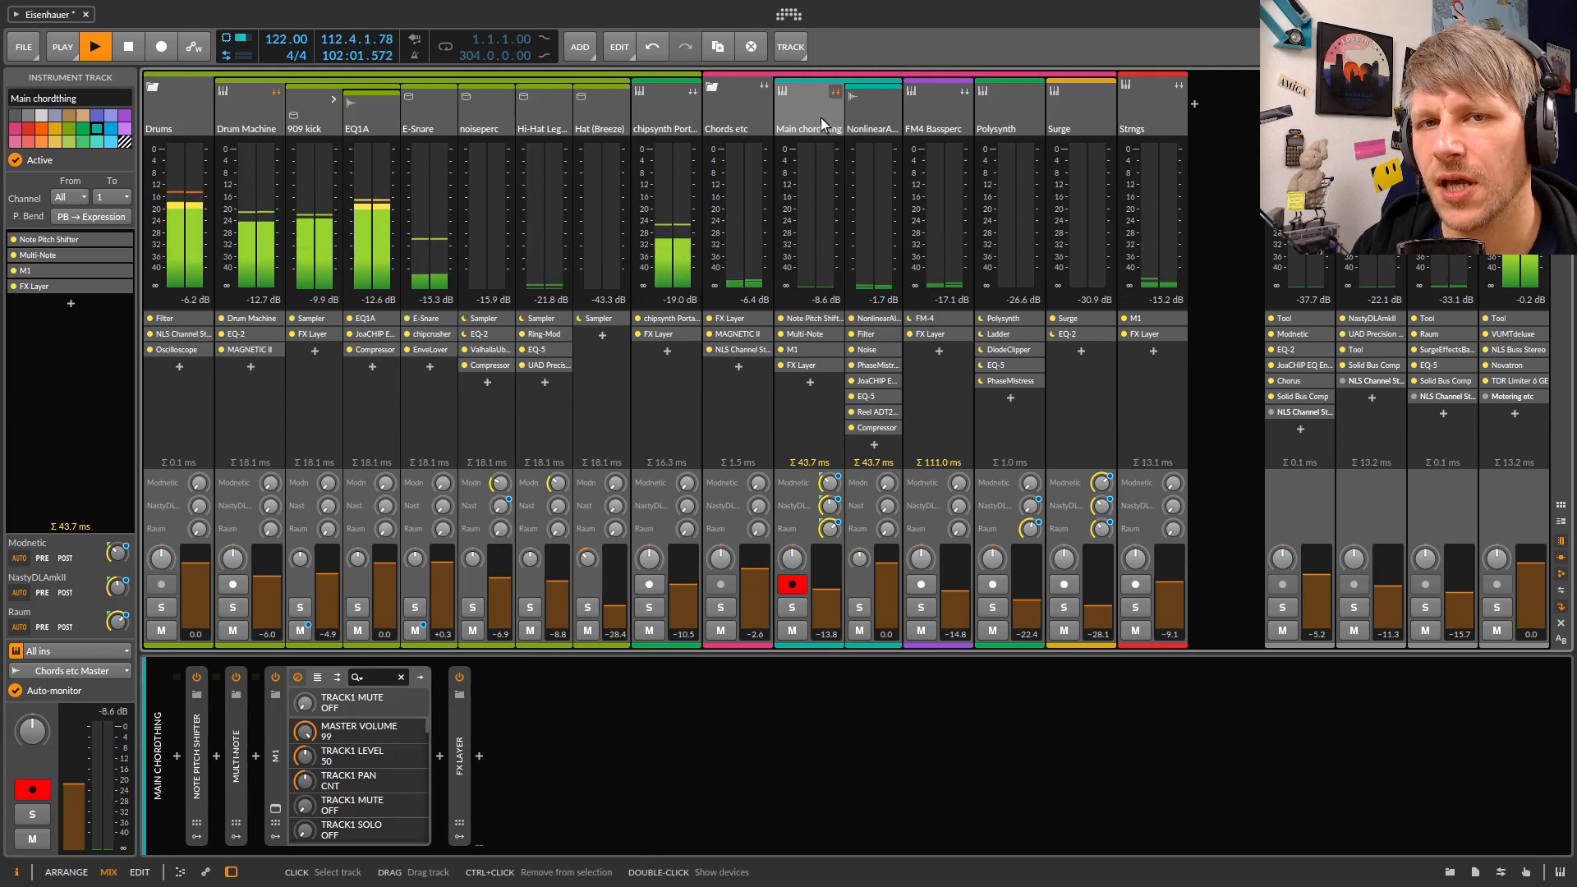
double_click(820, 116)
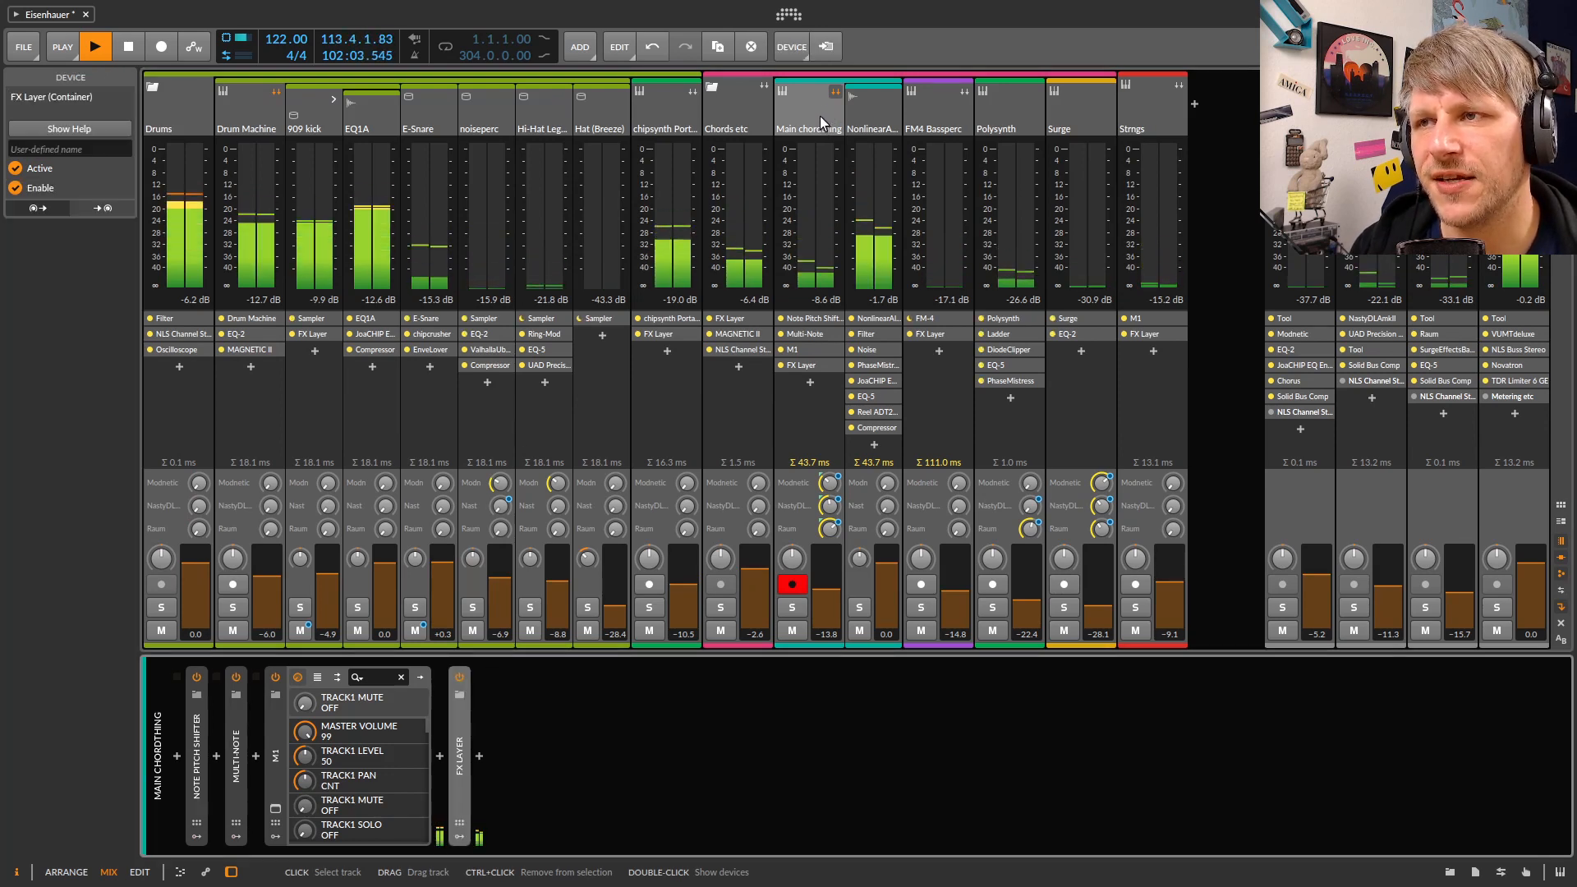
left_click(895, 364)
left_click_drag(699, 374, 1384, 239)
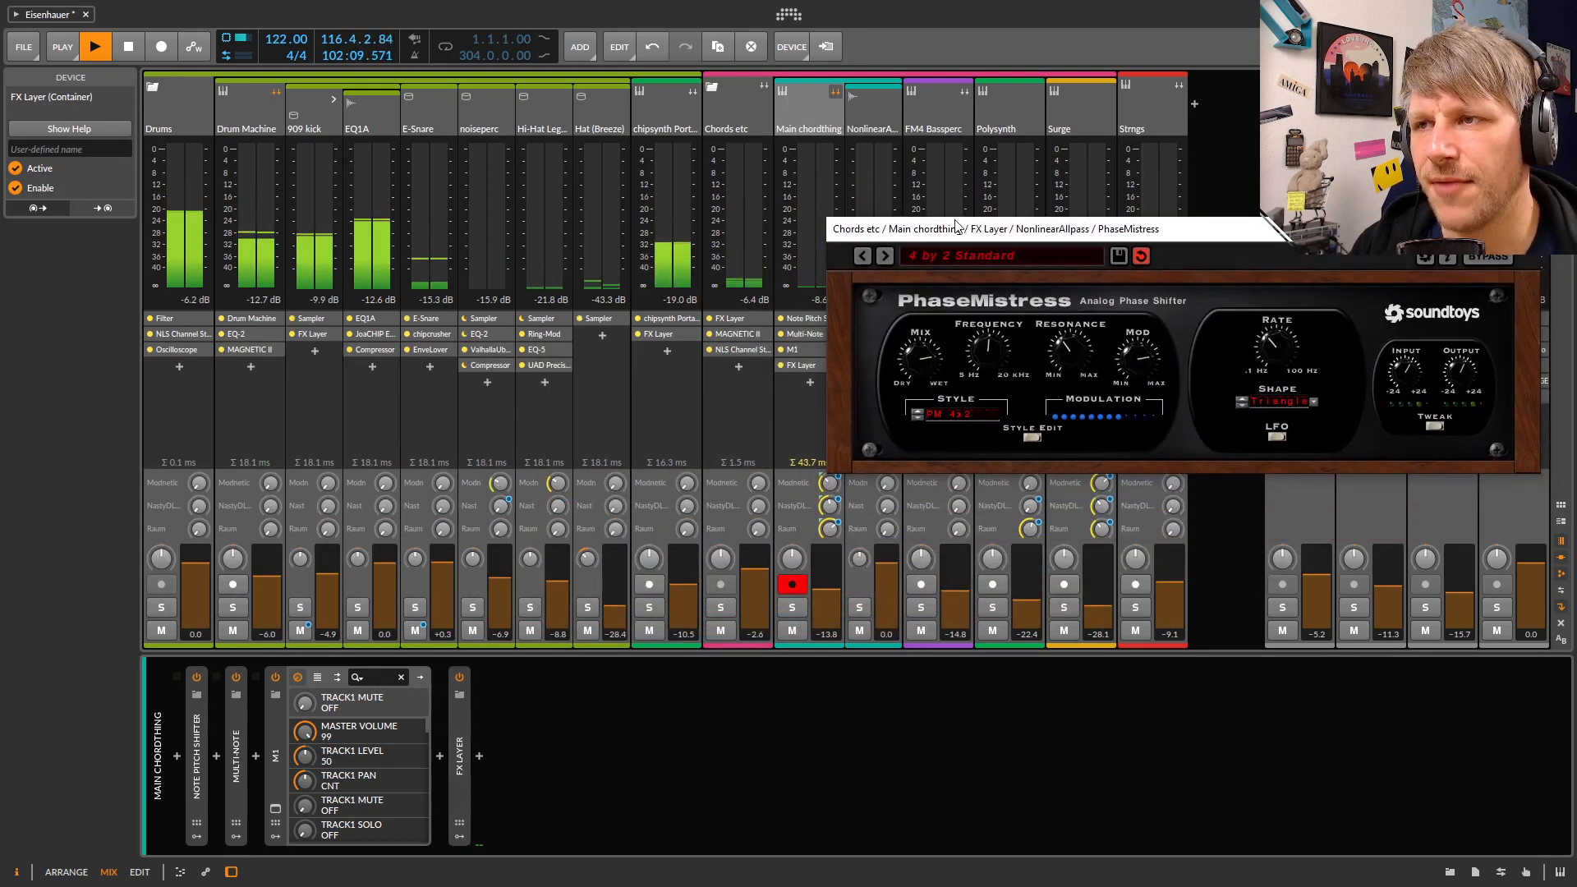
left_click_drag(961, 231, 499, 267)
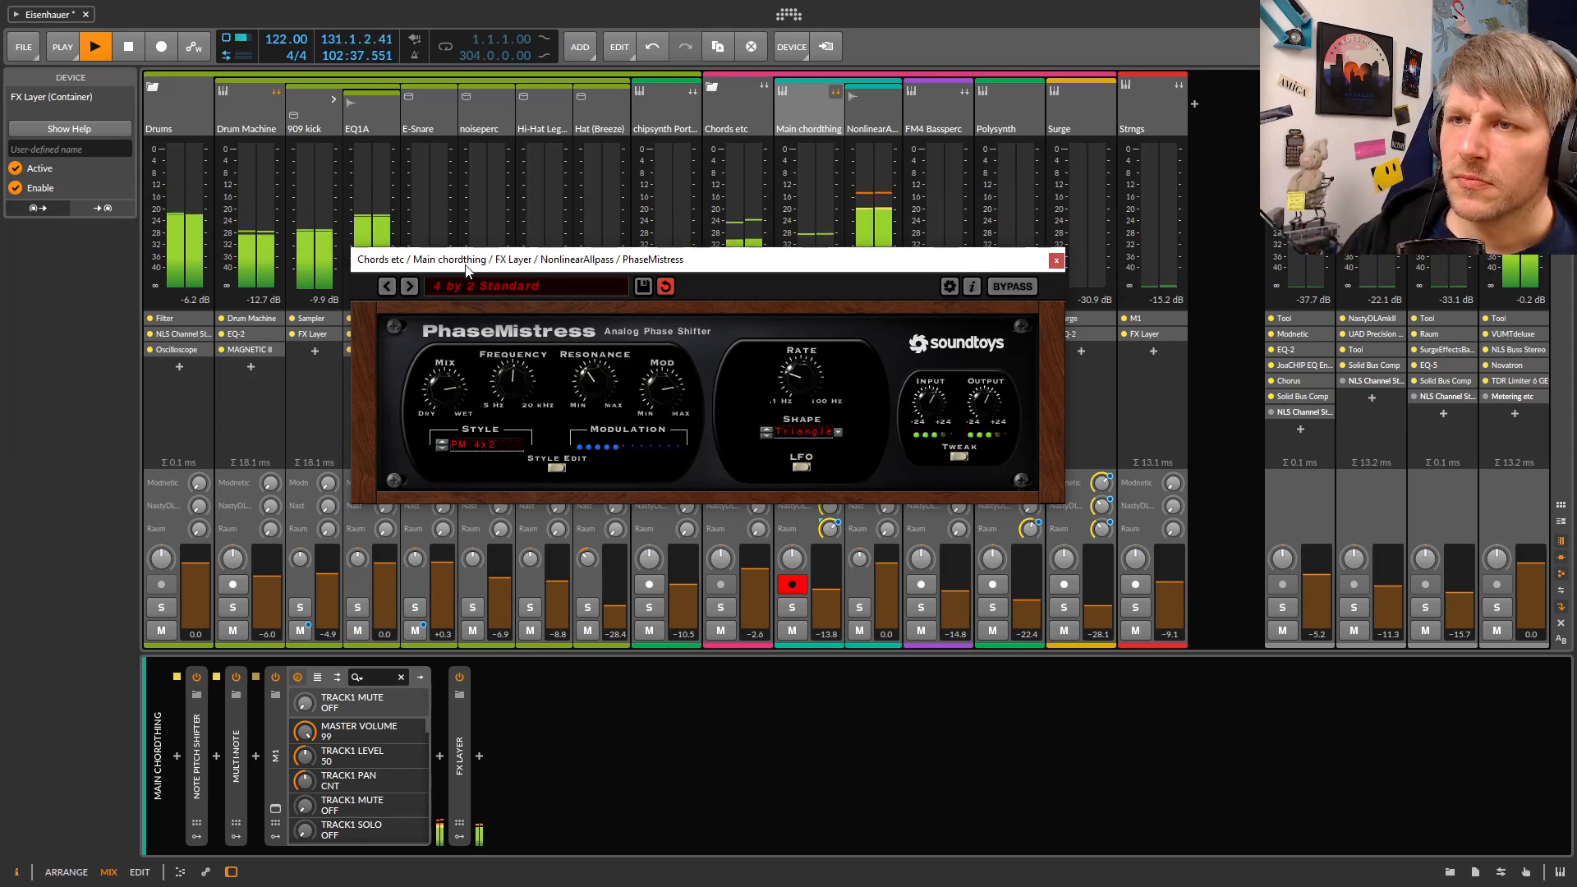
left_click(1057, 260)
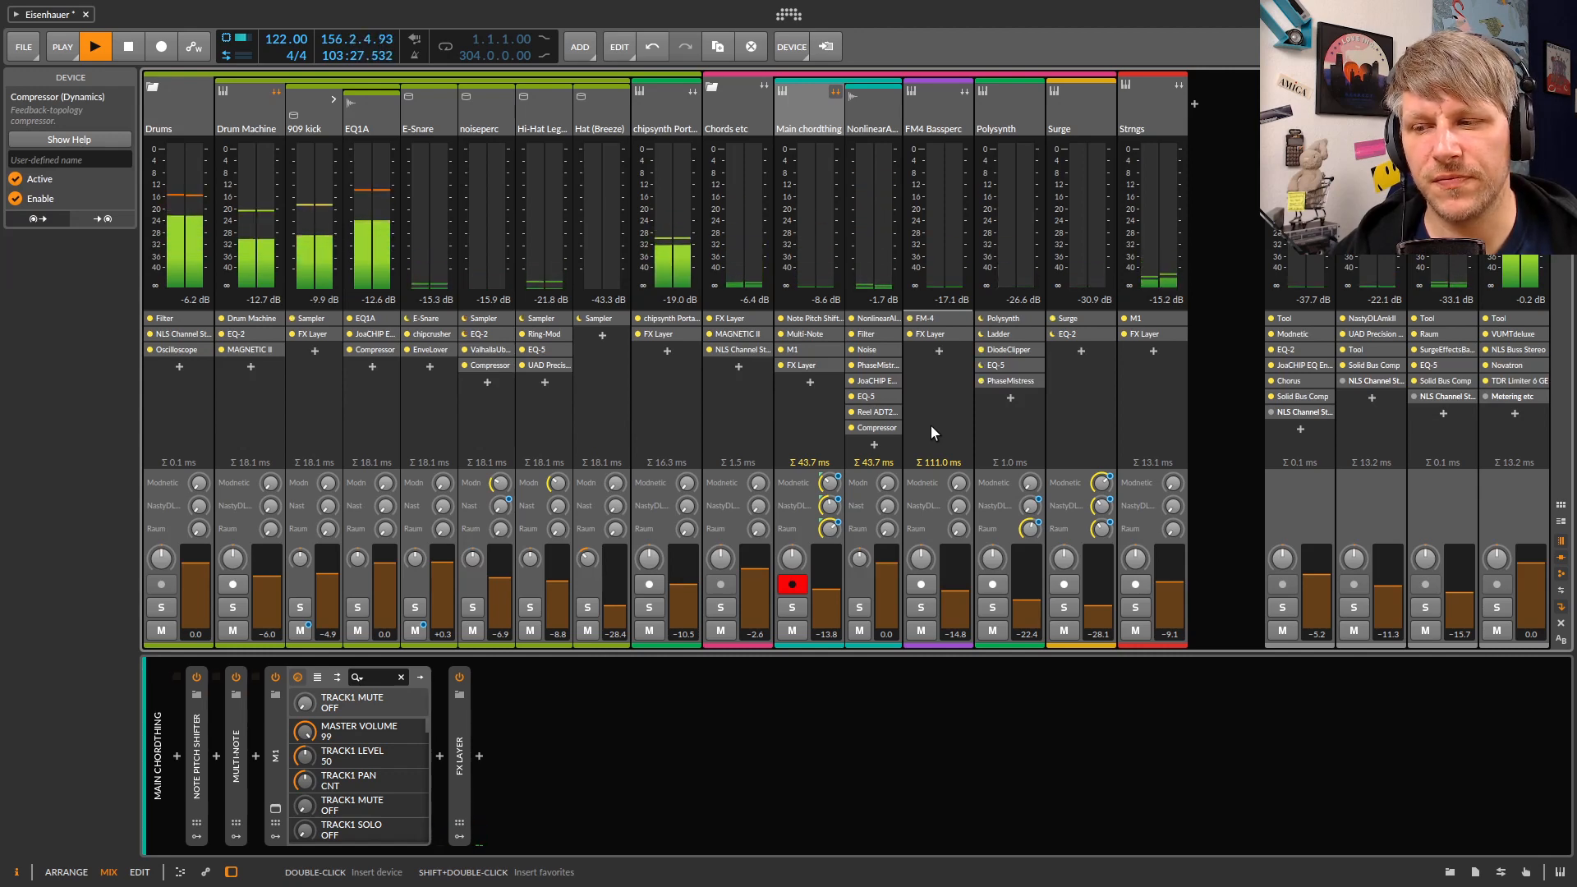
Switch between the arrangement and mixer views, ending in the mixer, and display the NonlinearAllpass layer's device chain
key("alt+1")
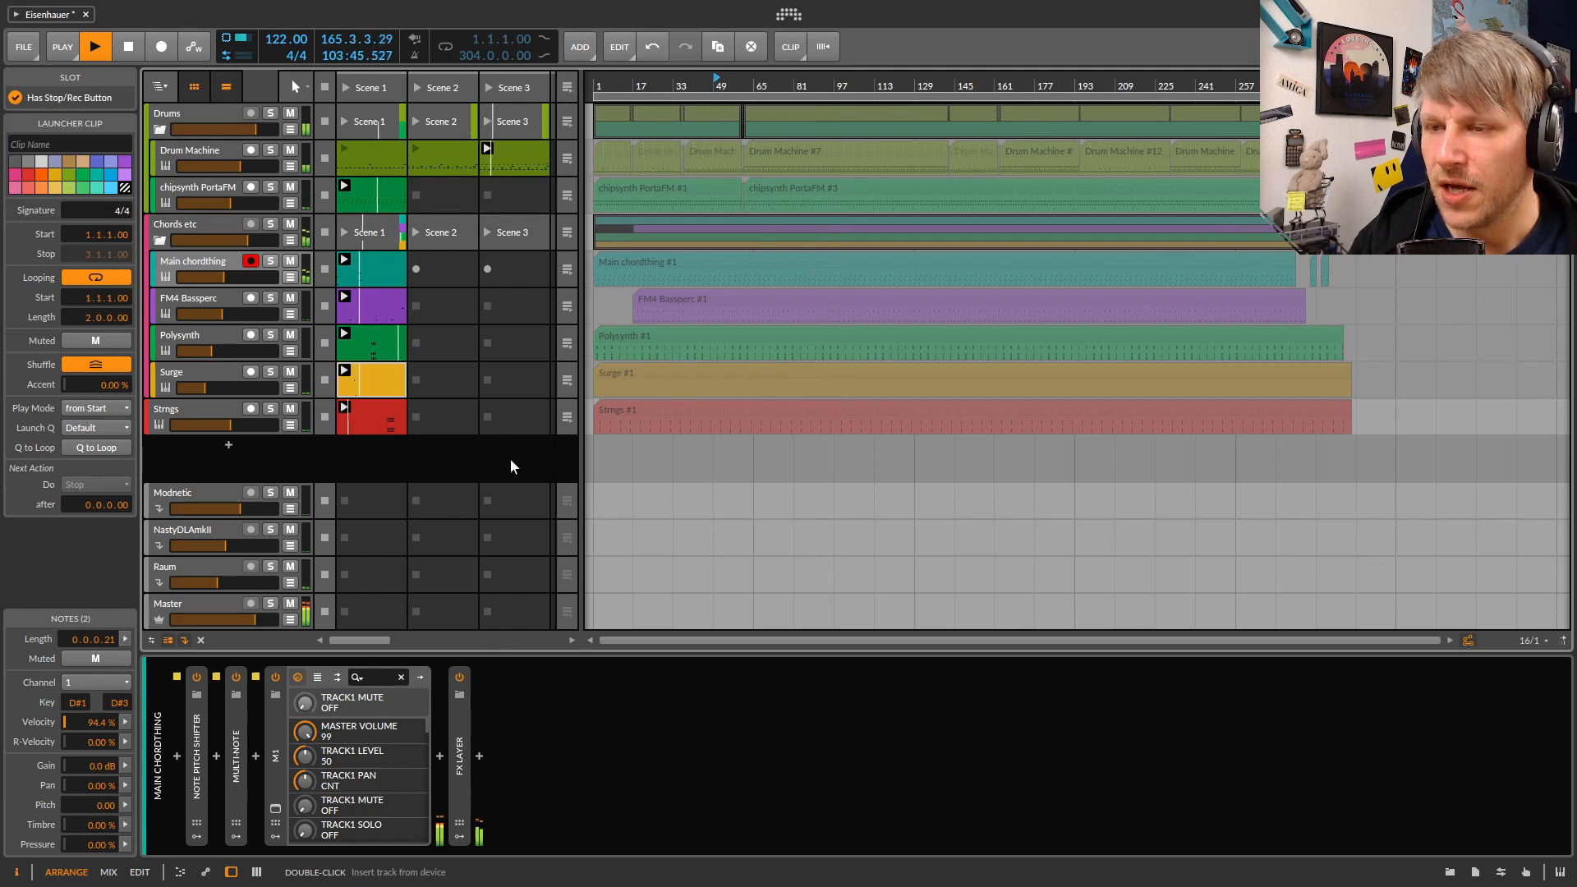
key("alt+2")
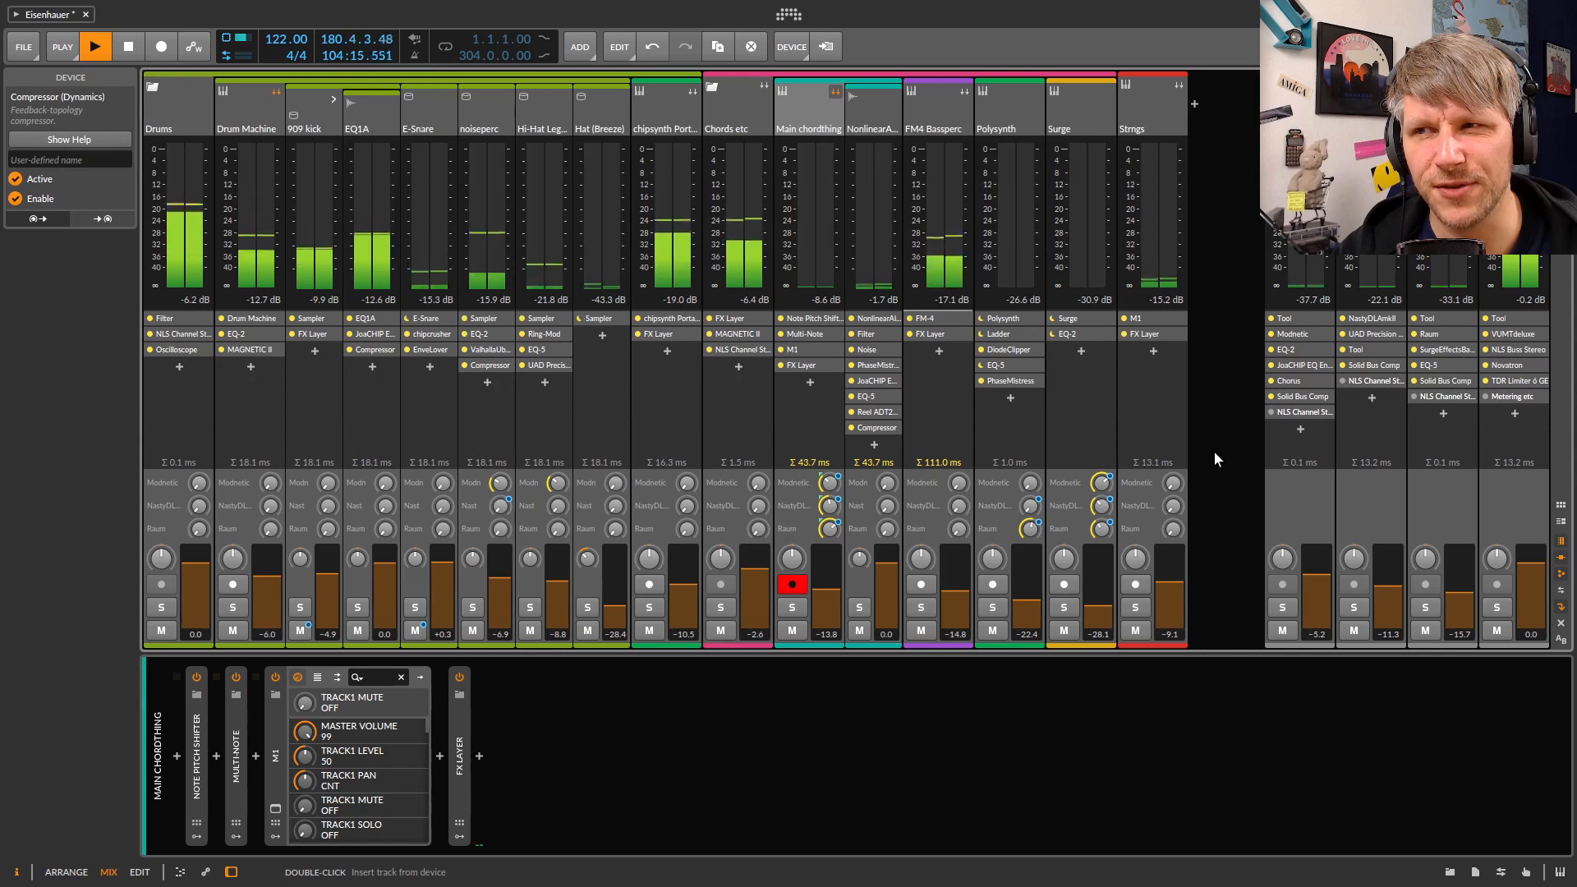
key("alt+1")
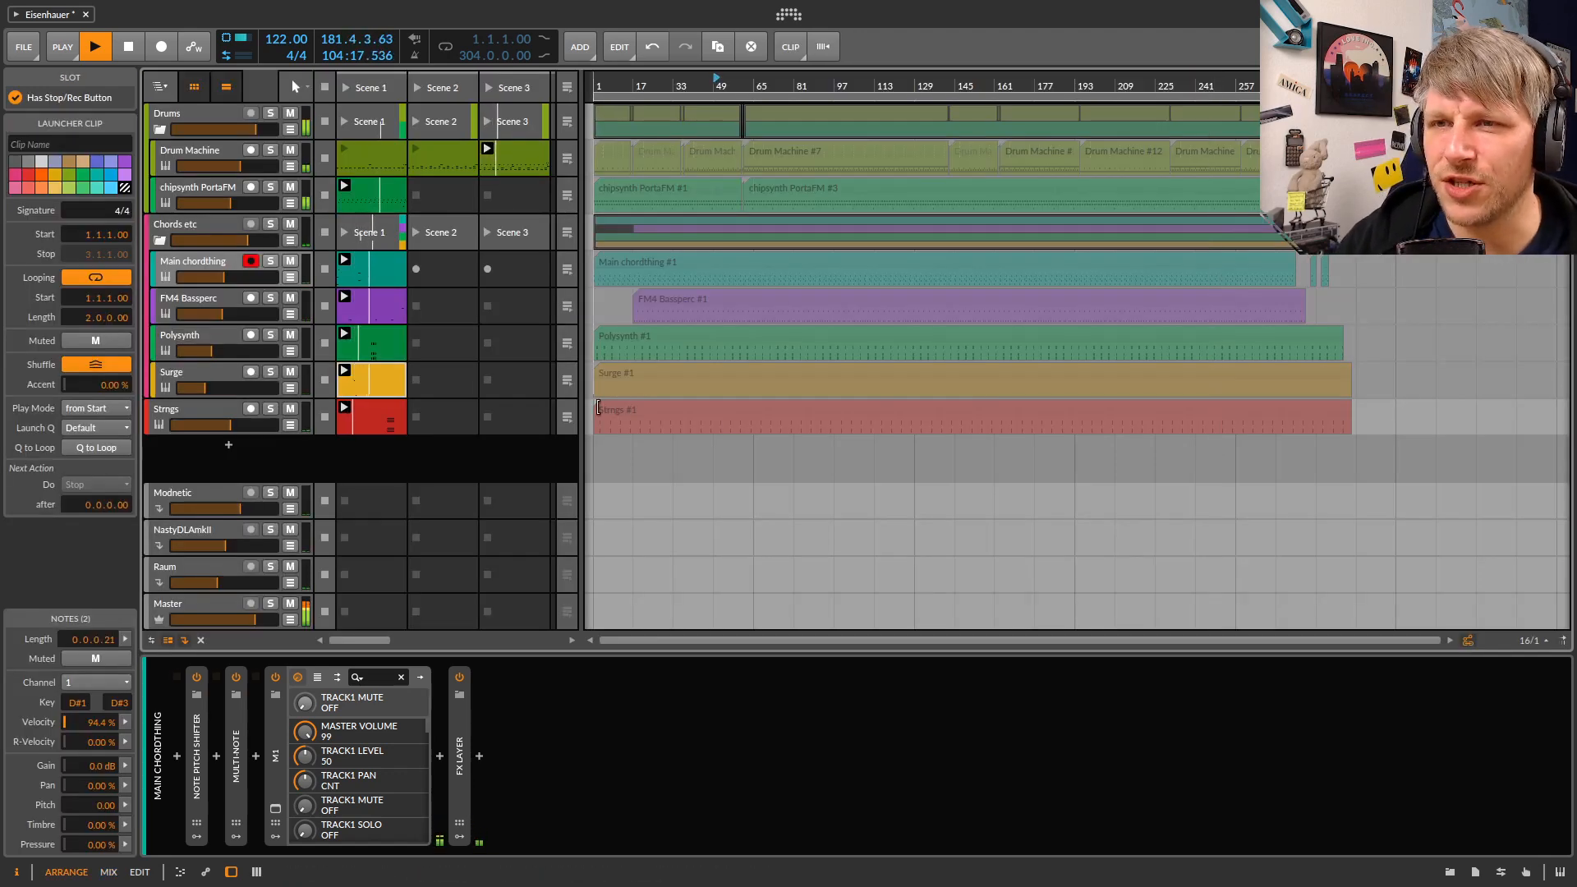
key("alt+2")
left_click(815, 122)
left_click(882, 102)
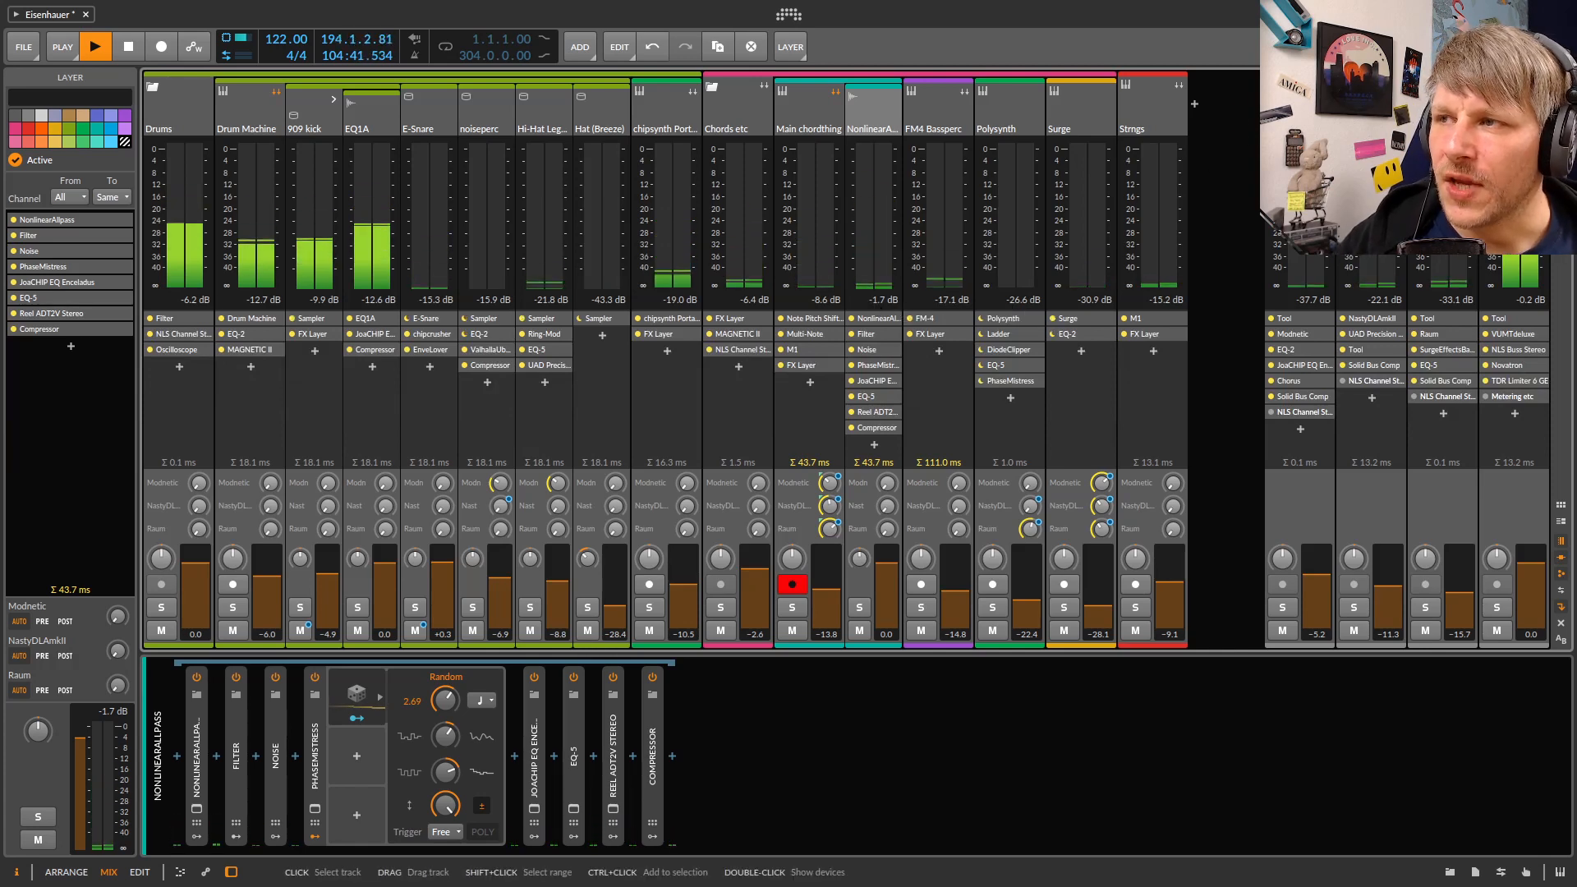
Display the Master track's device chain, open the NLS Buss Stereo plug-in window and move it clear of the EQ and return channels
left_click(1513, 124)
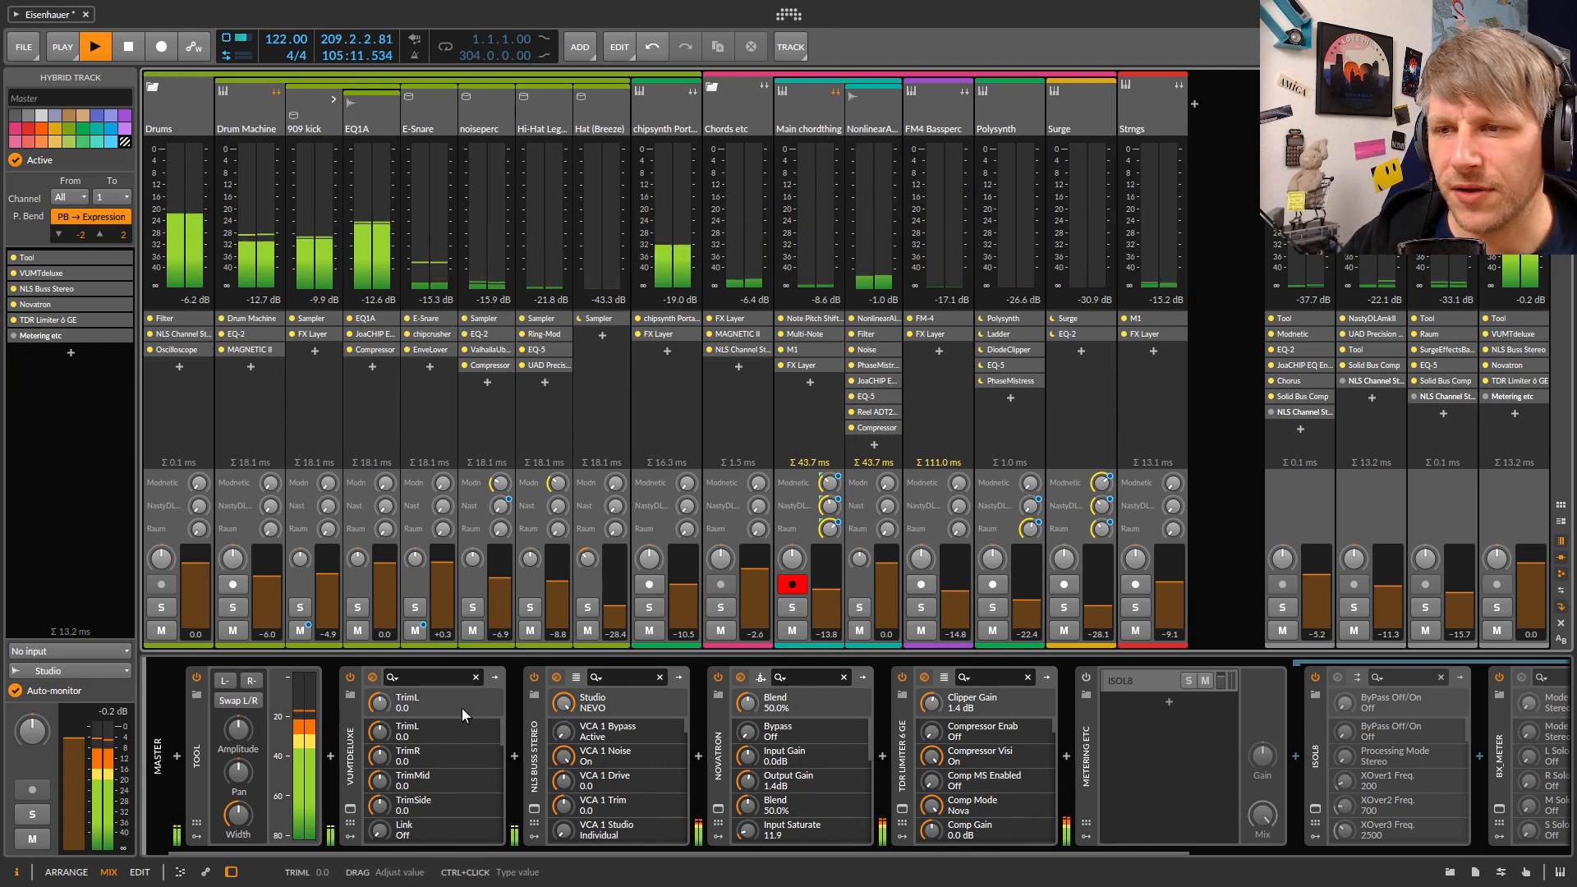
left_click(535, 810)
left_click_drag(671, 109, 578, 108)
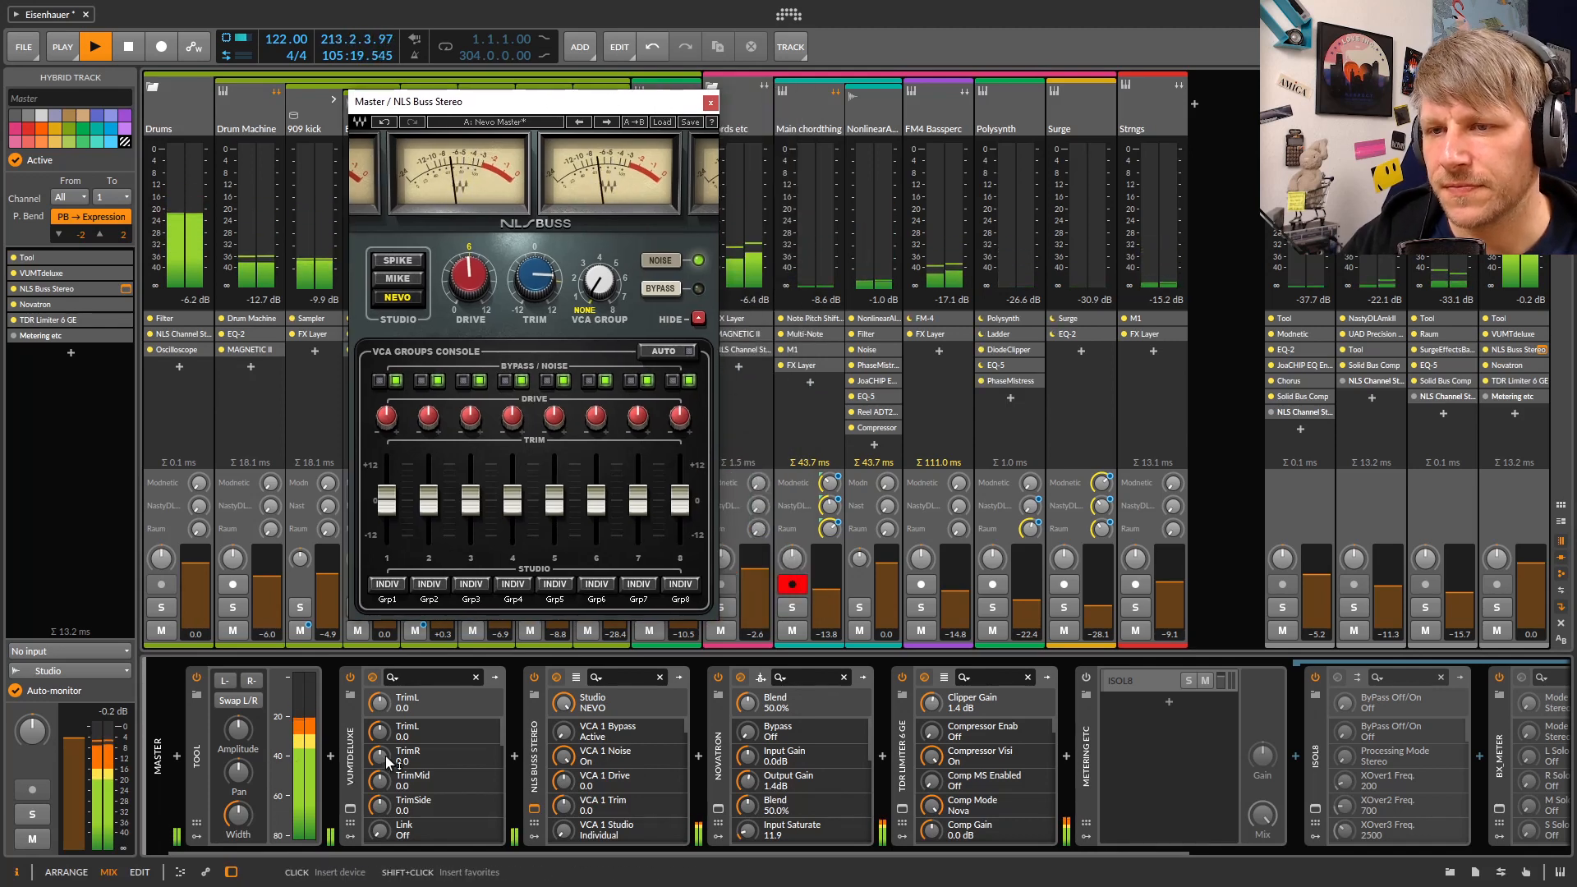
Bypass the Master track's TDR Limiter 6 GE, Novatron and NLS Buss Stereo, and lower the Master volume to -1.7 dB
left_click(1514, 181)
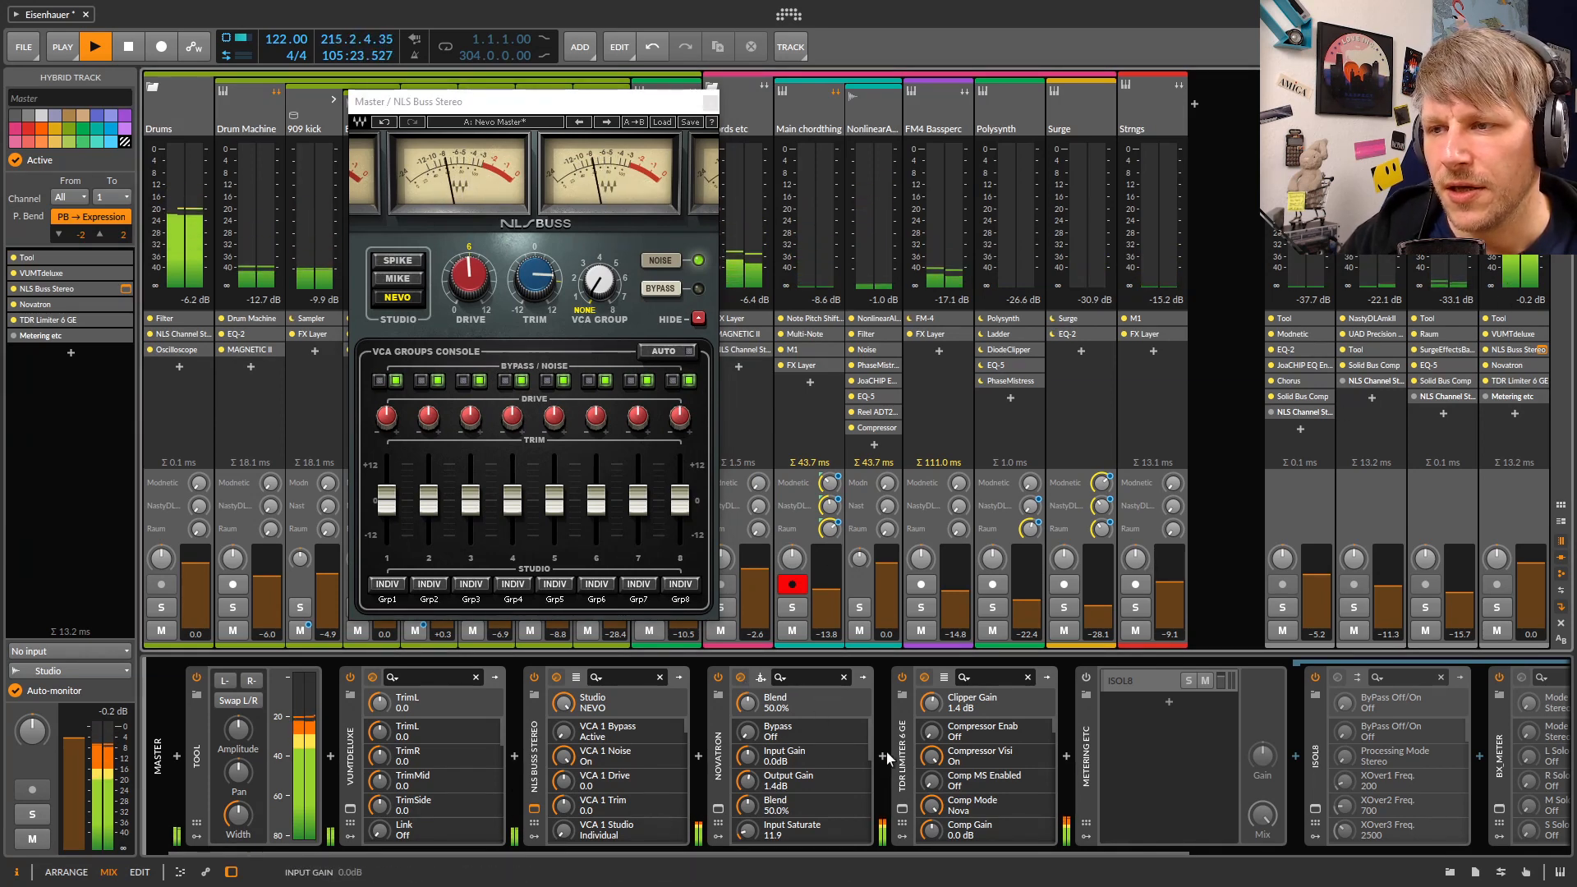
left_click(902, 678)
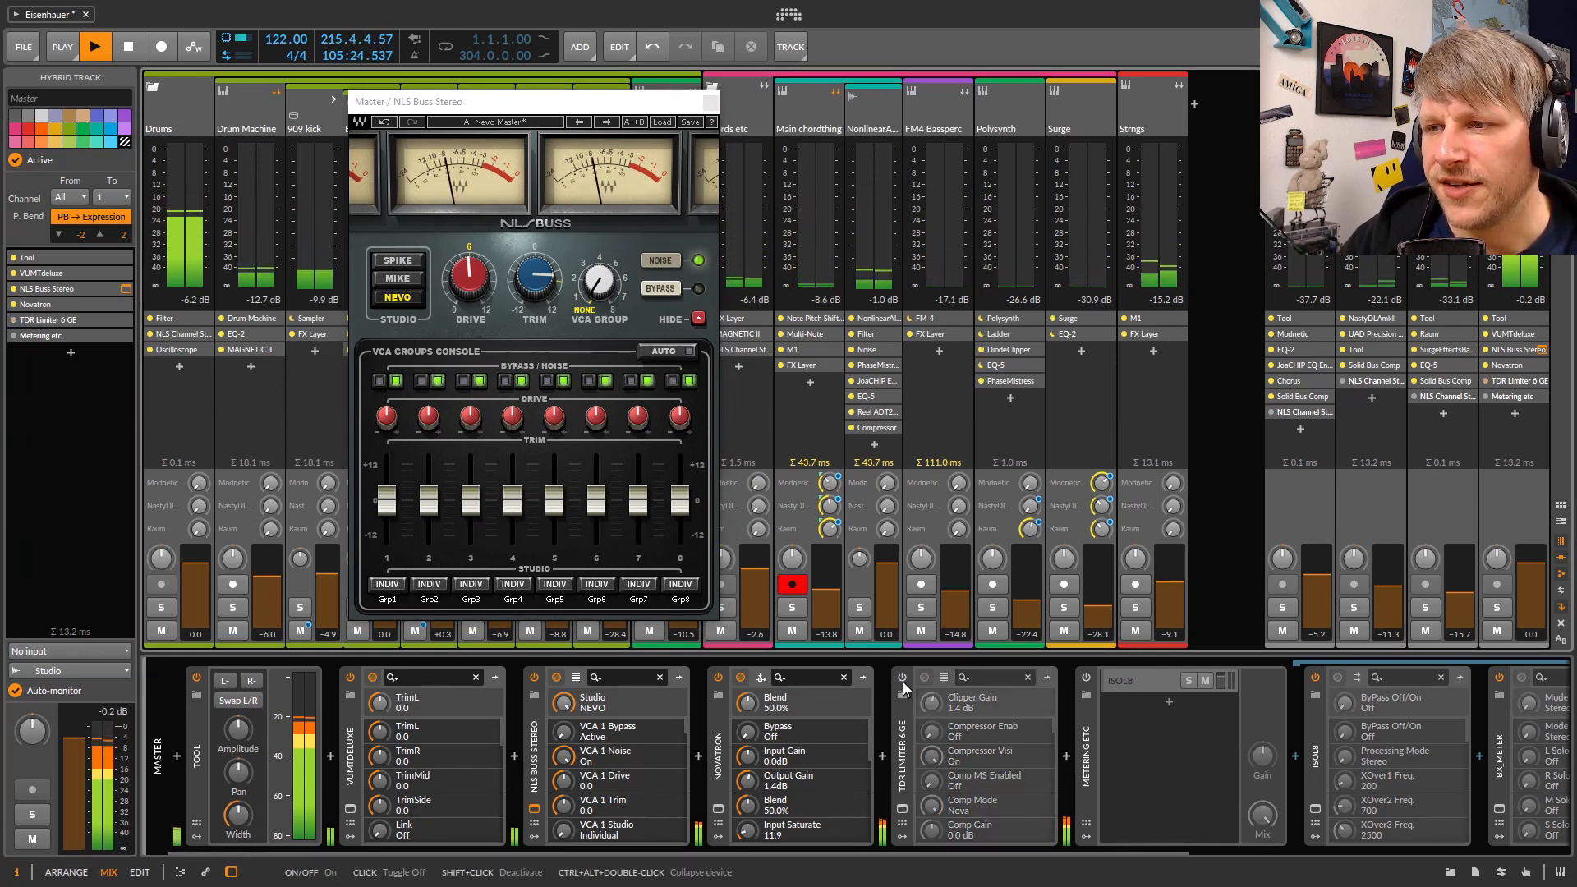
left_click(719, 679)
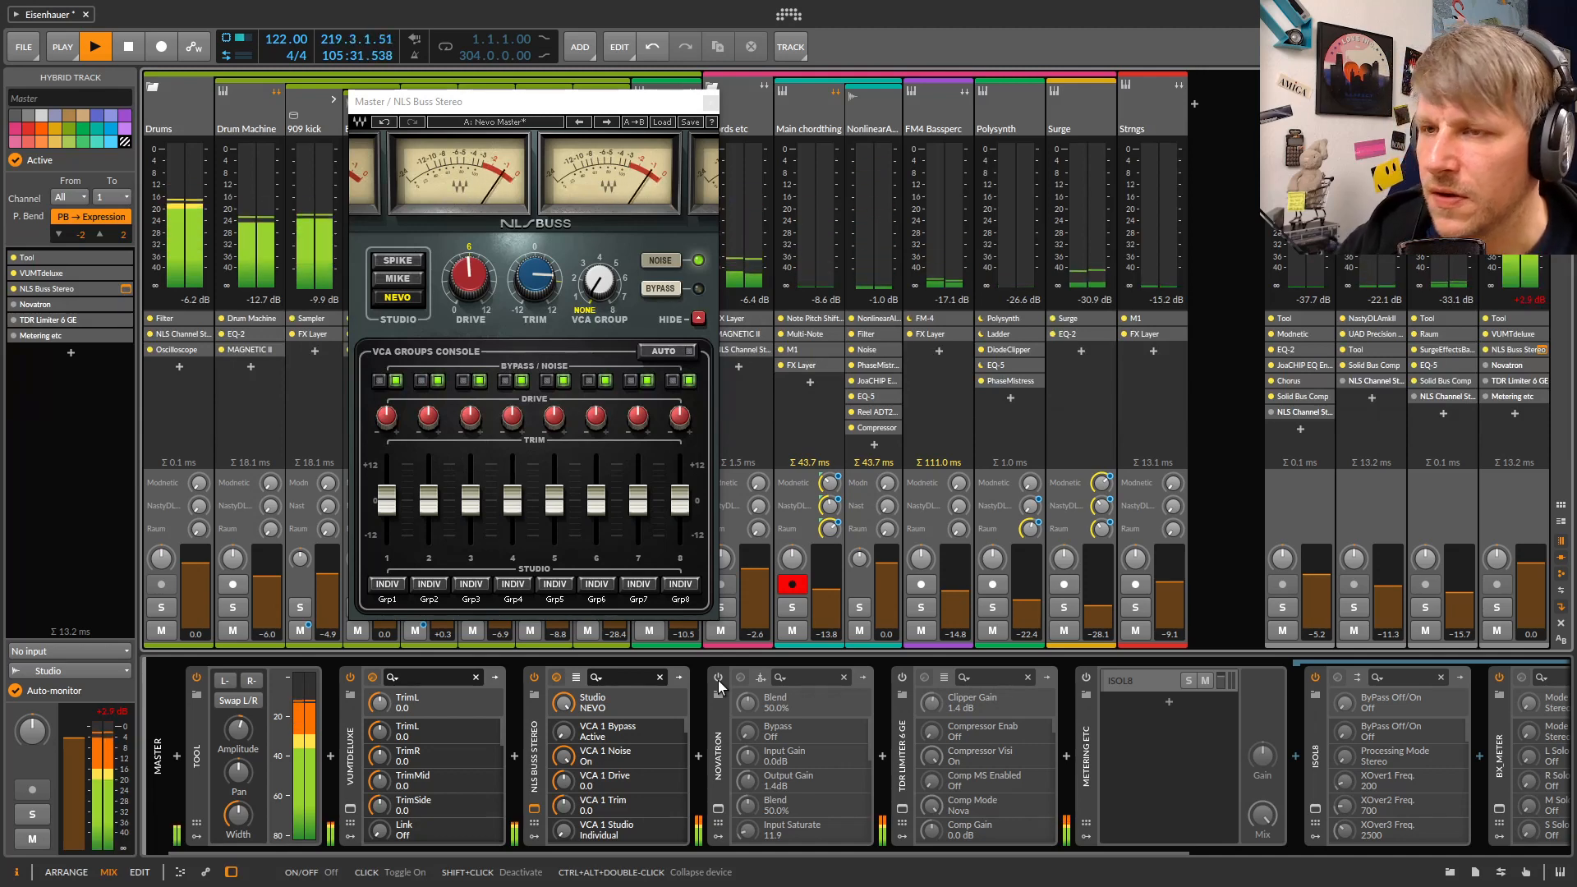
left_click(534, 683)
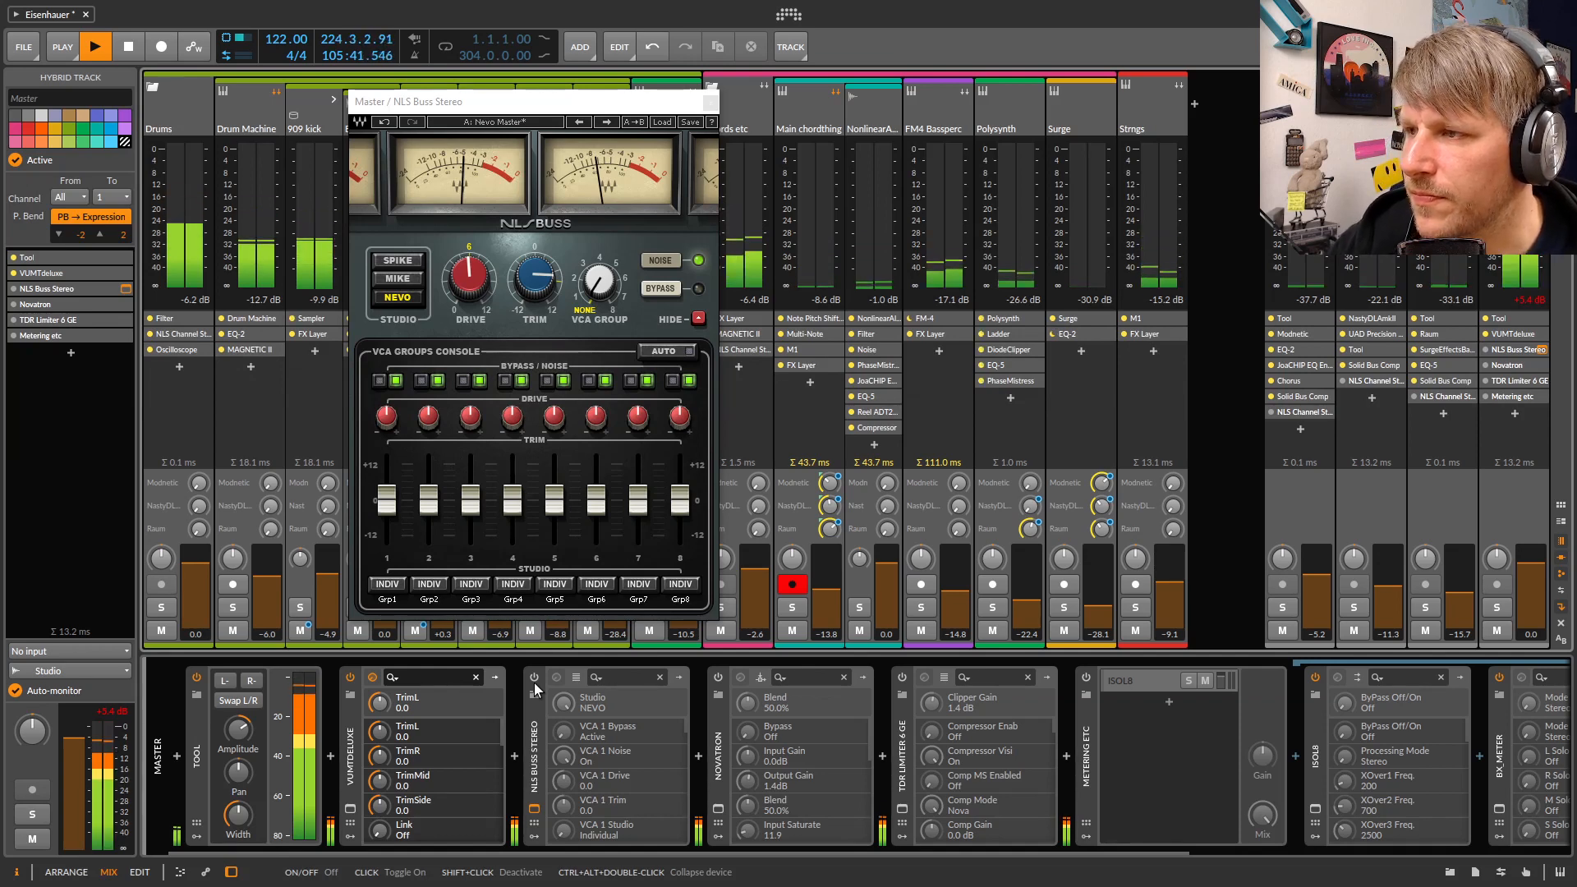
left_click_drag(1535, 580, 1535, 586)
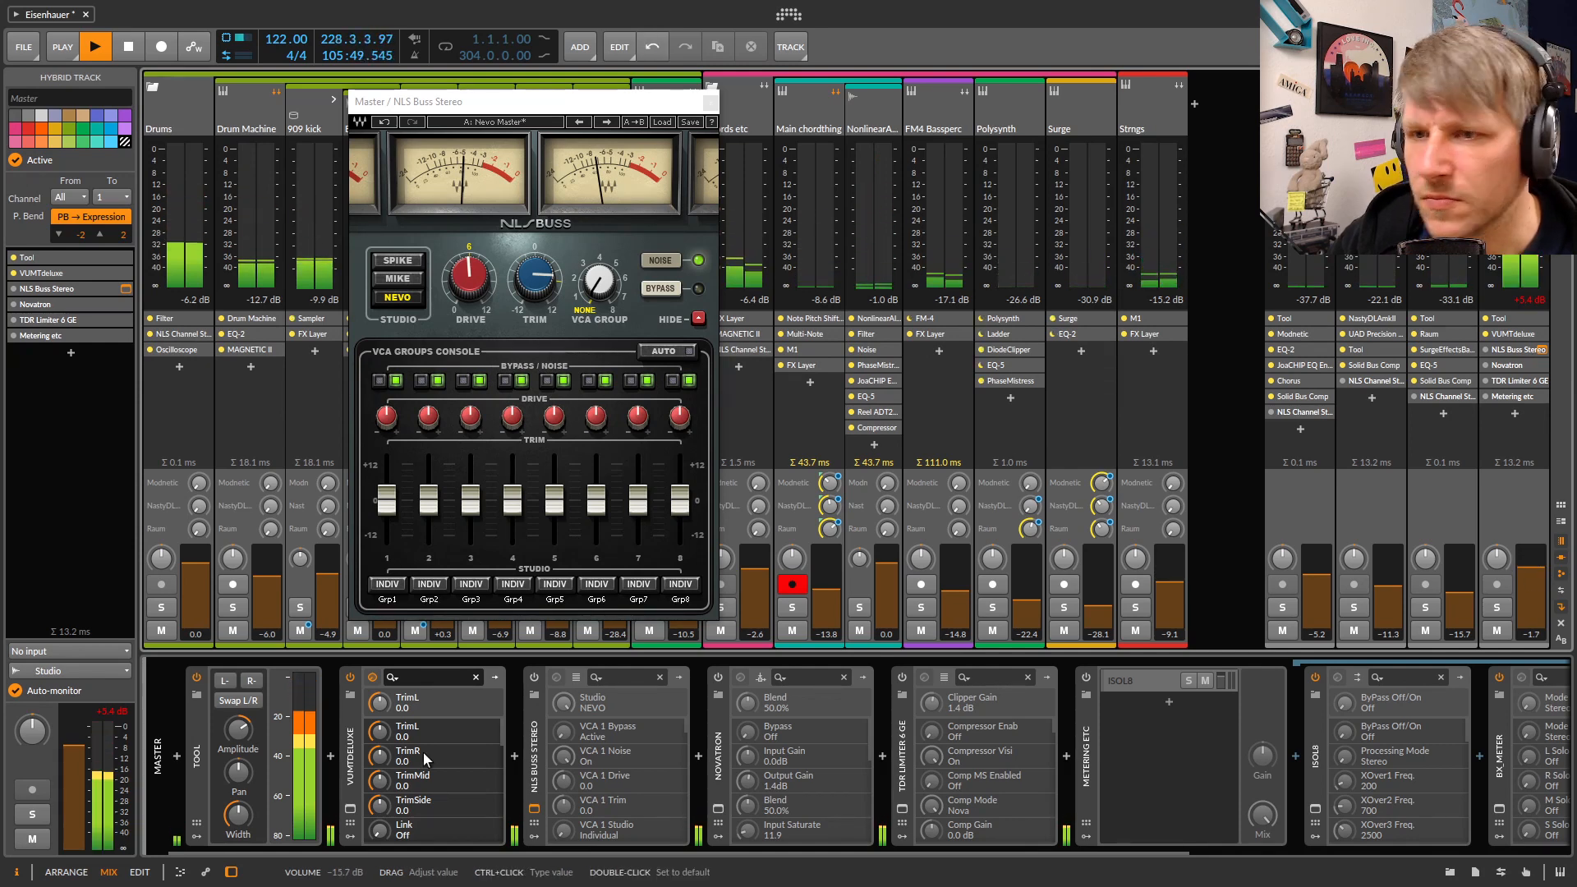
Move the Tool device directly after NLS Buss Stereo in the Master chain and re-enable NLS Buss Stereo
left_click(230, 753)
left_click_drag(233, 753, 699, 756)
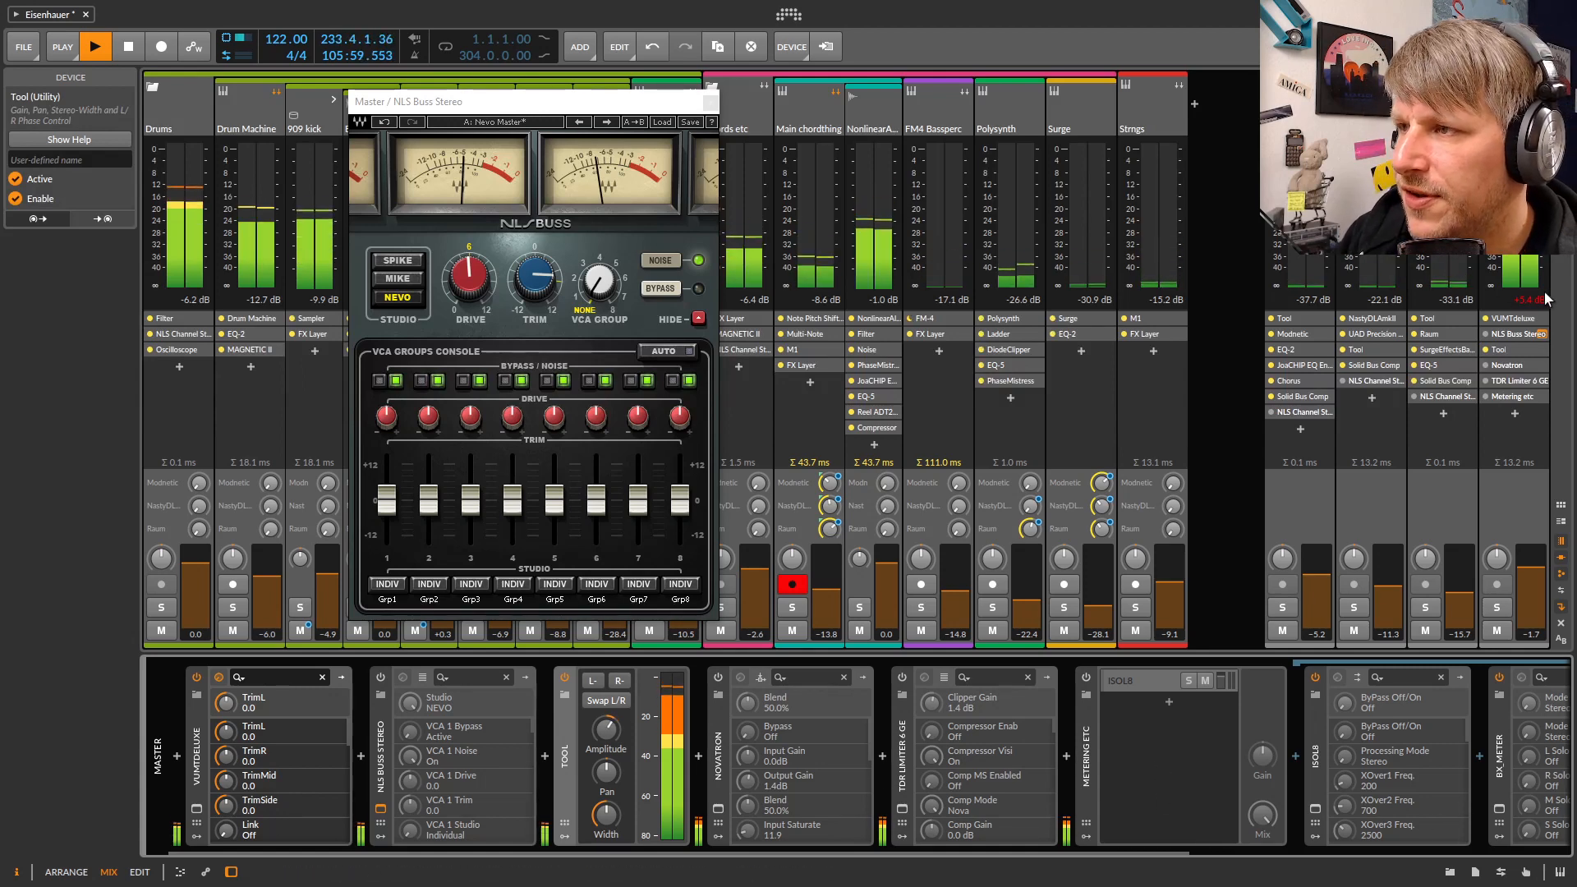
left_click(1400, 856)
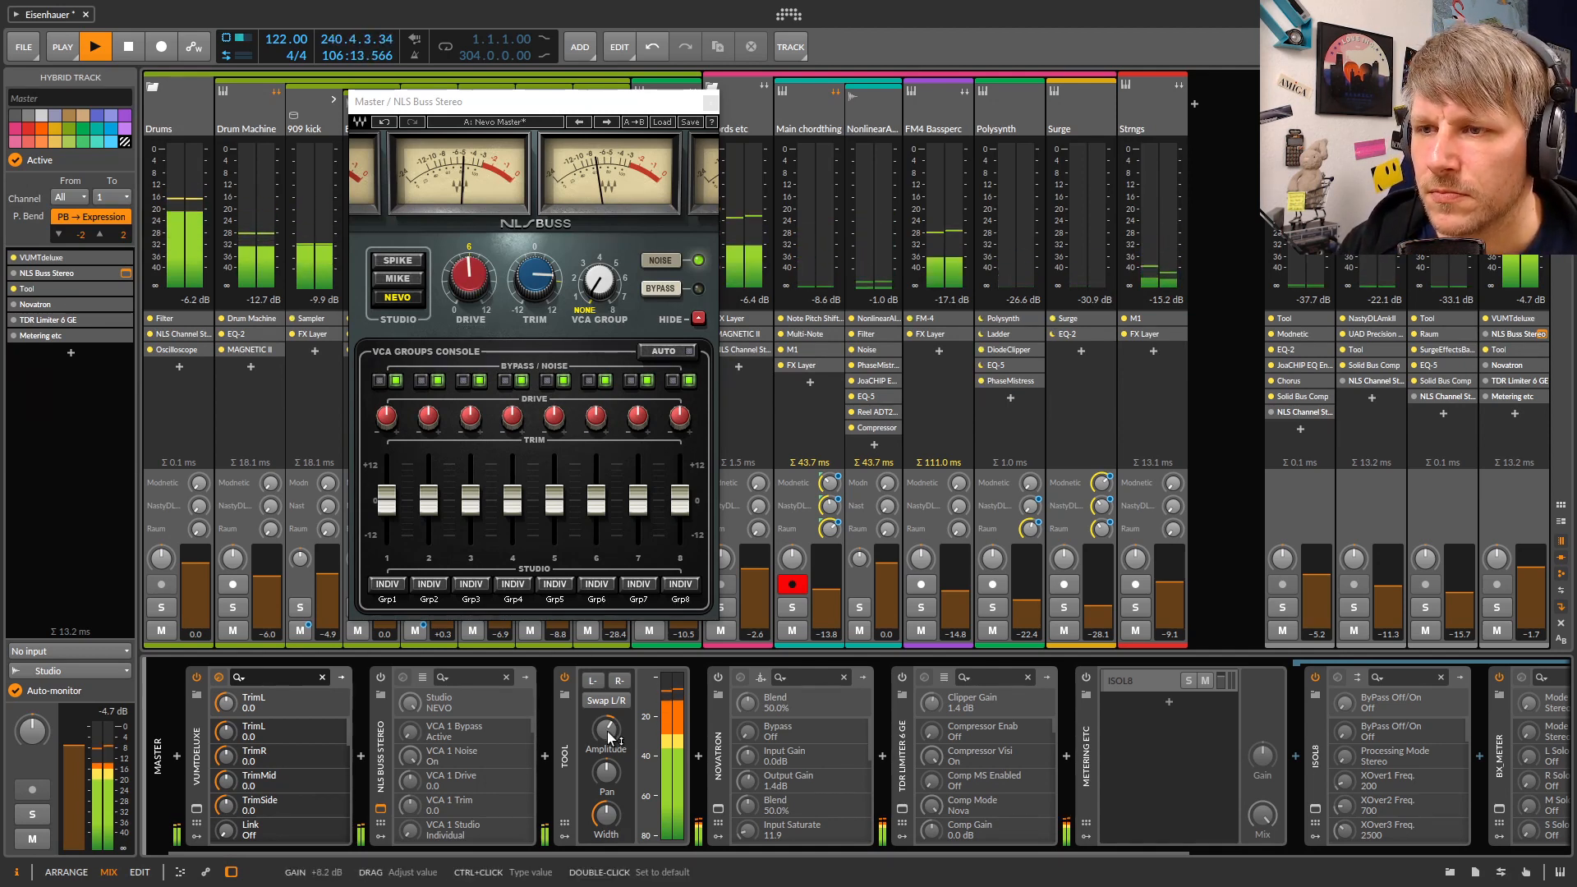
left_click(380, 678)
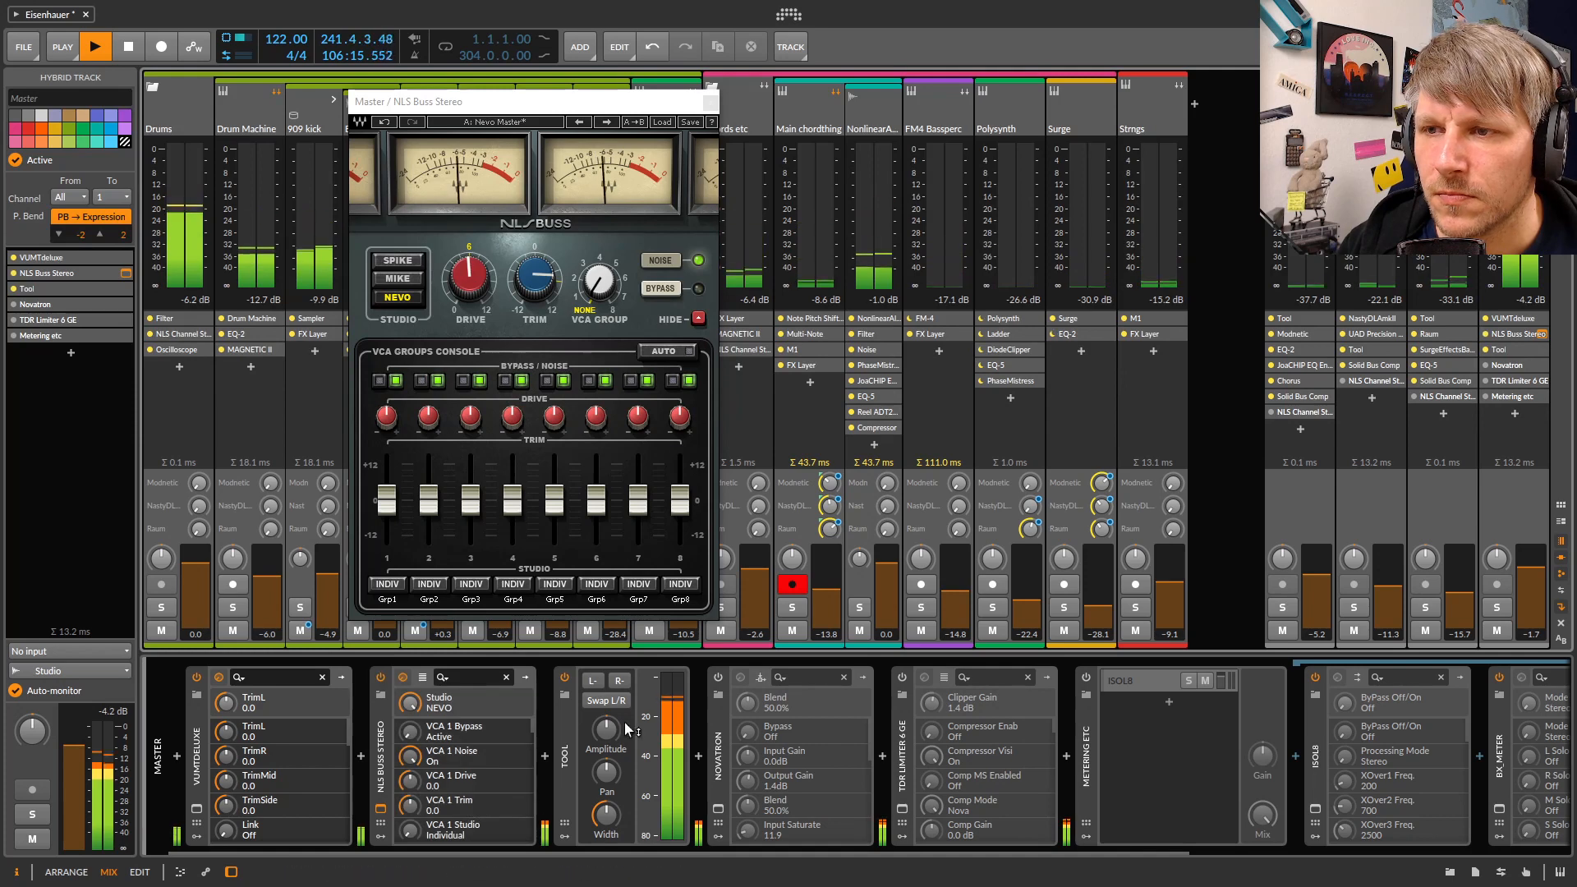
left_click(566, 723)
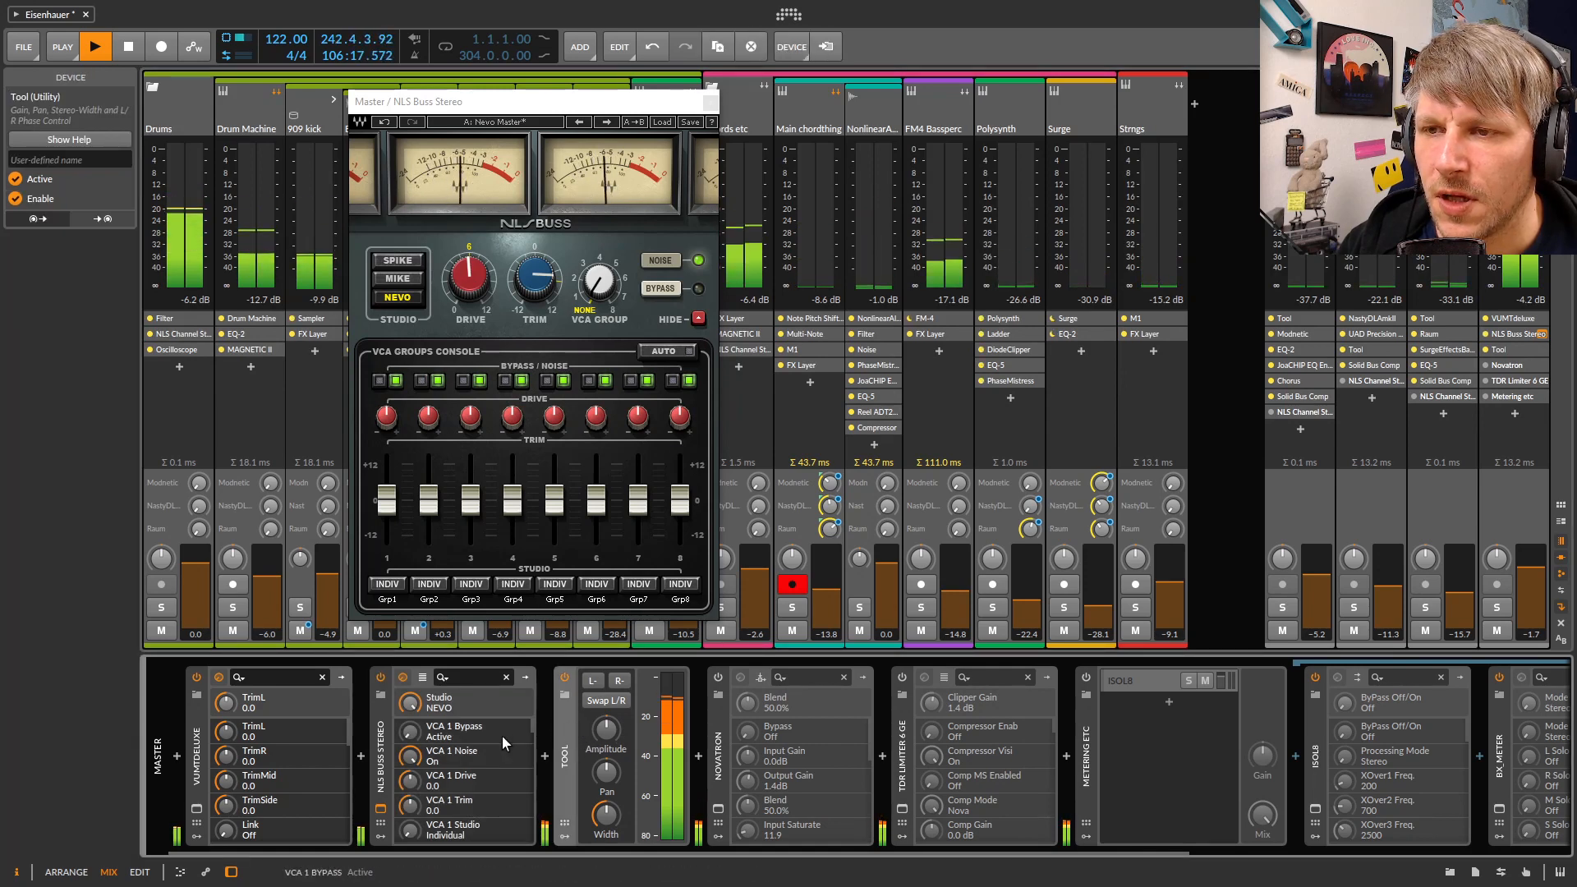
left_click(382, 737)
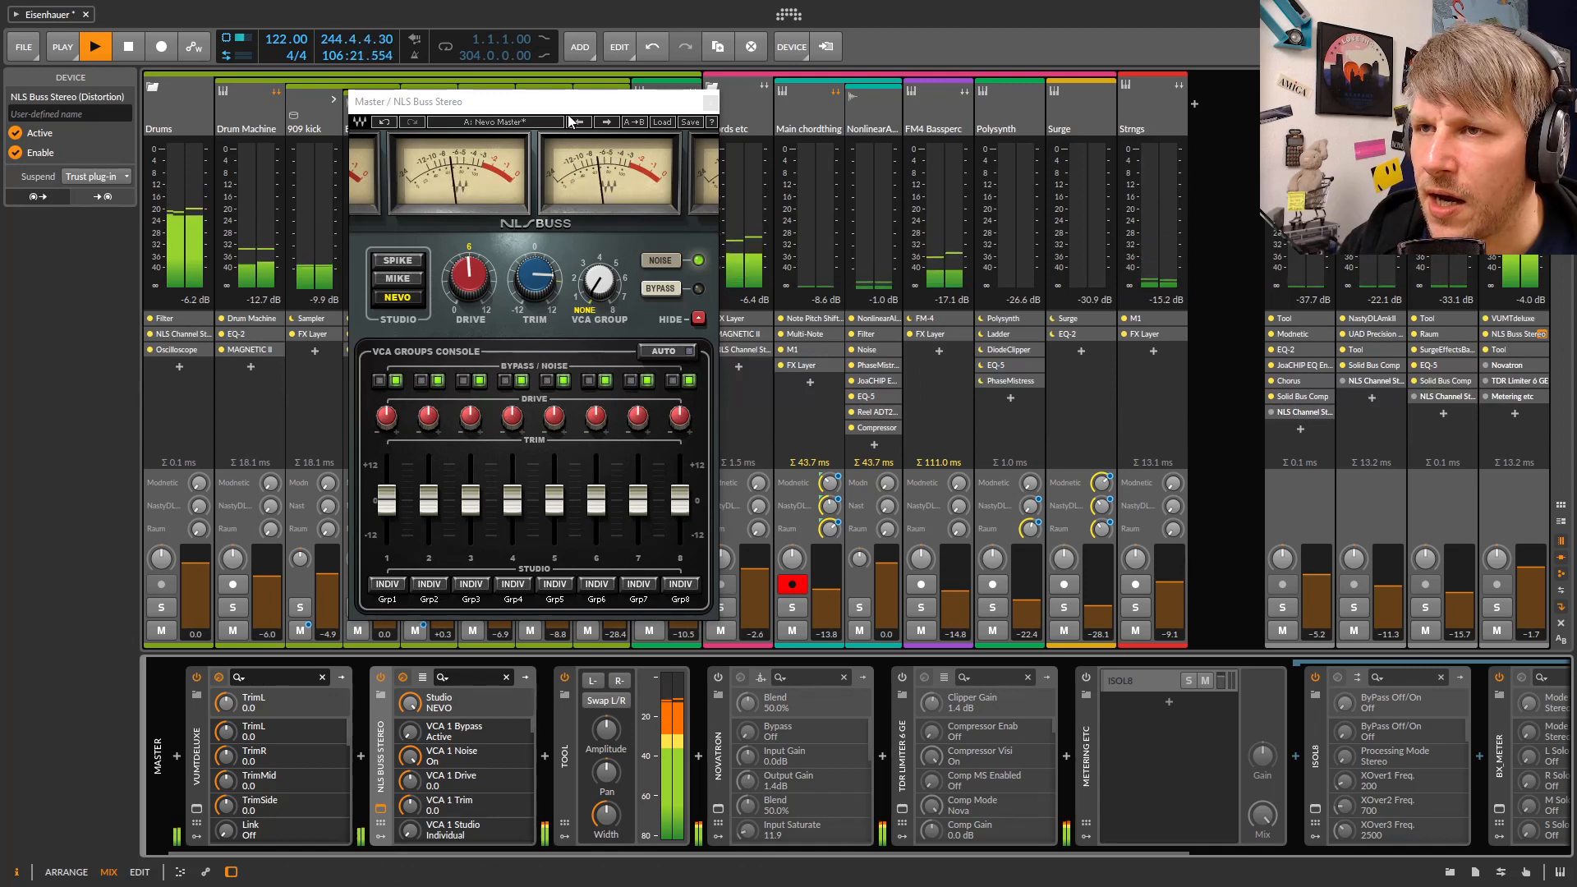
Reposition the NLS Buss Stereo window, set its main Drive to 0.0, and bypass and re-enable the device for comparison
left_click_drag(571, 121, 511, 113)
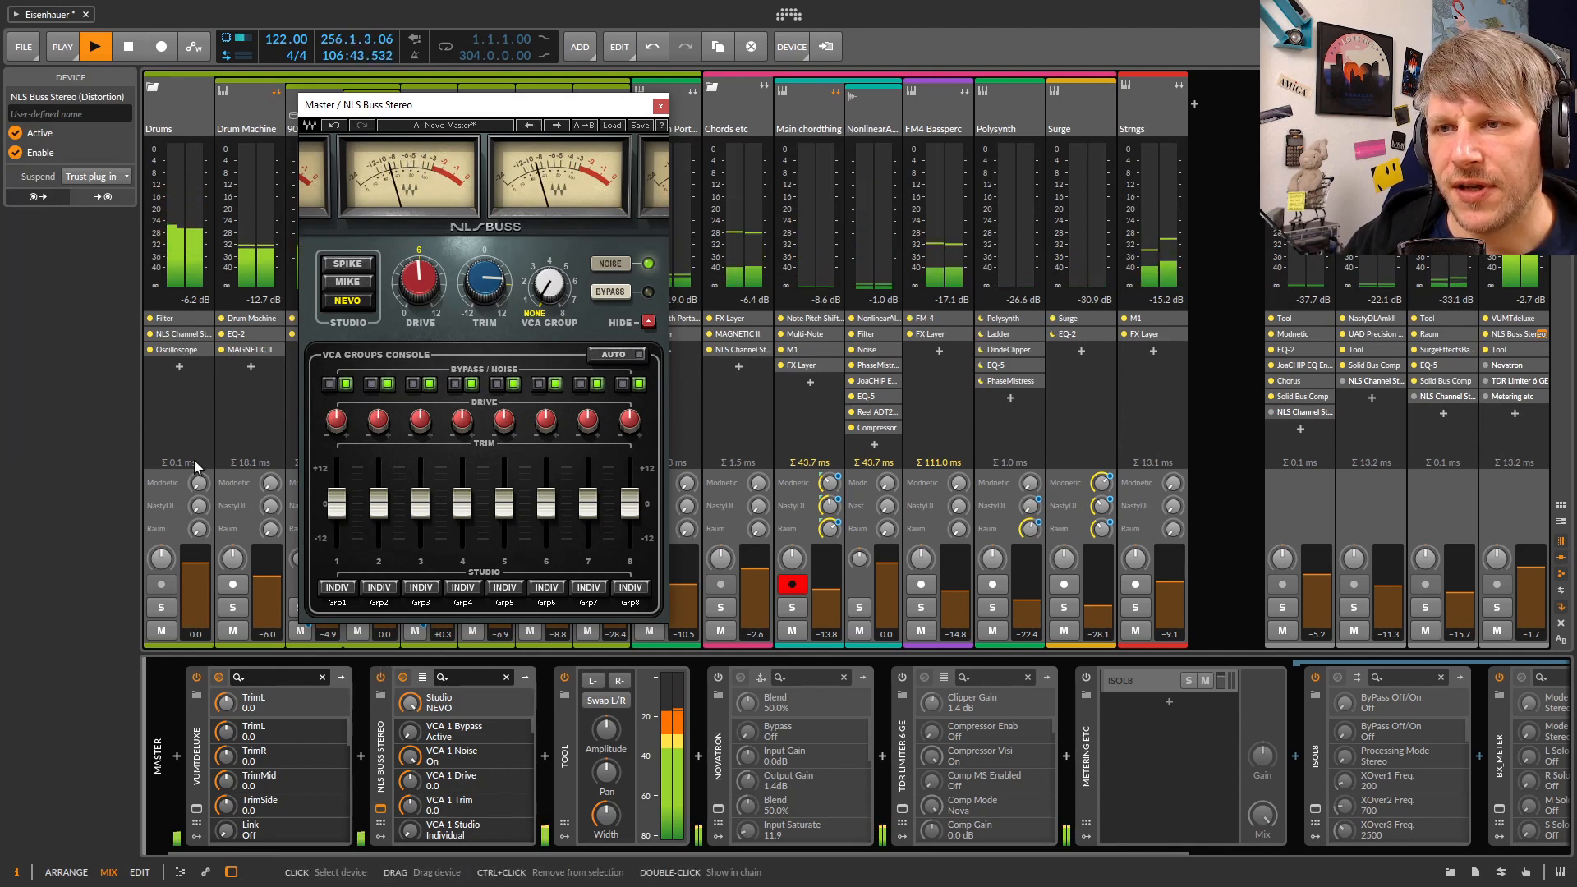
left_click_drag(490, 103, 1026, 110)
left_click_drag(926, 119, 664, 125)
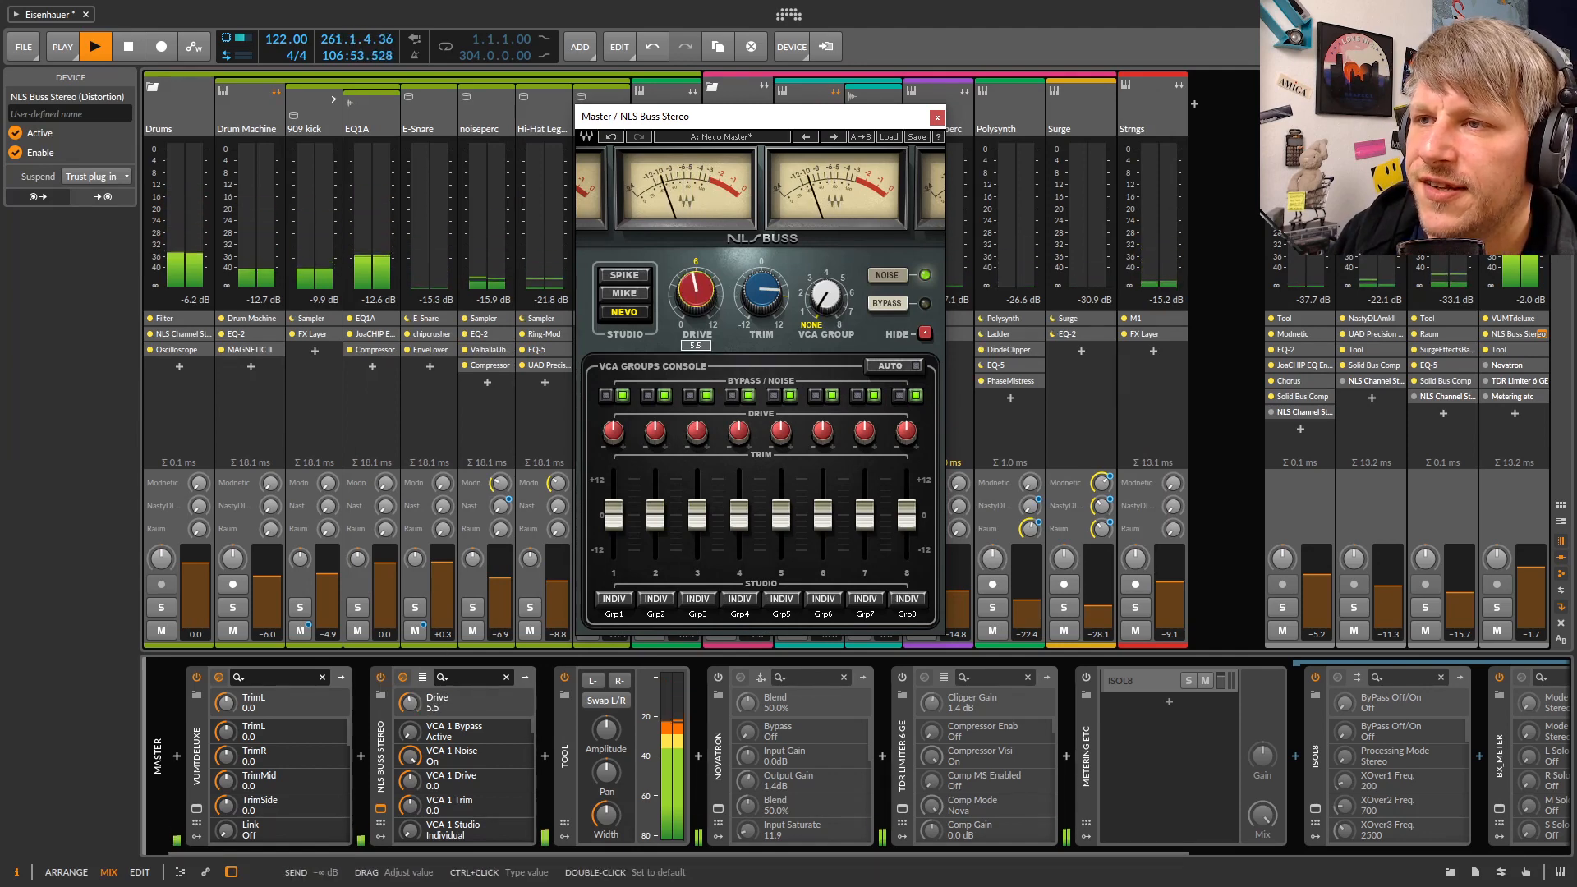
left_click_drag(699, 293, 711, 310)
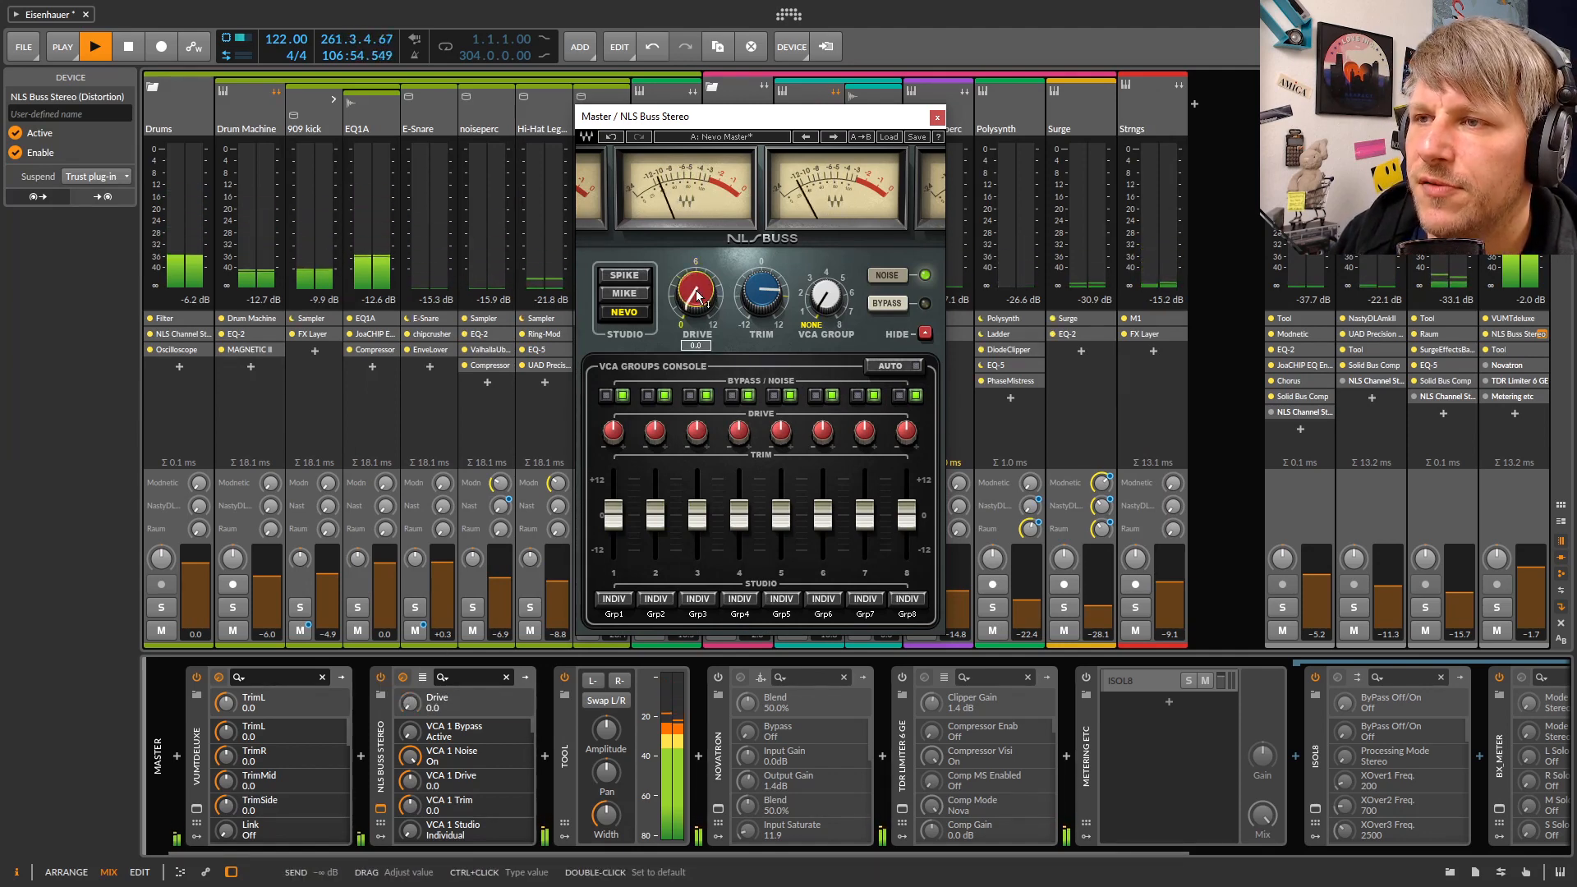
left_click(381, 679)
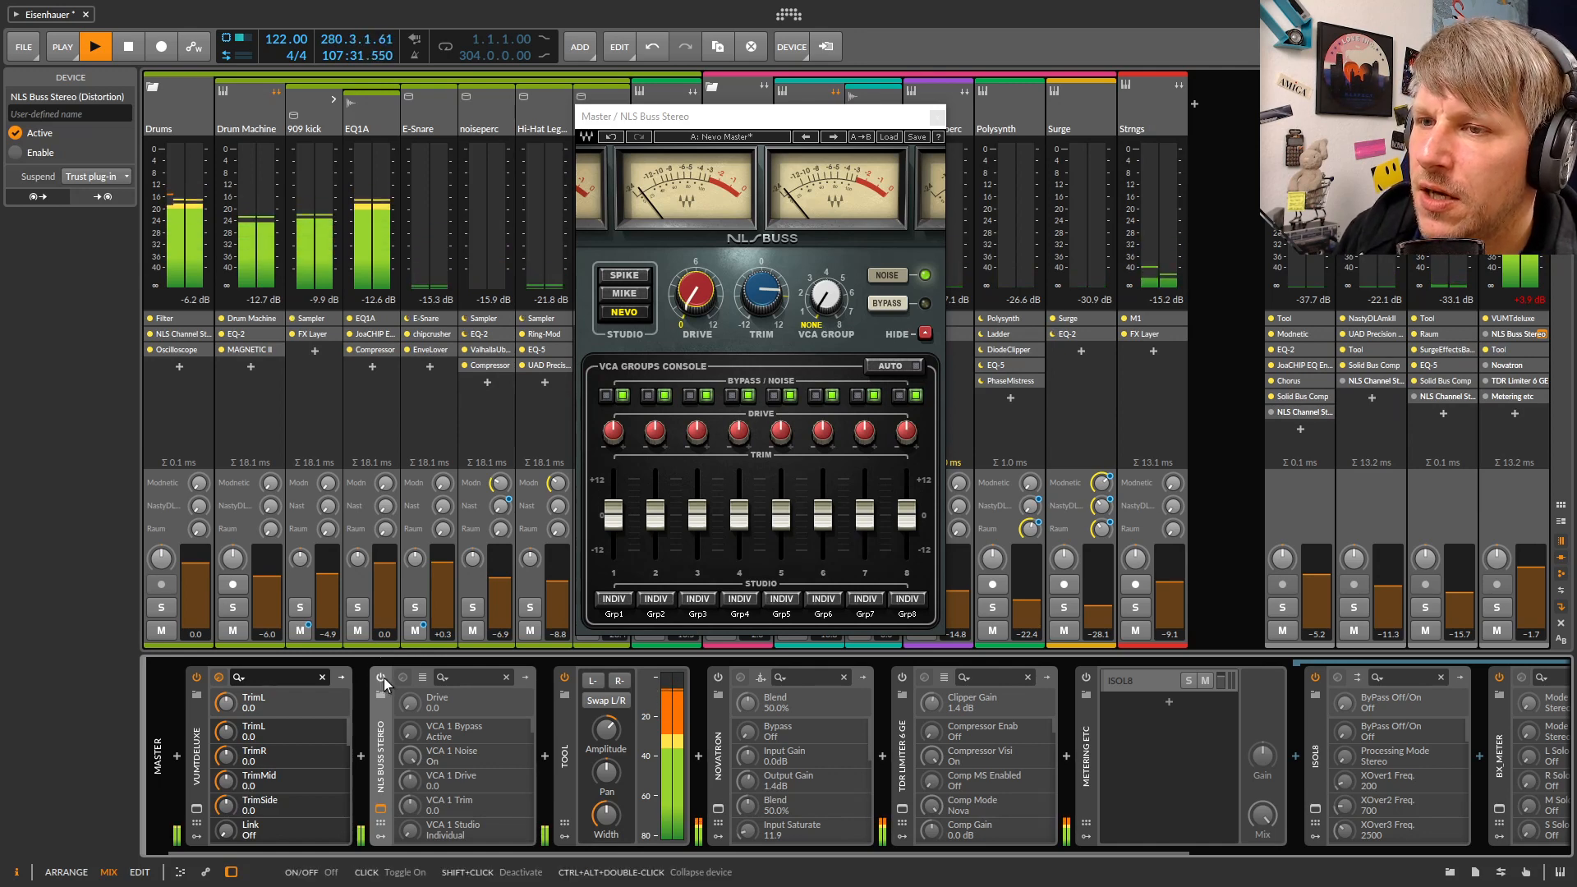
left_click(382, 678)
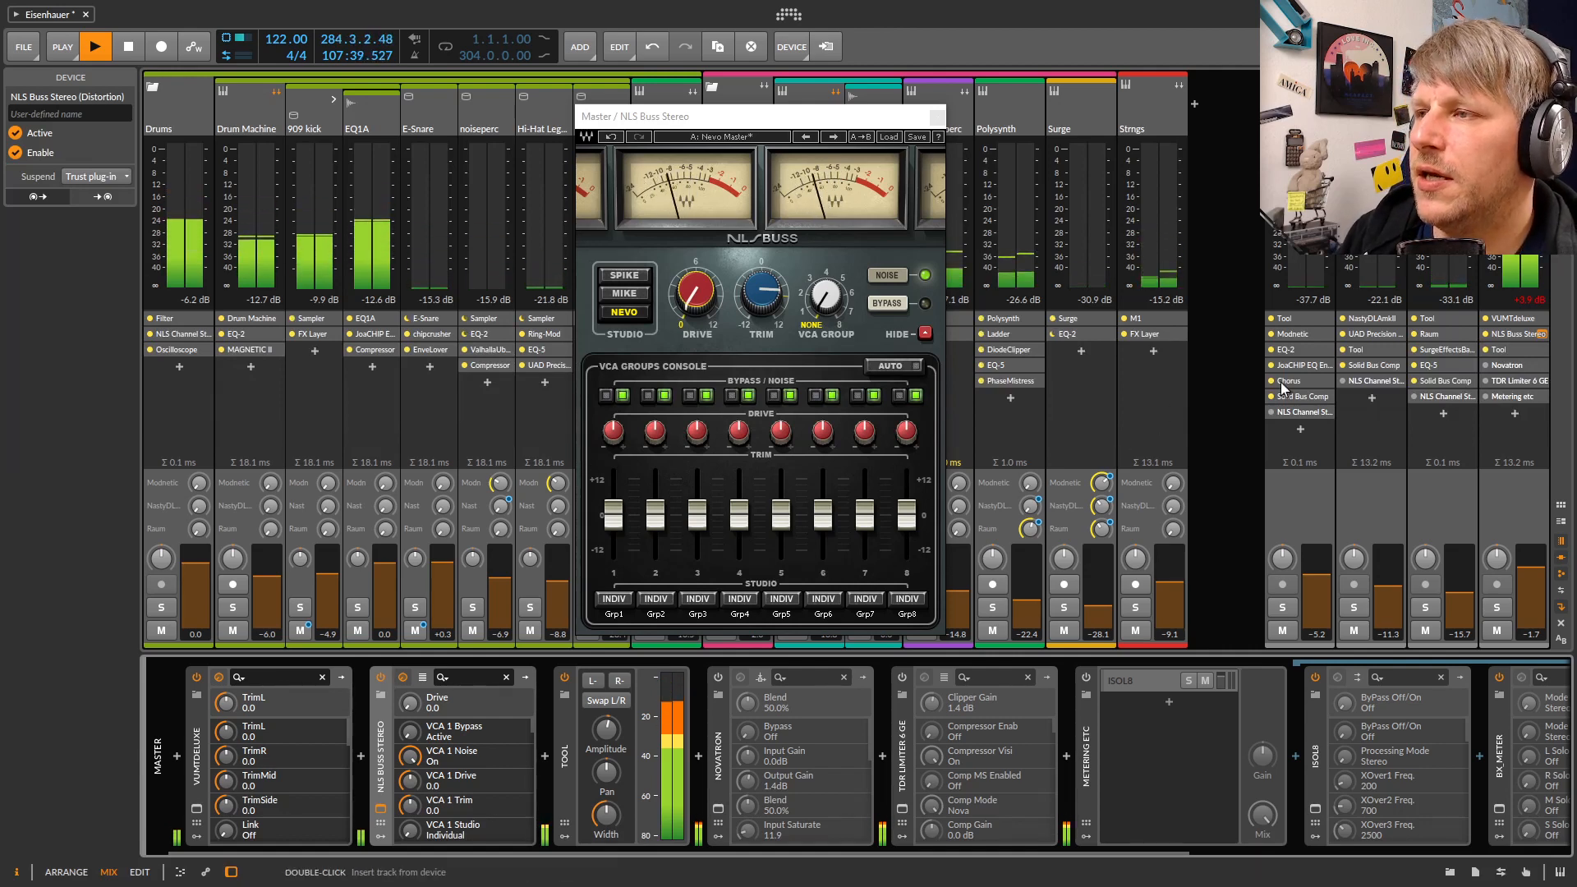
Audition a main Drive of 6.2 on the Master track's NLS Buss Stereo, settle on 4.5 and close its window
left_click(1531, 300)
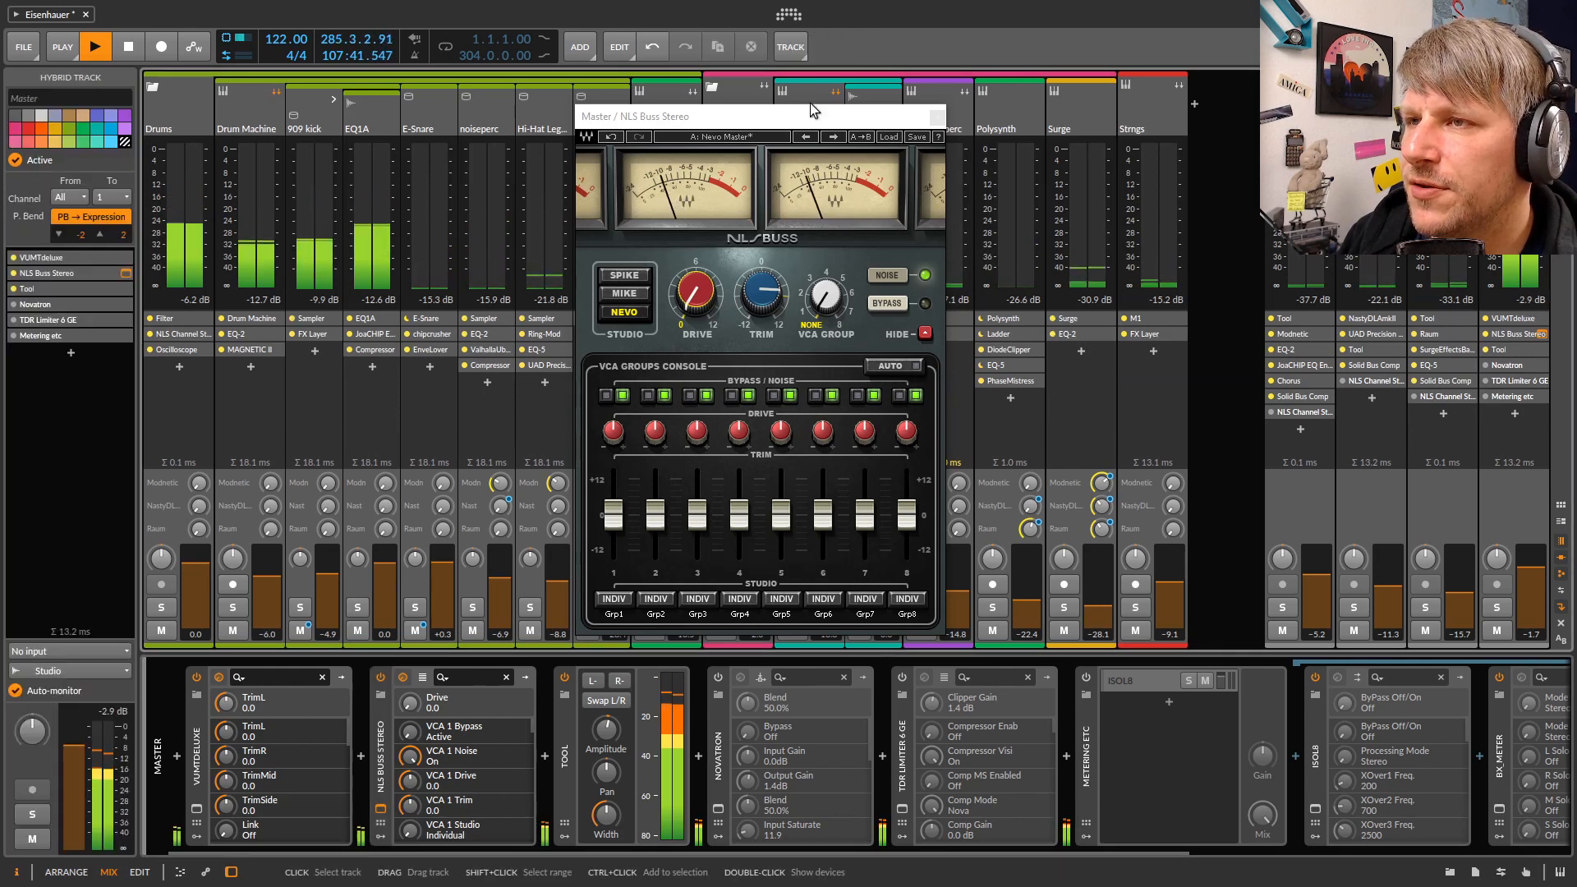
left_click_drag(793, 122, 621, 121)
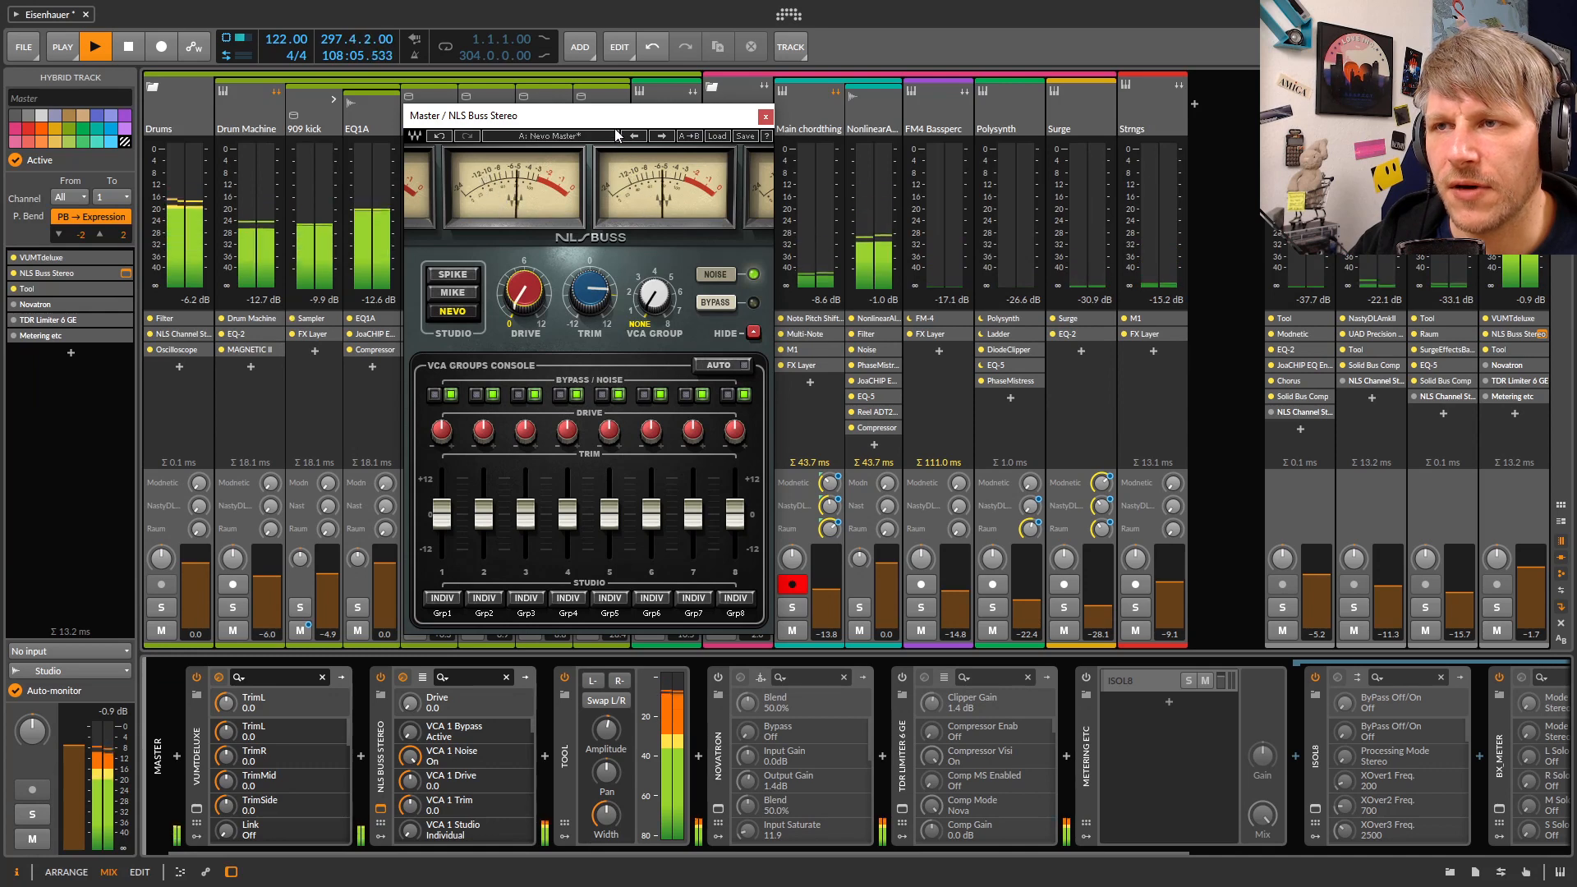
left_click_drag(611, 127, 589, 131)
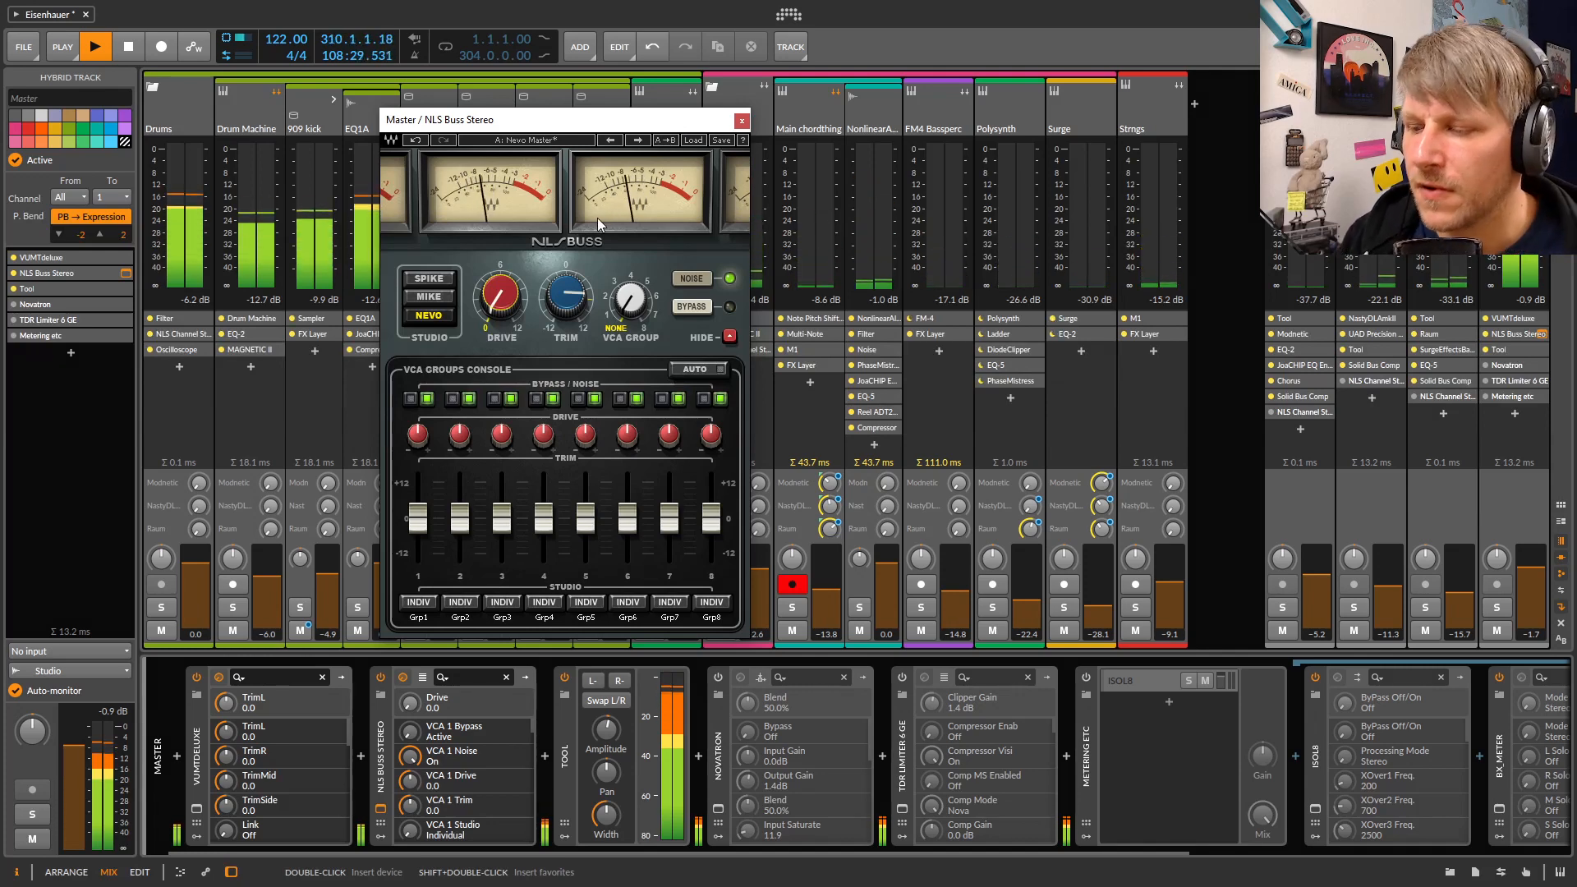
left_click_drag(518, 303, 519, 287)
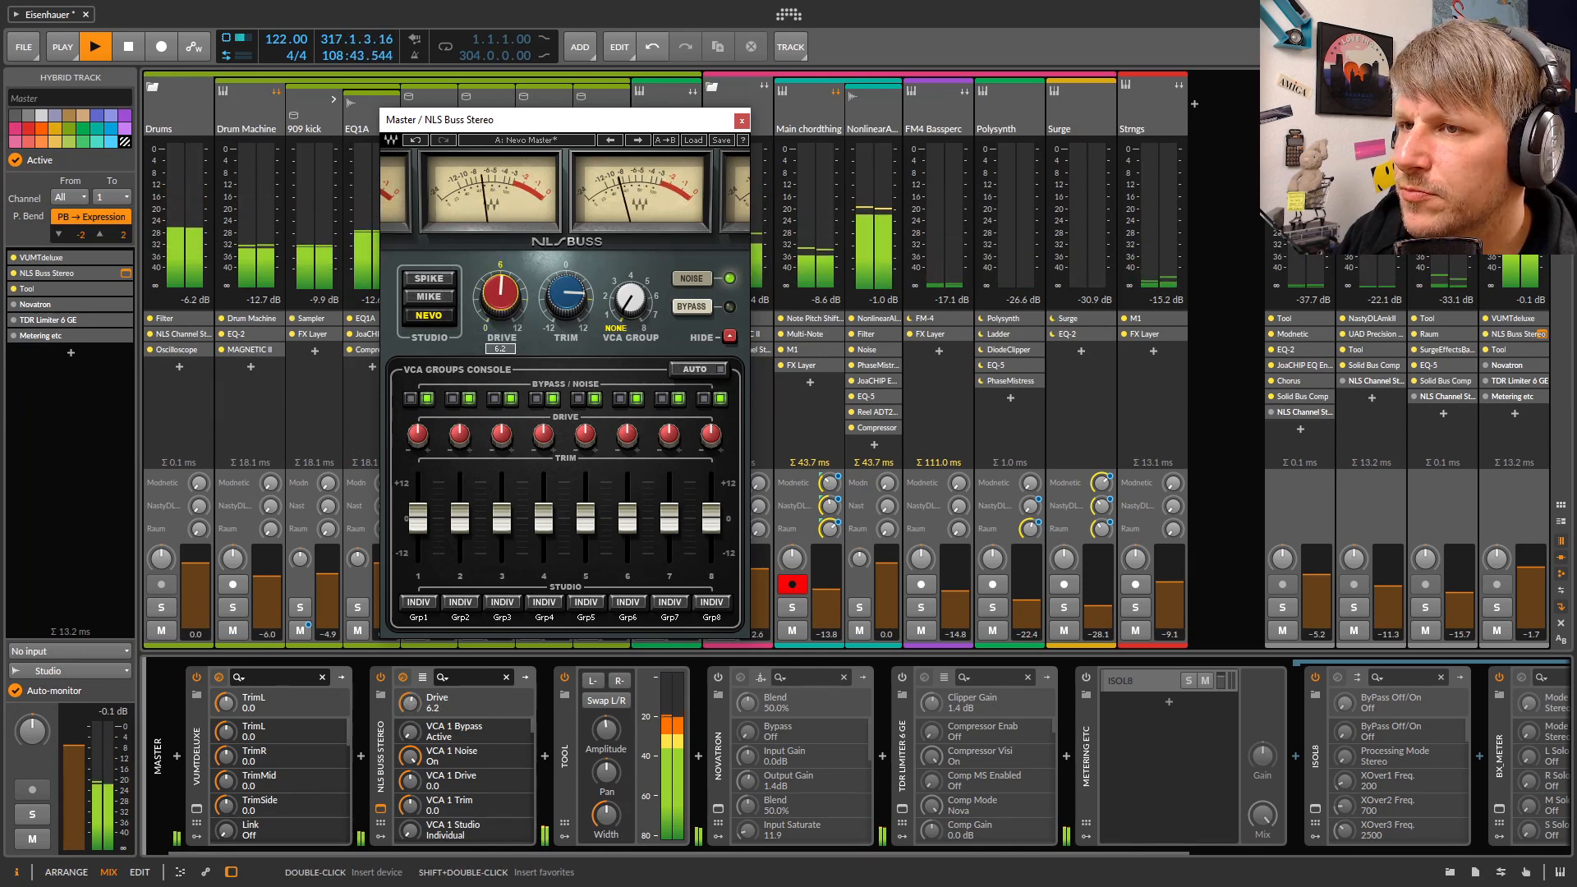
left_click_drag(501, 293, 500, 325)
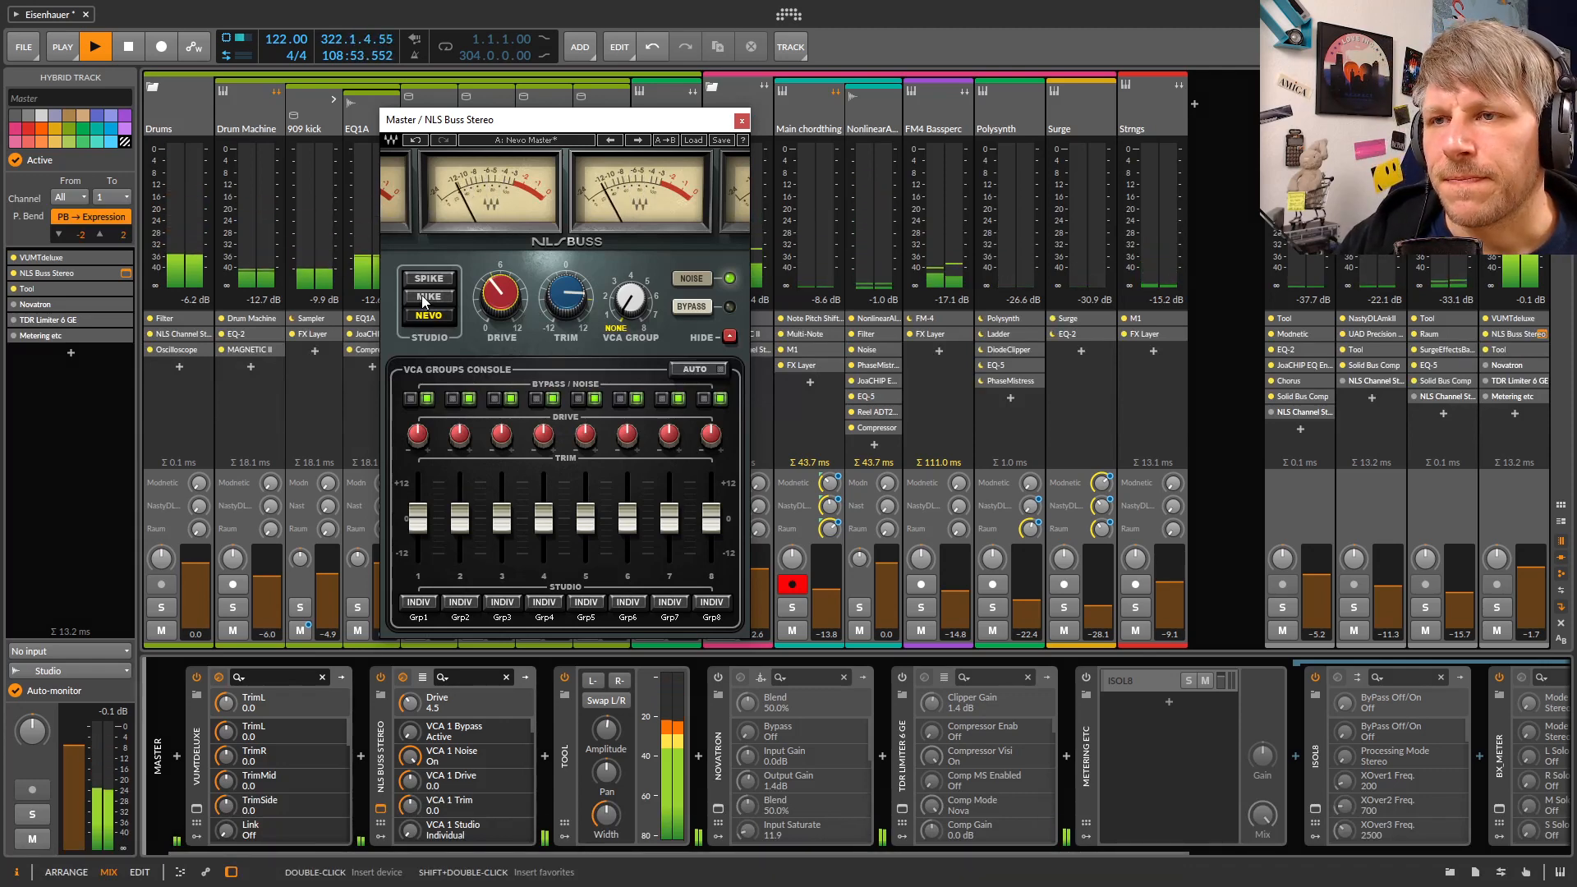
left_click(742, 121)
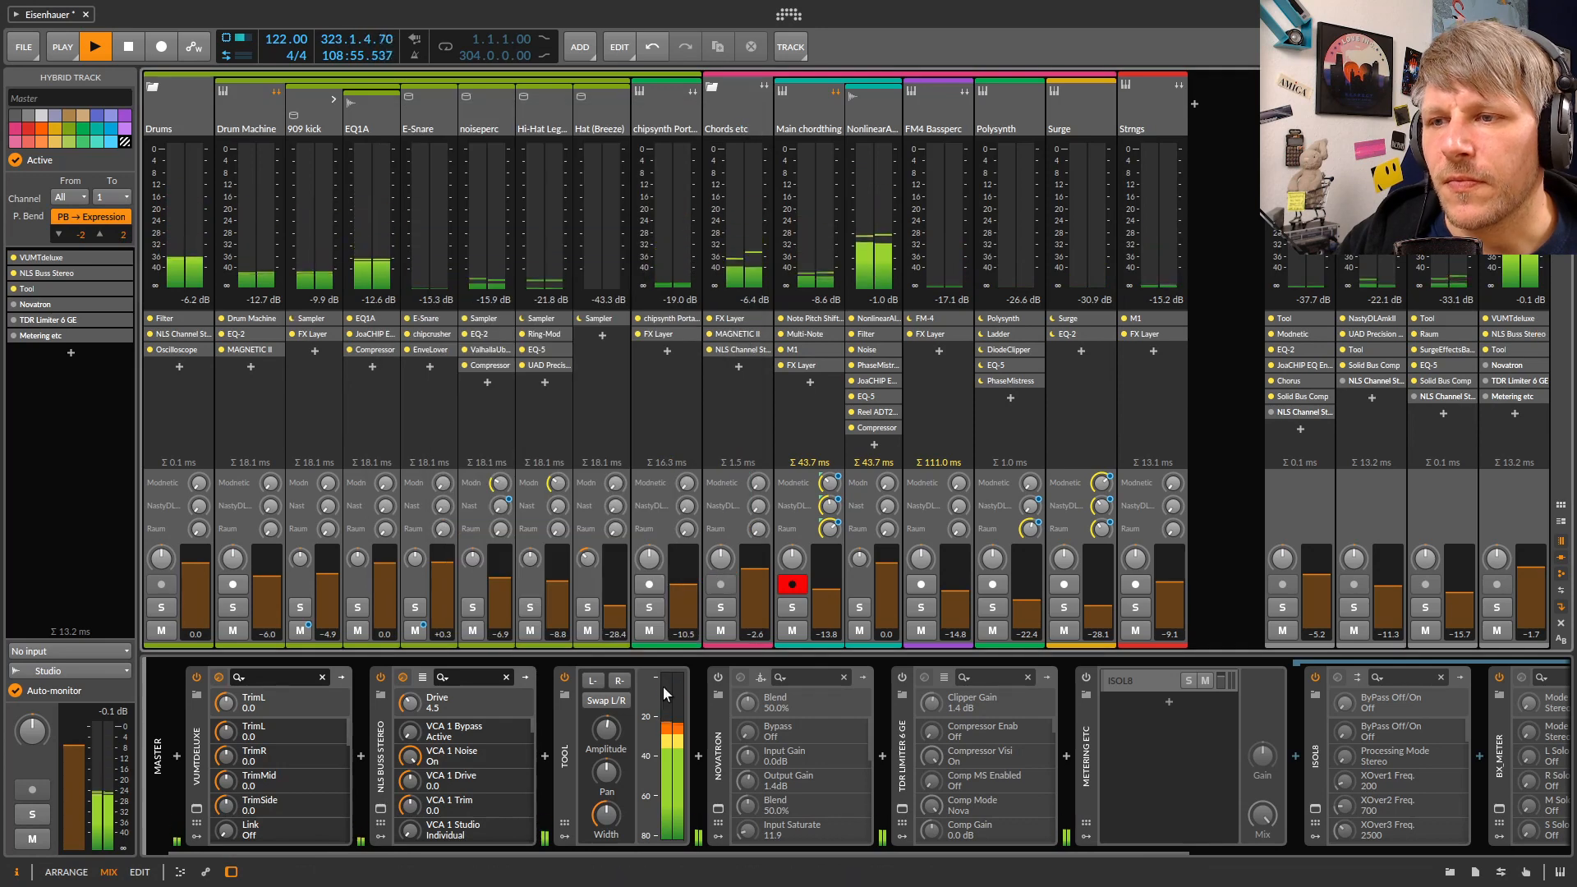
Open the Master track's Novatron window and toggle the compressor on and off for comparison, leaving it enabled
left_click(719, 810)
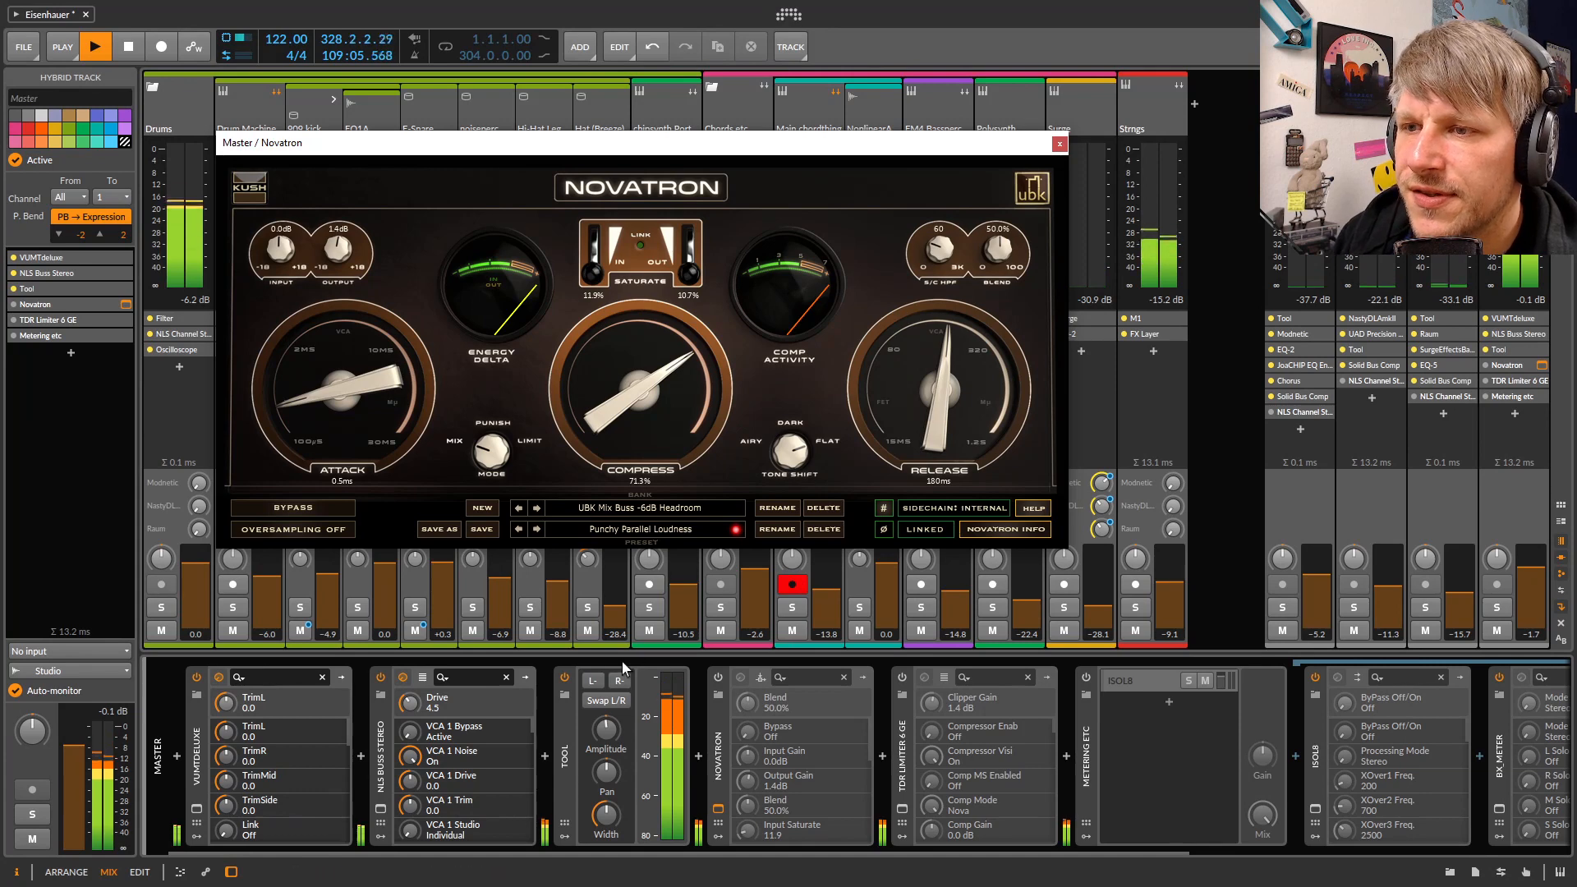
left_click(722, 680)
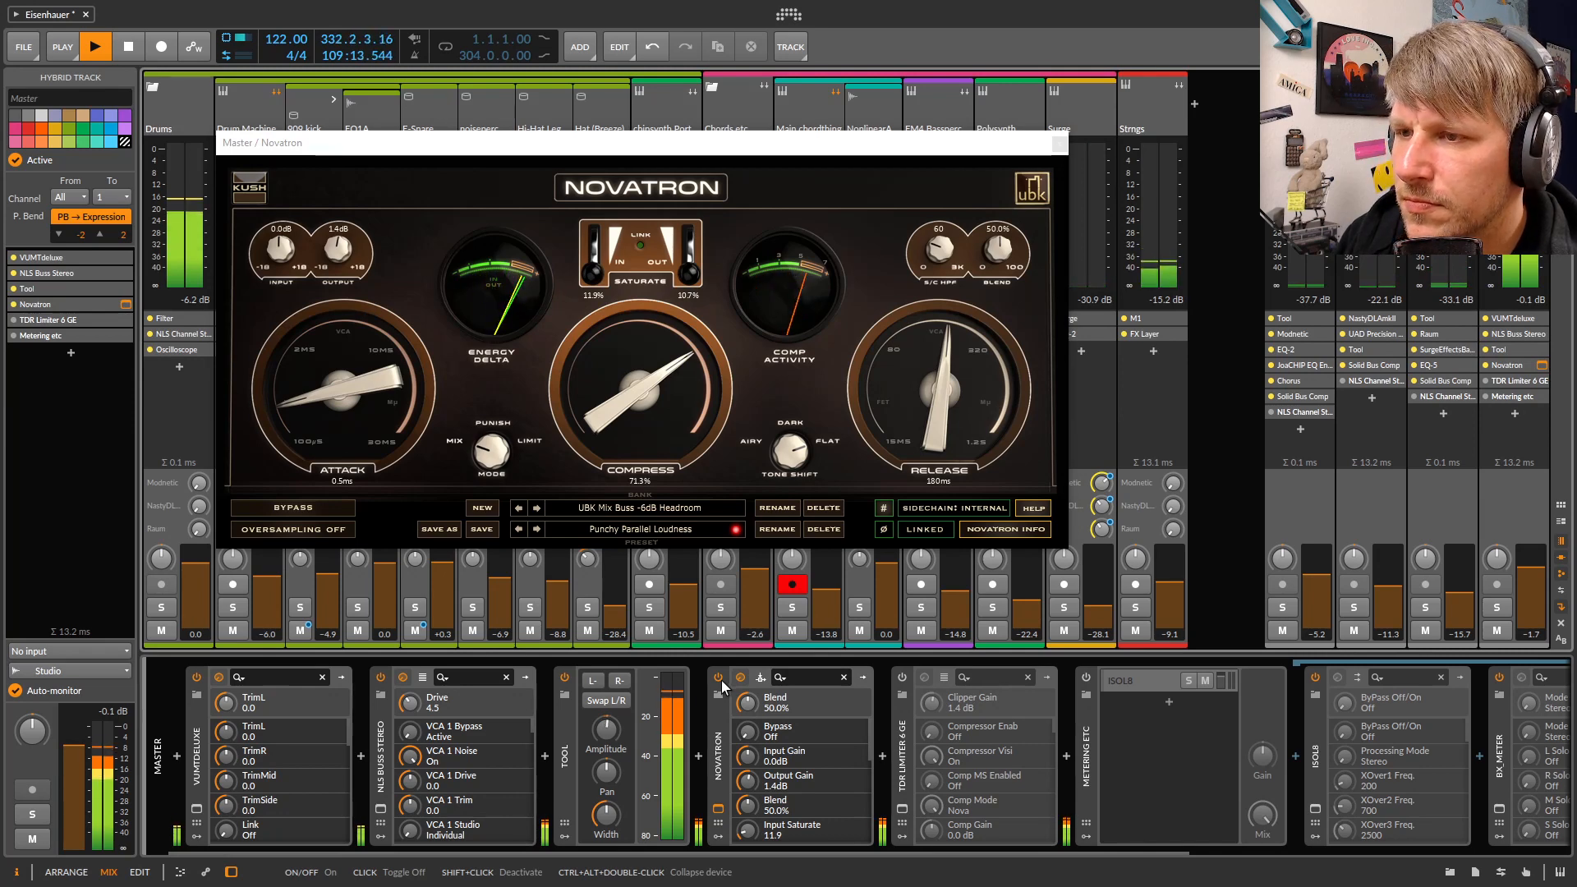
left_click(721, 680)
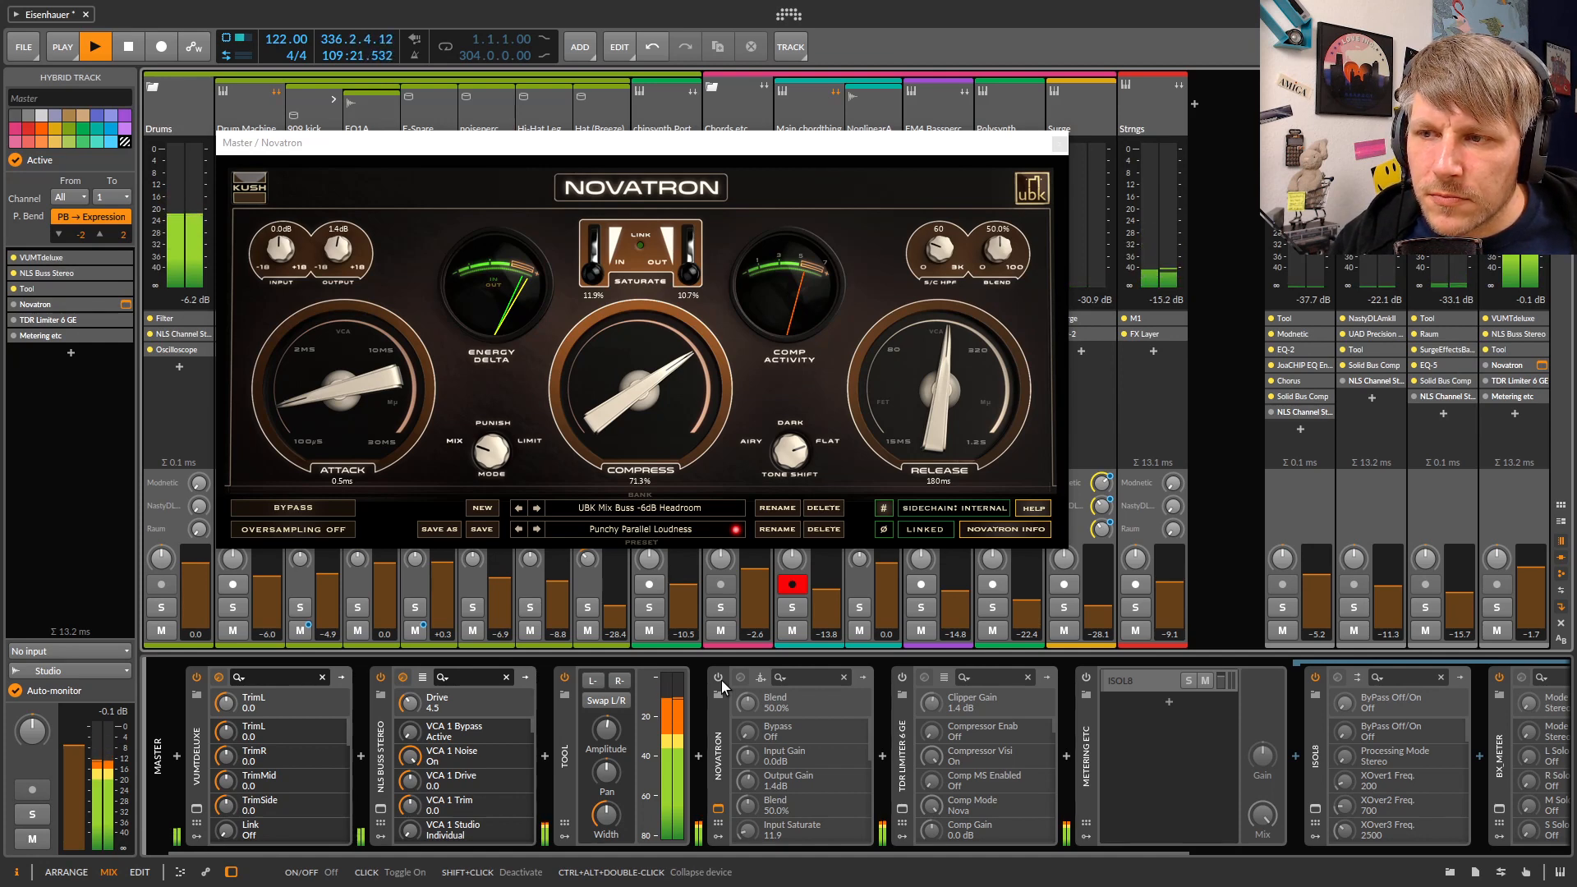
left_click(722, 680)
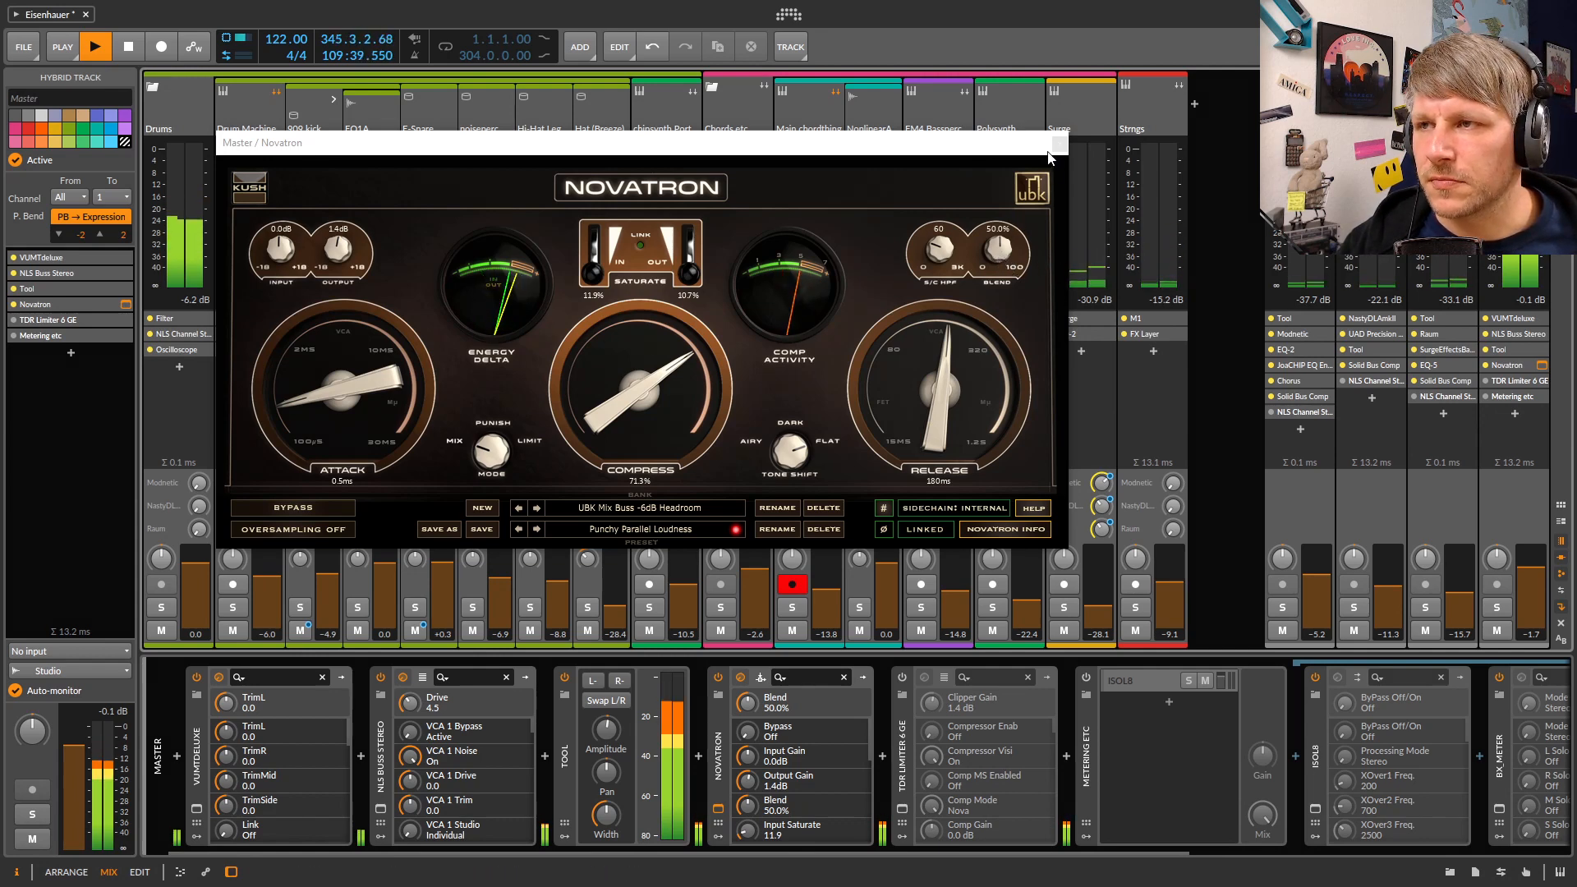
Open the TDR Limiter 6 GE window, move it over the Novatron window, and switch to the DIGICheck Totalyser analyser
left_click(903, 703)
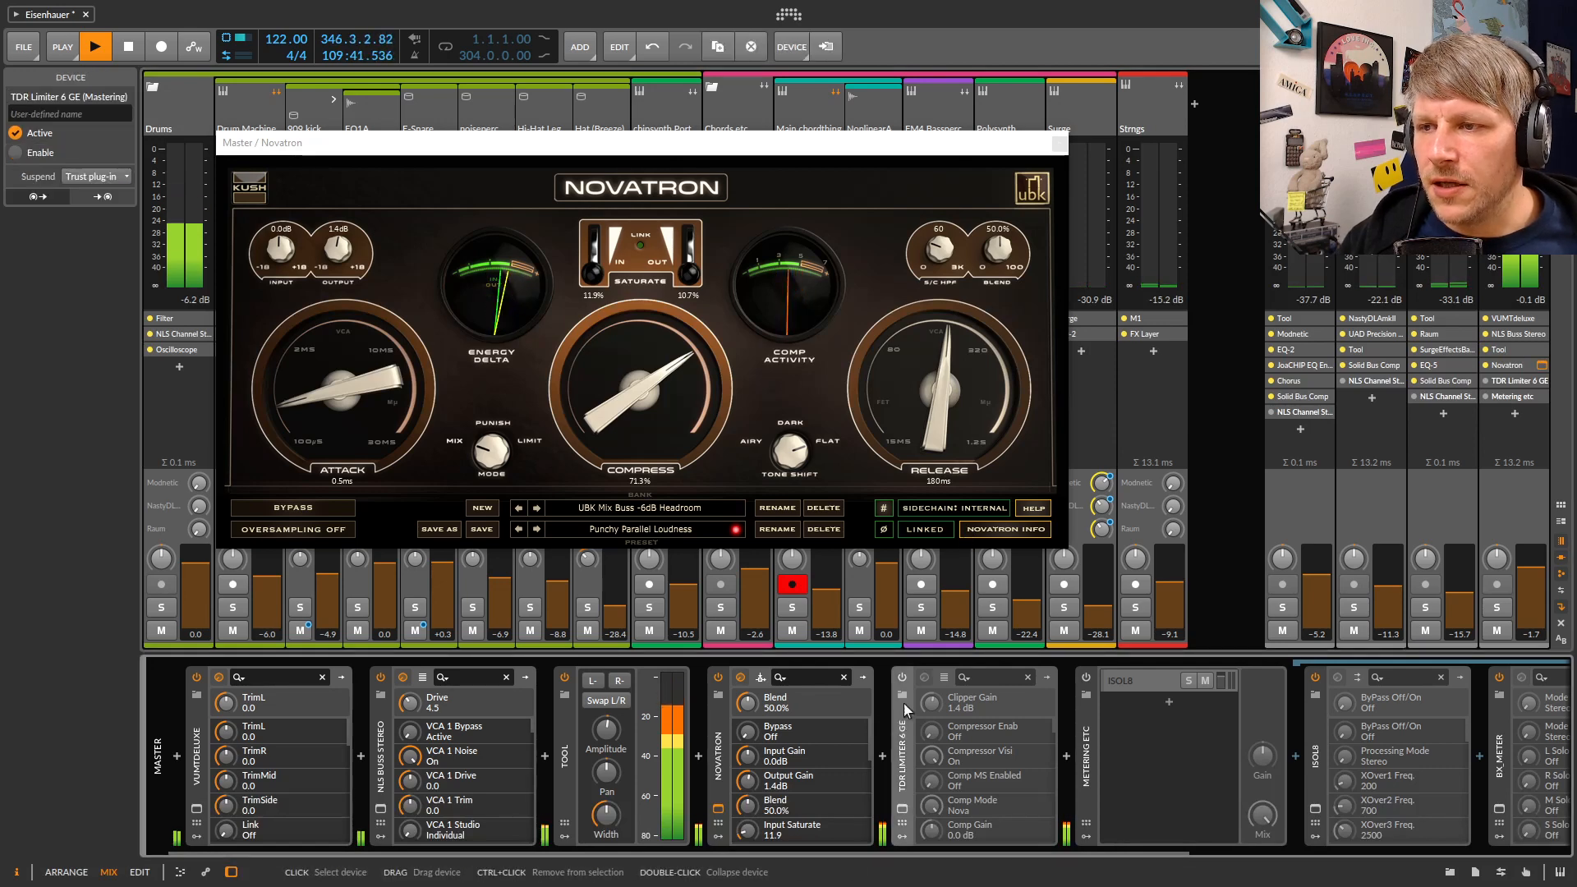
left_click(903, 809)
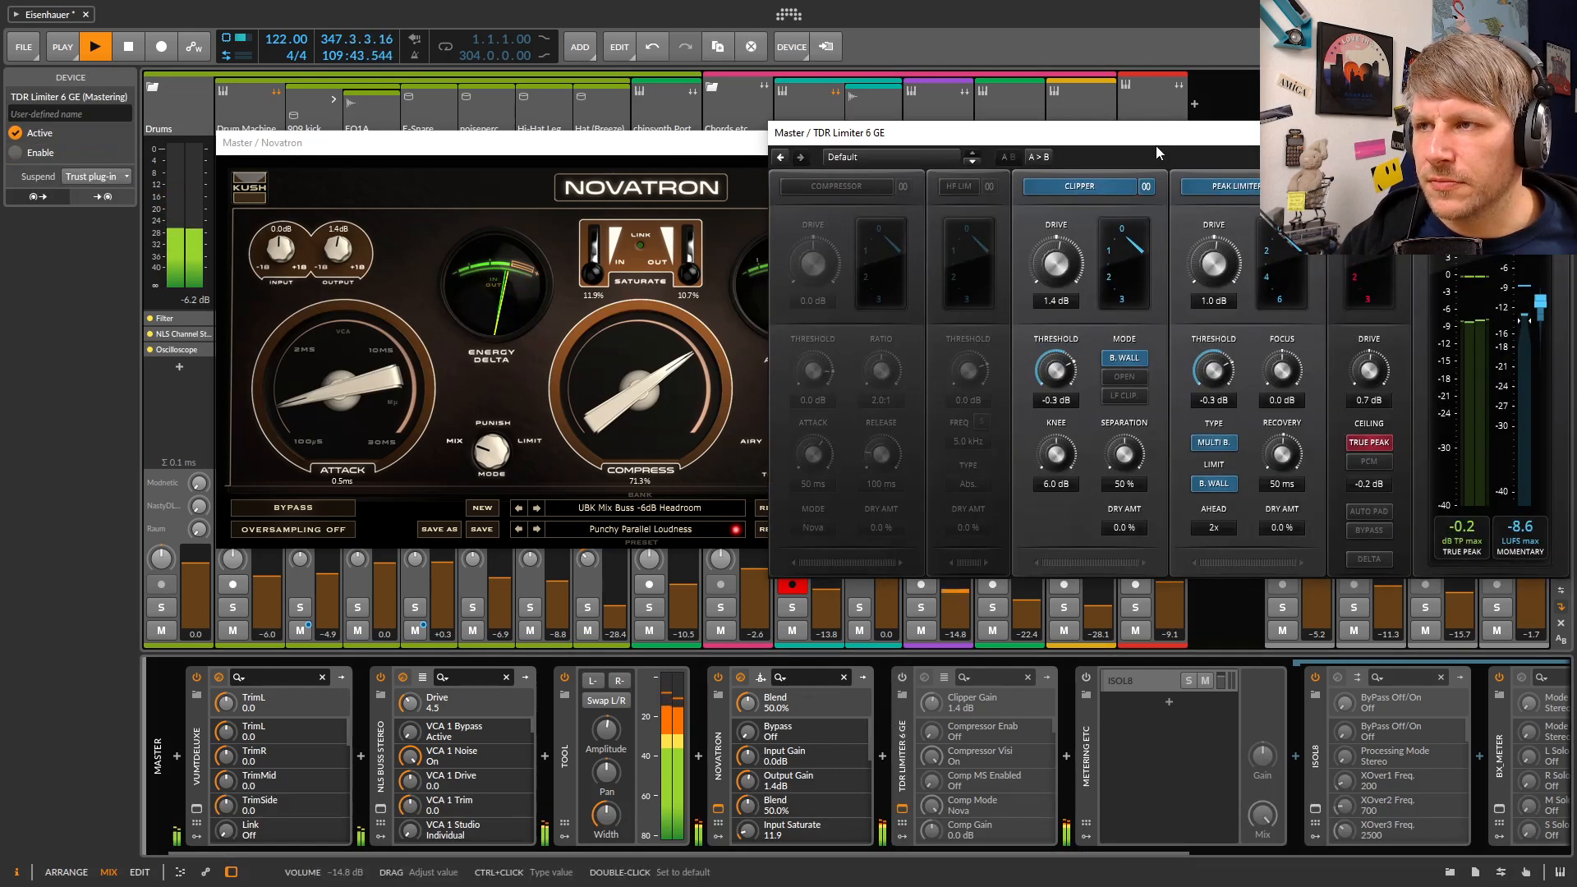
left_click_drag(1158, 149, 608, 171)
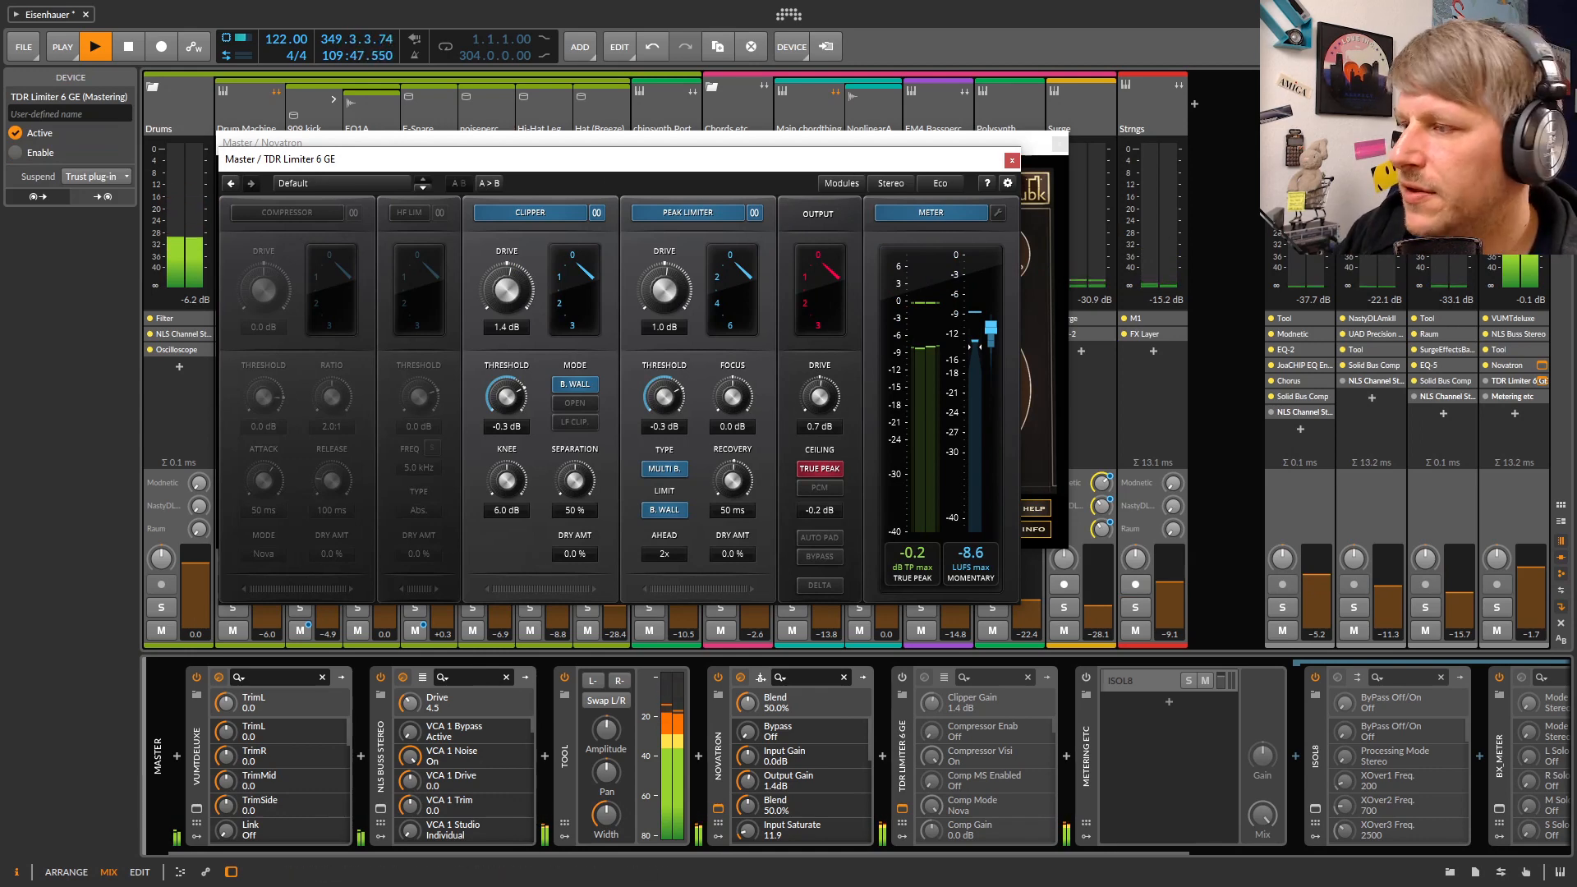
key("alt+Tab")
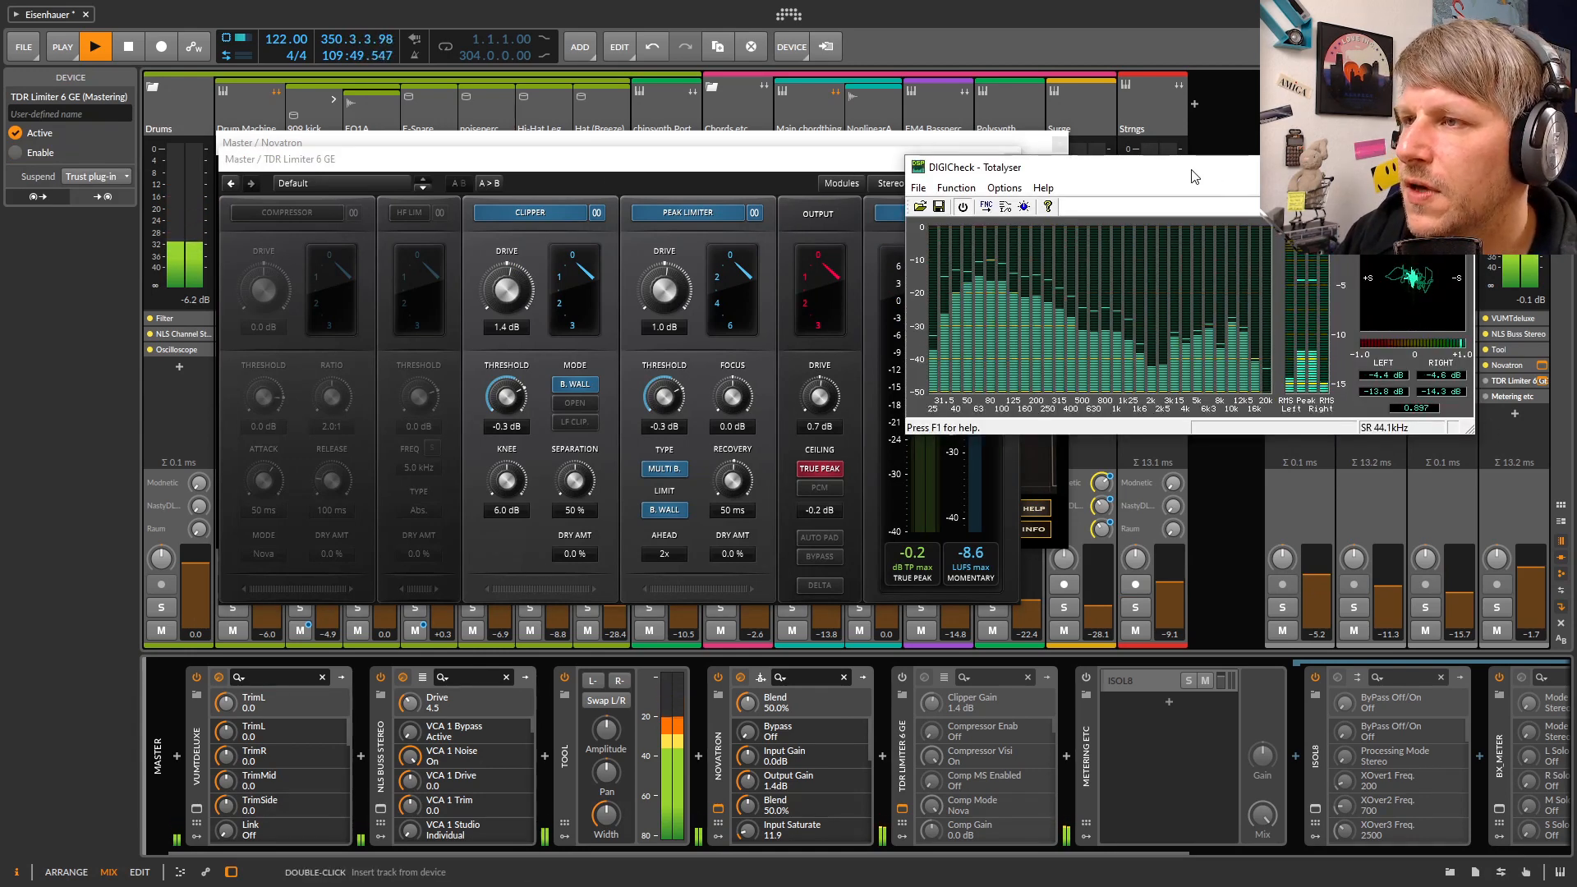
Rearrange the Totalyser, TDR Limiter 6 GE and Novatron windows to view the compressor's meters alongside the spectrum analyser
left_click_drag(1190, 170, 1252, 102)
left_click(733, 143)
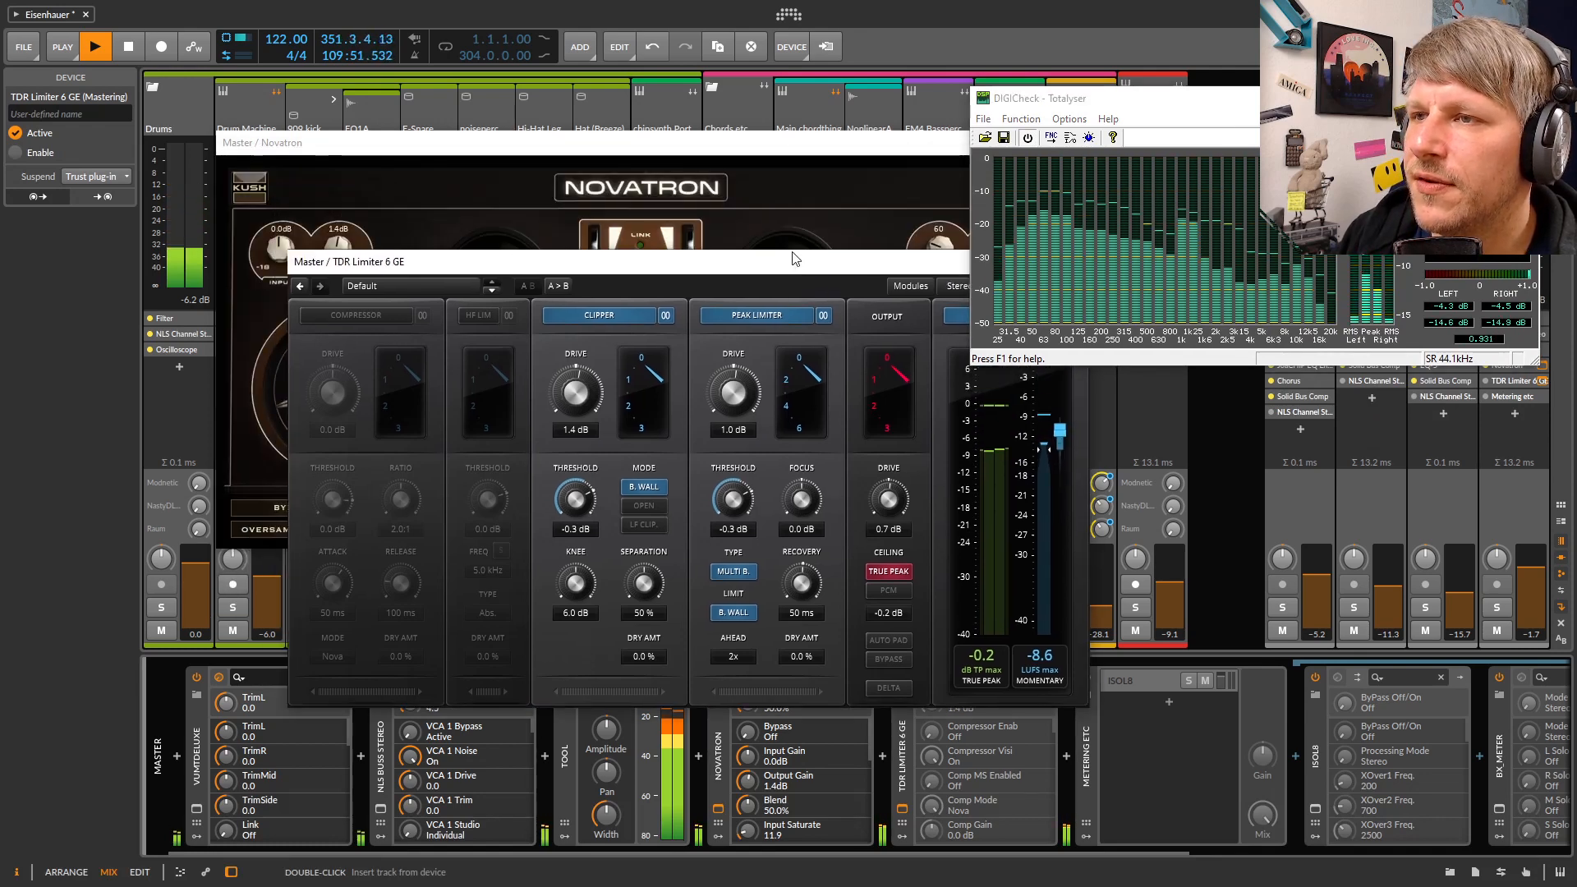
left_click_drag(733, 156, 571, 119)
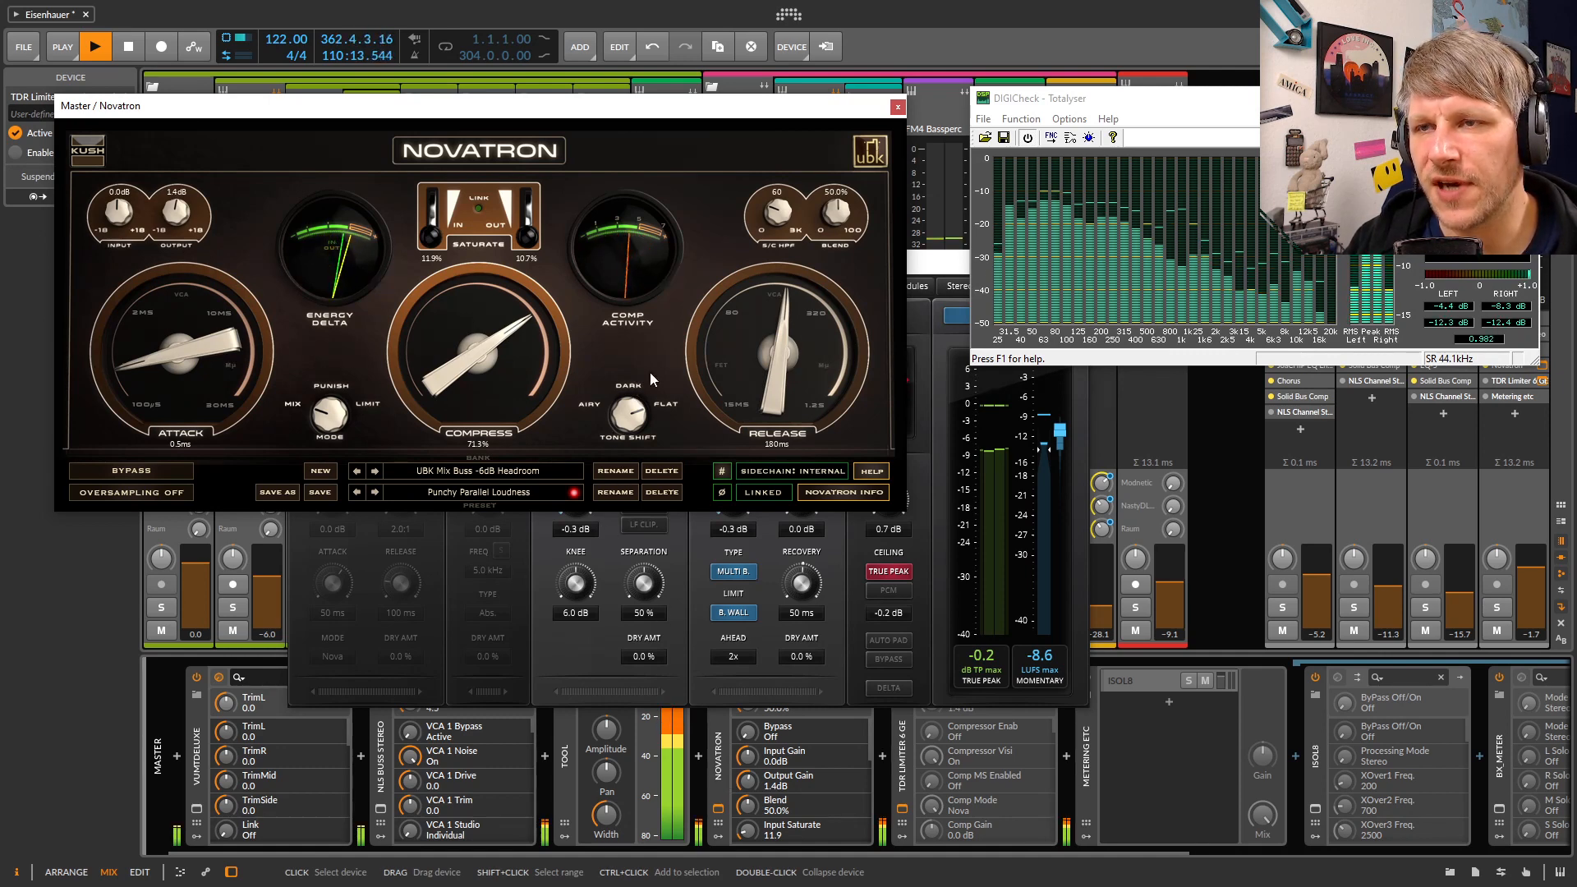
mouse_move(572, 116)
left_mouse_down()
mouse_move(577, 259)
mouse_move(553, 261)
mouse_move(583, 141)
left_mouse_up()
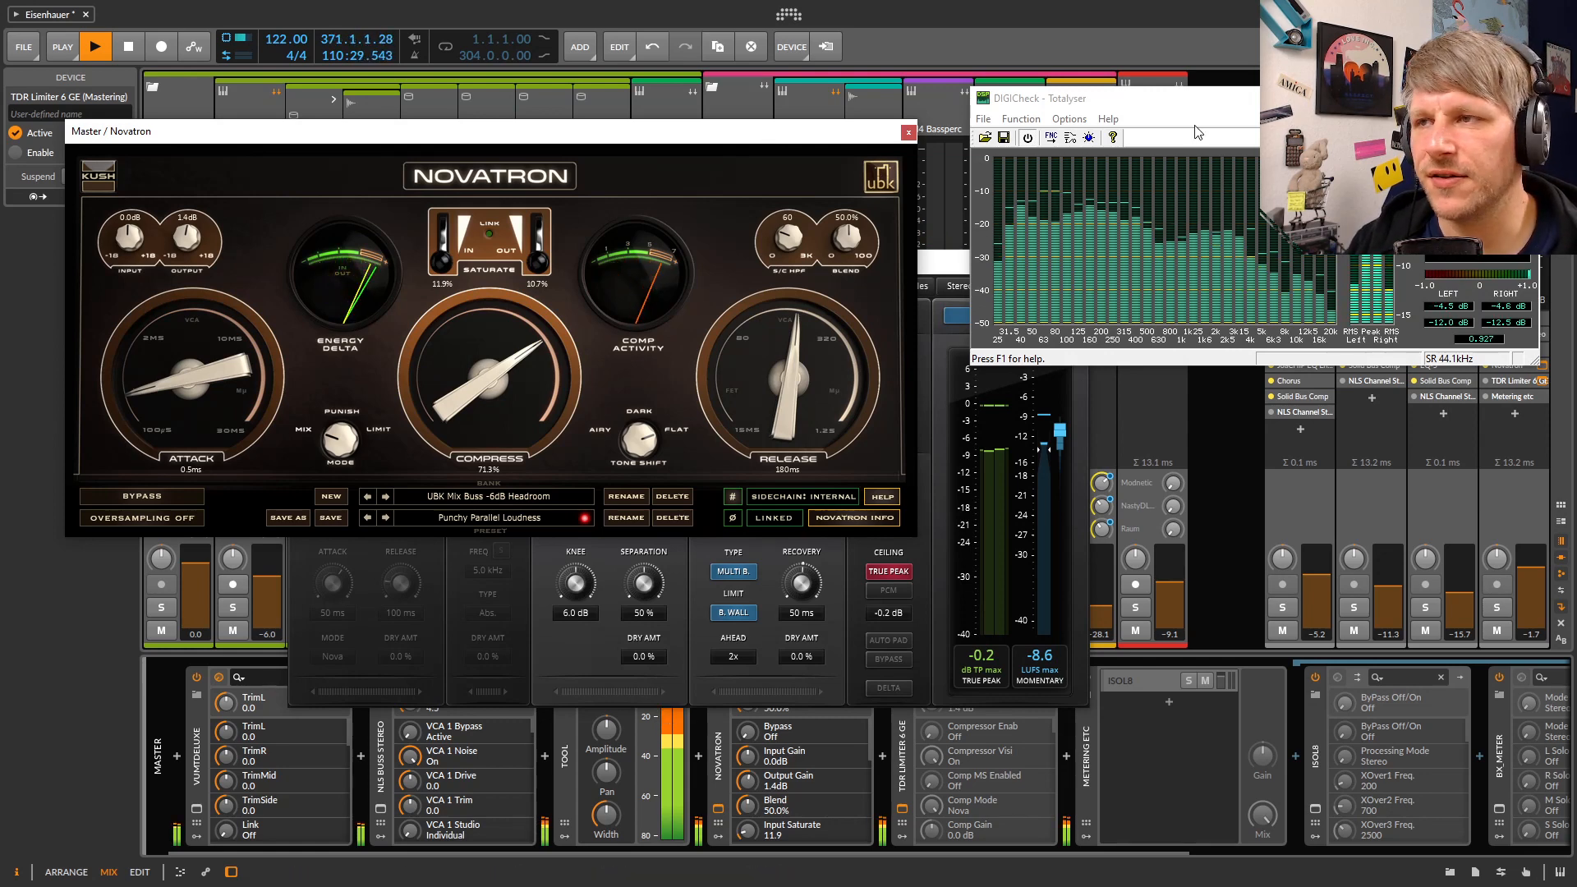
left_click_drag(1207, 100, 350, 590)
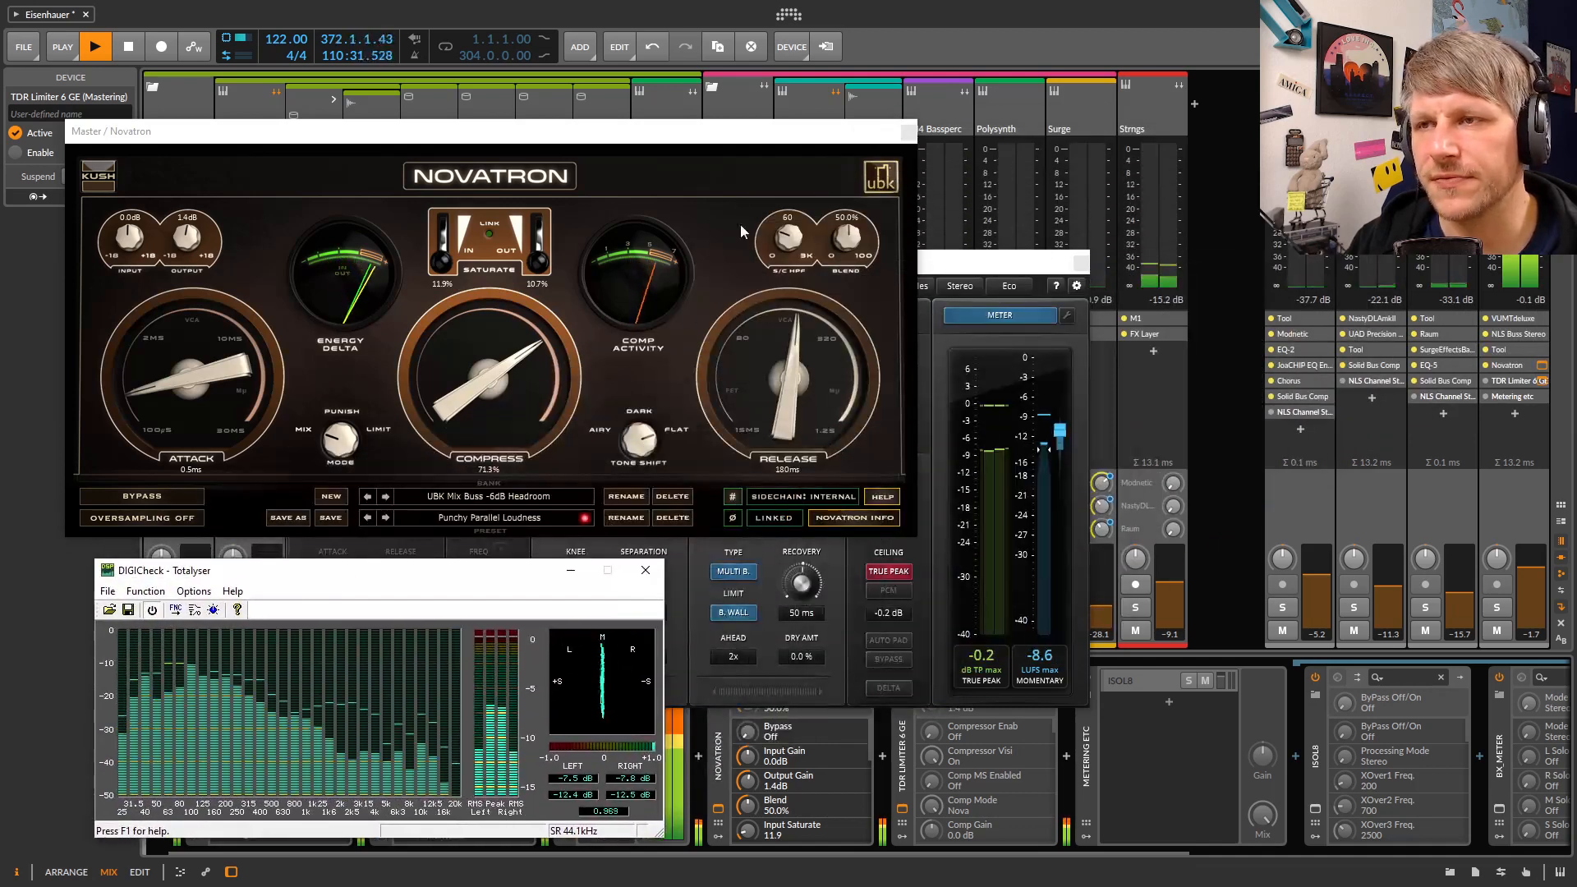
Spread out the Novatron, TDR Limiter 6 GE and Totalyser windows and enable the limiter on the Master track
left_click_drag(896, 132, 951, 58)
left_click_drag(1011, 261, 1082, 213)
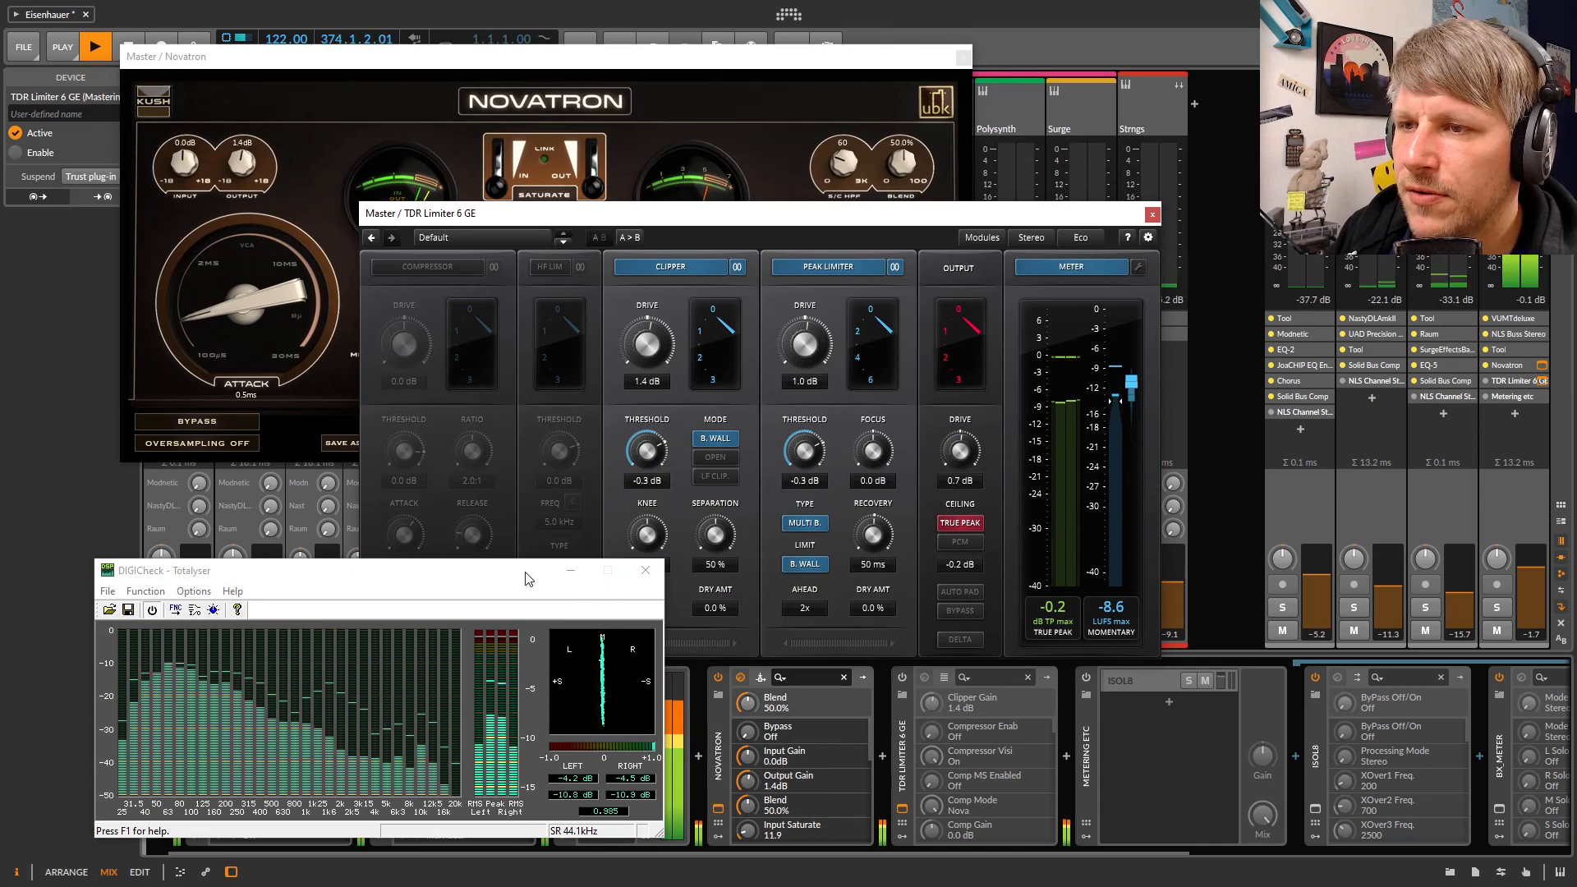
left_click_drag(528, 573, 328, 541)
left_click_drag(828, 229, 878, 135)
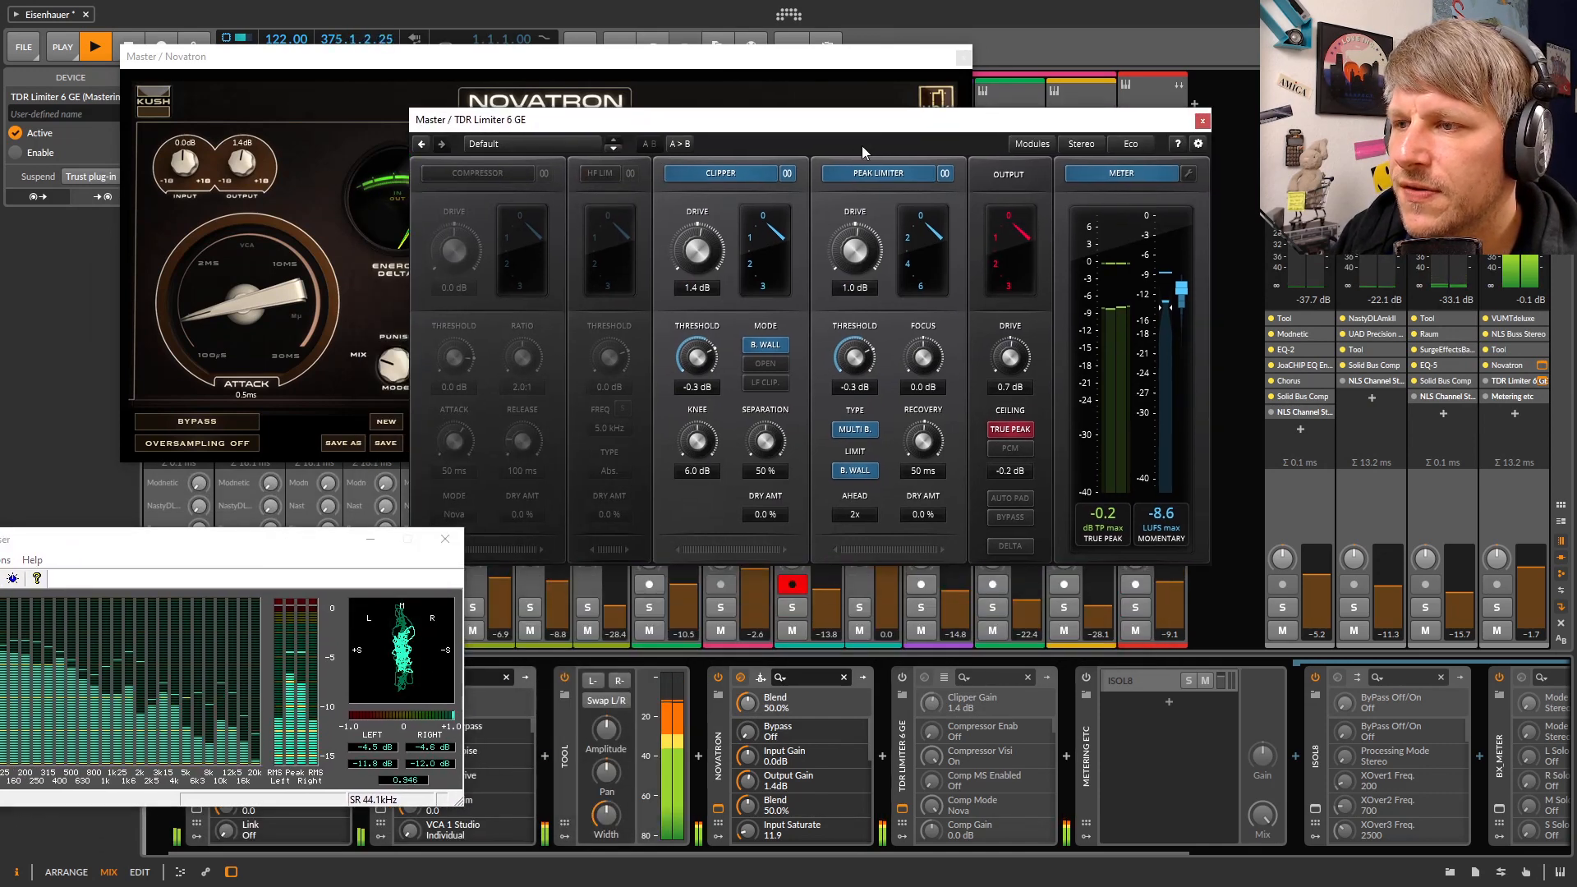
left_click(906, 680)
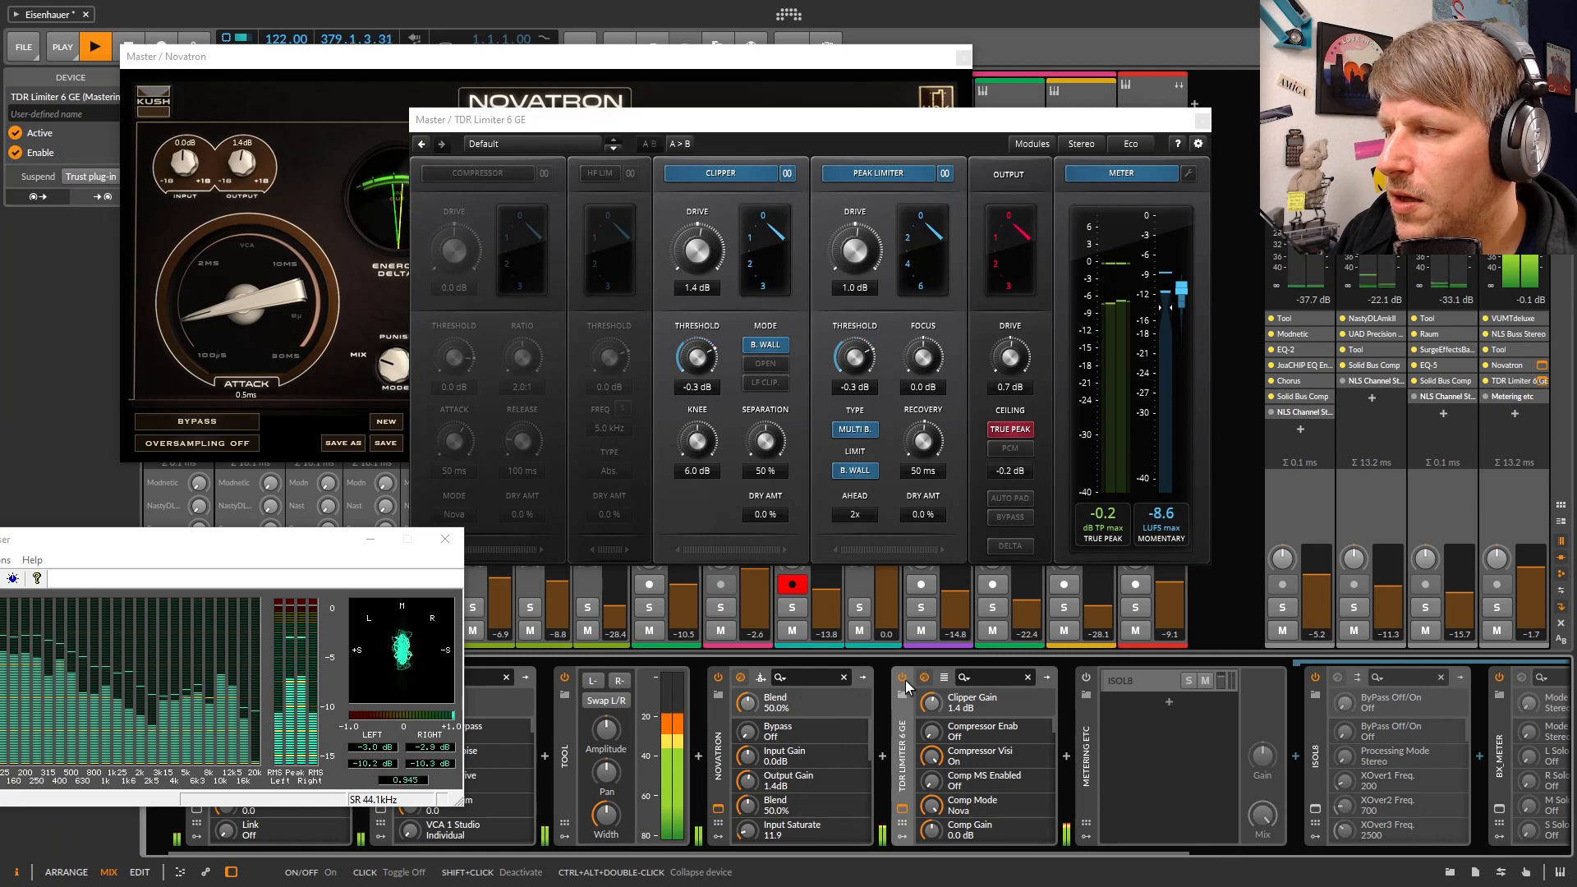
Close the Totalyser and Novatron windows, keeping only the TDR Limiter 6 GE window open
left_click_drag(252, 555, 386, 538)
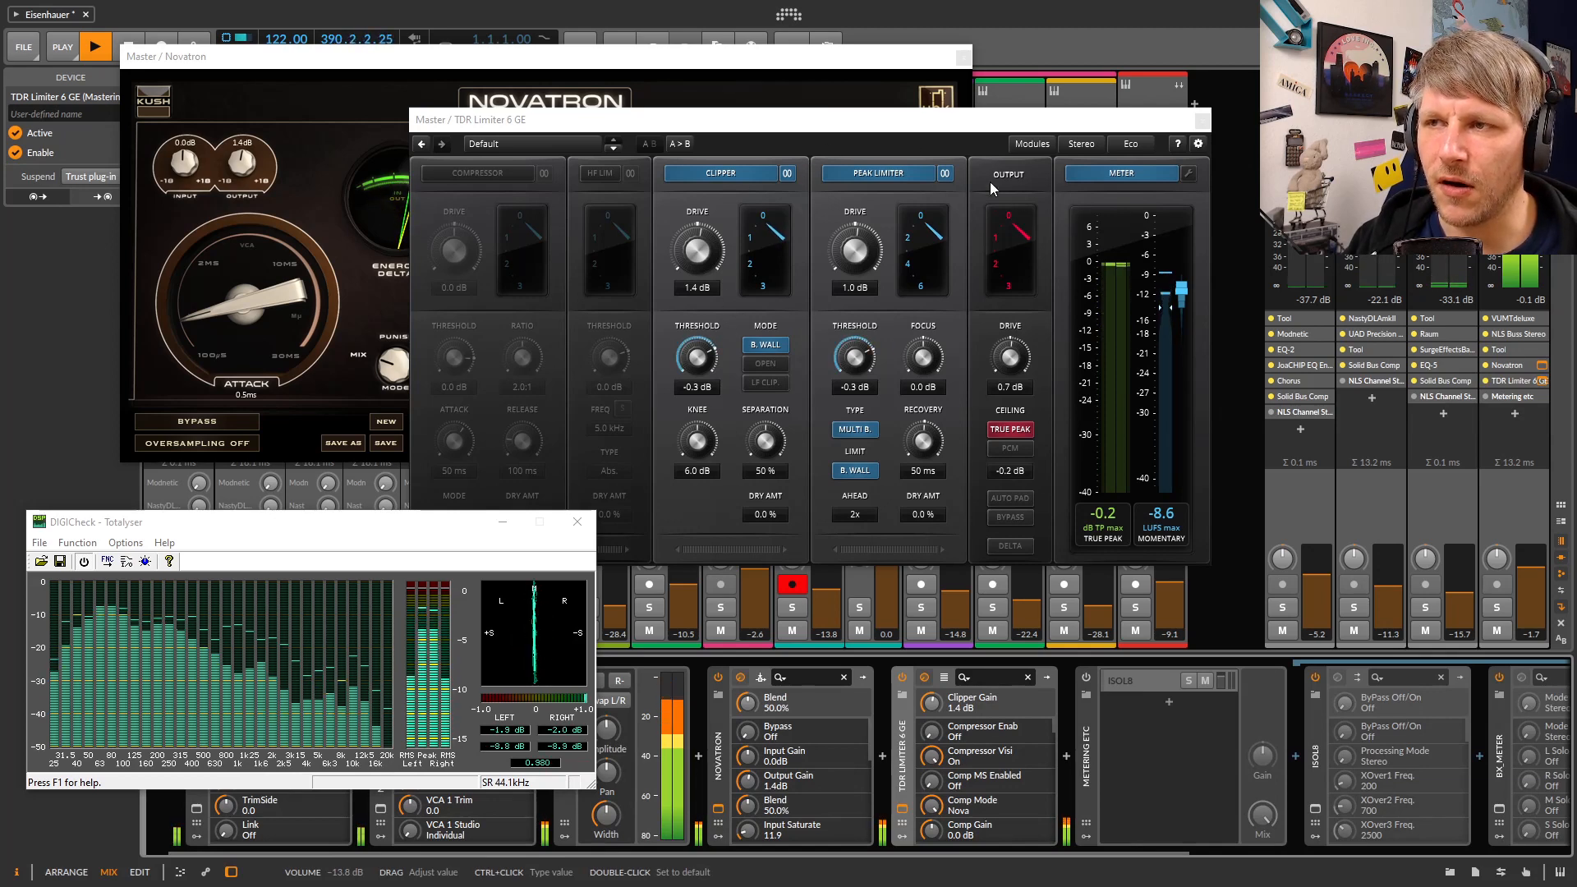
left_click(578, 523)
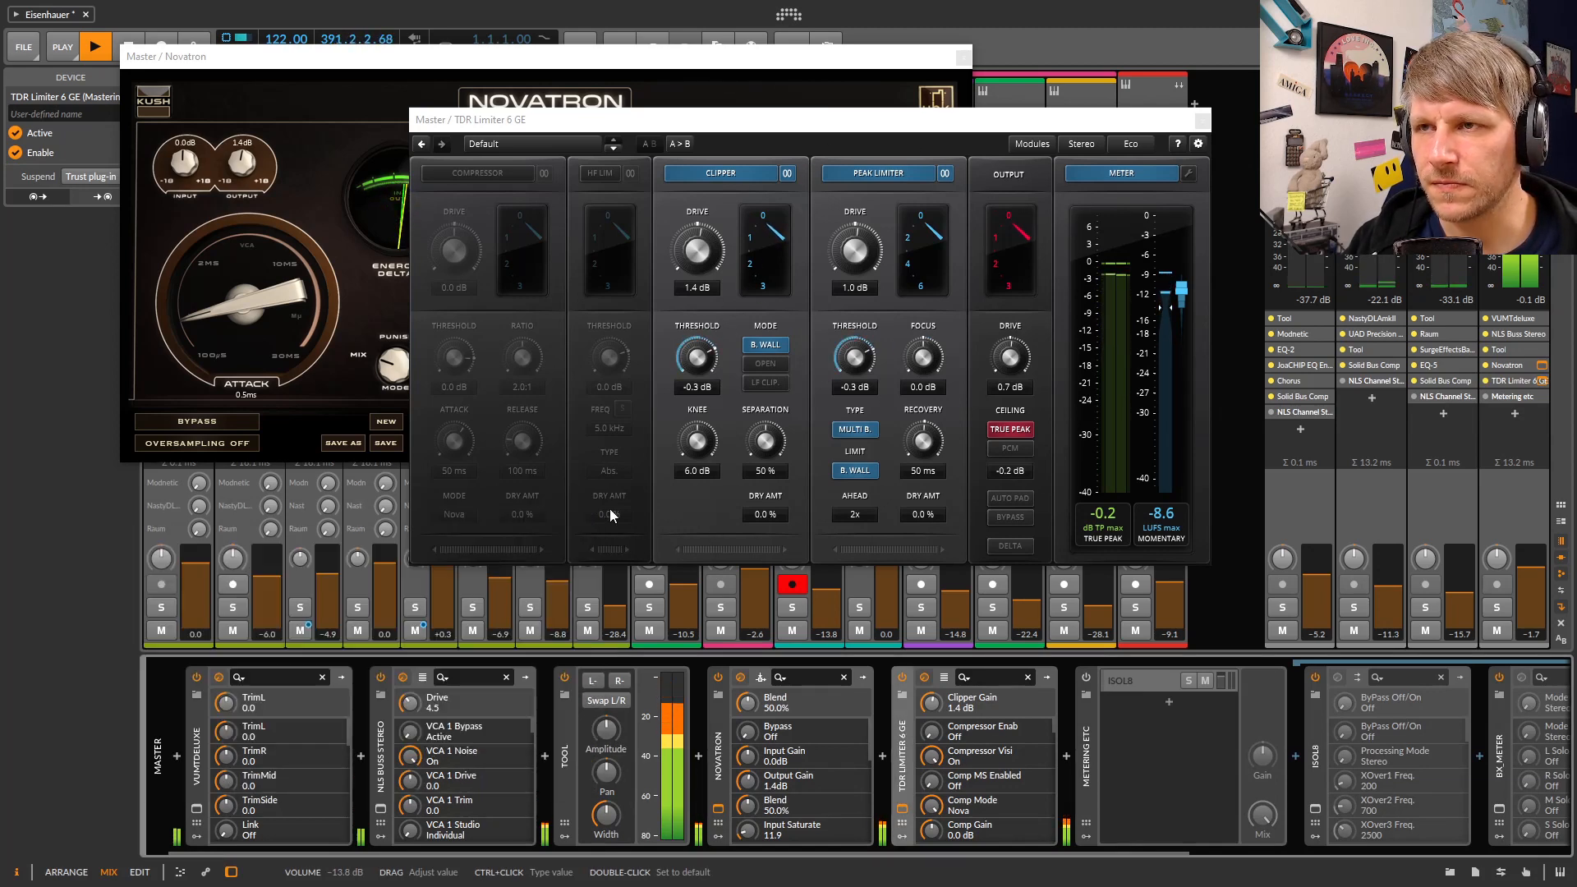
left_click_drag(831, 121, 808, 264)
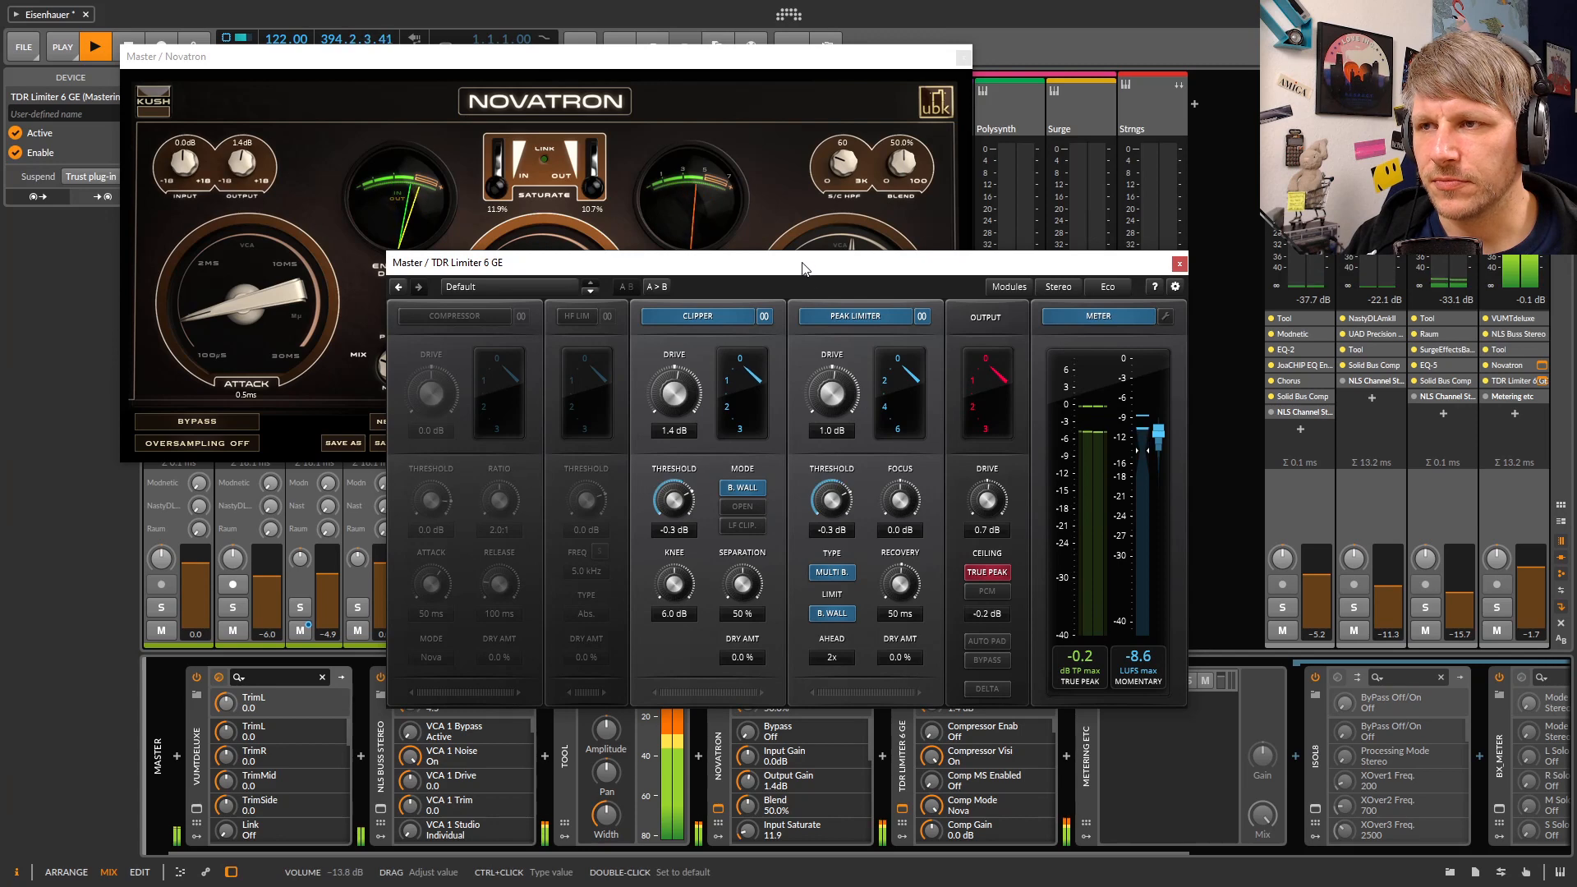
left_click_drag(801, 263, 739, 199)
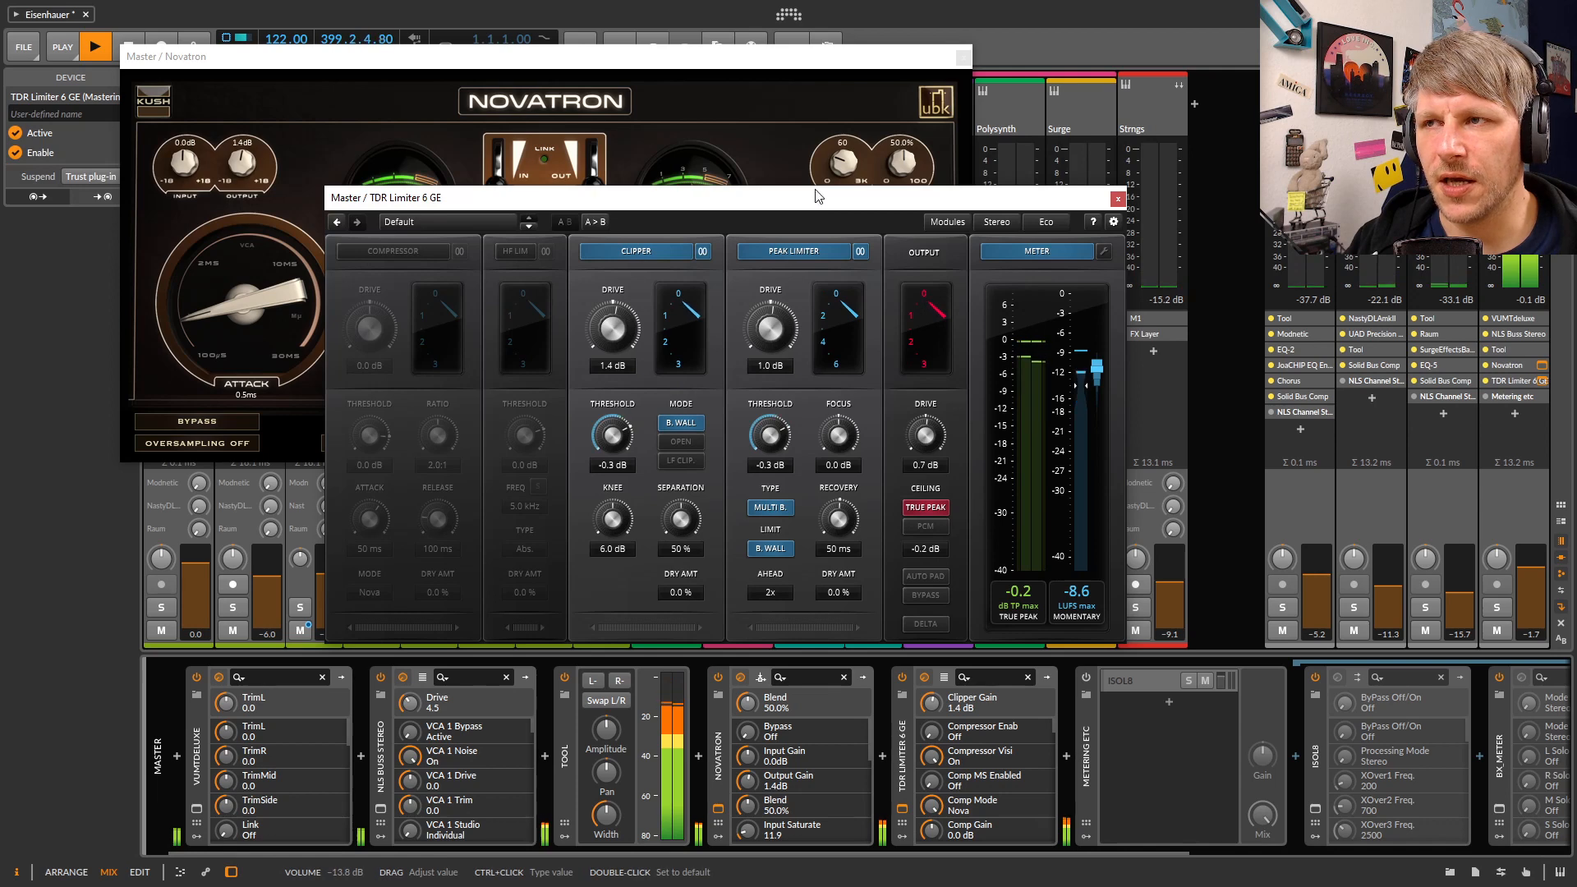
left_click(963, 58)
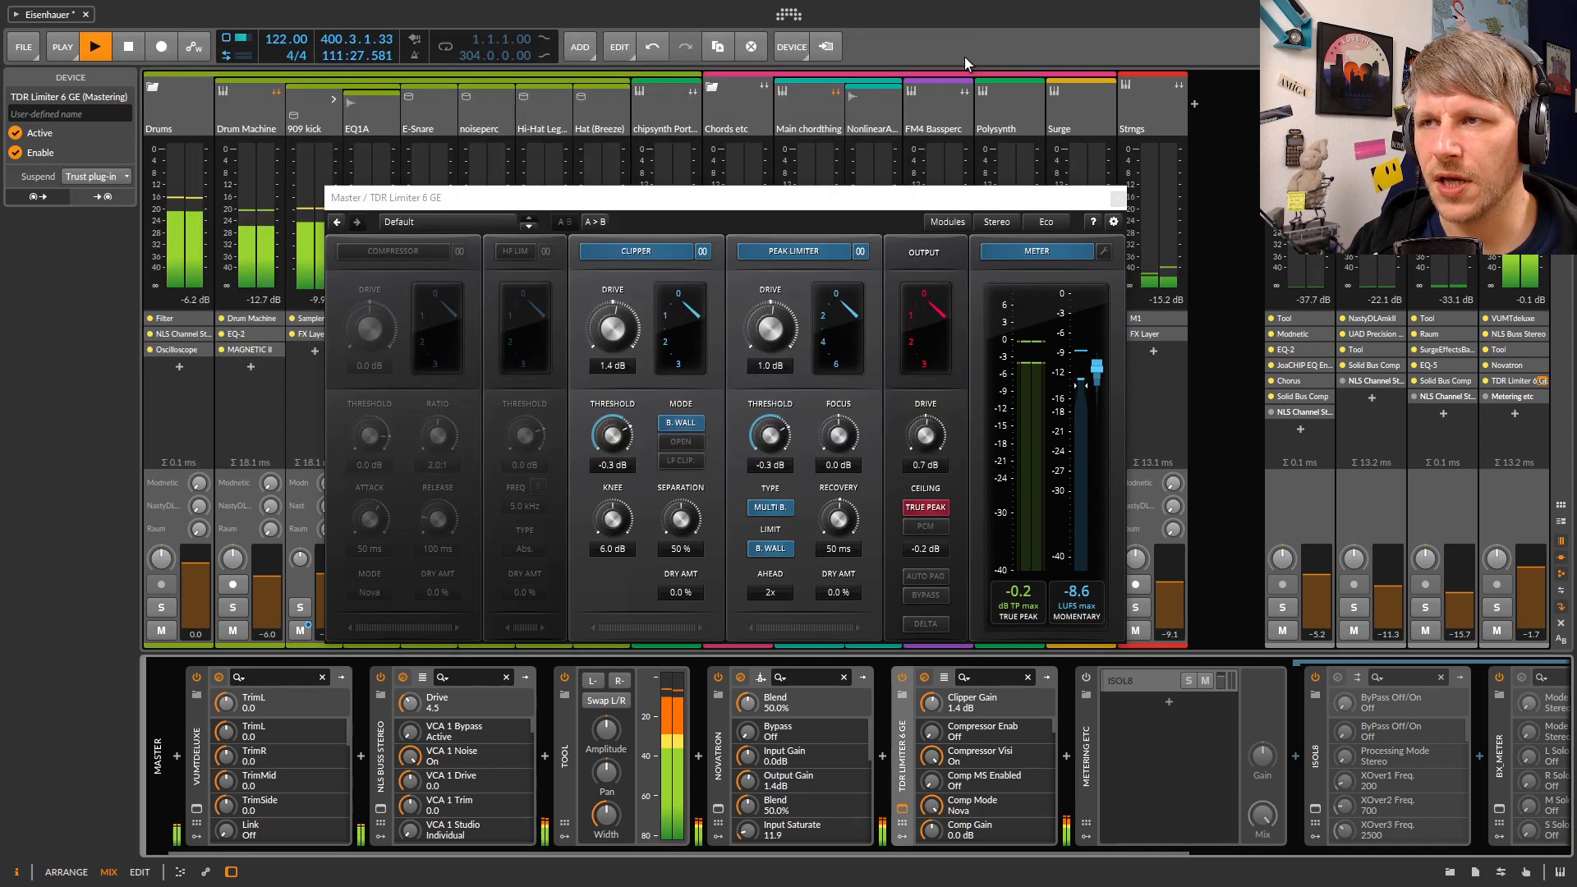
Select the Chords etc group track and move the limiter window clear of the channel meters
left_click_drag(697, 198, 1079, 175)
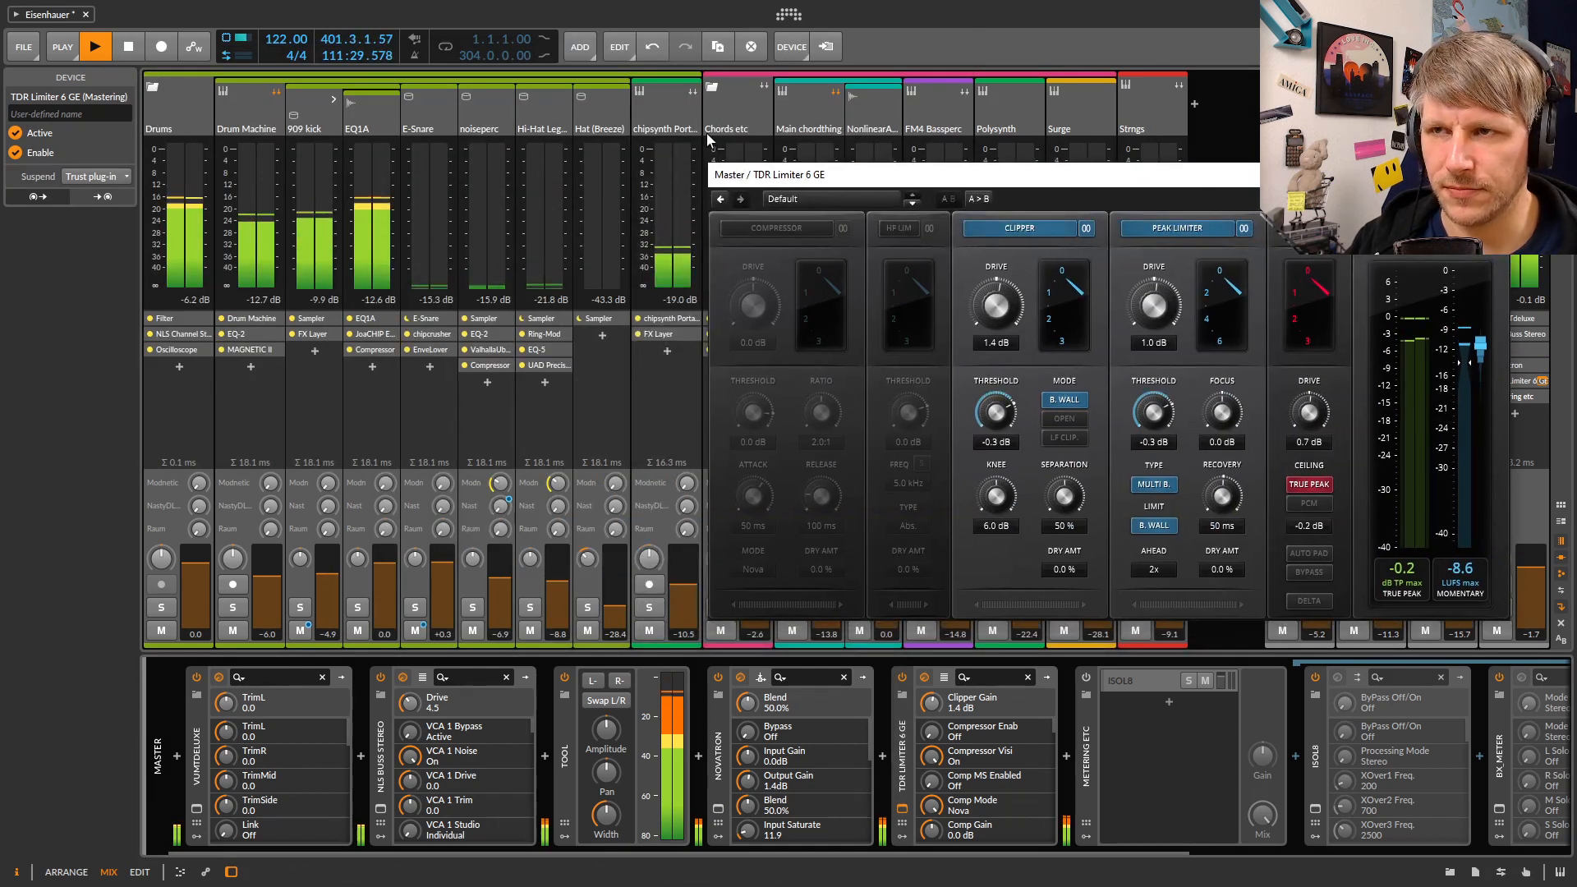
left_click(753, 106)
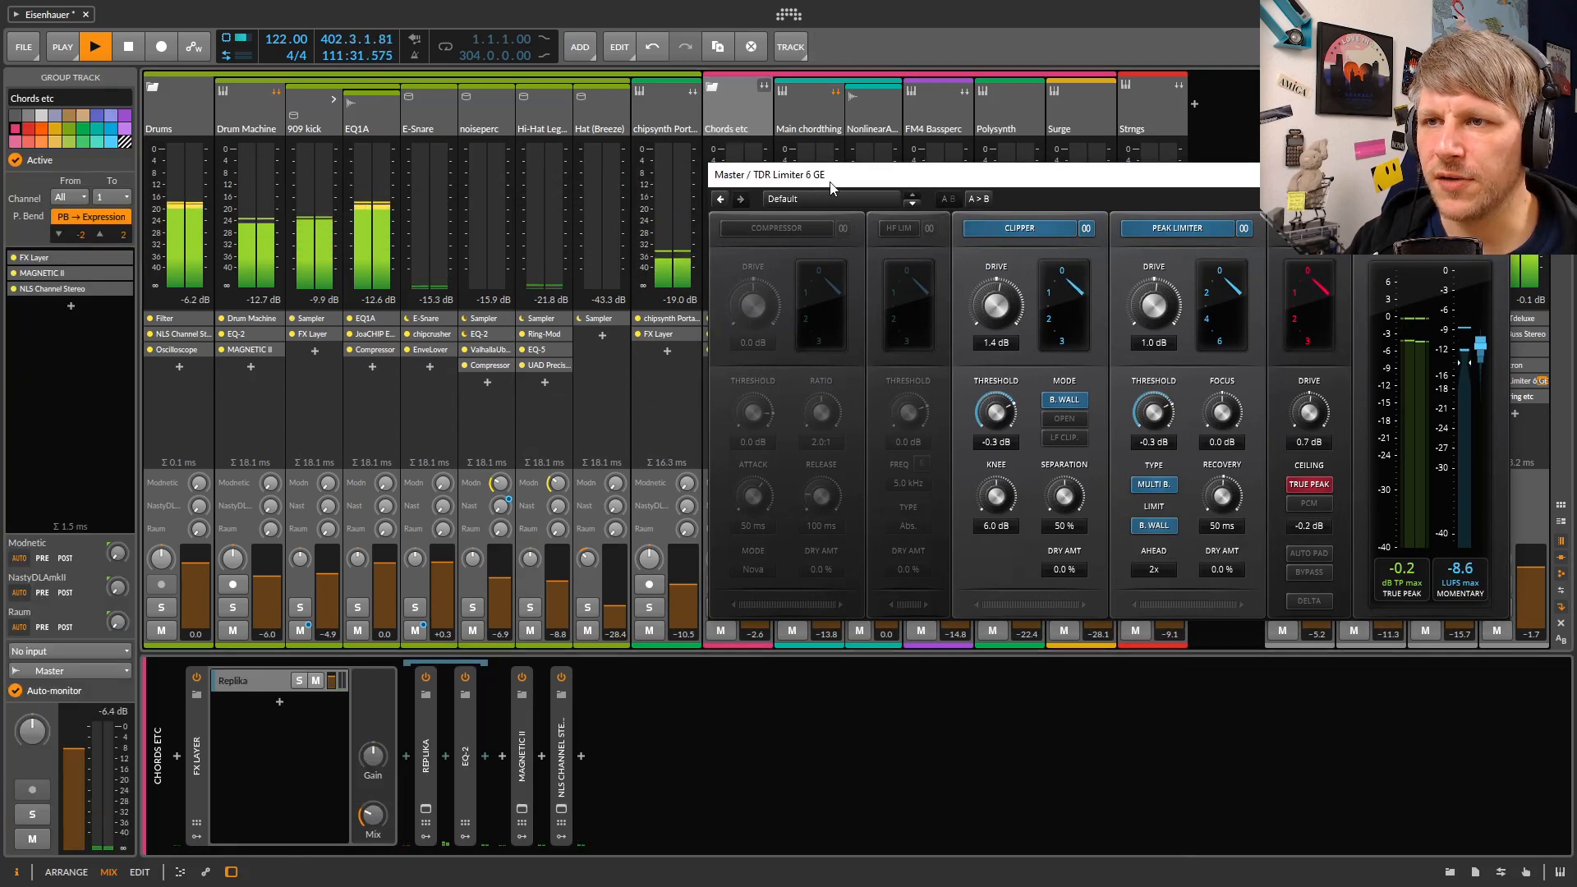
left_click_drag(829, 182, 859, 411)
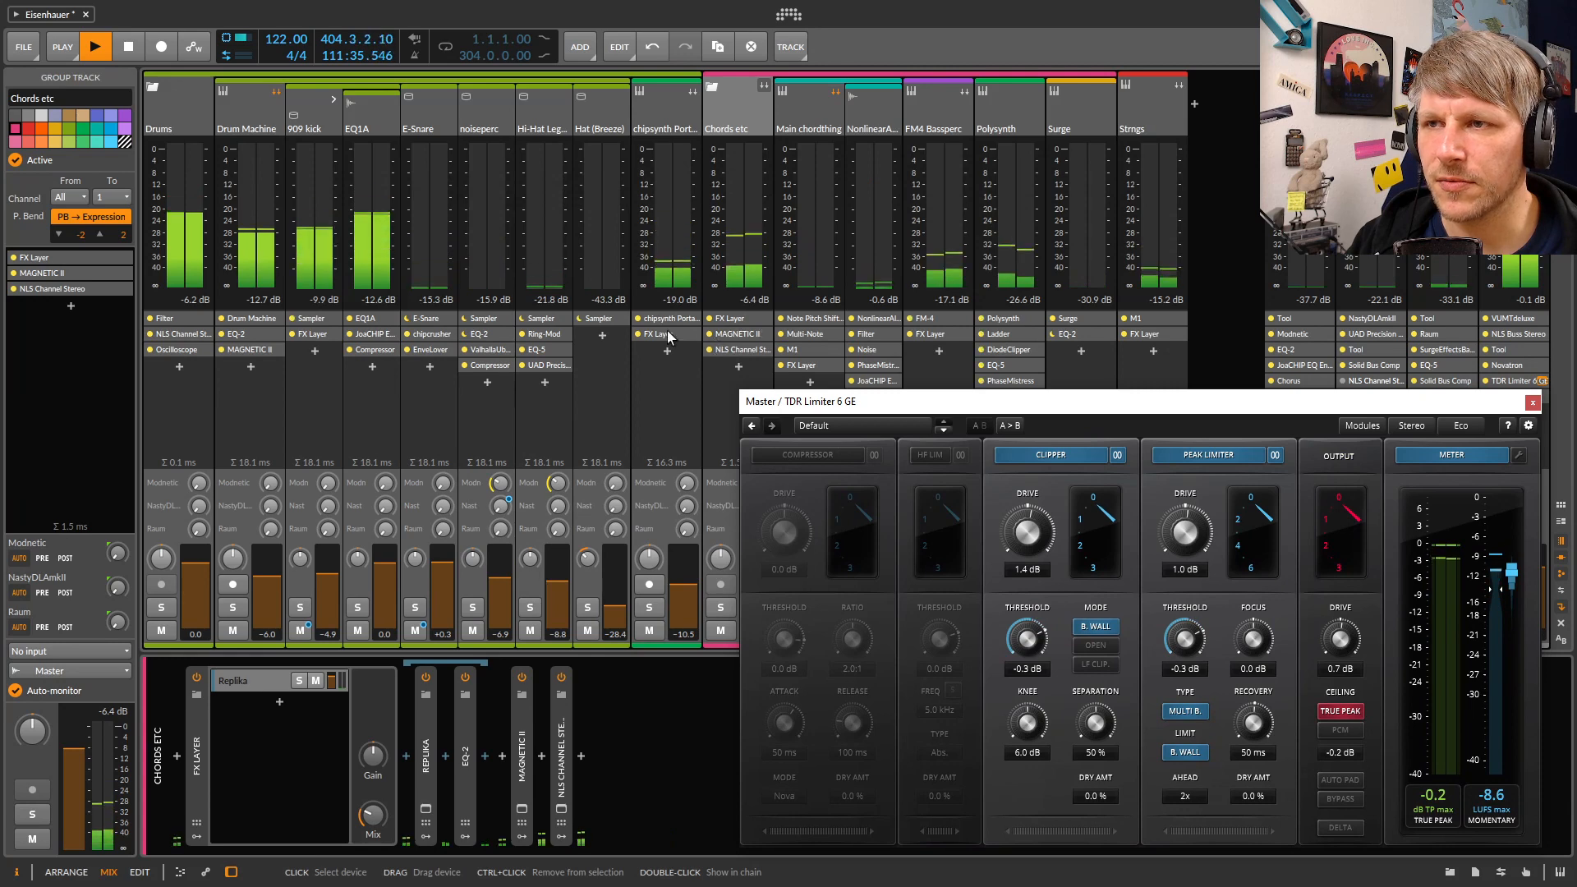
Unfold the chipsynth track and bypass MAGNETIC II on the E-Phonic X channel for comparison, leaving it enabled
left_click(693, 91)
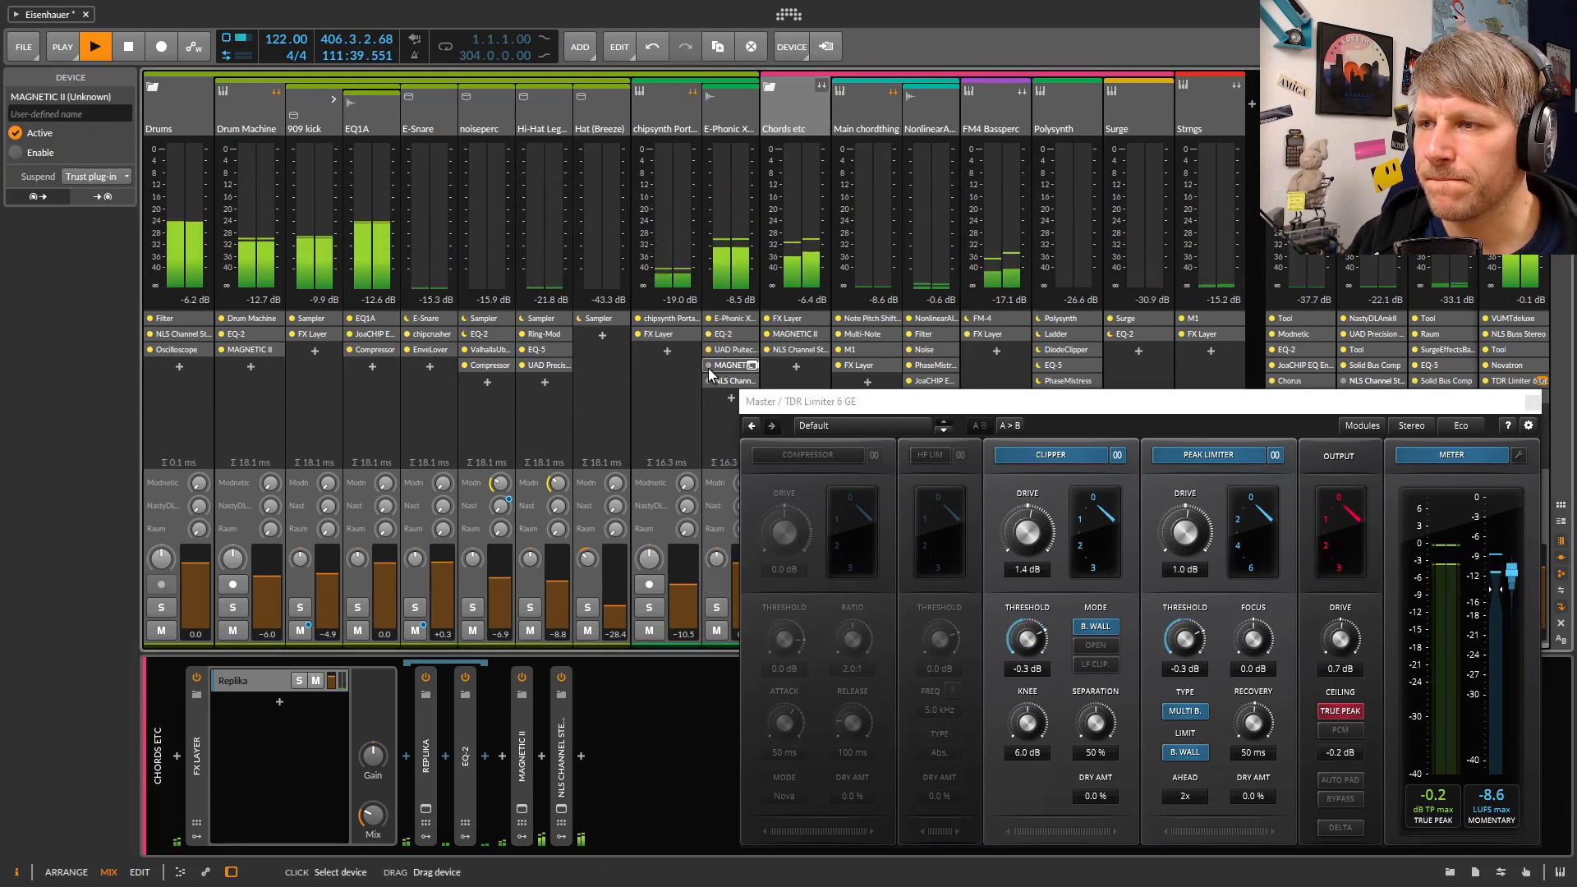
left_click(711, 370)
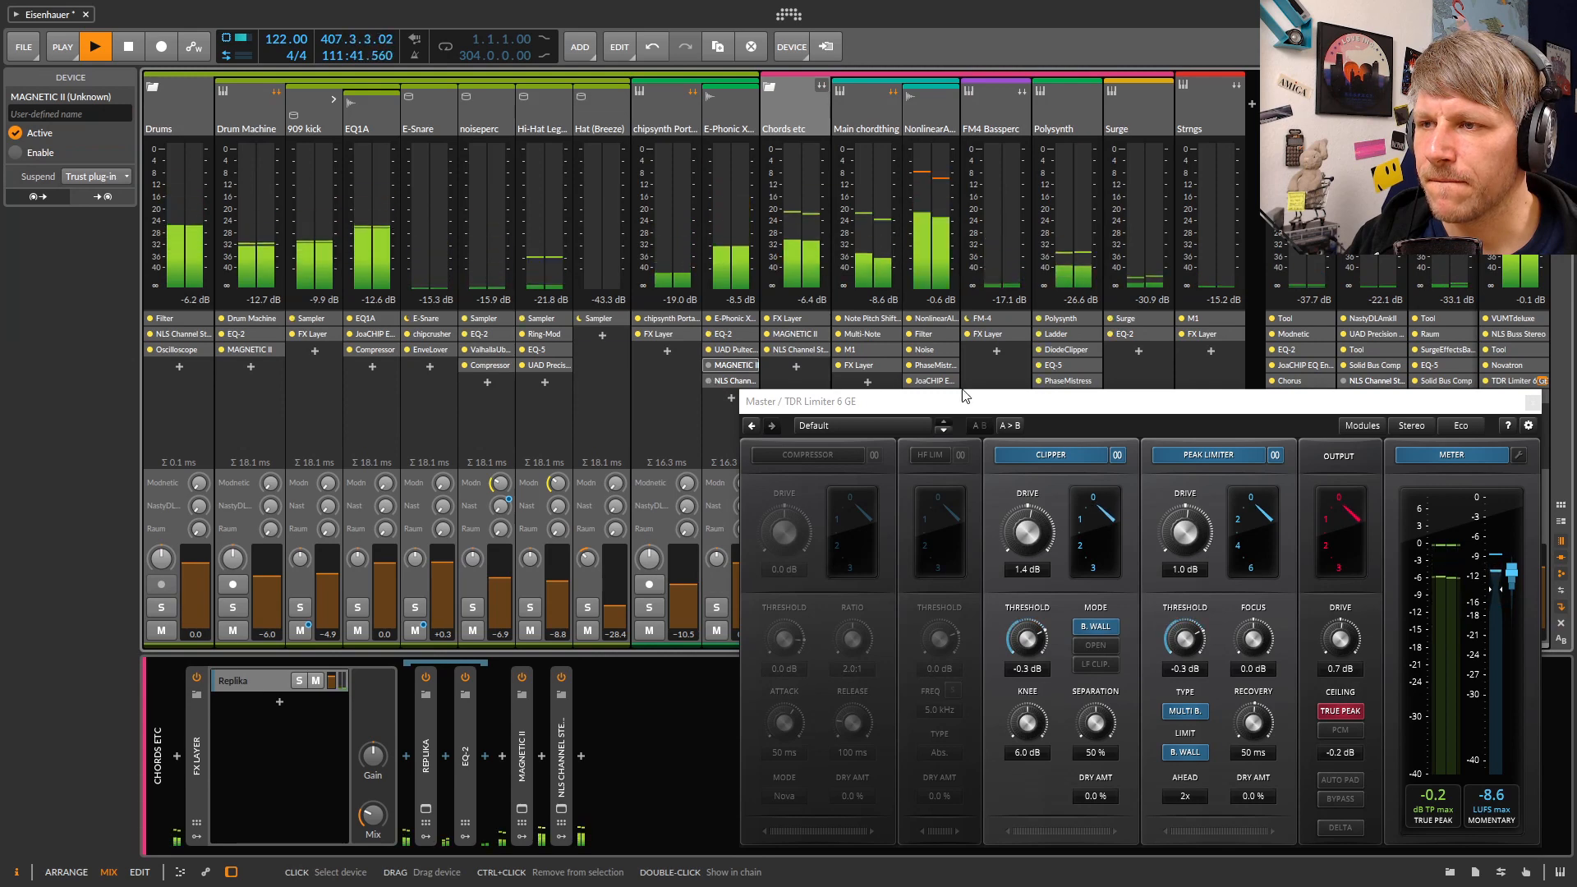
left_click_drag(1009, 412, 354, 332)
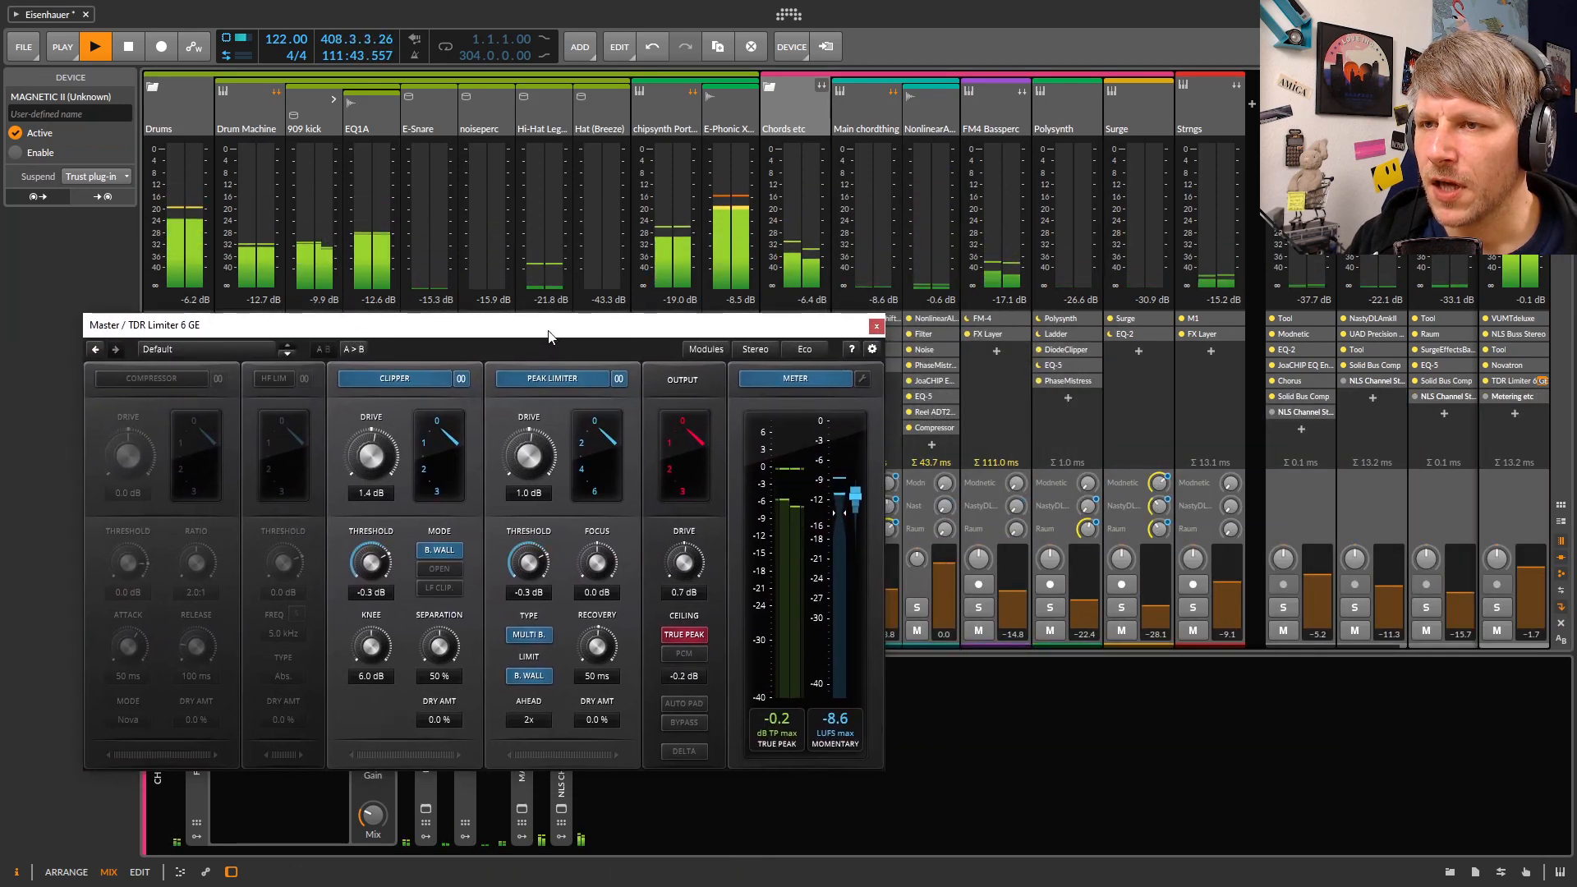
left_click_drag(552, 332, 474, 361)
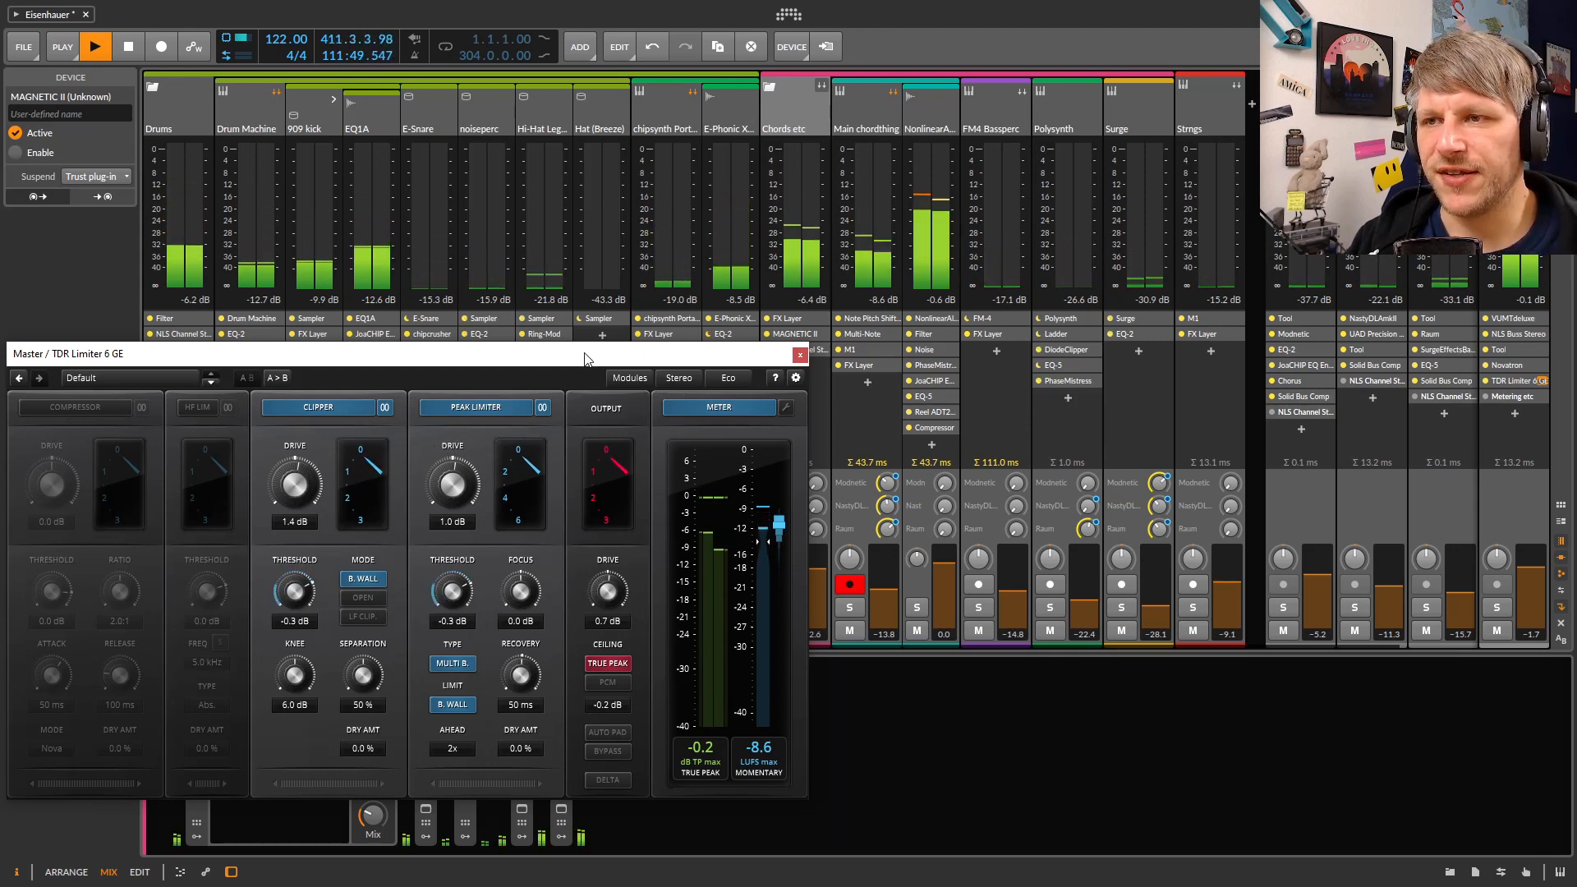
left_click_drag(584, 359, 619, 400)
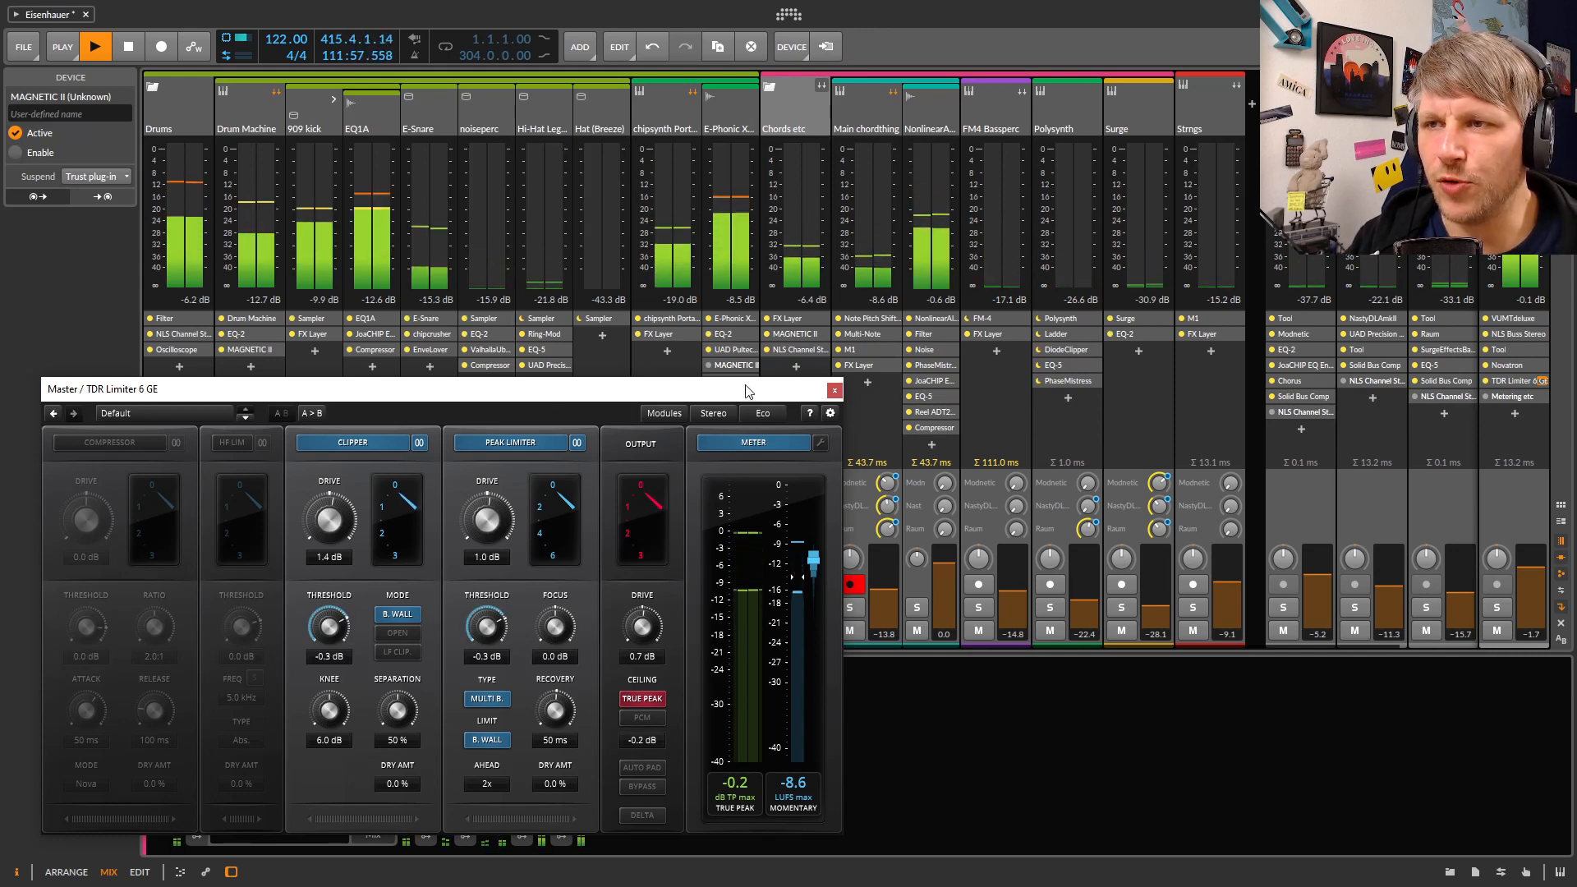
left_click_drag(748, 394, 542, 379)
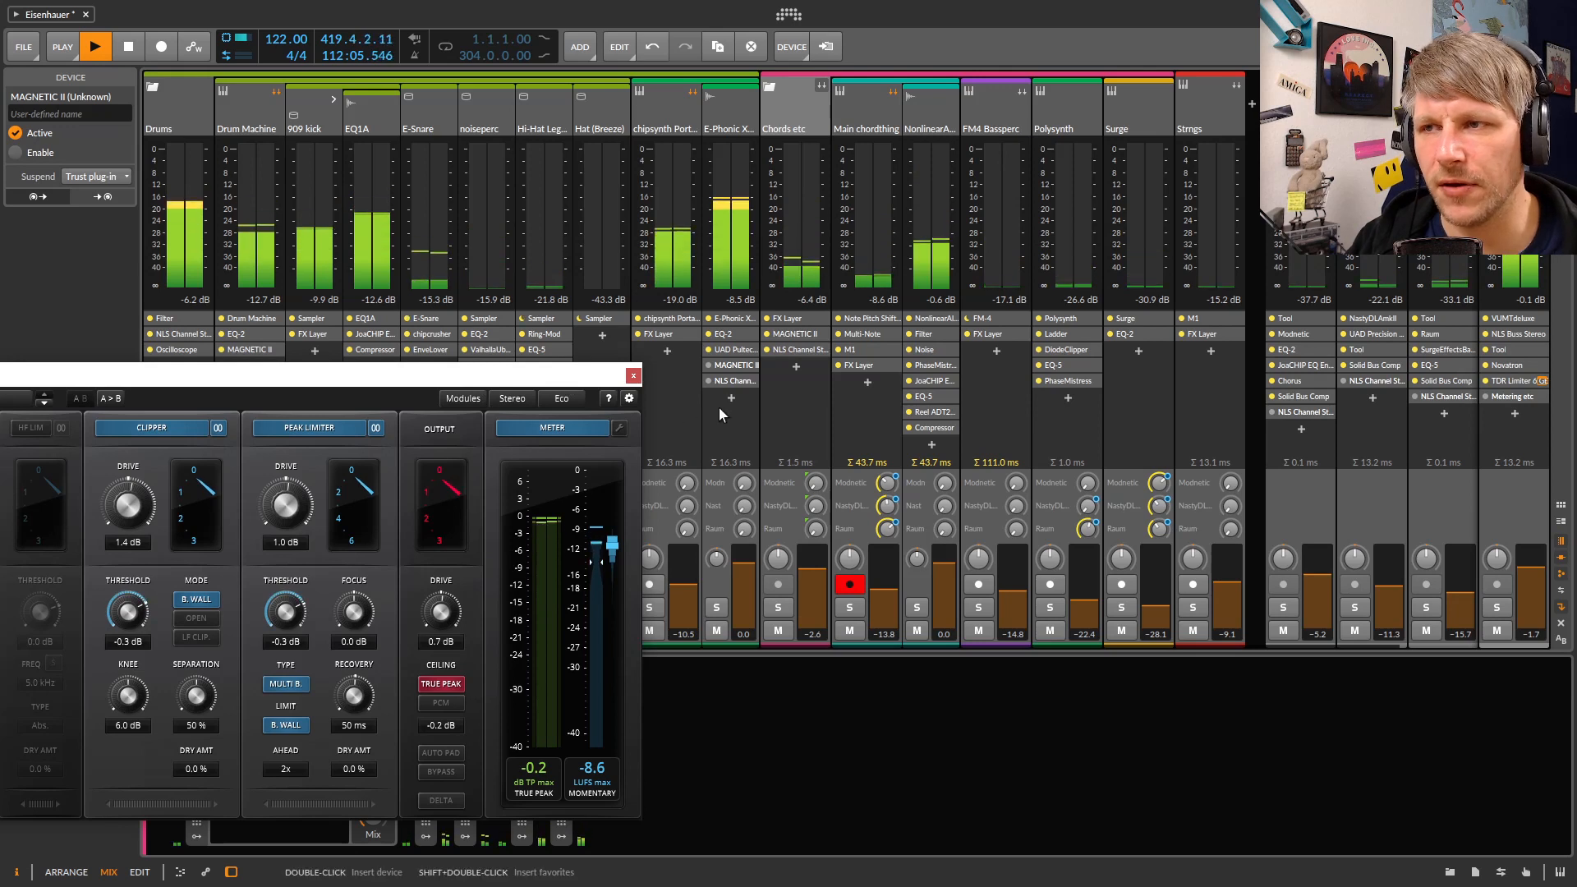
left_click(708, 365)
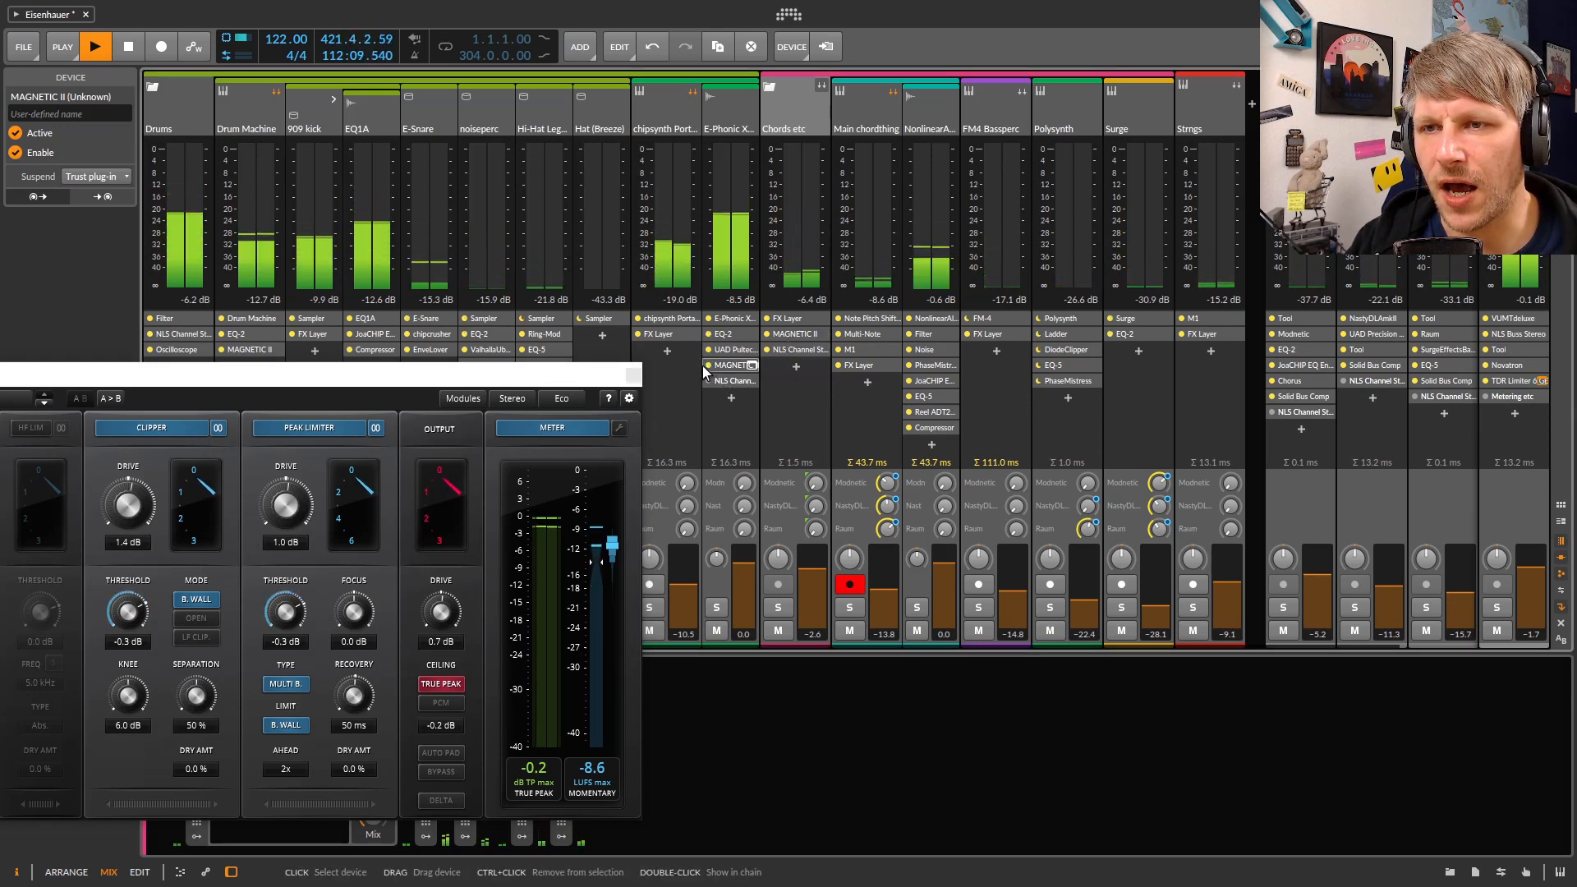
left_click_drag(346, 374, 1132, 472)
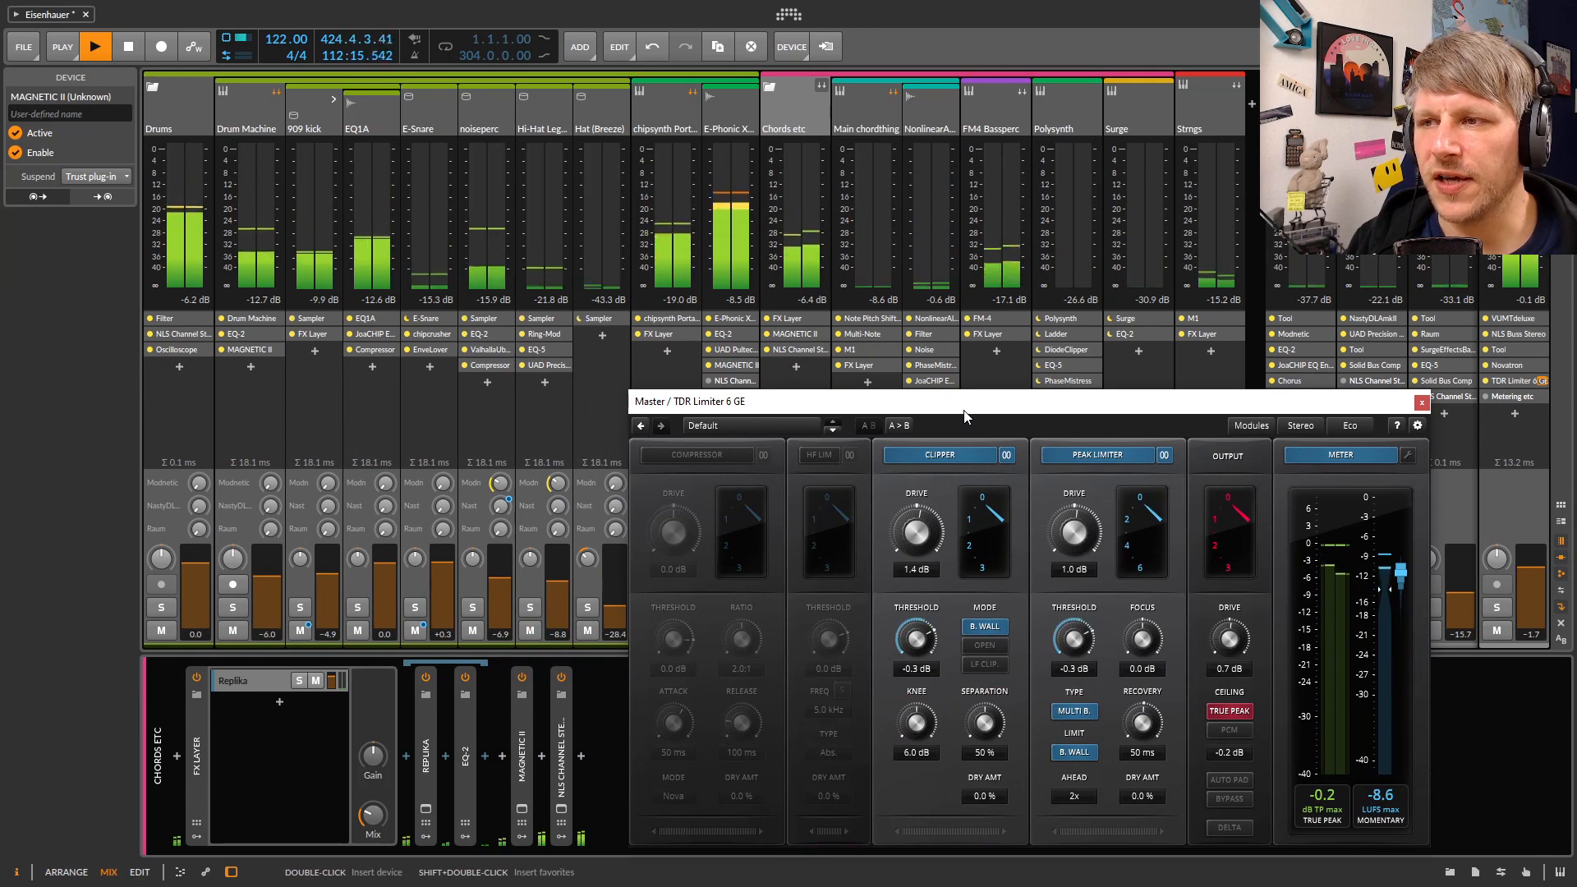
Toggle E-Snare's EnveLover, E-Phonic X's MAGNETIC II and the EQ1A device for comparison, leaving all three enabled
left_click(415, 119)
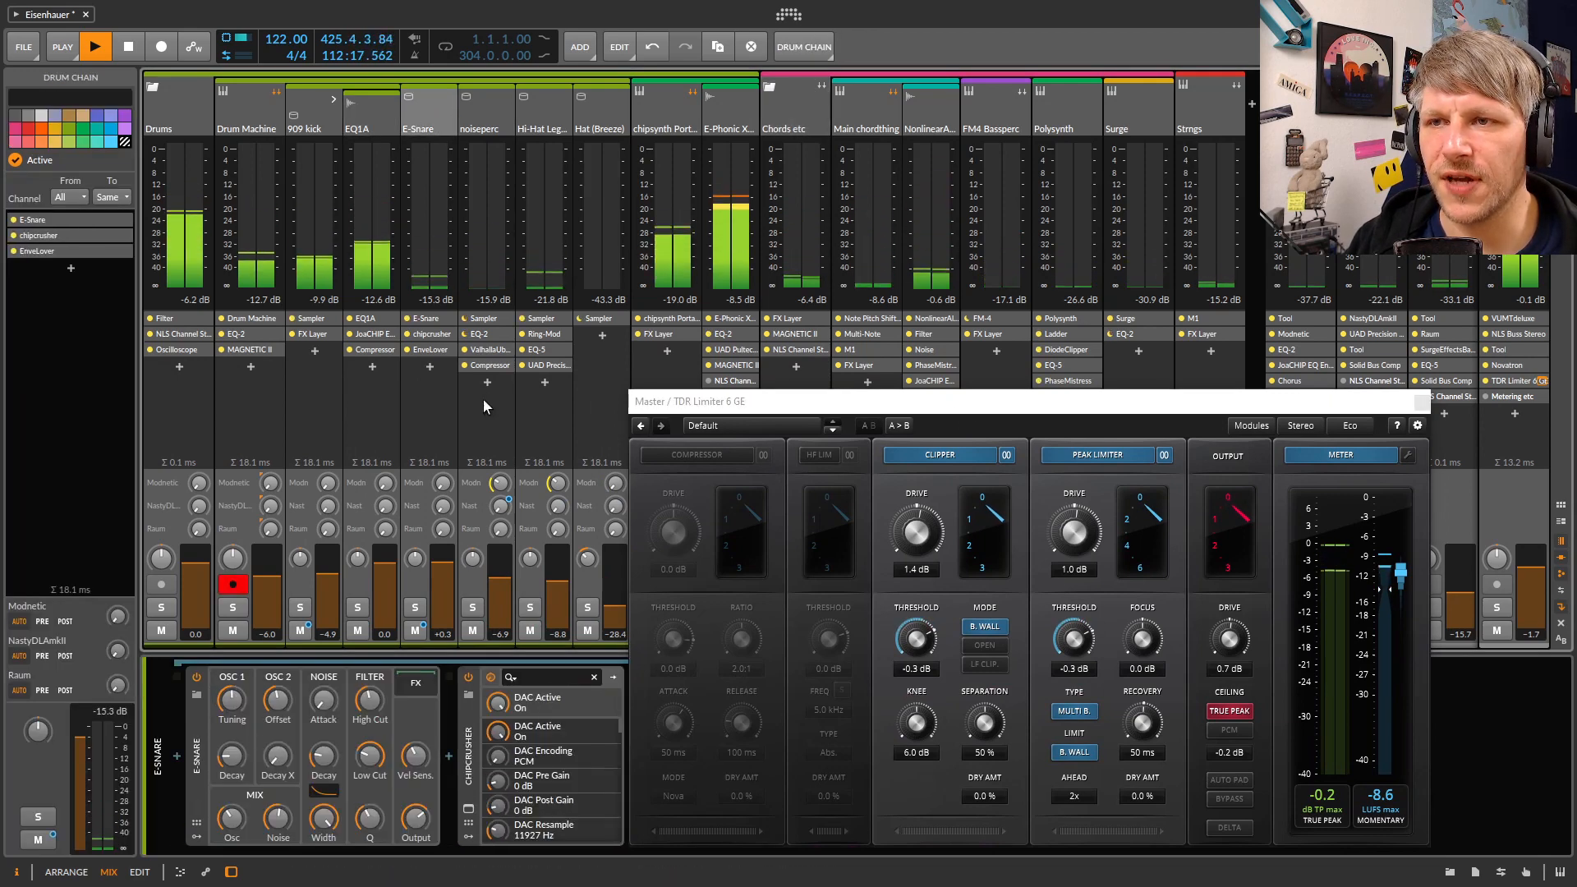
left_click(411, 352)
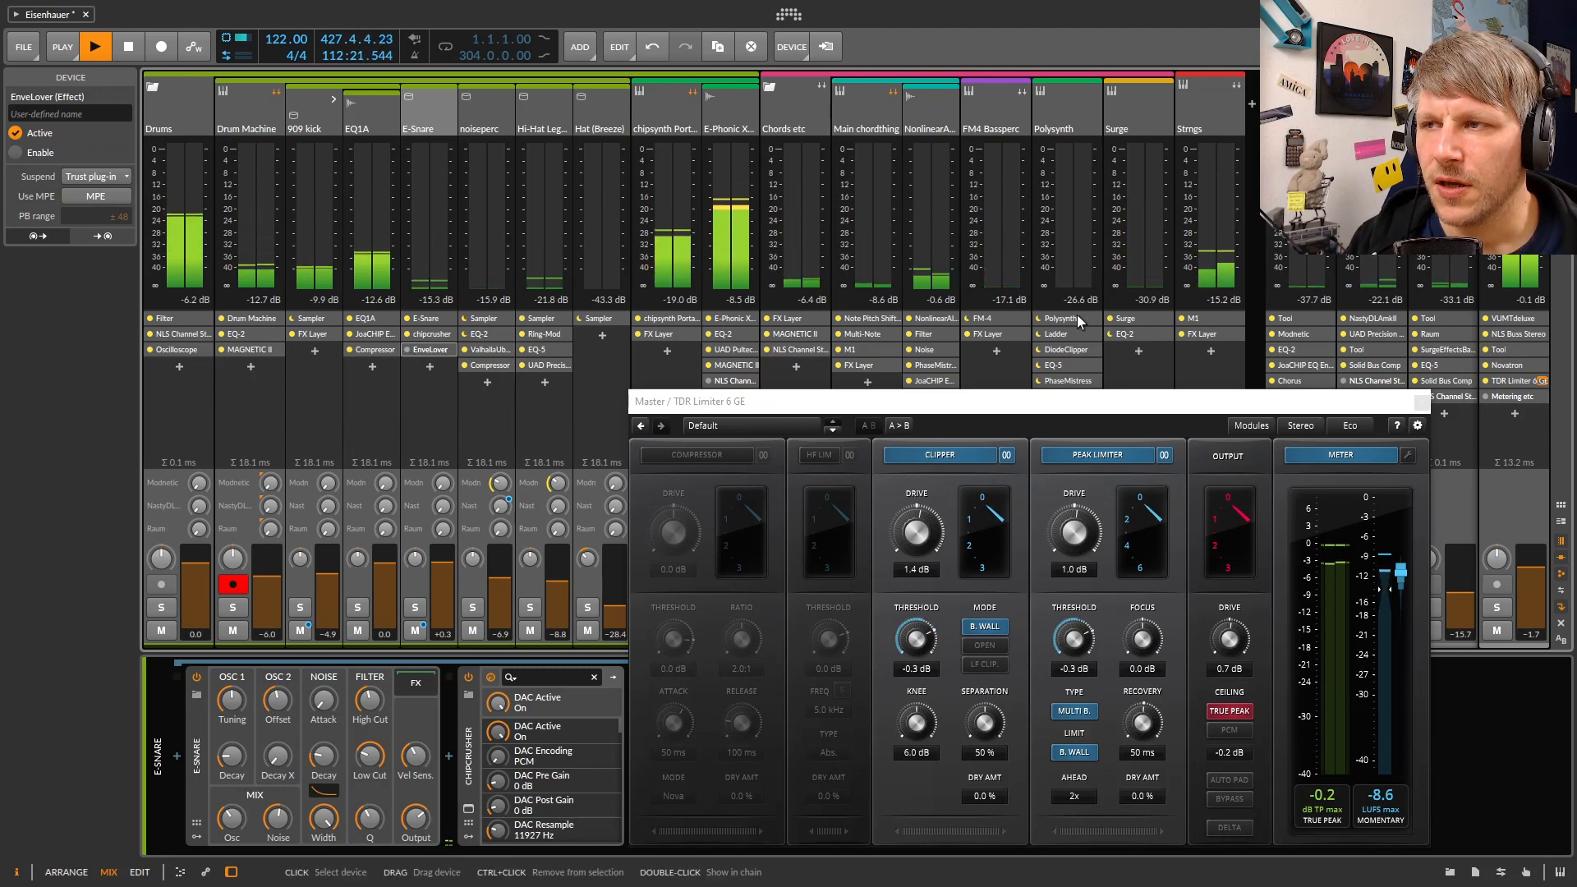
left_click(709, 366)
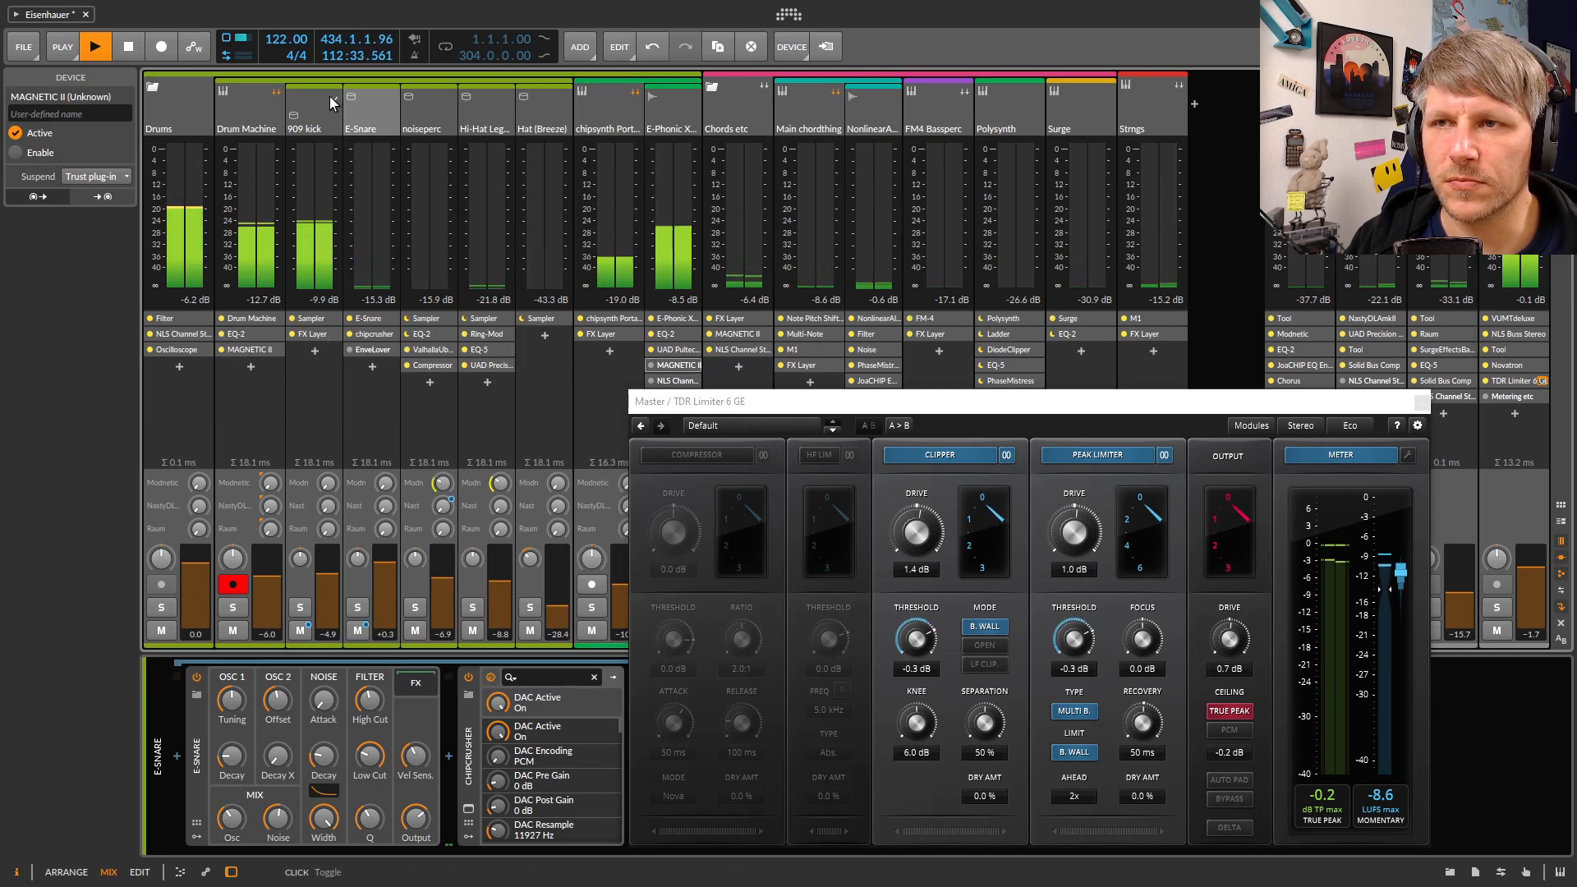
left_click(358, 323)
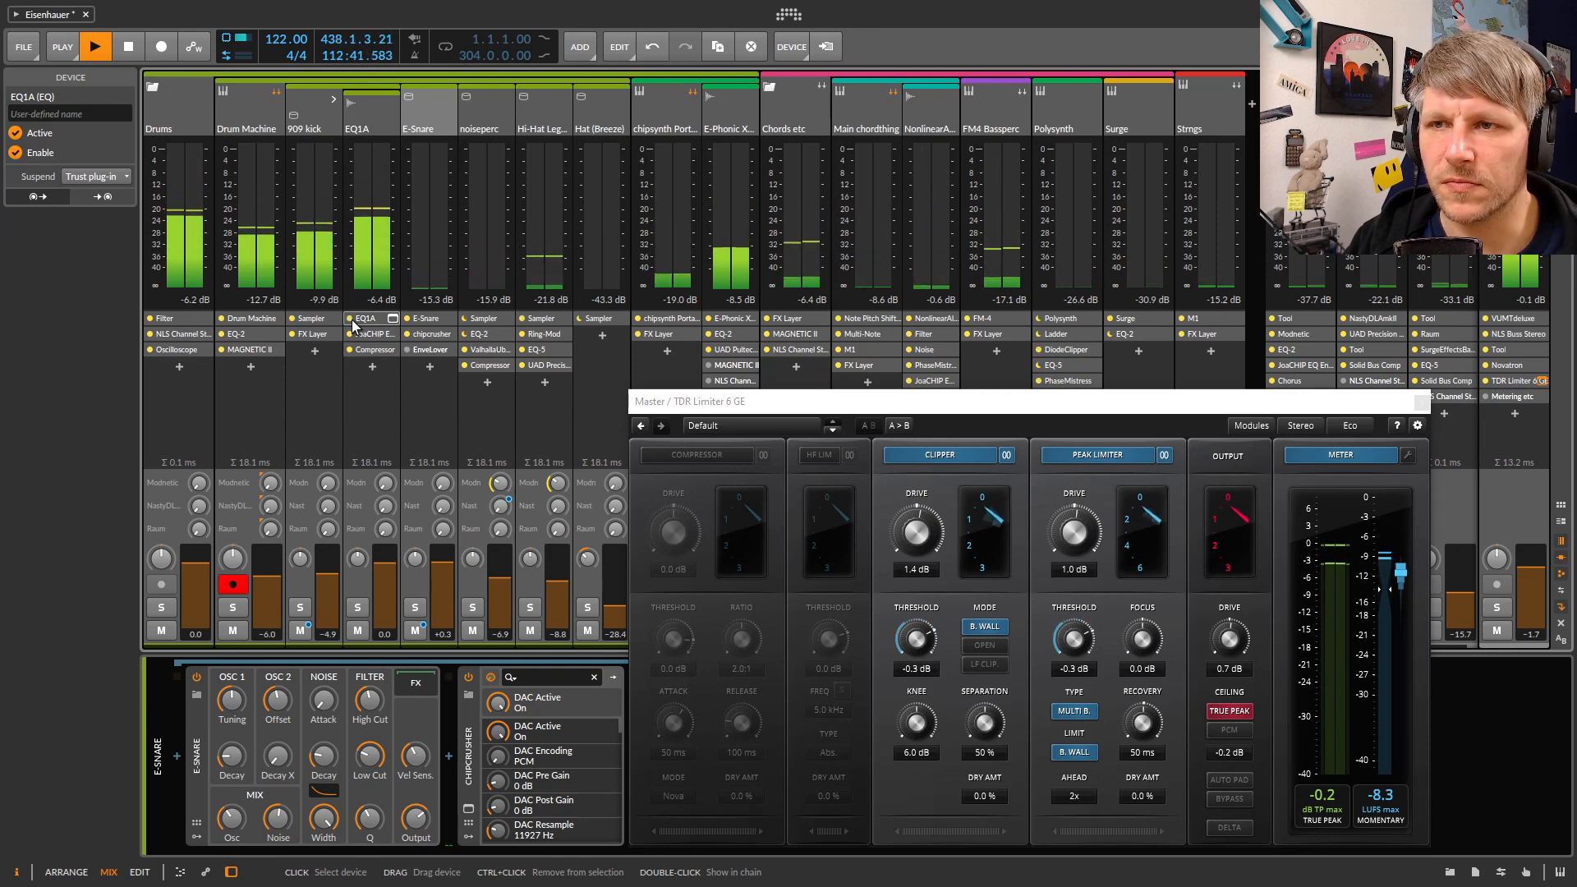
left_click_drag(803, 401, 686, 409)
left_click(707, 367)
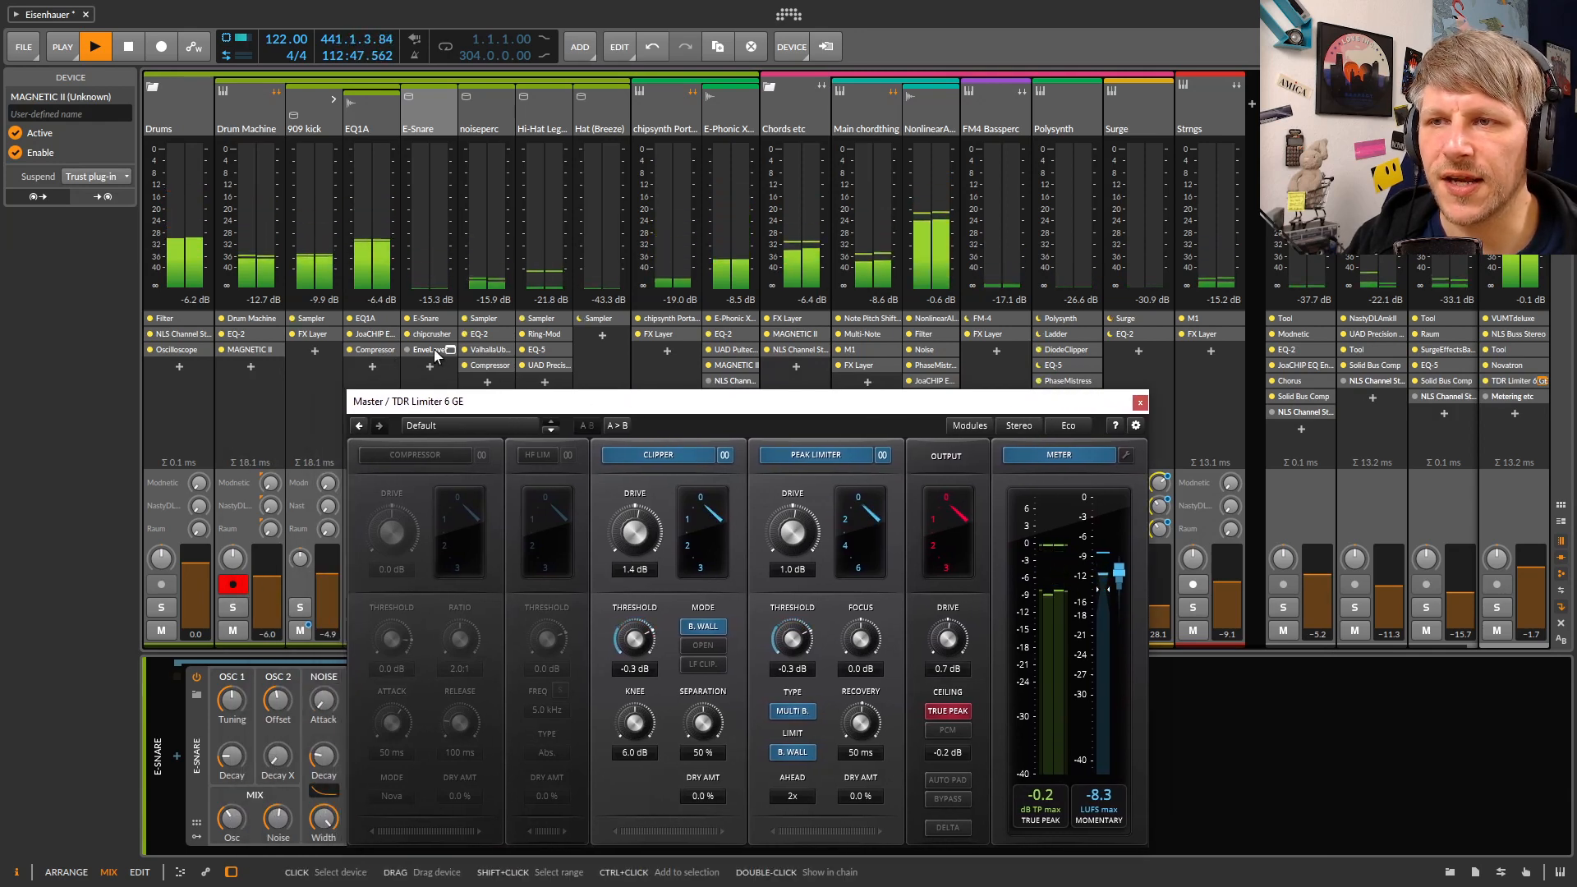
left_click(415, 350)
Close the TDR Limiter 6 GE window and switch to the DIGICheck Totalyser, positioning it over the mixer
left_click_drag(819, 402, 662, 229)
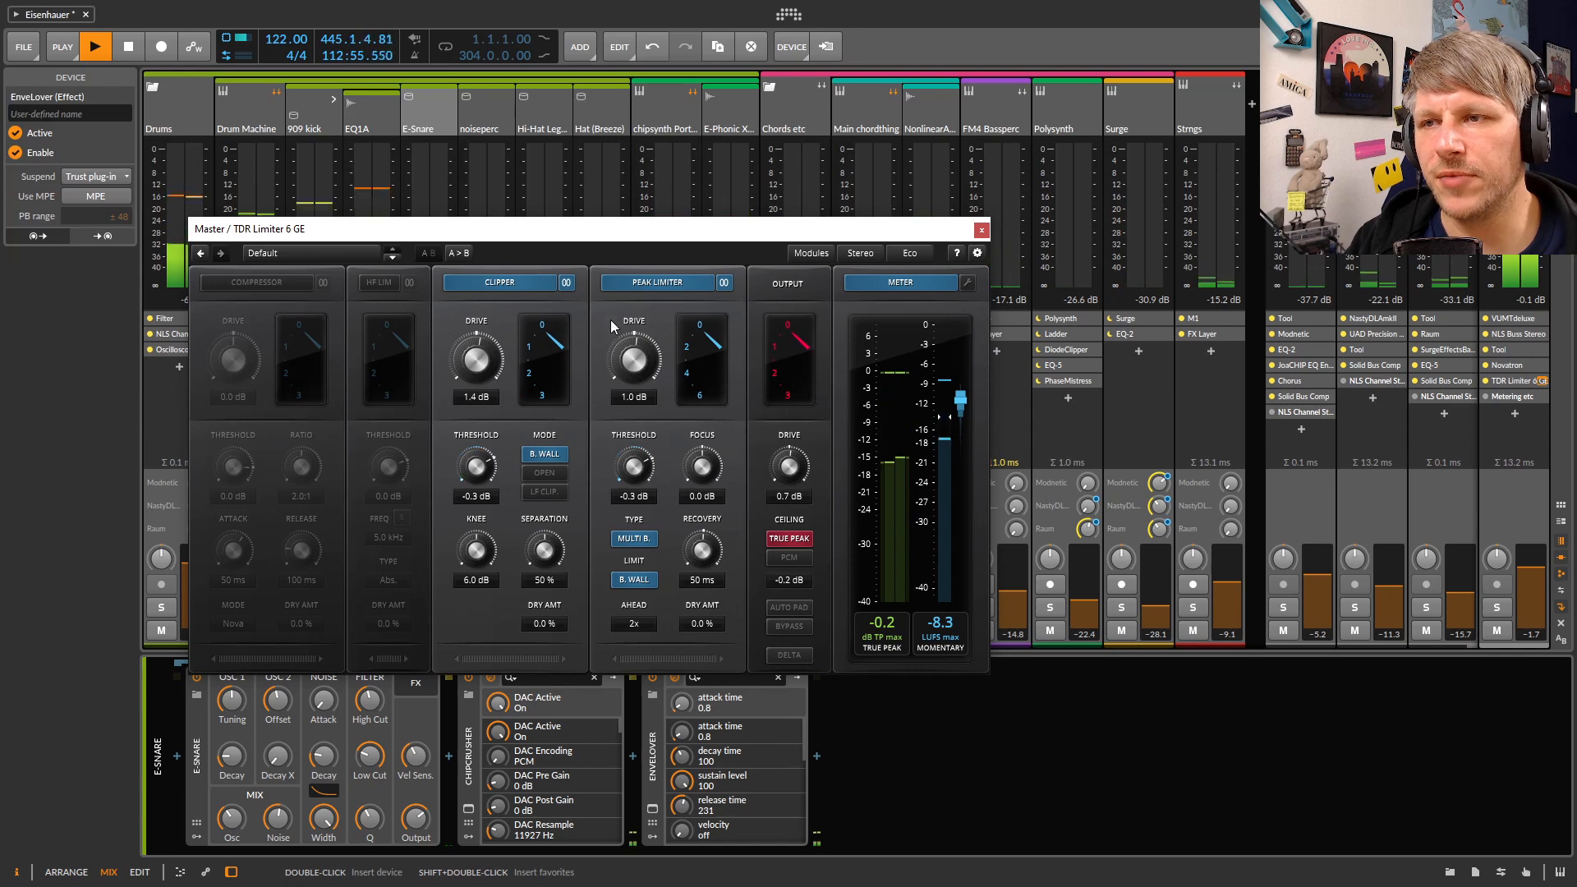
left_click(982, 231)
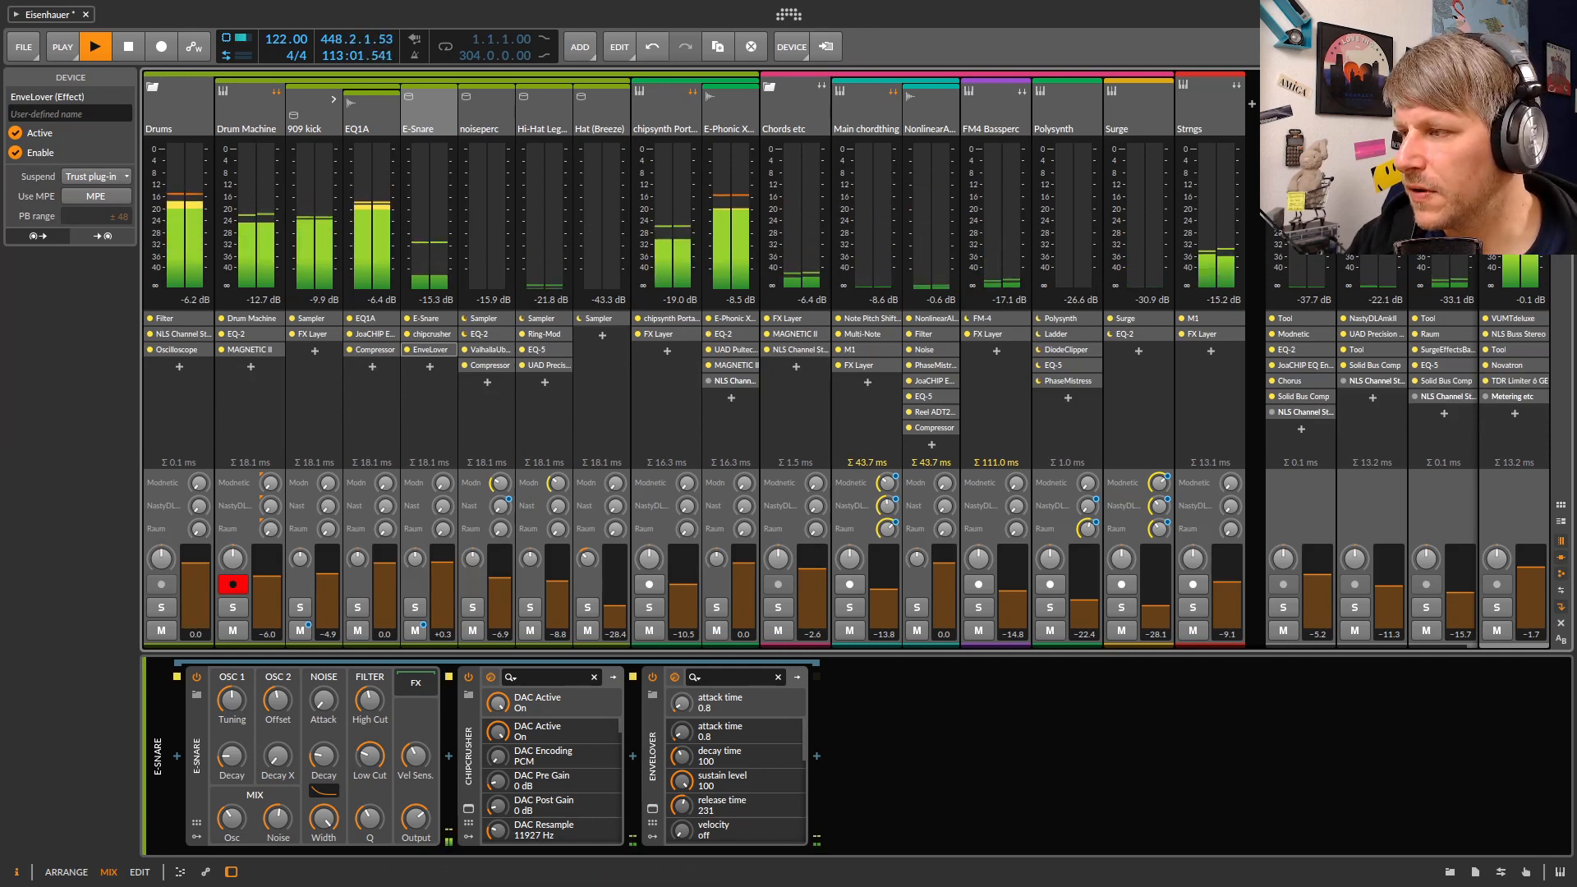
key("alt+Tab")
left_click_drag(379, 527, 881, 362)
left_click_drag(764, 371, 688, 366)
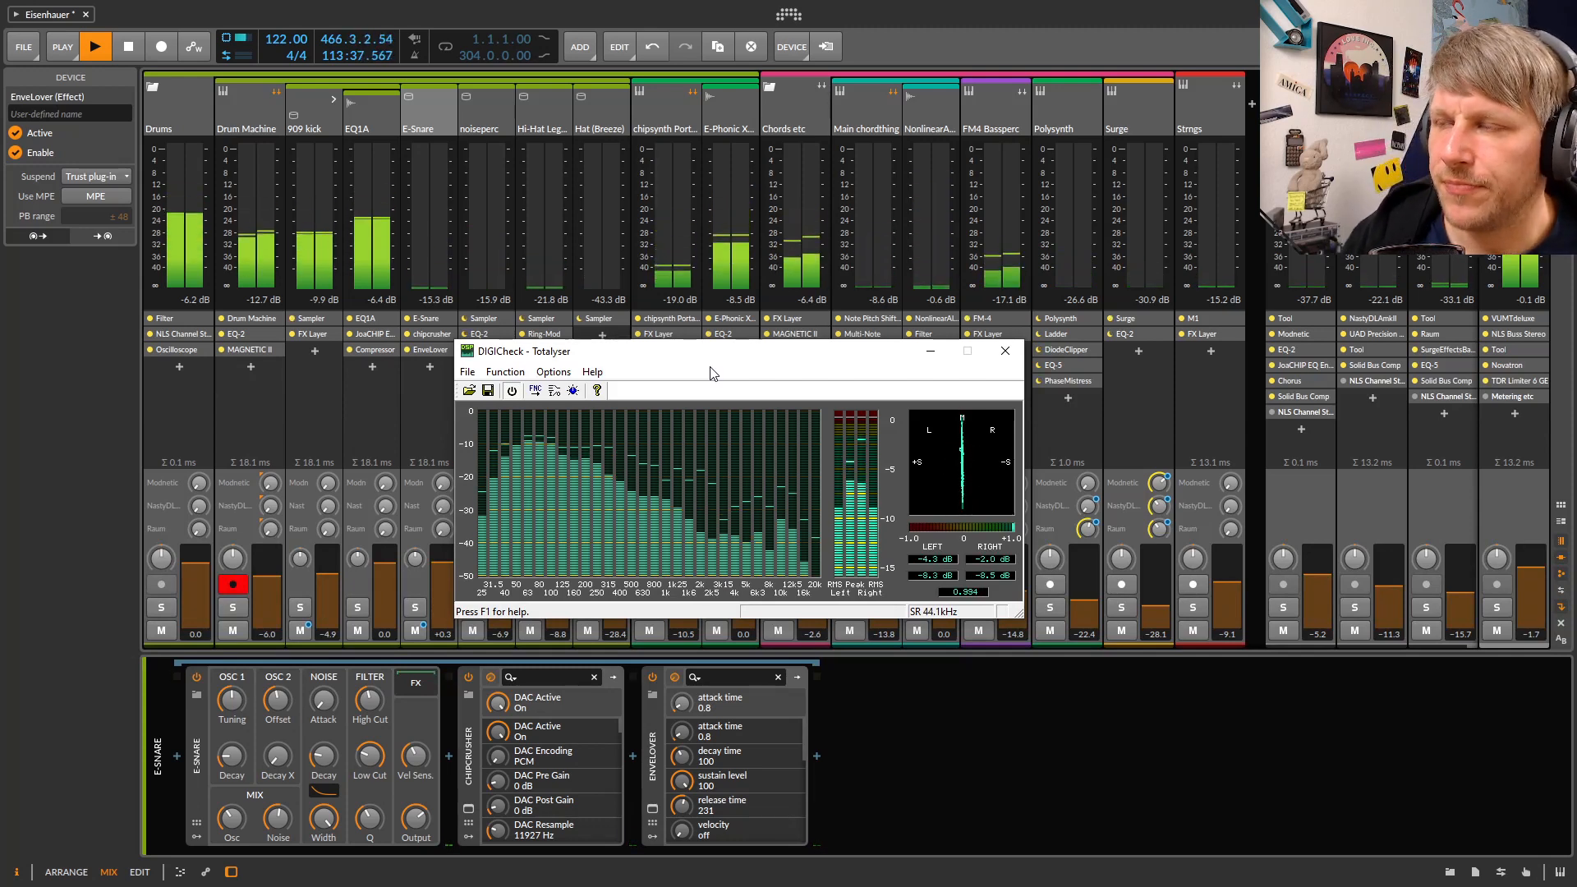
Select the Master track, close the Totalyser, and reopen and reposition the TDR Limiter 6 GE window
left_click(1533, 380)
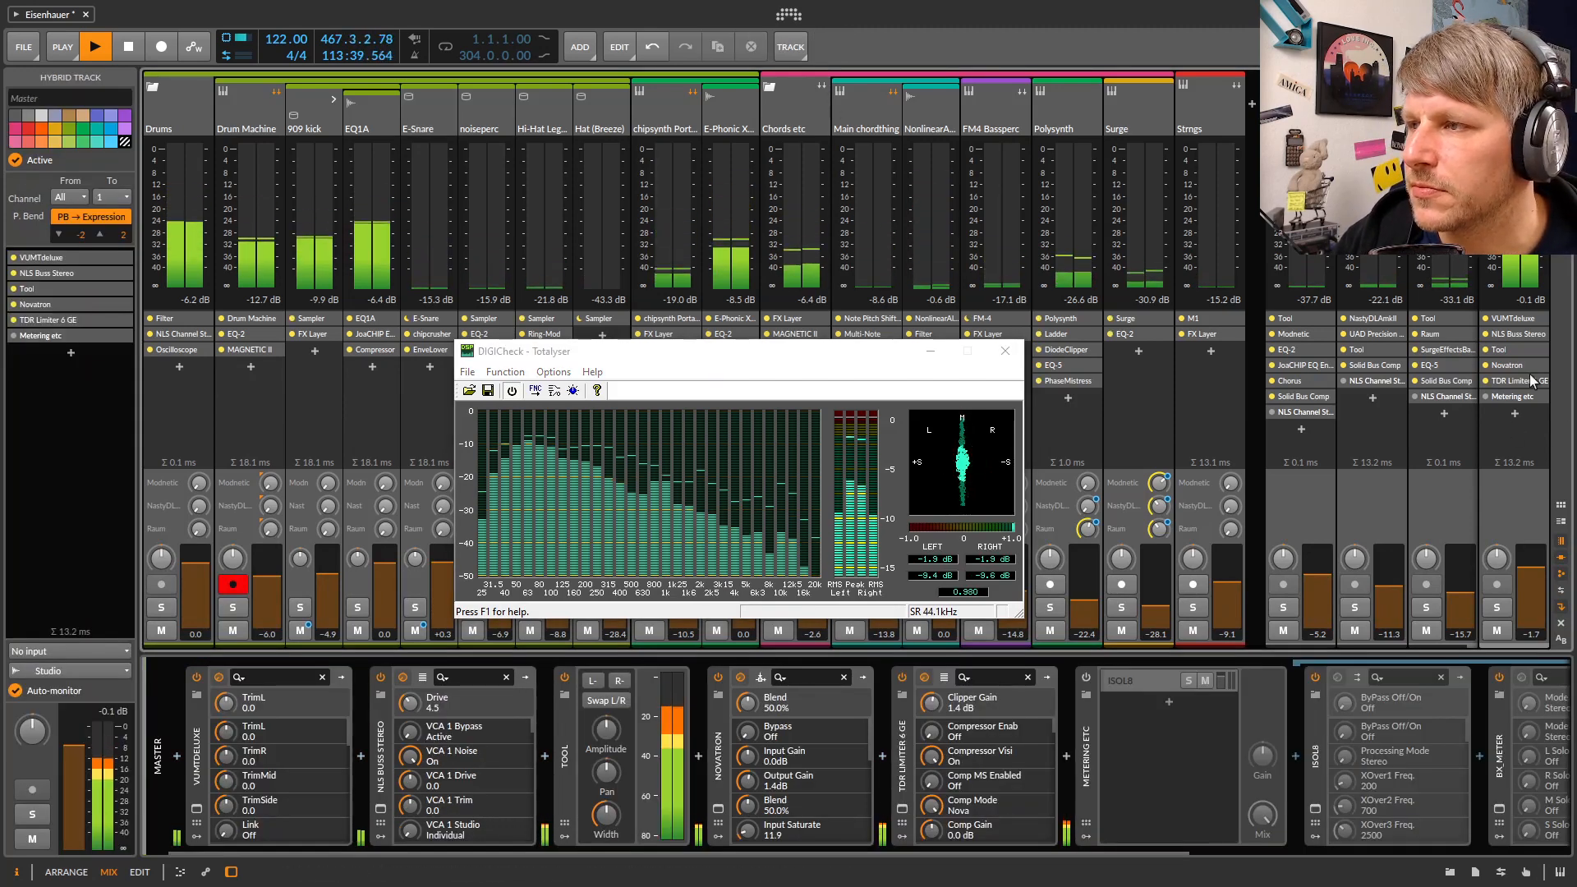
left_click(1005, 351)
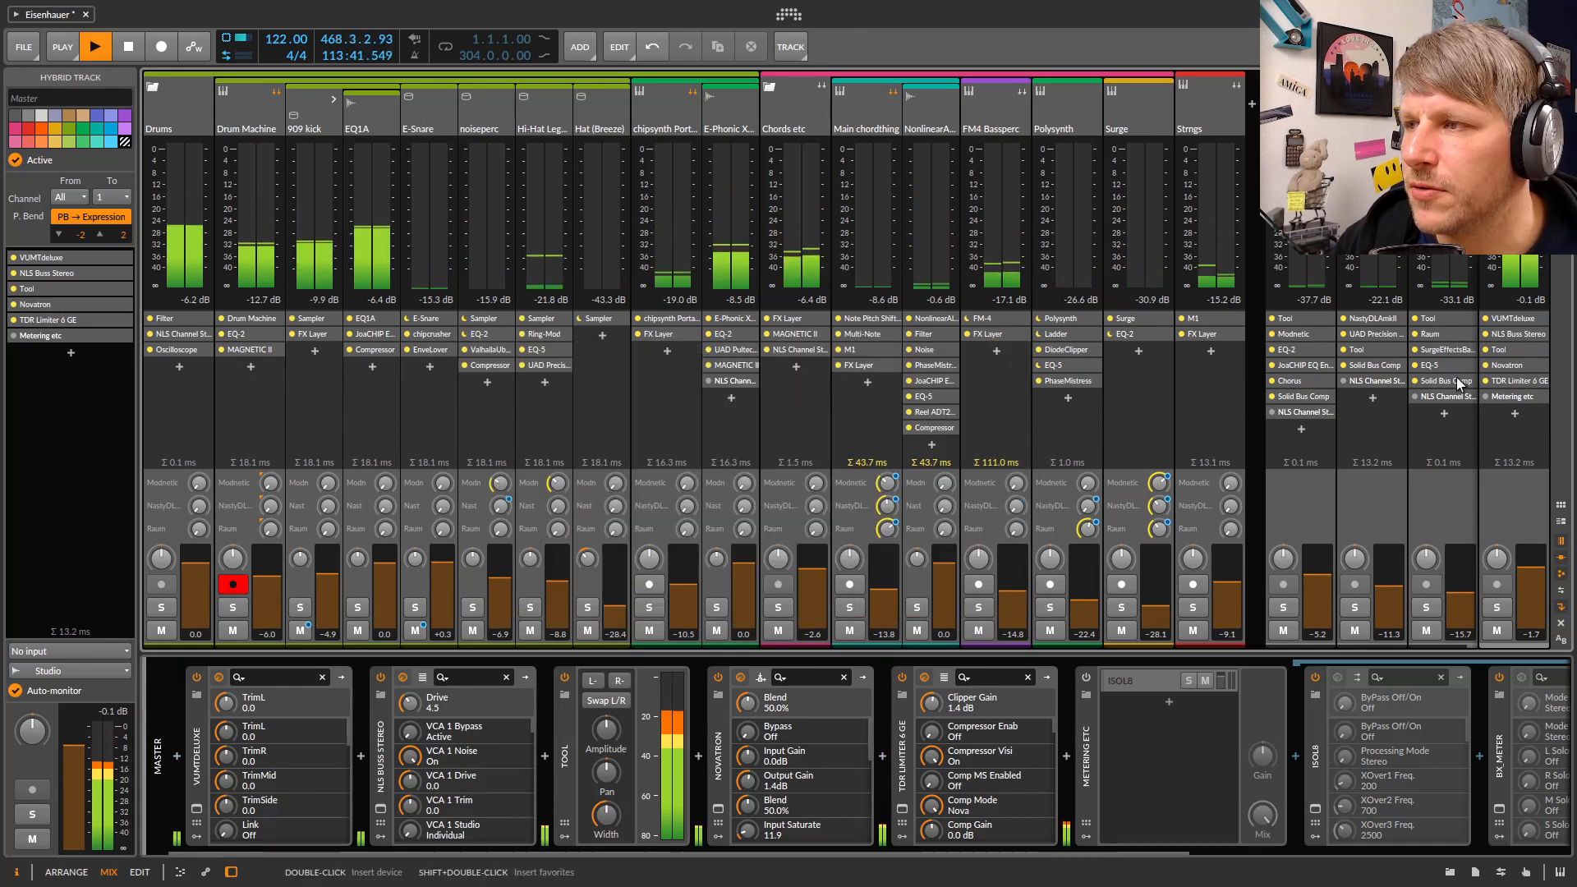
double_click(1520, 381)
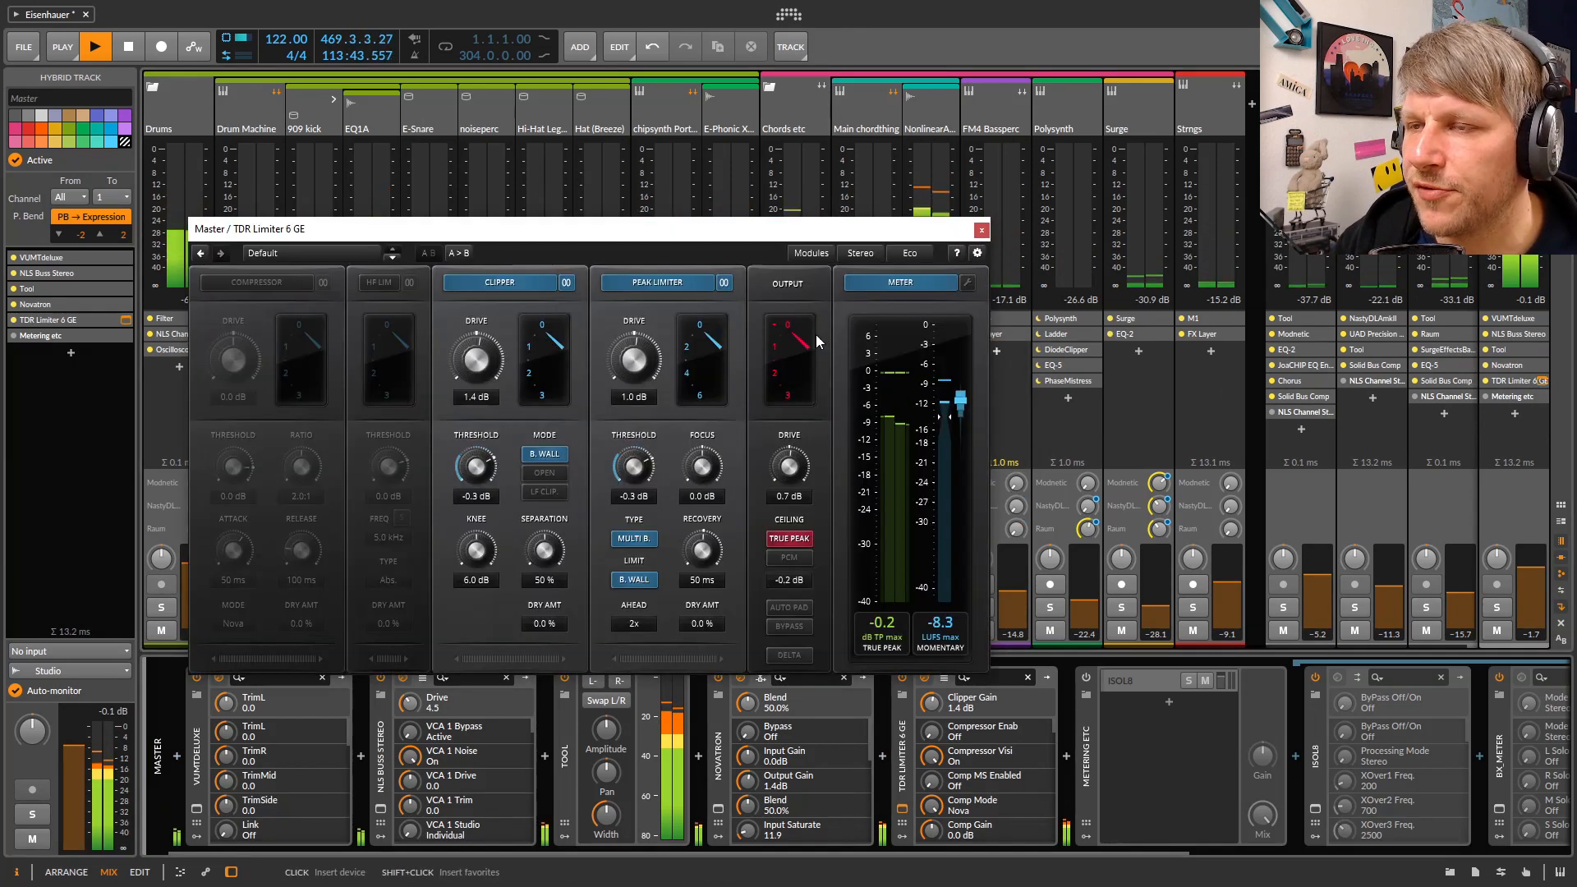
left_click_drag(687, 236, 655, 182)
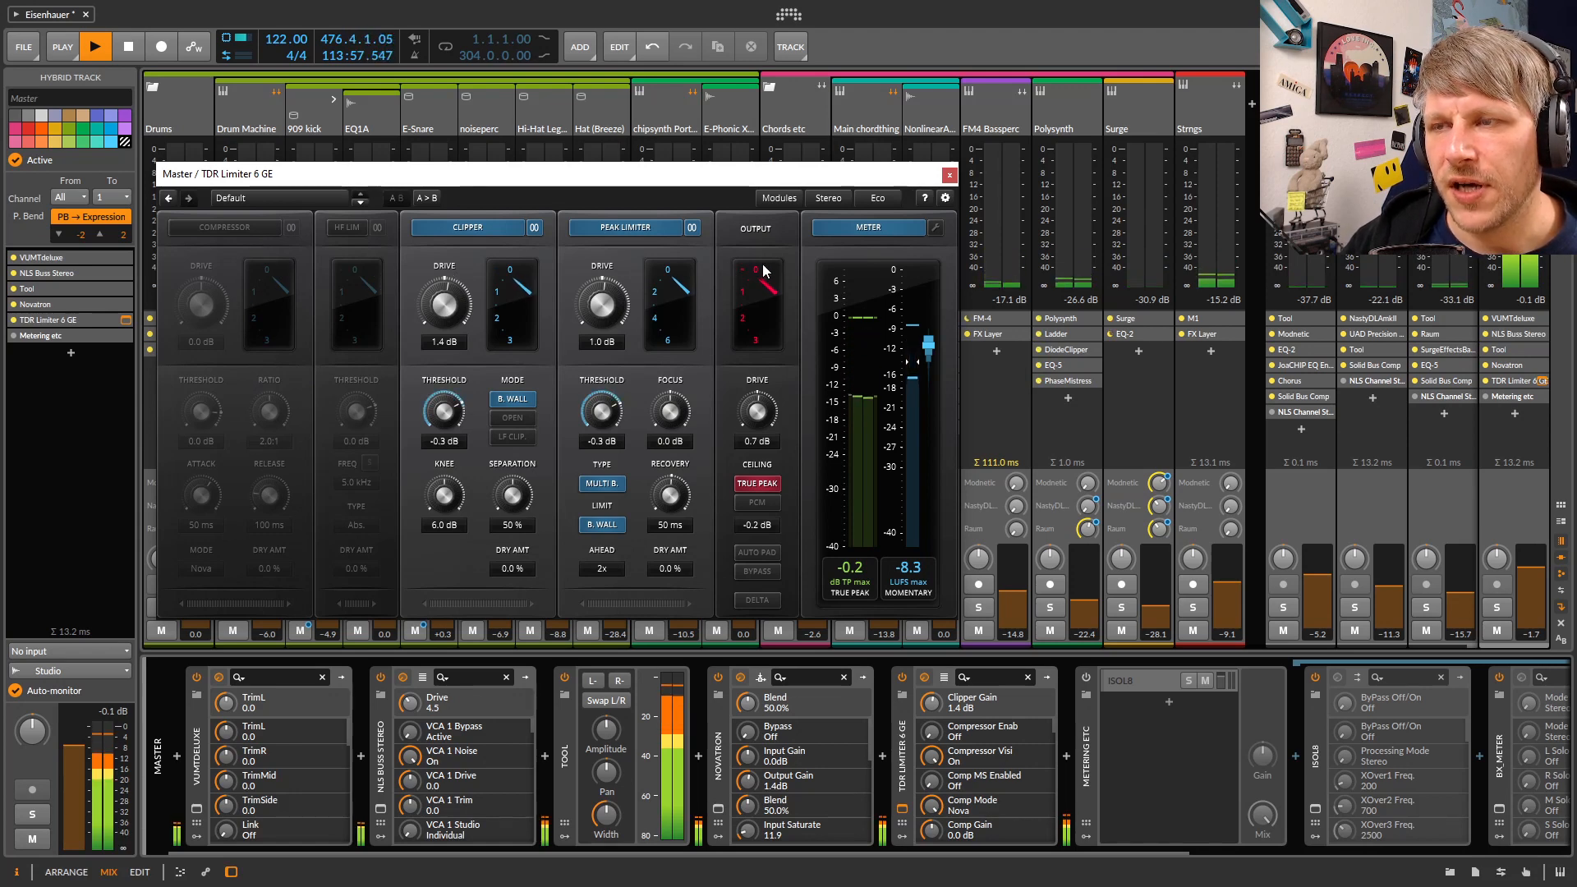
Reposition the TDR Limiter 6 GE window over the mixer, close it, and select the chipsynth PortaFM track
left_click_drag(650, 182, 803, 152)
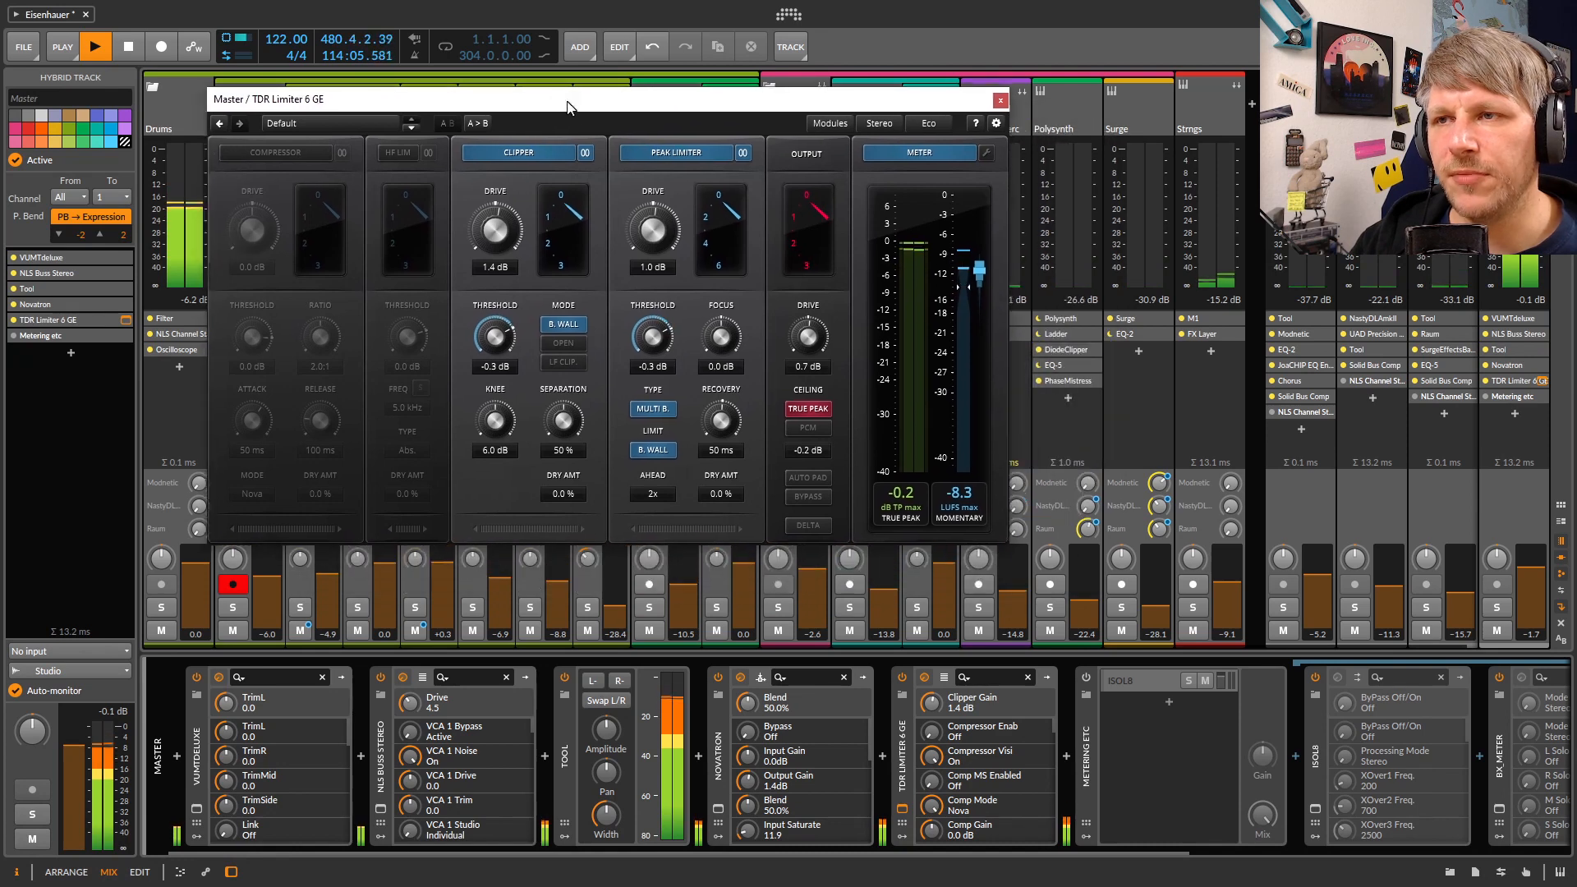
left_click_drag(657, 145, 551, 99)
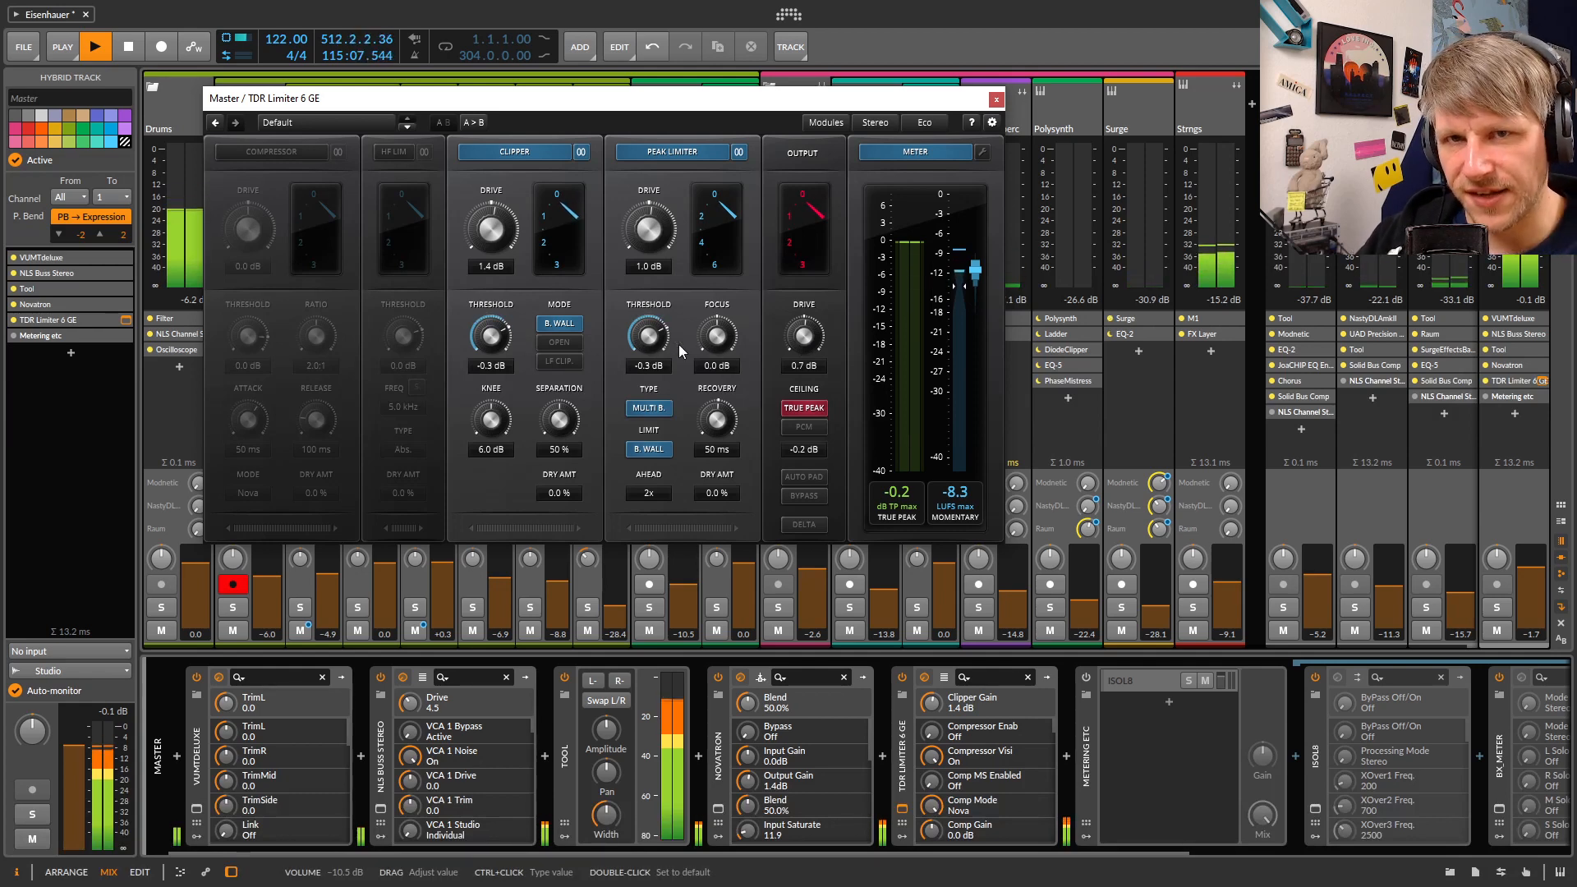
left_click(996, 100)
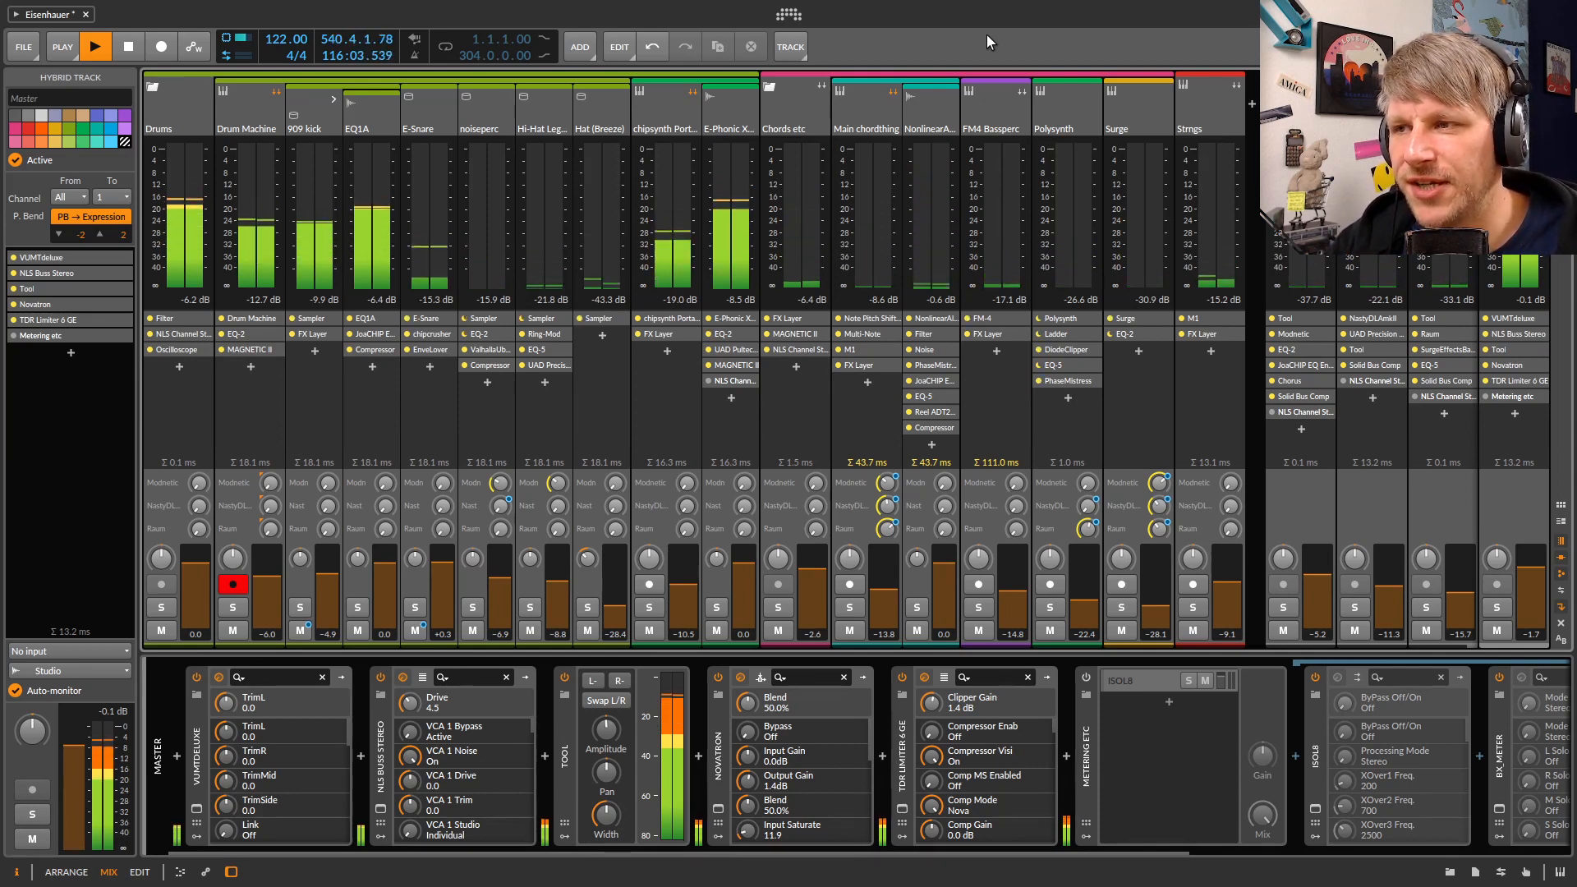
left_click(677, 117)
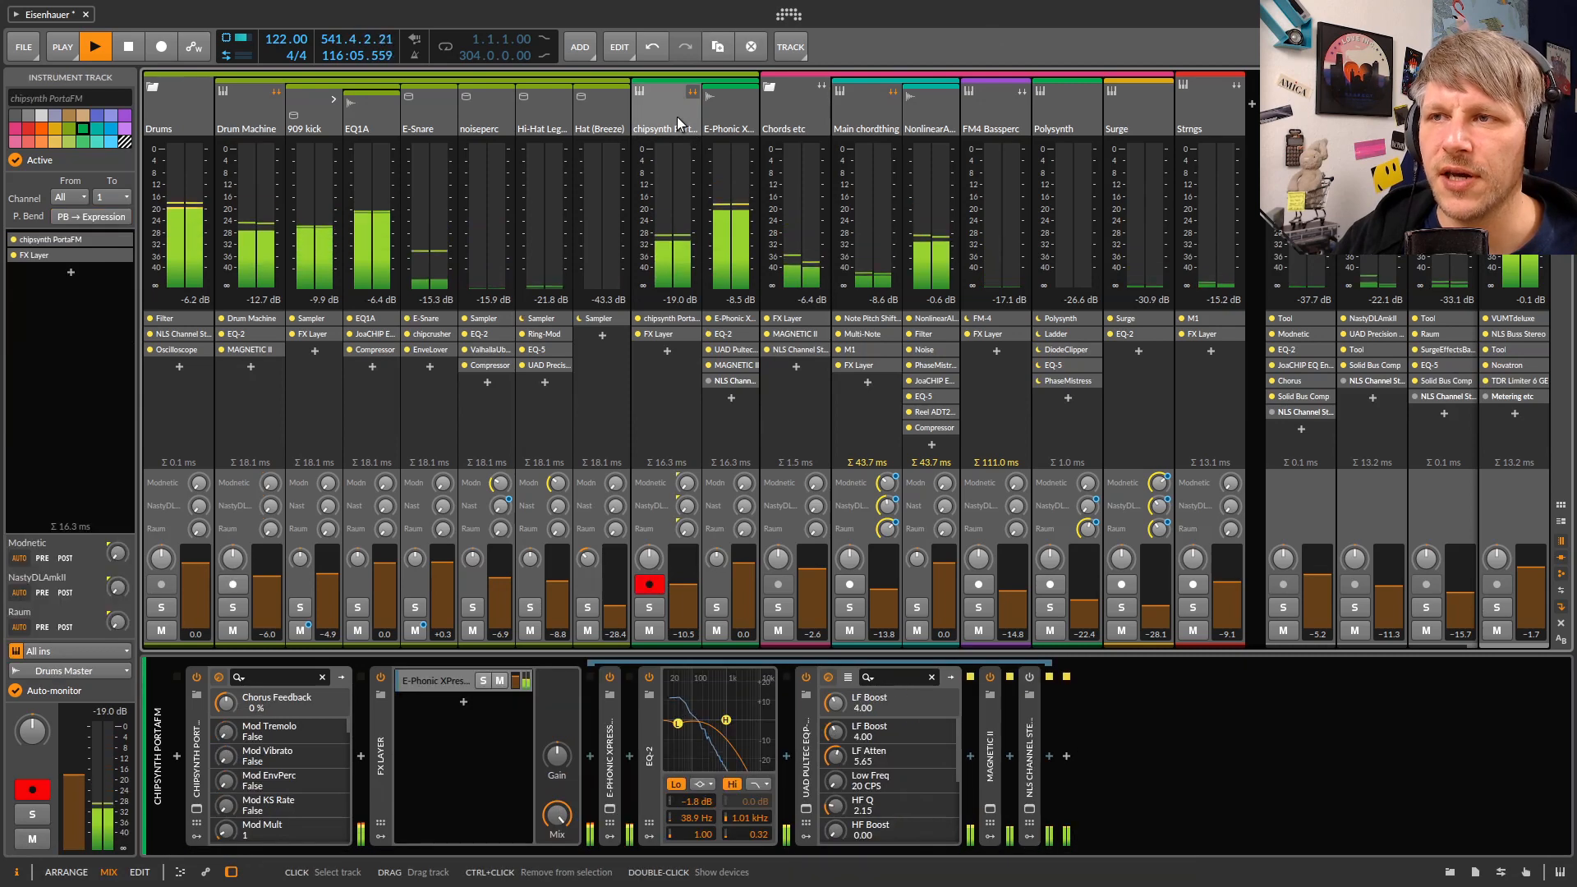
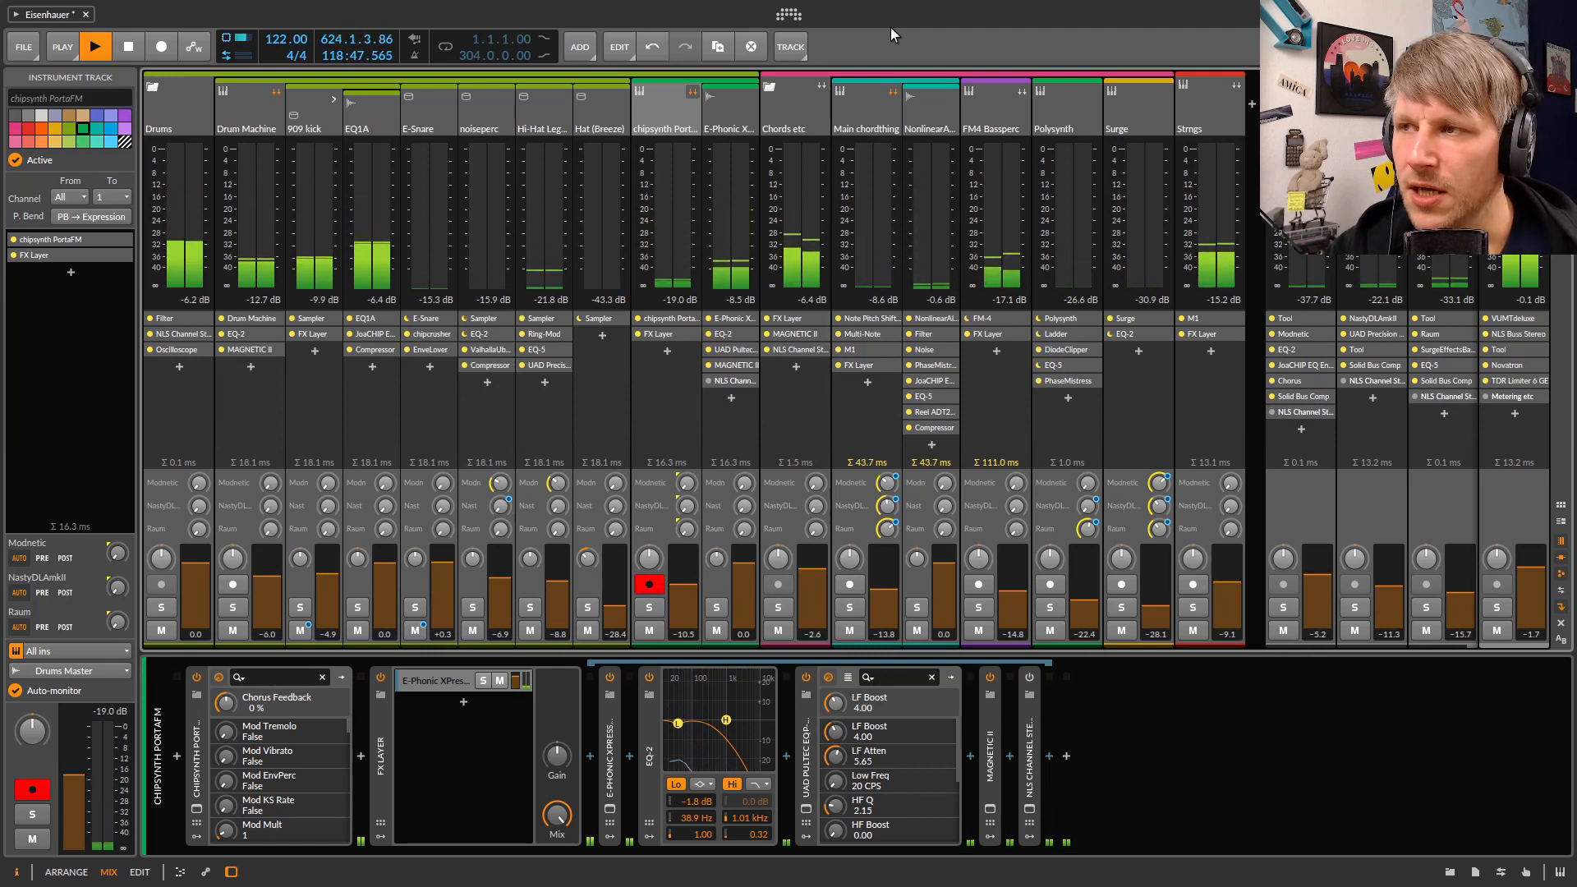
Reopen the Master's TDR Limiter 6 GE to check its output section and meter, moving the window before closing it
left_click(1541, 381)
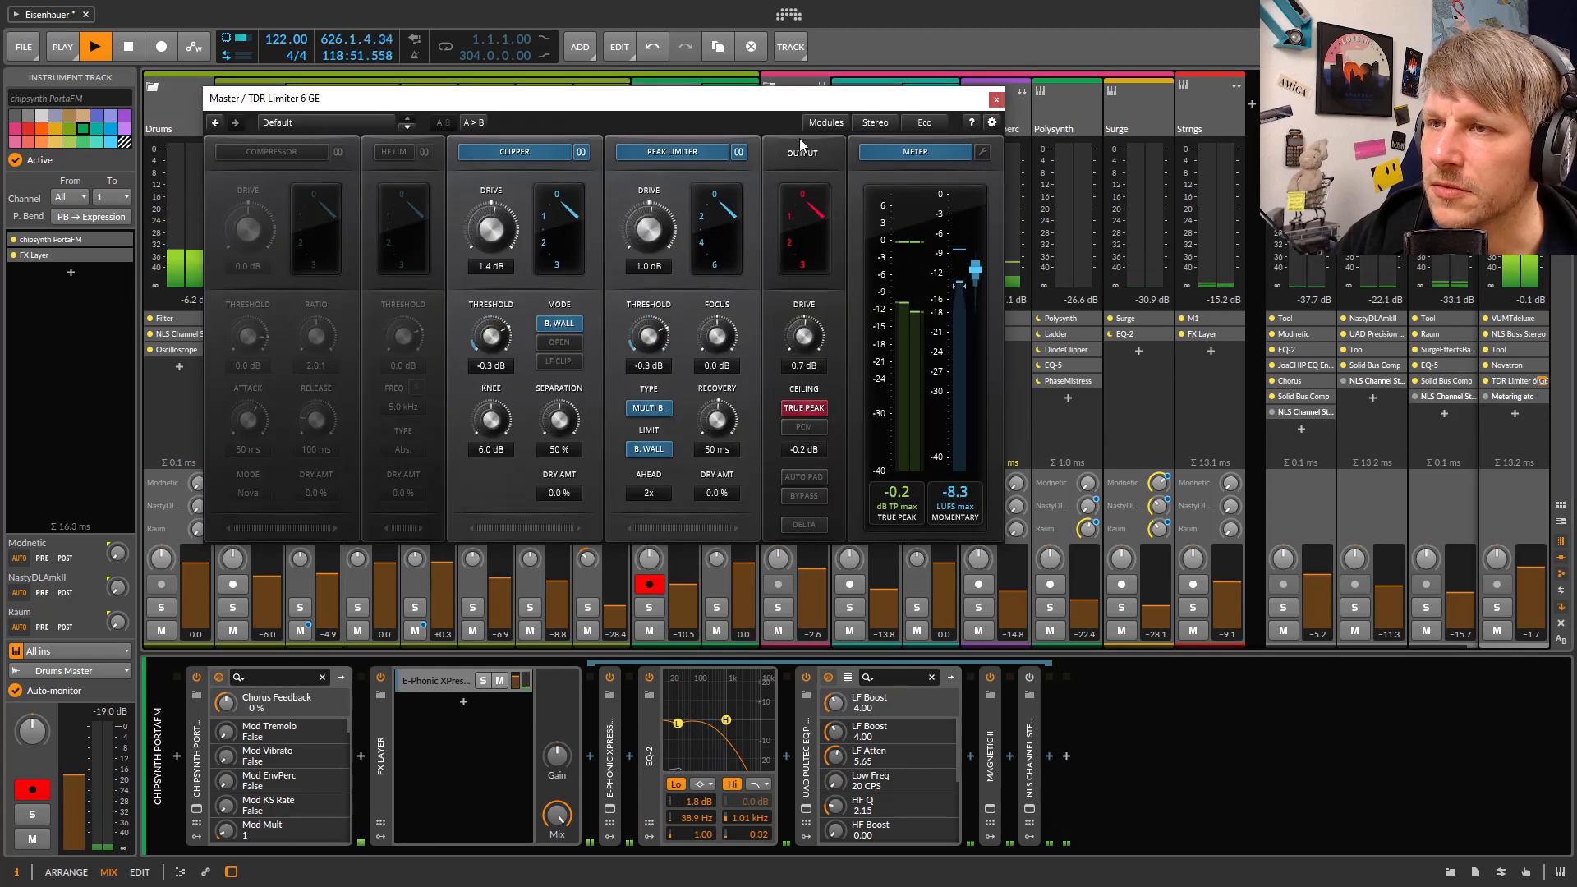
left_click_drag(804, 106, 742, 122)
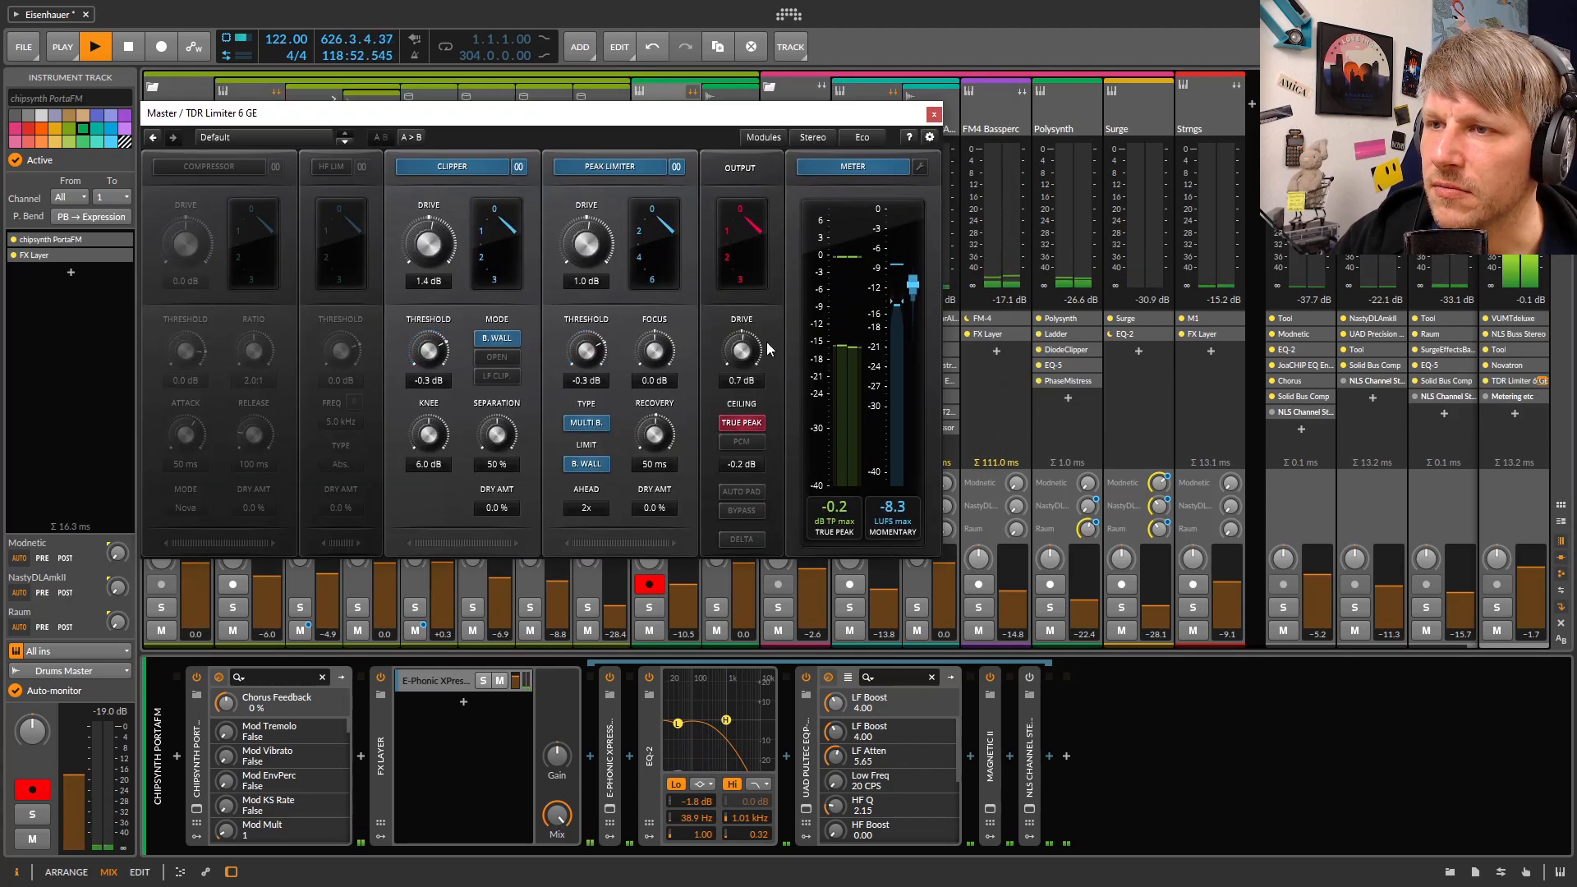
left_click(746, 424)
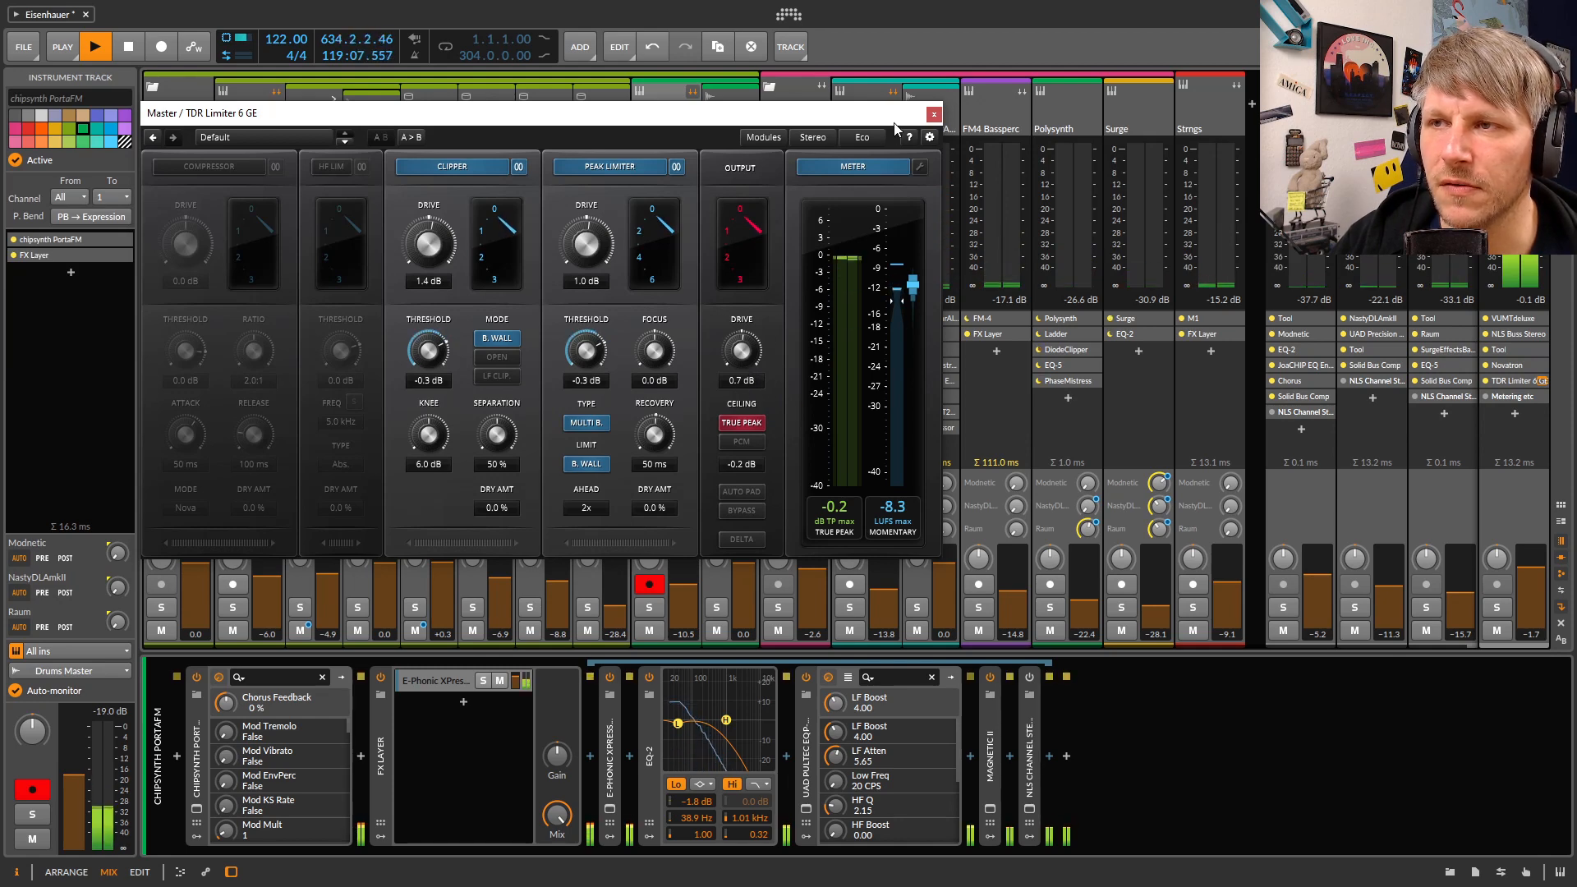
left_click(933, 115)
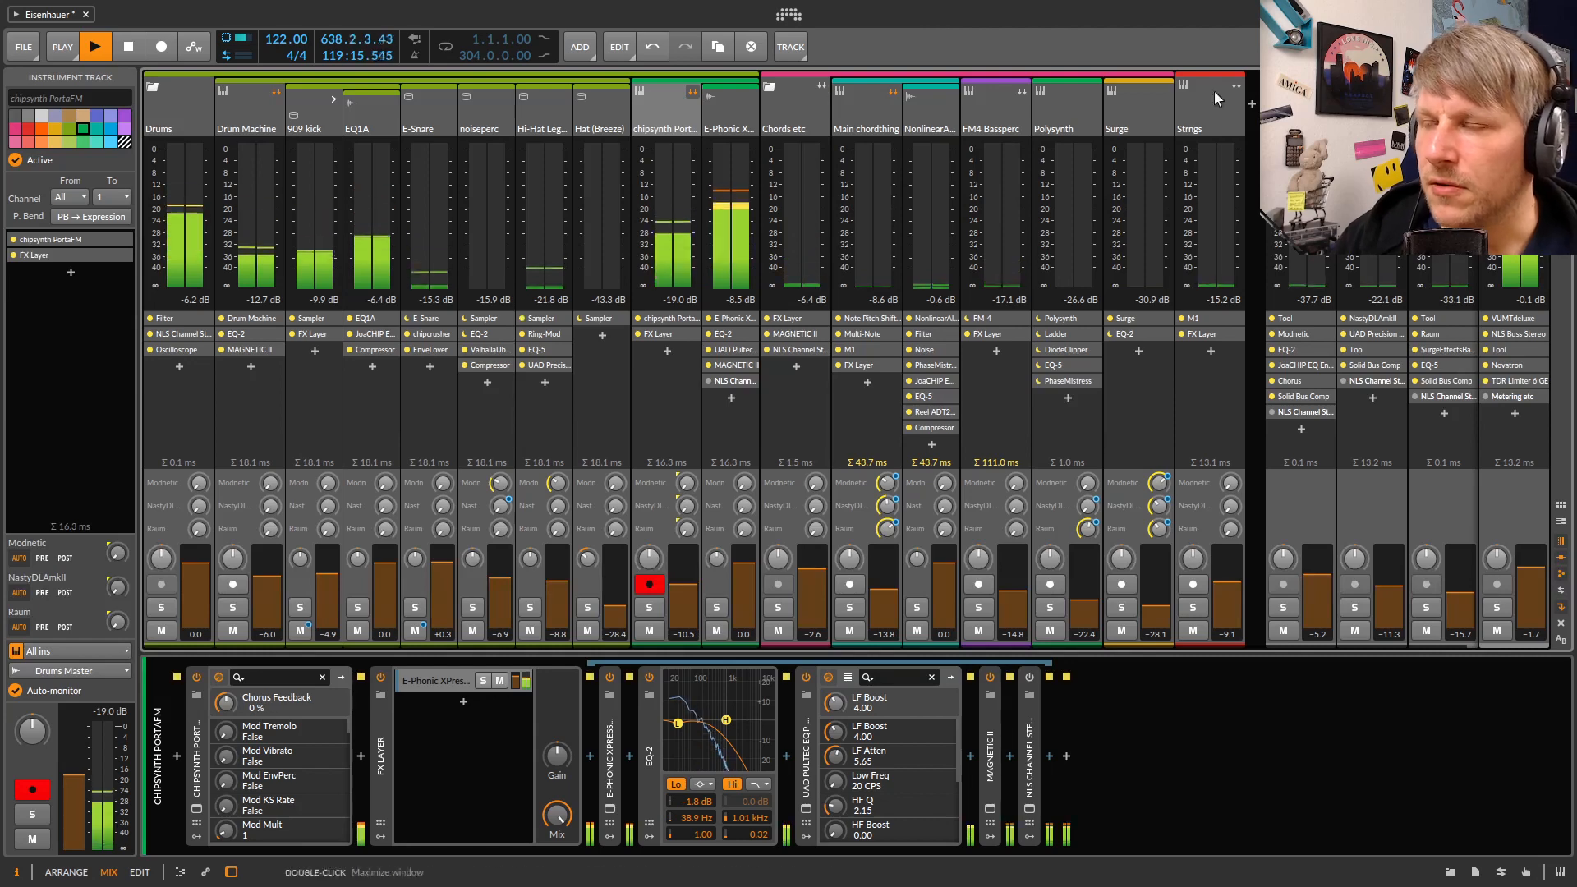
Select the Master track and check its levels in the DIGICheck Totalyser, moving the window aside before closing it
left_click(1514, 123)
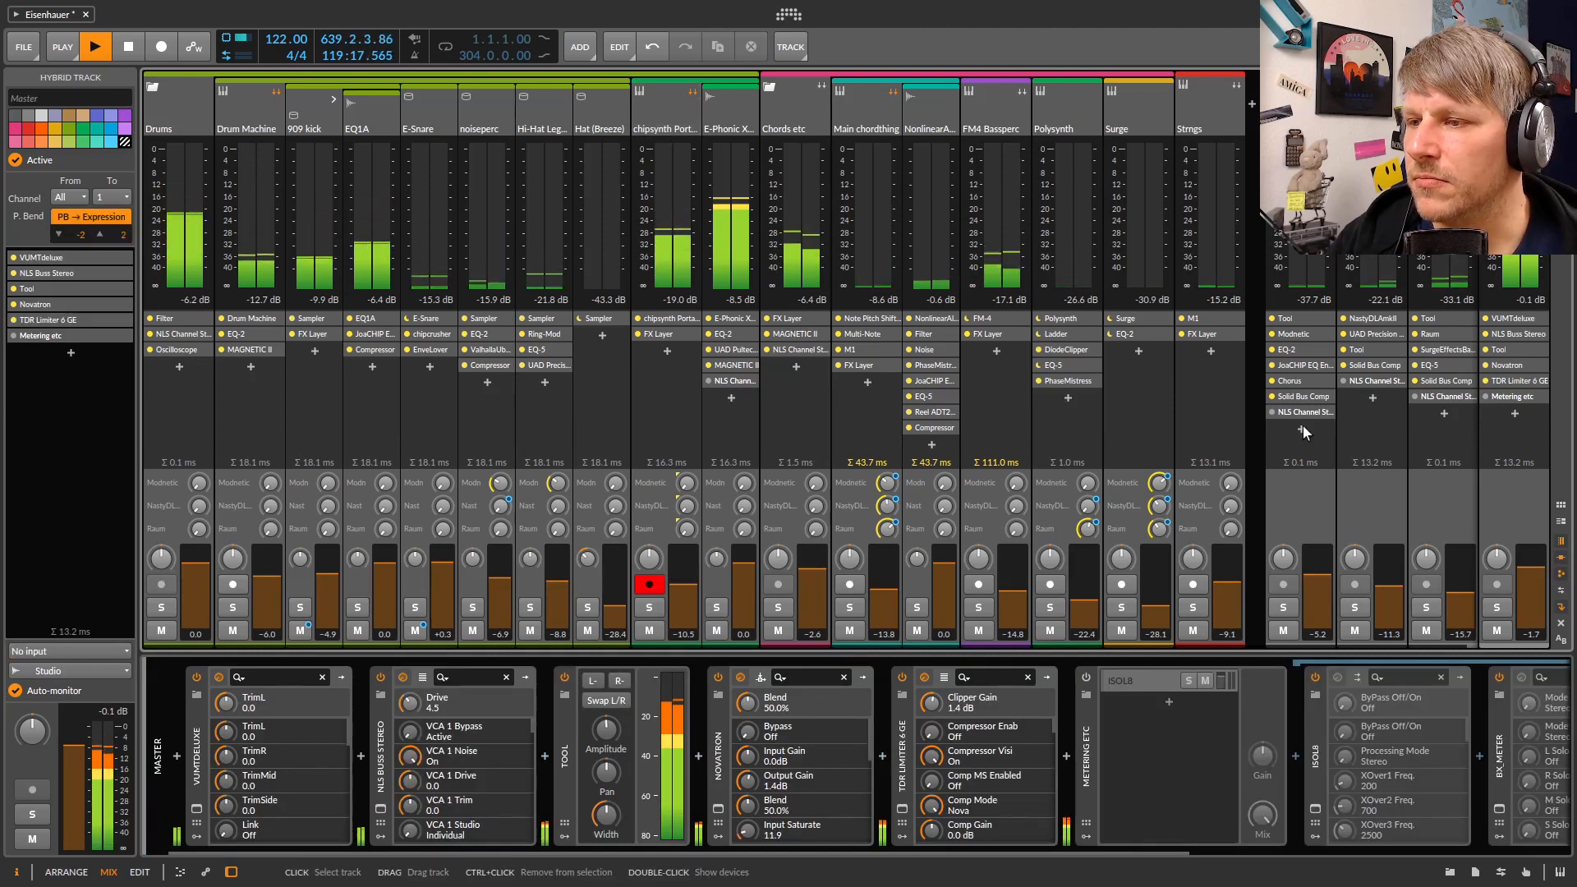
key("super")
left_click(464, 871)
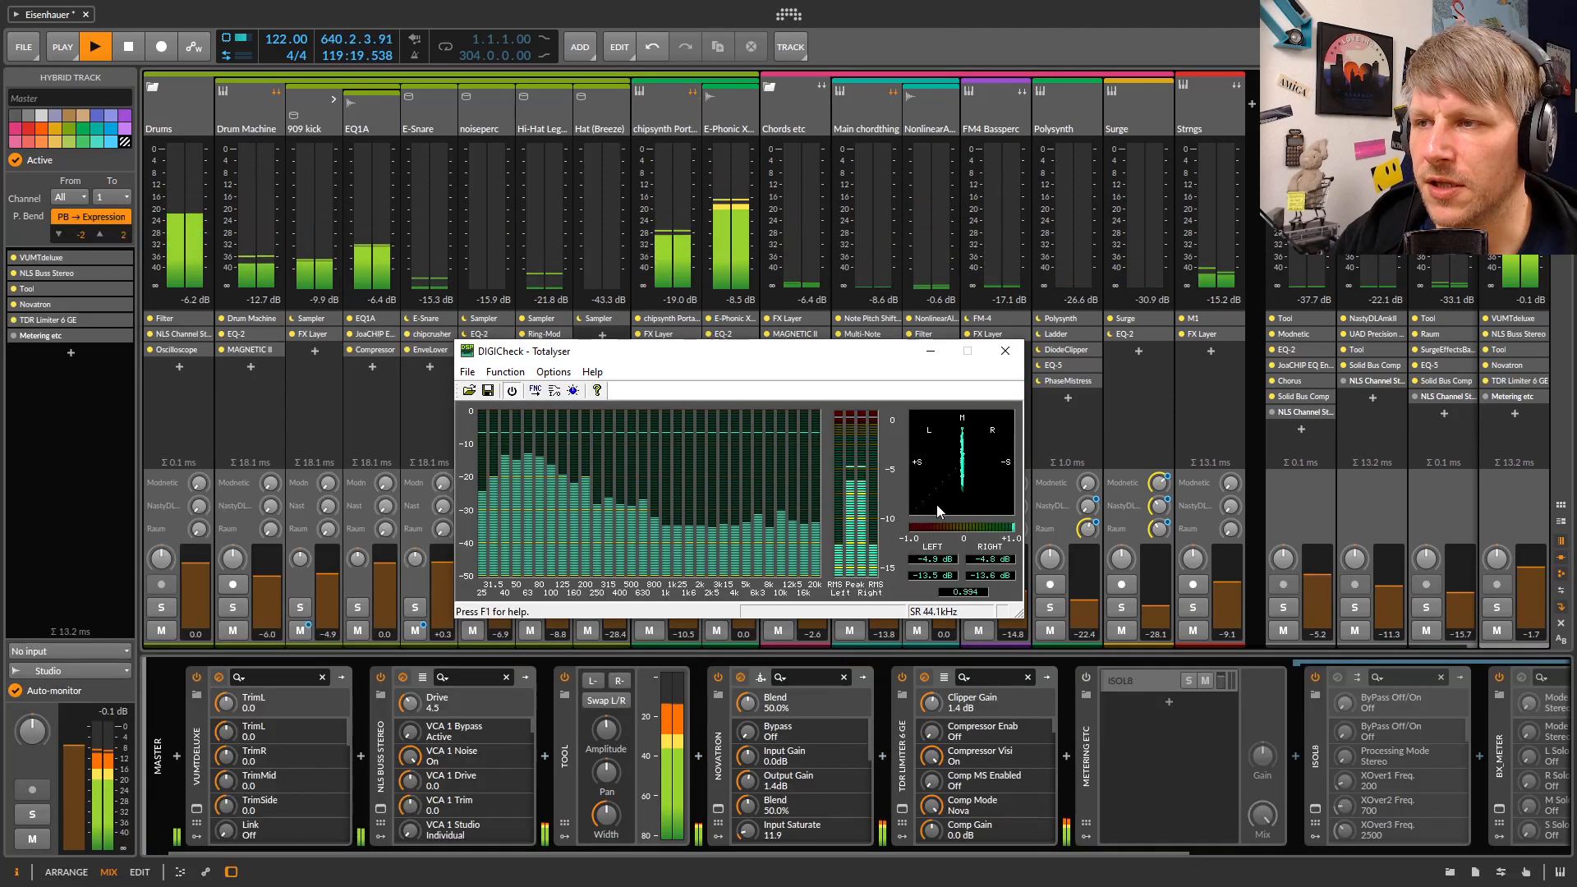
left_click_drag(842, 358, 696, 362)
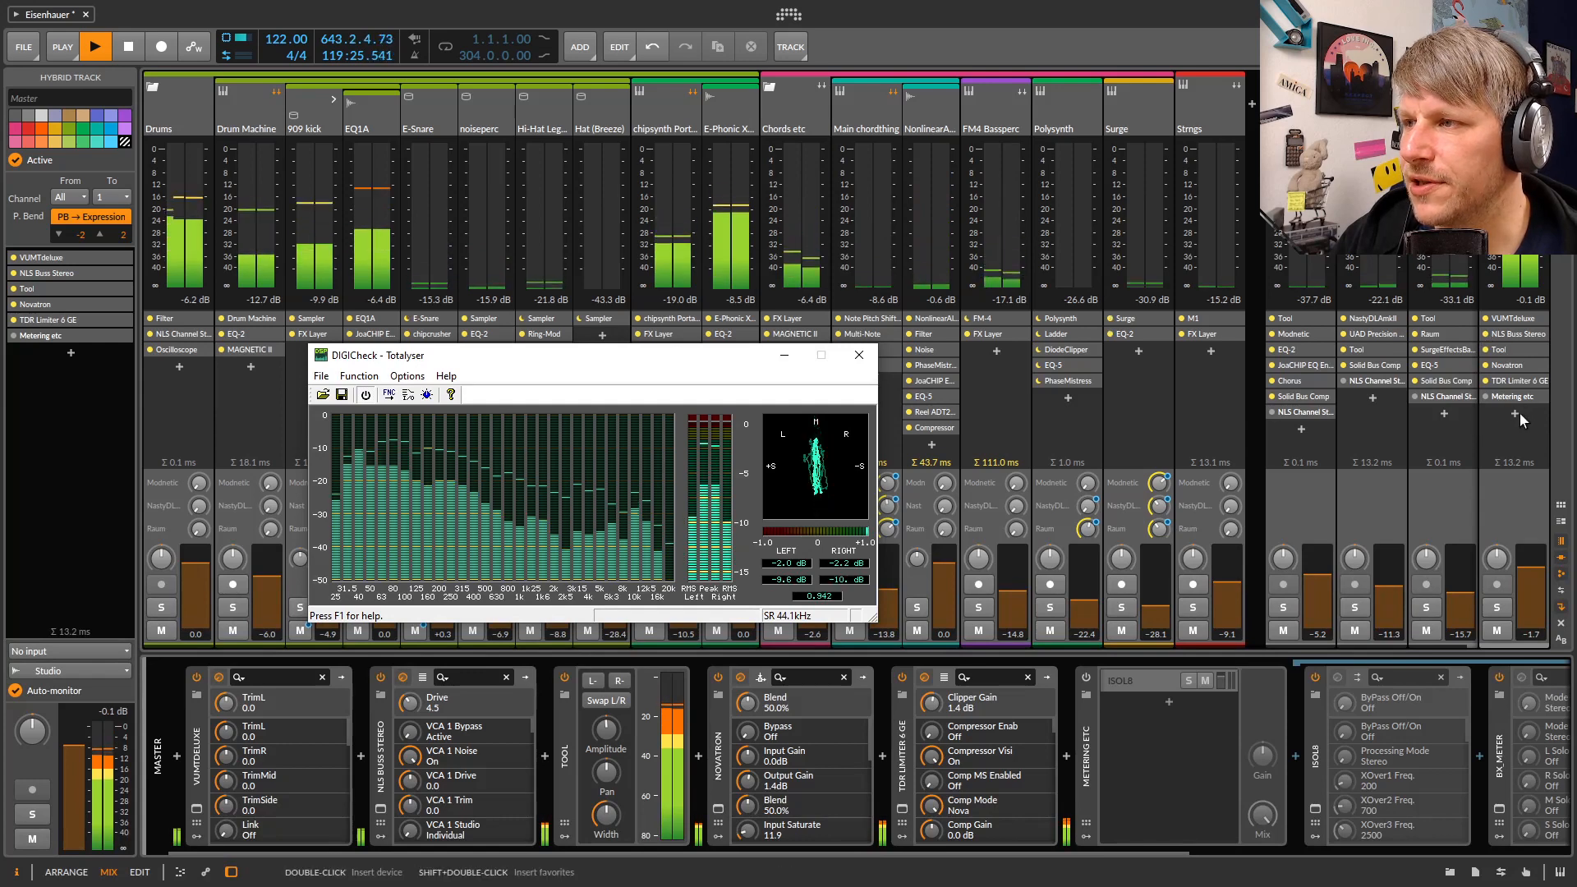
left_click(859, 355)
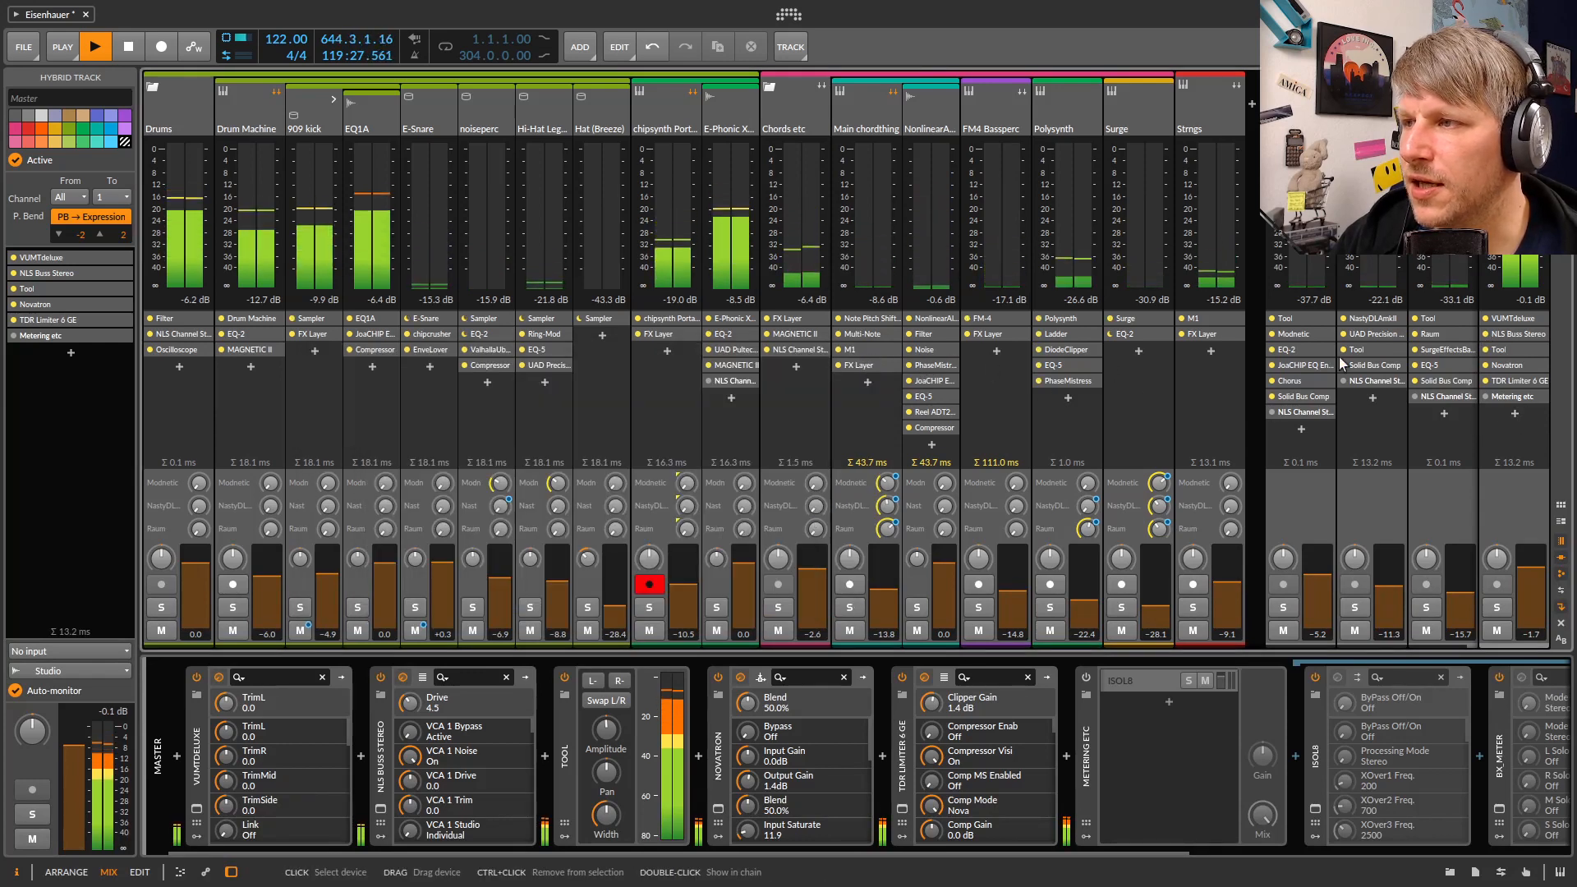
Unfold the Master's Metering etc layer, open its bx_meter, enable the layer, and position the meter window over the mixer
left_click(1509, 397)
left_click(1508, 397)
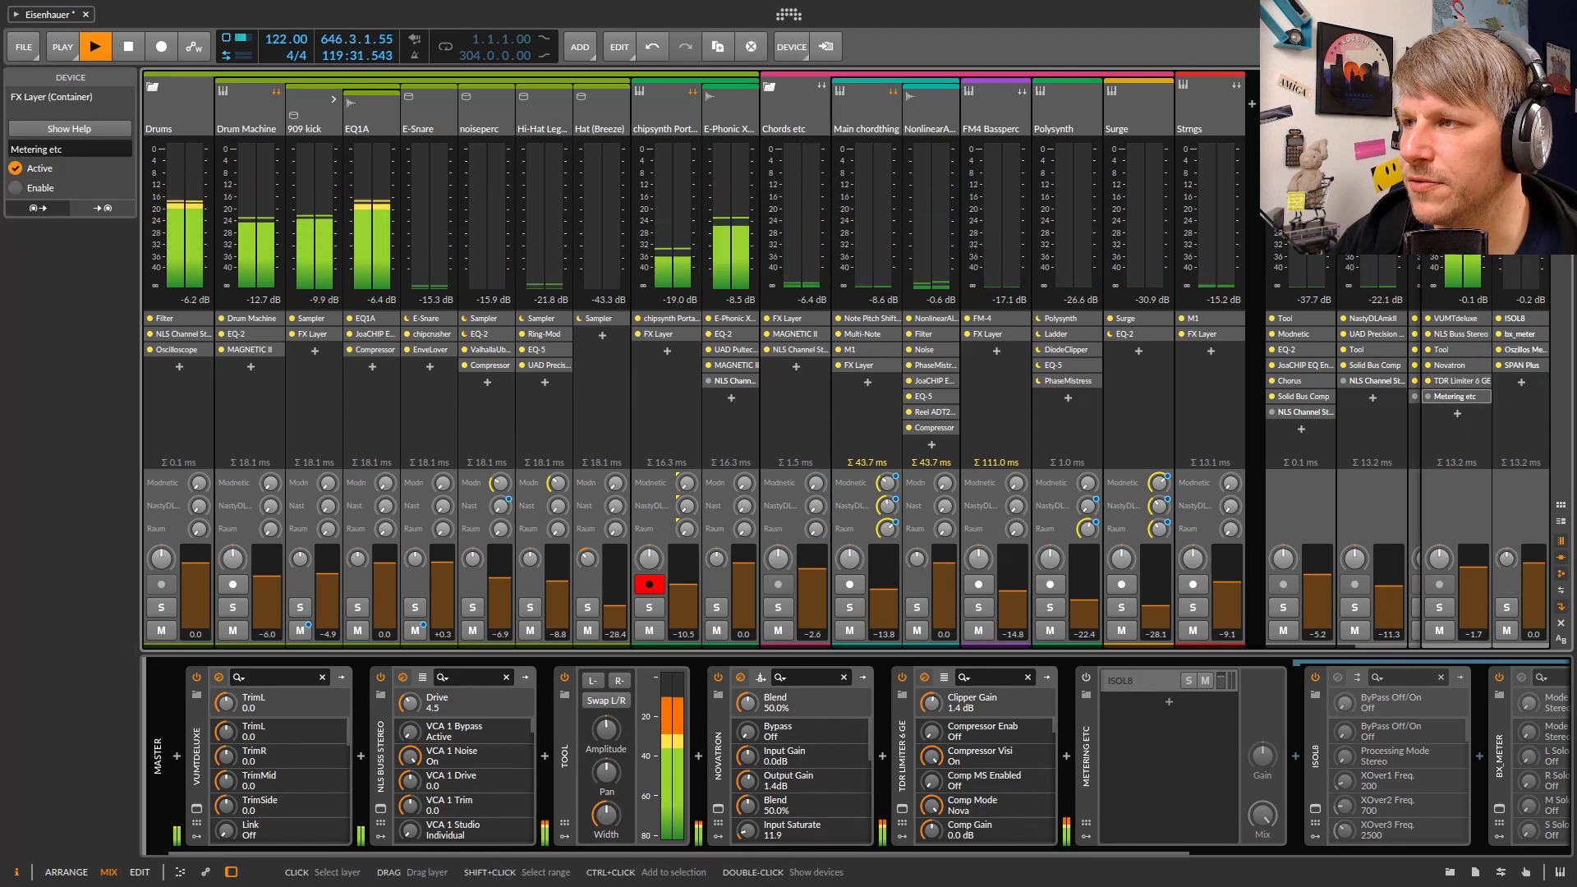
left_click(1542, 334)
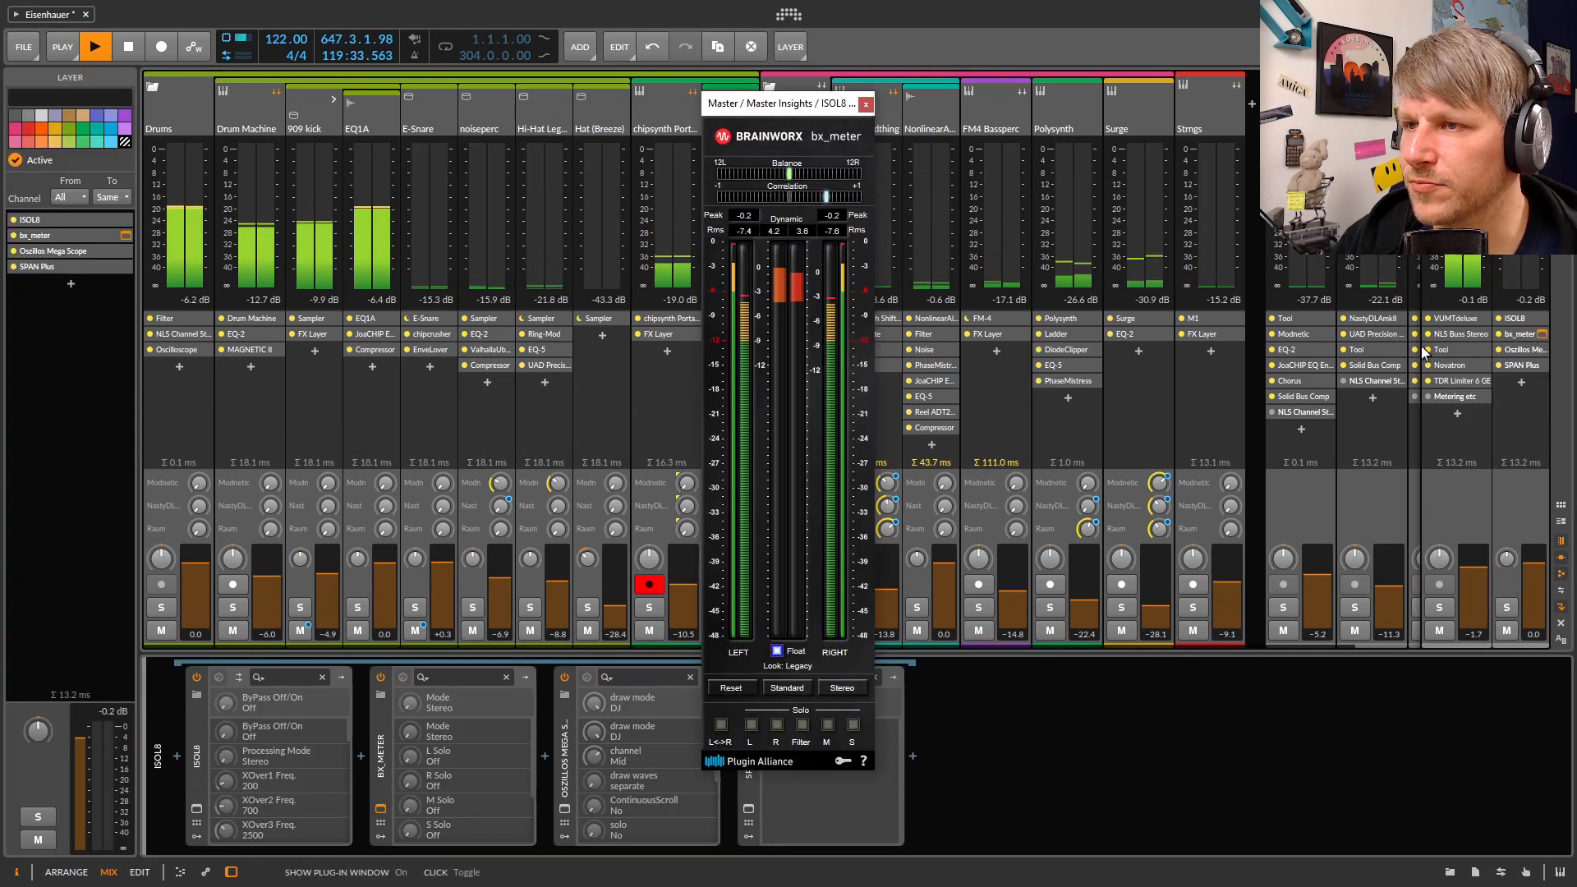
left_click_drag(801, 105, 734, 110)
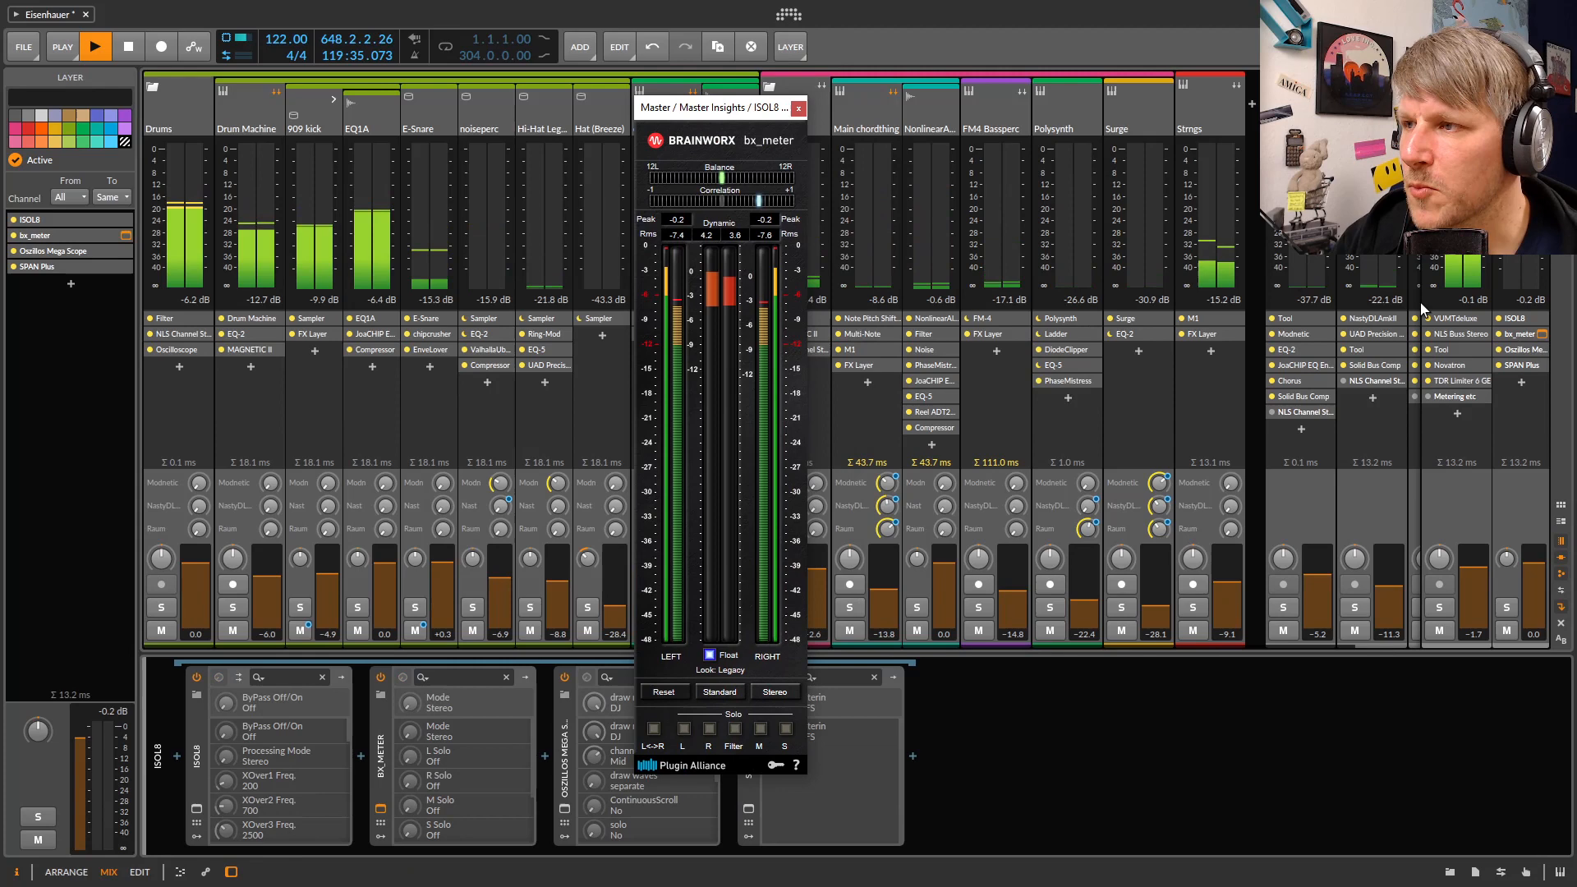
left_click(1428, 397)
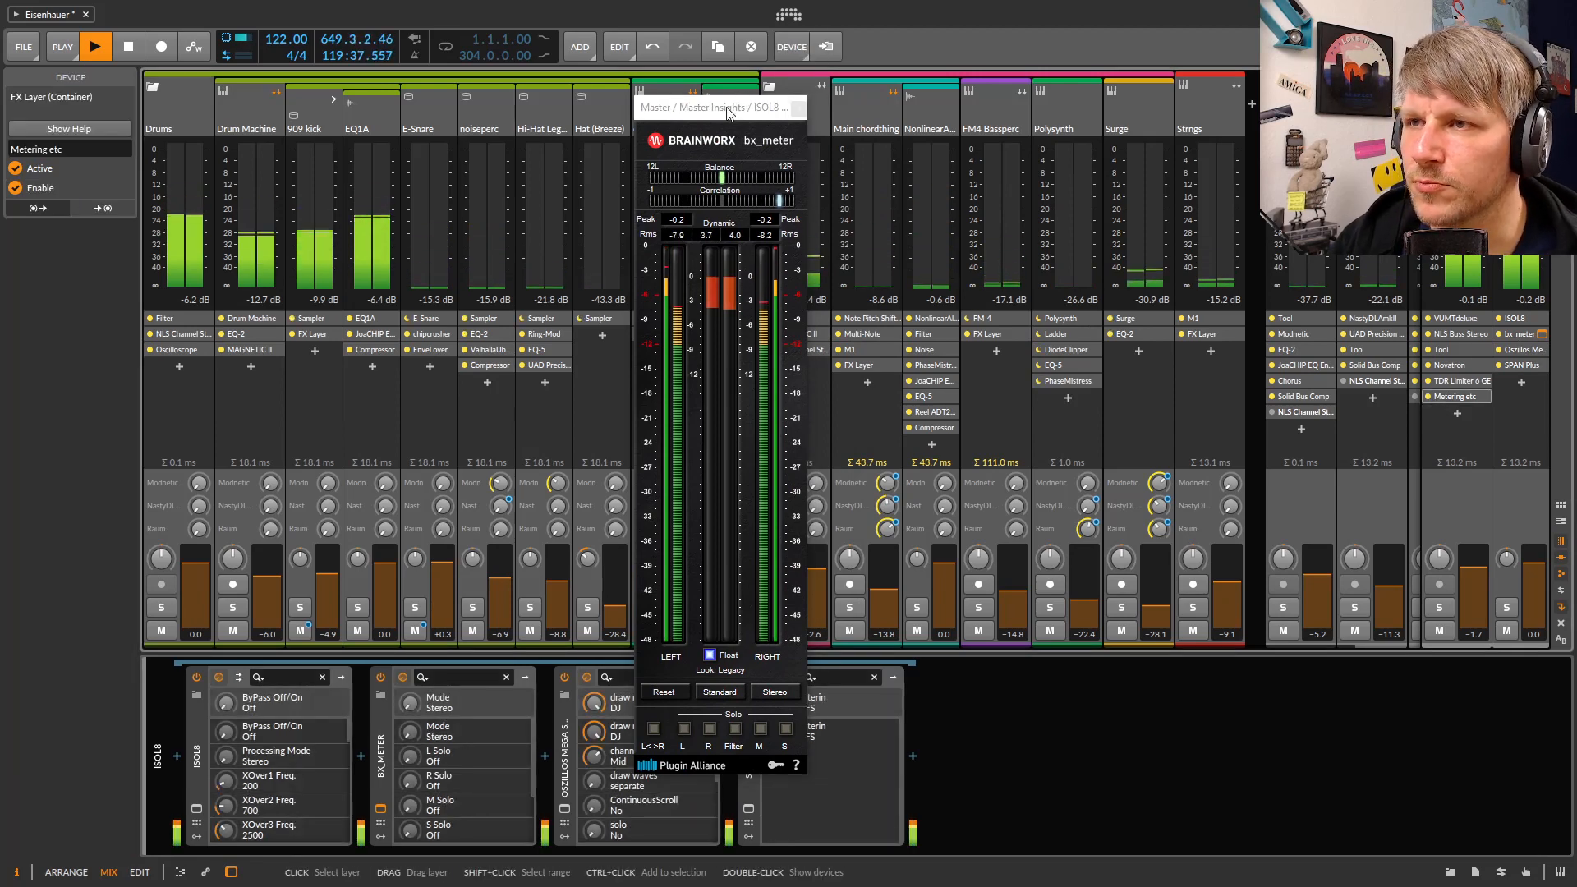
left_click_drag(672, 122, 587, 123)
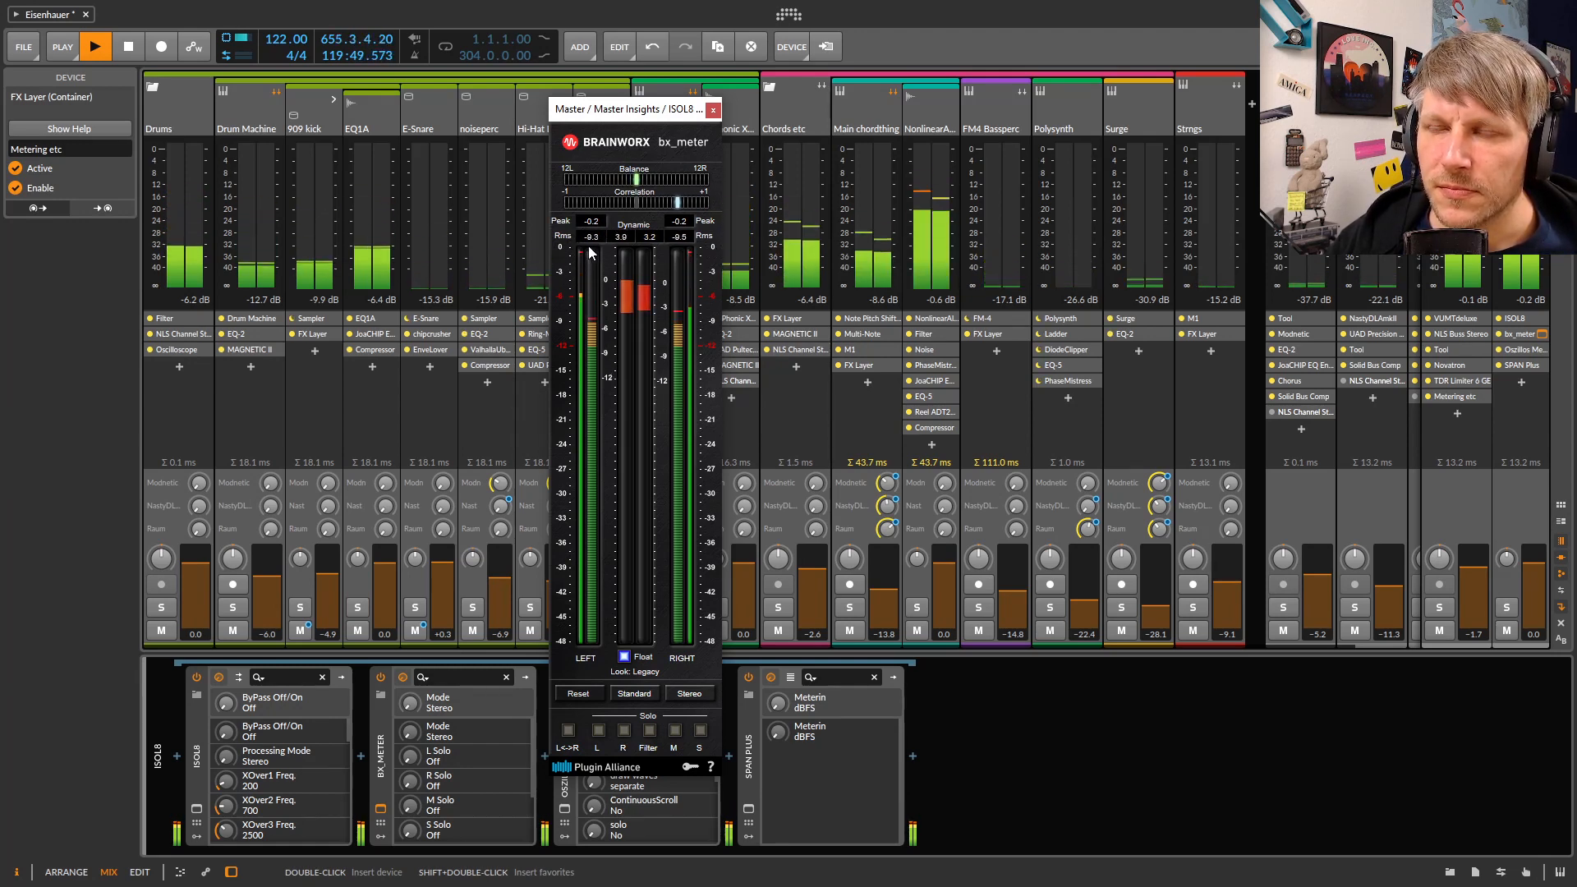
left_click_drag(632, 118, 603, 125)
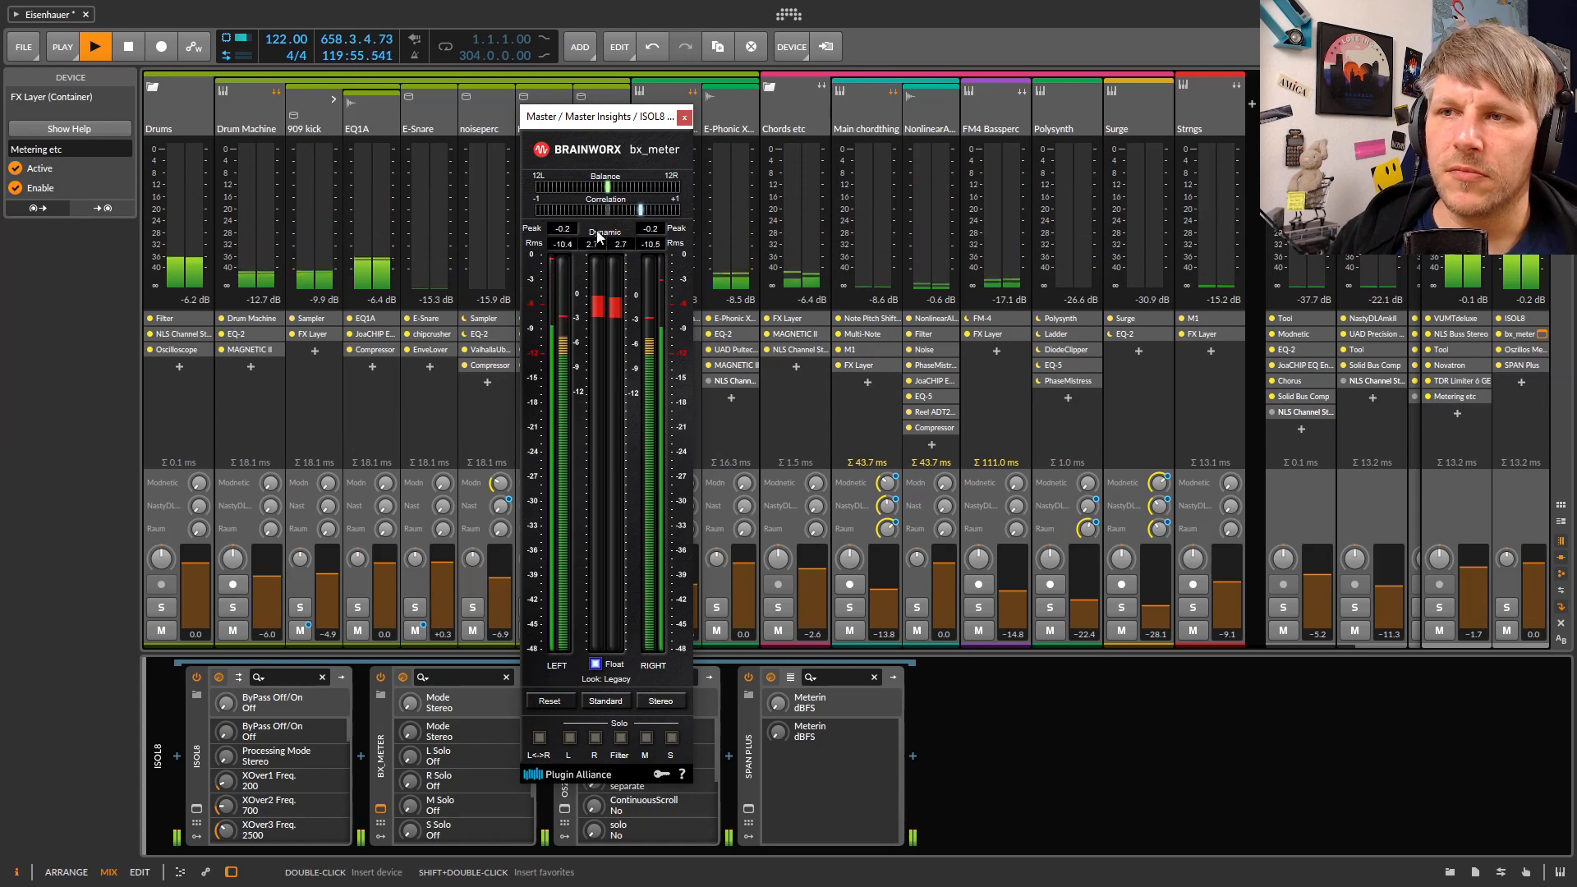
Open the Master's TDR Limiter 6 GE below the top of the bx_meter and raise its output drive to 2.1 dB
left_click(1483, 381)
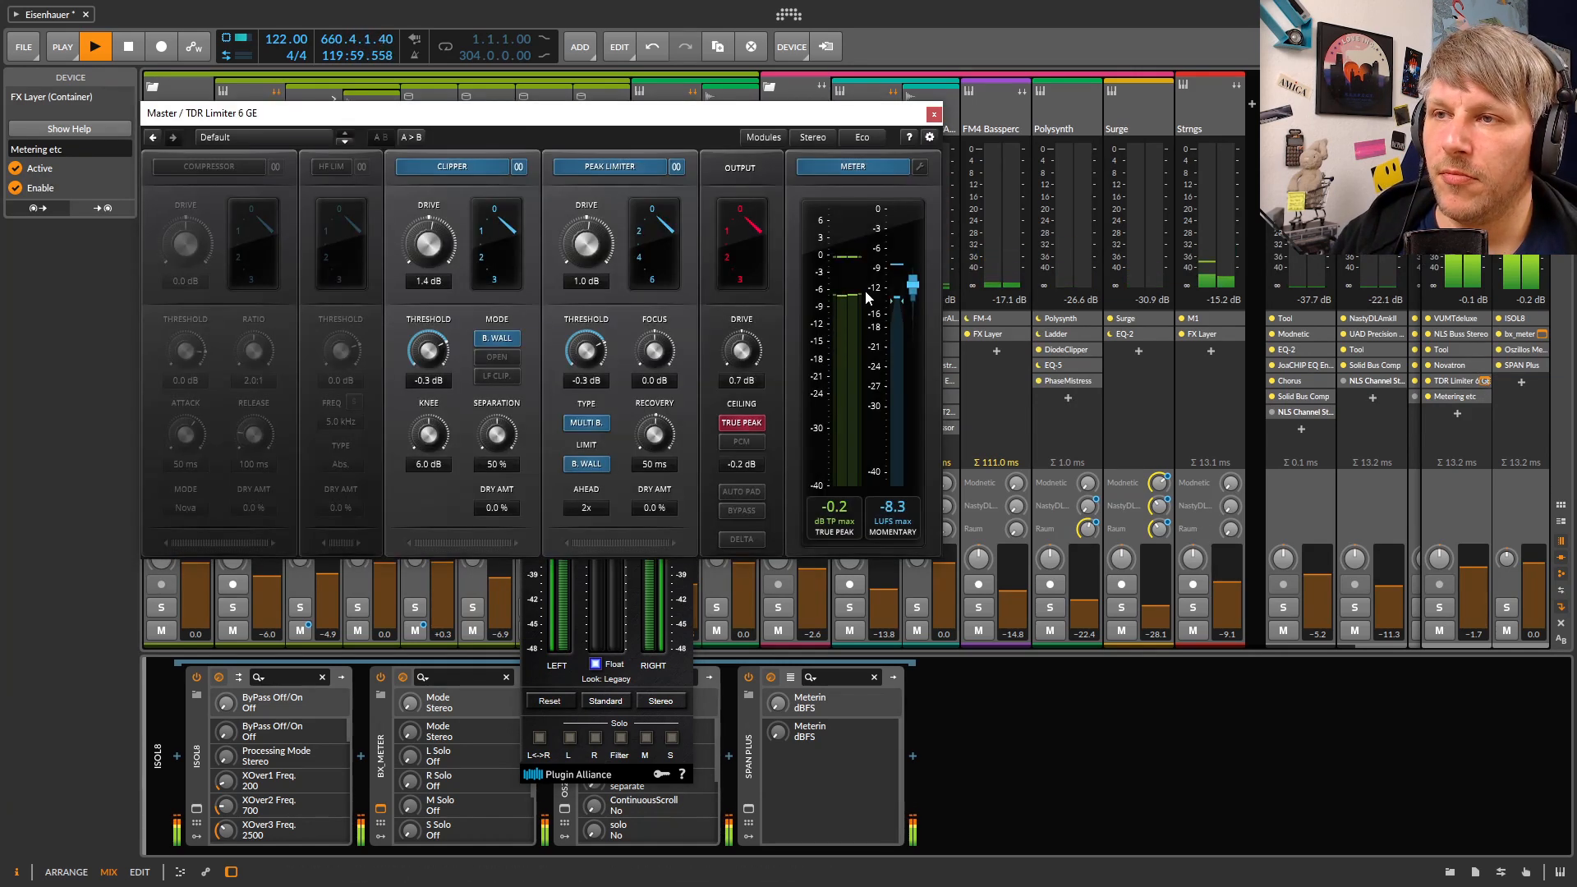
left_click_drag(715, 123, 682, 261)
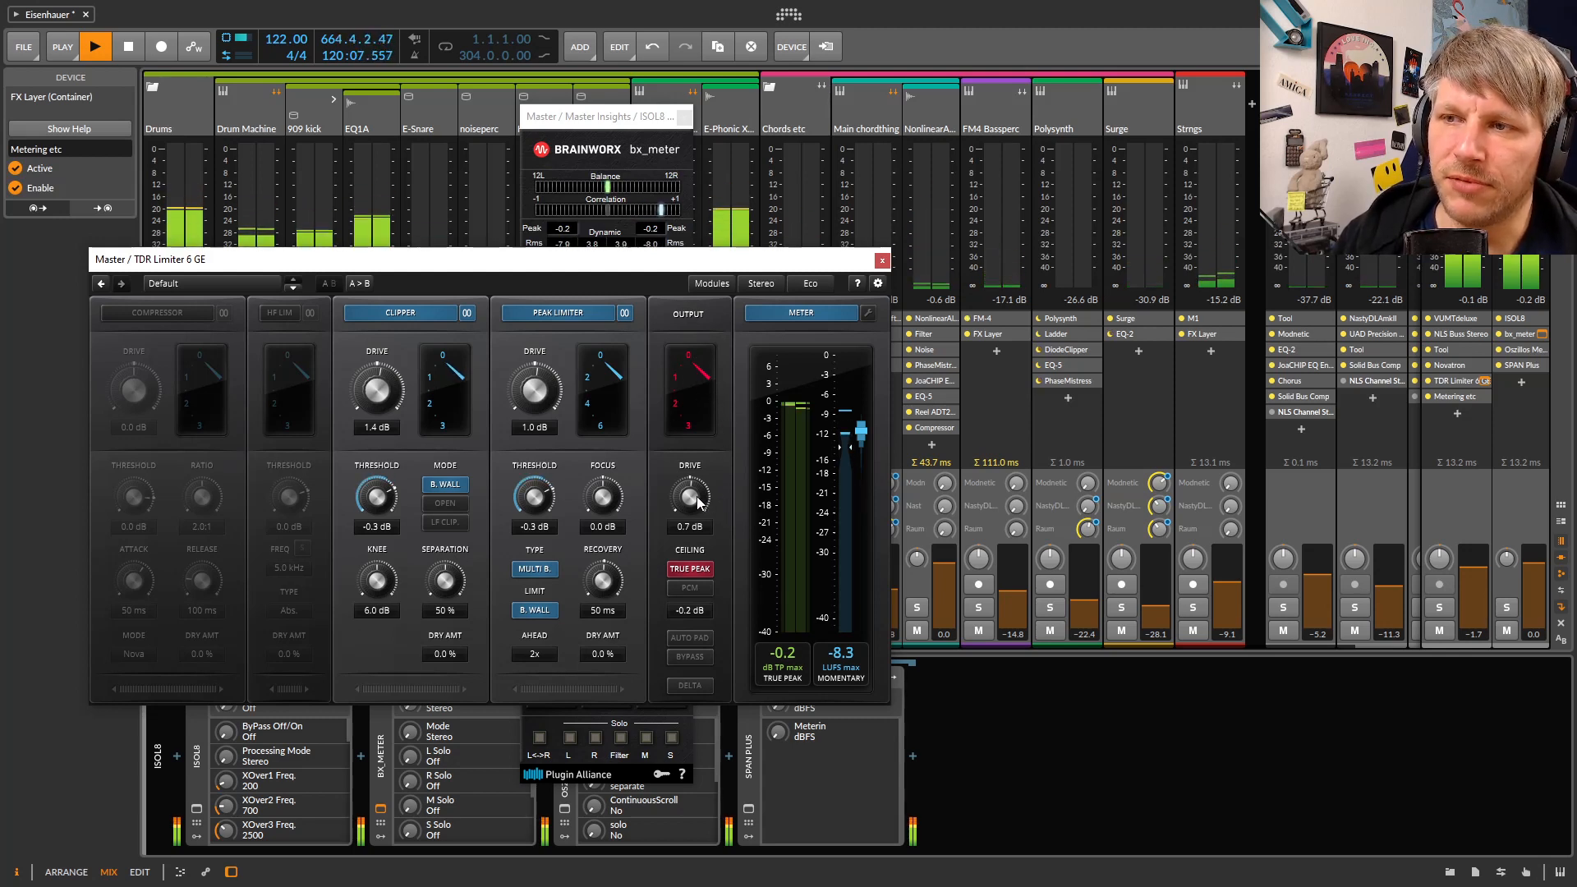
left_click_drag(698, 503, 698, 483)
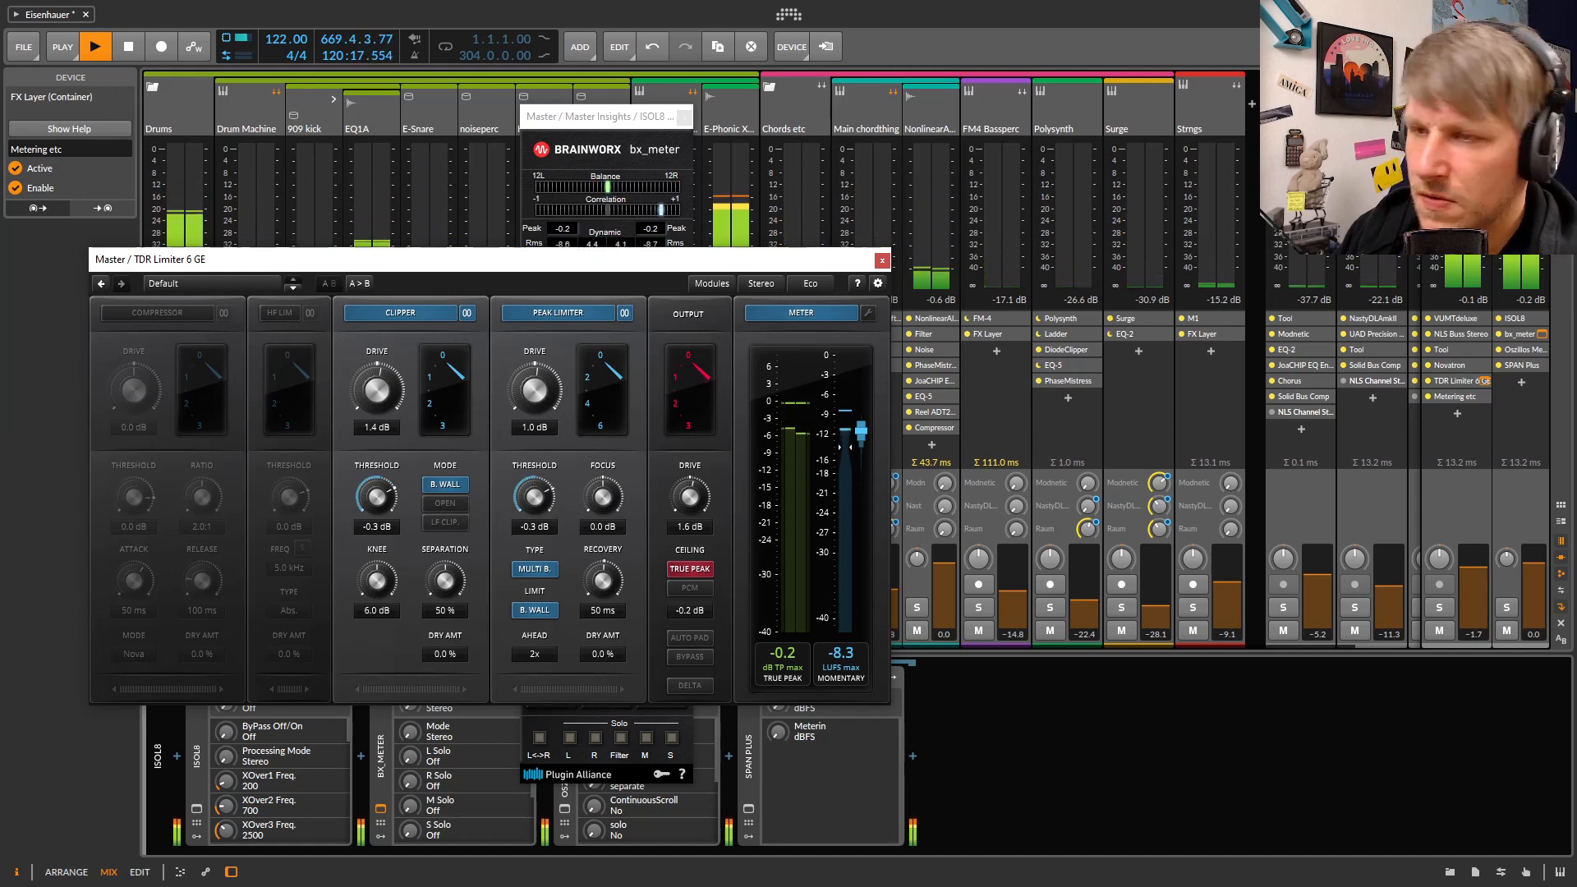
left_click_drag(690, 496, 690, 488)
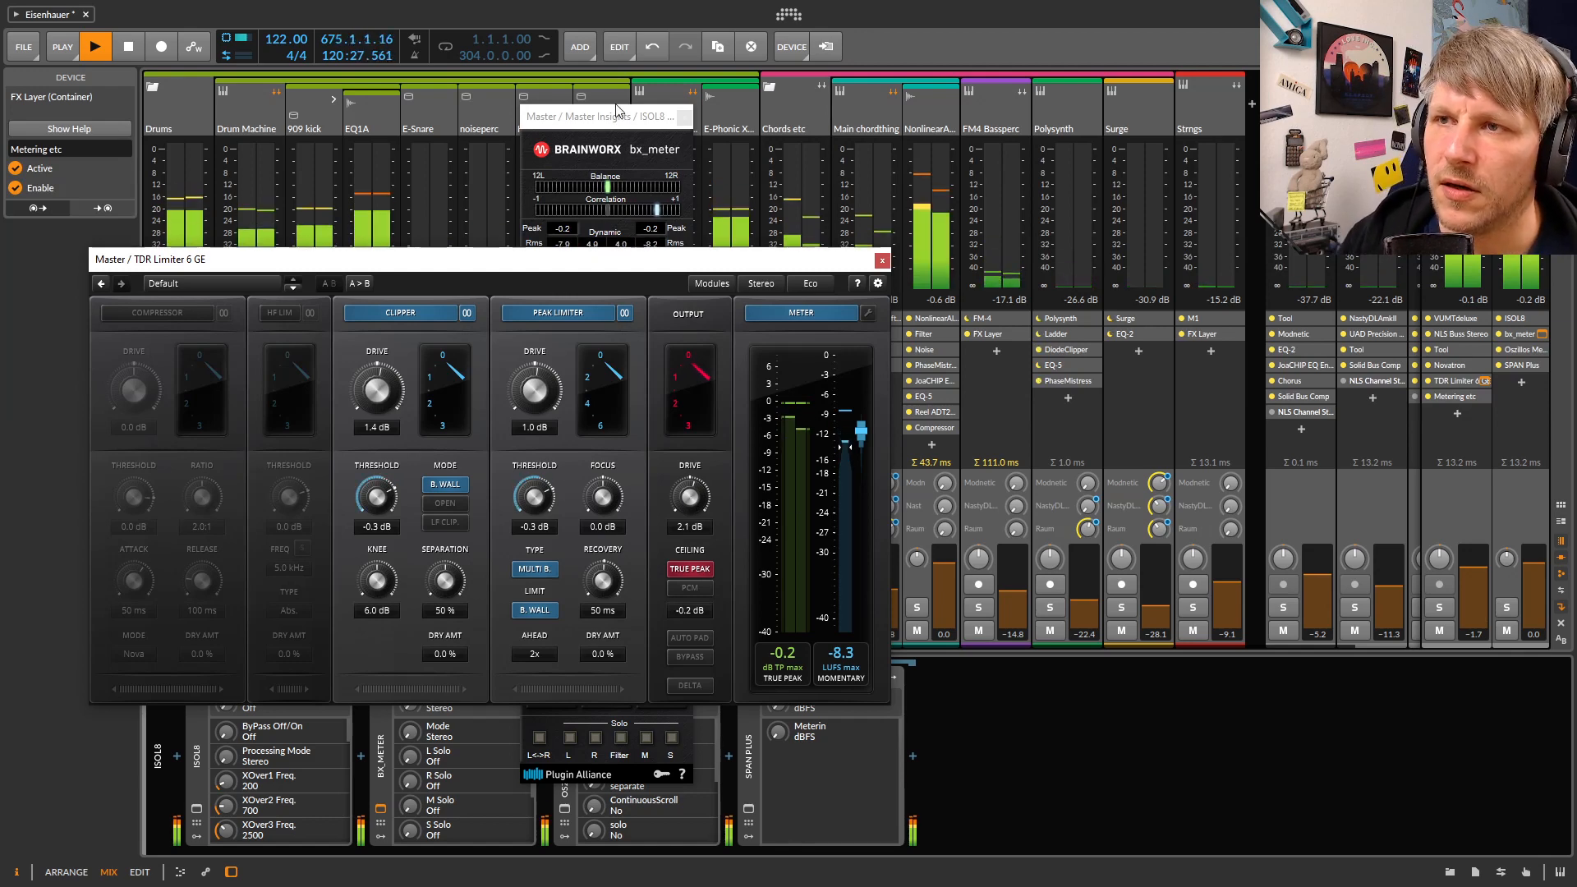
Move the bx_meter window aside for reading and lower the limiter's output drive to 0.7 dB
left_click_drag(612, 116, 411, 66)
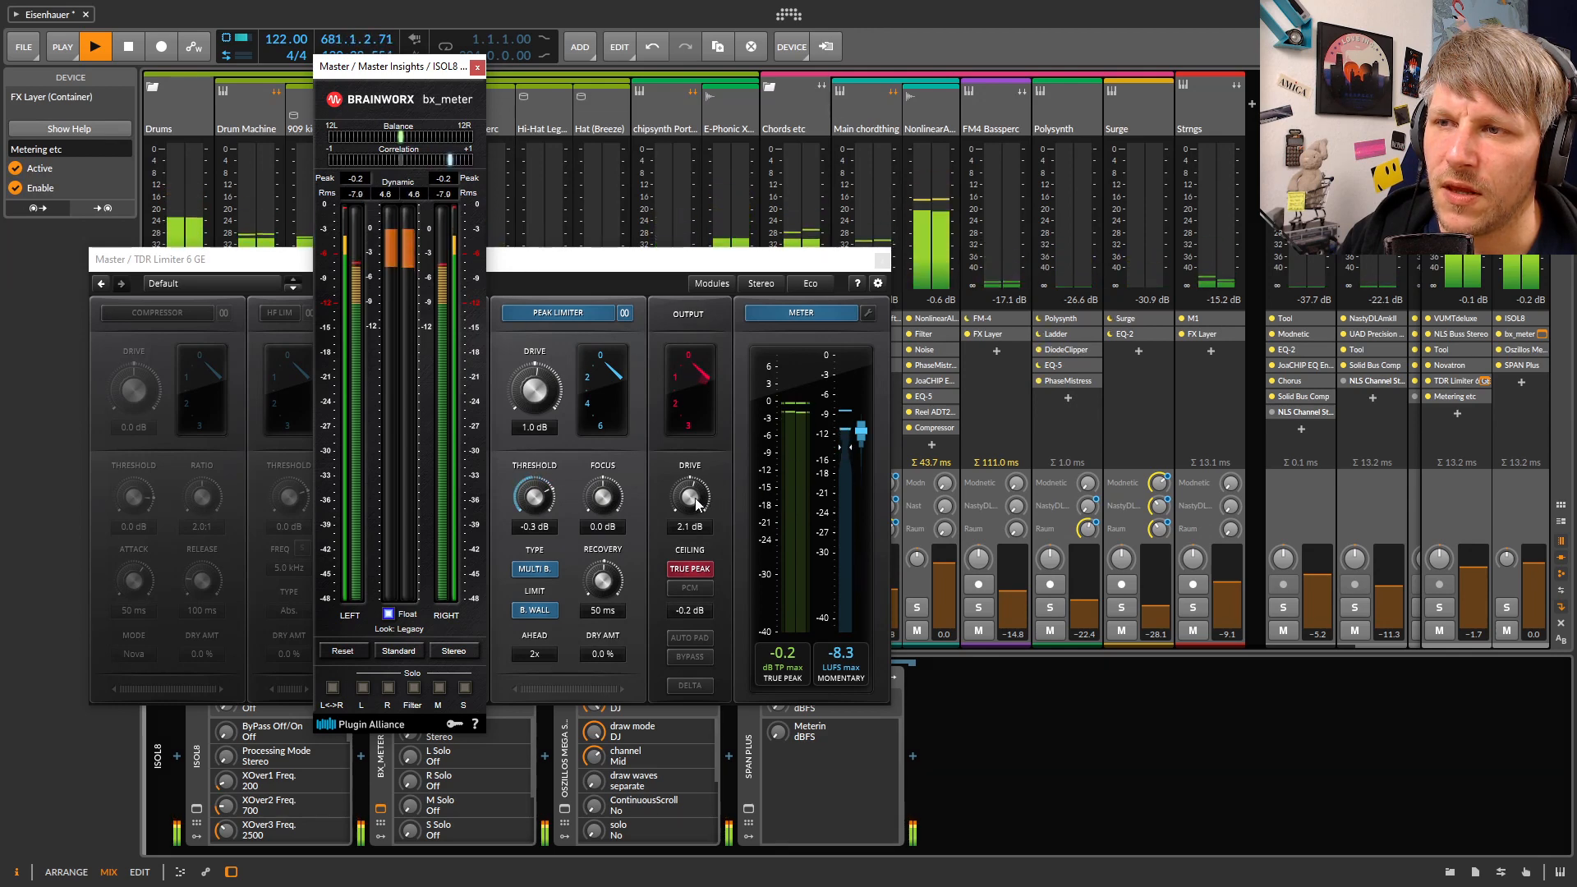
left_click(737, 493)
left_click_drag(690, 496, 689, 516)
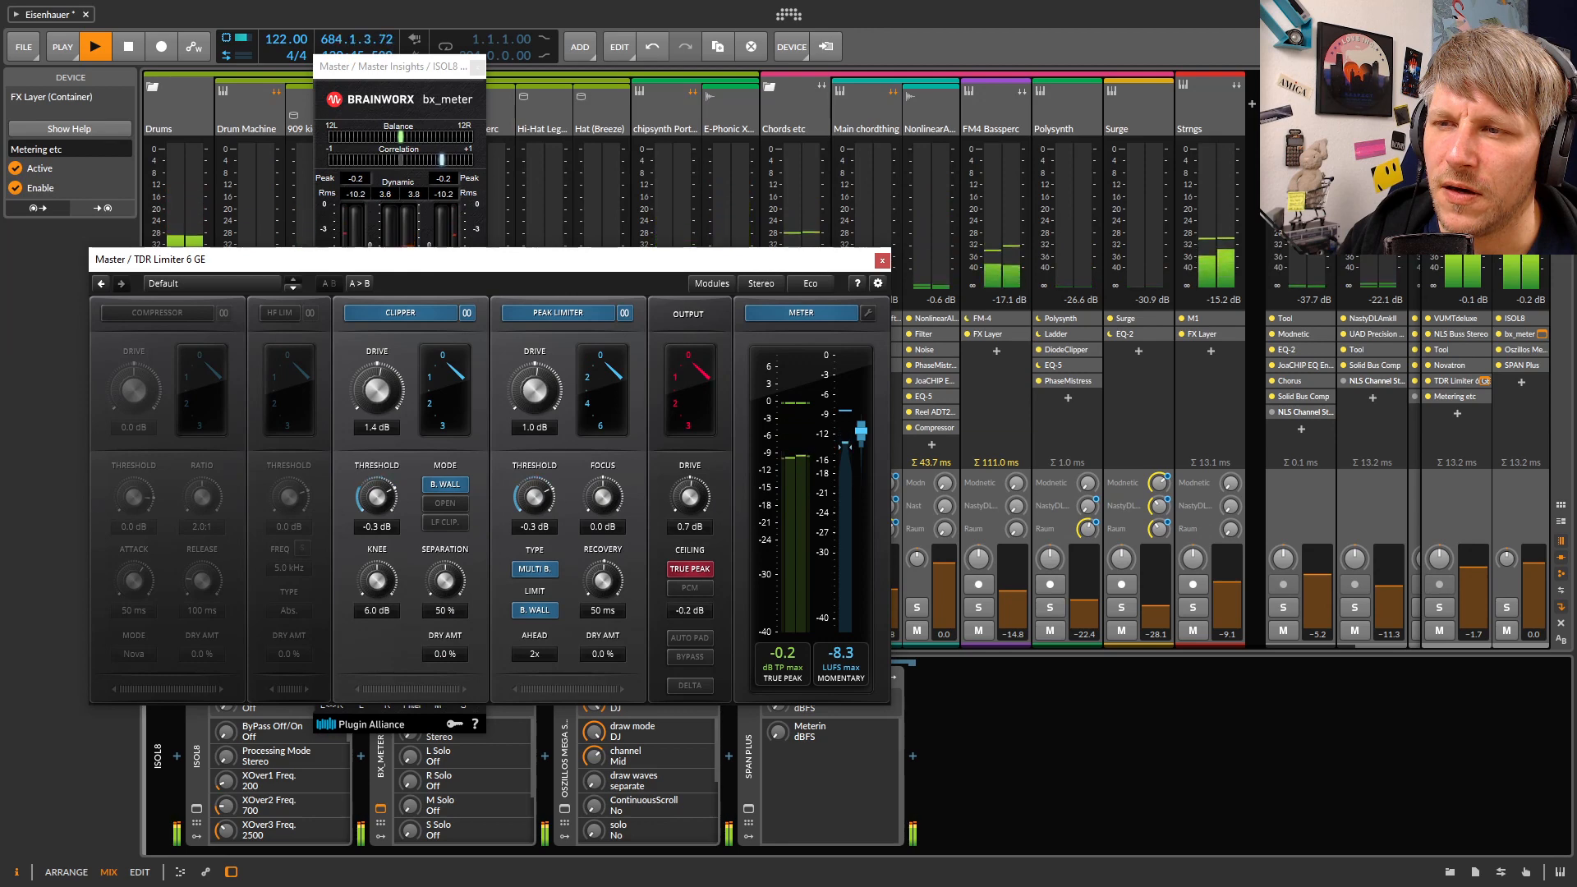
Raise the limiter's output drive to 5.1 dB and arrange the limiter and bx_meter windows side by side
left_click_drag(630, 261, 580, 297)
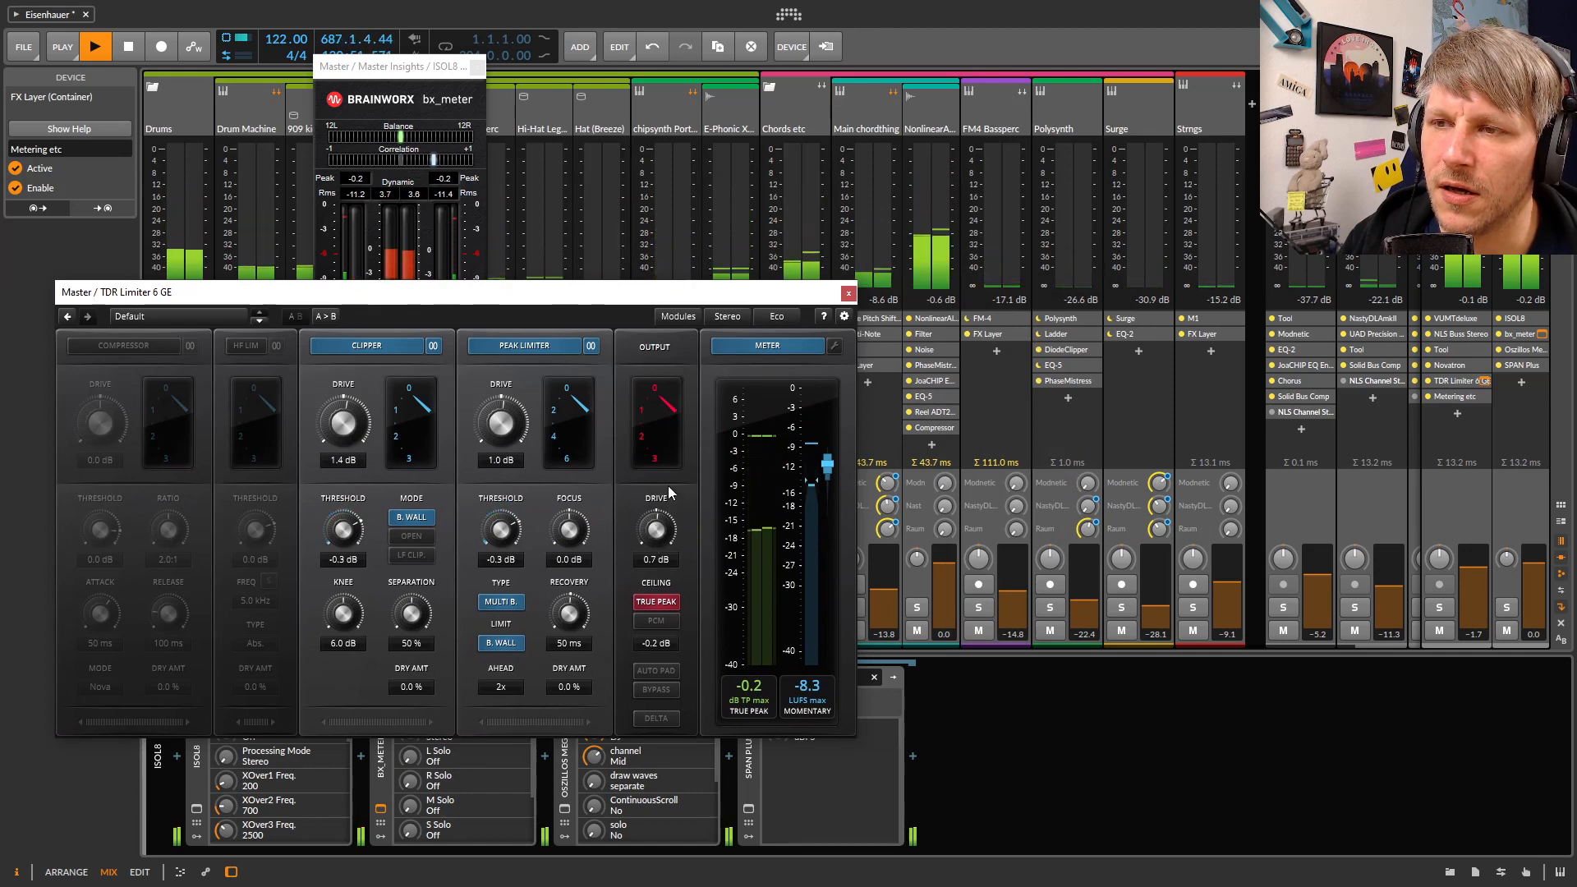
left_click_drag(580, 297, 663, 327)
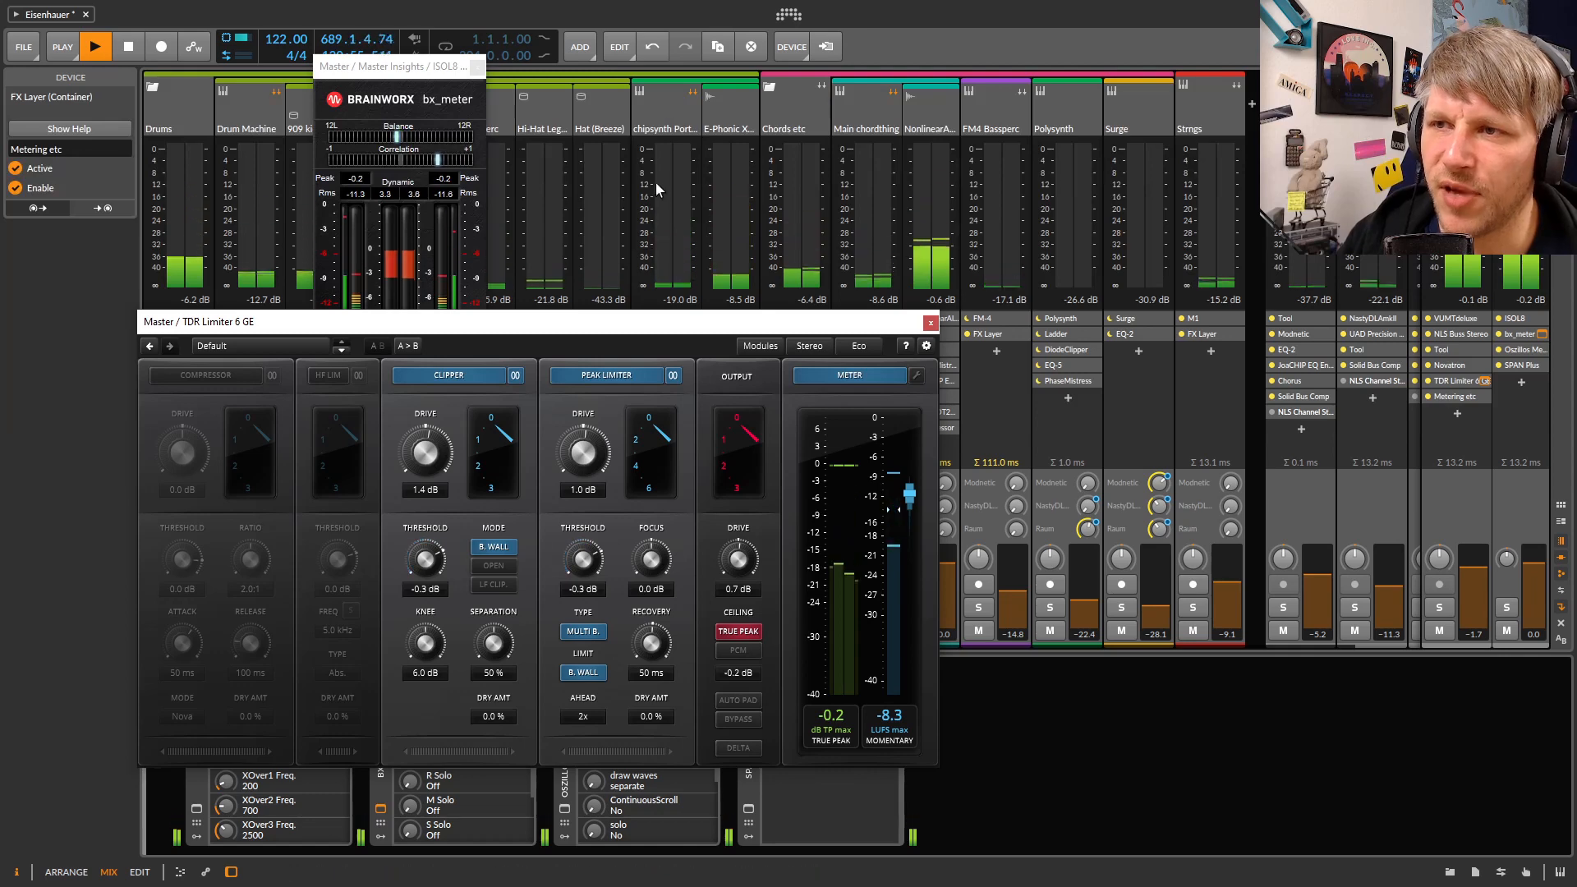
left_click_drag(615, 321, 611, 240)
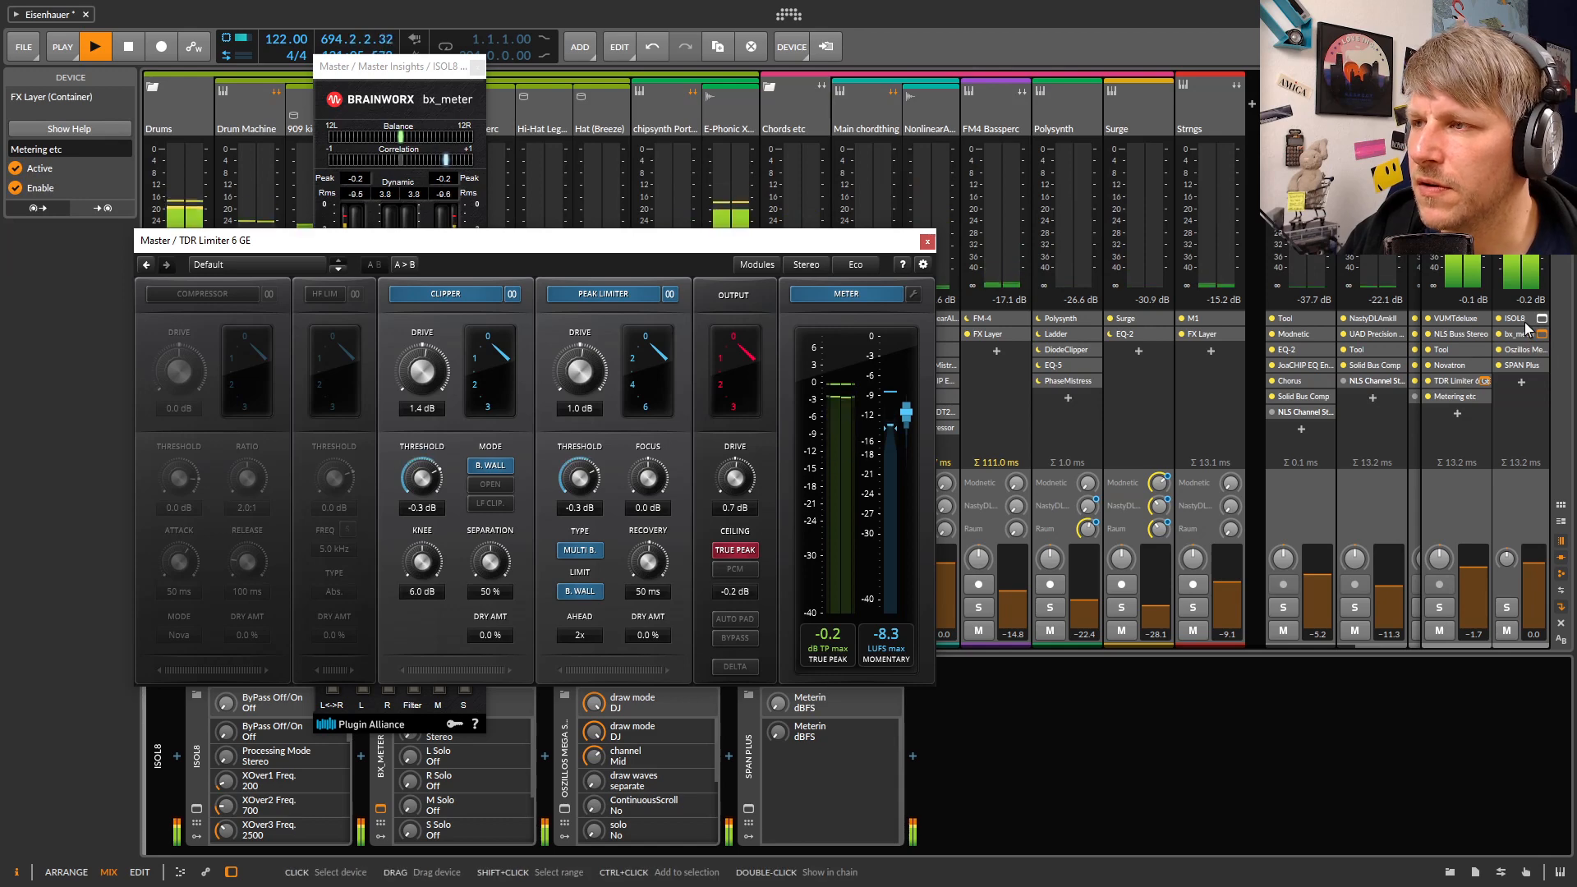
left_click_drag(822, 248, 869, 215)
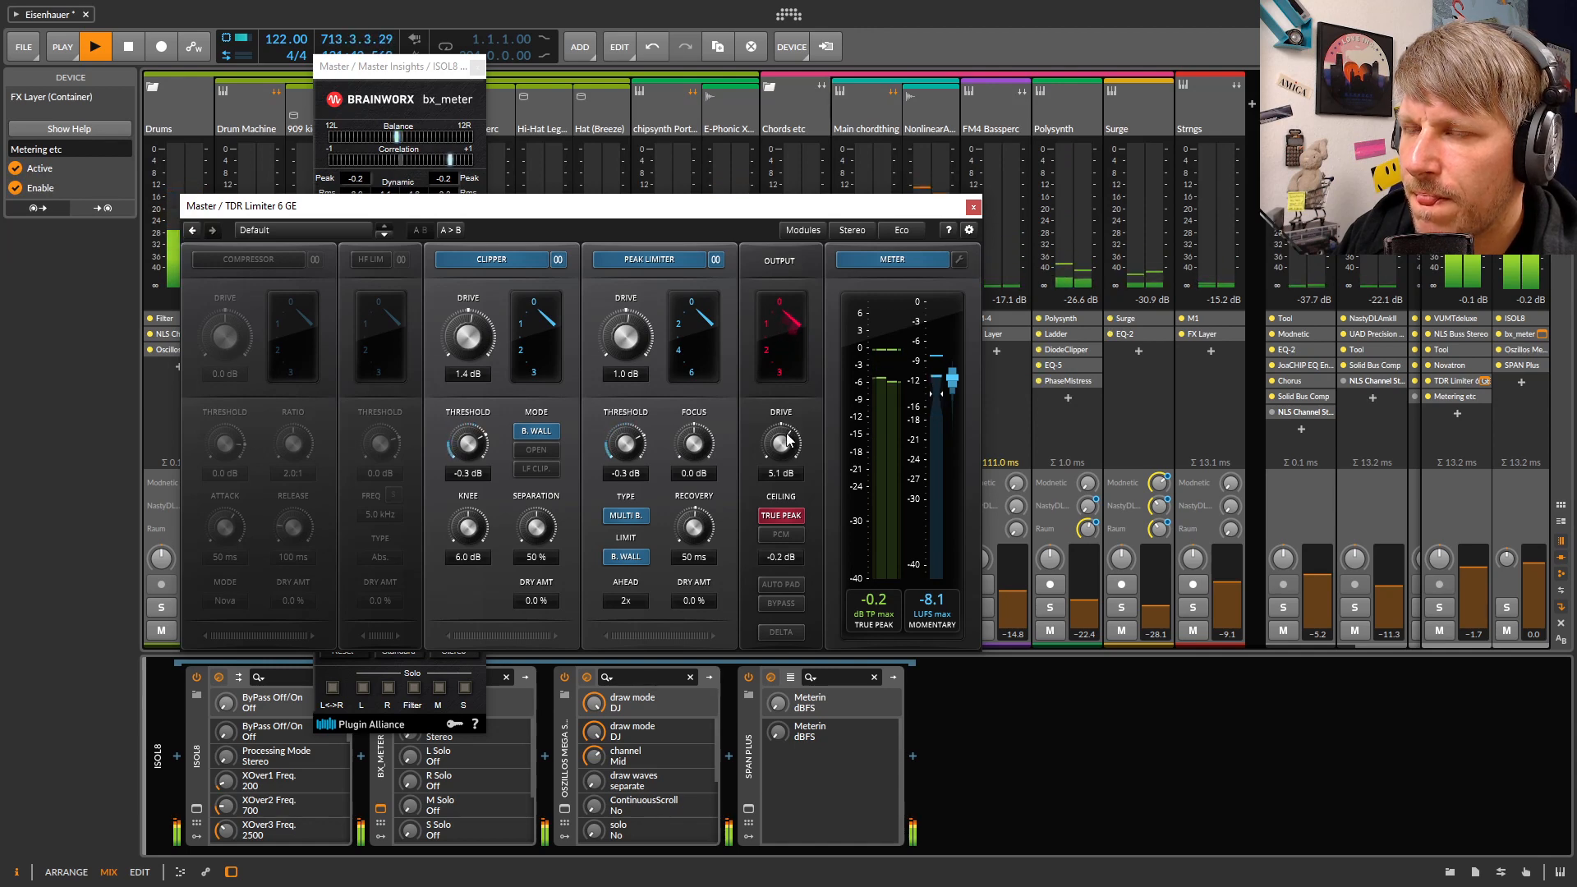
left_click_drag(708, 213, 974, 157)
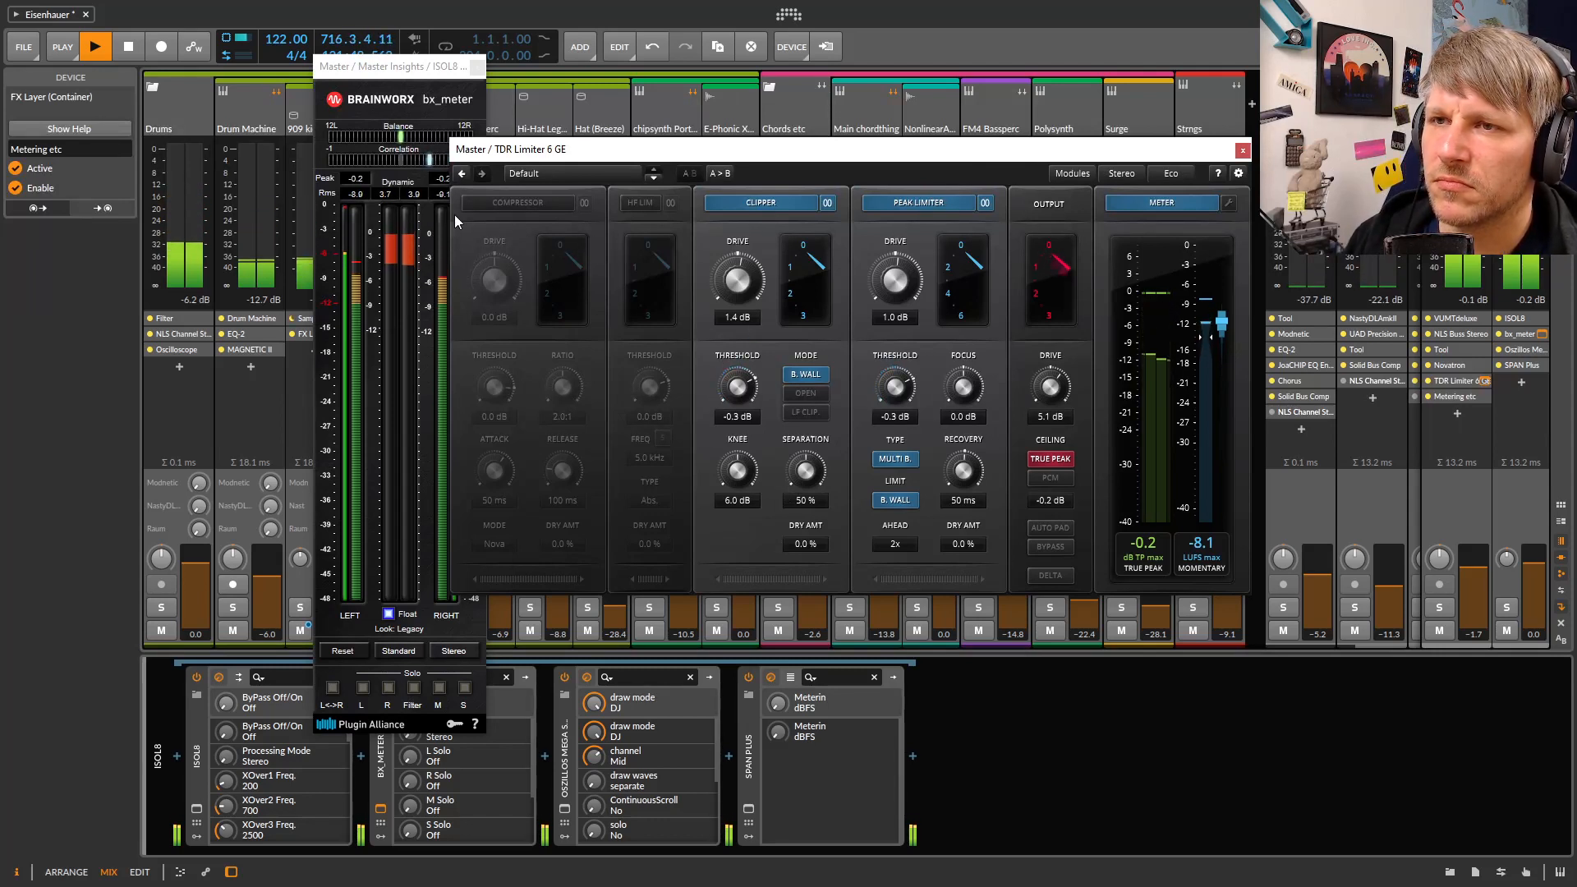
left_click_drag(398, 69, 247, 73)
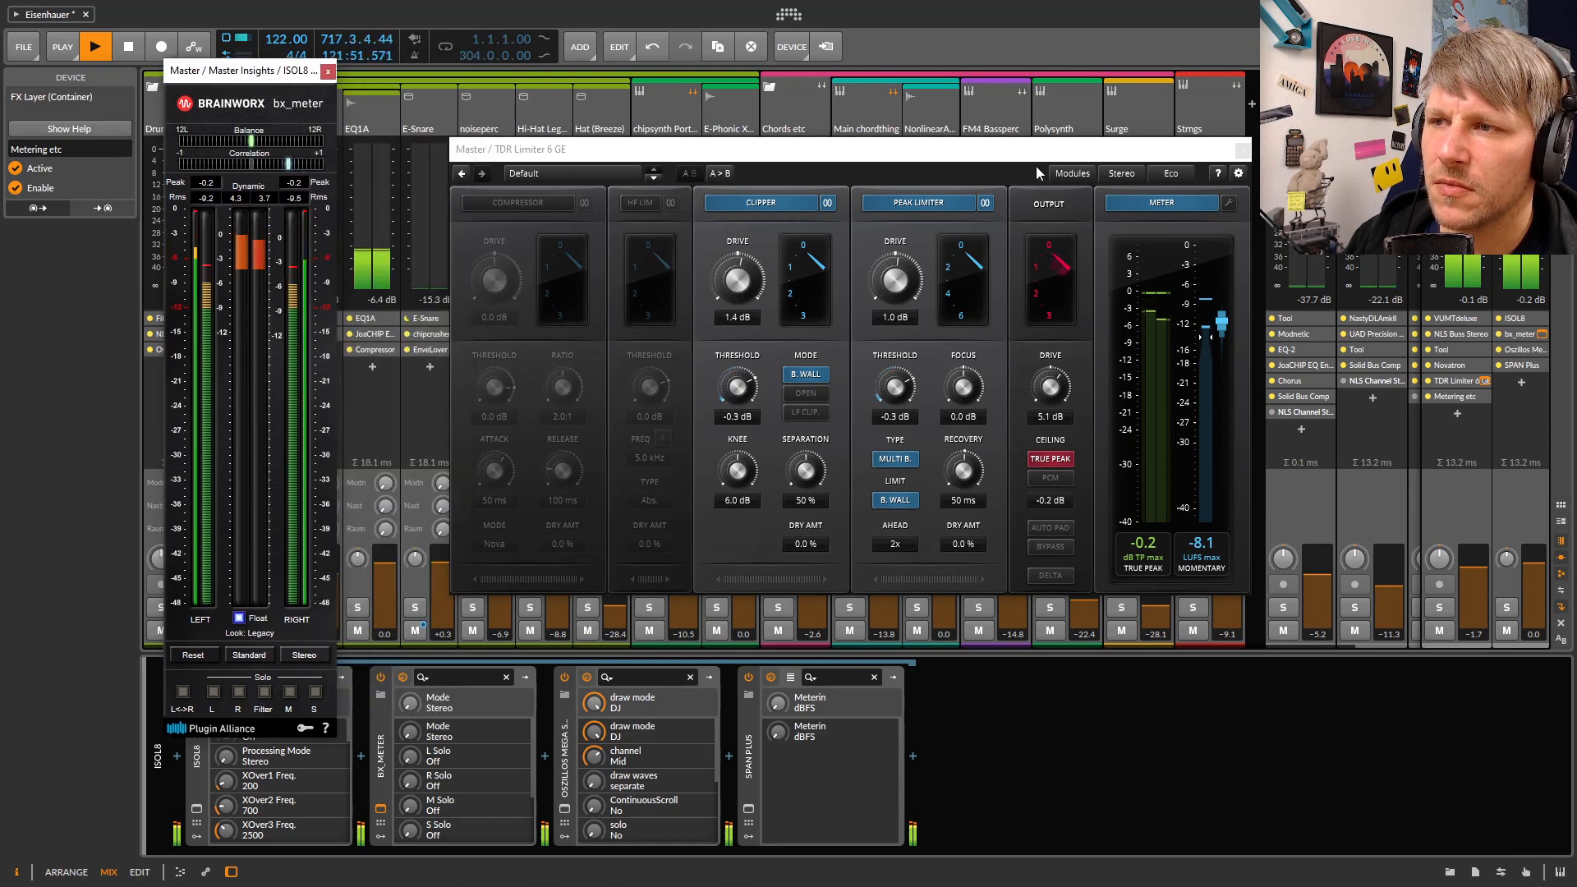
left_click_drag(1036, 154, 1002, 156)
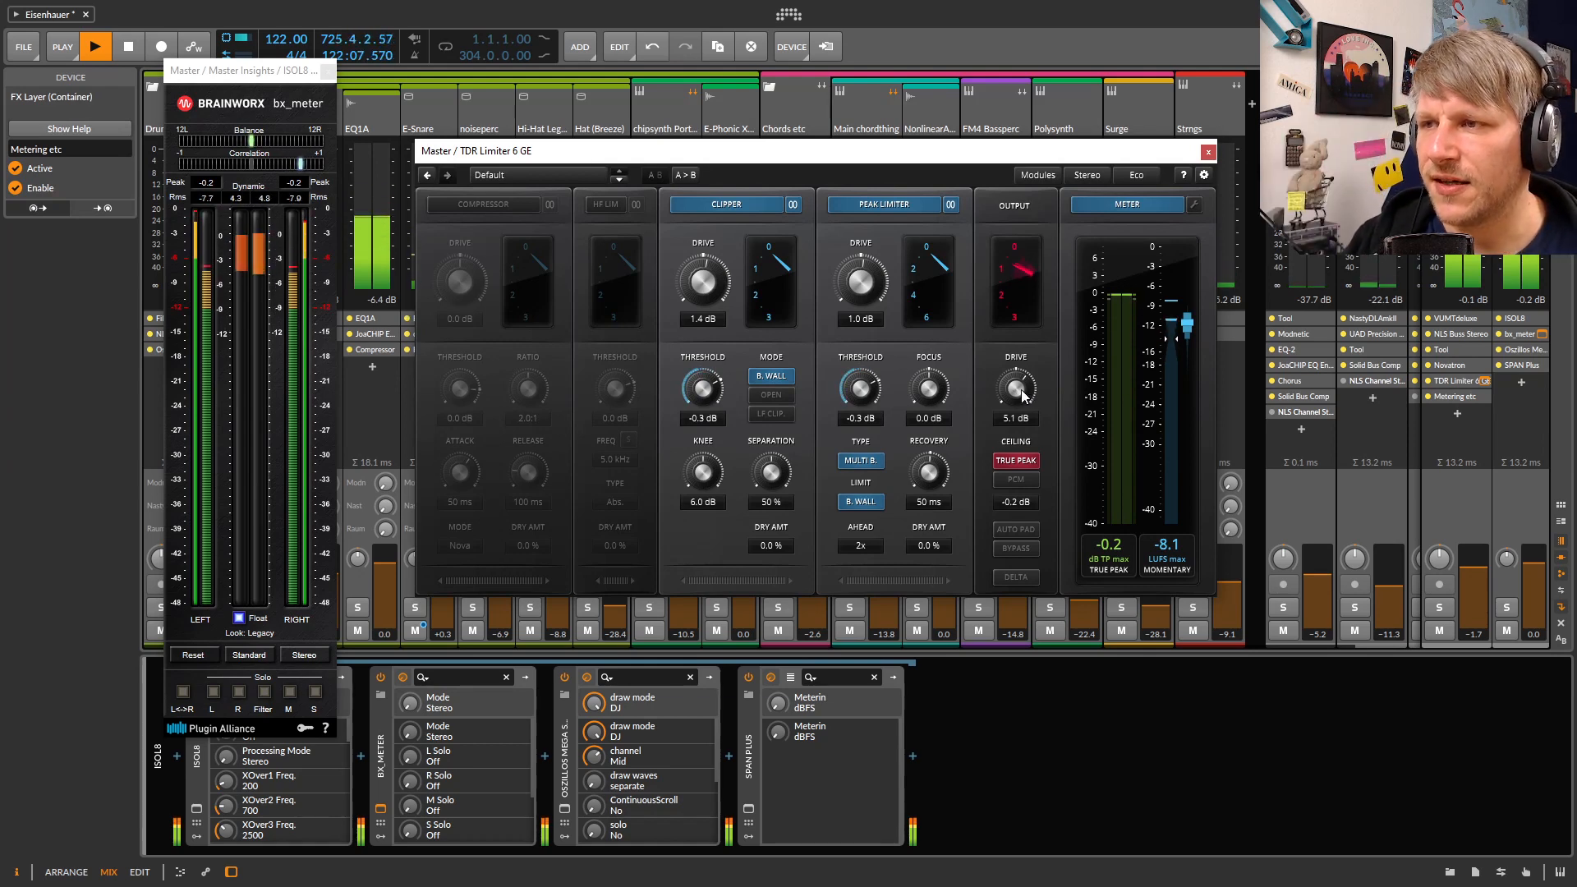
Compare the limiter at a lower output drive of 1.5 dB, then set the drive to 5.0 dB
left_click_drag(1022, 396, 1023, 444)
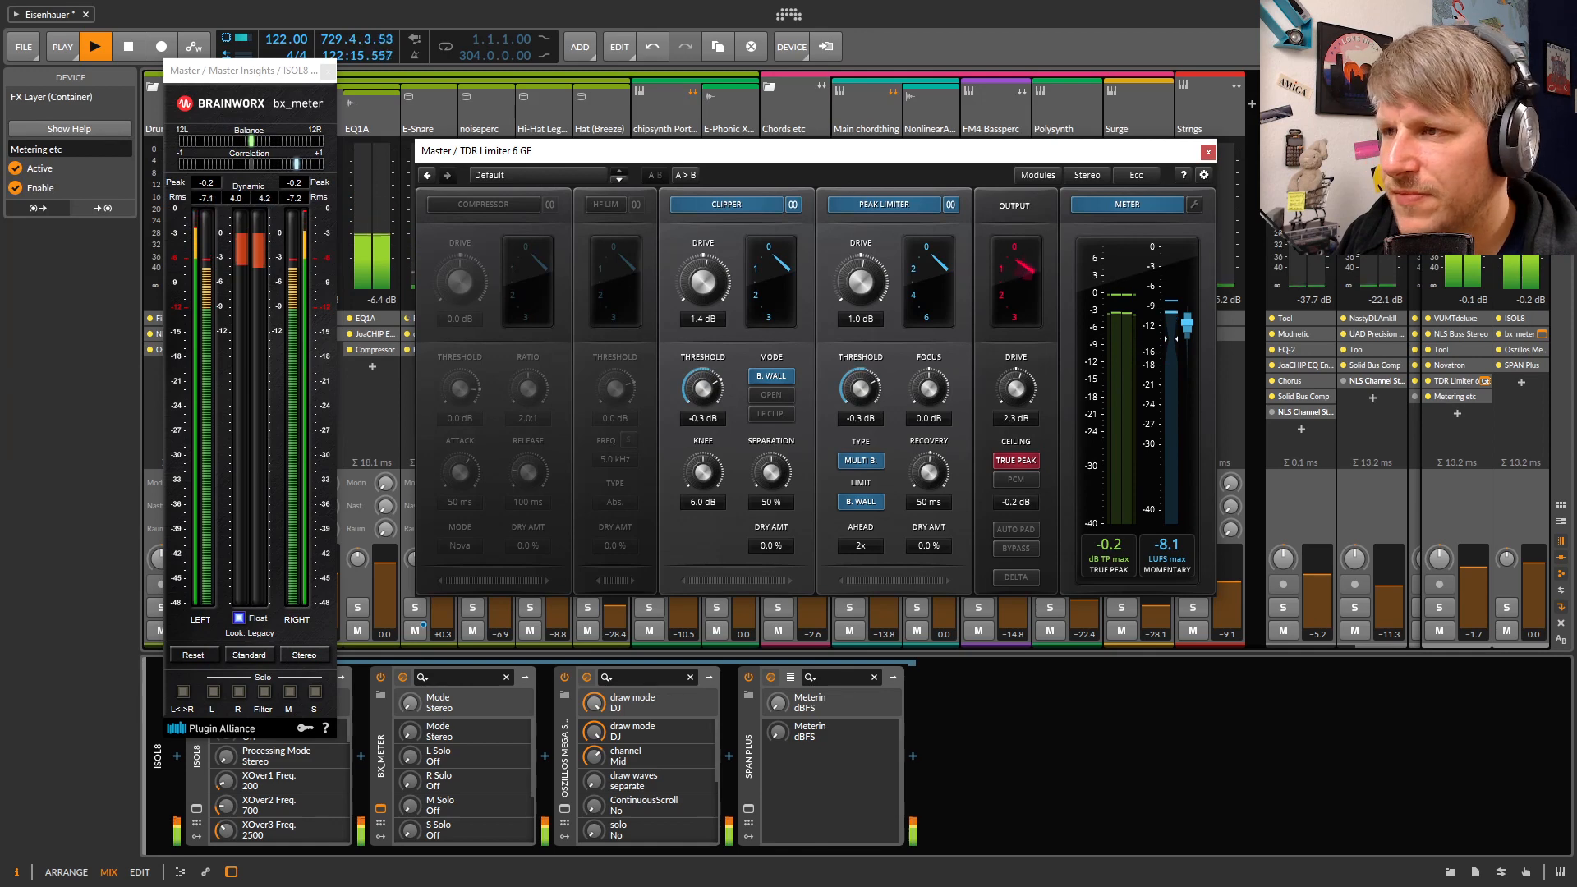
left_click_drag(1023, 444, 1023, 447)
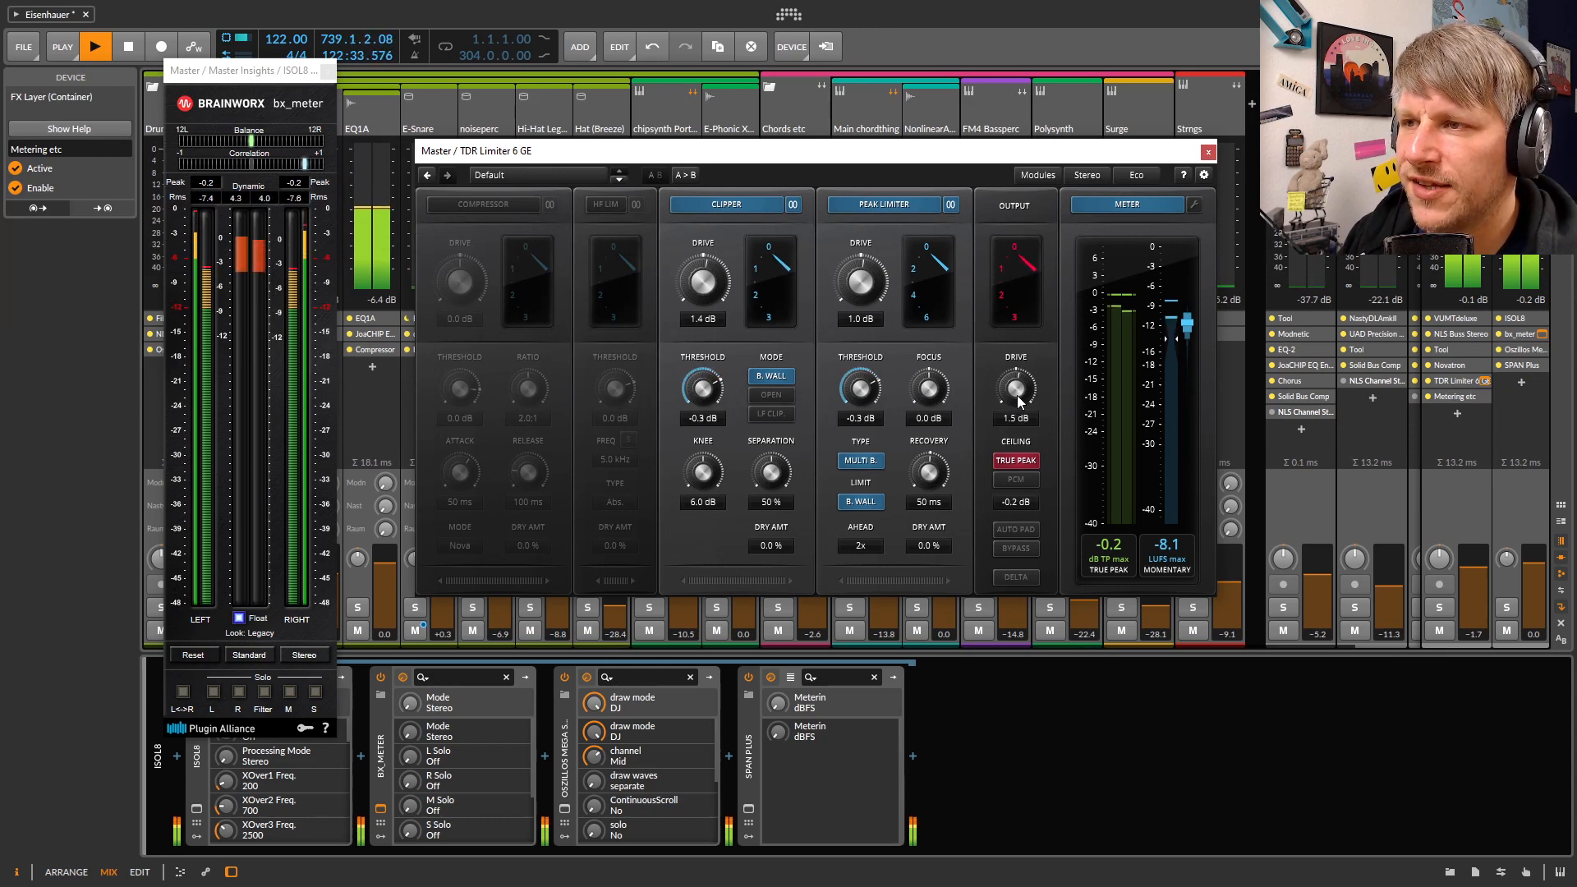
left_click_drag(1019, 400, 1018, 340)
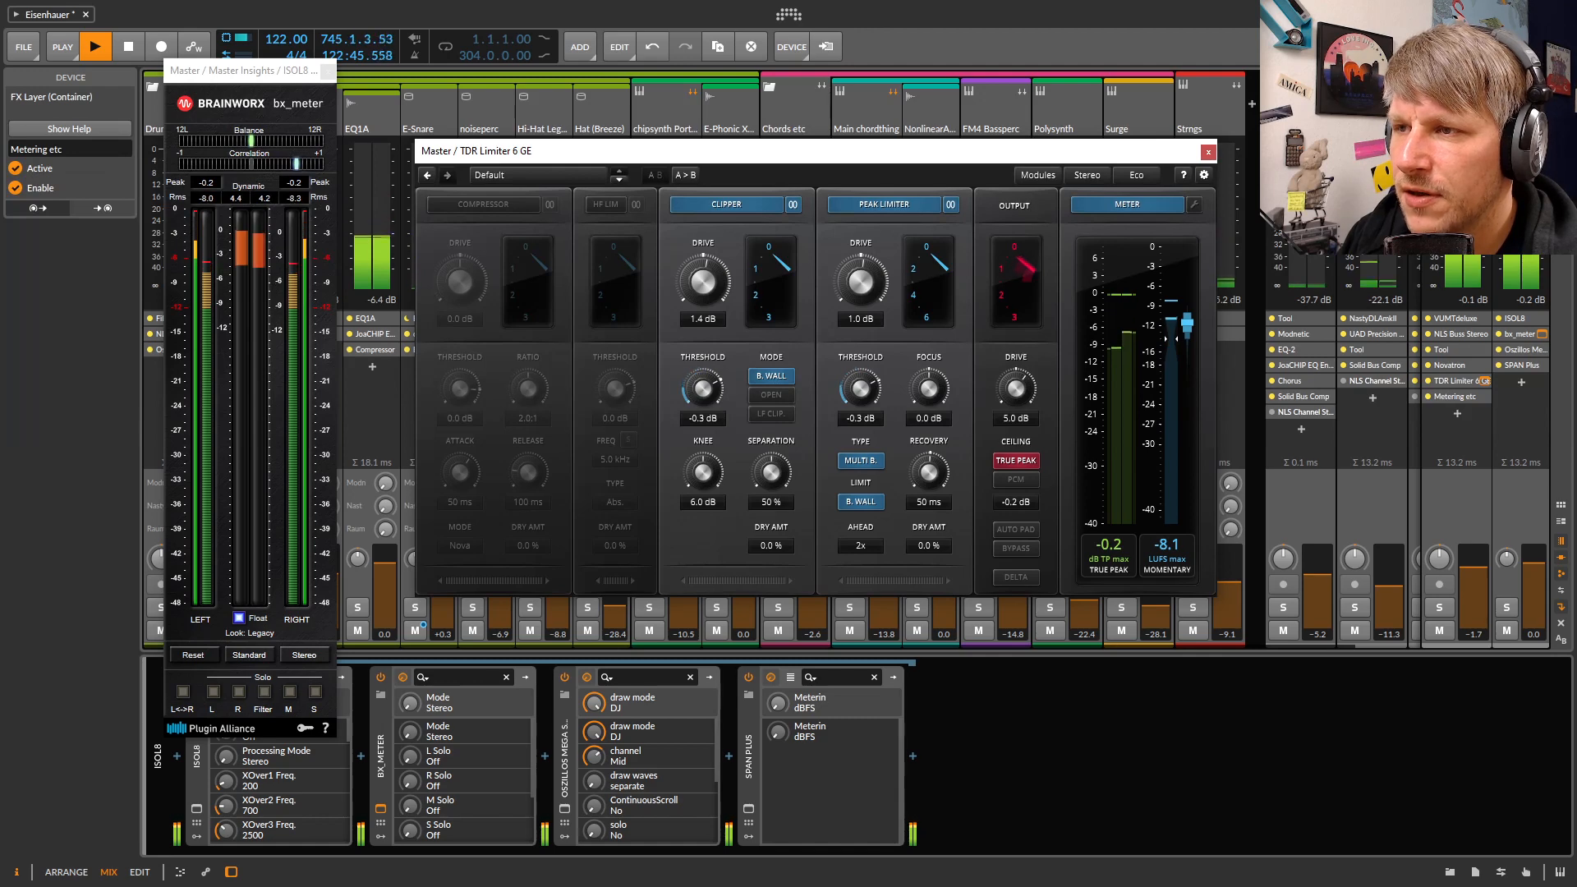
Lower the limiter's output drive to 0.7 dB and close the TDR Limiter 6 GE and bx_meter windows
mouse_move(1016, 388)
left_mouse_down()
mouse_move(1017, 422)
mouse_move(1018, 406)
left_mouse_up()
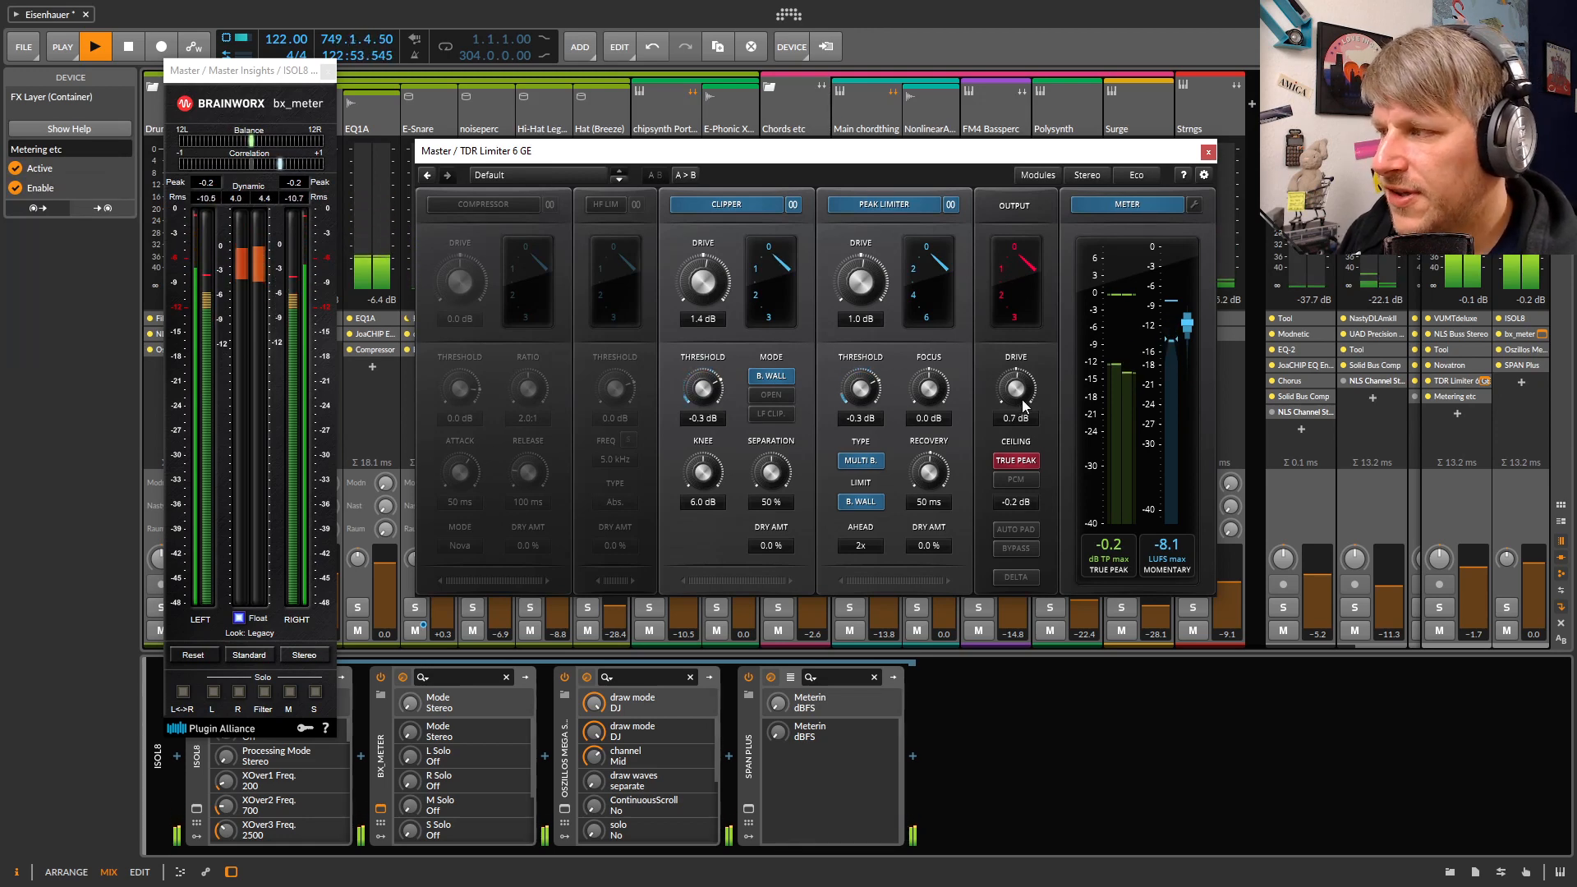
left_click(1208, 151)
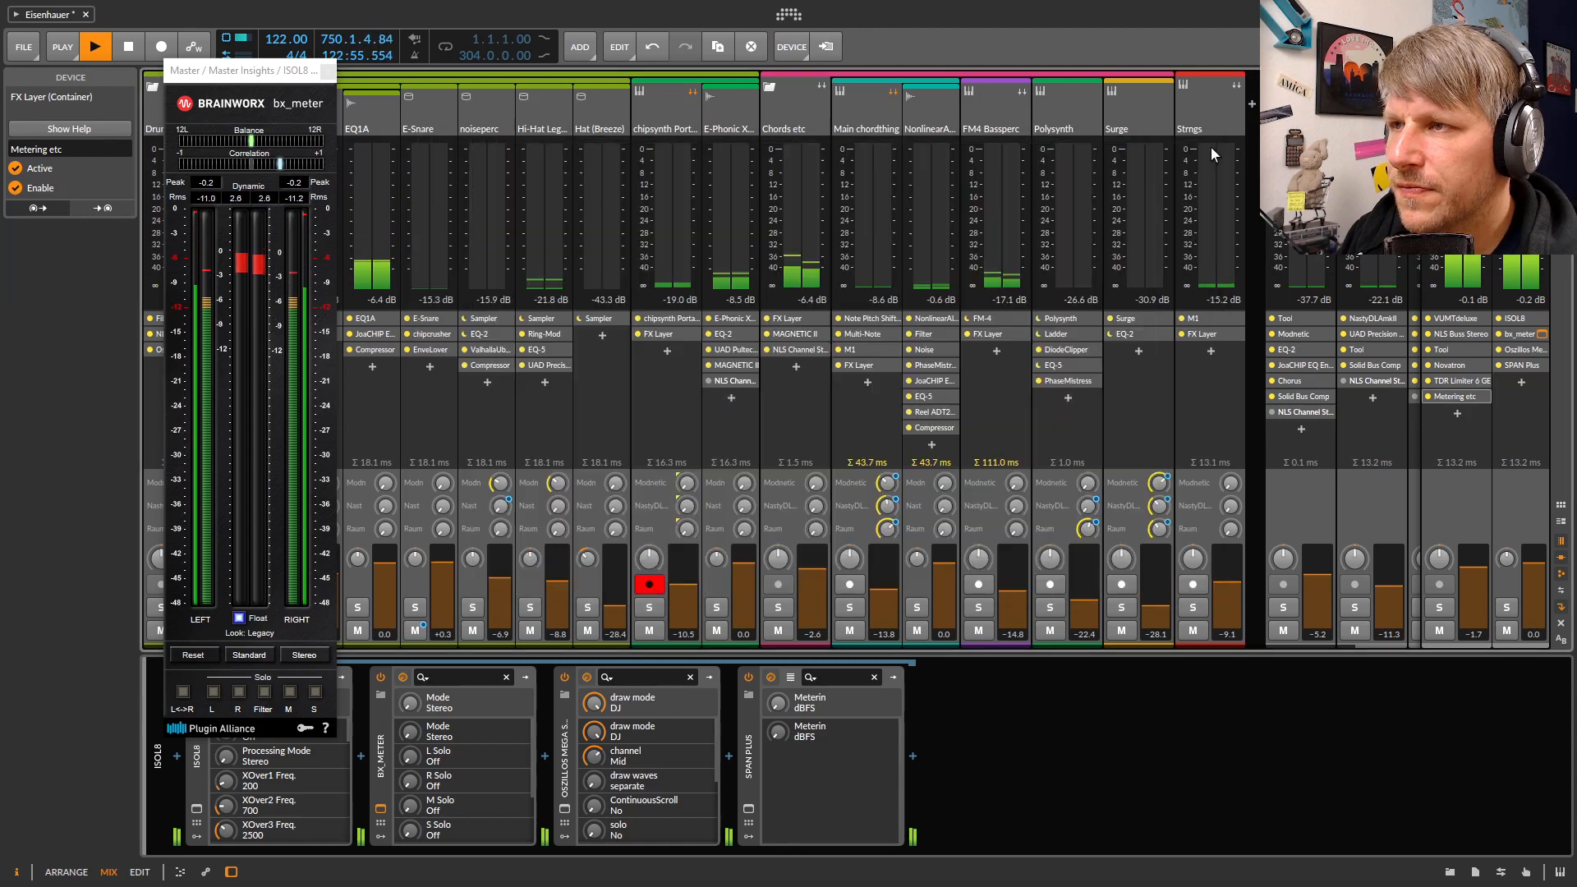
left_click(327, 71)
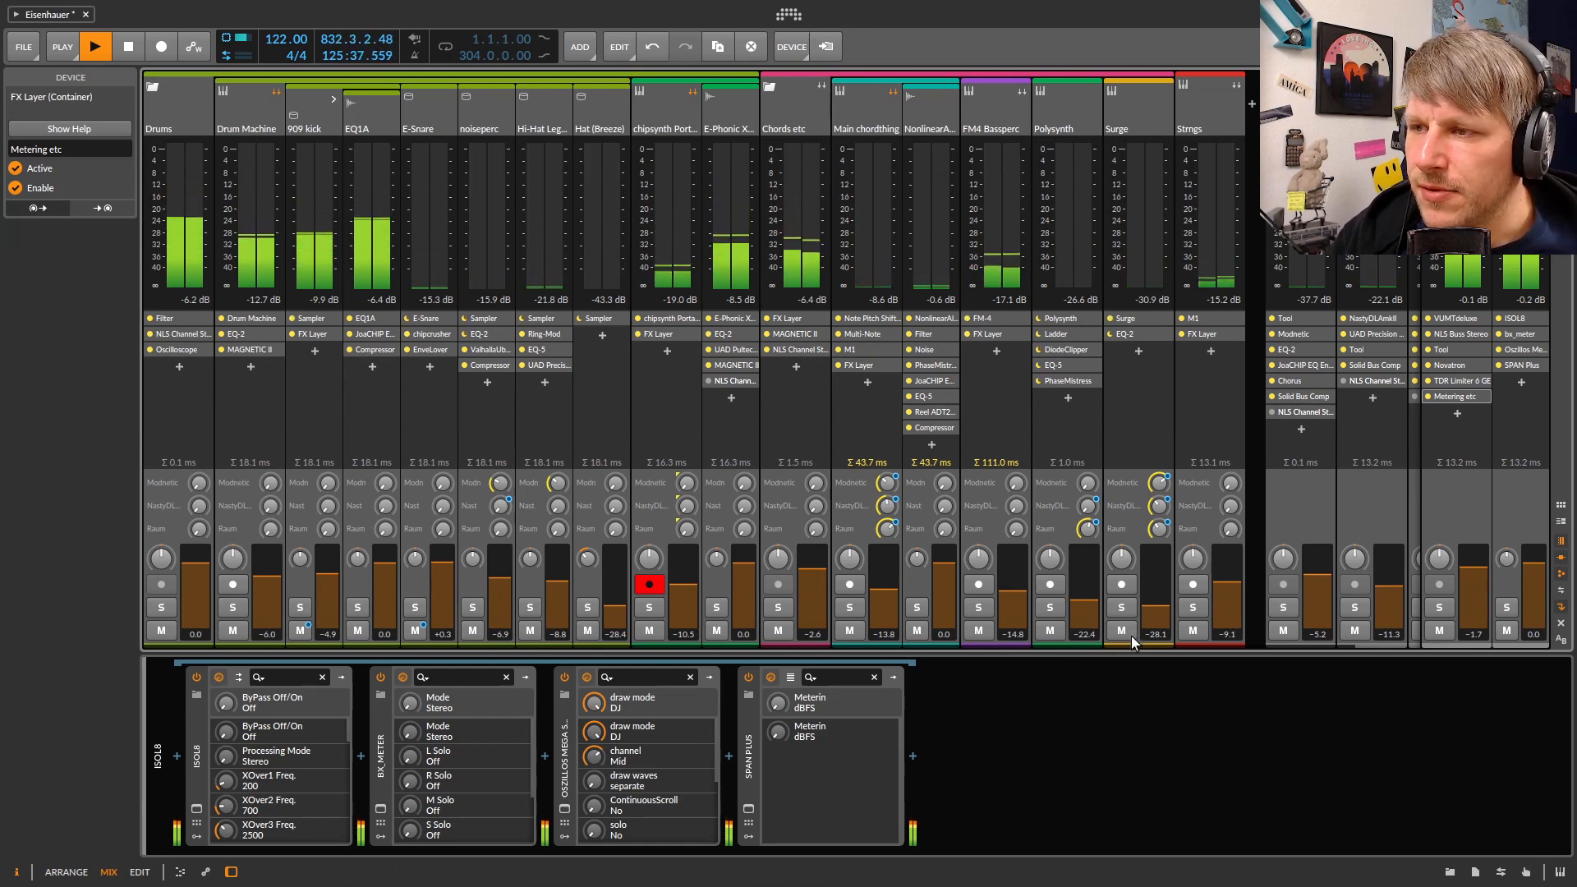
Switch from the mixer to the arrangement view and launch the Drum Machine track's Scene 2 clip
left_click_drag(1181, 647, 1265, 646)
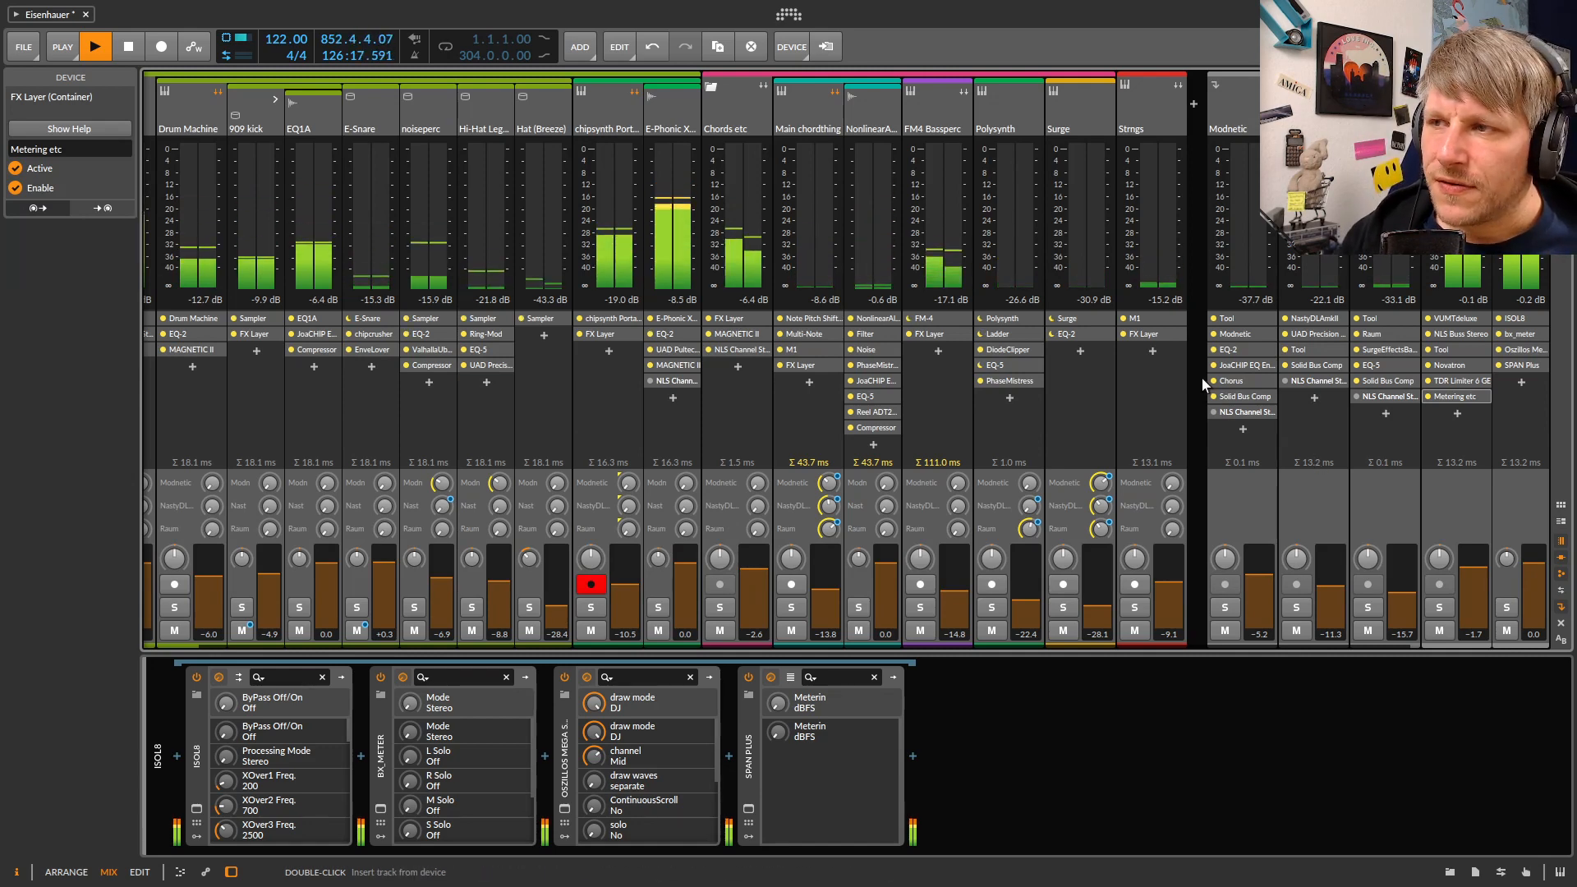
key("Tab")
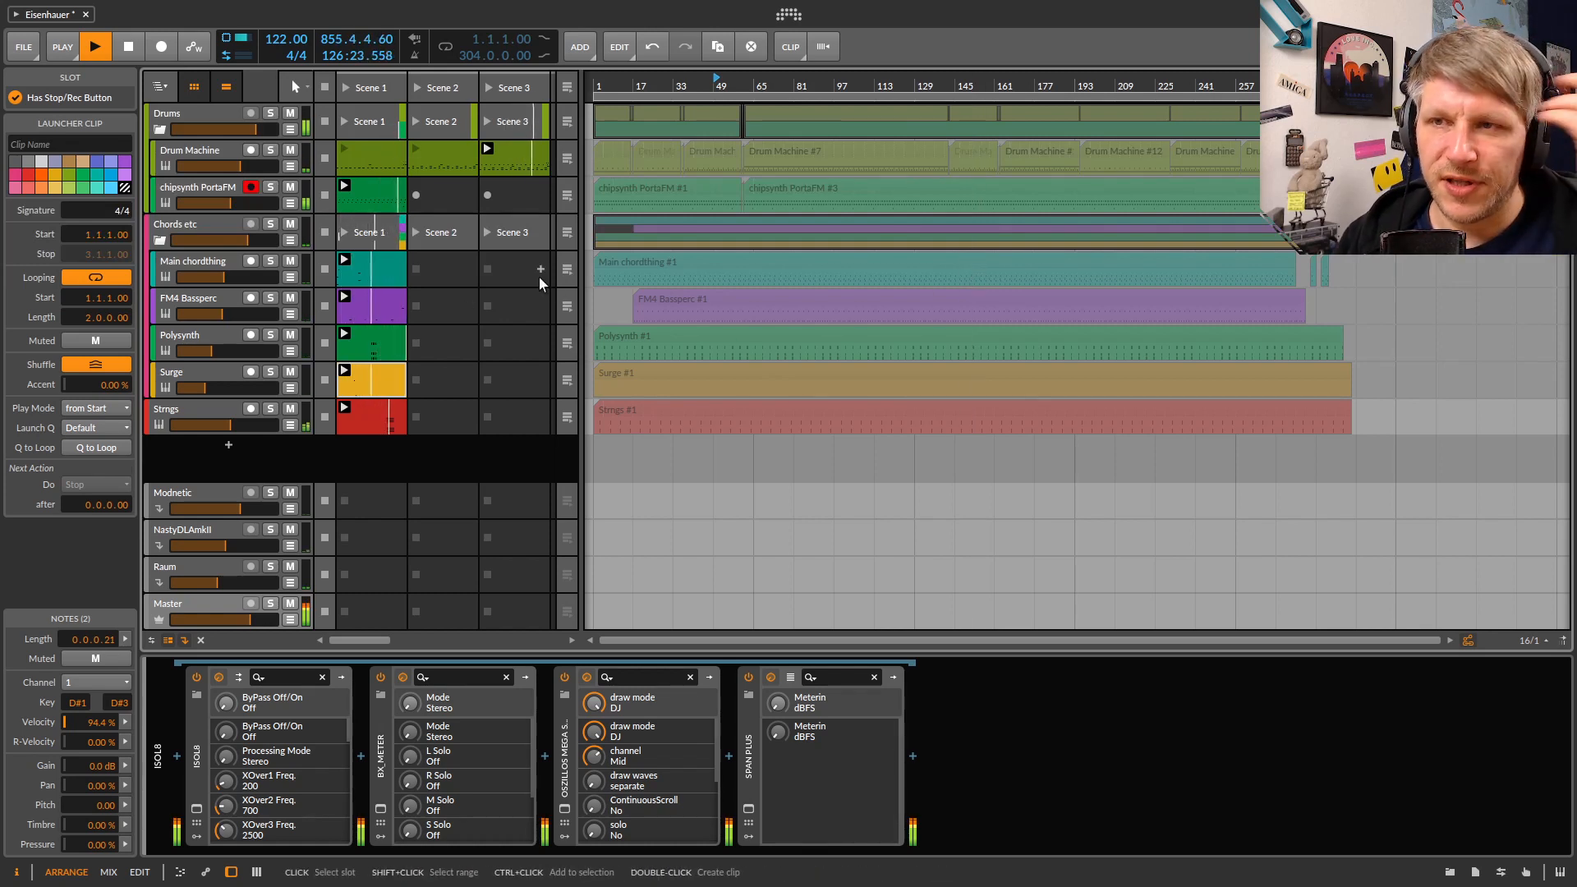
left_click(345, 150)
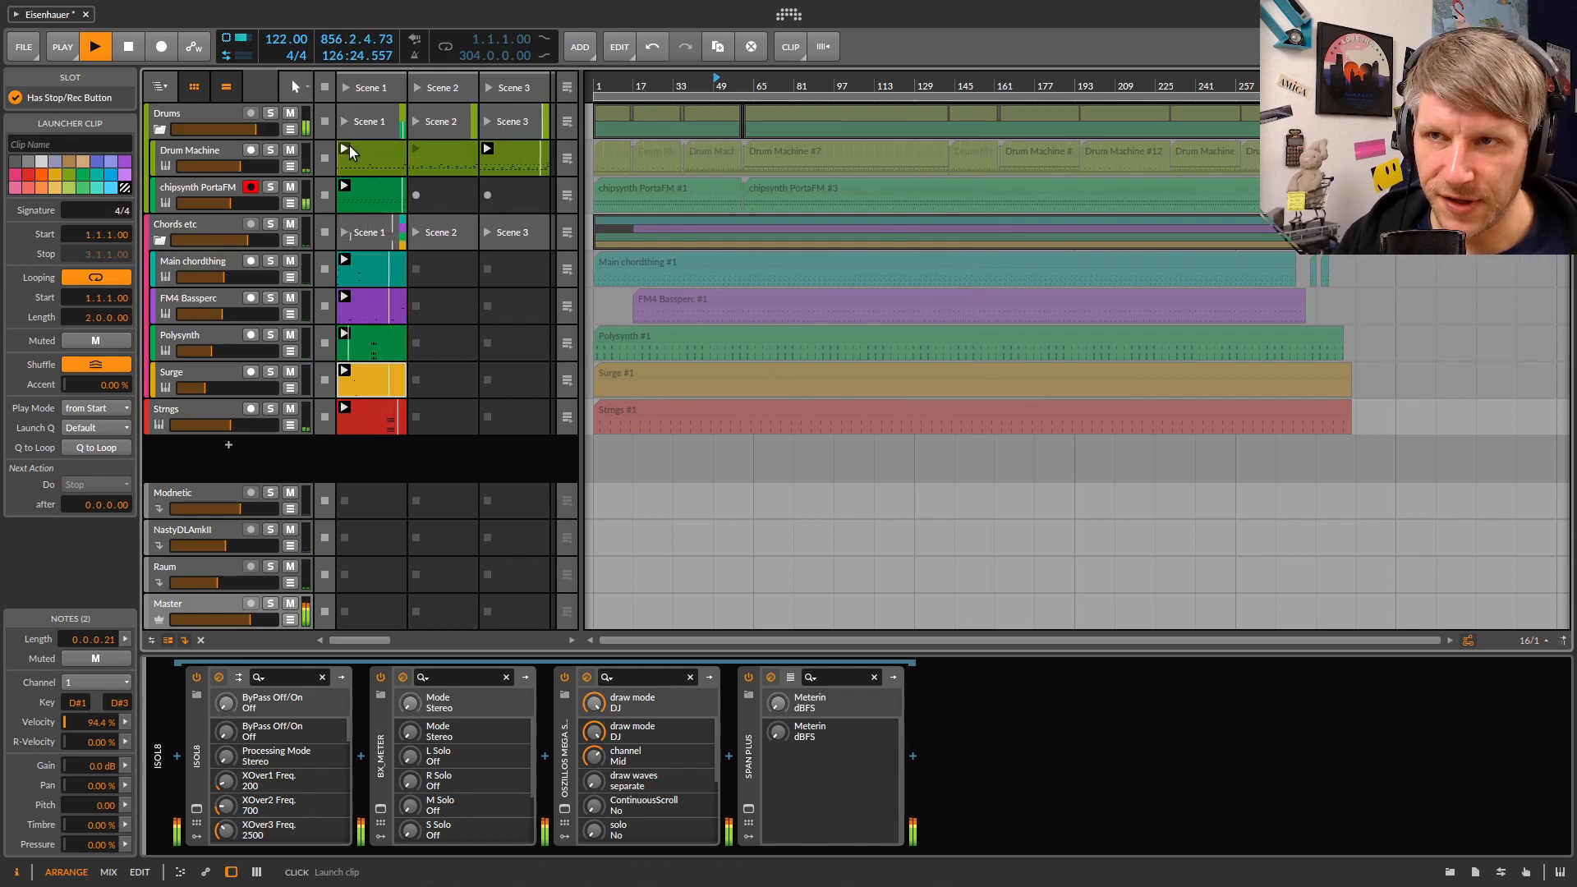
left_click(419, 149)
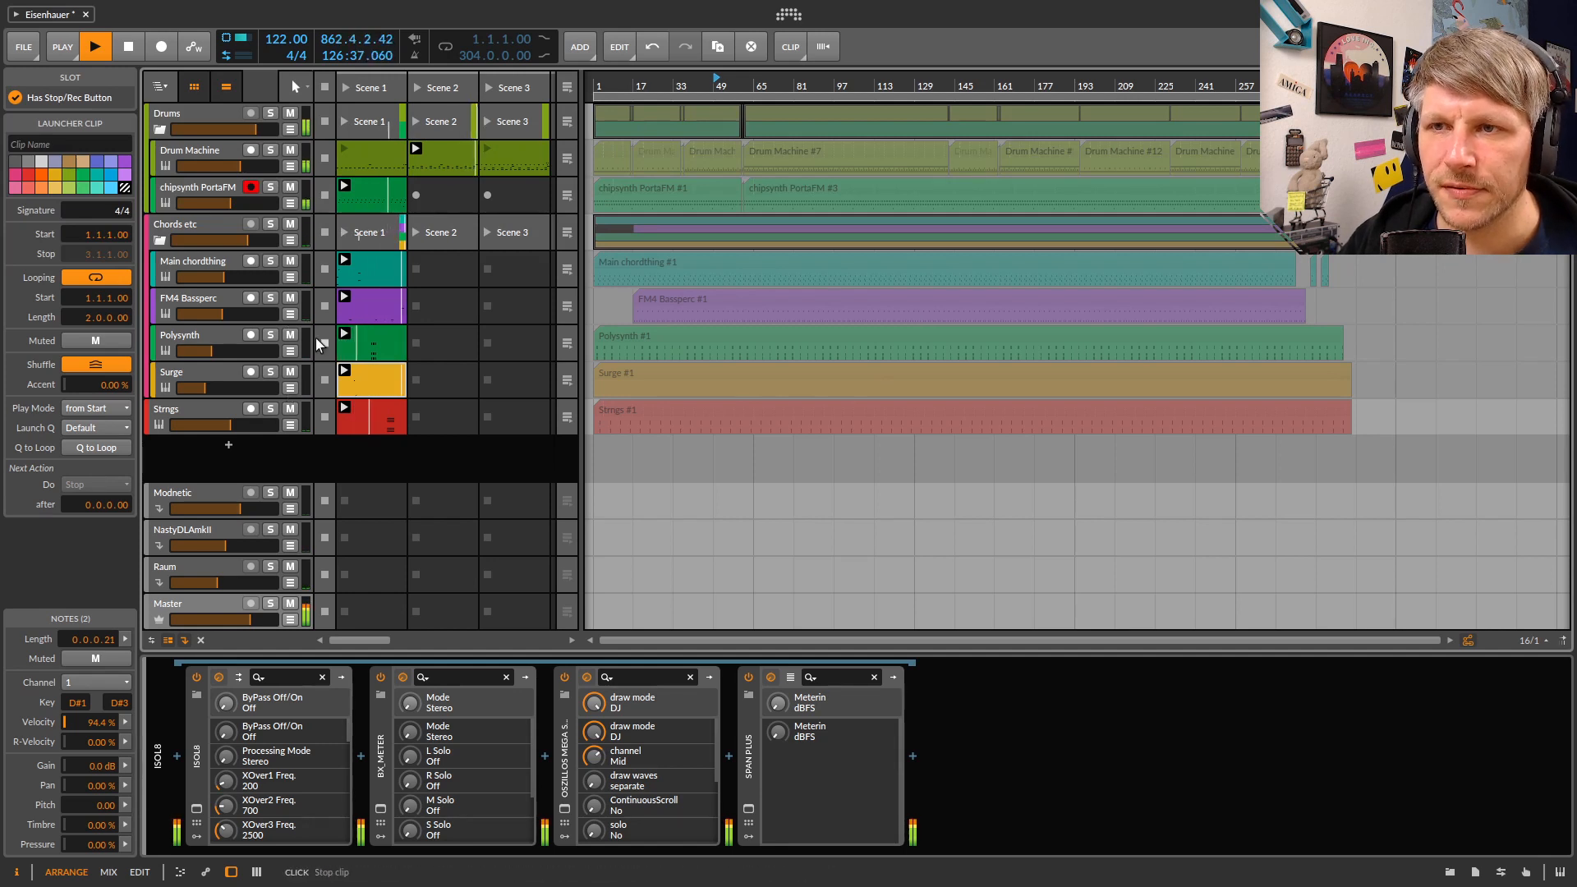
Show the automation lanes of the Strngs, Surge, Polysynth, FM4 Bassperc, Main chordthing and Chords etc tracks
left_click(290, 424)
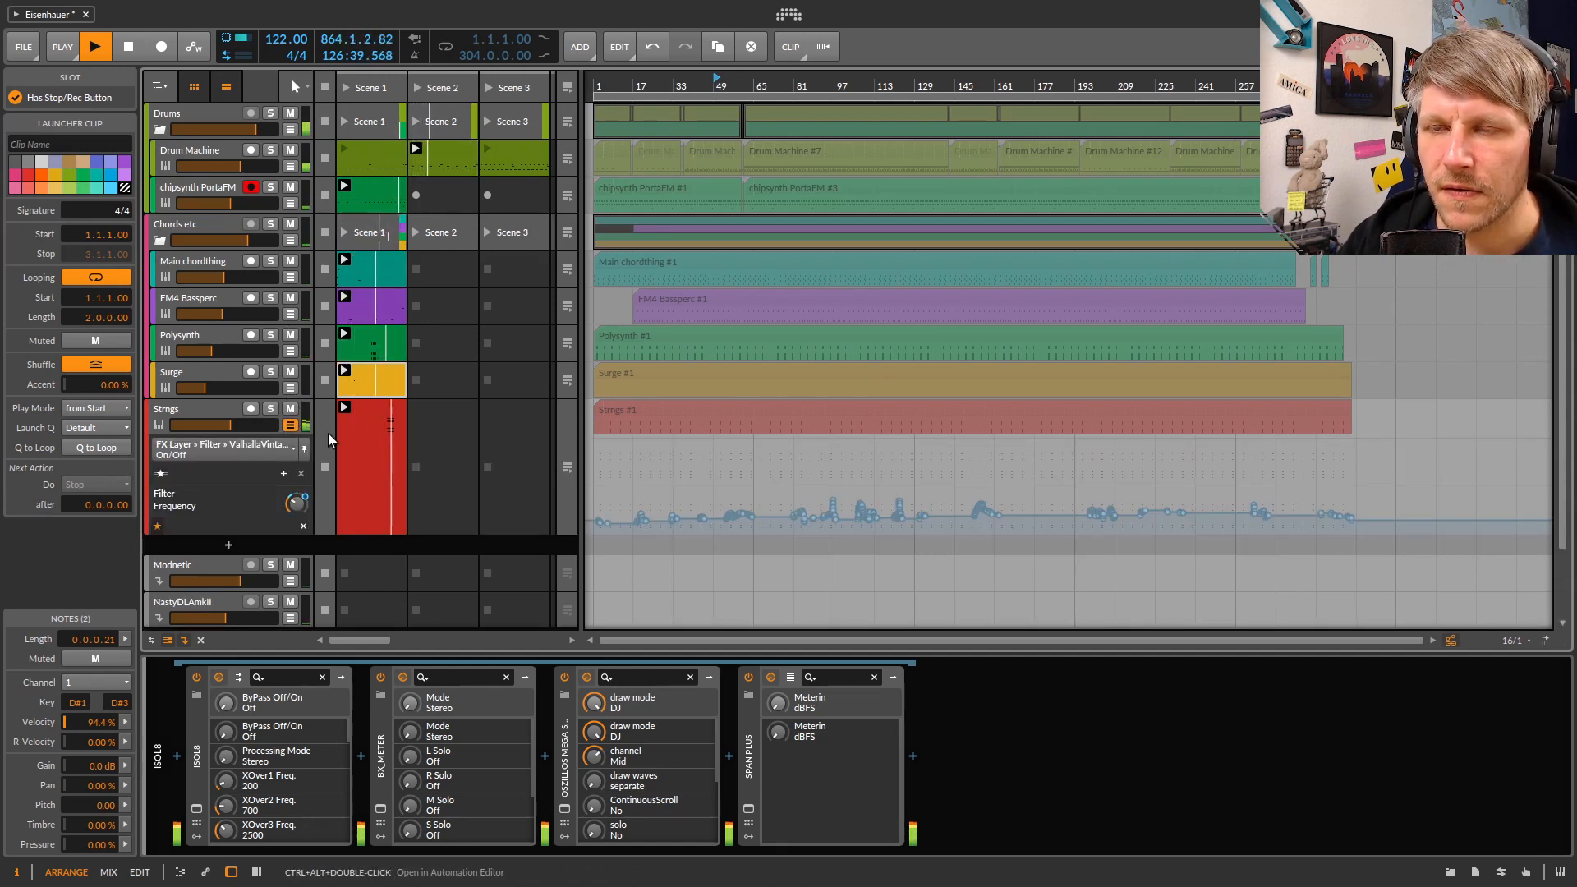
left_click(290, 387)
left_click(290, 351)
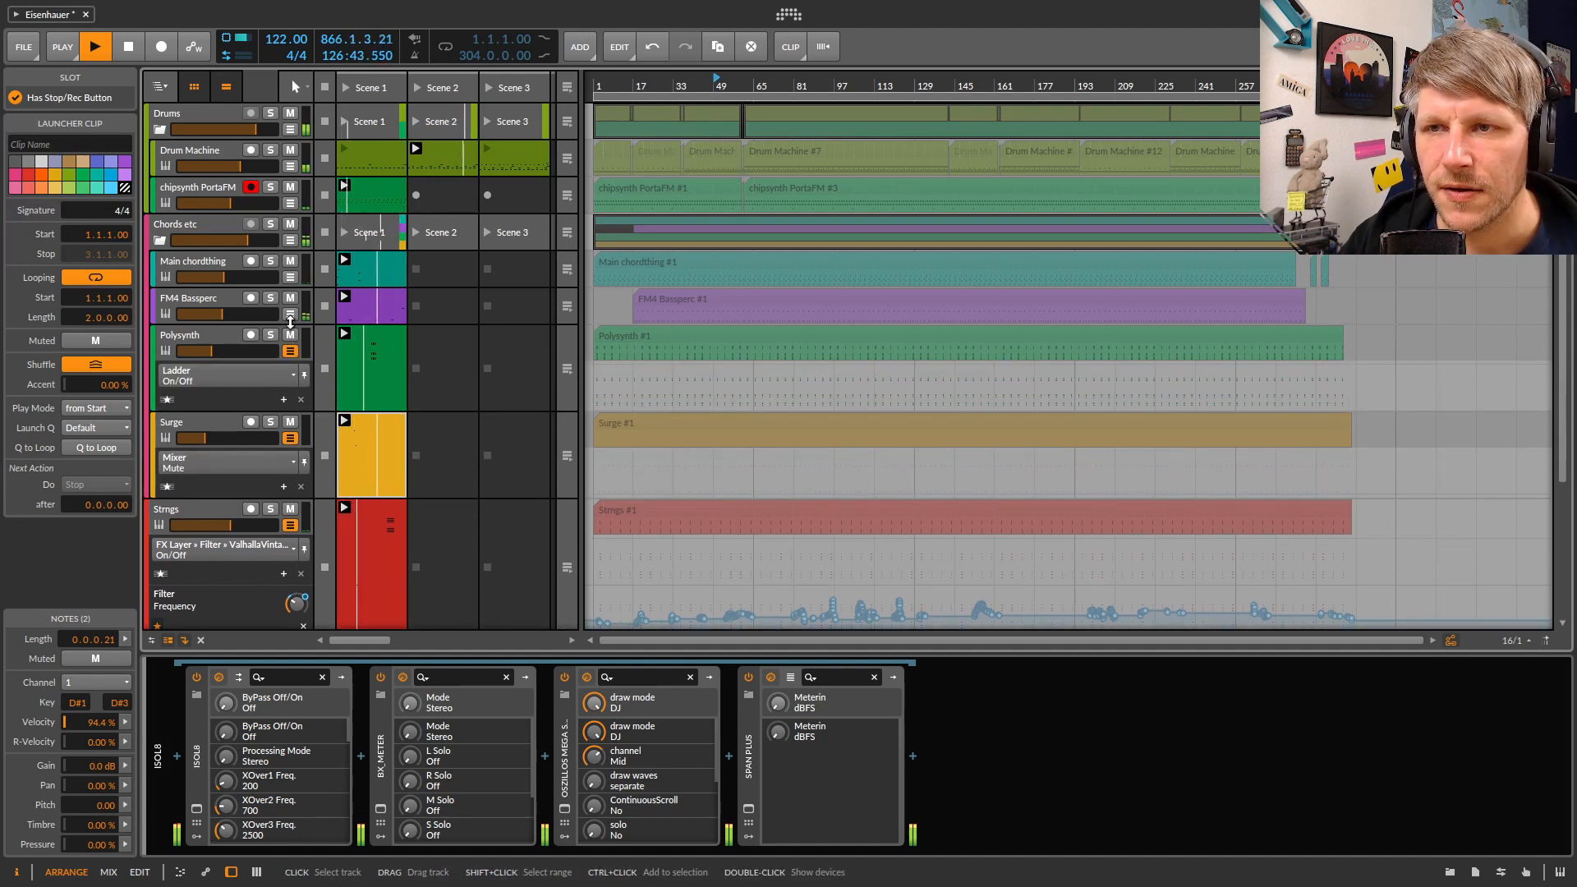
left_click(290, 314)
left_click(290, 277)
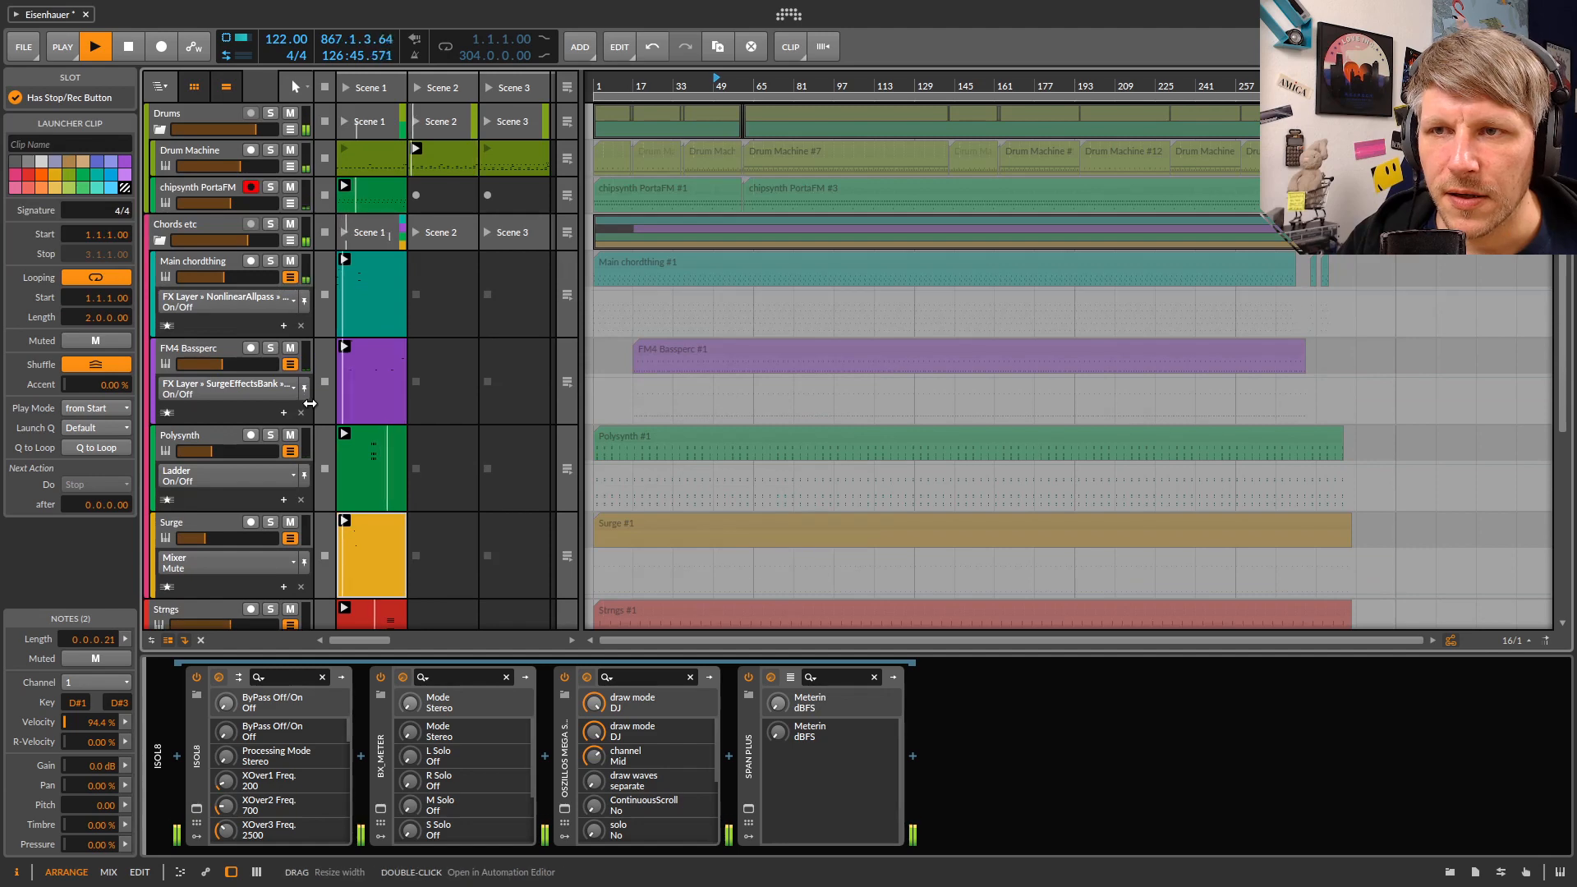
left_click(293, 241)
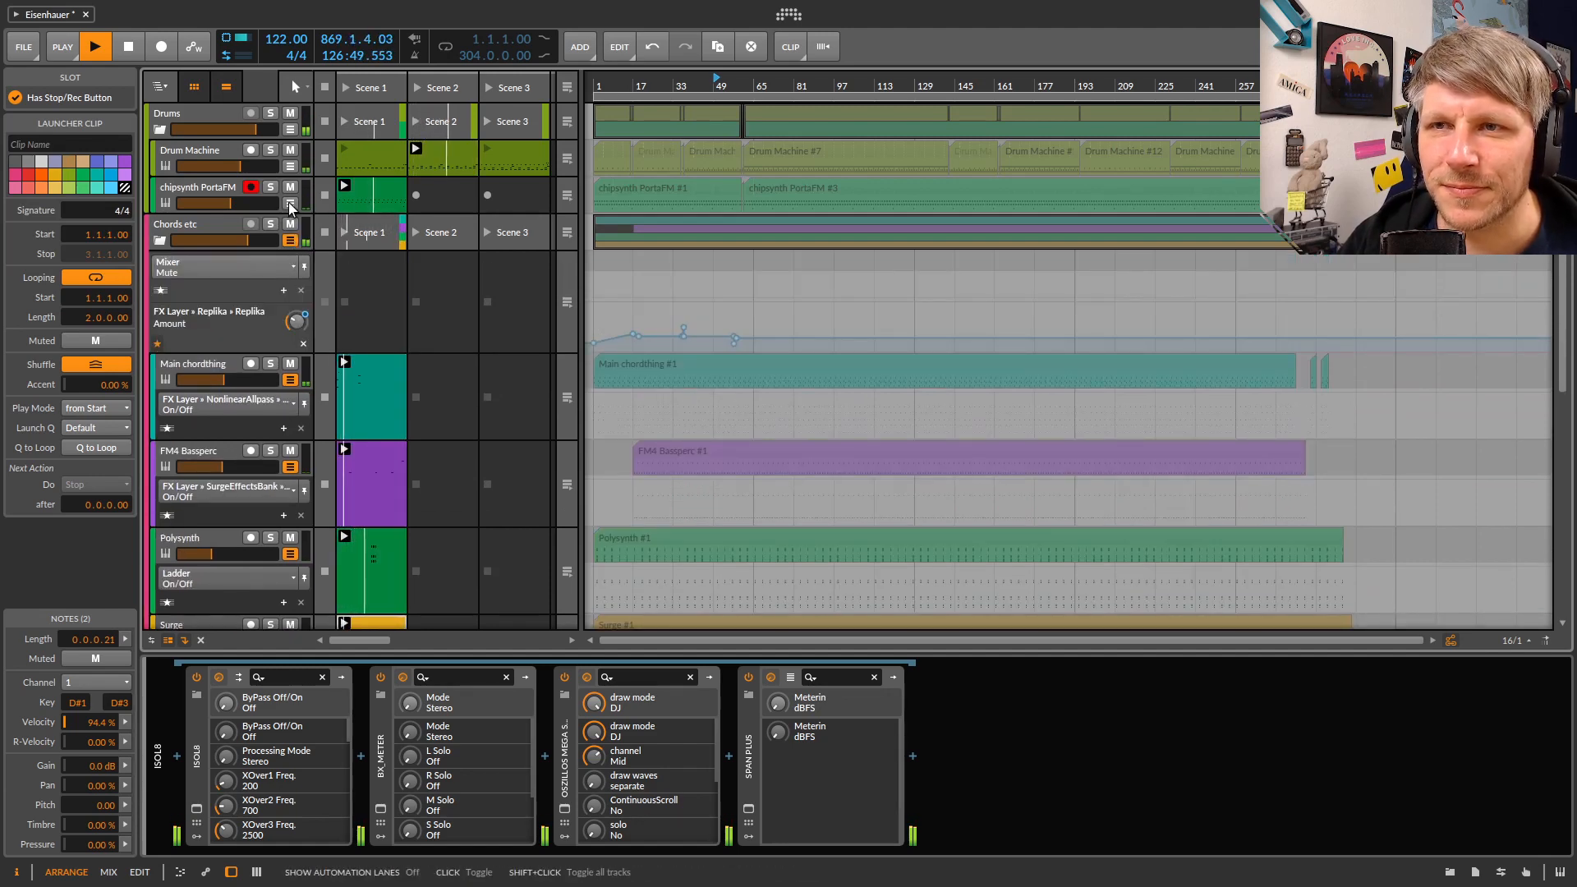
left_click(290, 166)
scroll(329, 370, "down", 5)
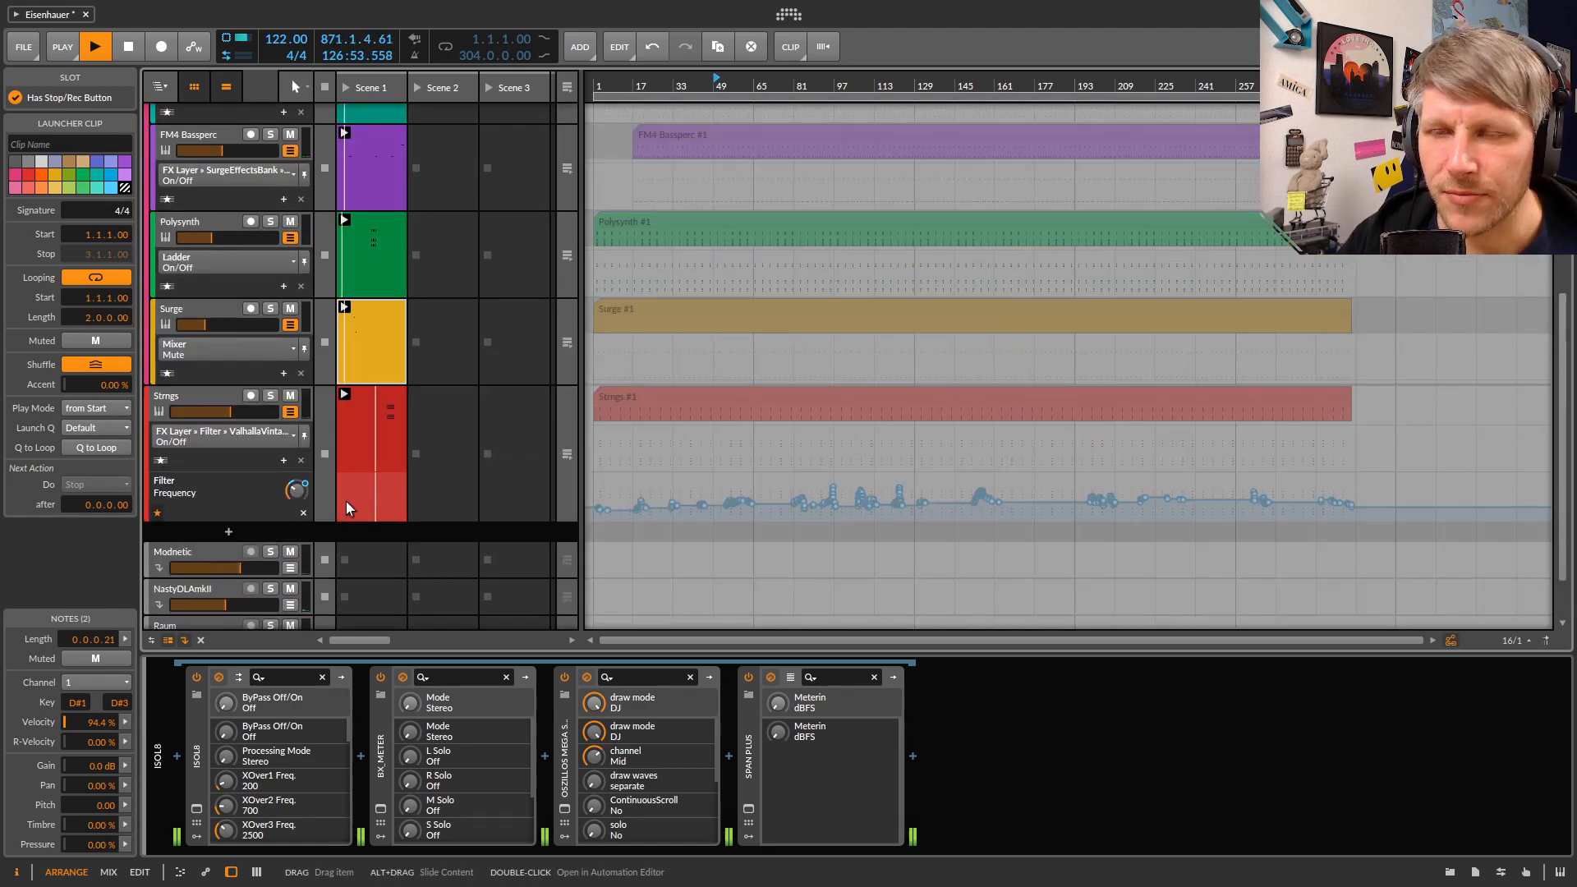
Choose Frequency for the Strngs track's automation lane and Raum for the Surge track's lane
left_click(230, 441)
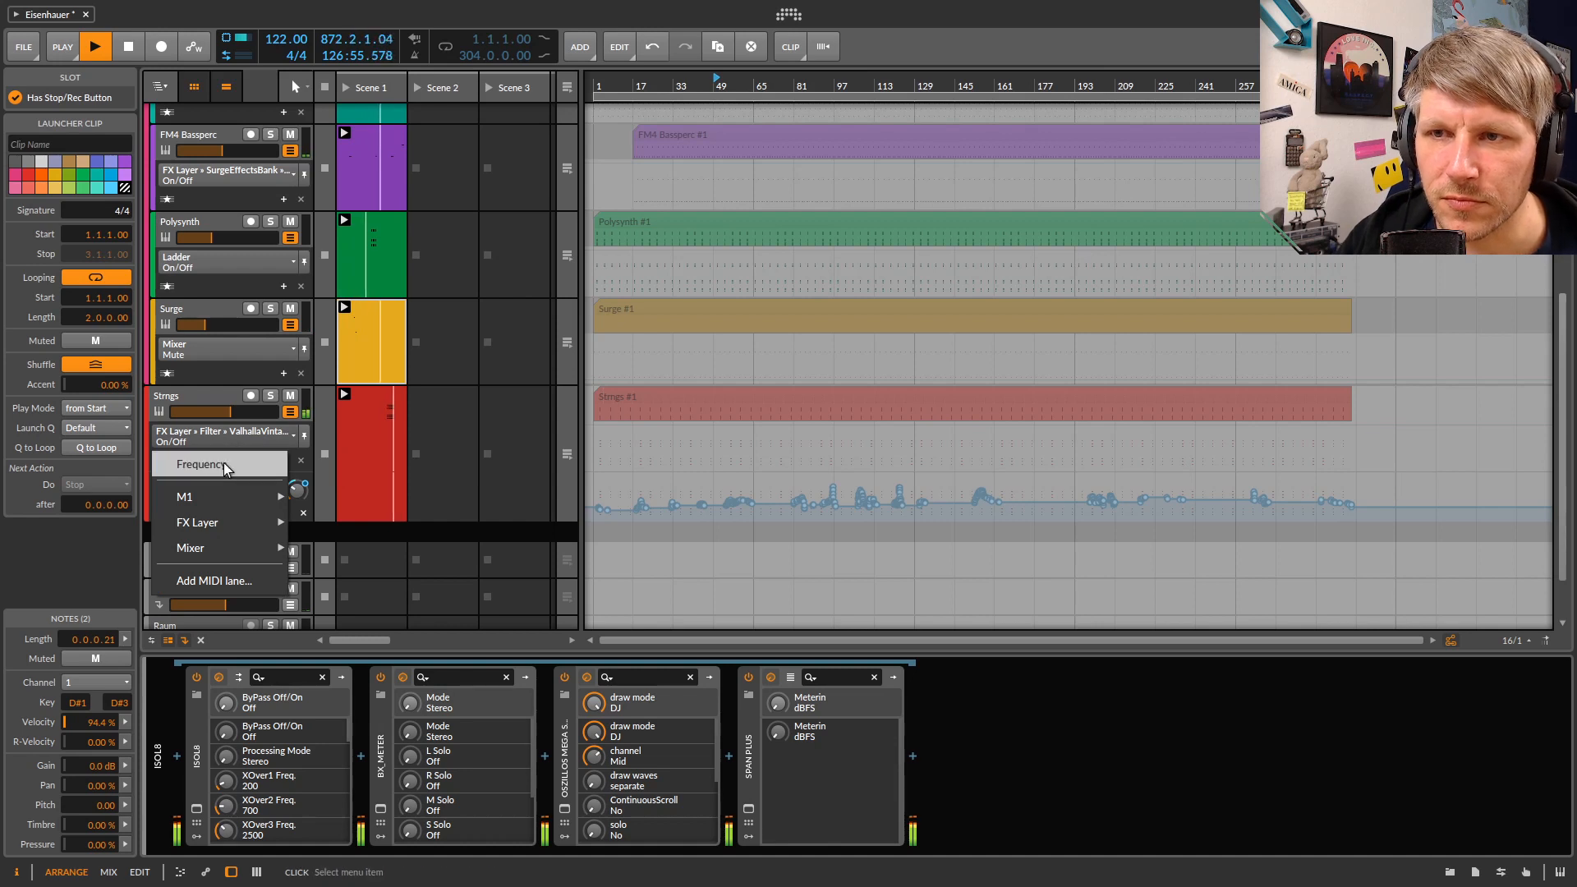
left_click(222, 465)
left_click(204, 348)
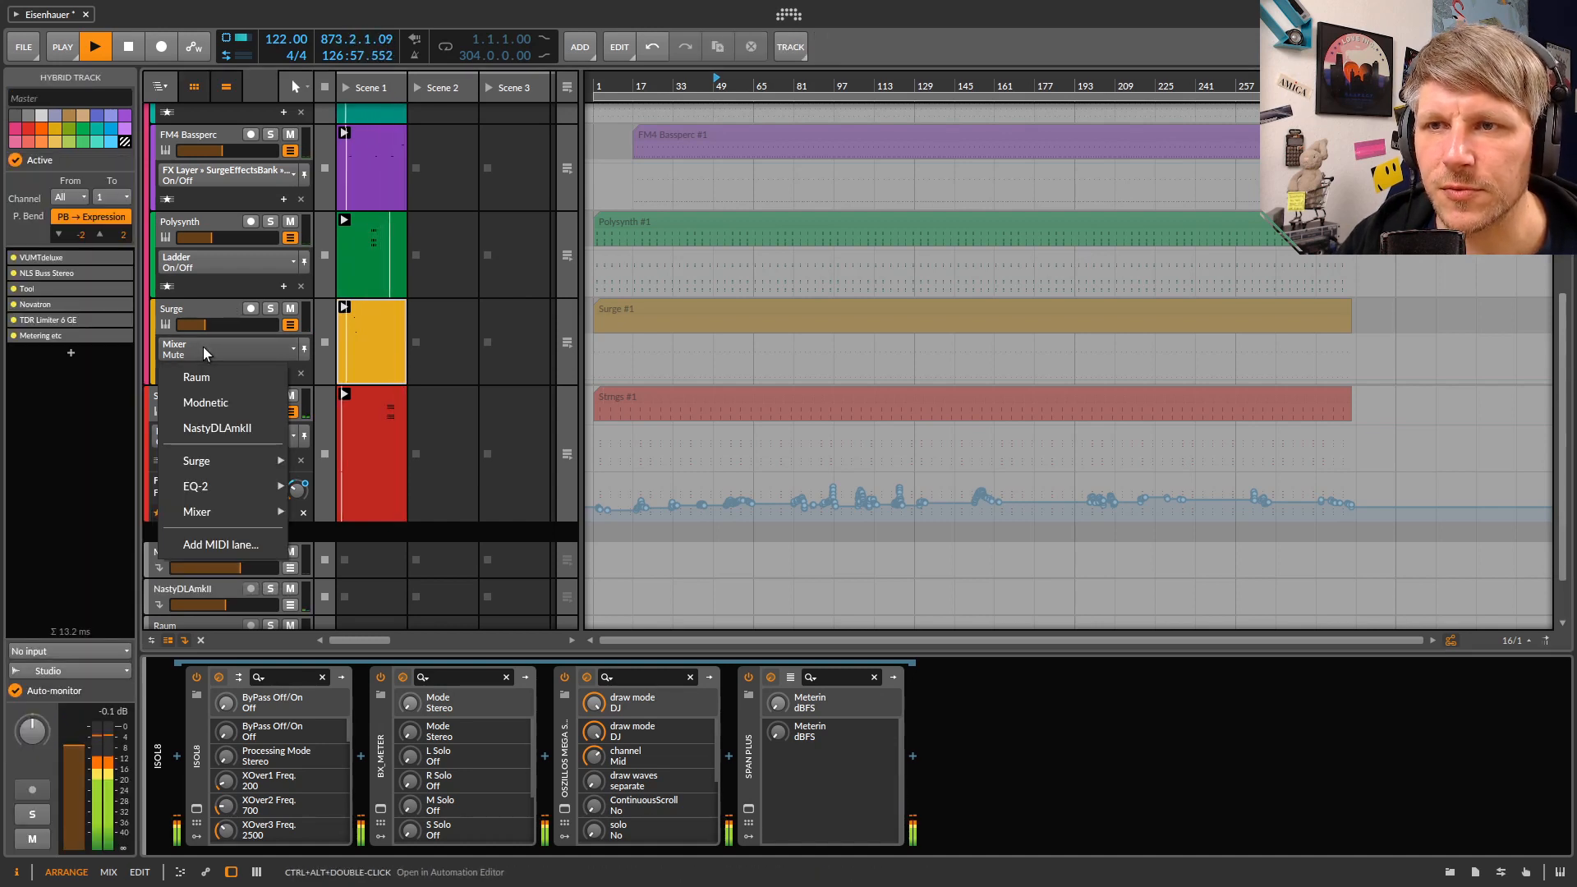
left_click(205, 377)
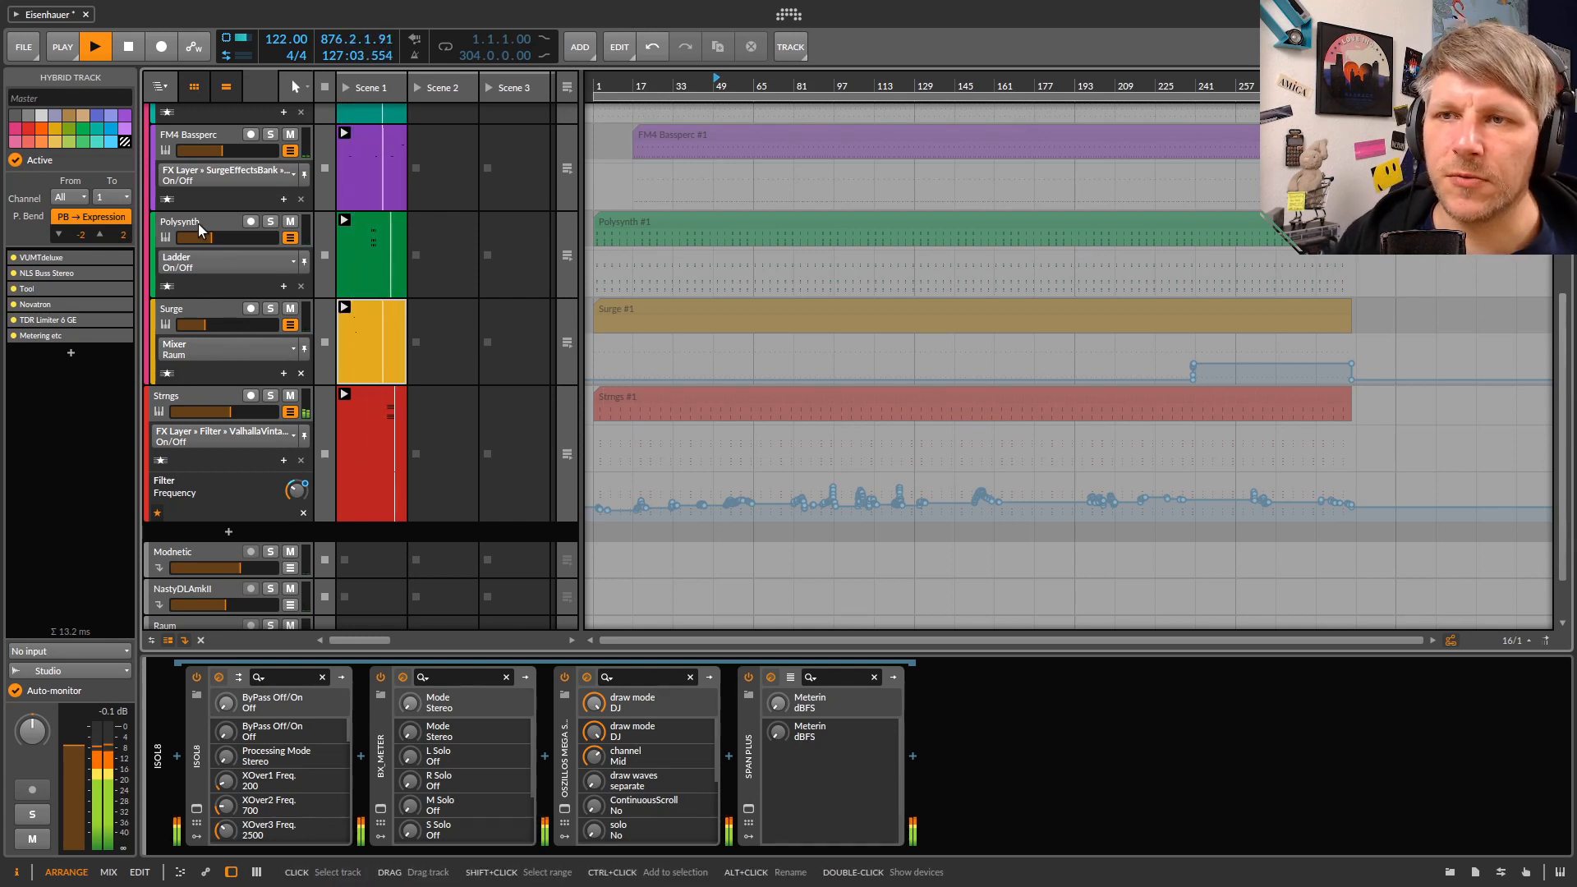
left_click(190, 282)
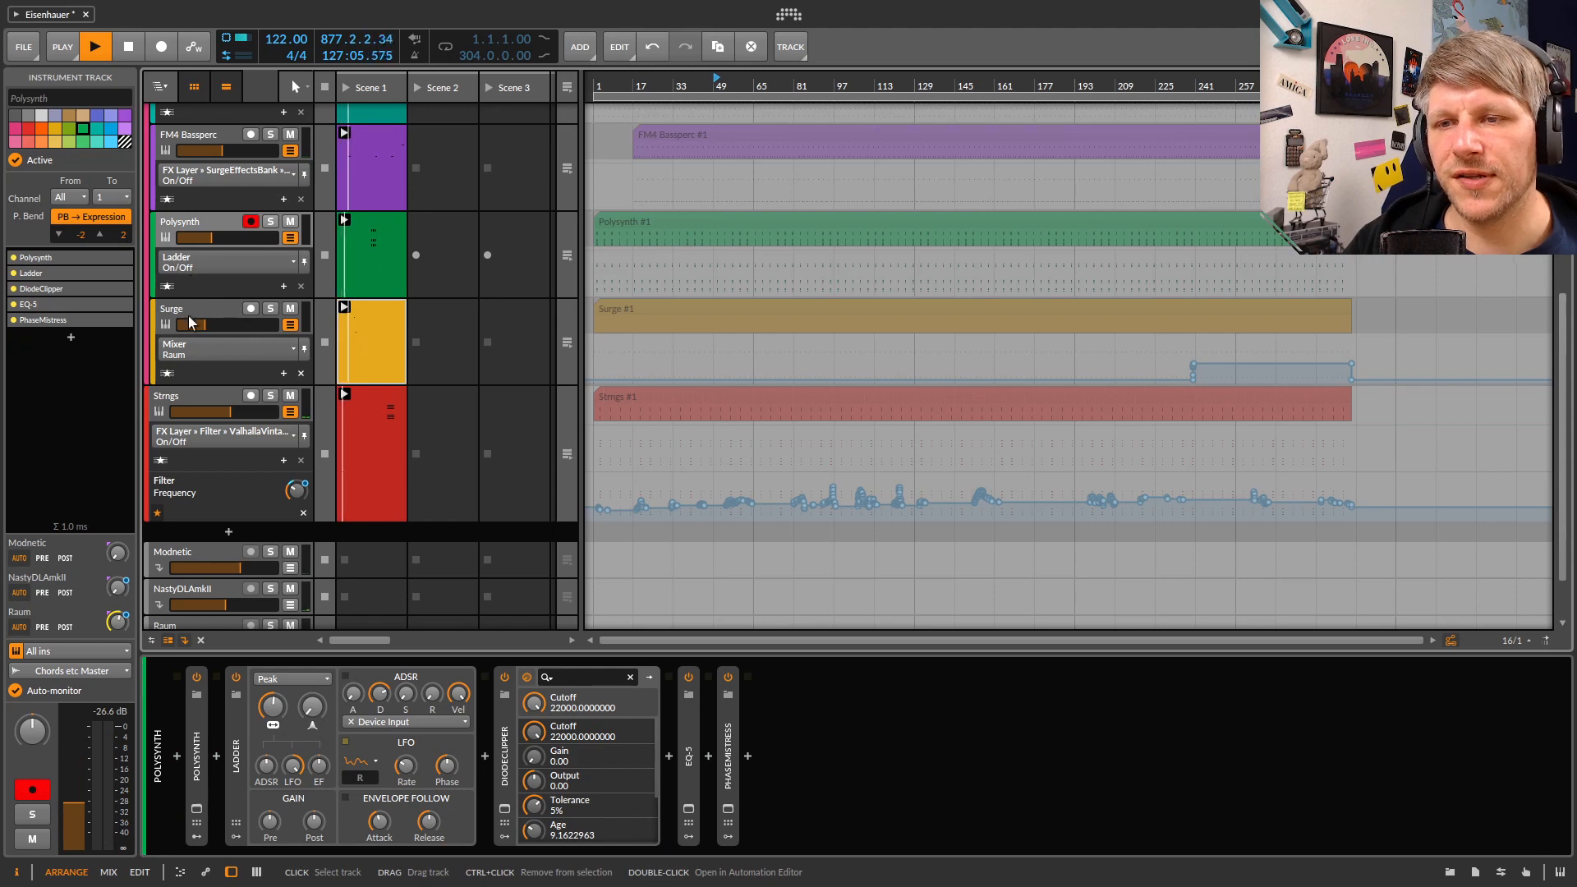
Return to the mixer and compare the device chains of the Drums group, the Drum Machine track and the 909 kick
key("alt+2")
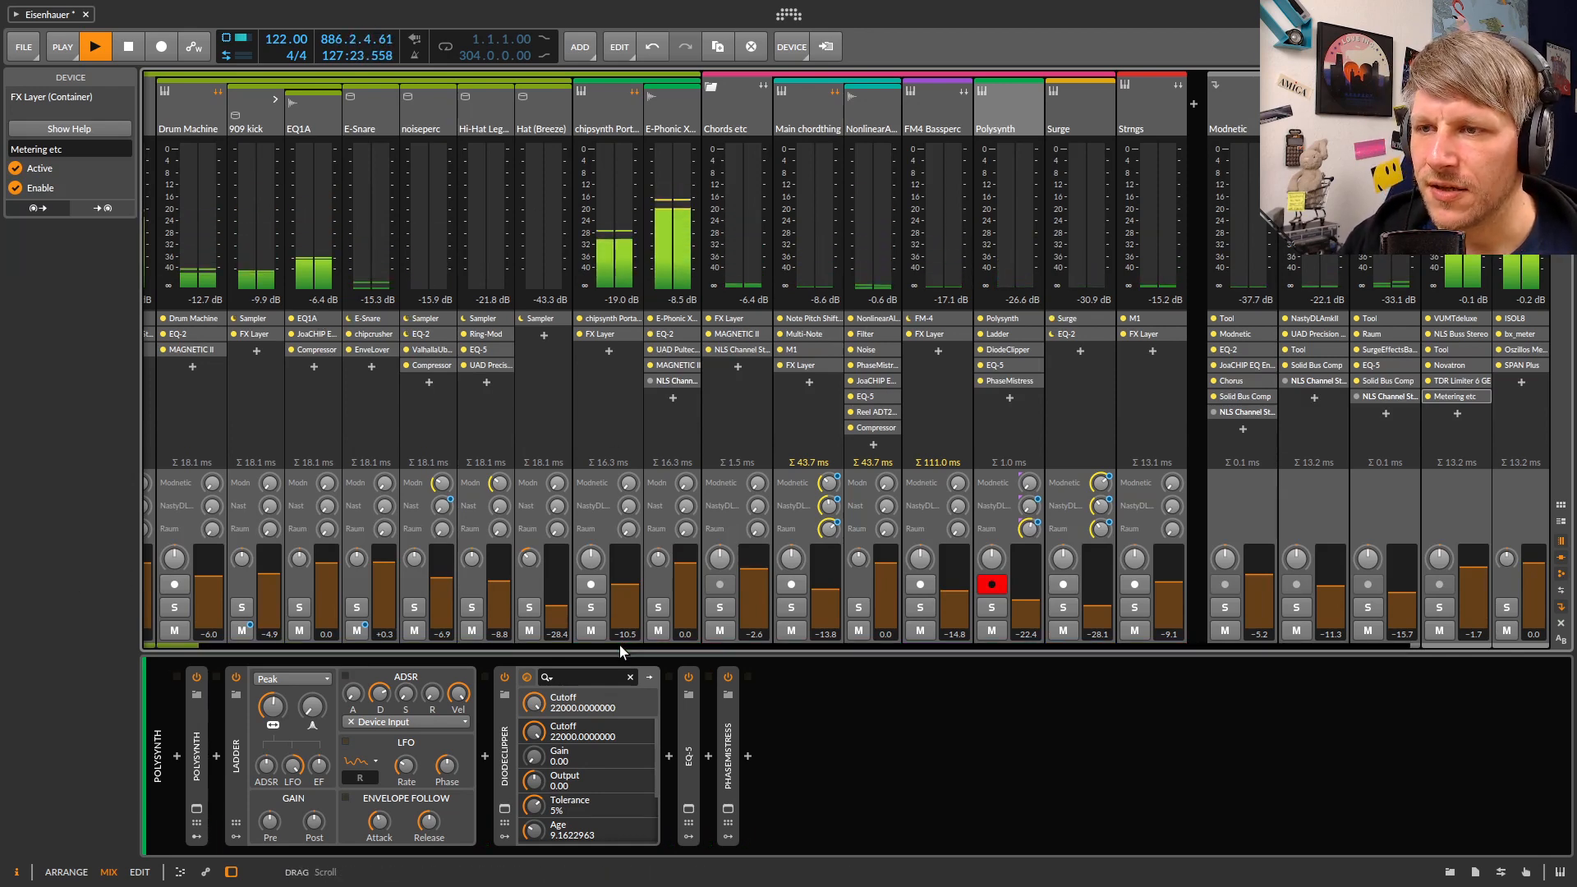
scroll(619, 643, "left", 2)
left_click(179, 101)
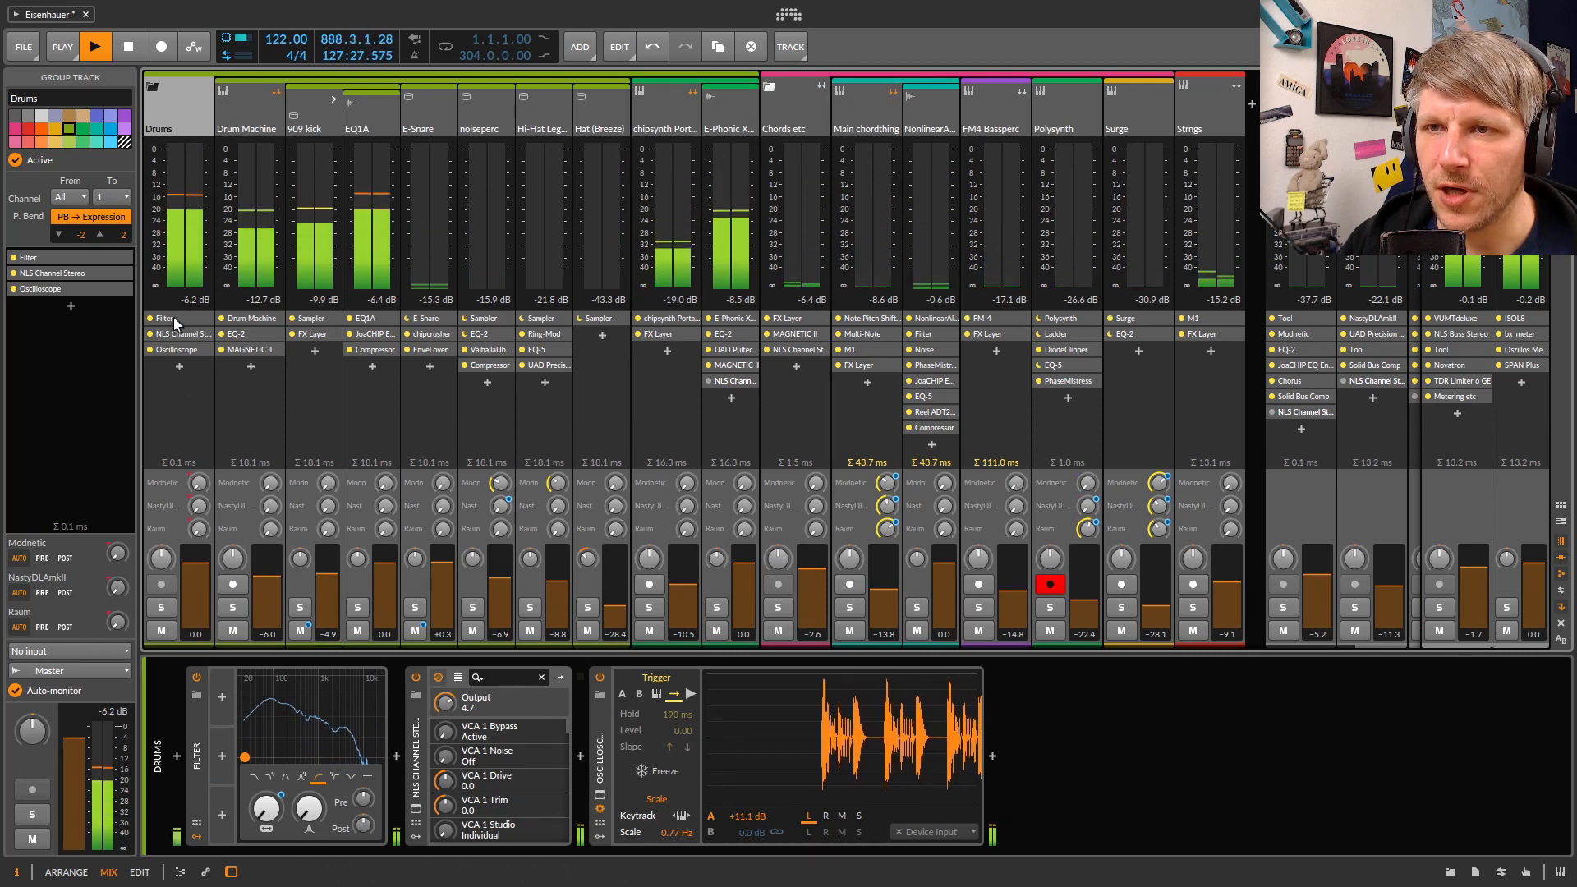
left_click(272, 123)
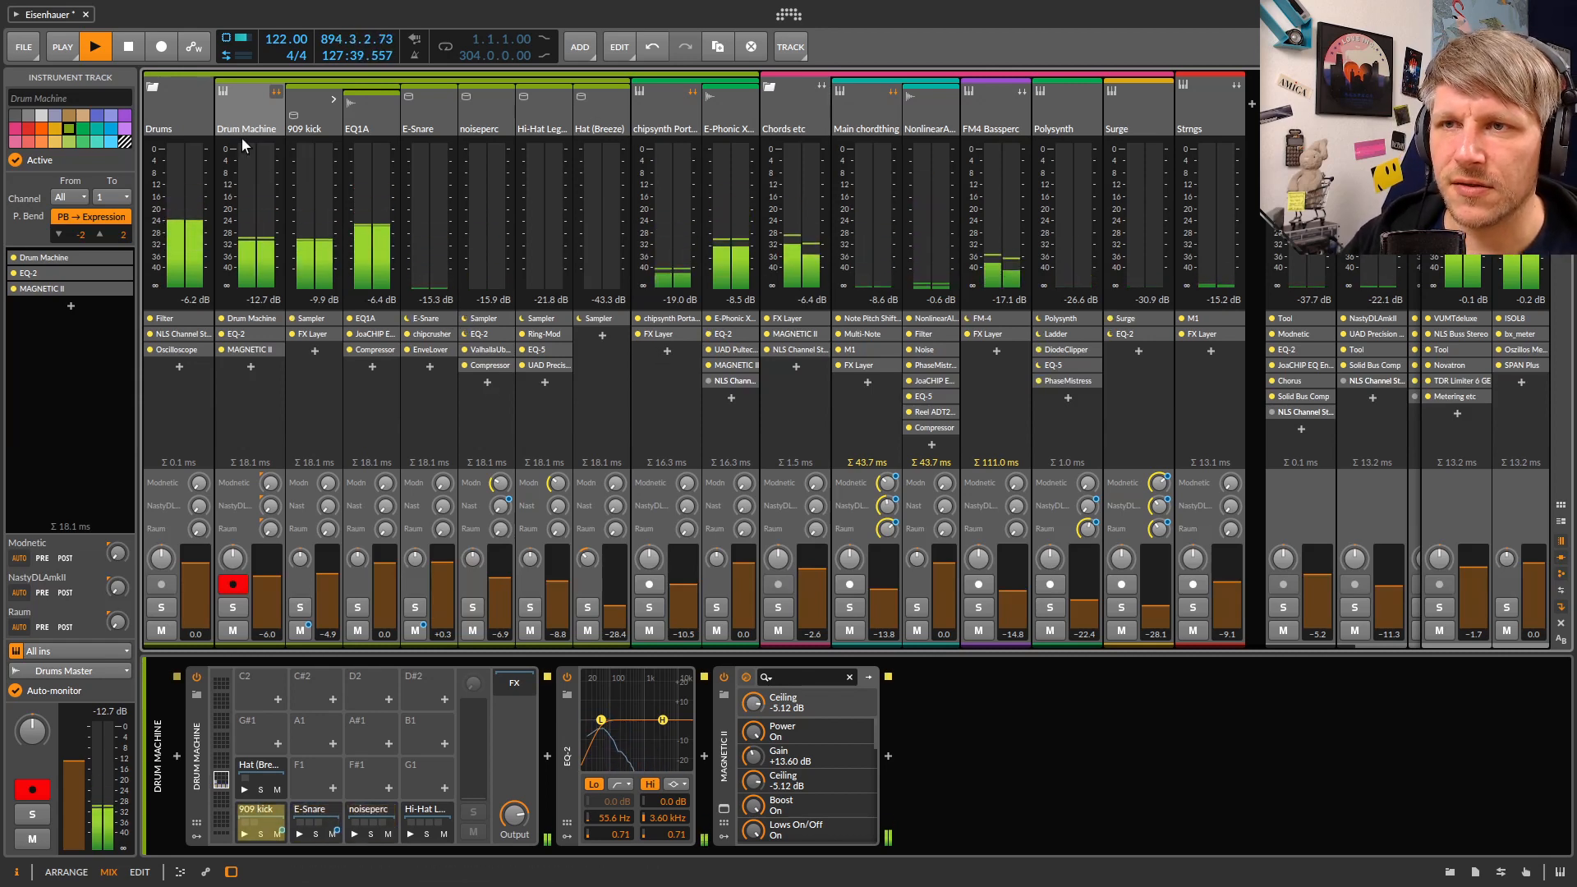
left_click(169, 112)
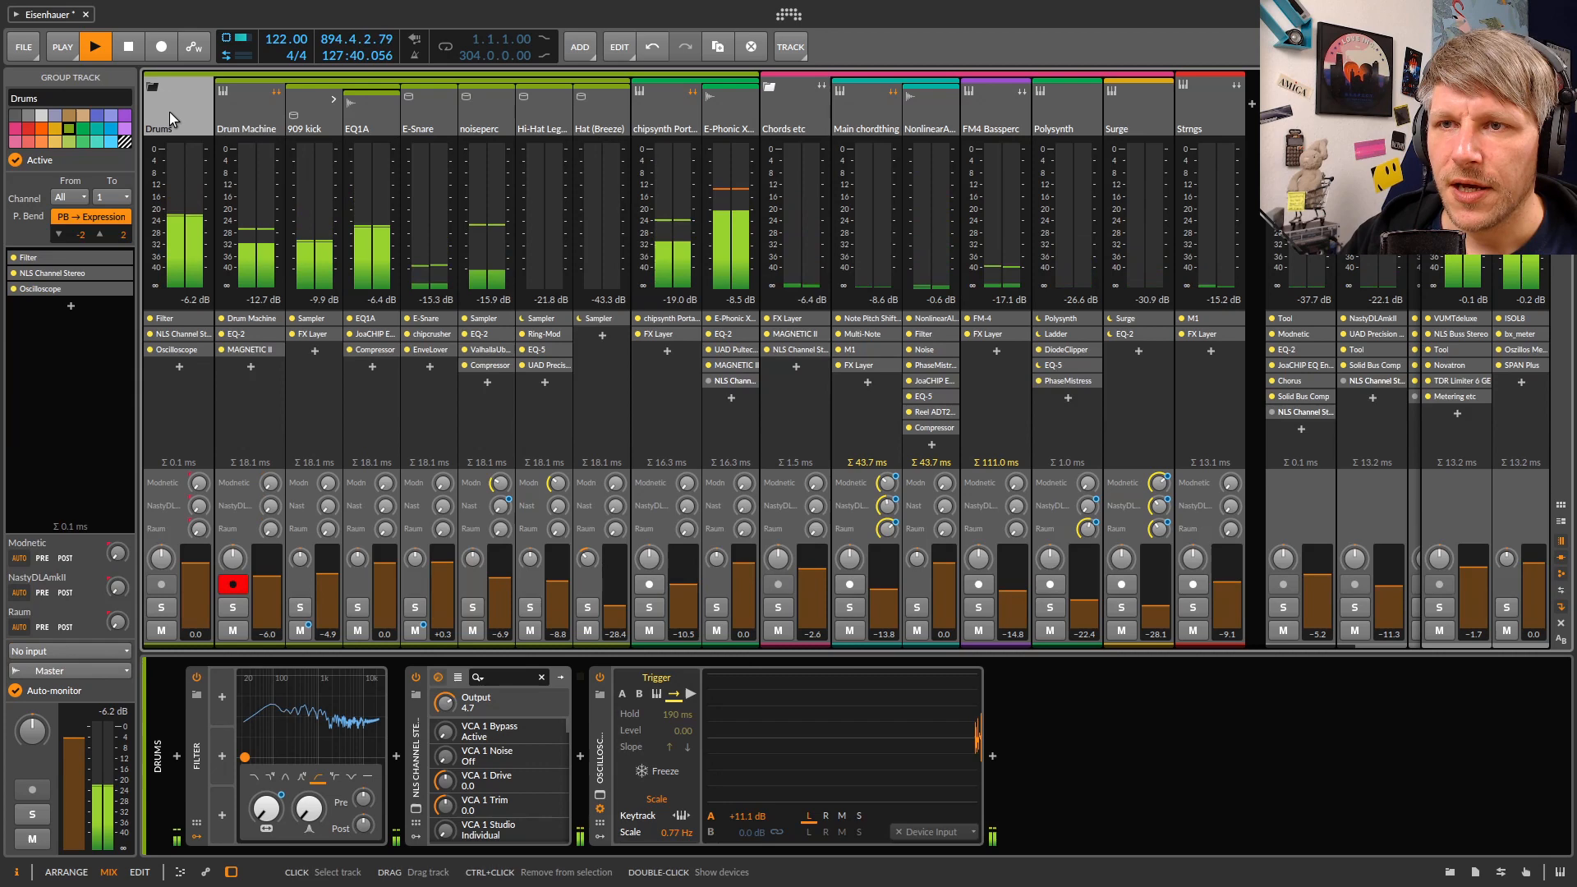
left_click(268, 117)
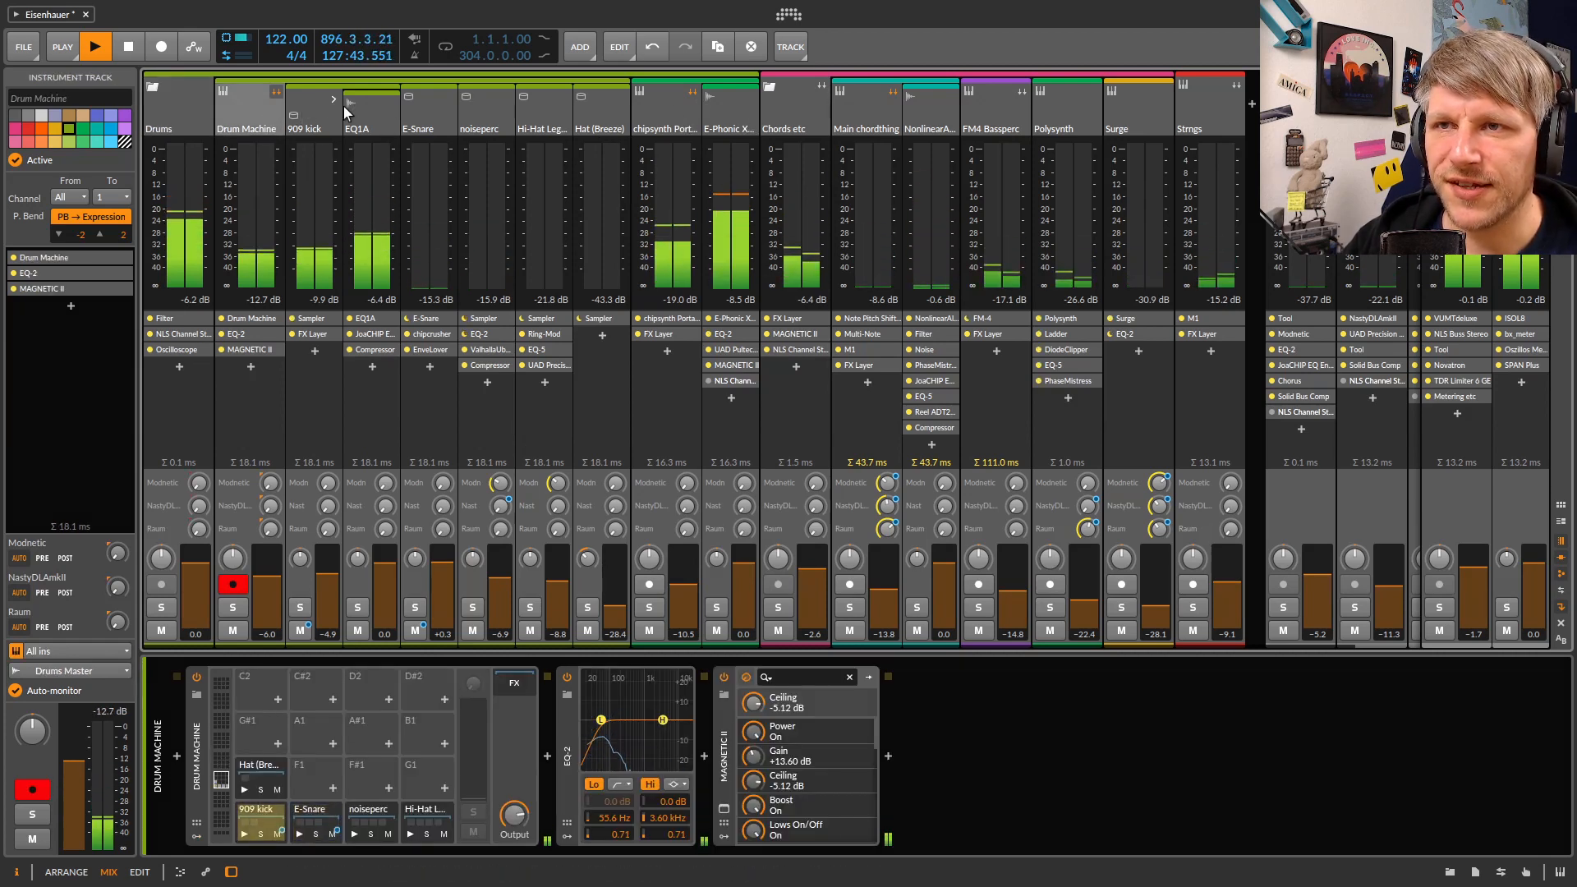
left_click(192, 118)
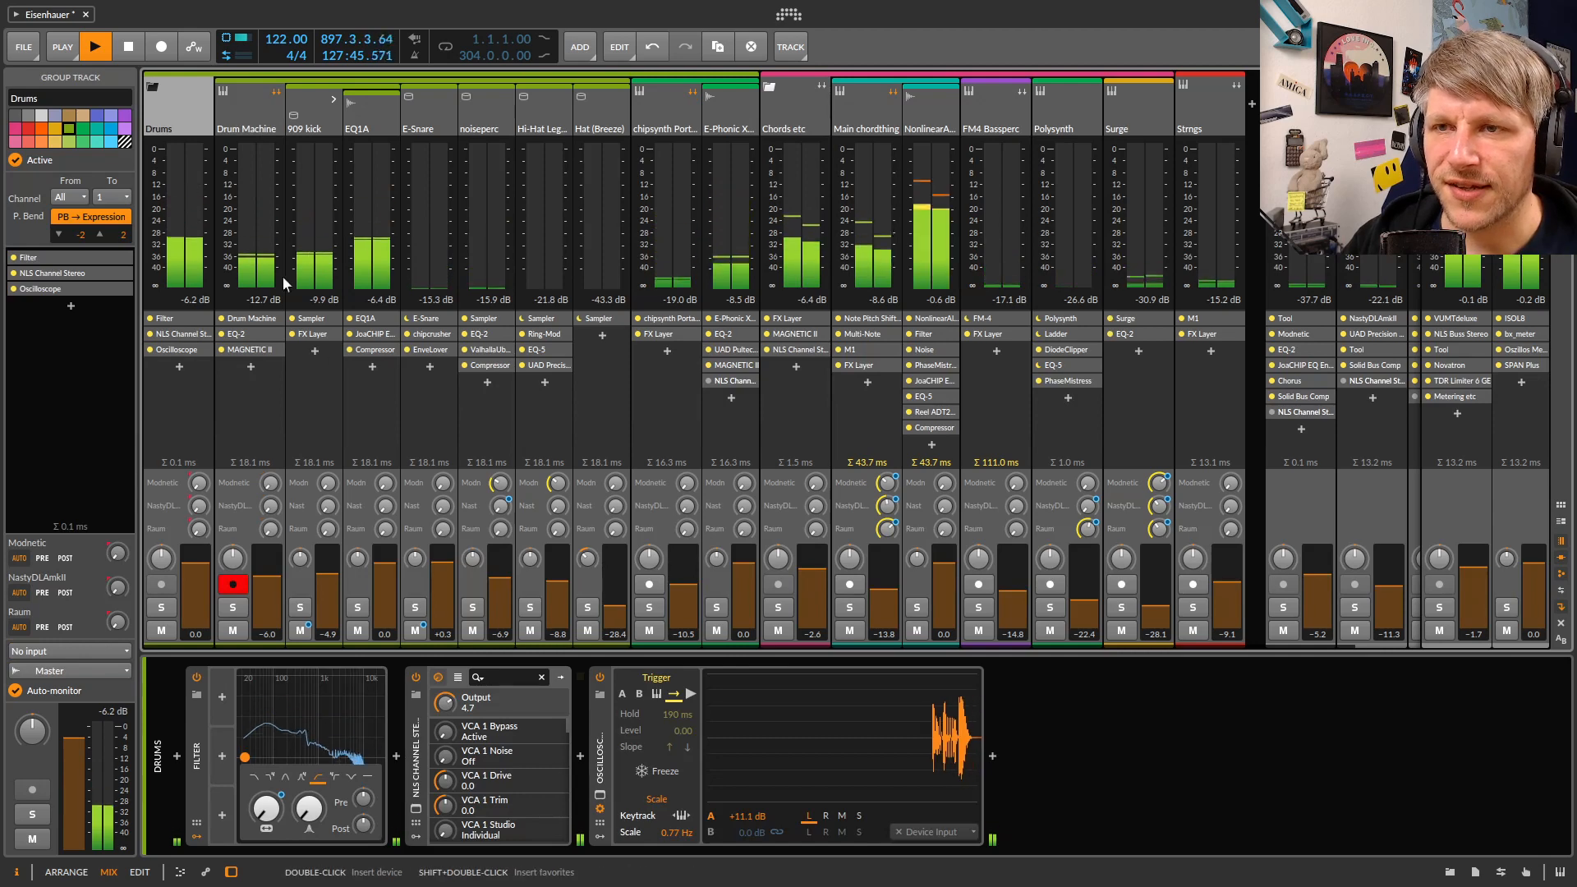
left_click(250, 115)
left_click(318, 111)
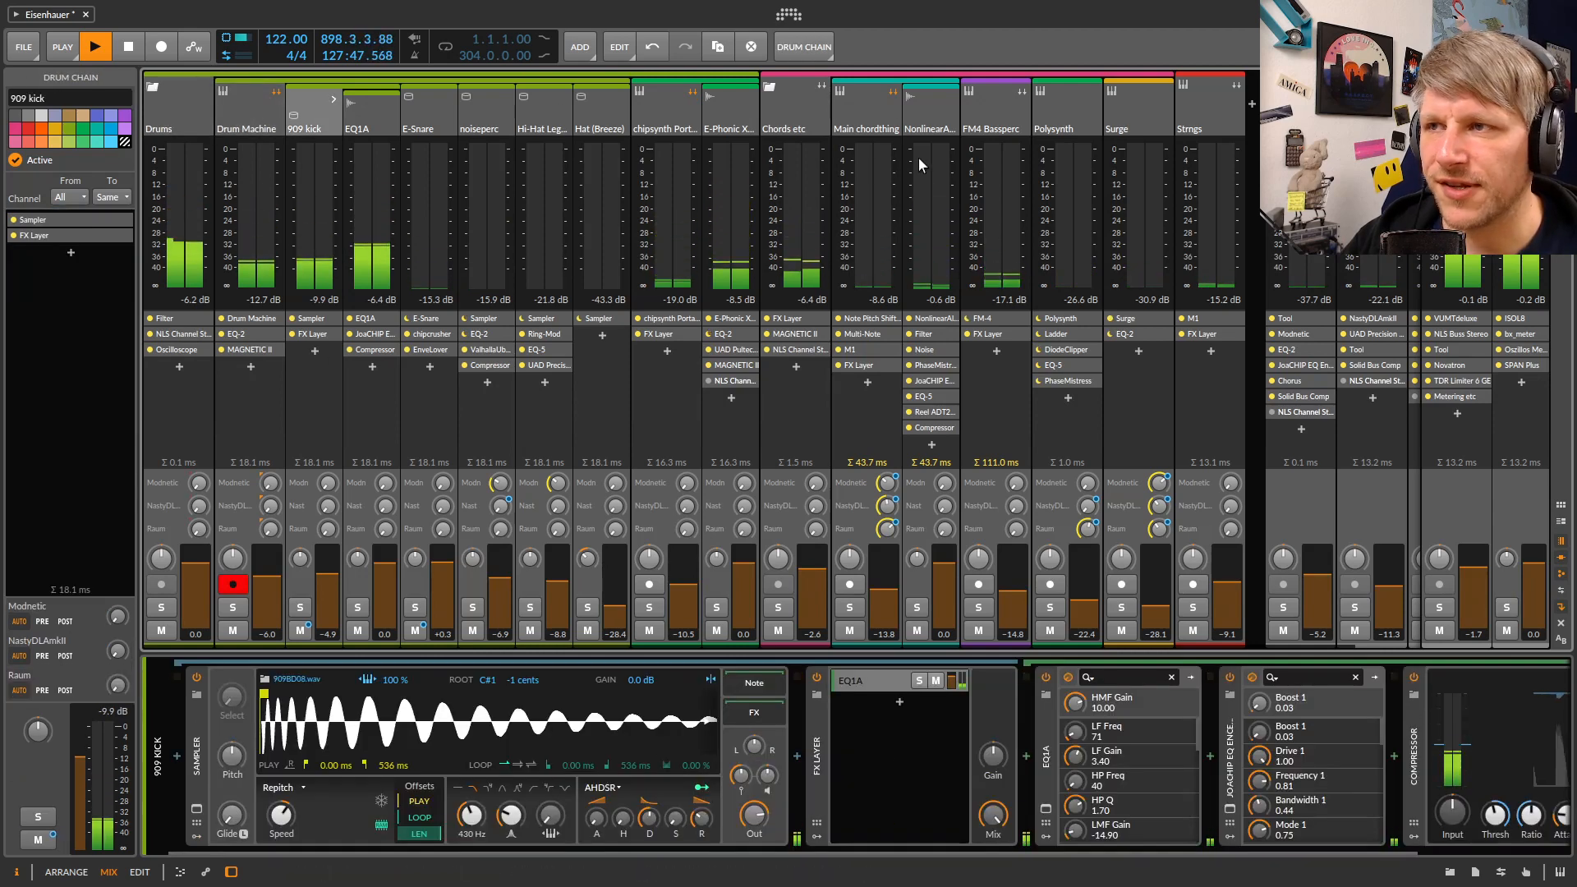
left_click(180, 106)
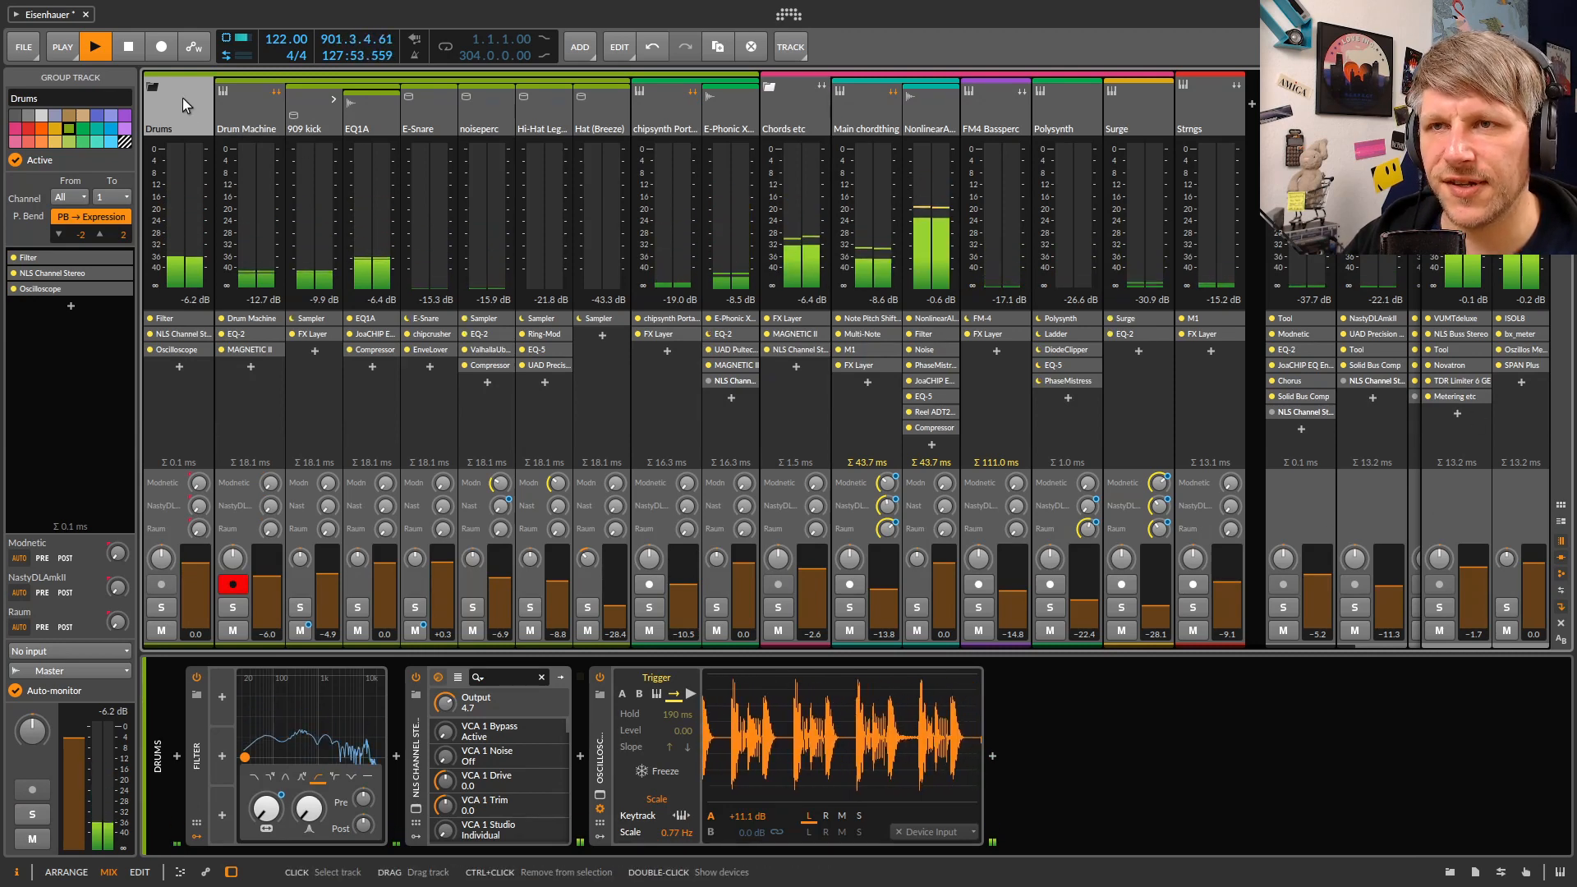
Fold the Drums group and copy the Modnetic track's NLS Channel Stereo to the end of the Strngs track's Filter layer chain
left_click(153, 87)
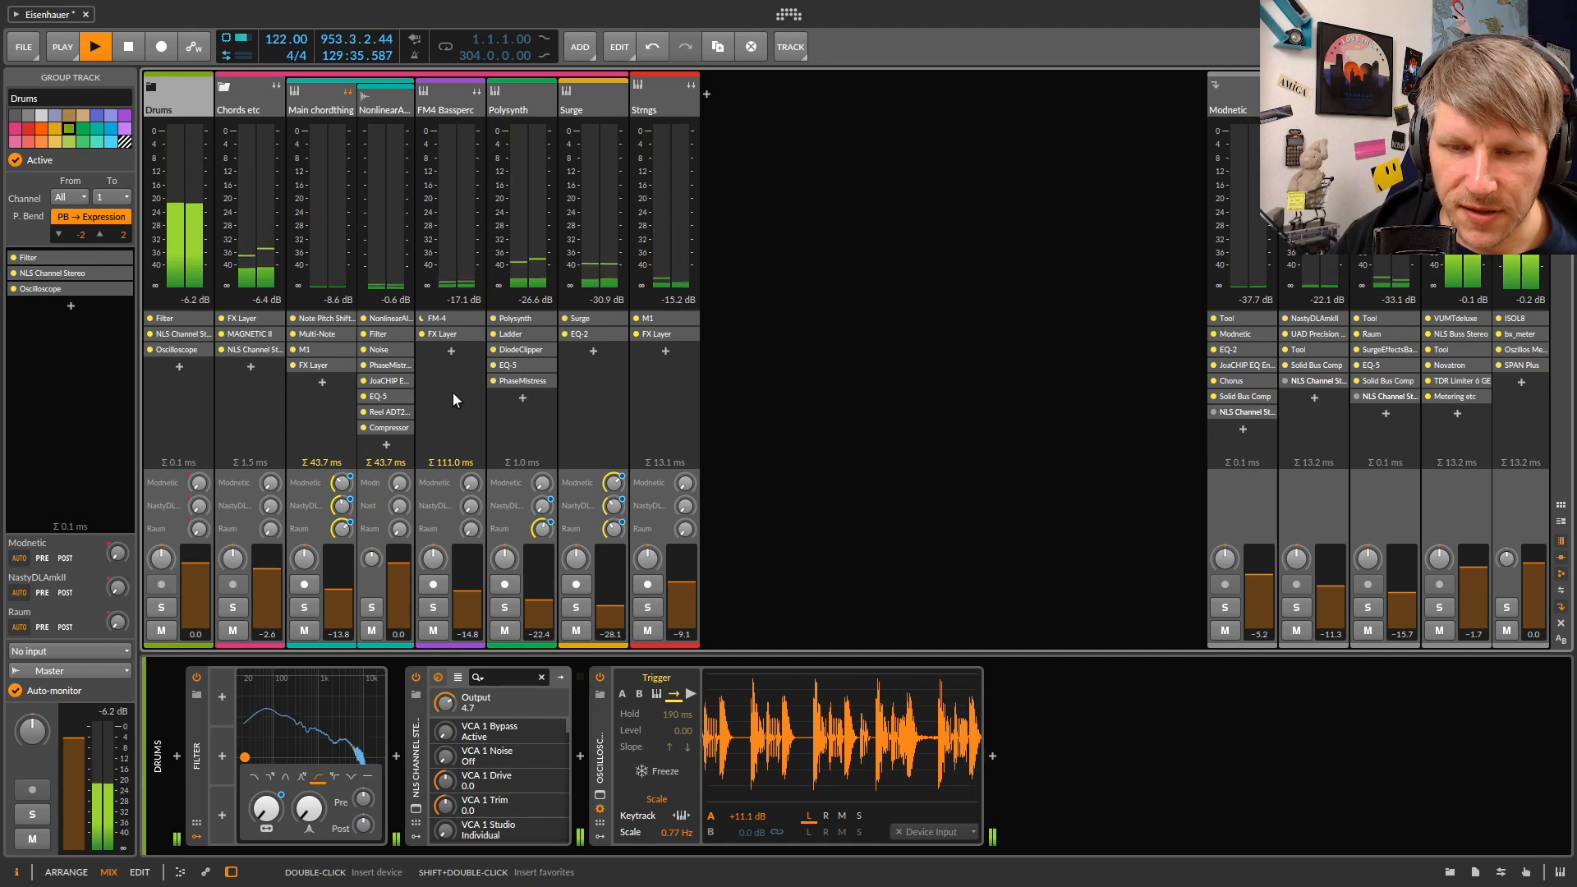
left_click(655, 95)
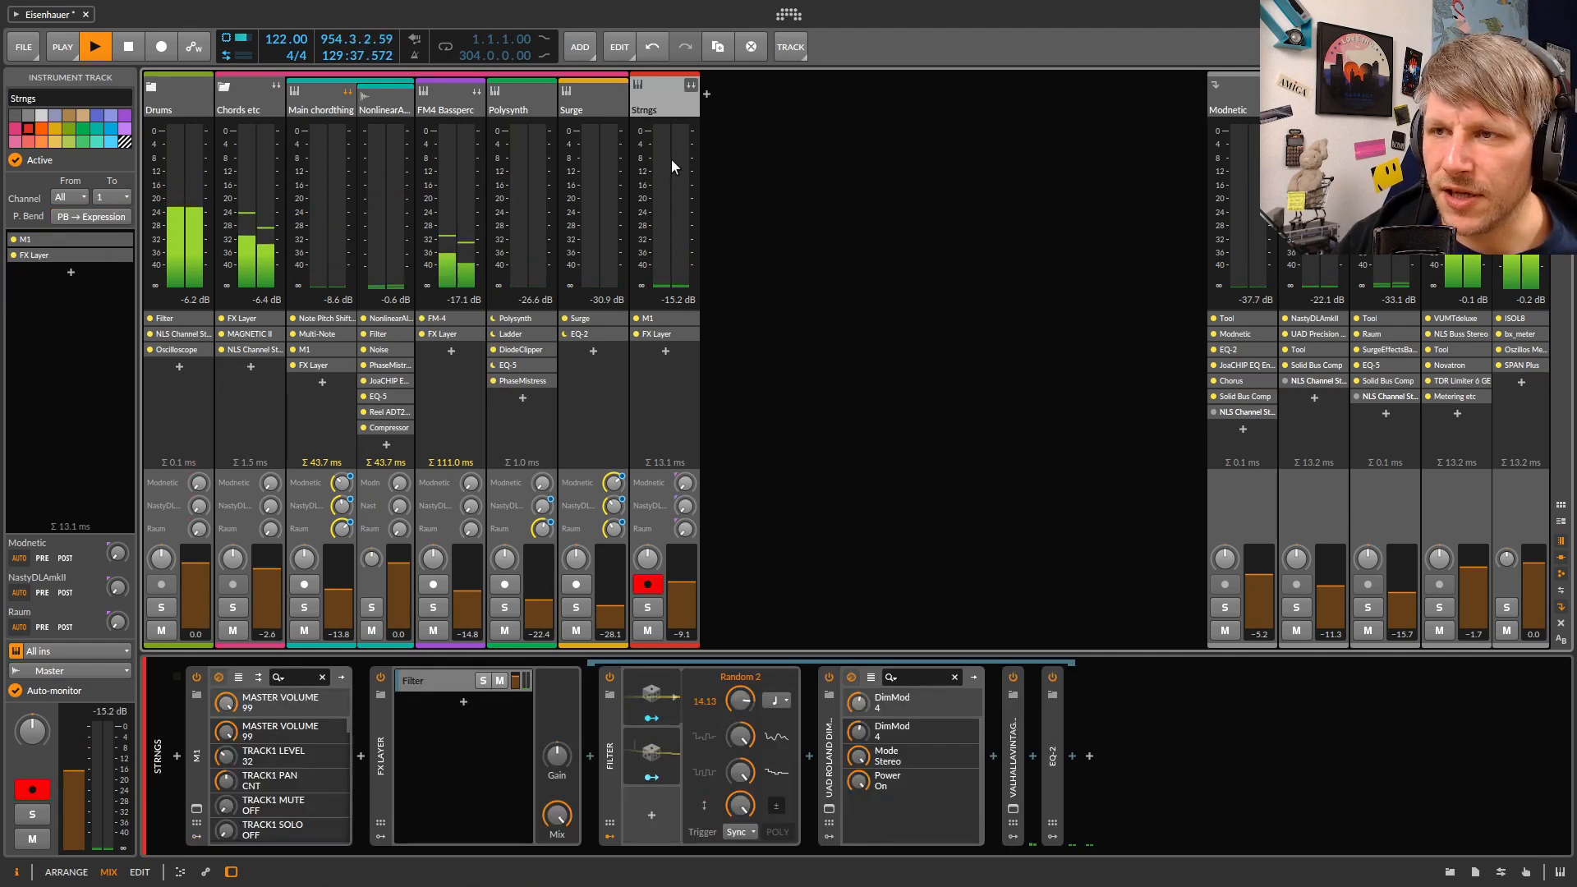
left_click(691, 85)
left_click(749, 92)
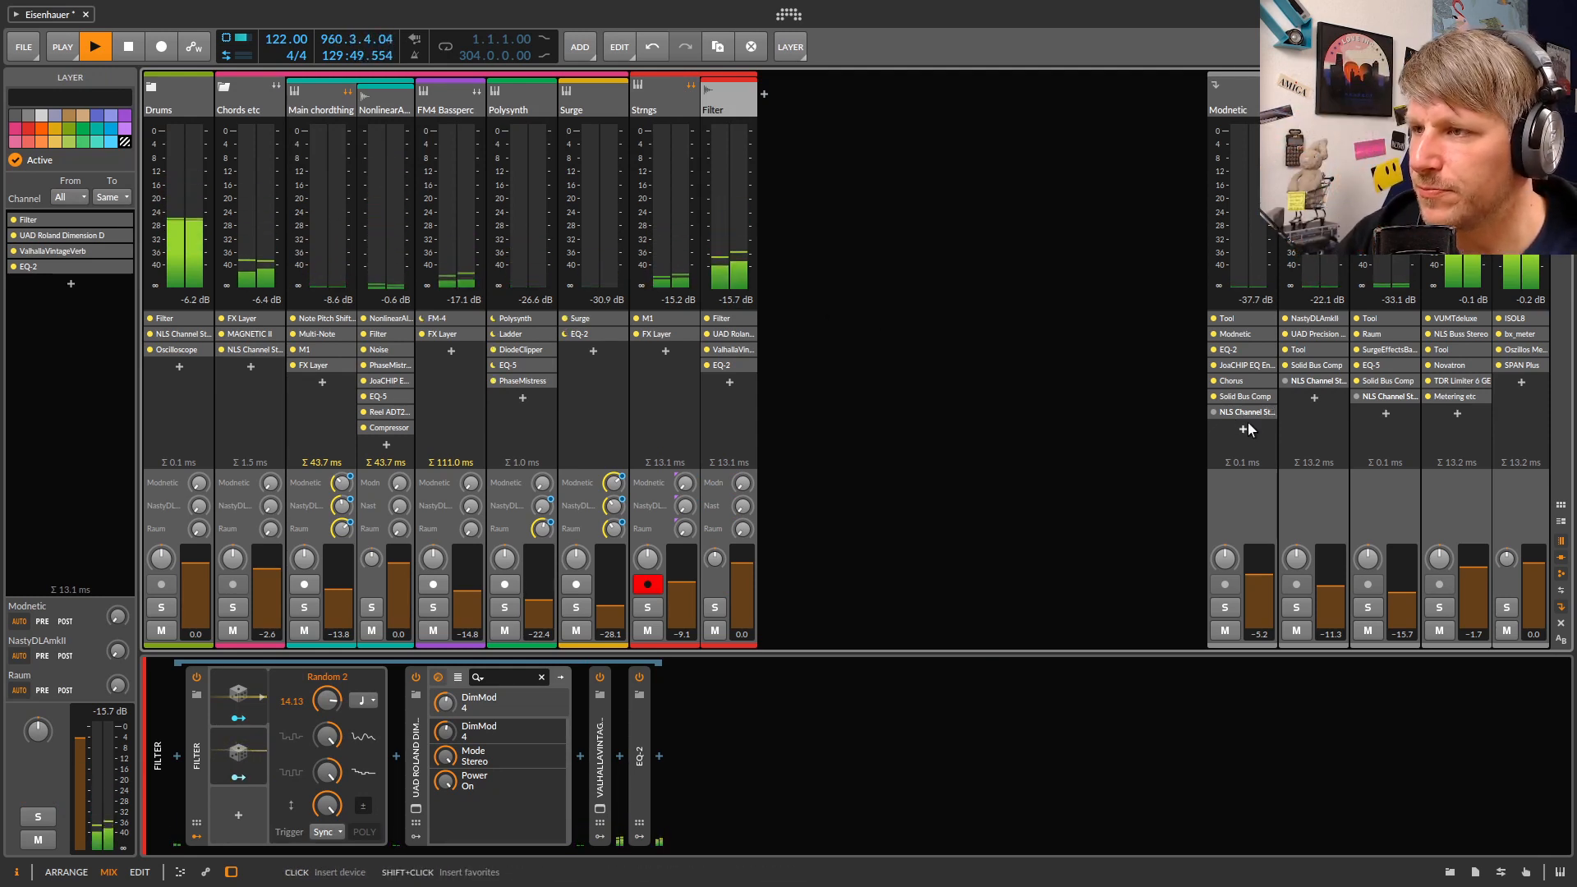
left_click_drag(1242, 412, 746, 396)
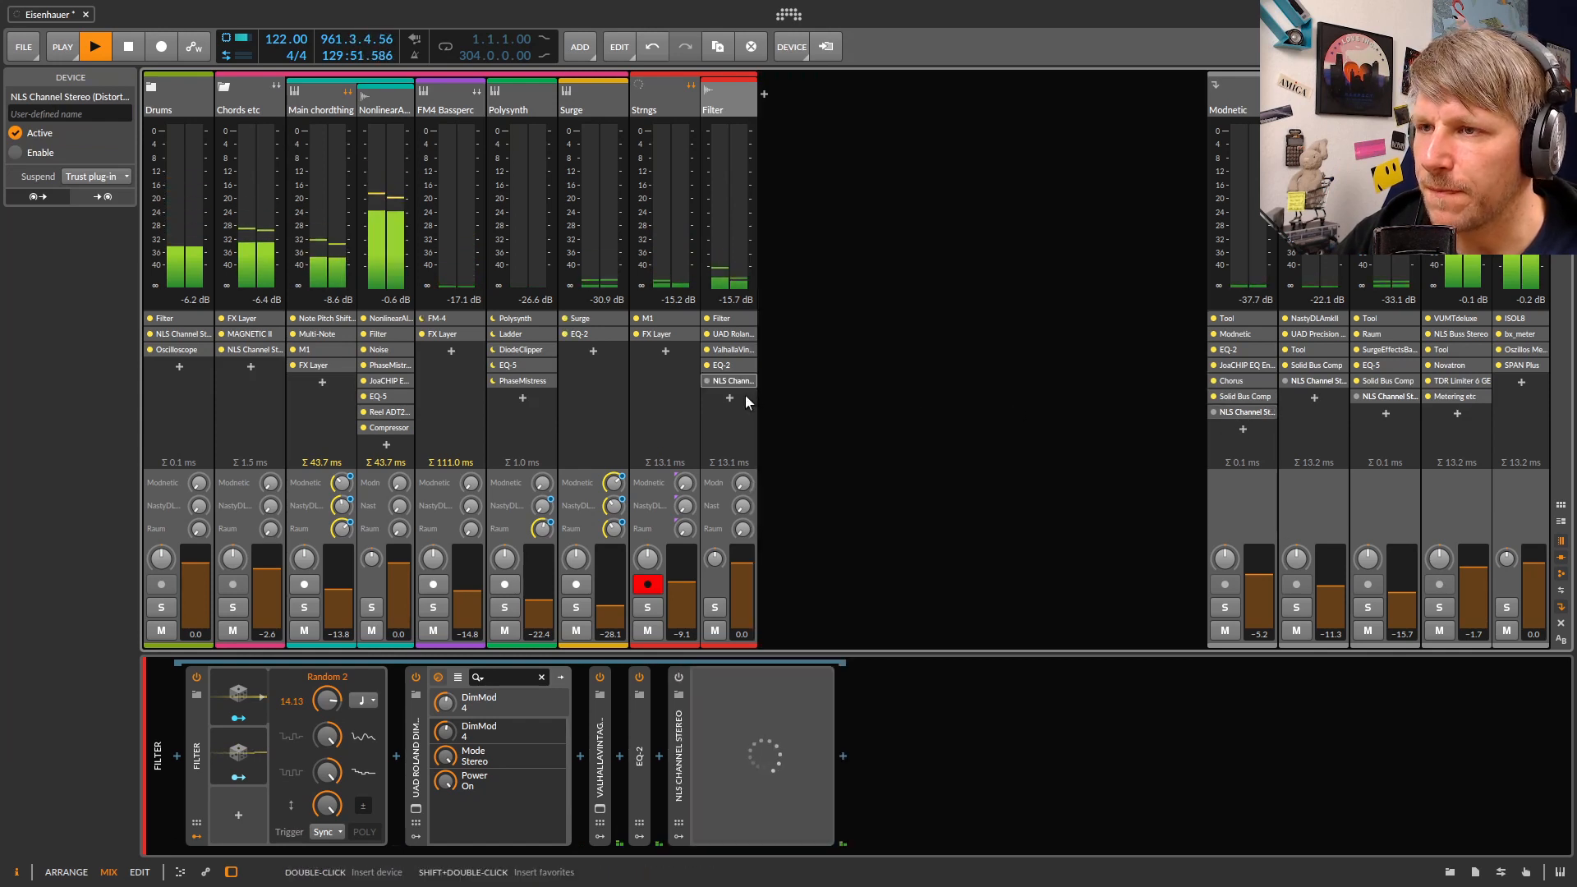